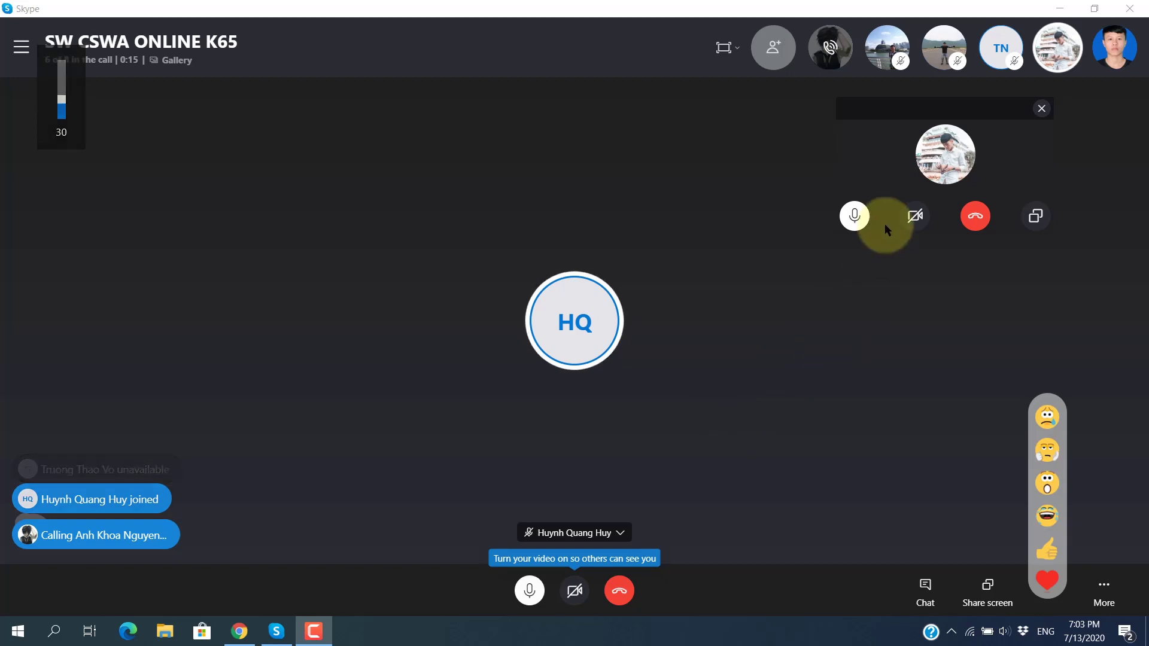
Step: Check the Skype call chat, then open reference drawing 06.jpg in Photos
click(925, 589)
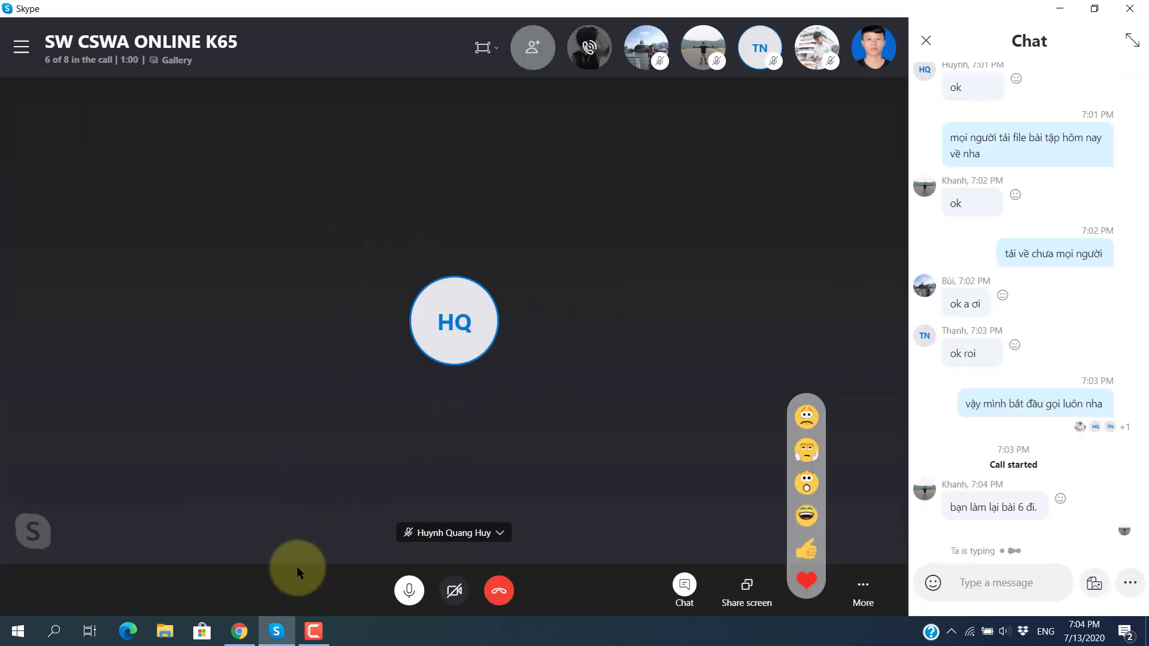
click(165, 629)
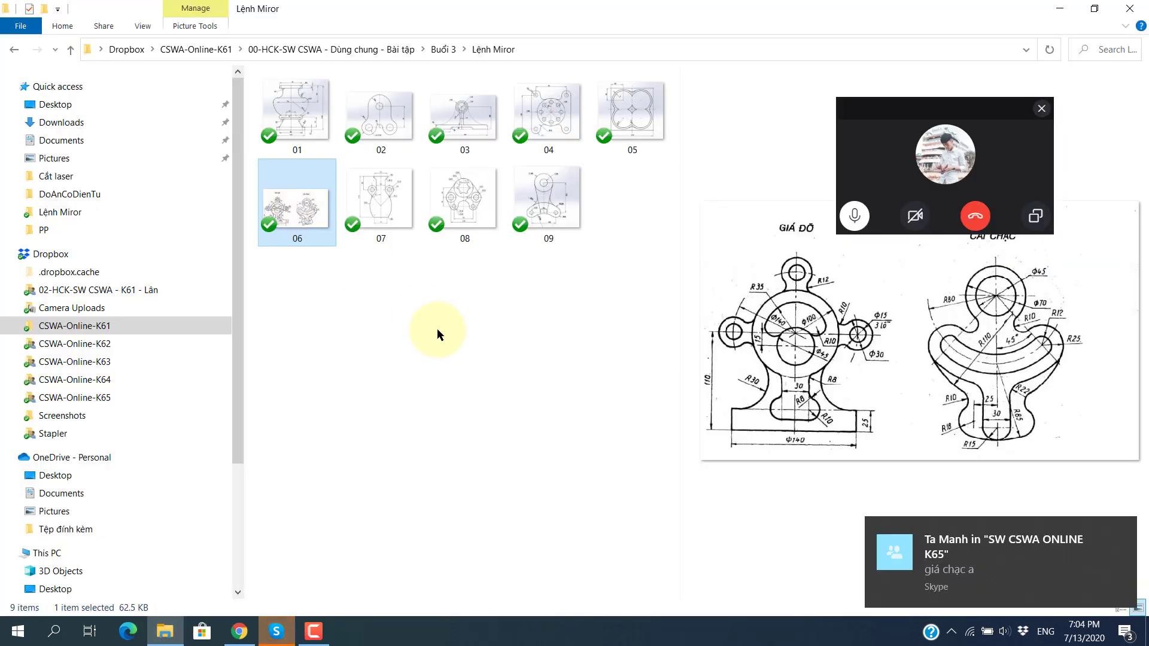
double_click(307, 207)
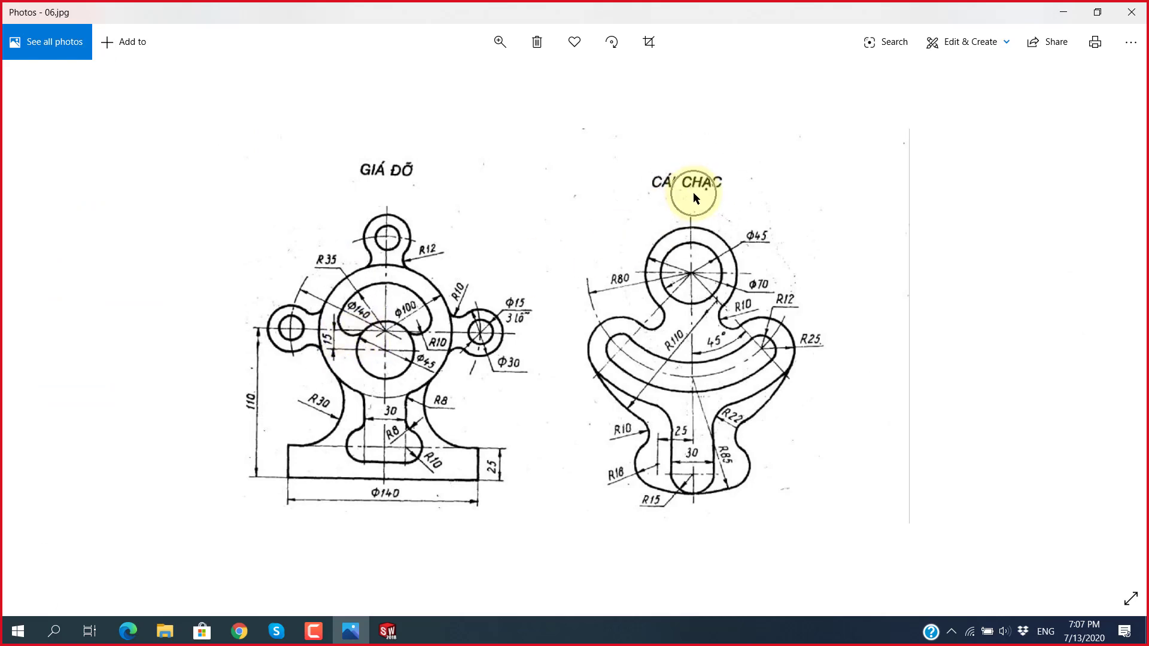
click(276, 631)
Step: Start a Front Plane sketch and draw two concentric circles centred on the origin
key(alt+Tab)
click(51, 218)
key(alt+Tab)
key(alt+Tab)
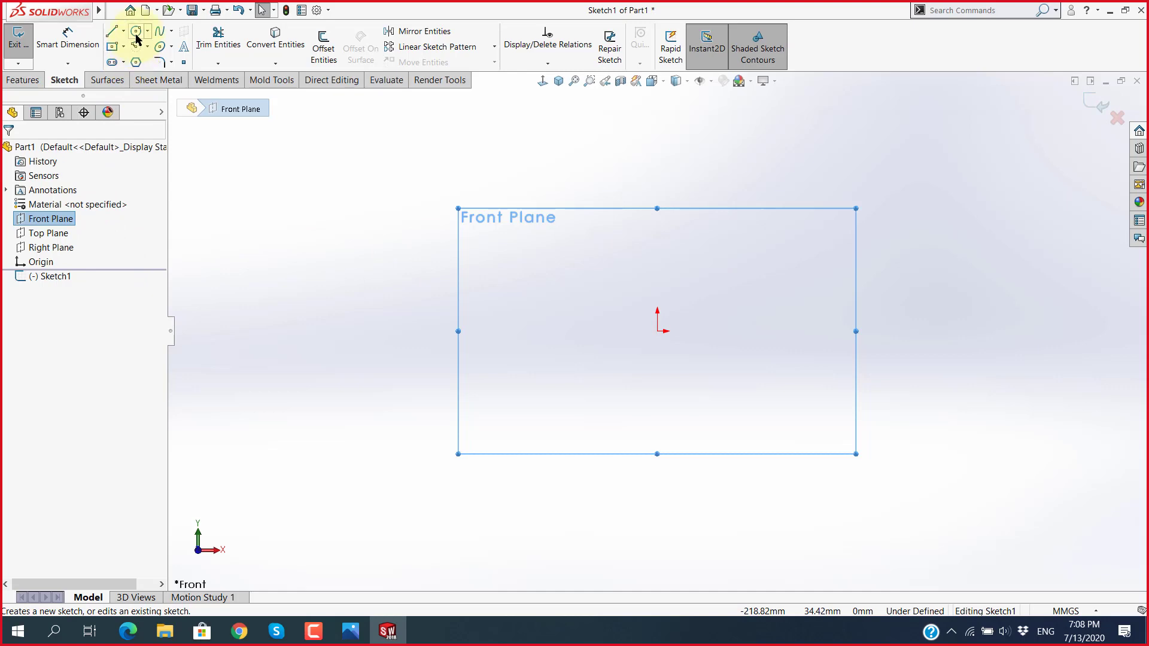
click(137, 37)
click(658, 331)
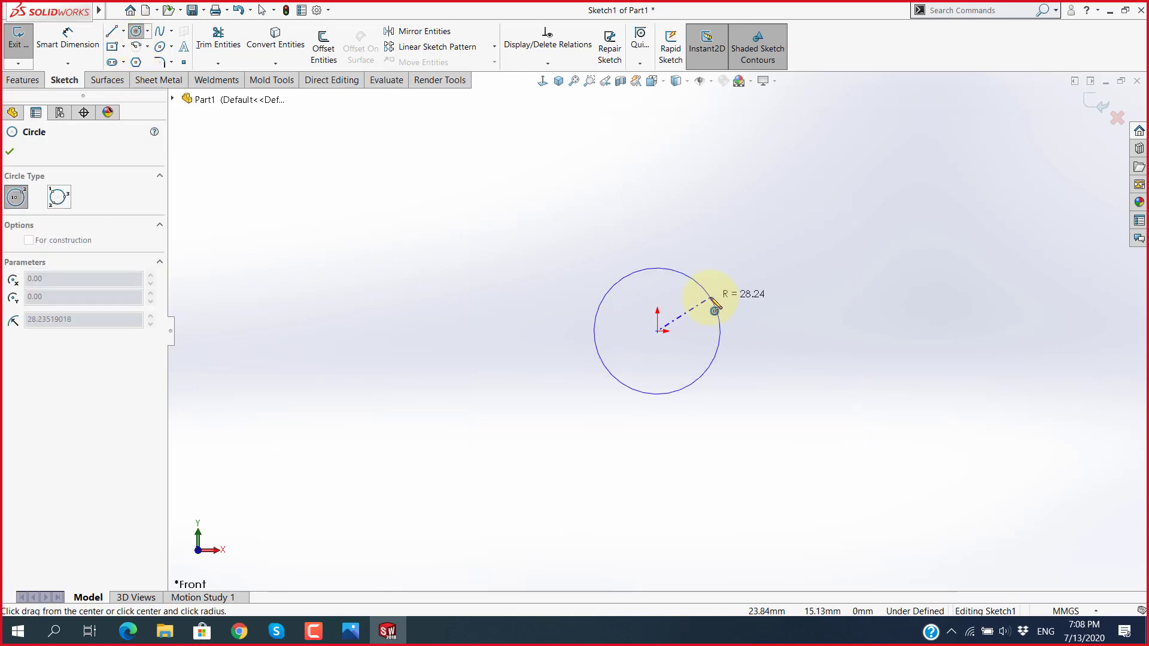
click(714, 310)
key(alt+Tab)
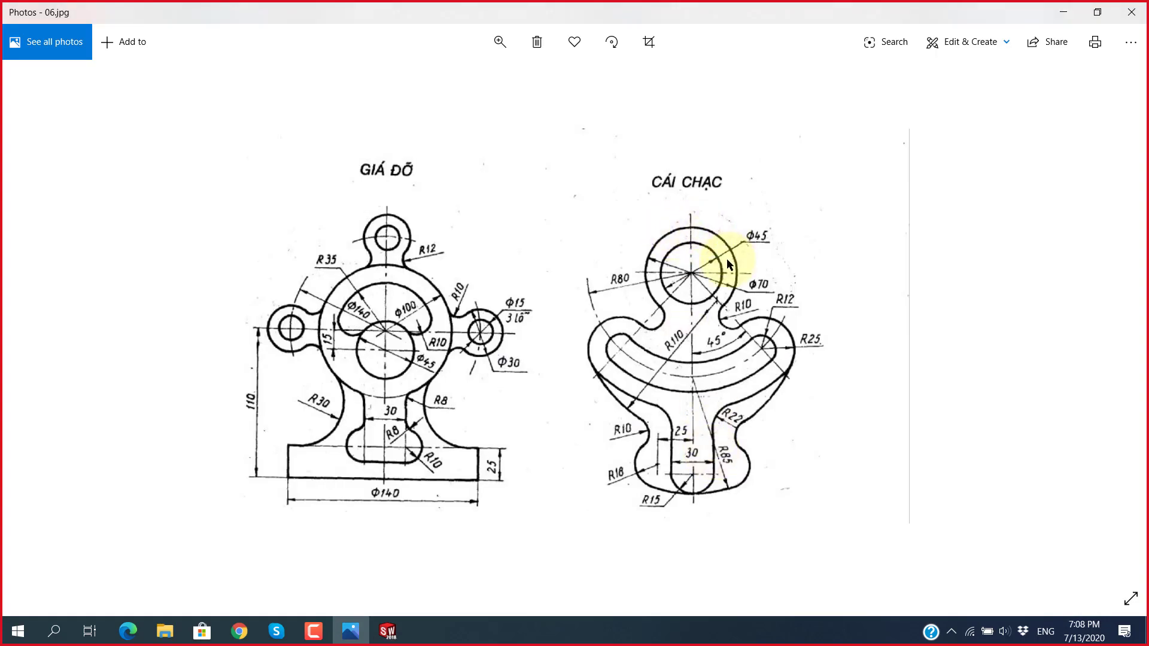
key(alt+Tab)
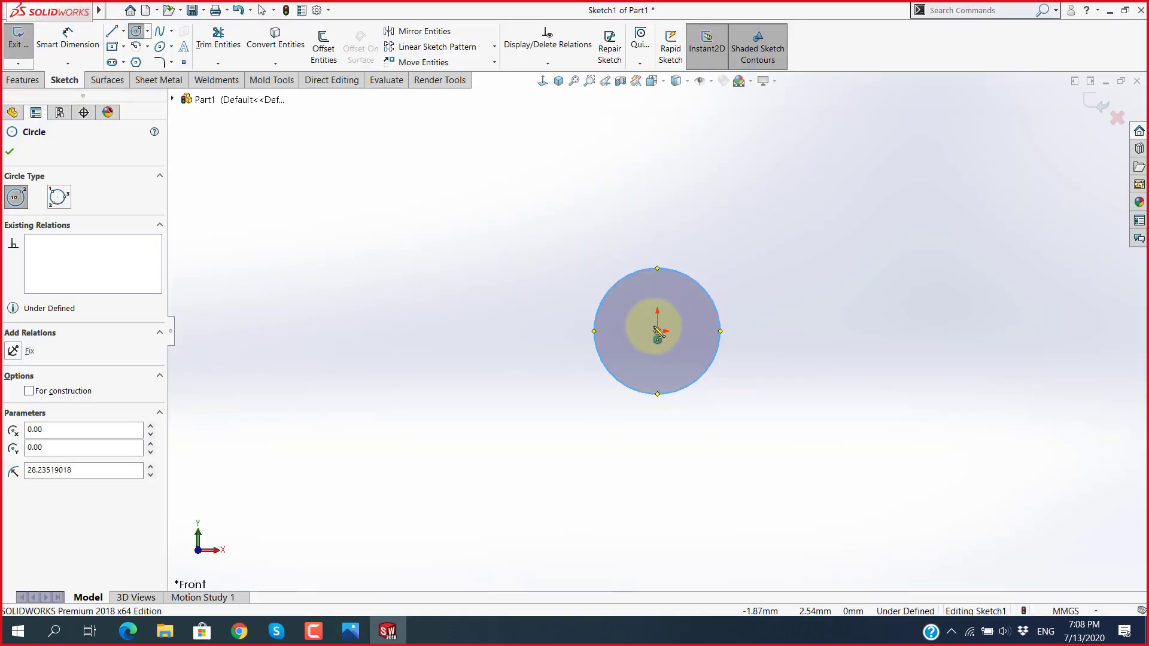
click(658, 331)
click(726, 265)
Step: Dimension the inner circle Ø45 and the outer circle Ø70
right_drag(748, 371, 715, 303)
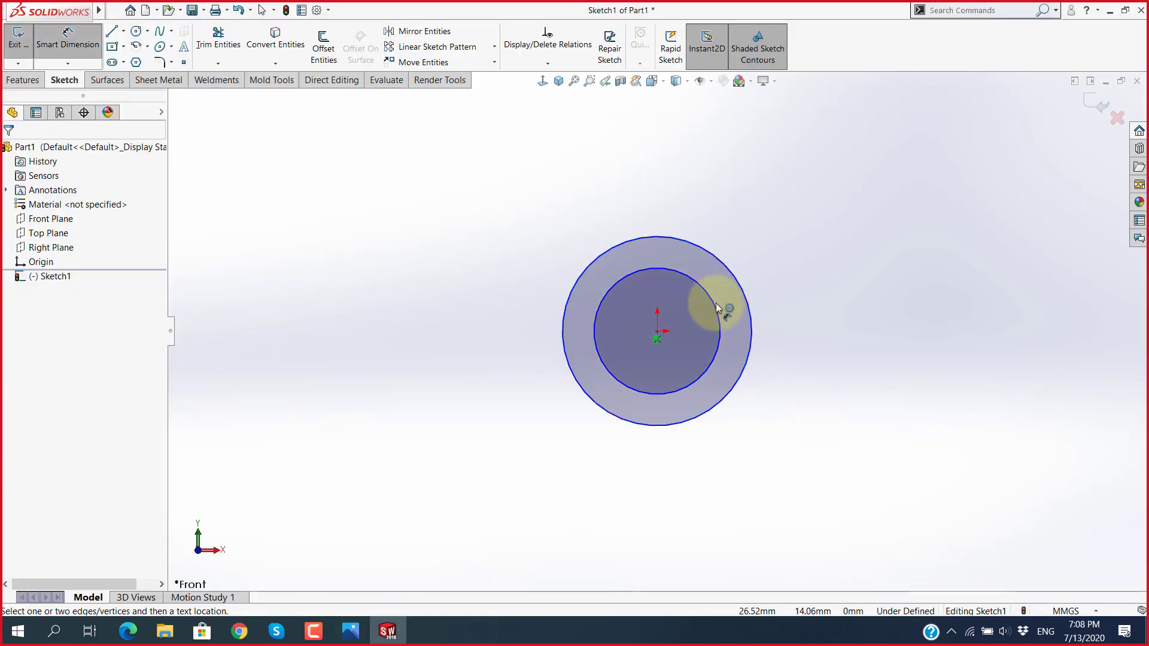
click(716, 303)
click(778, 263)
text(45)
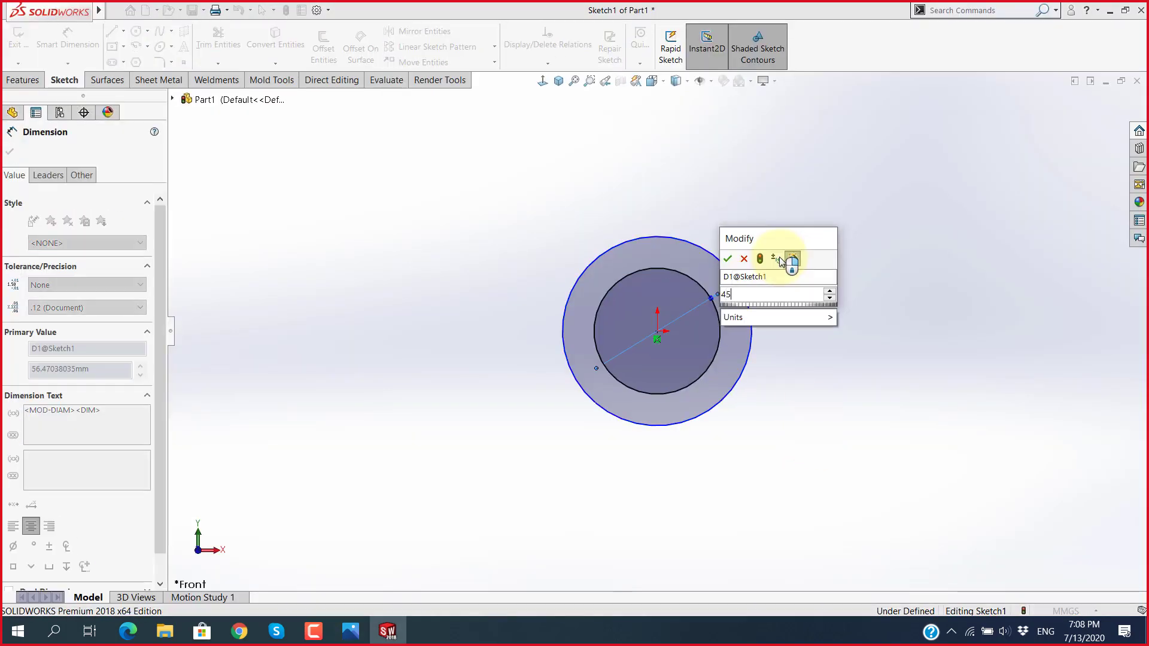
key(Return)
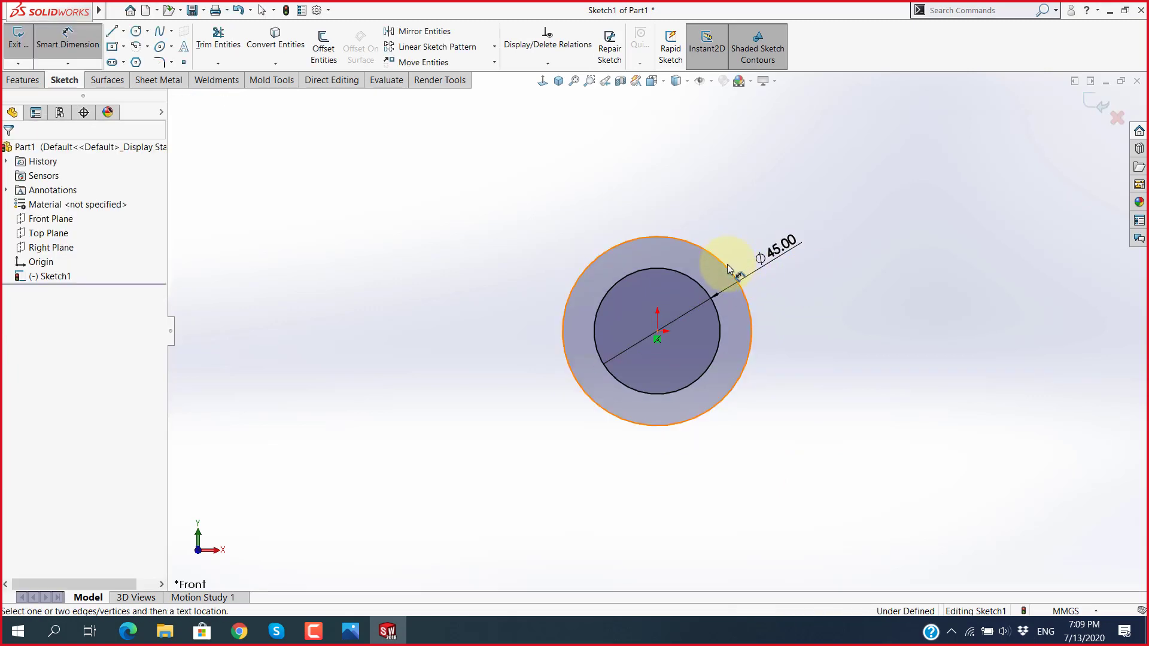
click(729, 269)
click(738, 230)
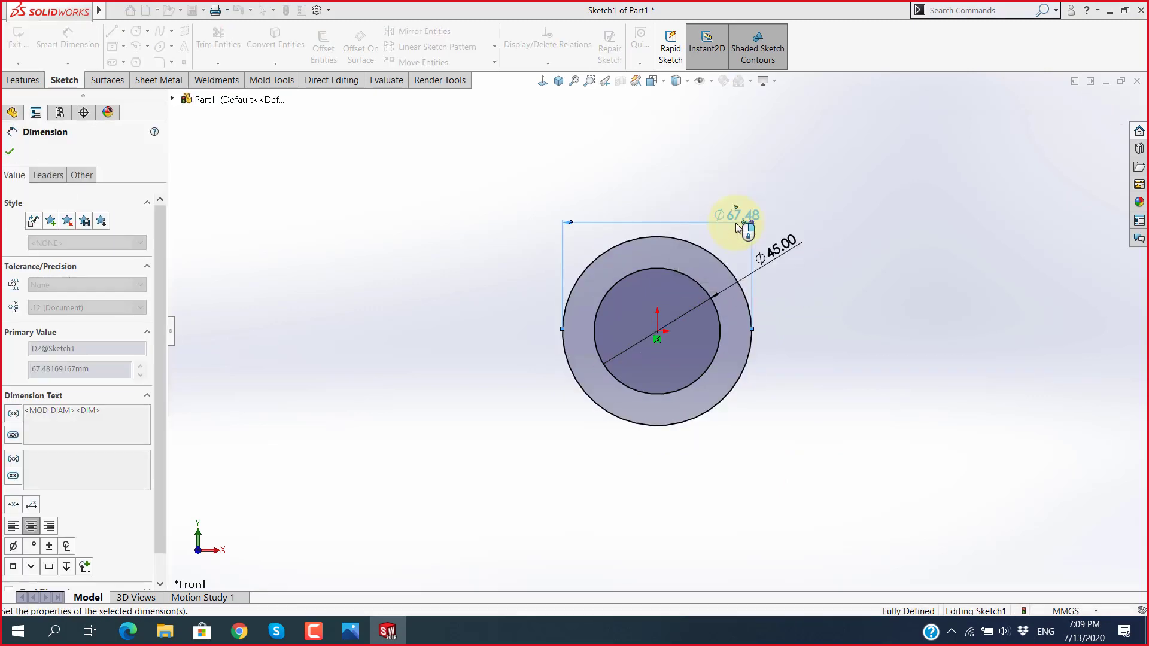
text(70.00mm)
key(Return)
key(alt+Tab)
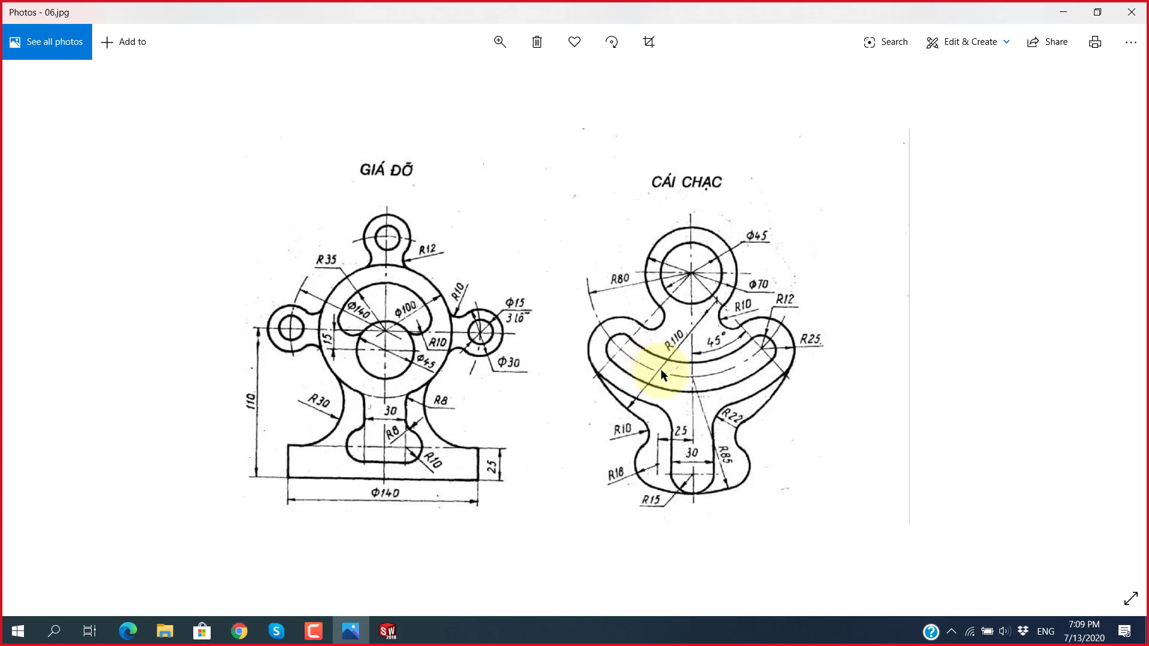
key(alt+Tab)
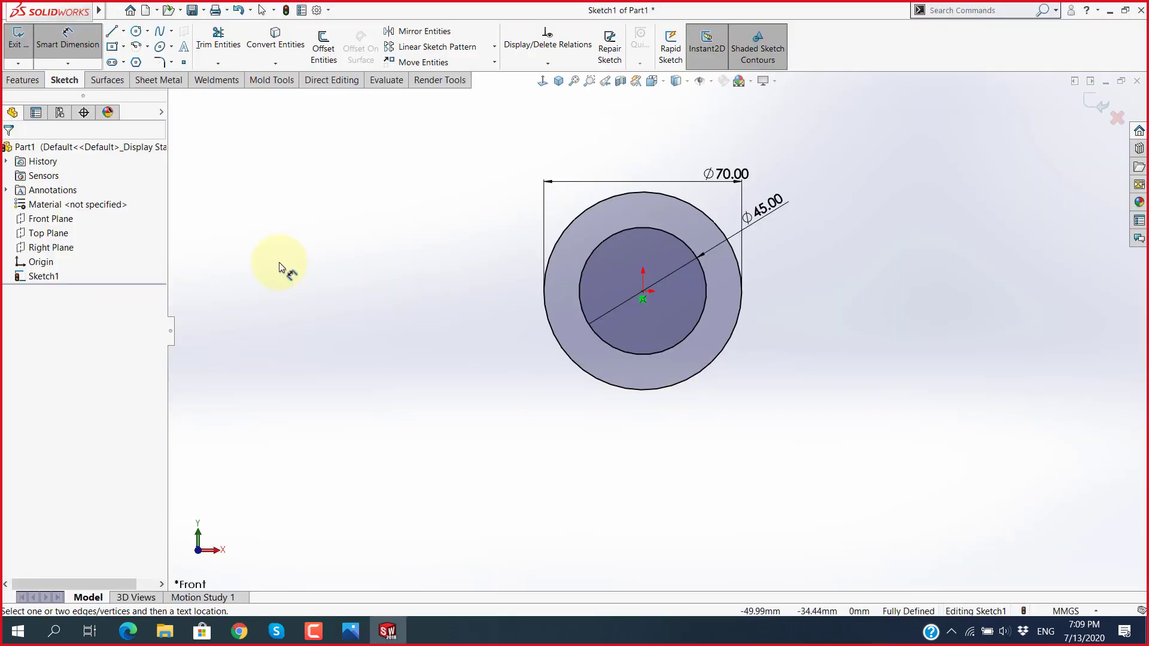
Step: Draw a vertical centerline from the origin straight downward
click(123, 32)
click(146, 75)
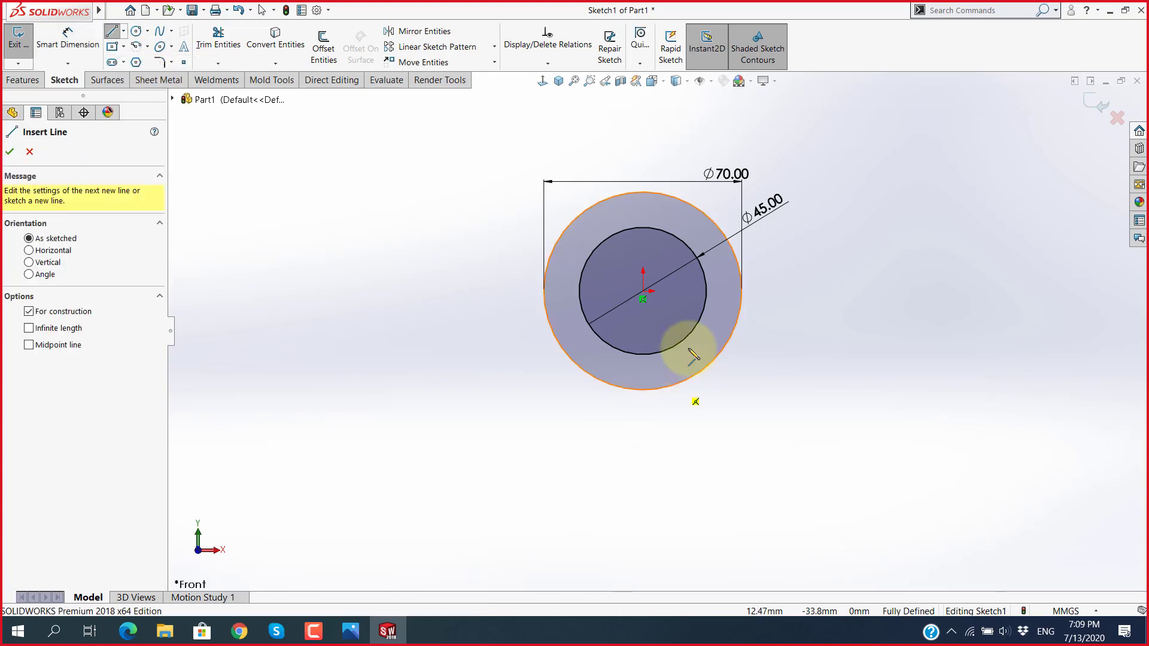
click(644, 312)
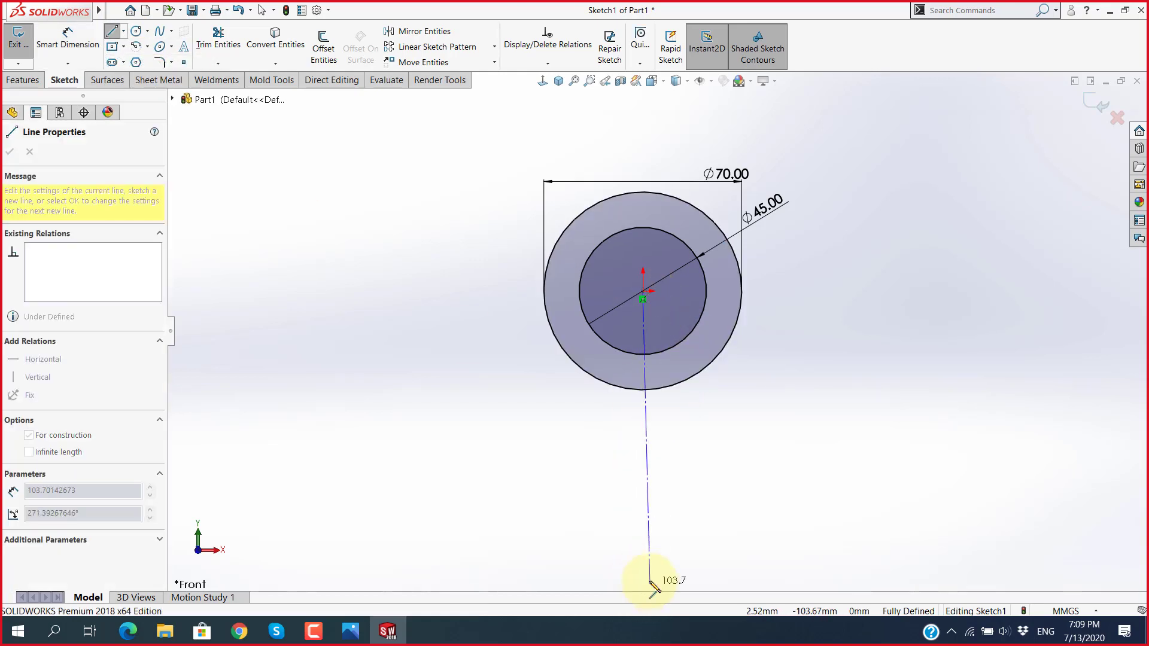
scroll(654, 585, up, 2)
click(648, 533)
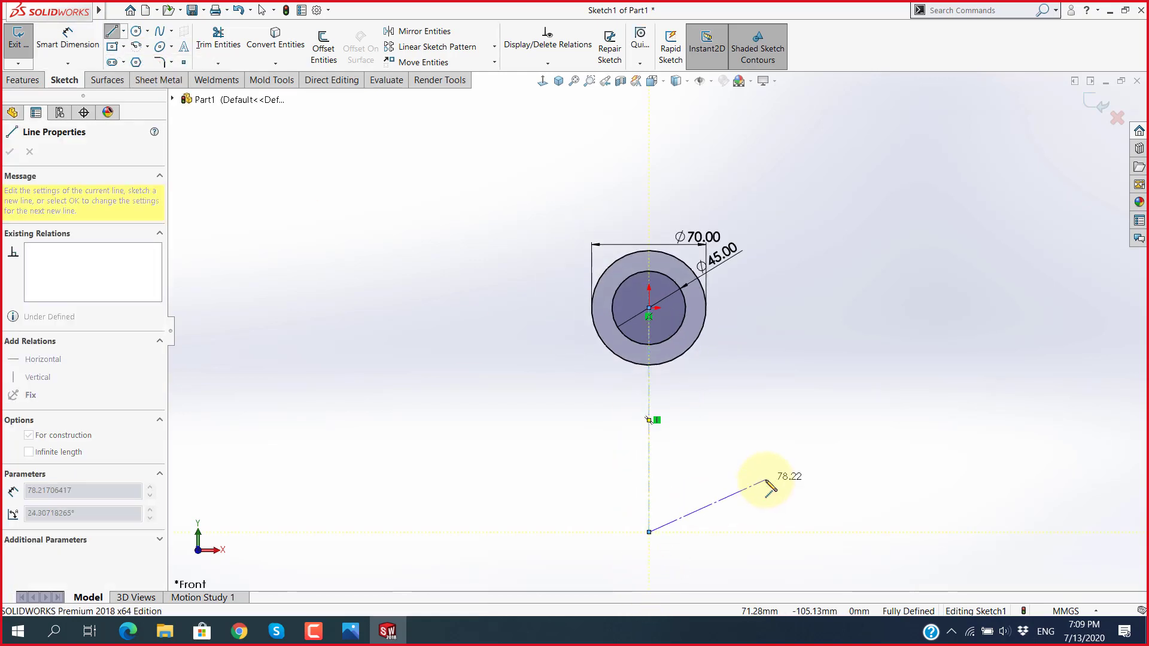
key(Escape)
scroll(748, 340, up, 2)
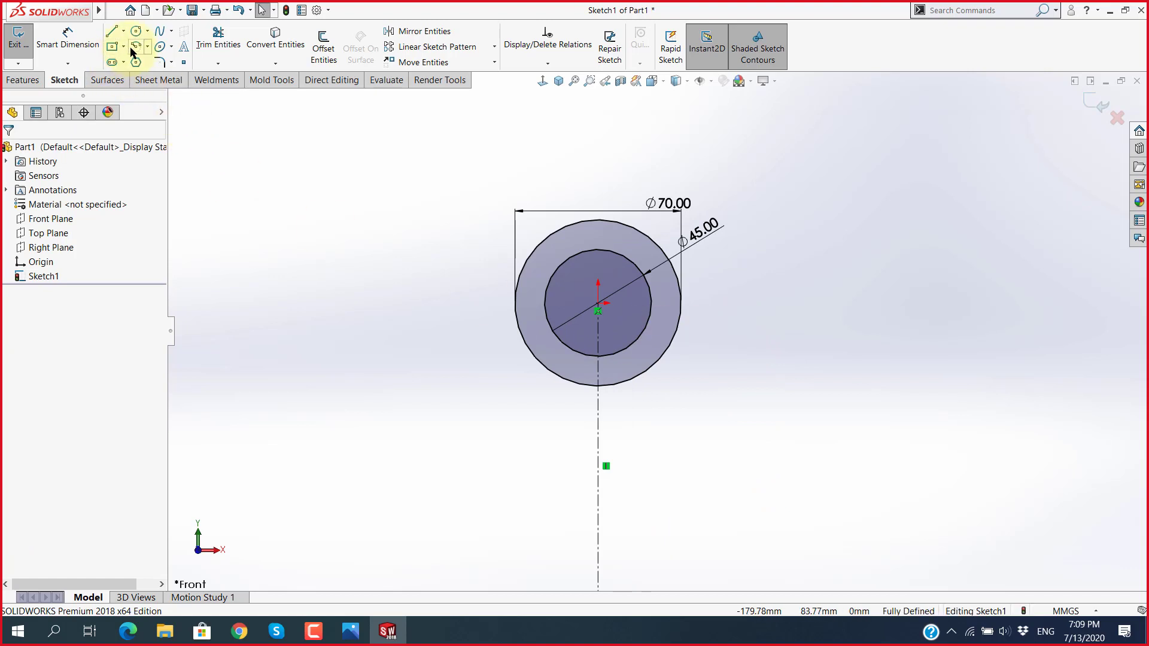
Step: Sketch a centerpoint arc slot centred on the origin below the circles
click(113, 63)
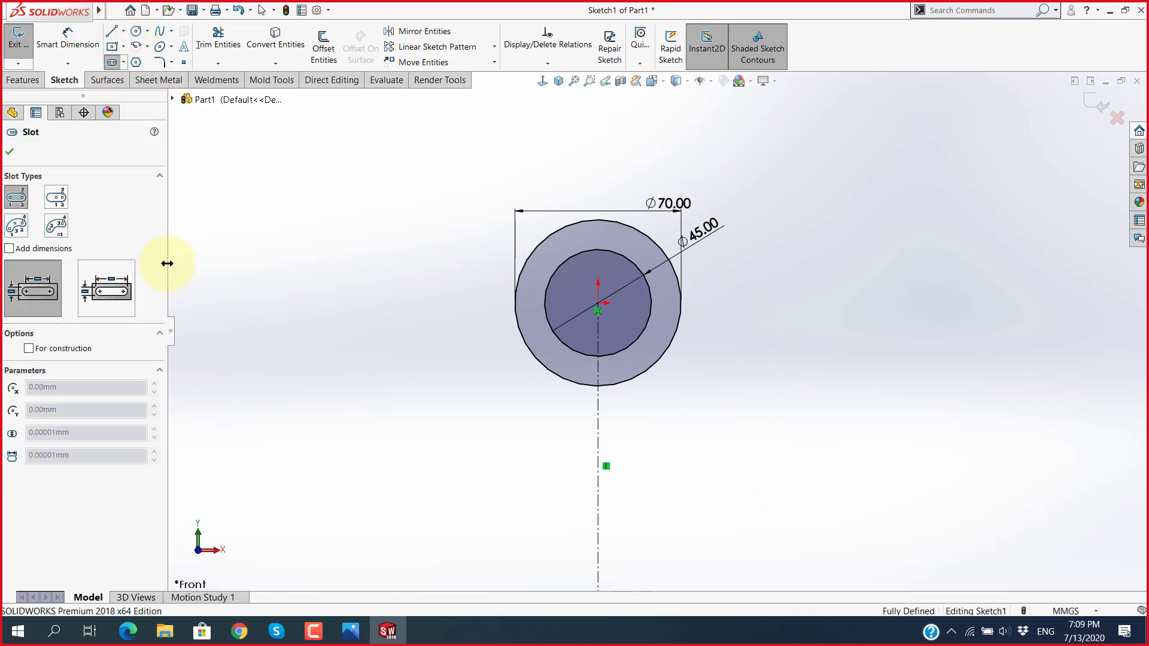
click(58, 225)
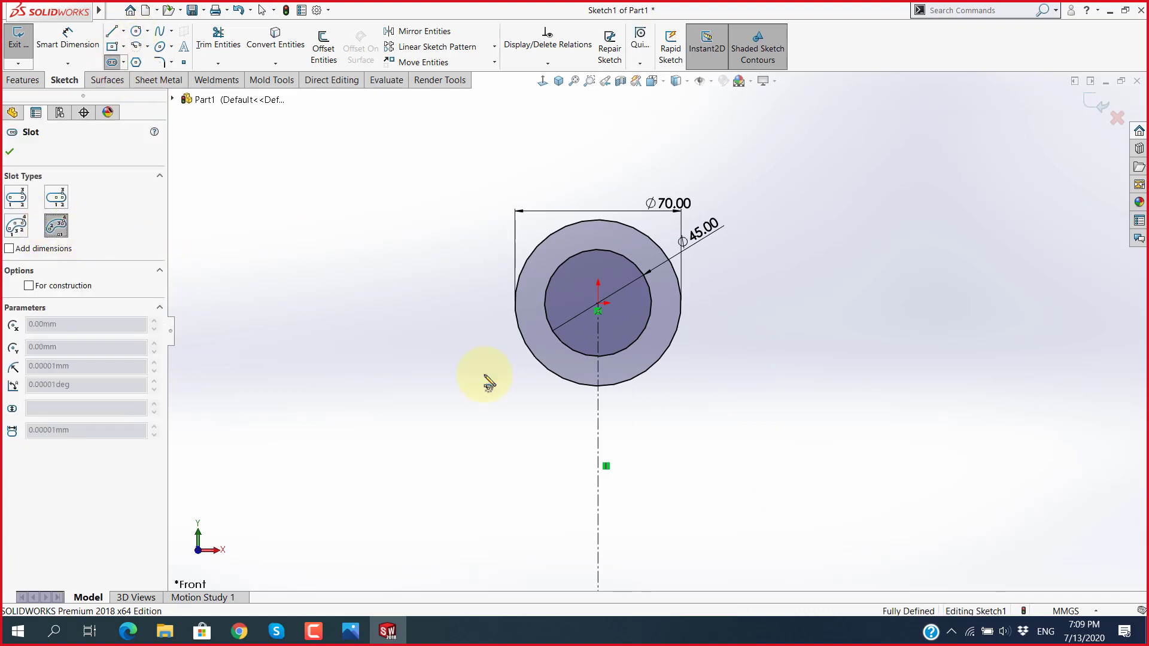
key(alt+Tab)
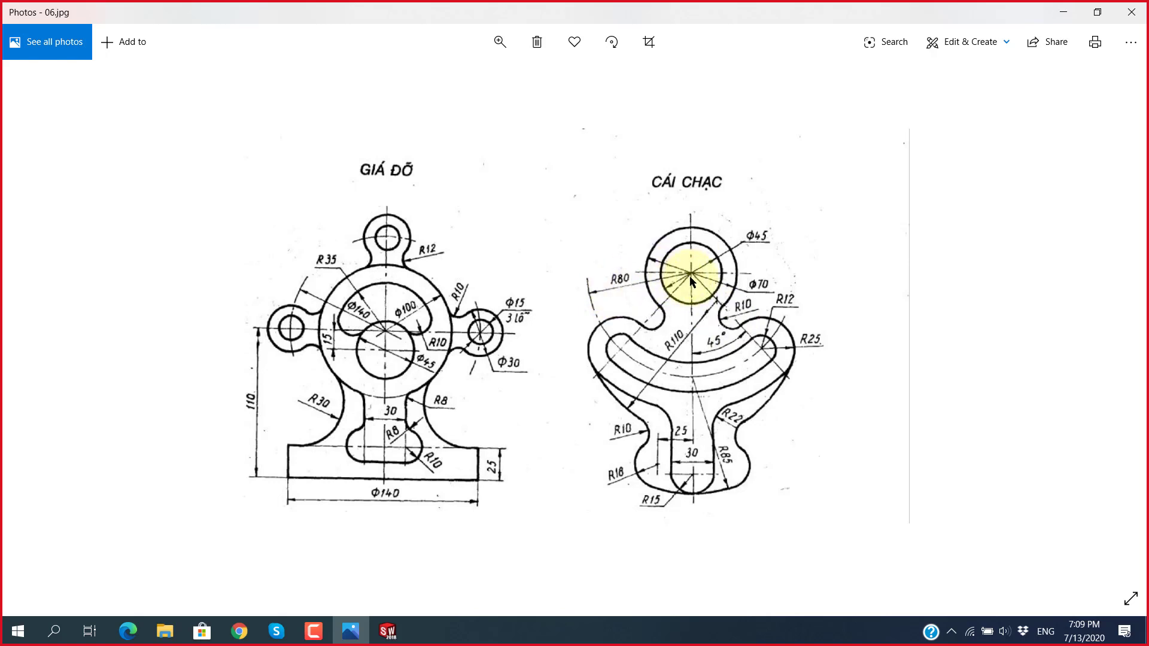
key(alt+Tab)
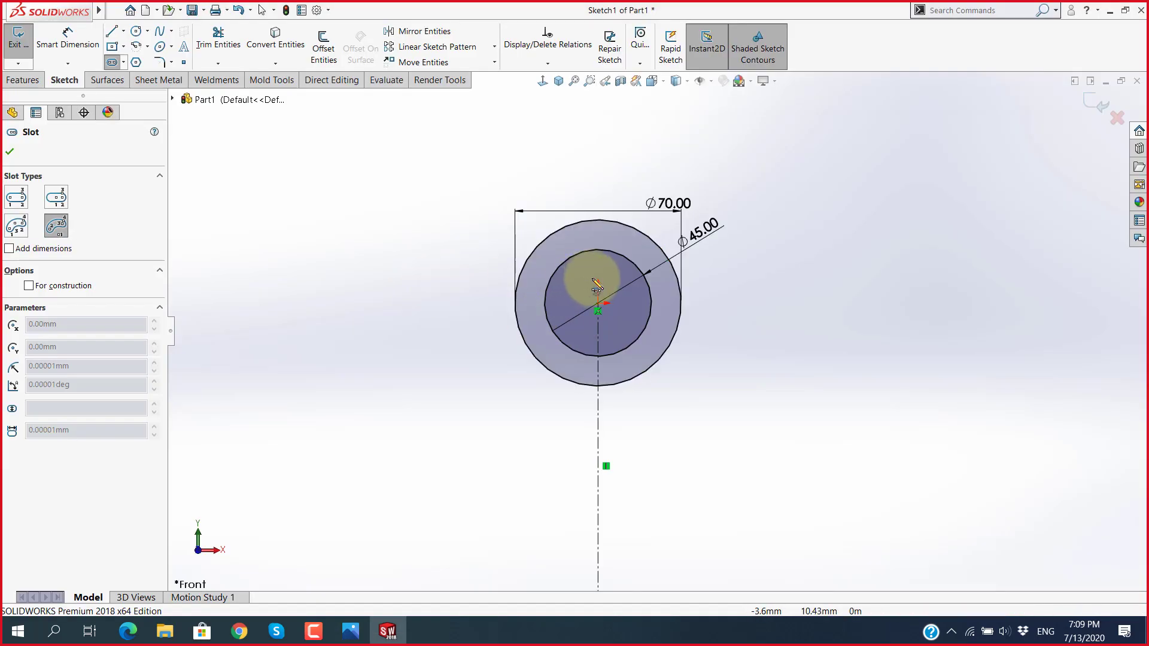
click(598, 305)
scroll(599, 306, up, 2)
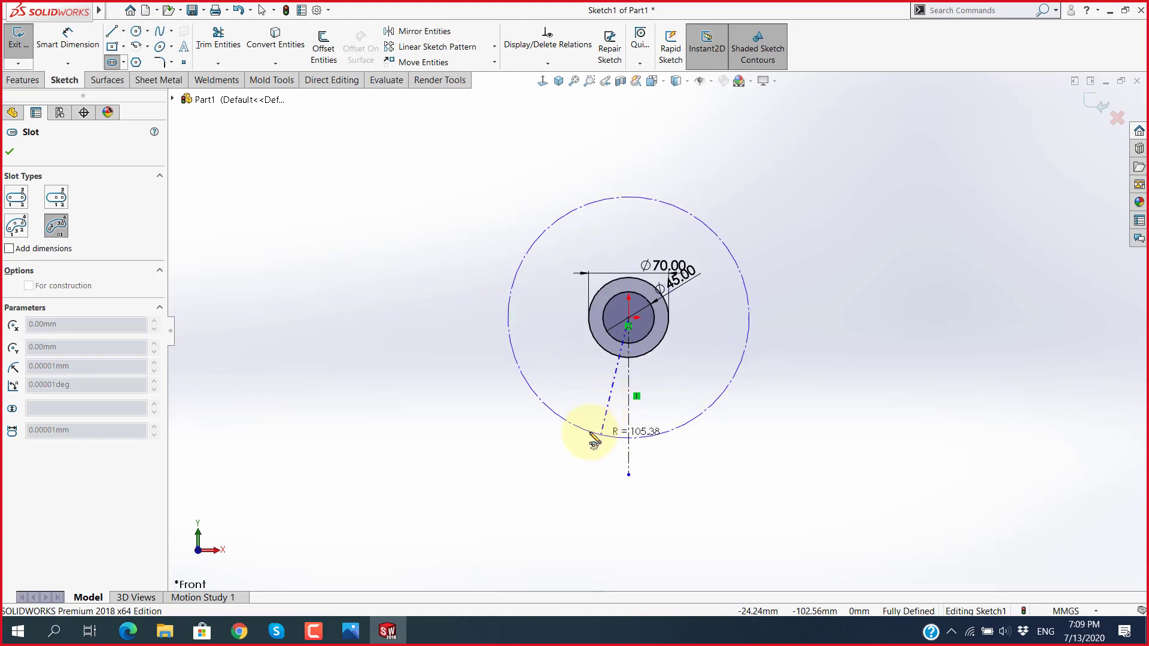
click(523, 388)
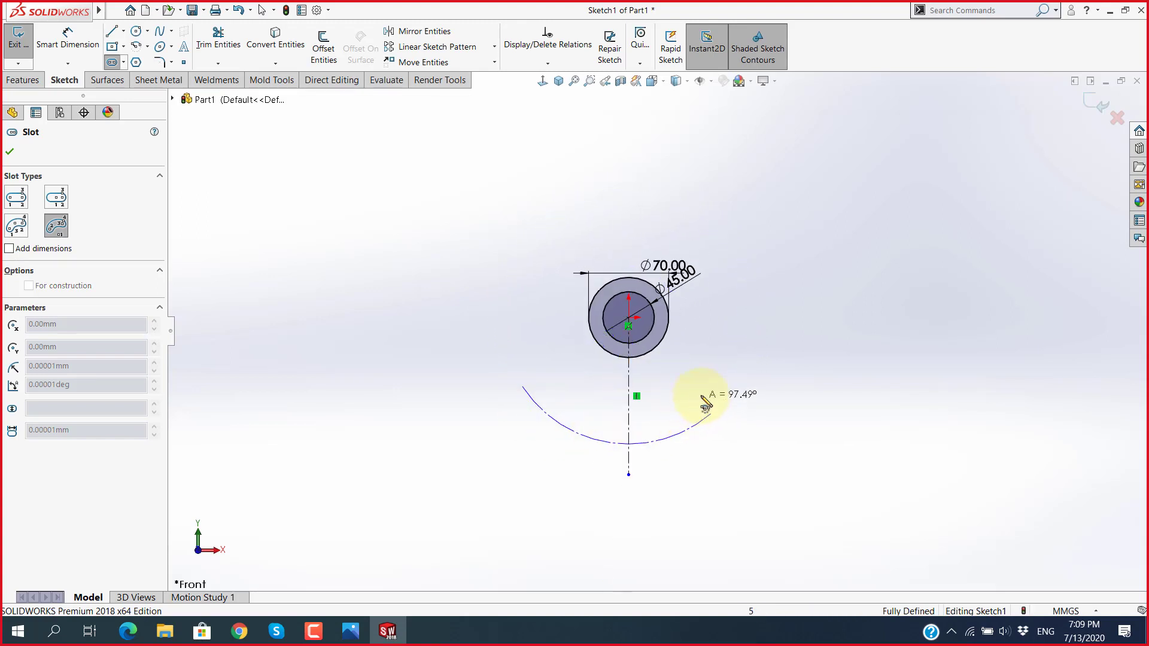
click(735, 392)
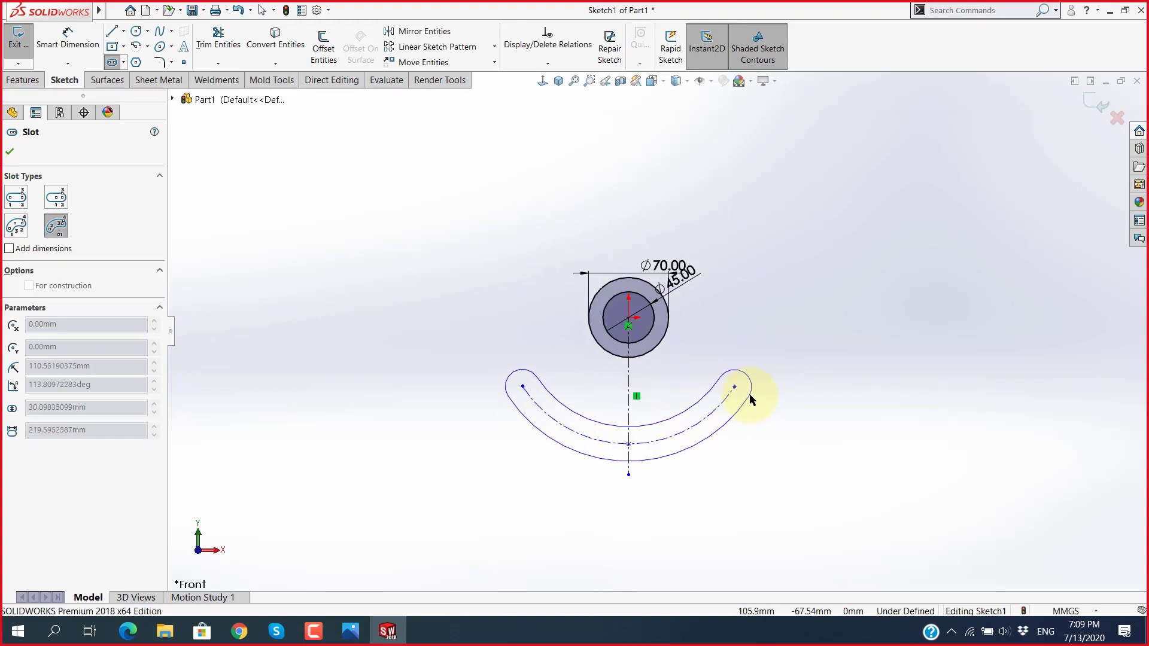
click(749, 426)
key(Escape)
scroll(742, 422, down, 2)
scroll(588, 330, down, 1)
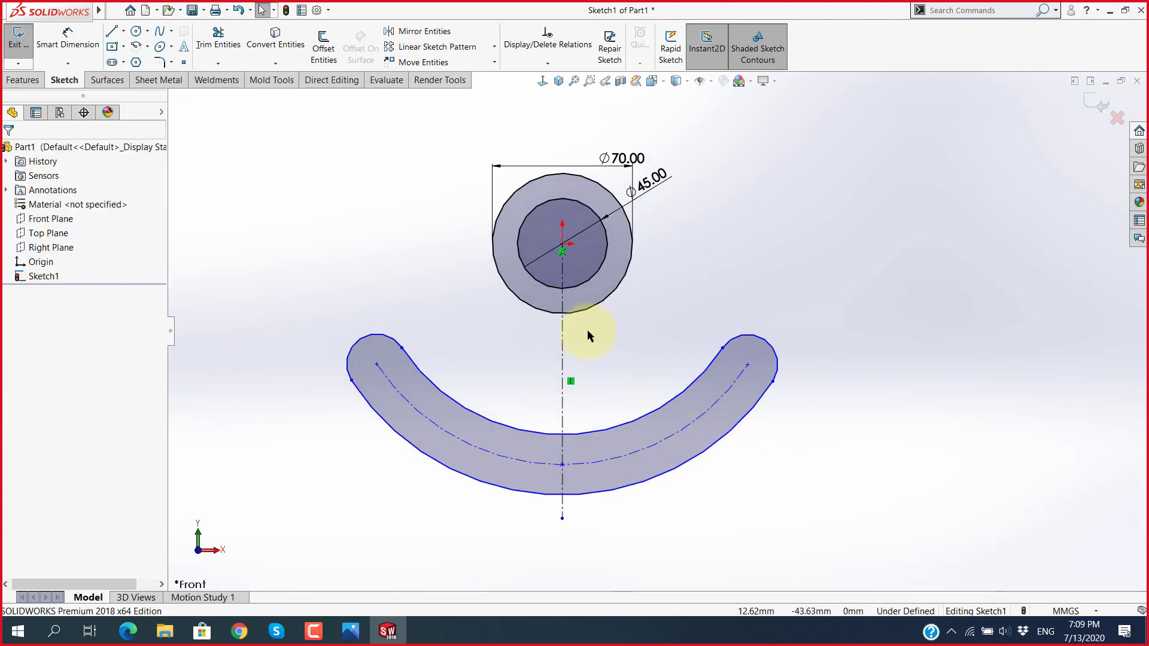
Step: Draw a centerline from the hub centre out past the slot's right end
key(alt+Tab)
key(alt+Tab)
click(123, 31)
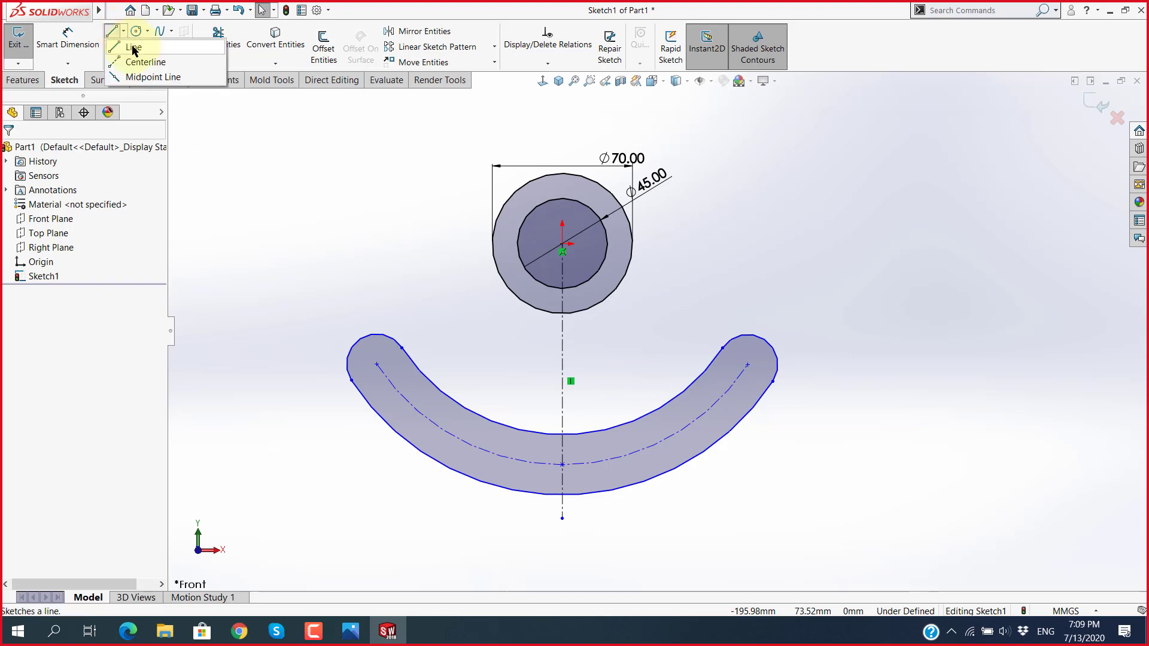
click(145, 54)
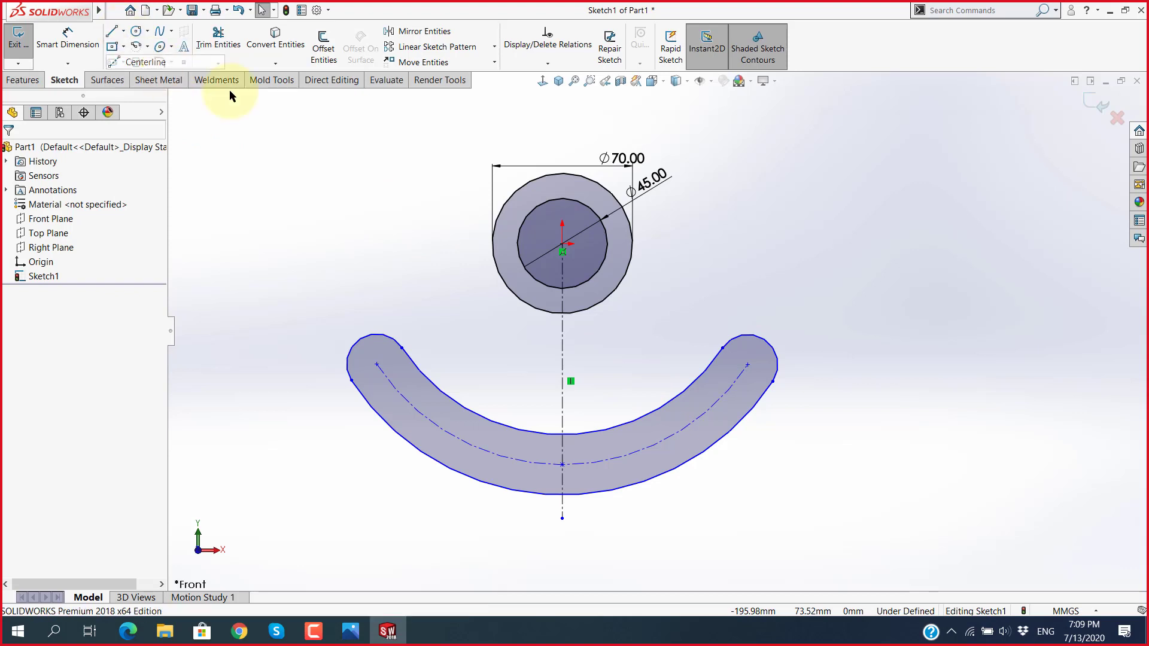
click(562, 244)
click(747, 364)
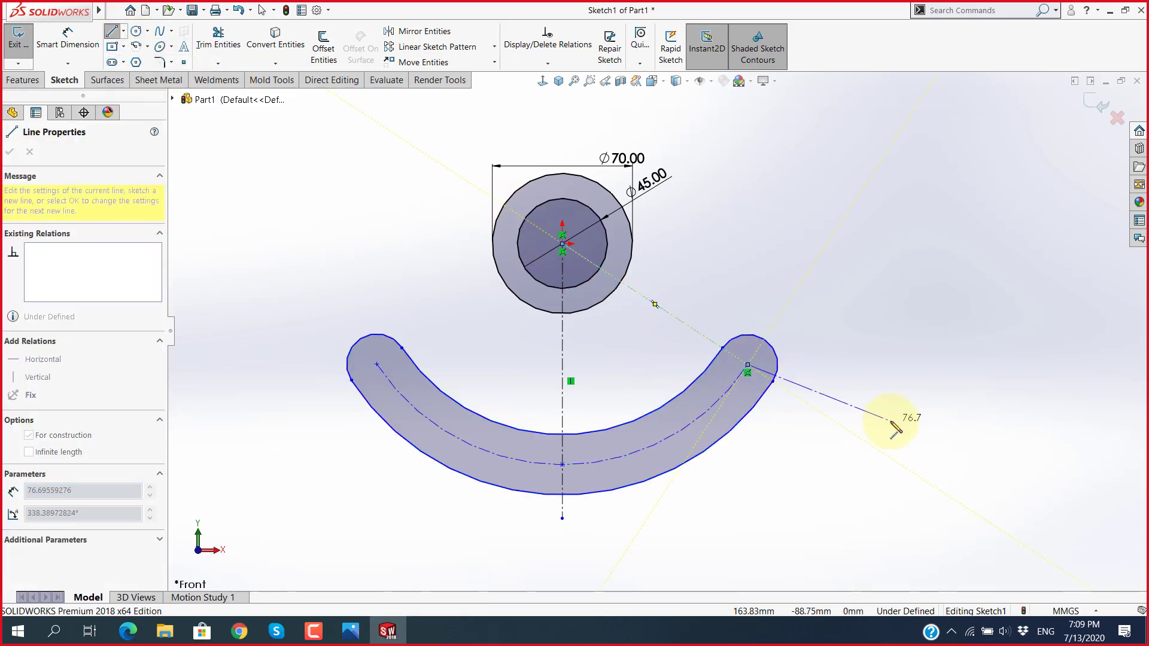
key(Escape)
key(Escape)
click(378, 371)
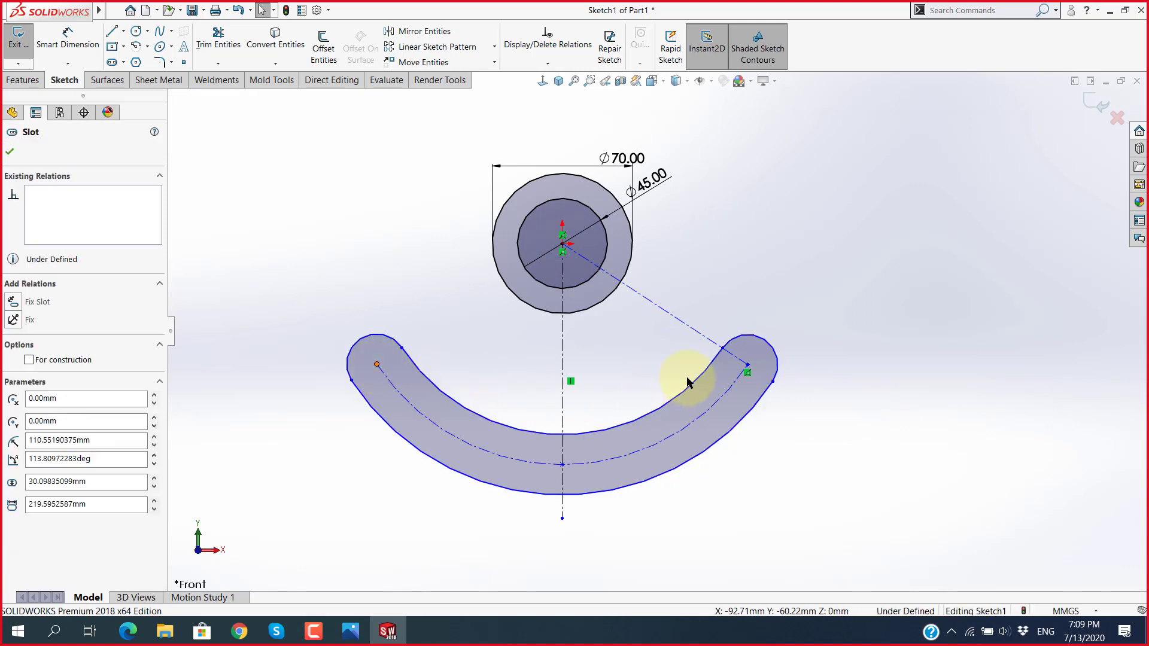
click(751, 373)
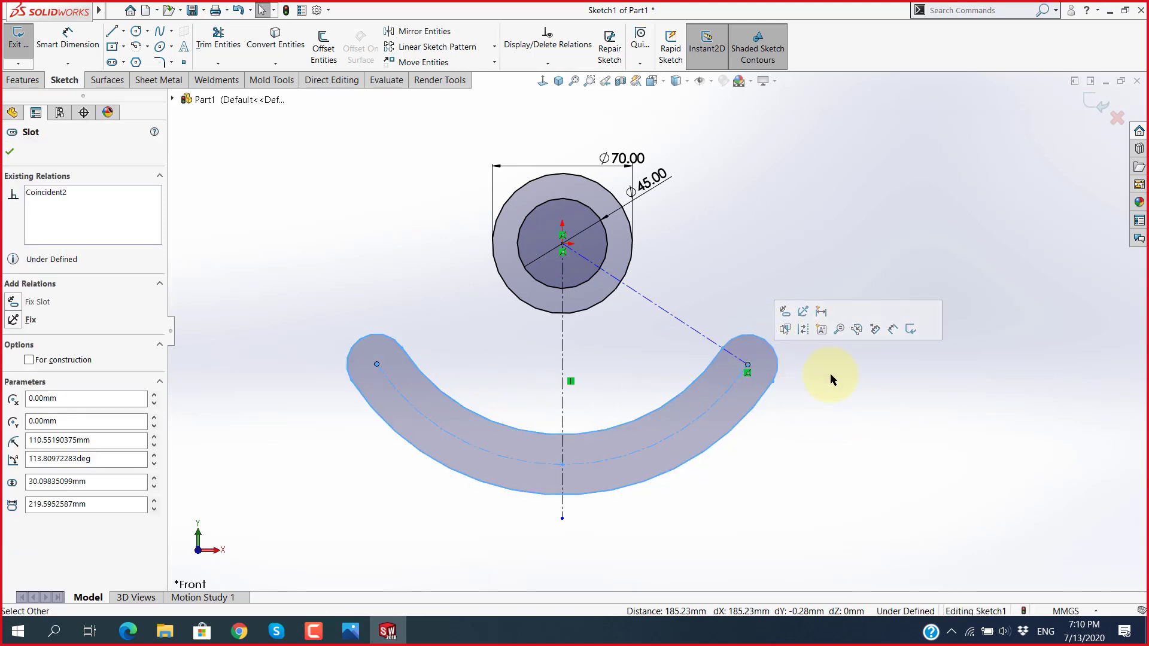
click(831, 373)
click(747, 366)
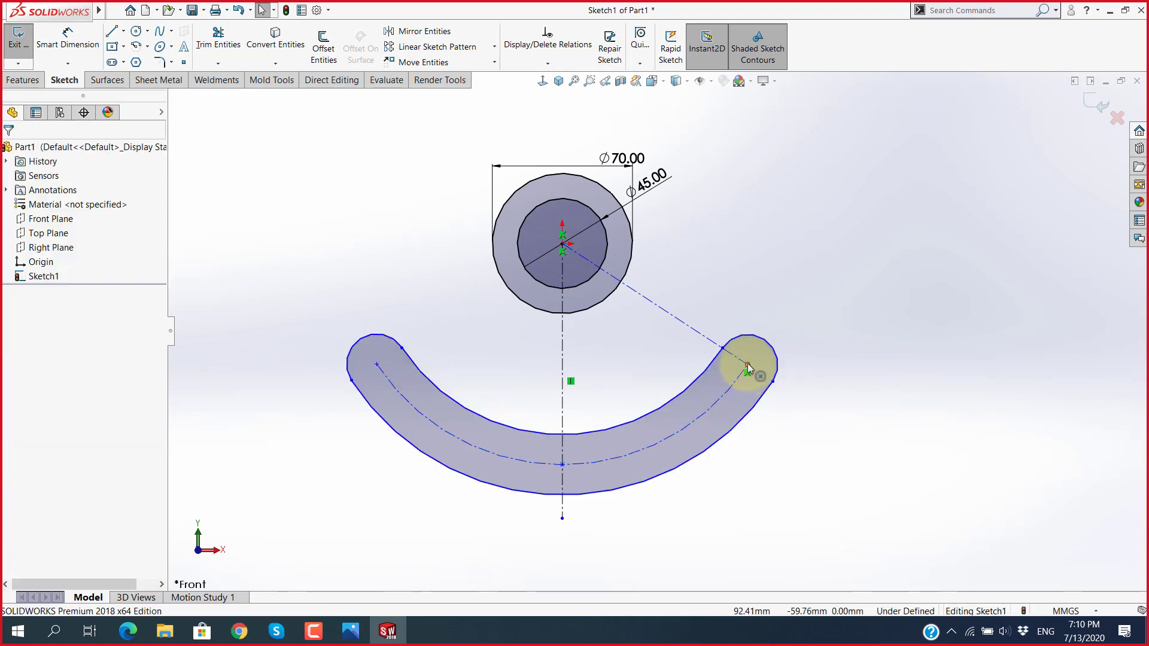
click(375, 365)
click(326, 313)
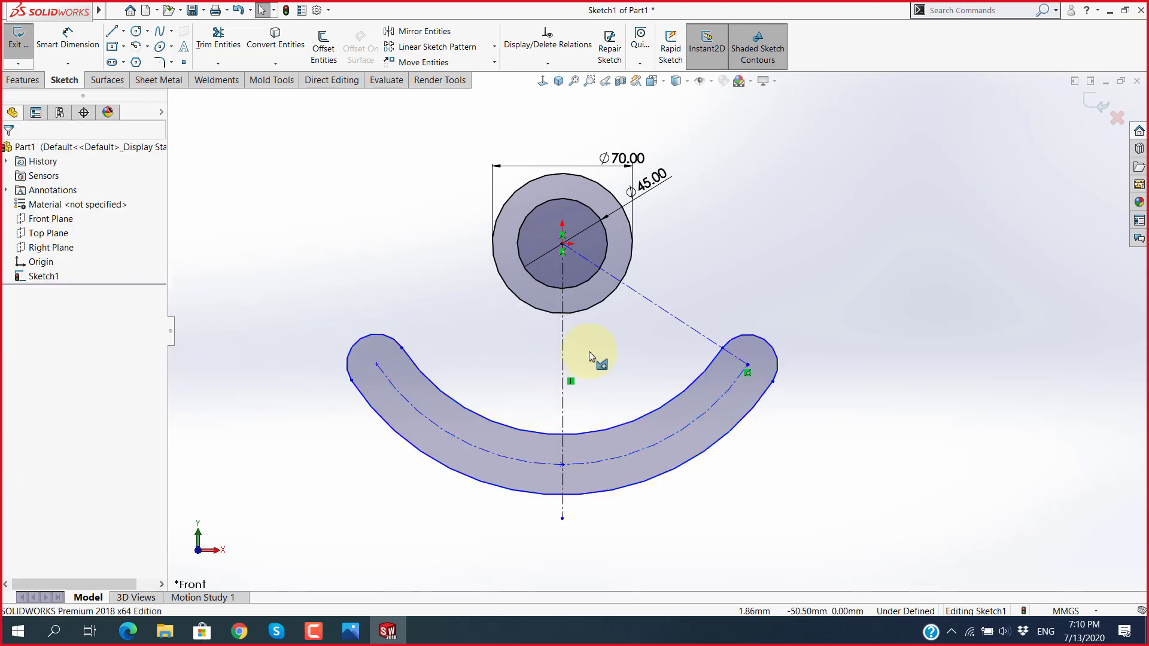
Step: Set a 45° angle between the vertical centreline and the new centerline
key(alt+Tab)
key(alt+Tab)
click(68, 44)
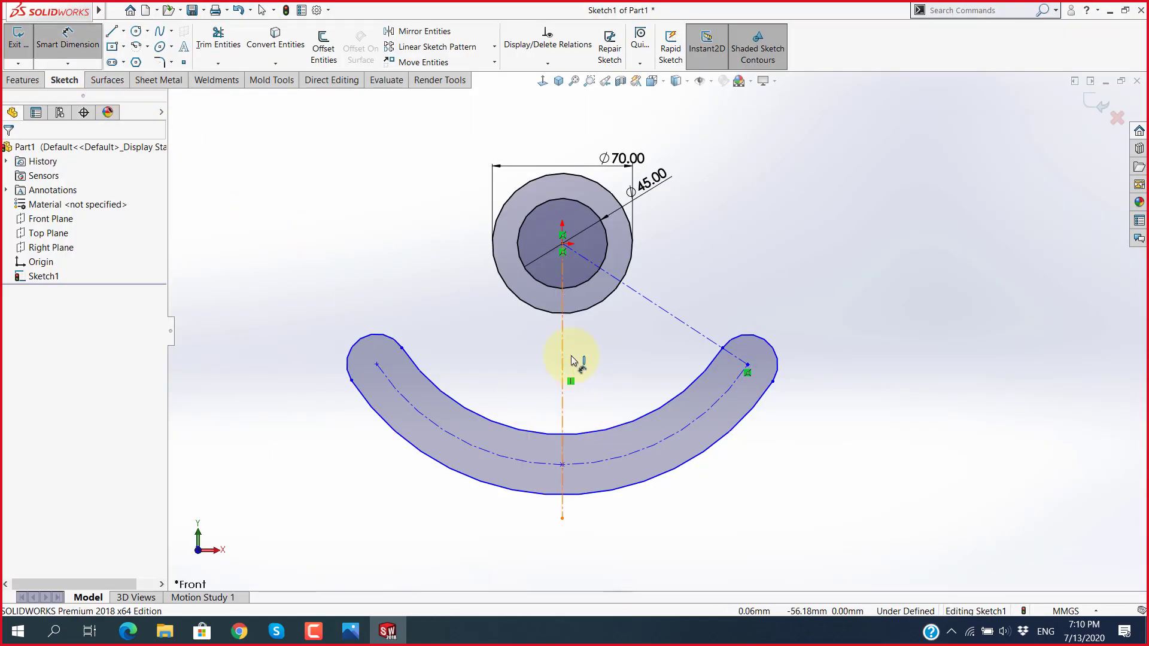
click(572, 360)
click(680, 321)
click(633, 354)
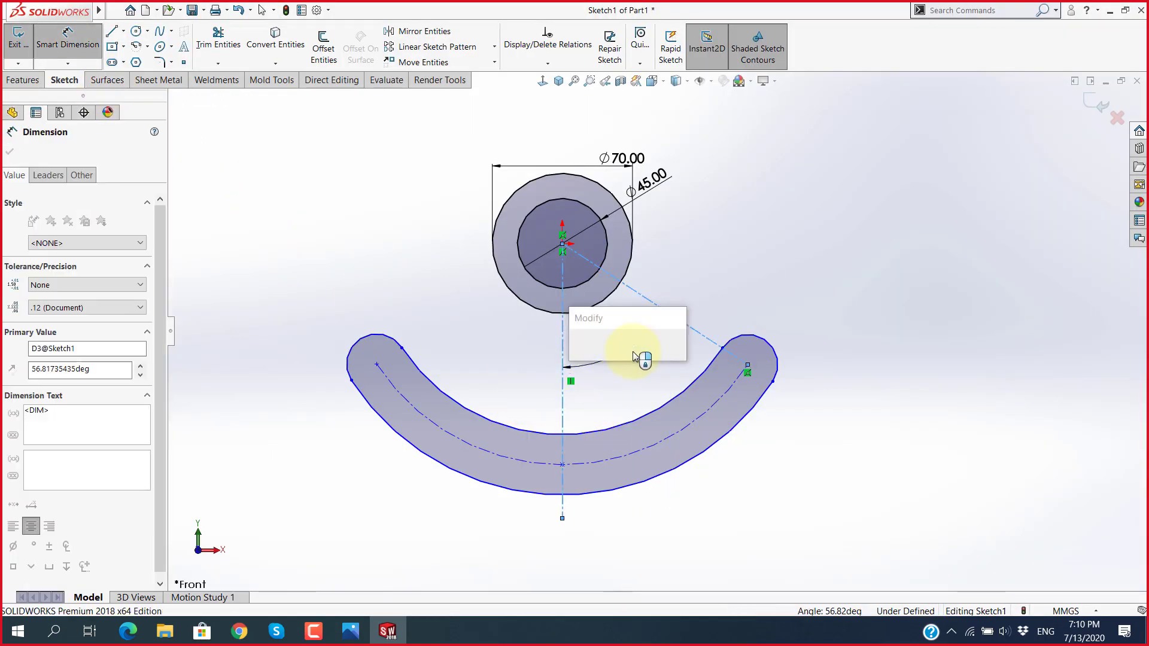
text(45)
key(Return)
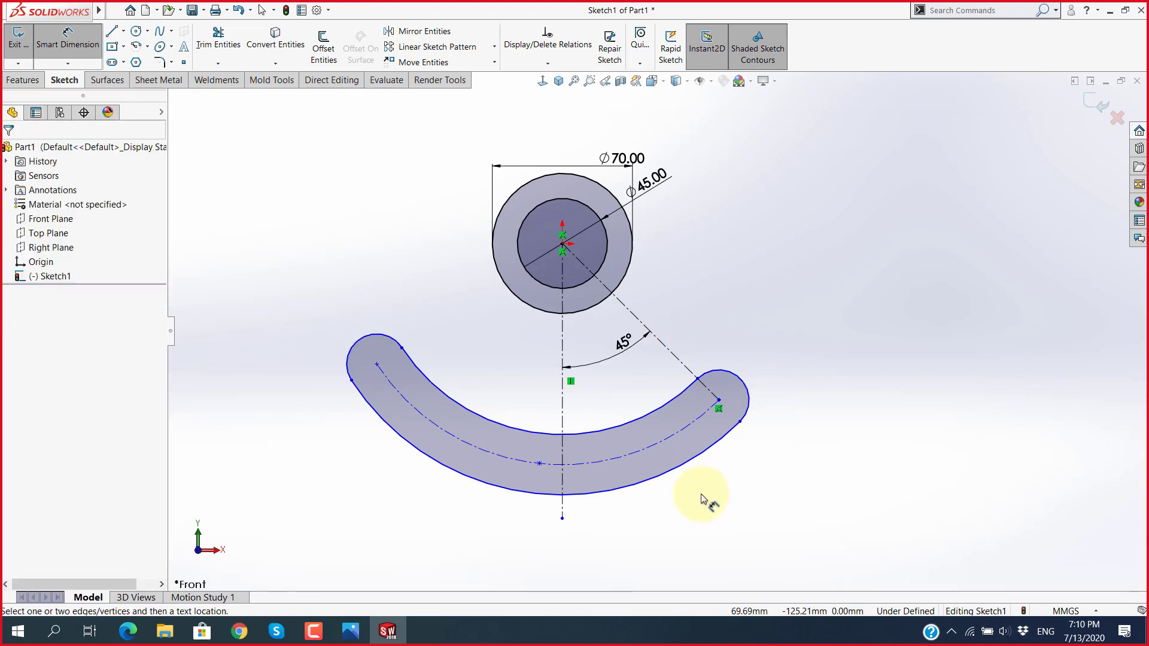
key(Escape)
Step: Make the slot's middle point coincident with the vertical centreline
click(374, 366)
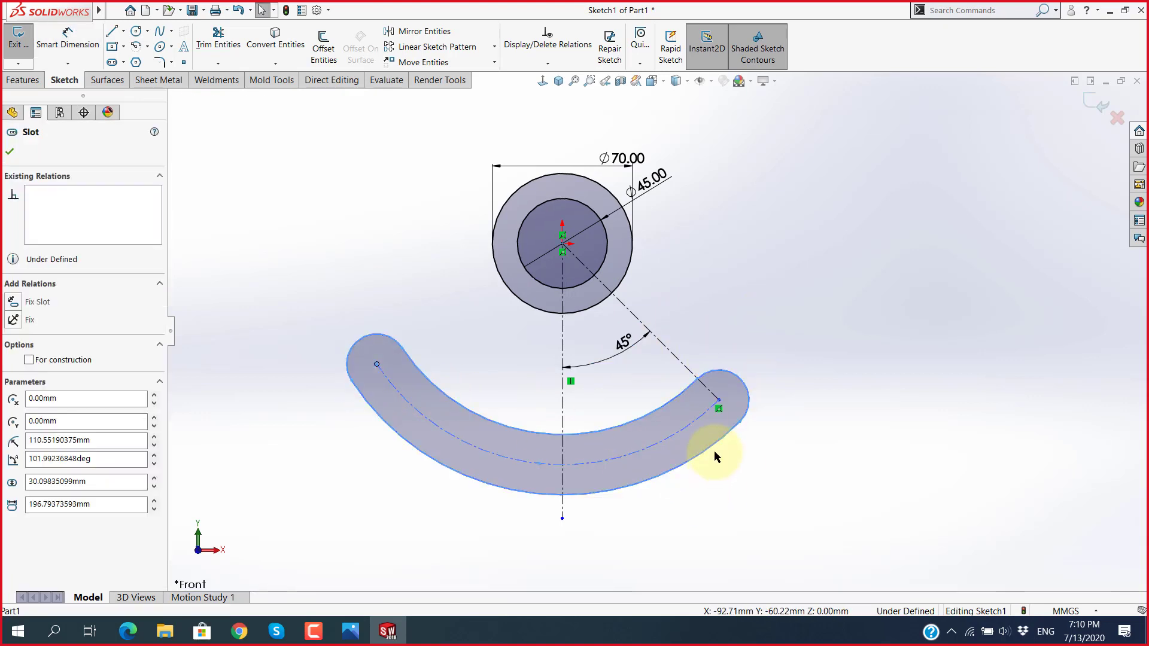
click(720, 401)
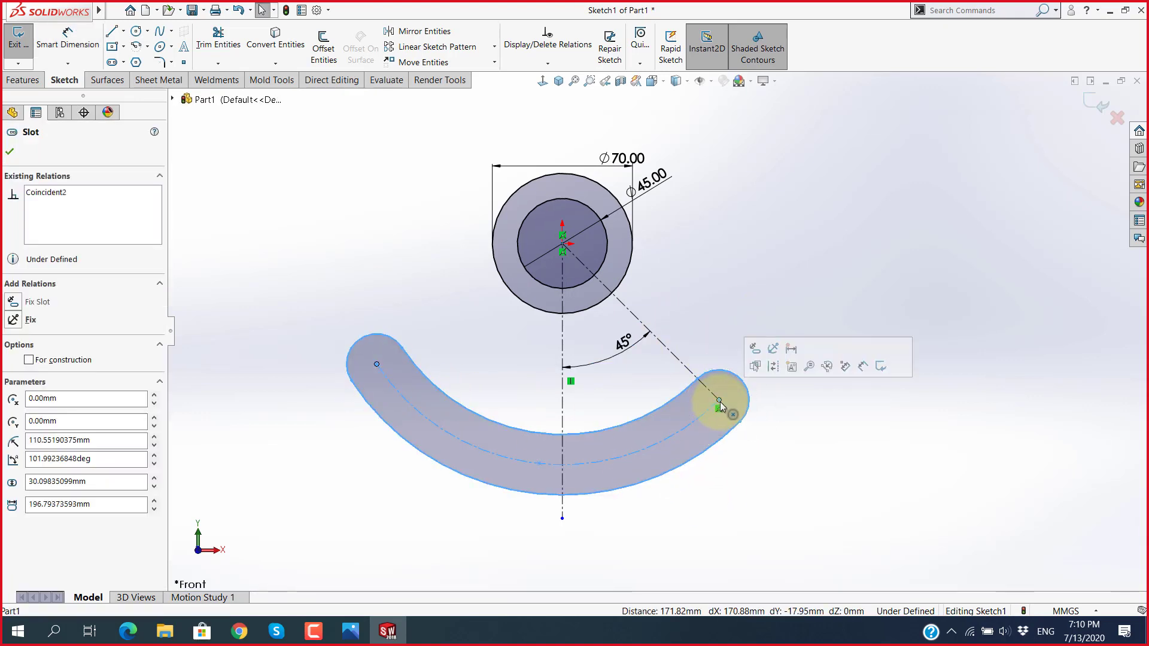
click(821, 436)
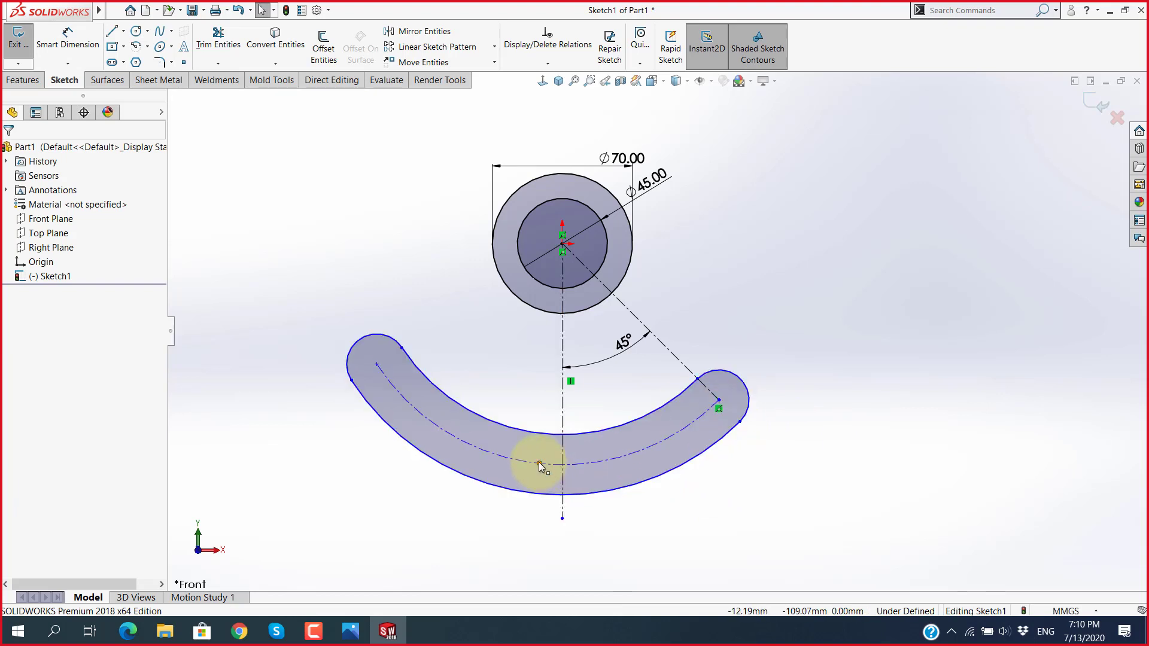
click(561, 457)
click(562, 453)
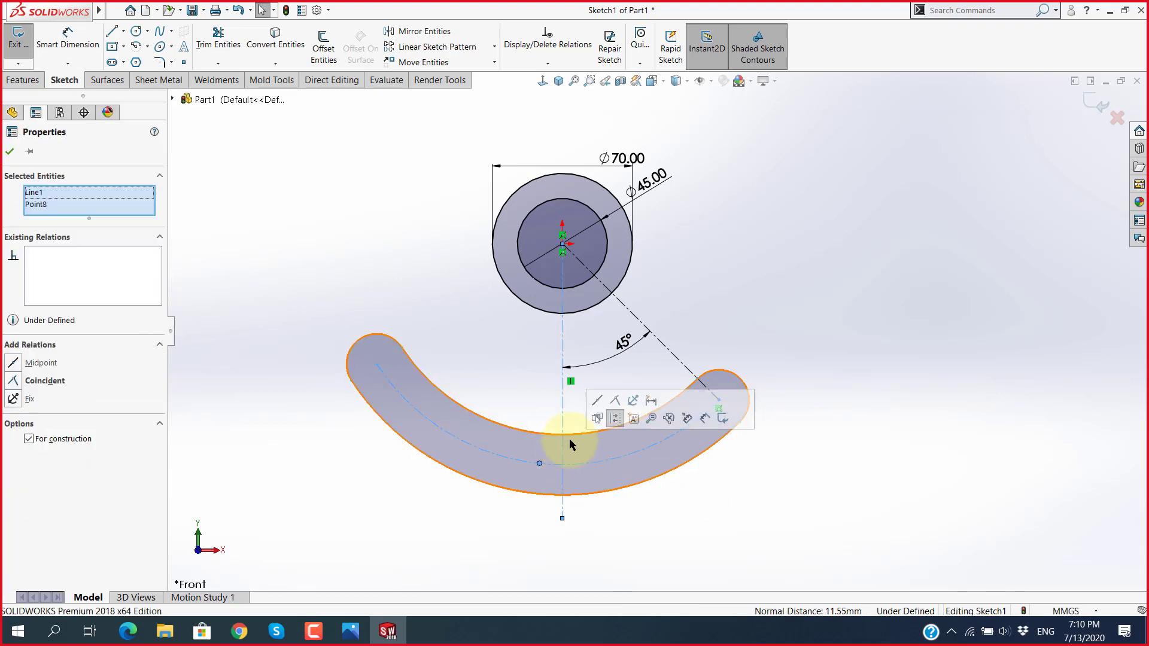
ctrl+click(538, 465)
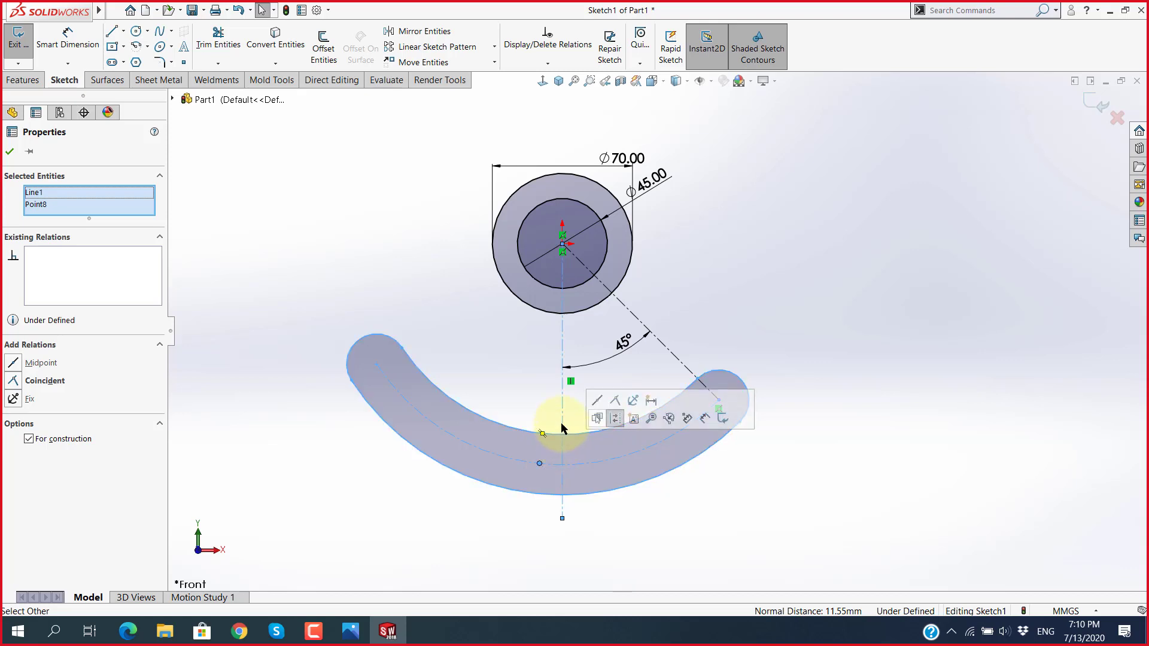
click(614, 407)
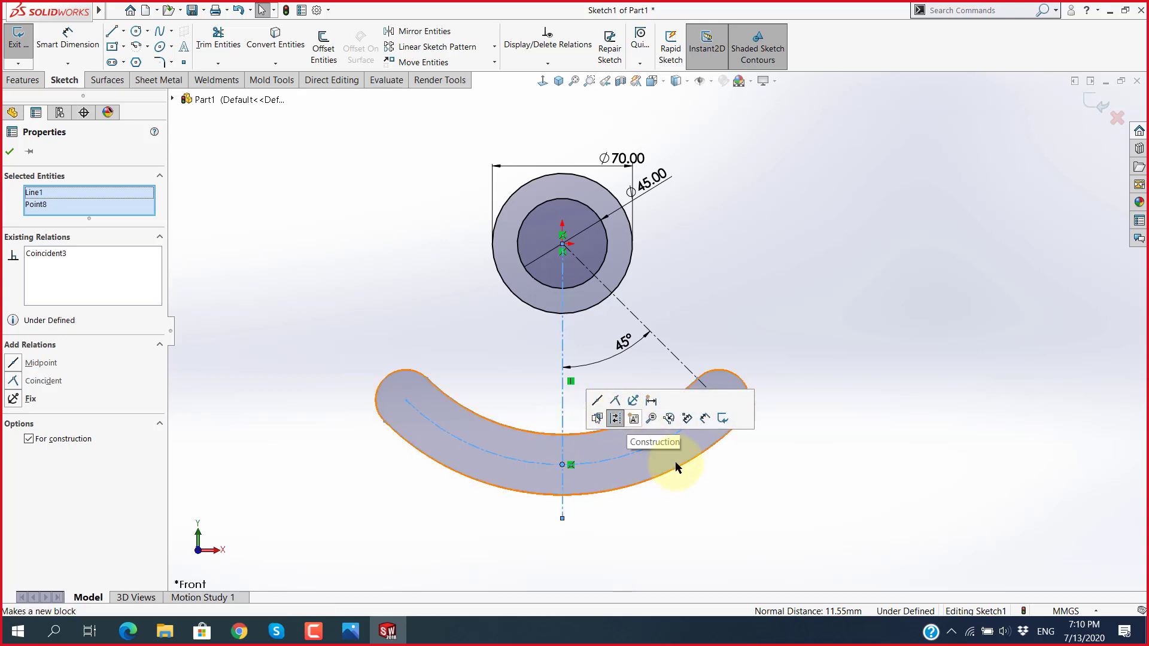
click(674, 492)
scroll(608, 390, up, 2)
scroll(609, 392, down, 2)
key(alt+Tab)
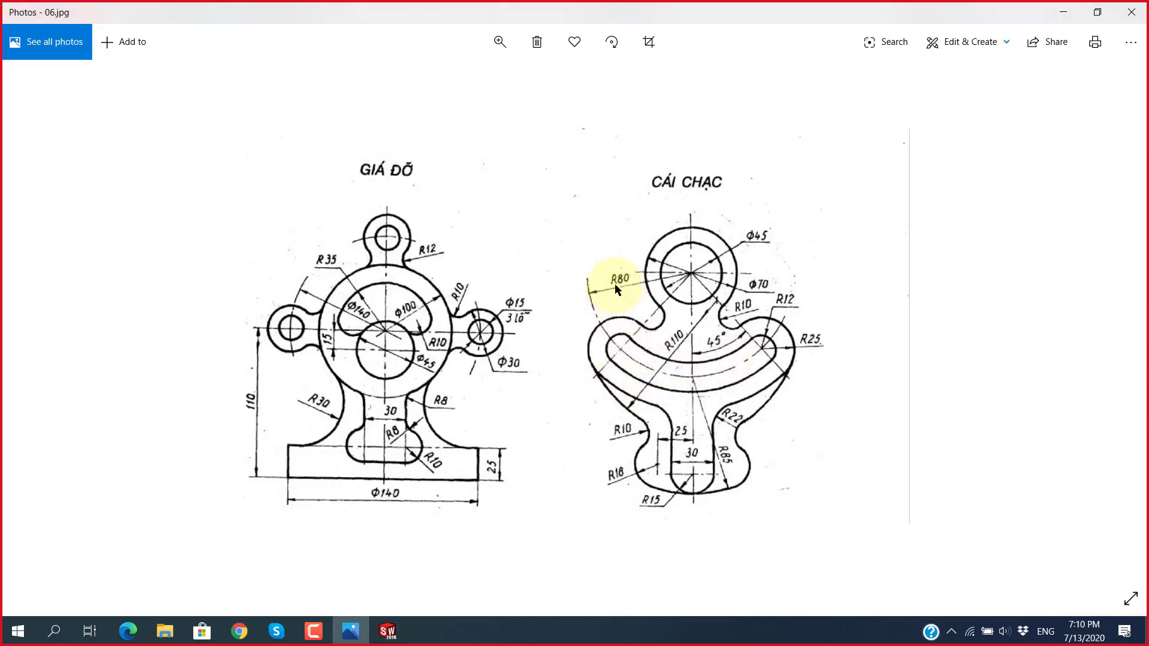
Step: Dimension the slot's centre arc to radius 80
key(alt+Tab)
click(68, 42)
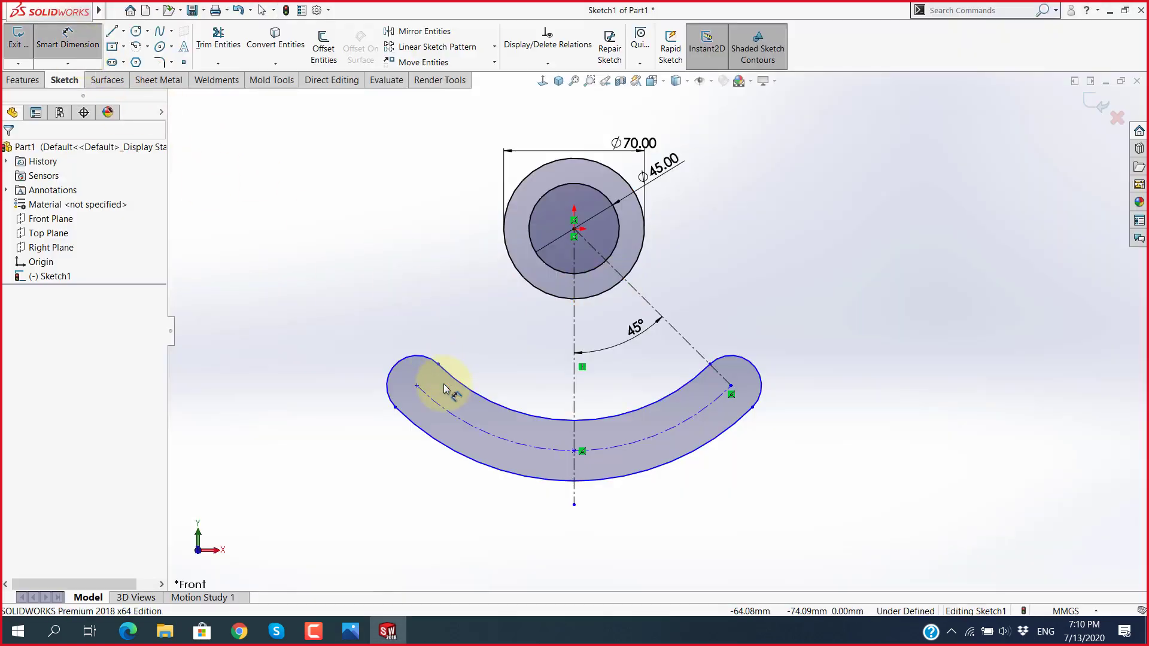
click(442, 409)
click(389, 283)
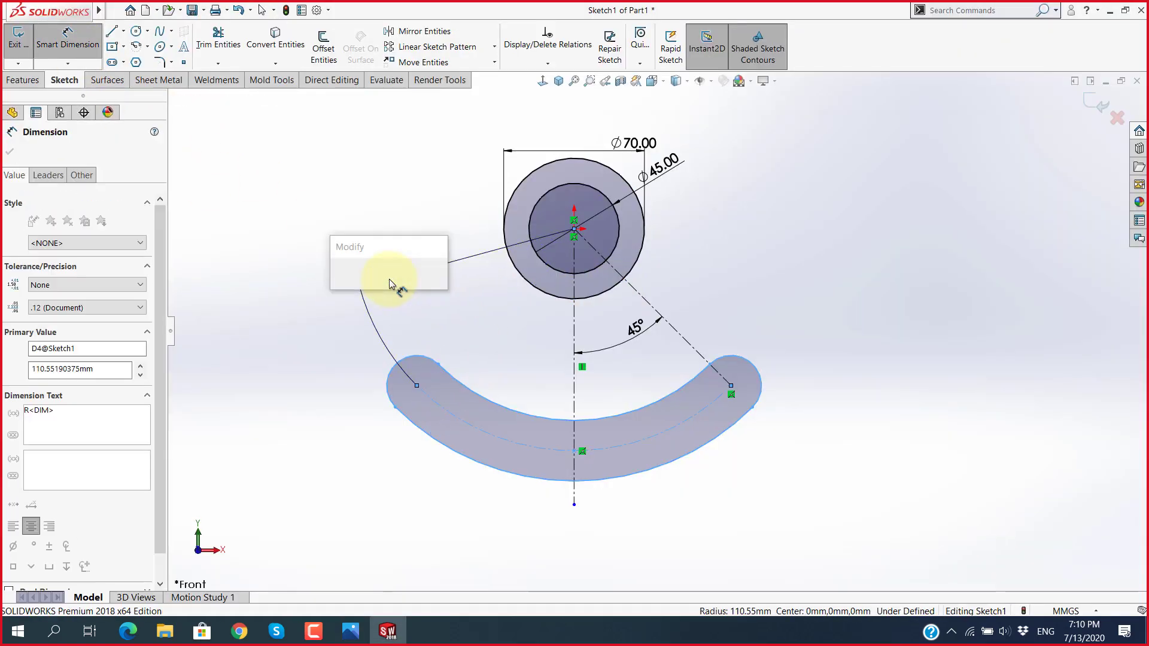
text(80)
key(Return)
key(Escape)
key(alt+Tab)
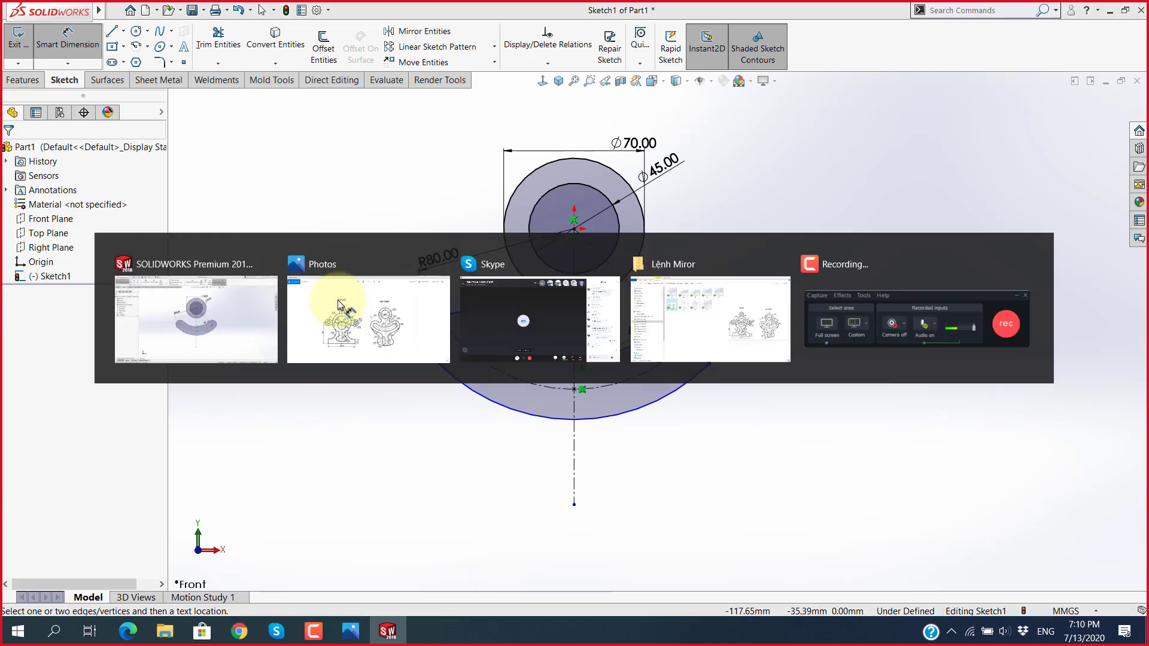
click(339, 305)
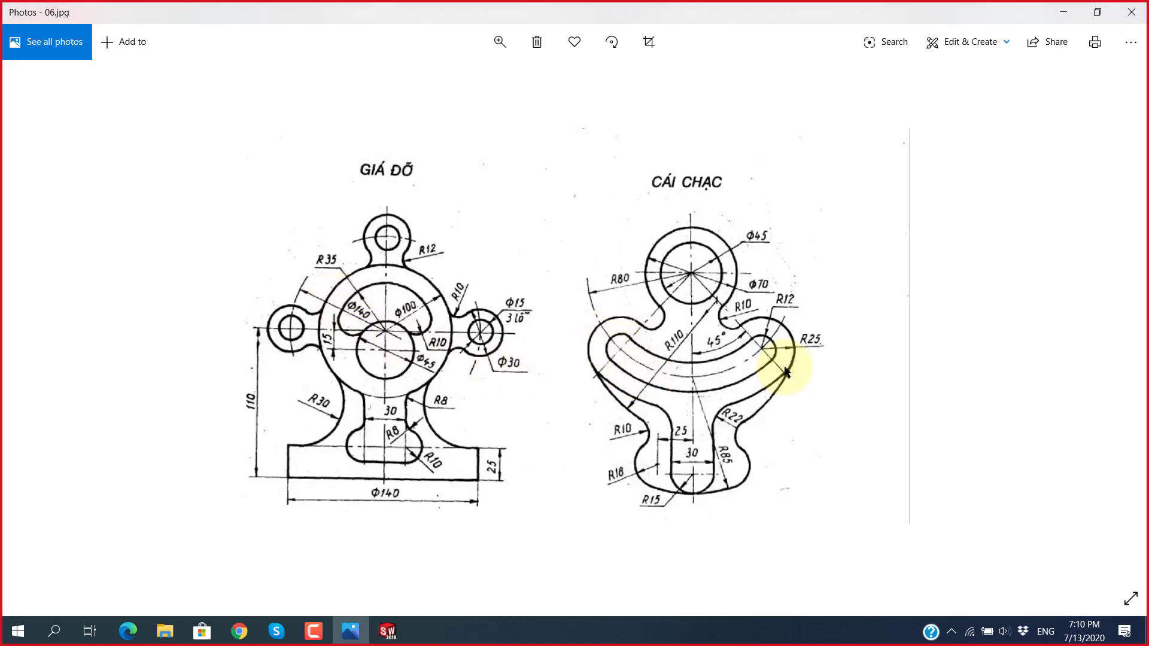
click(789, 305)
click(790, 305)
Step: Dimension the slot's end arc to radius 12
key(alt+Tab)
click(709, 326)
click(760, 311)
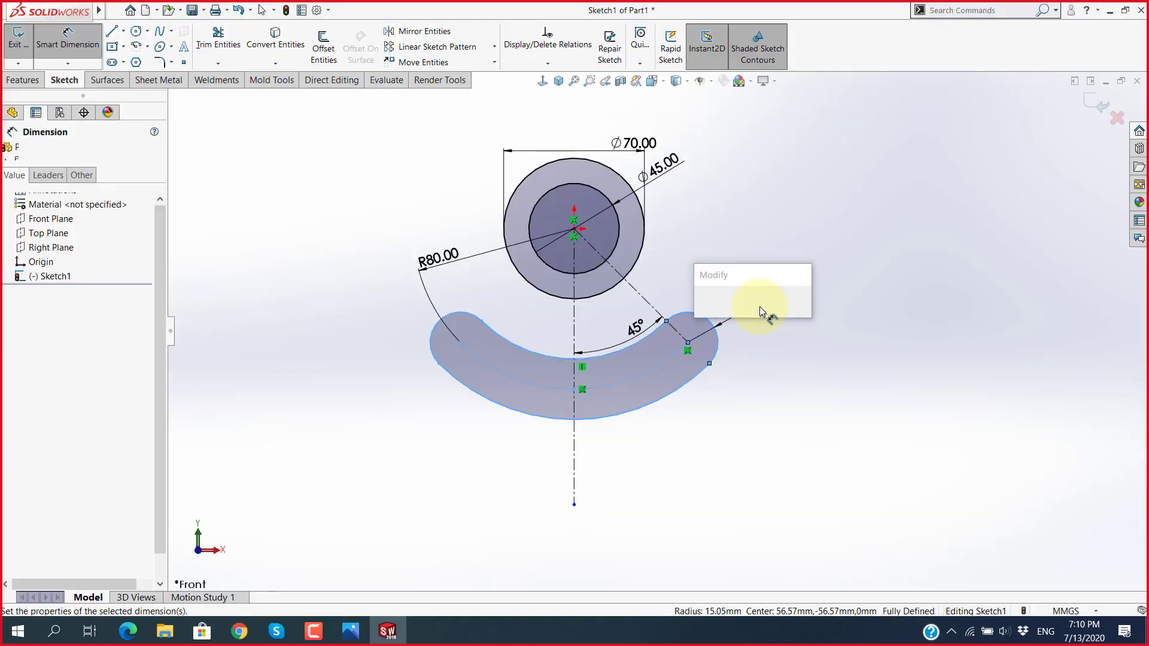
text(12)
key(Return)
scroll(718, 389, down, 1)
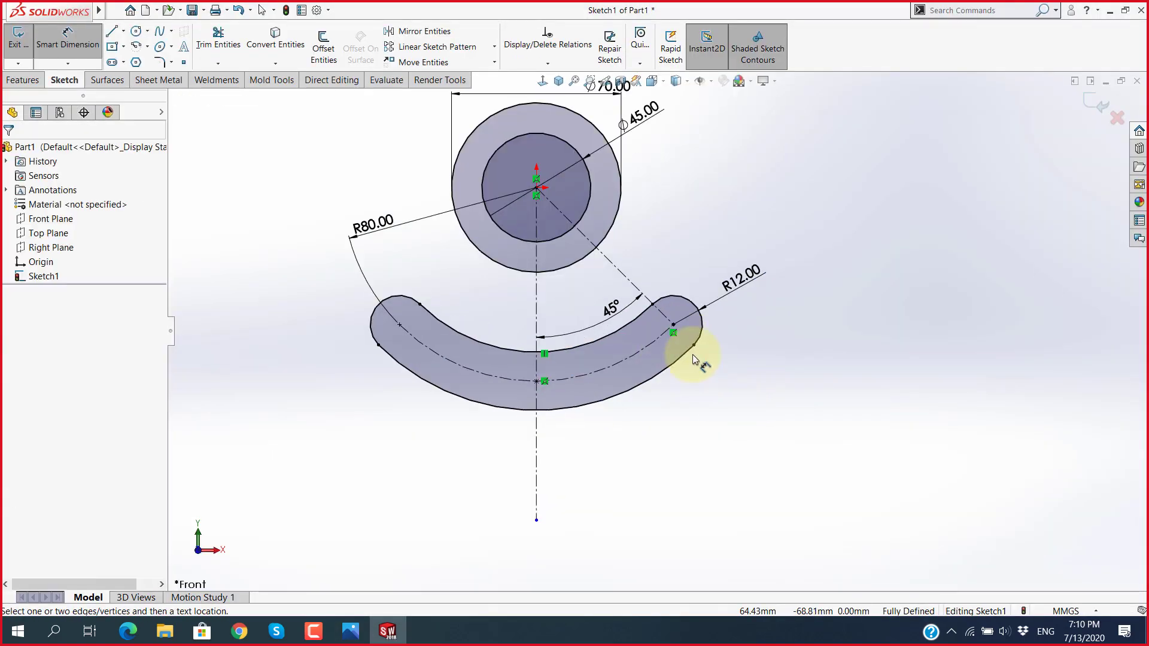
key(alt+Tab)
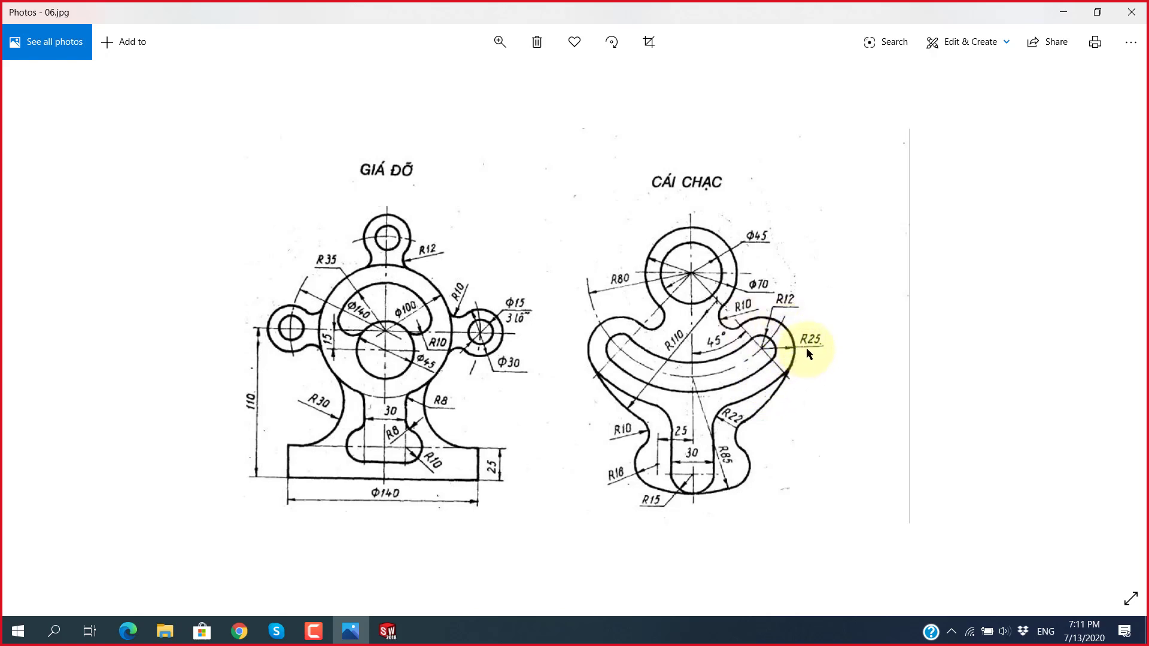
Step: Sketch a second, wider arc slot centred on the hub around the first one
key(alt+Tab)
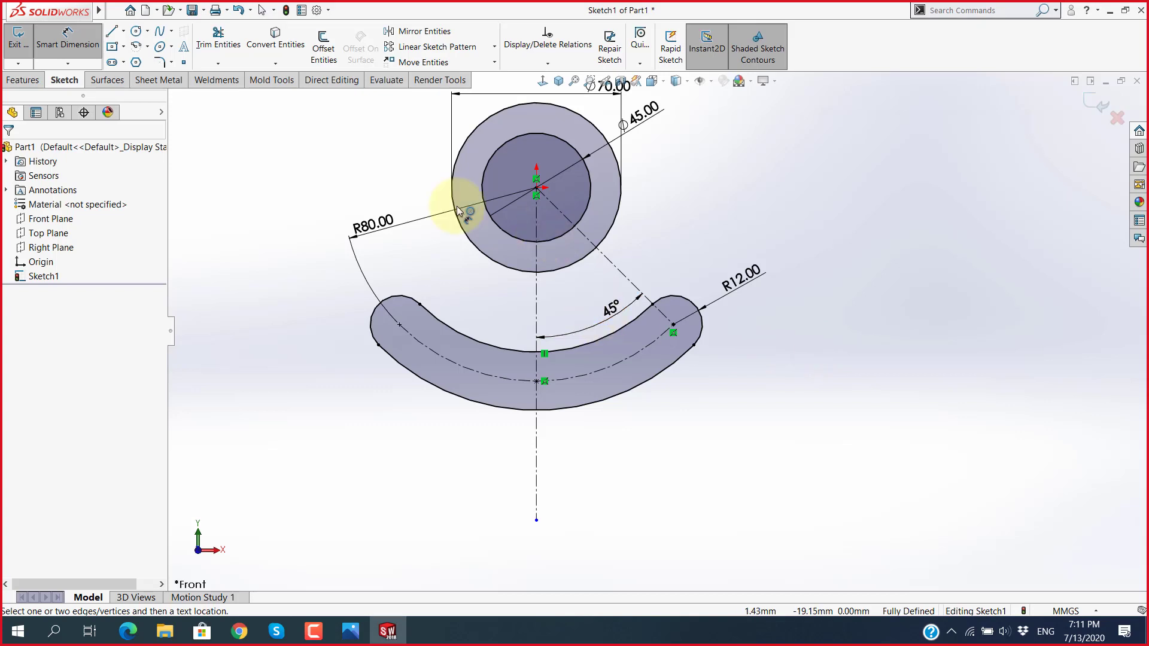
click(112, 63)
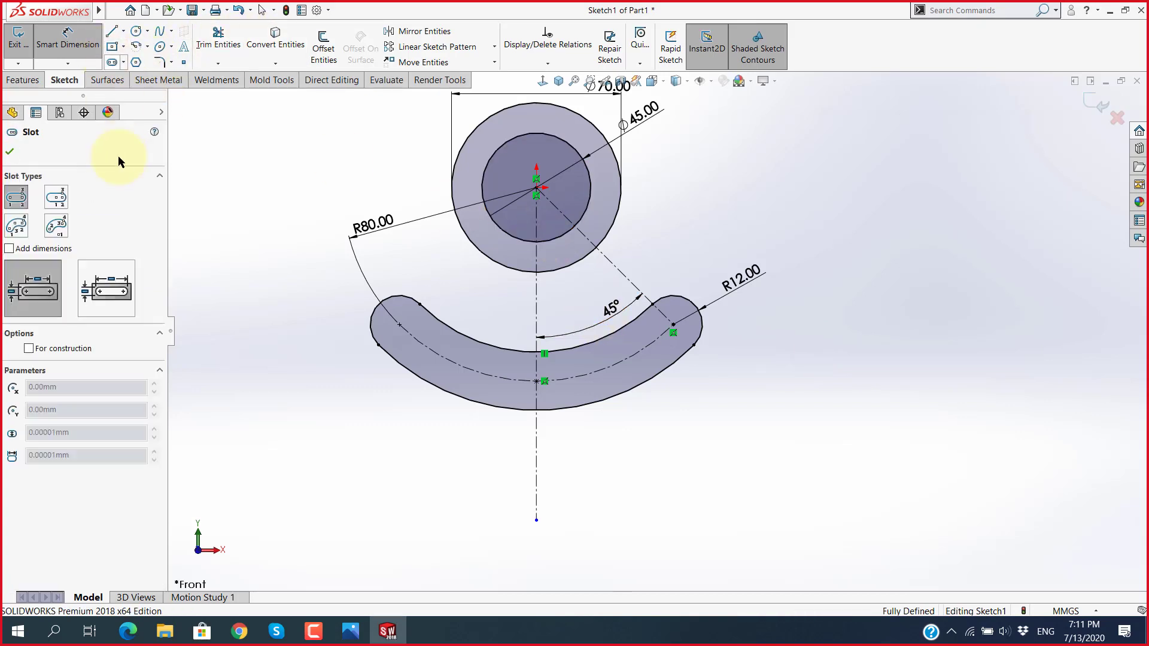
click(58, 231)
scroll(547, 321, up, 3)
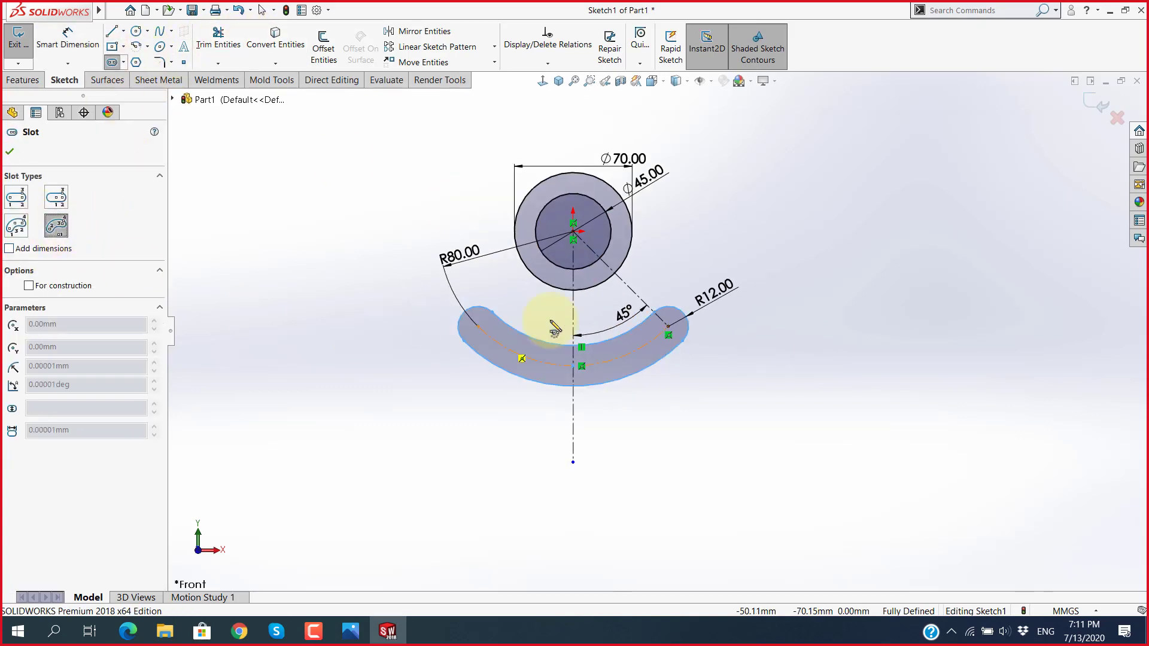
click(573, 232)
scroll(493, 294, down, 2)
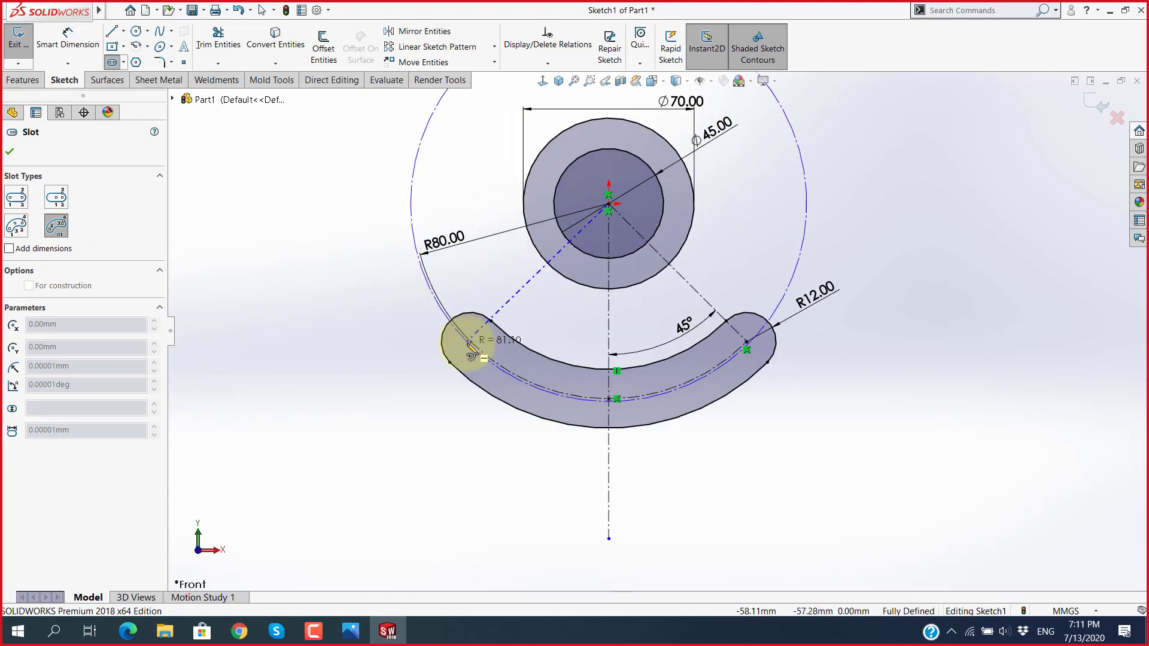
click(461, 334)
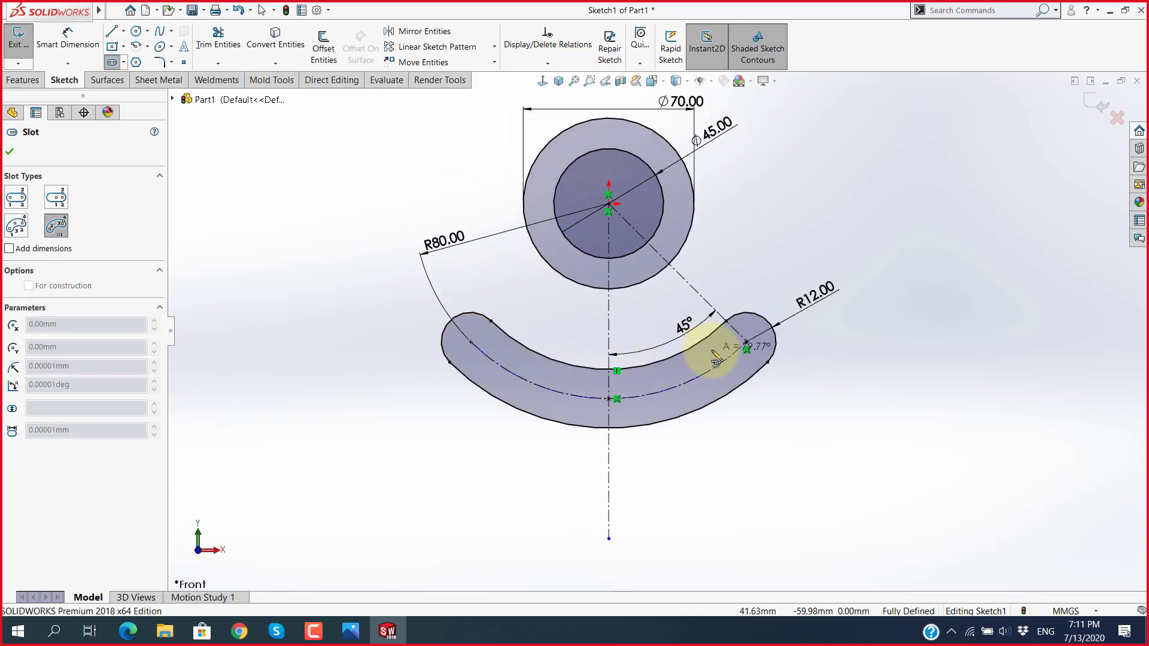
click(748, 350)
click(793, 389)
key(Escape)
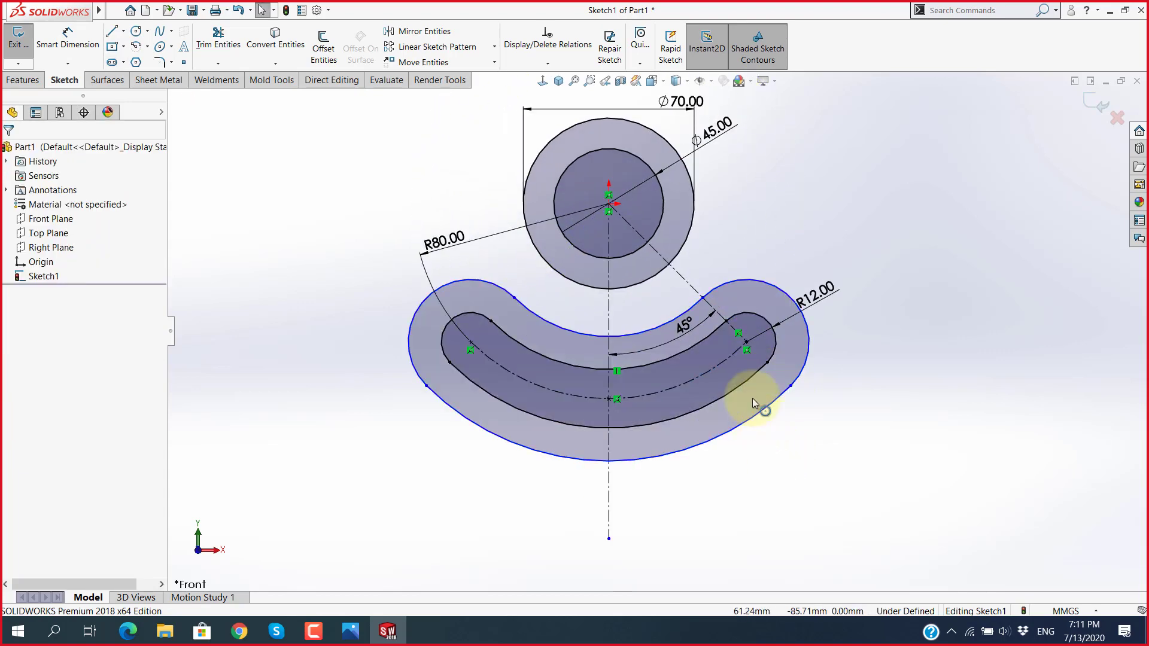
scroll(766, 335, down, 2)
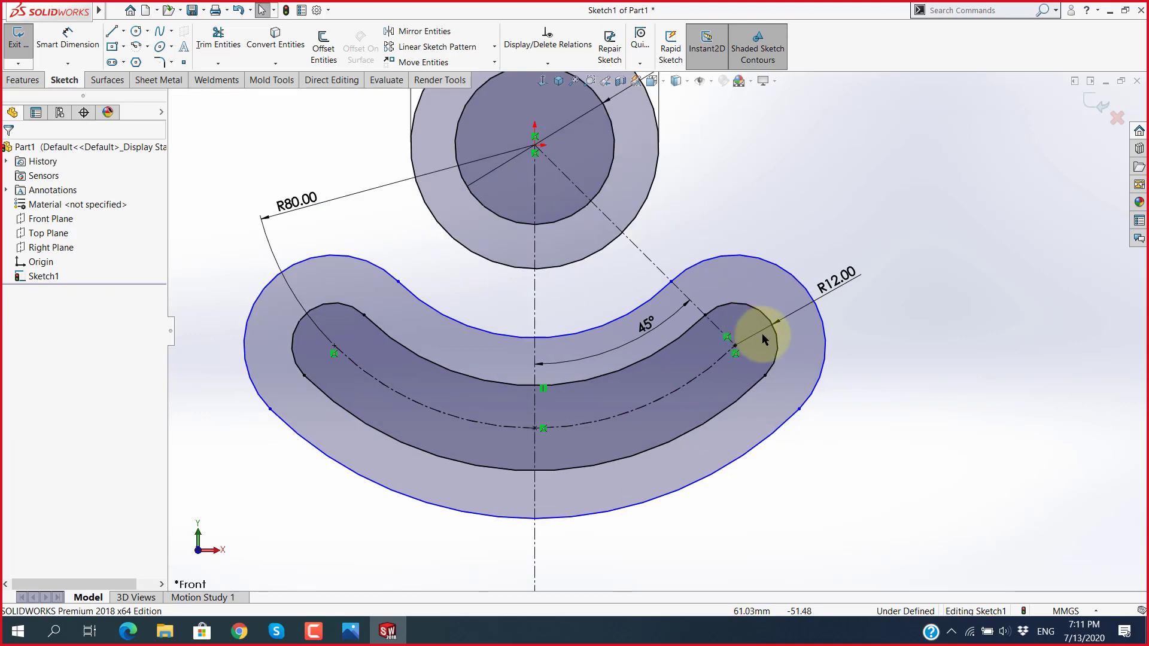
Step: Dimension the outer slot's end arc to R25 and drag its end further along
click(74, 46)
click(824, 338)
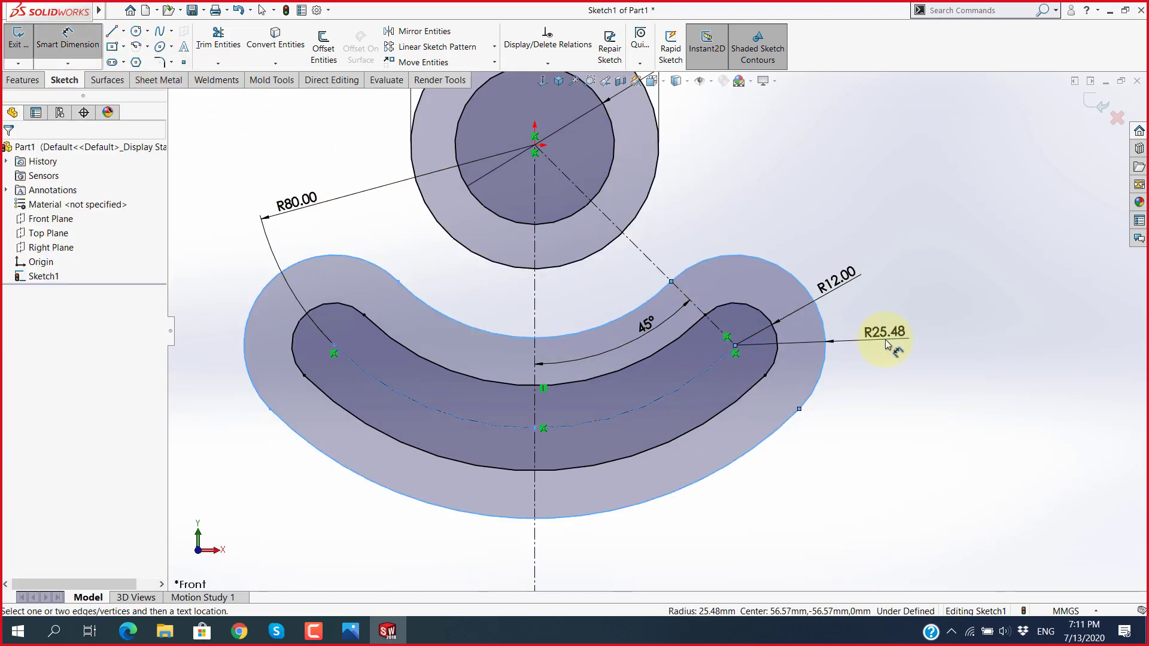
click(886, 344)
text(25)
key(Return)
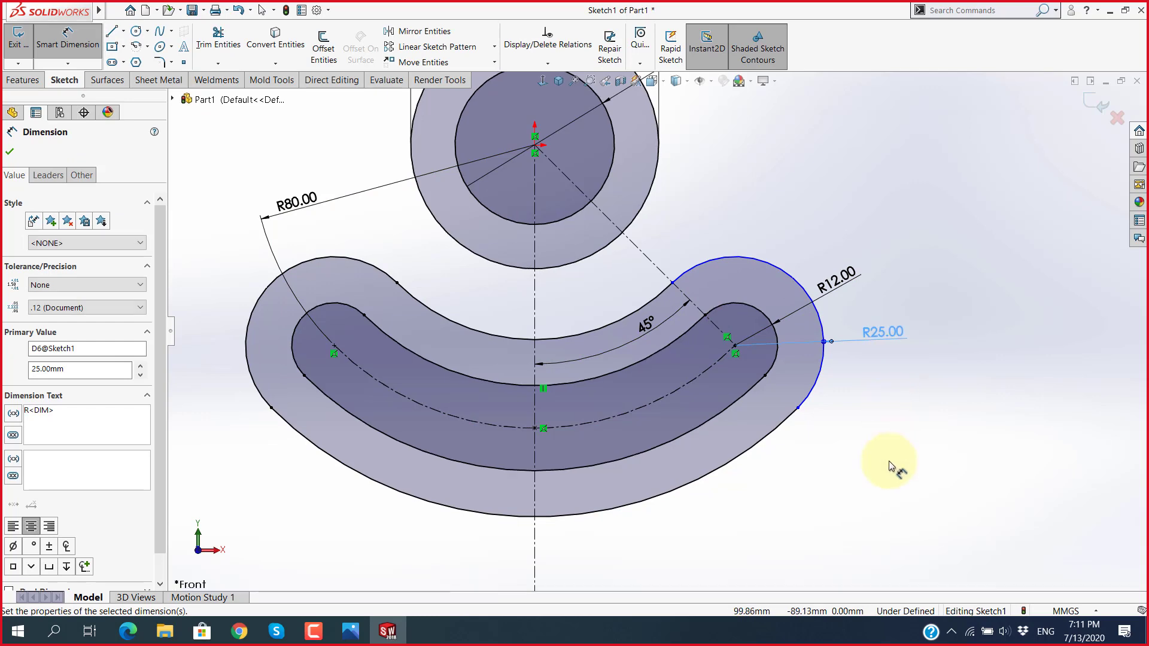
key(Escape)
key(Escape)
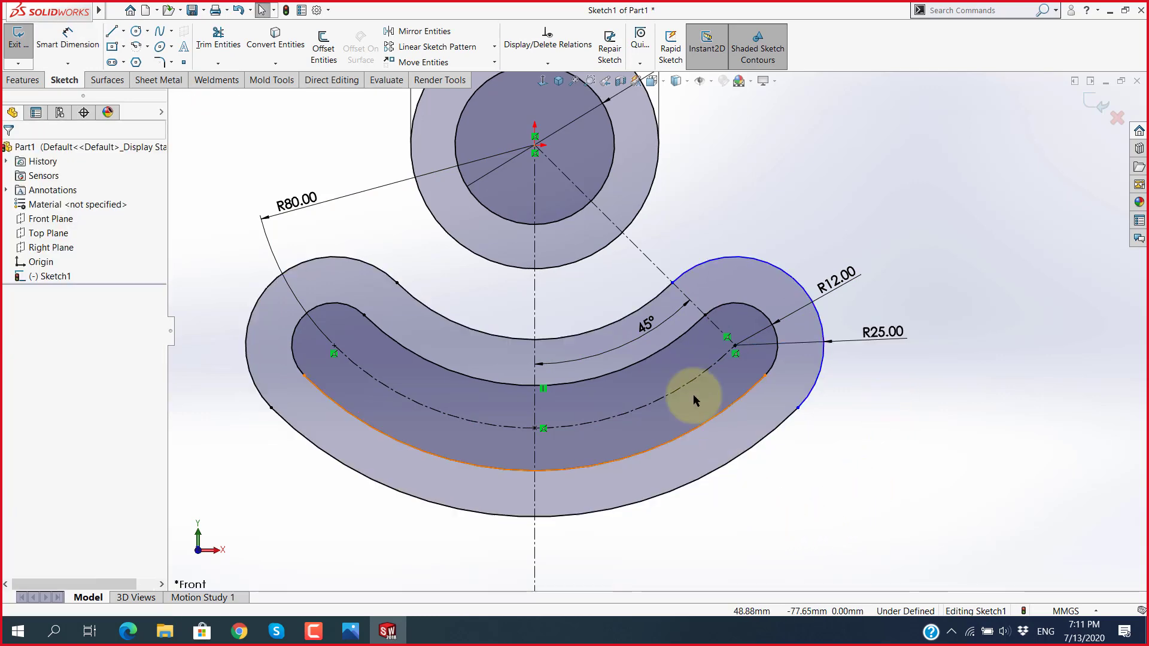
click(736, 348)
click(884, 454)
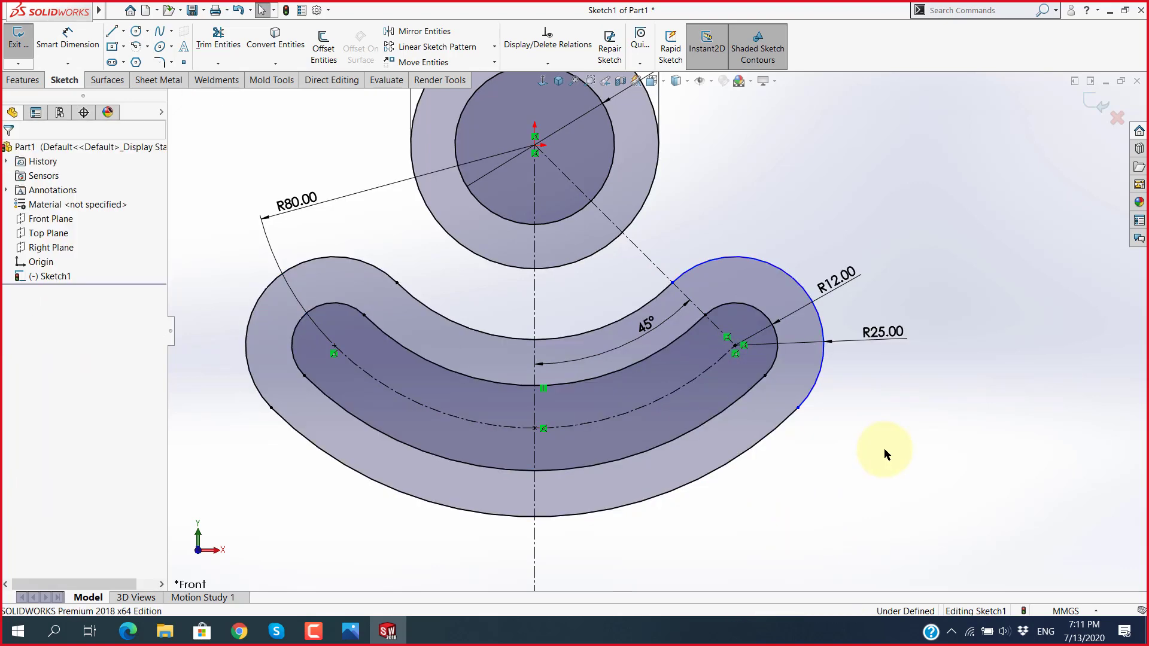
drag(815, 405, 844, 406)
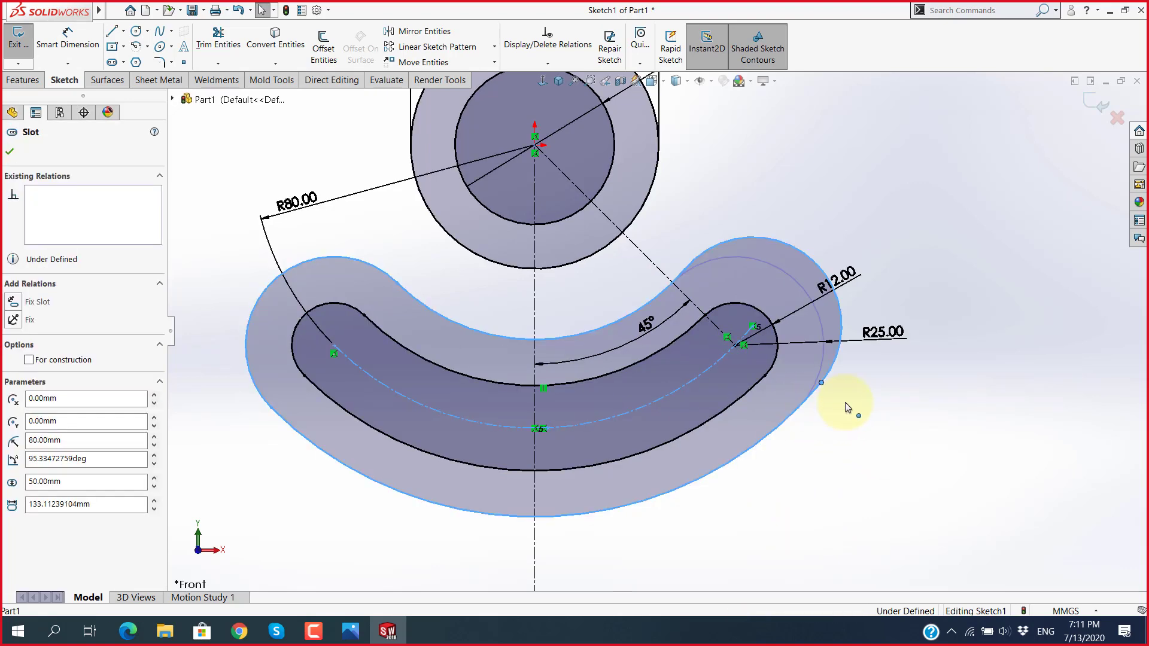
click(835, 450)
scroll(772, 346, down, 3)
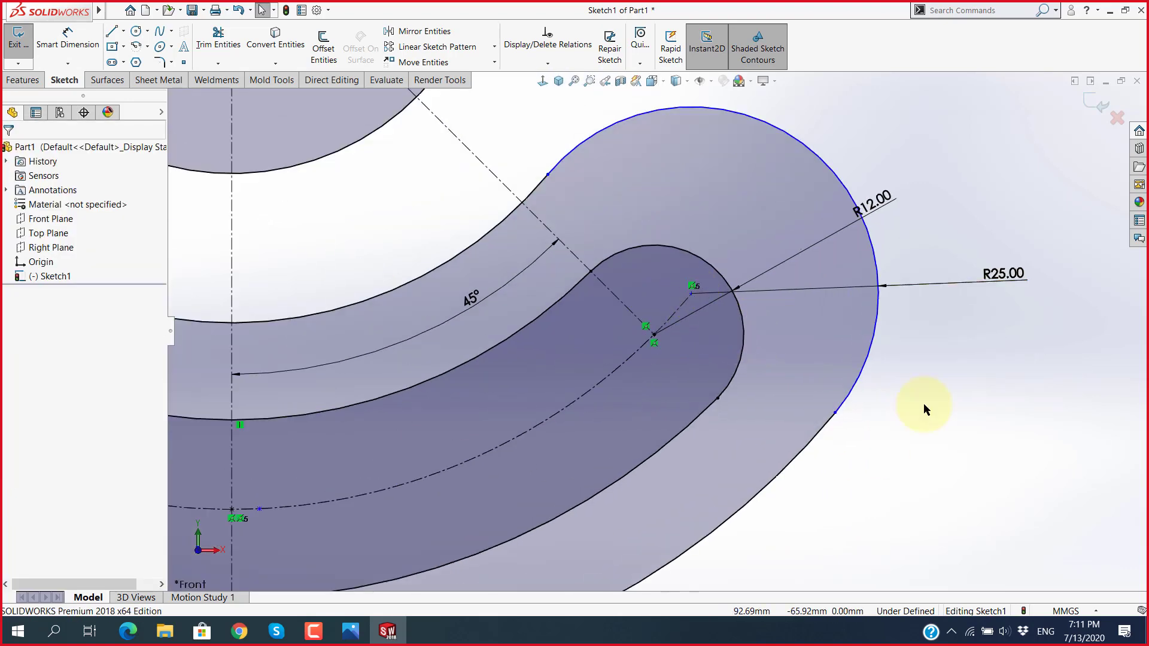
scroll(752, 298, up, 3)
scroll(740, 306, down, 4)
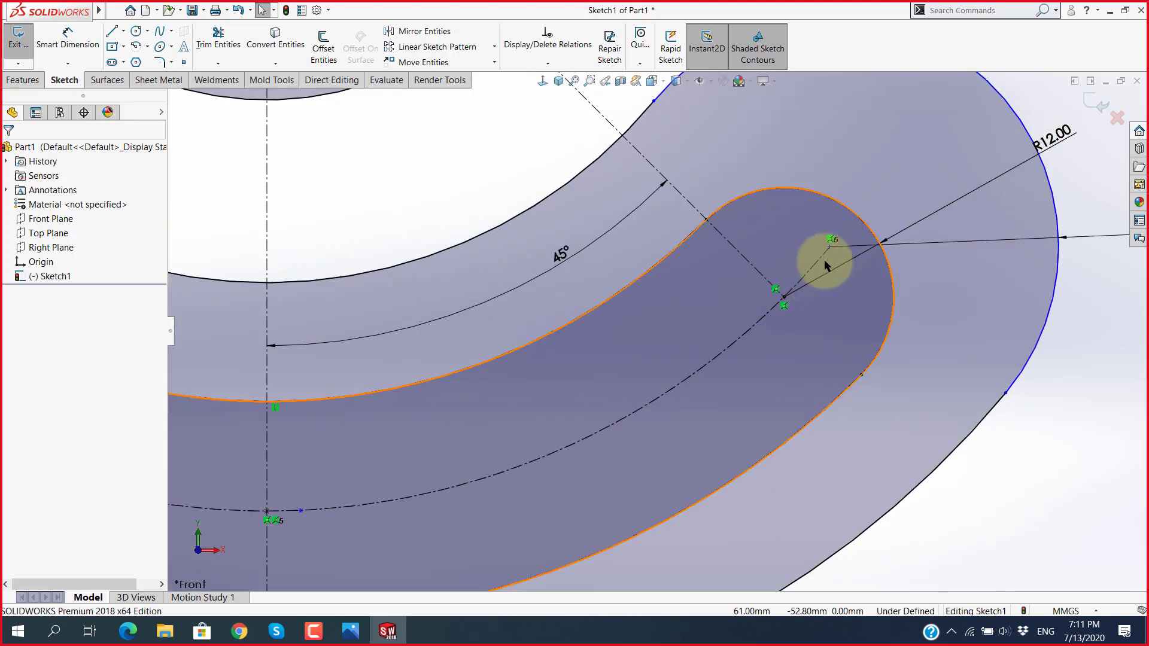
scroll(846, 288, up, 2)
Step: Make the outer slot's end centre coincident with the 45° line's end point
click(857, 358)
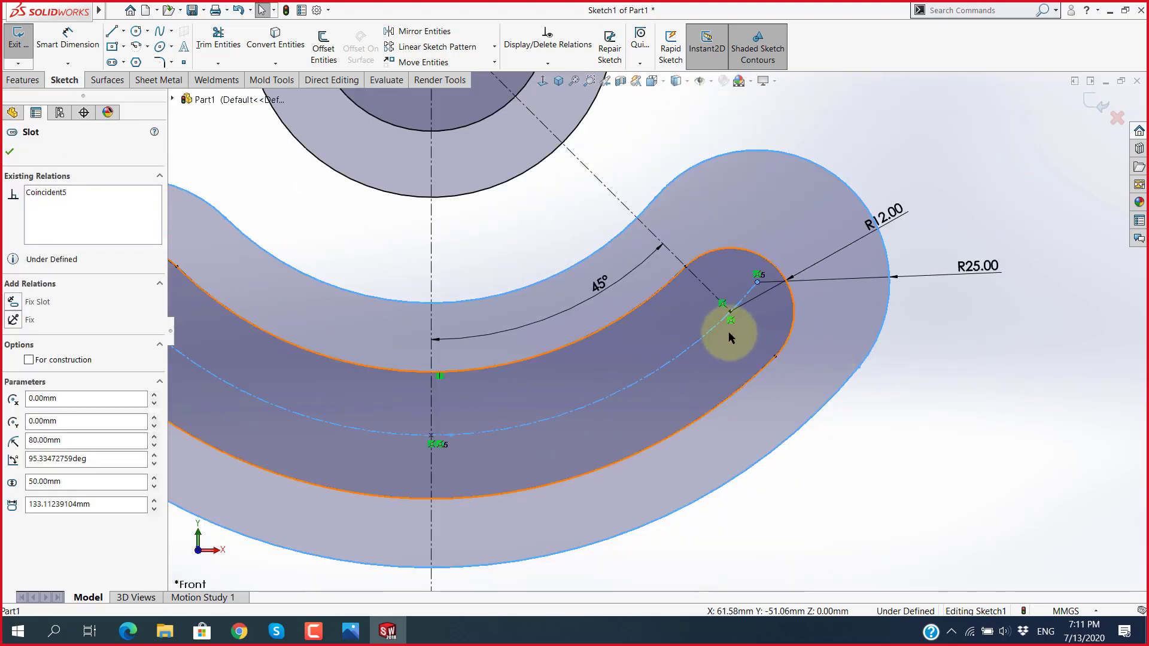
ctrl+click(731, 311)
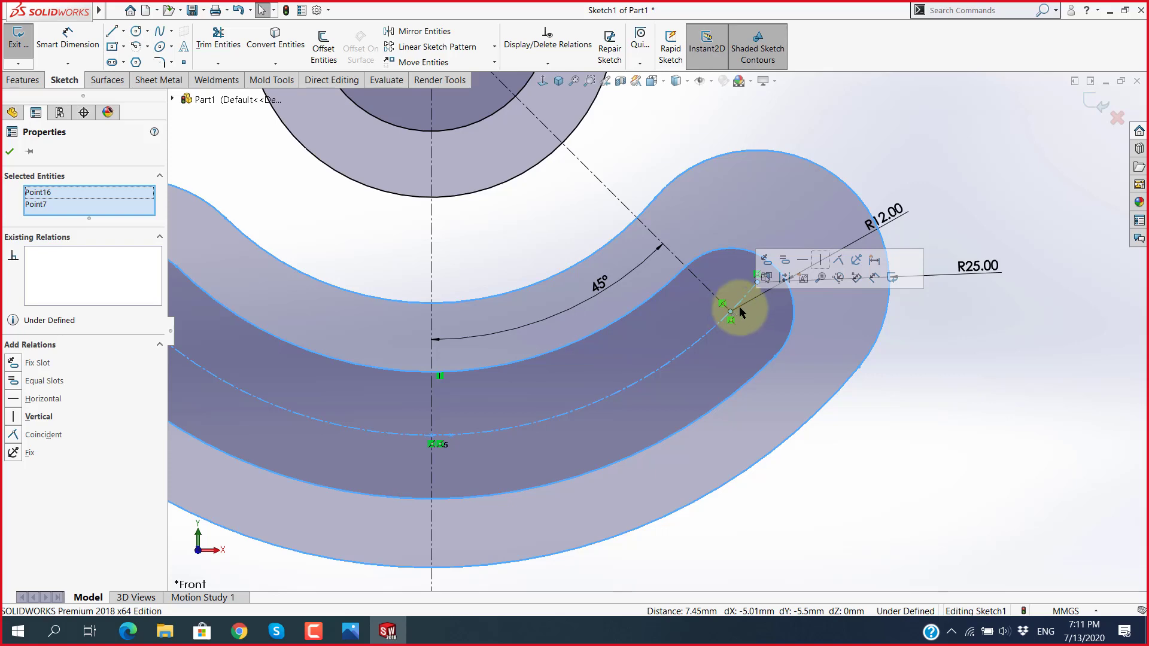
click(838, 262)
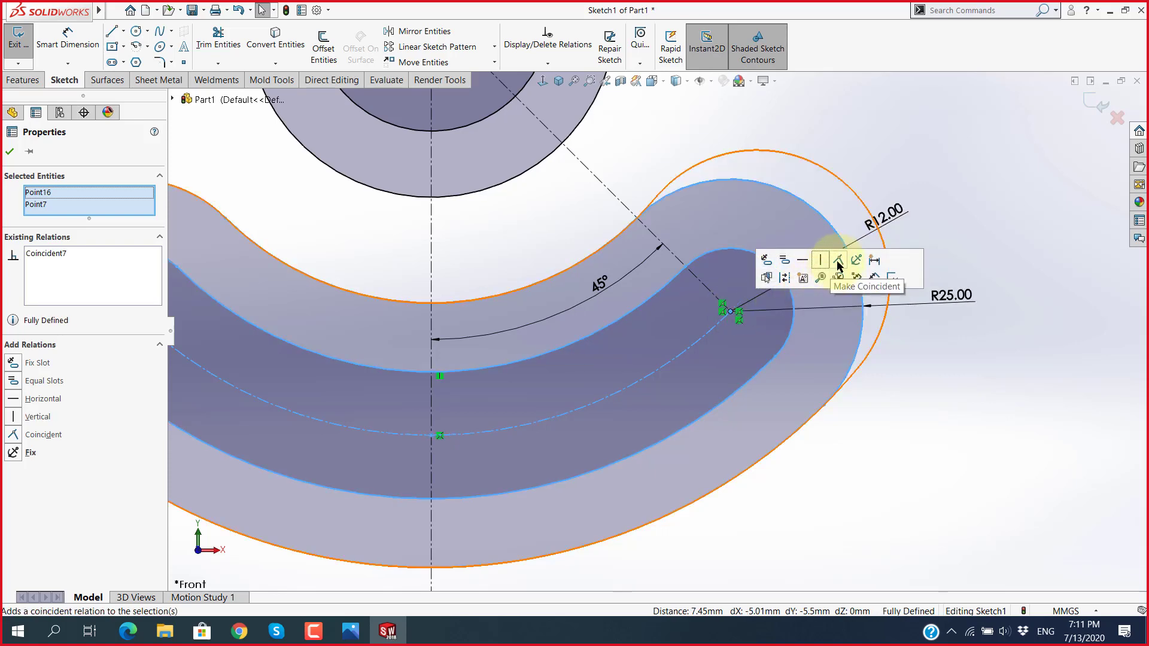
click(938, 425)
scroll(672, 359, up, 5)
scroll(604, 307, down, 1)
key(alt+Tab)
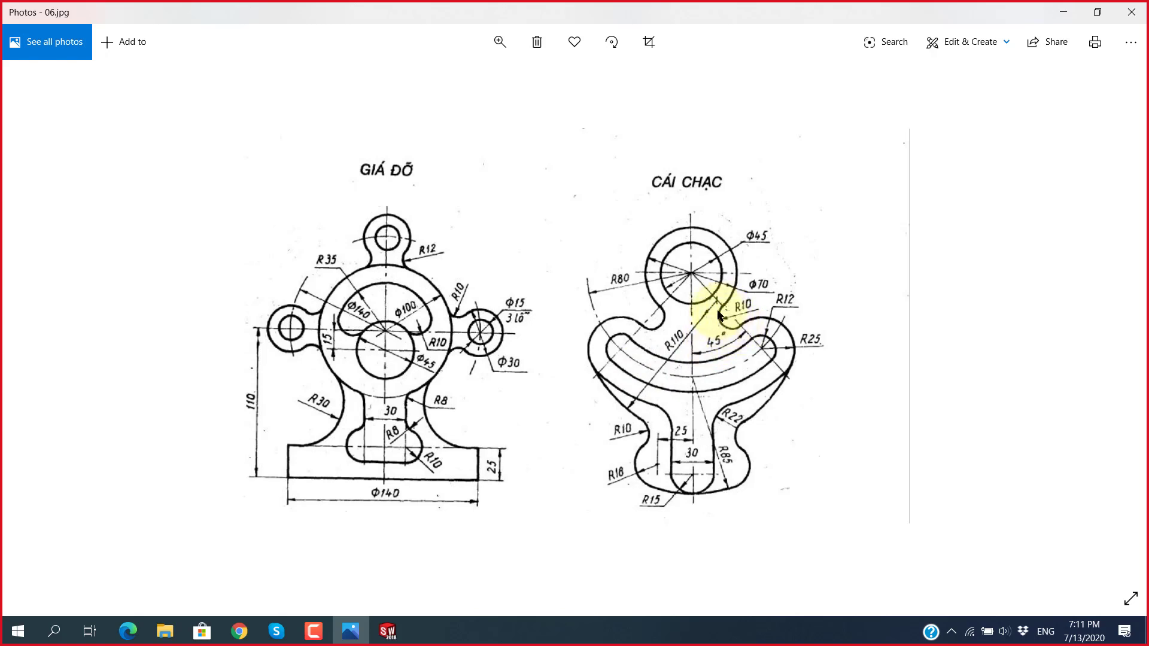
Step: Draw a small circle between the Ø70 hub and the outer slot
click(745, 312)
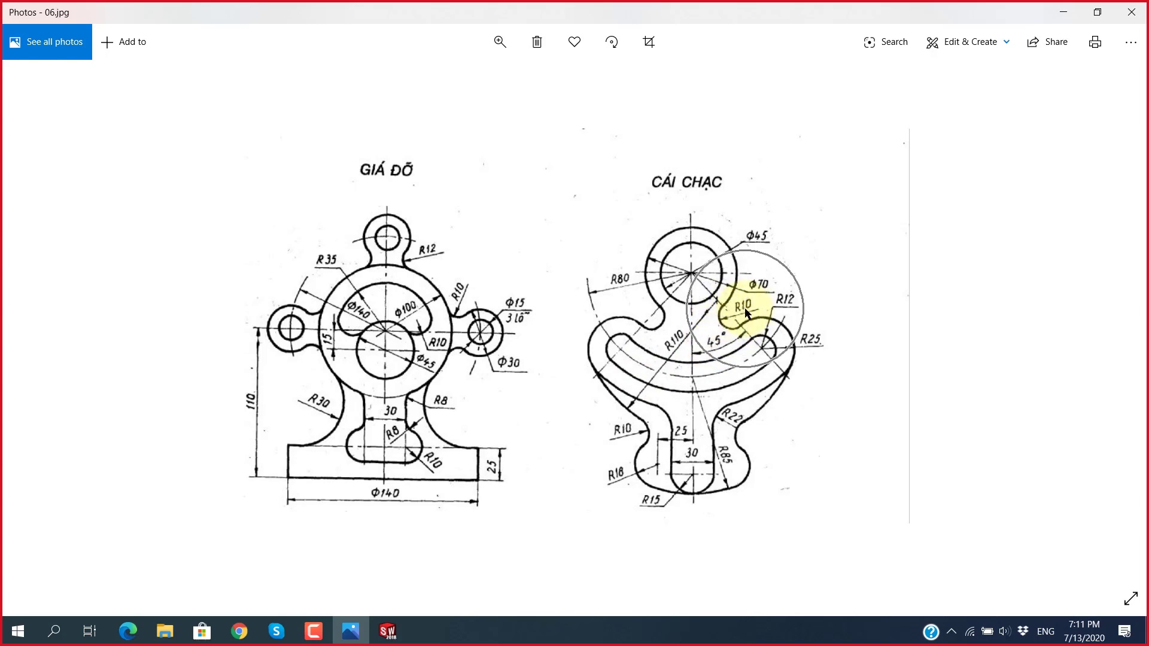
key(alt+Tab)
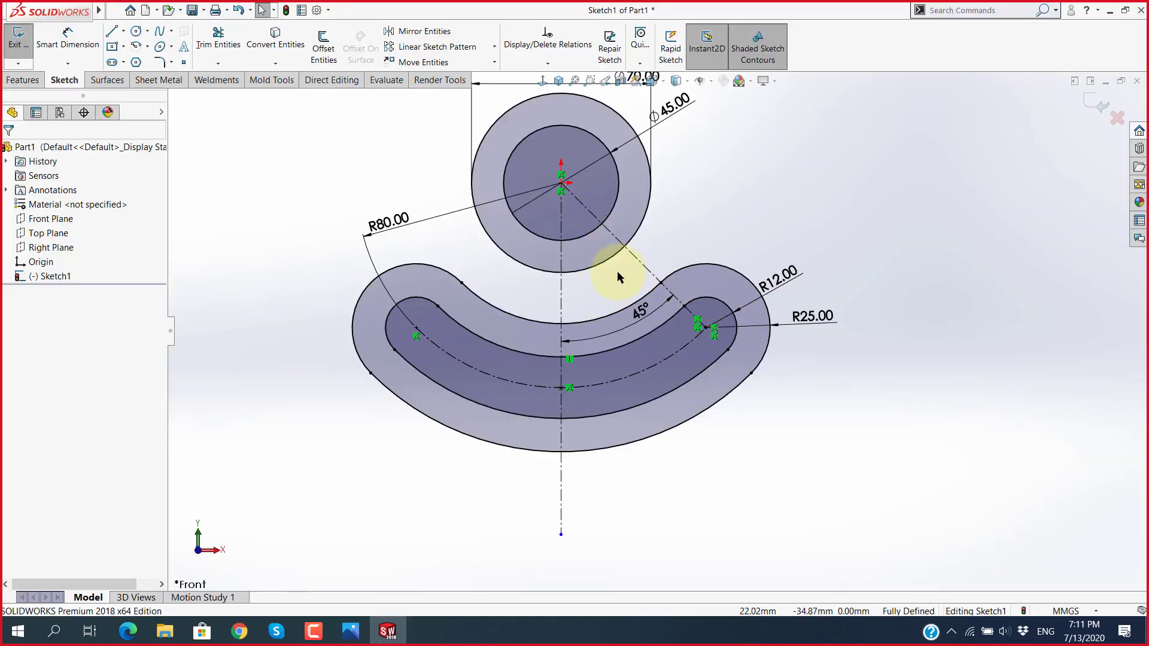
key(alt+Tab)
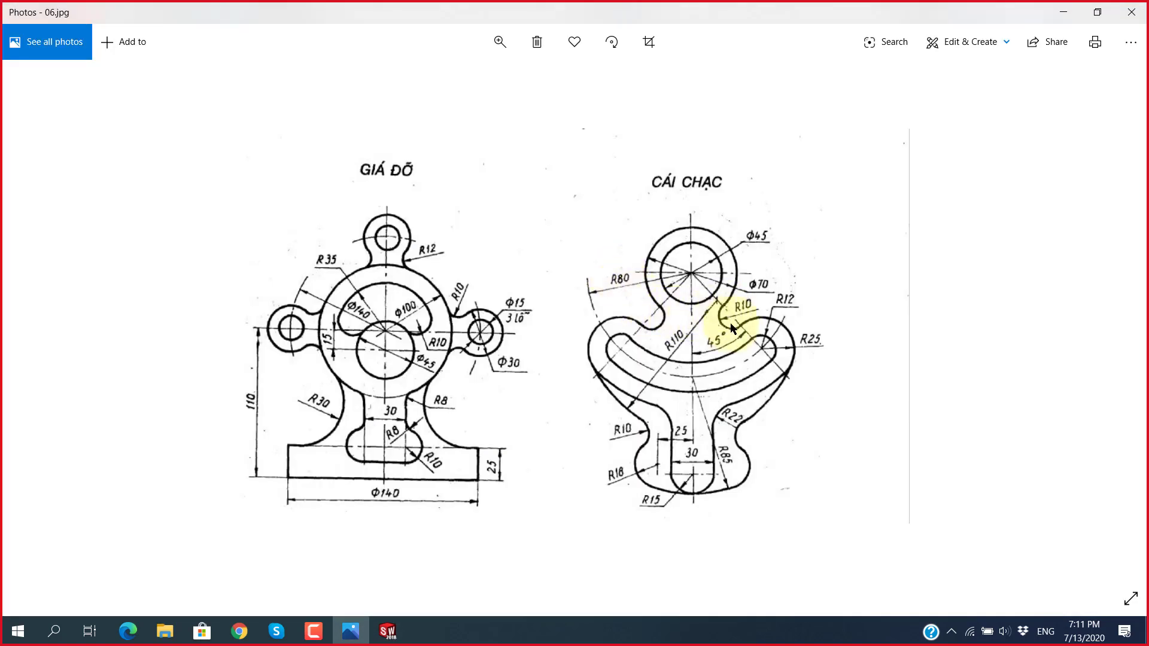
key(alt+Tab)
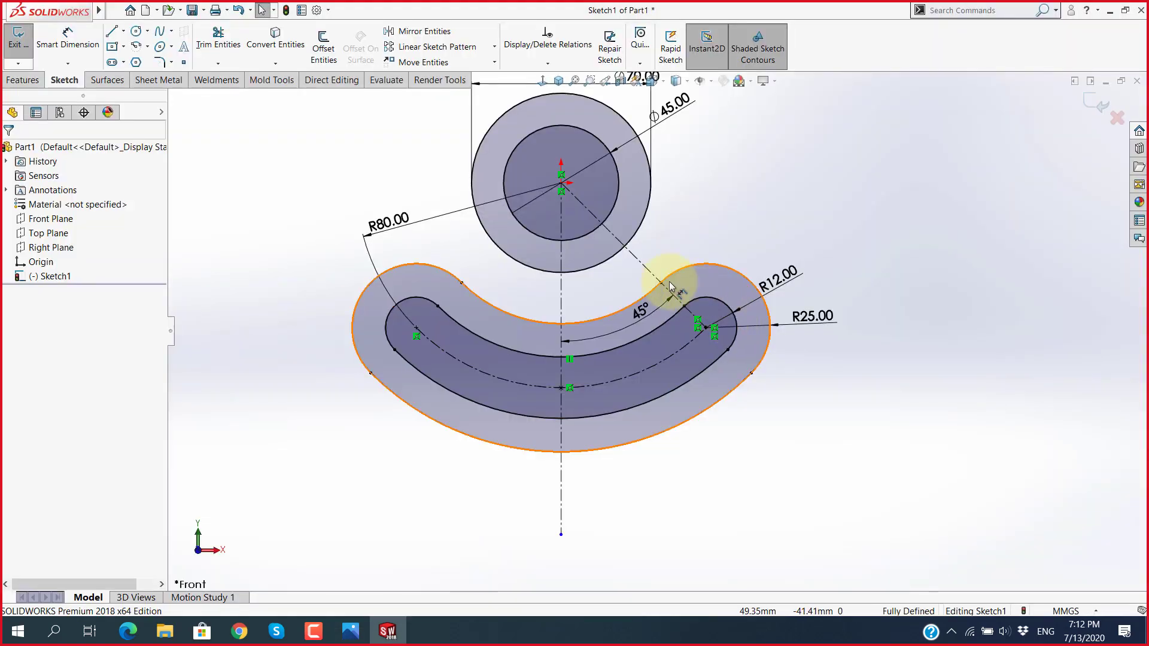
click(139, 38)
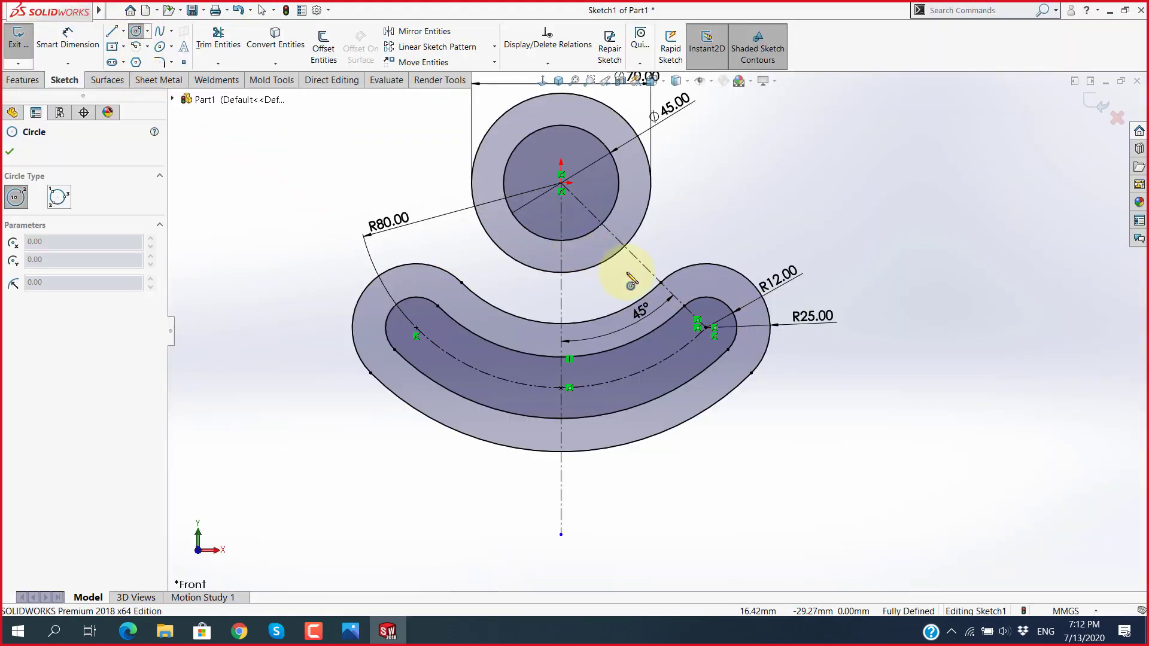
scroll(627, 269, down, 2)
click(635, 275)
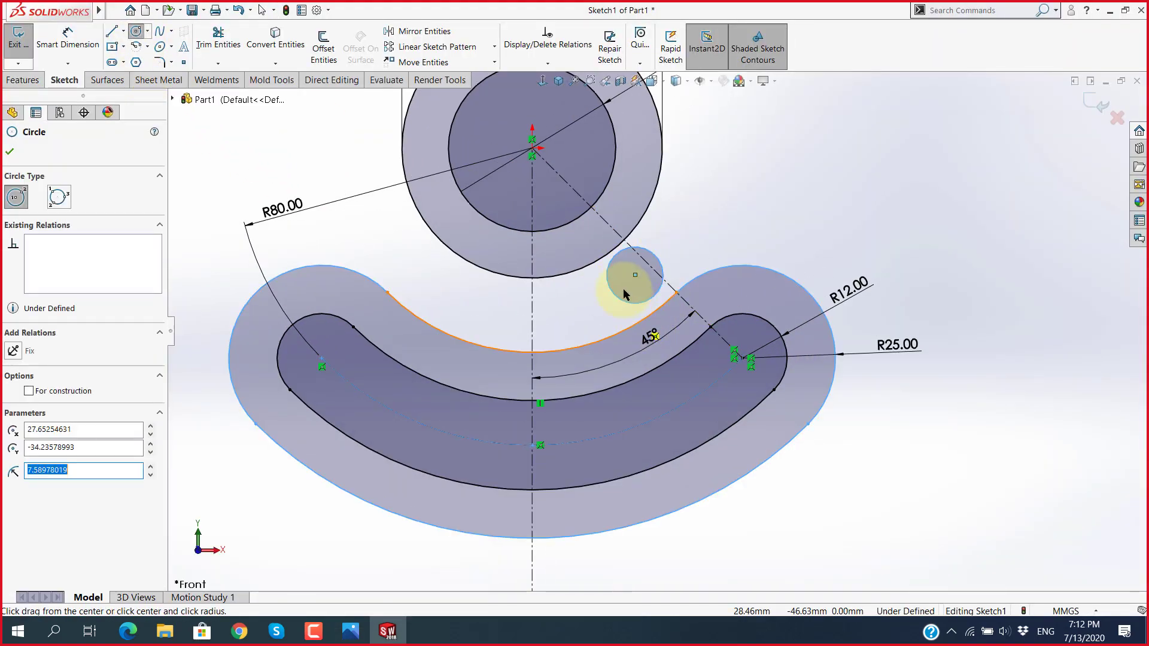
key(Escape)
Step: Make the small circle tangent to the hub's outer circle and the slot's outer arc
click(615, 253)
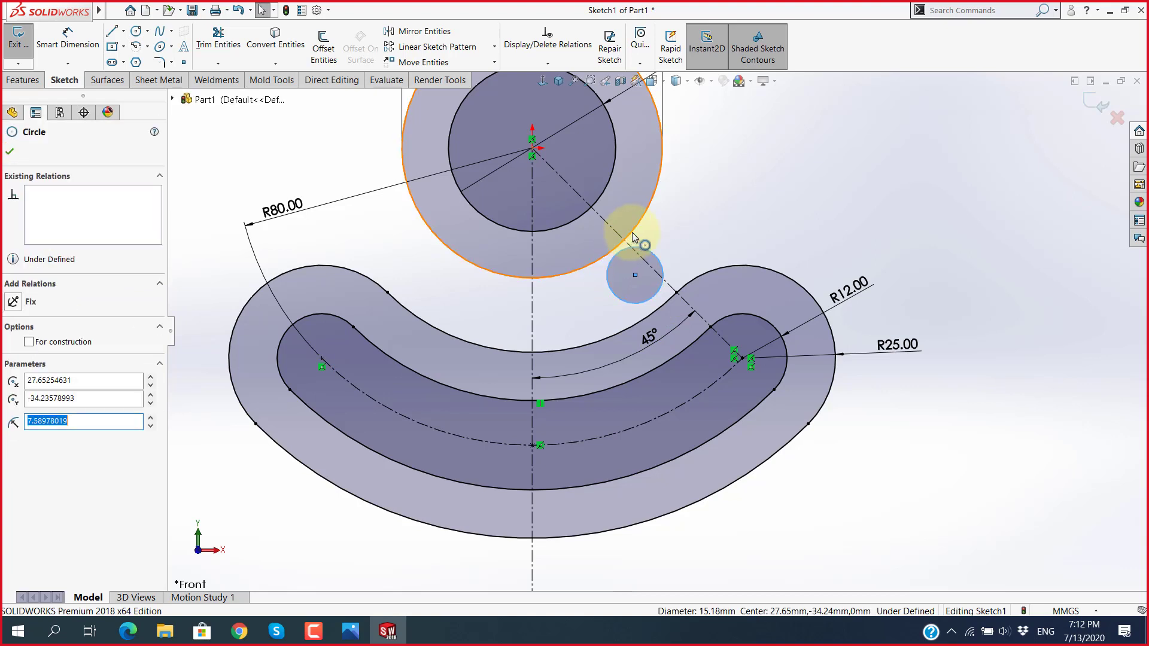
ctrl+click(631, 232)
click(686, 179)
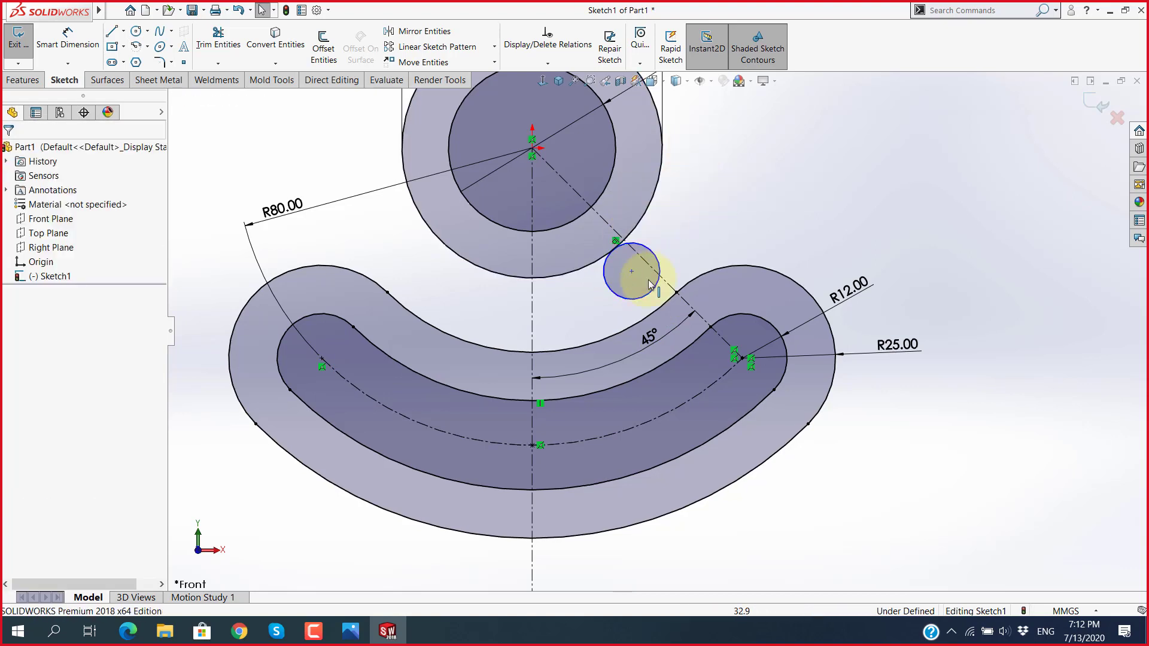
click(661, 306)
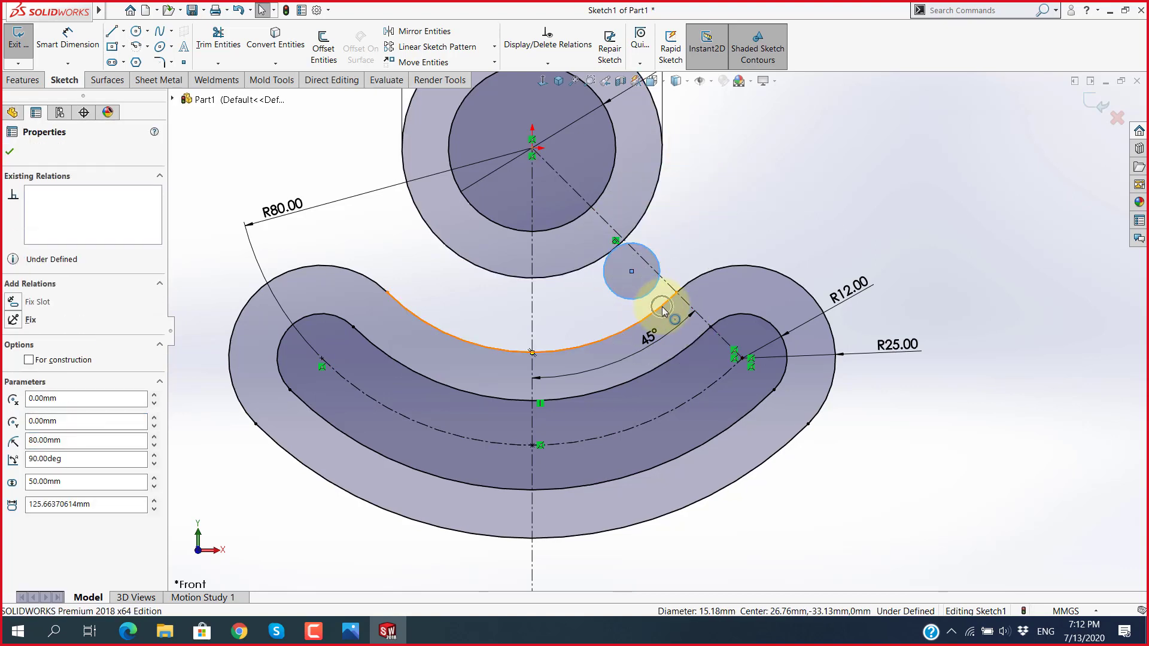
click(728, 258)
click(712, 200)
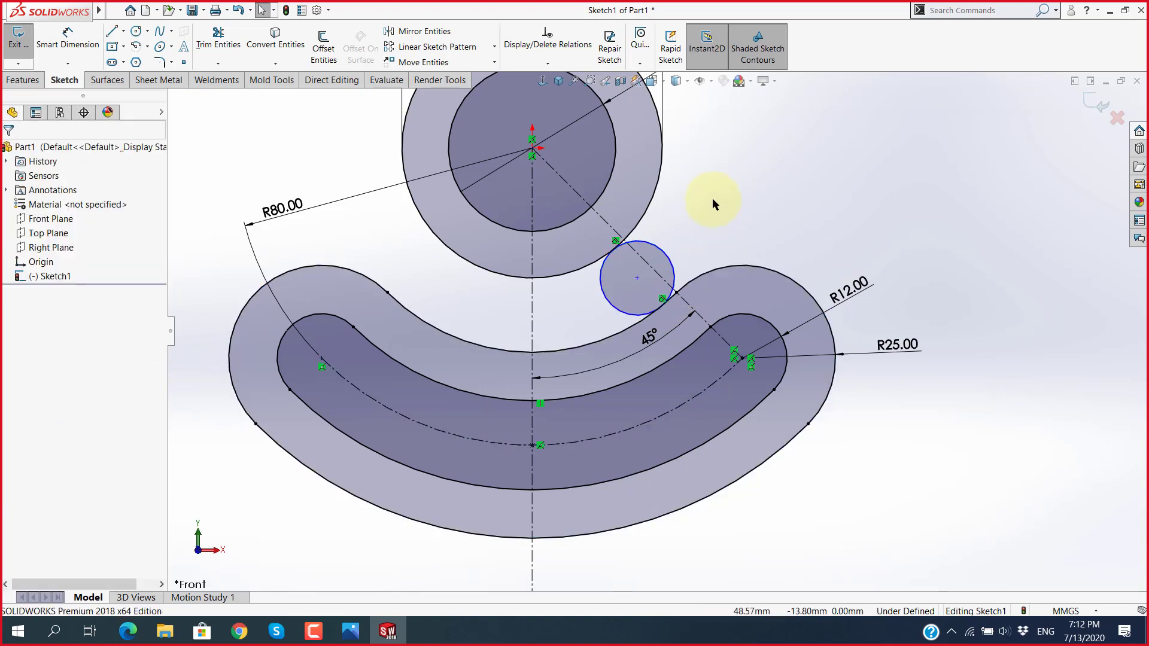
Step: Power-trim the tangent circle down to the fillet arc between the hub and slot
click(218, 37)
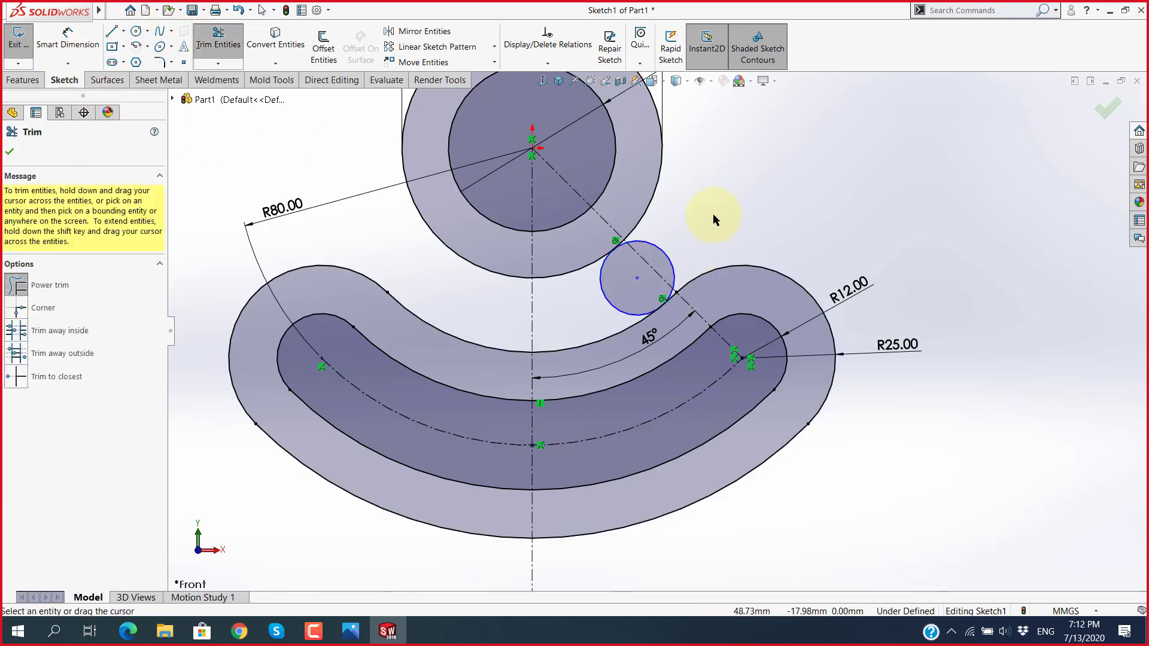
mouse_move(713, 213)
mouse_down()
mouse_move(661, 248)
mouse_move(716, 269)
mouse_up()
scroll(667, 287, down, 3)
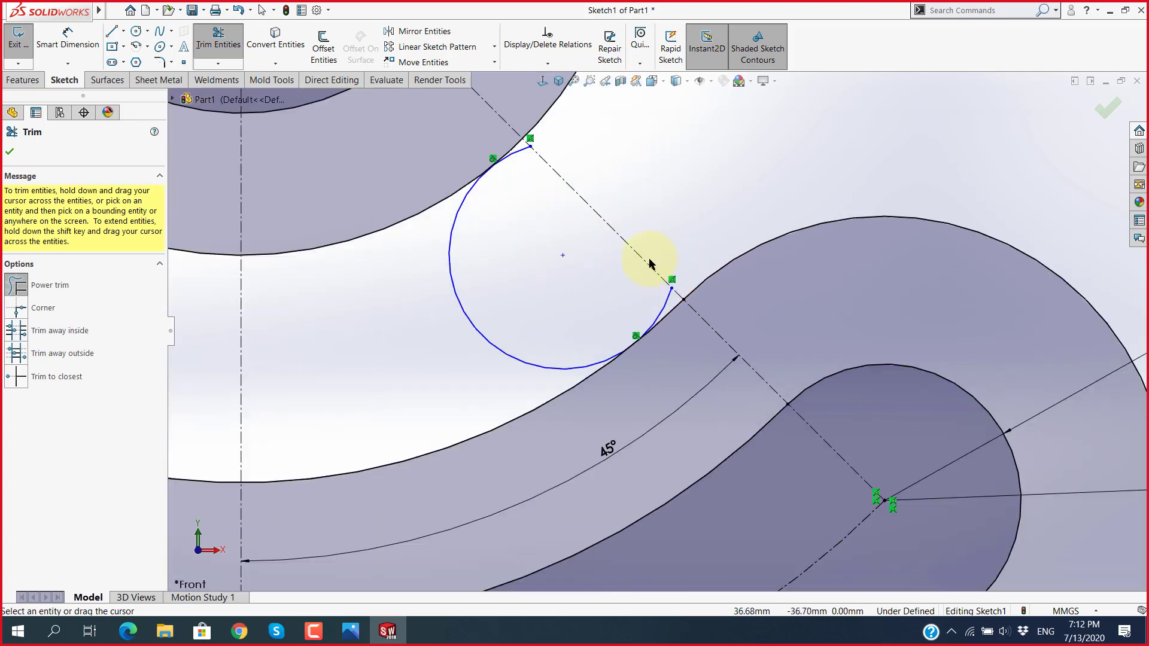
scroll(654, 257, down, 2)
scroll(467, 223, up, 1)
scroll(487, 212, down, 4)
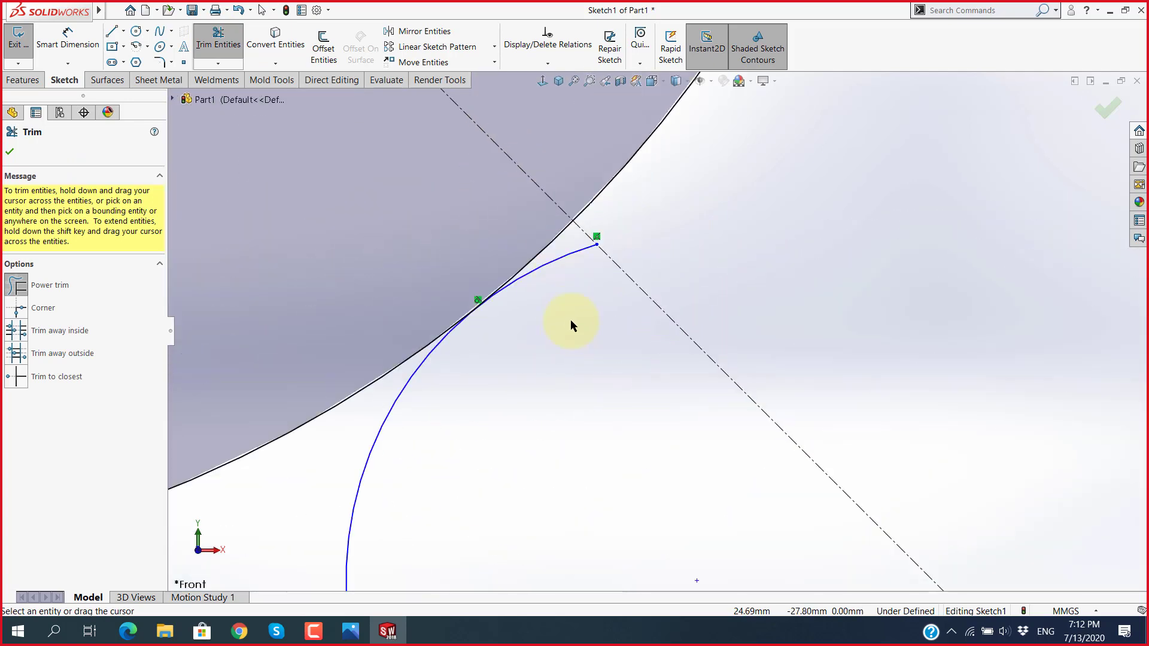
drag(570, 319, 569, 249)
scroll(572, 257, up, 3)
scroll(690, 469, up, 2)
scroll(741, 432, down, 4)
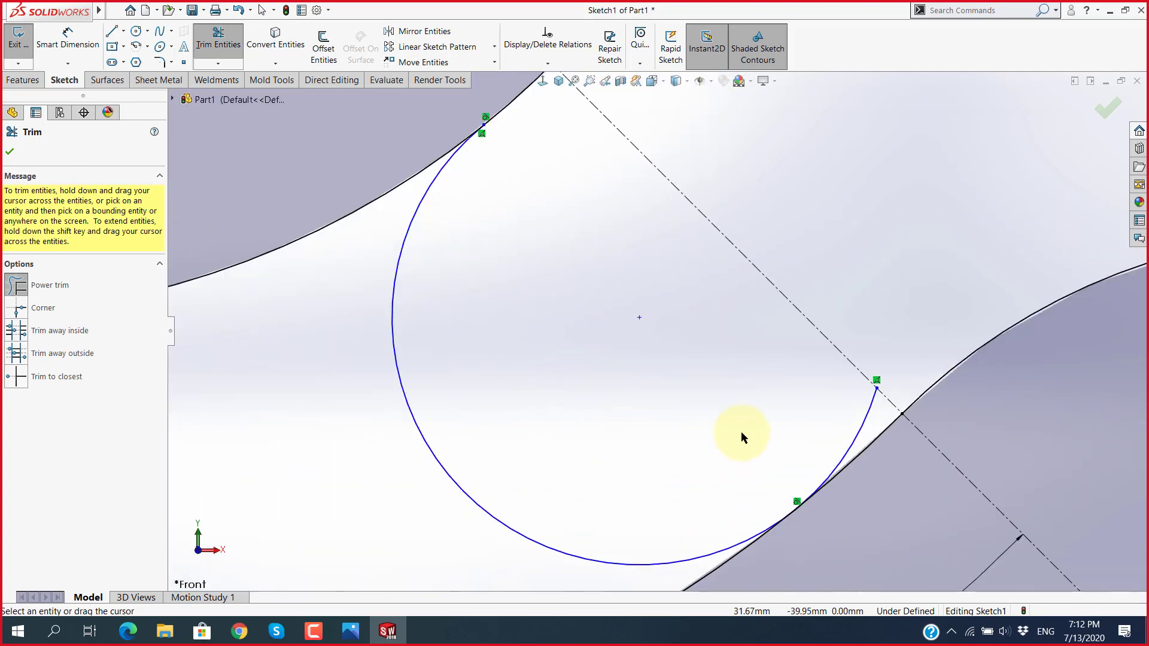
drag(740, 432, 873, 412)
scroll(799, 442, up, 5)
key(Escape)
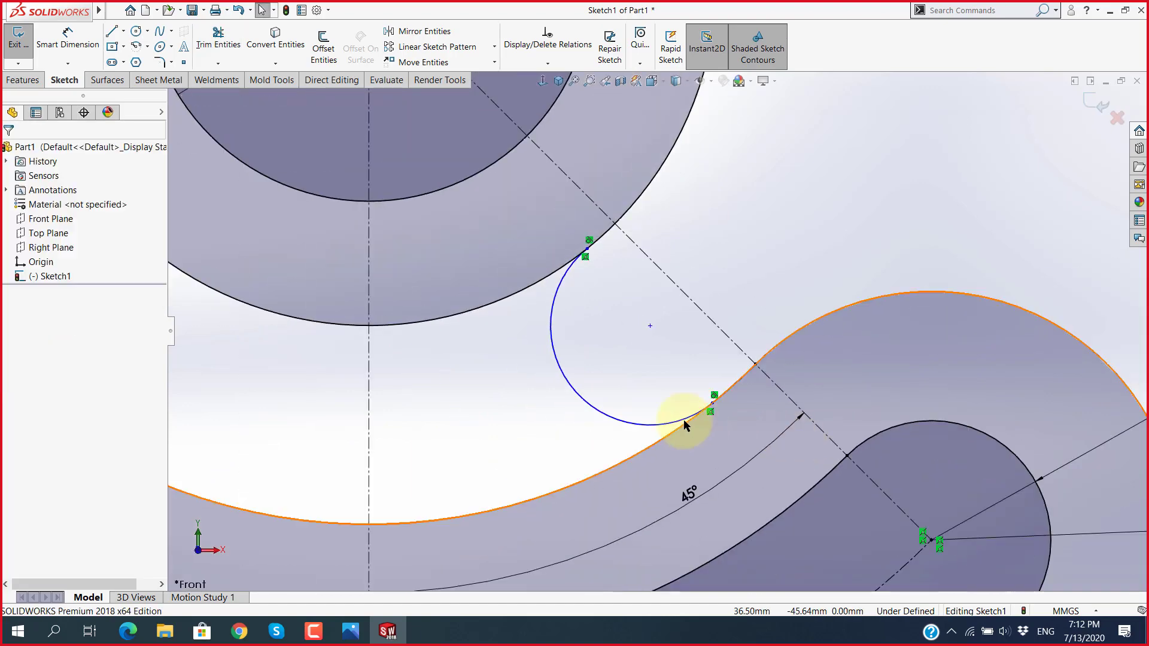
Step: Add an R10 radius dimension to the fillet arc
click(67, 37)
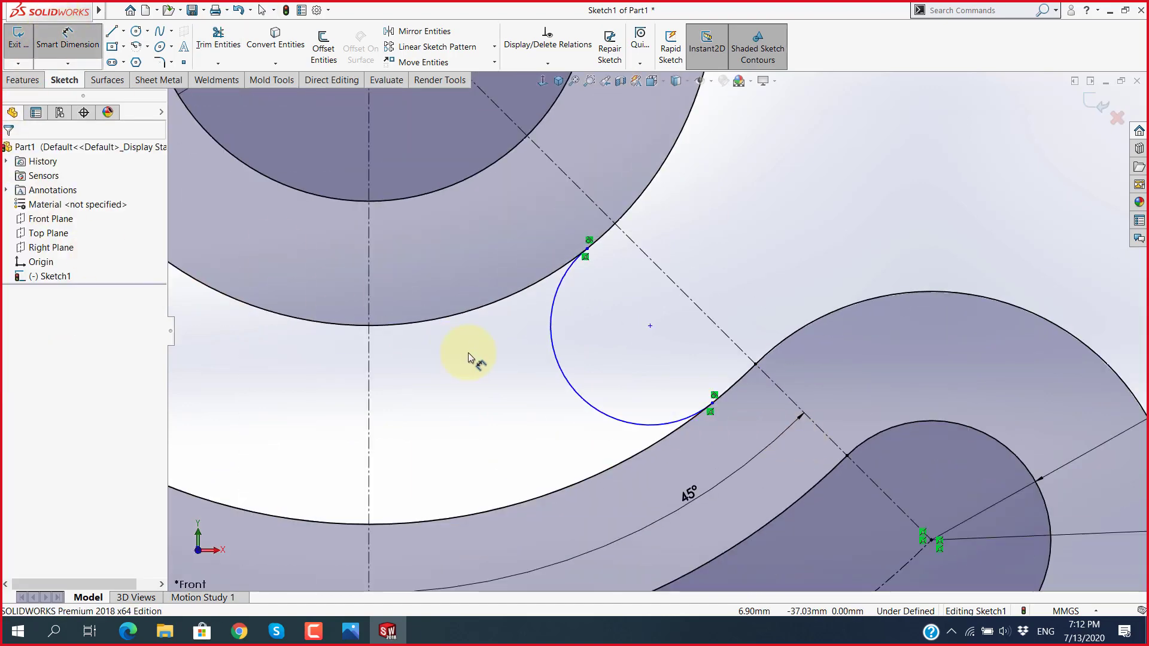
click(557, 363)
click(618, 324)
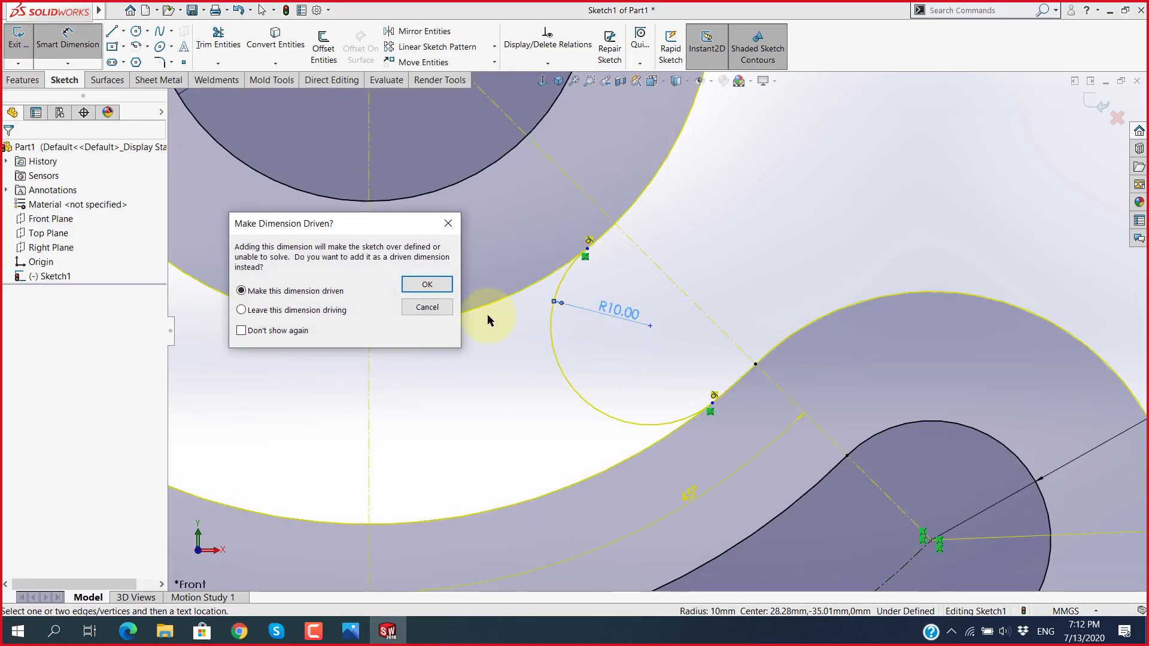
Step: Keep R10 as a driven dimension and compare the sketch with the reference drawing
click(427, 284)
scroll(673, 361, up, 3)
key(Escape)
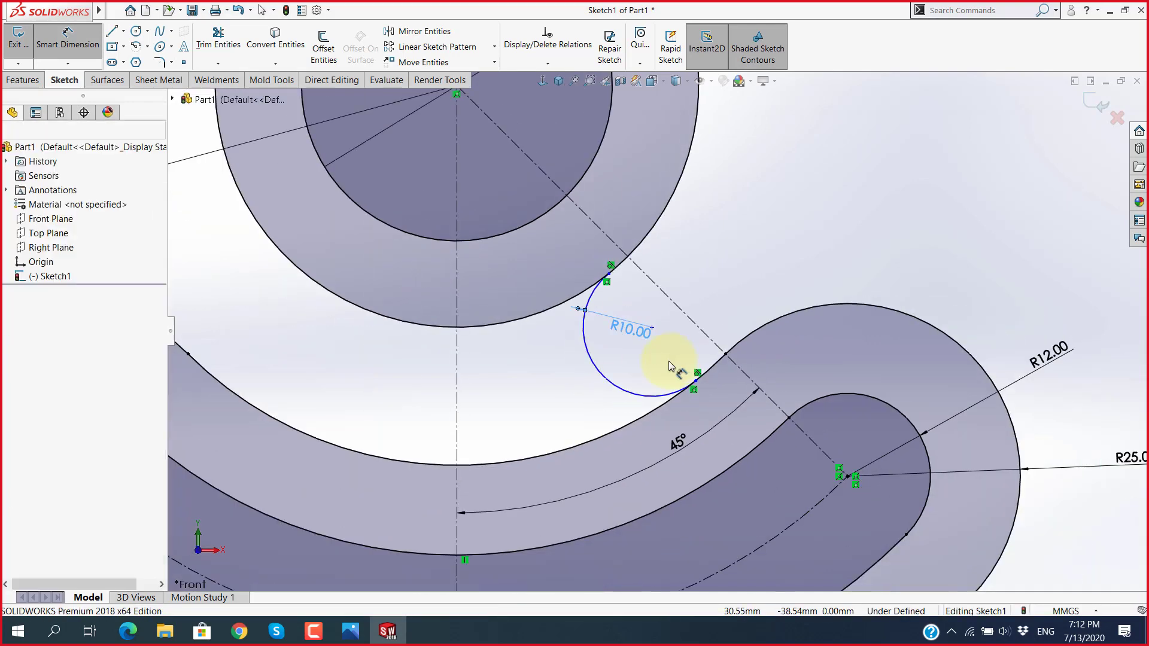
scroll(664, 395, up, 2)
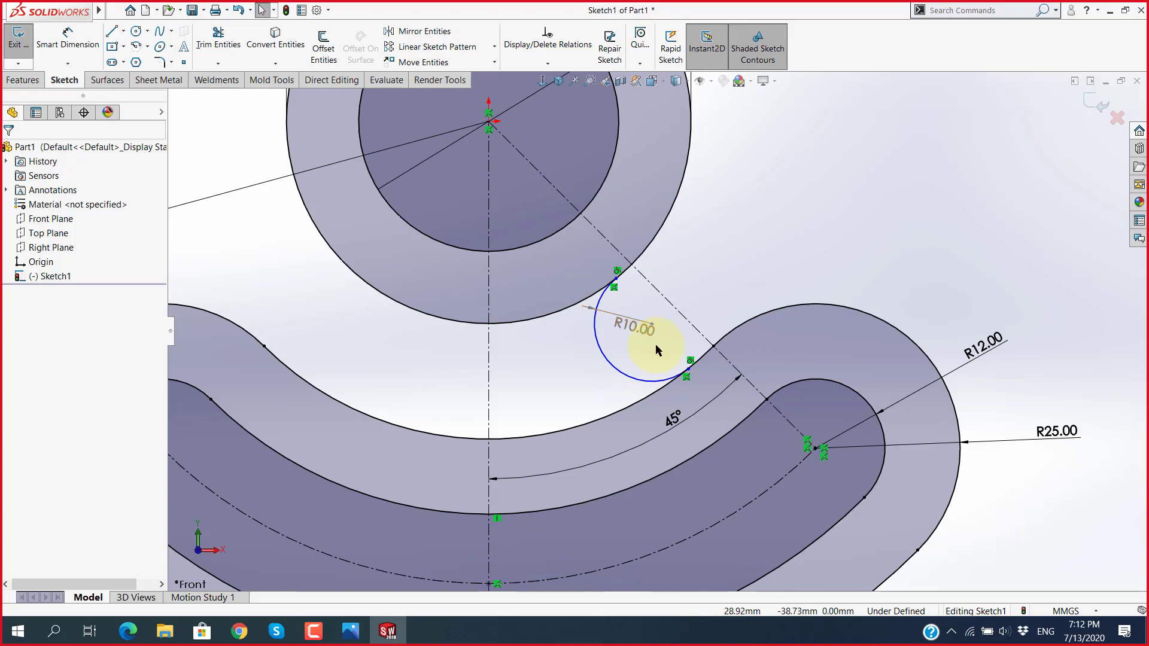
key(alt+Tab)
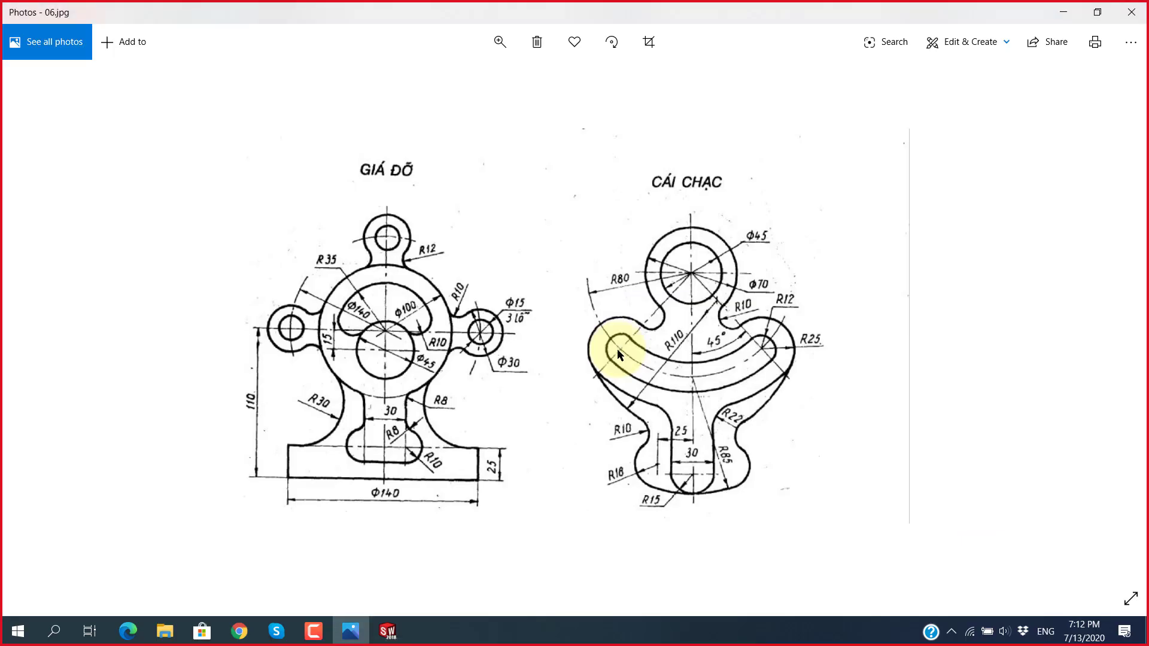
key(alt+Tab)
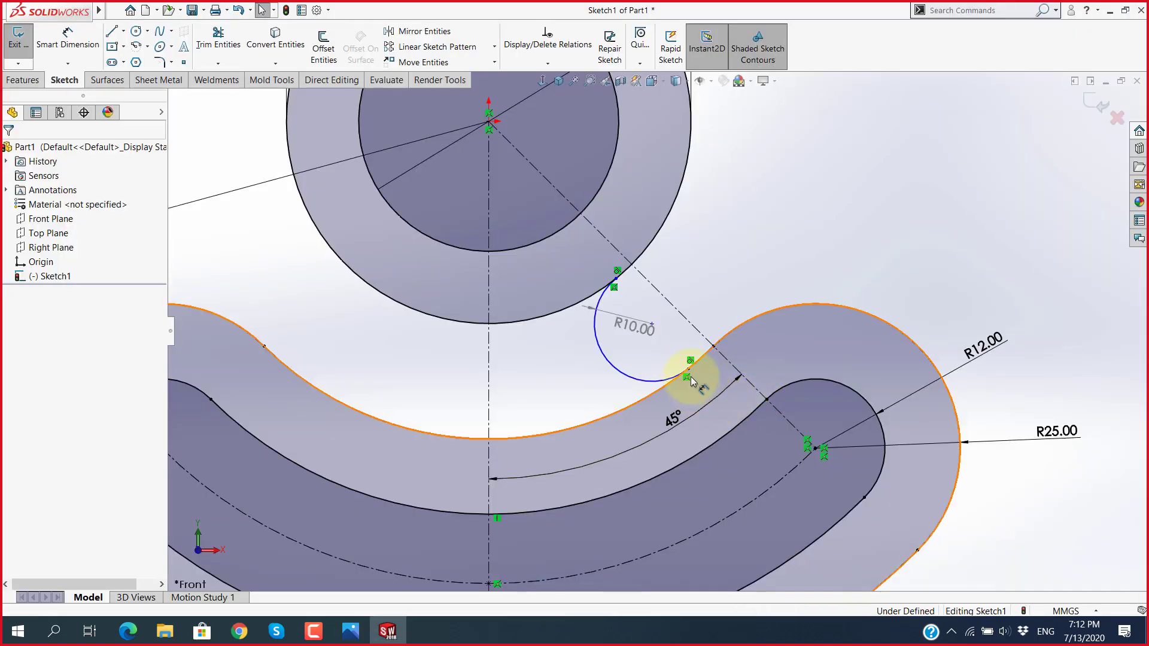
Step: Make the fillet arc's end coincident with the 45° centreline, fully defining Sketch1
click(703, 340)
click(694, 264)
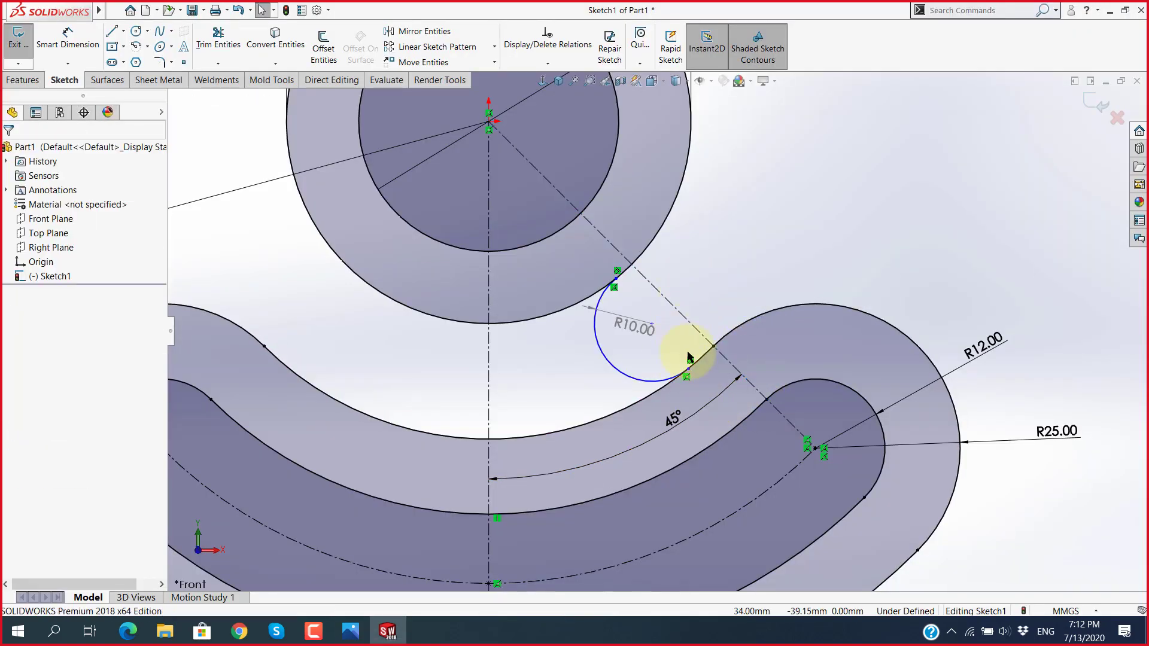
drag(691, 376, 712, 347)
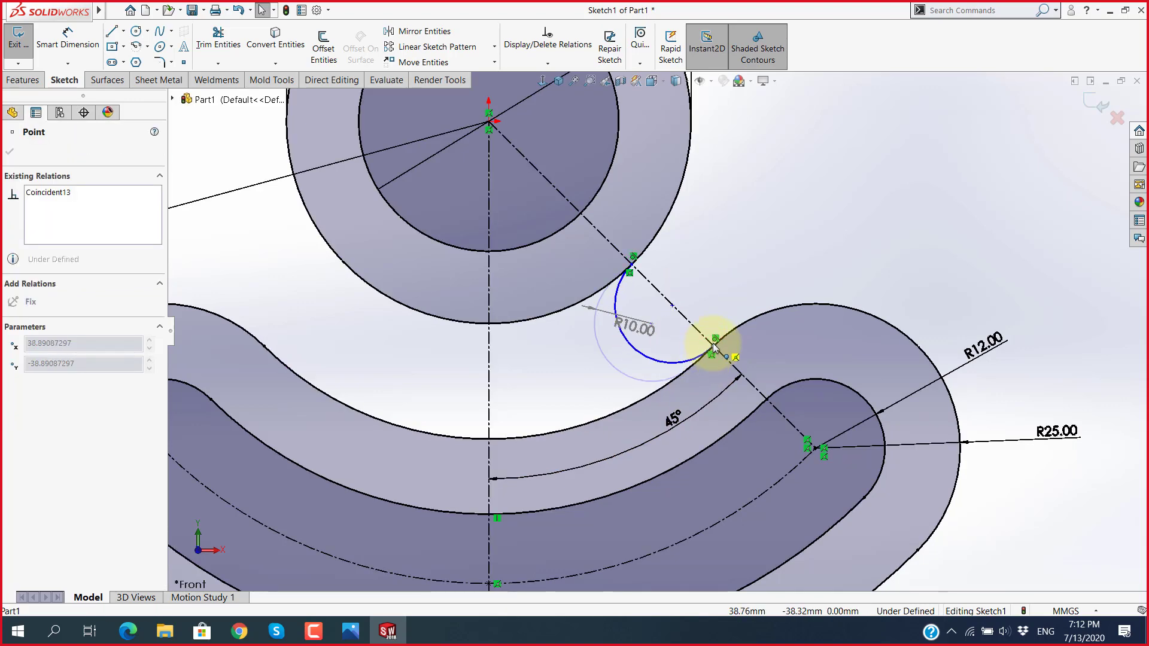
click(718, 255)
scroll(709, 342, down, 2)
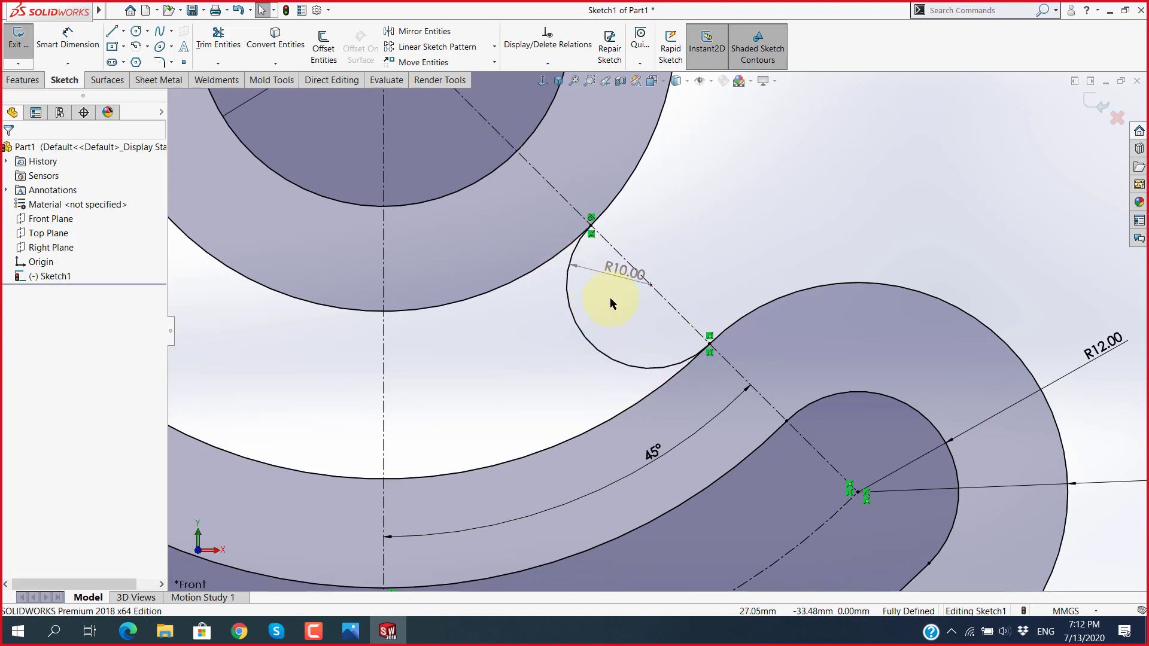
key(alt+Tab)
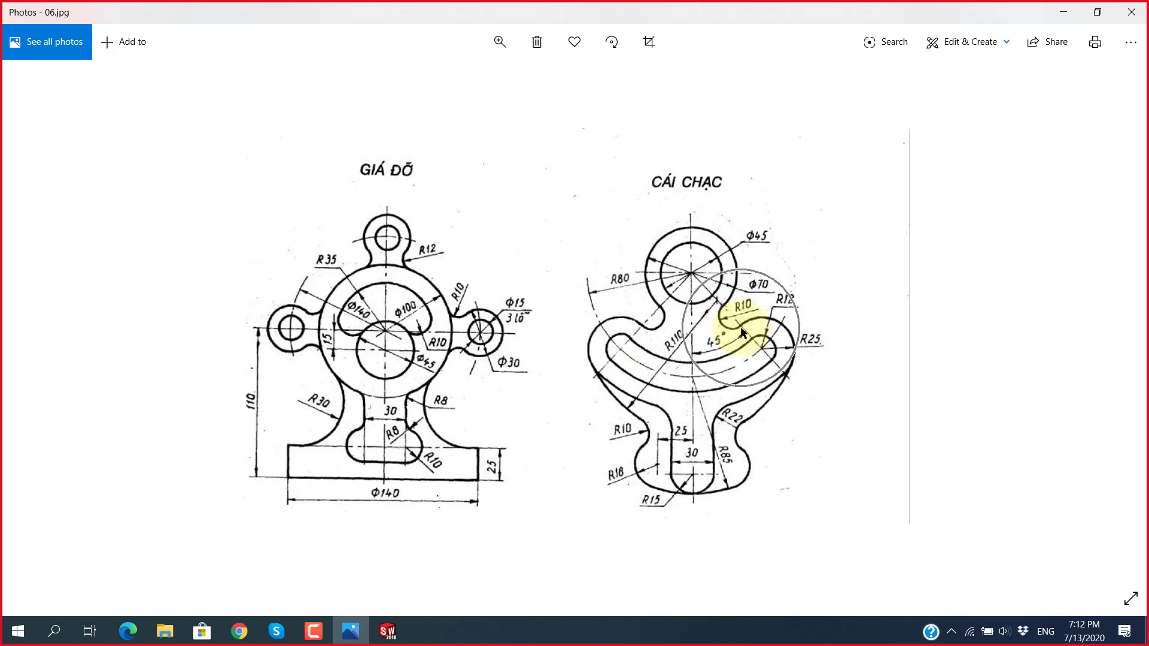
Step: Leave the 06.jpg reference in Photos and return to the SOLIDWORKS sketch
key(alt+Tab)
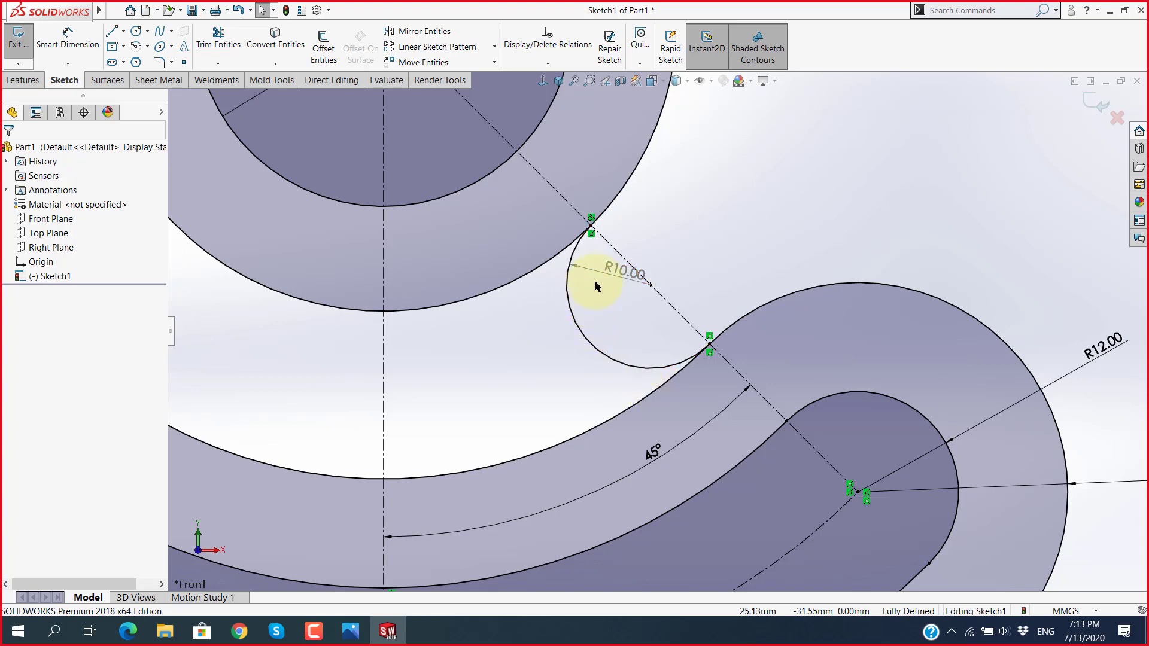
Step: Delete the driven R10.00 dimension from the fillet arc, then recheck the reference drawing
double_click(596, 279)
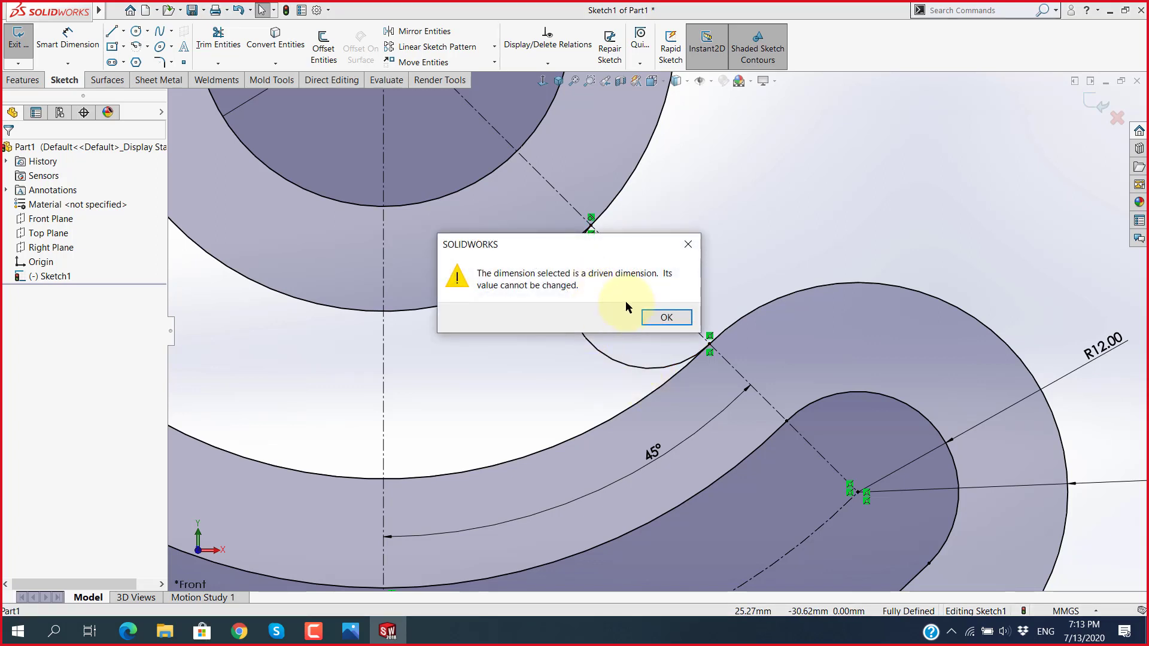
click(666, 317)
click(590, 274)
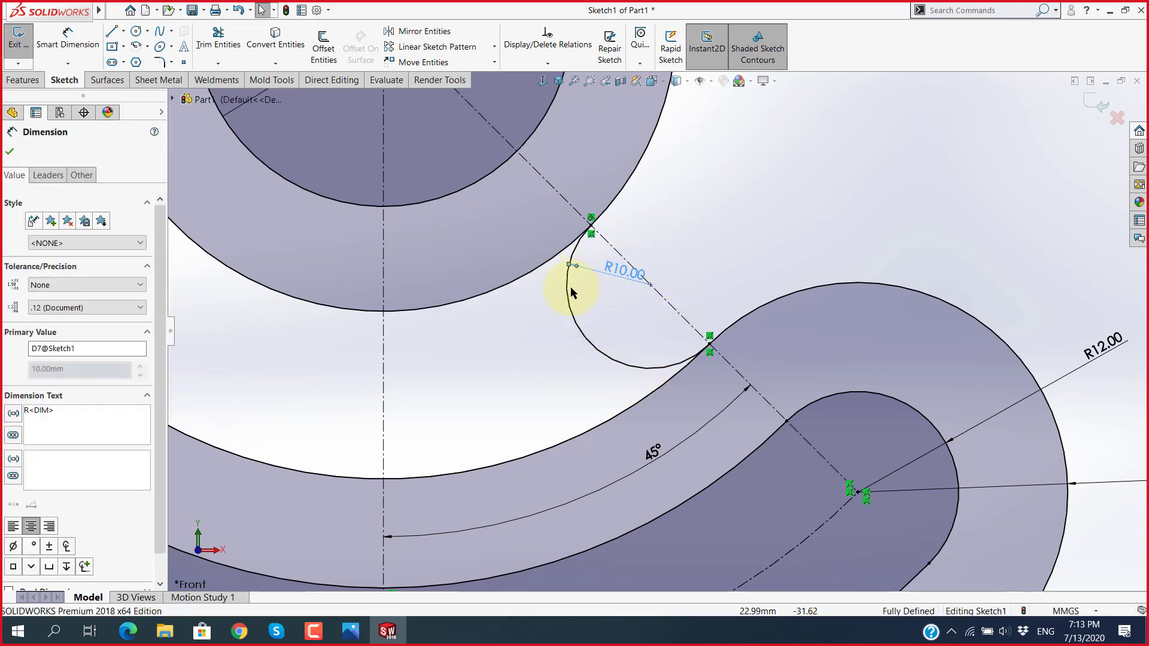
key(Delete)
scroll(658, 317, up, 3)
scroll(623, 293, up, 3)
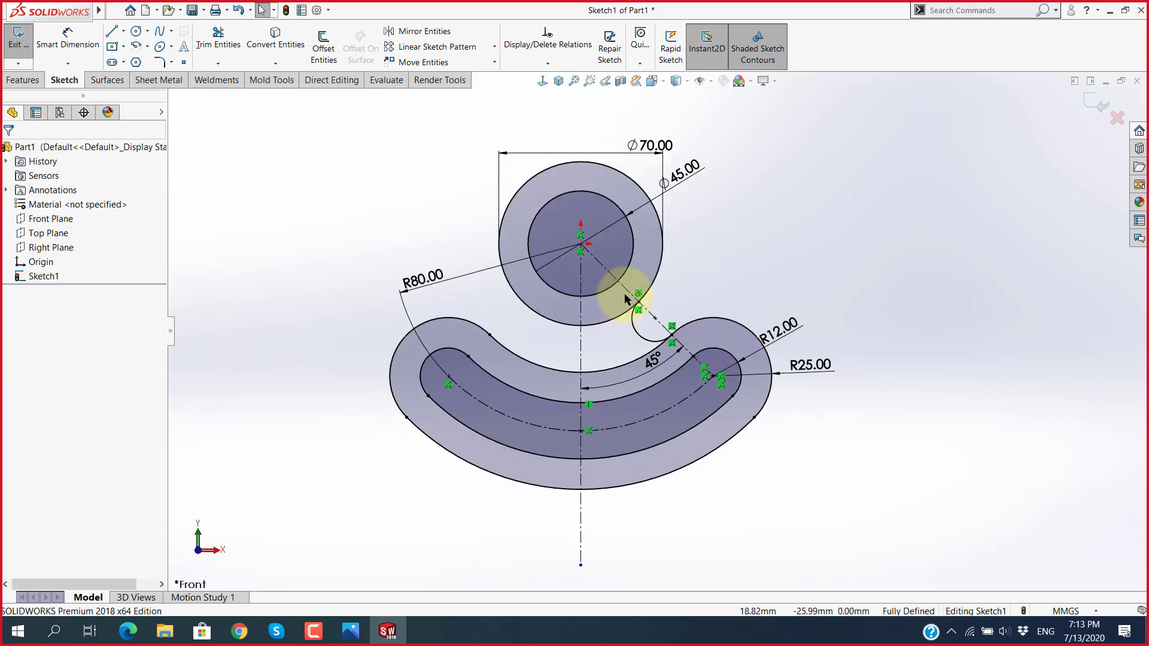
scroll(657, 329, down, 2)
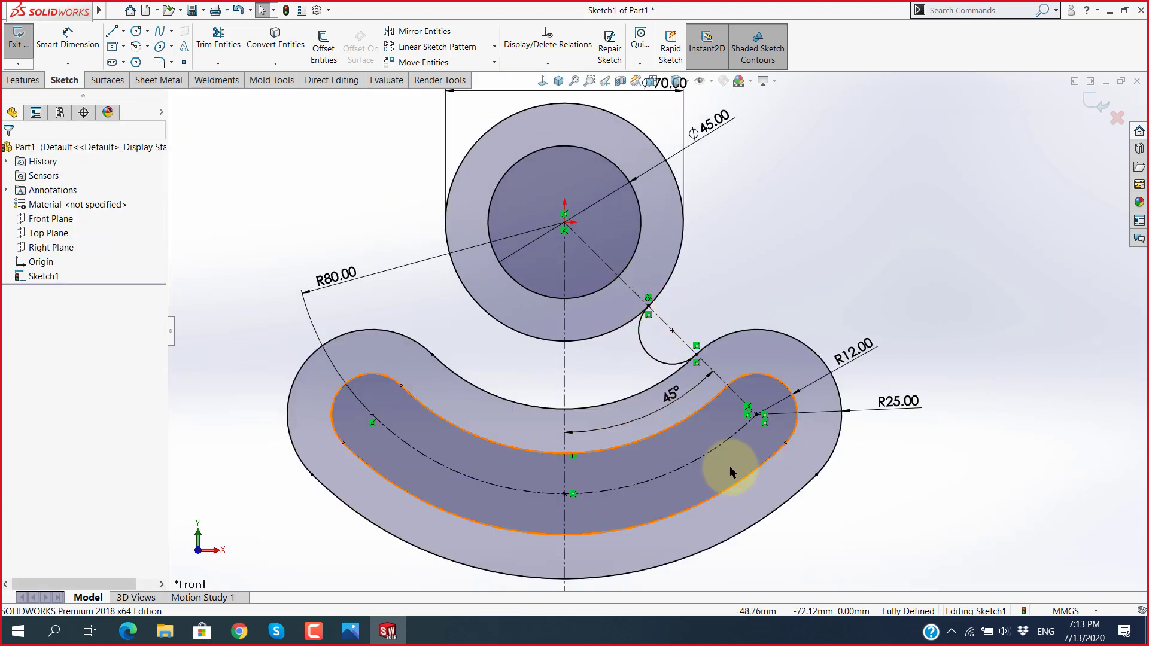
scroll(730, 466, up, 2)
key(alt+Tab)
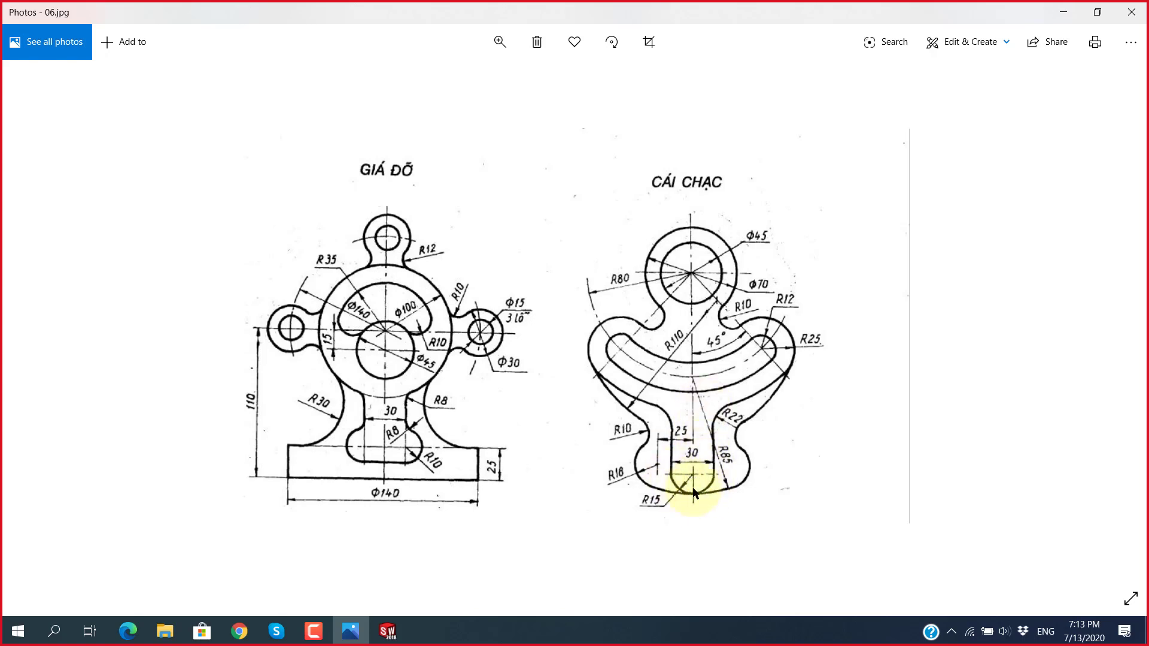
key(alt+Tab)
scroll(633, 505, down, 2)
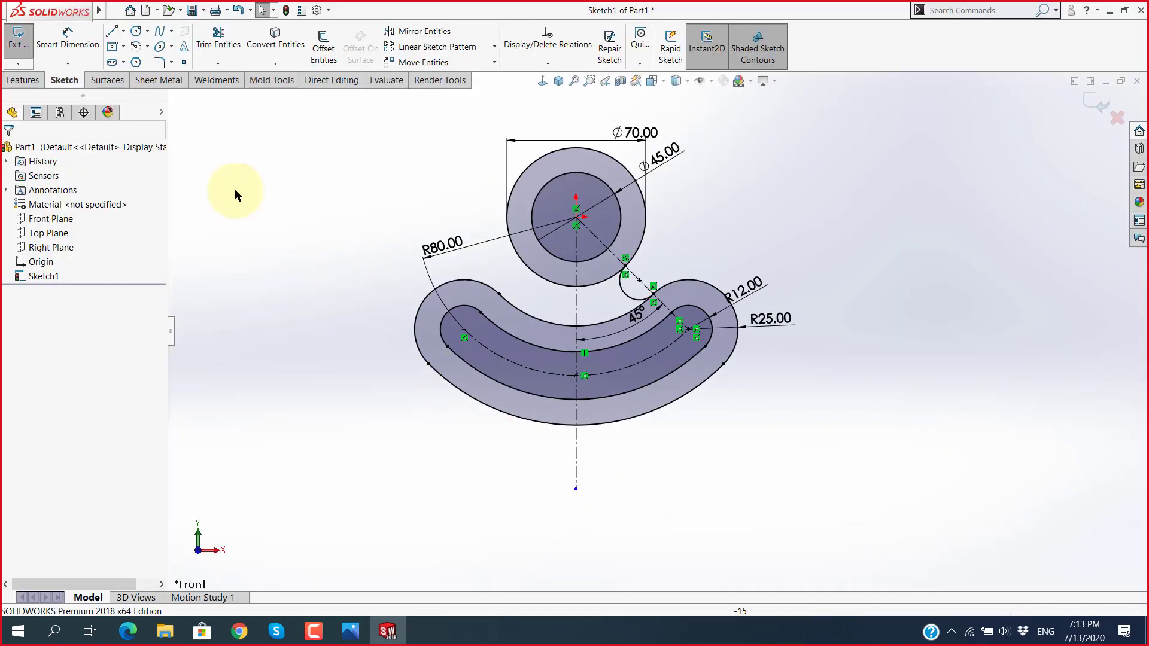
Step: Place a small circle centred at the centreline's lower end
click(137, 31)
click(576, 489)
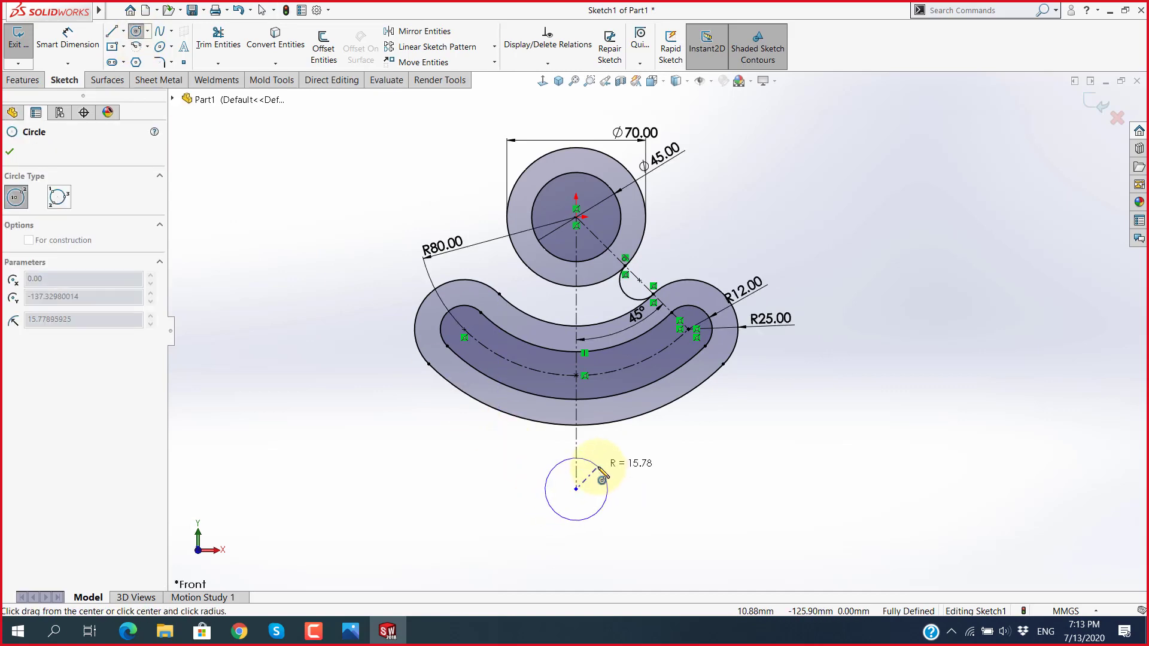
key(alt+Tab)
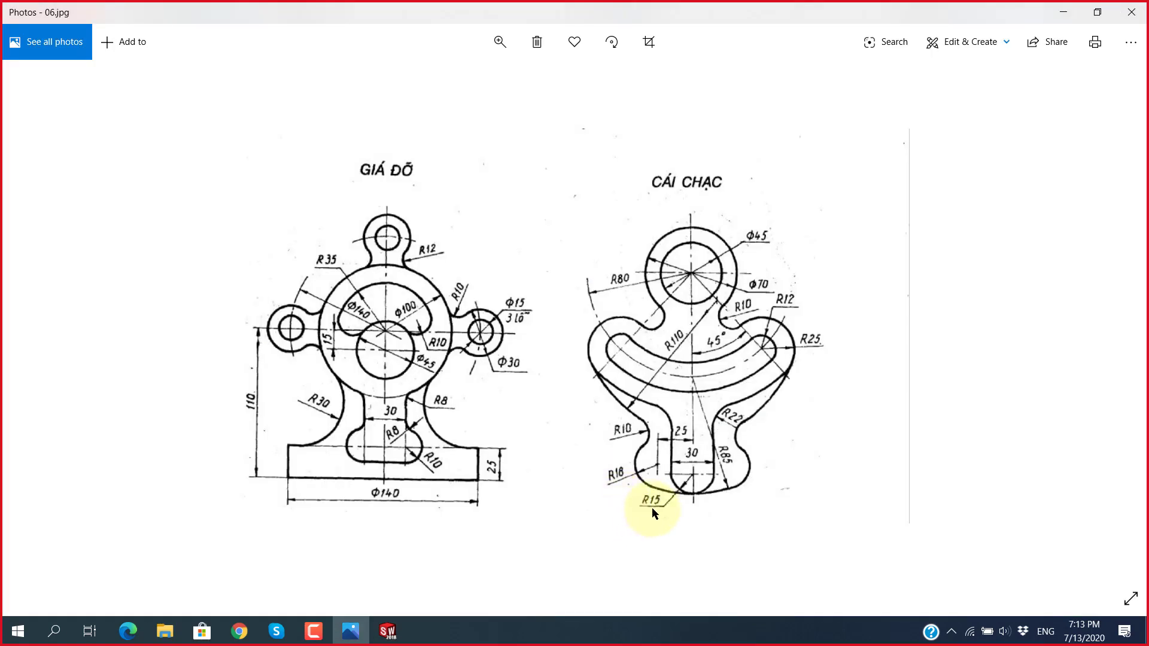
key(alt+Tab)
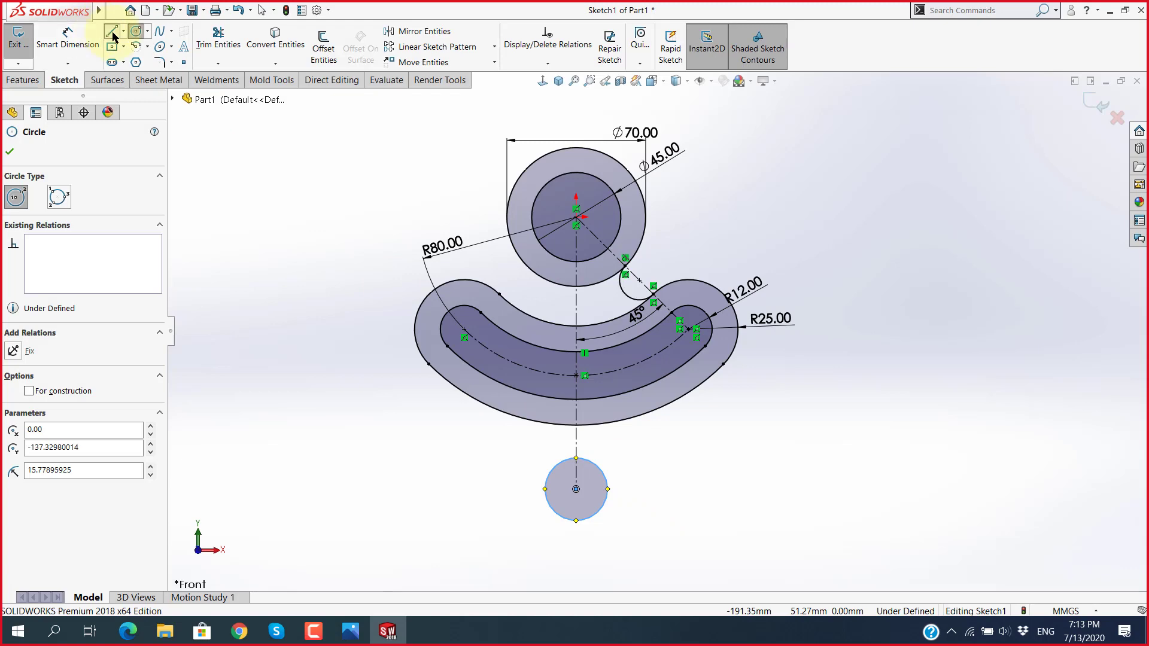
Step: Draw a vertical line from the circle's right side up to the outer arc
click(112, 31)
click(608, 490)
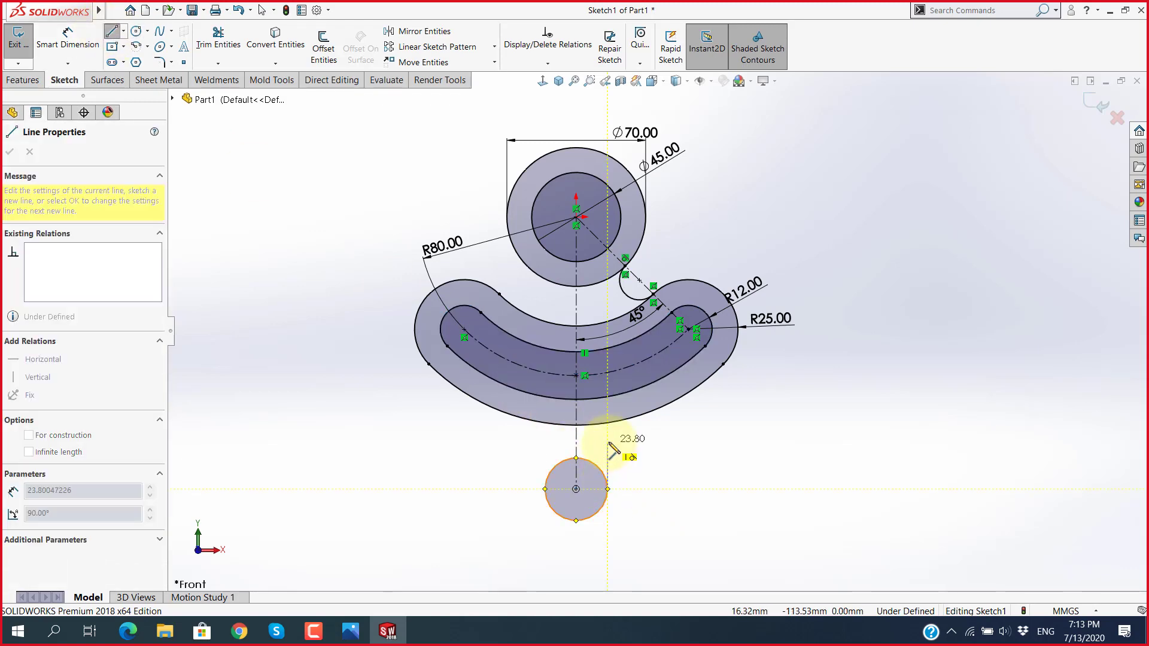
scroll(608, 449, up, 2)
click(613, 430)
key(alt+Tab)
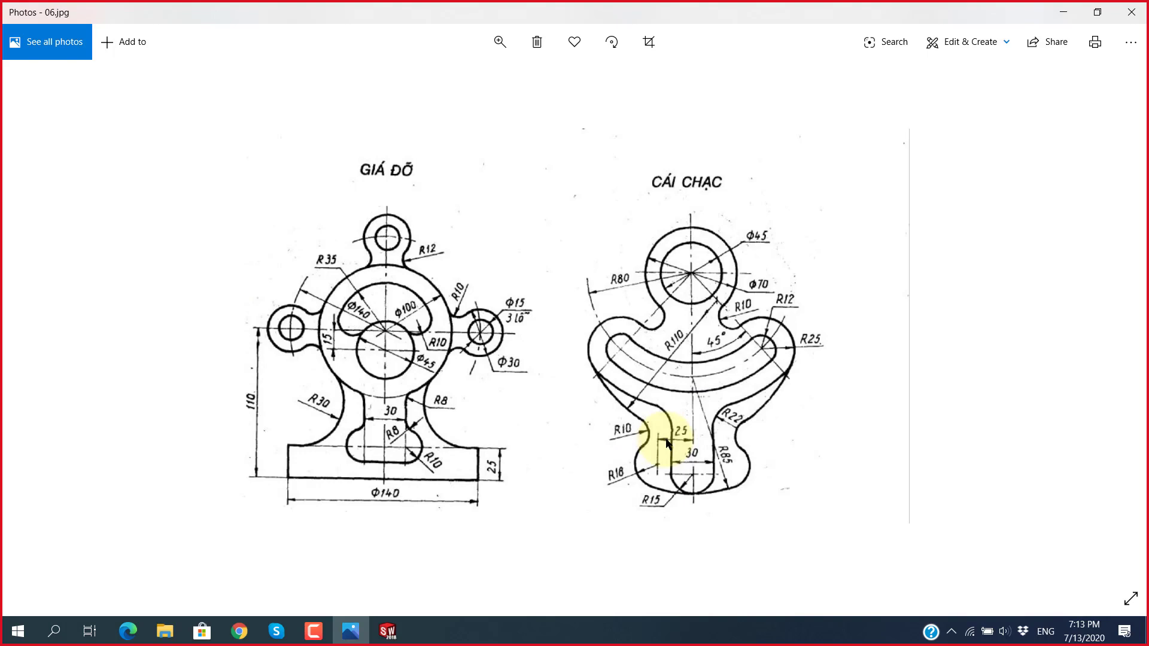
key(alt+Tab)
double_click(615, 426)
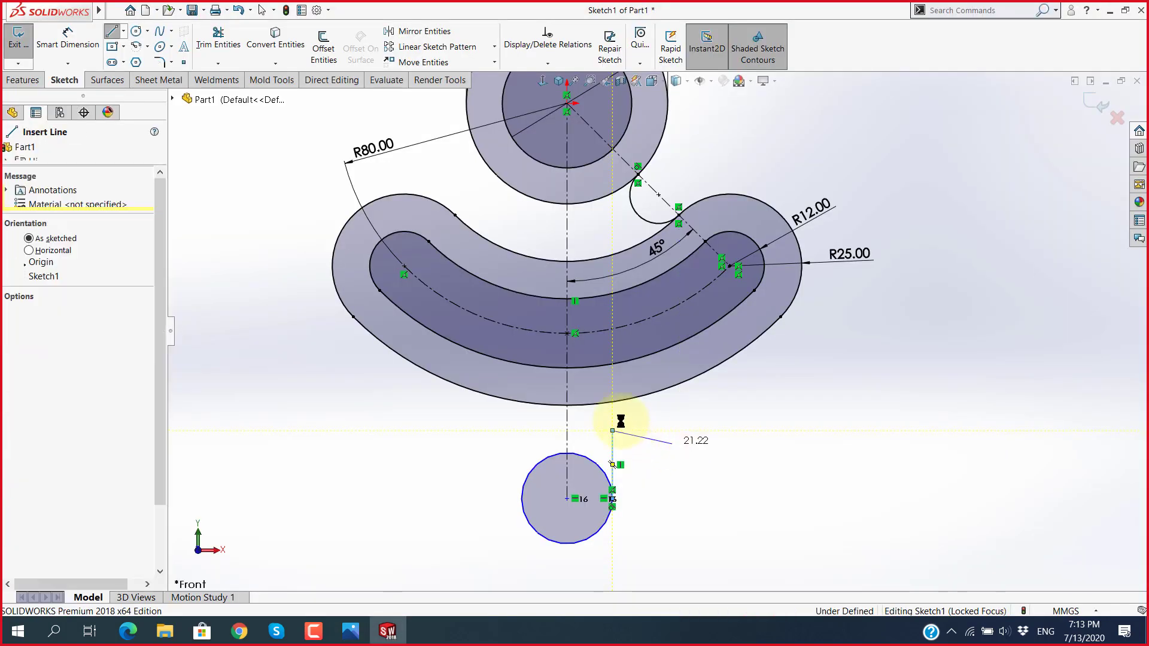
scroll(616, 428, up, 2)
drag(615, 428, 613, 378)
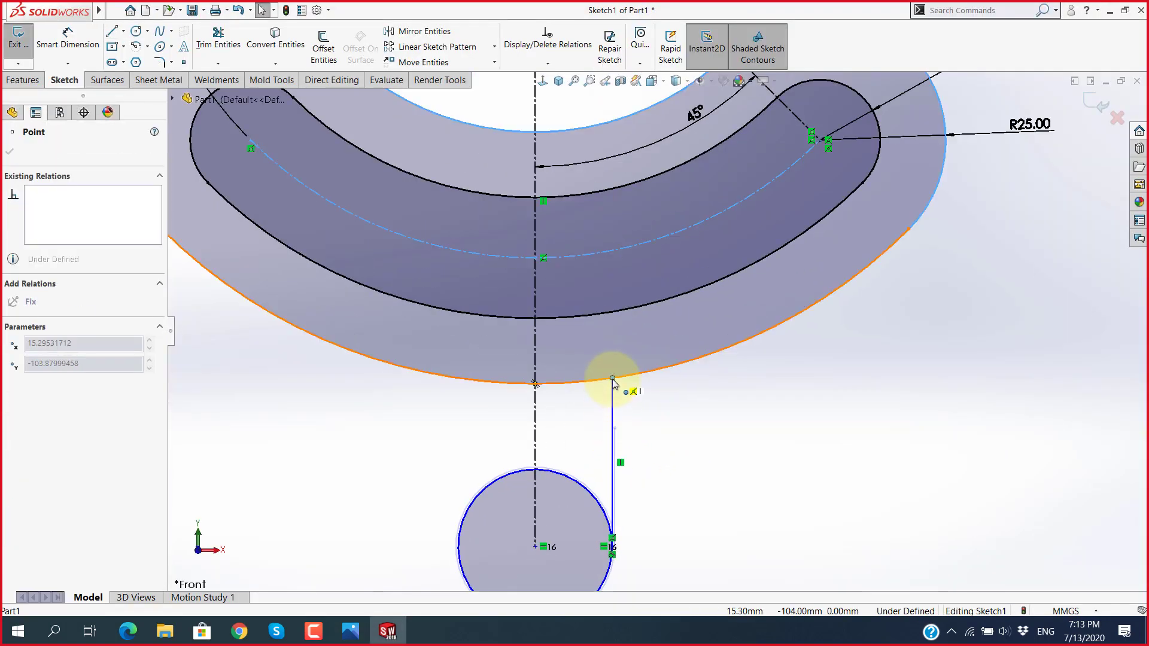
scroll(658, 459, down, 3)
key(alt+Tab)
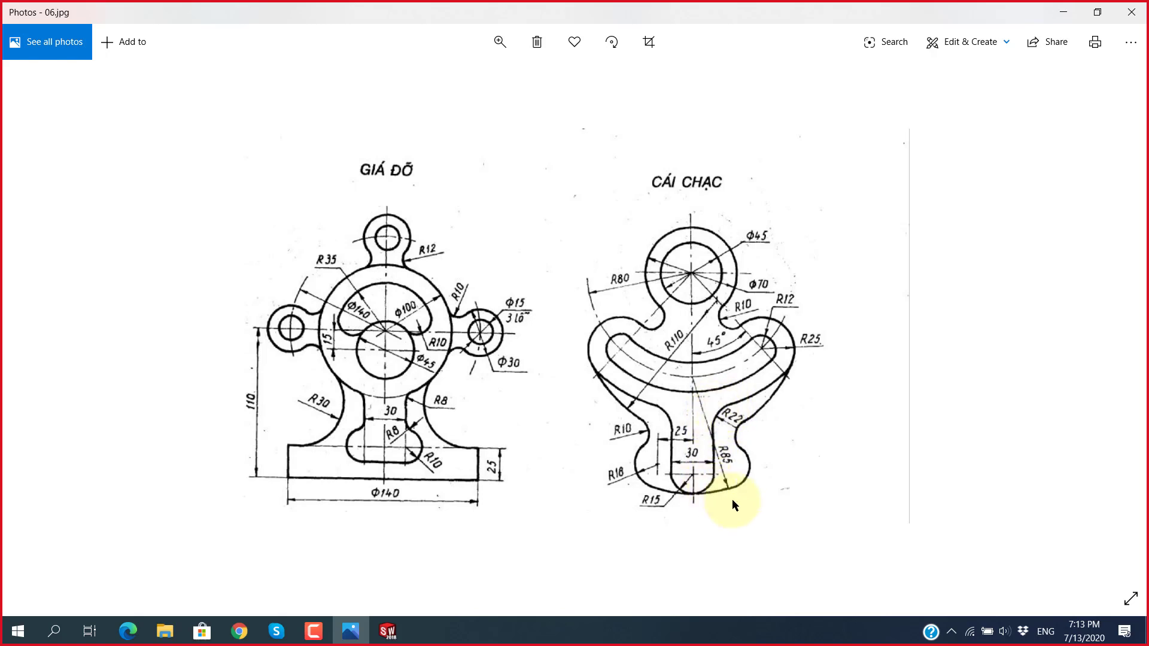
Step: Compare the lower arc radii on the 06.jpg fork drawing against the sketch
key(Right)
key(Left)
key(alt+Tab)
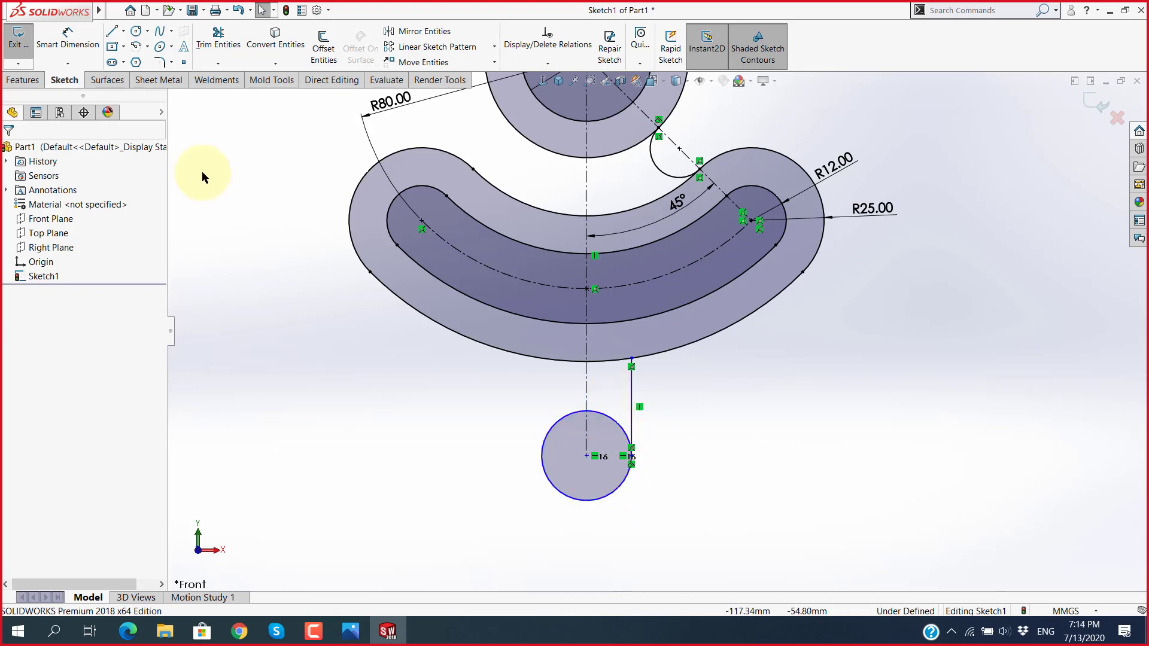
key(alt+Tab)
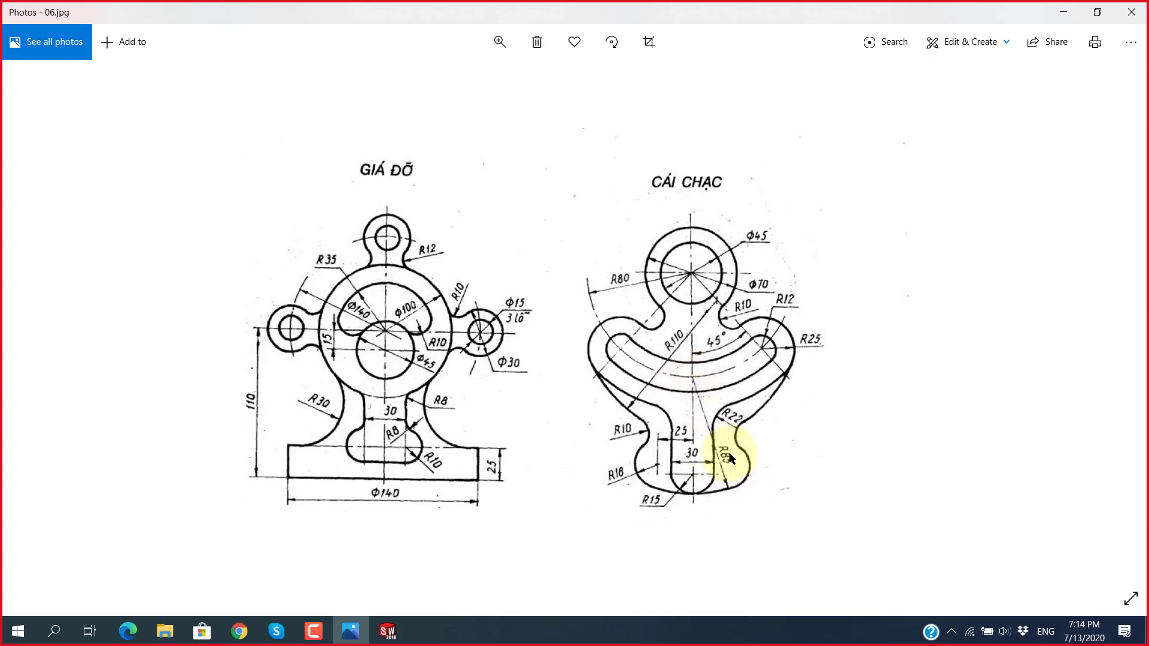
key(alt+Tab)
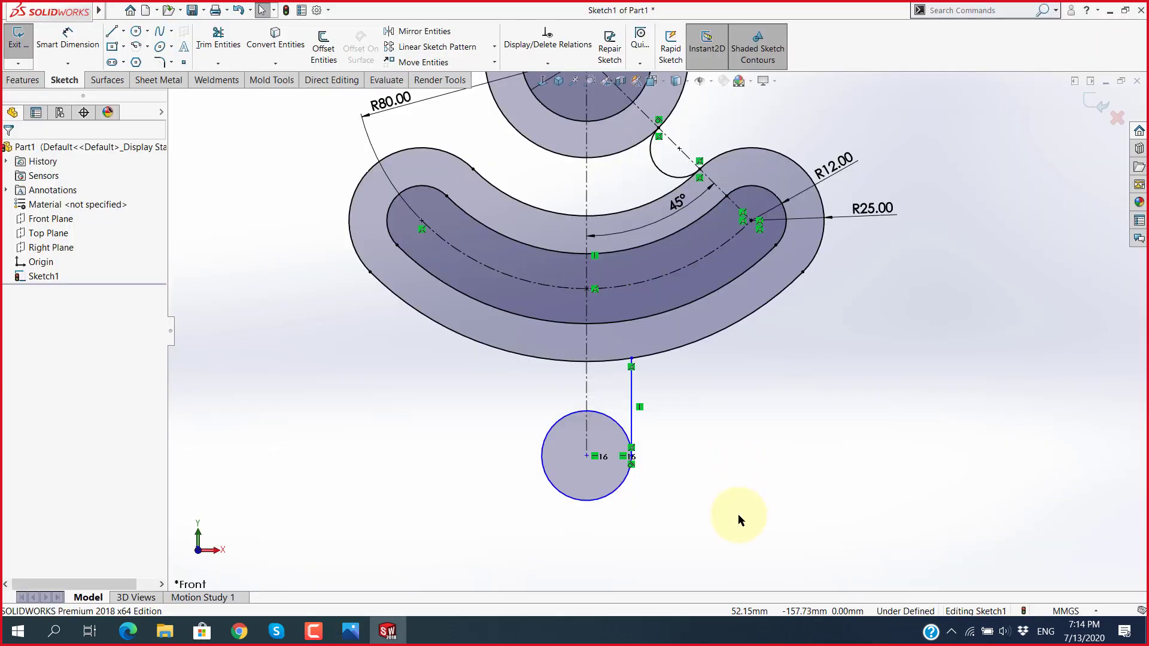
key(alt+Tab)
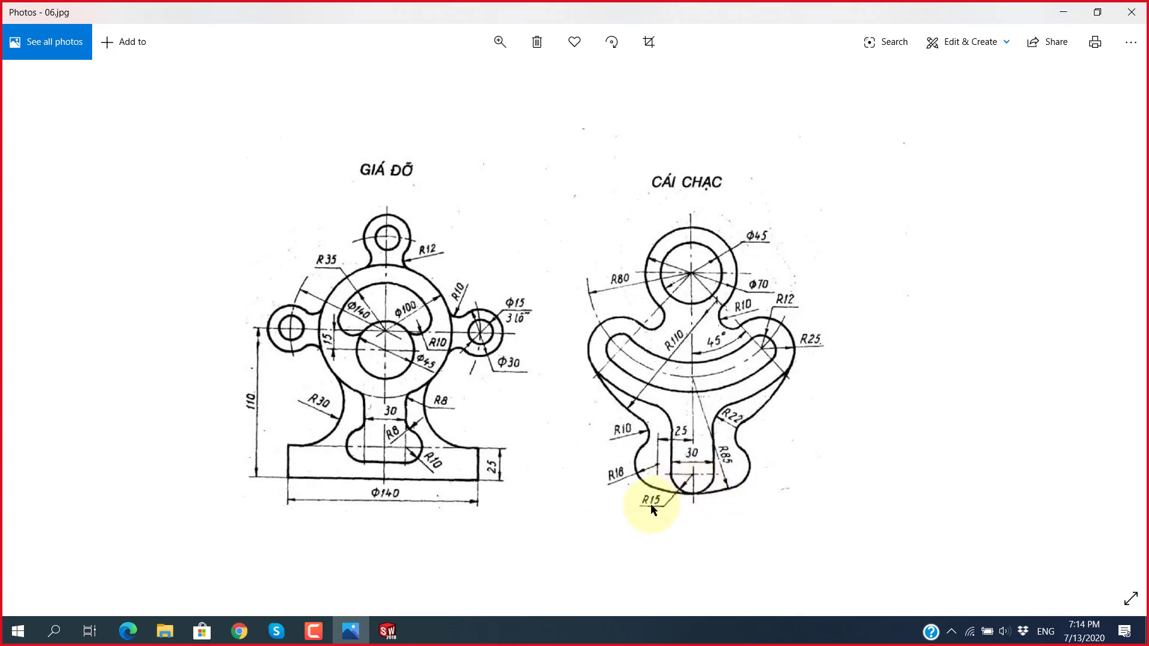
key(alt+Tab)
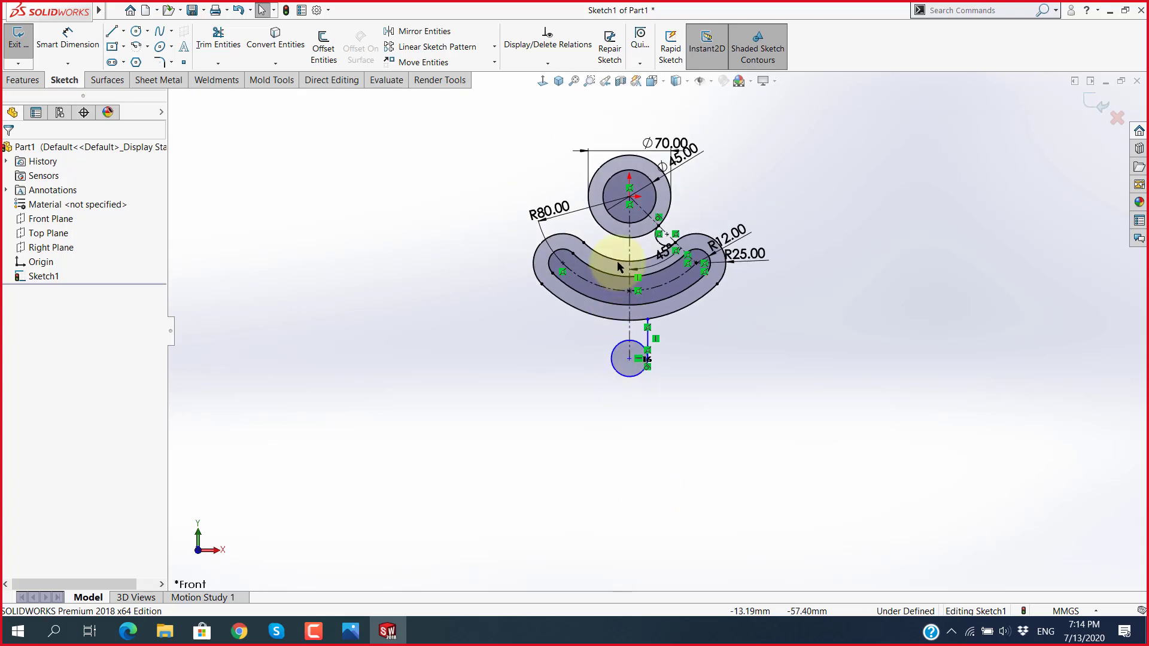
Step: Draw a centrepoint arc below the small circle, centred on the centreline
click(137, 48)
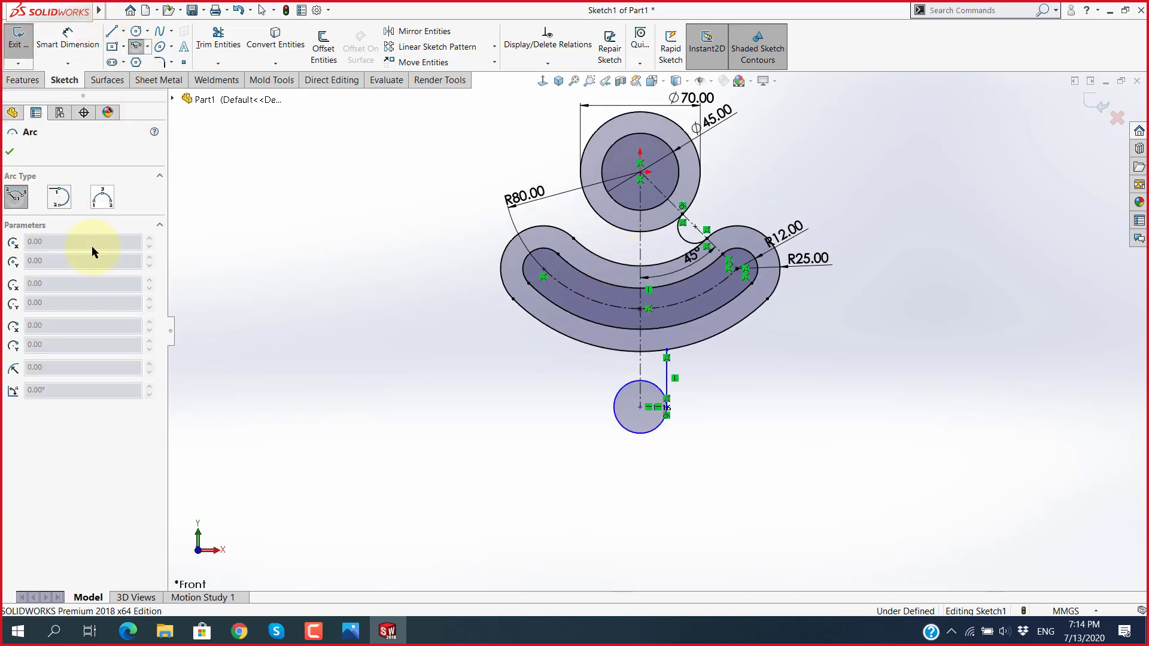
click(640, 309)
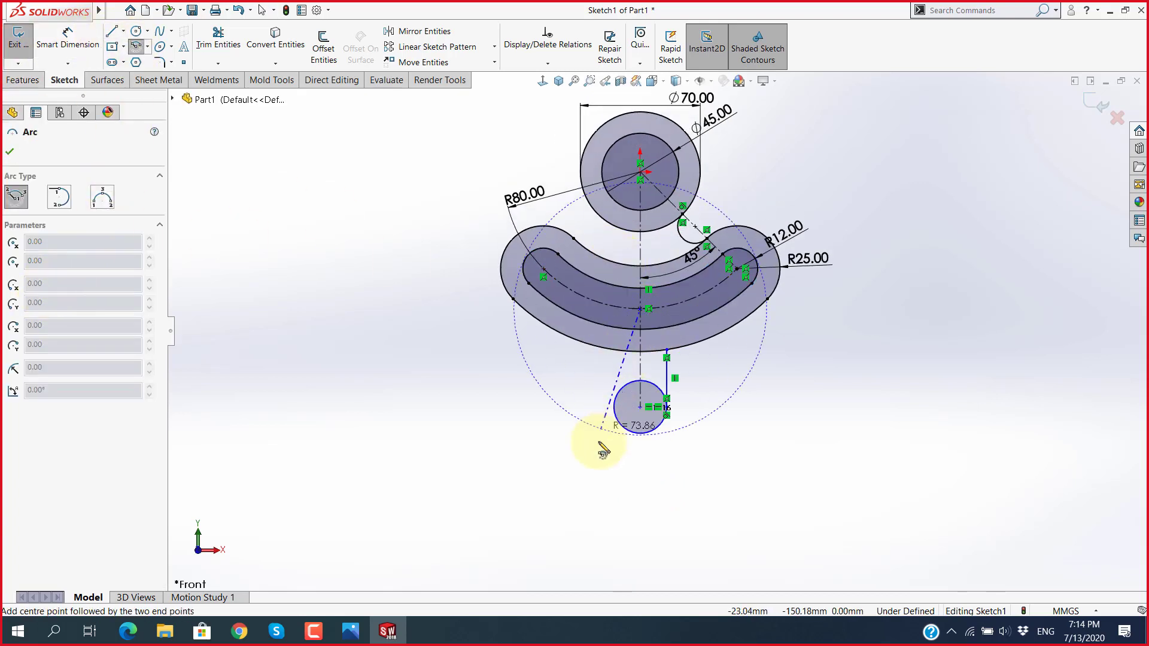
click(569, 462)
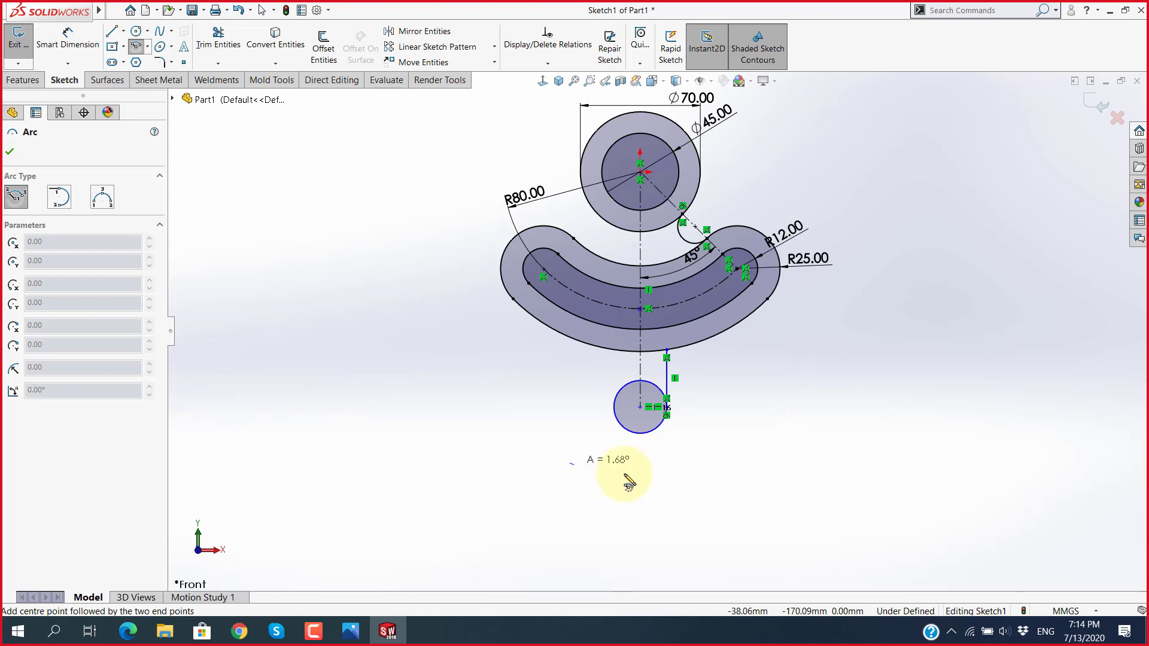
click(721, 458)
key(Escape)
scroll(693, 414, down, 2)
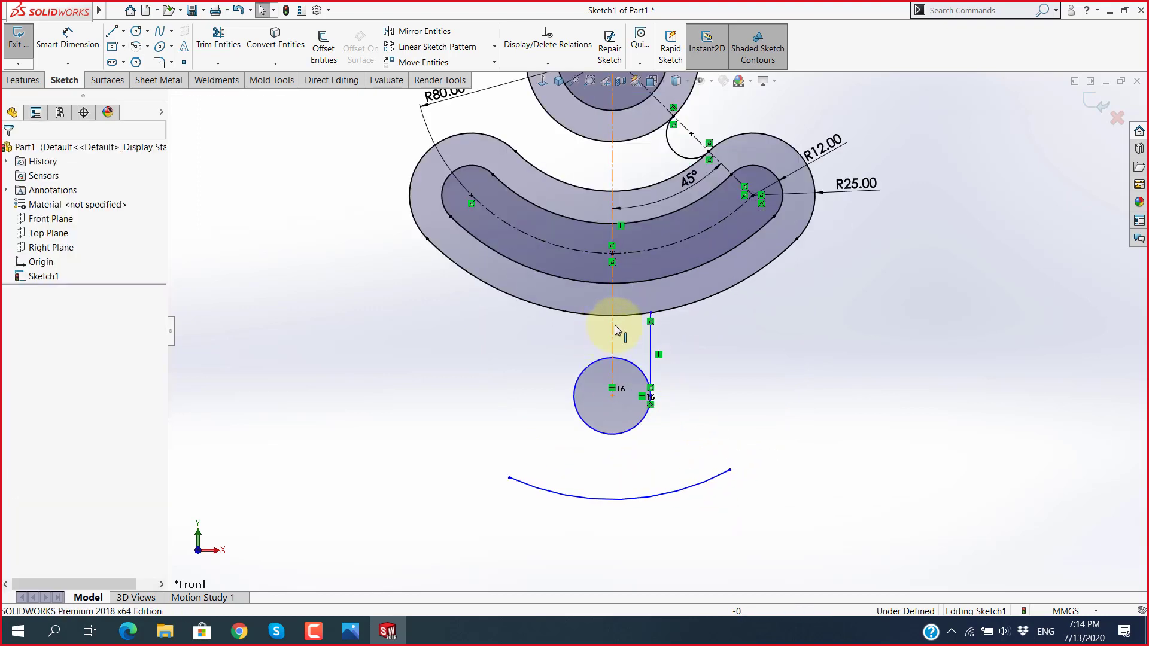
Step: Set the lower arc's radius to 85 mm
click(68, 37)
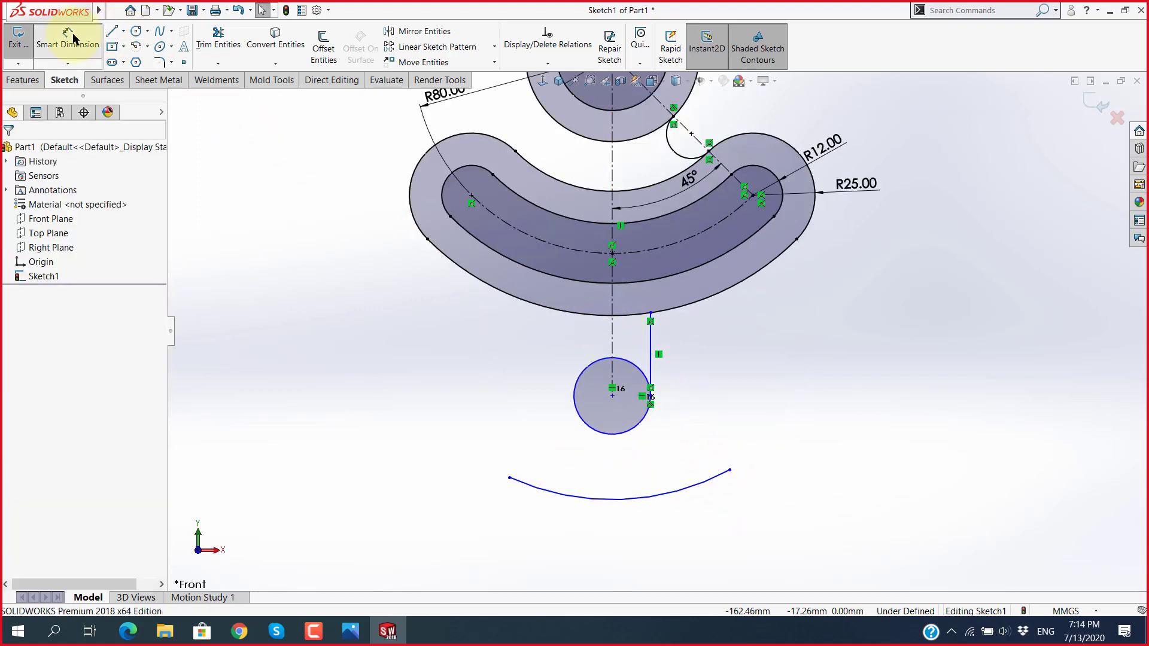
click(695, 482)
click(711, 543)
text(85)
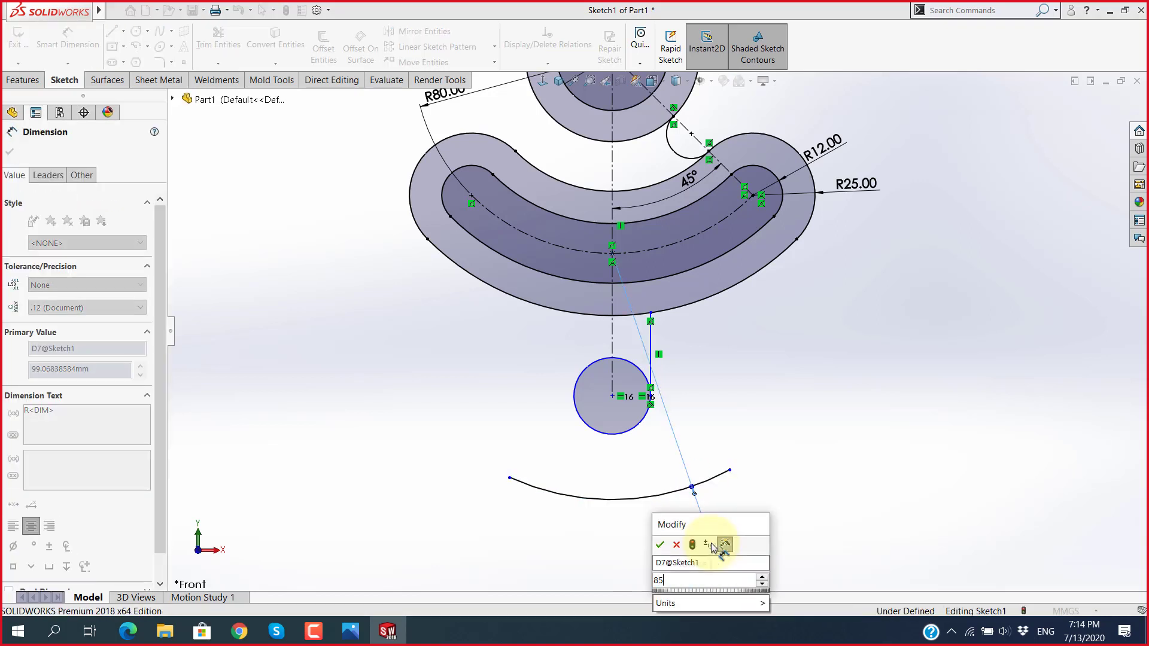
key(Return)
key(Escape)
key(Escape)
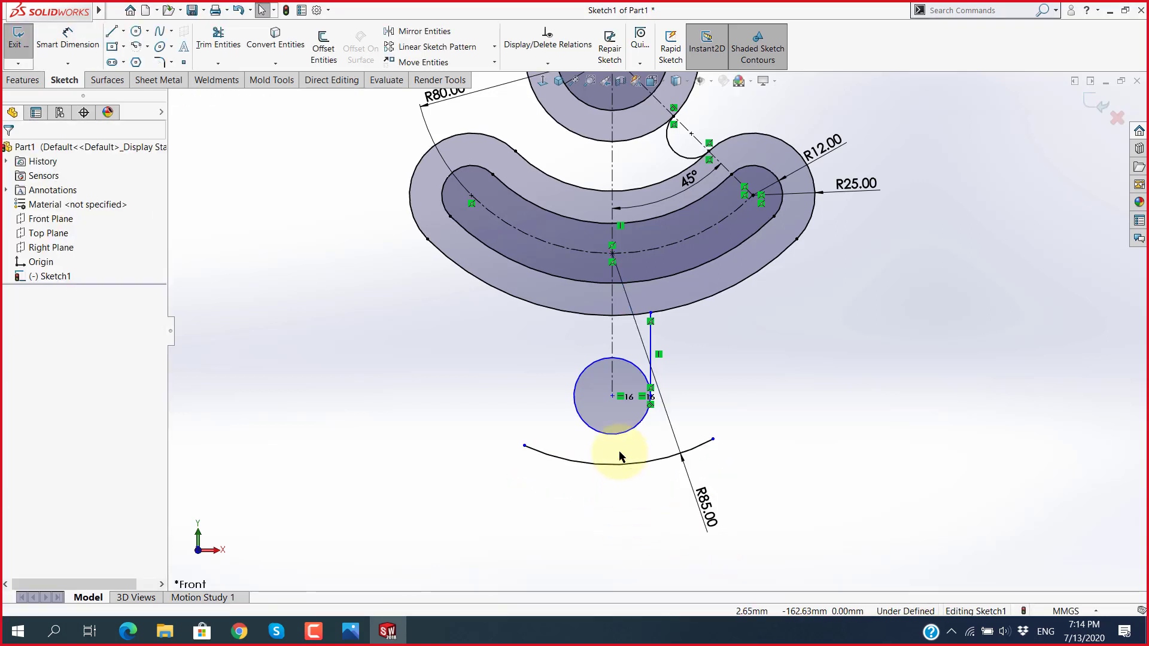
Step: Make the small circle tangent to the R85 arc
click(621, 442)
ctrl+click(623, 465)
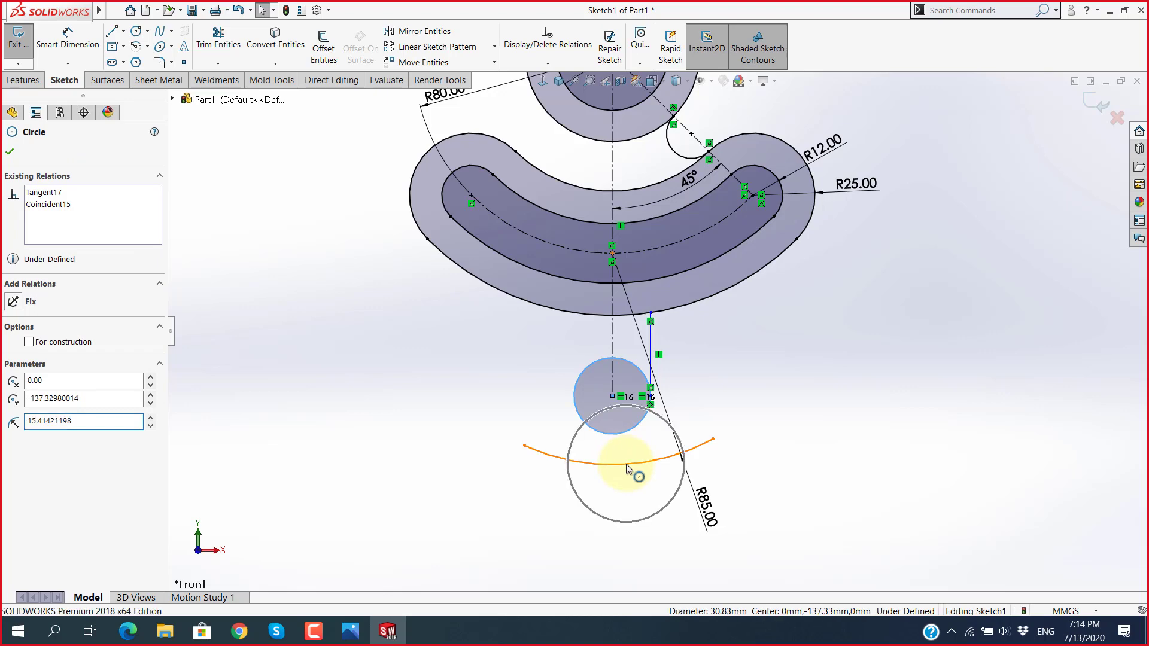
click(679, 410)
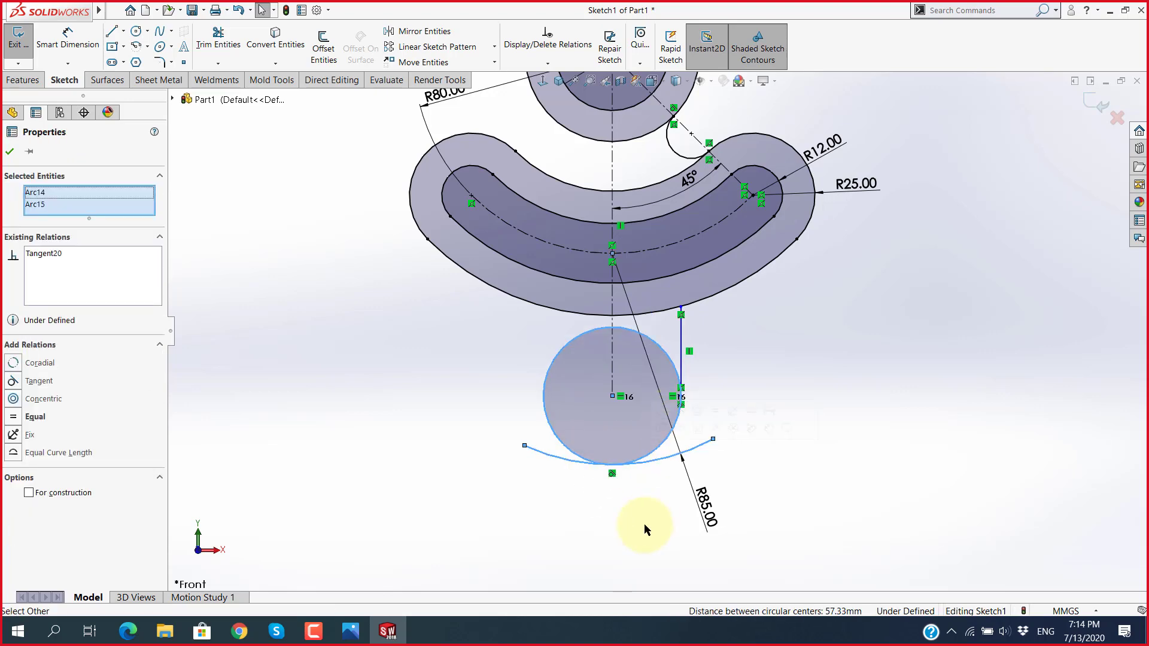
click(644, 527)
scroll(692, 328, up, 1)
scroll(683, 340, down, 1)
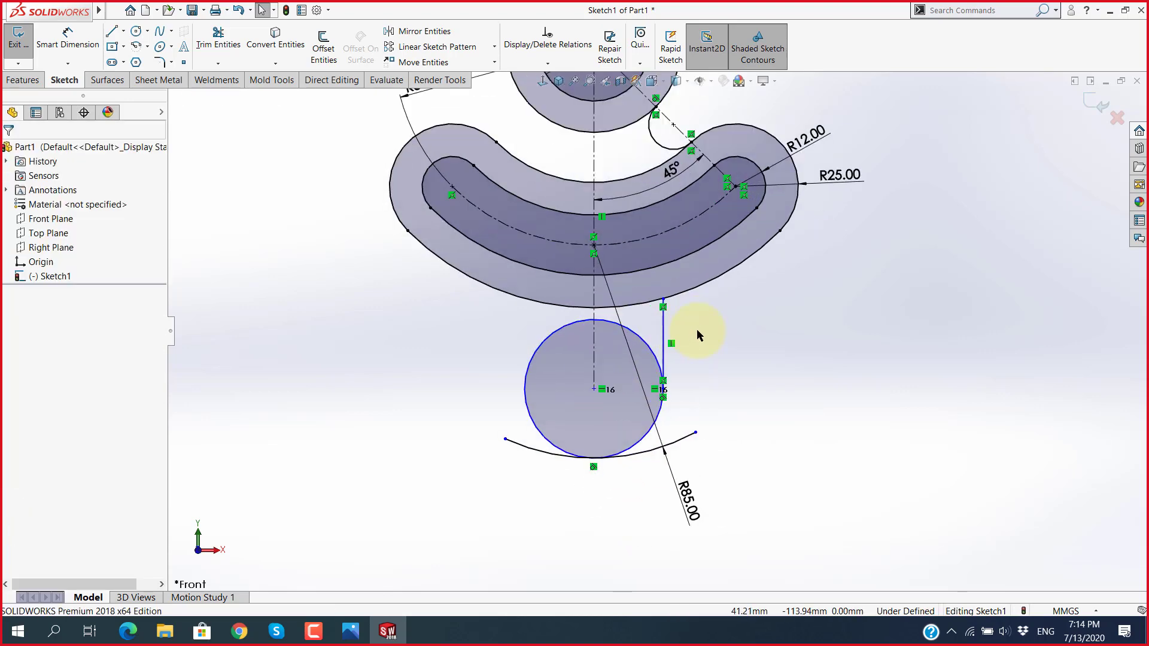
scroll(678, 275, down, 1)
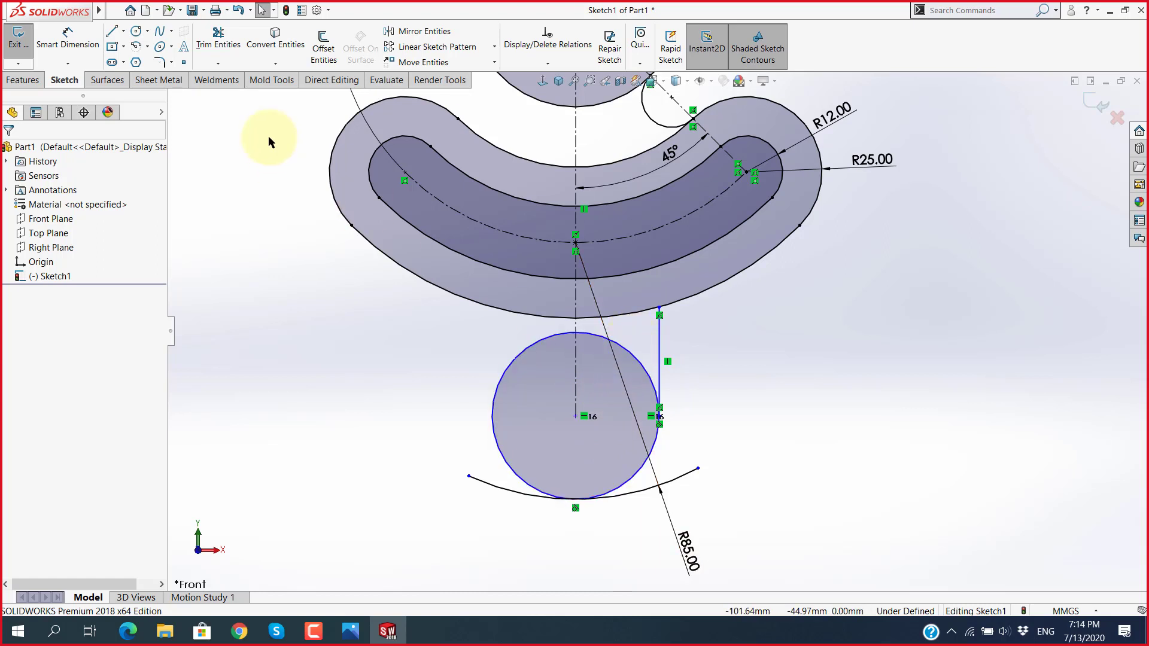
Step: Trim away the circle's upper-right portion and check the reference drawing
click(218, 39)
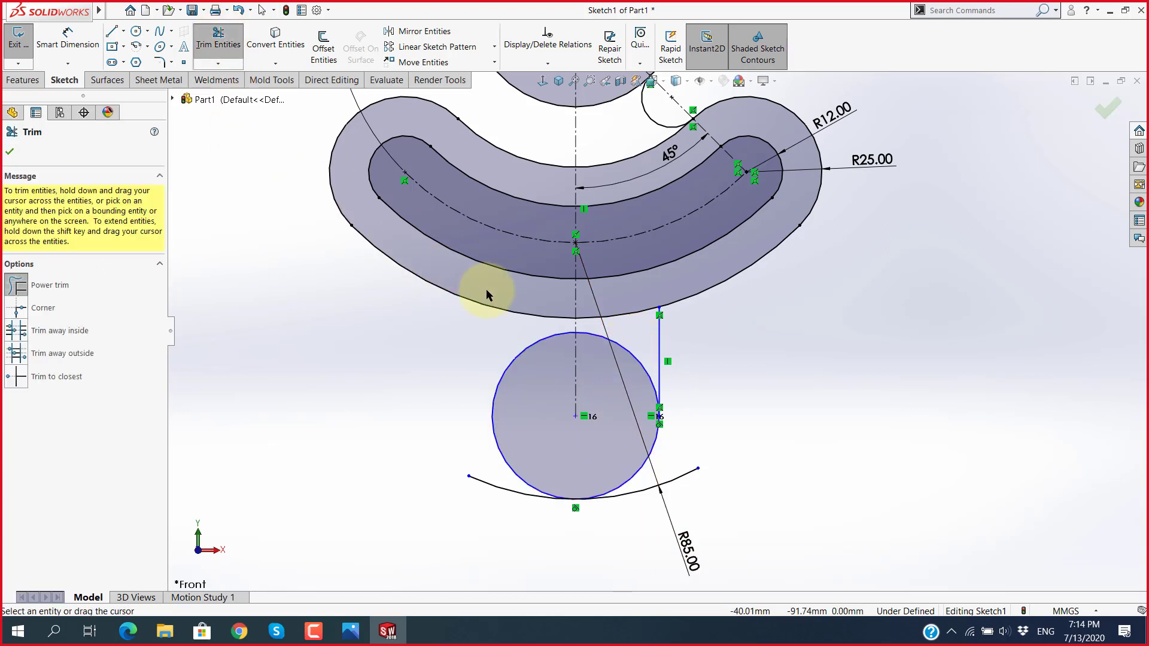
drag(632, 326, 630, 359)
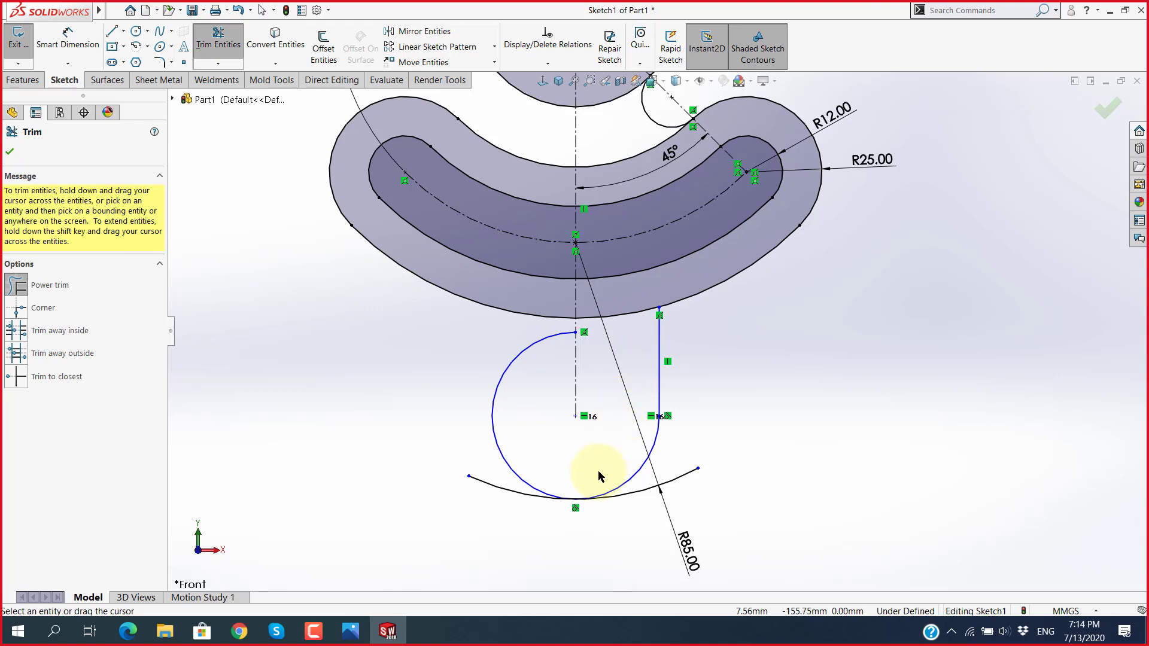
key(alt+Tab)
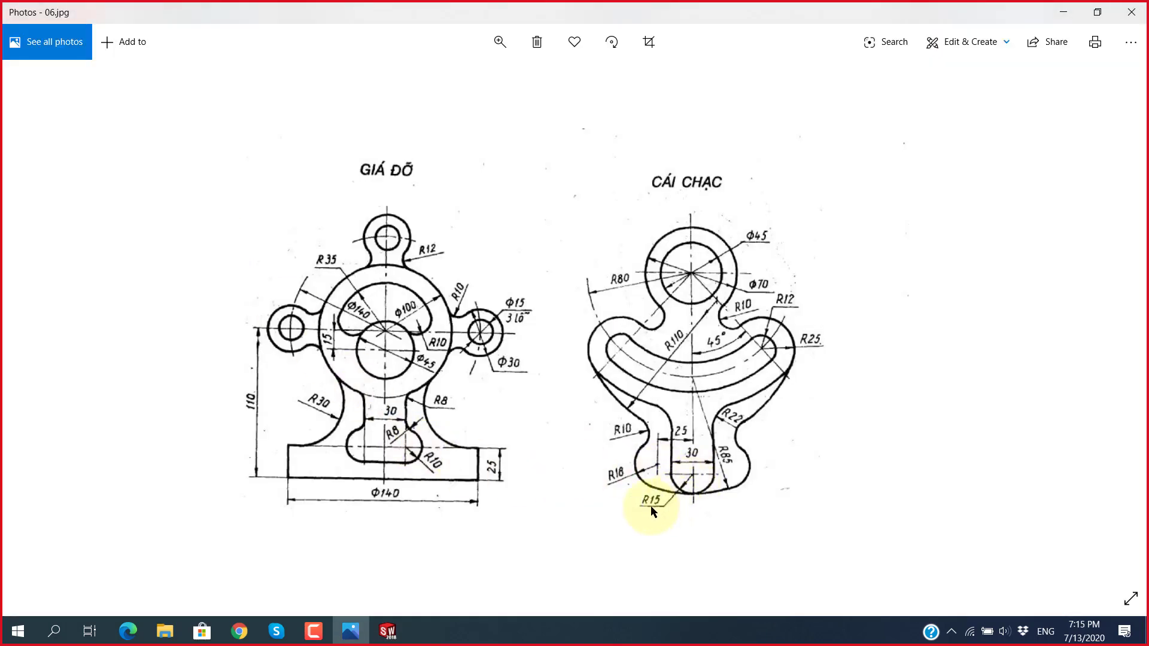
key(alt+Tab)
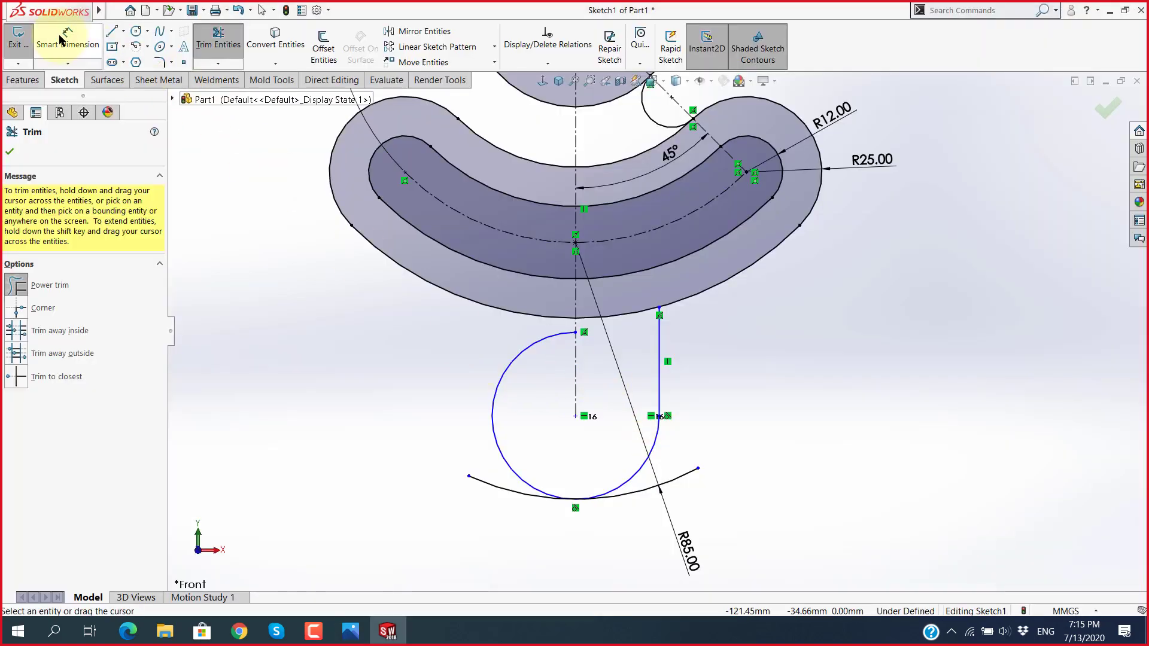
Step: Dimension the trimmed circle to a 15 mm radius, making it an R15 arc
click(67, 37)
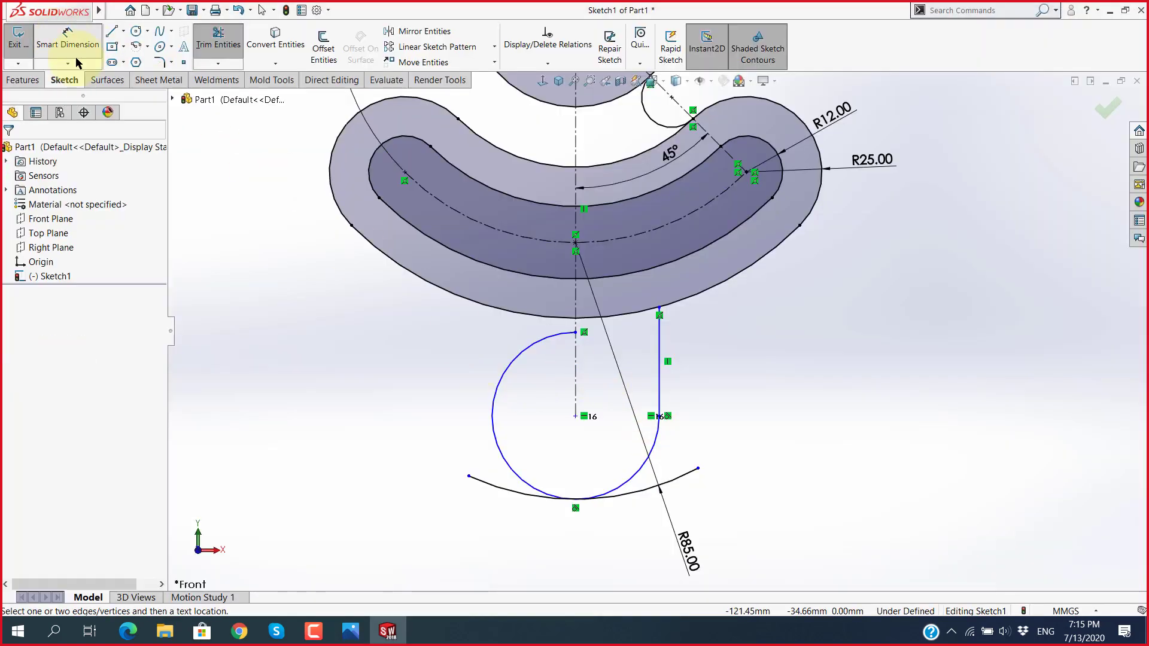
click(519, 486)
click(502, 547)
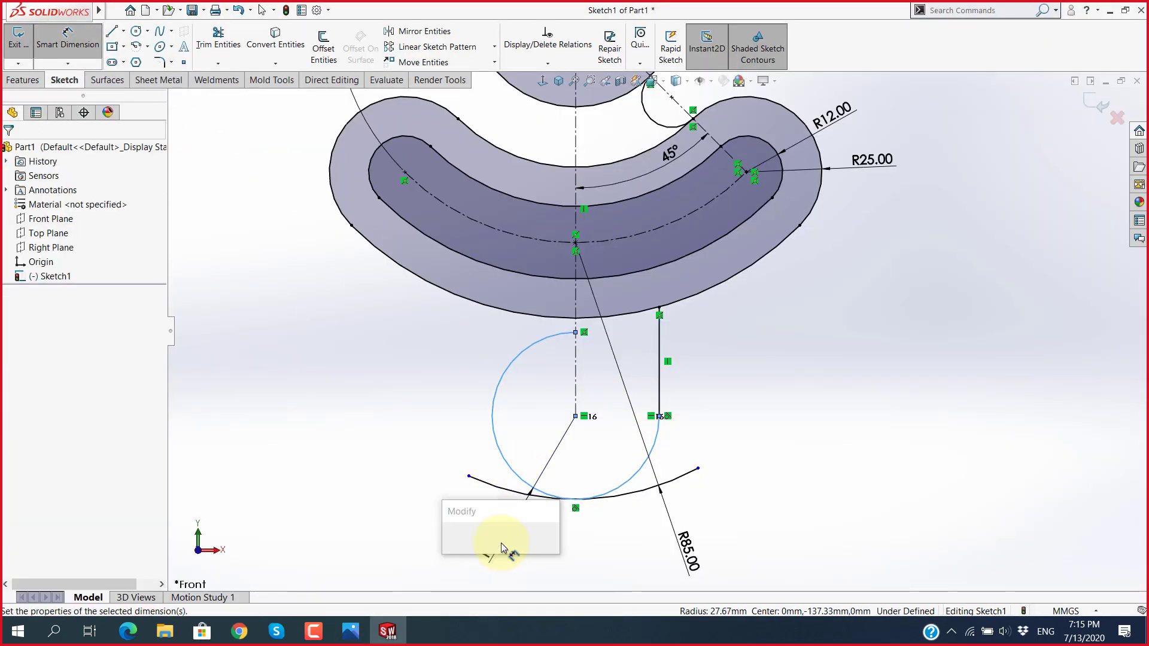
text(15)
key(Return)
click(425, 314)
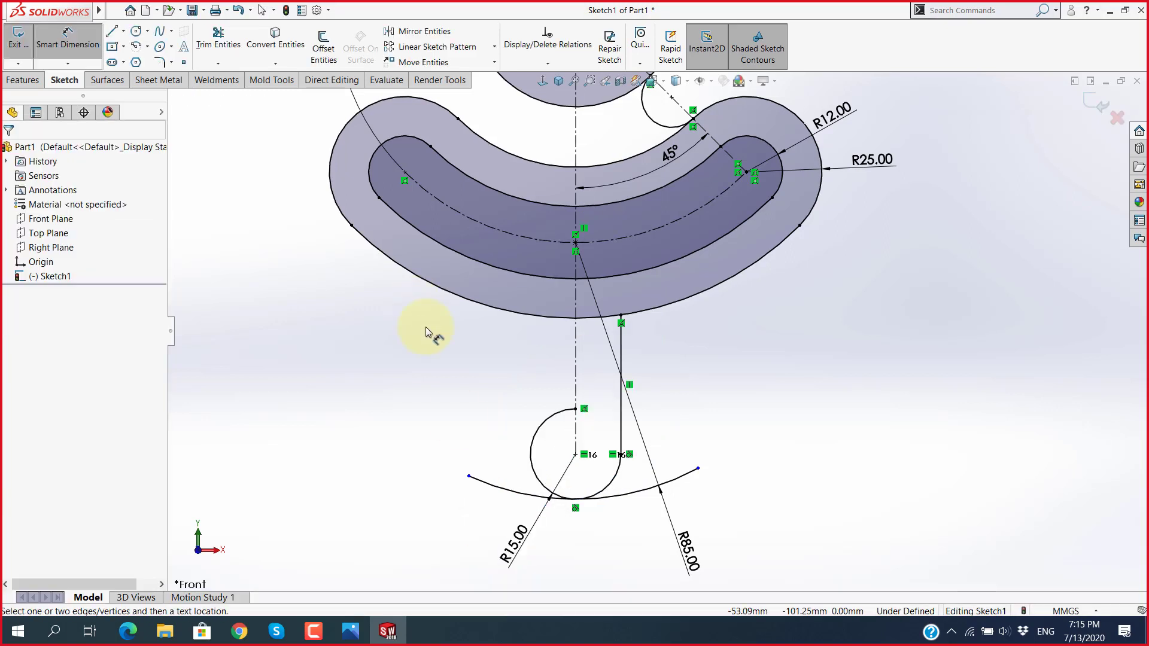
scroll(569, 456, down, 2)
scroll(567, 469, down, 2)
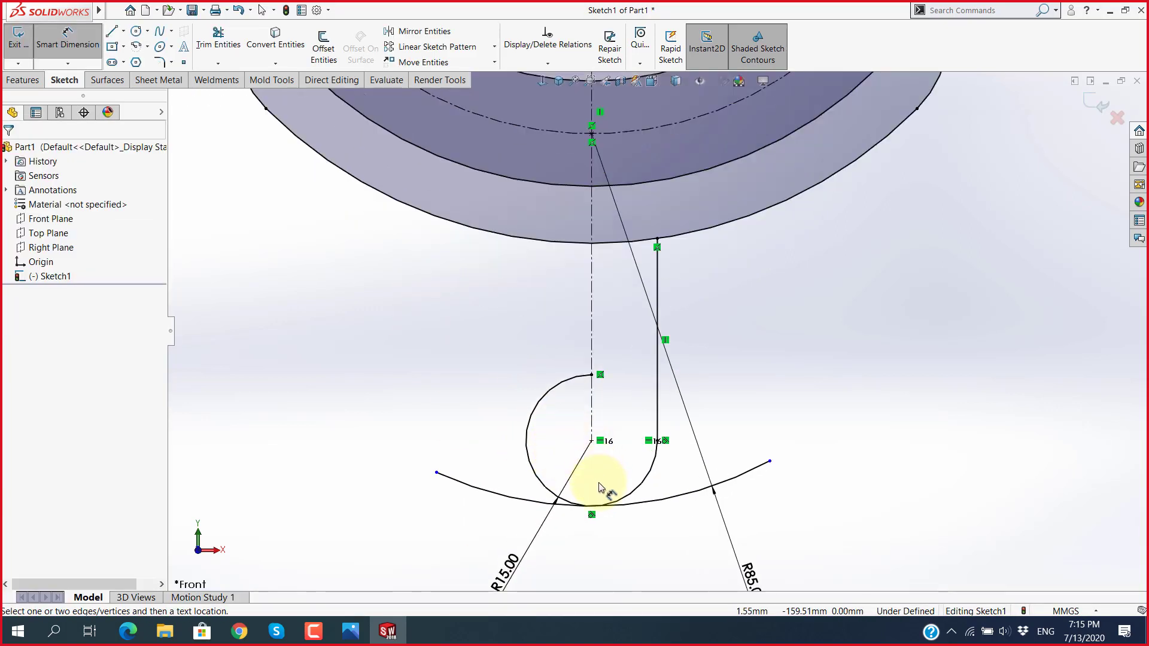
key(Escape)
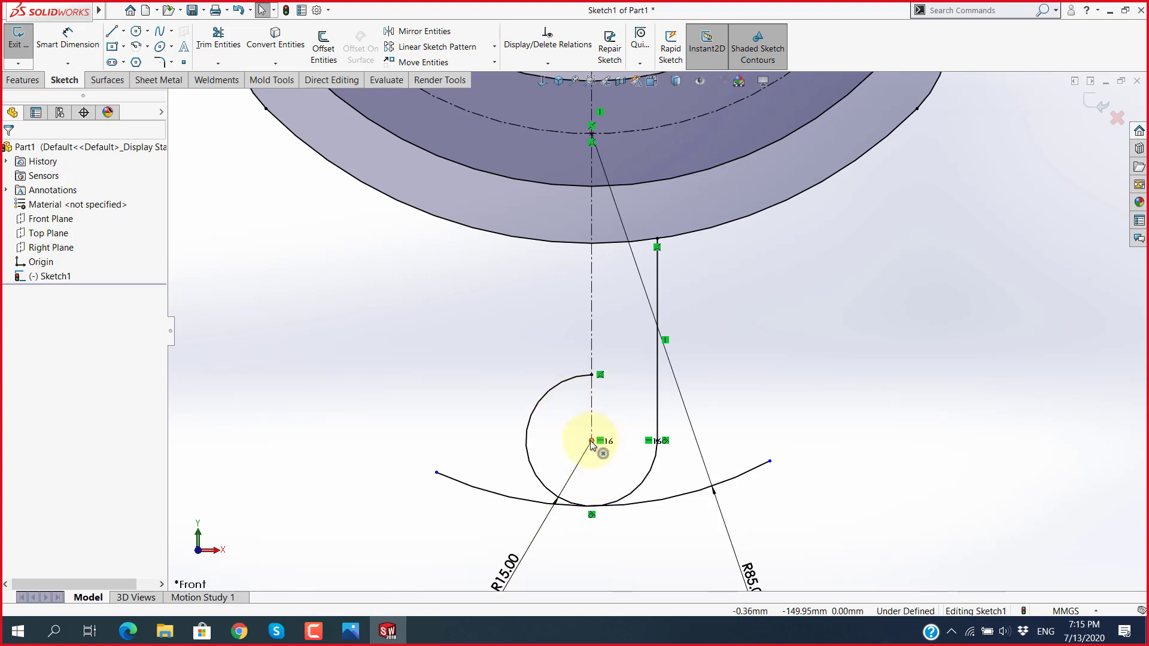
Step: Draw a vertical centerline from the R15 arc's centre down to the bottom arc
click(122, 30)
click(137, 62)
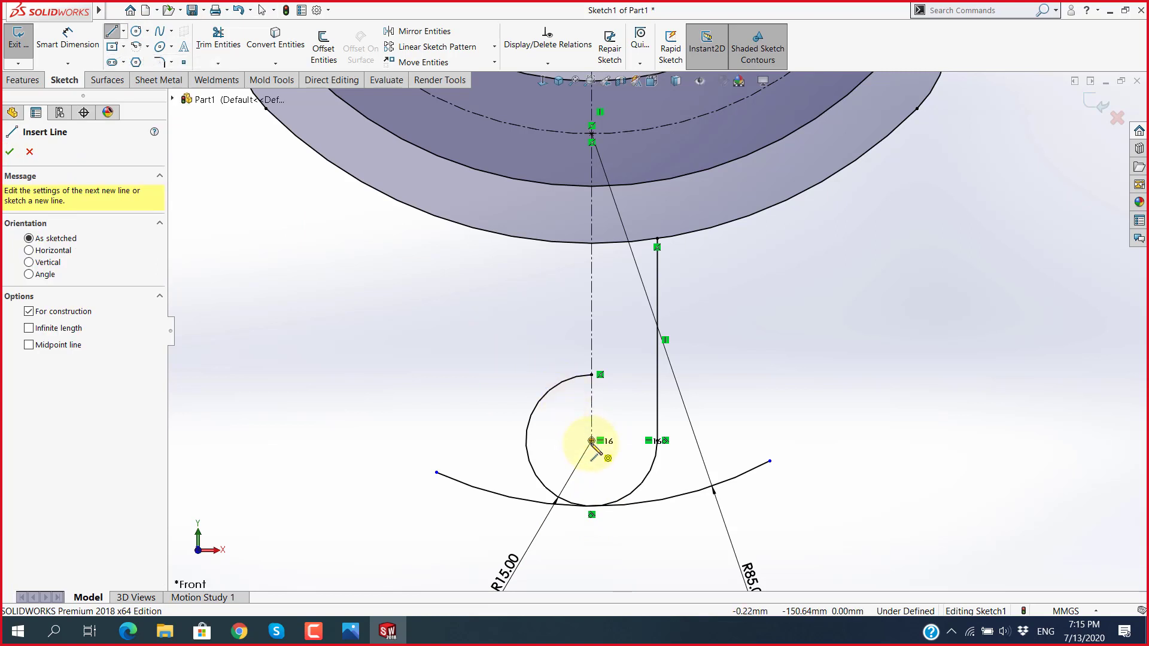
click(591, 441)
click(592, 505)
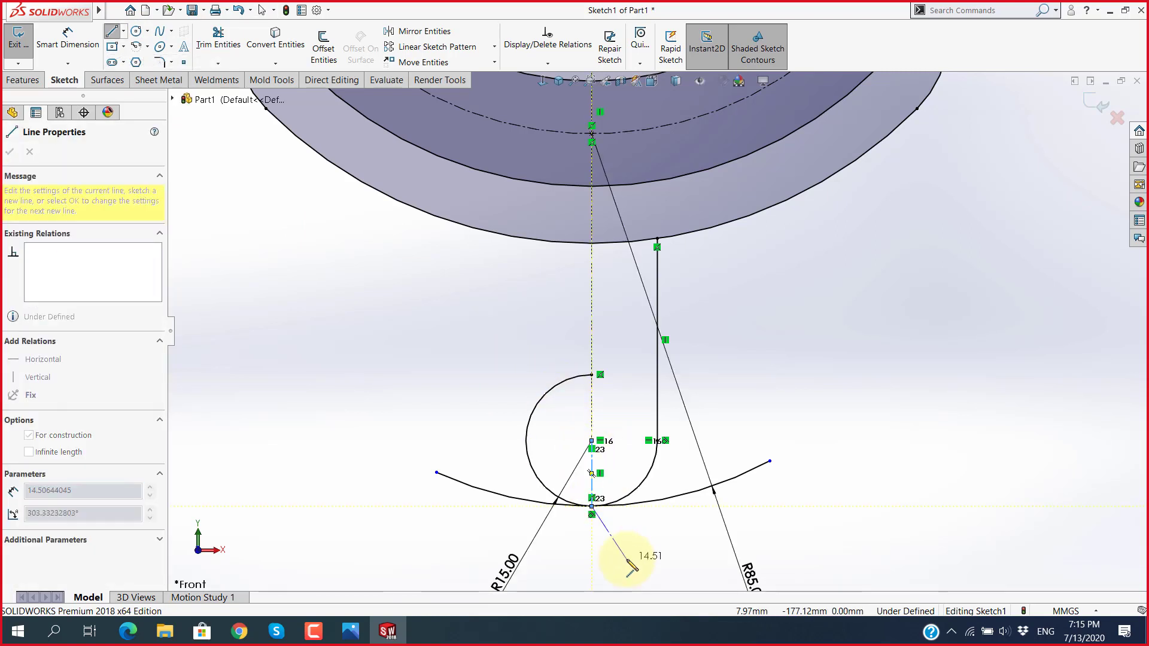
key(Escape)
scroll(658, 335, up, 1)
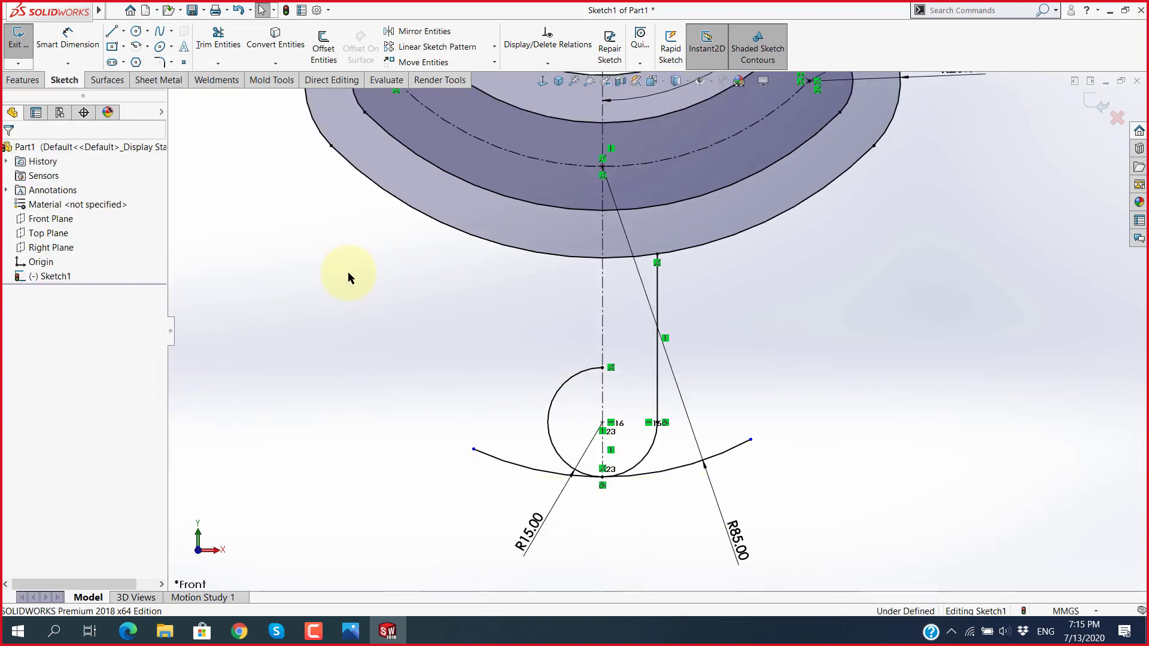
Step: Trim away the left portions of the R15 and R85 arcs
click(205, 48)
mouse_move(561, 401)
mouse_down()
mouse_move(475, 449)
mouse_move(504, 512)
mouse_up()
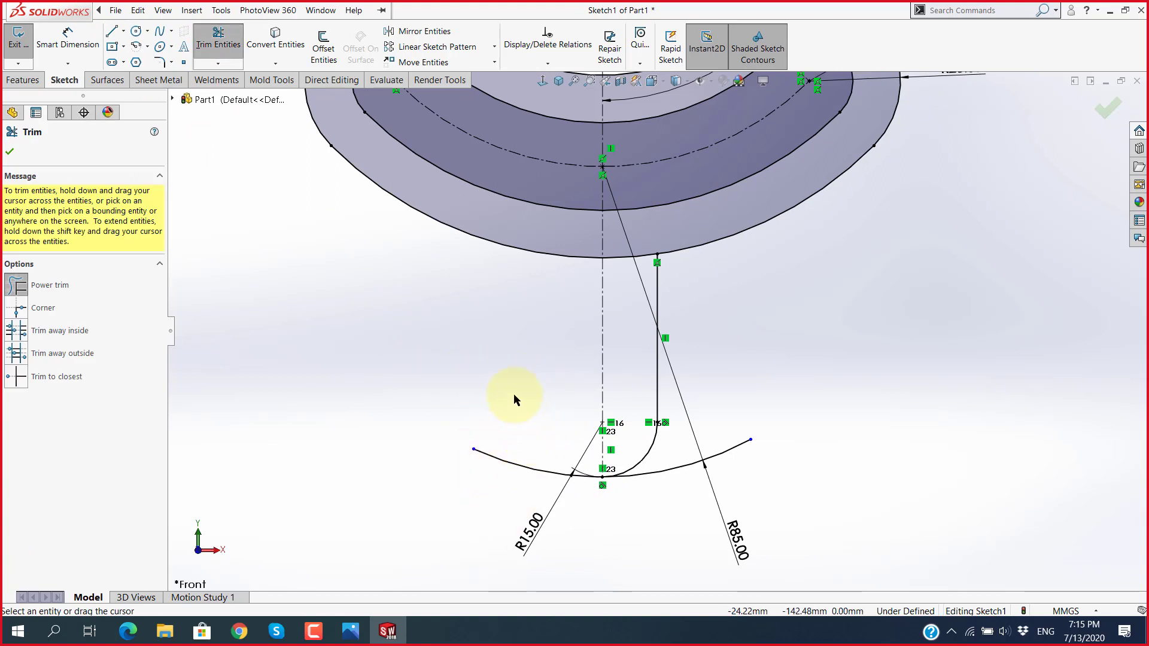
drag(514, 394, 526, 483)
key(Escape)
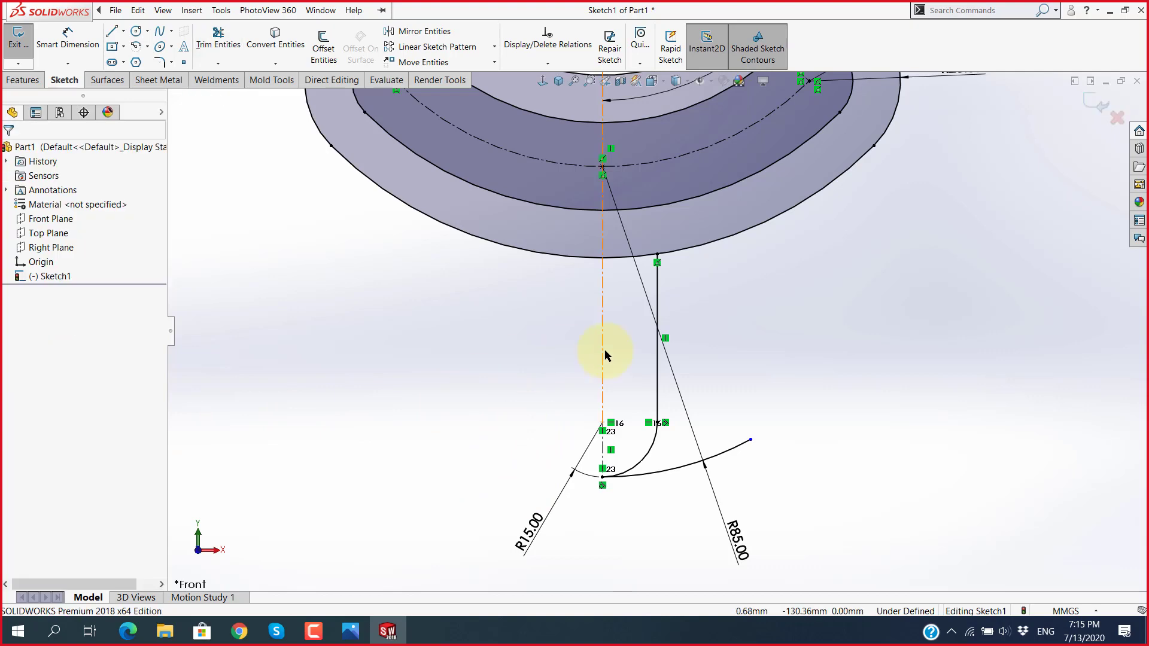
key(alt+Tab)
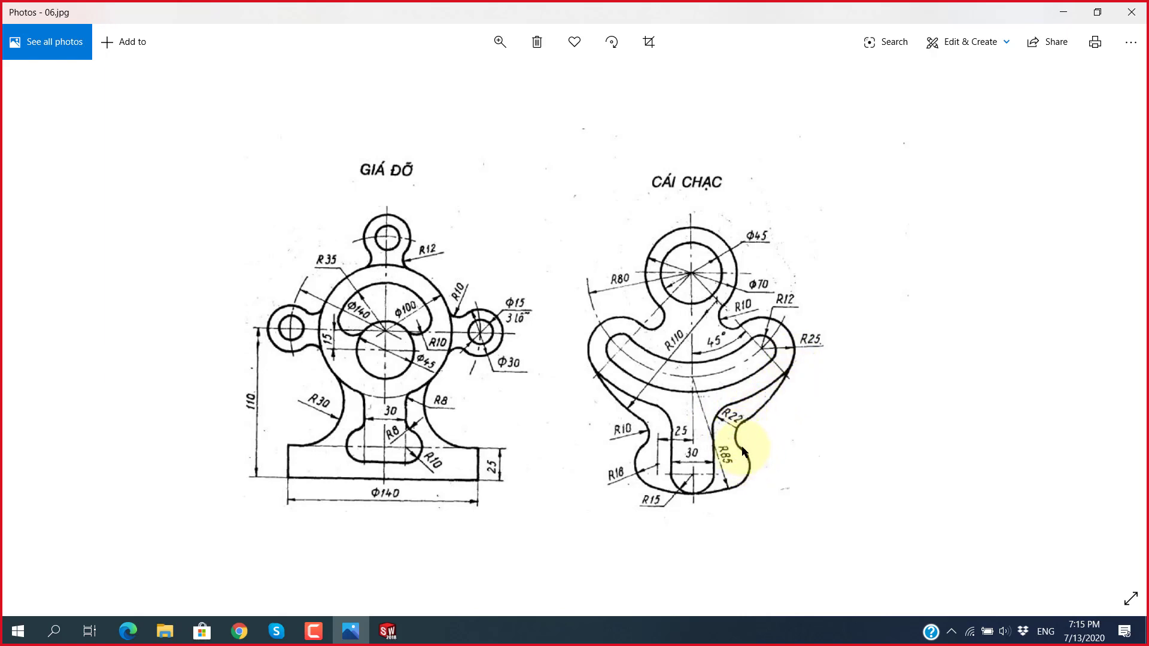
Step: Study the R22 and R85 features on the 06.jpg reference drawing
click(738, 490)
Step: Draw a small circle right of the vertical line, near the R85 arc's end
key(alt+Tab)
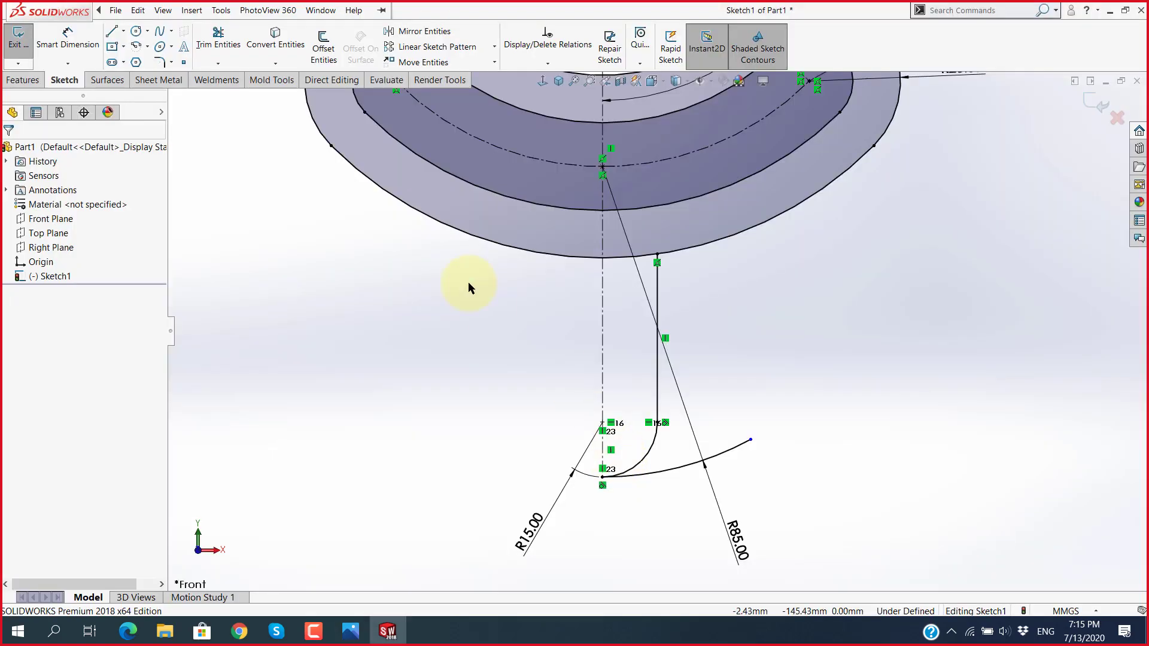
click(191, 11)
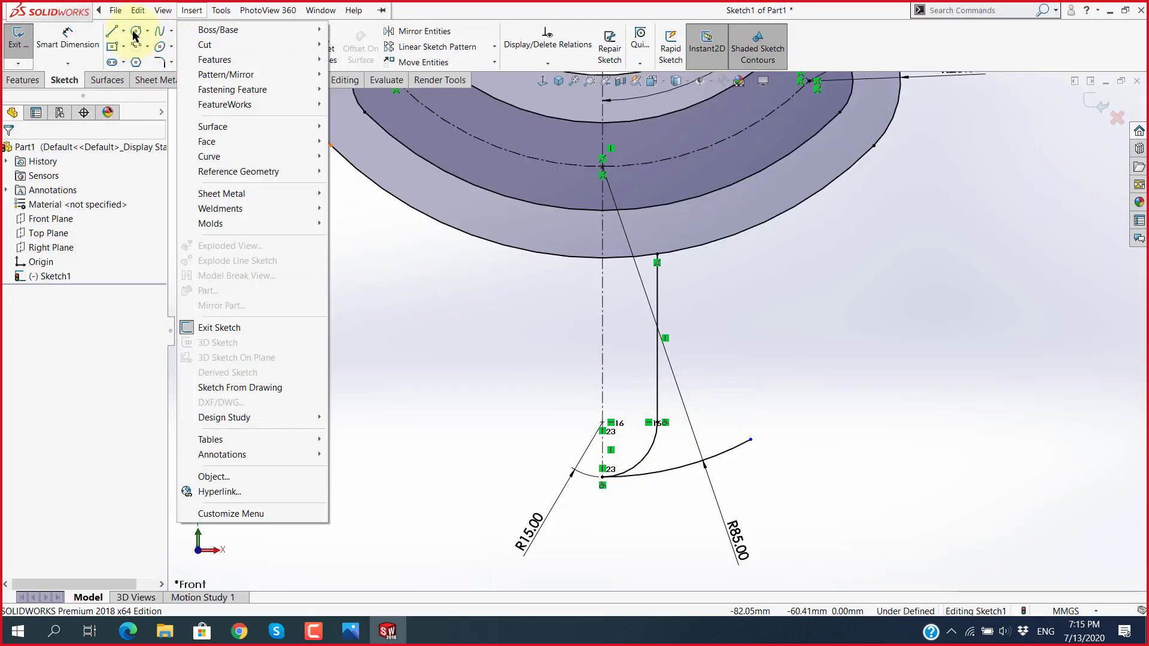
click(137, 31)
click(729, 392)
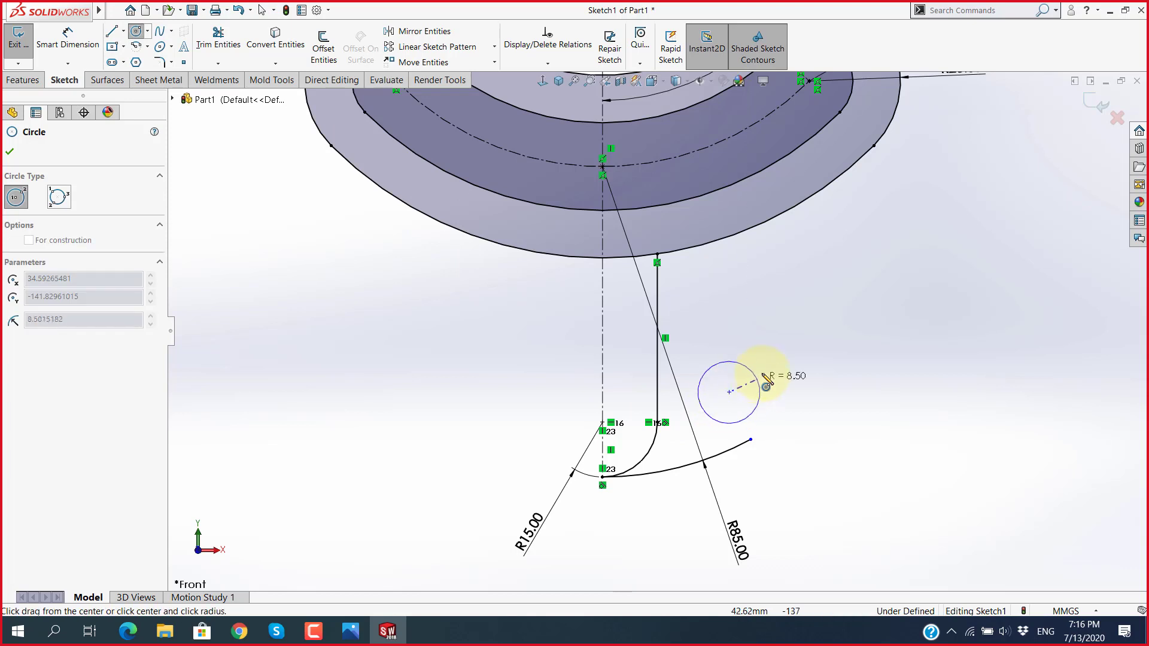
click(763, 368)
key(Escape)
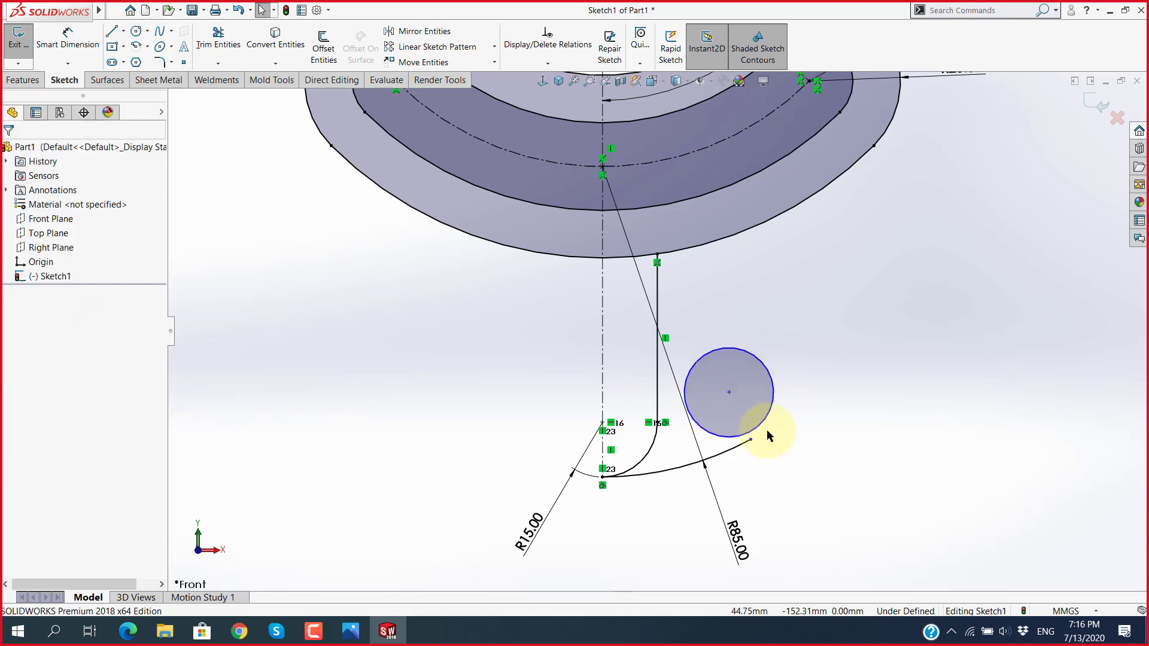
Step: Add a Tangent relation between the R85 arc and the small circle
click(764, 426)
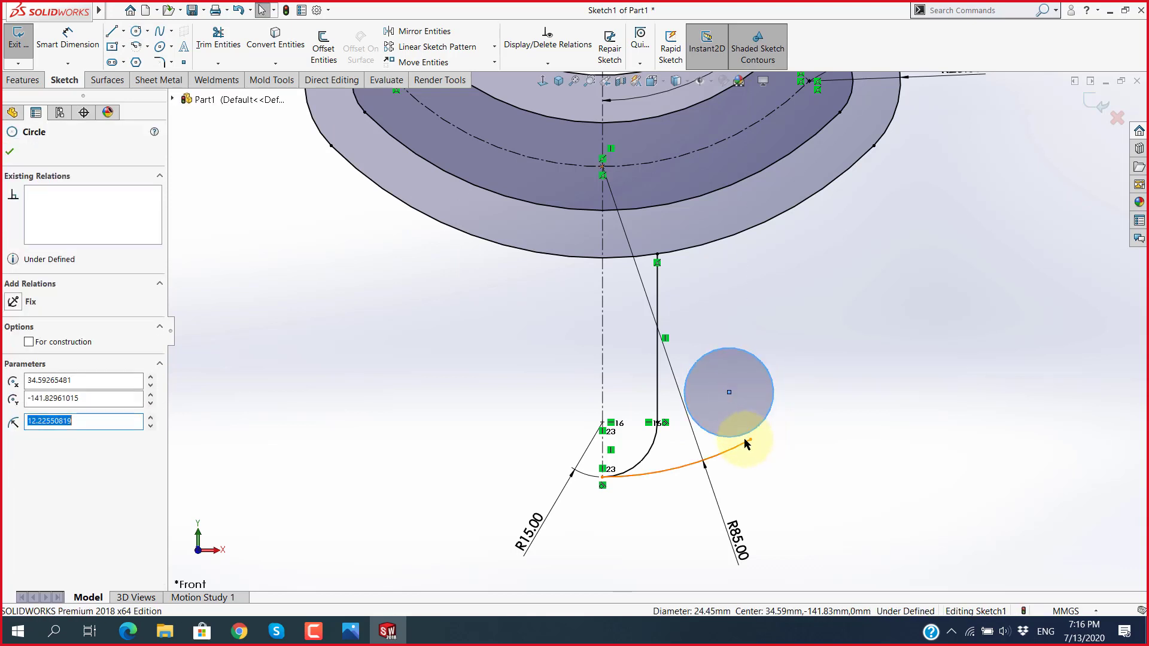
ctrl+click(752, 444)
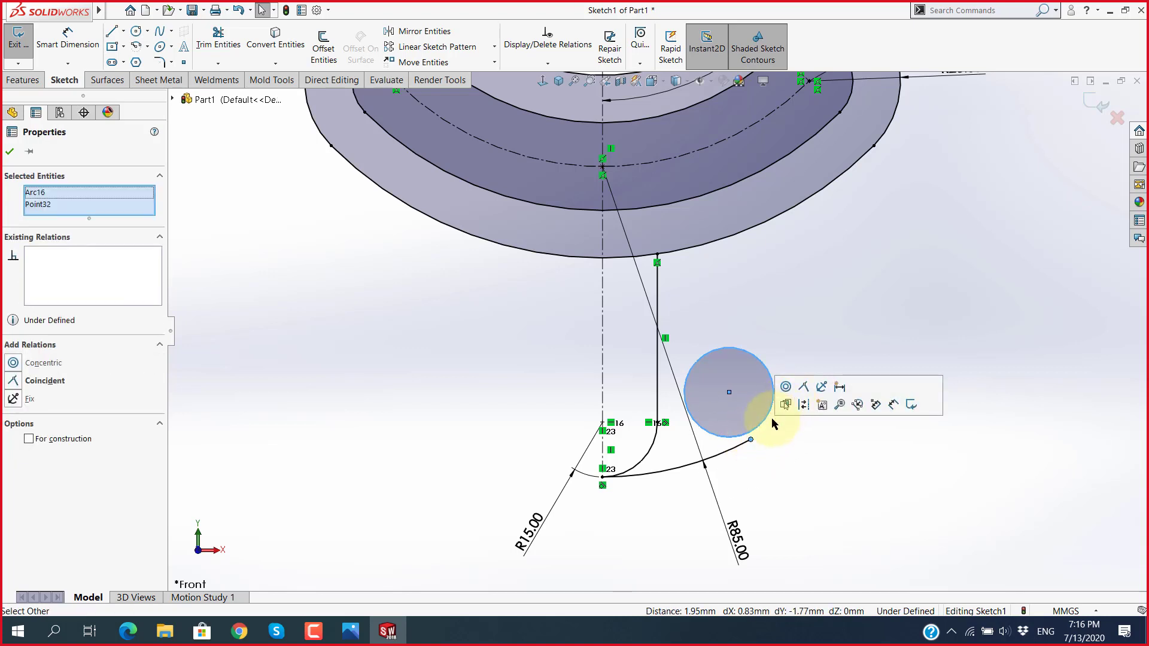
click(742, 448)
key(Escape)
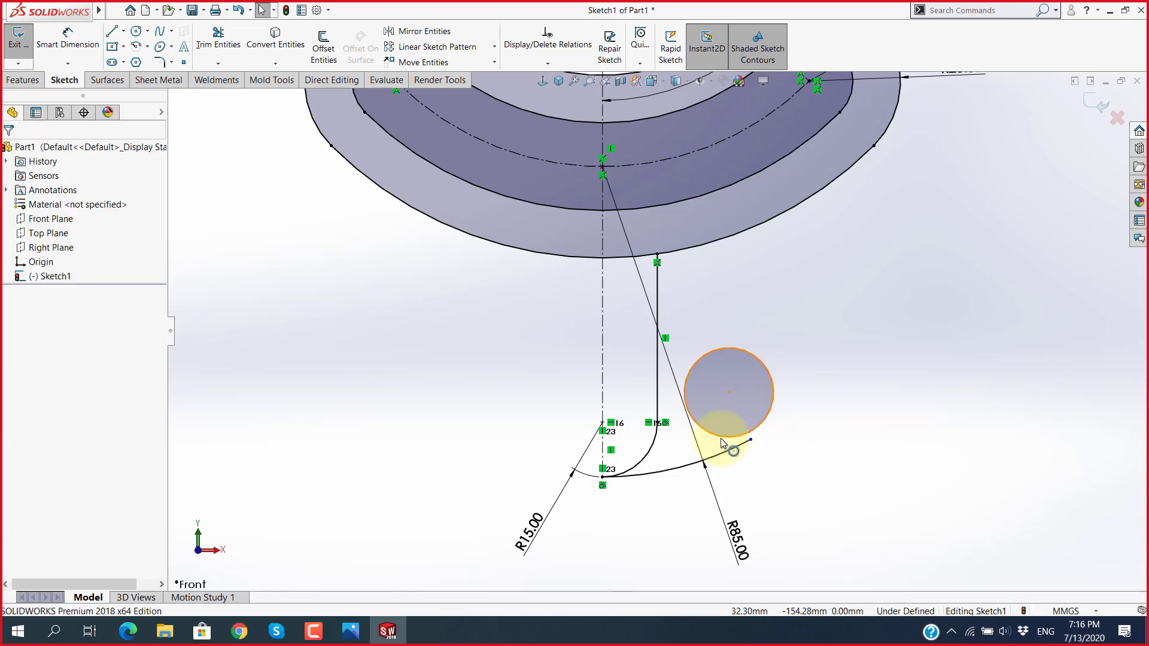
click(738, 446)
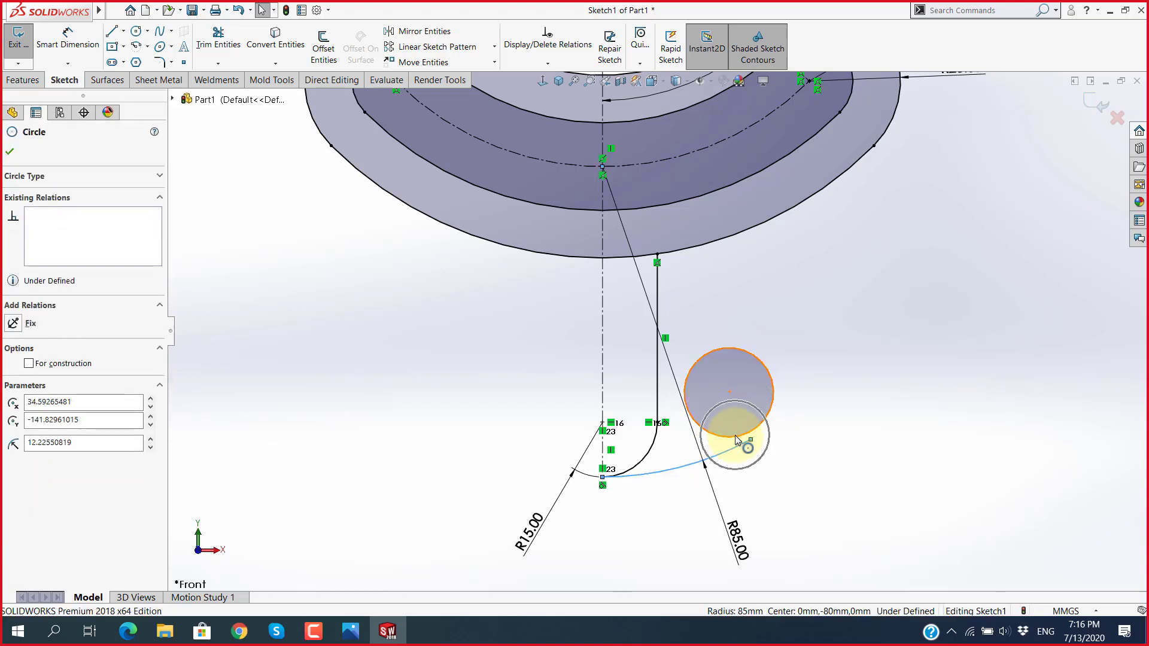
ctrl+click(744, 442)
click(789, 382)
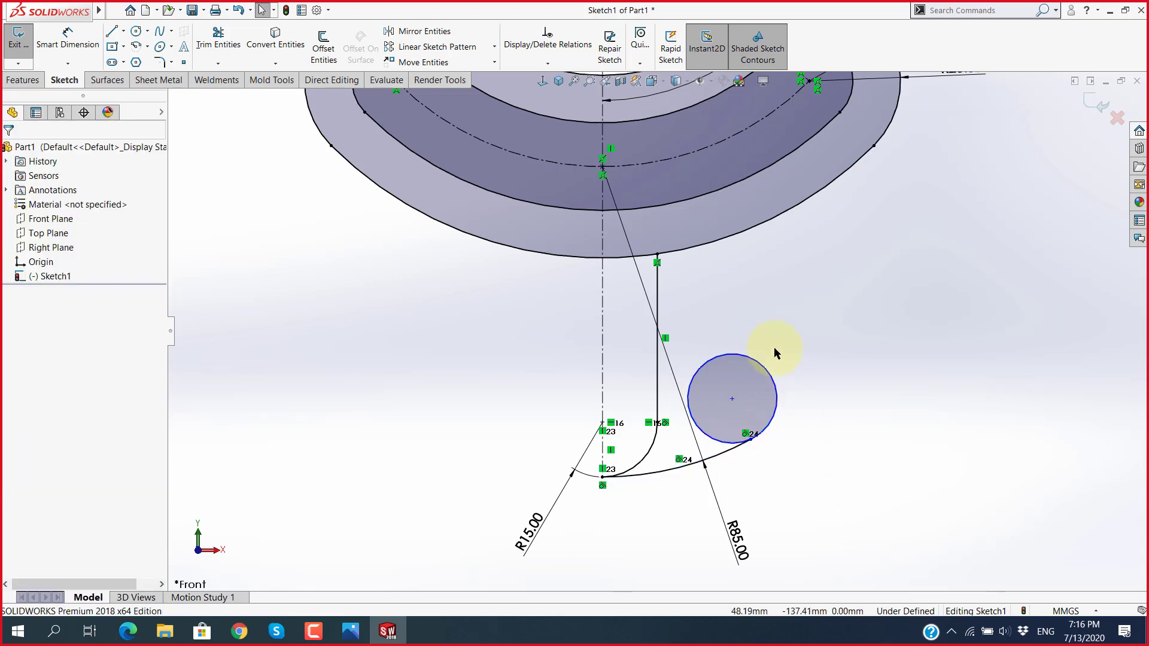
Step: Drag the R85 arc's endpoint onto the small circle's edge
scroll(766, 383, down, 2)
scroll(736, 453, down, 2)
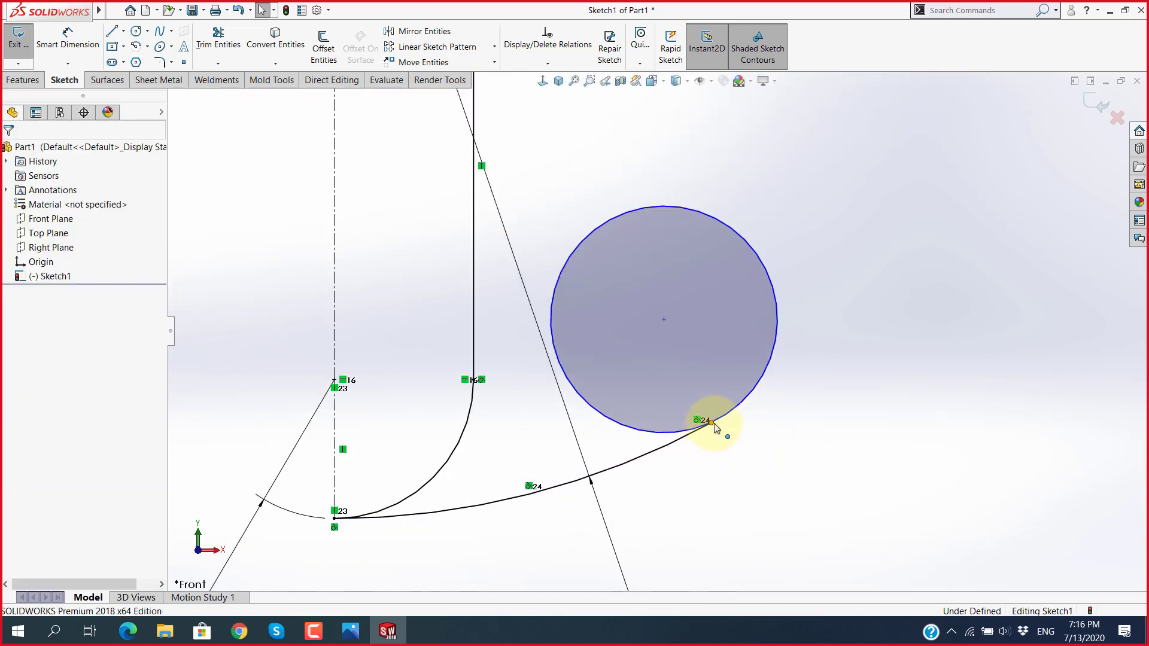
drag(710, 428, 736, 424)
key(Escape)
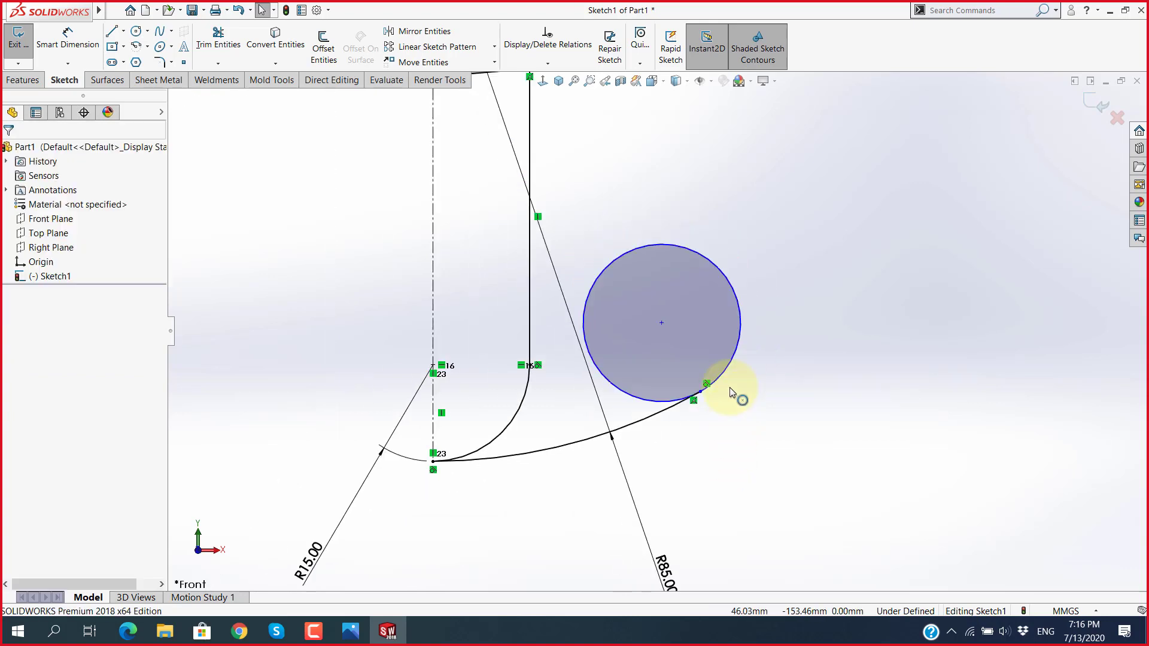
scroll(697, 202, up, 2)
scroll(699, 247, up, 2)
key(alt+Tab)
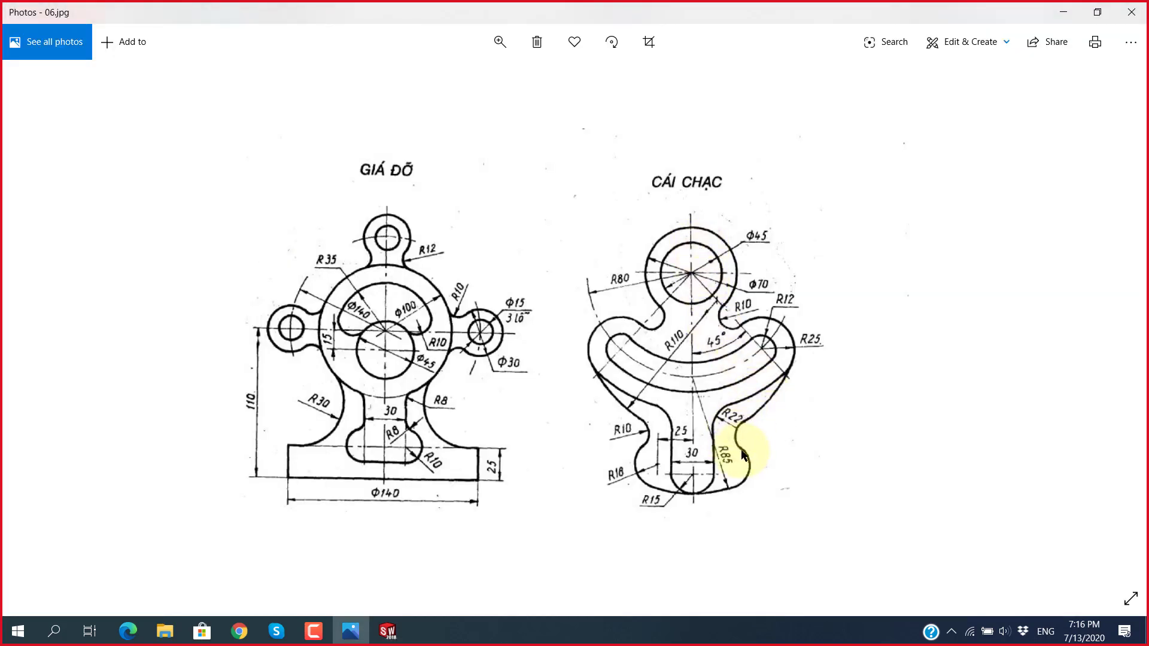
Step: Leave the 06.jpg reference drawing and bring the SOLIDWORKS sketch back to the front
key(alt+Tab)
key(alt+Tab)
key(alt+Tab)
Step: Dimension the small circle's centre 25 mm from the vertical centreline
click(84, 53)
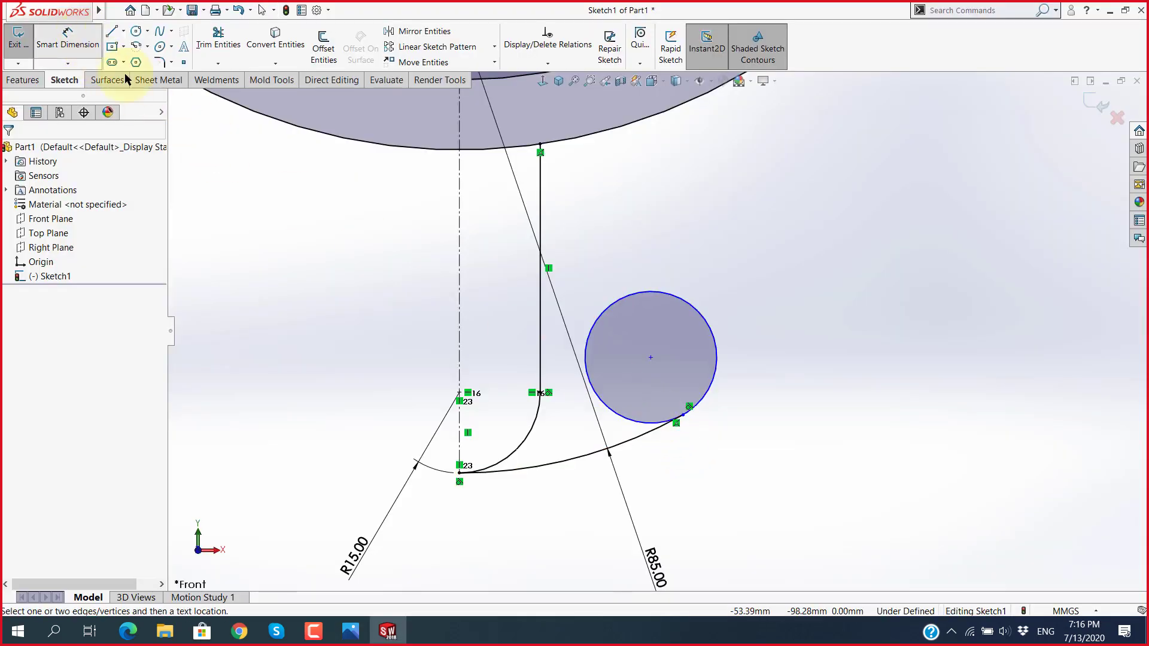
key(alt+Tab)
key(alt+Tab)
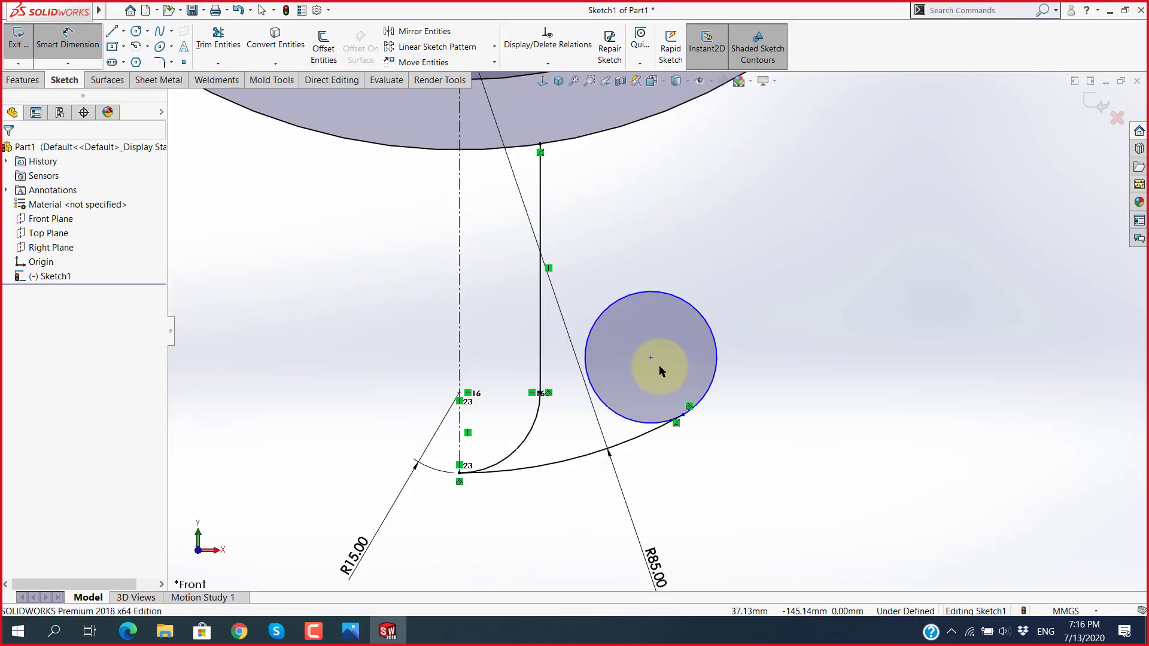
click(652, 359)
click(460, 354)
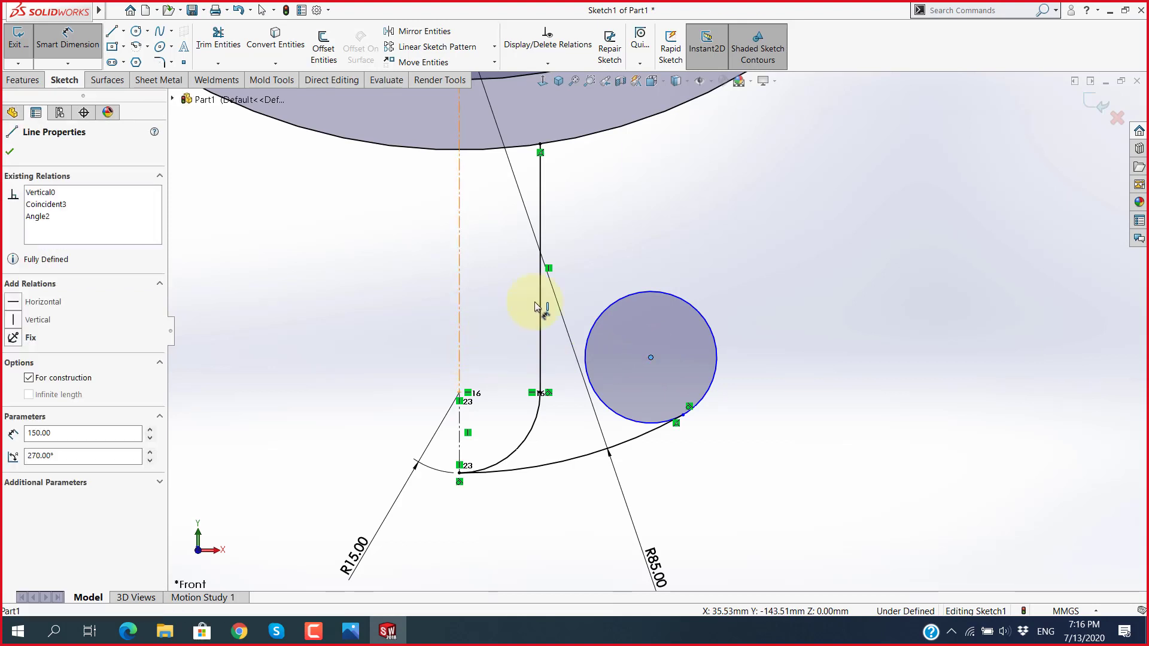
click(579, 257)
text(25)
key(Return)
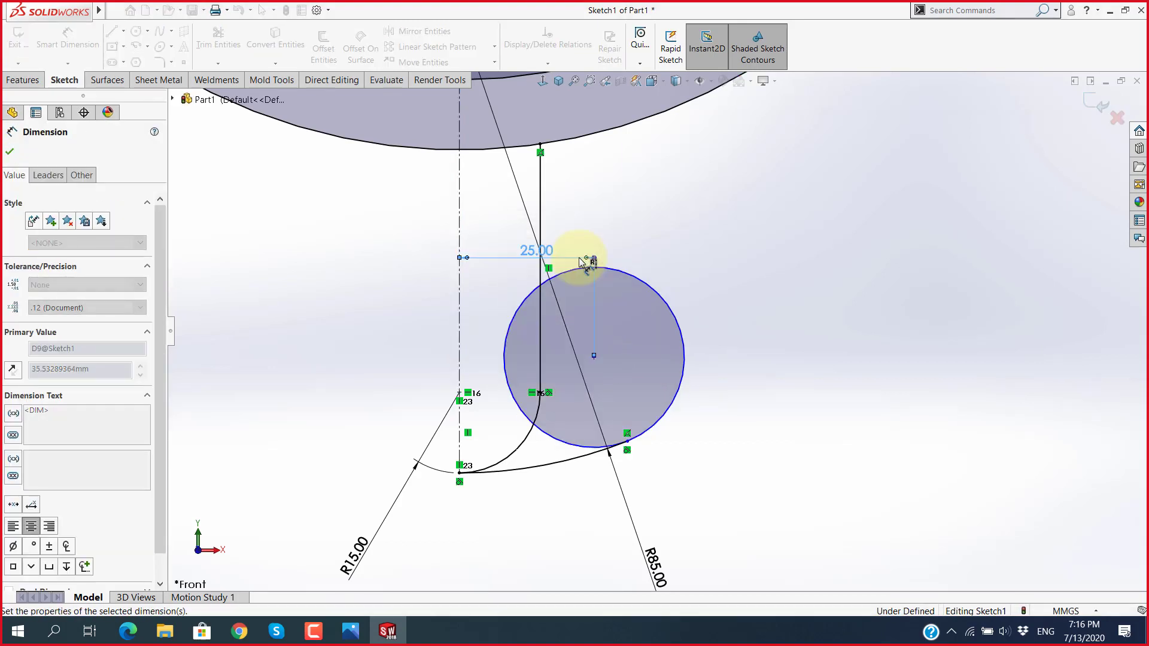
click(744, 274)
scroll(707, 358, up, 2)
scroll(662, 299, down, 1)
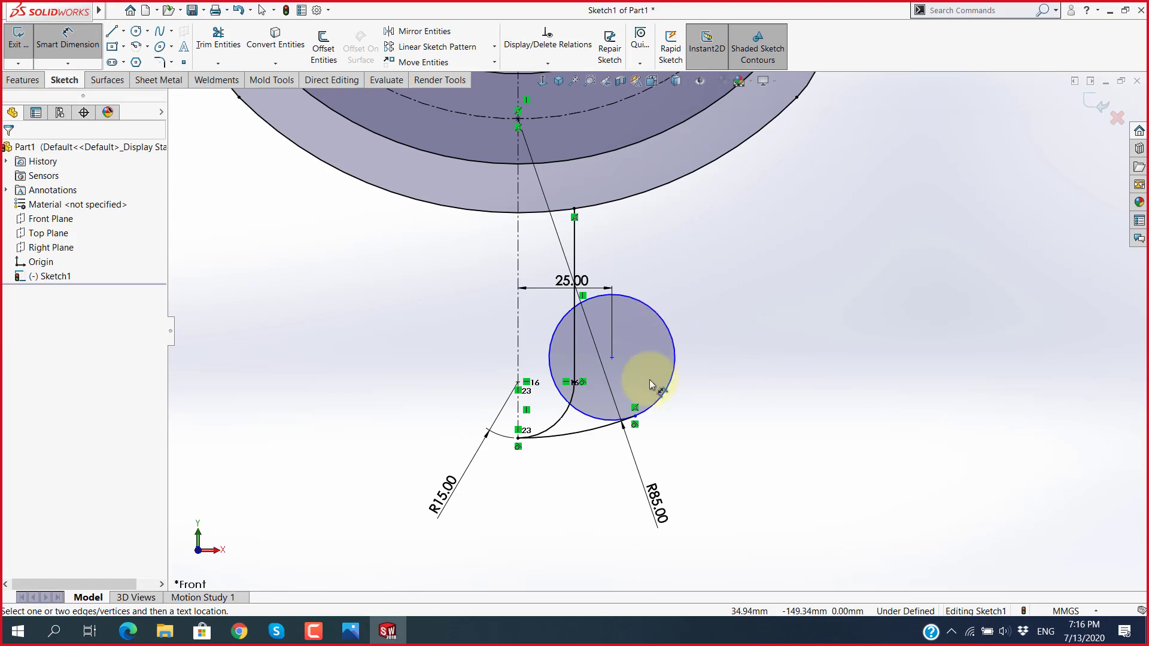
scroll(650, 383, down, 1)
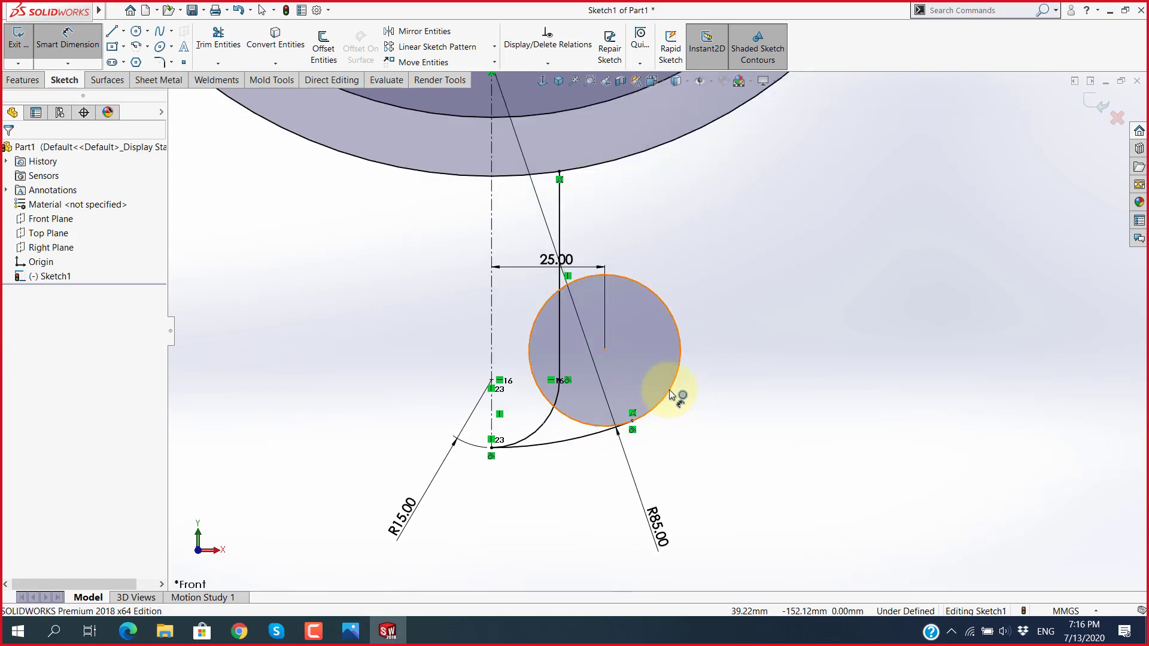
Step: Give the small circle a 36 mm diameter
click(671, 394)
click(739, 463)
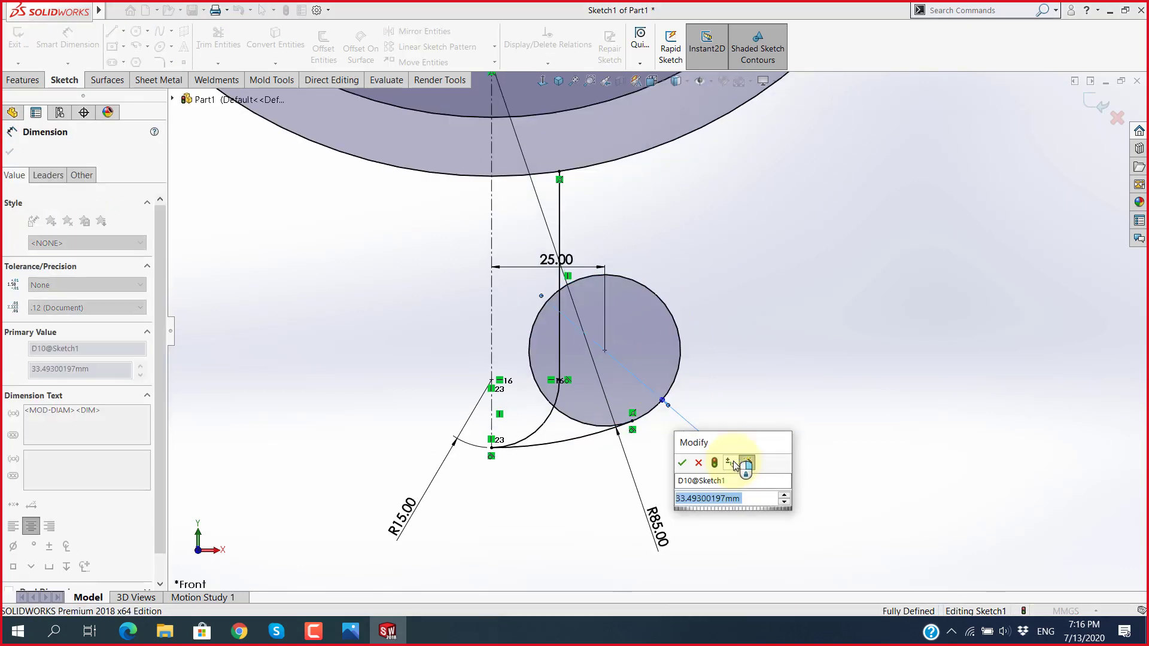
text(18*2)
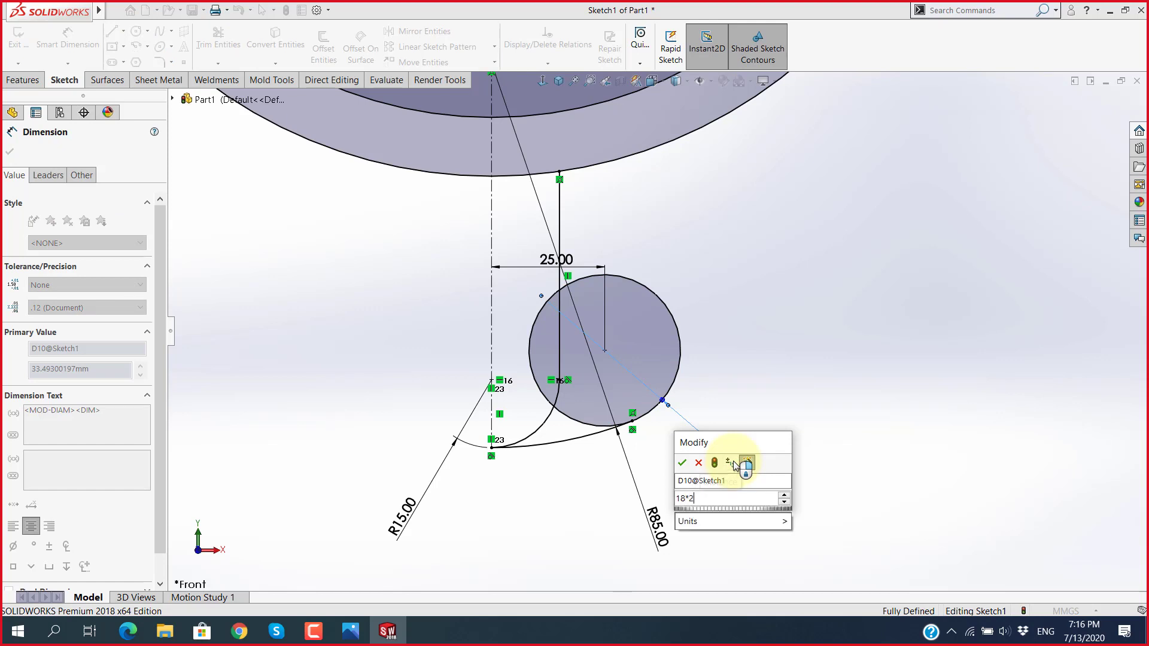
key(Return)
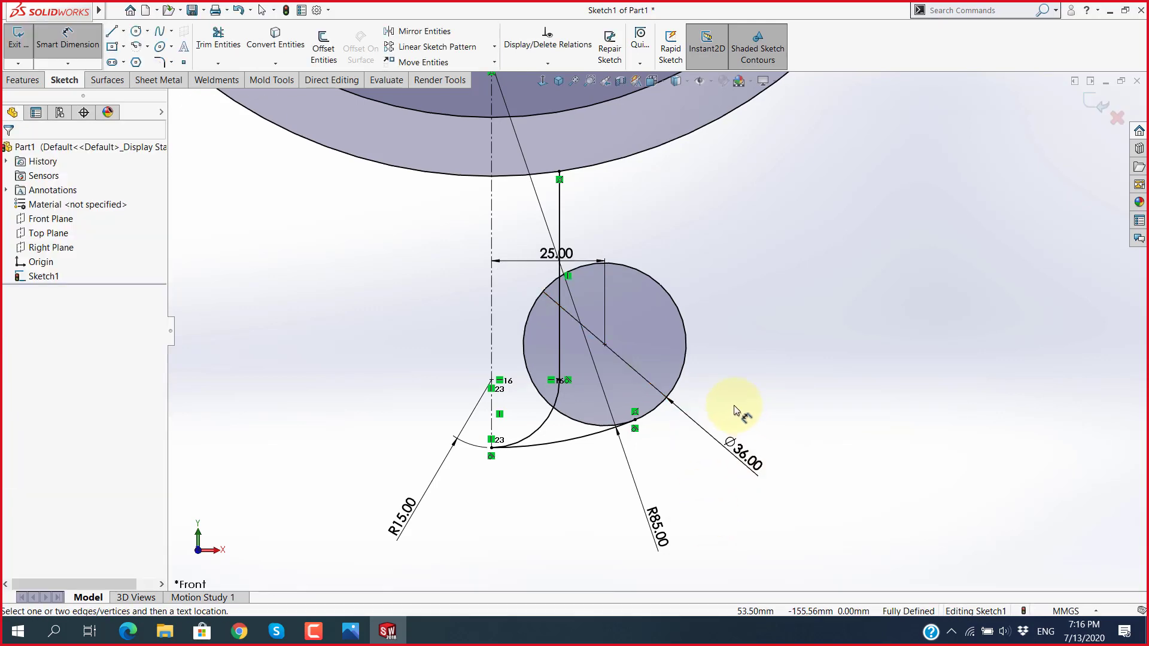
scroll(742, 394, up, 2)
scroll(742, 376, up, 2)
scroll(686, 240, down, 2)
key(alt+Tab)
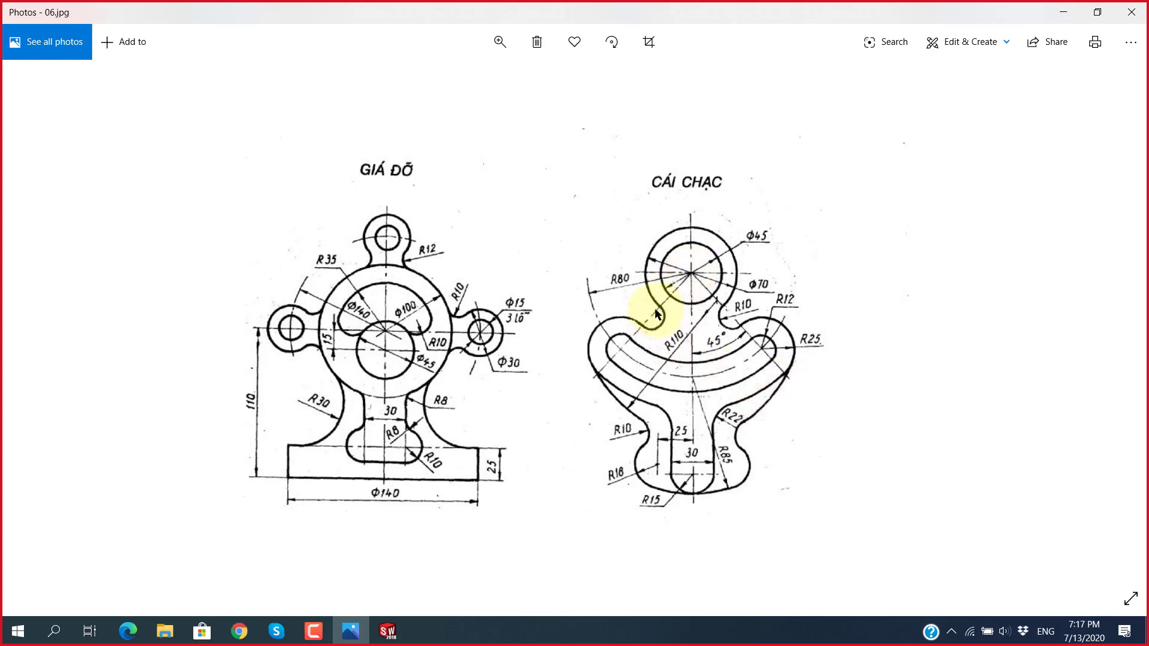
Step: Switch from the fork reference drawing back to the SOLIDWORKS sketch
key(alt+Tab)
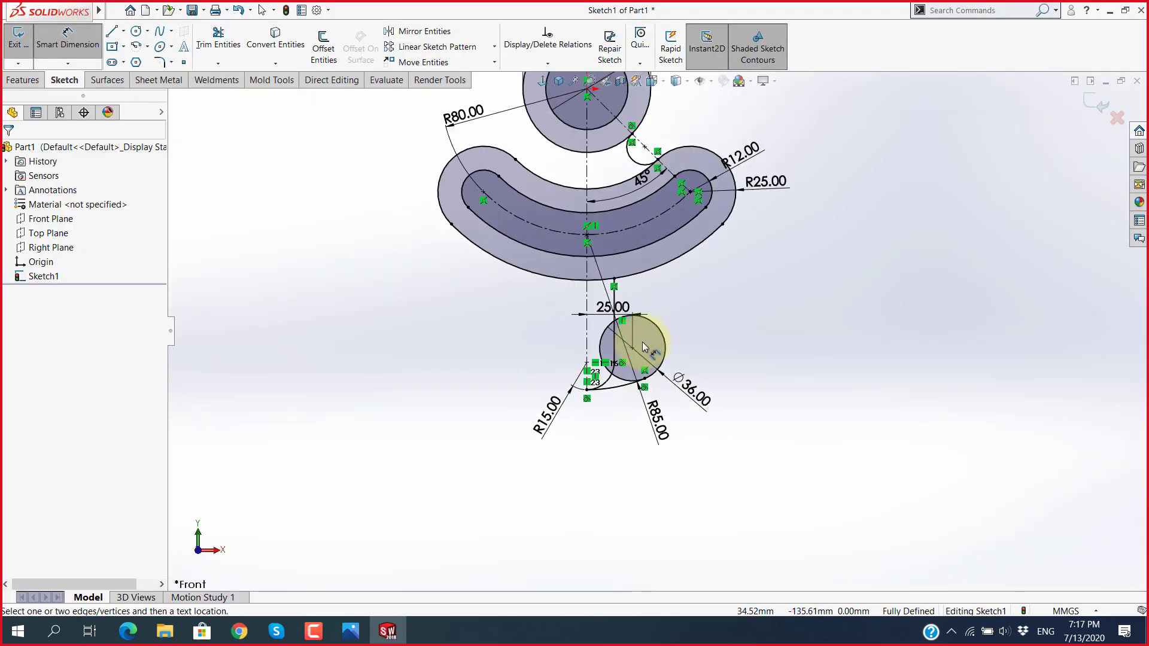
Step: Draw a centerline from the hub centre to the slot's left-end centre, then fit the view
scroll(593, 179, down, 3)
click(124, 31)
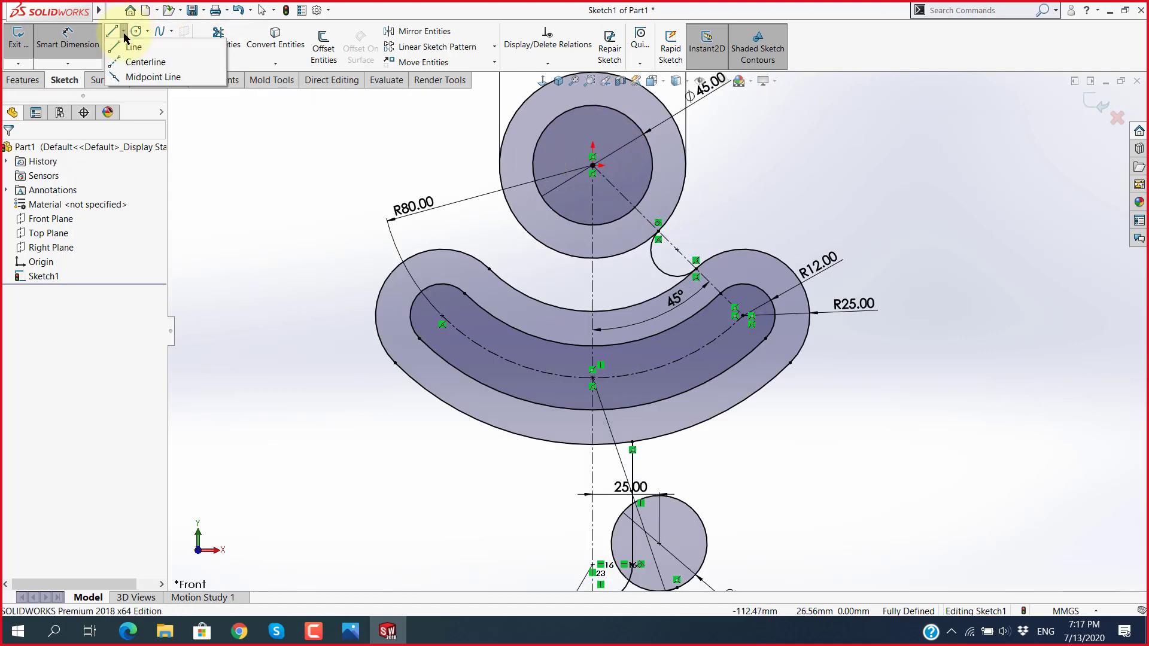
click(144, 62)
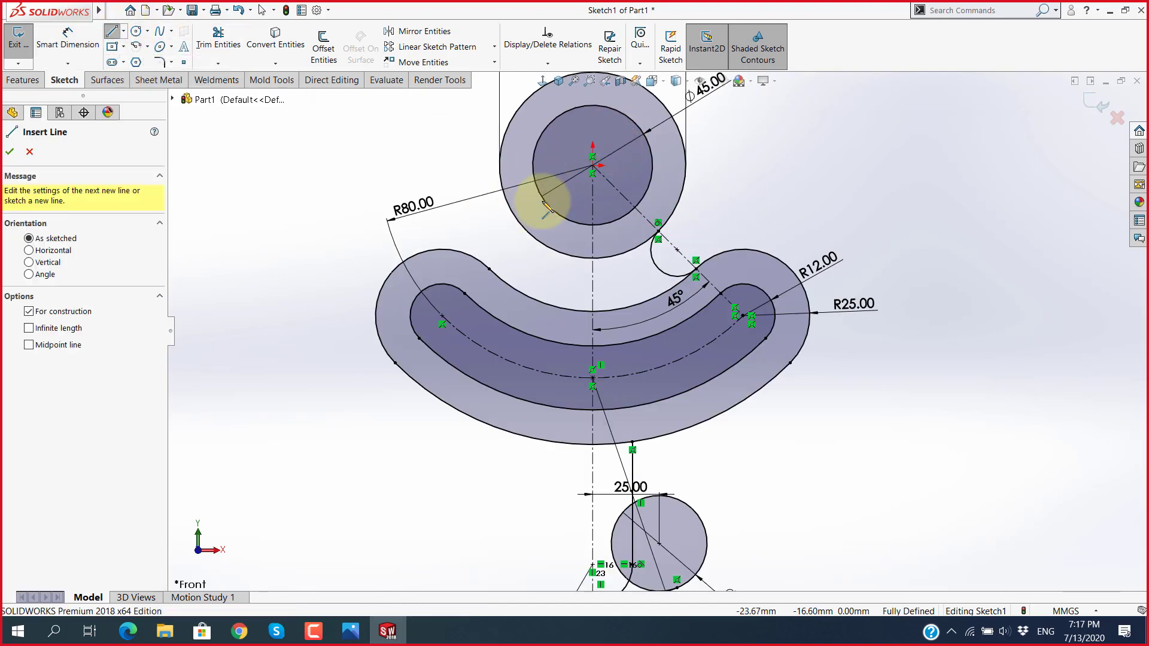
click(593, 166)
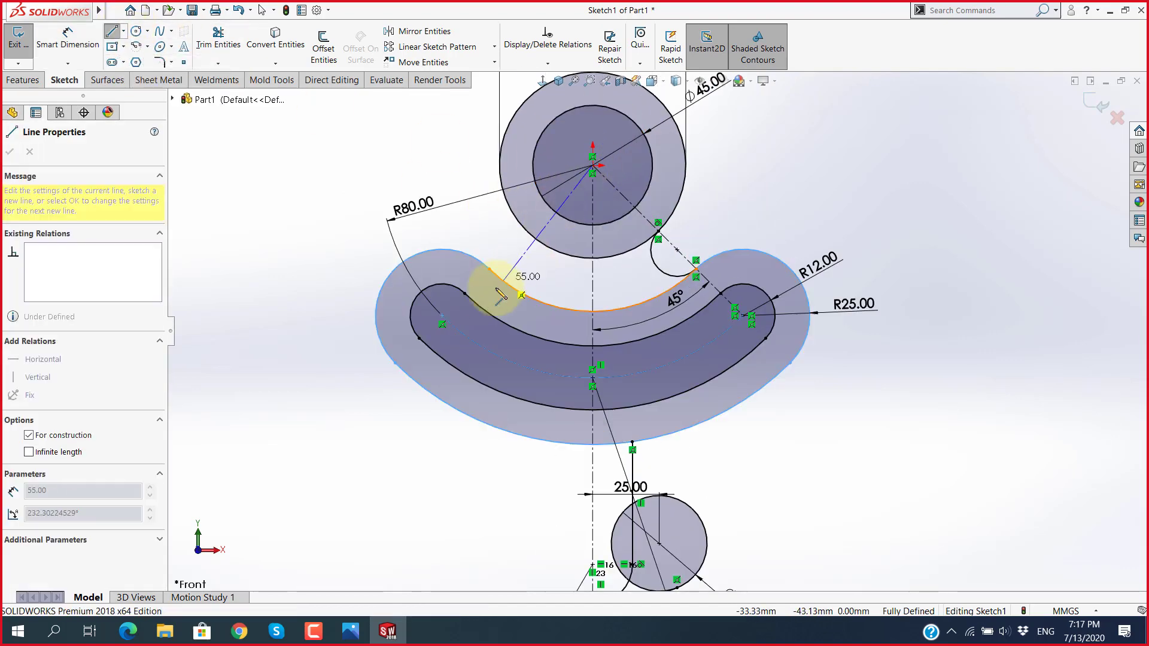
click(443, 318)
key(Escape)
key(f)
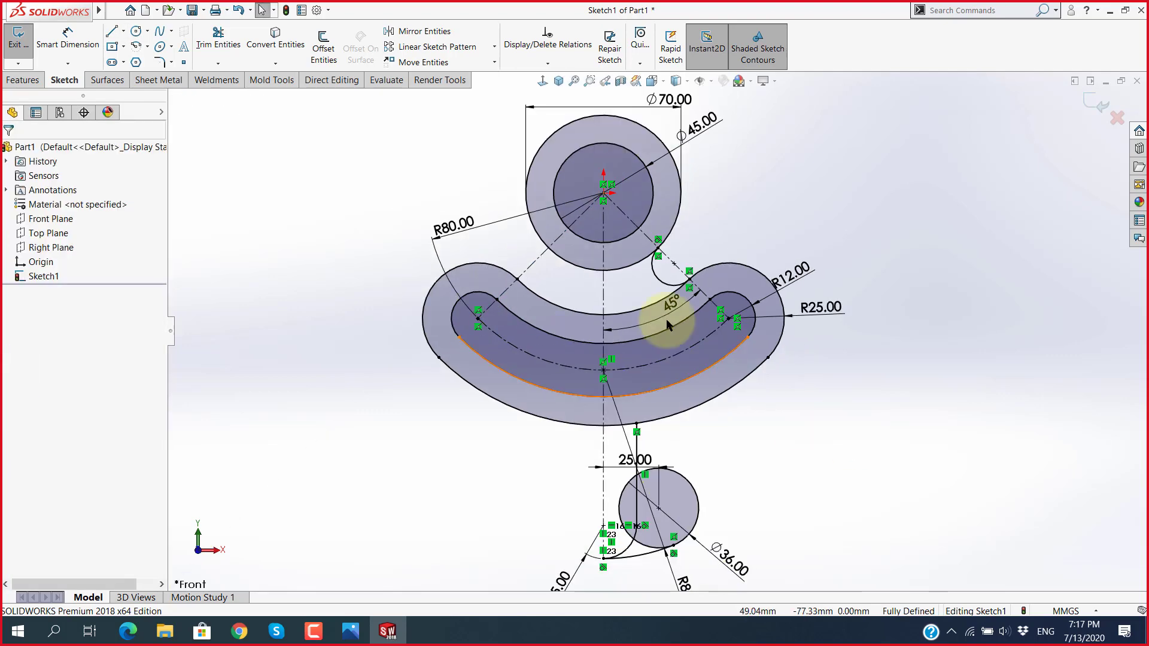
Step: Compare the sketch against the 06.jpg reference drawing
key(alt+Tab)
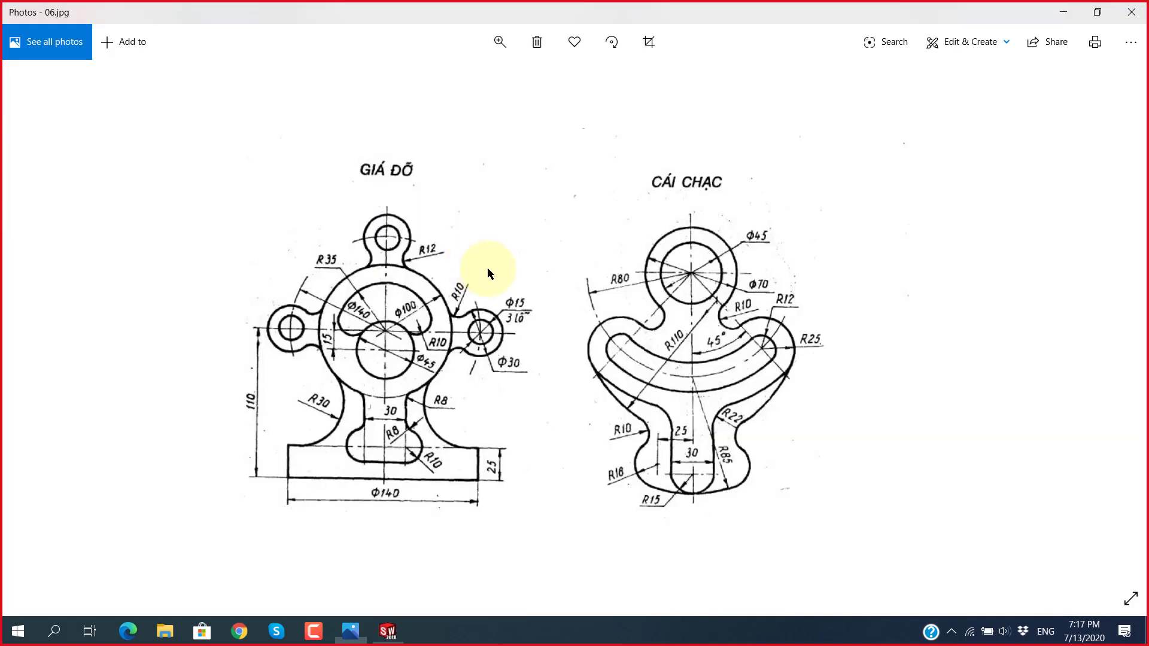
key(alt+Tab)
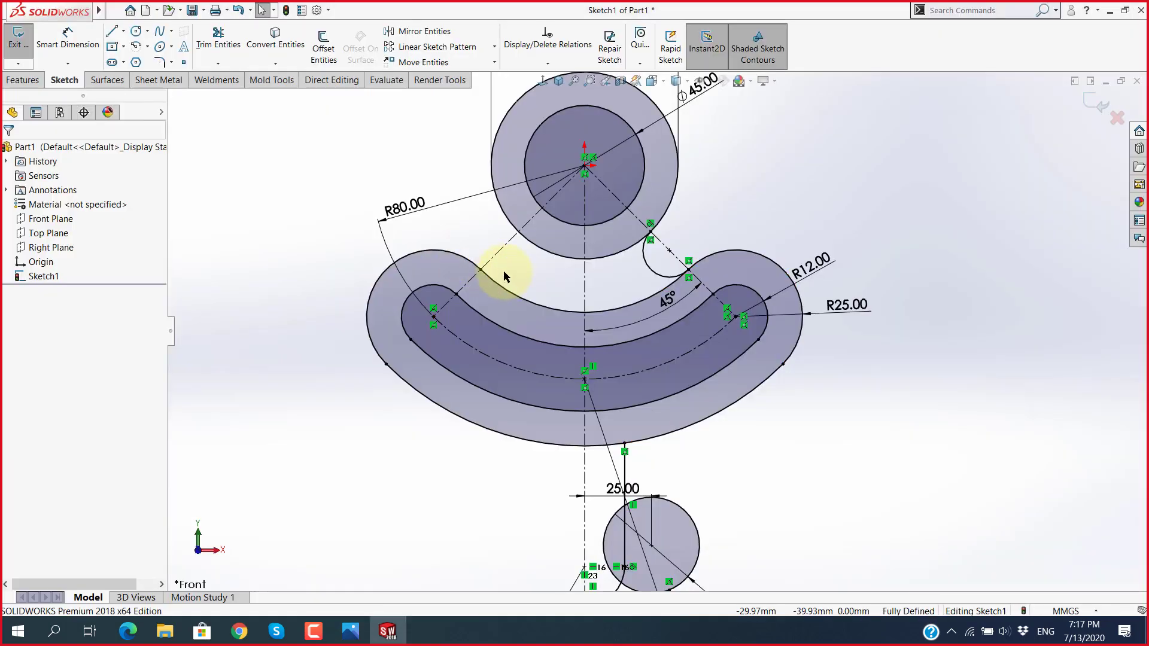
key(alt+Tab)
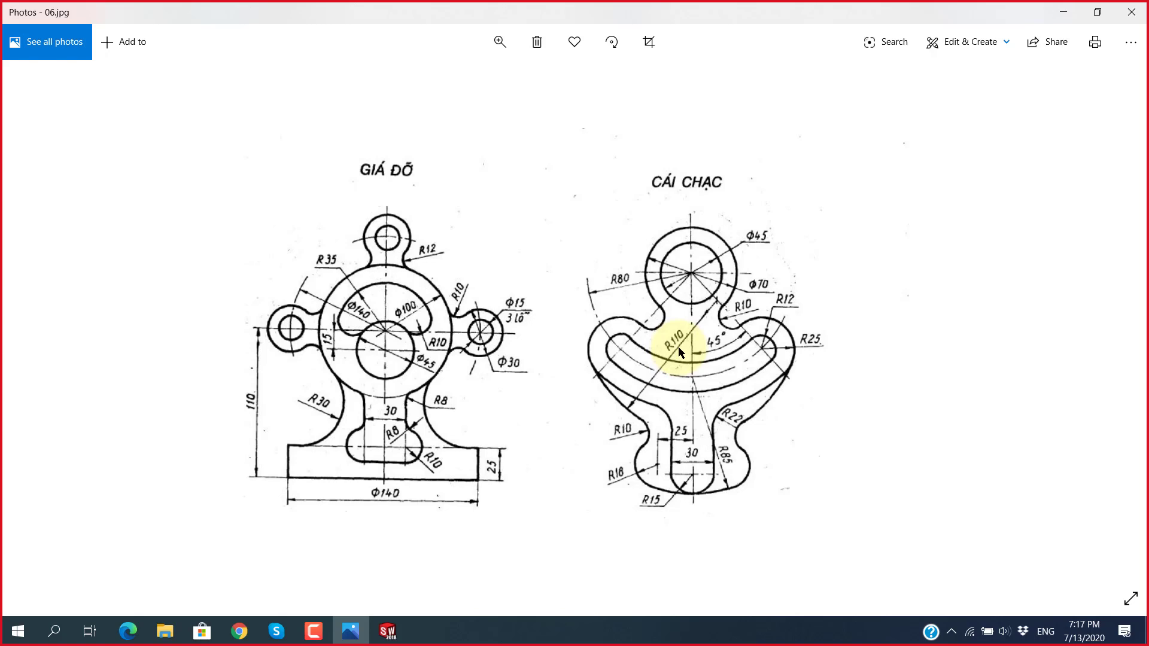
key(alt+Tab)
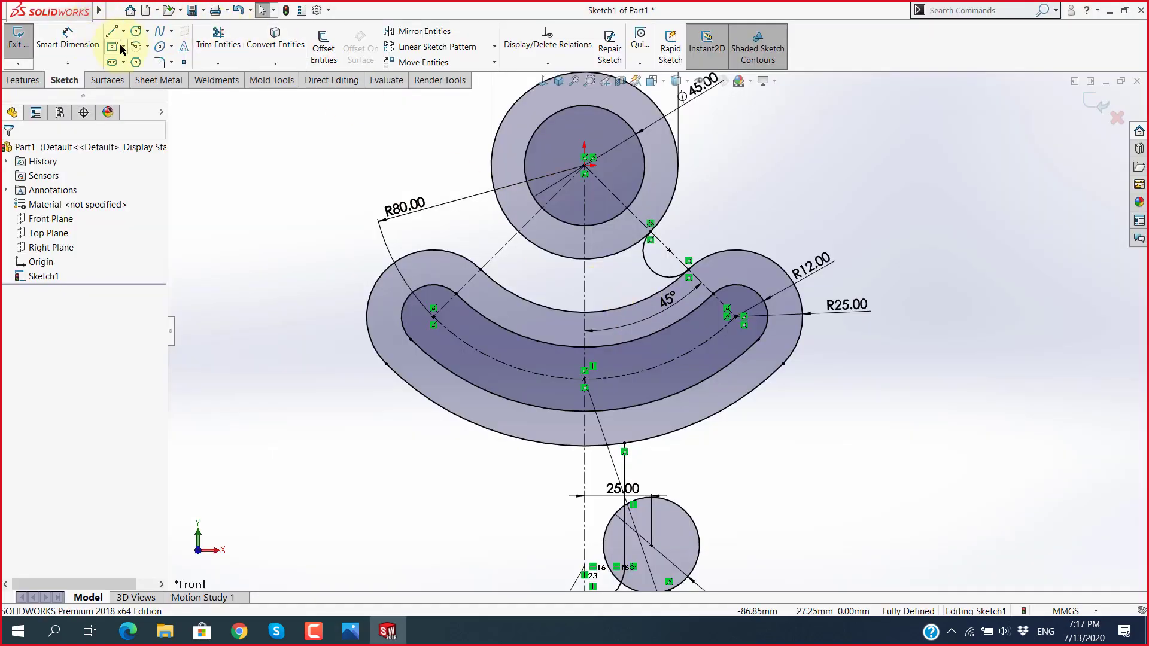
Step: Draw a centrepoint arc beside the lower right end of the curved slot
click(136, 47)
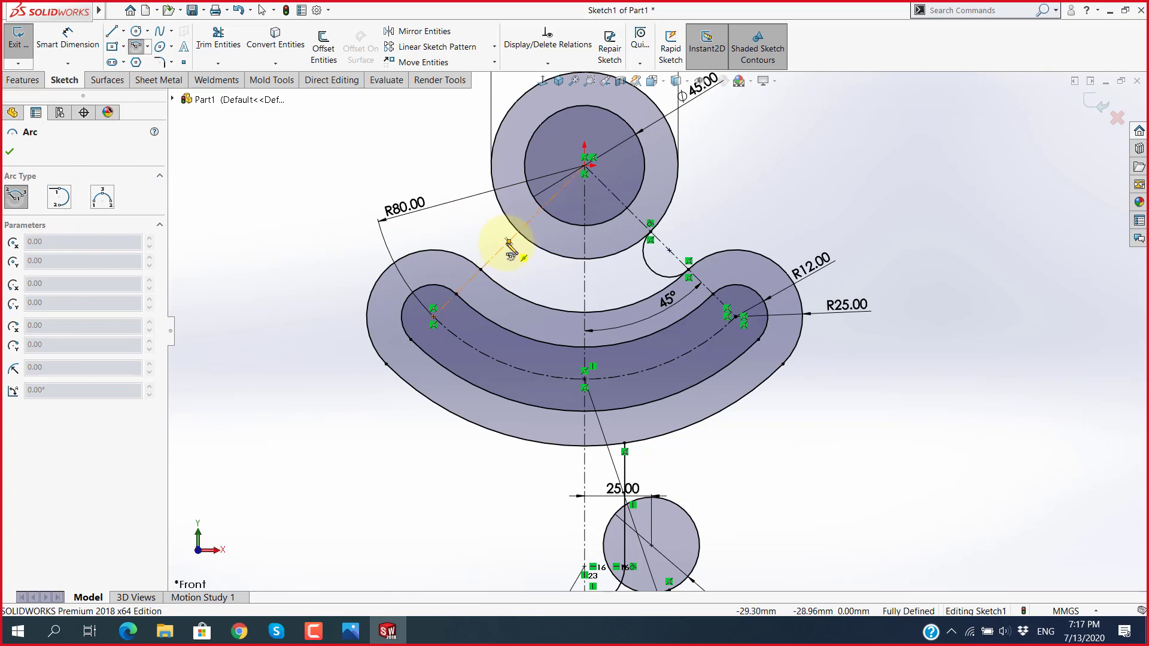
scroll(511, 248, down, 2)
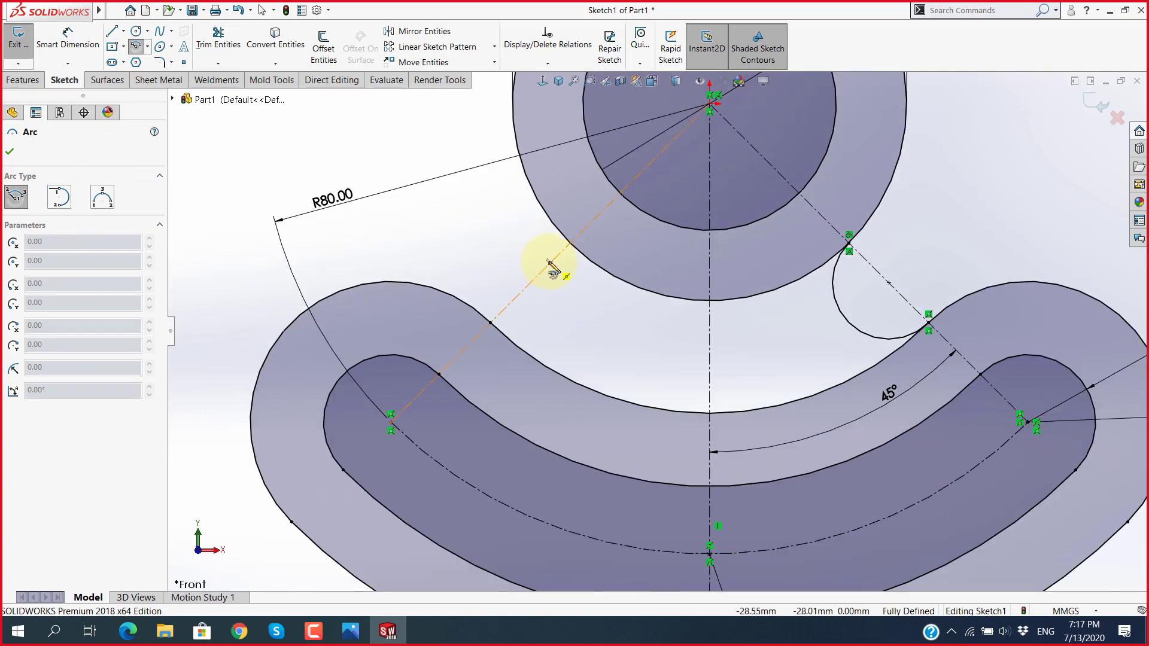
key(alt+Tab)
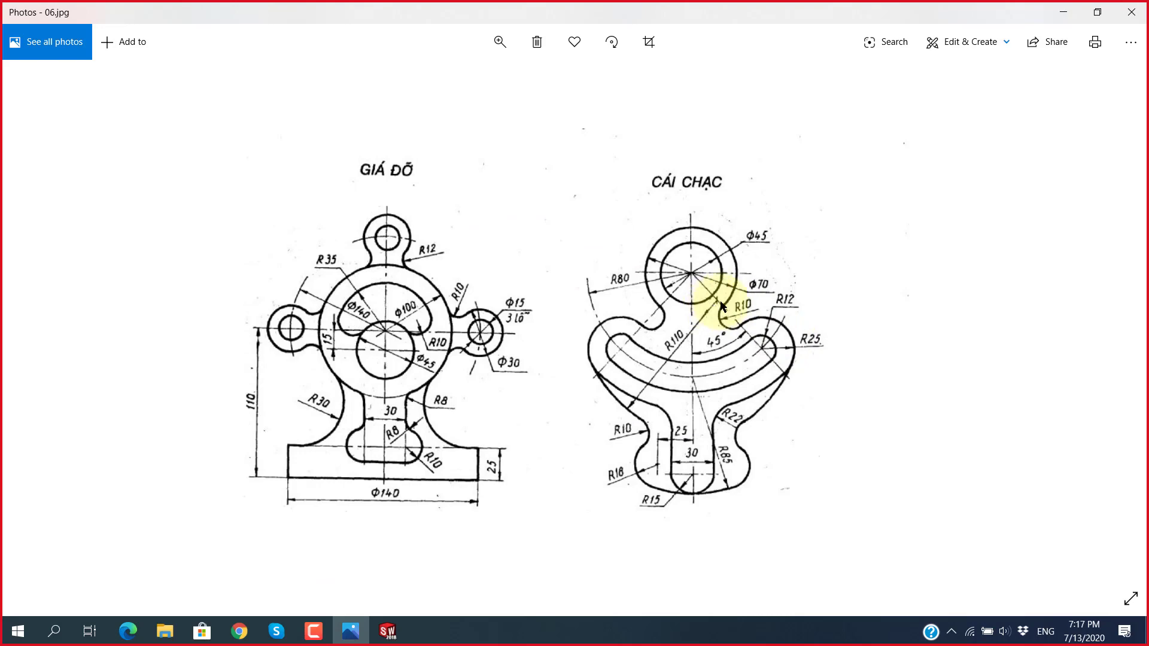
key(alt+Tab)
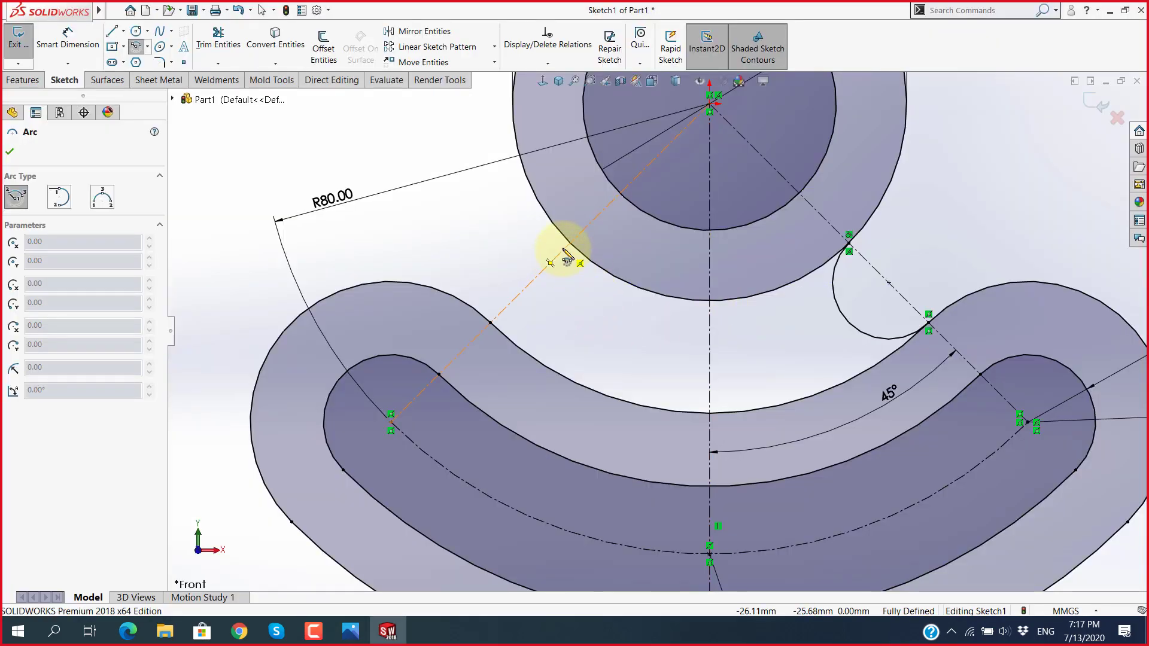
click(566, 250)
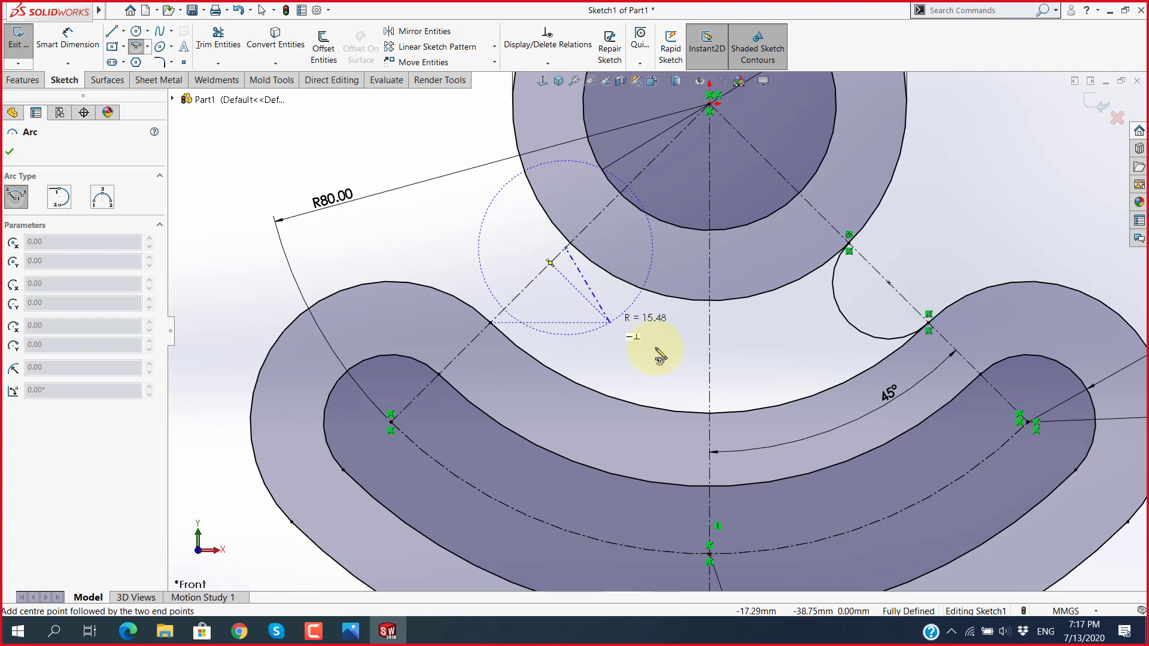
scroll(744, 436, up, 3)
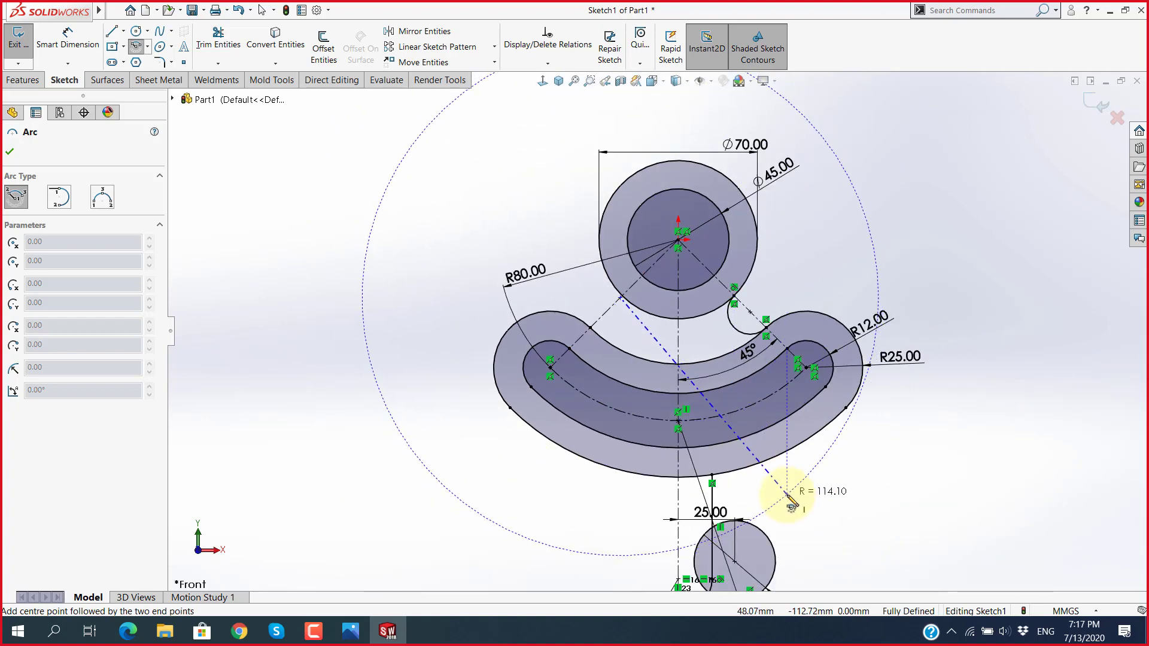
click(788, 506)
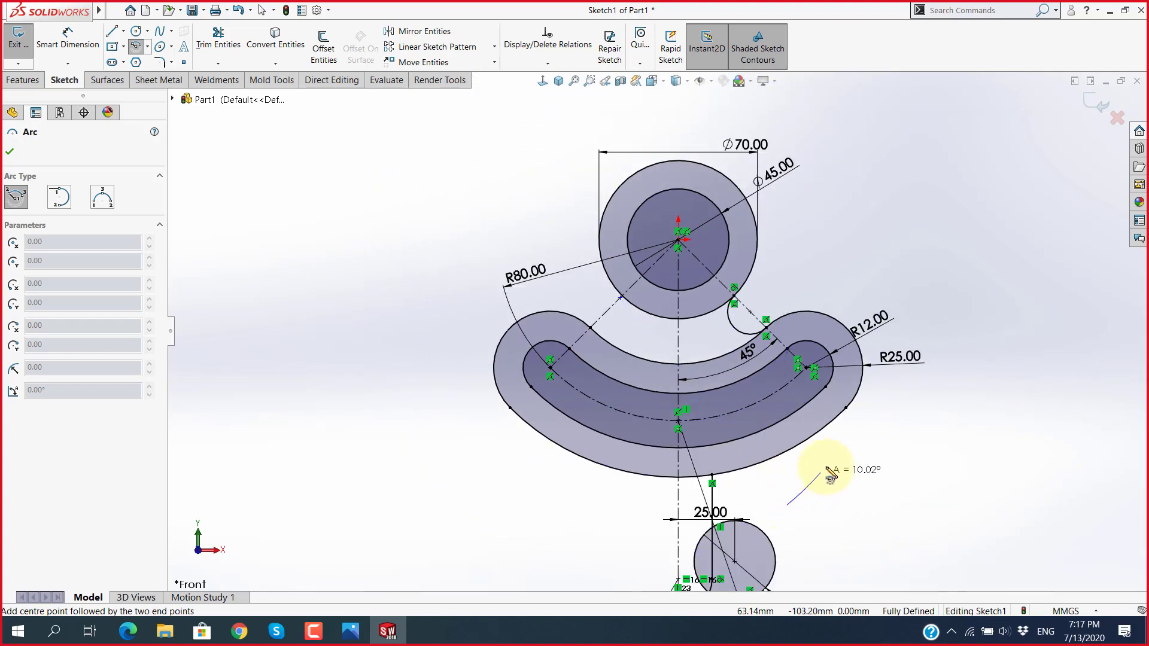
click(862, 410)
key(Escape)
Step: Make the new arc tangent to the outer slot arc
scroll(855, 425, down, 2)
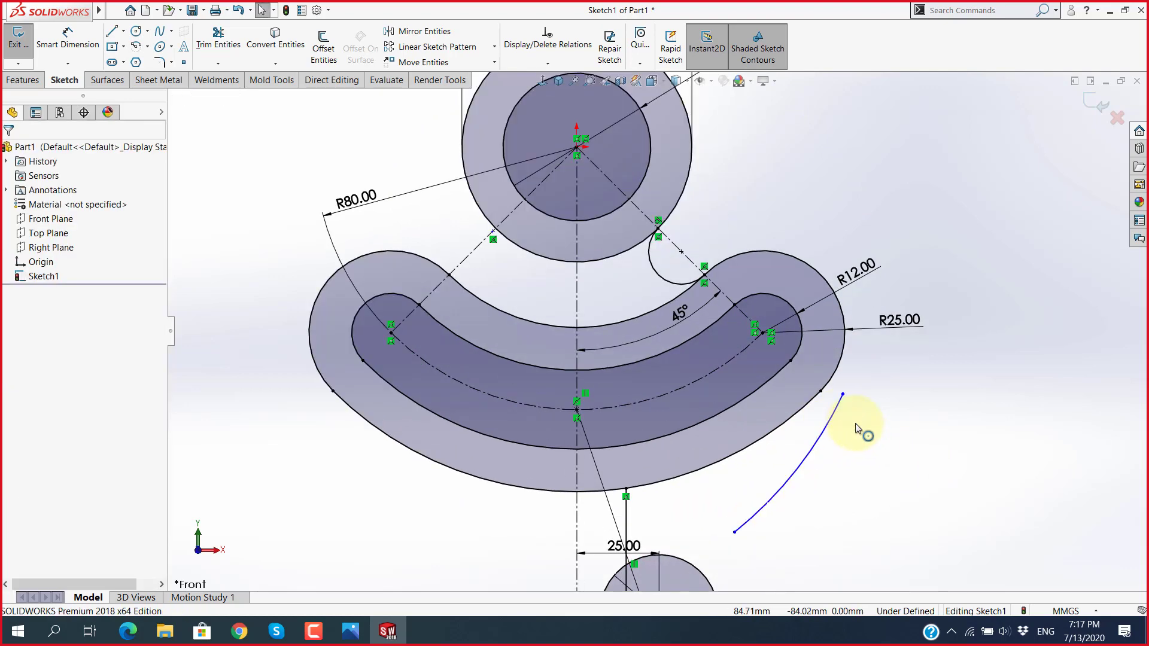
click(829, 423)
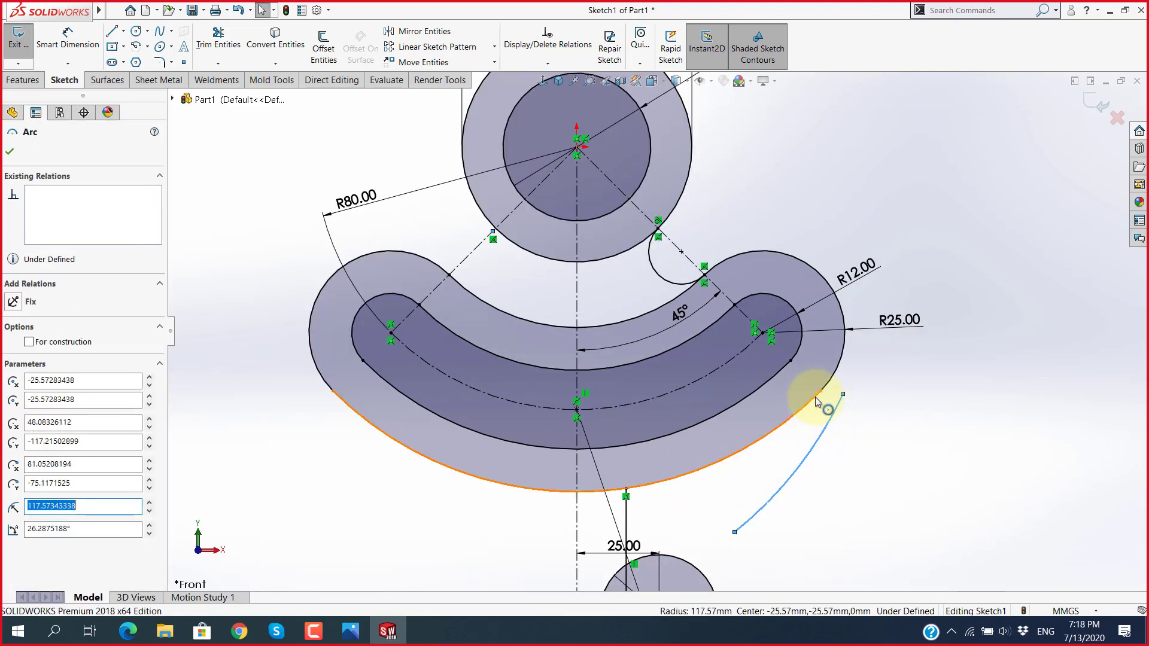
ctrl+click(817, 401)
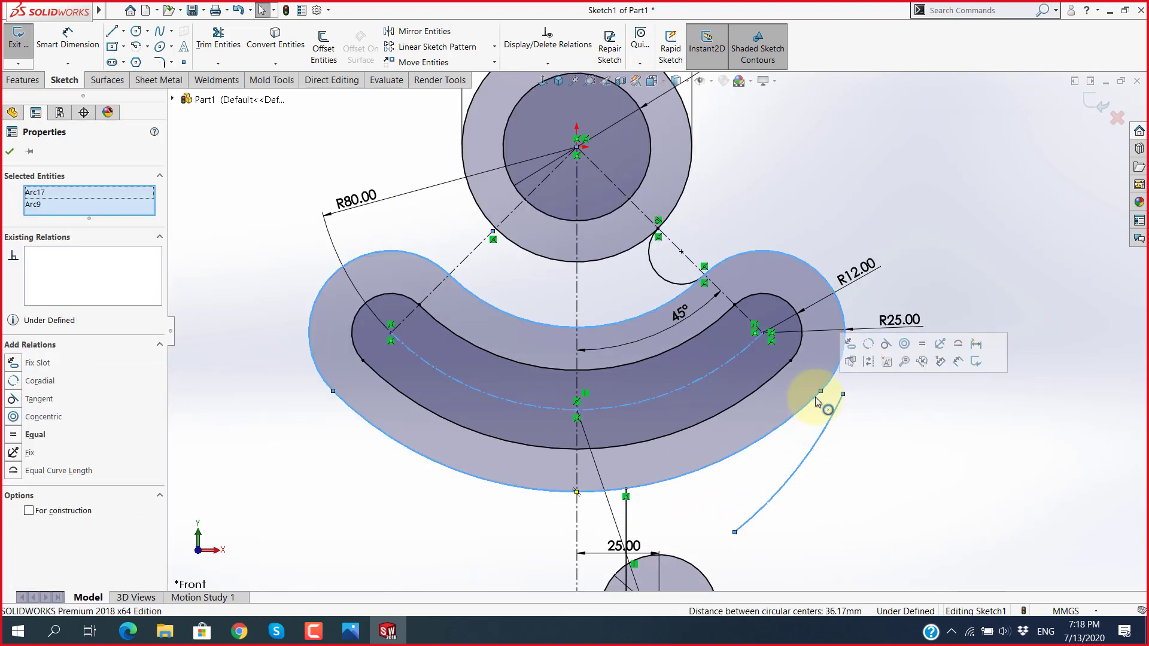
click(887, 345)
click(856, 423)
scroll(856, 429, up, 3)
scroll(859, 441, down, 2)
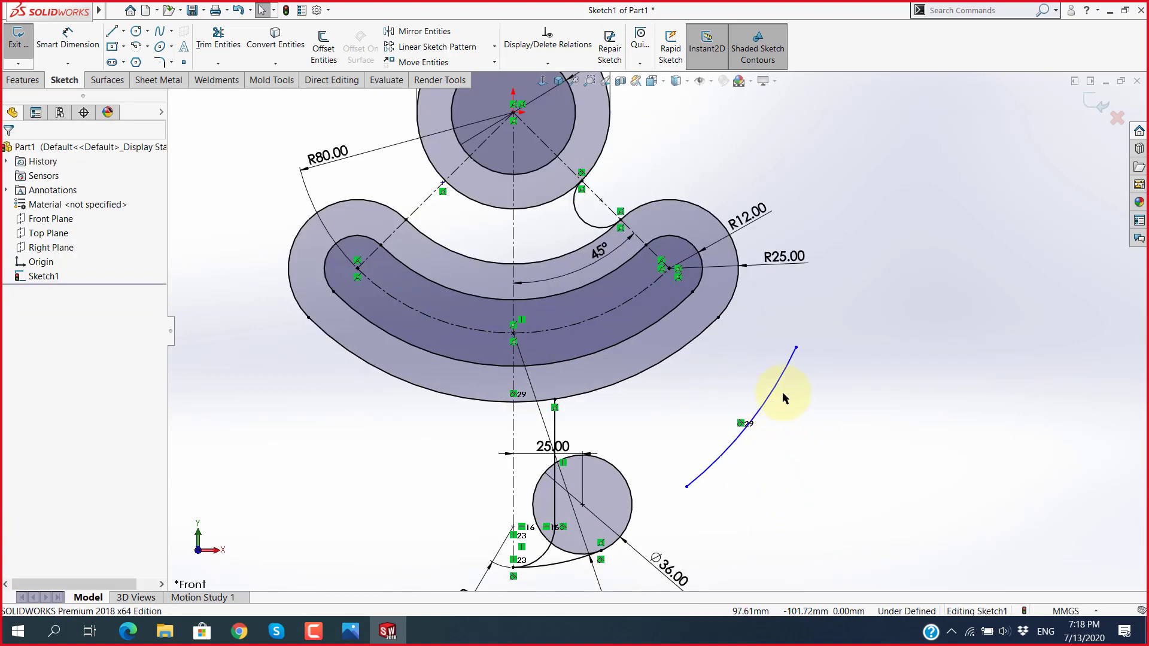
Step: Drag the arc clear of the outer contour, keeping its existing relations
drag(782, 392, 729, 363)
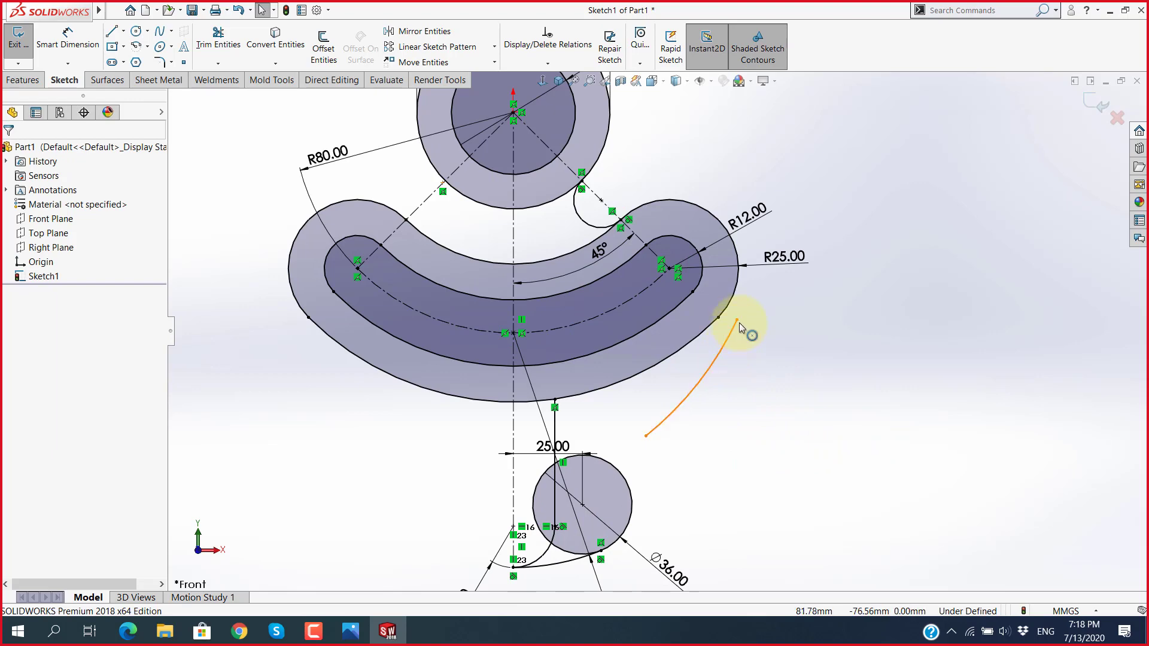
drag(737, 321, 744, 296)
click(681, 462)
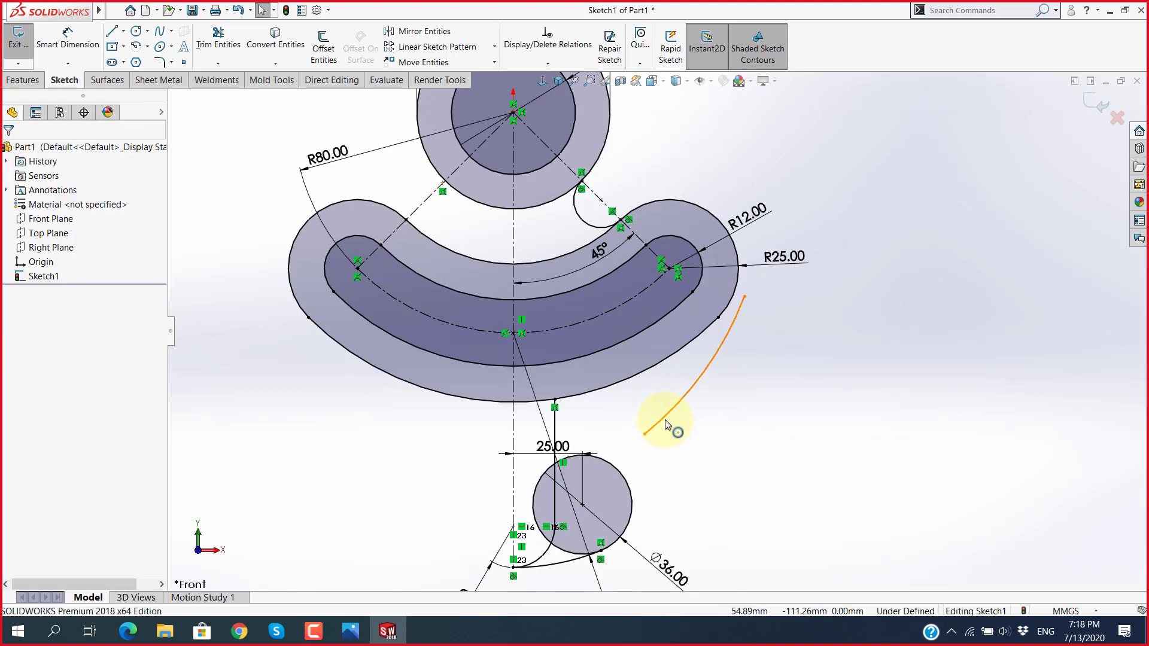
click(666, 424)
drag(654, 423, 730, 451)
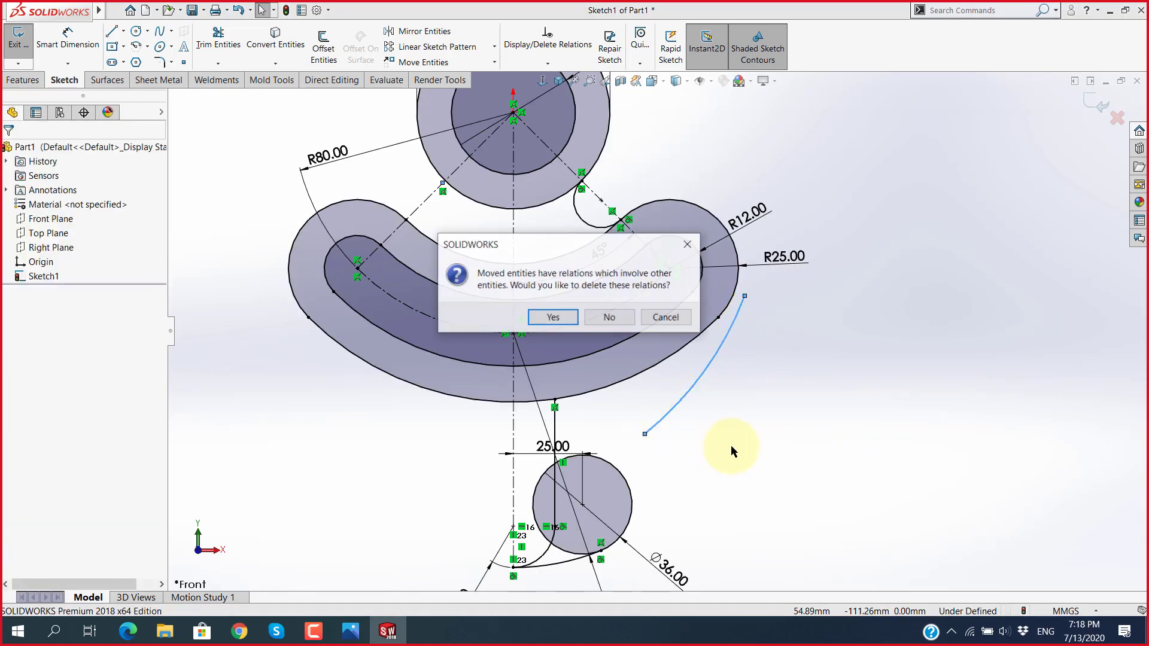
click(605, 319)
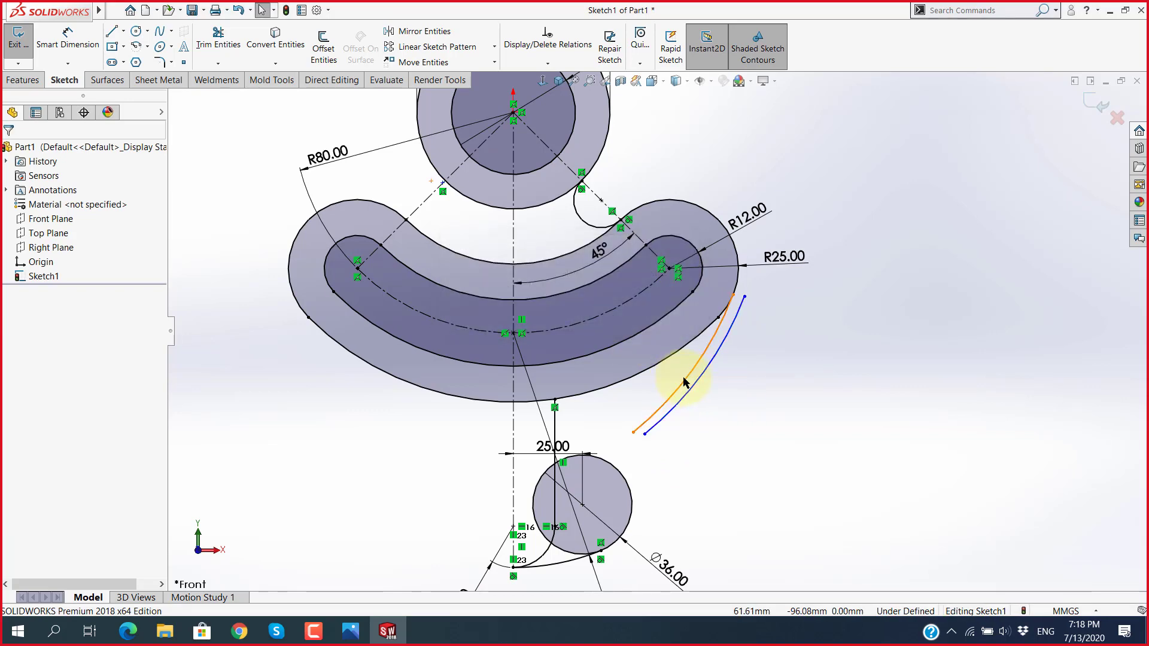
click(817, 446)
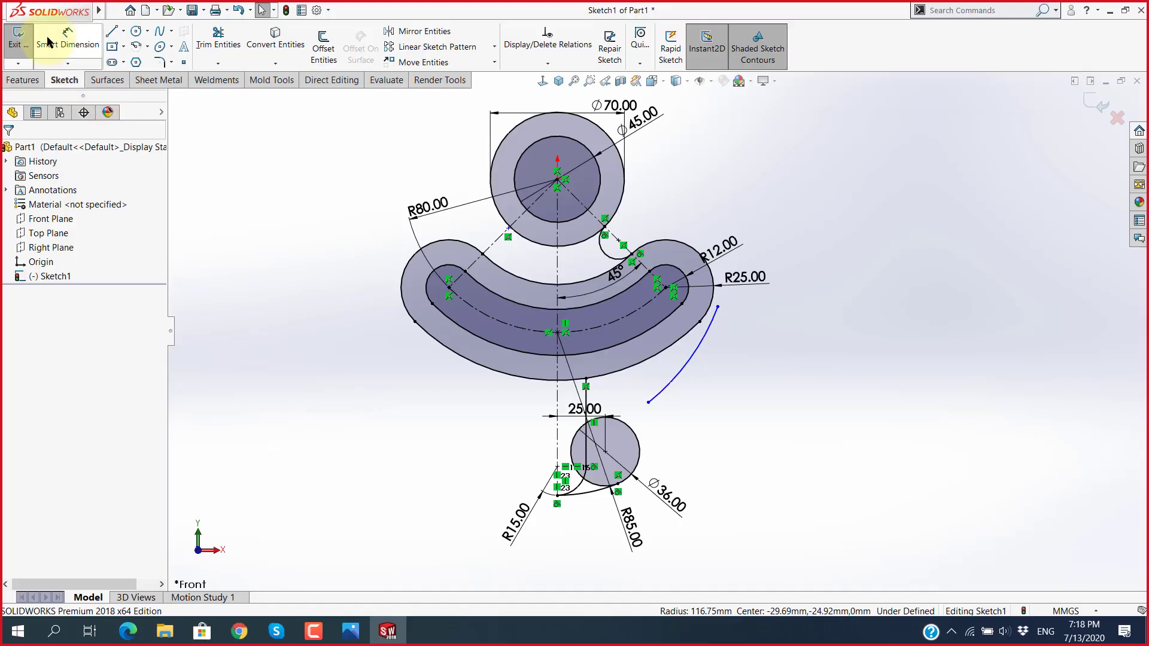
Step: Dimension the new arc's radius to R110
click(67, 42)
click(789, 429)
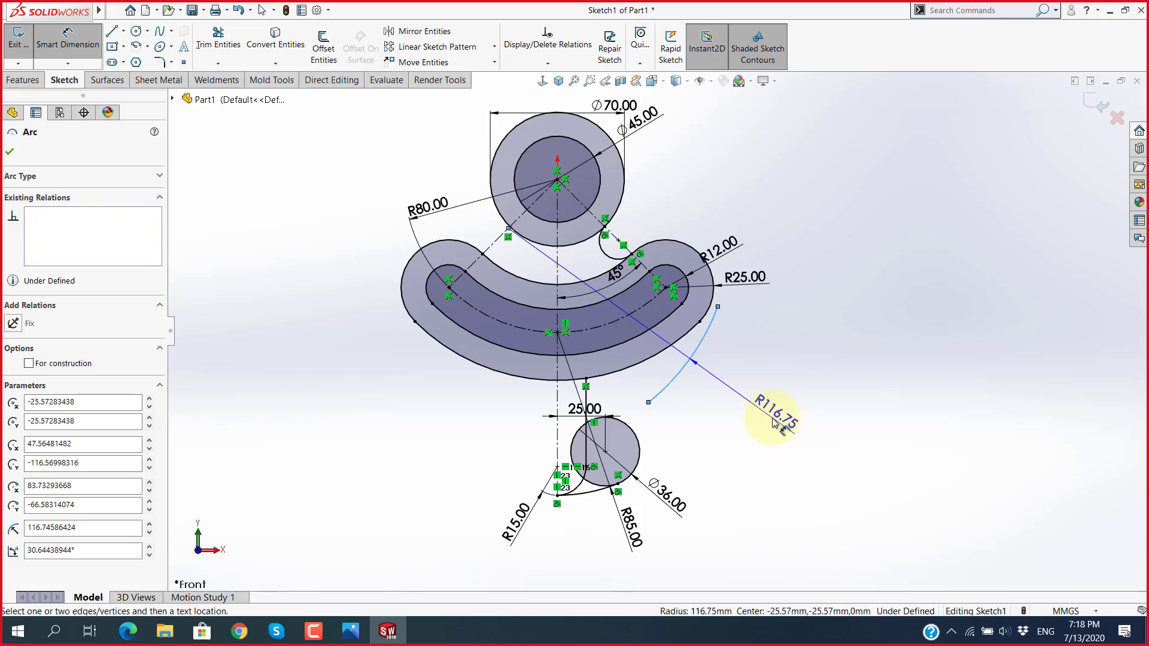
key(alt+Tab)
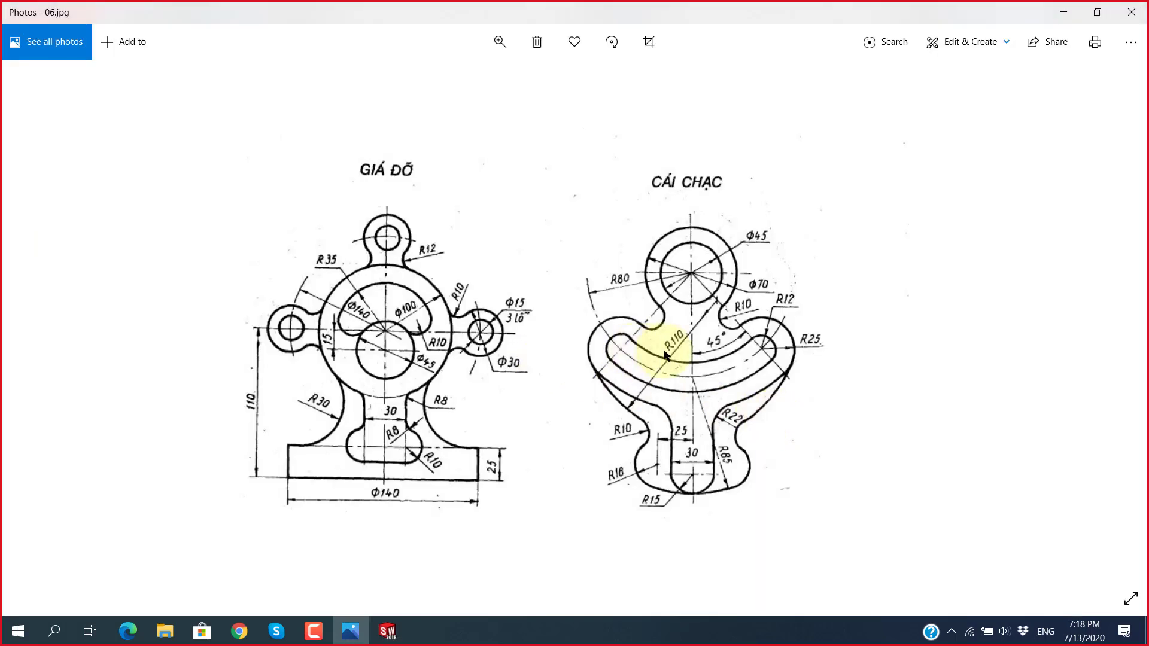
key(alt+Tab)
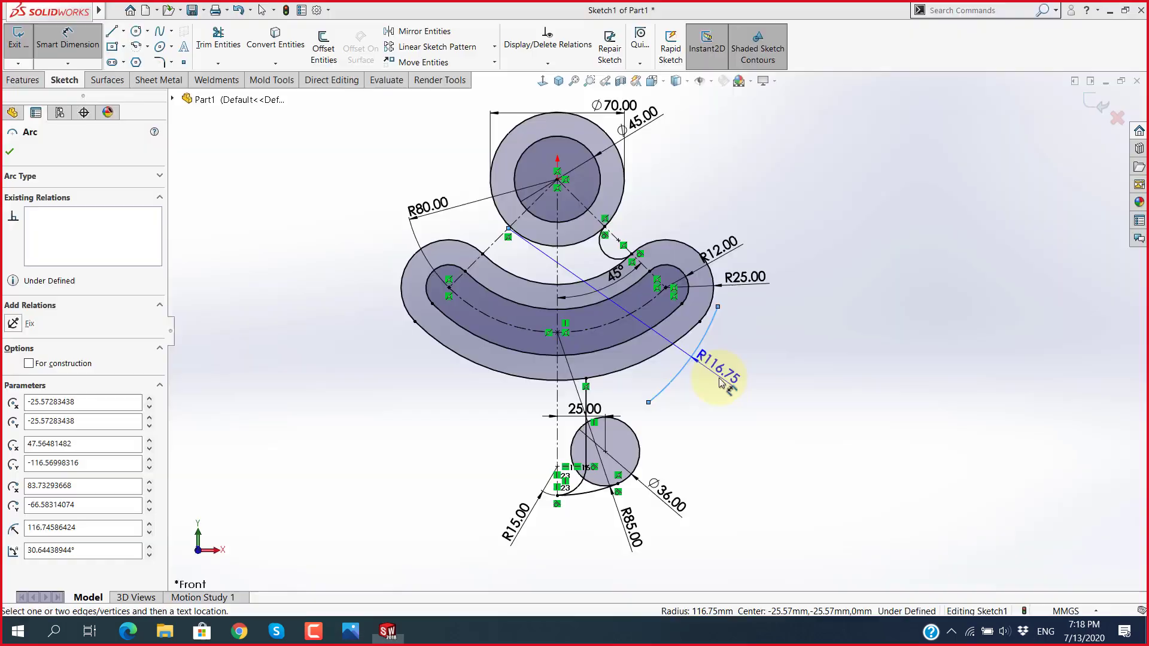
click(751, 396)
text(110)
key(Return)
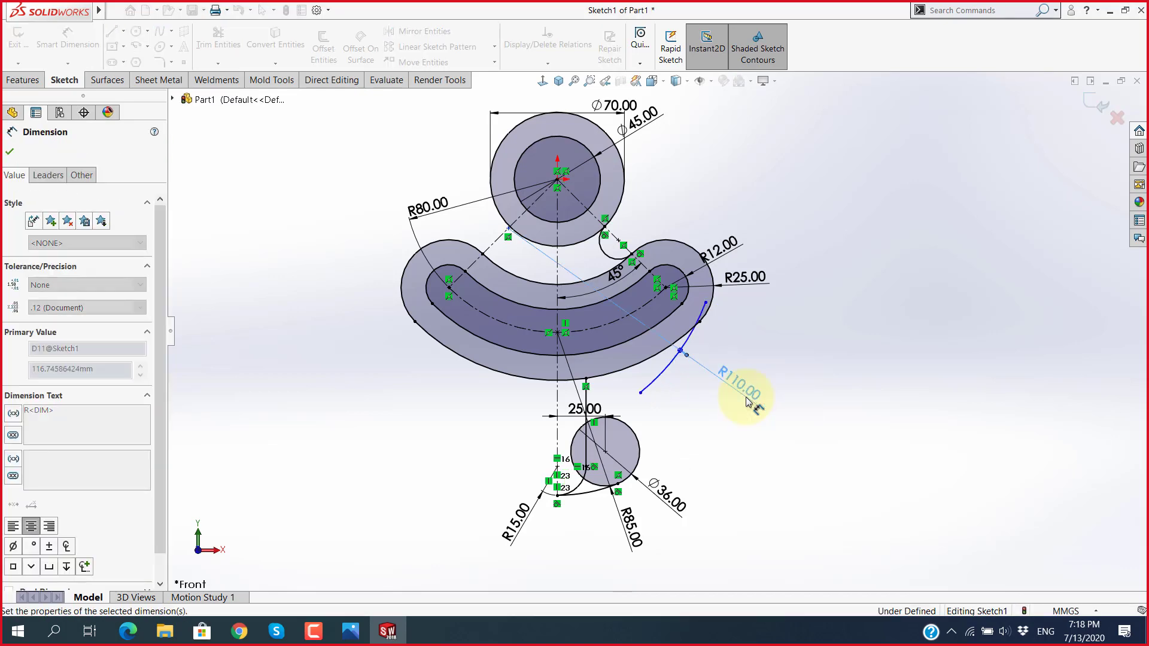
scroll(712, 329, down, 3)
key(Escape)
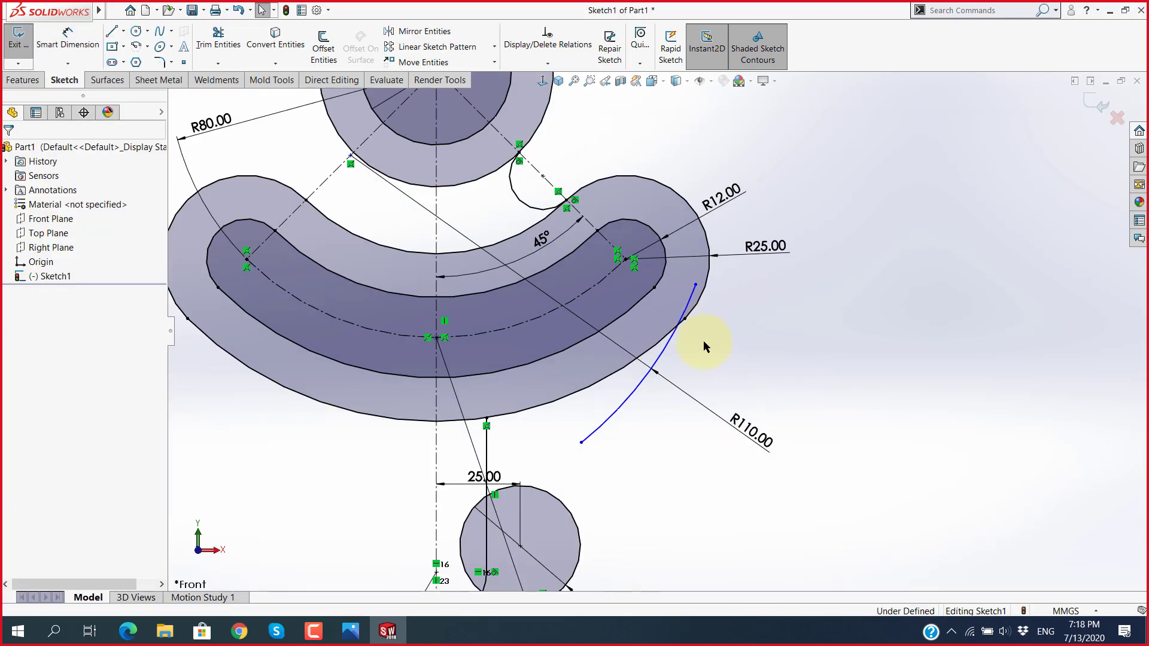
scroll(699, 310, down, 2)
Step: Make the R110 arc tangent to the R25 arc, with its upper end on it
click(692, 299)
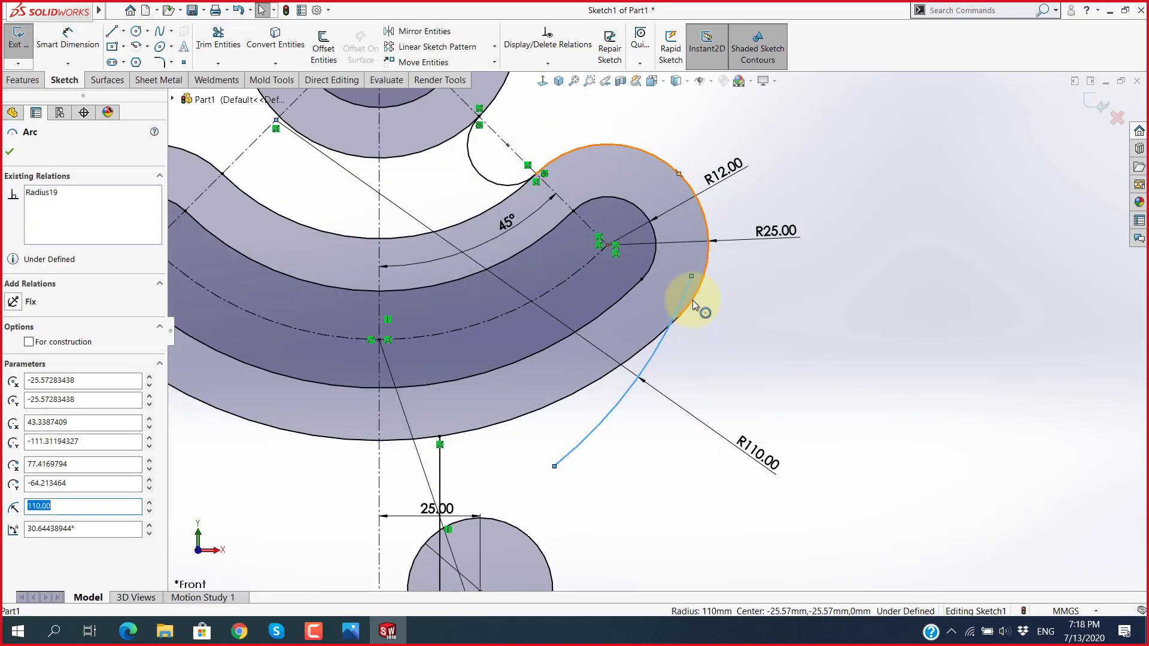
ctrl+click(691, 300)
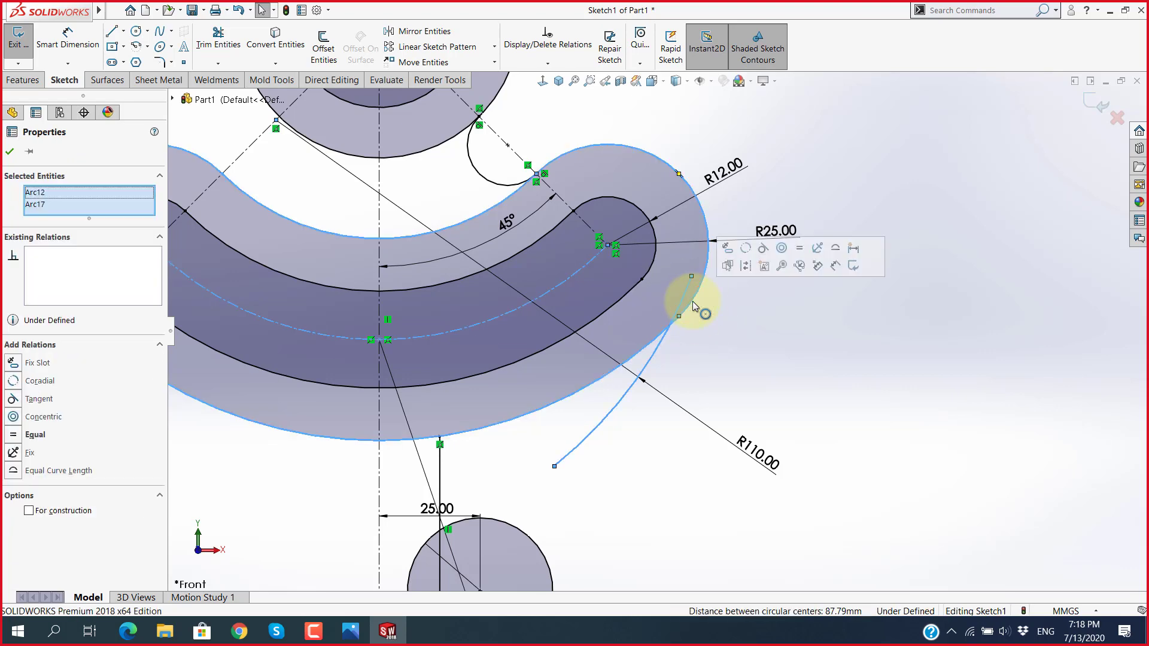
click(763, 247)
click(782, 350)
scroll(728, 284, down, 1)
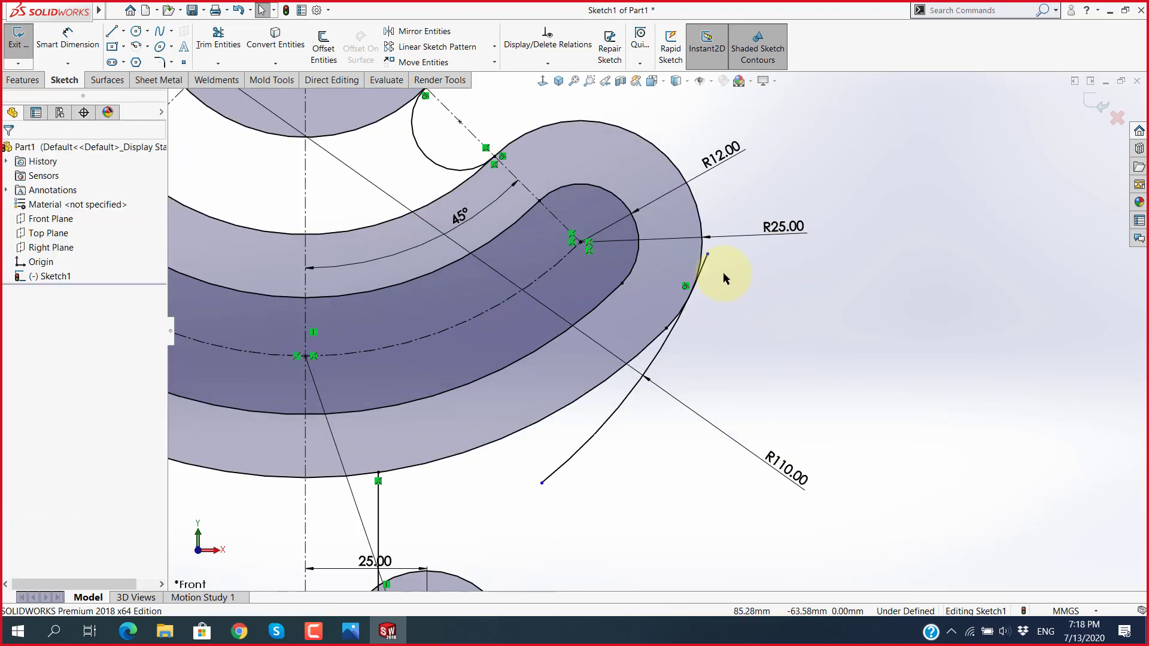
drag(709, 253, 697, 294)
click(721, 355)
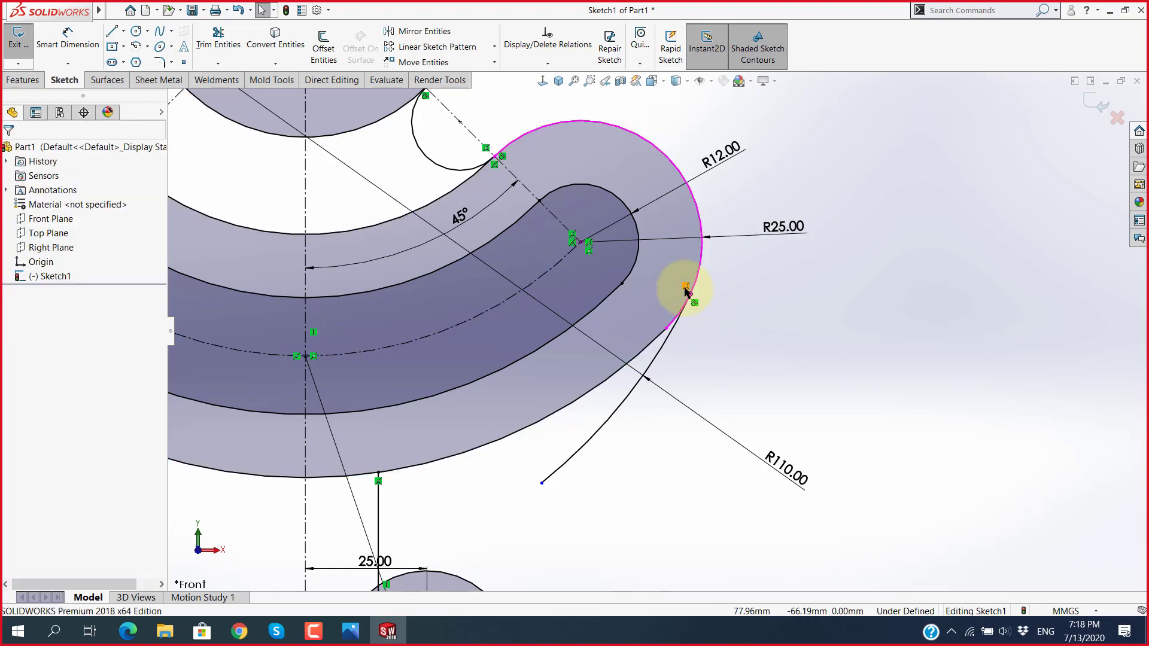
Step: Pull the R110 arc's lower end toward the lower boss
scroll(763, 395, up, 2)
scroll(792, 451, up, 2)
scroll(607, 469, up, 3)
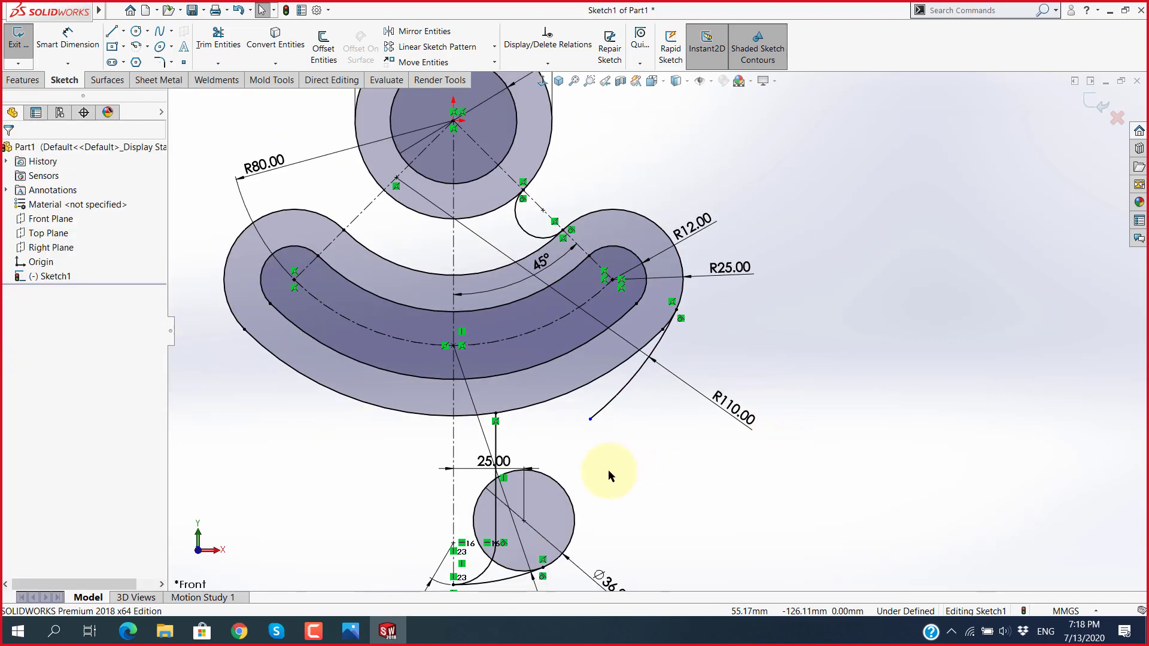
scroll(584, 390, down, 5)
drag(584, 387, 517, 426)
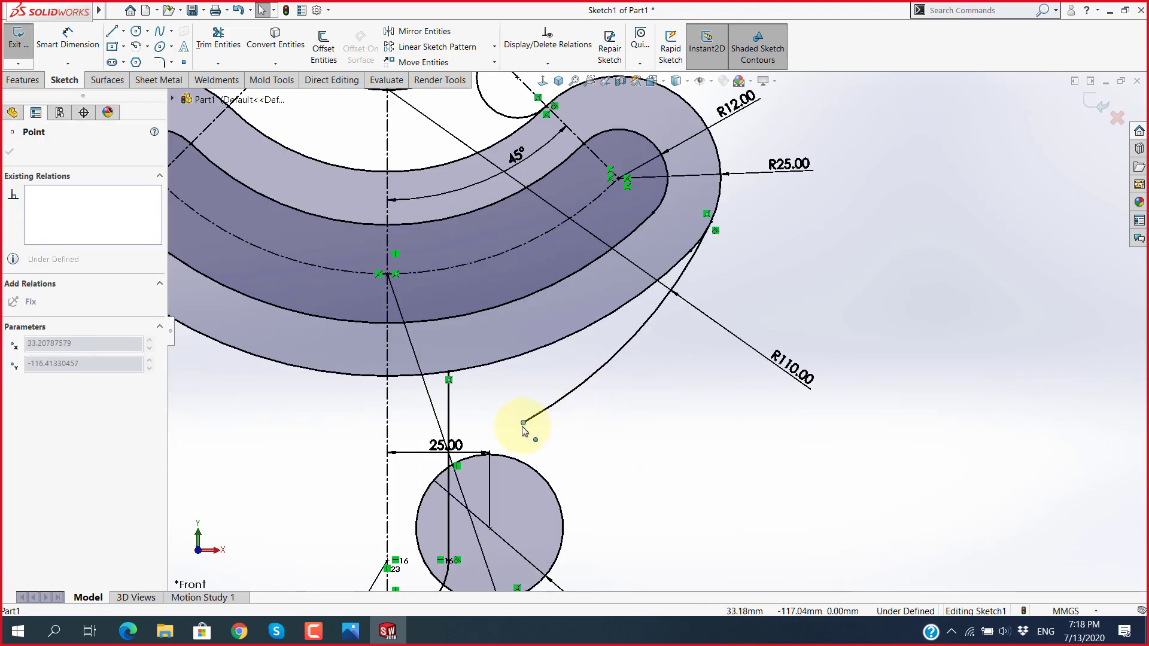
click(664, 502)
scroll(635, 455, up, 2)
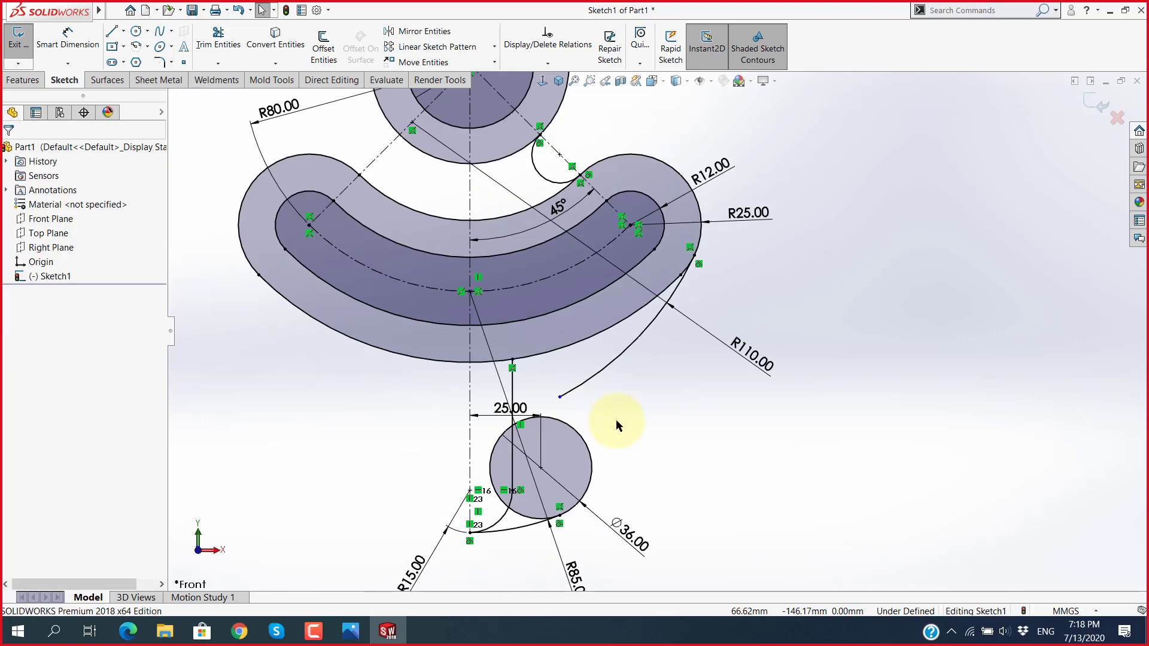
Step: Draw a small circle beside the lower boss
click(133, 38)
key(alt+Tab)
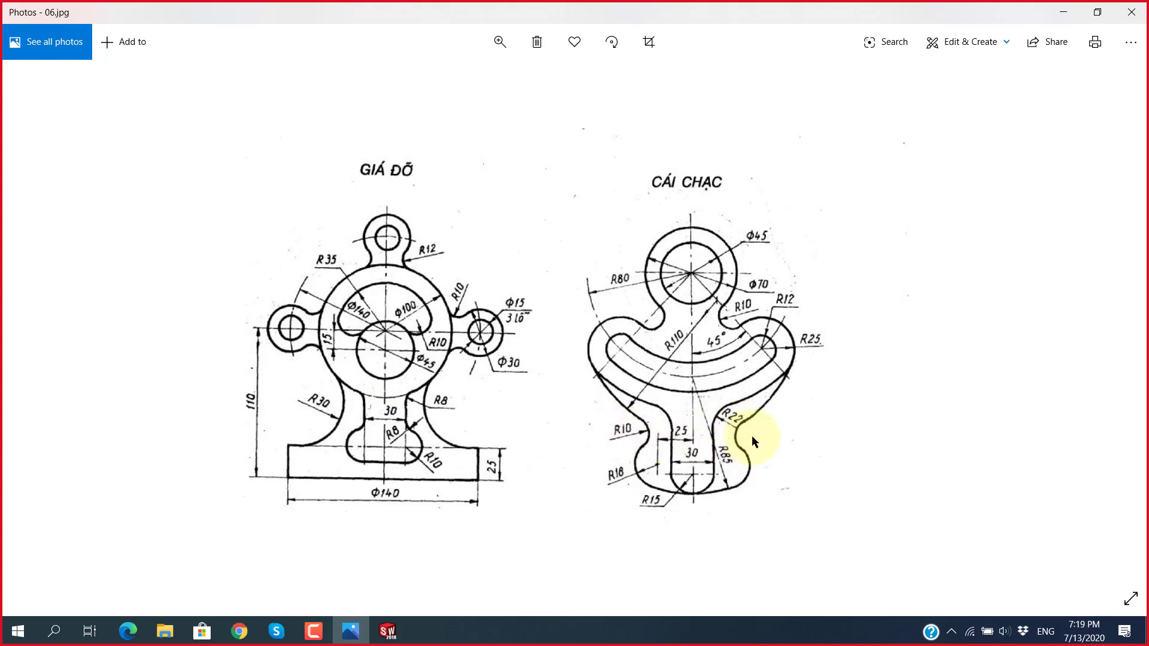
key(alt+Tab)
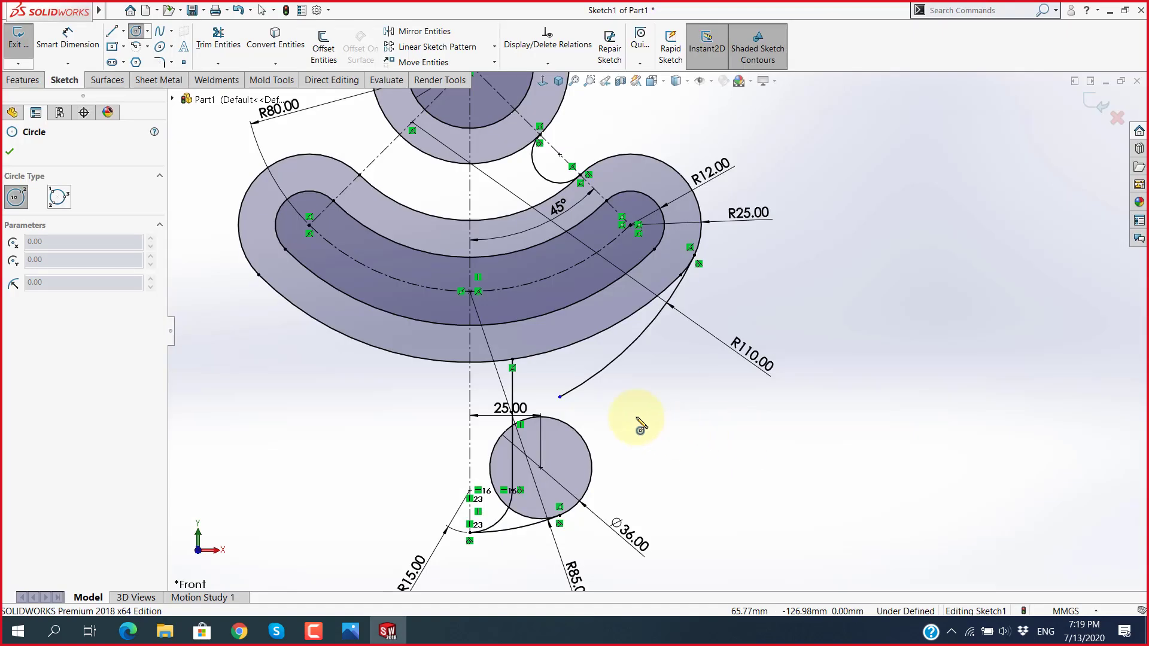
click(597, 411)
click(626, 398)
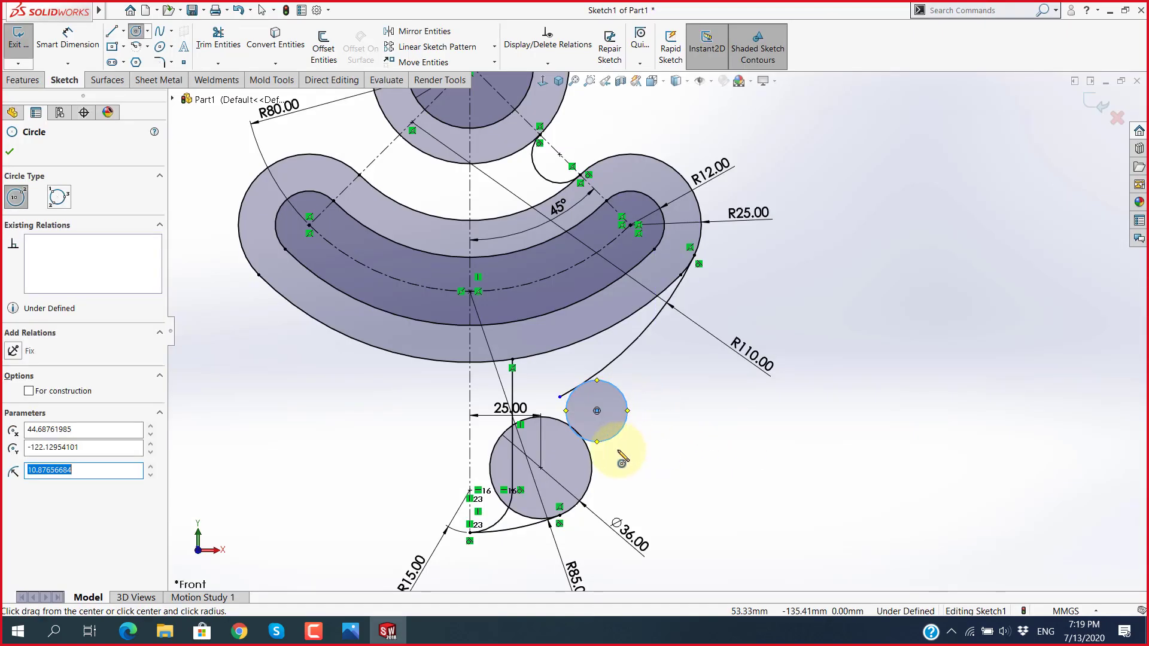
key(Escape)
Step: Make the small circle tangent to the Ø36 boss circle
scroll(598, 439, down, 3)
click(603, 427)
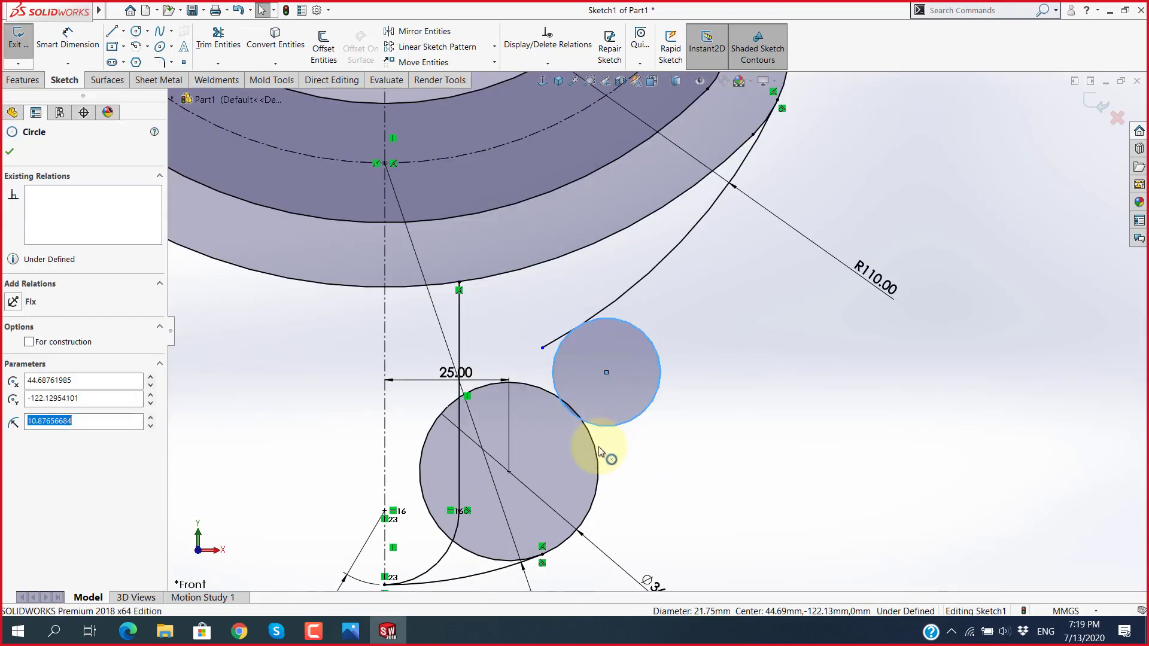
ctrl+click(596, 450)
click(646, 405)
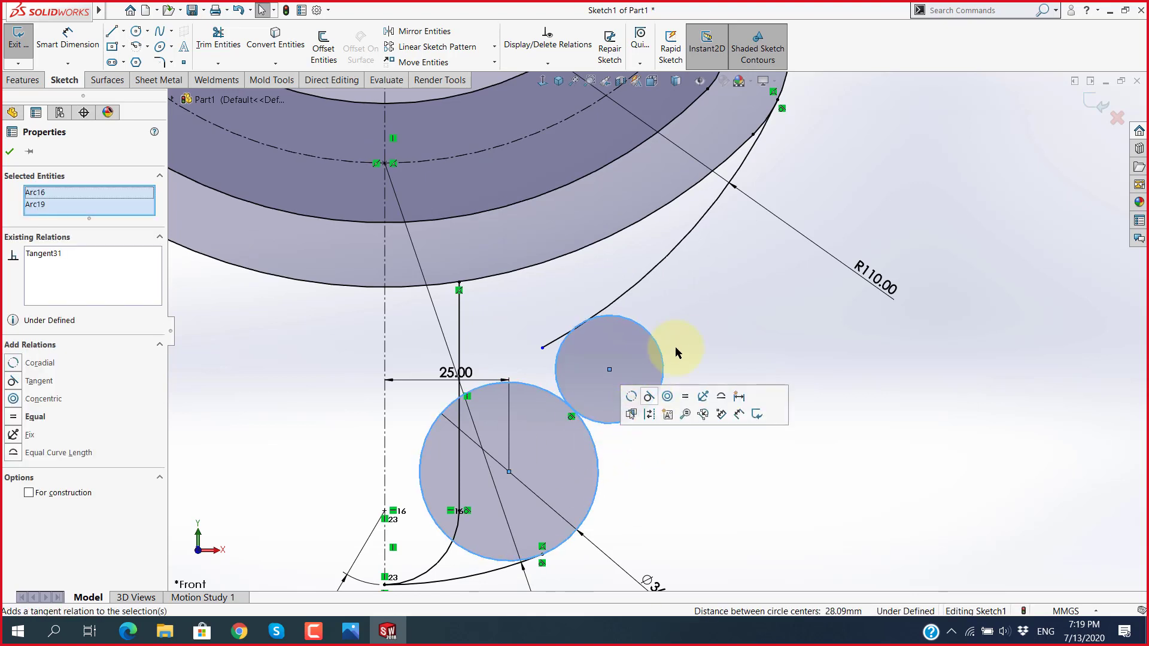
key(Escape)
Step: Make the long R110 arc tangent to the small circle
click(647, 328)
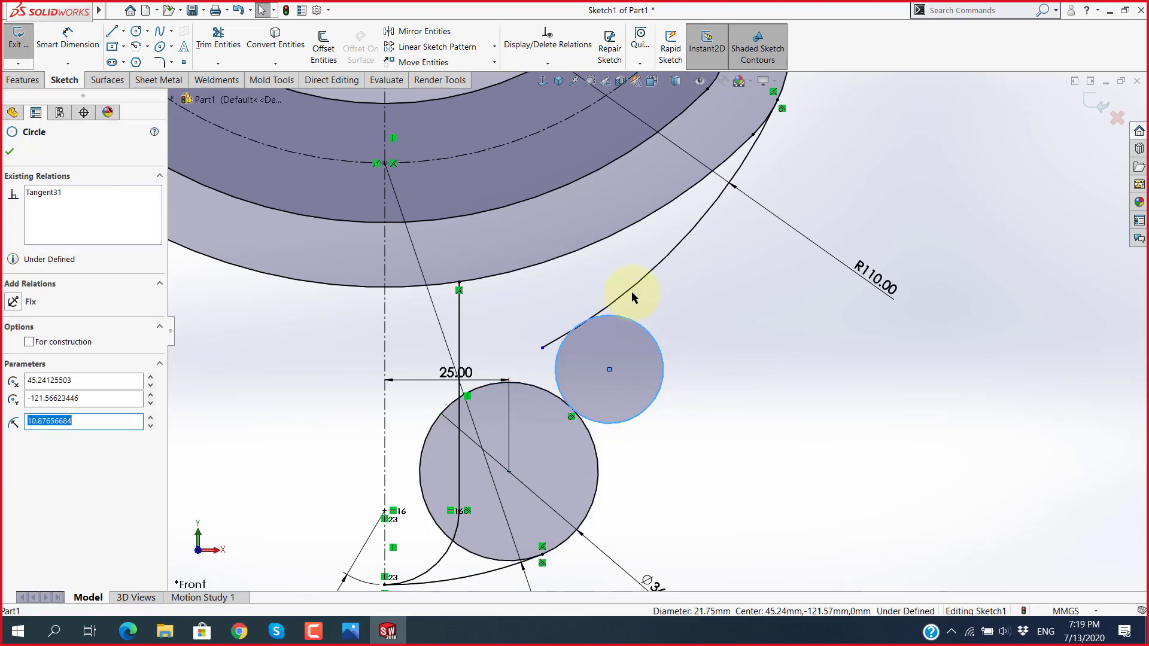
ctrl+click(632, 290)
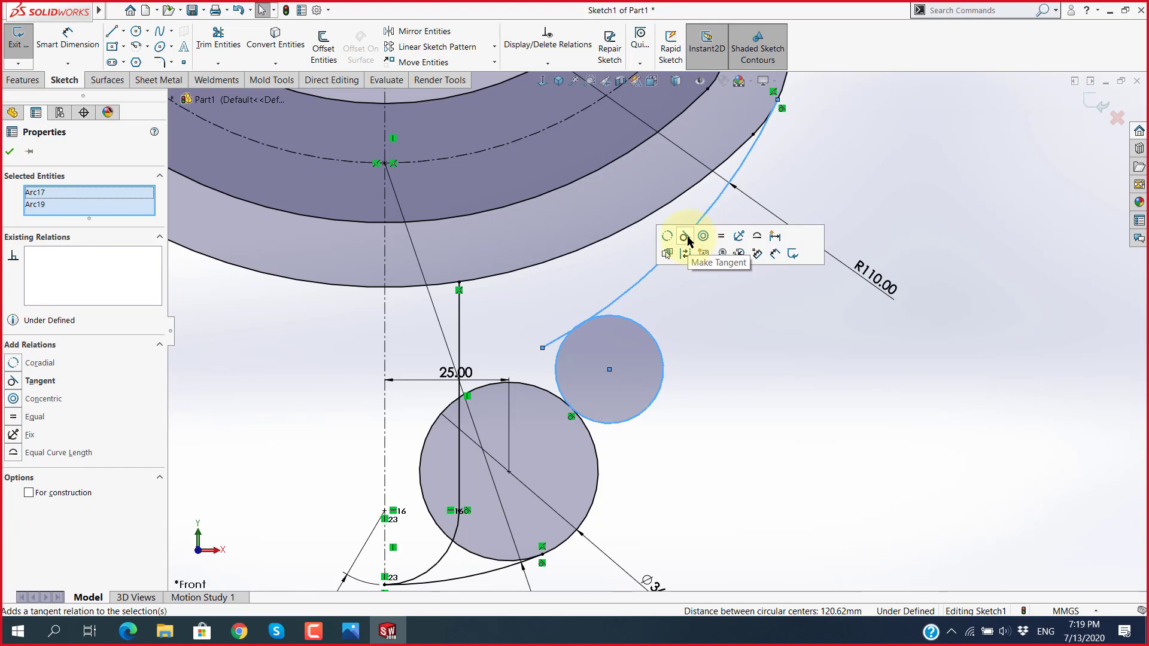
click(687, 240)
click(748, 411)
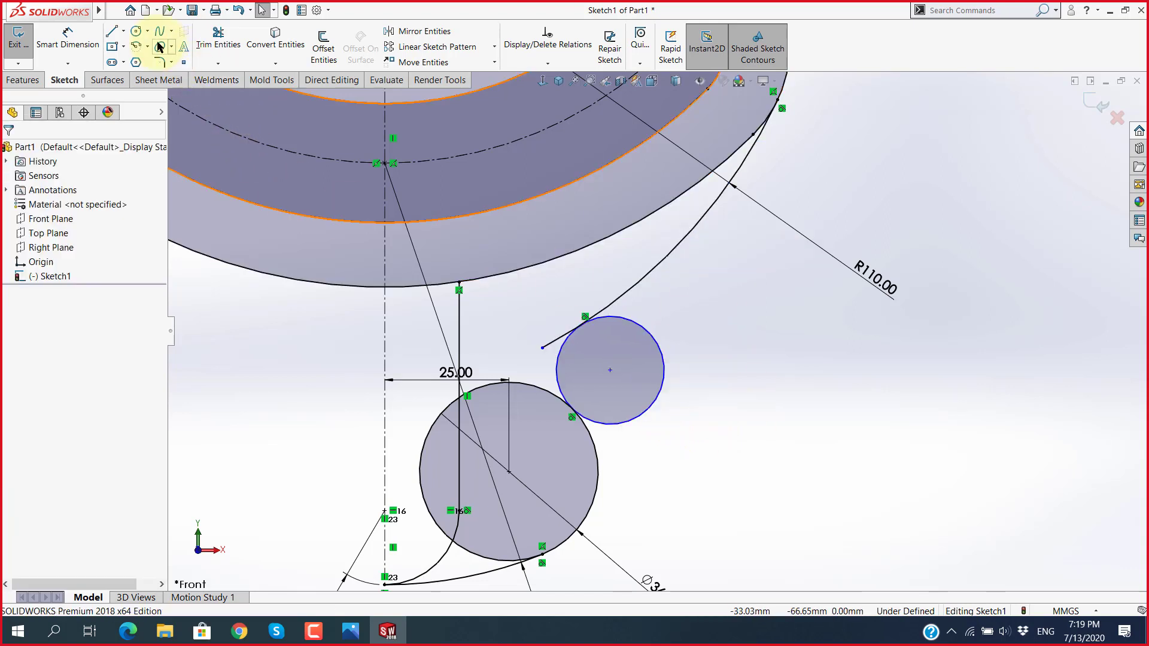
click(218, 41)
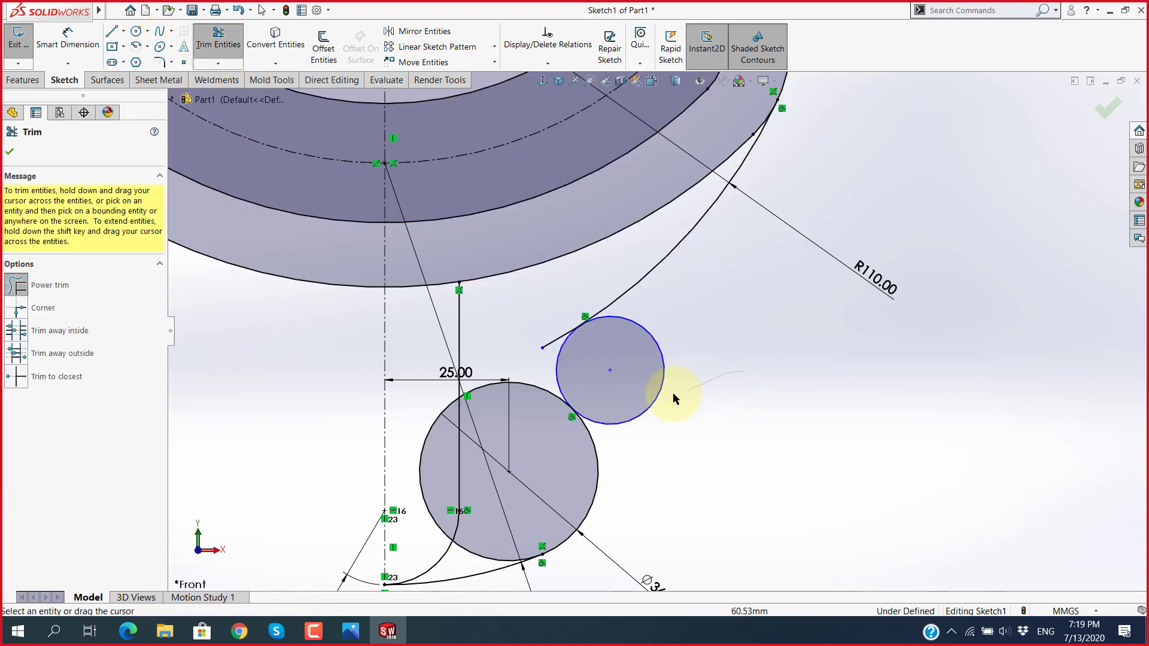
Step: Power-trim the small circle's outer part and the Ø36 circle's inner arcs into one outline
drag(674, 395, 637, 396)
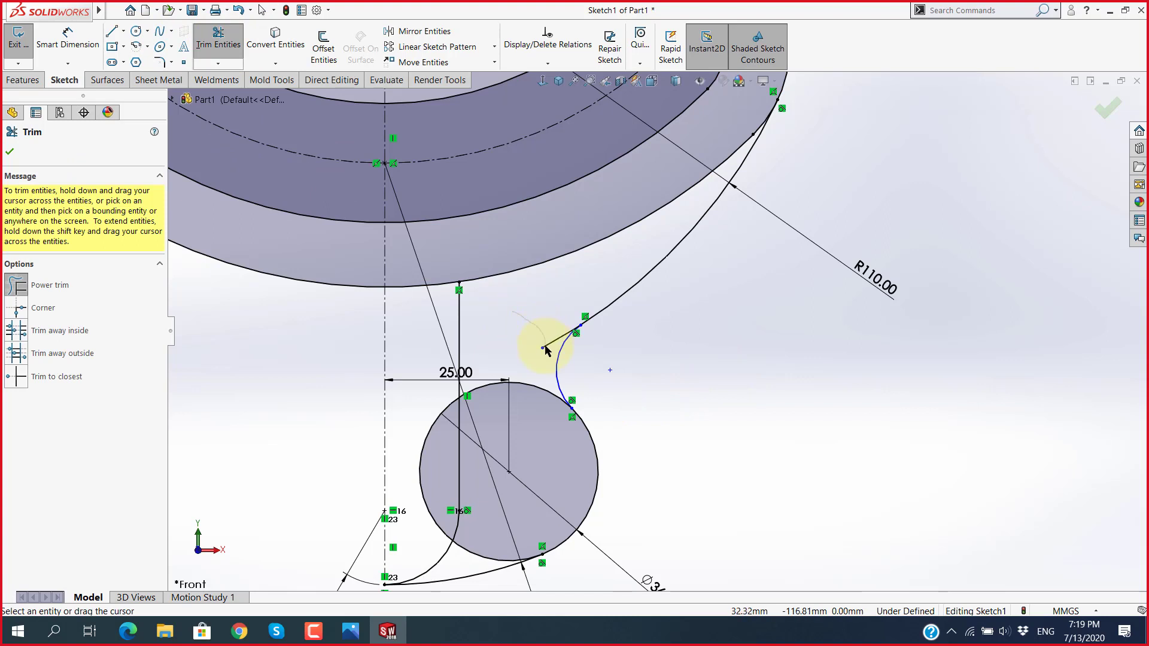
drag(545, 353, 656, 484)
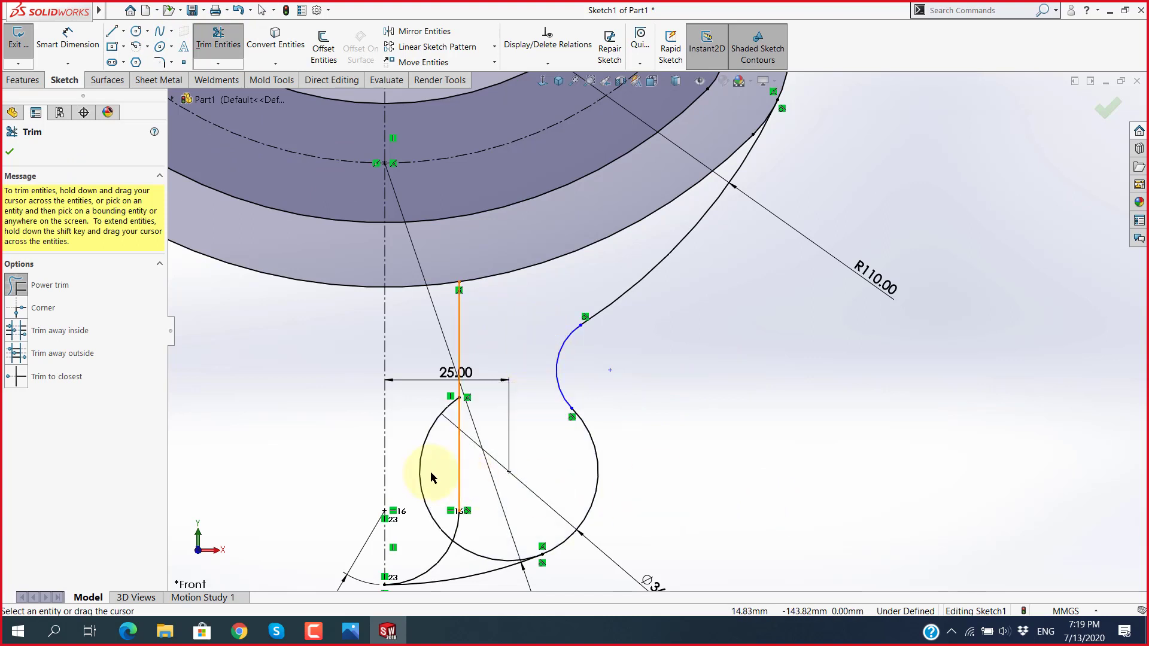
drag(411, 445, 429, 453)
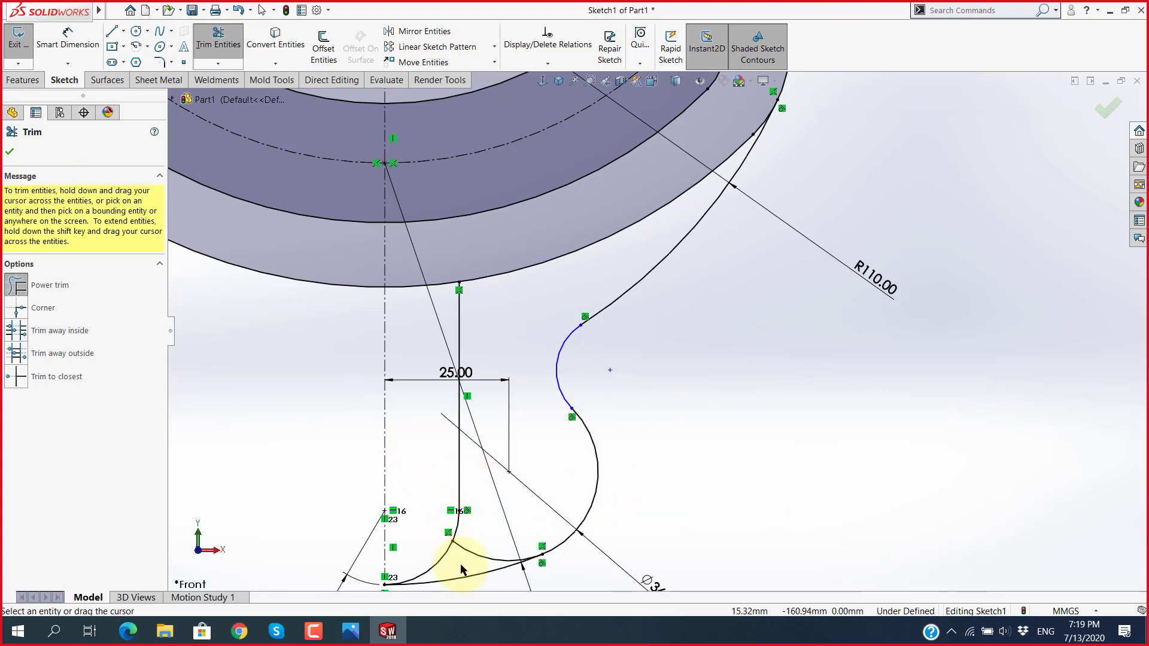
drag(461, 568, 480, 549)
scroll(778, 479, up, 2)
Step: Set the fillet arc between the R110 arc and Ø36 circle to R10
key(Escape)
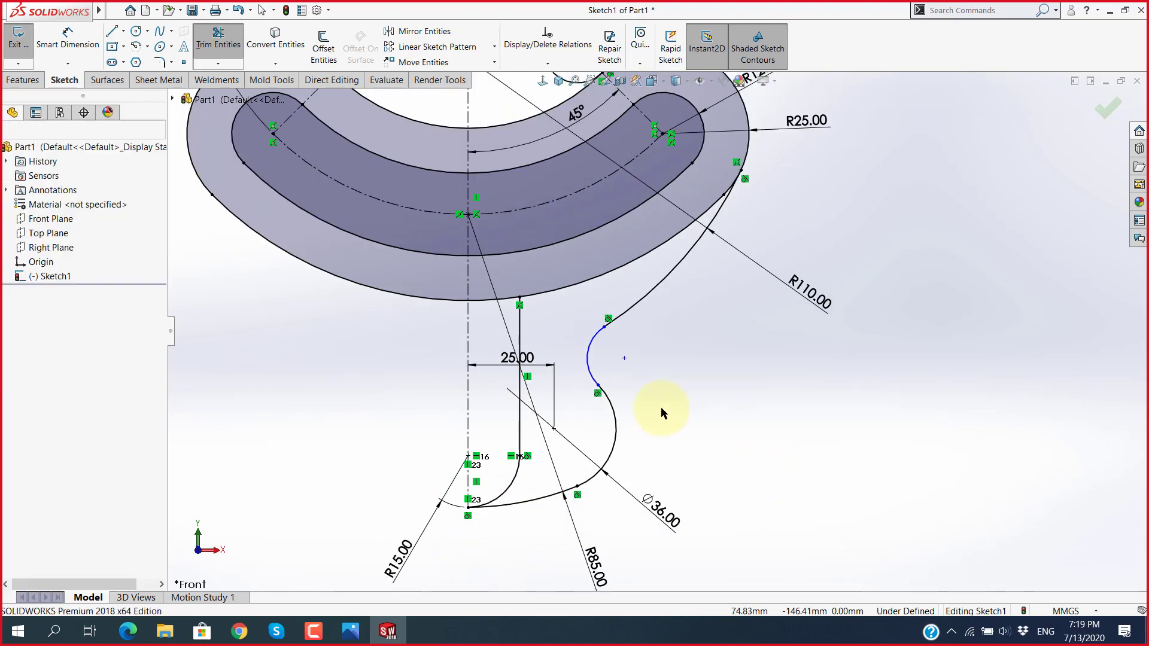
click(67, 39)
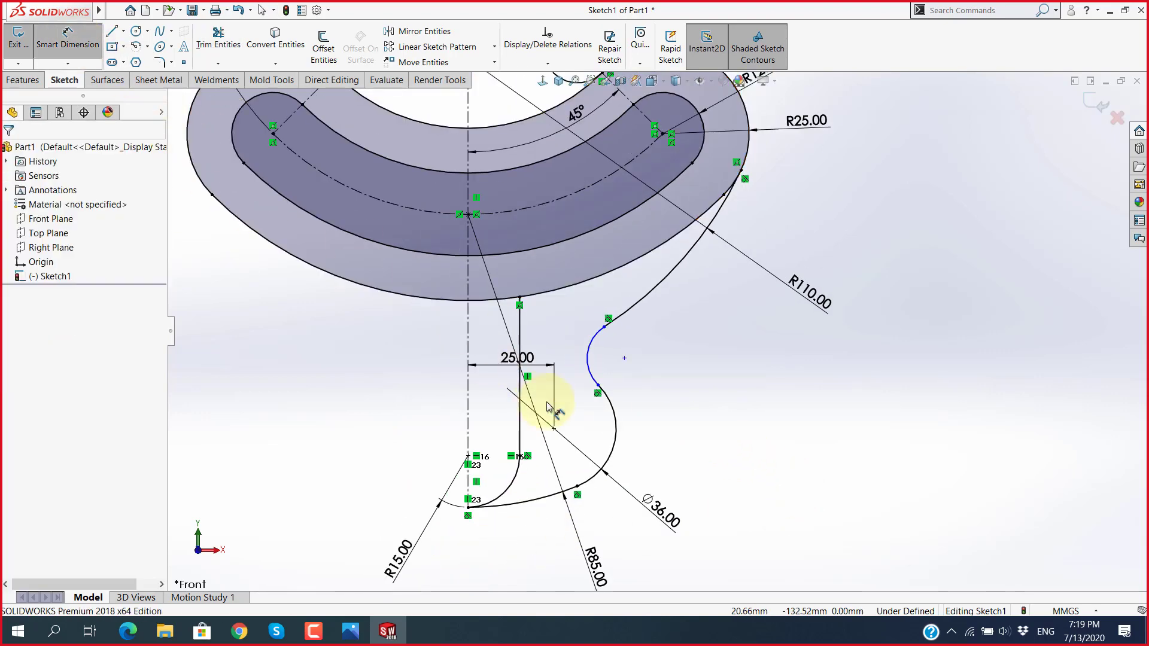
click(587, 353)
click(620, 360)
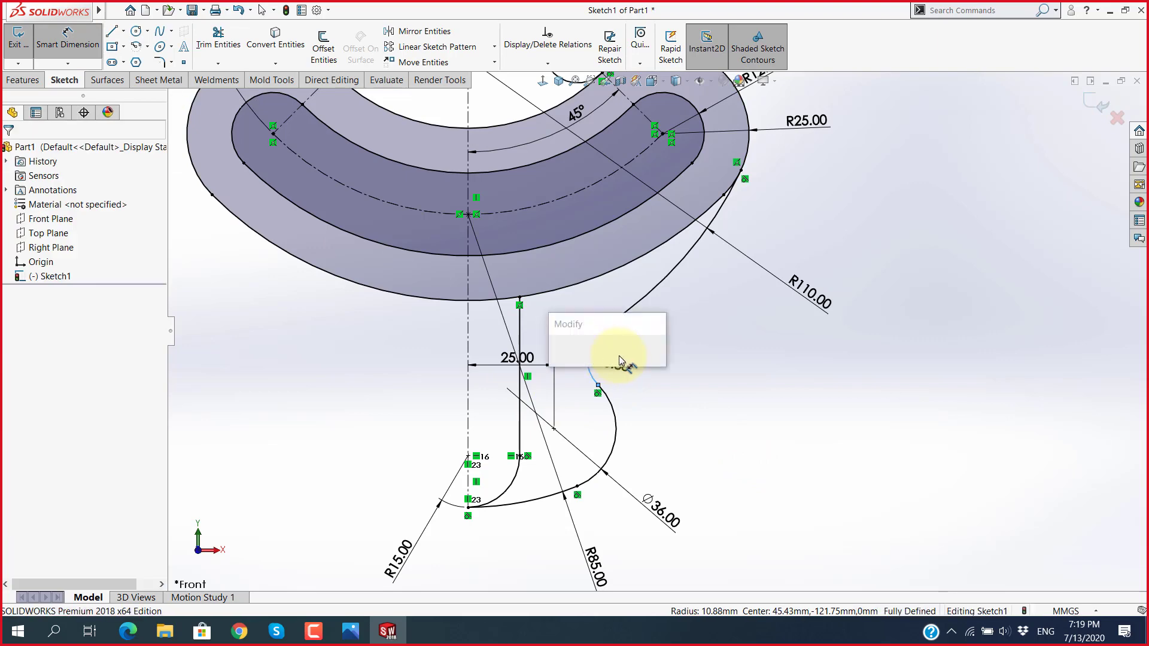
text(10)
key(Return)
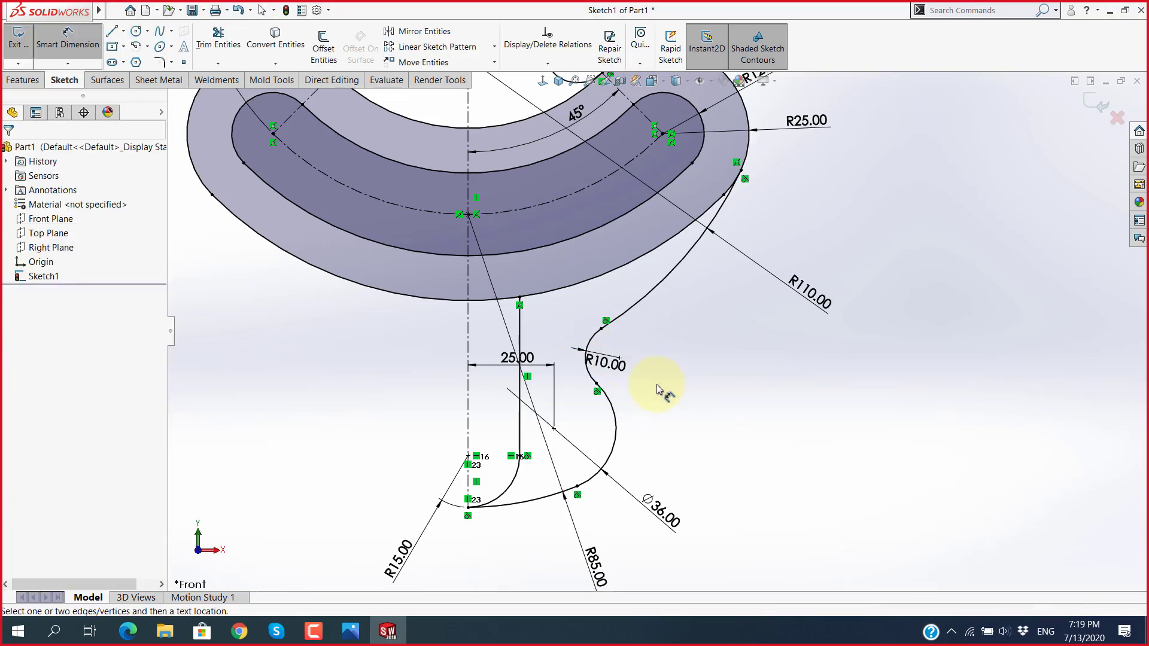
scroll(658, 389, up, 3)
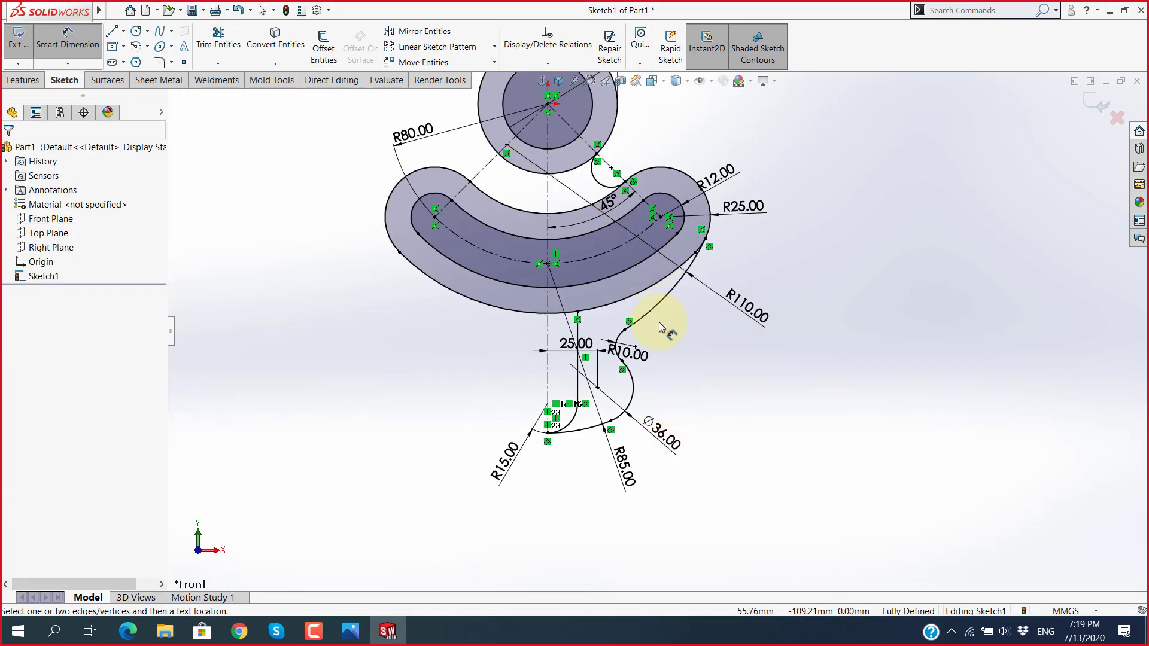
key(Escape)
scroll(655, 323, up, 2)
scroll(664, 207, down, 2)
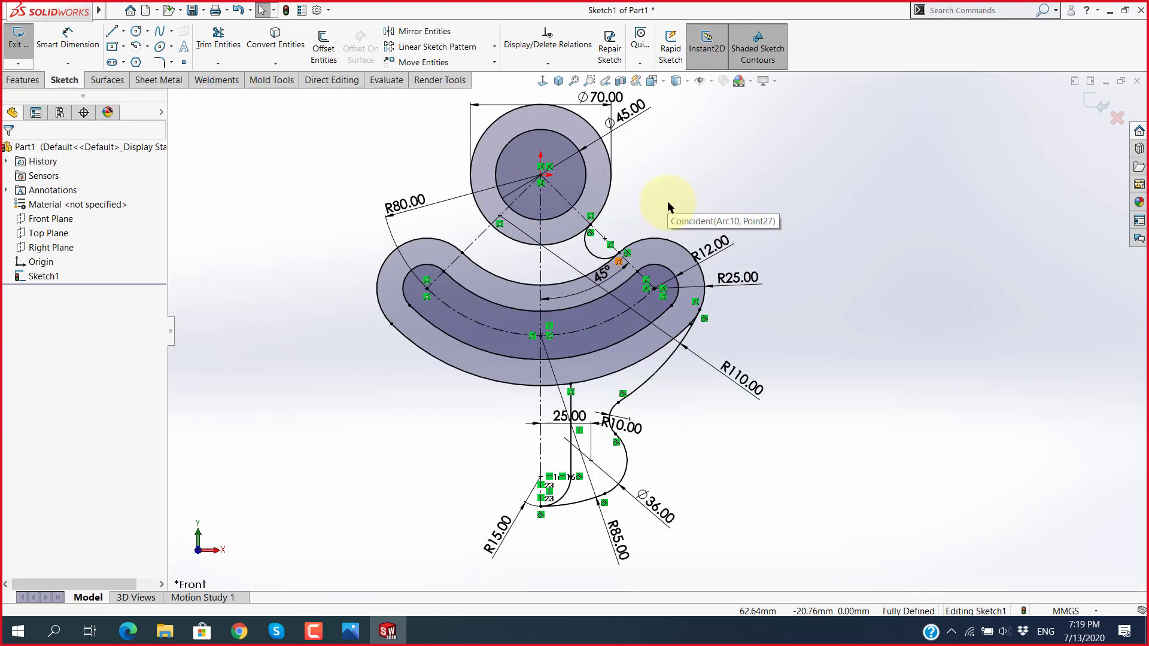
Step: Select the five right-side arcs, including R110, and the vertical stem line for mirroring
click(407, 37)
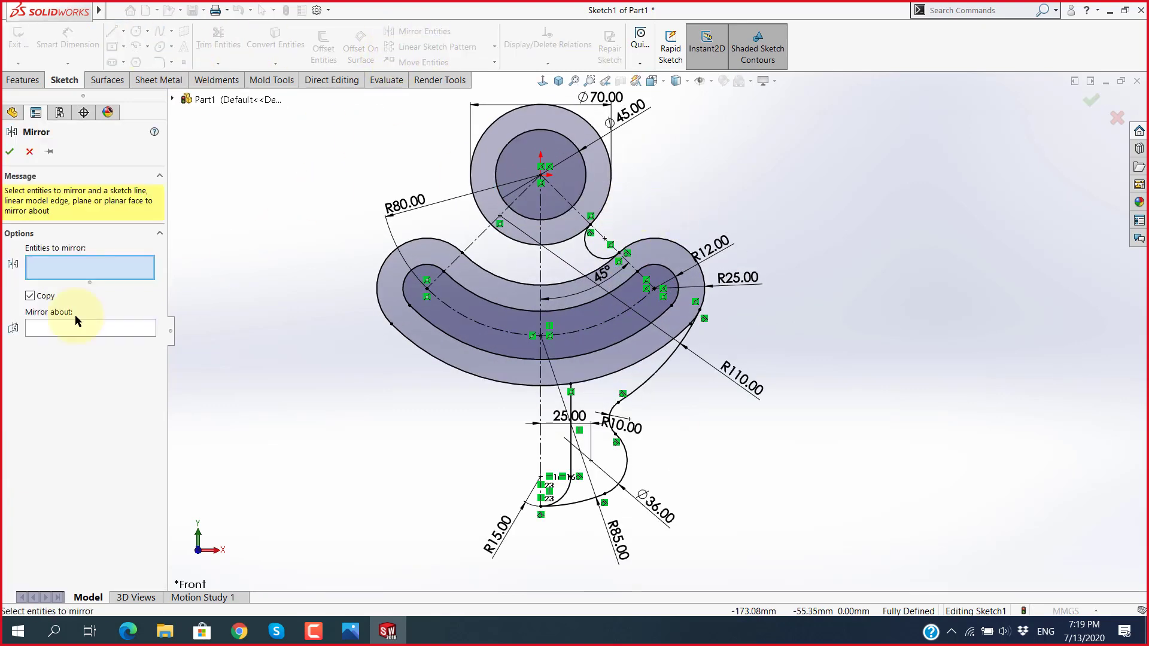
click(592, 253)
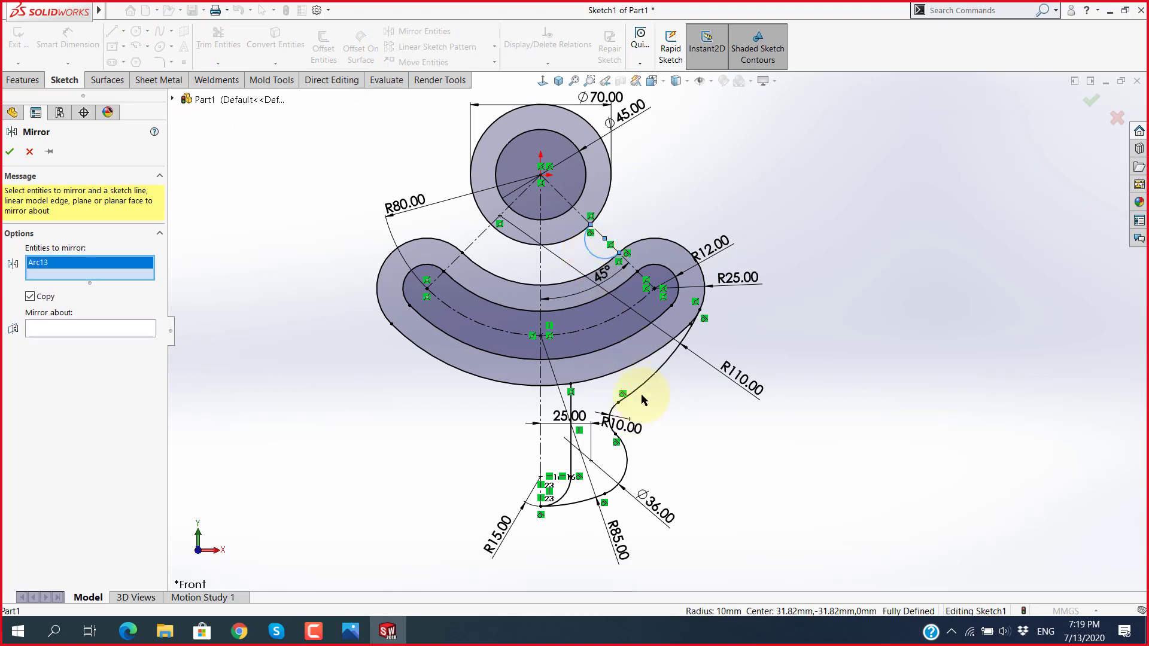
click(656, 372)
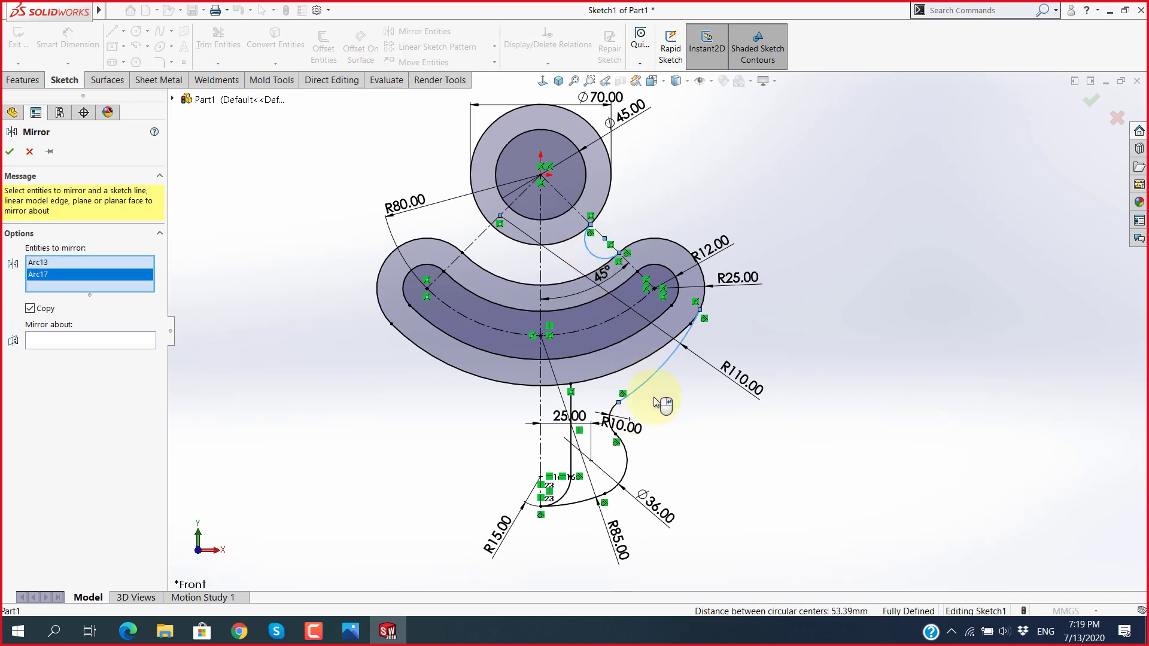
click(614, 415)
click(627, 458)
click(573, 506)
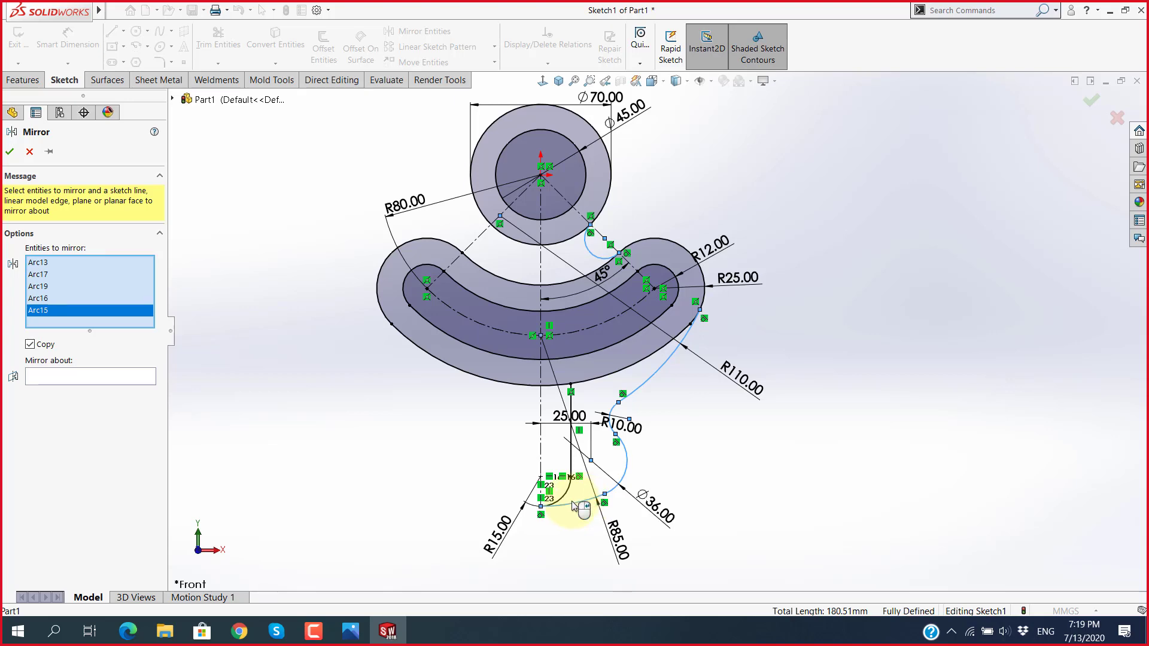
scroll(575, 490, down, 2)
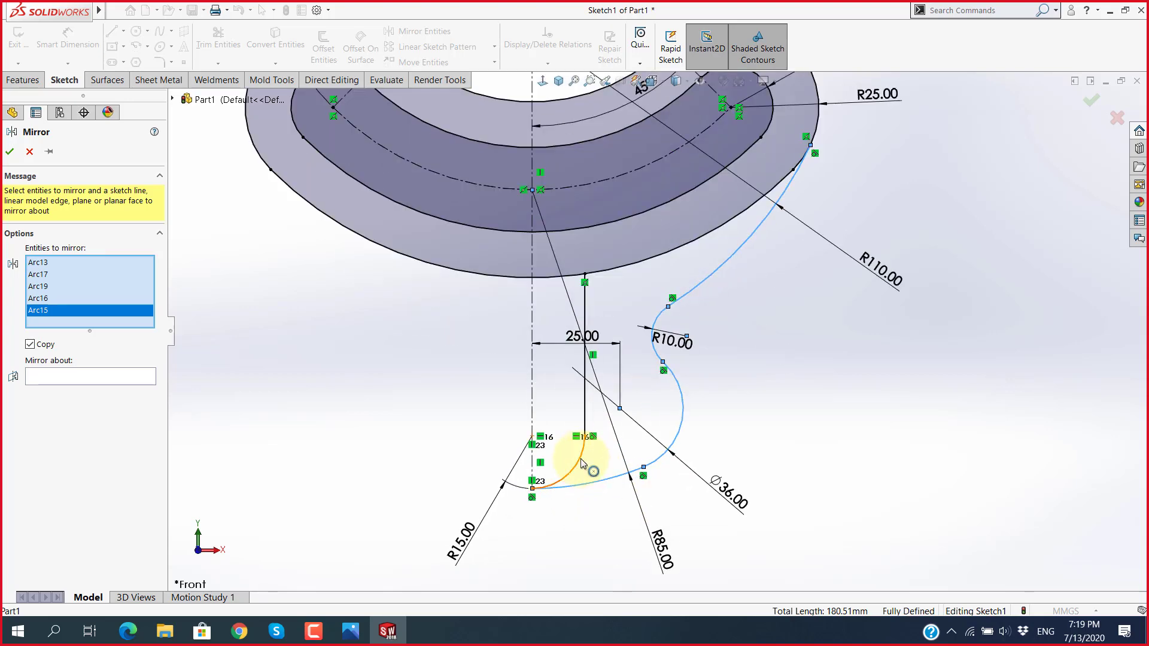
click(585, 431)
scroll(687, 559, up, 2)
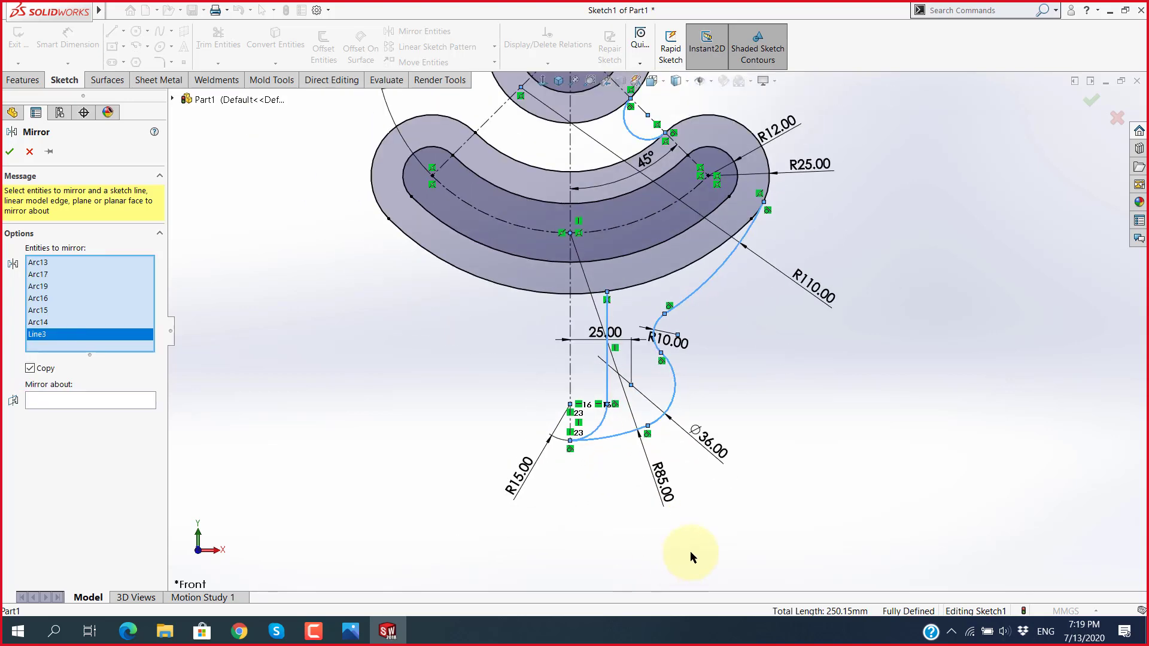
scroll(810, 479, up, 2)
Step: Mirror the selected entities about the vertical centerline
click(121, 306)
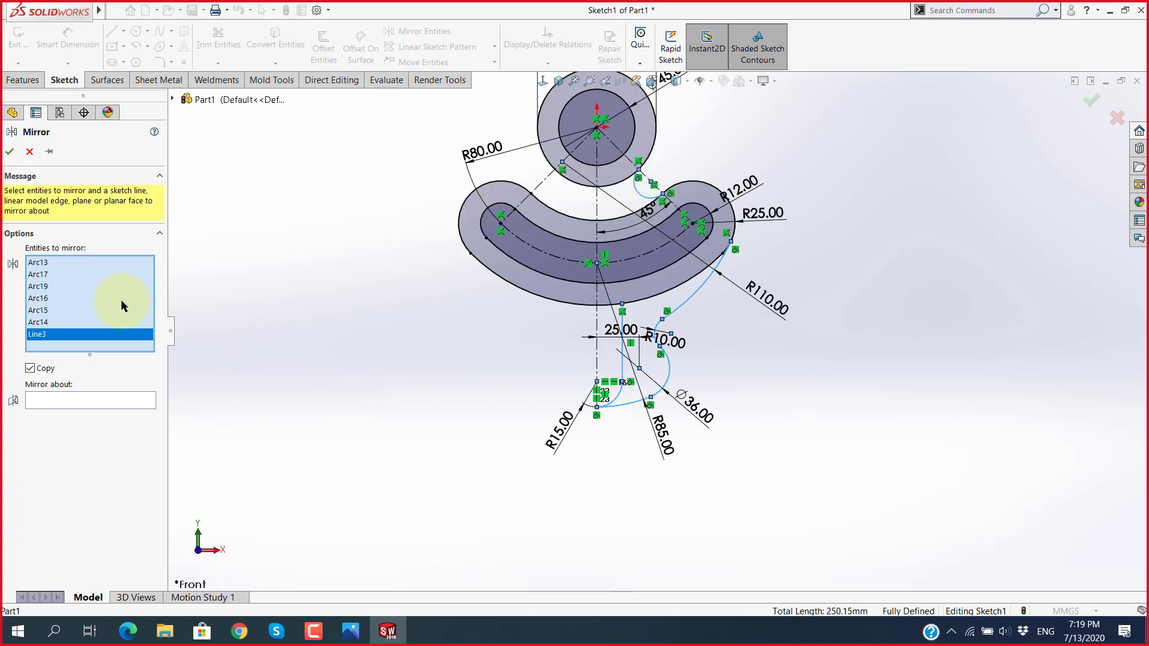
click(43, 399)
click(591, 329)
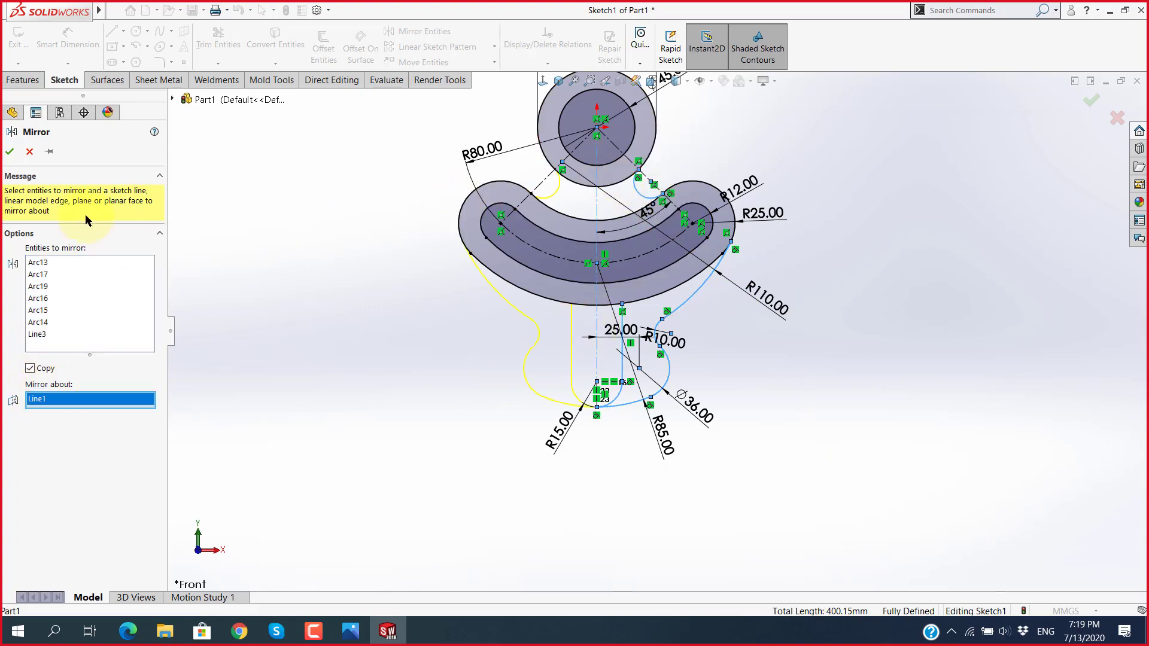
click(10, 151)
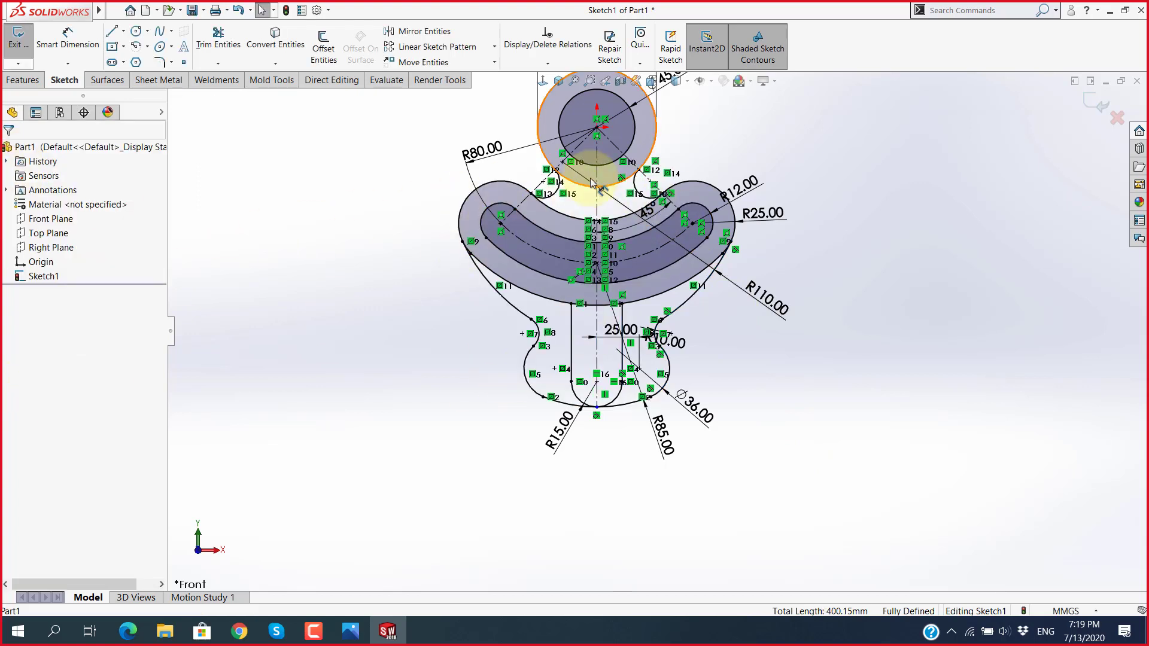
Step: Hide the sketch relation markers and compare the sketch with the reference drawing
ctrl+middle_drag(597, 157, 656, 228)
scroll(657, 228, down, 2)
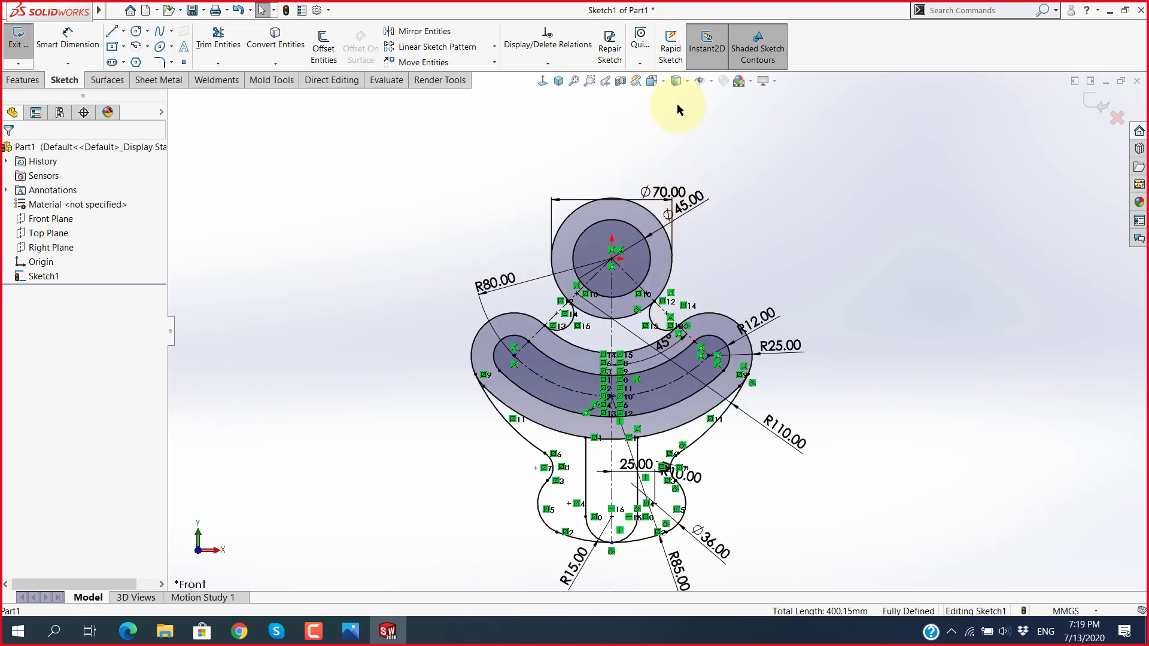
click(689, 77)
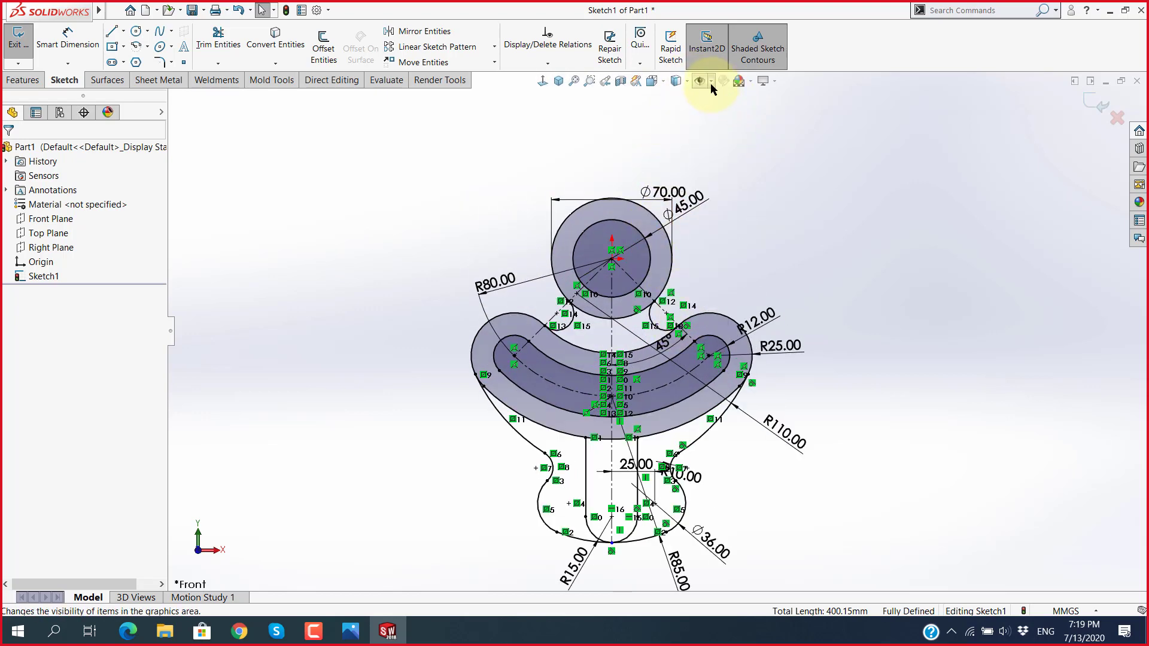
click(710, 82)
click(700, 217)
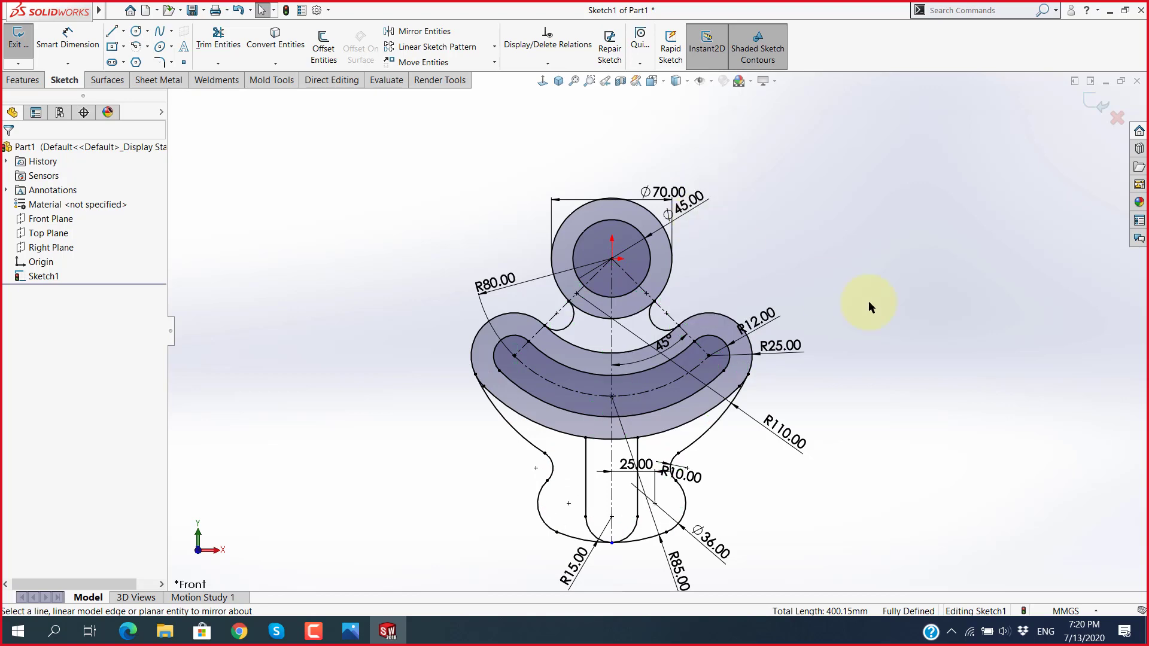
scroll(717, 432, up, 2)
scroll(641, 368, down, 3)
key(alt+Tab)
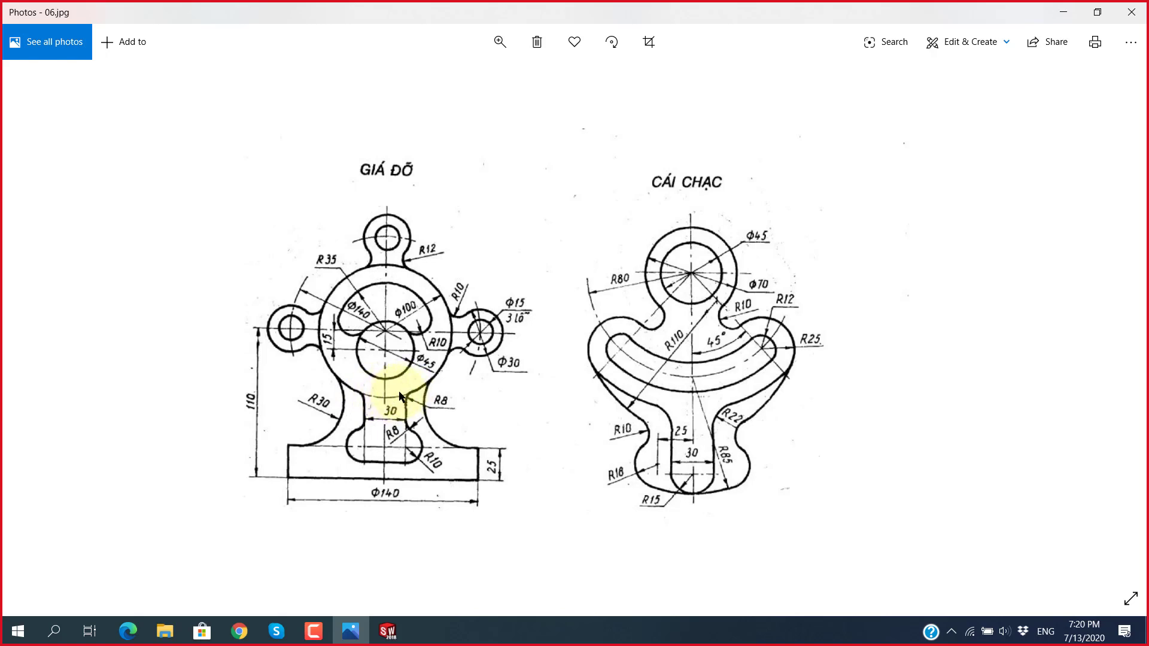
key(alt+Tab)
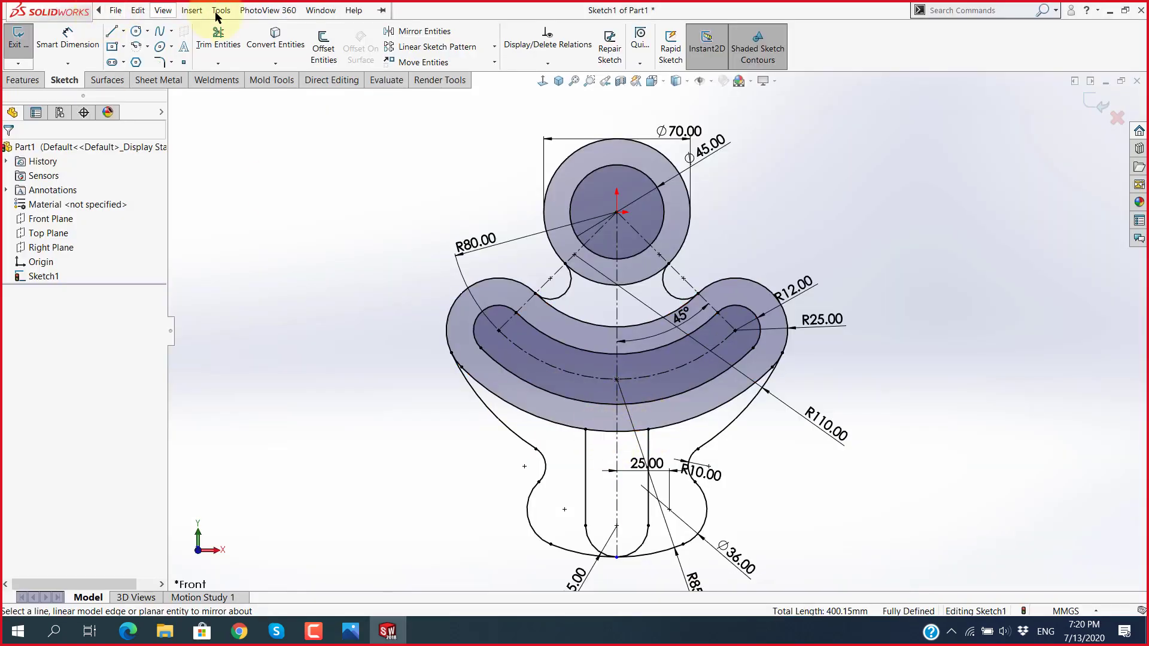
Step: Trim the slot outline between the stem lines, then undo the last trim to restore the outer arc
click(218, 42)
scroll(646, 479, down, 5)
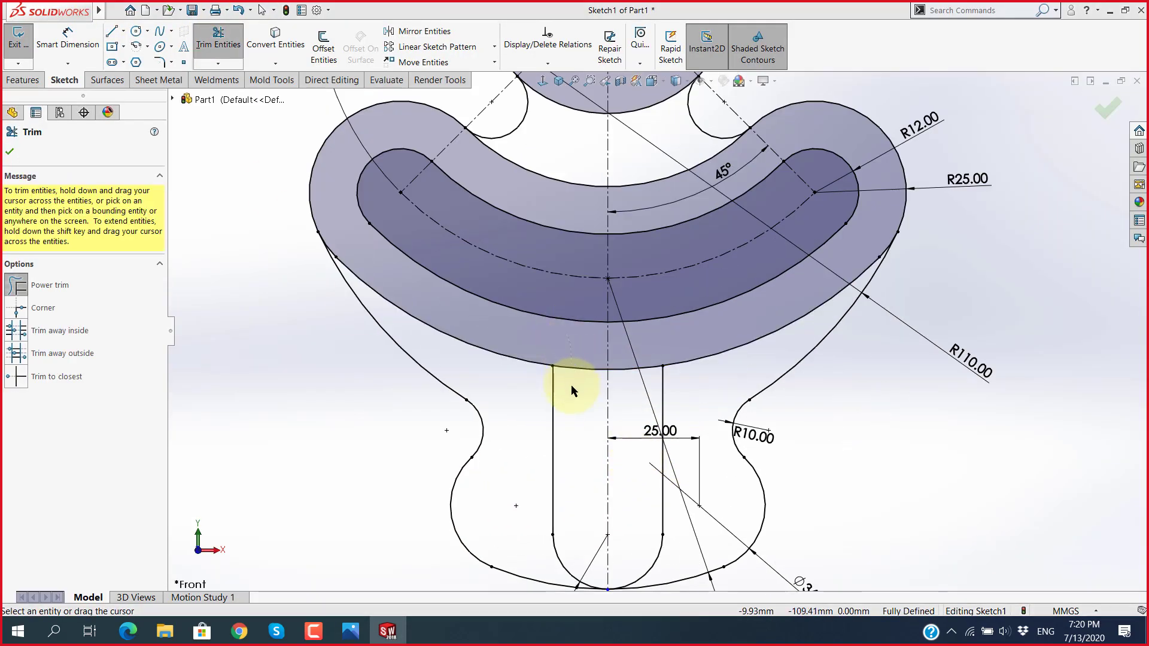
drag(571, 386, 595, 423)
click(609, 317)
drag(595, 313, 618, 374)
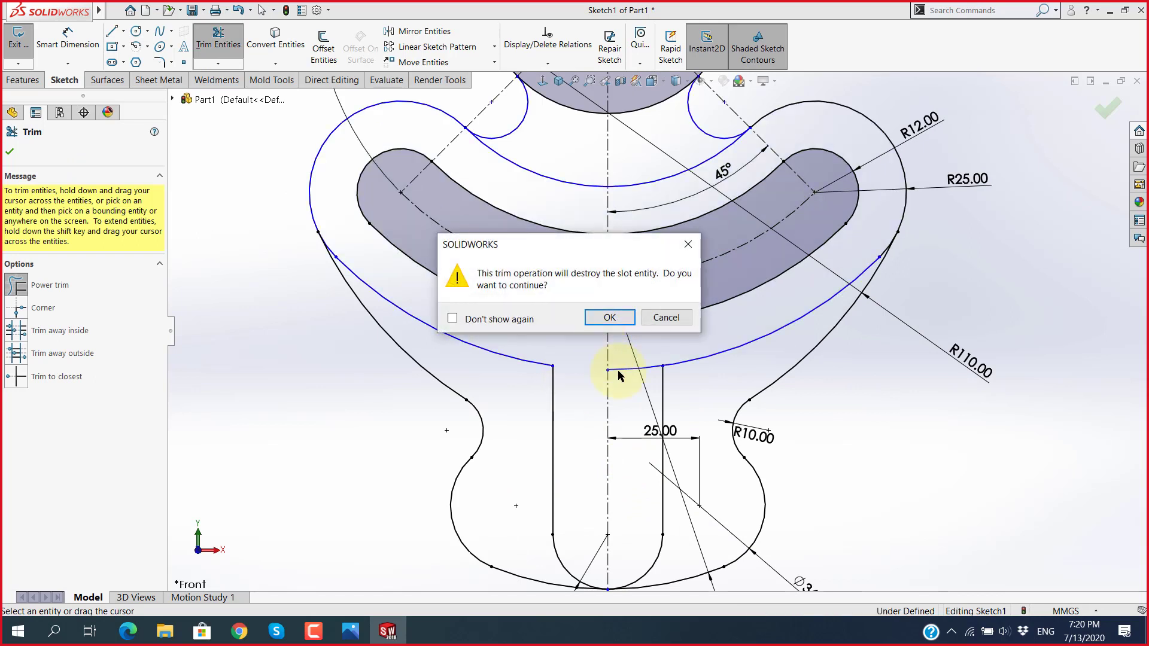
click(612, 321)
click(619, 322)
click(620, 325)
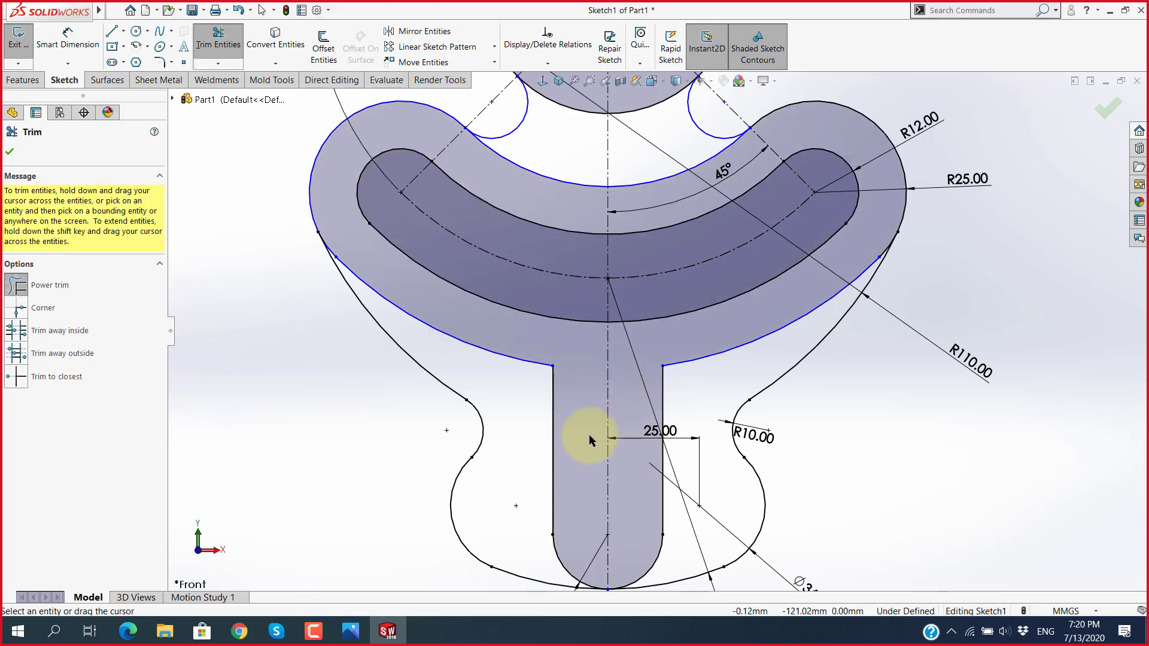
scroll(523, 398, up, 1)
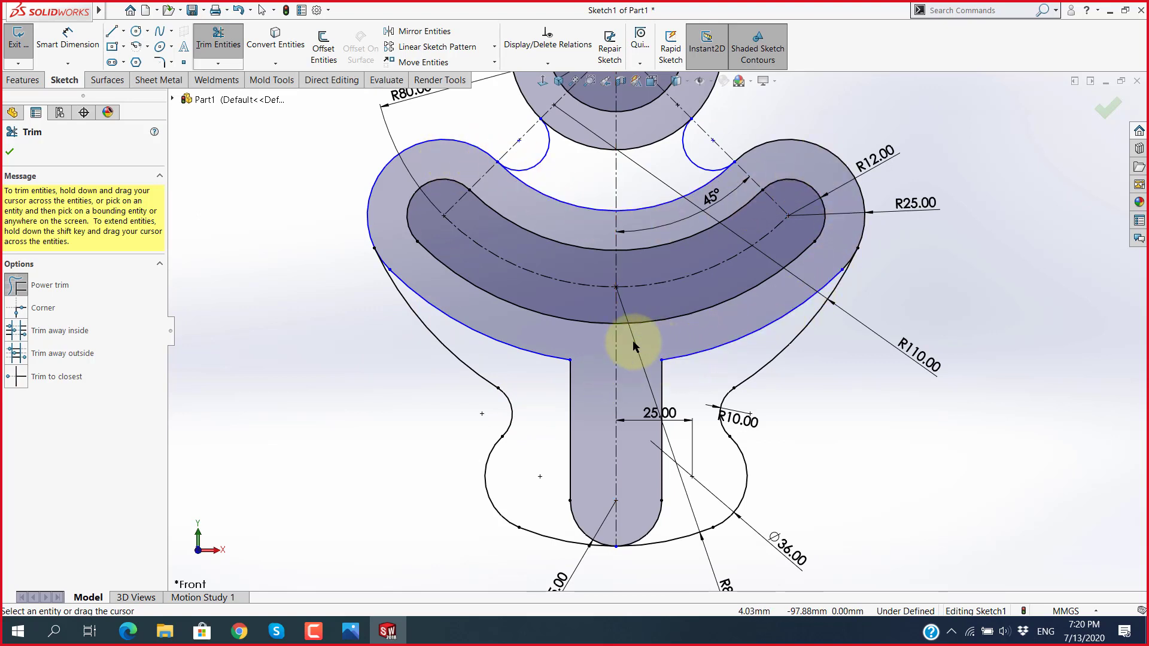
key(ctrl+z)
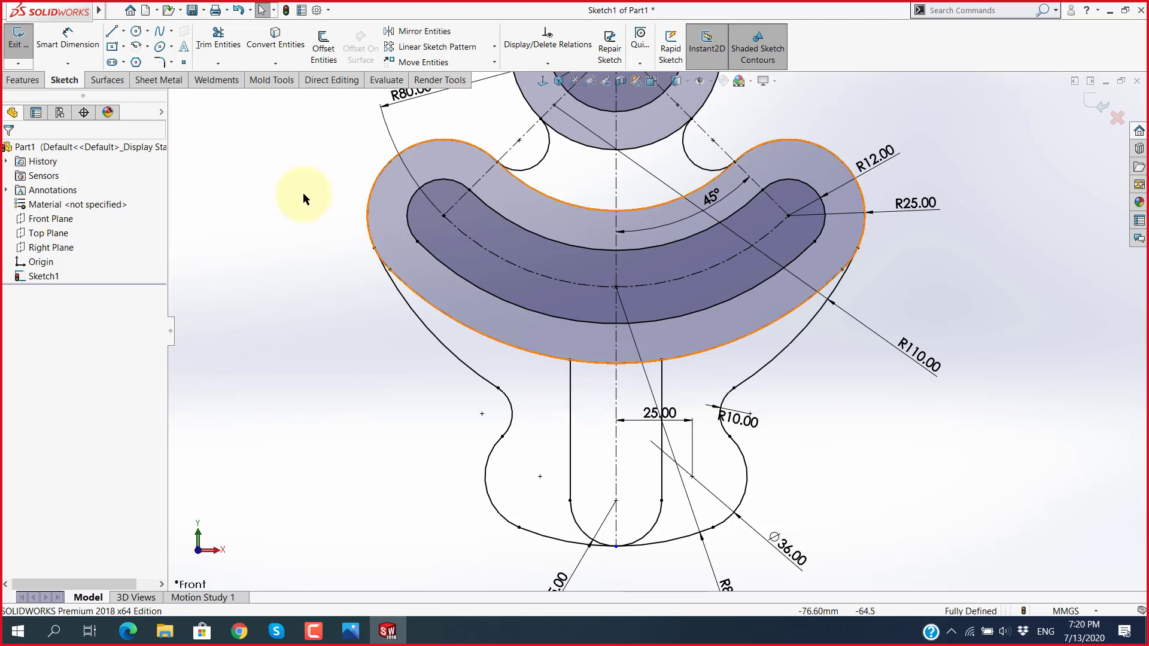
Step: Draw a small circle beside the stem top, tangent to the right stem line
click(136, 31)
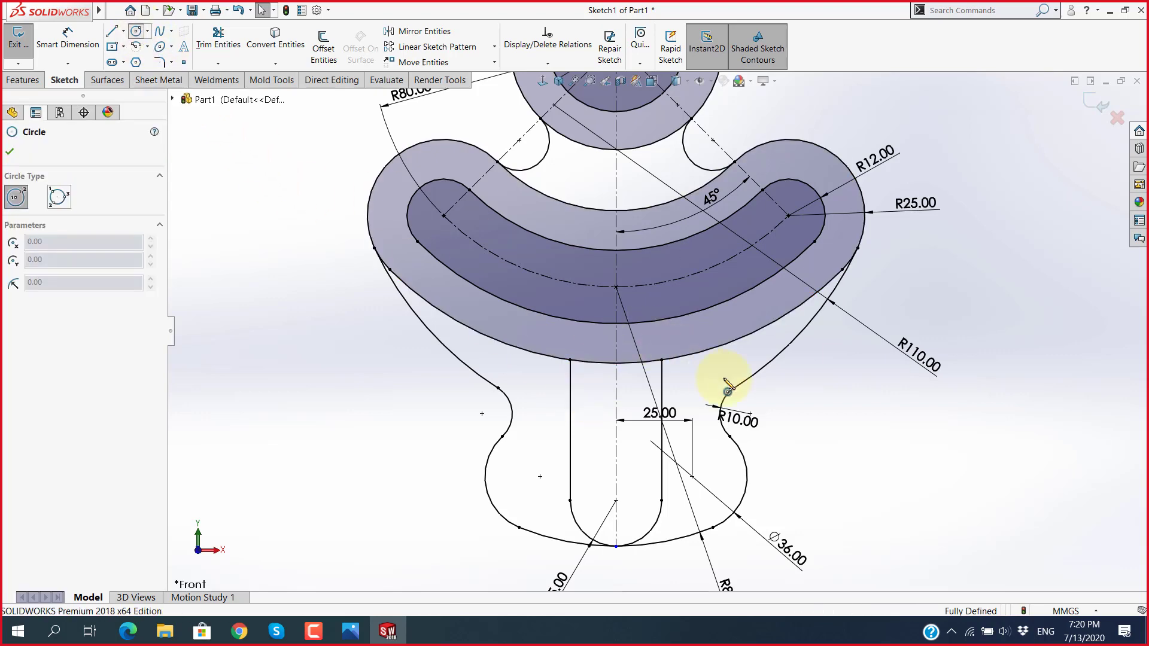
click(693, 372)
scroll(692, 371, down, 3)
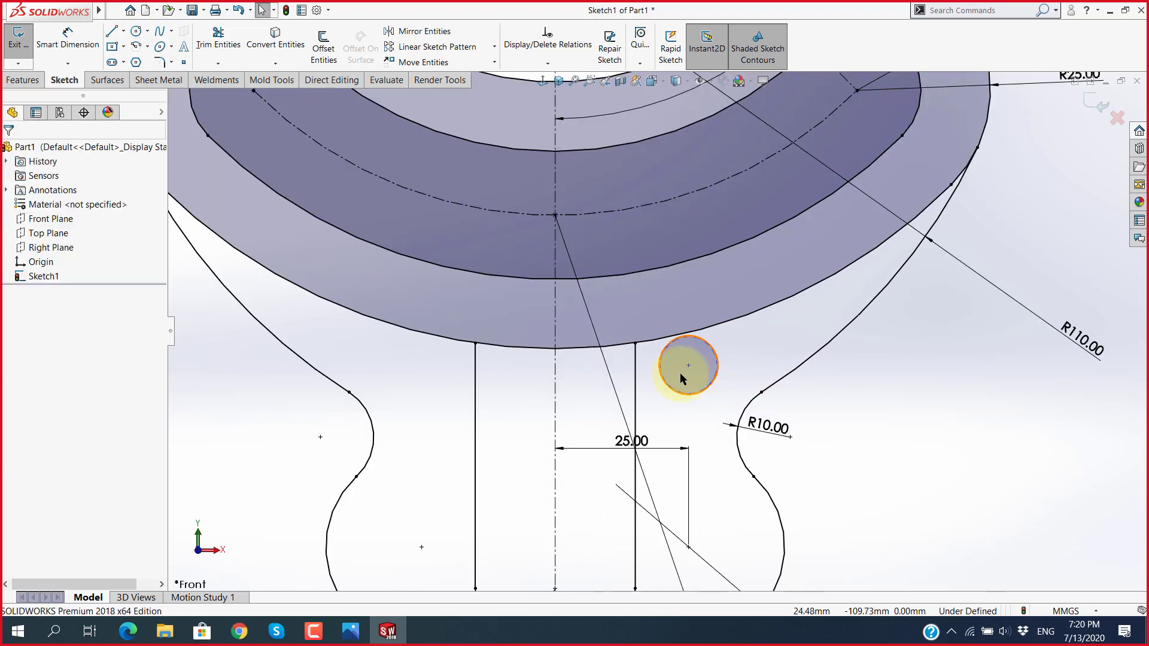
click(635, 389)
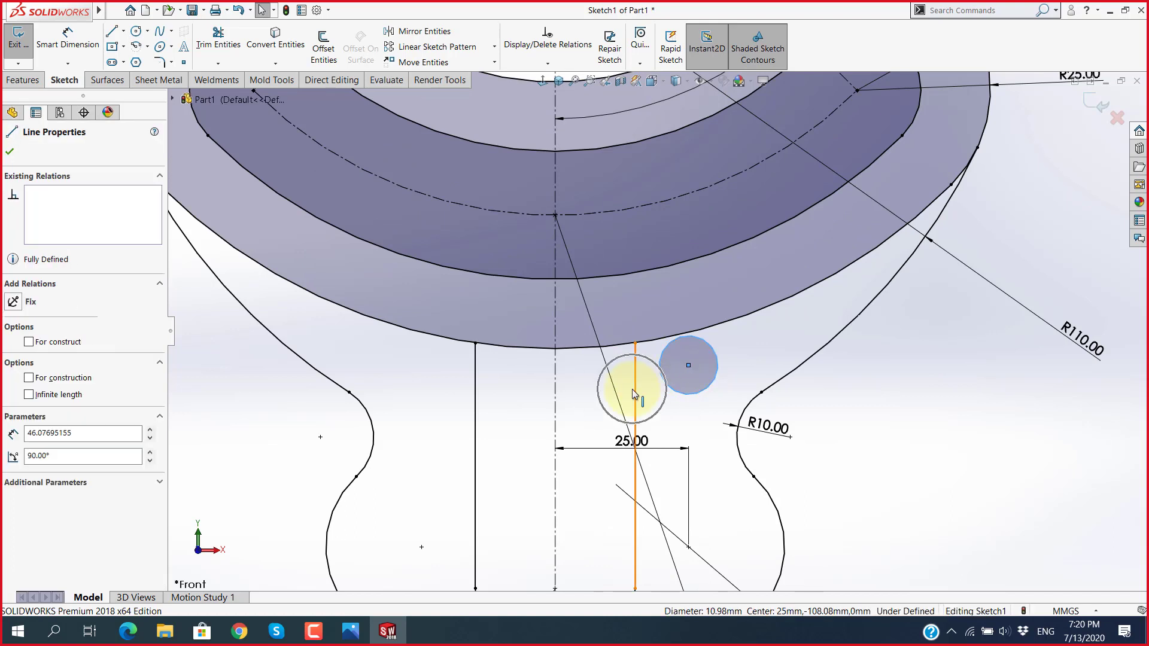
ctrl+click(660, 365)
click(665, 337)
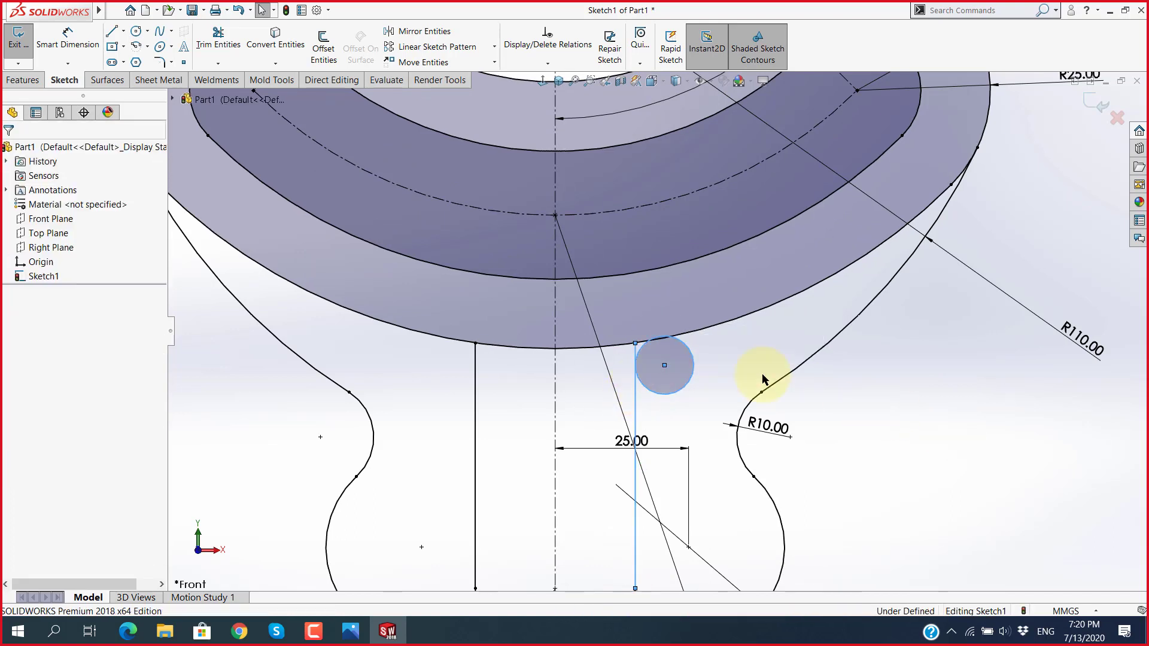
Step: Make the circle tangent to the large outer arc, then check the reference drawing
click(693, 366)
ctrl+click(709, 331)
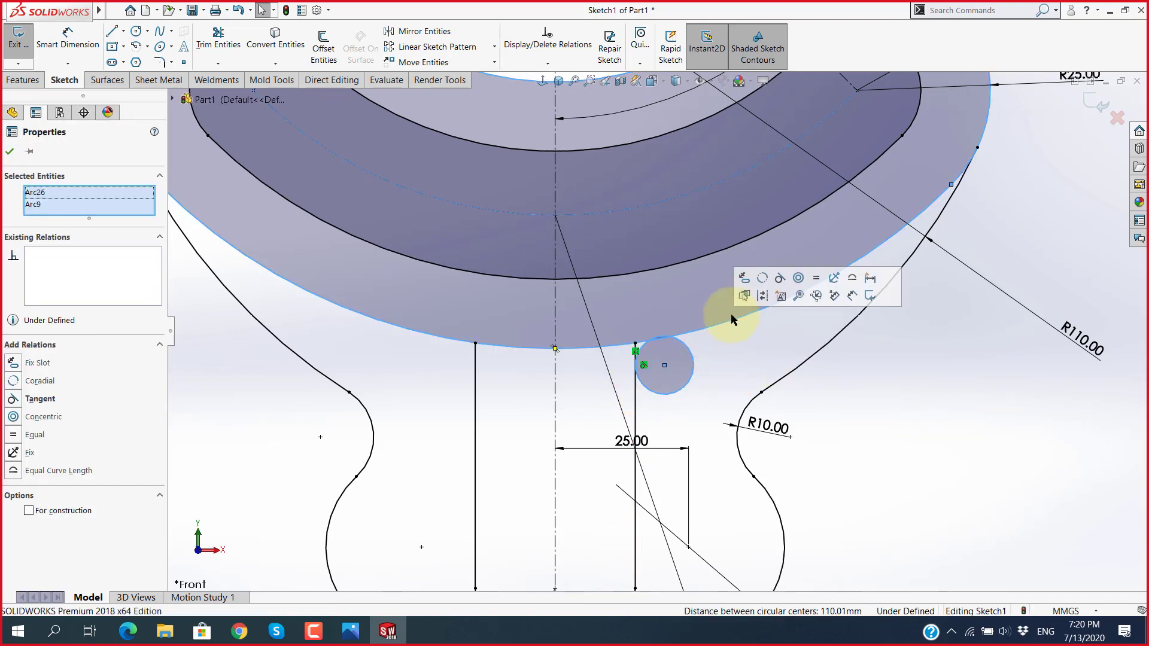
click(778, 278)
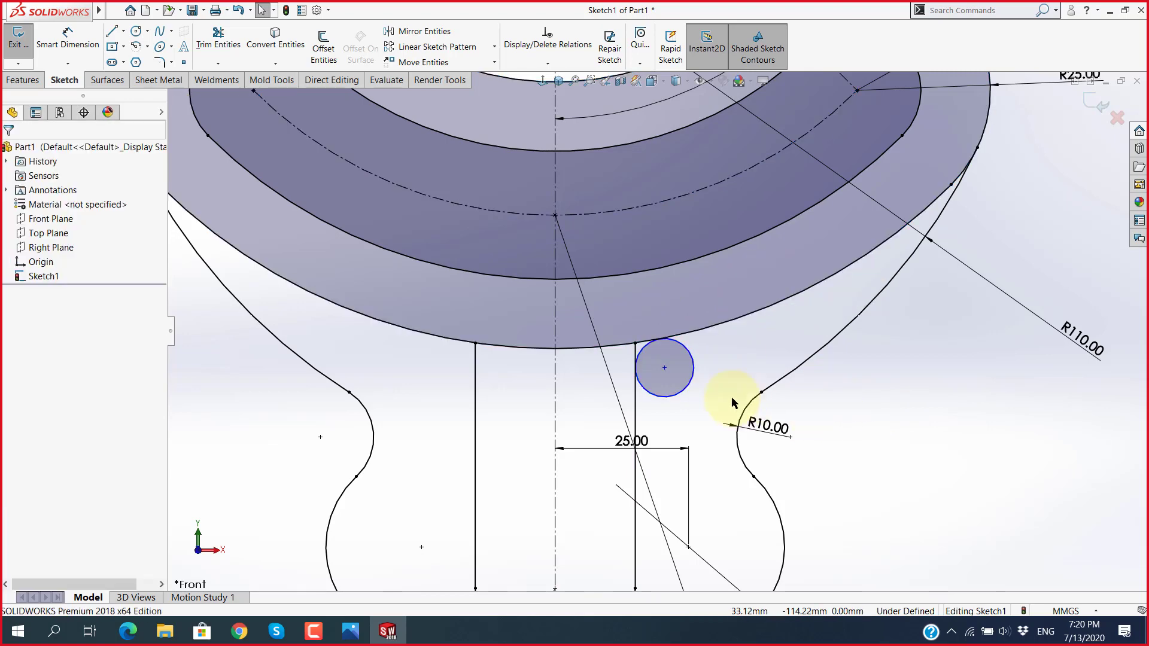
key(alt+Tab)
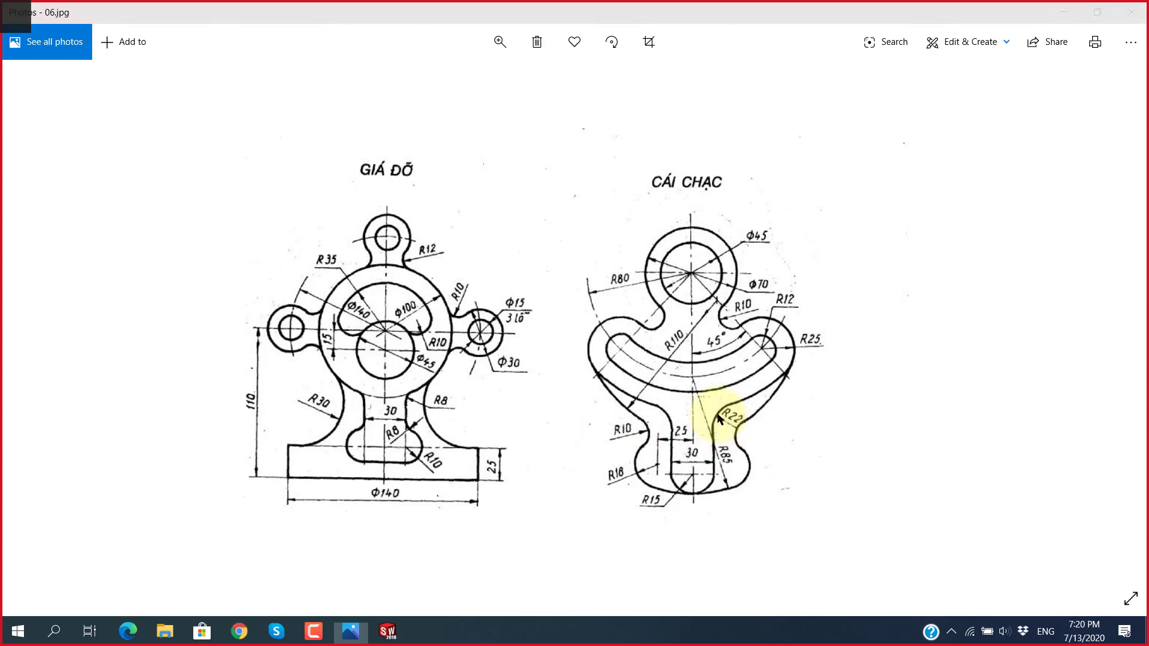
key(alt+Tab)
click(218, 37)
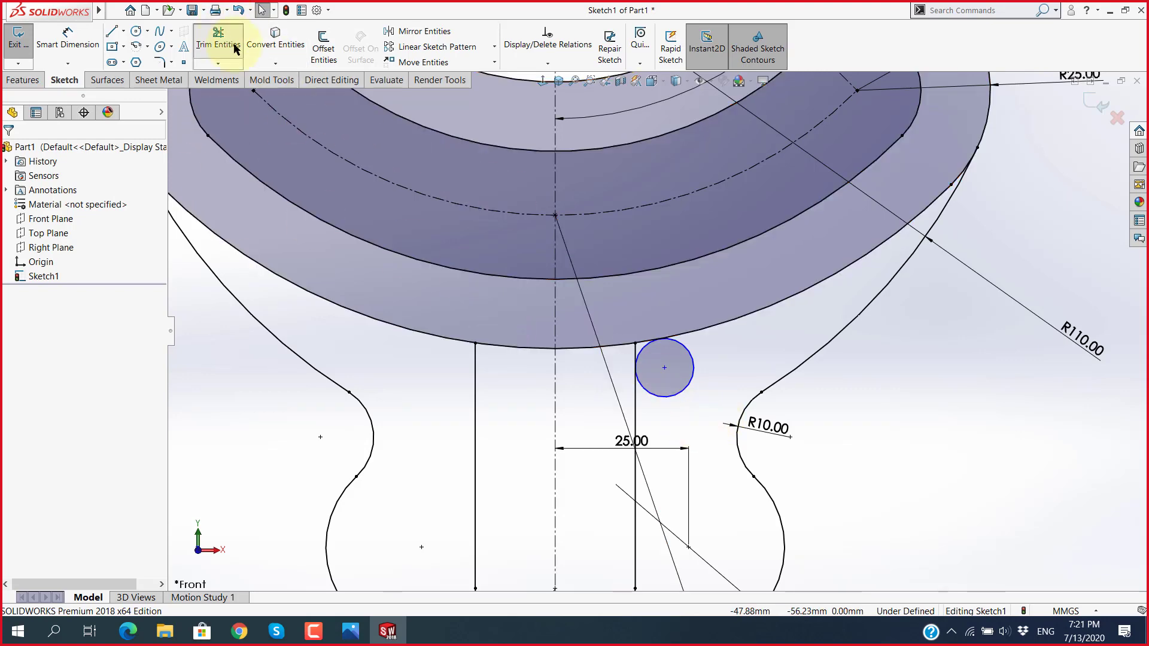
Step: Trim the small circle down to a fillet arc and dimension its radius to 22
drag(679, 359, 473, 321)
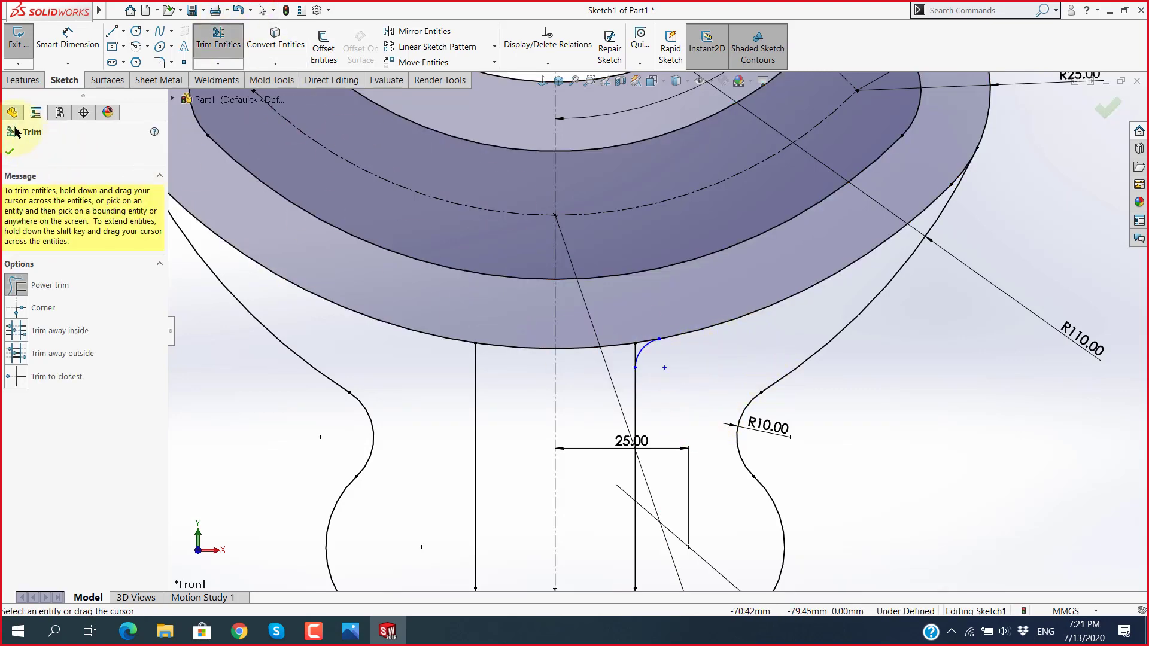
click(642, 350)
click(693, 401)
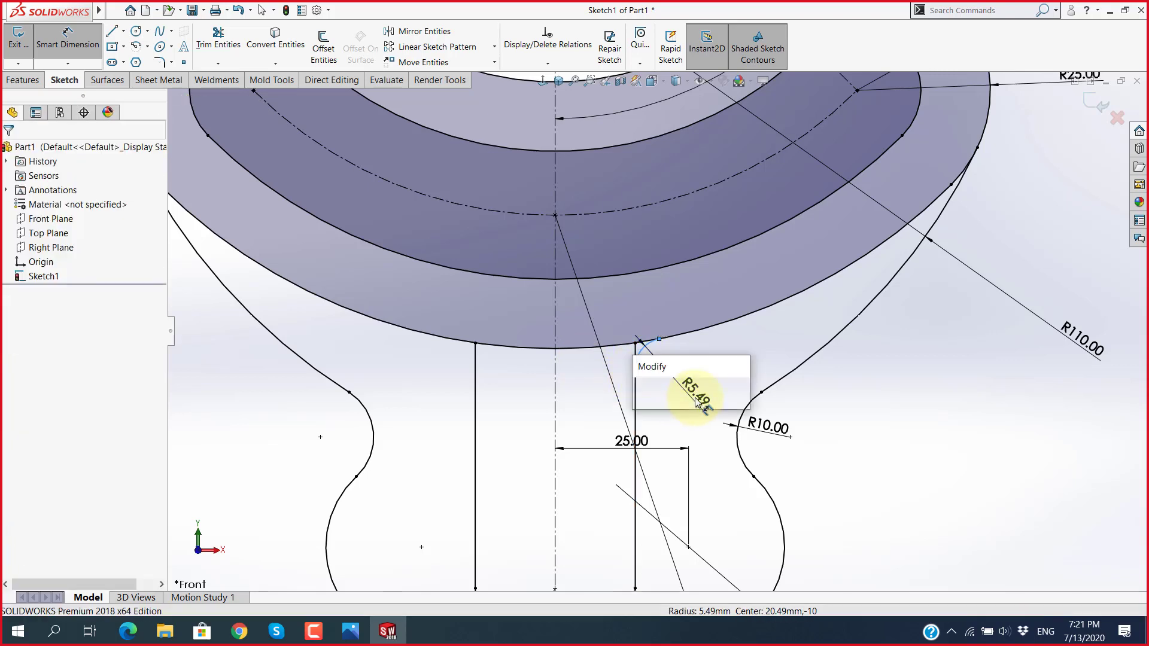
text(22)
key(Return)
key(Escape)
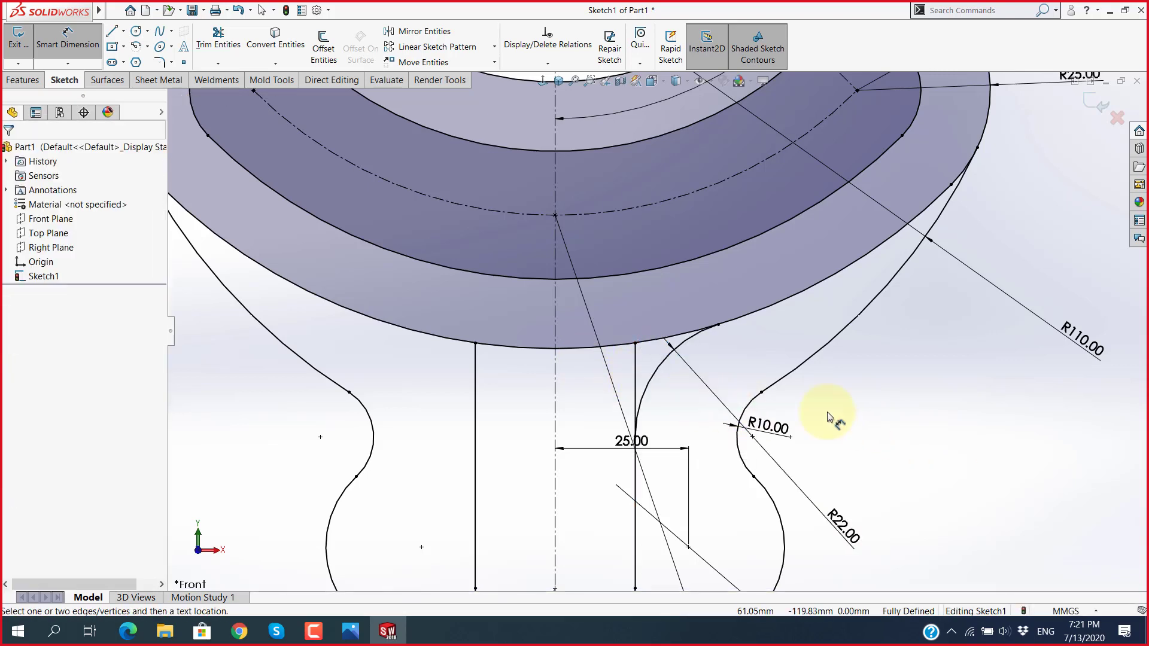
click(497, 220)
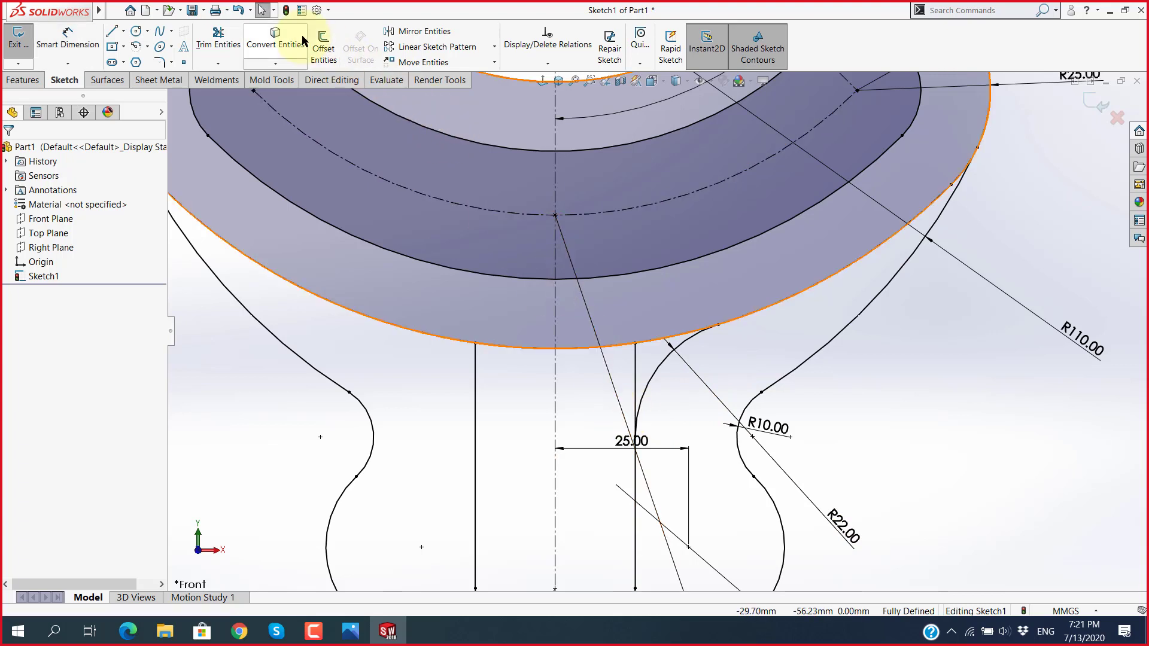
Step: Mirror the R22 arc about the vertical centerline
click(392, 33)
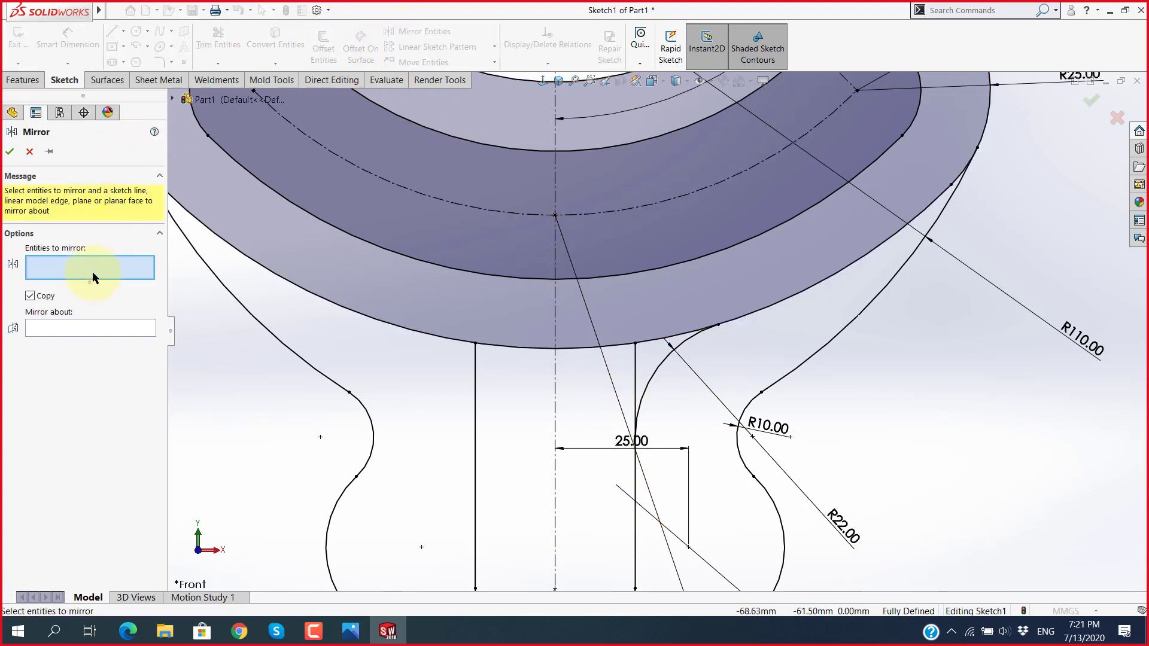
click(654, 388)
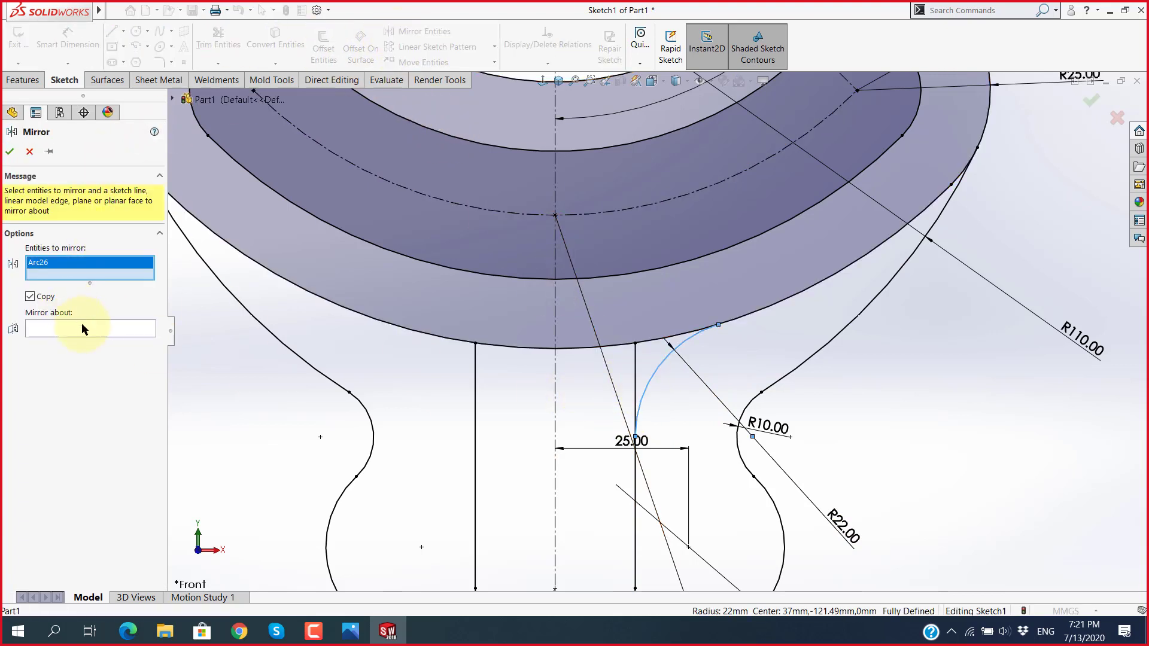
click(82, 329)
click(554, 397)
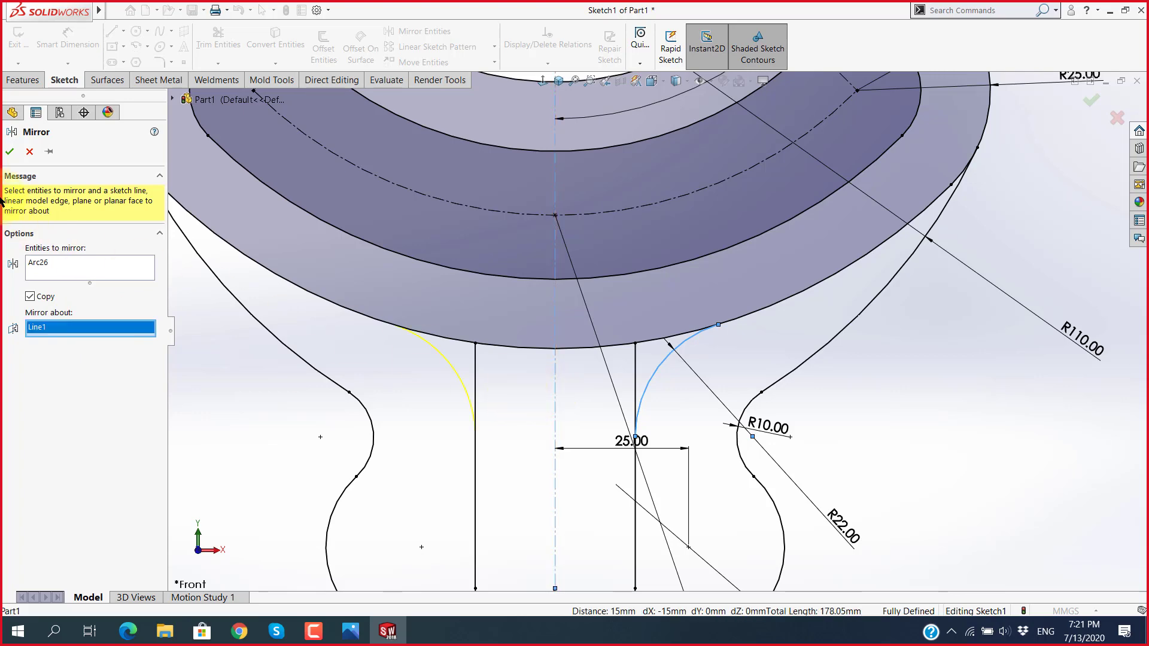
click(9, 152)
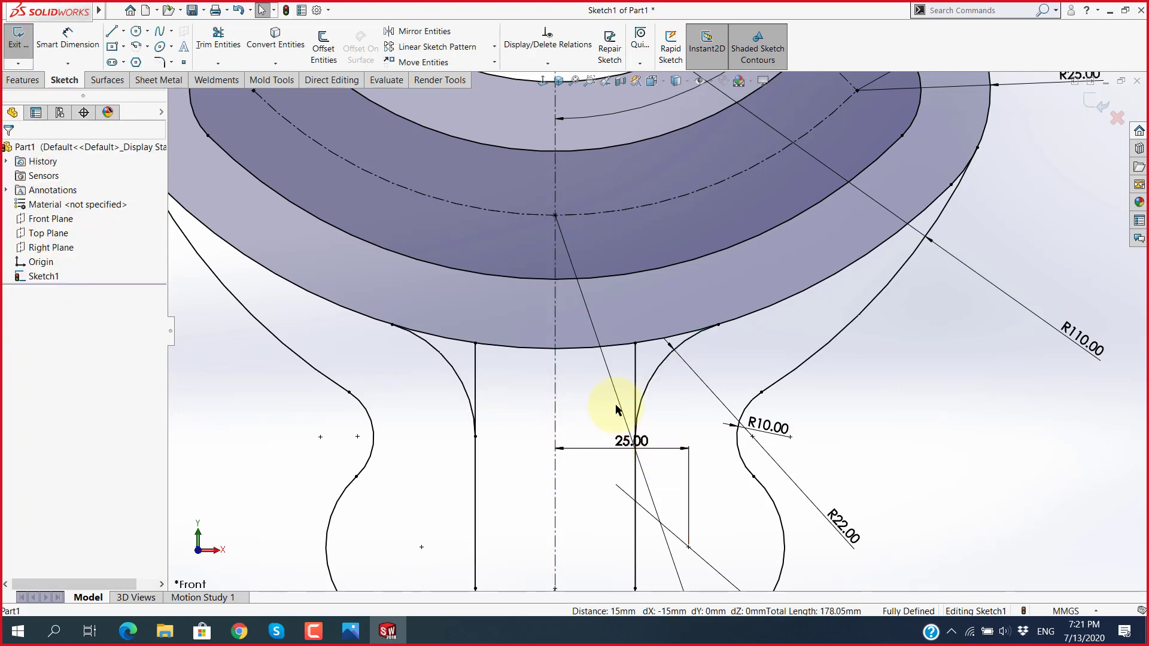
scroll(608, 403, up, 1)
Step: Trim the outer arc and line across the stem top, then view the reference drawing
click(218, 39)
scroll(662, 325, down, 2)
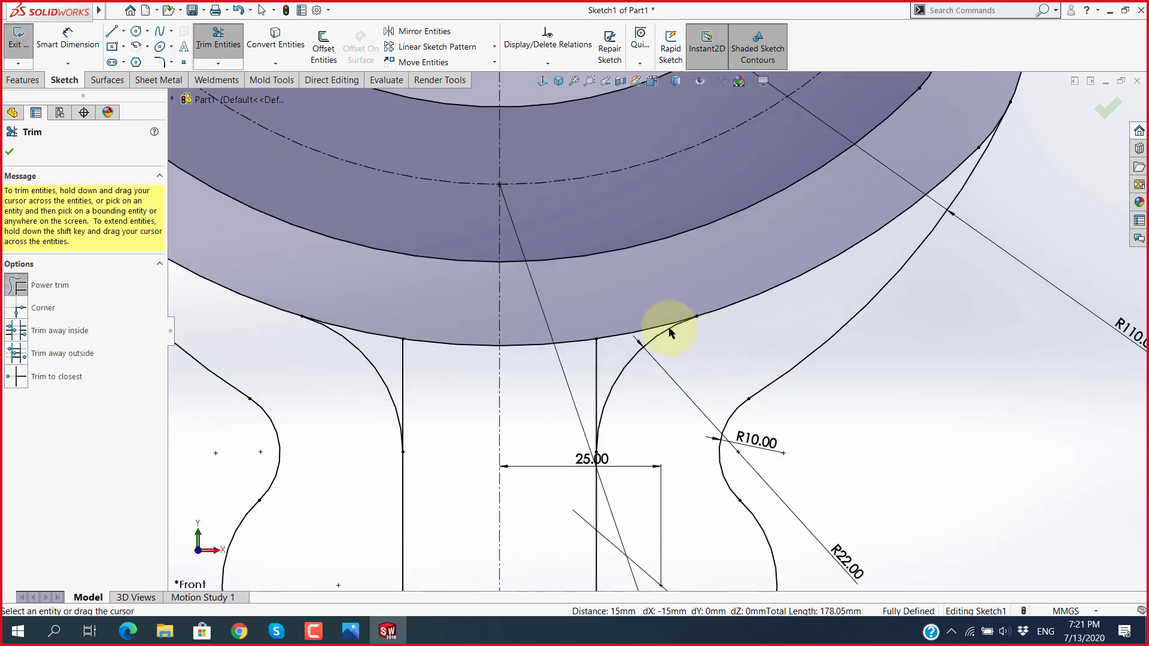
click(618, 337)
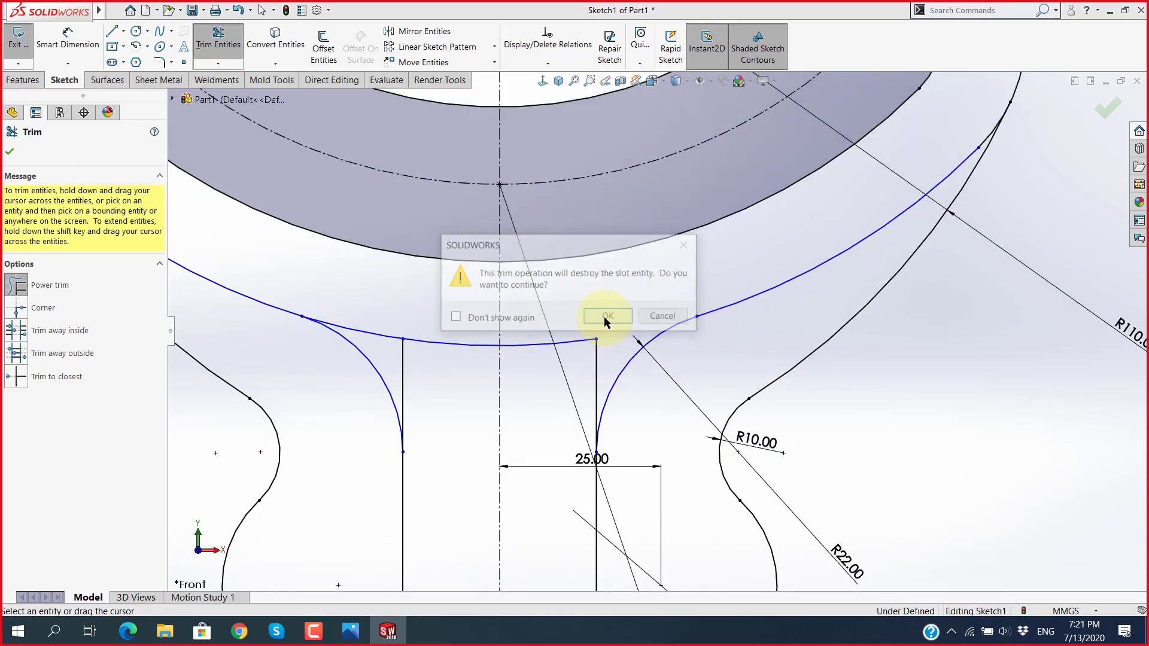
click(605, 322)
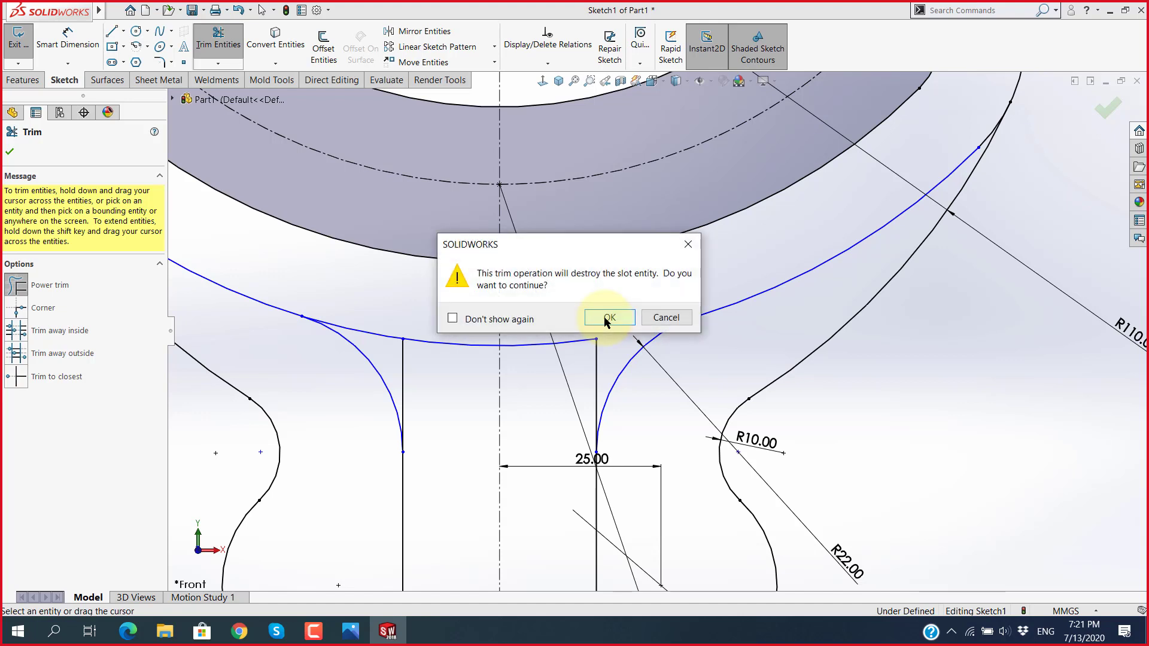
click(606, 320)
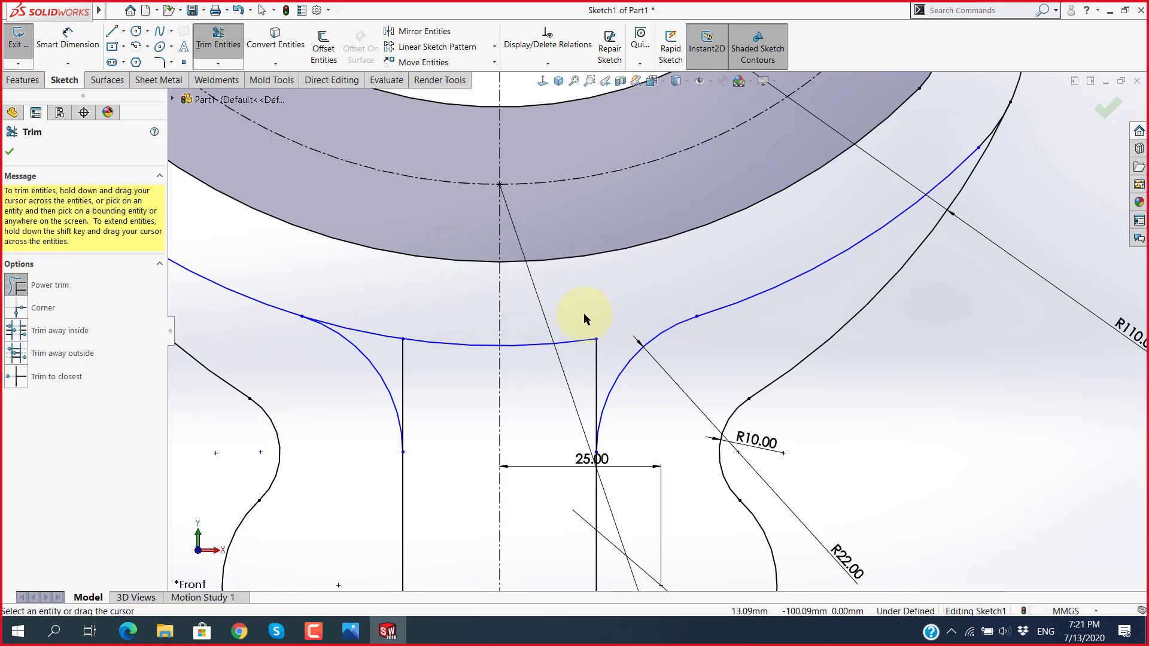
mouse_move(564, 317)
mouse_down()
mouse_move(395, 375)
mouse_move(385, 325)
mouse_up()
scroll(572, 432, up, 3)
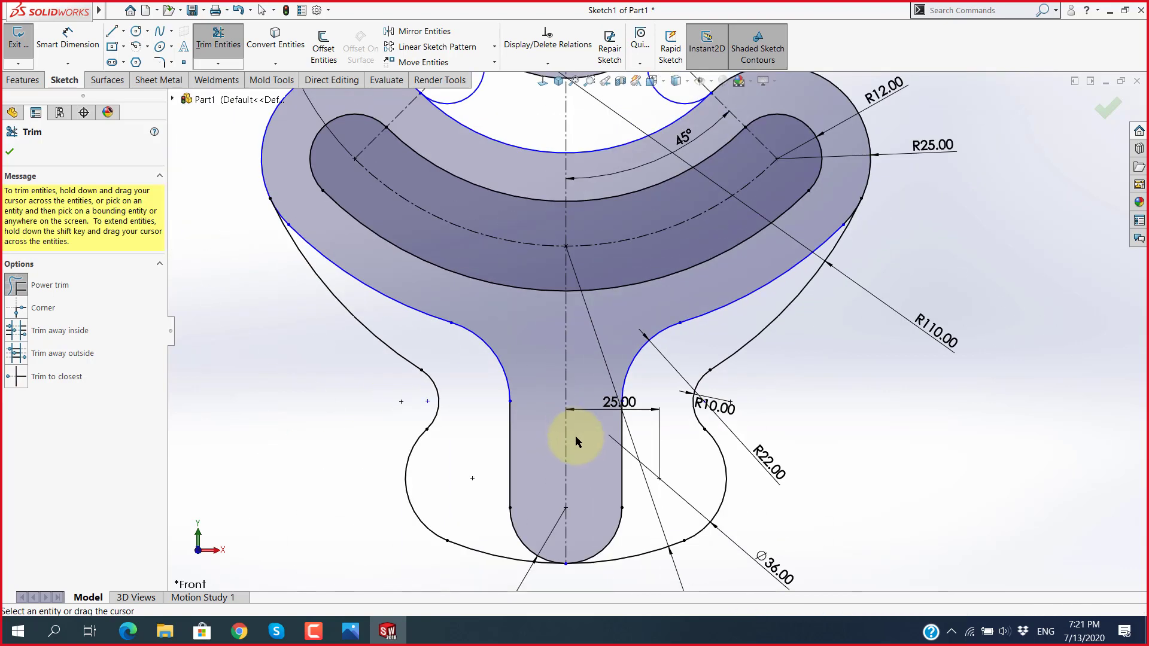
key(Escape)
scroll(576, 441, up, 2)
scroll(680, 252, up, 2)
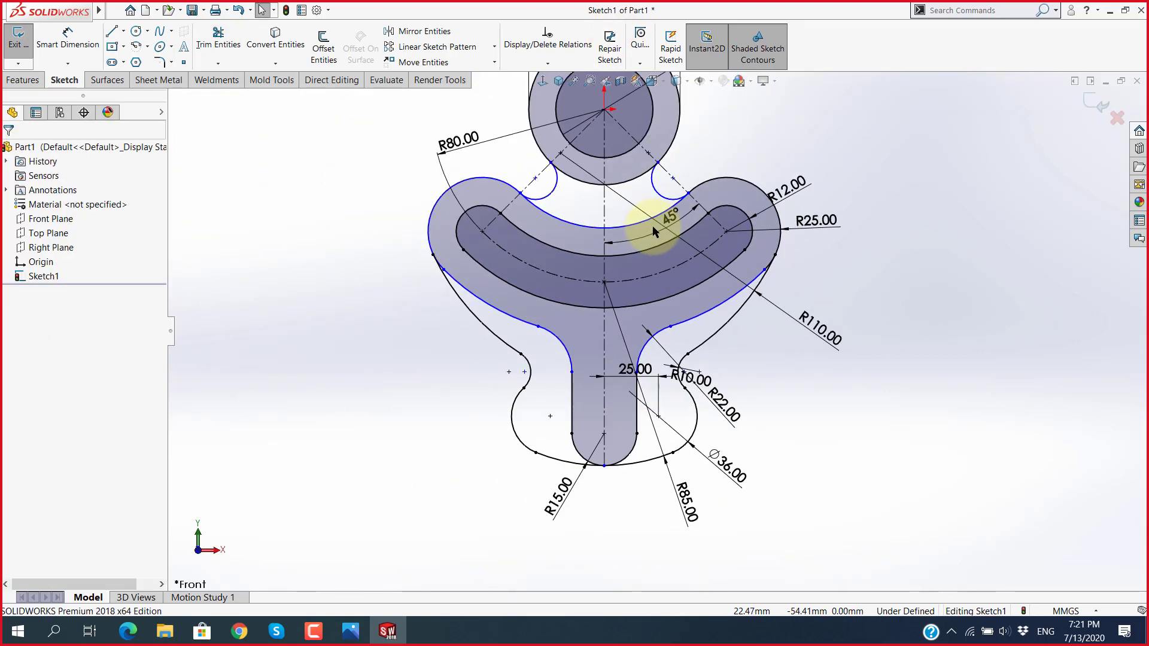
scroll(677, 201, down, 2)
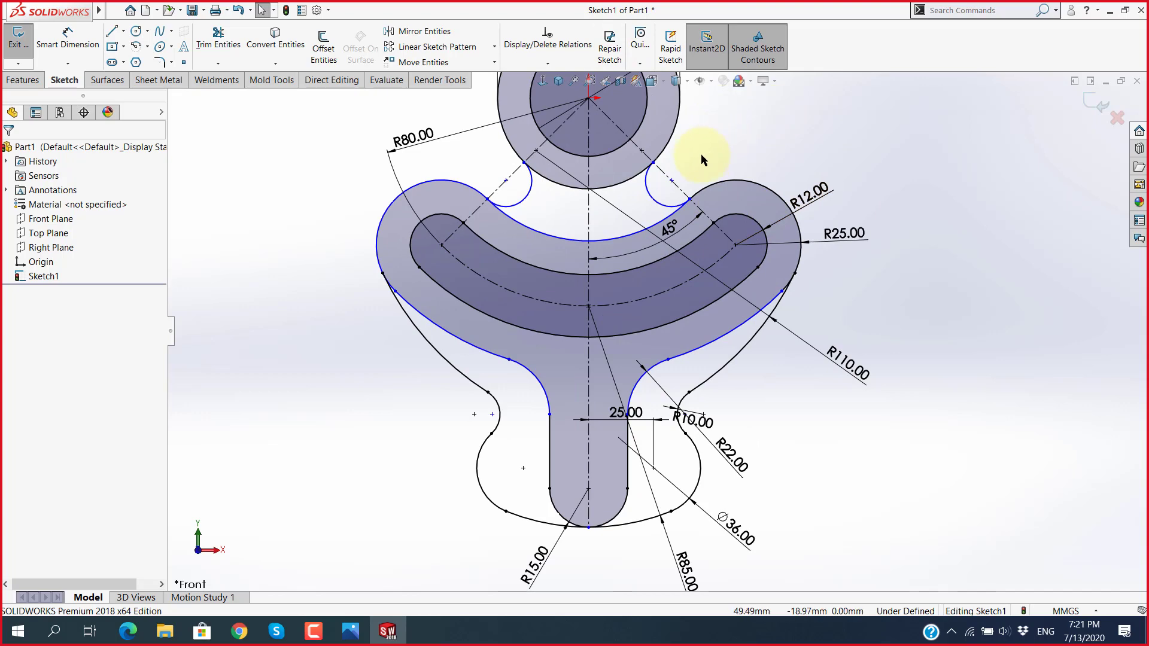
key(alt+Tab)
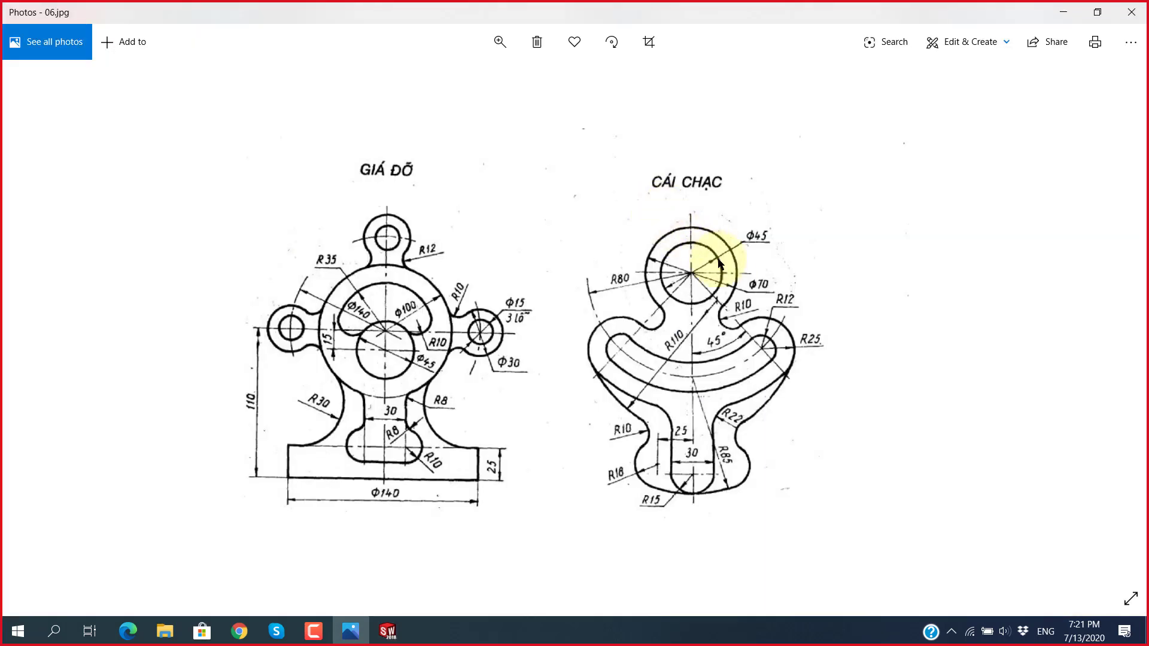
key(alt+Tab)
scroll(608, 207, down, 2)
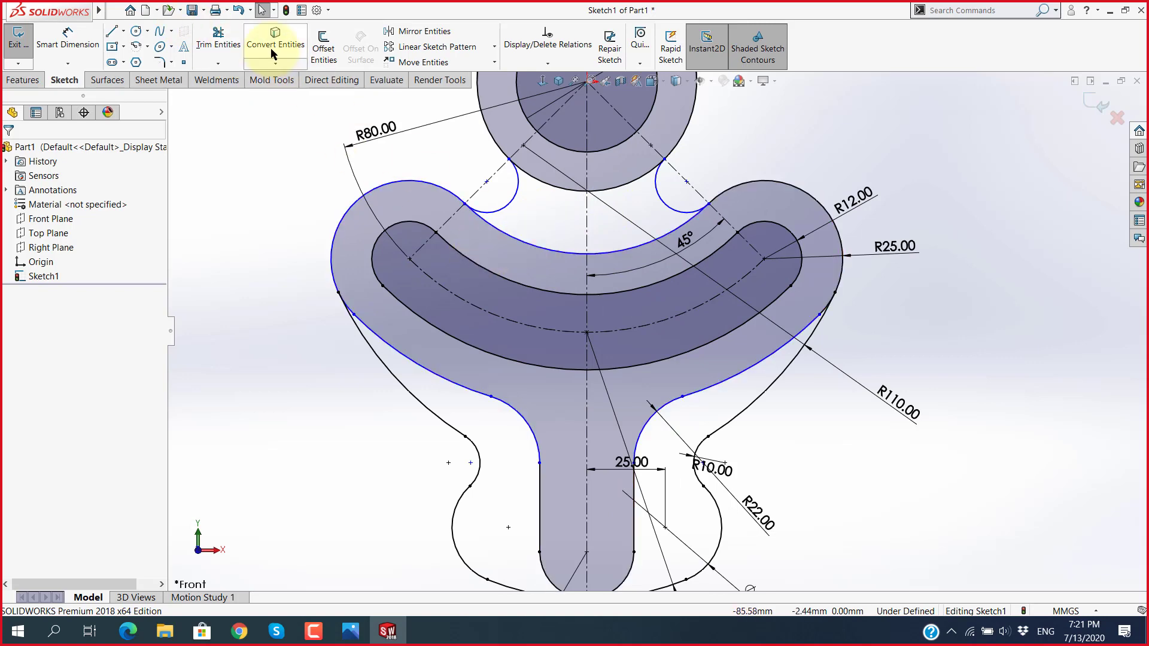
click(217, 37)
drag(550, 219, 548, 256)
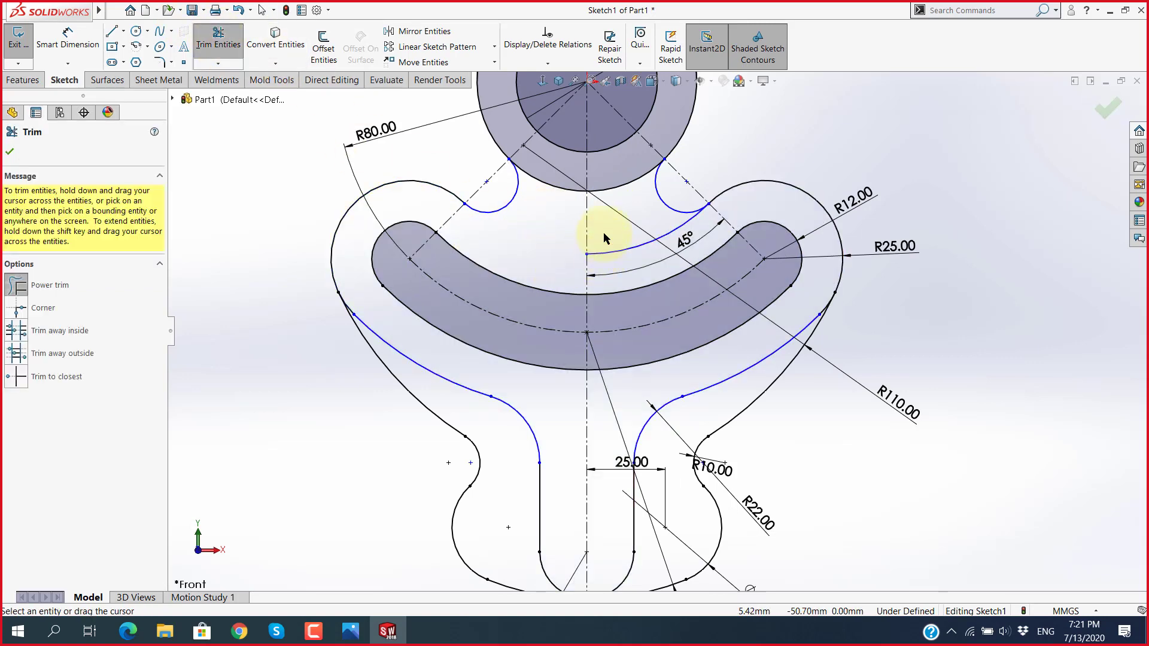
scroll(847, 317, up, 3)
key(alt+Tab)
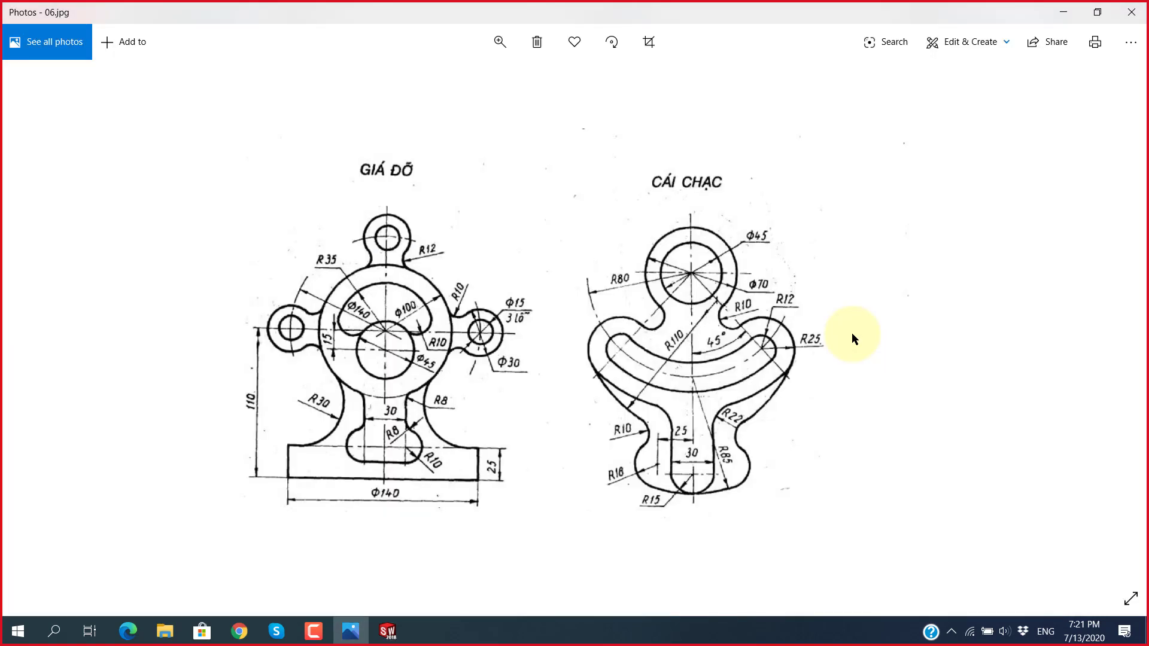
key(alt+Tab)
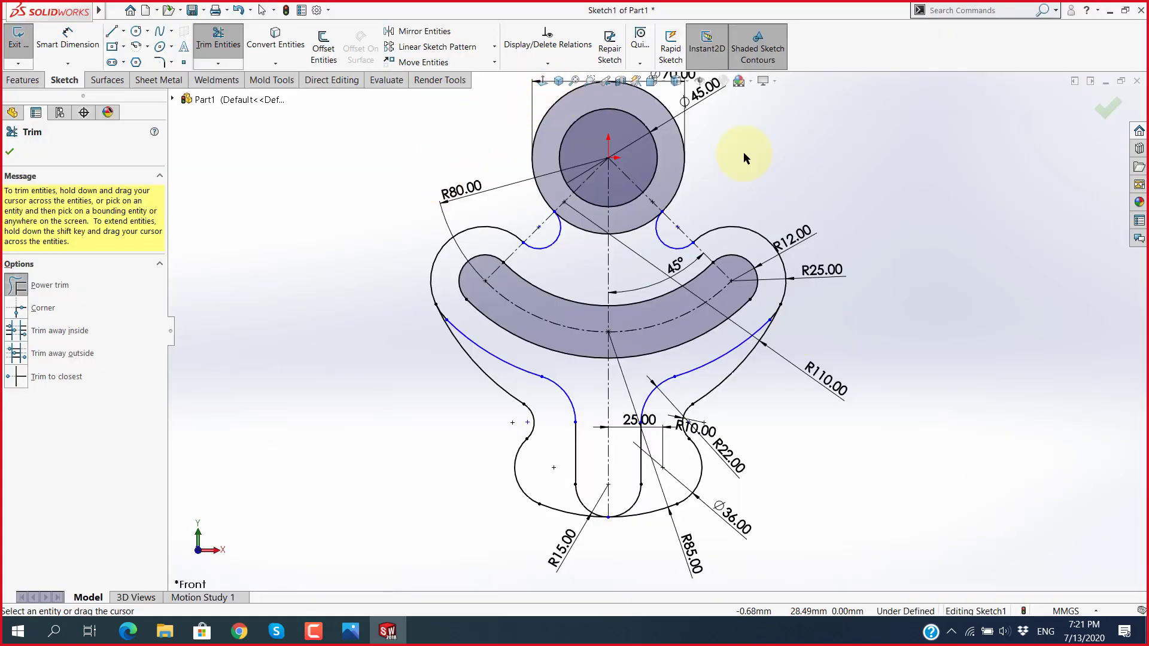
scroll(932, 261, up, 3)
Step: Turn the sketch relation markers back on
scroll(933, 261, down, 3)
scroll(599, 435, down, 2)
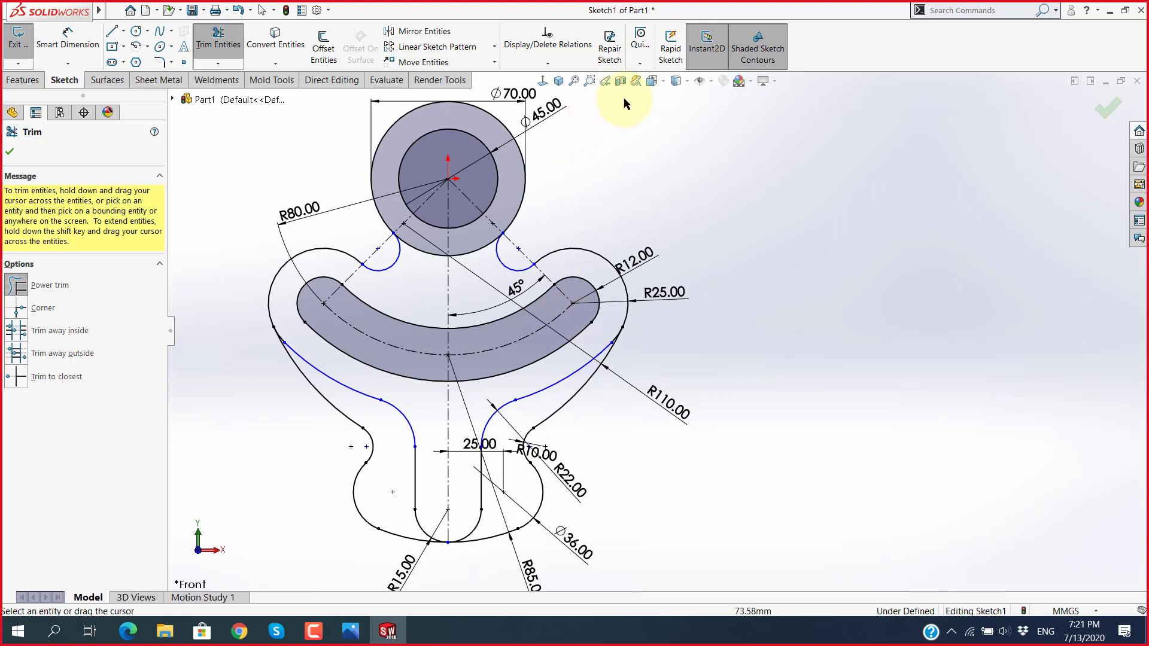
click(700, 82)
click(702, 215)
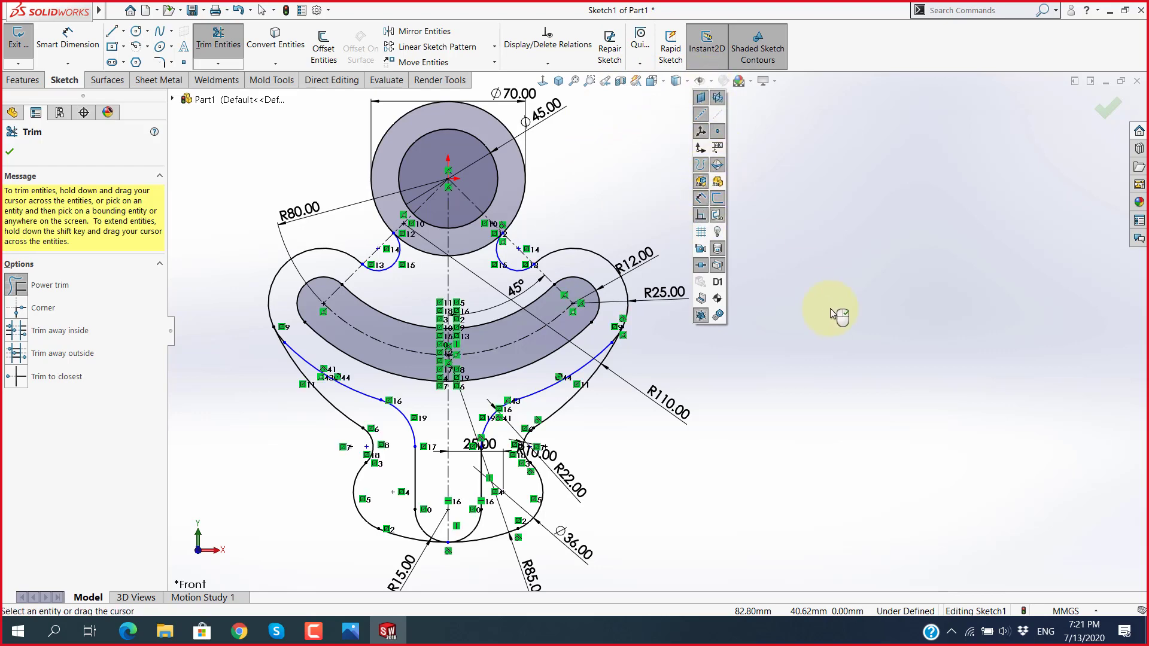
scroll(649, 371, down, 3)
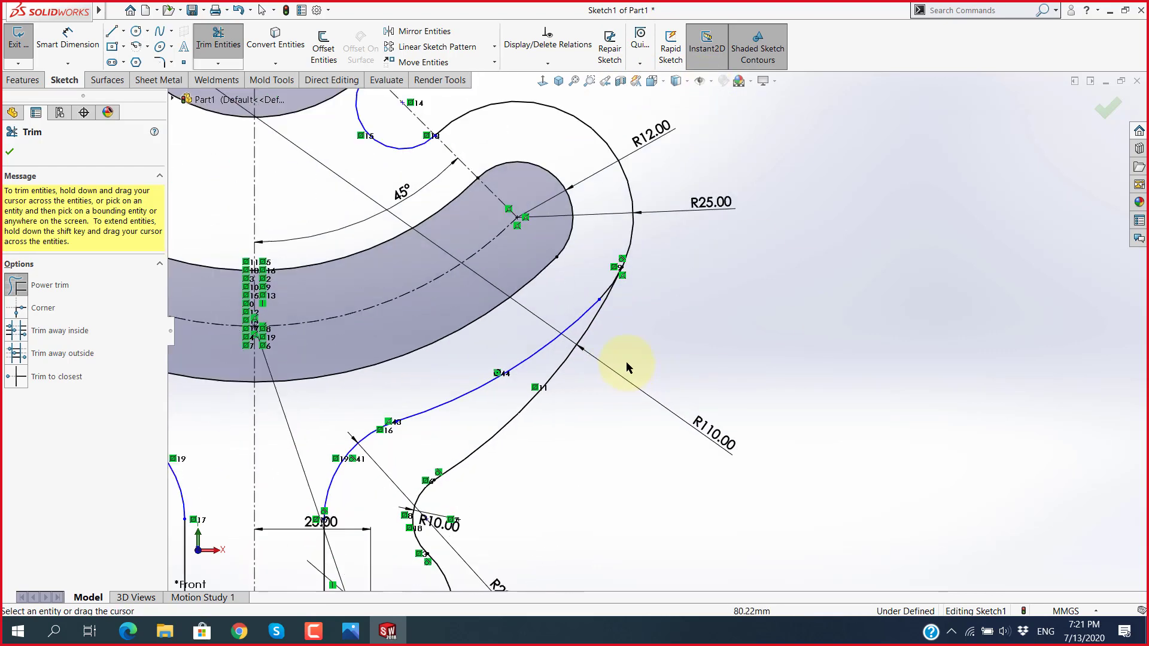
Step: Extend the lower-right blue curve until it meets the outer arc beside the slot end
click(594, 304)
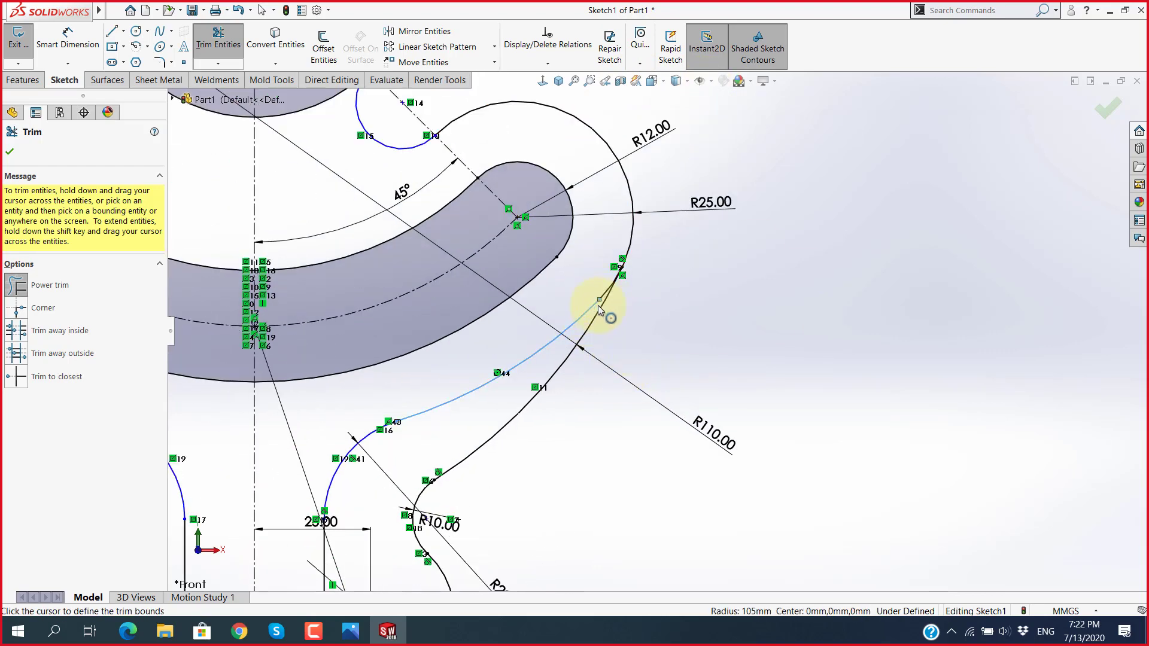
scroll(605, 303, down, 3)
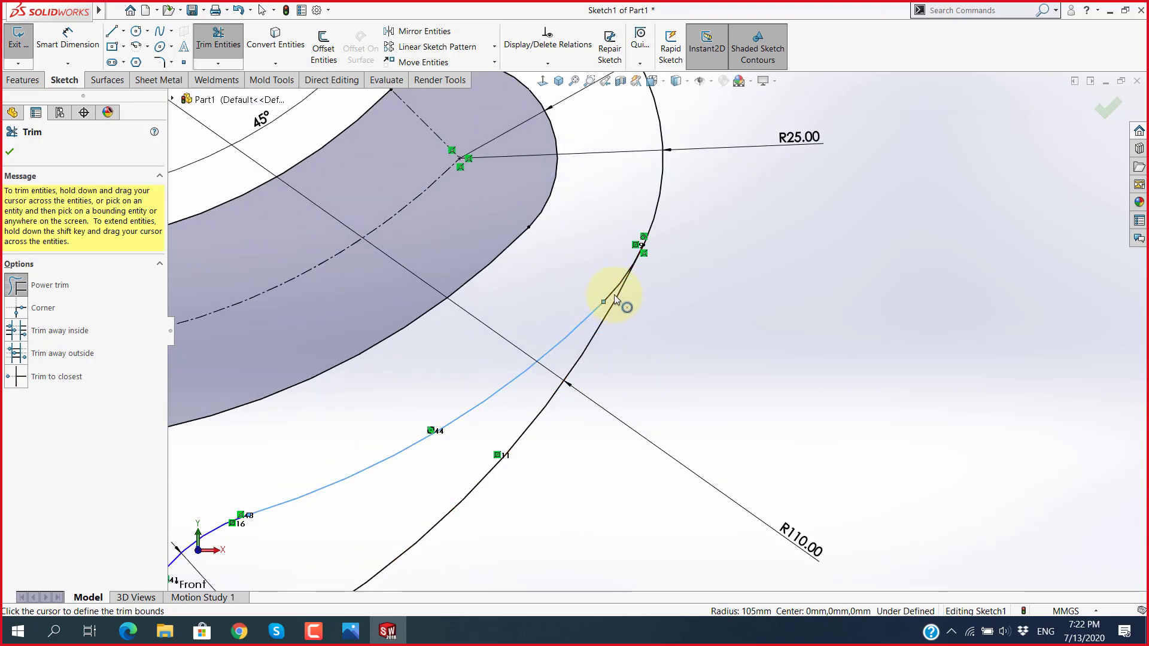
click(712, 338)
scroll(652, 302, down, 2)
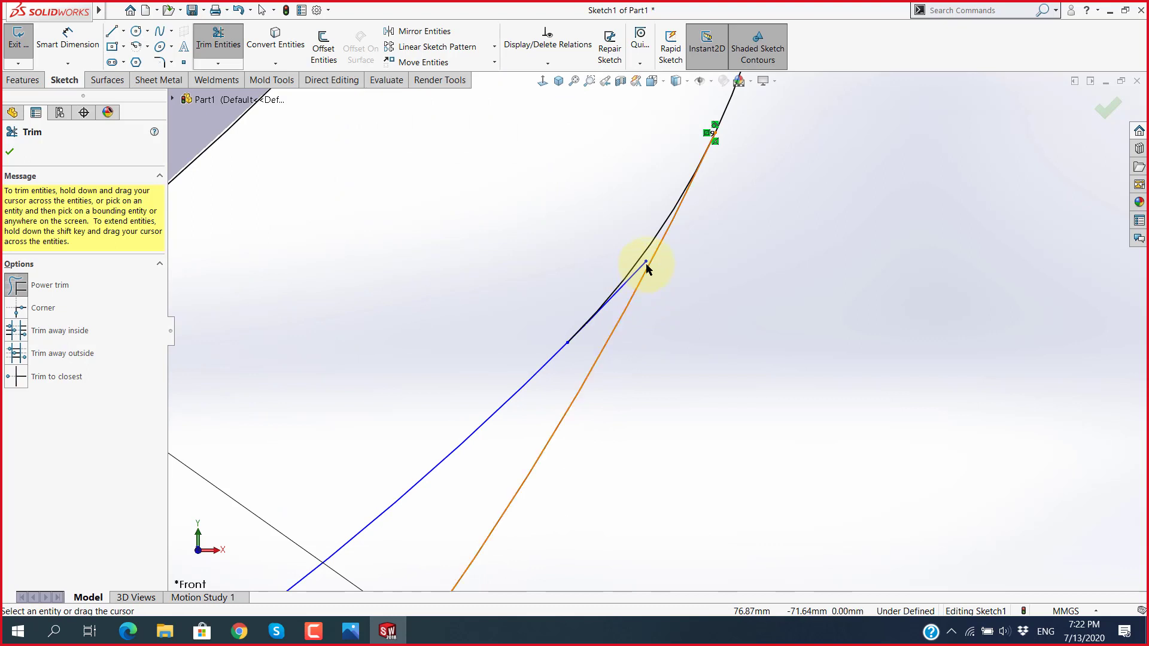
click(646, 264)
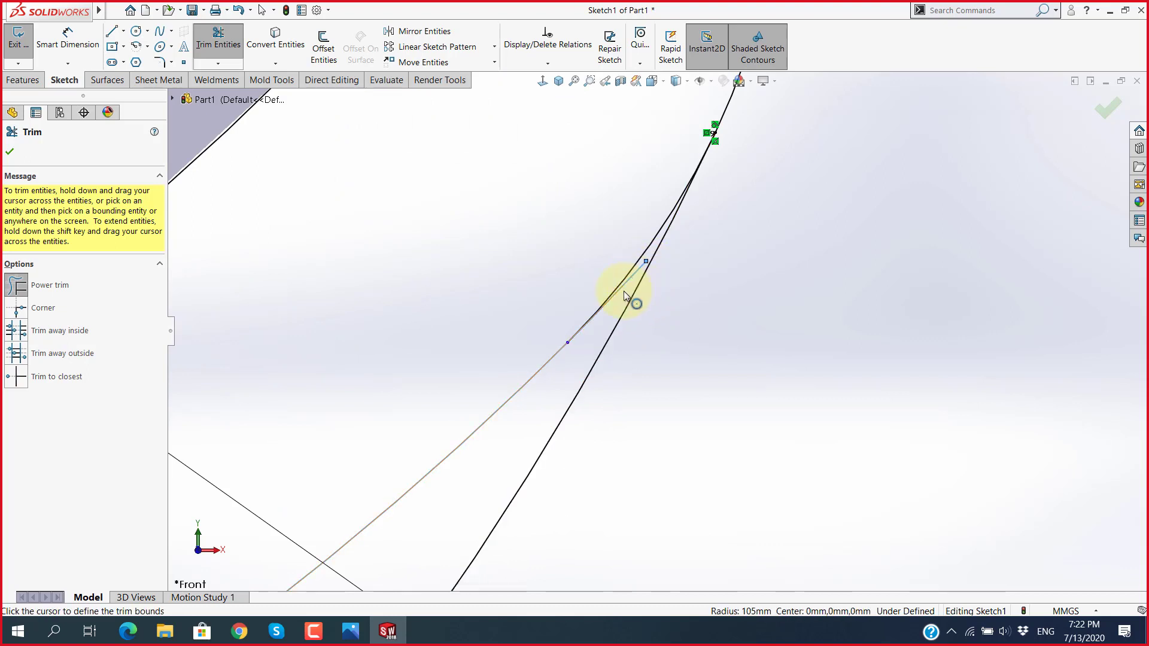
click(569, 343)
scroll(770, 401, up, 2)
key(Escape)
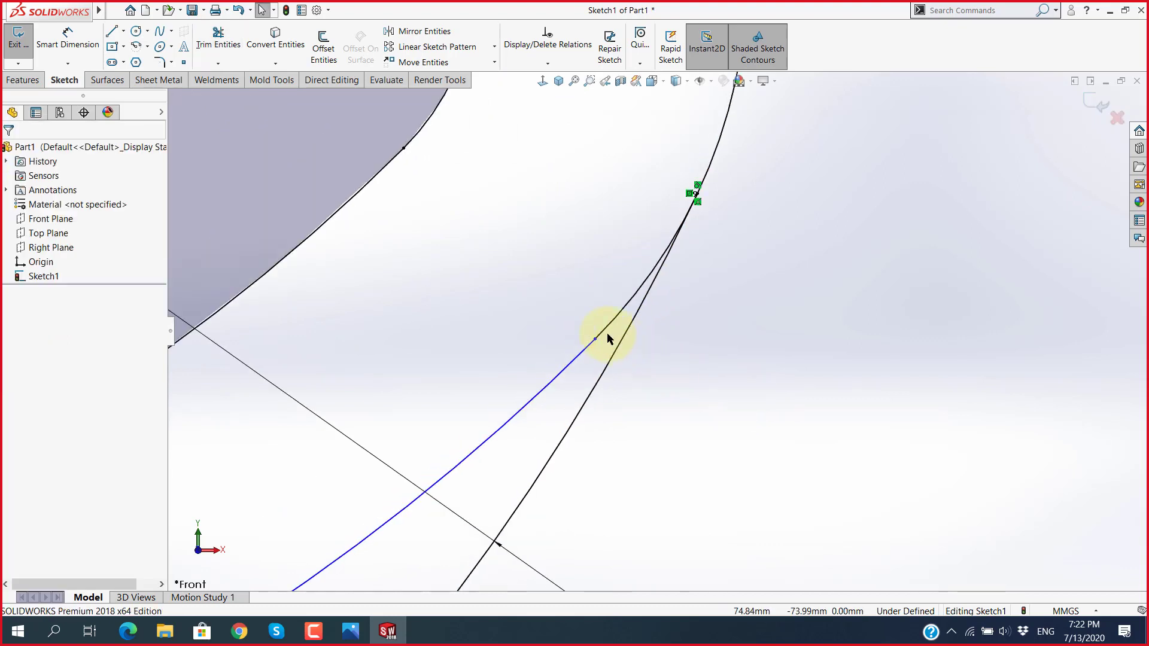
click(595, 339)
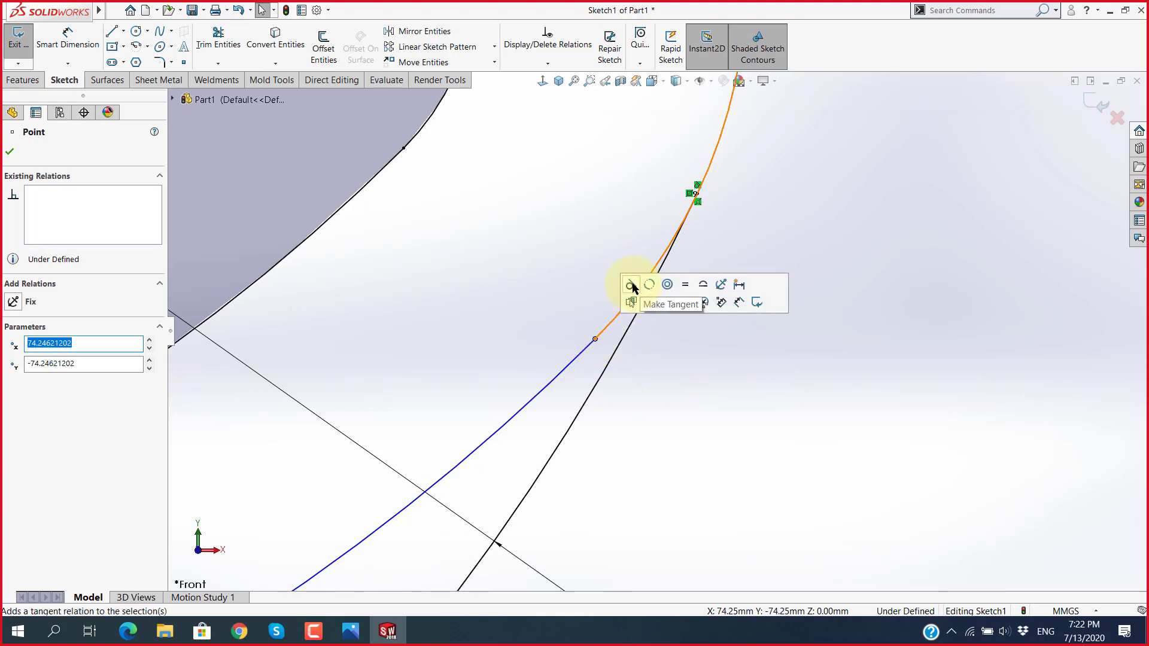
key(Escape)
scroll(713, 409, up, 2)
Step: Inspect the relations on the small arc's endpoint below the hub
scroll(713, 410, up, 2)
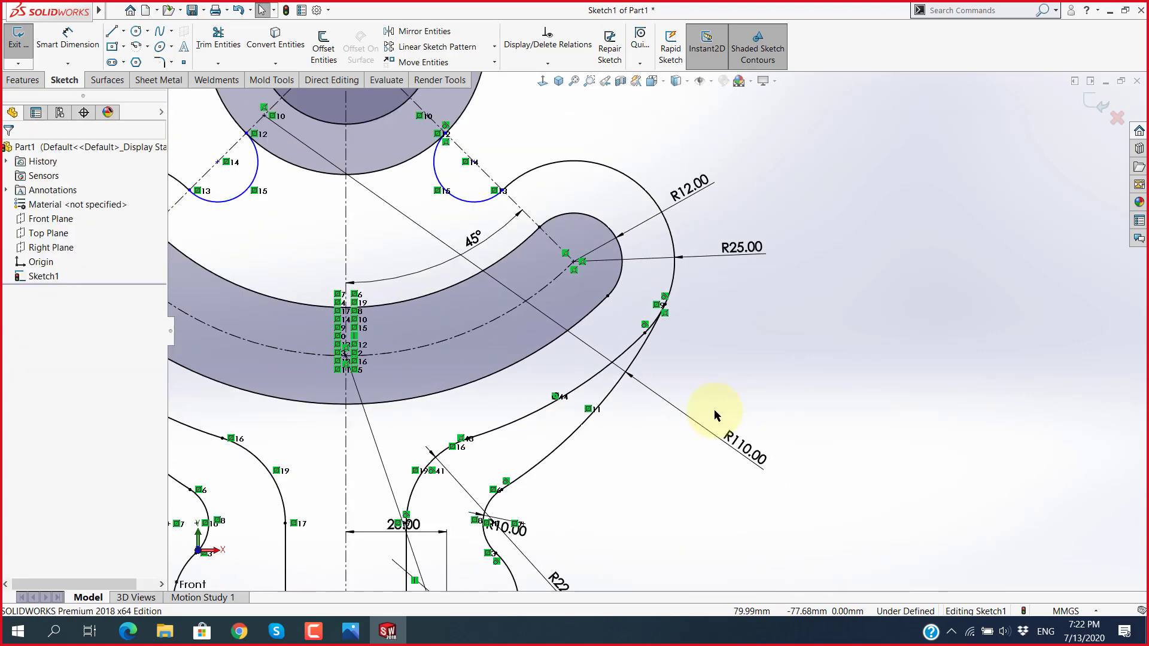
scroll(714, 409, up, 1)
scroll(400, 222, down, 5)
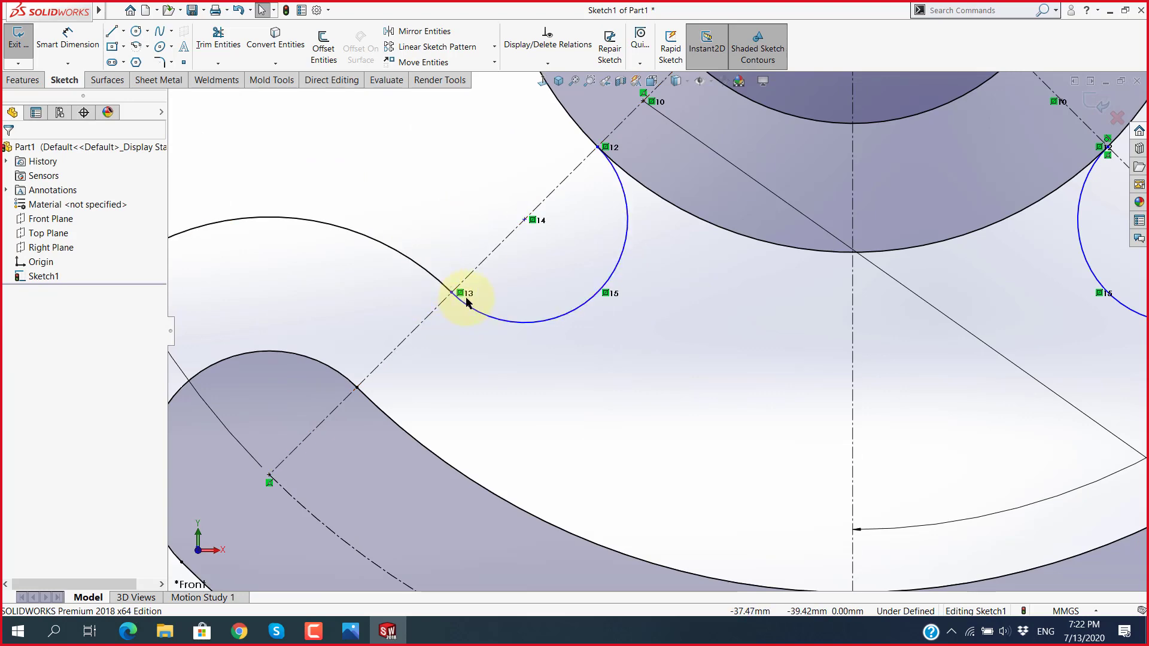
scroll(816, 384, up, 2)
scroll(738, 508, up, 1)
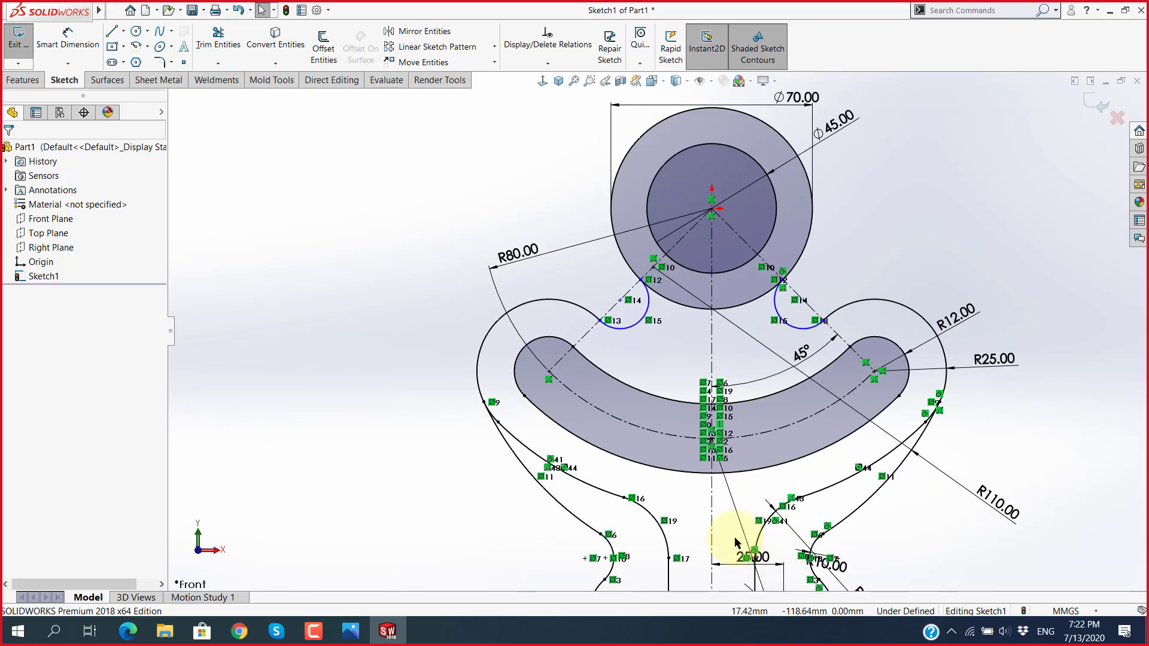
scroll(737, 544, up, 1)
scroll(778, 314, down, 4)
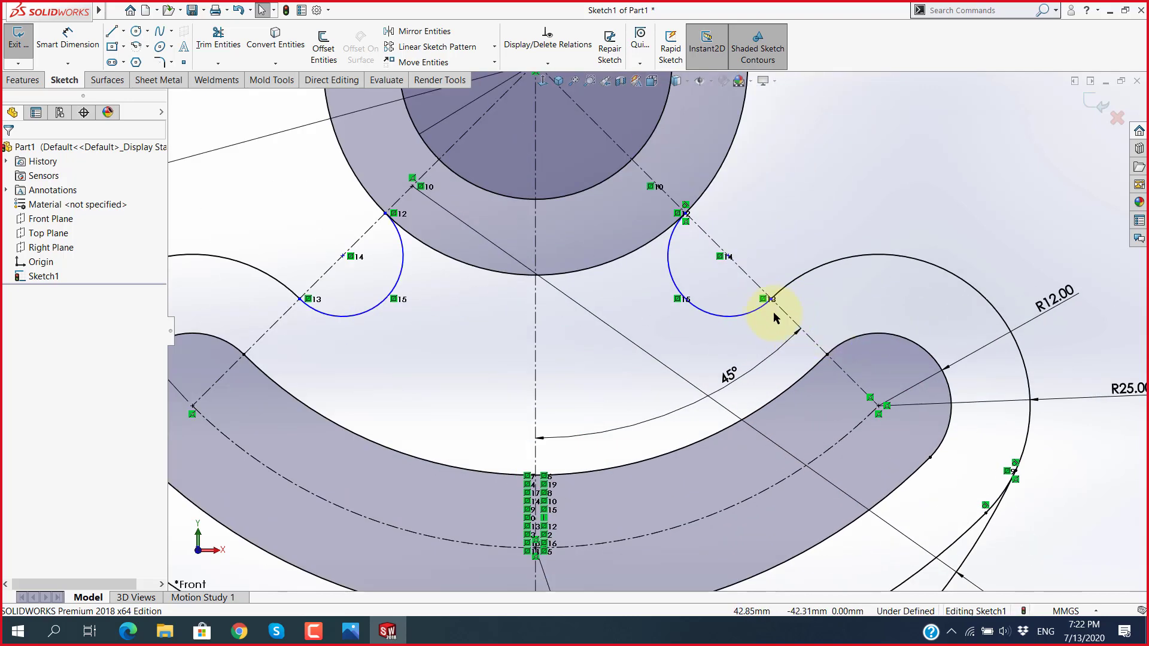
scroll(781, 299, down, 1)
click(752, 299)
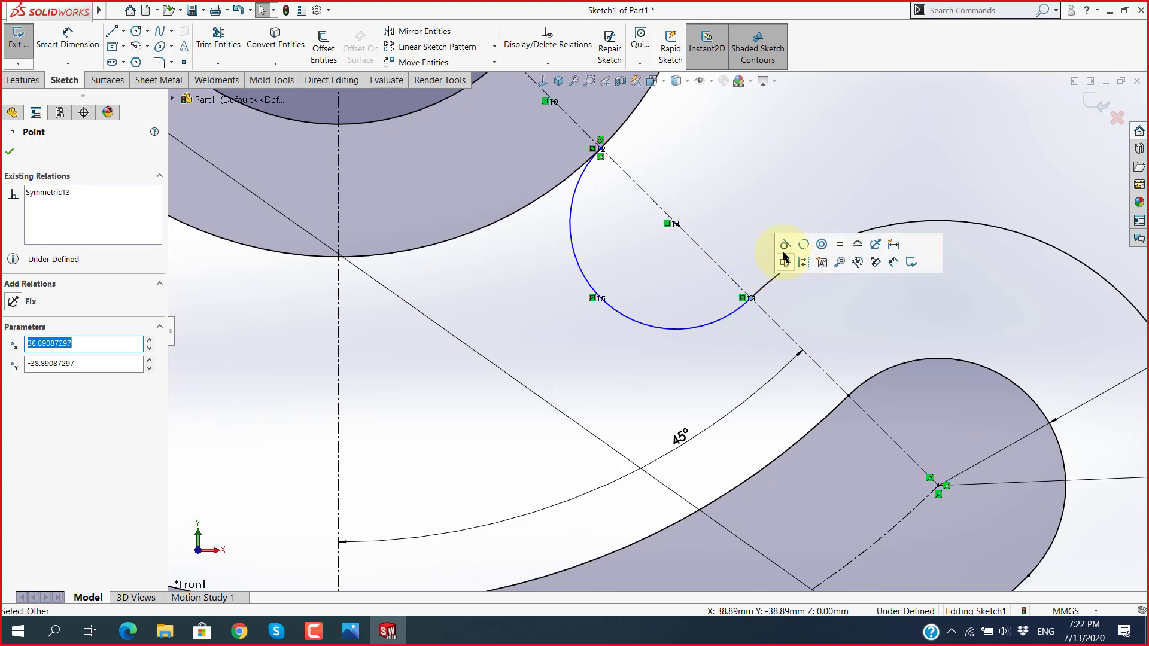
click(724, 339)
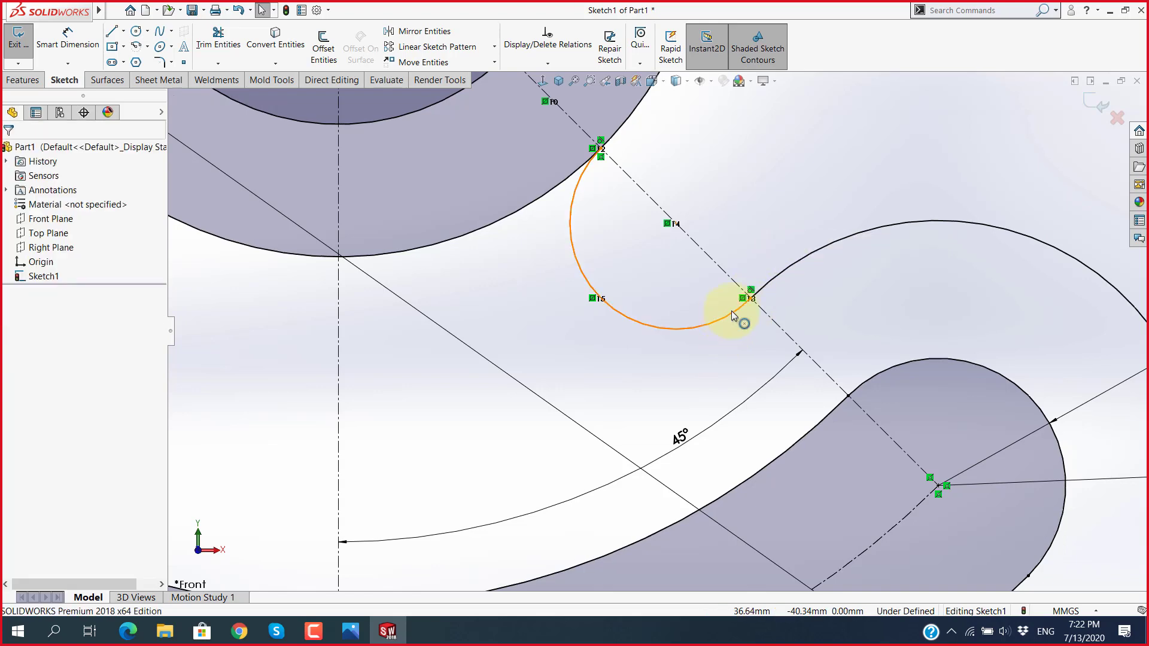
Step: Drag the small arc's endpoint onto the 45° centreline junction, keeping its relations
scroll(737, 308, down, 2)
scroll(718, 317, down, 1)
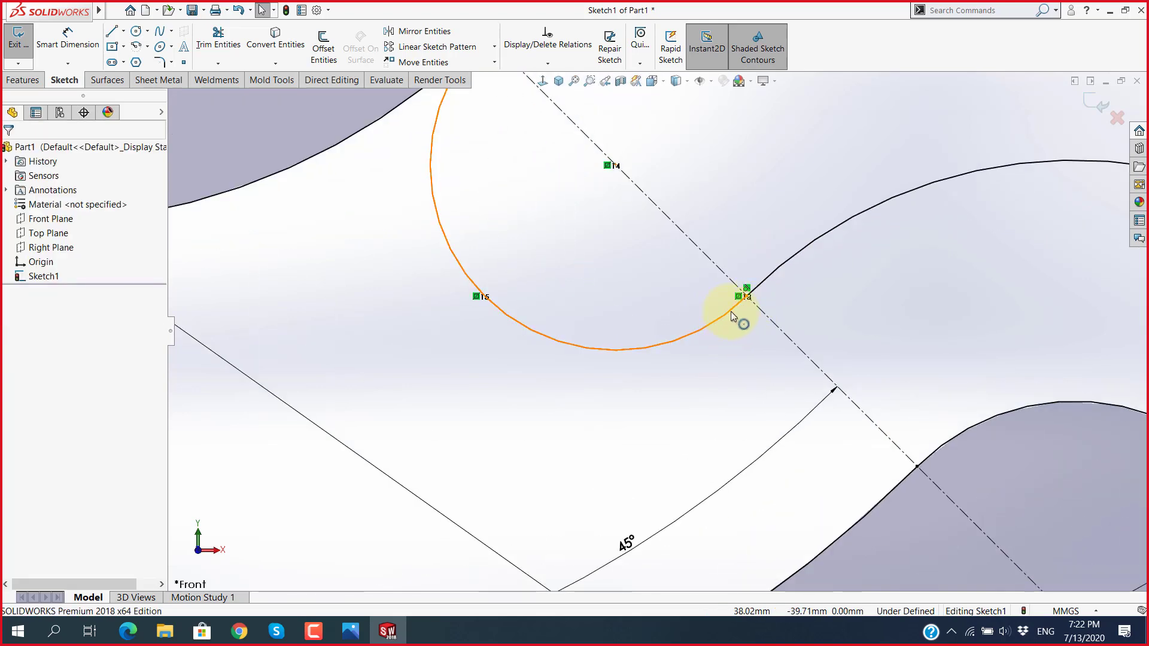
drag(730, 311, 741, 326)
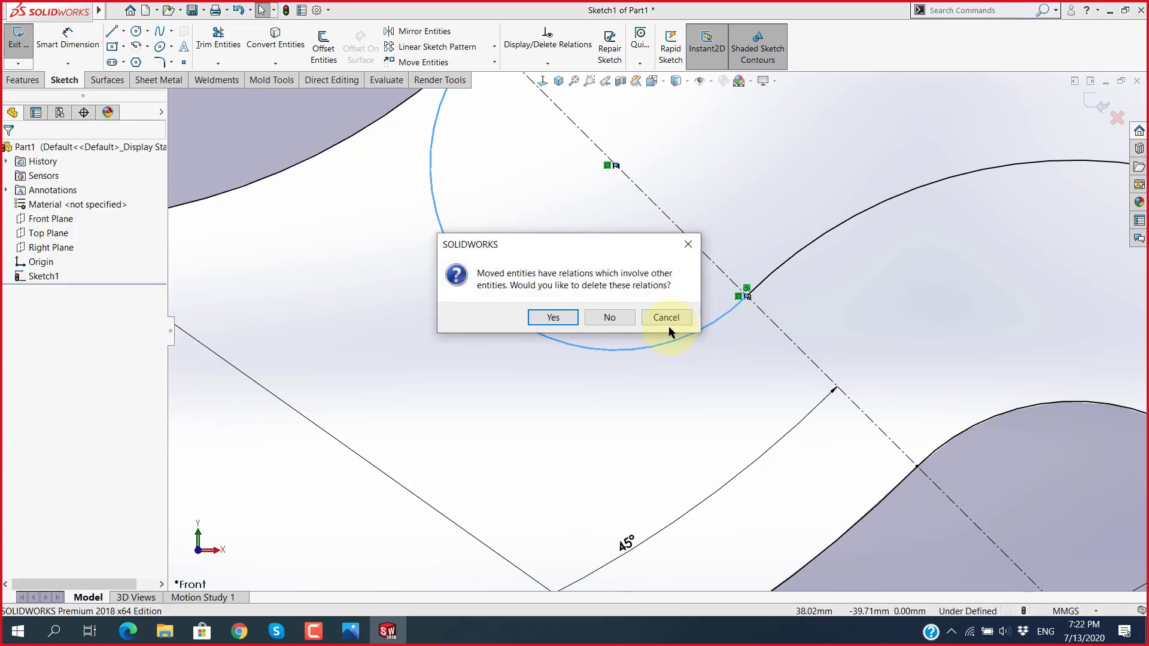
click(661, 318)
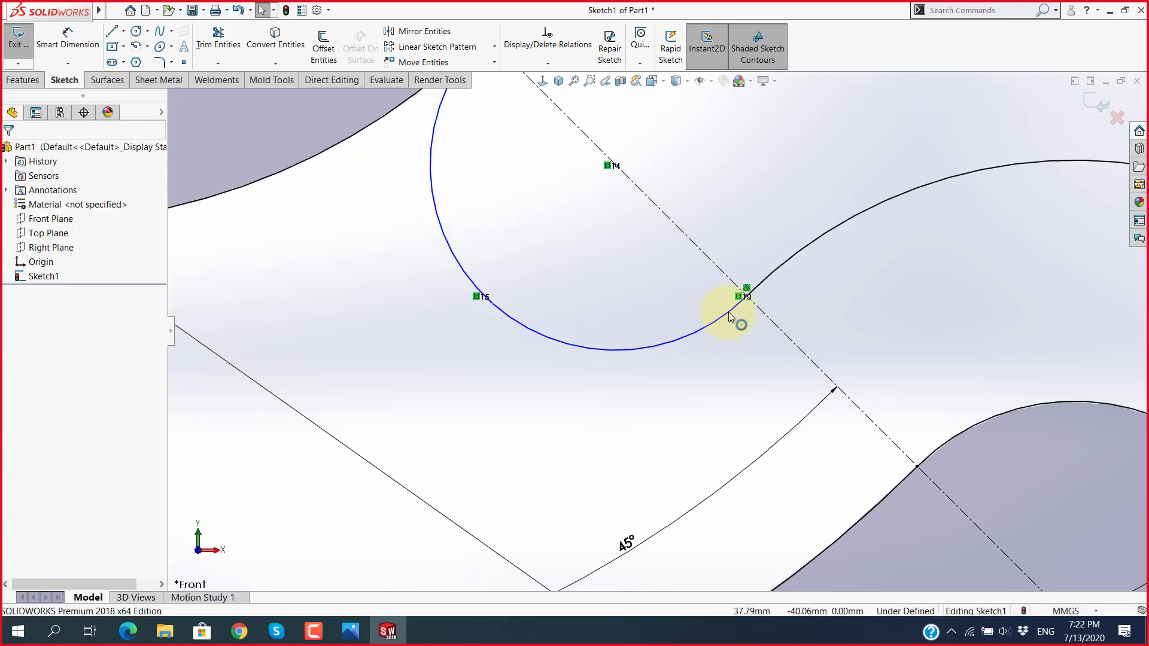
mouse_move(747, 302)
mouse_down()
mouse_move(727, 307)
mouse_move(742, 295)
mouse_up()
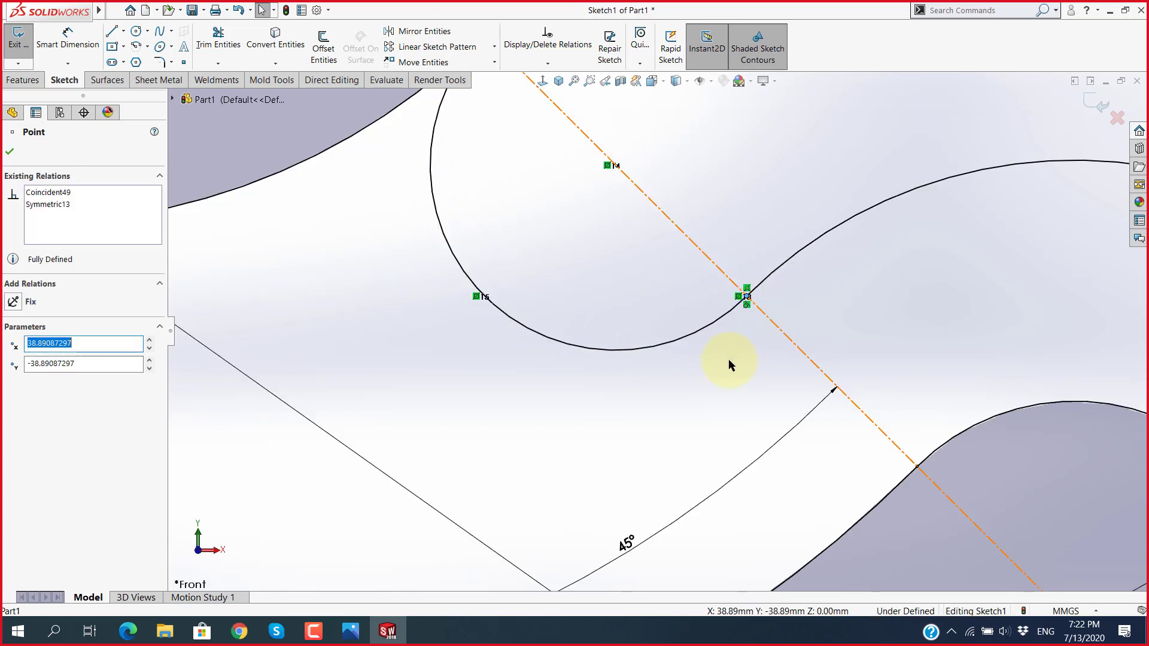
click(732, 360)
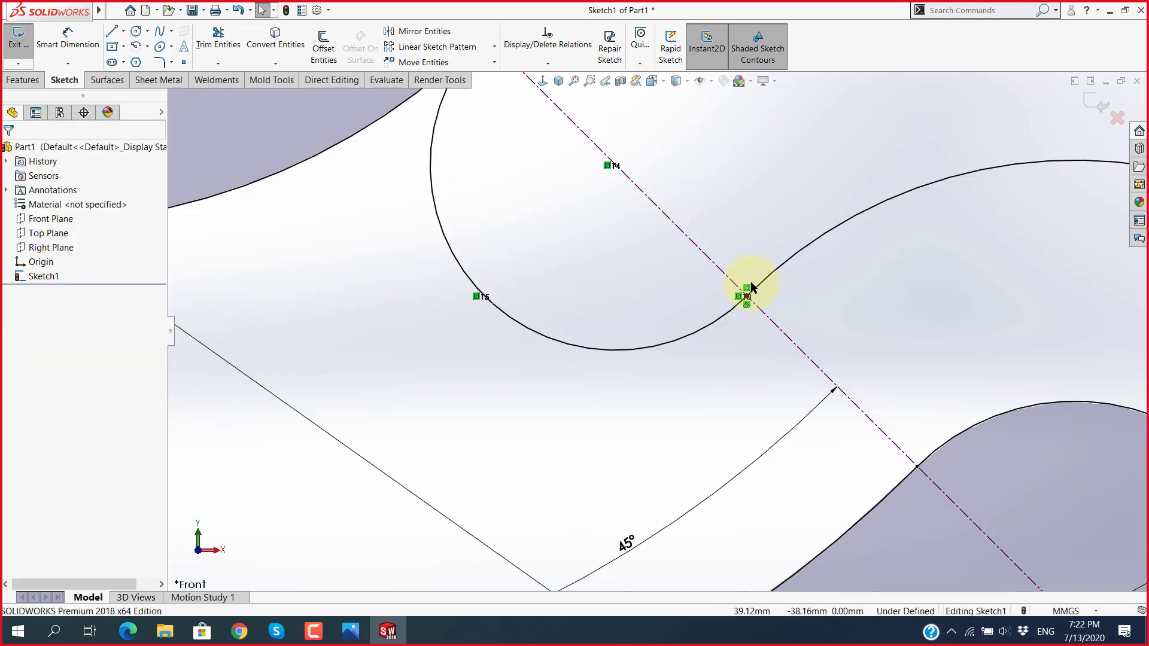
scroll(689, 379, up, 3)
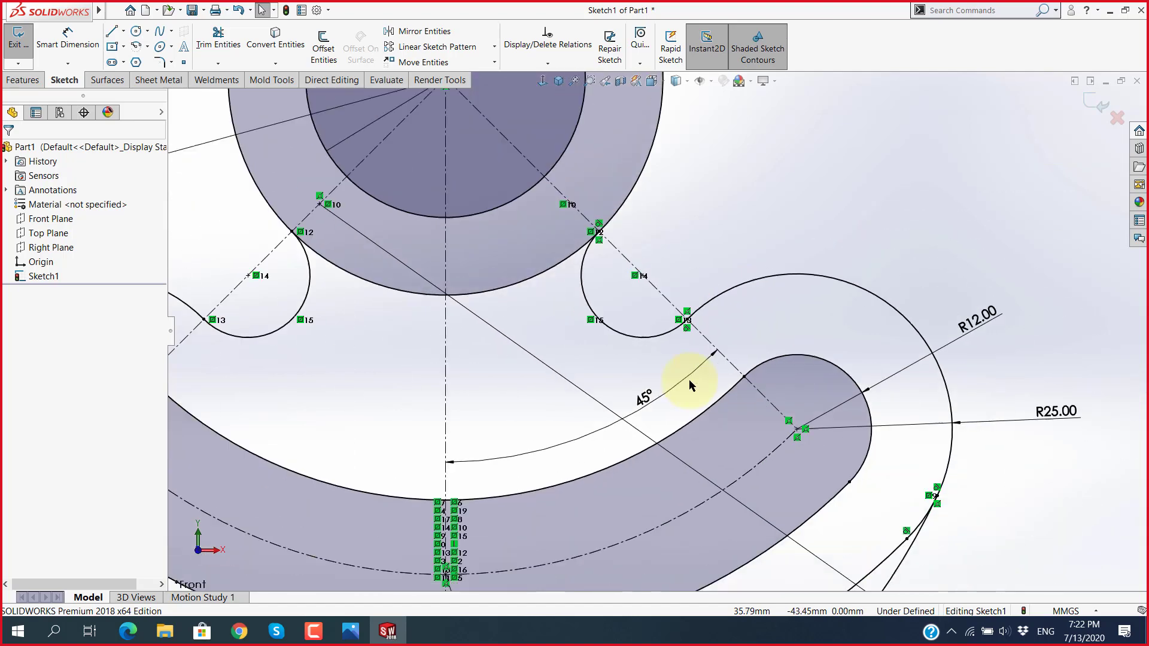
scroll(688, 379, up, 3)
scroll(541, 440, up, 2)
scroll(550, 499, up, 1)
Step: Switch to the Skype group call SW CSWA ONLINE K65 and its chat
scroll(623, 520, down, 2)
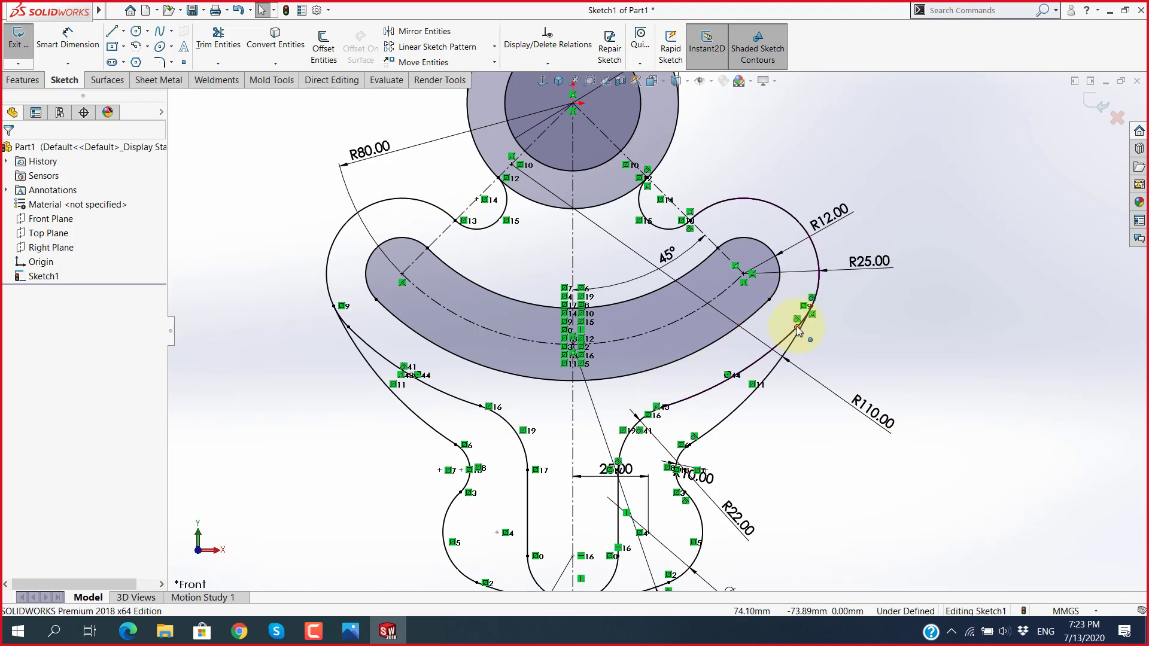
click(286, 632)
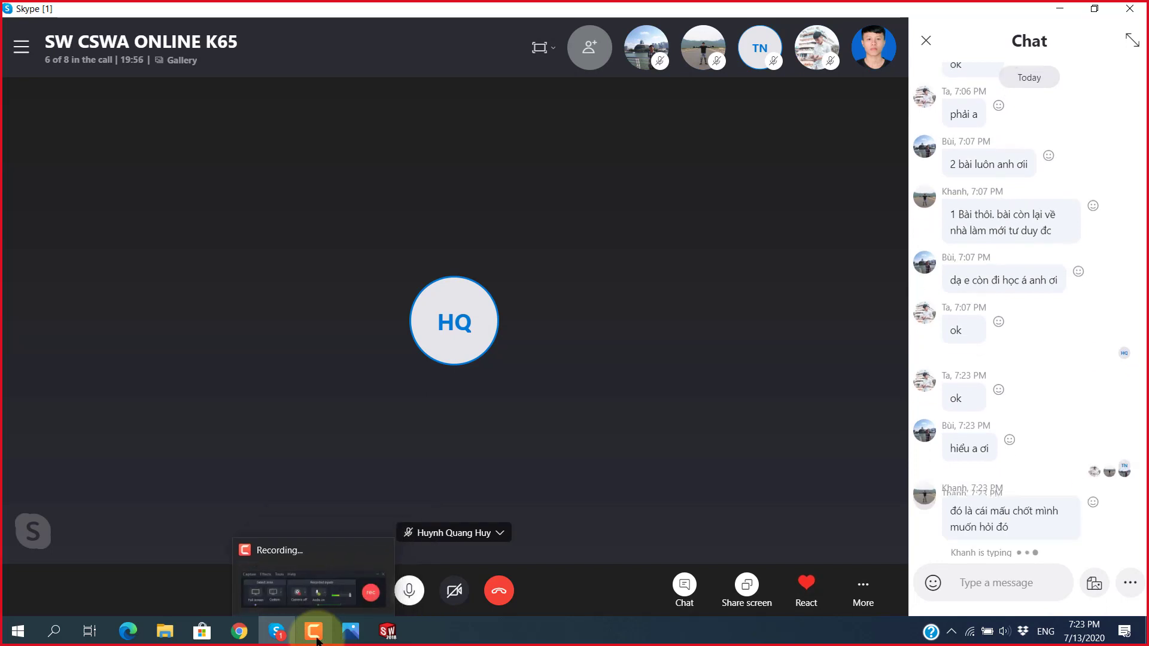
mouse_move(313, 630)
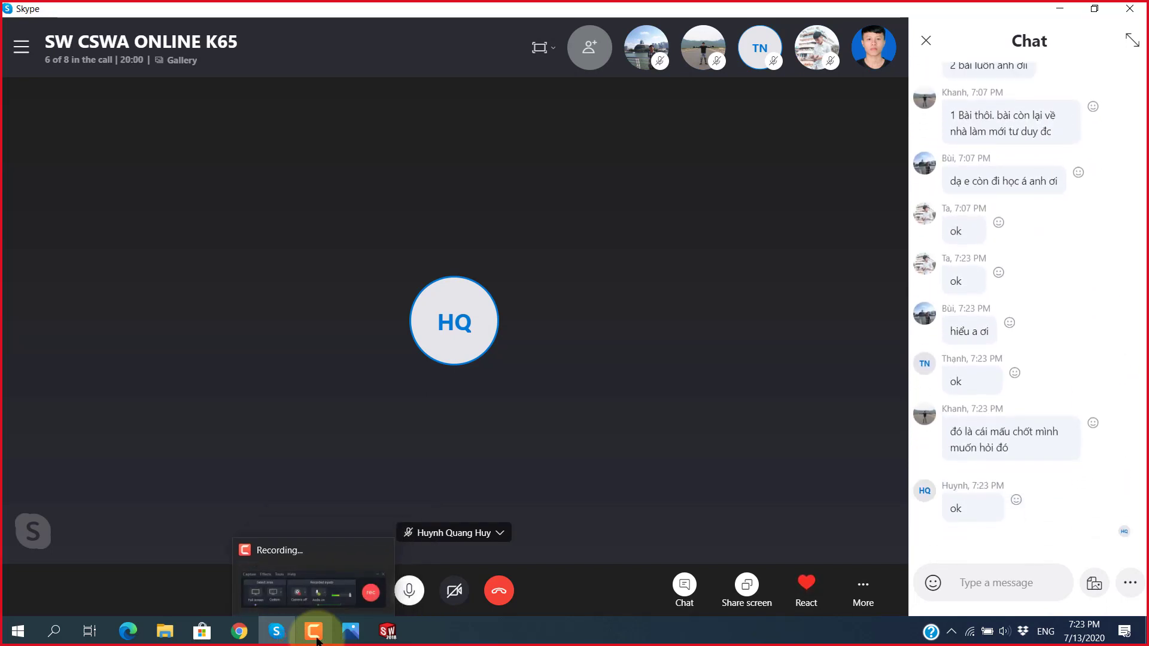
click(317, 639)
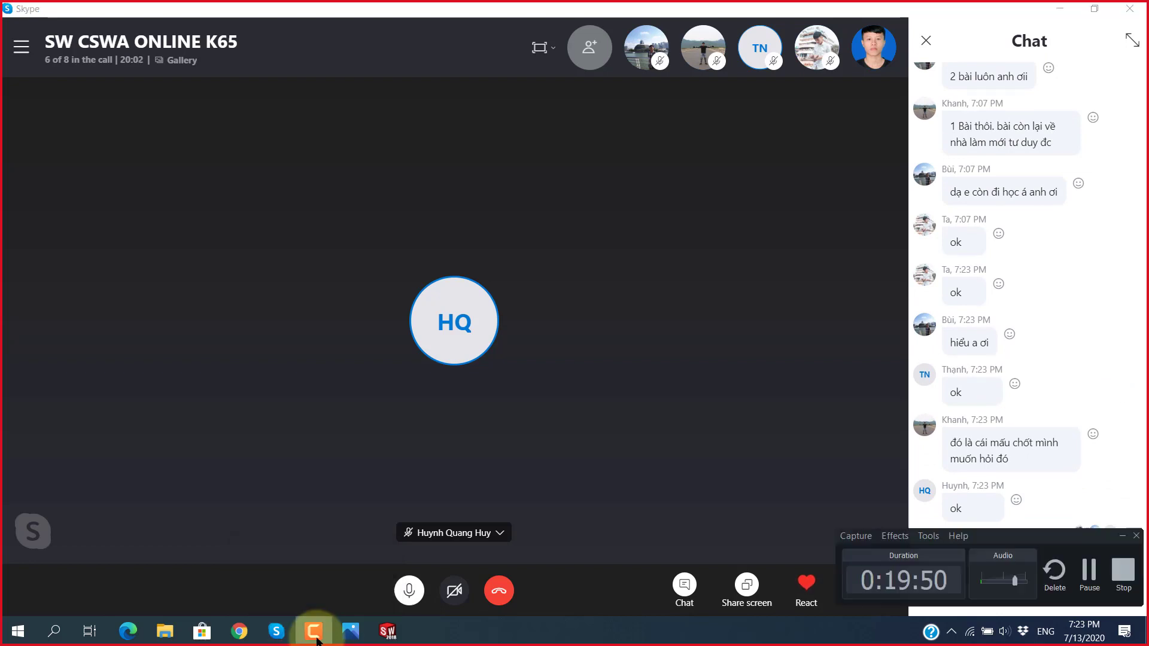
click(620, 584)
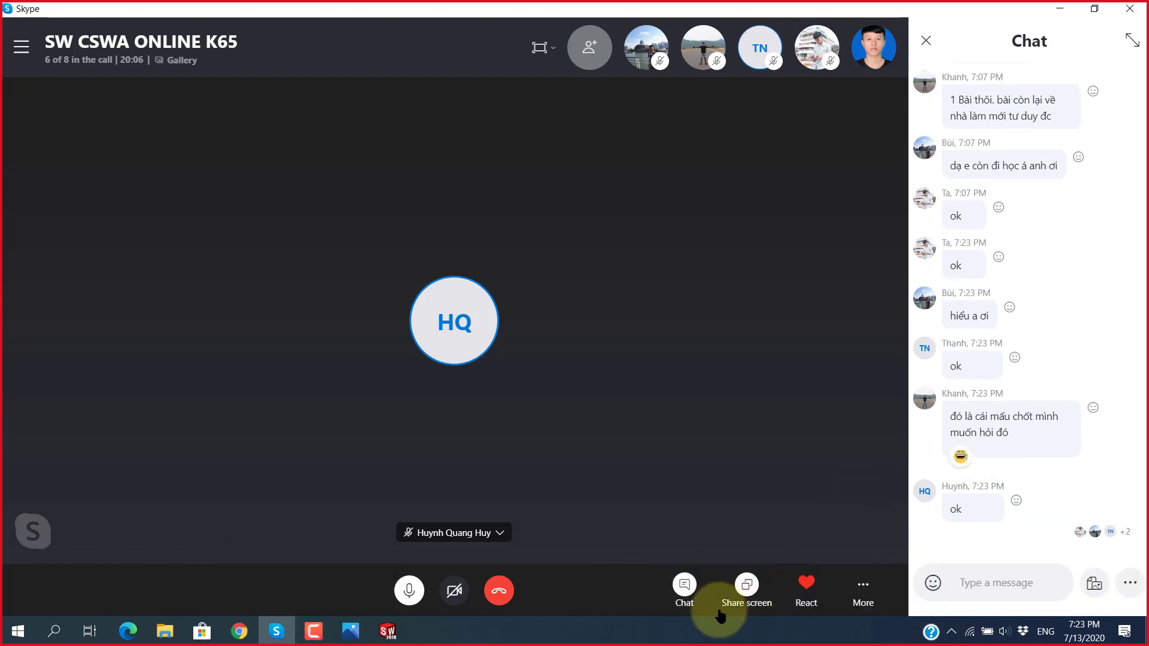
click(352, 632)
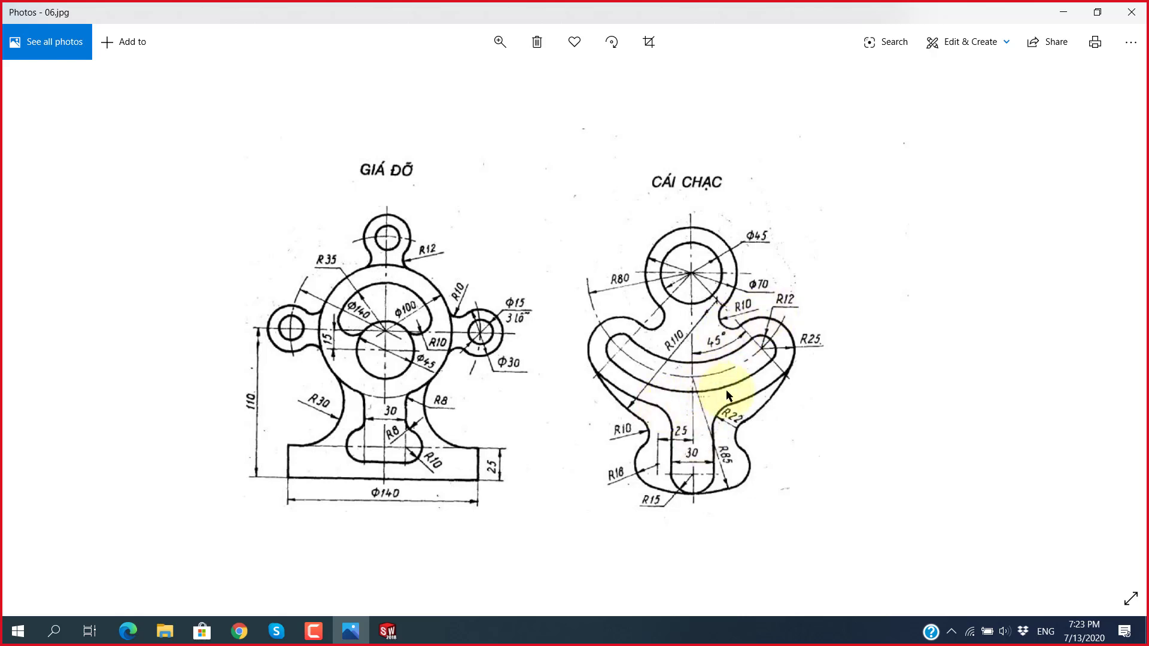
click(385, 635)
click(285, 628)
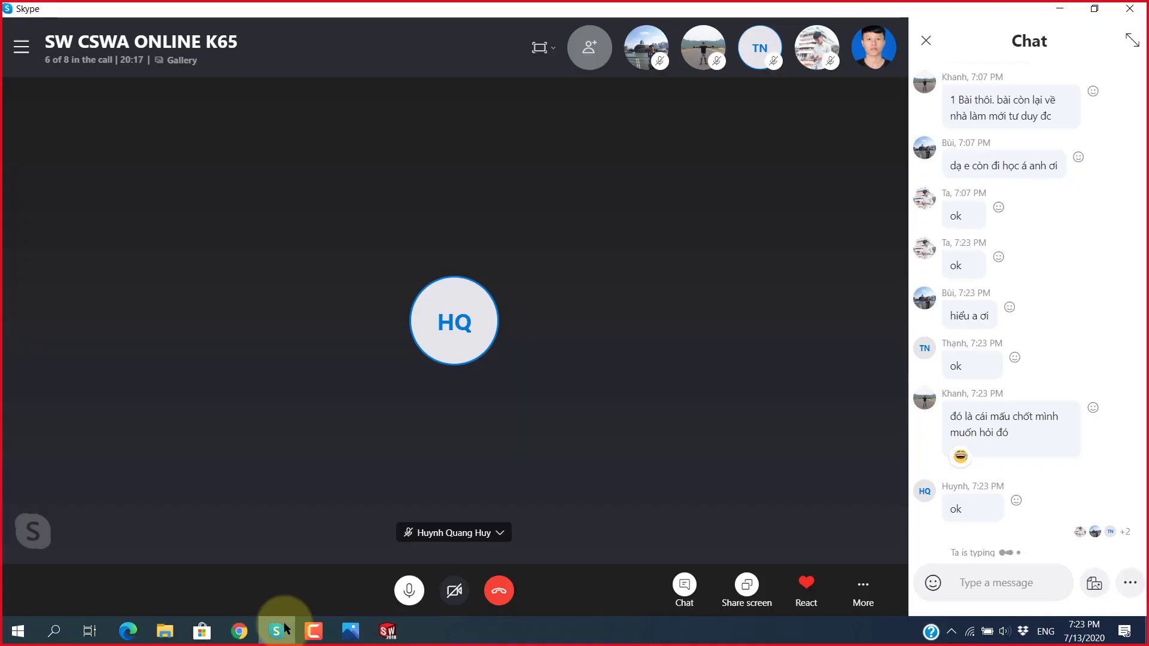
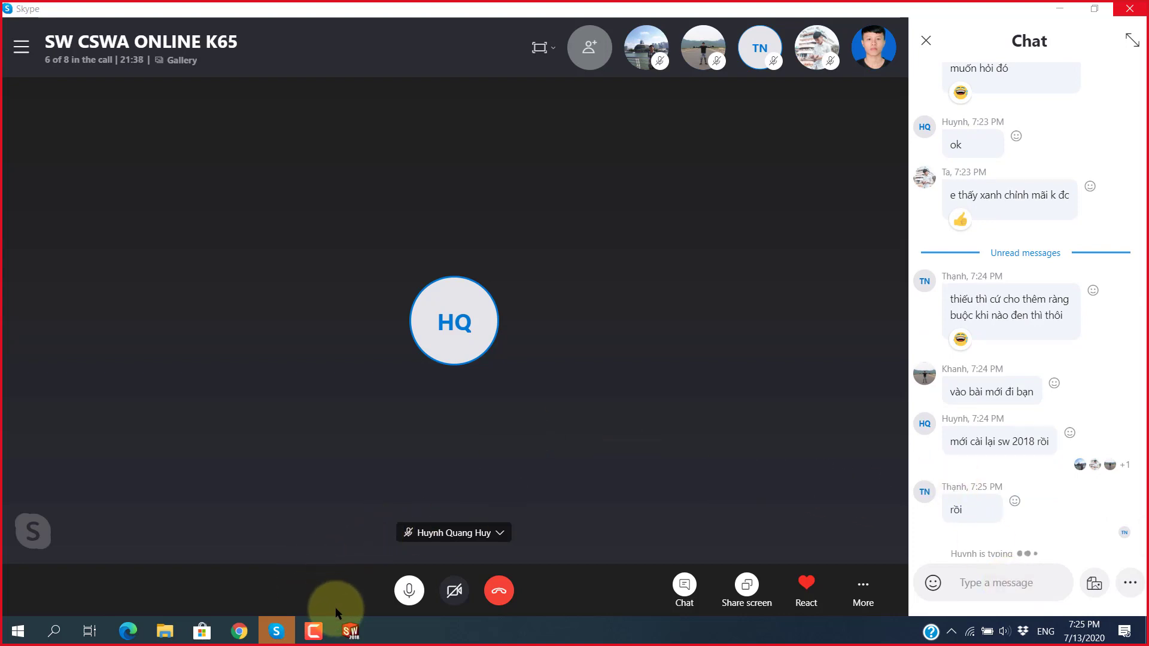
Step: Switch from the Skype call to the File Explorer window showing the Lệnh Miror drawings
click(166, 632)
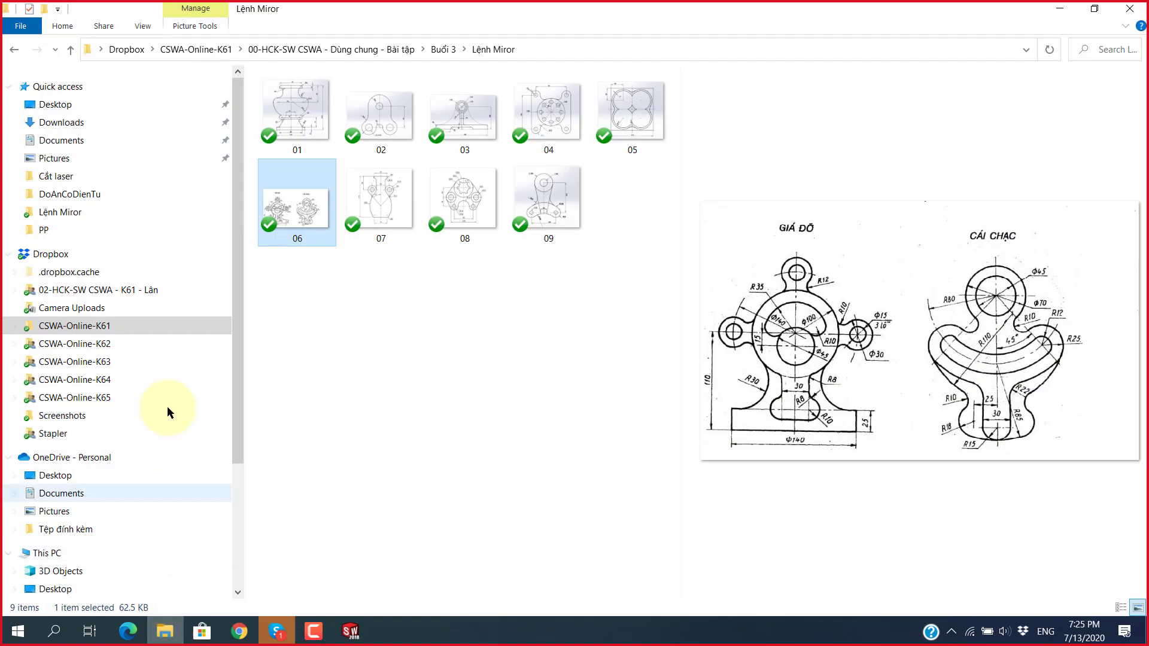
Step: Browse Bài tập > Buổi 4 và 5 > BT Extruded Boss-Base-Cut and open Extruded-Demo in SOLIDWORKS
click(372, 48)
double_click(332, 141)
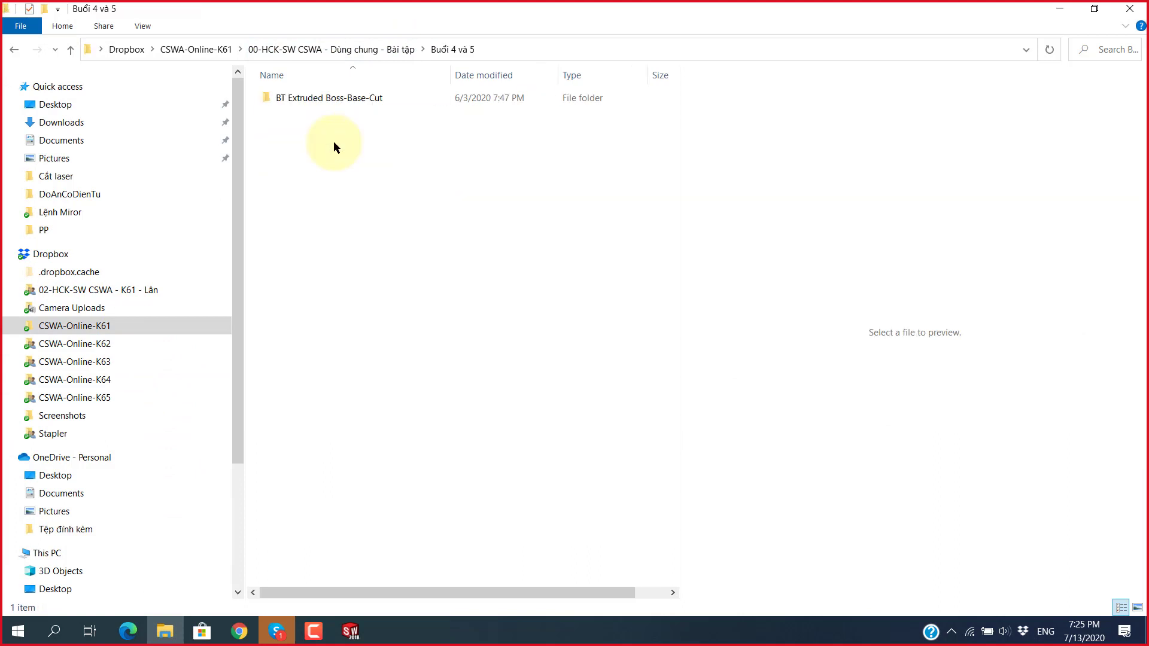
double_click(338, 101)
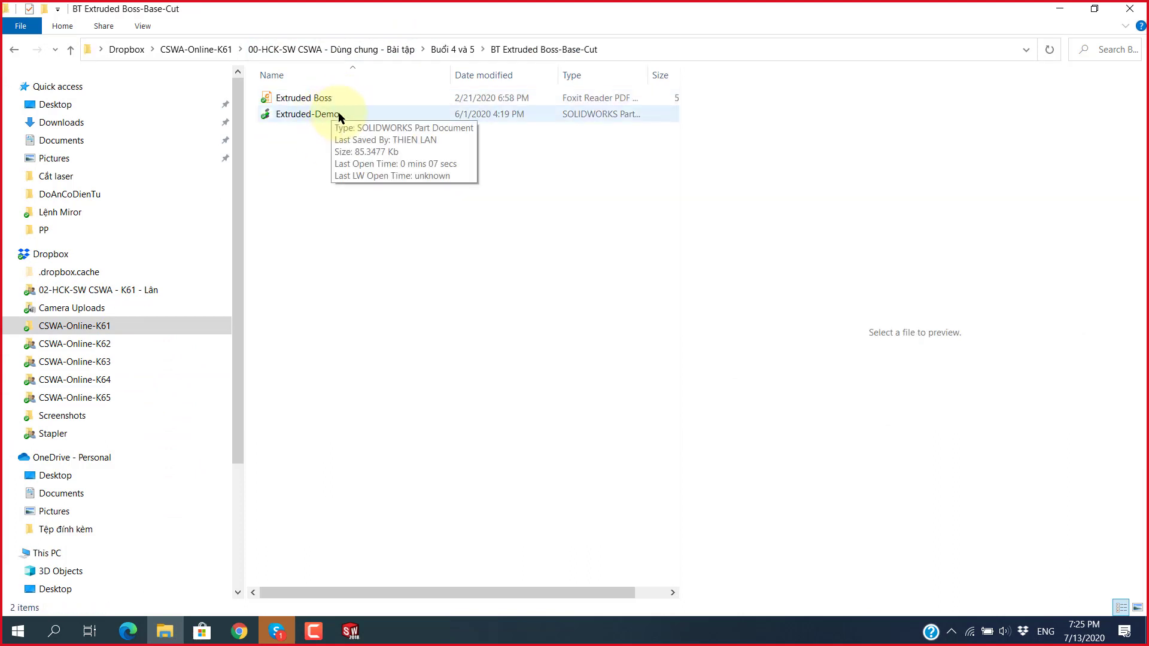
click(308, 119)
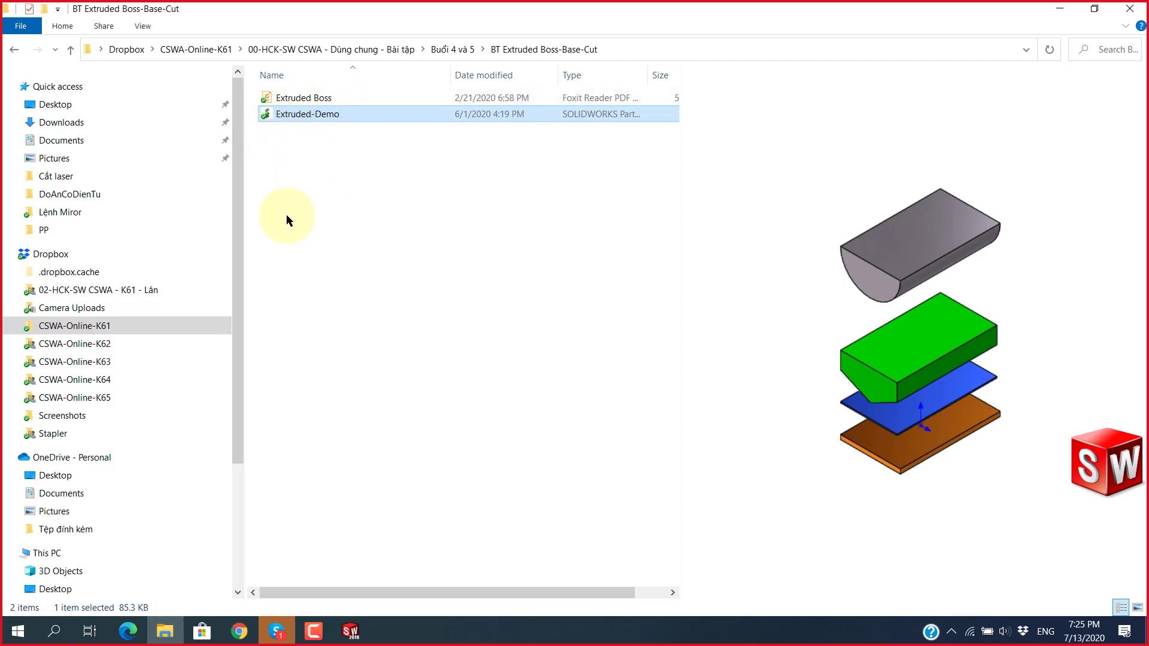
double_click(310, 116)
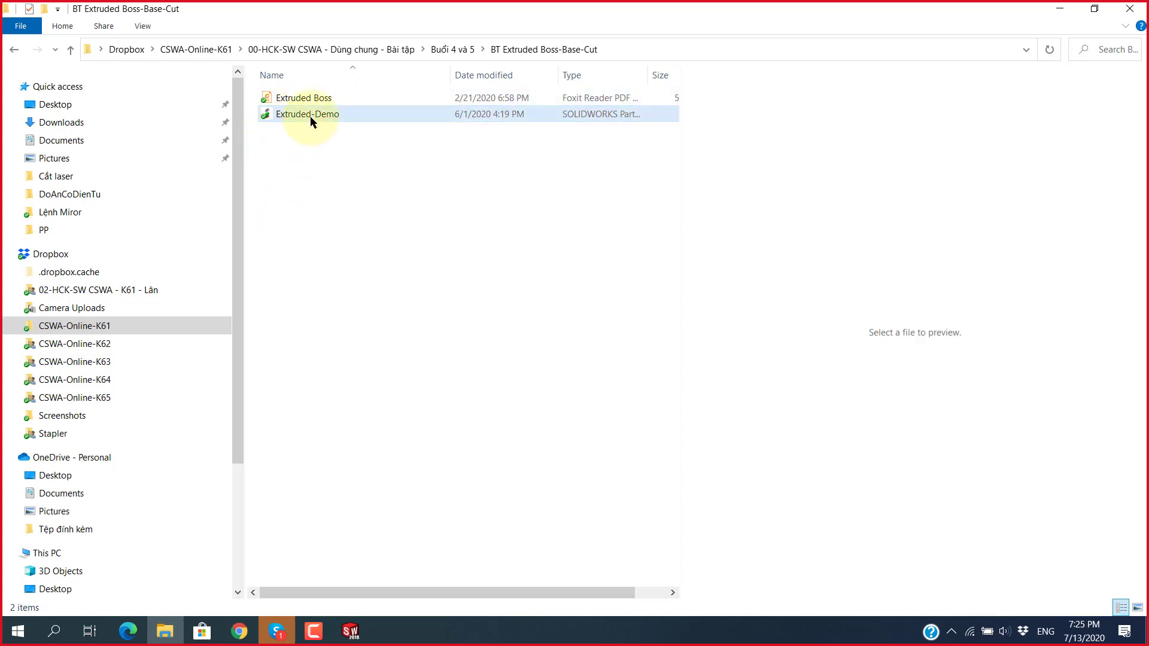
click(350, 631)
Step: Orbit Extruded-Demo to view its four stacked bodies from another side, then switch to Skype
mouse_move(703, 413)
middle_down()
mouse_move(578, 369)
mouse_move(682, 296)
middle_up()
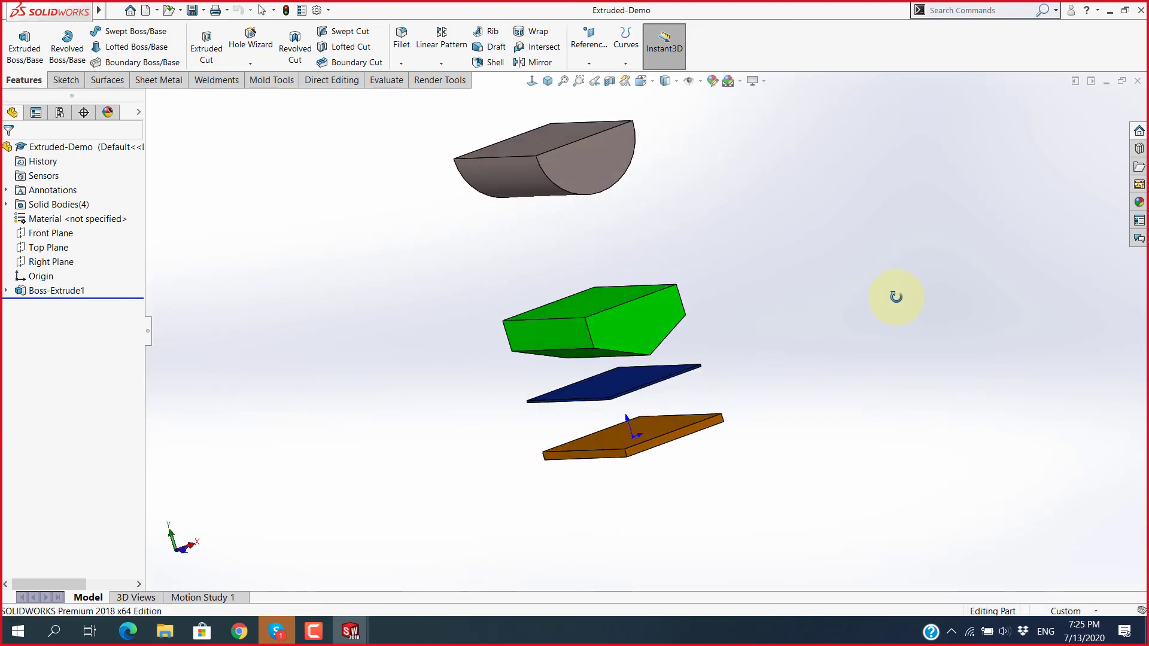
mouse_move(895, 295)
middle_down()
mouse_move(603, 359)
mouse_move(521, 451)
mouse_move(586, 311)
mouse_move(580, 359)
middle_up()
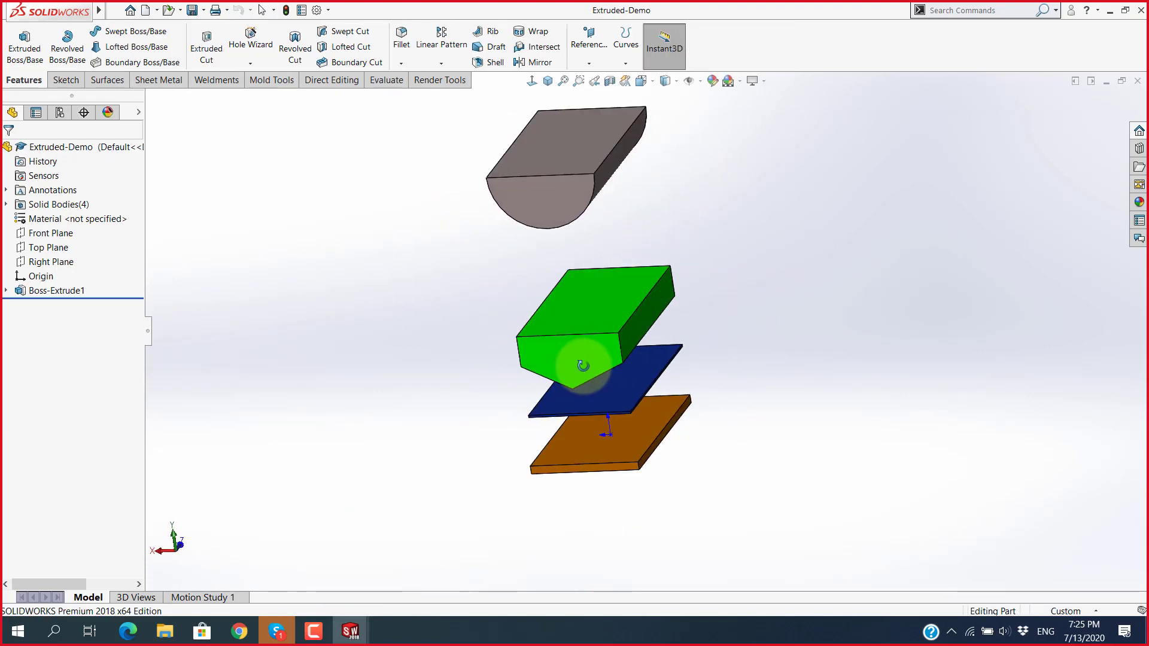
key(alt+Tab)
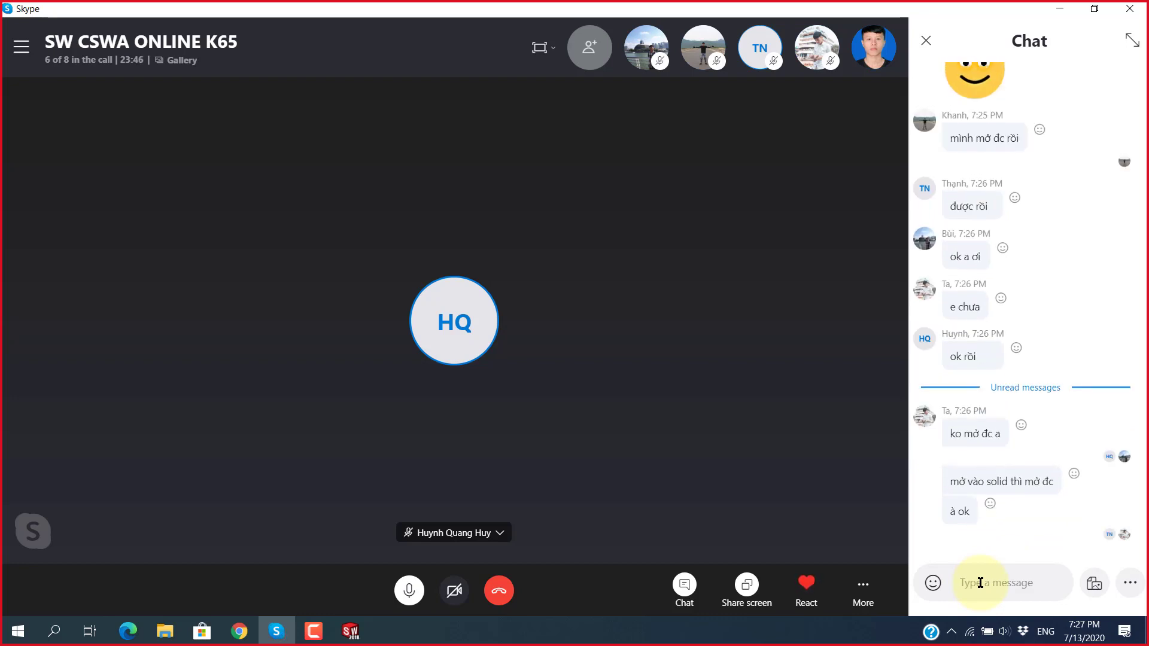
click(354, 636)
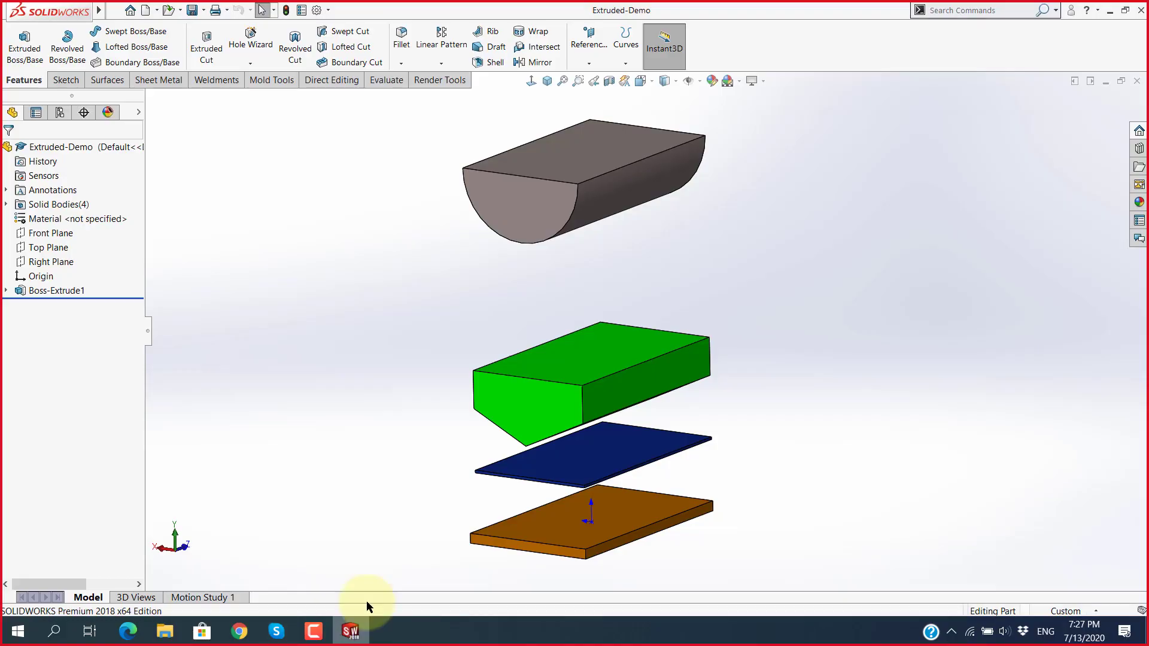
scroll(609, 356, down, 2)
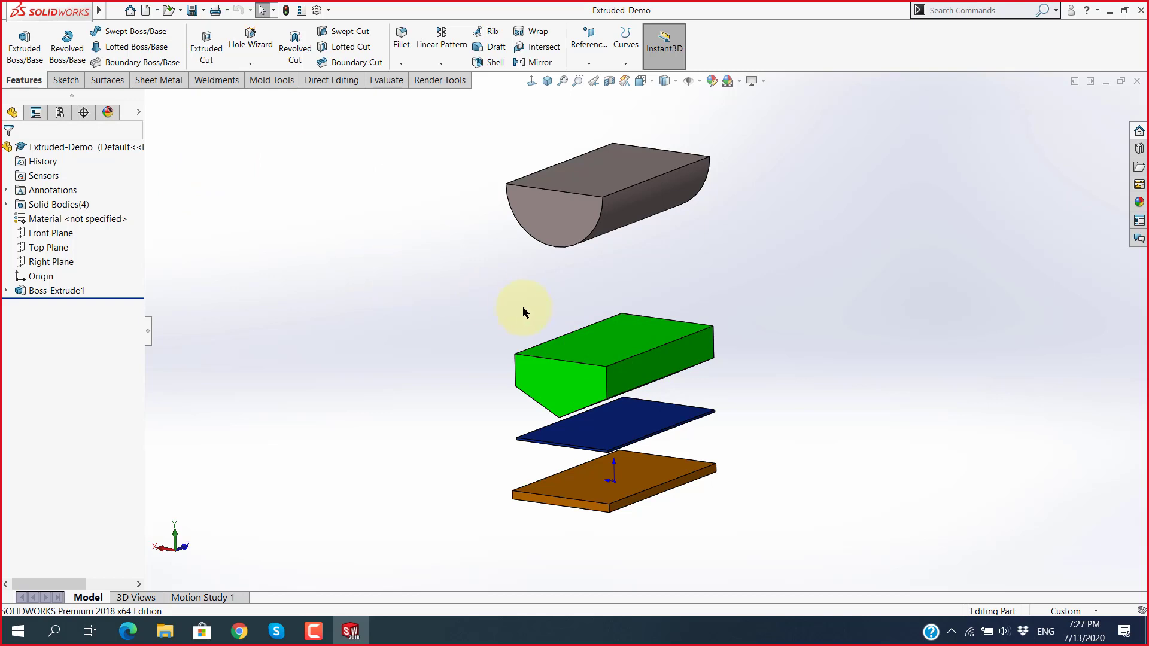
key(z)
scroll(695, 304, down, 2)
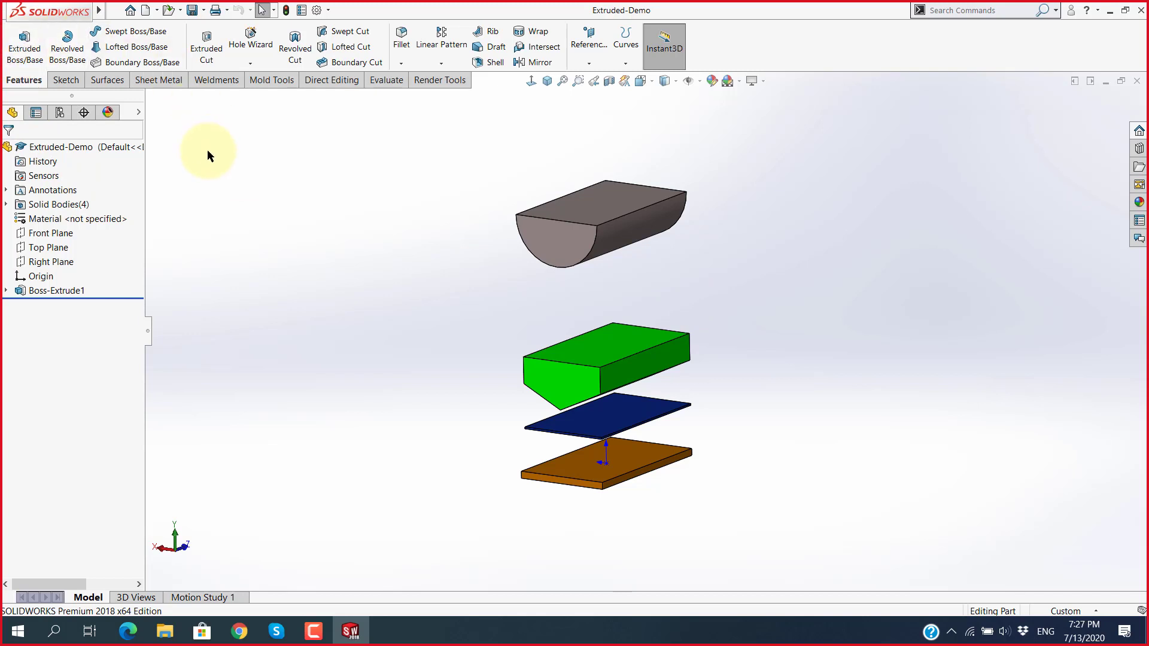
ctrl+middle_drag(681, 316, 690, 312)
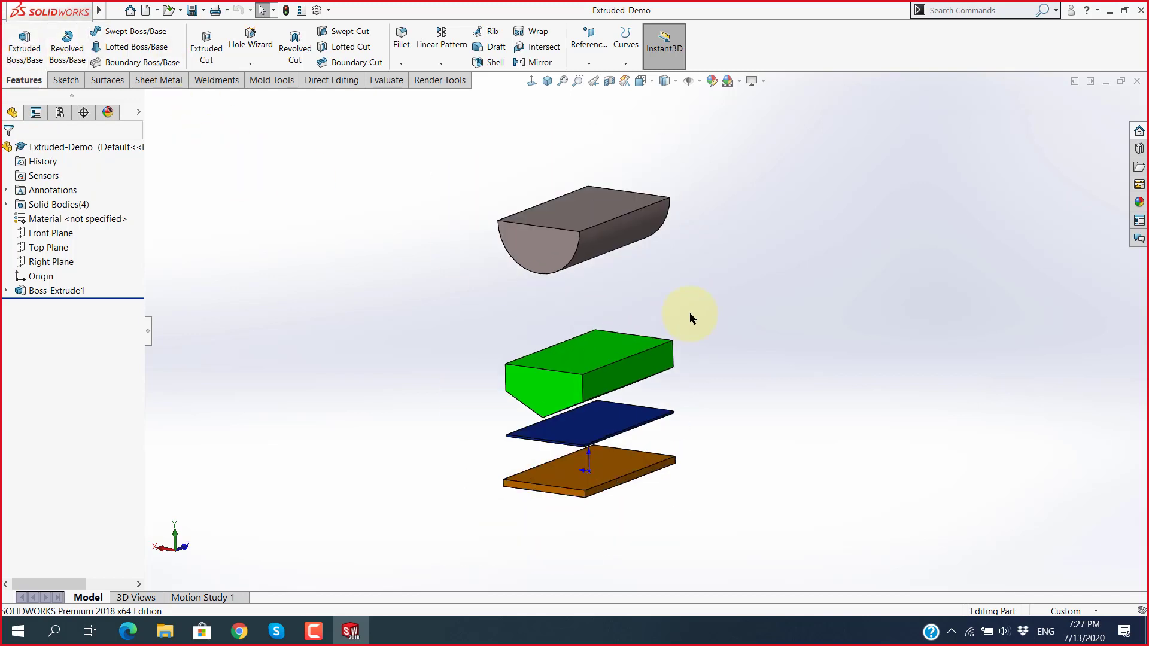
Step: In the Open dialog, browse CSWA-Online-K65 > student folder > Buoi 1 > Part 2D
click(169, 10)
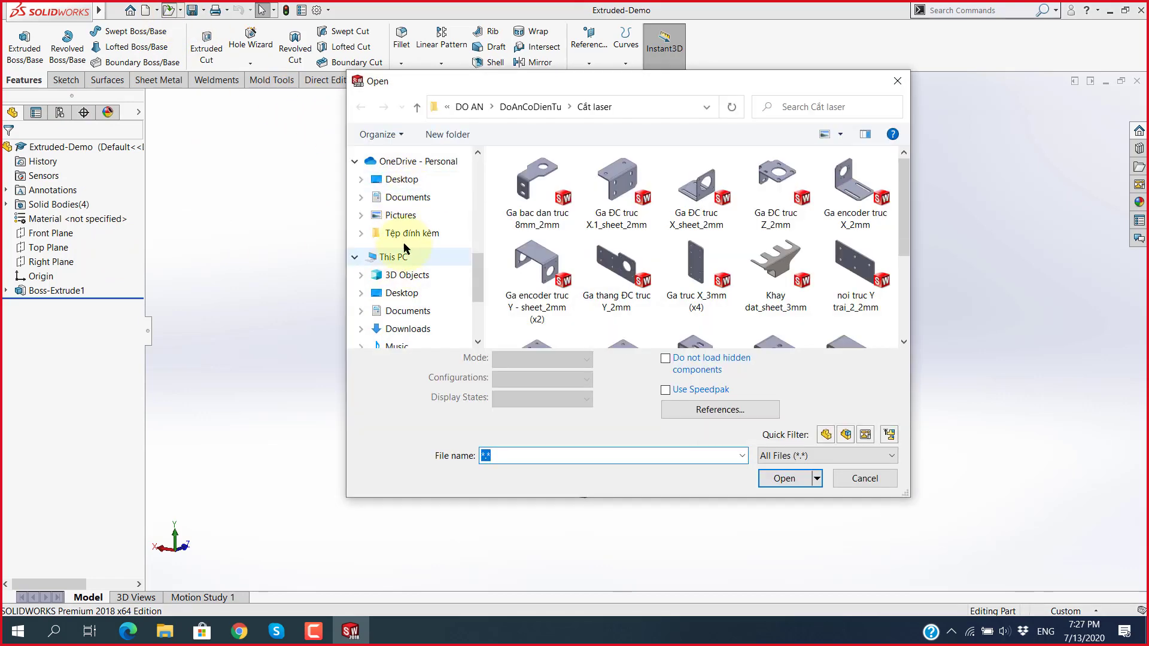
scroll(404, 248, up, 2)
click(407, 209)
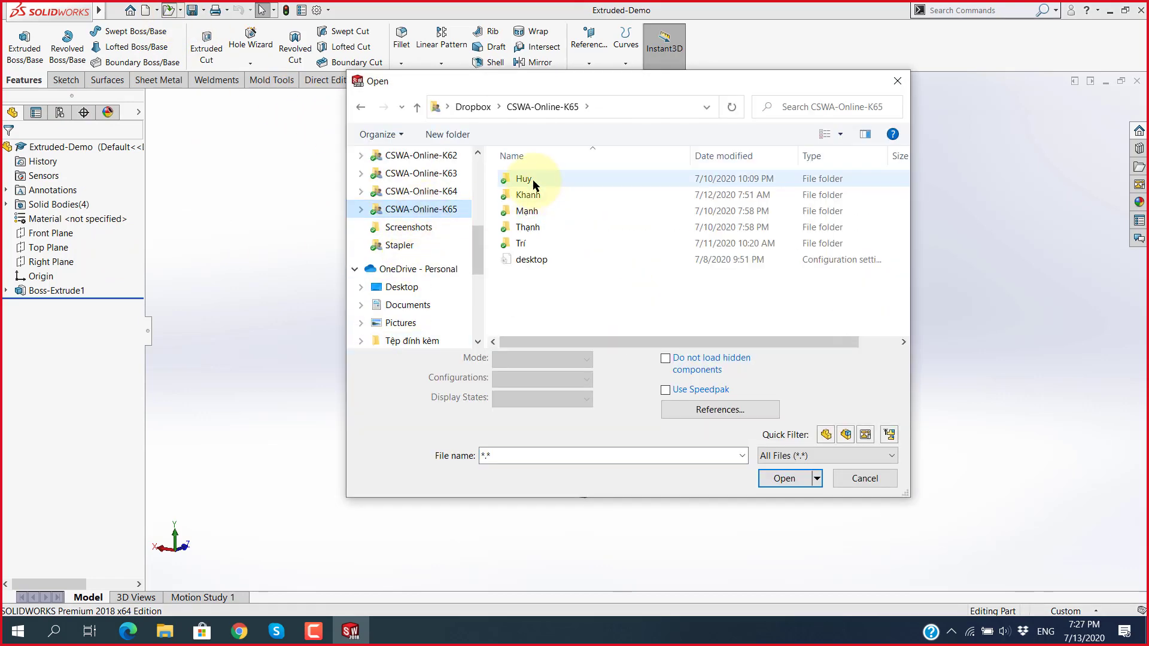
double_click(547, 194)
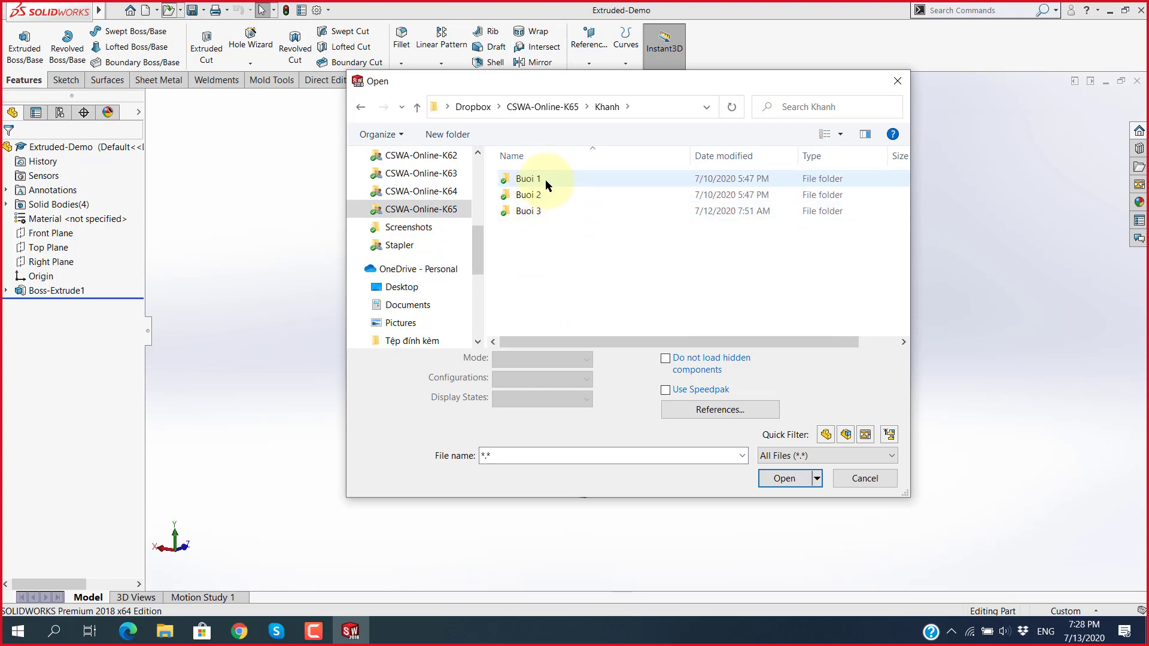
double_click(545, 179)
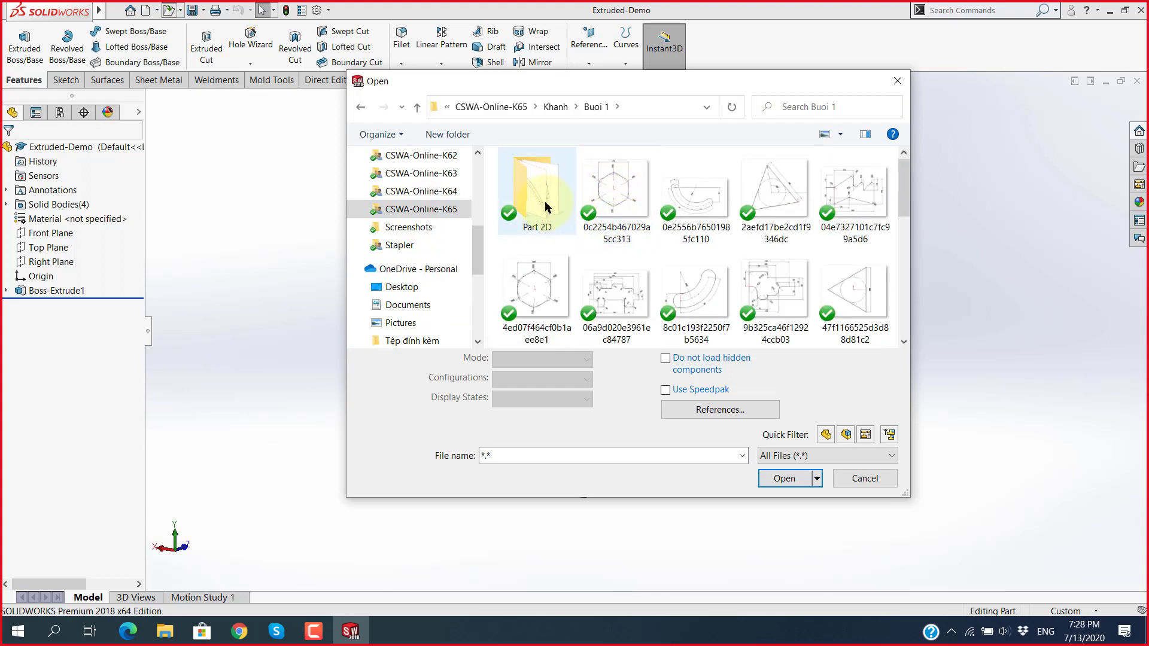
double_click(533, 179)
Step: Show the part files as large icons and select part 18
right_click(545, 179)
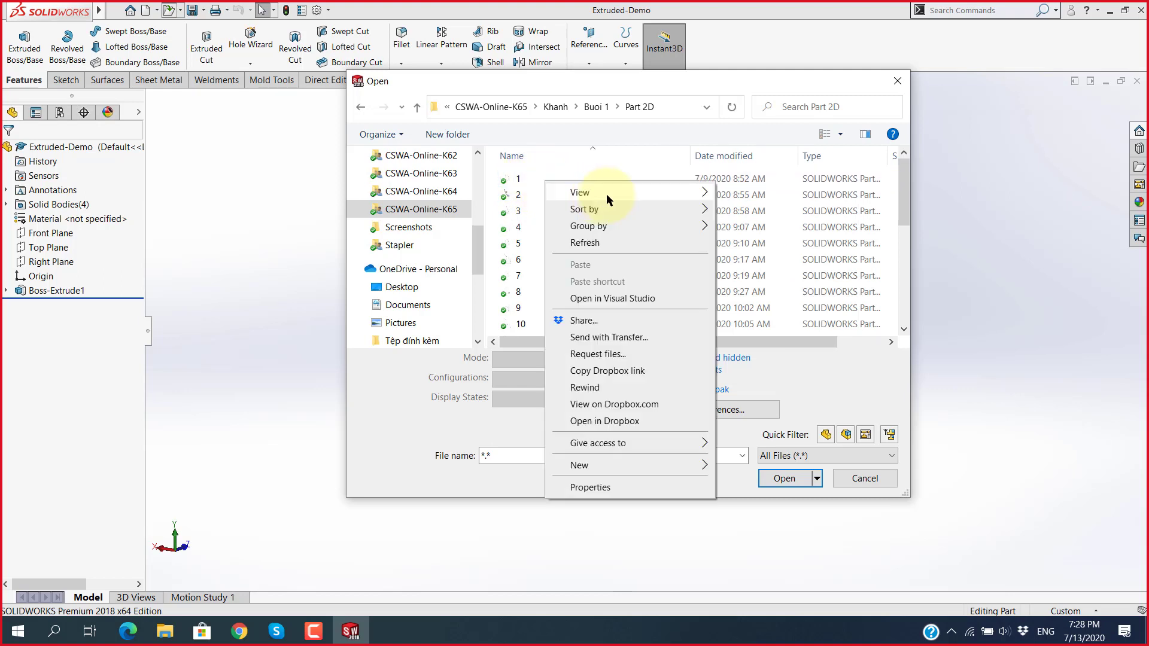
click(742, 204)
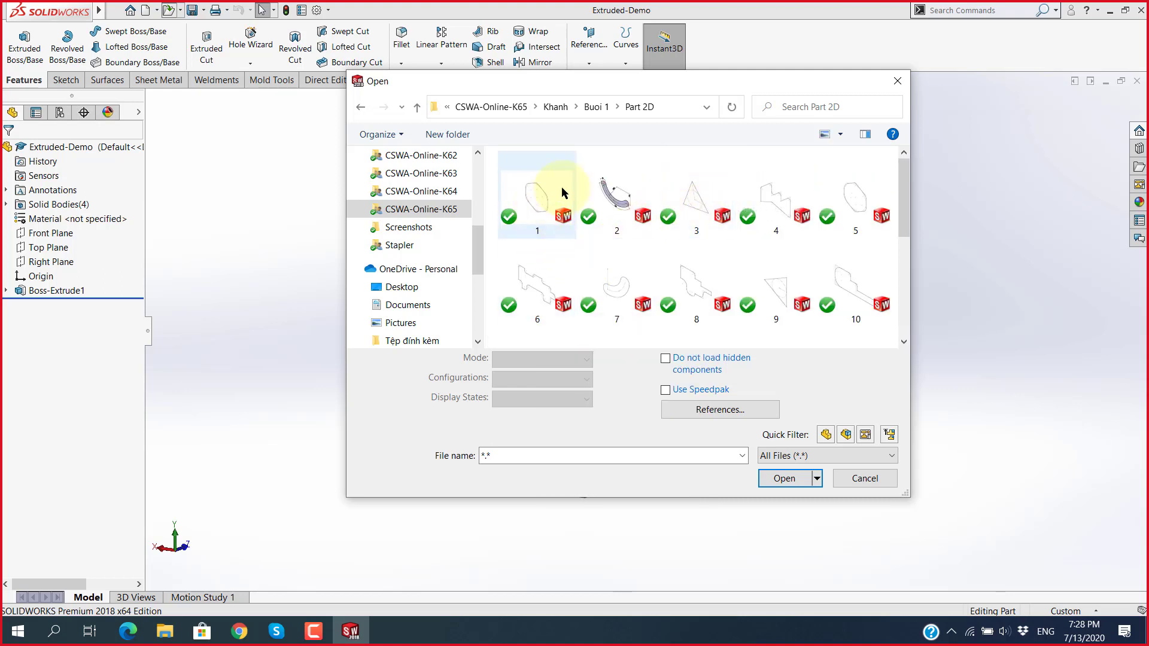
scroll(727, 260, down, 3)
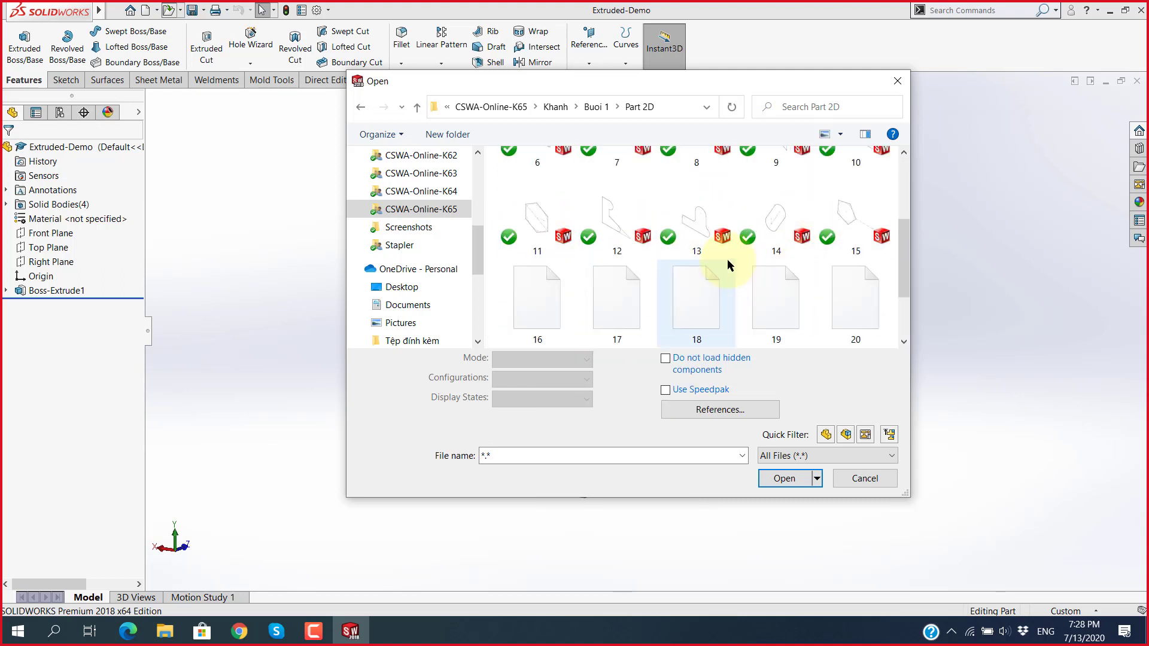
click(711, 304)
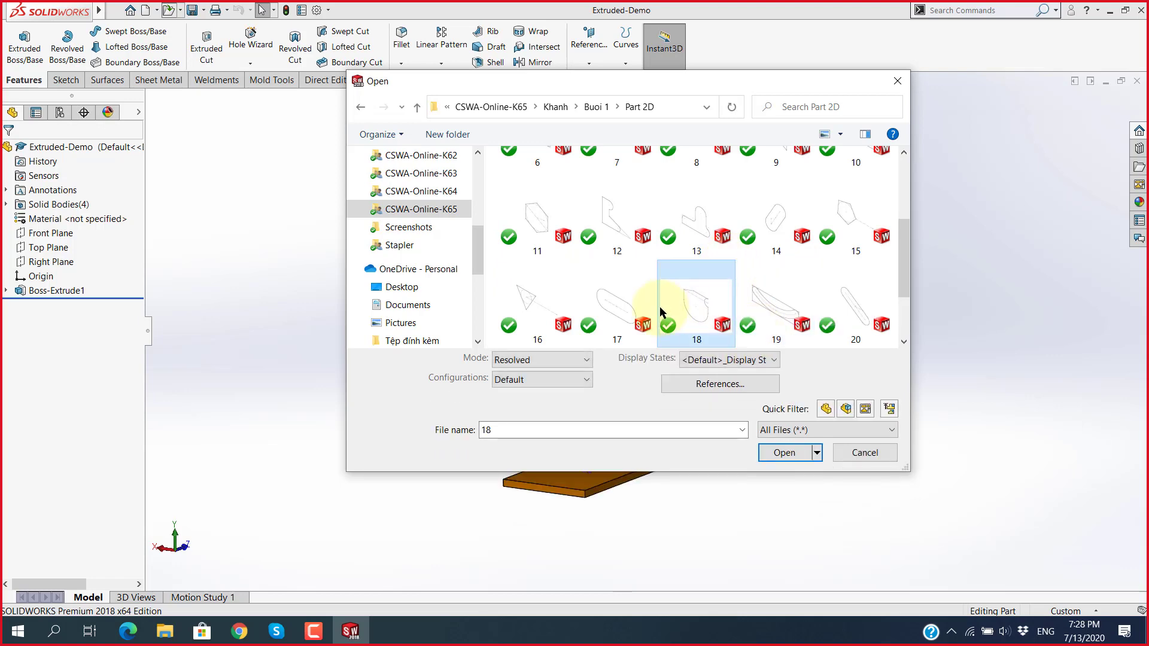
Step: Open part 18 and orbit to view its sketch at an angle
click(775, 452)
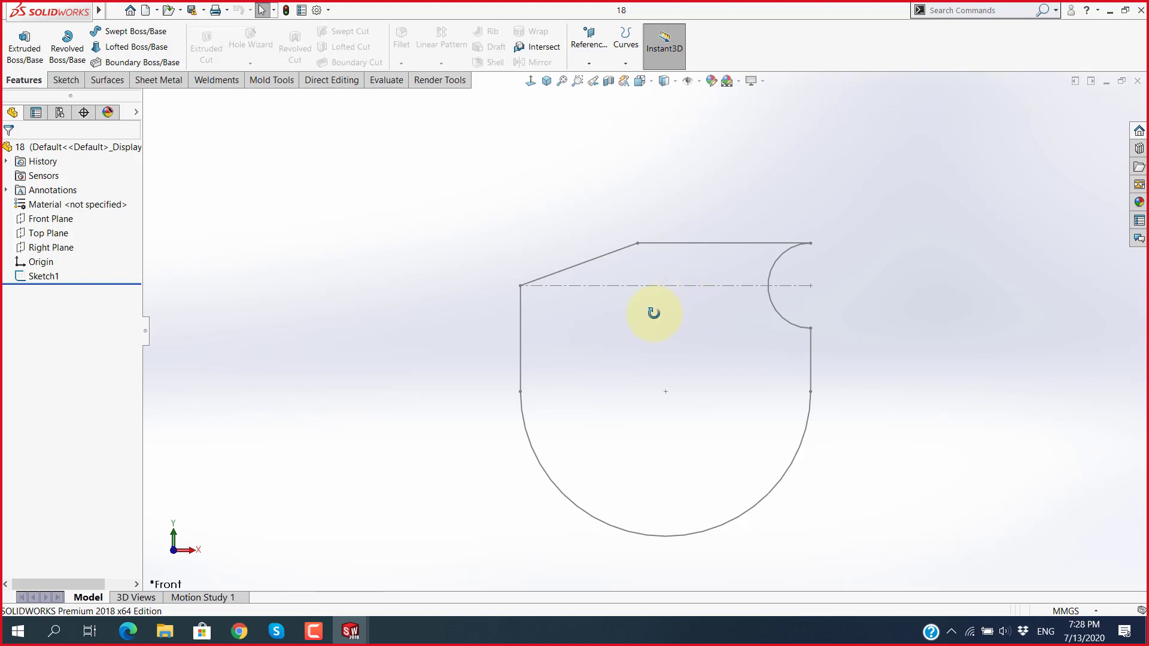
mouse_move(654, 313)
middle_down()
mouse_move(520, 386)
mouse_move(638, 387)
mouse_move(702, 228)
mouse_move(682, 390)
mouse_move(659, 393)
mouse_move(668, 376)
middle_up()
mouse_move(665, 321)
middle_down()
mouse_move(533, 377)
mouse_move(657, 327)
middle_up()
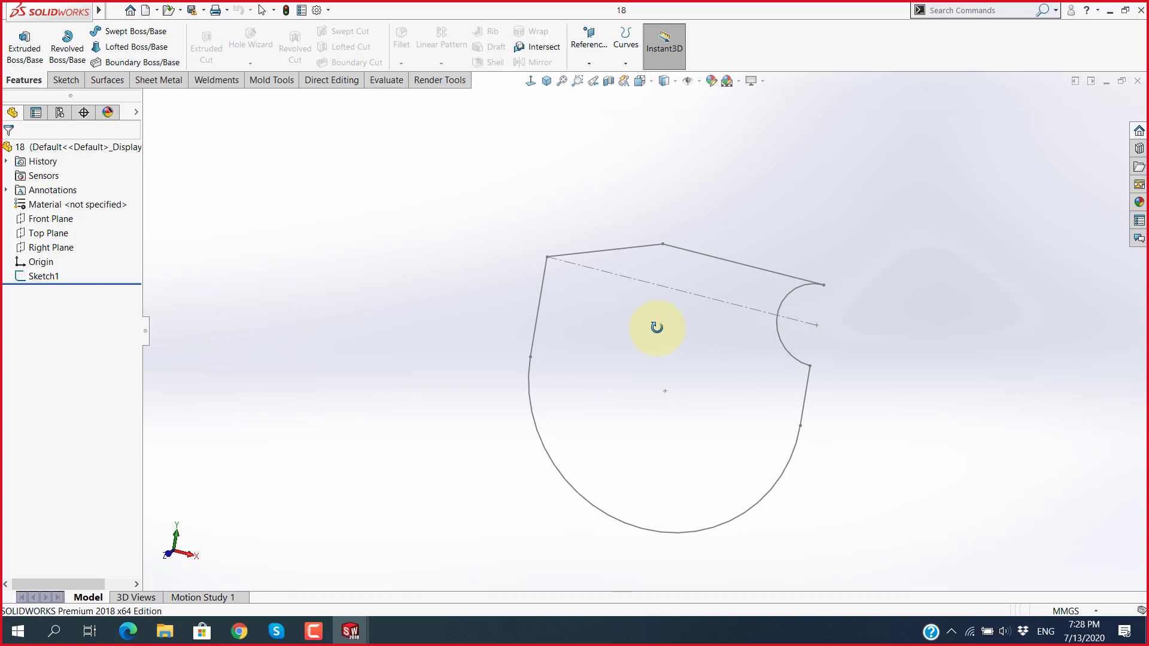
Step: Edit Sketch1 to review its fully defined 500, 200, 180 and 20° dimensions, then exit
click(41, 276)
click(377, 345)
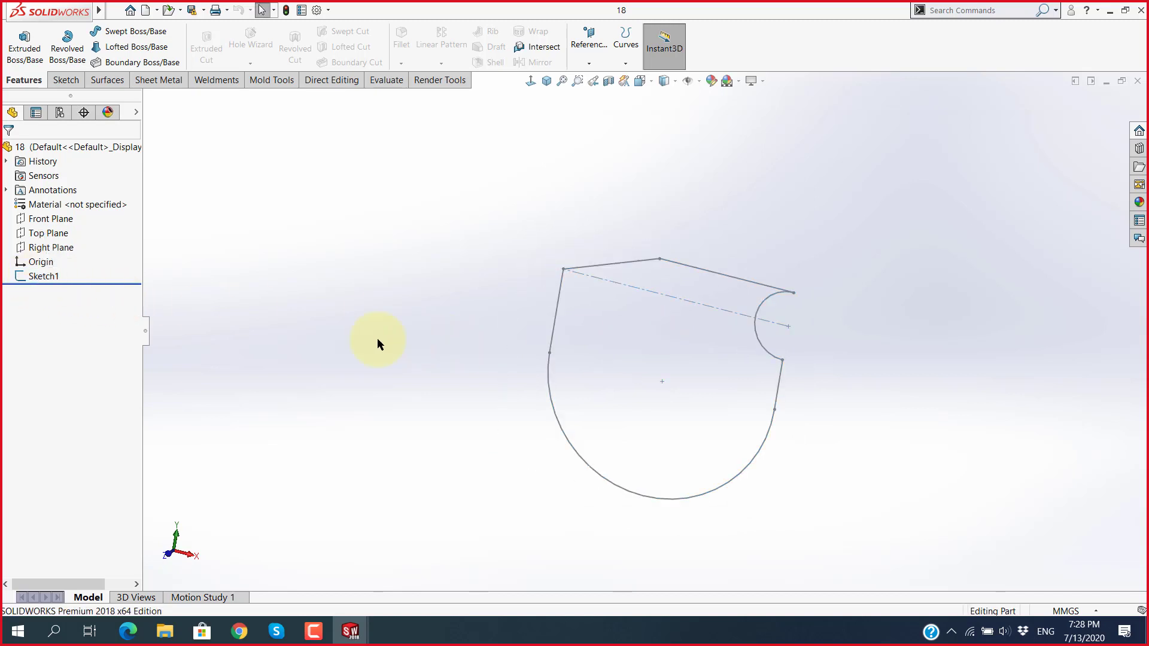
click(33, 276)
click(43, 246)
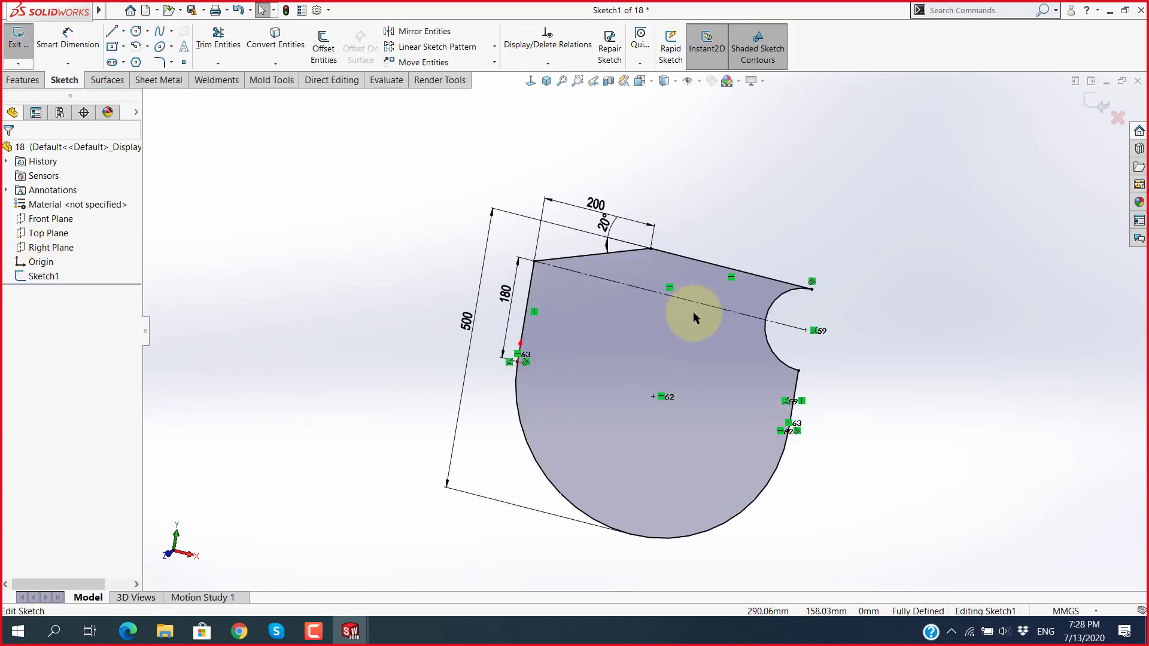
mouse_move(693, 311)
middle_down()
mouse_move(590, 389)
mouse_move(425, 430)
mouse_move(642, 303)
middle_up()
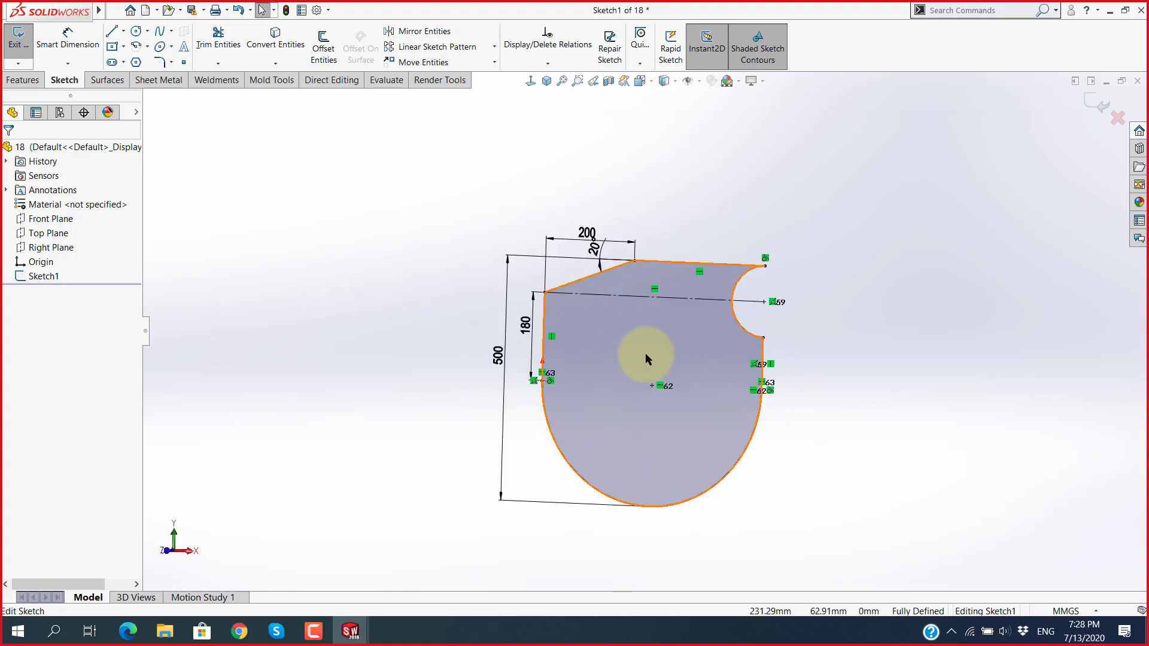
middle_drag(645, 353, 615, 230)
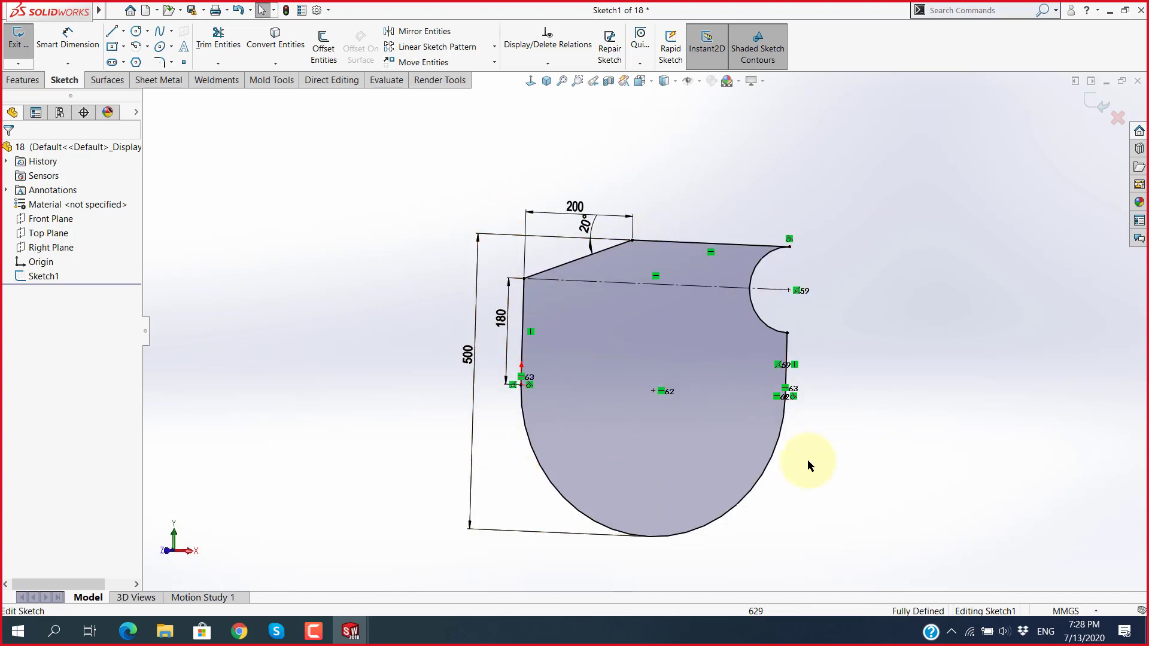
ctrl+middle_drag(790, 463, 712, 443)
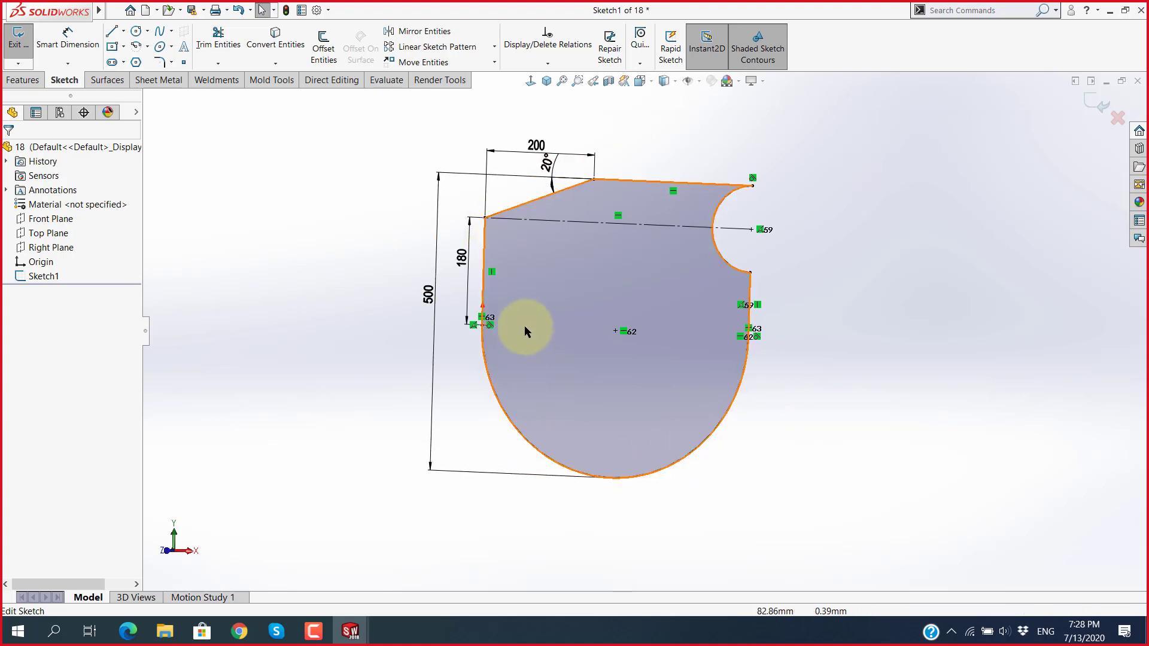
click(1097, 107)
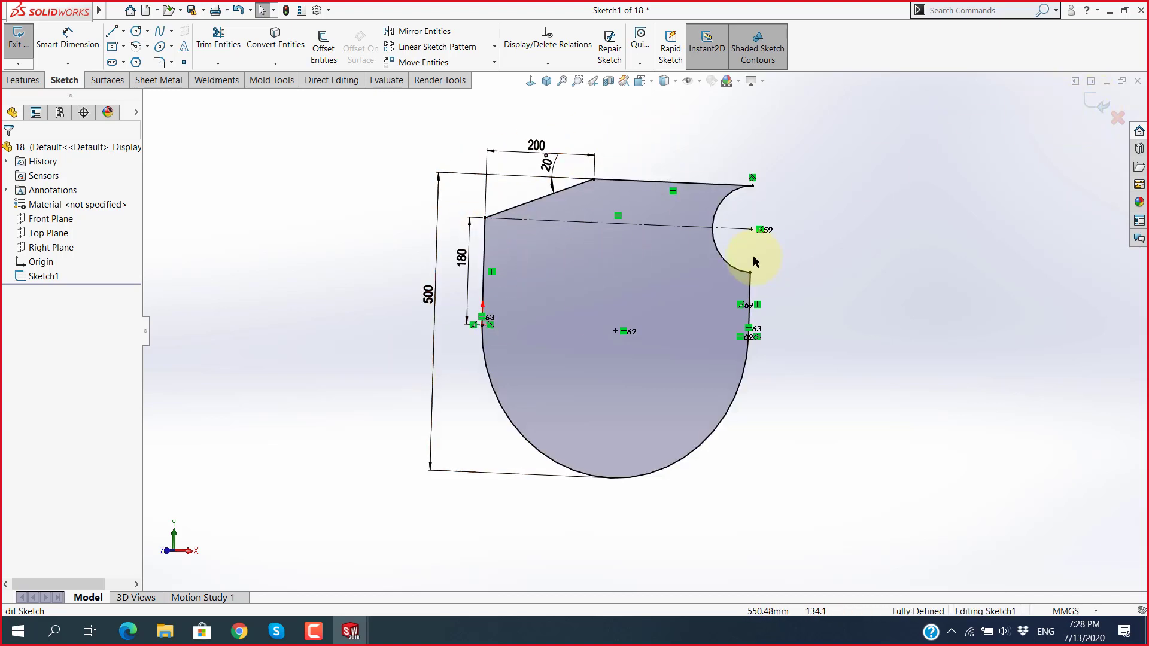
click(1088, 101)
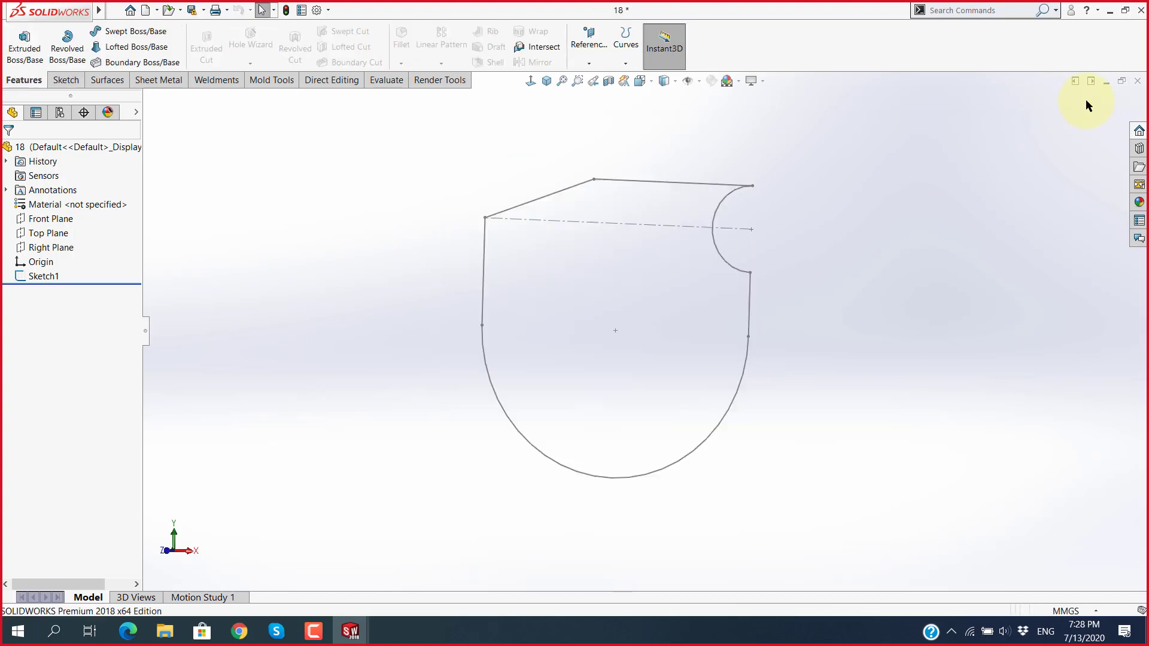
click(55, 277)
click(79, 246)
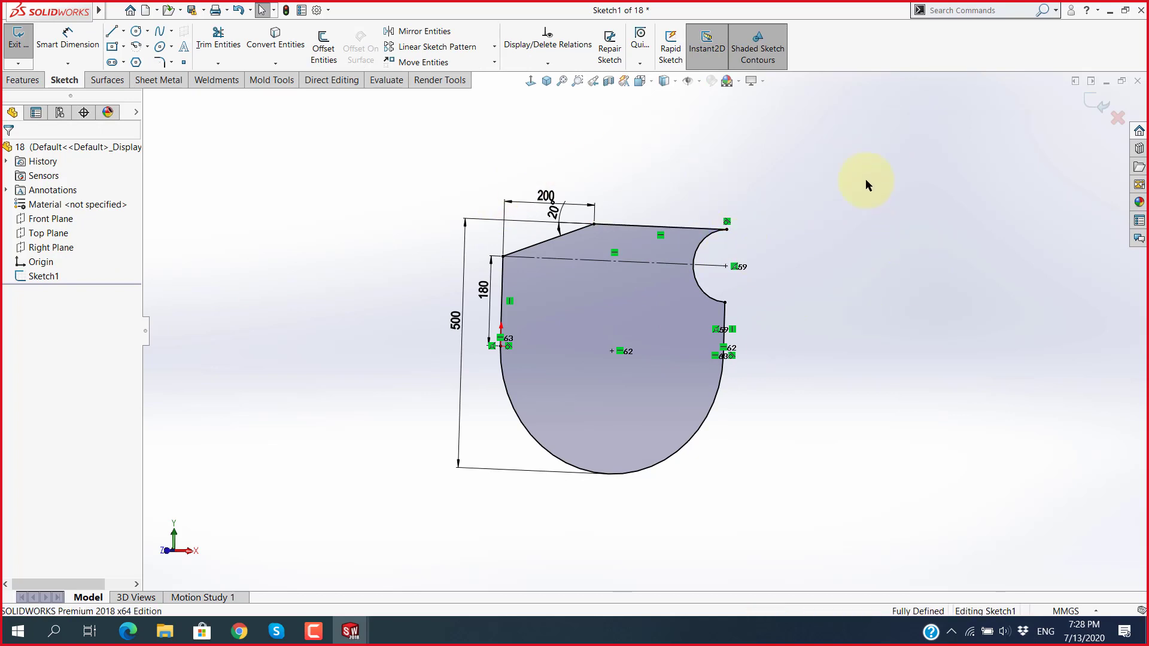
key(ctrl+b)
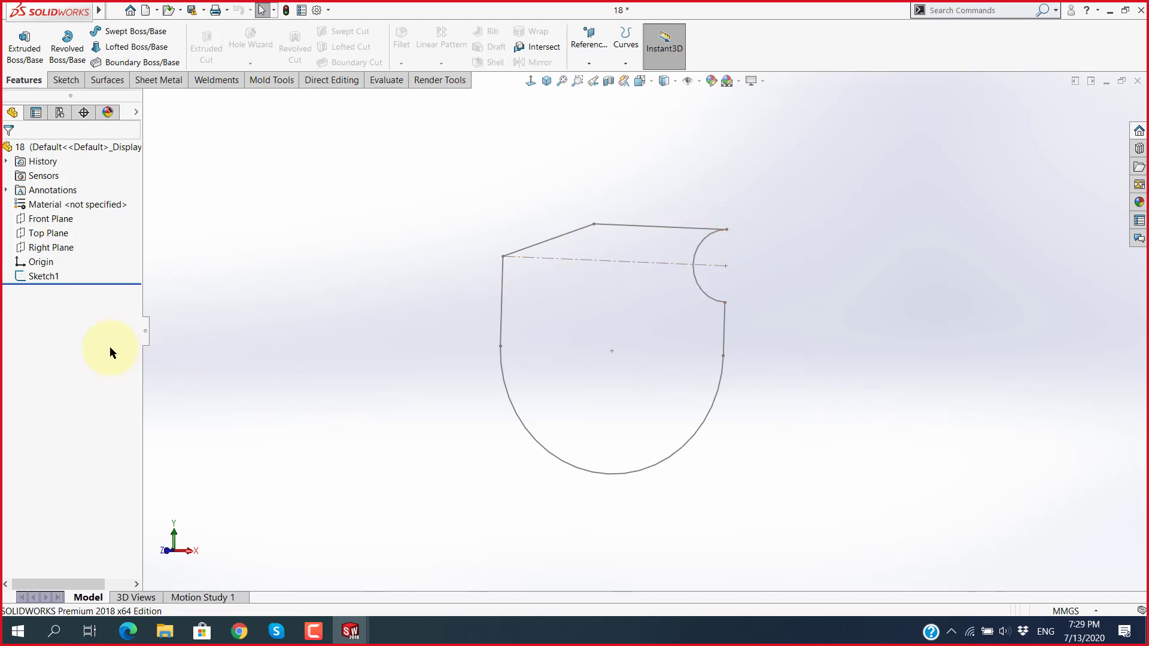
click(44, 279)
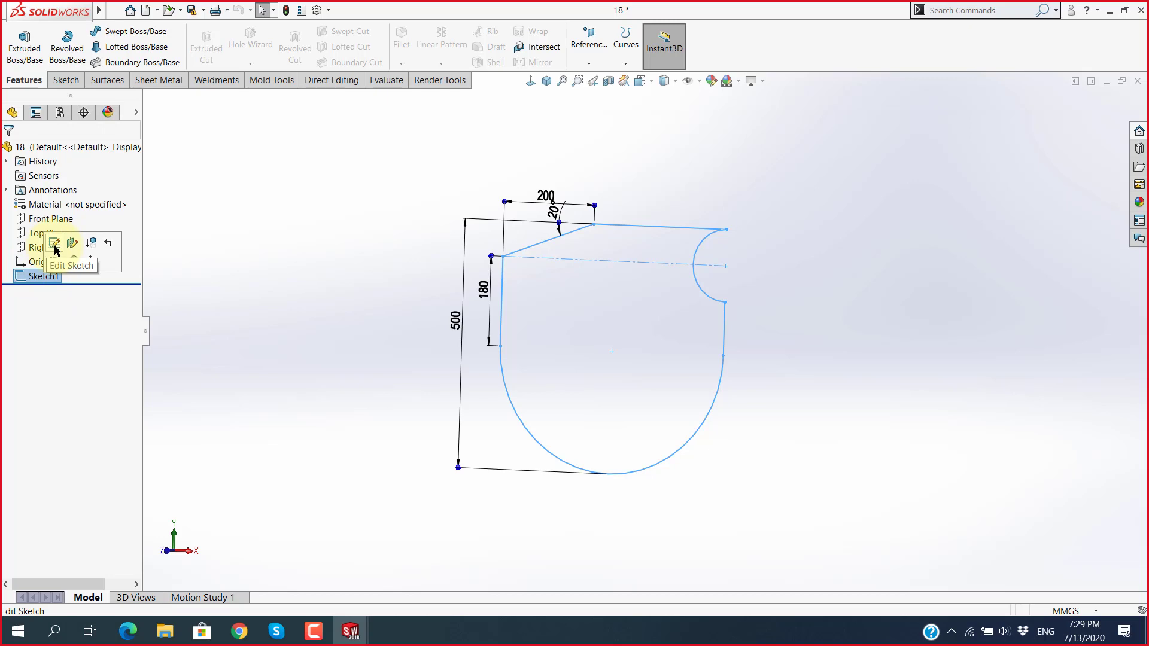
key(super+plus)
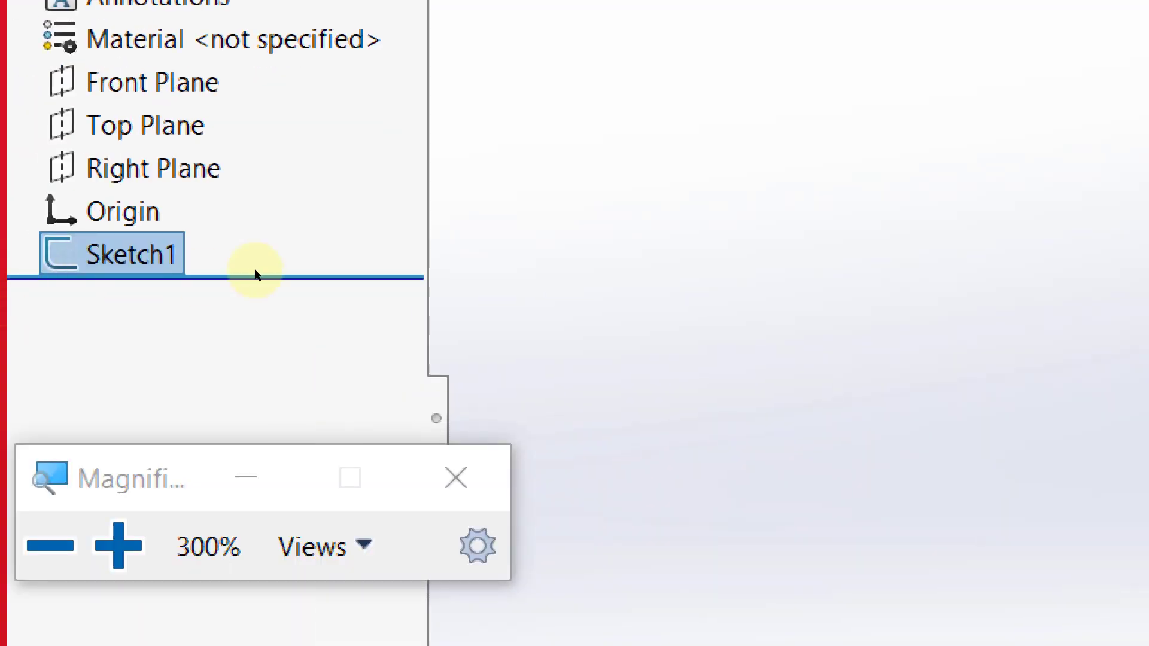
click(268, 263)
click(35, 270)
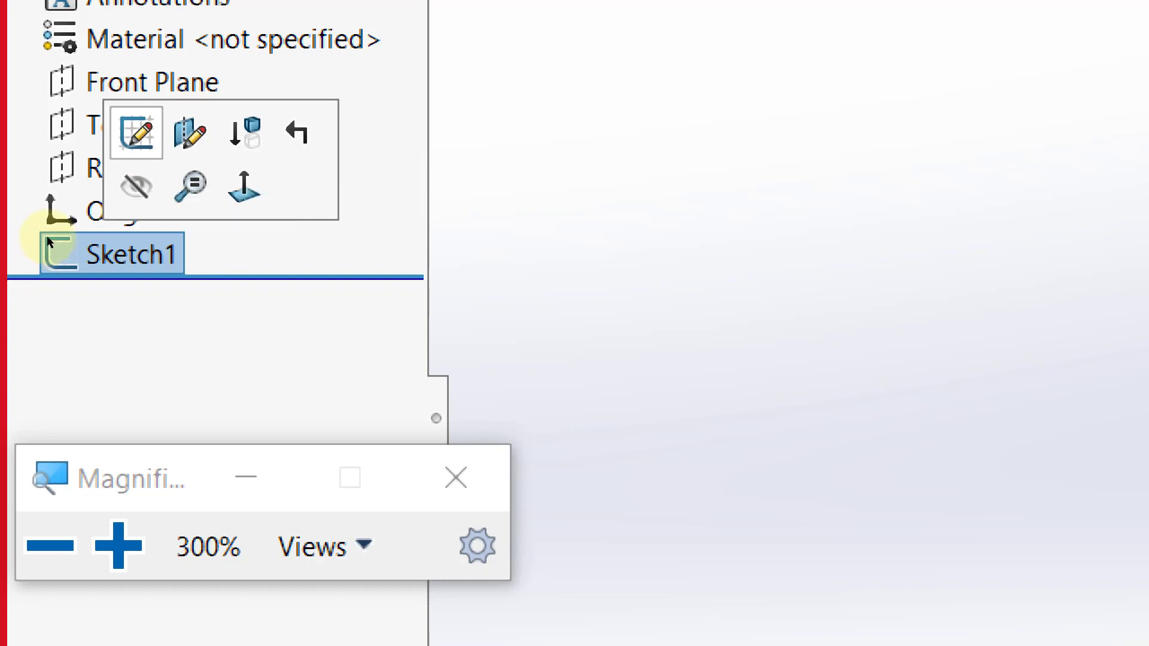
click(150, 336)
click(212, 275)
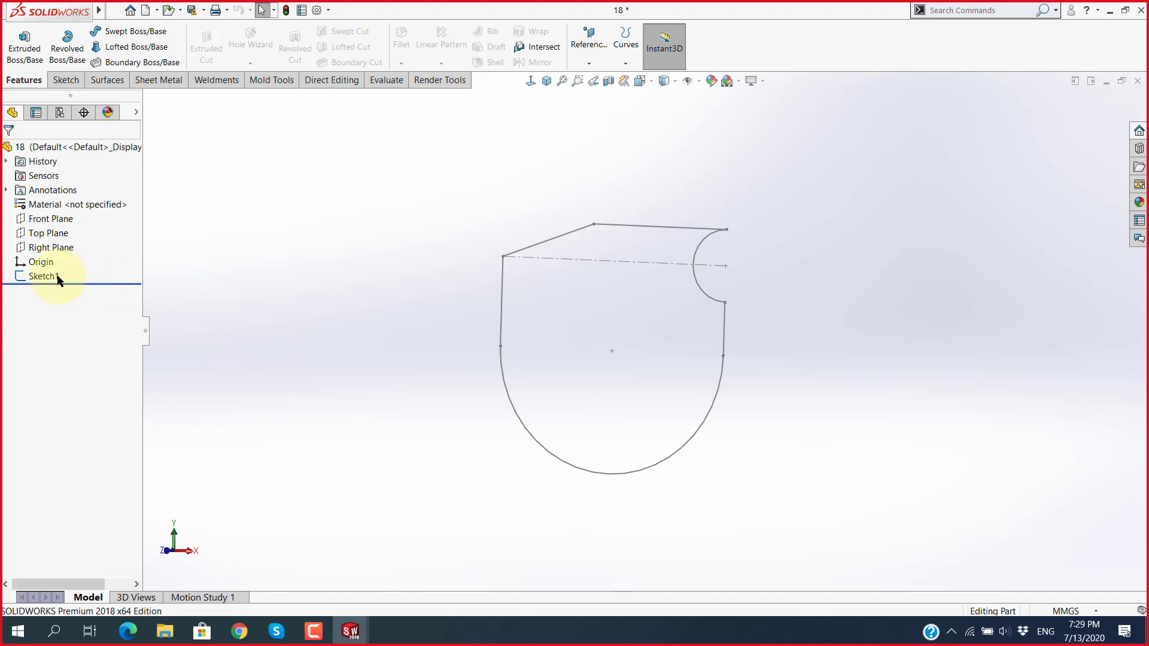
click(57, 278)
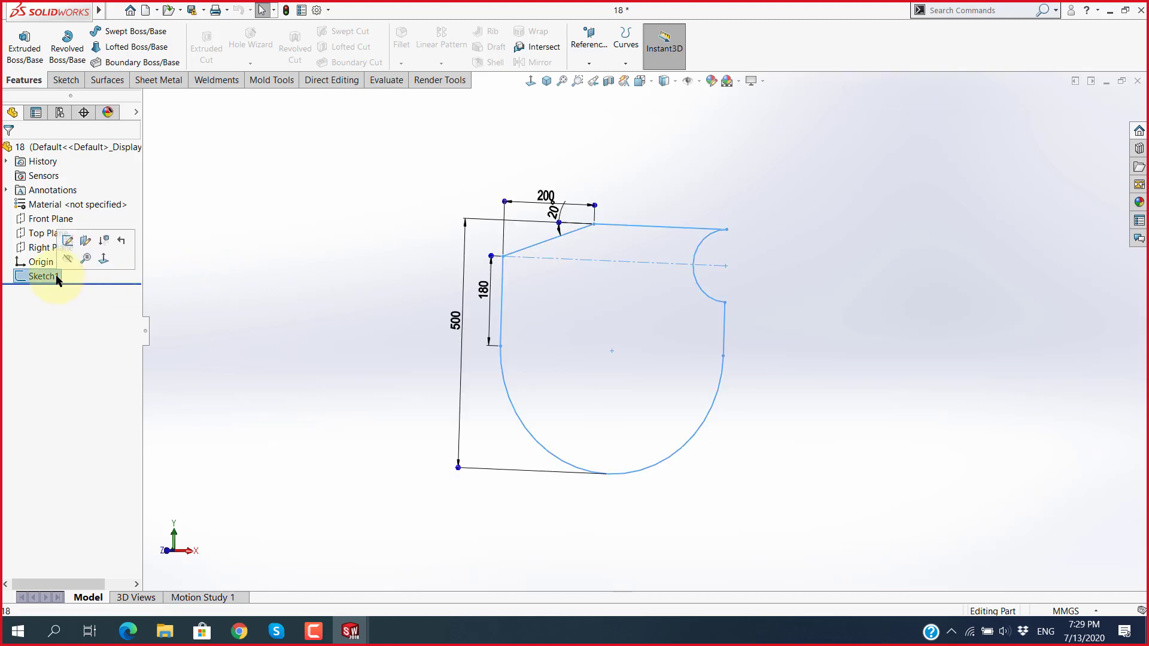
click(307, 349)
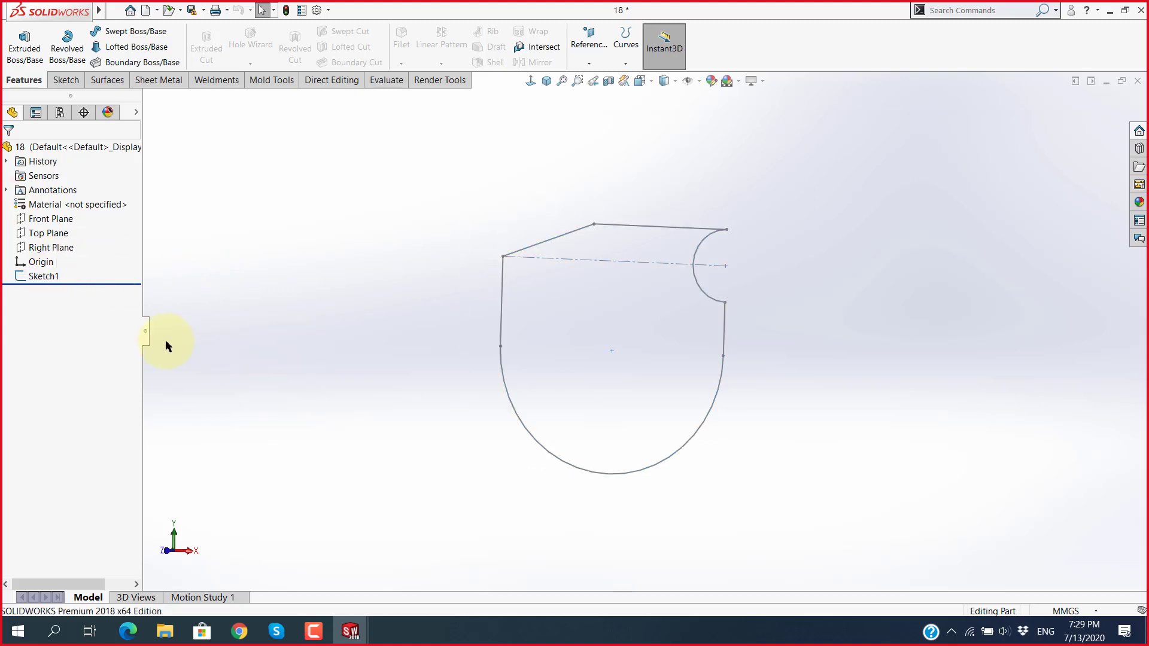
click(48, 277)
Step: Reopen Sketch1 for editing, zoom and orbit to an angled view, and show the Features tools
click(72, 245)
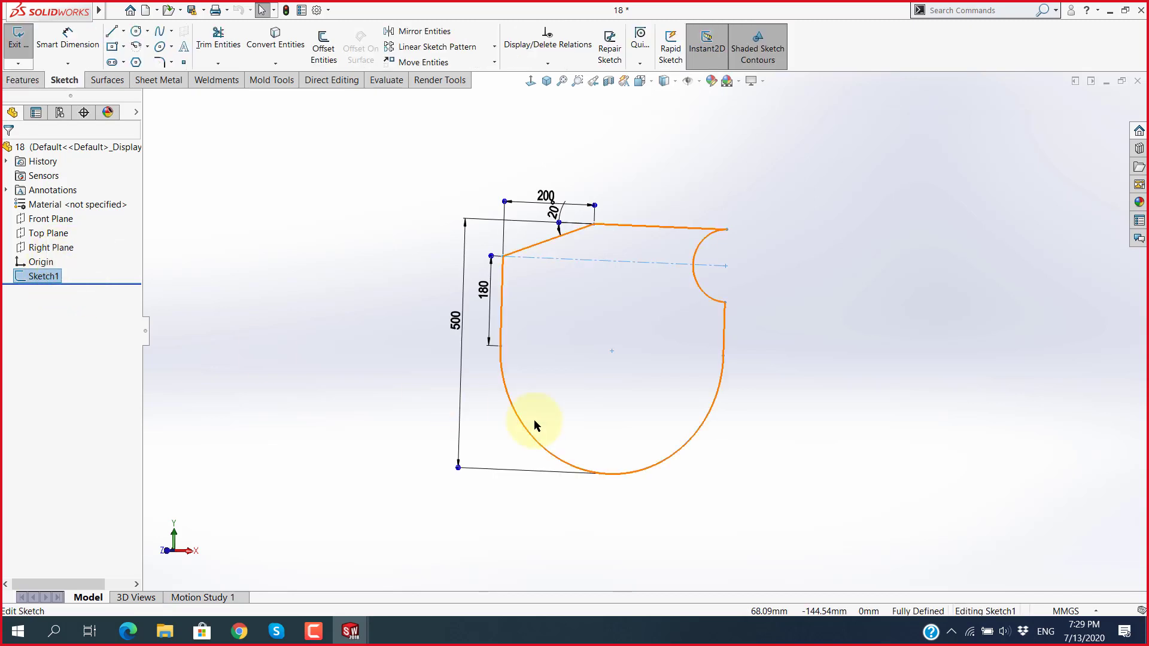
scroll(591, 318, up, 3)
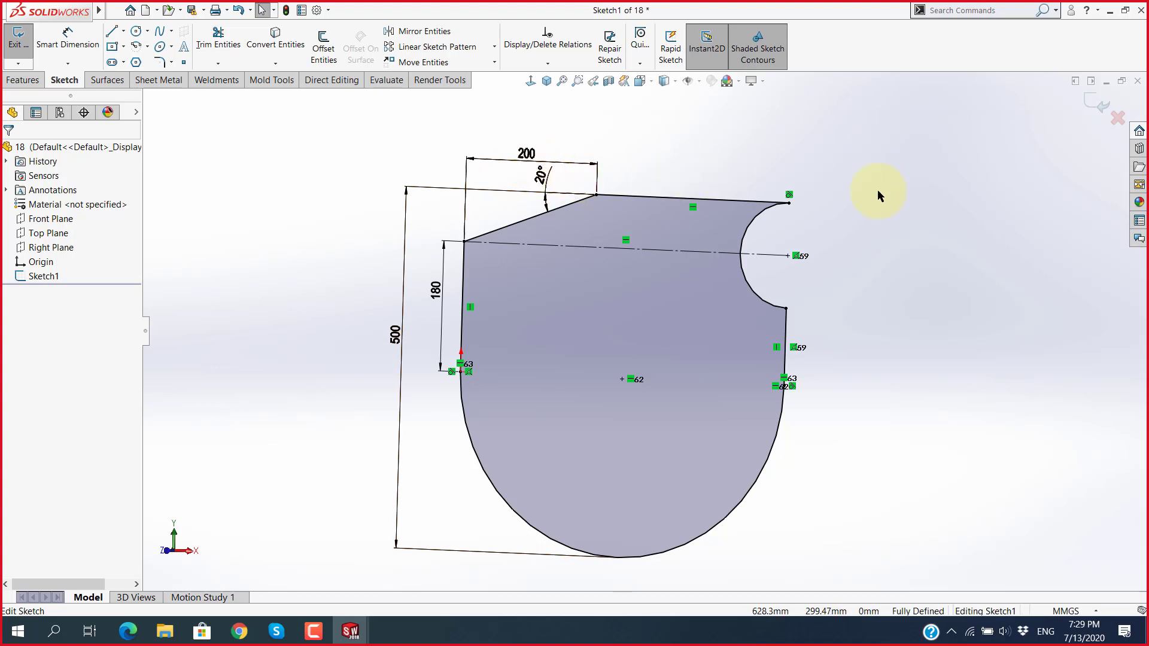
mouse_move(718, 295)
middle_down()
mouse_move(663, 207)
mouse_move(547, 238)
mouse_move(429, 300)
mouse_move(688, 193)
mouse_move(701, 366)
mouse_move(701, 259)
middle_up()
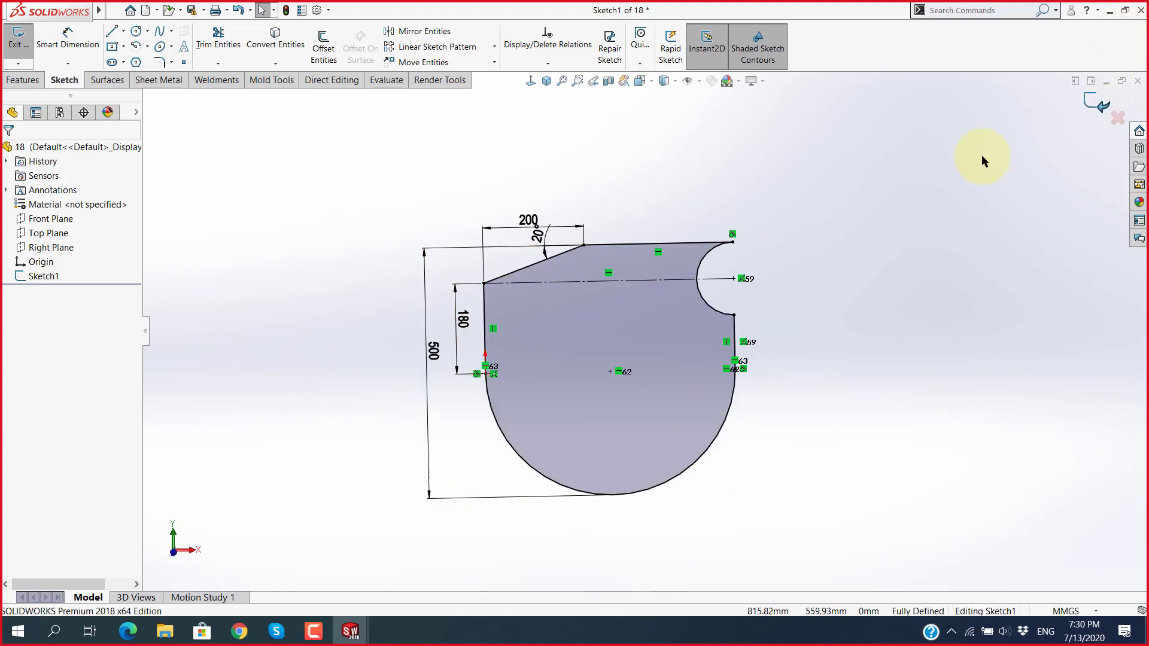
click(23, 79)
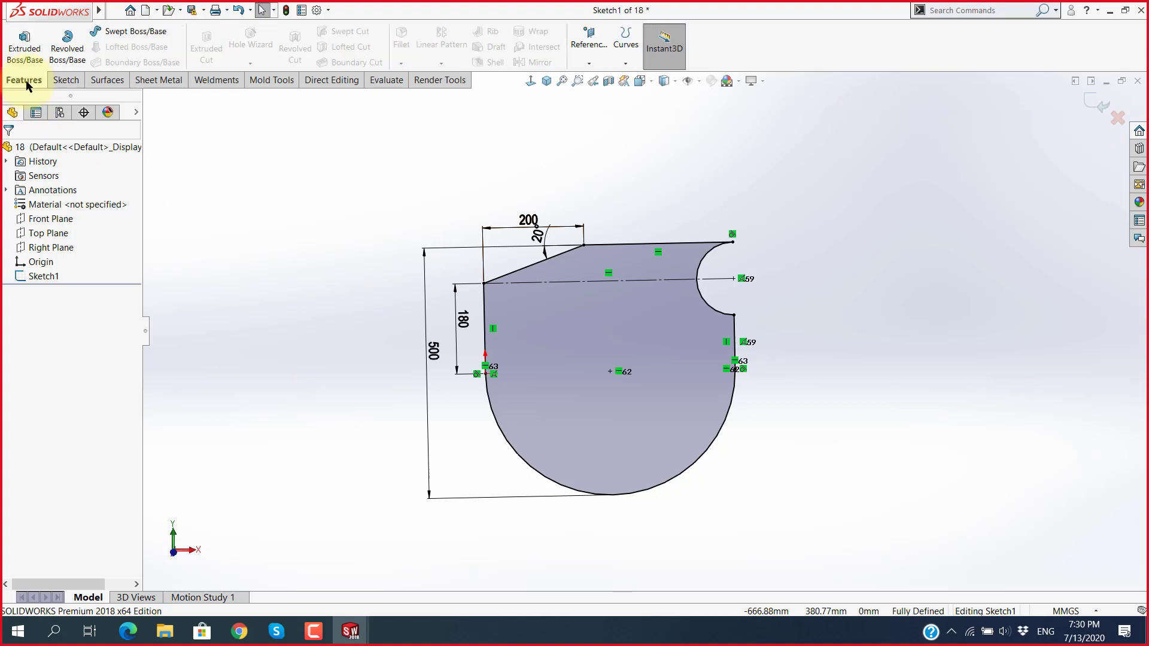
Step: Start a boss extrusion of Sketch1 and drag its depth to 509 mm
click(24, 48)
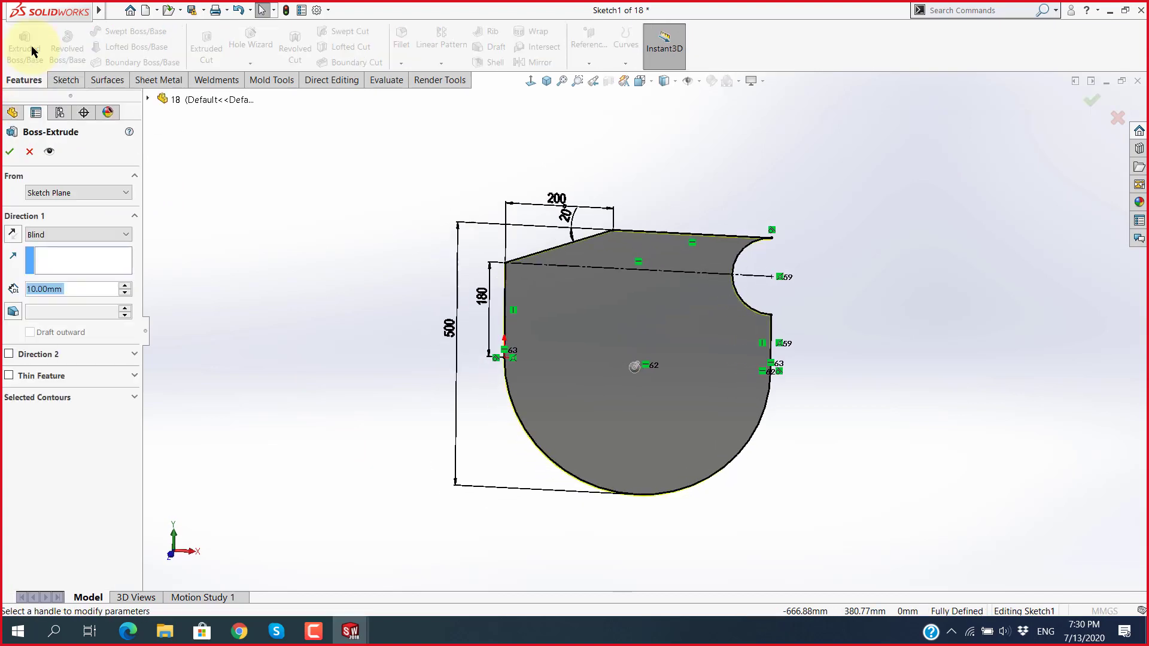
scroll(666, 267, down, 3)
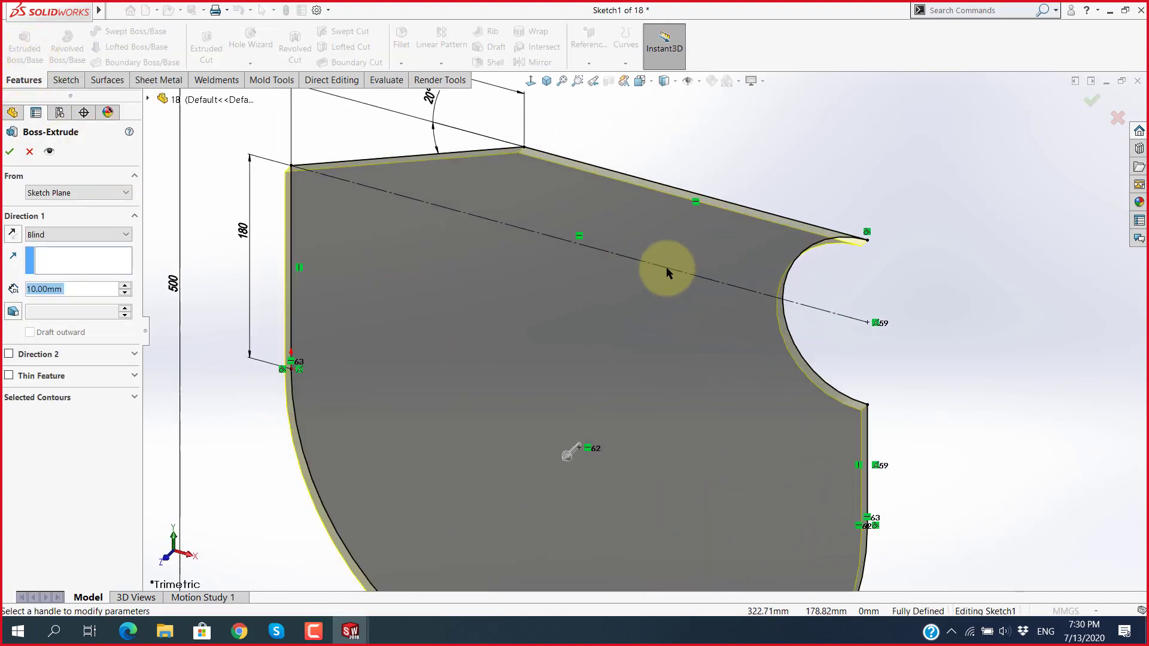
scroll(877, 300, down, 3)
scroll(943, 314, down, 2)
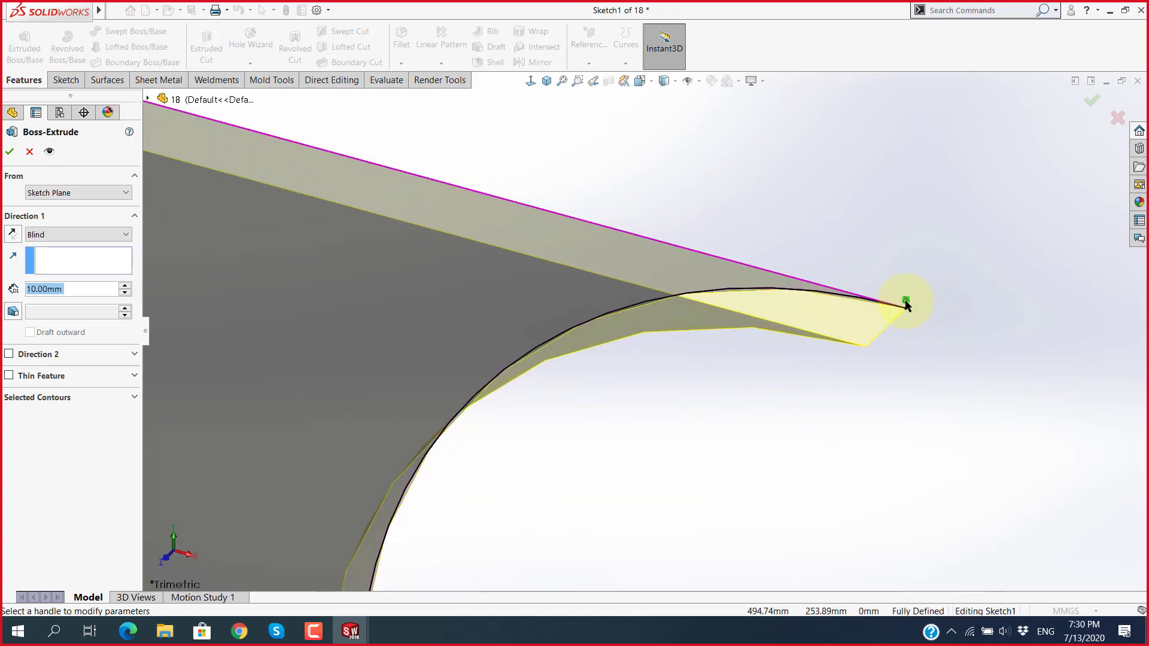
scroll(889, 376, up, 2)
scroll(658, 389, up, 3)
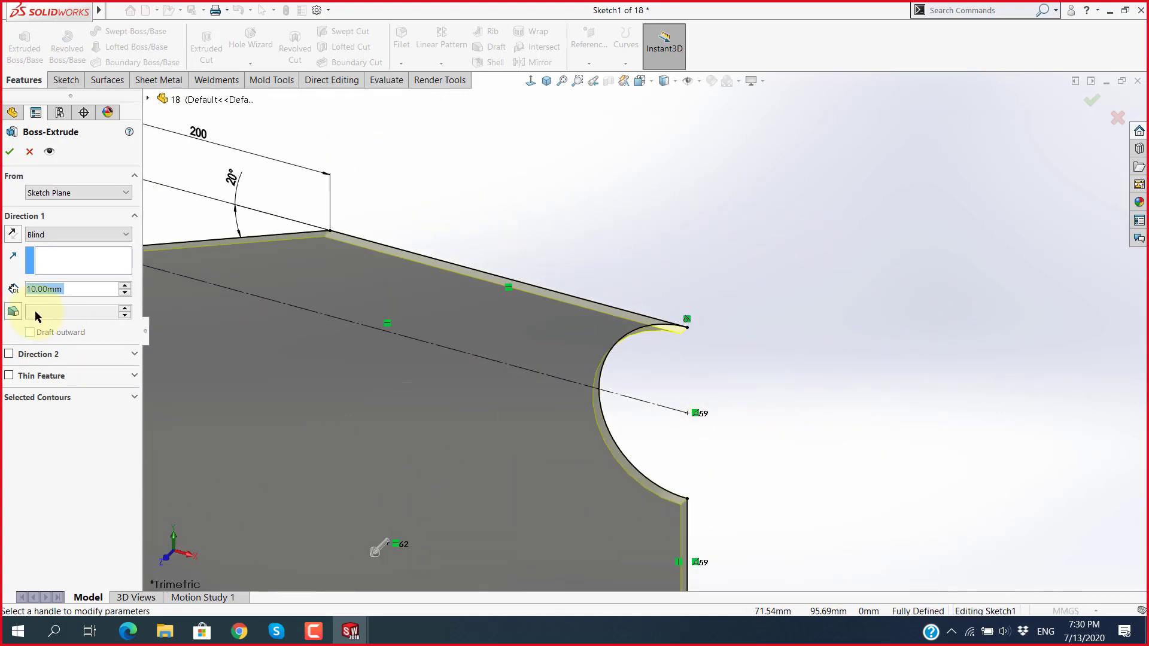
scroll(418, 371, up, 3)
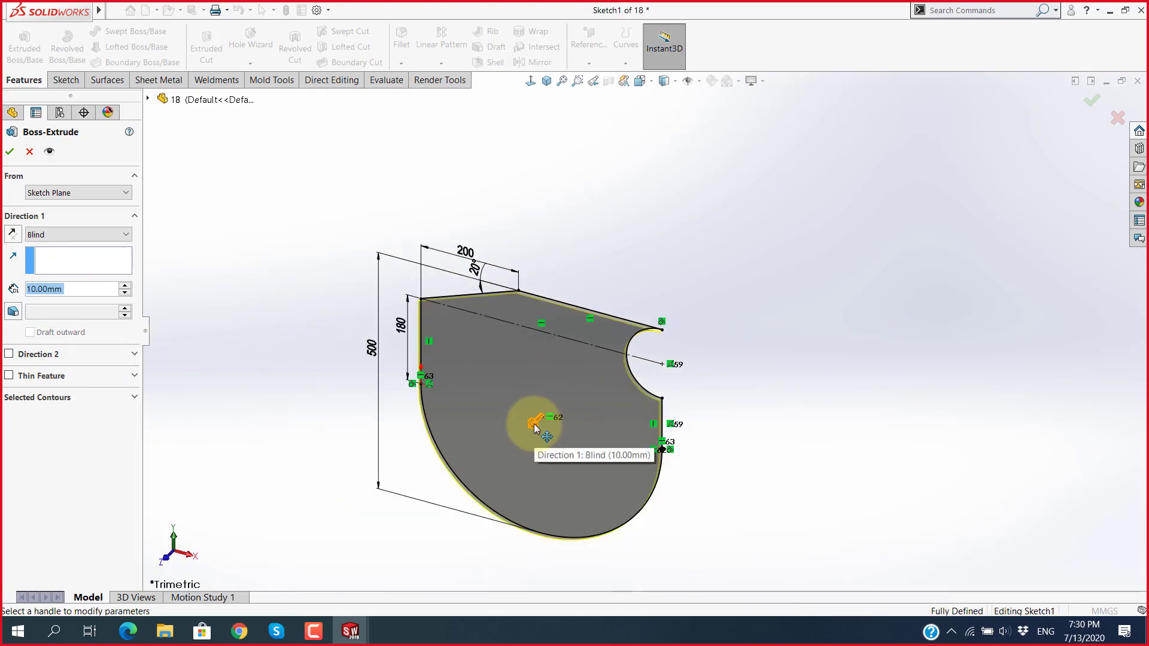
click(534, 431)
drag(398, 515, 385, 513)
scroll(548, 487, up, 3)
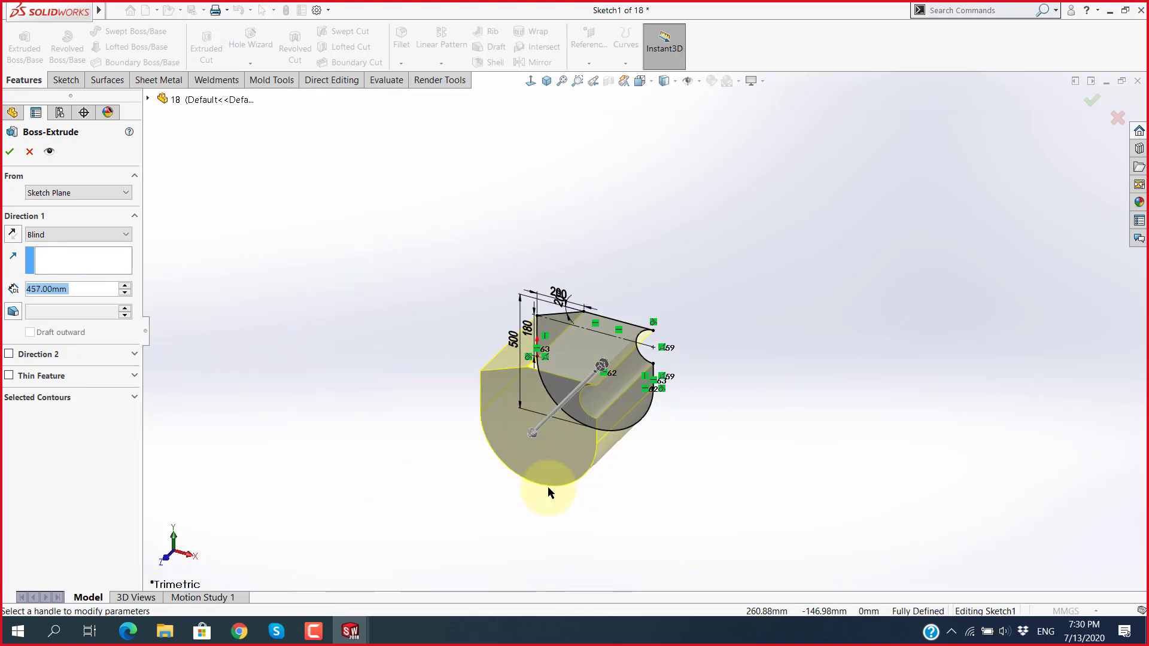
scroll(548, 487, down, 5)
mouse_move(558, 422)
middle_down()
mouse_move(690, 333)
mouse_move(622, 464)
mouse_move(495, 528)
mouse_move(511, 575)
mouse_move(588, 528)
mouse_move(541, 454)
mouse_move(572, 505)
middle_up()
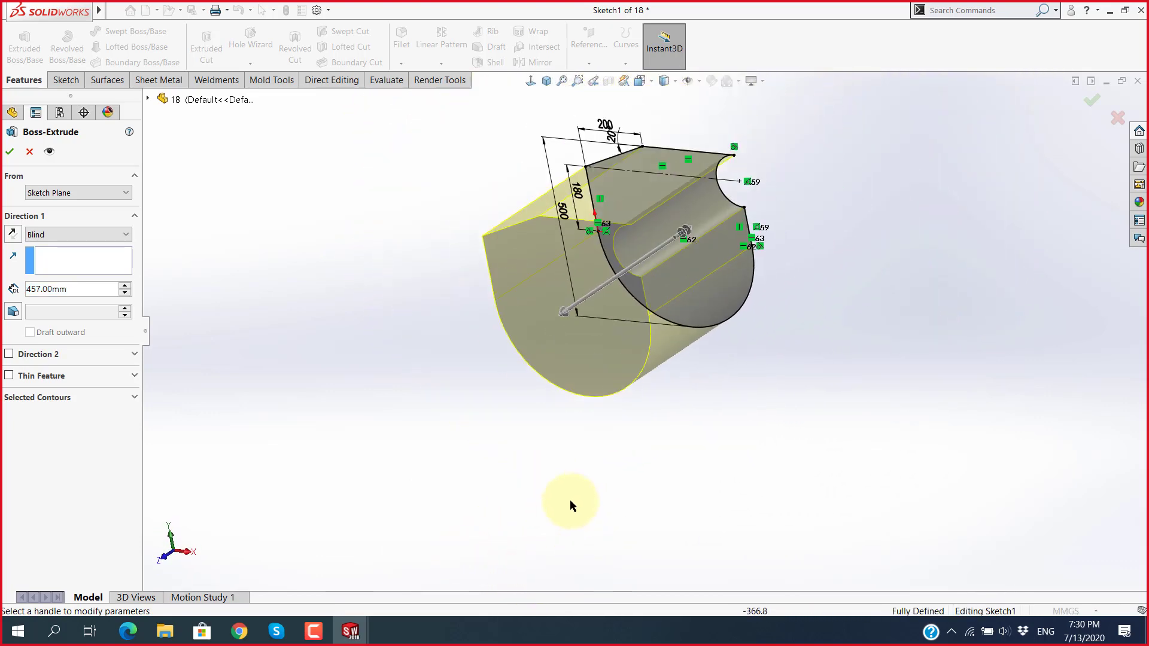
click(546, 359)
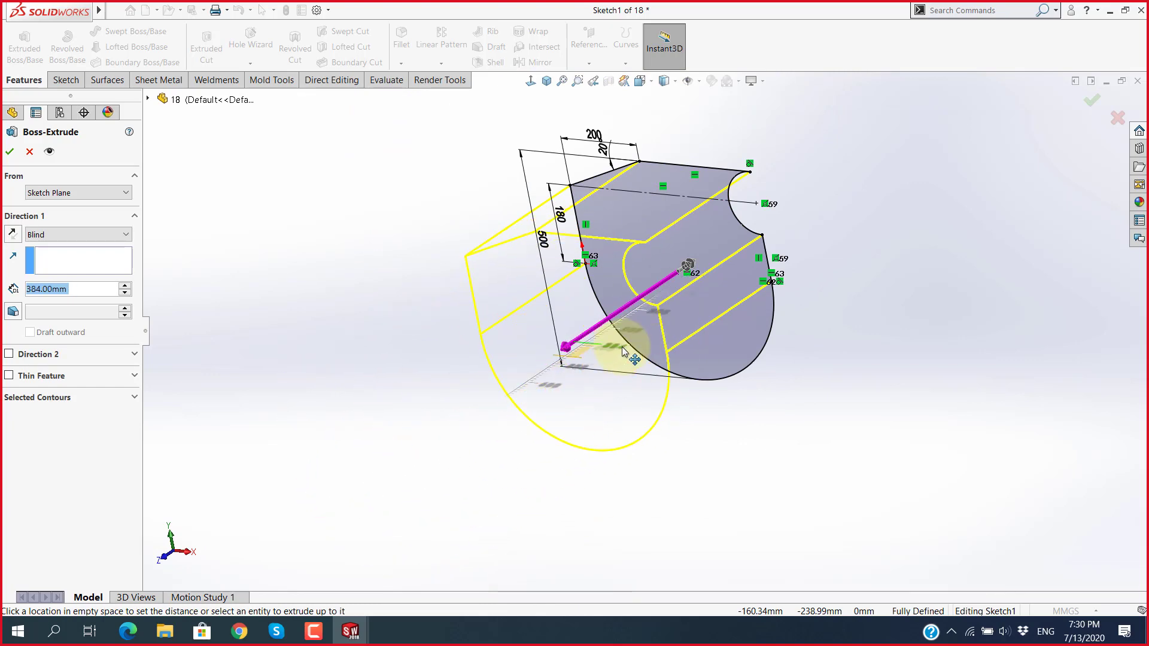
click(539, 368)
Step: Extend the extrusion 545 mm in the opposite direction and orbit to inspect the preview
mouse_move(704, 282)
middle_down()
mouse_move(662, 328)
mouse_move(649, 268)
mouse_move(636, 334)
mouse_move(661, 389)
mouse_move(641, 411)
mouse_move(571, 377)
mouse_move(472, 424)
mouse_move(654, 423)
mouse_move(599, 401)
middle_up()
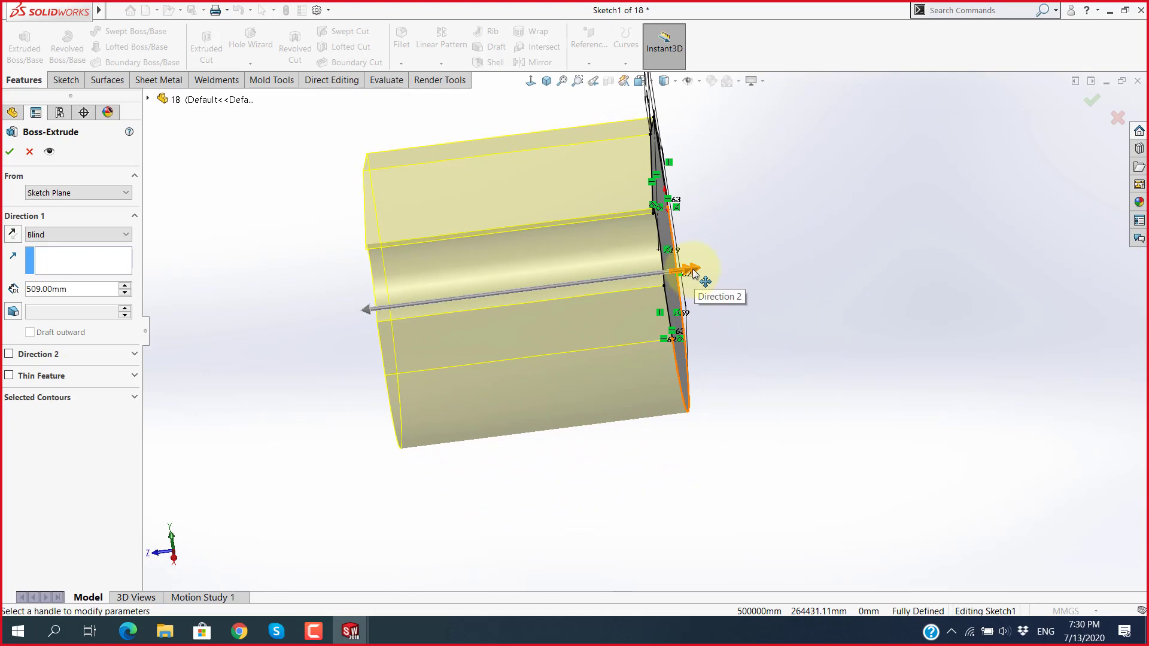
drag(693, 273, 921, 321)
key(f)
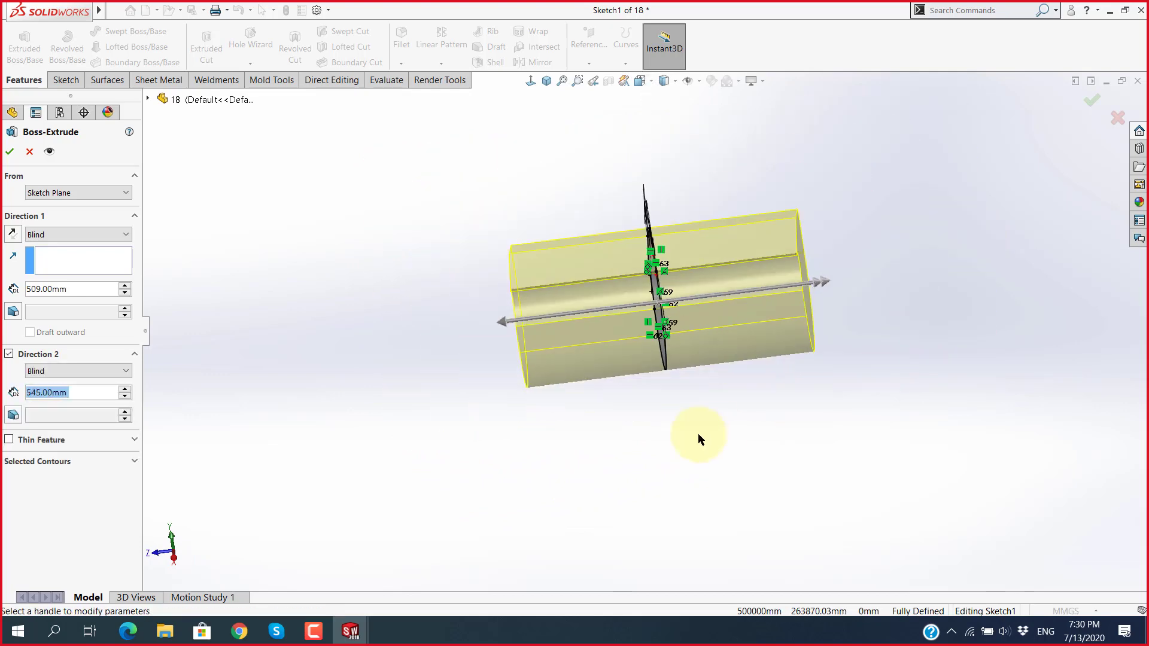
mouse_move(699, 435)
middle_down()
mouse_move(800, 329)
mouse_move(764, 400)
mouse_move(664, 454)
mouse_move(487, 500)
mouse_move(731, 431)
mouse_move(751, 465)
mouse_move(751, 421)
mouse_move(713, 332)
mouse_move(702, 363)
middle_up()
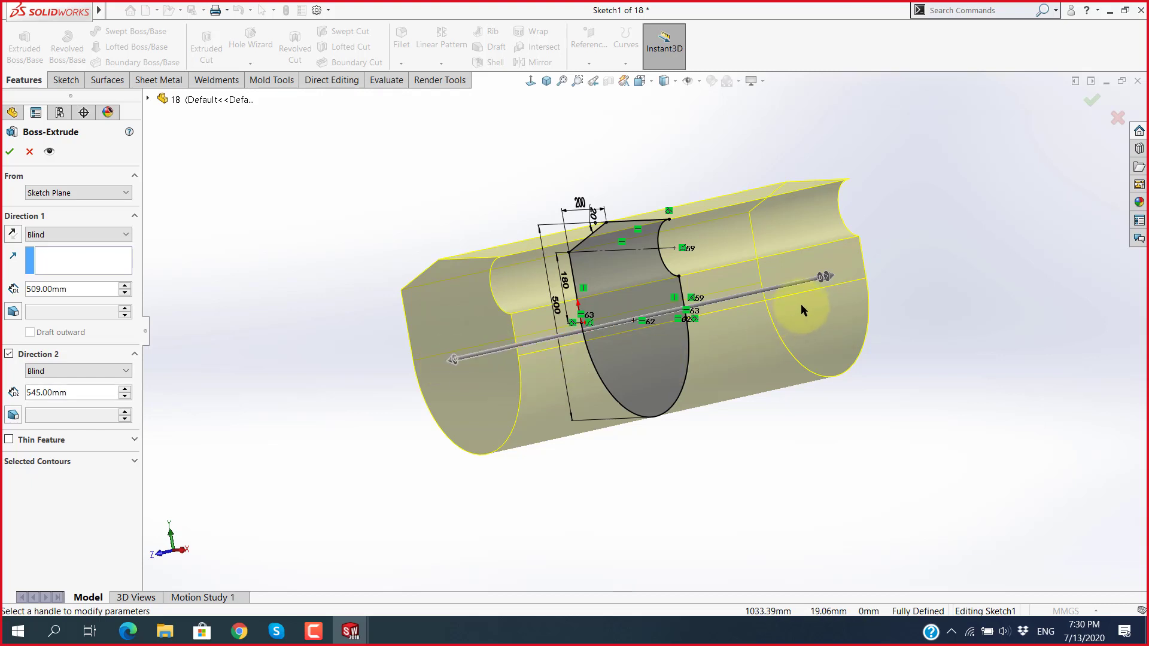
scroll(752, 328, up, 2)
mouse_move(751, 327)
middle_down()
mouse_move(642, 432)
mouse_move(616, 317)
mouse_move(746, 382)
mouse_move(675, 282)
mouse_move(731, 195)
mouse_move(723, 213)
middle_up()
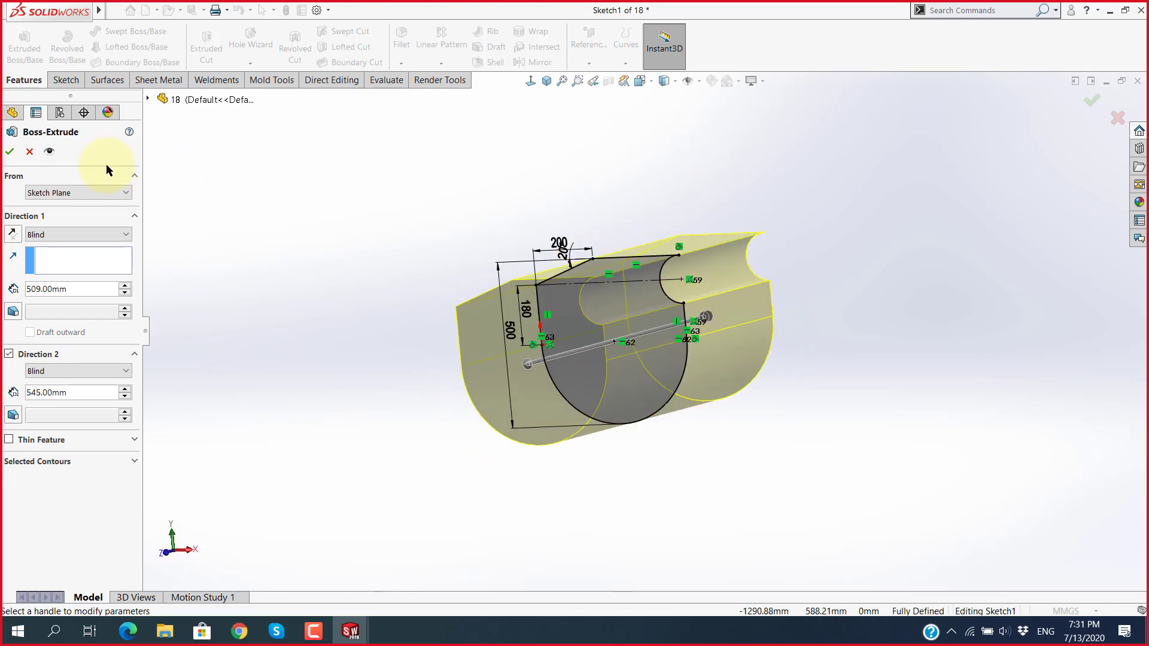
Step: Cancel the two-way extrusion, view Sketch1 normal-to, exit it, and start a new Extruded Boss/Base
click(27, 152)
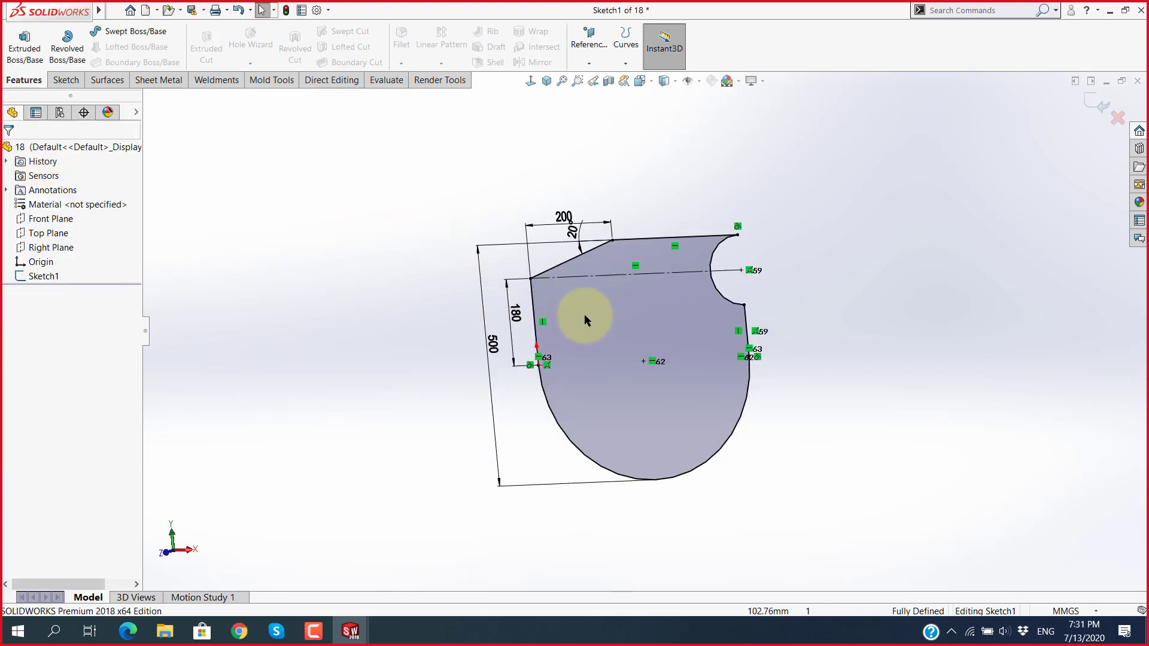
mouse_move(586, 313)
middle_down()
mouse_move(623, 290)
mouse_move(640, 295)
mouse_move(646, 385)
mouse_move(655, 342)
middle_up()
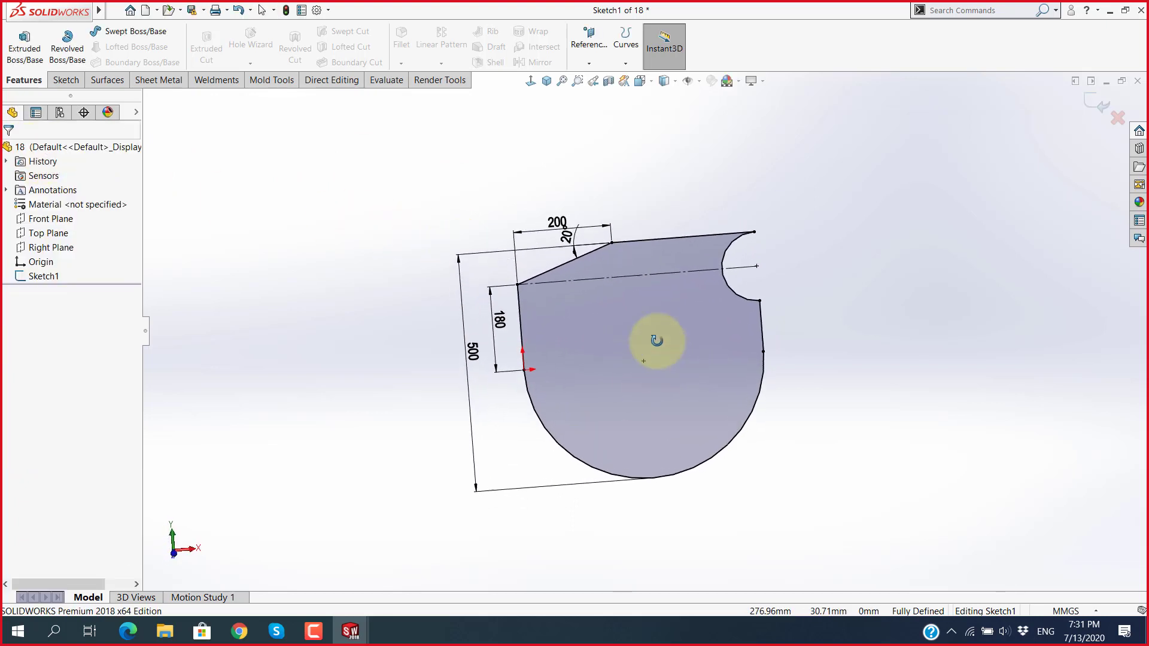
key(ctrl+8)
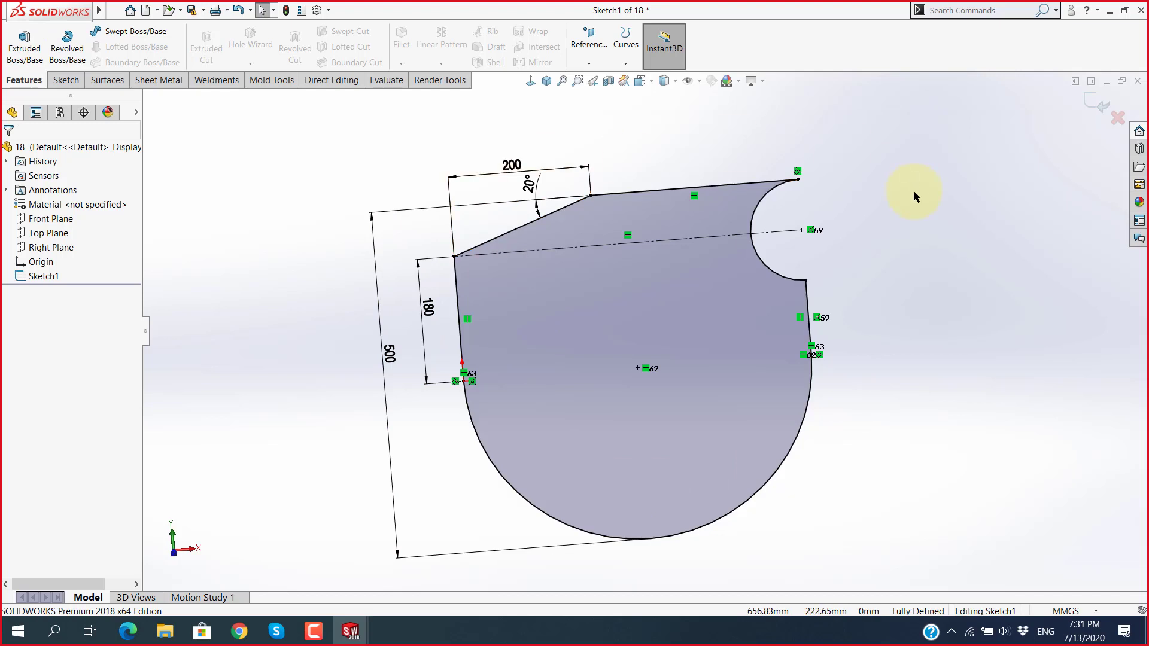
click(1098, 109)
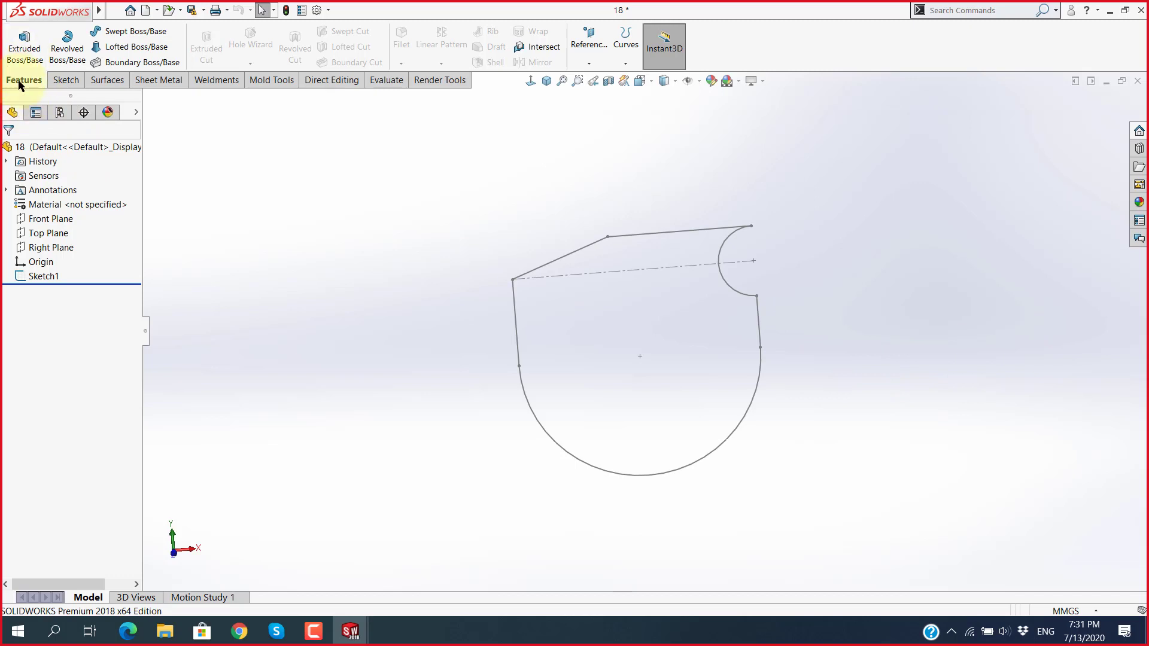
click(19, 51)
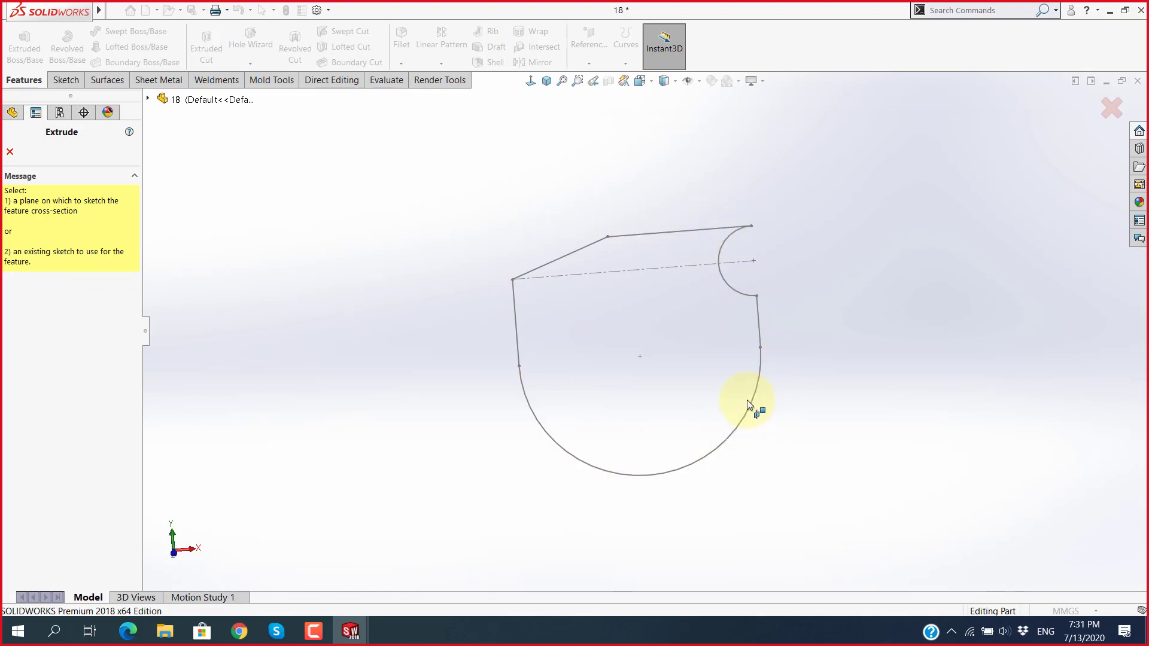
Step: Select Sketch1, preview a 399 mm deep extrusion, then cancel it
click(763, 326)
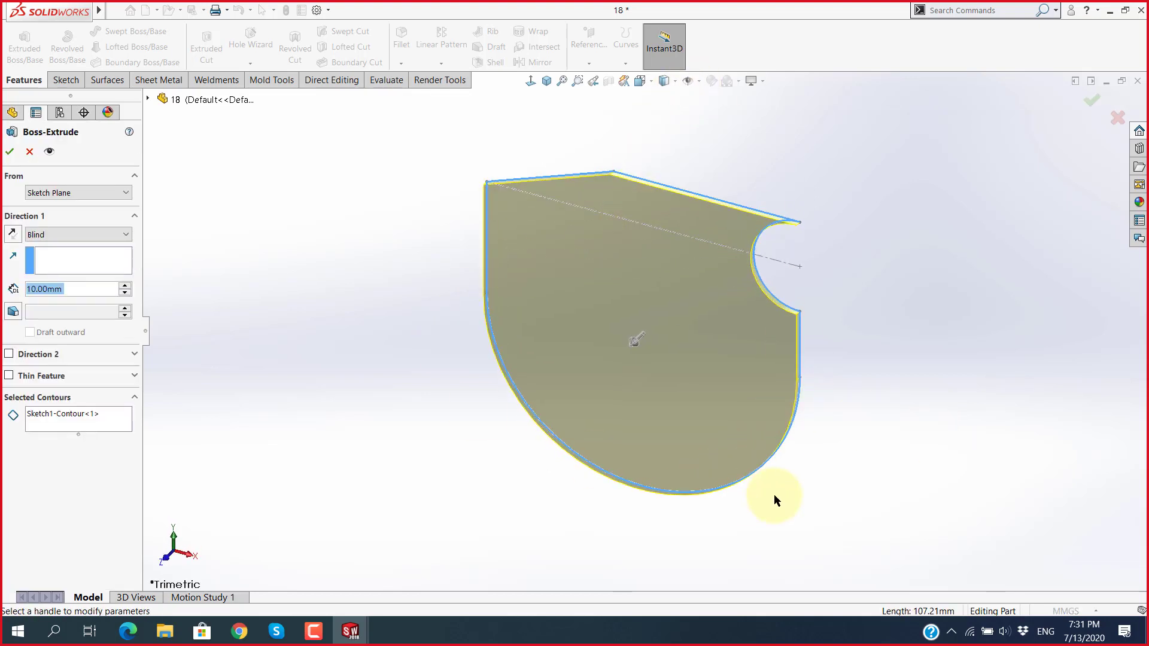
drag(630, 346, 667, 394)
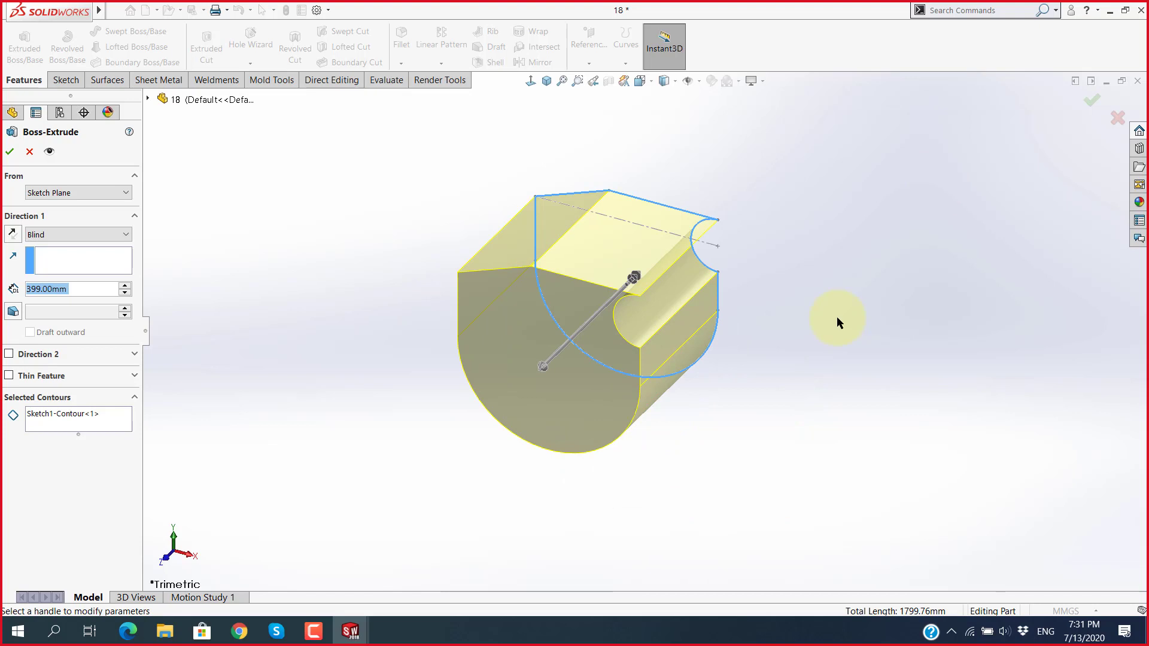
click(29, 152)
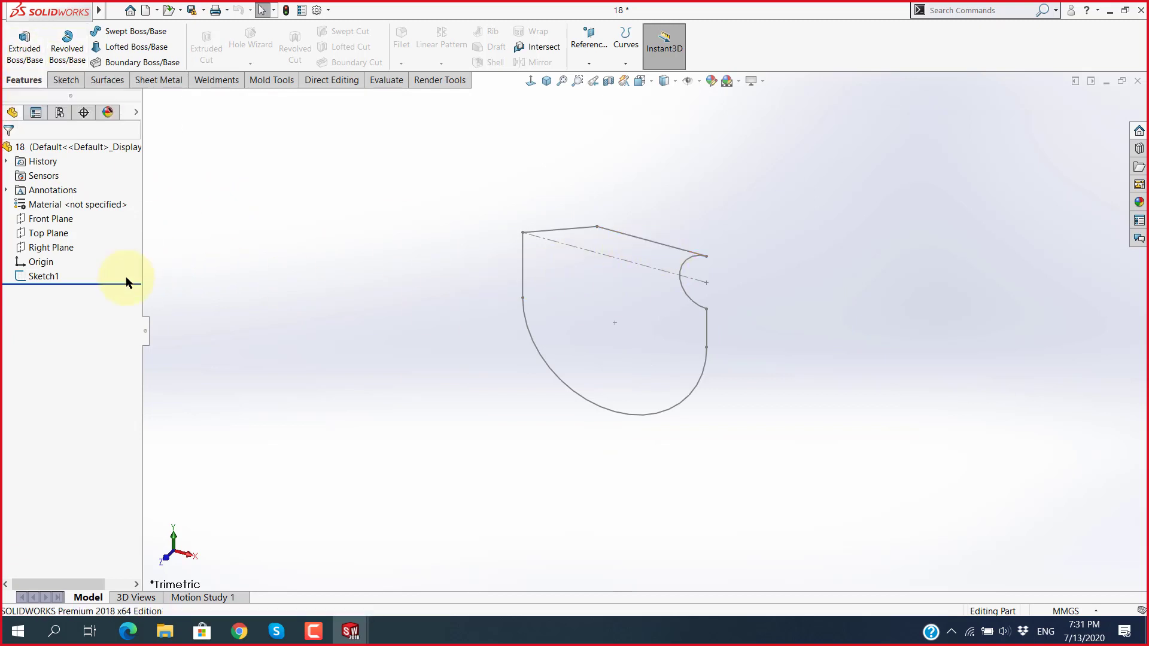
click(51, 279)
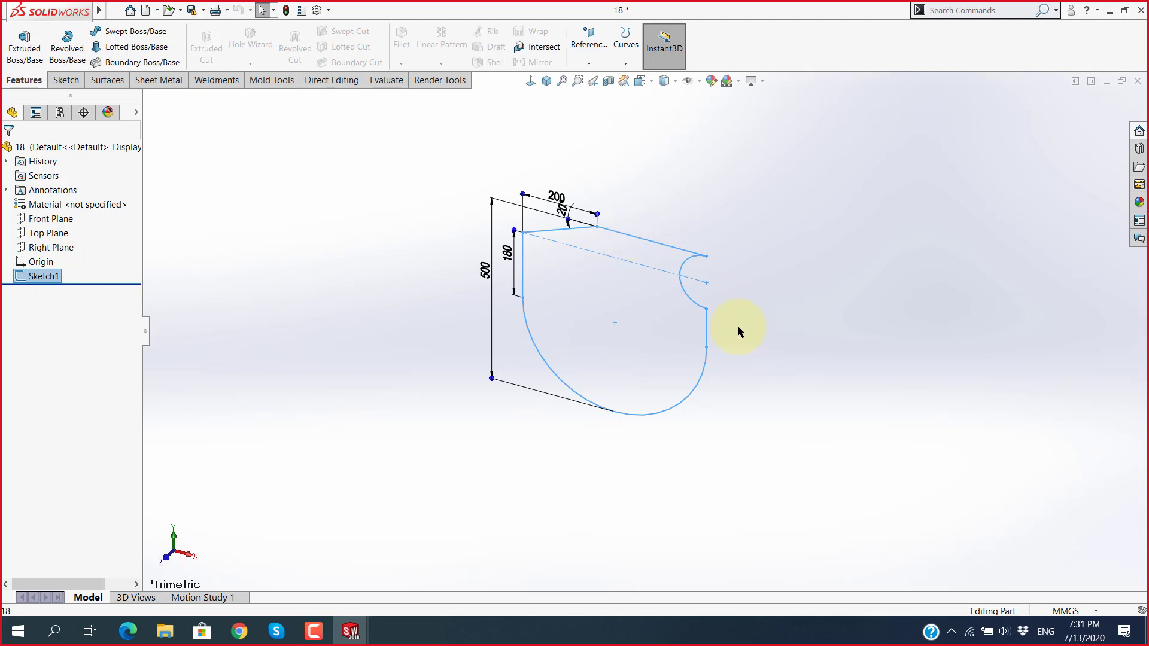
click(24, 43)
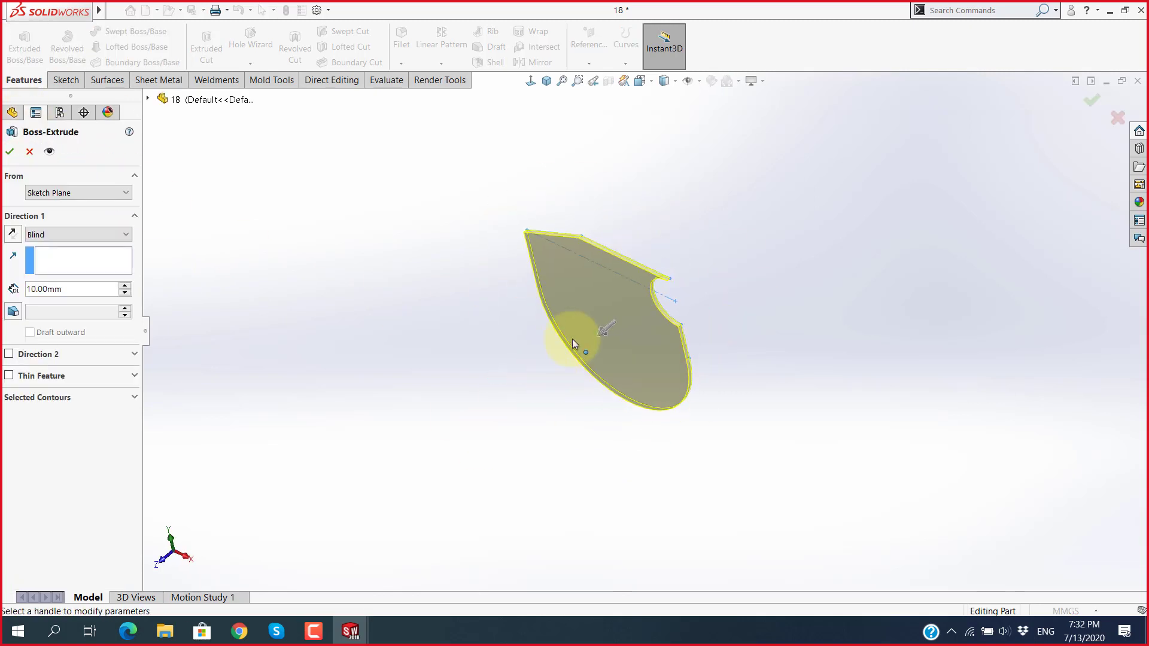
scroll(572, 338, down, 4)
drag(652, 315, 539, 429)
middle_drag(538, 430, 586, 369)
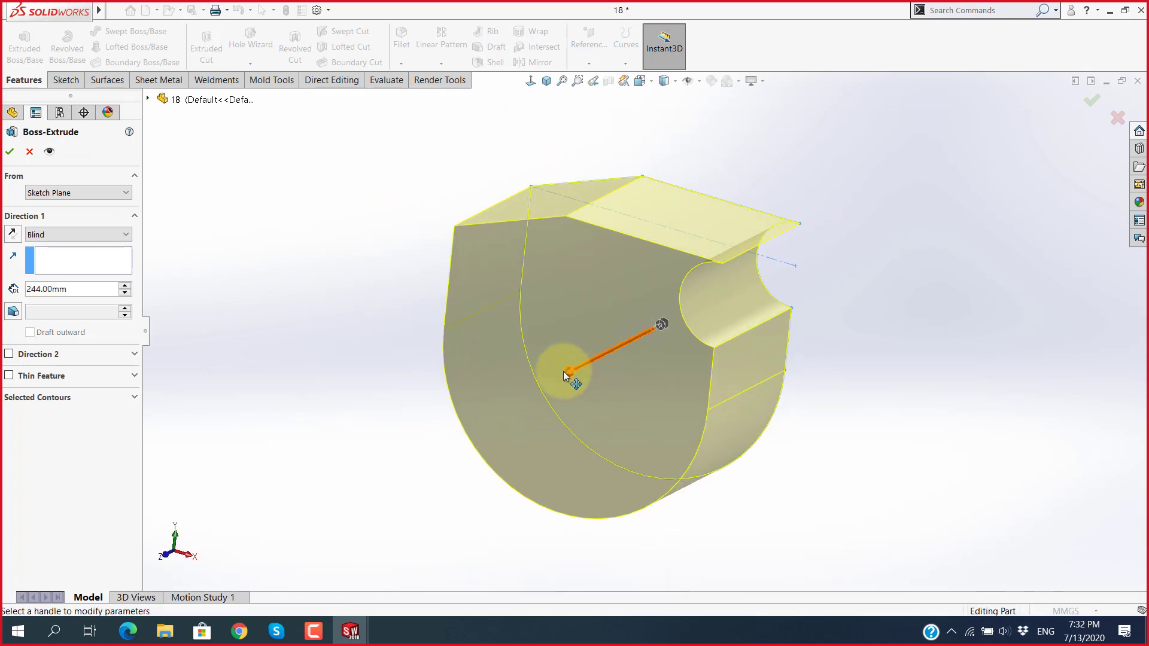
drag(566, 374, 532, 423)
scroll(658, 389, up, 4)
mouse_move(676, 307)
middle_down()
mouse_move(612, 323)
mouse_move(628, 333)
middle_up()
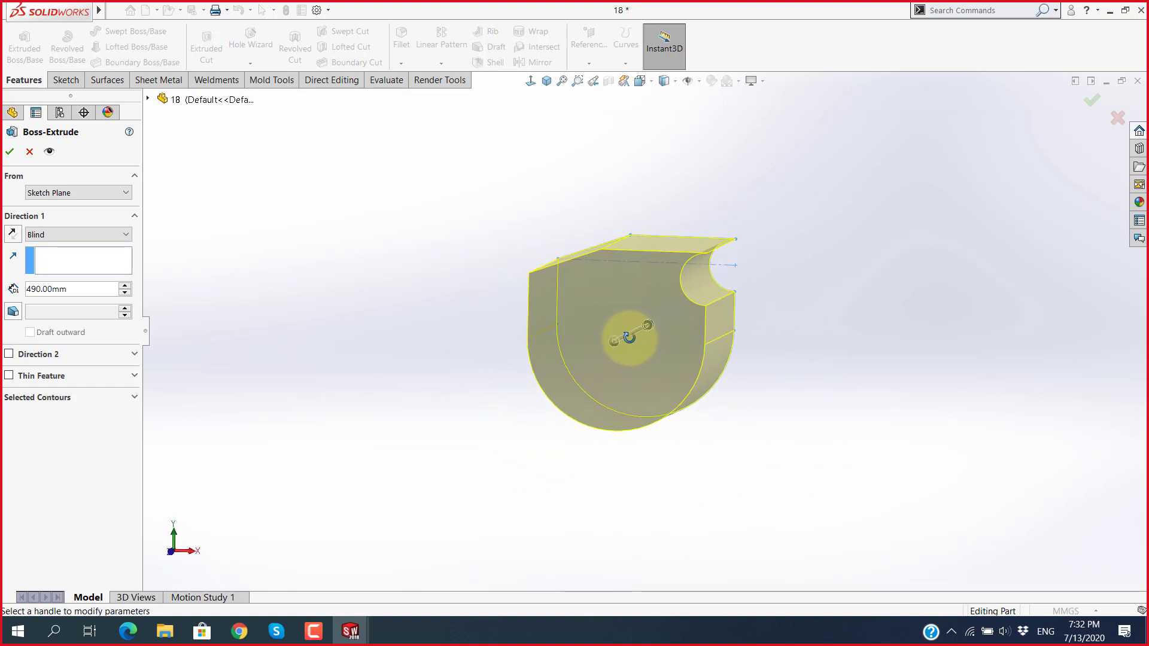
click(29, 153)
click(42, 276)
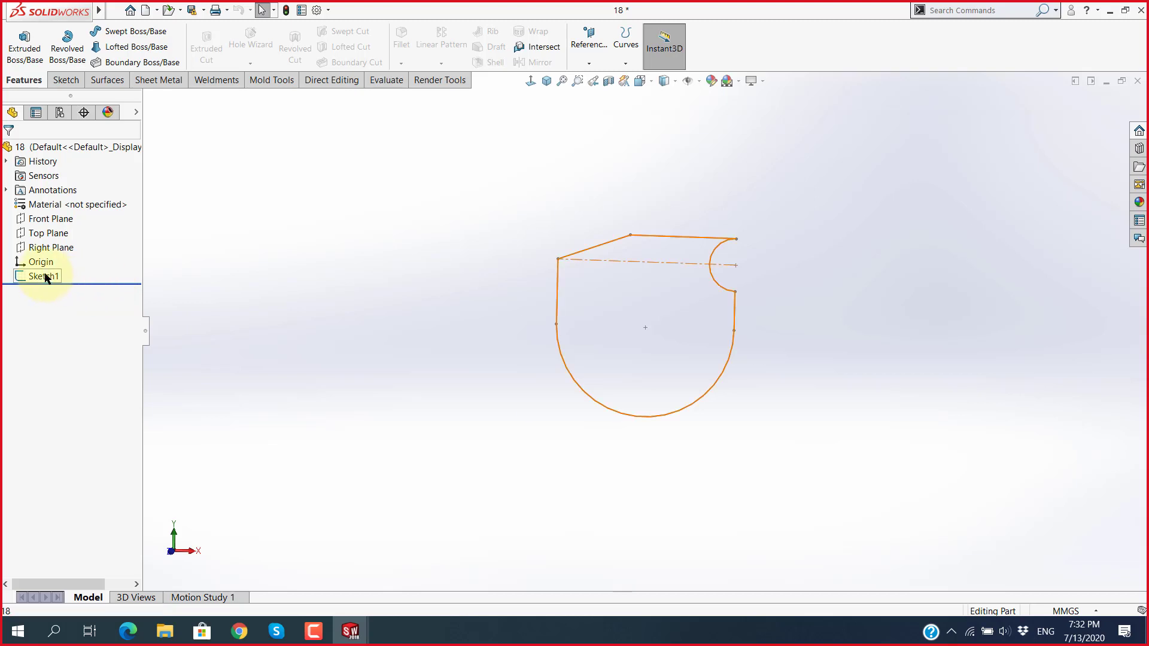
click(57, 240)
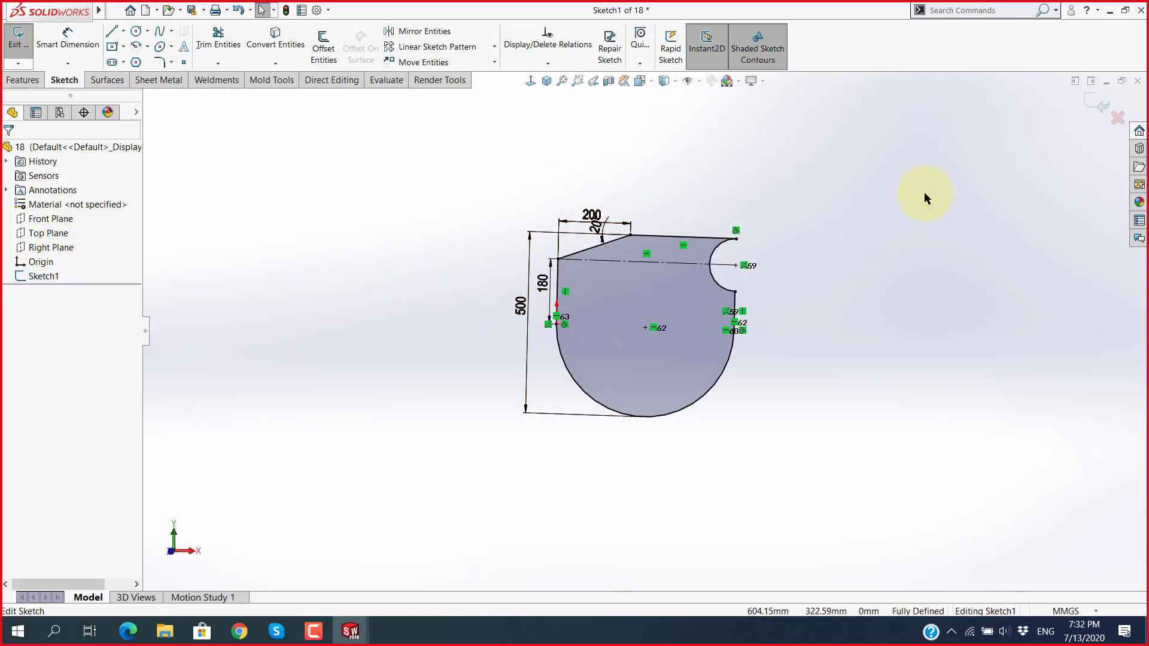
click(1093, 107)
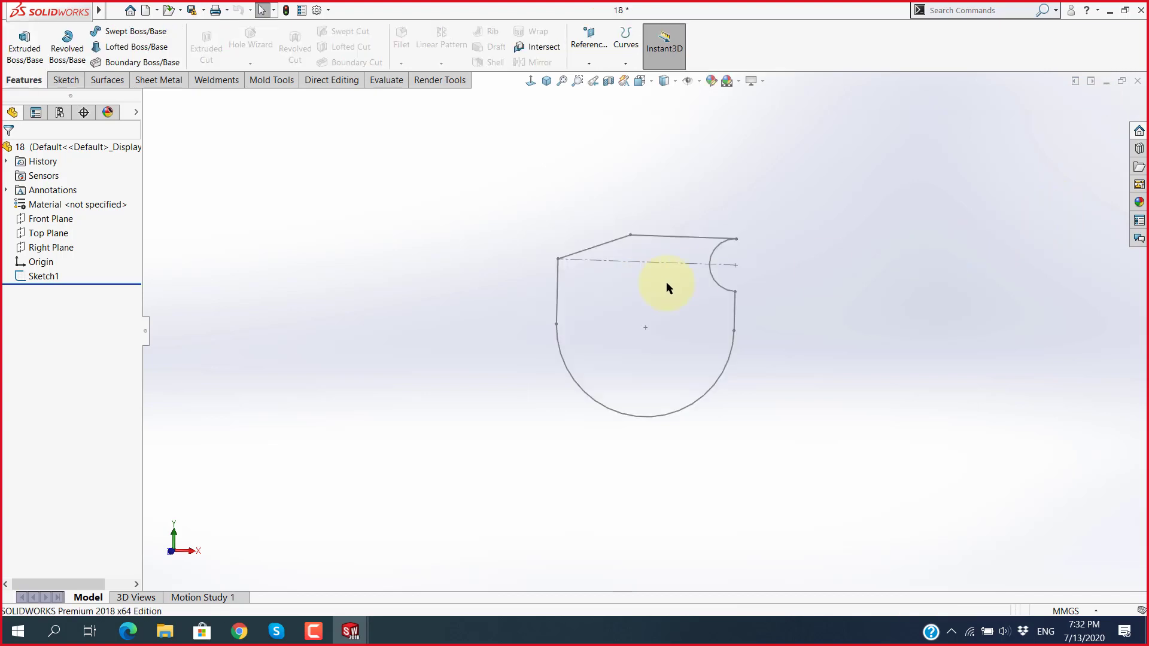
click(59, 277)
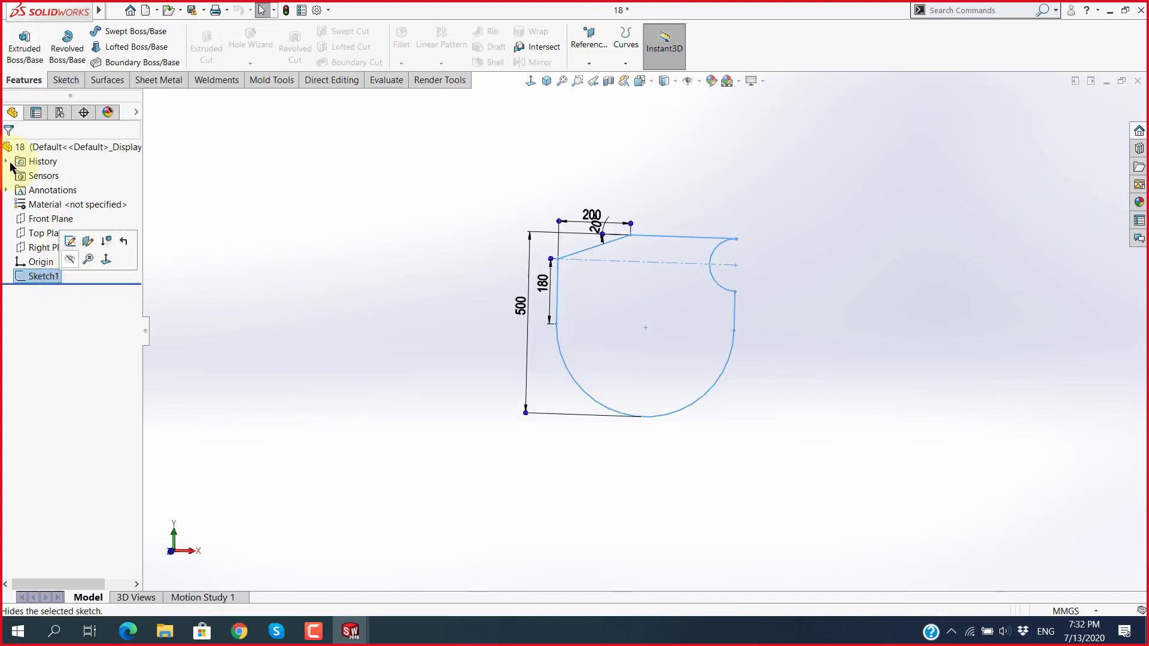
Step: Boss-extrude Sketch1 481 mm from the sketch plane and accept it as Boss-Extrude1
click(24, 41)
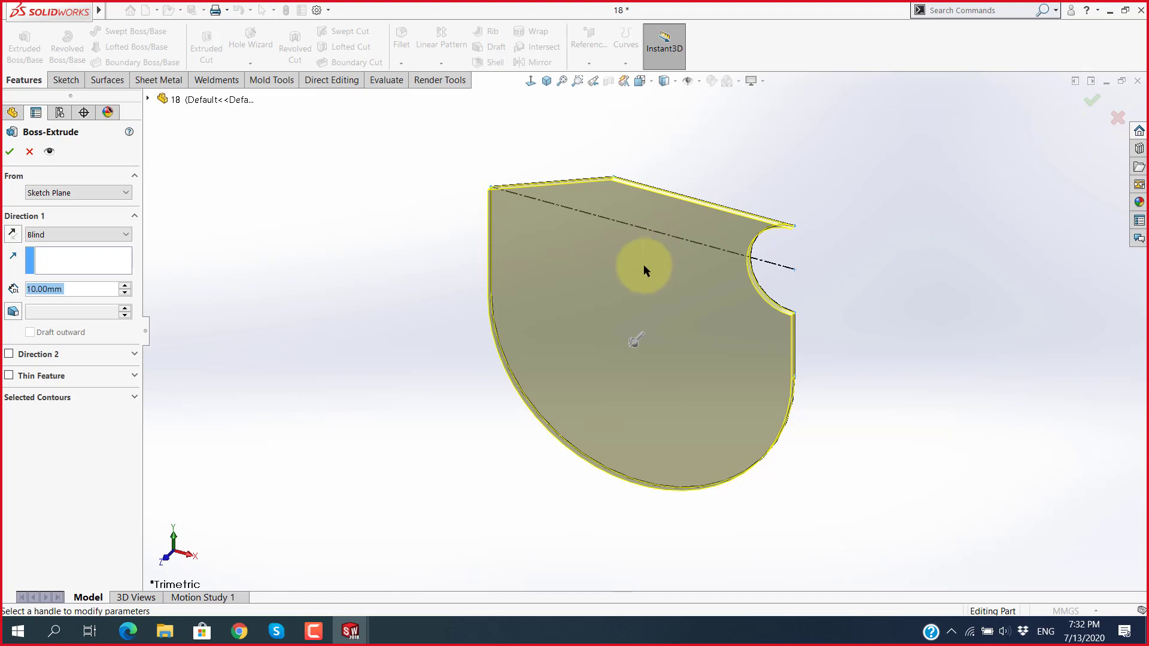
drag(633, 345, 511, 451)
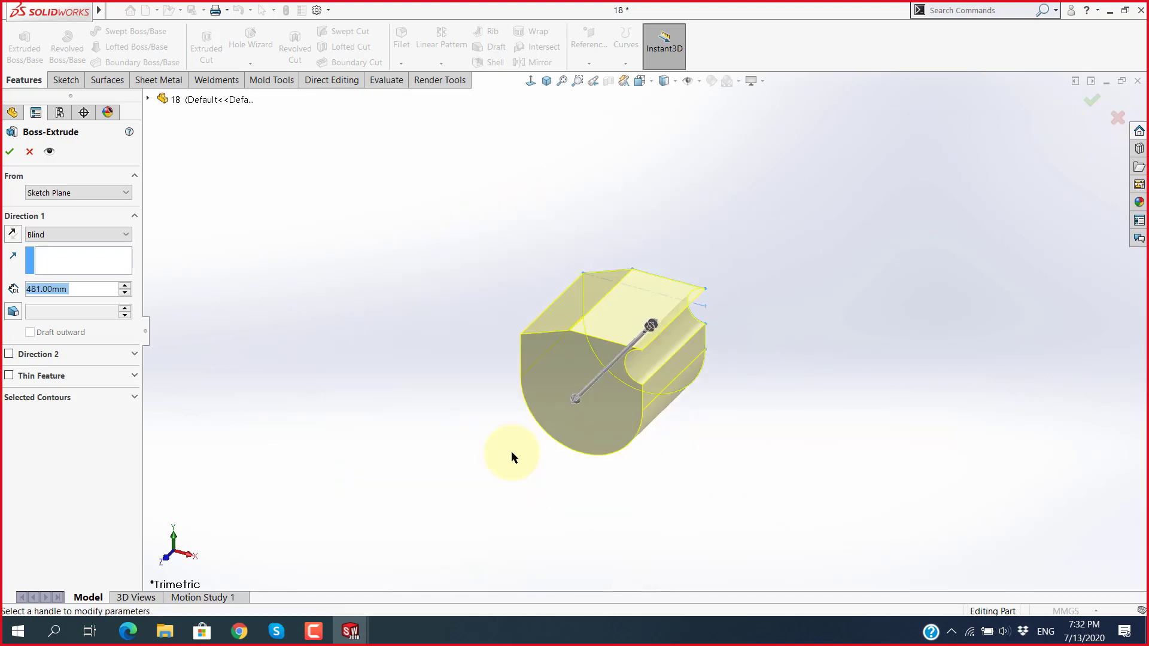
mouse_move(620, 354)
middle_down()
mouse_move(513, 333)
mouse_move(520, 423)
mouse_move(587, 444)
middle_up()
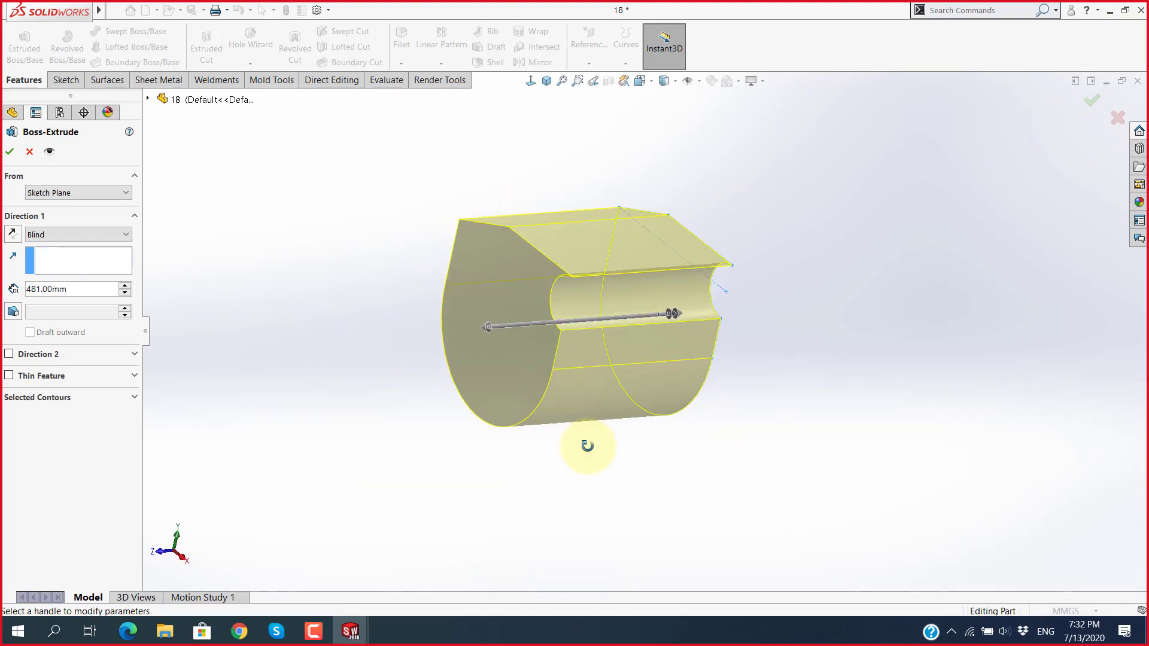
click(9, 152)
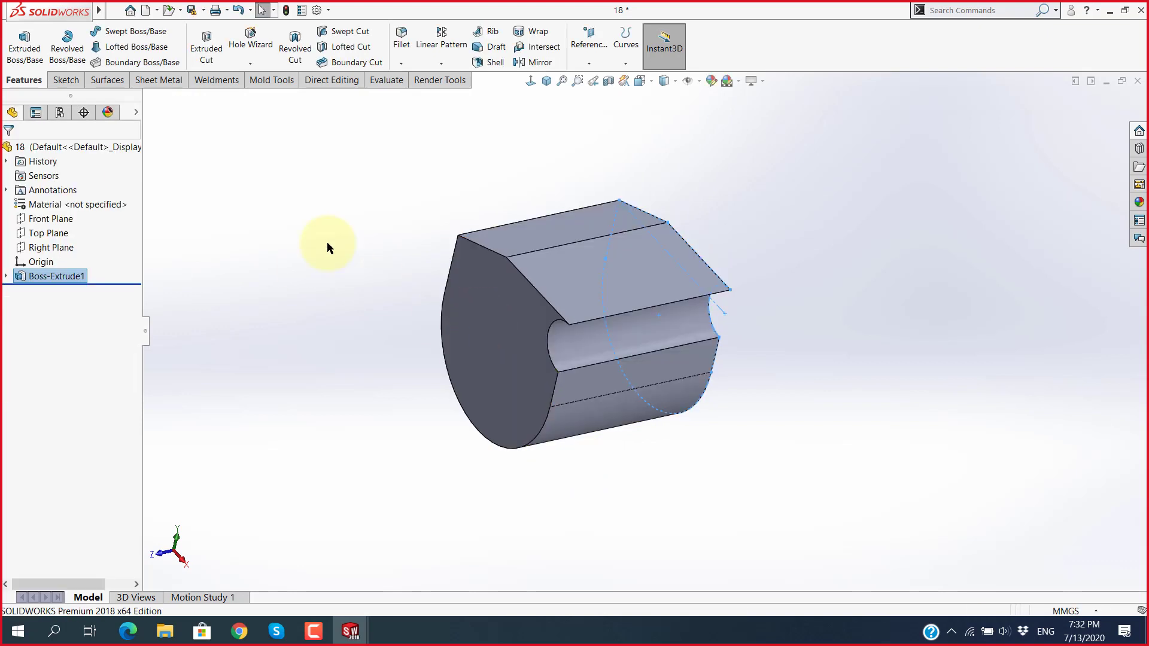
mouse_move(648, 358)
middle_down()
mouse_move(592, 242)
mouse_move(730, 110)
mouse_move(859, 224)
mouse_move(616, 300)
mouse_move(548, 494)
mouse_move(411, 487)
mouse_move(544, 464)
mouse_move(712, 347)
mouse_move(615, 479)
middle_up()
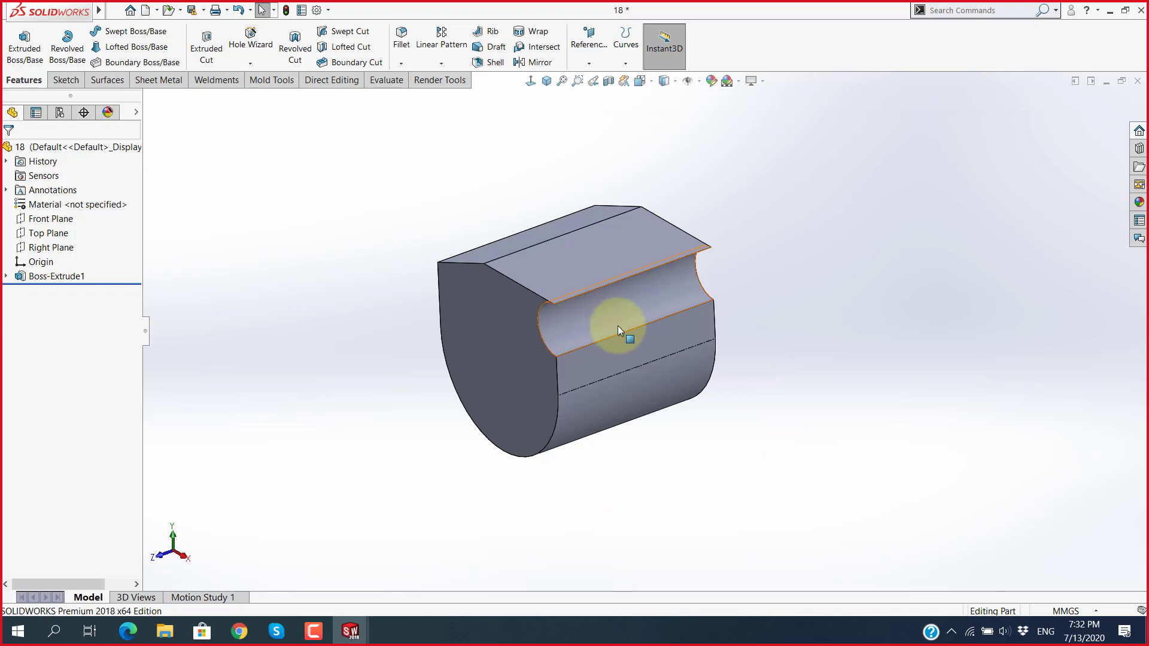
mouse_move(620, 328)
middle_down()
mouse_move(531, 410)
mouse_move(595, 287)
mouse_move(688, 239)
mouse_move(763, 240)
mouse_move(687, 277)
mouse_move(500, 423)
middle_up()
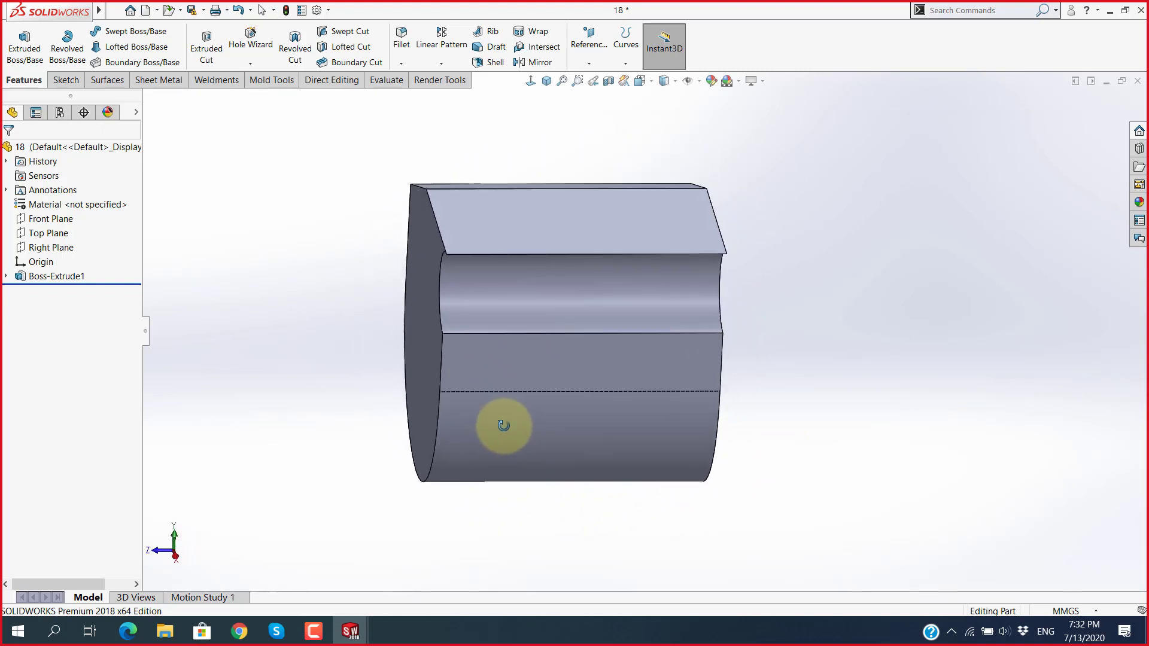
click(55, 247)
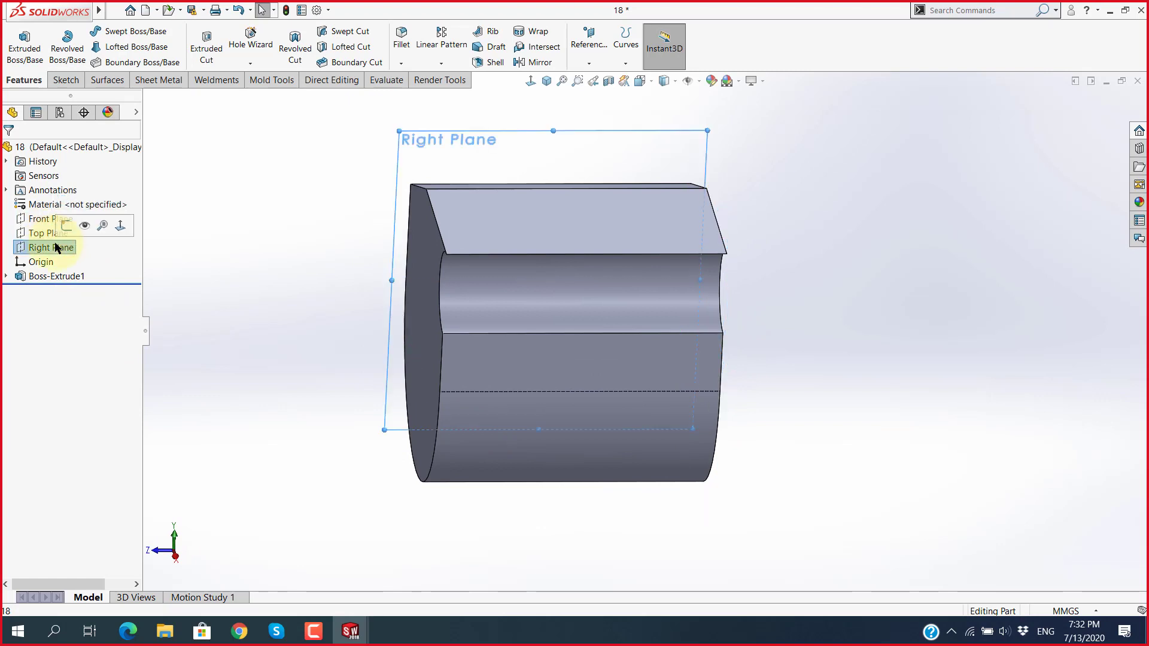
click(41, 221)
click(40, 234)
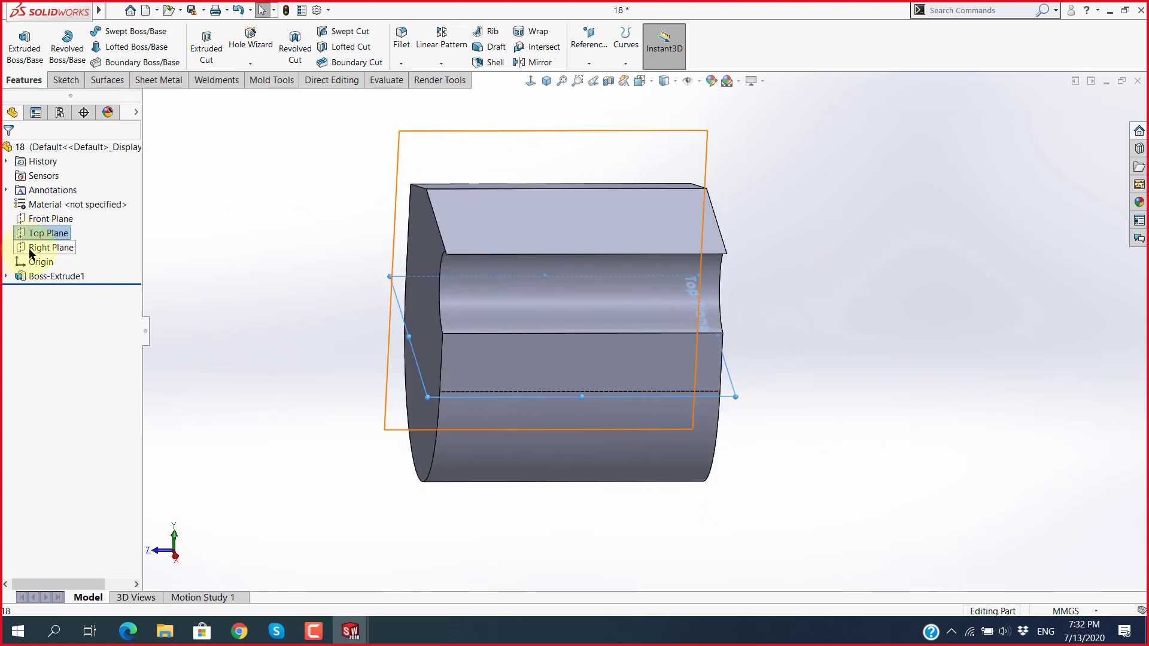
click(47, 247)
click(259, 277)
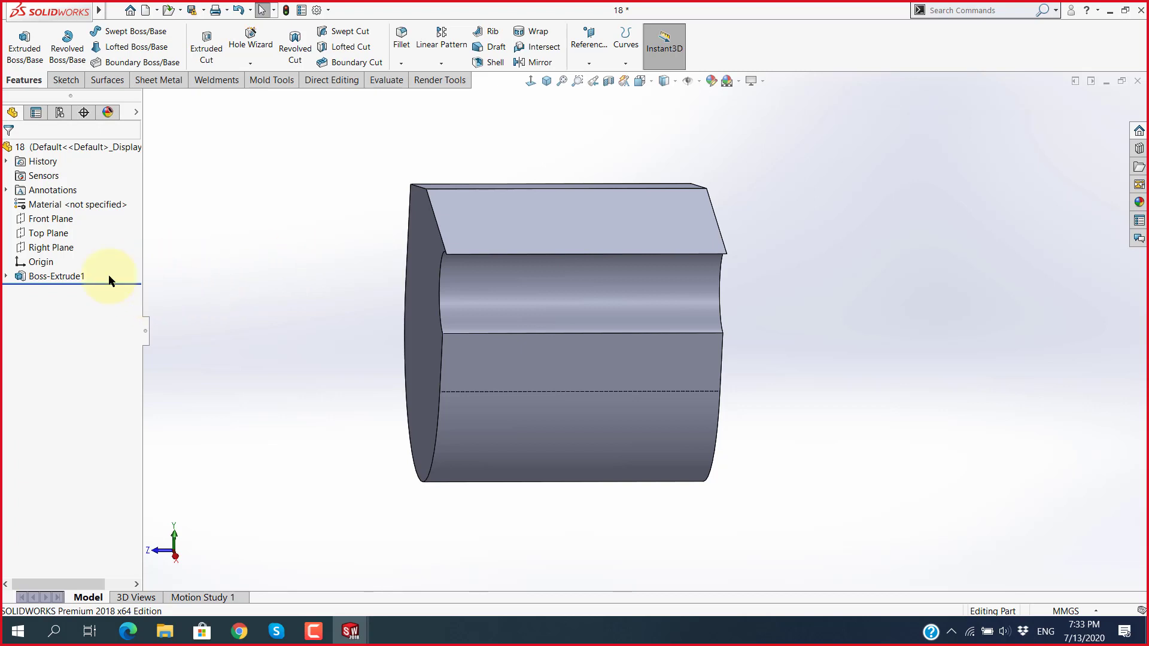
click(526, 229)
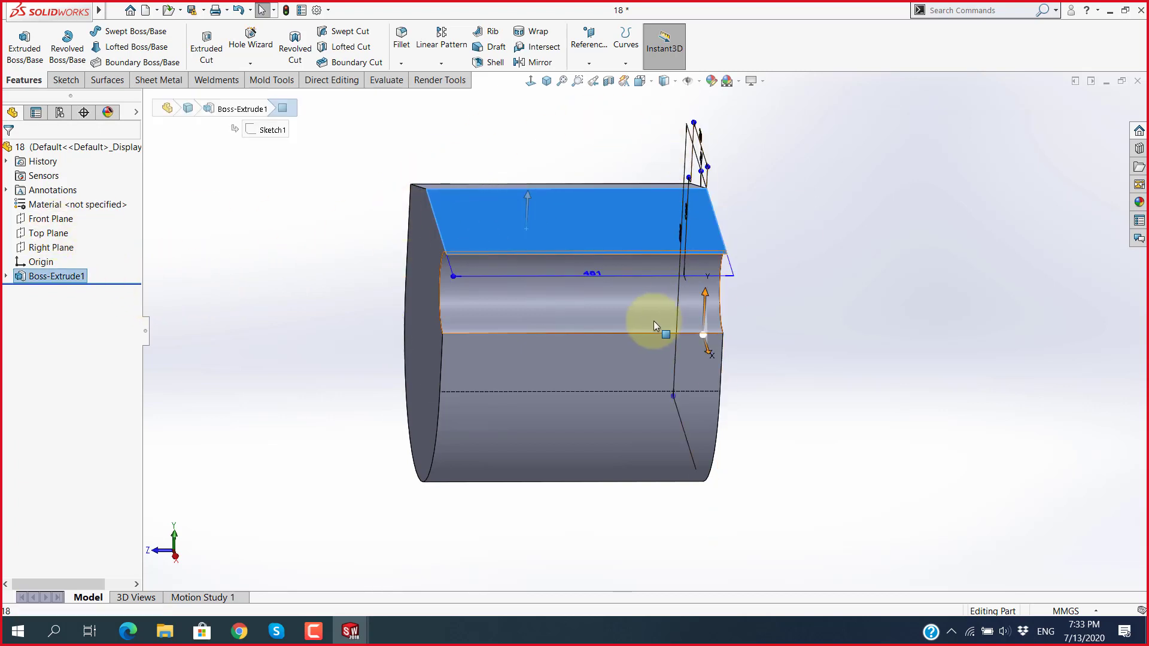
mouse_move(584, 311)
middle_down()
mouse_move(698, 302)
mouse_move(774, 393)
mouse_move(749, 389)
middle_up()
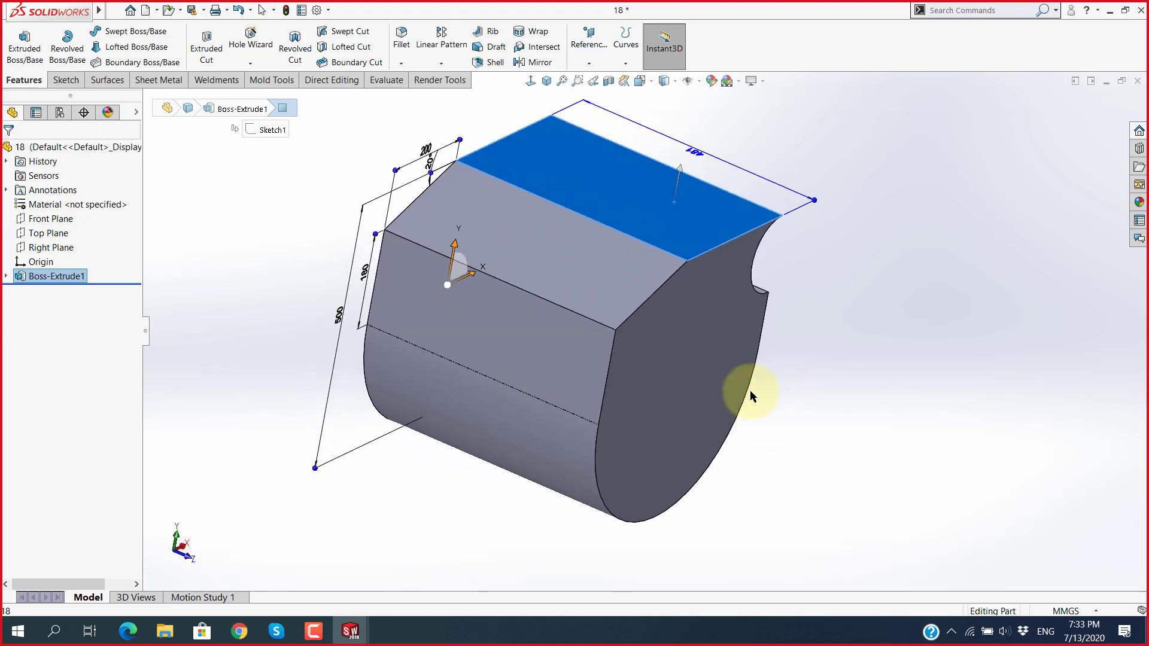
scroll(699, 256, down, 3)
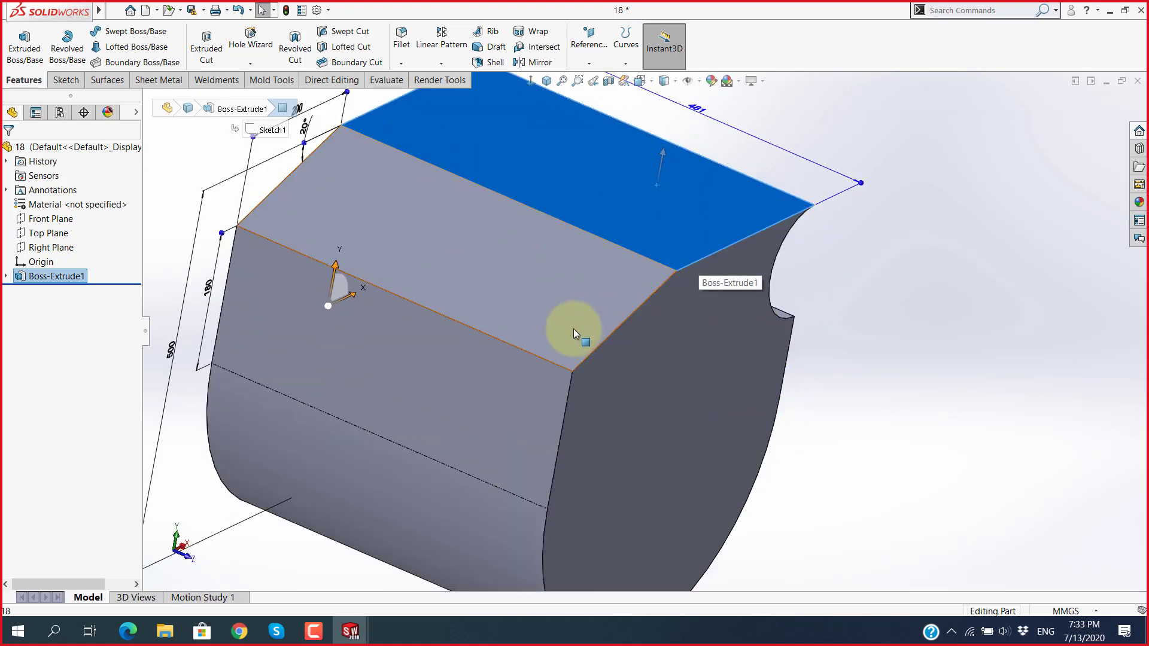
click(508, 237)
click(658, 387)
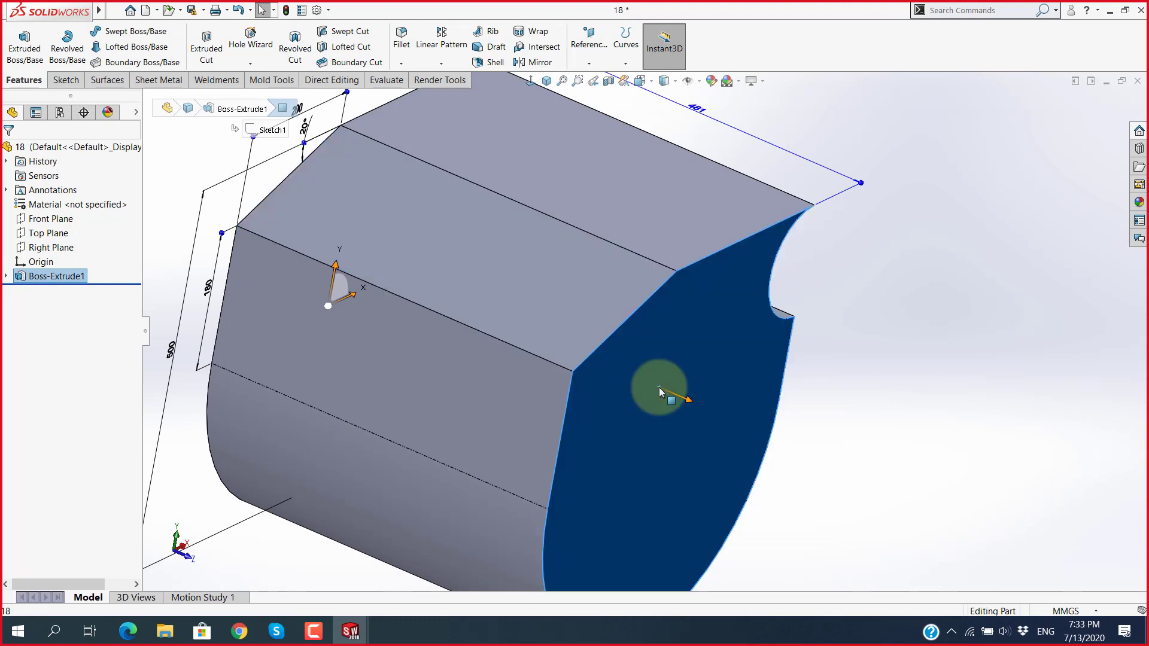
scroll(598, 365, up, 3)
mouse_move(563, 348)
middle_down()
mouse_move(731, 372)
mouse_move(594, 363)
mouse_move(520, 339)
mouse_move(567, 276)
middle_up()
click(372, 290)
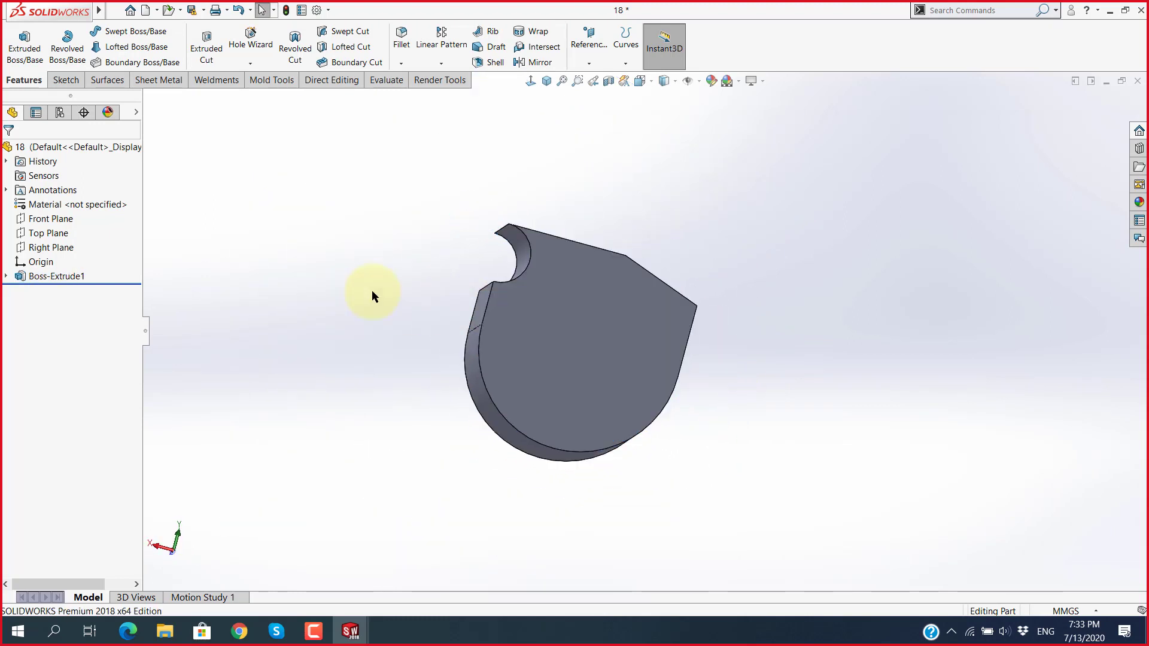
mouse_move(372, 290)
middle_down()
mouse_move(501, 279)
mouse_move(543, 379)
mouse_move(569, 351)
middle_up()
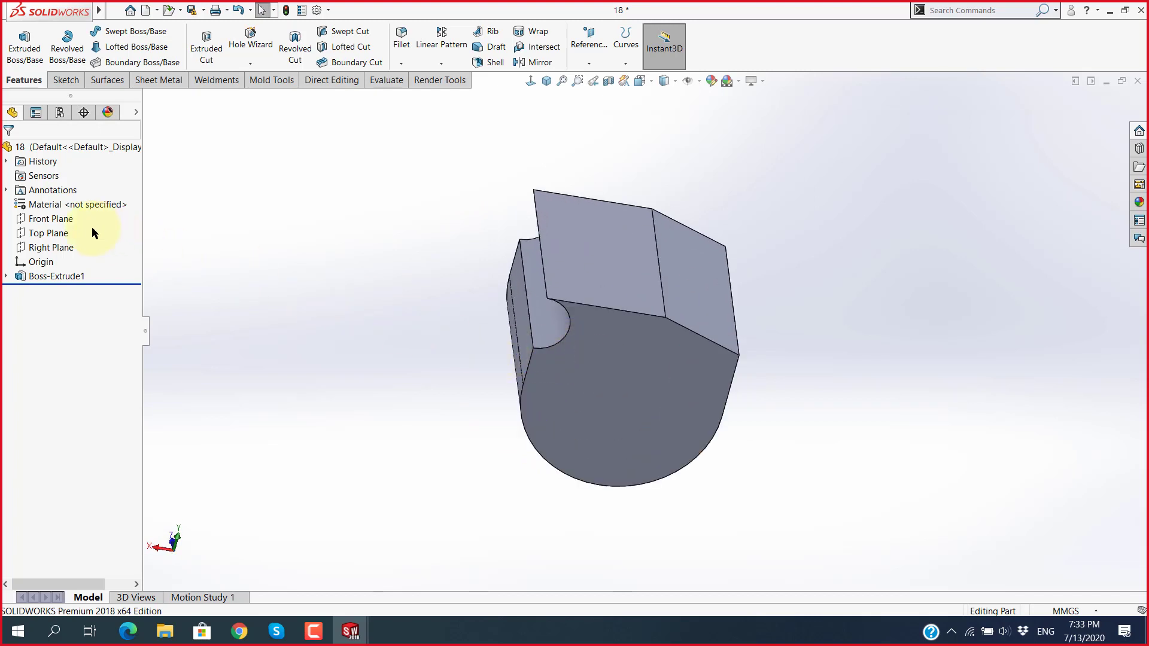
click(55, 223)
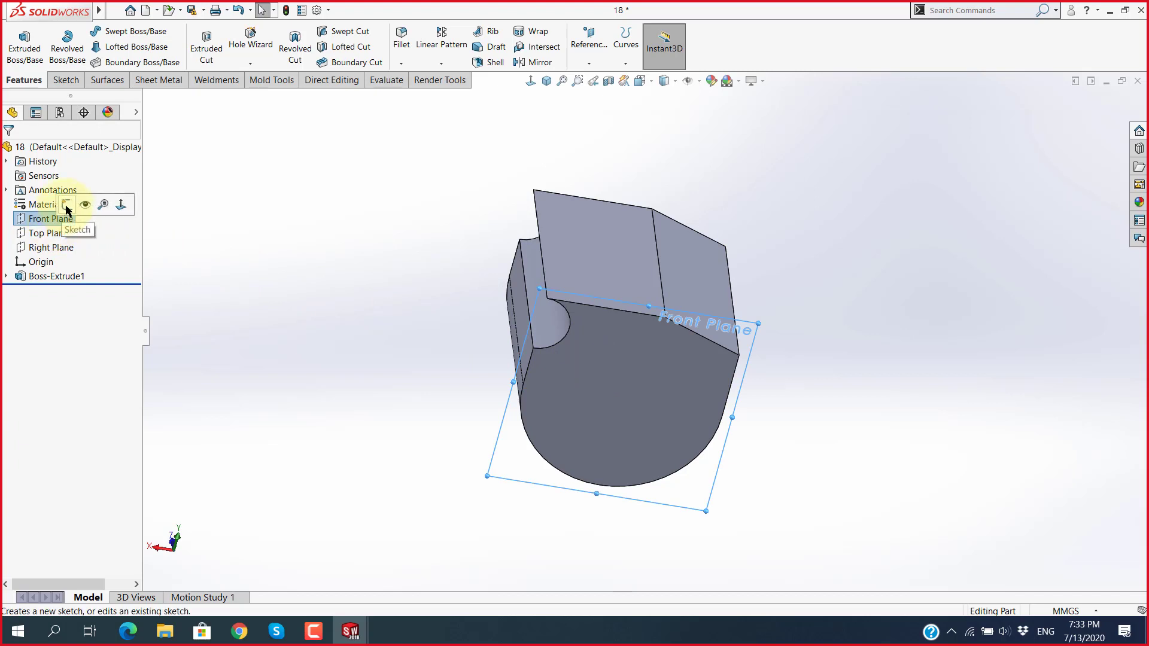
click(236, 289)
click(56, 222)
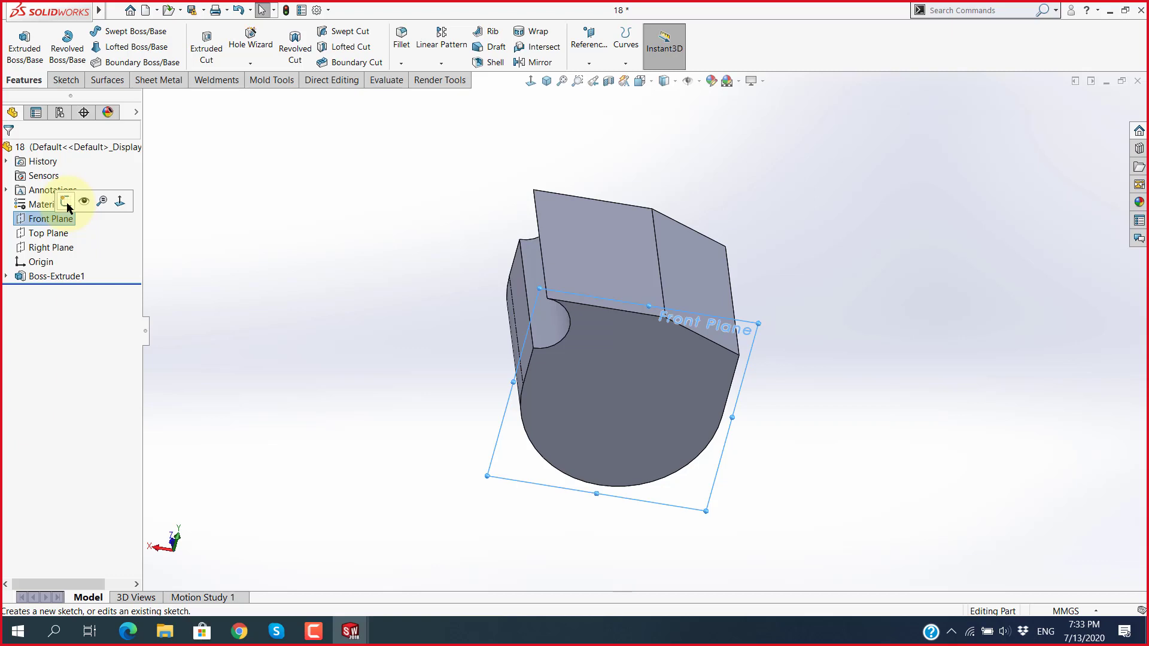
mouse_move(673, 293)
middle_down()
mouse_move(528, 180)
mouse_move(551, 242)
middle_up()
click(616, 322)
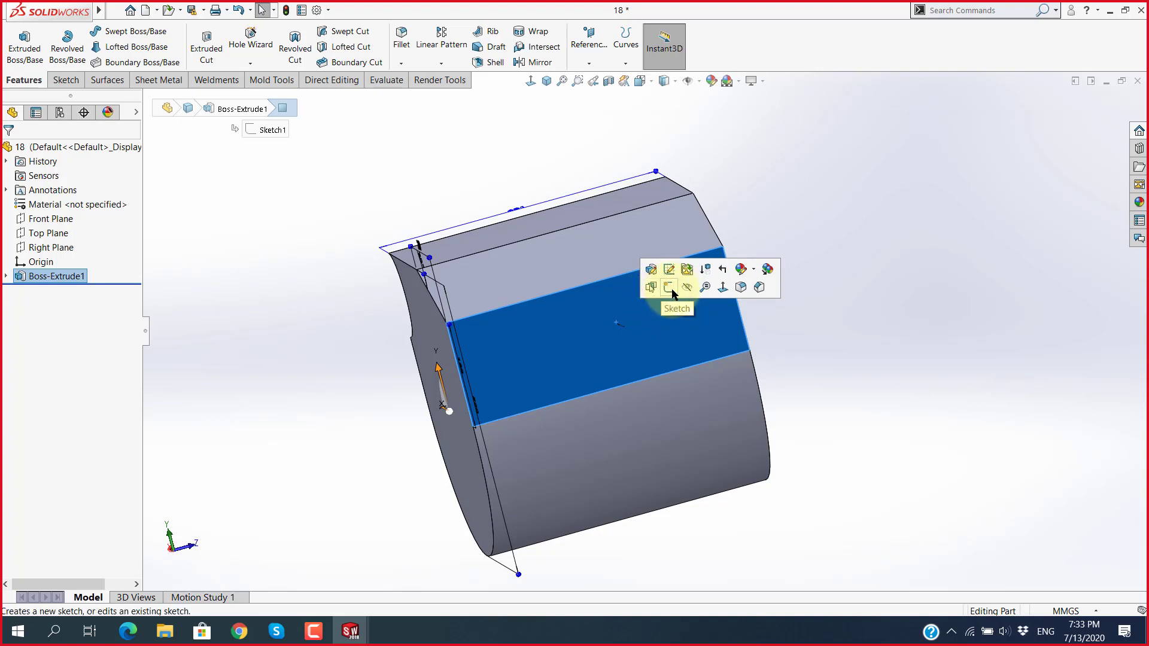
click(654, 314)
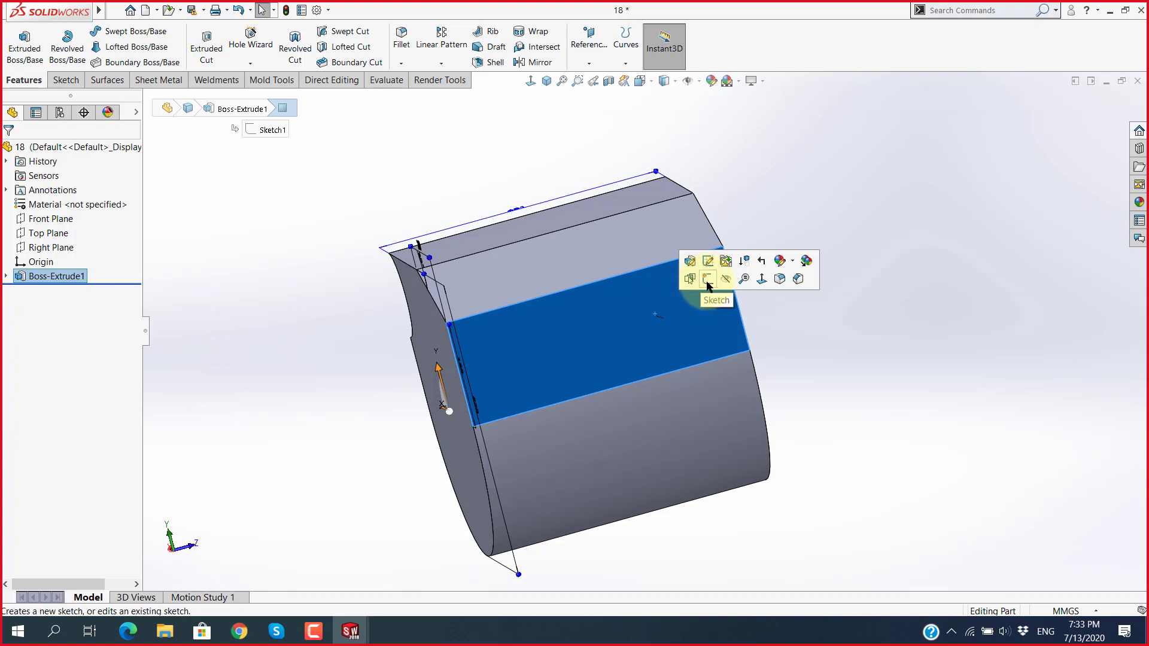
click(870, 373)
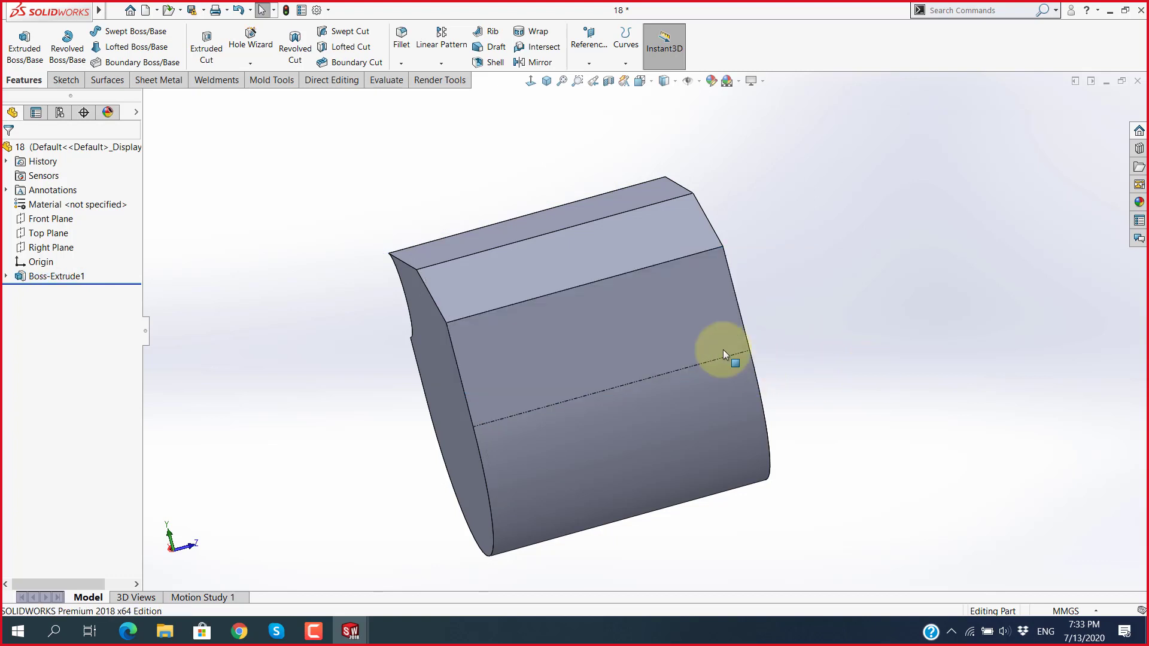
click(662, 335)
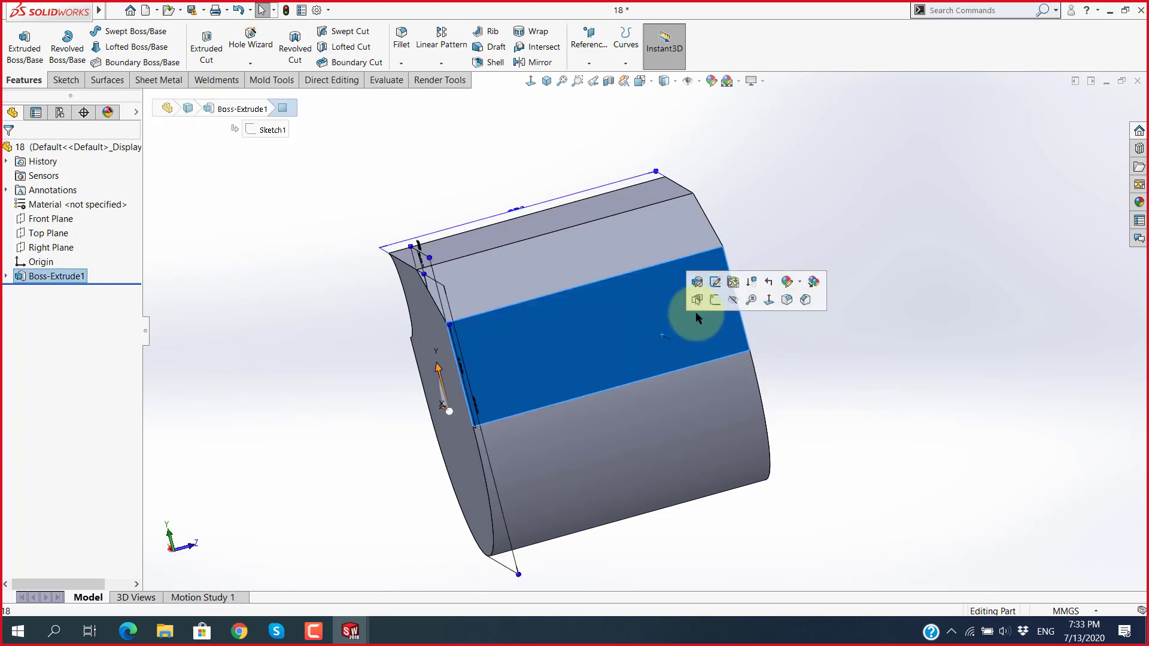
click(839, 345)
click(533, 367)
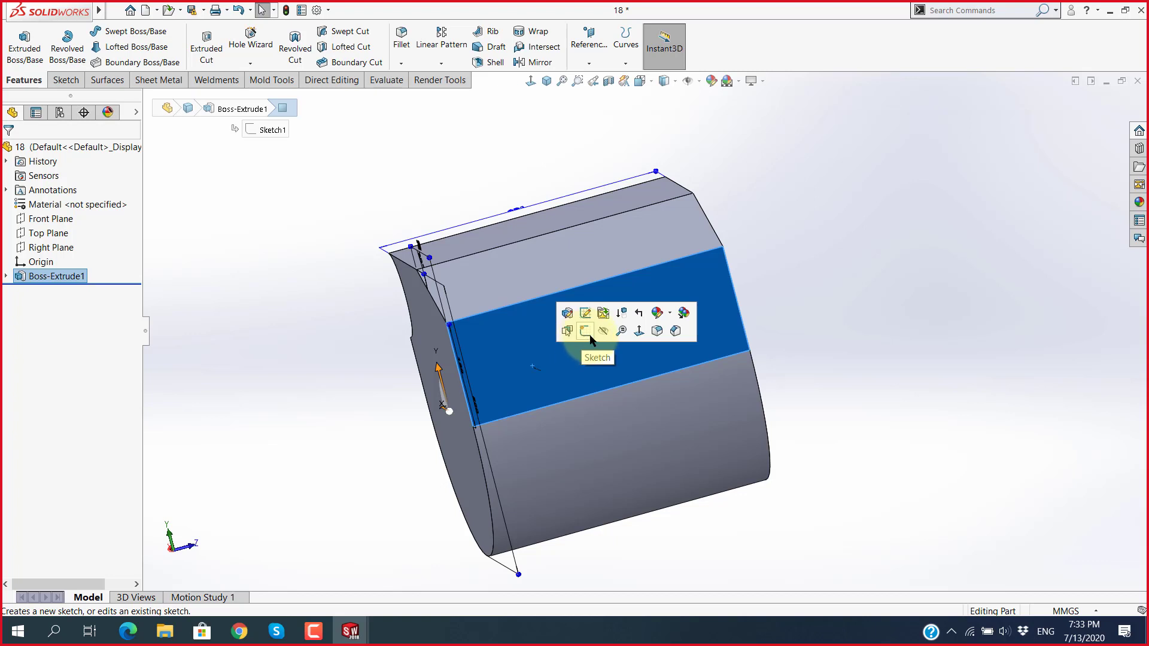
click(589, 340)
click(922, 314)
key(ctrl+7)
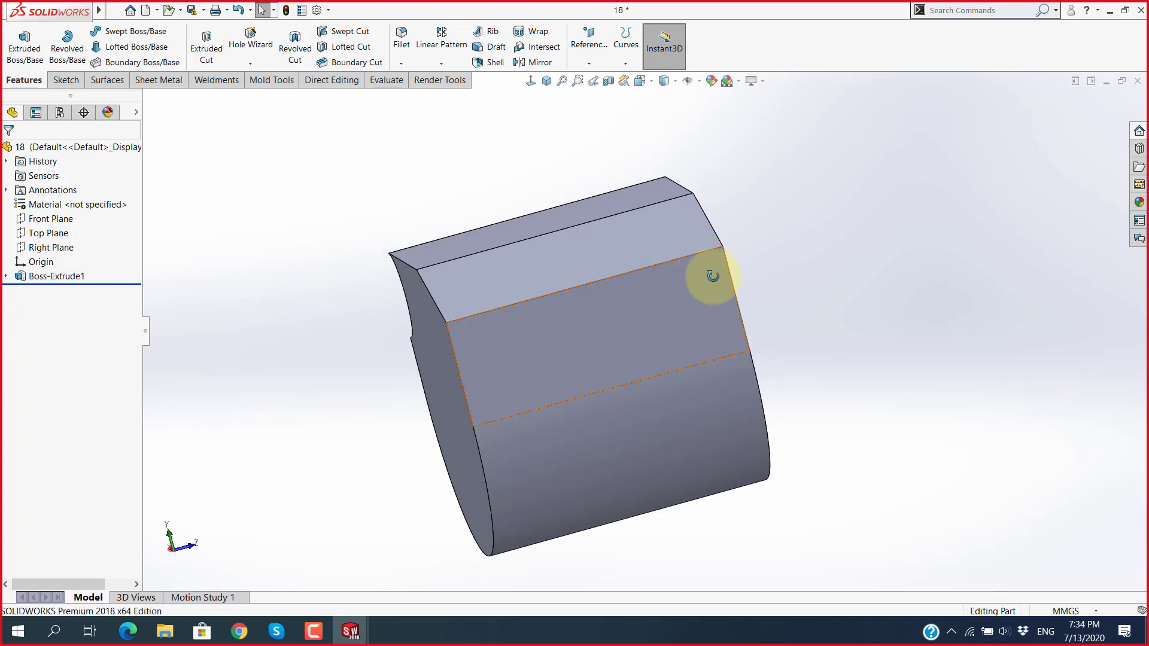
click(705, 292)
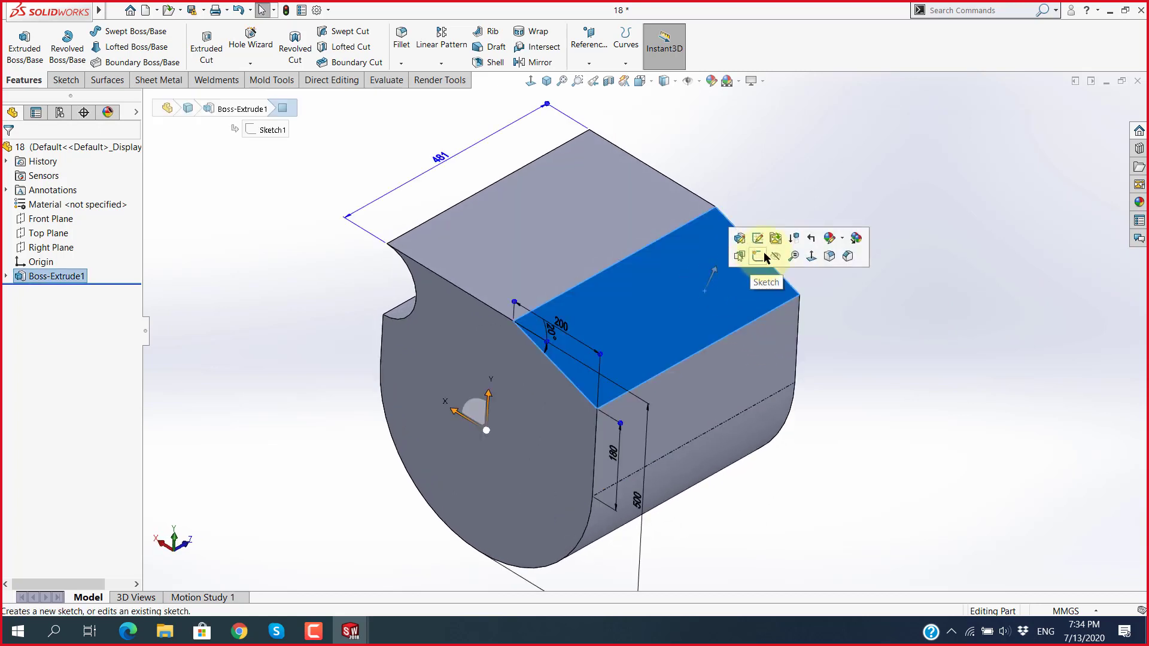
click(593, 222)
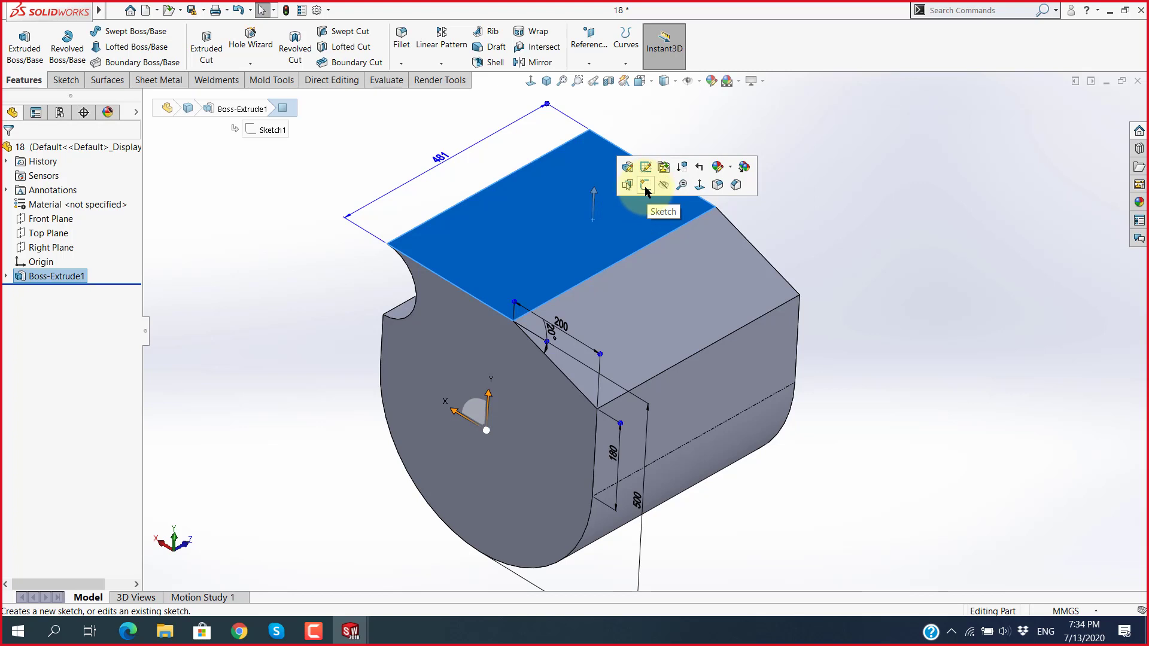
click(785, 221)
mouse_move(785, 221)
middle_down()
mouse_move(473, 384)
mouse_move(533, 431)
mouse_move(571, 307)
middle_up()
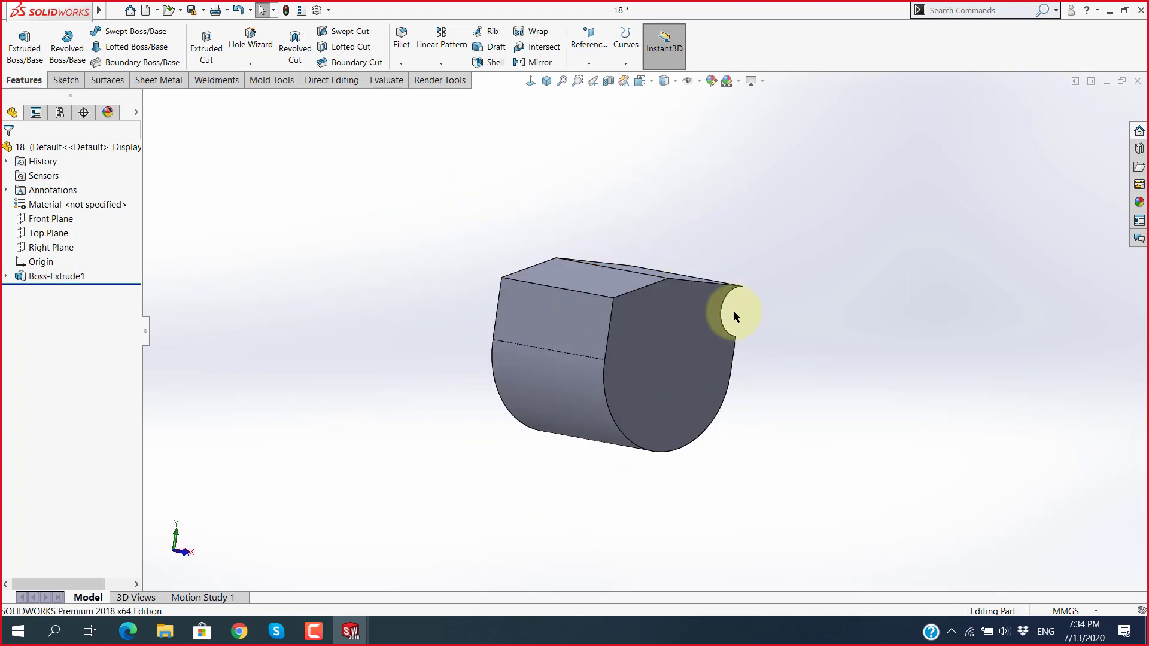
mouse_move(734, 311)
middle_down()
mouse_move(638, 451)
mouse_move(687, 359)
mouse_move(693, 245)
middle_up()
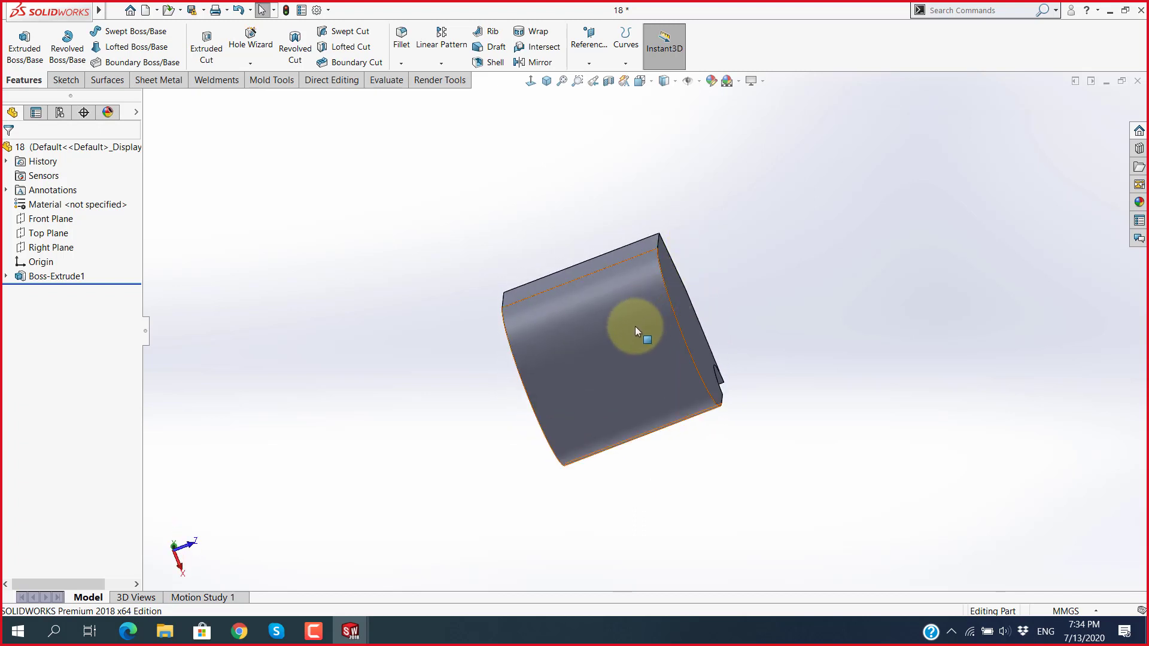
click(625, 338)
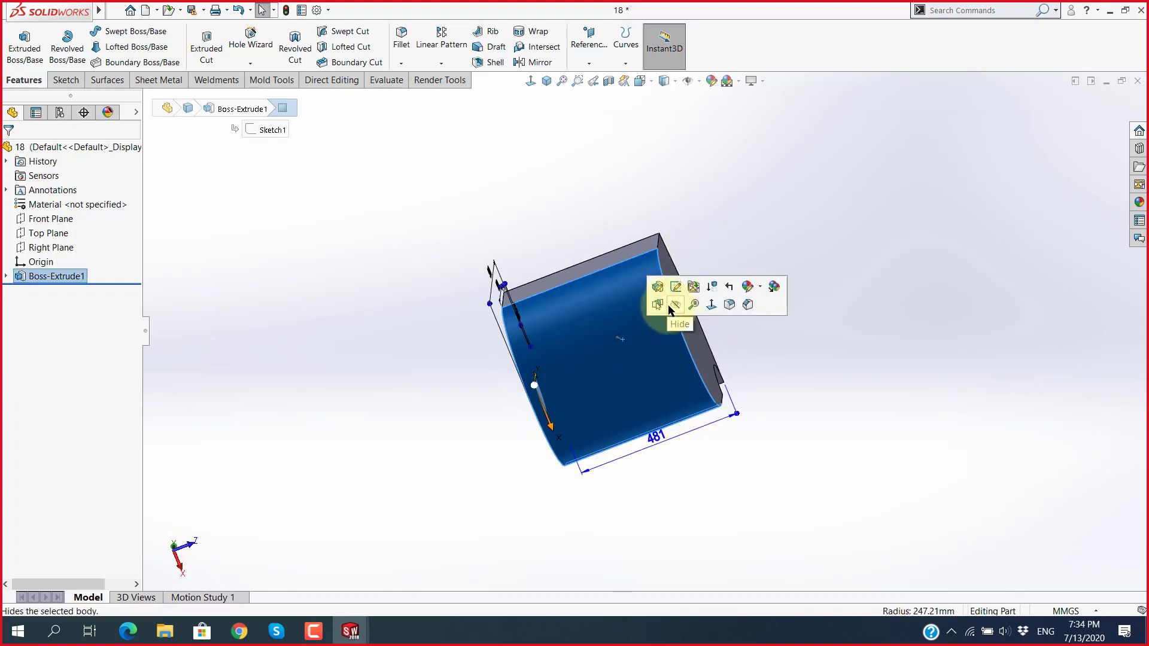
click(854, 444)
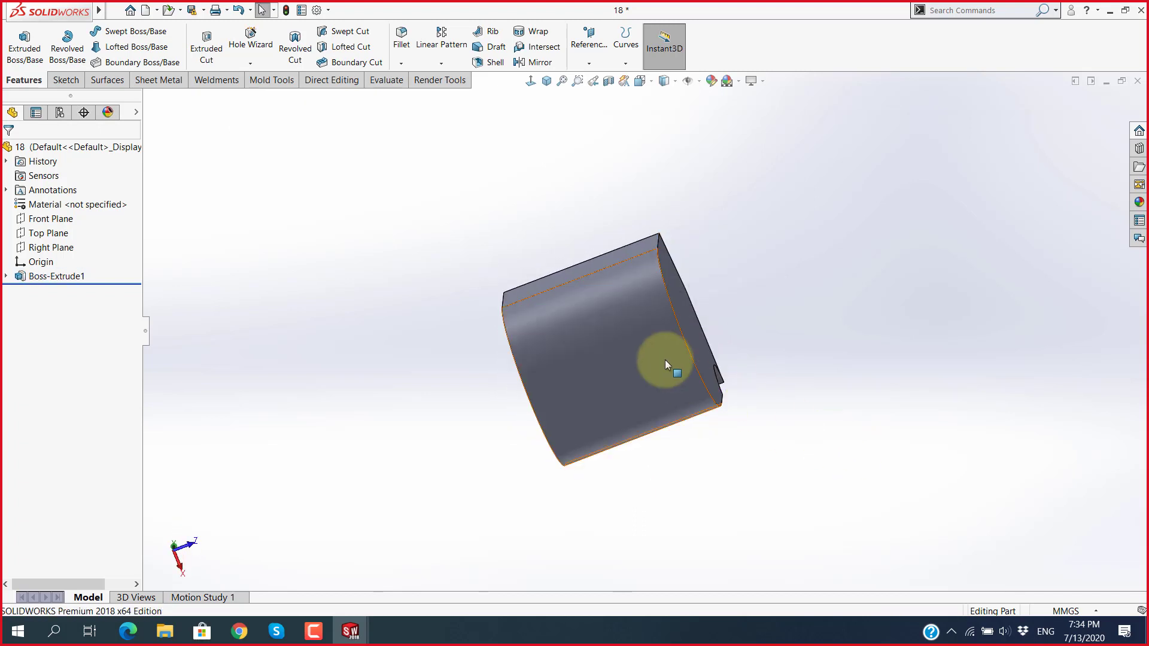
mouse_move(666, 360)
middle_down()
mouse_move(559, 495)
mouse_move(602, 359)
middle_up()
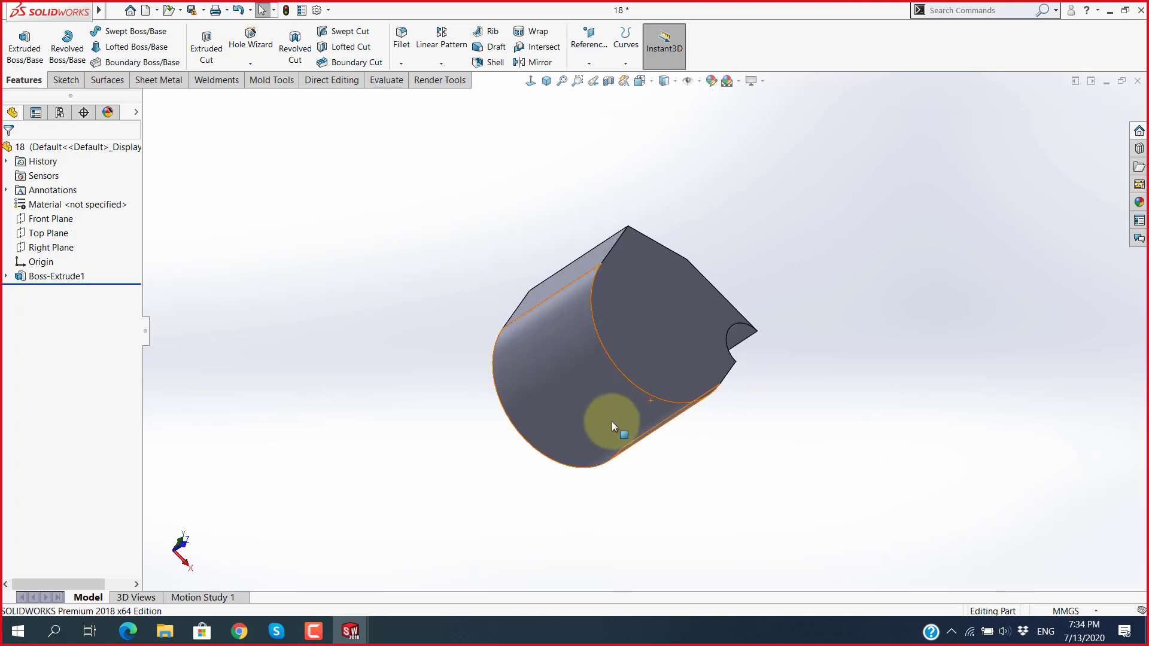
click(543, 353)
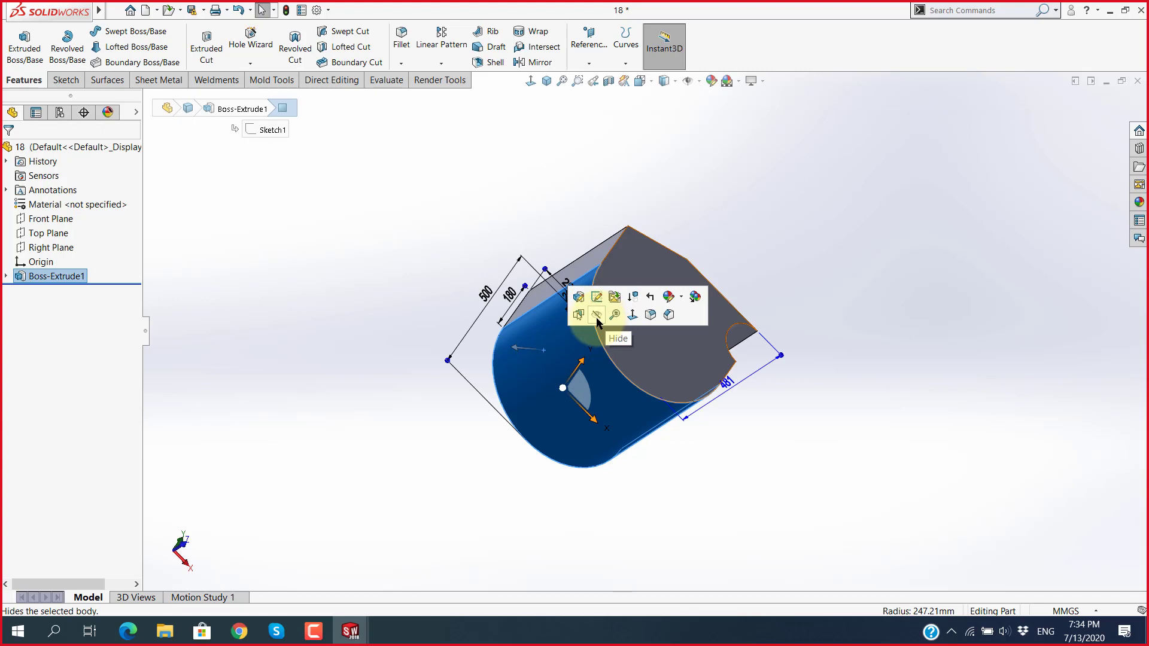
click(875, 219)
scroll(715, 296, up, 3)
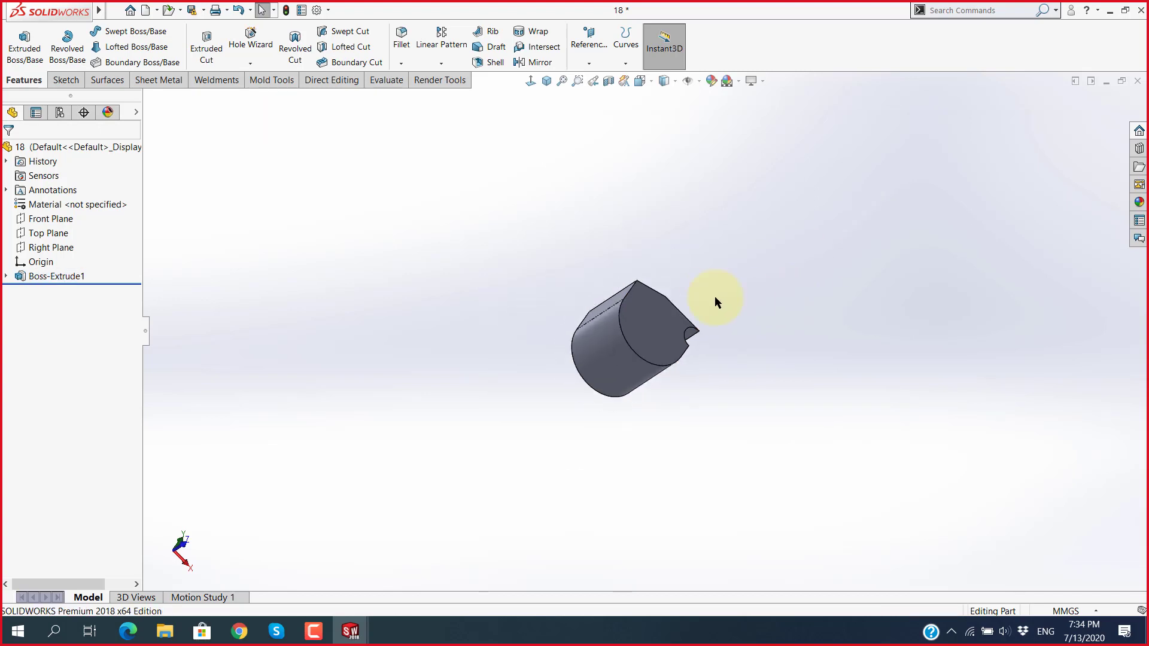
scroll(662, 383, down, 5)
mouse_move(604, 260)
middle_down()
mouse_move(828, 249)
mouse_move(906, 308)
mouse_move(874, 337)
middle_up()
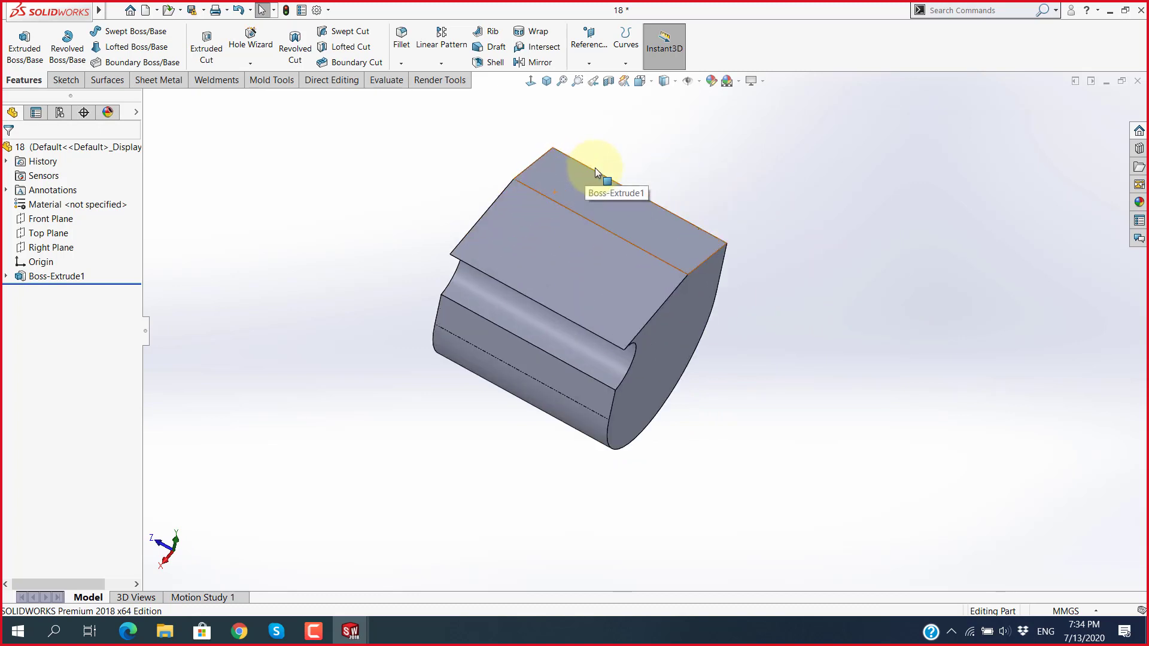
scroll(595, 168, down, 2)
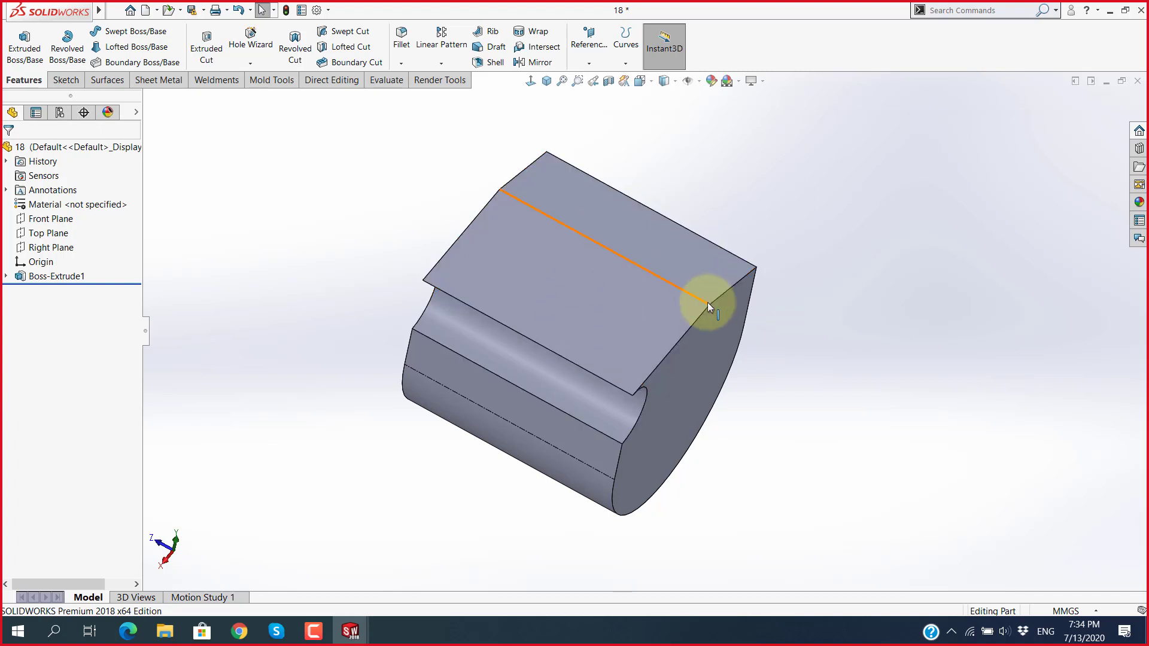
click(63, 278)
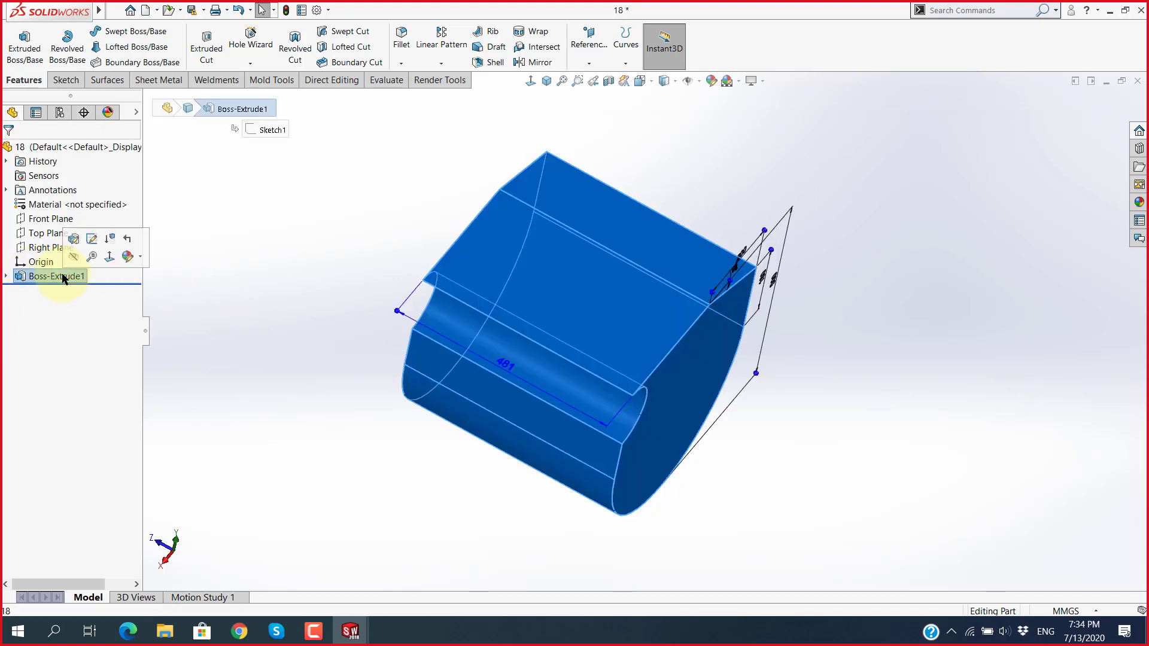
click(236, 295)
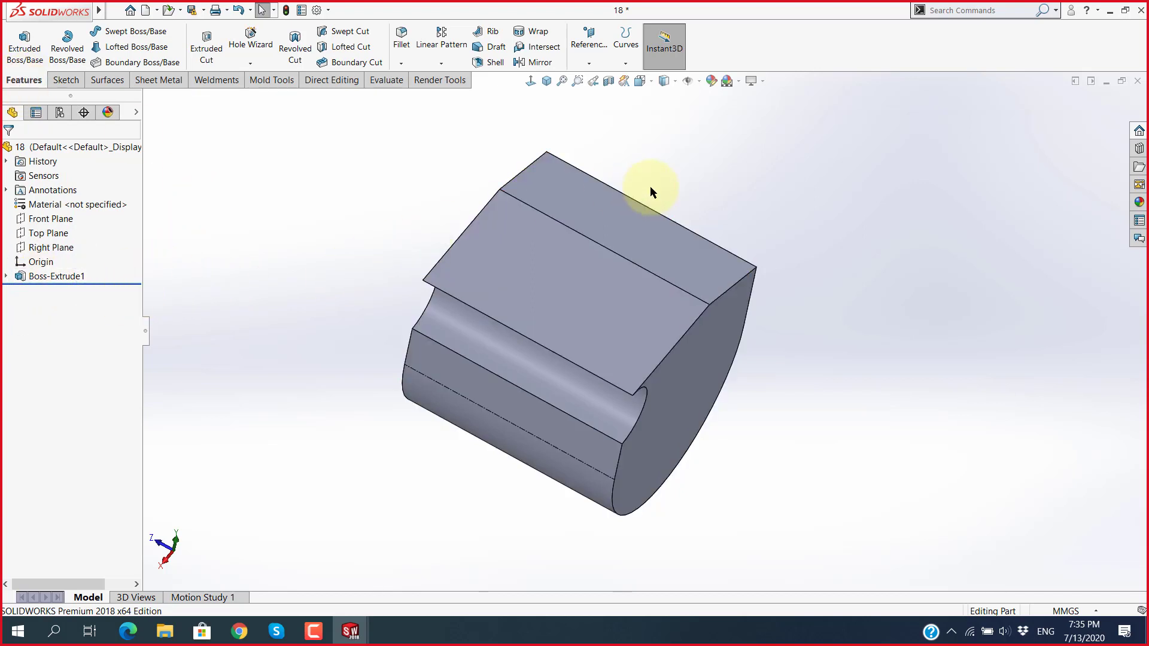
Step: Edit Boss-Extrude1 and drag its depth from 481 mm out to 934 mm
click(58, 277)
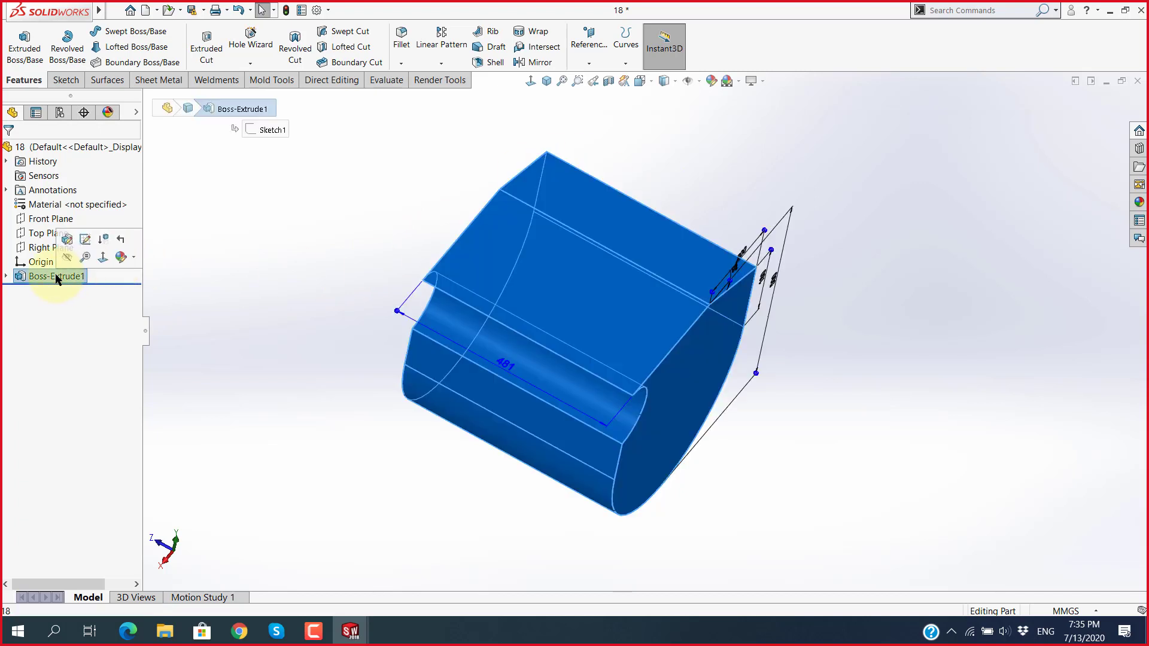
click(352, 239)
click(54, 278)
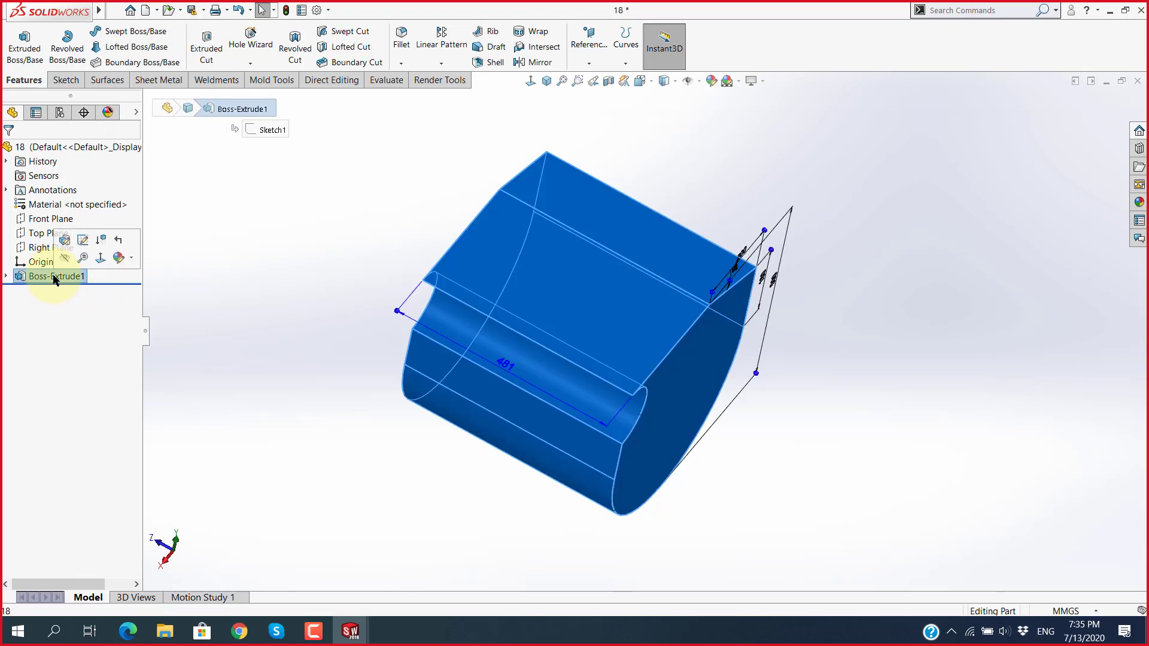
click(65, 240)
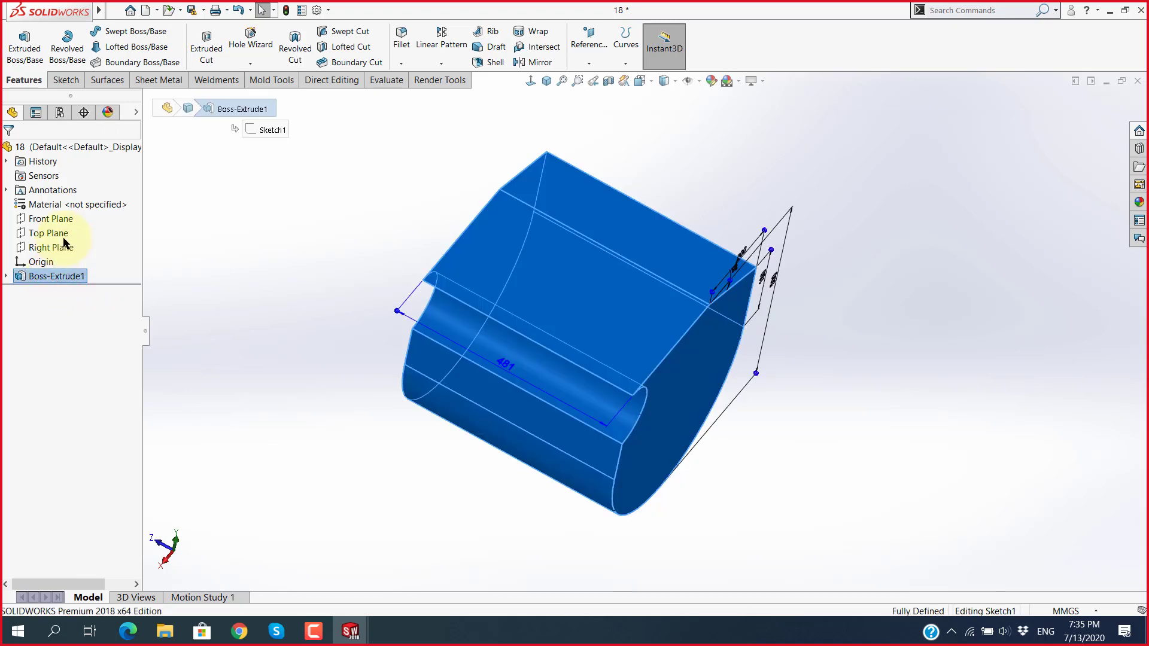
mouse_move(744, 385)
middle_down()
mouse_move(620, 385)
mouse_move(711, 325)
mouse_move(503, 361)
middle_up()
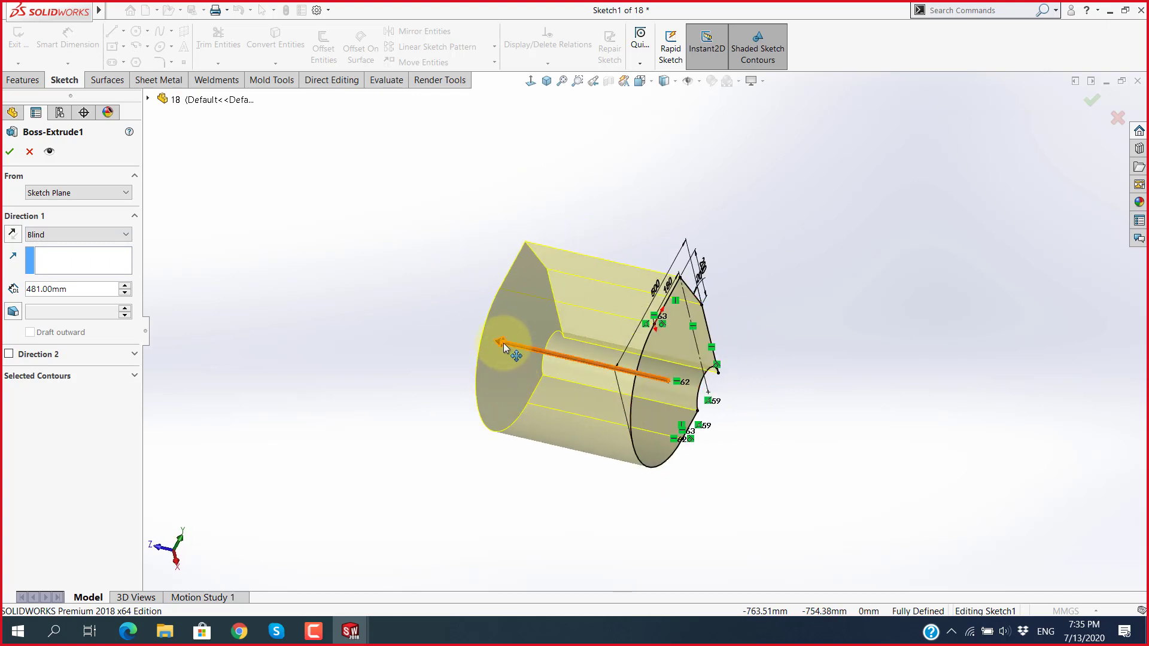
drag(504, 343, 374, 336)
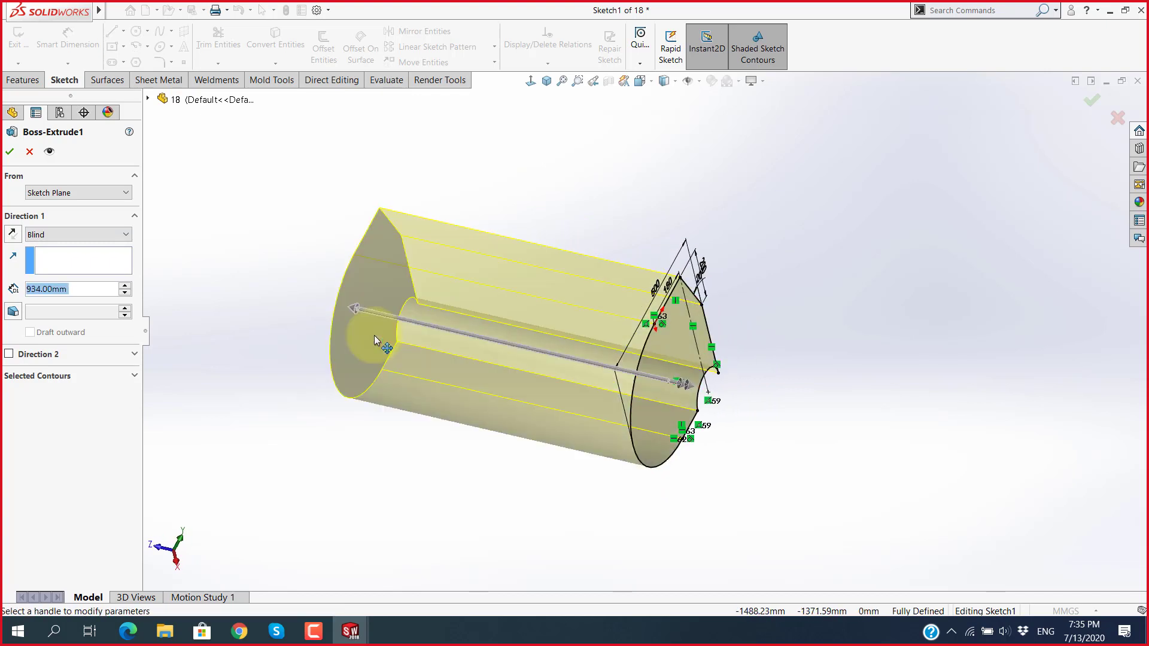
click(10, 152)
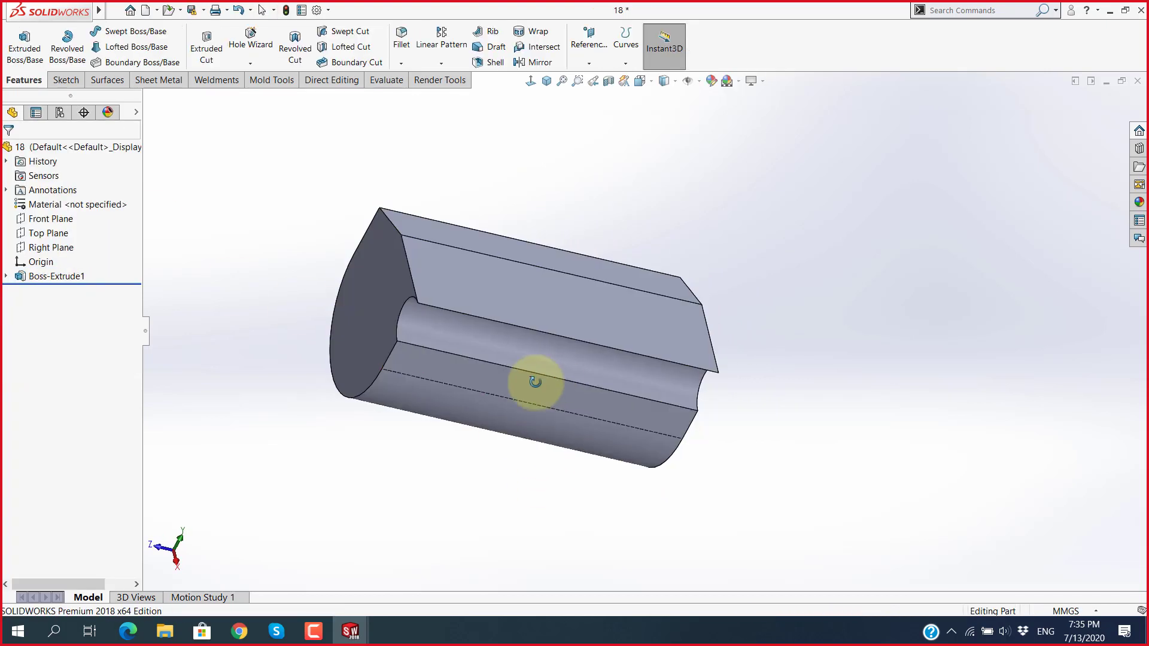
mouse_move(535, 382)
middle_down()
mouse_move(379, 457)
mouse_move(469, 379)
middle_up()
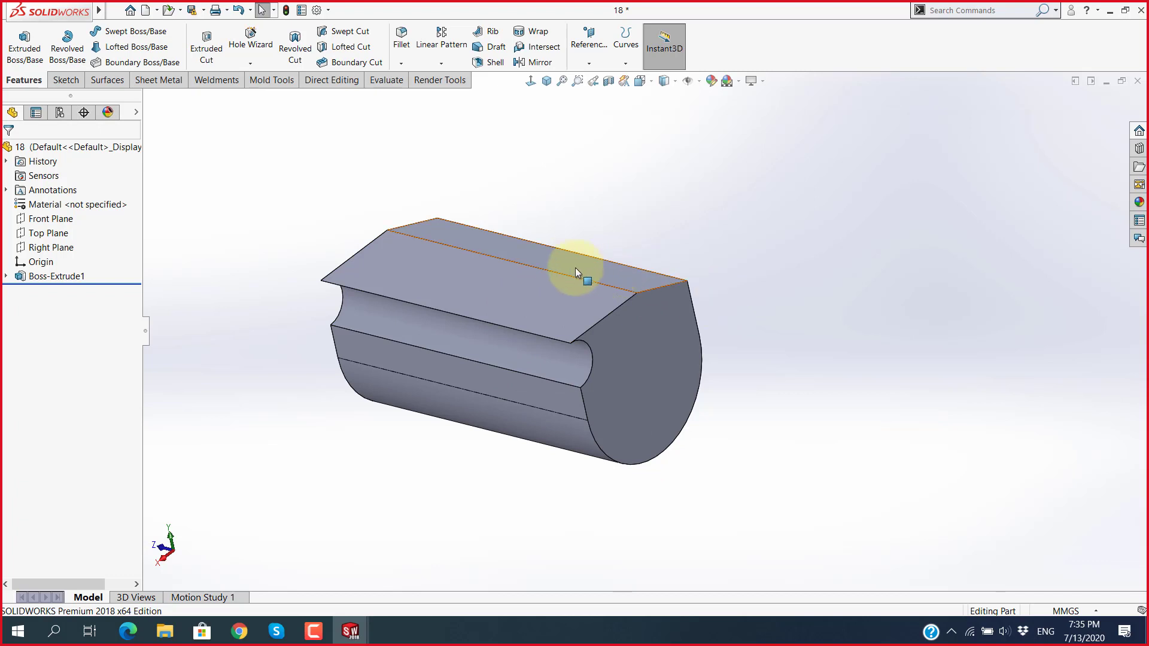
Step: Select part 18's top face and magnify the screen to read its dimensions
click(512, 297)
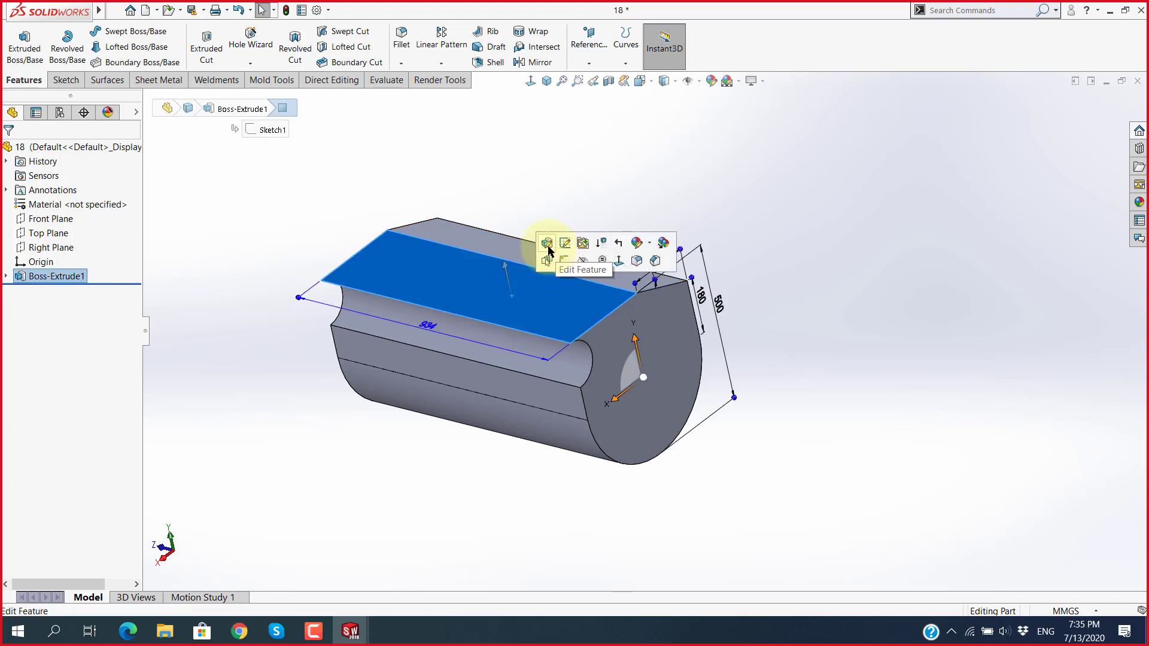
click(734, 344)
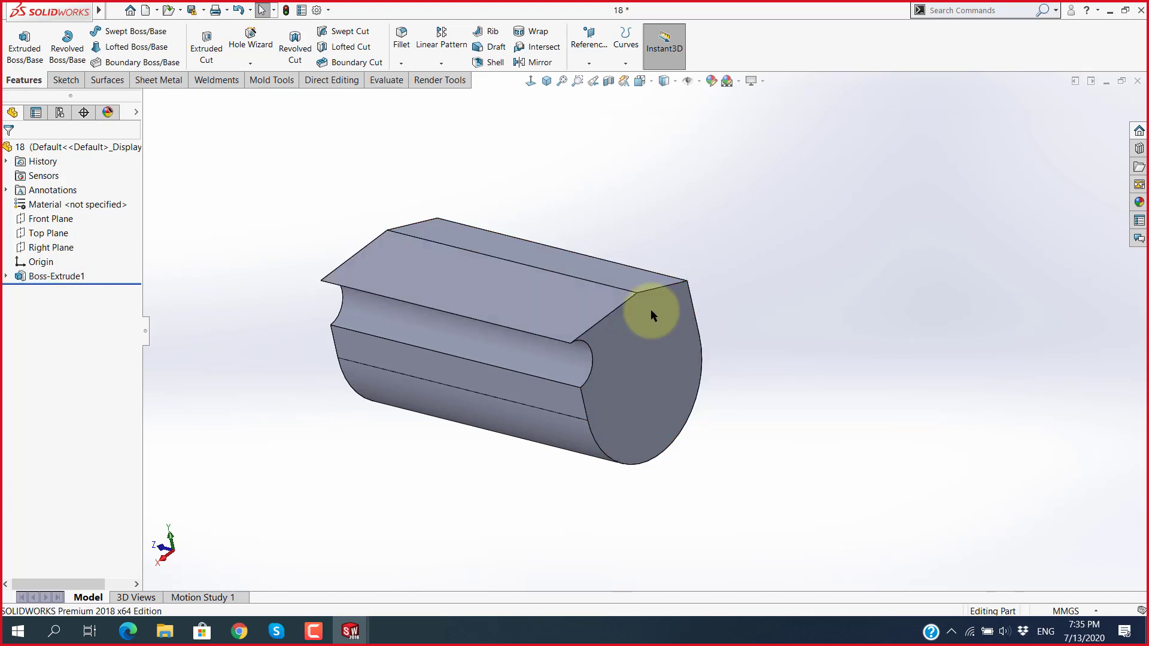
click(549, 314)
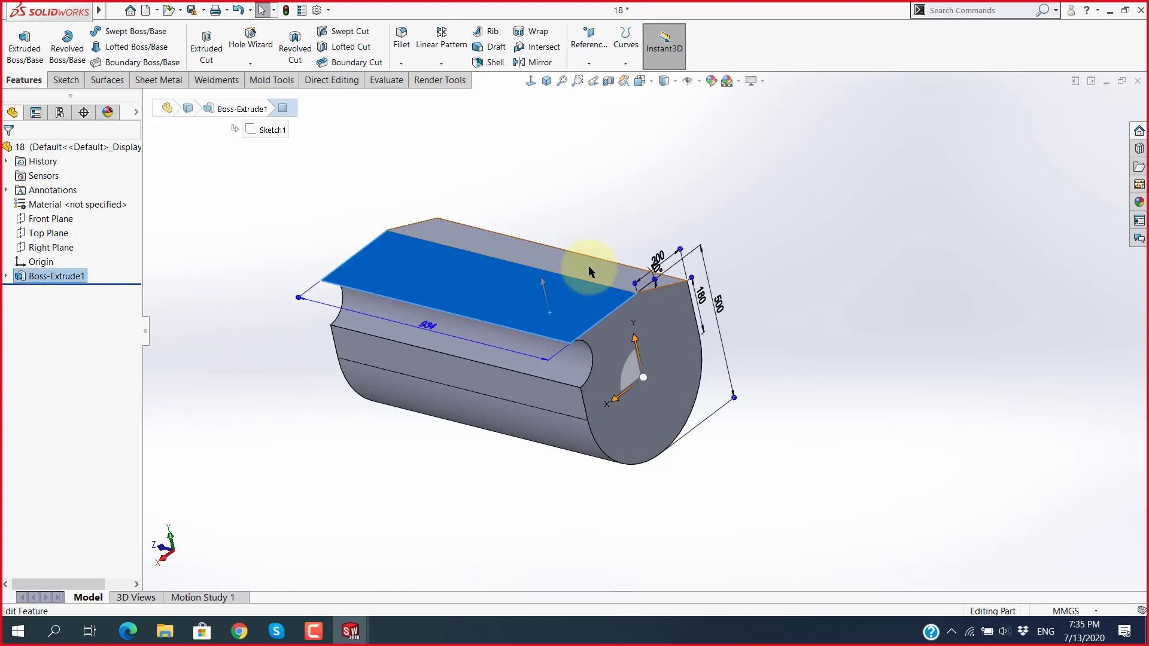
key(super+plus)
click(652, 200)
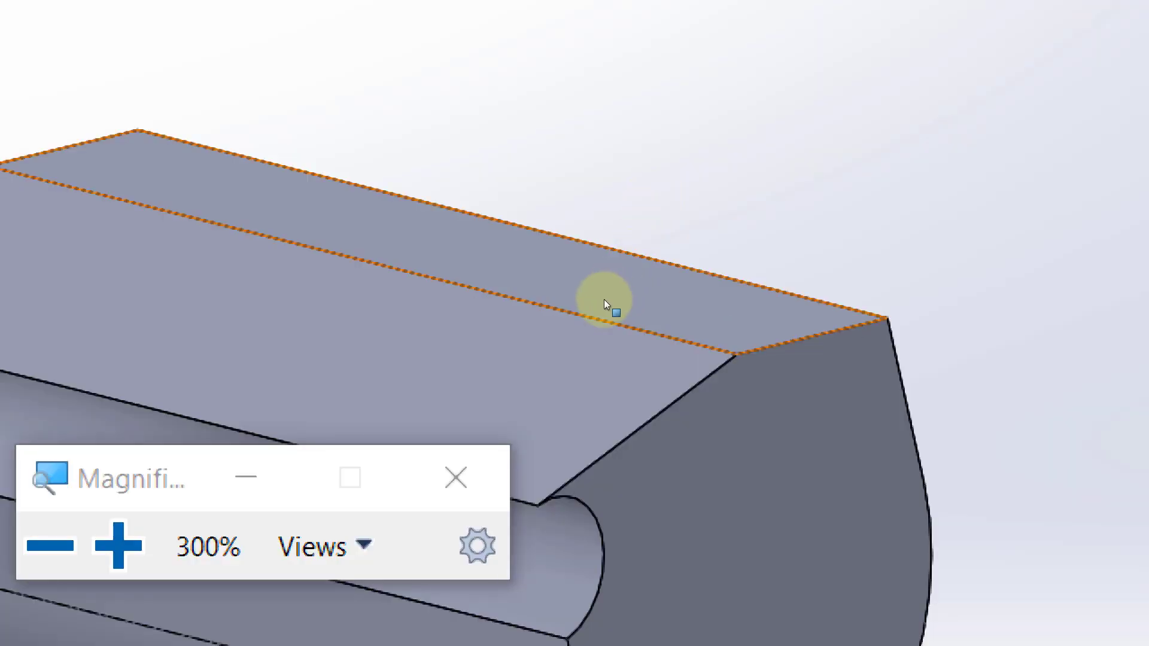
click(581, 312)
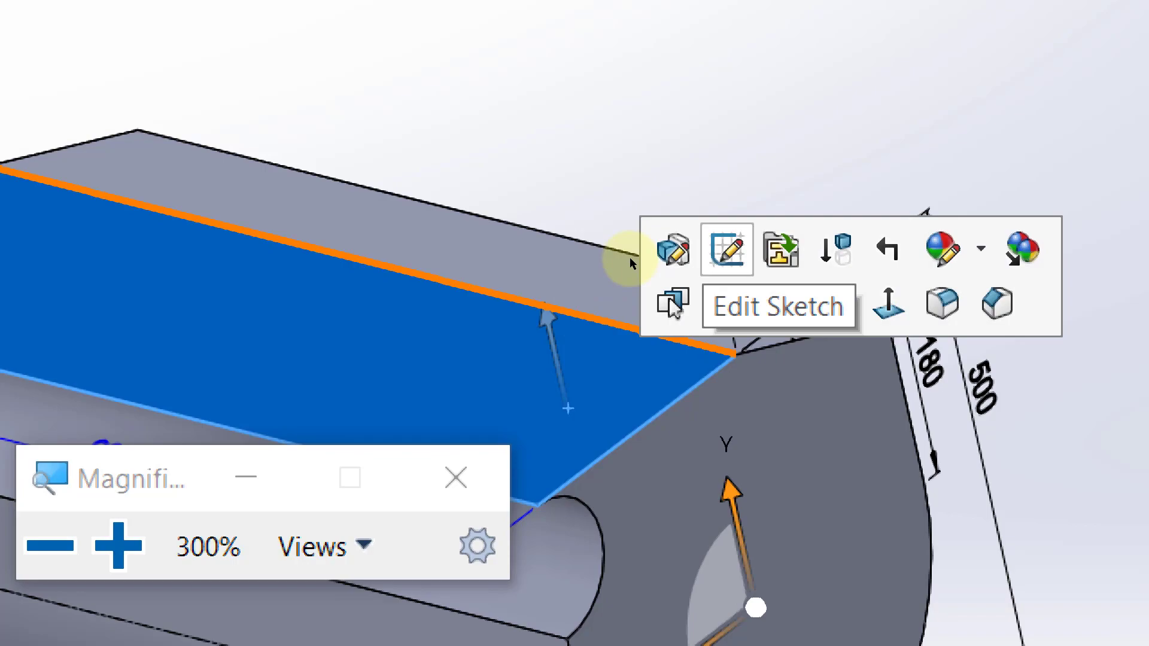
click(637, 224)
click(535, 339)
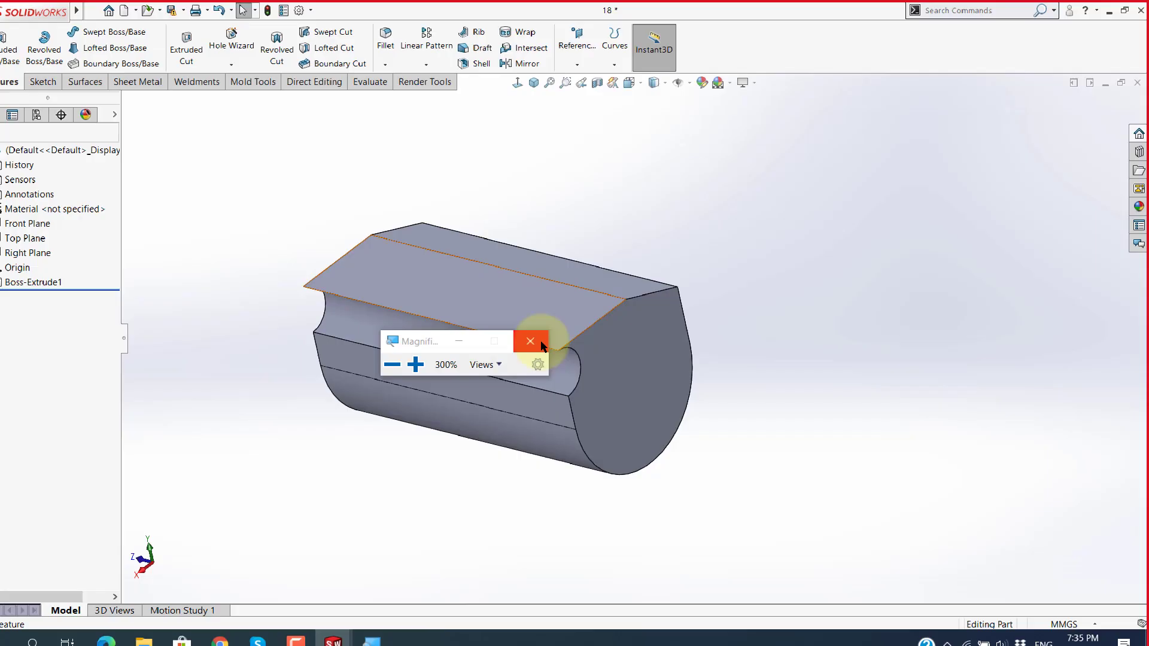
Step: Orbit part 18 so its rounded end face with the notch is in view
scroll(701, 324, up, 3)
click(572, 314)
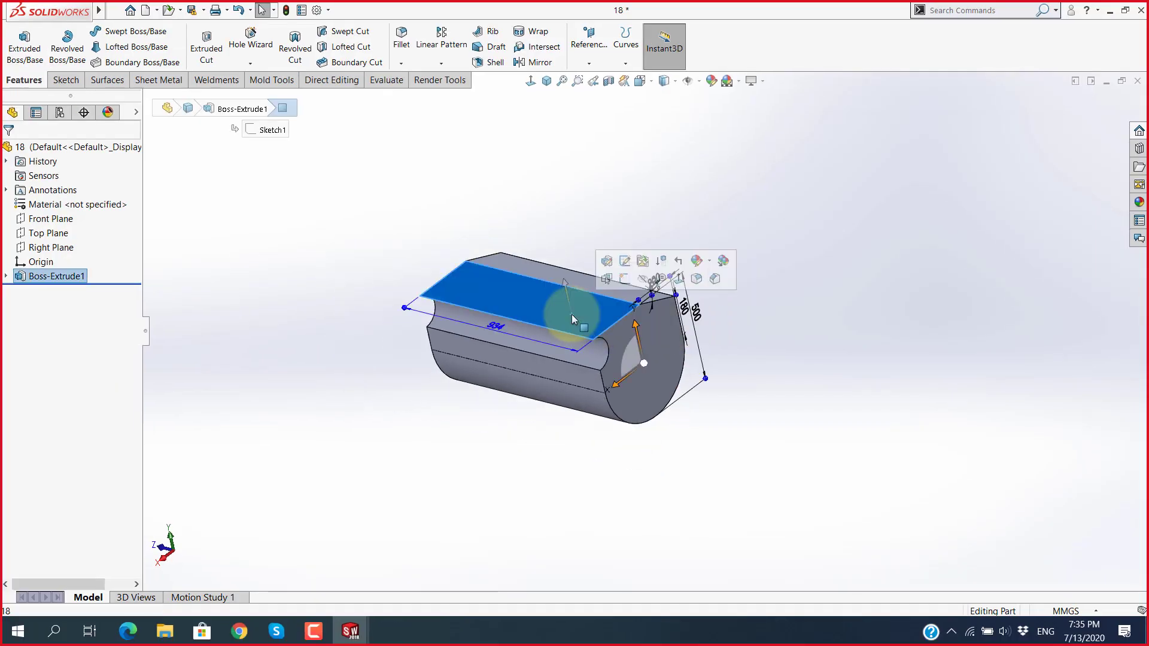
click(788, 371)
mouse_move(502, 314)
middle_down()
mouse_move(521, 358)
mouse_move(679, 334)
mouse_move(967, 328)
mouse_move(523, 403)
mouse_move(482, 416)
mouse_move(474, 436)
mouse_move(562, 335)
middle_up()
scroll(562, 335, down, 2)
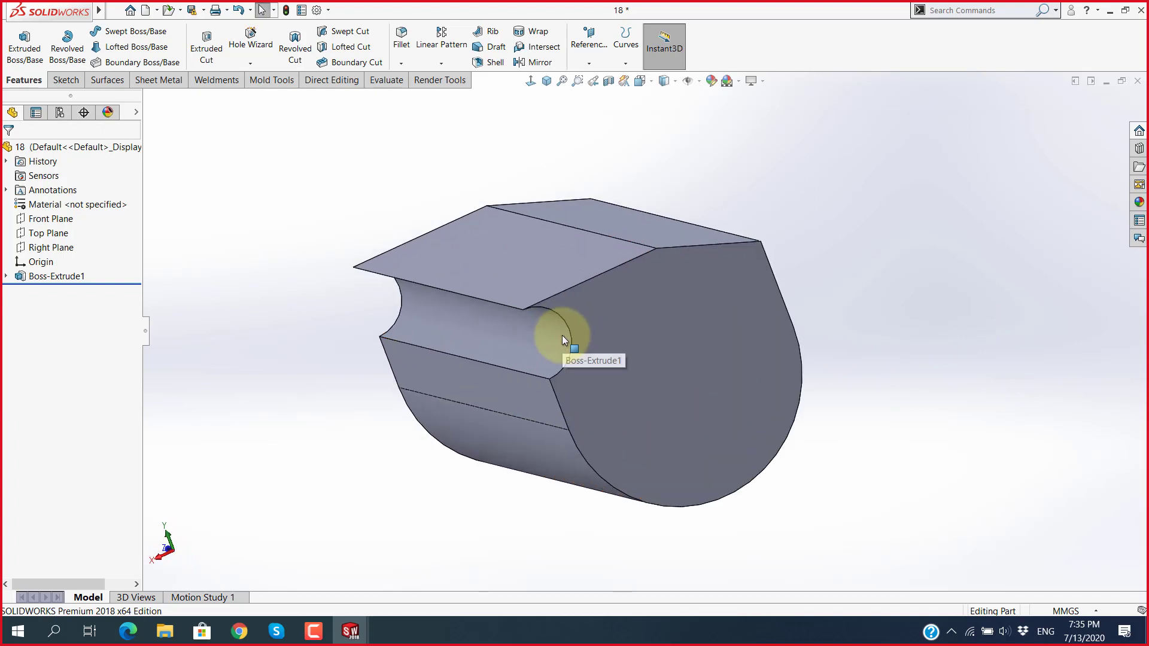
Step: Edit the end-face sketch Normal To, change the top 200 dimension to 300, and rebuild
click(636, 307)
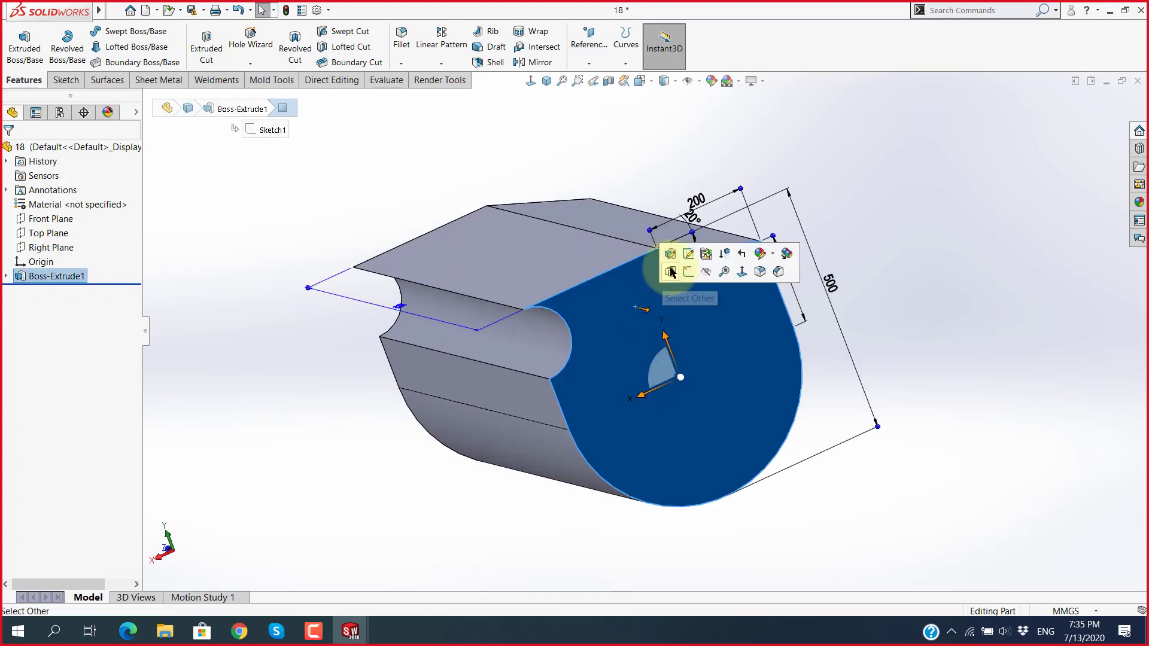
click(688, 257)
middle_drag(651, 342, 905, 298)
key(ctrl+8)
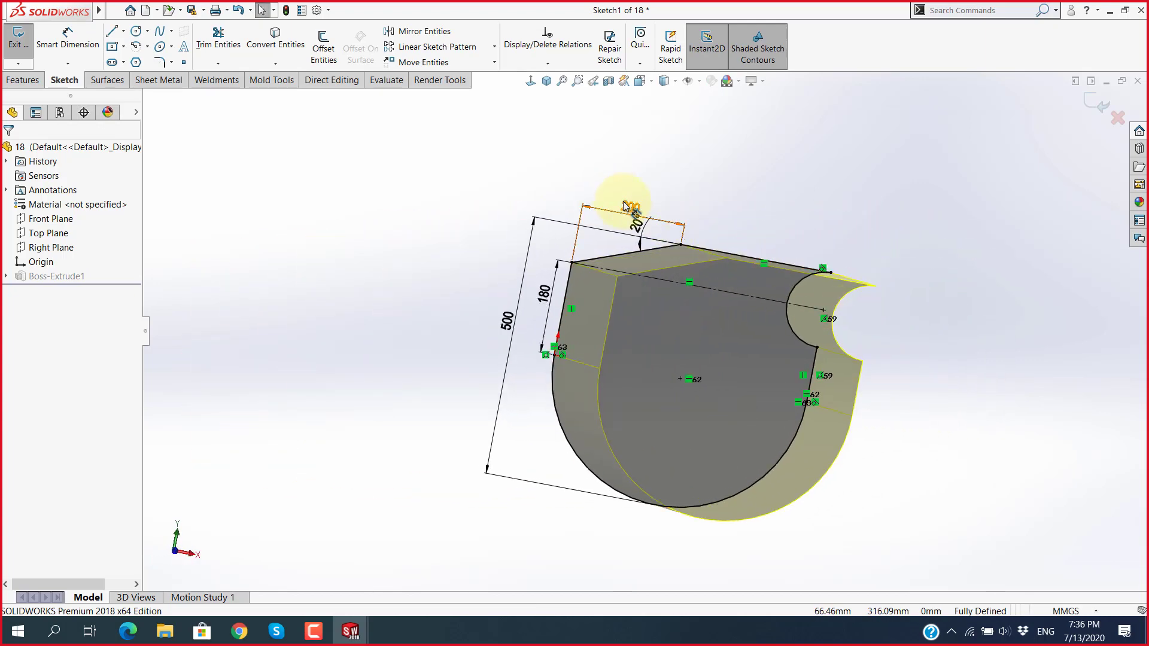
double_click(626, 205)
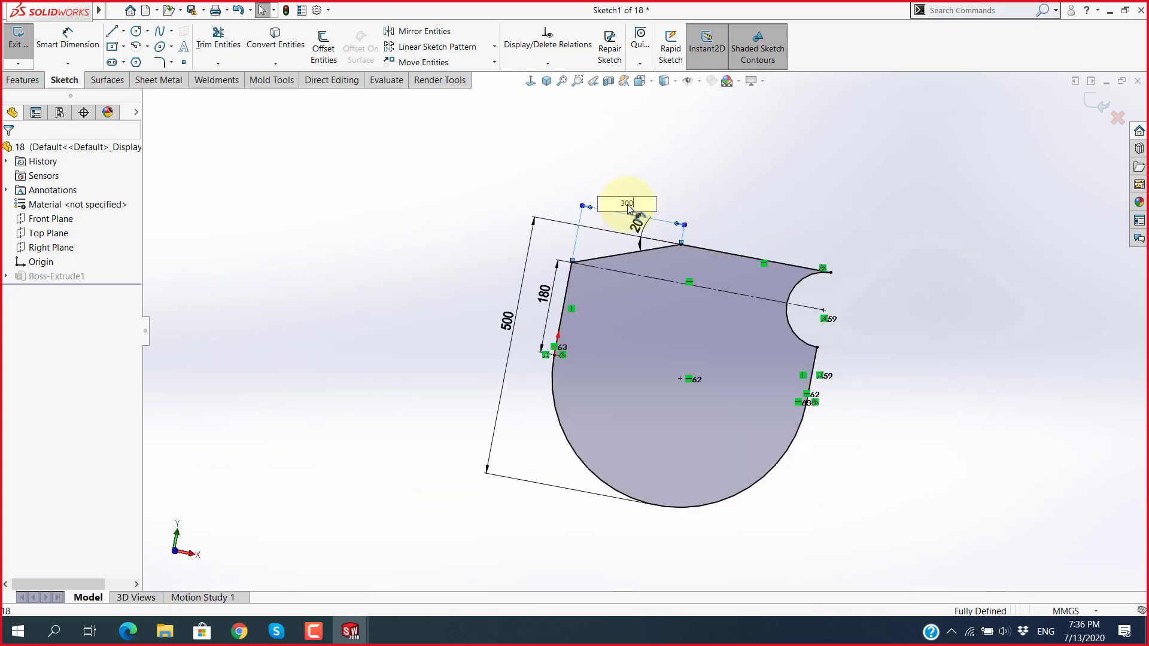
key(Return)
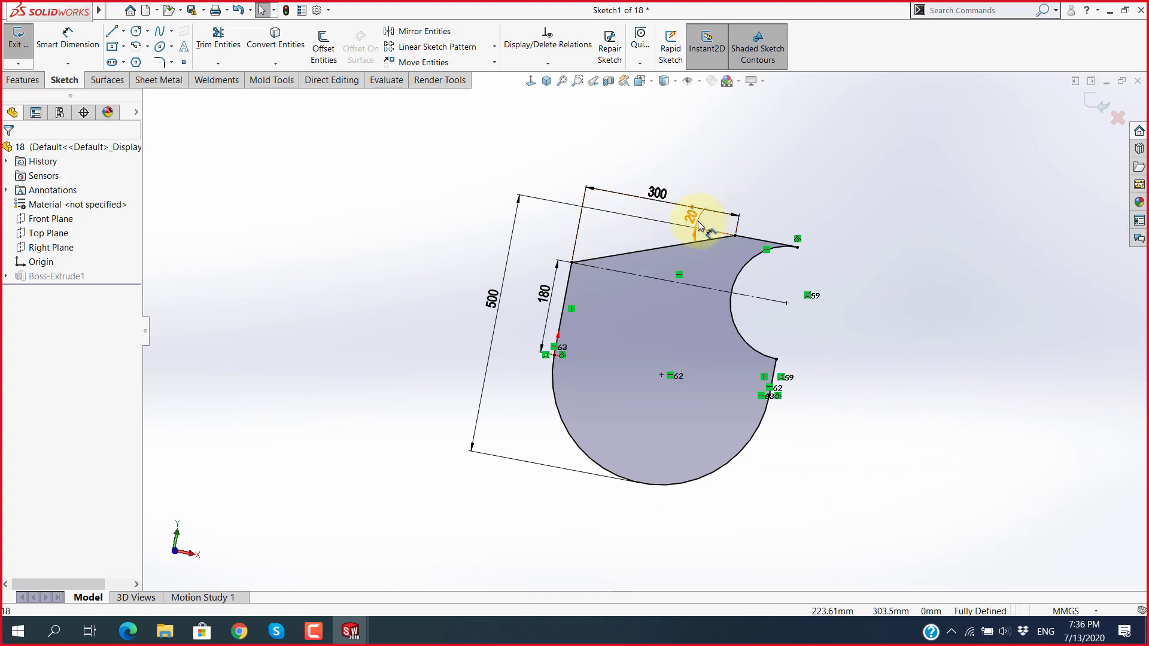
key(f)
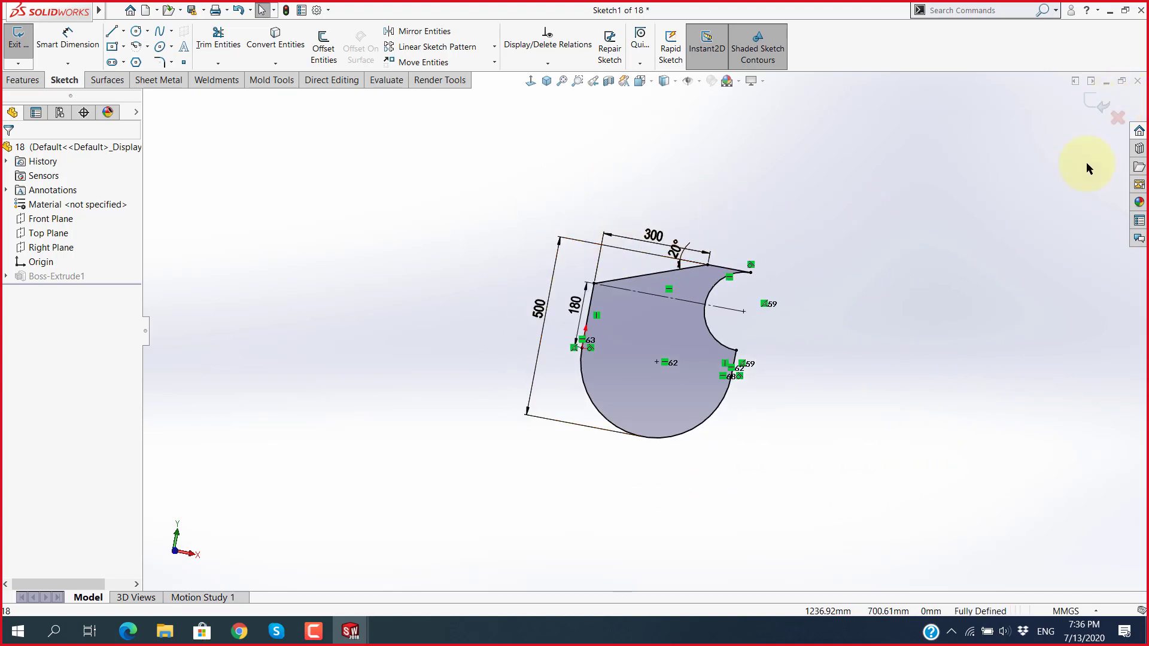
click(1097, 107)
mouse_move(885, 315)
middle_down()
mouse_move(672, 402)
mouse_move(683, 464)
mouse_move(770, 351)
mouse_move(783, 377)
mouse_move(713, 308)
middle_up()
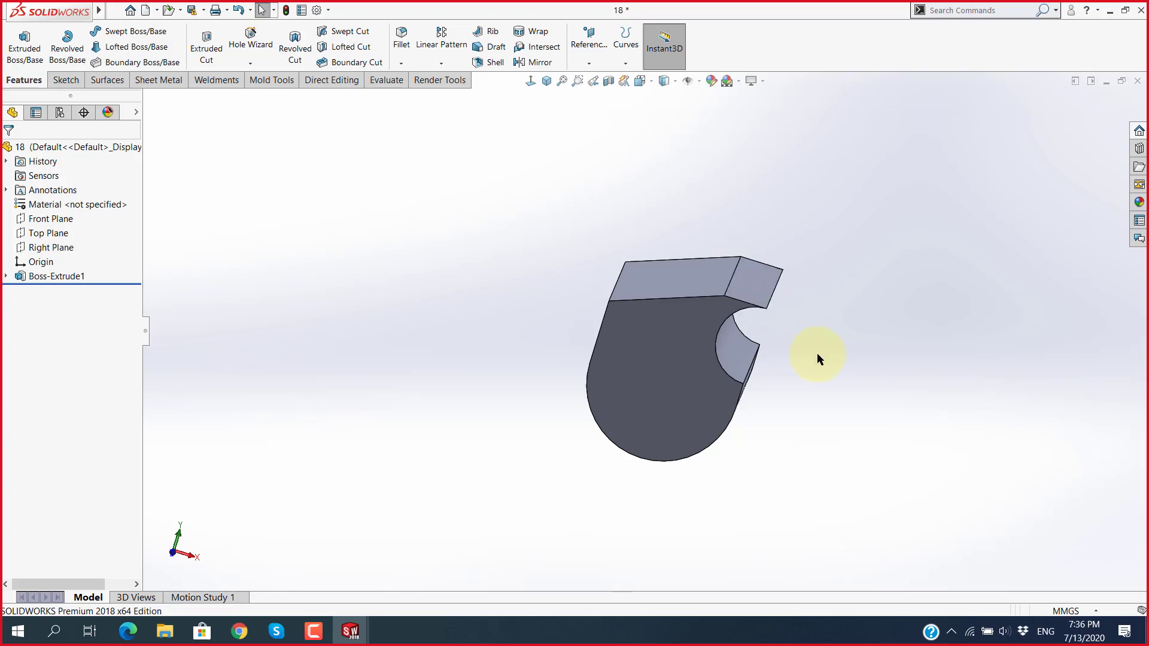
Step: Expand Boss-Extrude1 and select Sketch1 to show its 300, 20°, 180 and 500 dimensions
mouse_move(818, 356)
middle_down()
mouse_move(697, 349)
mouse_move(520, 411)
mouse_move(816, 316)
middle_up()
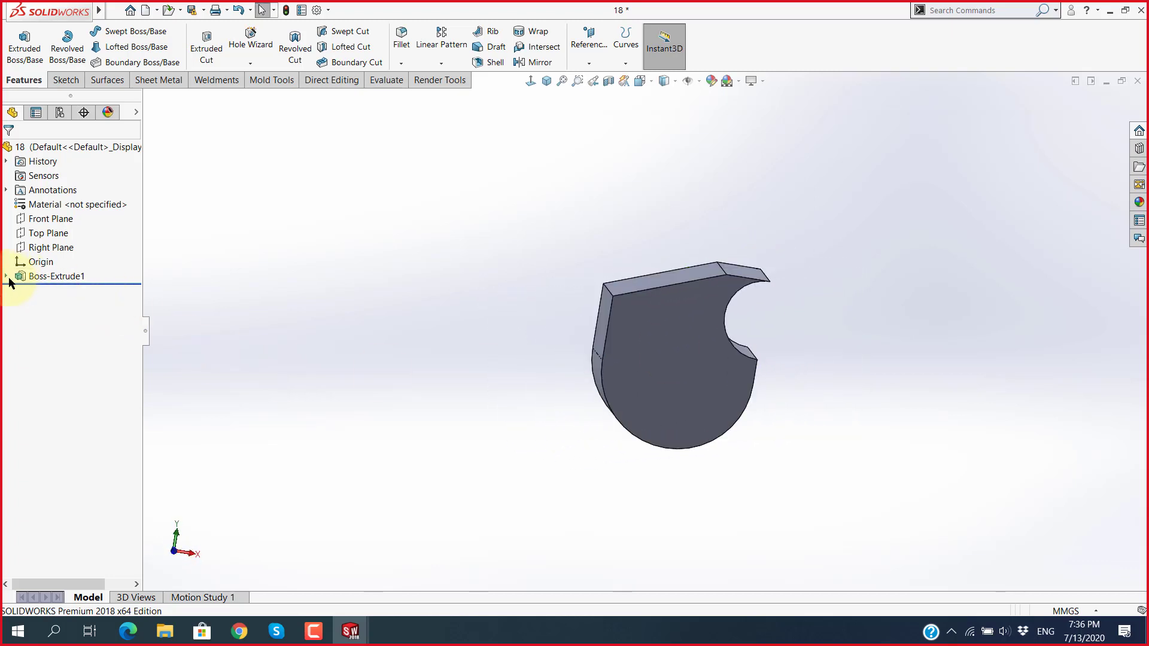
click(36, 277)
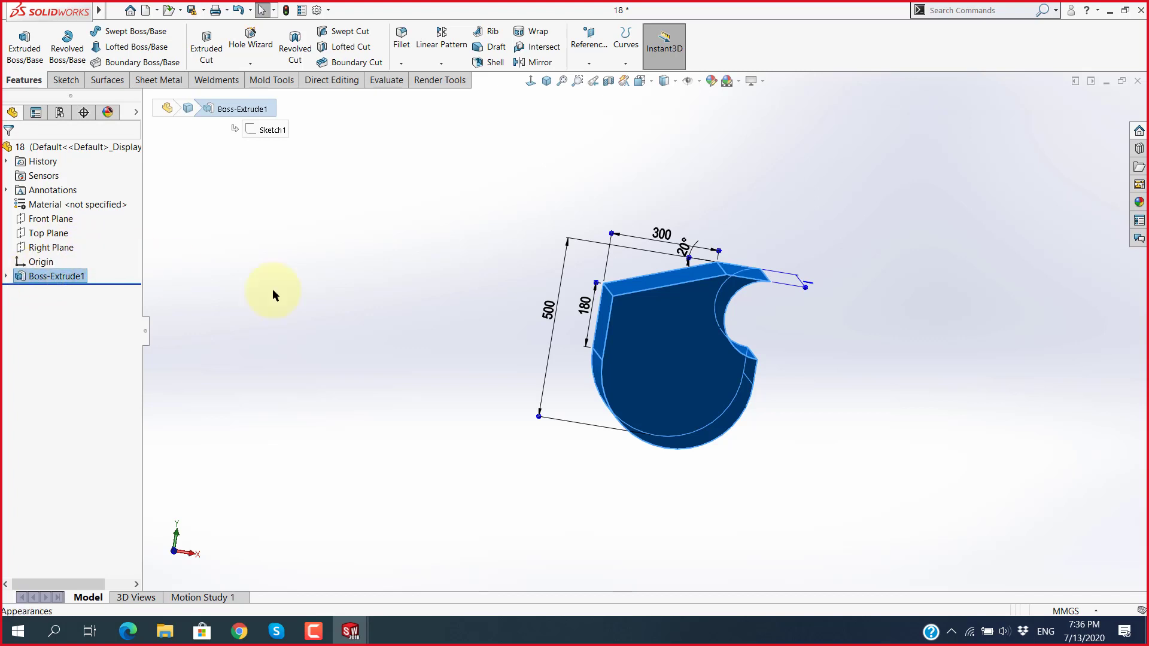
click(315, 291)
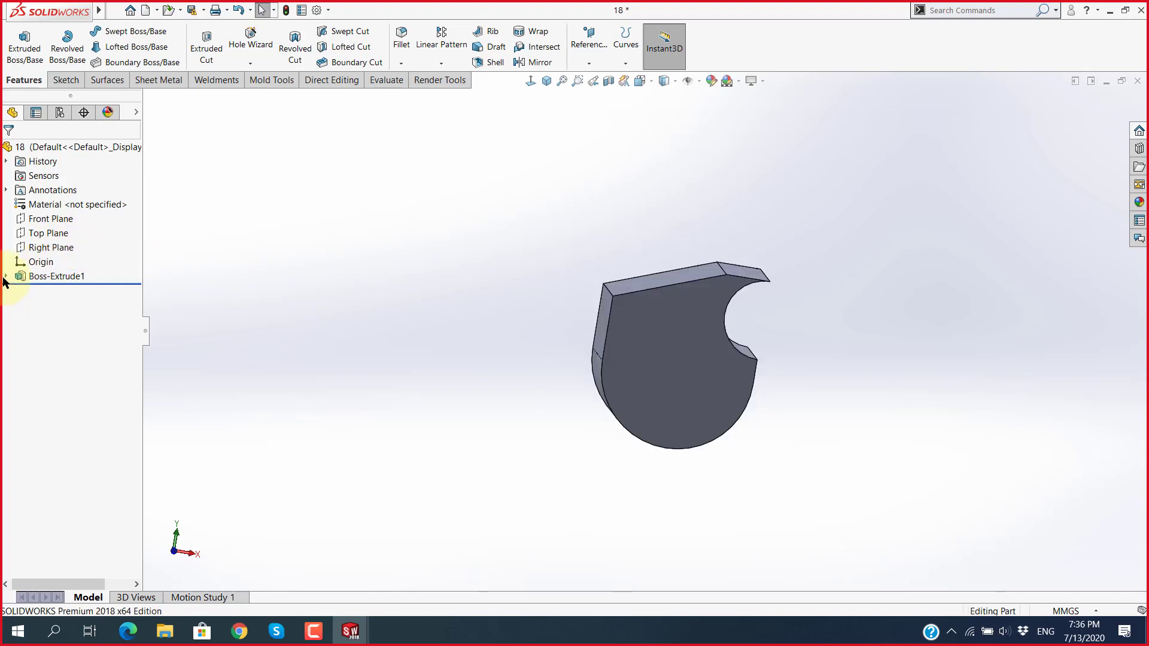
click(56, 279)
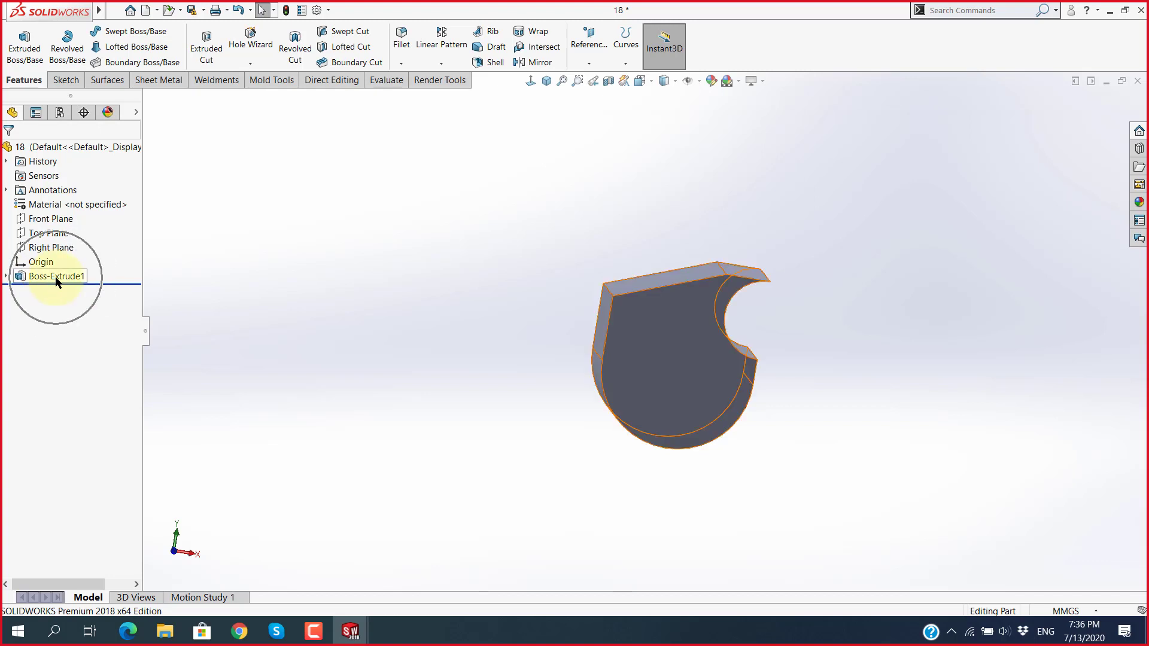
click(8, 278)
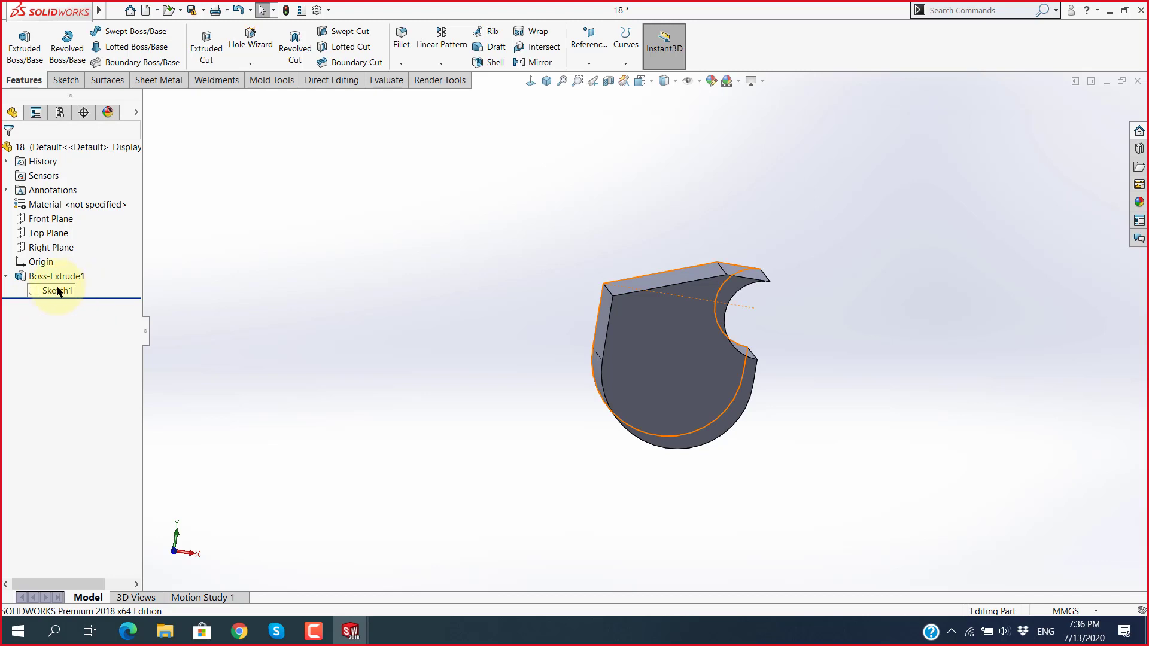
click(58, 291)
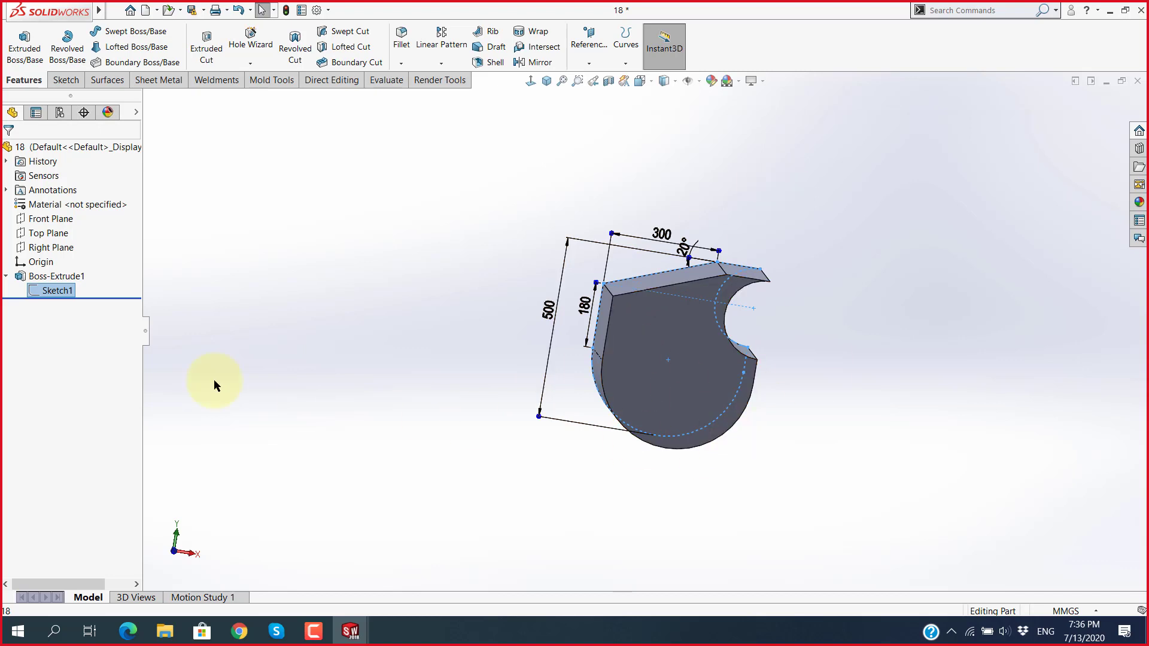
click(276, 315)
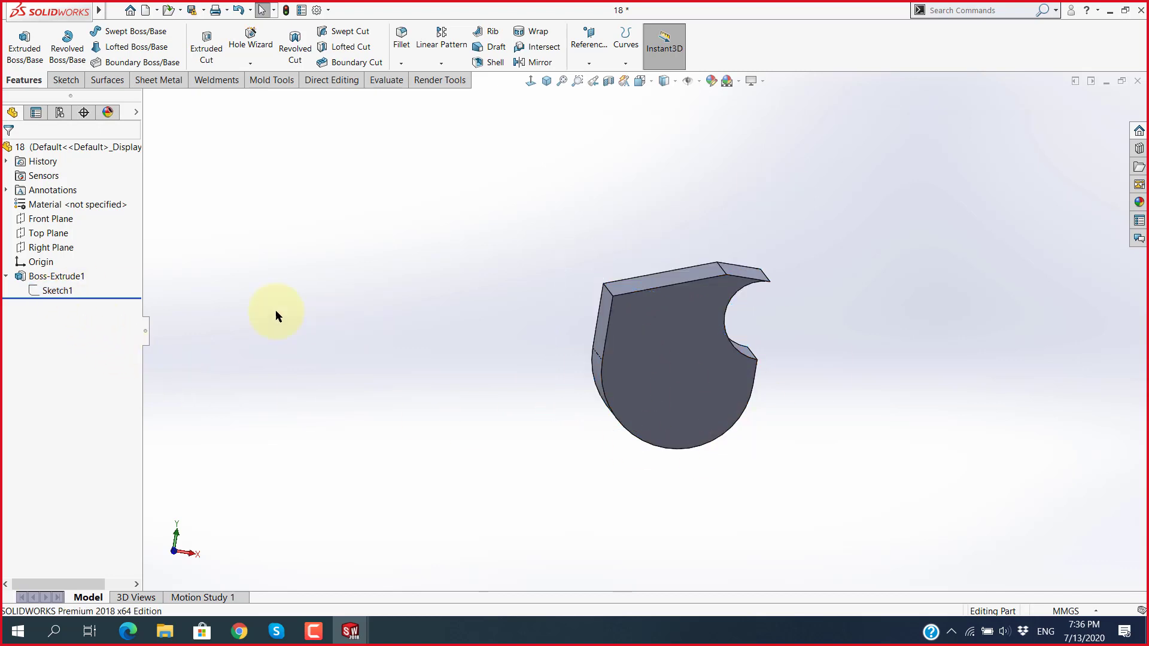
click(68, 290)
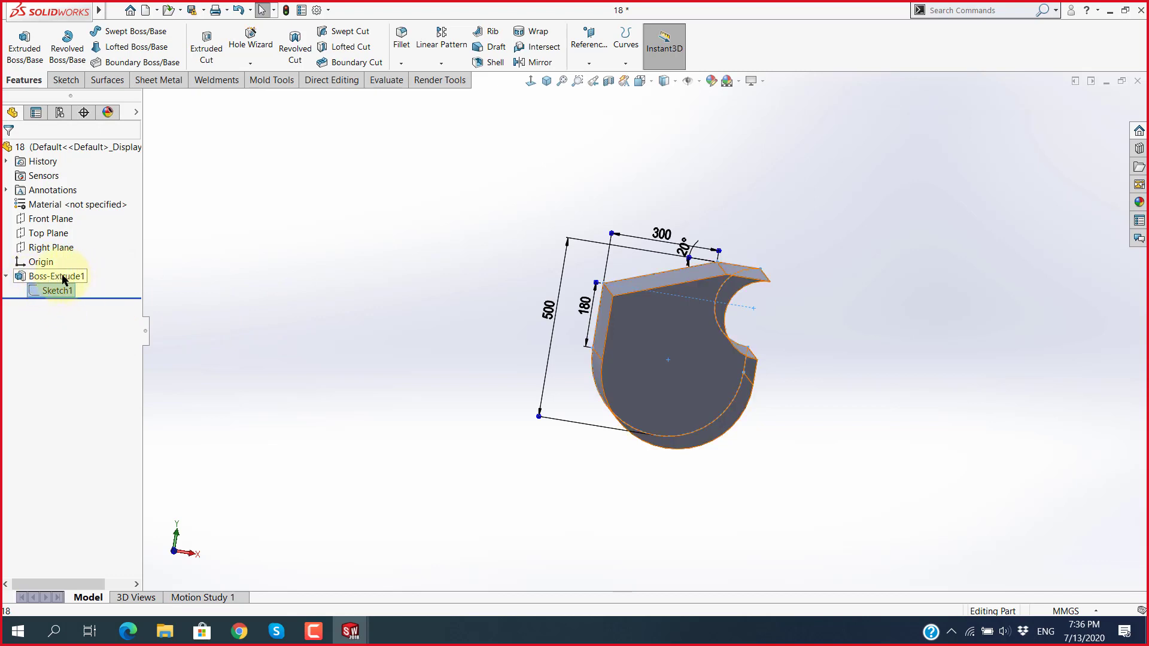
click(290, 296)
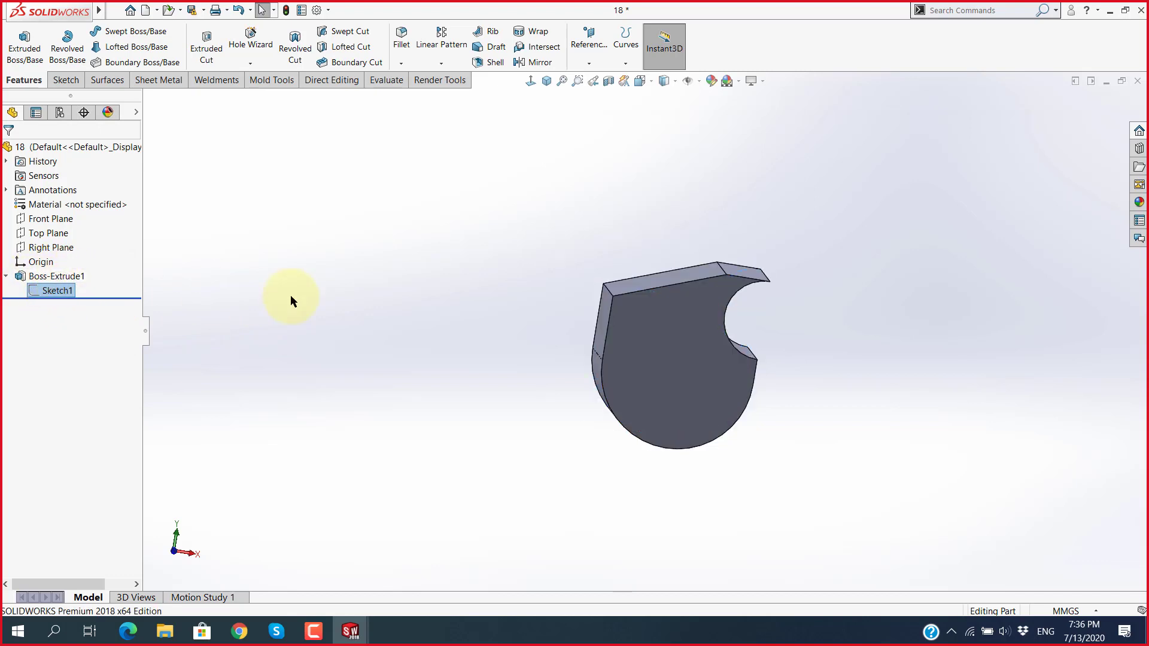
Step: Reselect Sketch1 under Boss-Extrude1 and open it with Edit Sketch
click(56, 291)
click(54, 276)
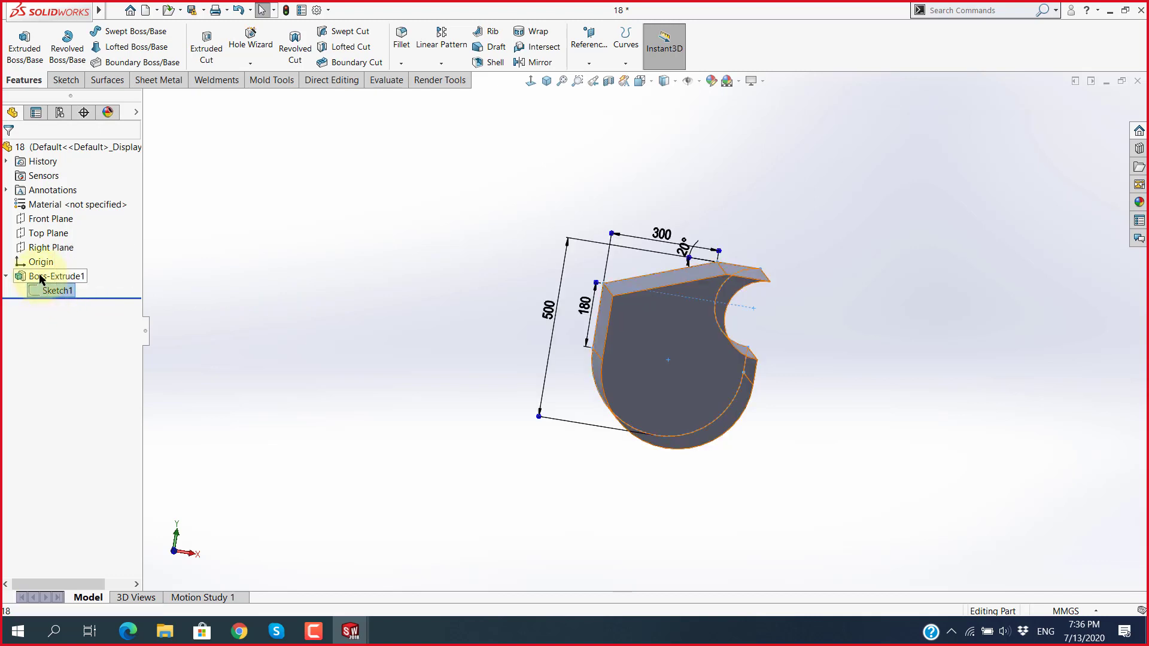
click(323, 325)
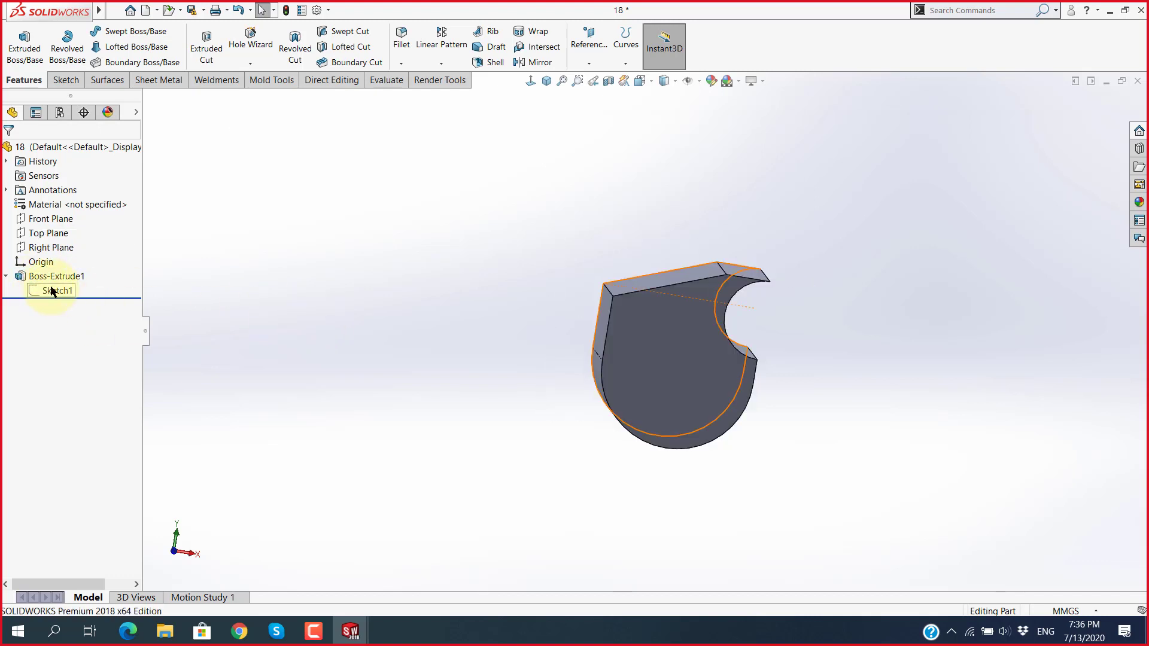
click(8, 277)
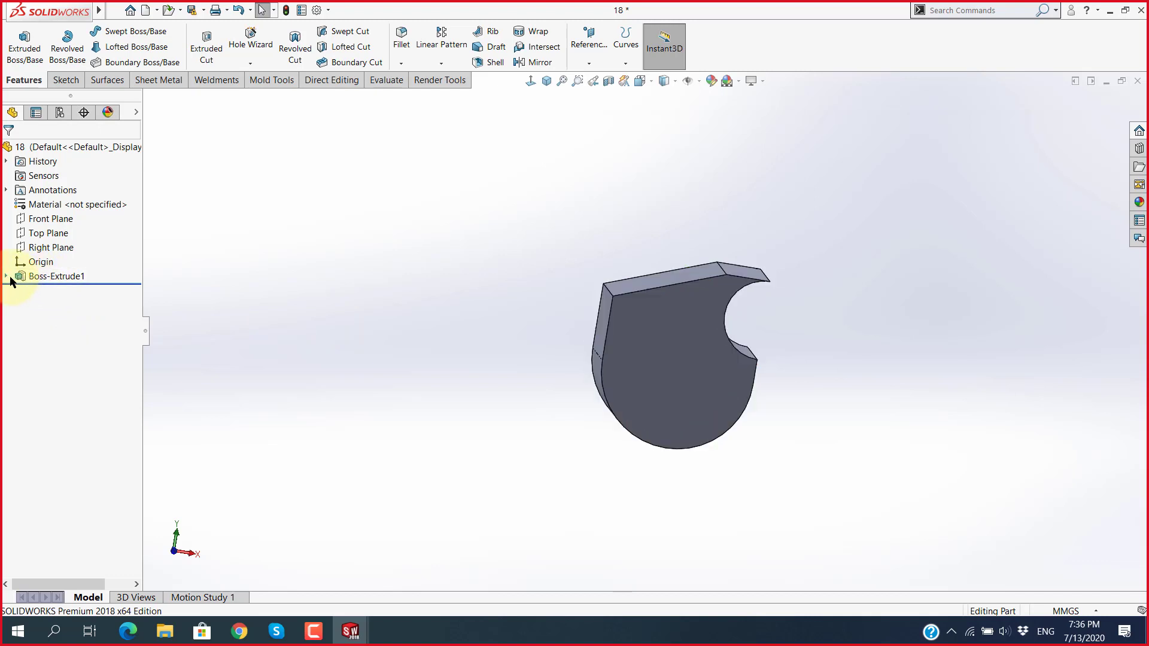
click(6, 277)
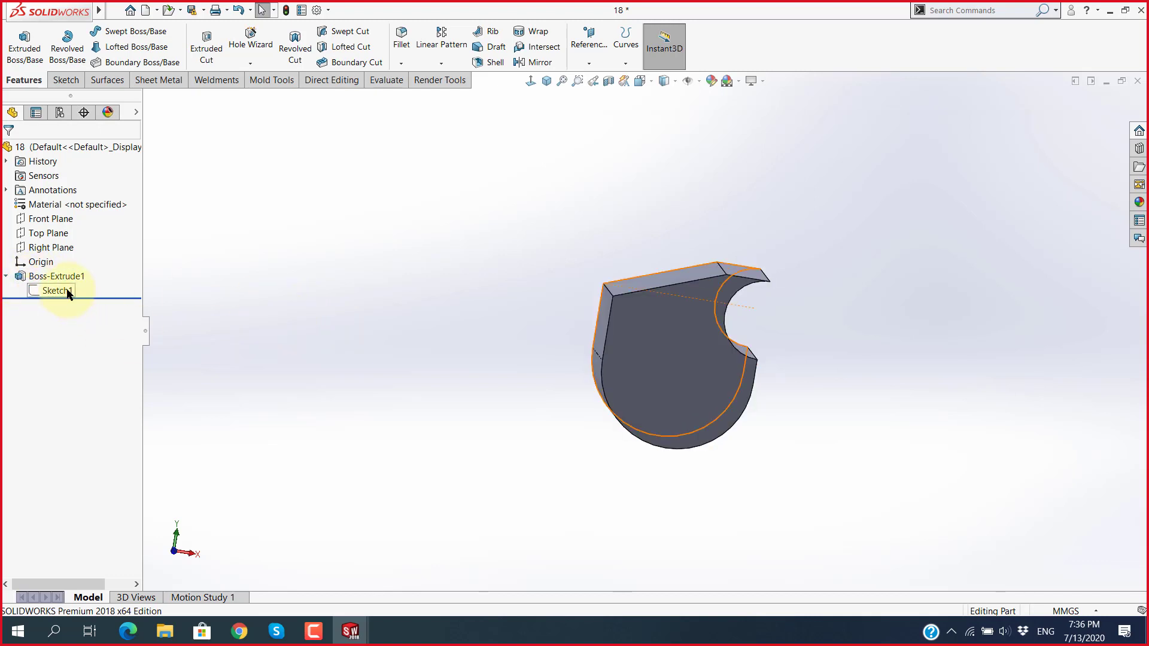
click(57, 291)
click(88, 254)
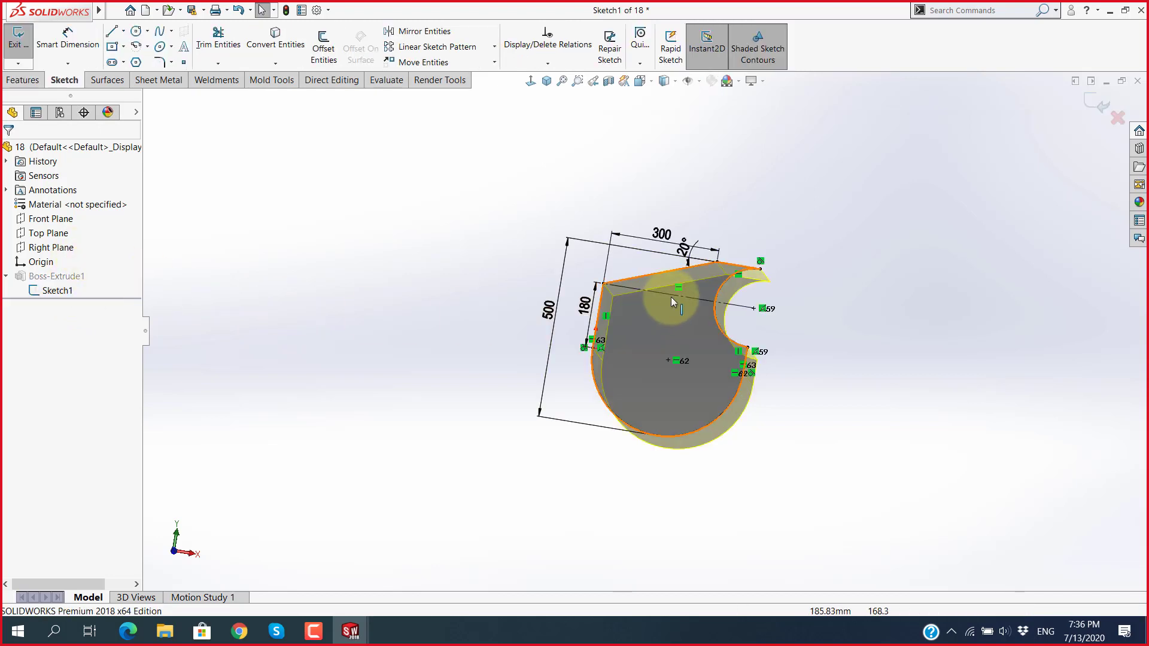
Step: Change Sketch1's top dimension from 300 back to 200 and exit to rebuild part 18
scroll(670, 297, down, 4)
double_click(636, 193)
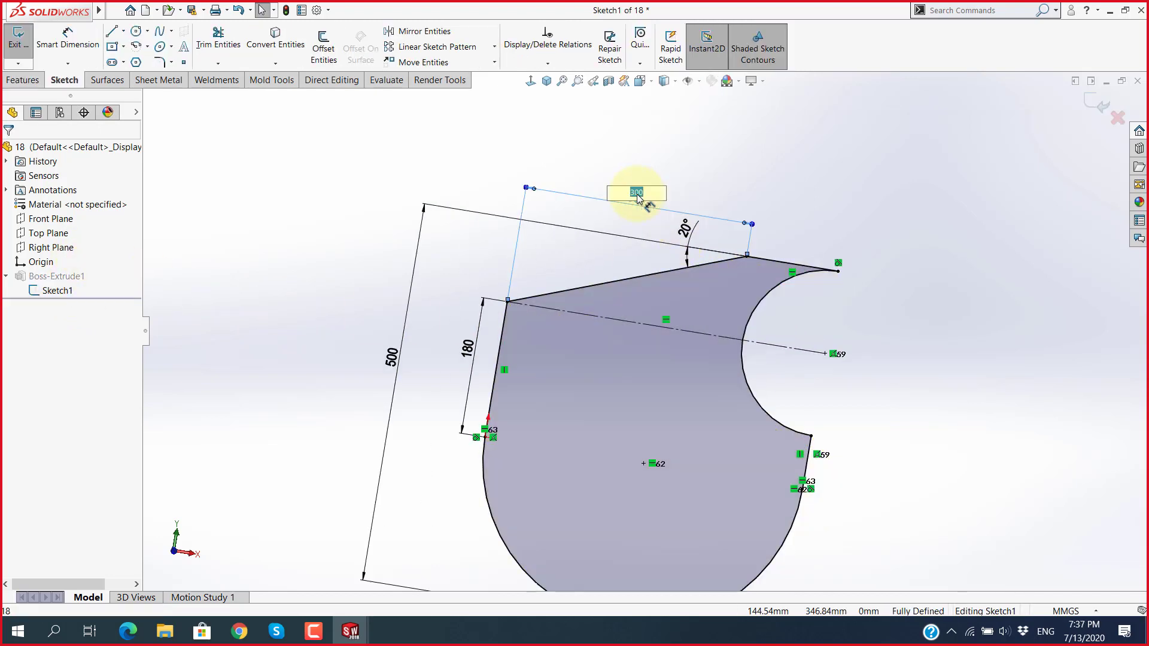
key(Return)
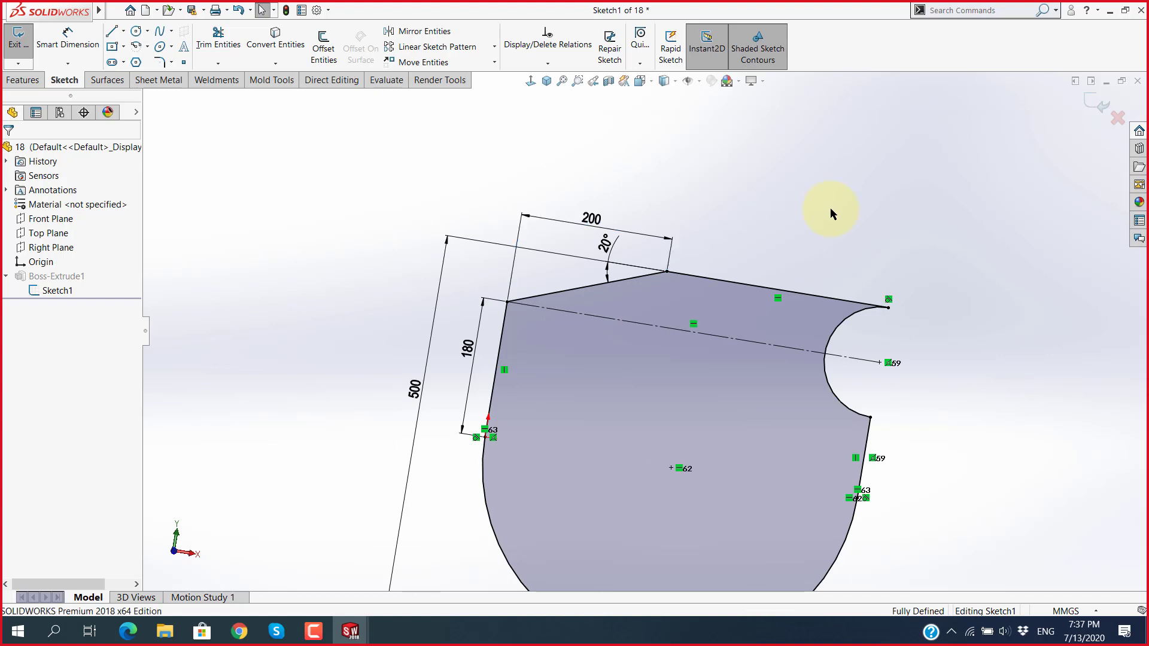
scroll(831, 207, up, 2)
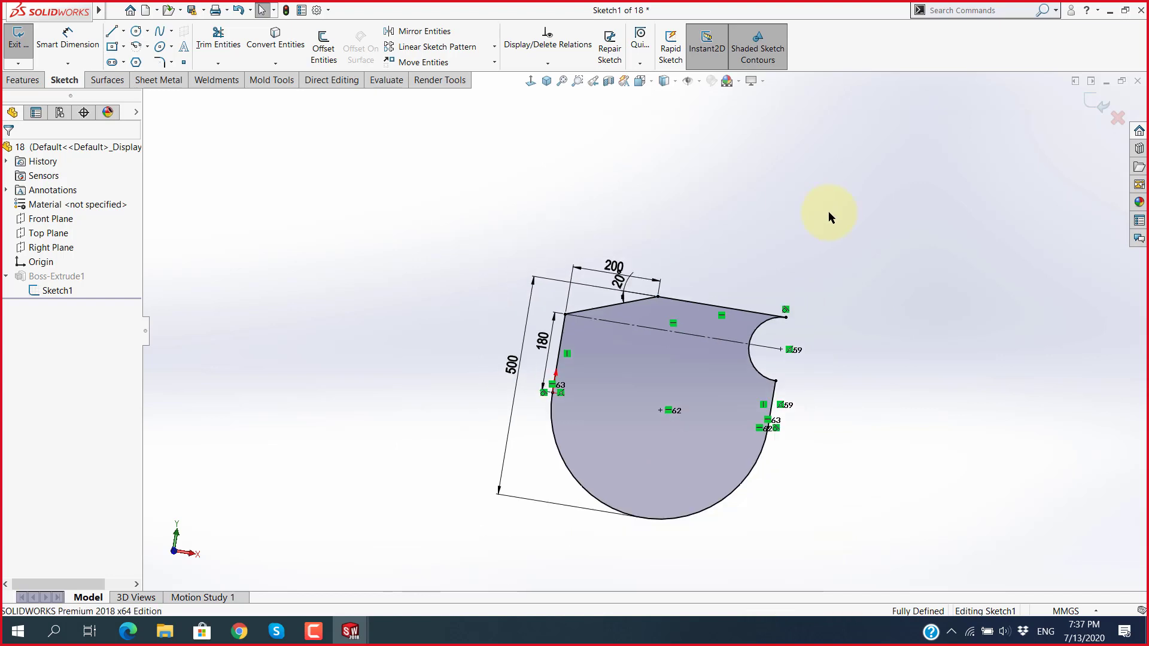
click(1096, 104)
scroll(824, 333, up, 3)
mouse_move(824, 332)
middle_down()
mouse_move(739, 469)
mouse_move(709, 382)
mouse_move(531, 367)
mouse_move(760, 251)
mouse_move(936, 277)
mouse_move(860, 272)
middle_up()
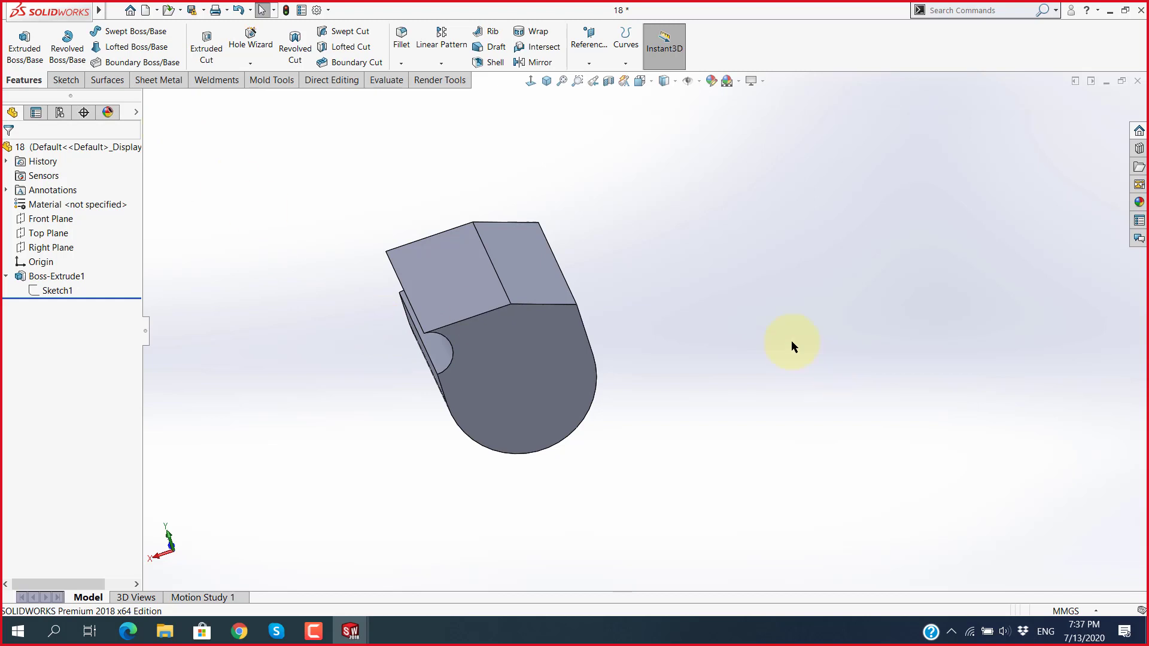
Step: Close part 18 without saving and return to the Extruded-Demo bodies
click(1138, 81)
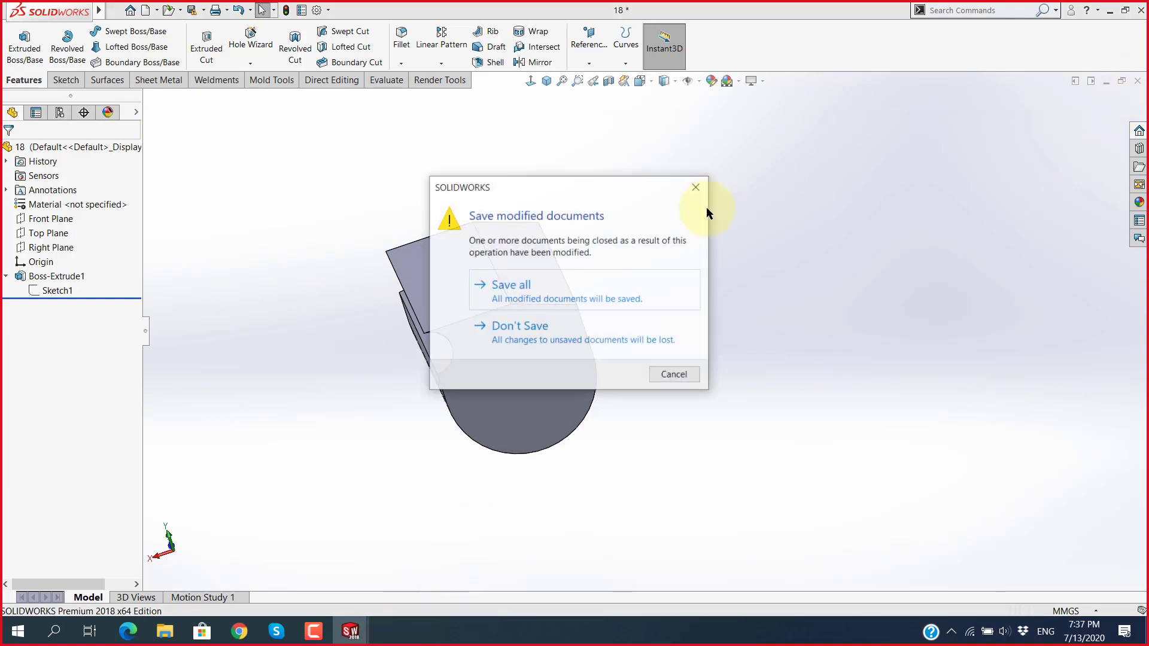
click(558, 333)
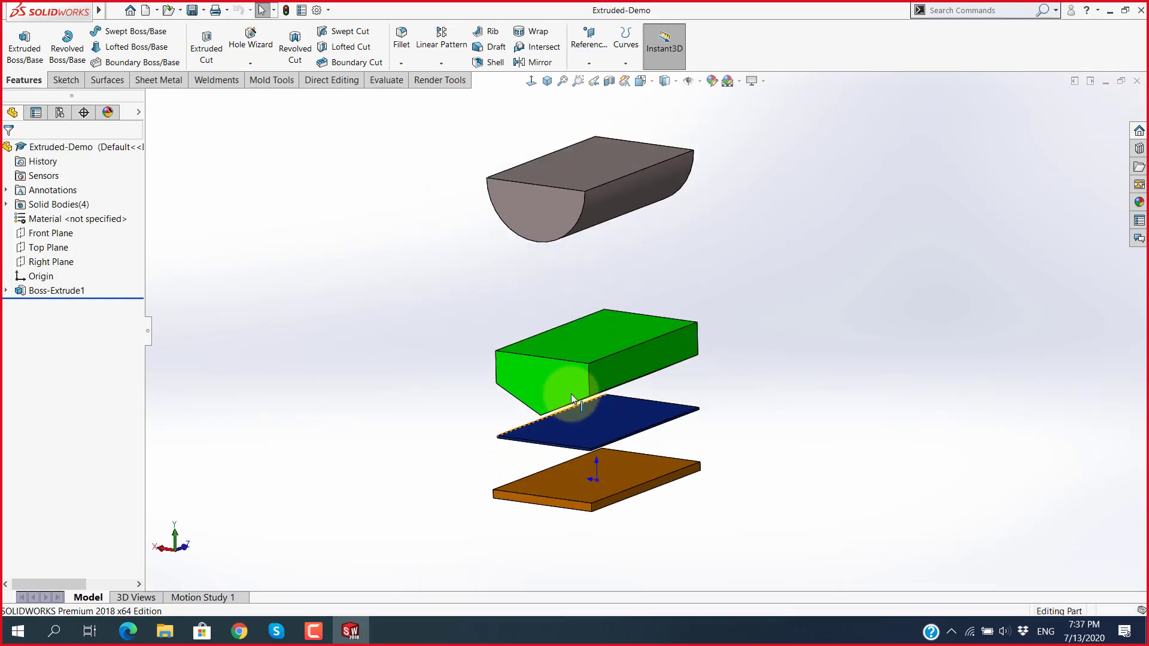
mouse_move(512, 302)
middle_down()
mouse_move(313, 375)
mouse_move(282, 403)
mouse_move(468, 343)
mouse_move(488, 347)
mouse_move(482, 443)
mouse_move(589, 394)
mouse_move(521, 423)
middle_up()
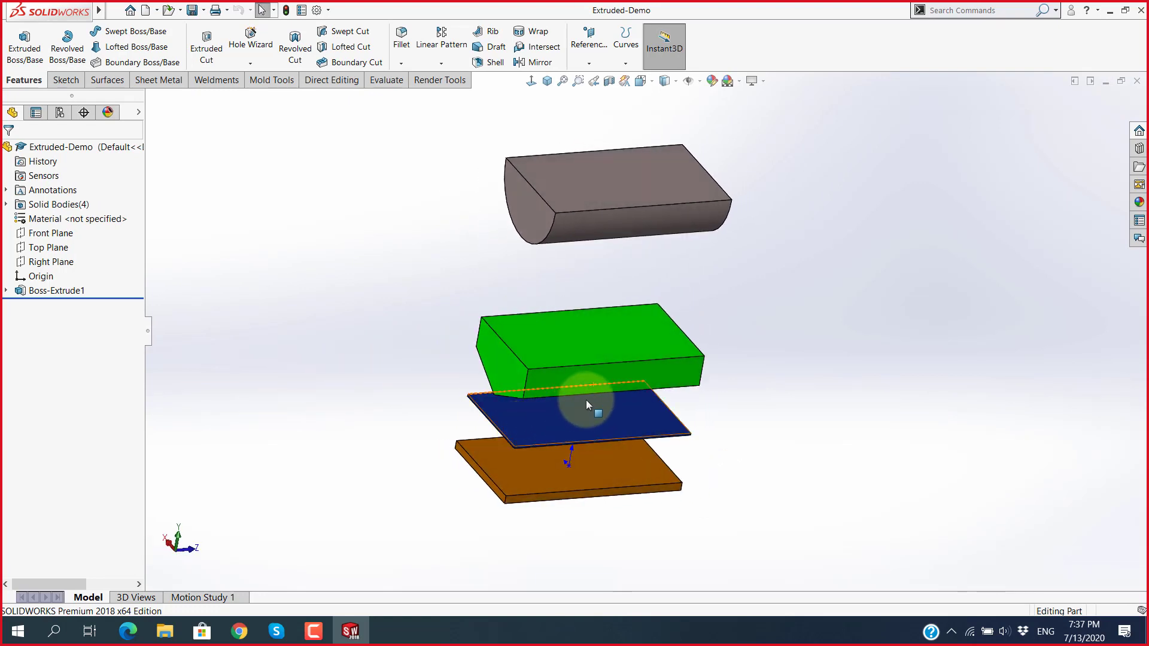
Step: Compare faces of the green, grey and blue bodies, then sketch on the green top face
click(620, 328)
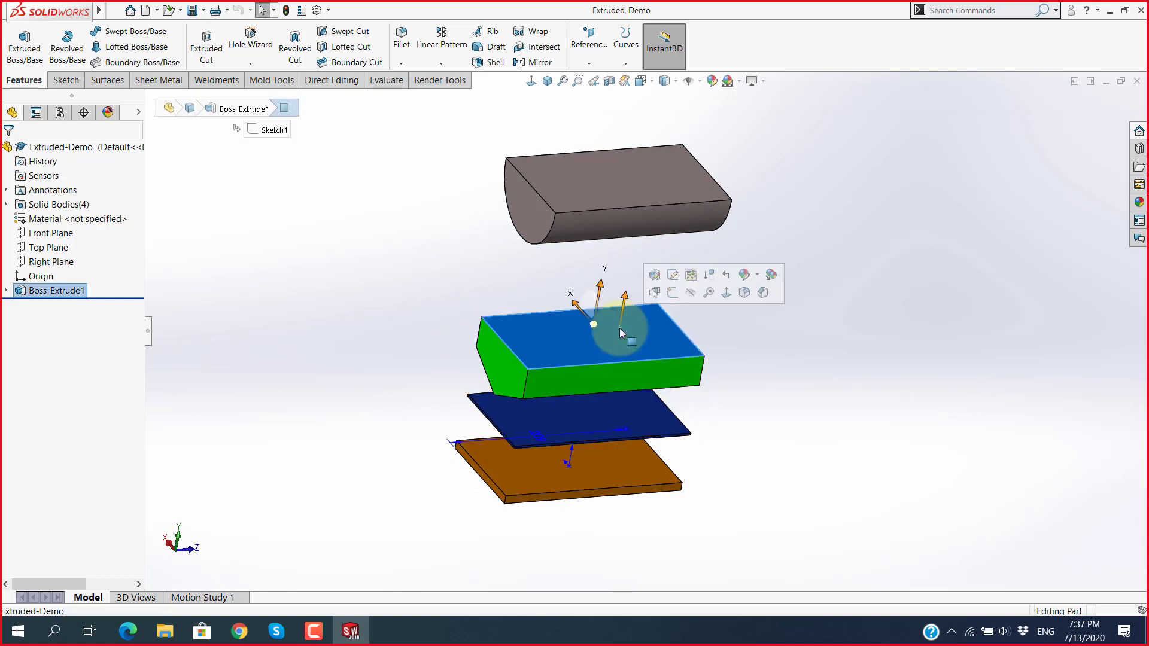
click(619, 195)
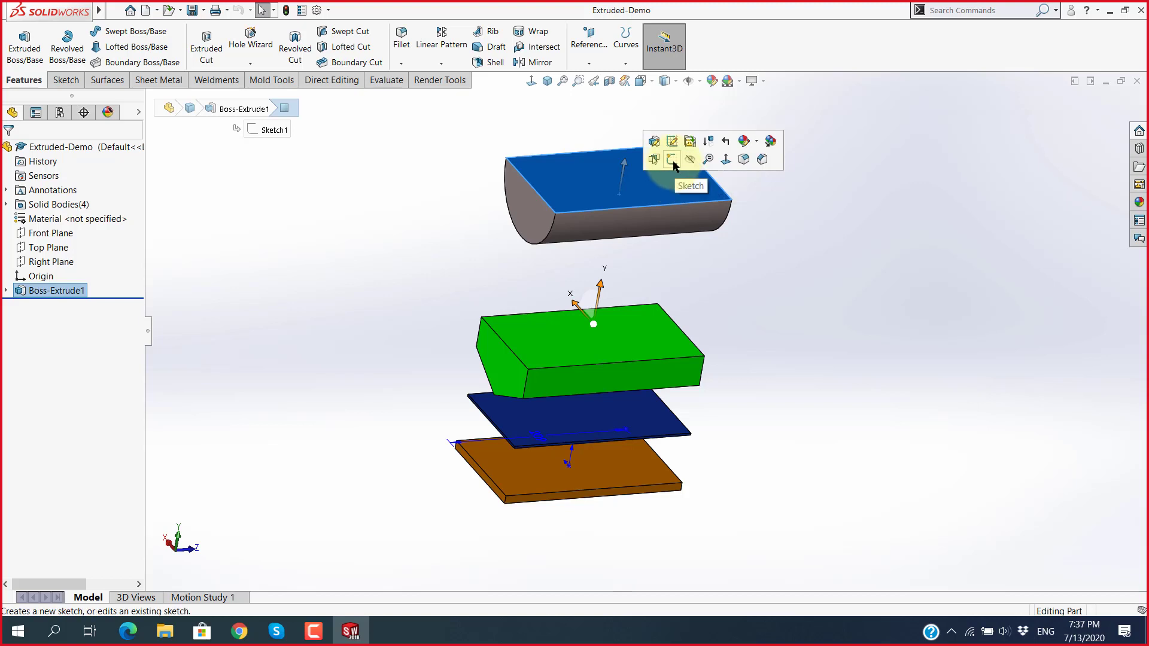
click(634, 404)
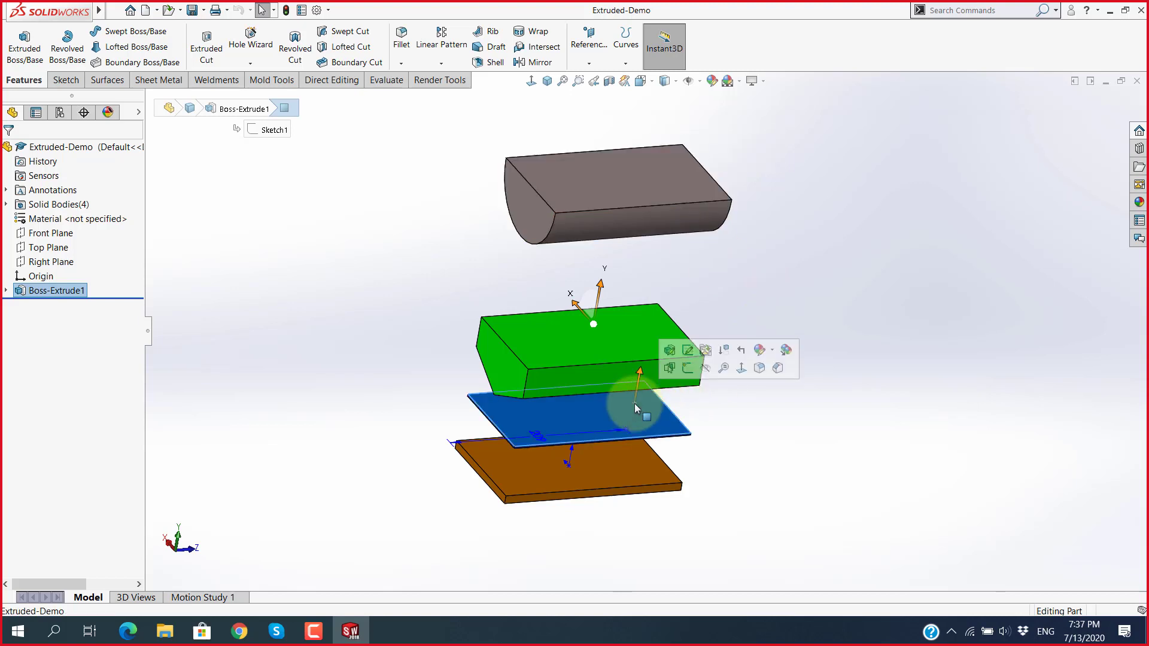
click(637, 348)
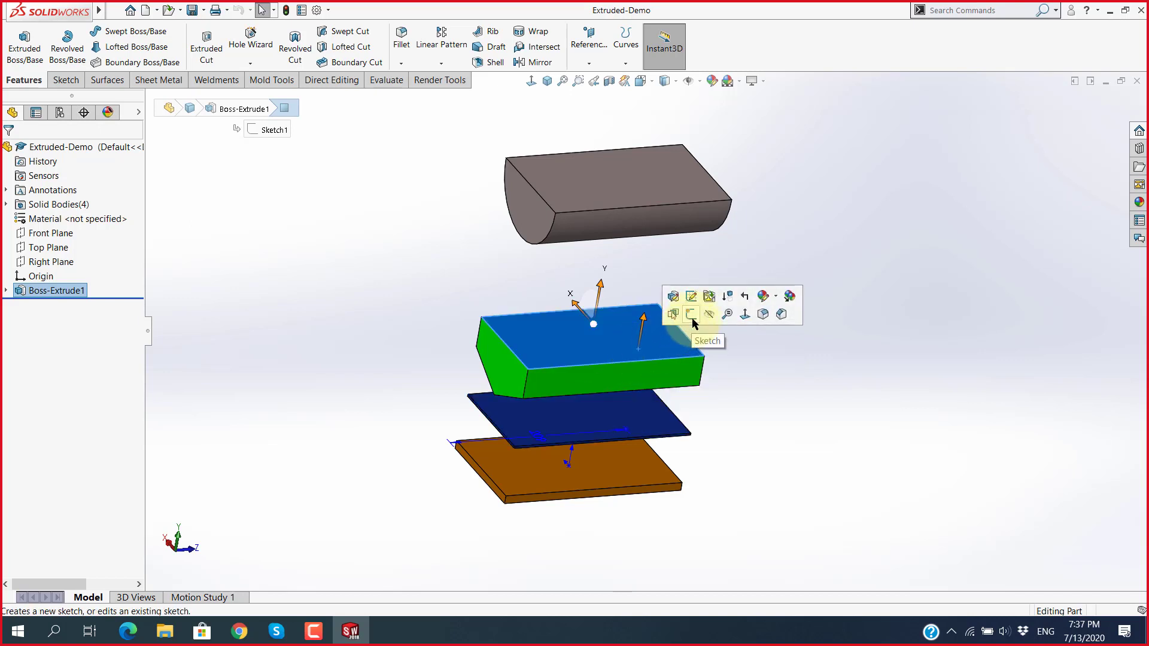
click(514, 368)
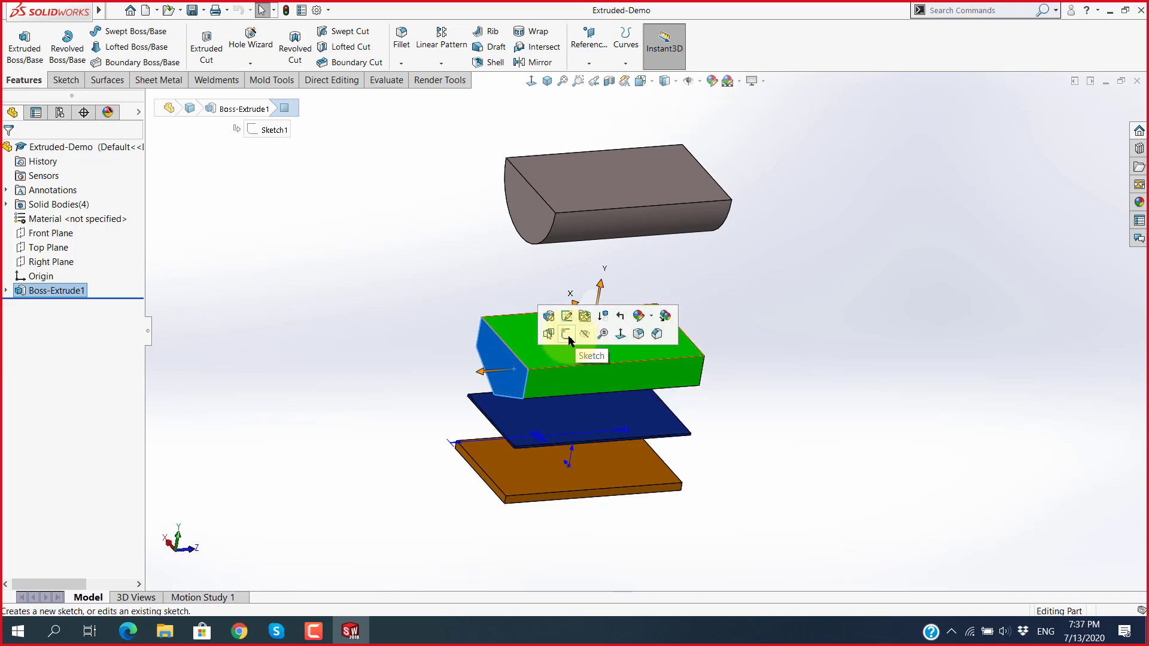
click(610, 231)
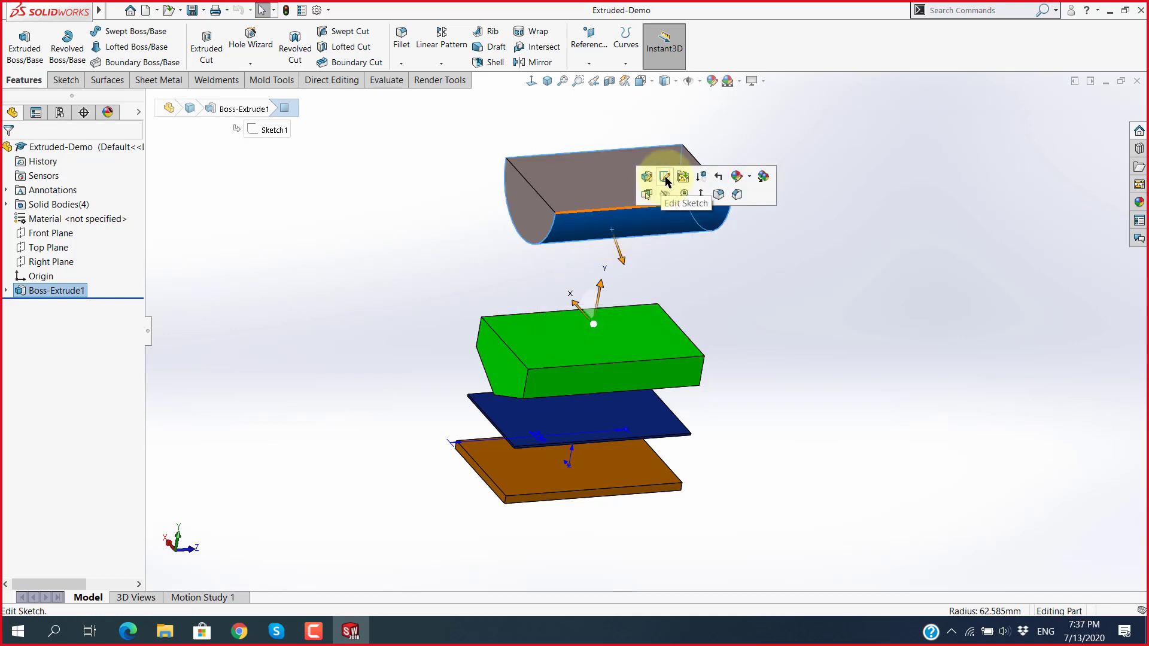
click(950, 337)
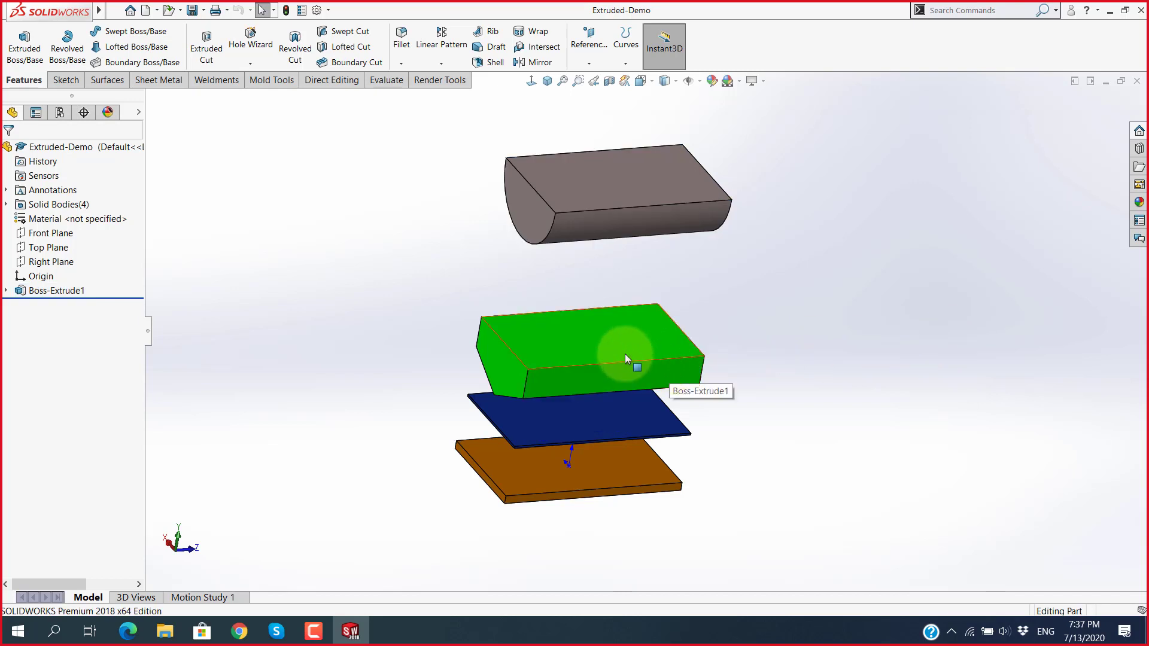
click(614, 342)
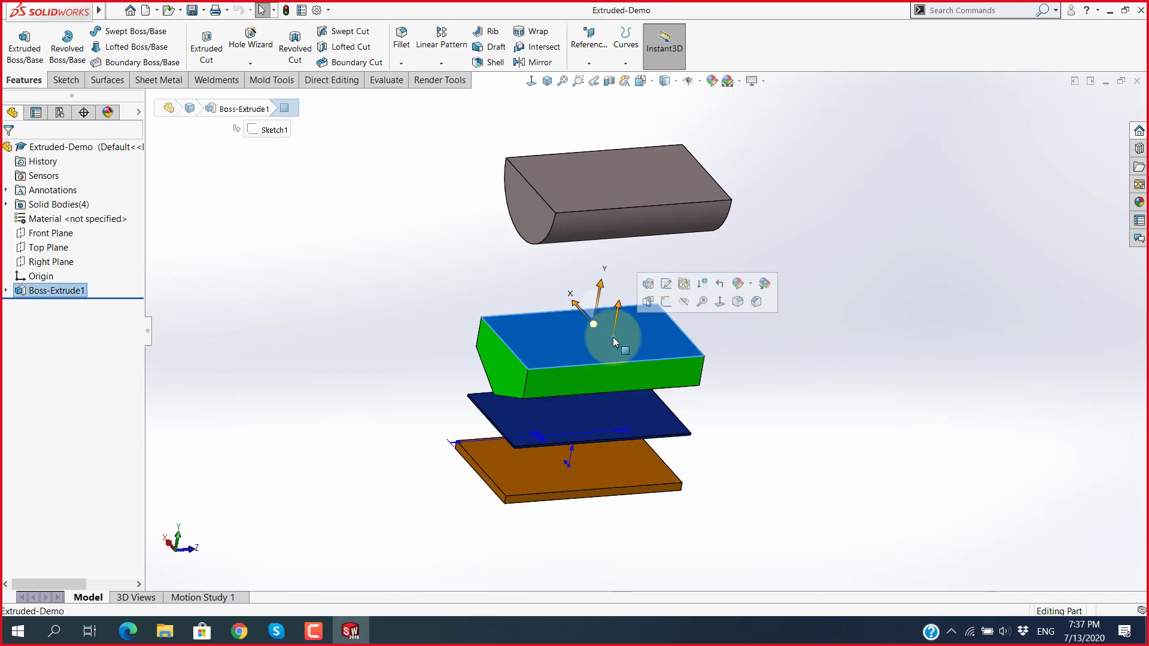
click(665, 302)
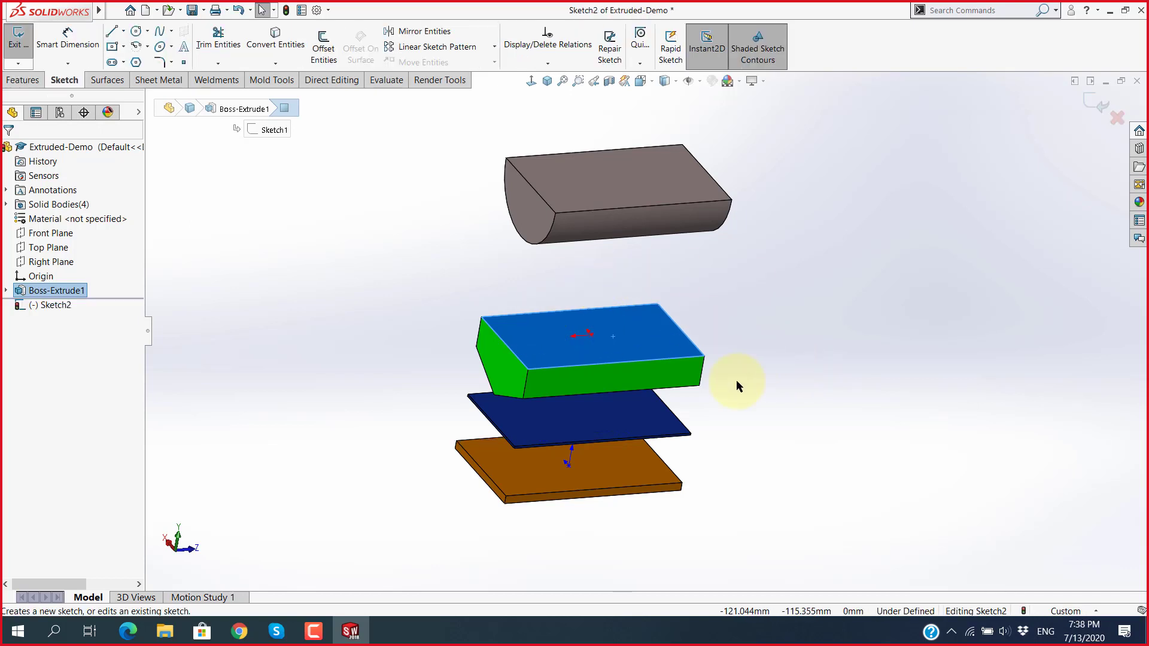
Step: Orbit and zoom, then set the view Normal To the green top face (Ctrl+8)
middle_drag(667, 328, 898, 254)
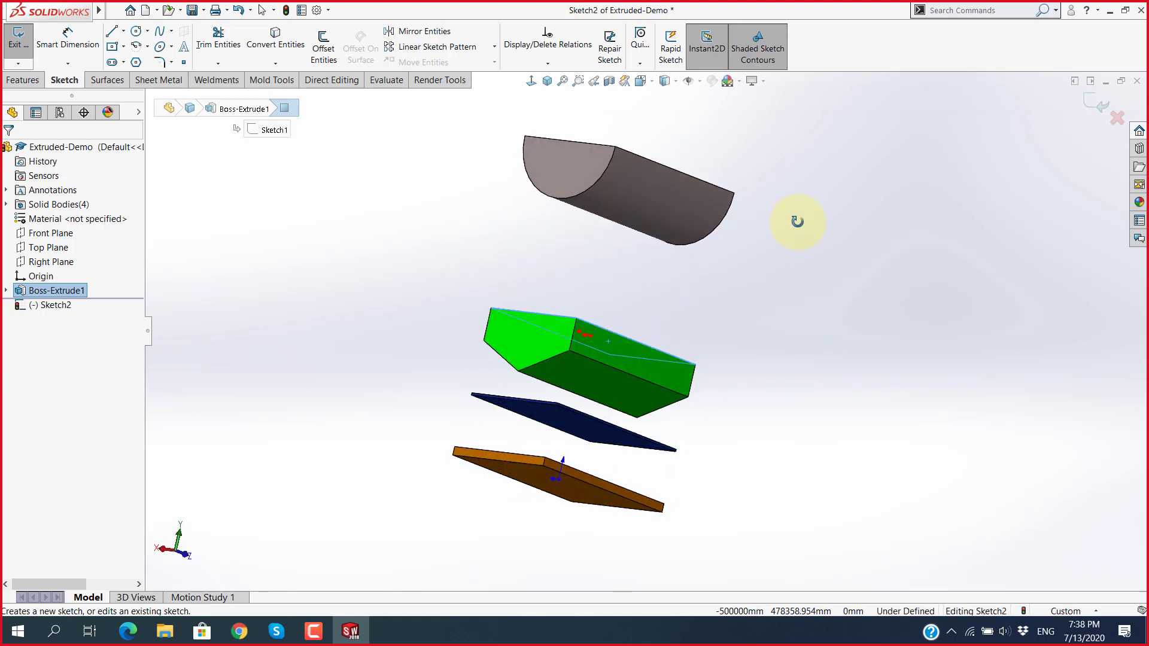
mouse_move(898, 254)
middle_down()
mouse_move(779, 412)
mouse_move(667, 432)
mouse_move(488, 410)
mouse_move(488, 282)
mouse_move(474, 351)
mouse_move(718, 263)
mouse_move(595, 185)
mouse_move(556, 456)
mouse_move(634, 193)
mouse_move(510, 289)
mouse_move(657, 206)
mouse_move(649, 341)
mouse_move(608, 308)
middle_up()
scroll(752, 350, up, 2)
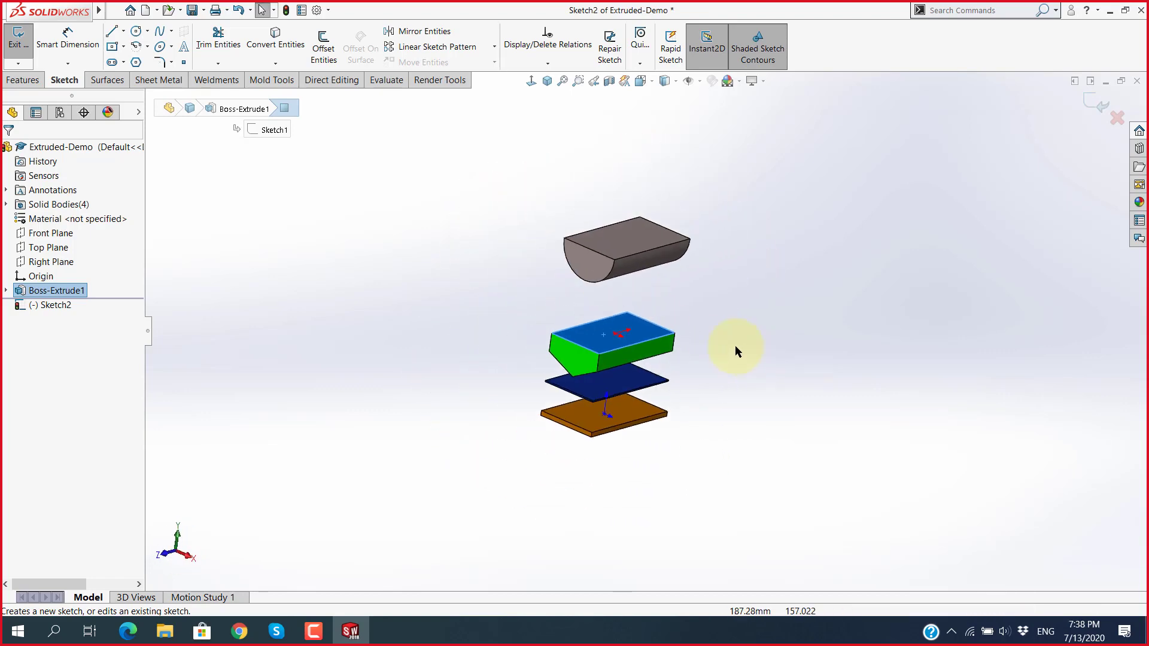
scroll(735, 346, down, 3)
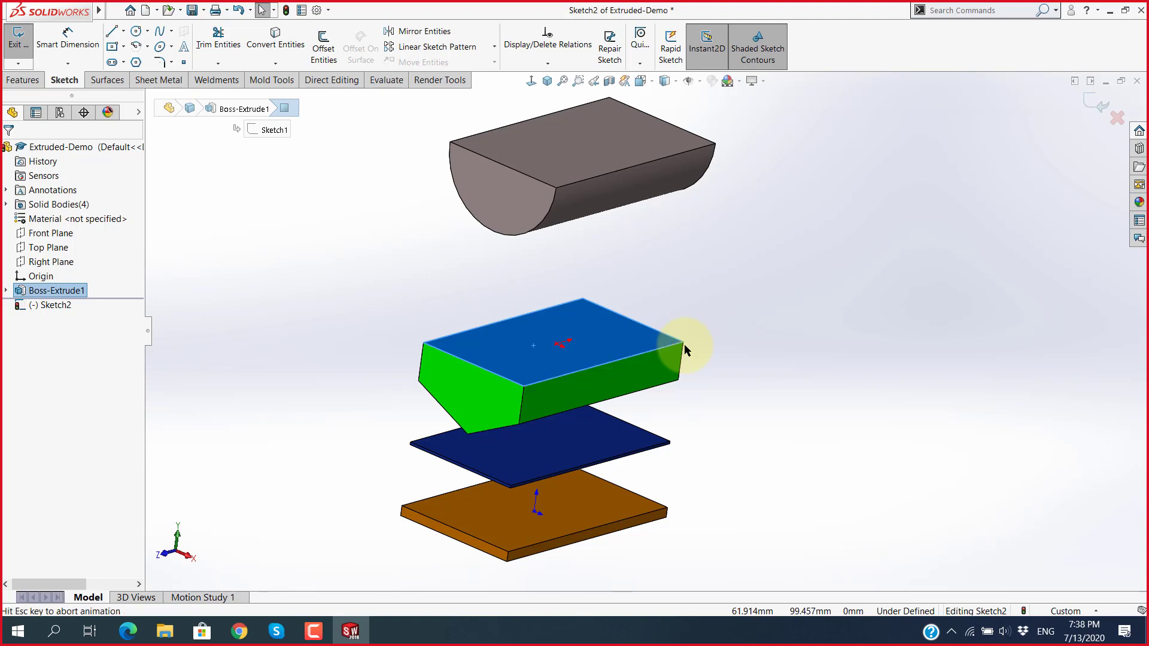
key(ctrl+8)
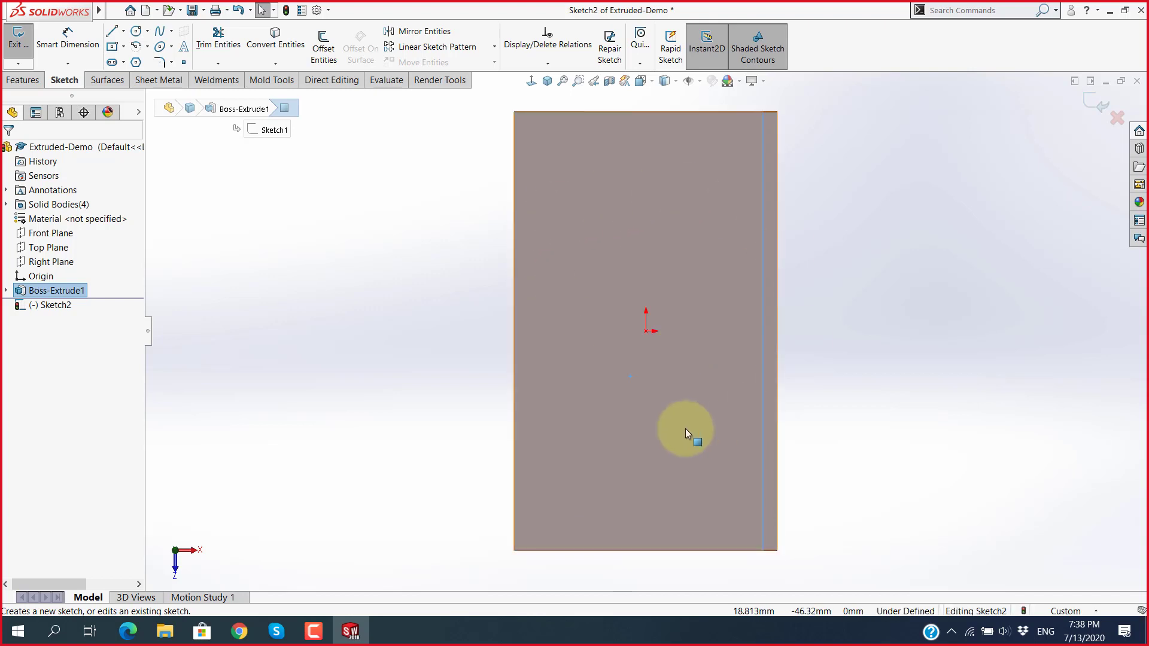
Step: Draw a circle of about 37.54 mm radius centred on the origin
click(136, 31)
click(646, 330)
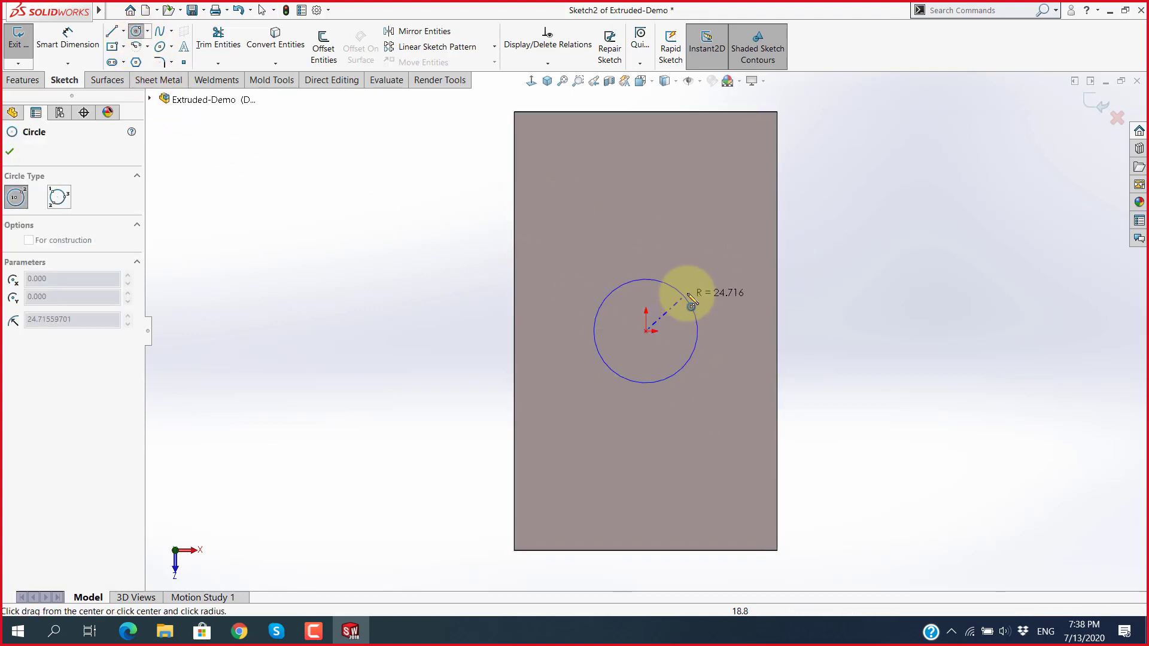
click(730, 299)
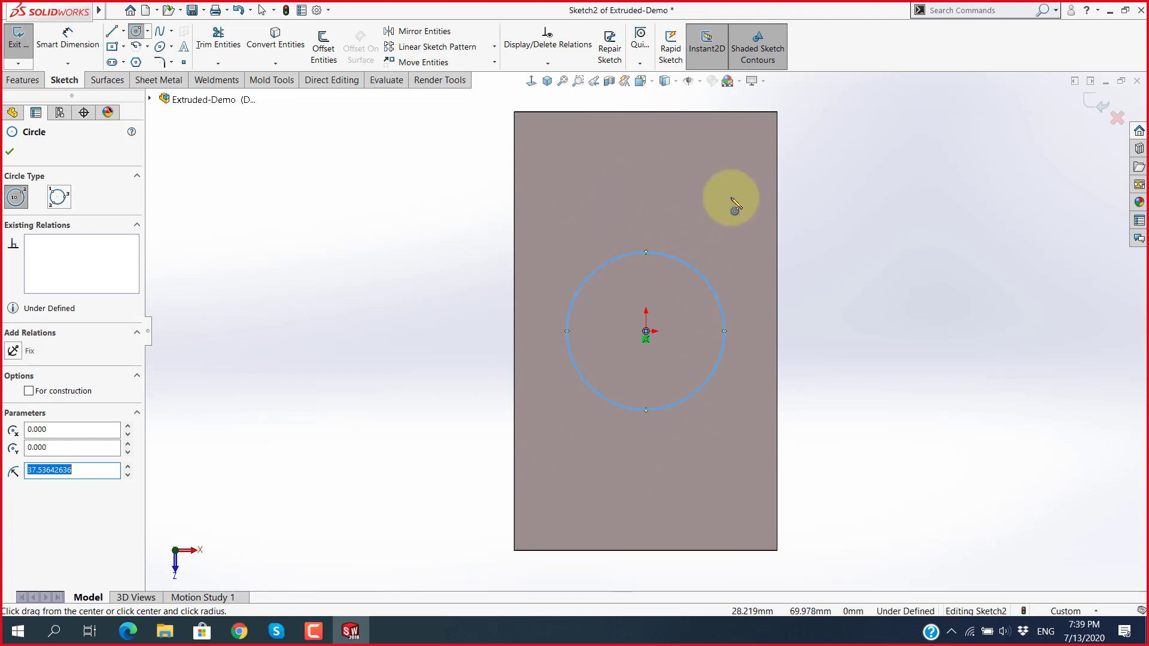
key(Escape)
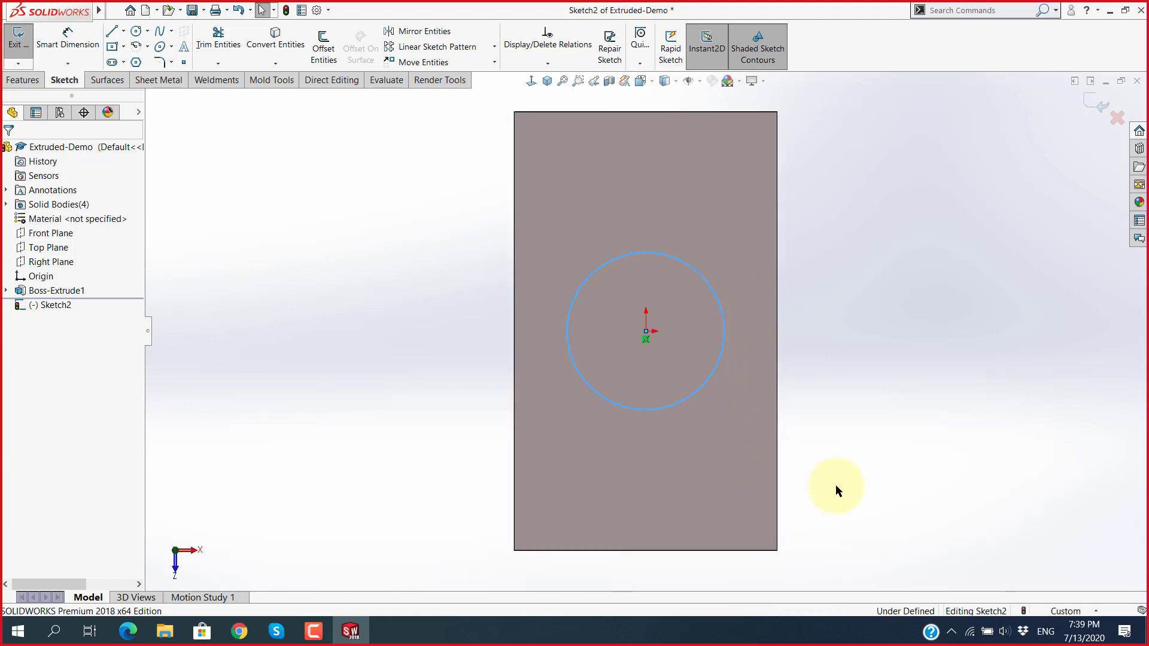
Step: Orbit the model and zoom to fit all the bodies
mouse_move(835, 484)
middle_down()
mouse_move(826, 291)
mouse_move(815, 277)
mouse_move(756, 405)
mouse_move(798, 377)
mouse_move(803, 298)
mouse_move(706, 337)
middle_up()
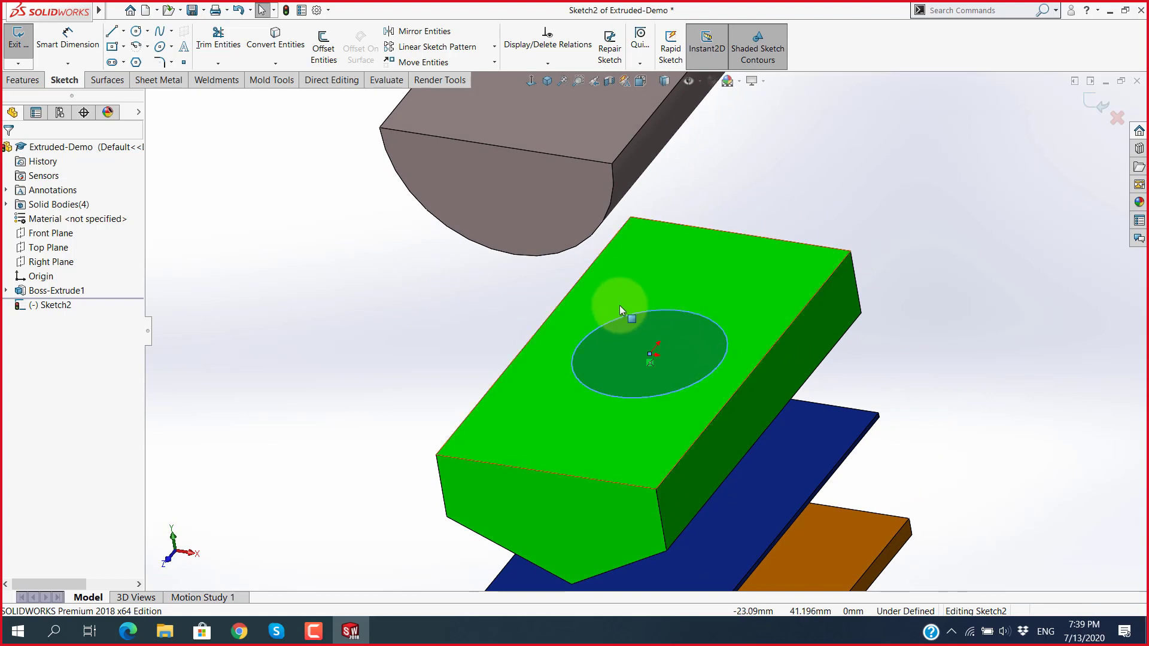
scroll(708, 386, up, 3)
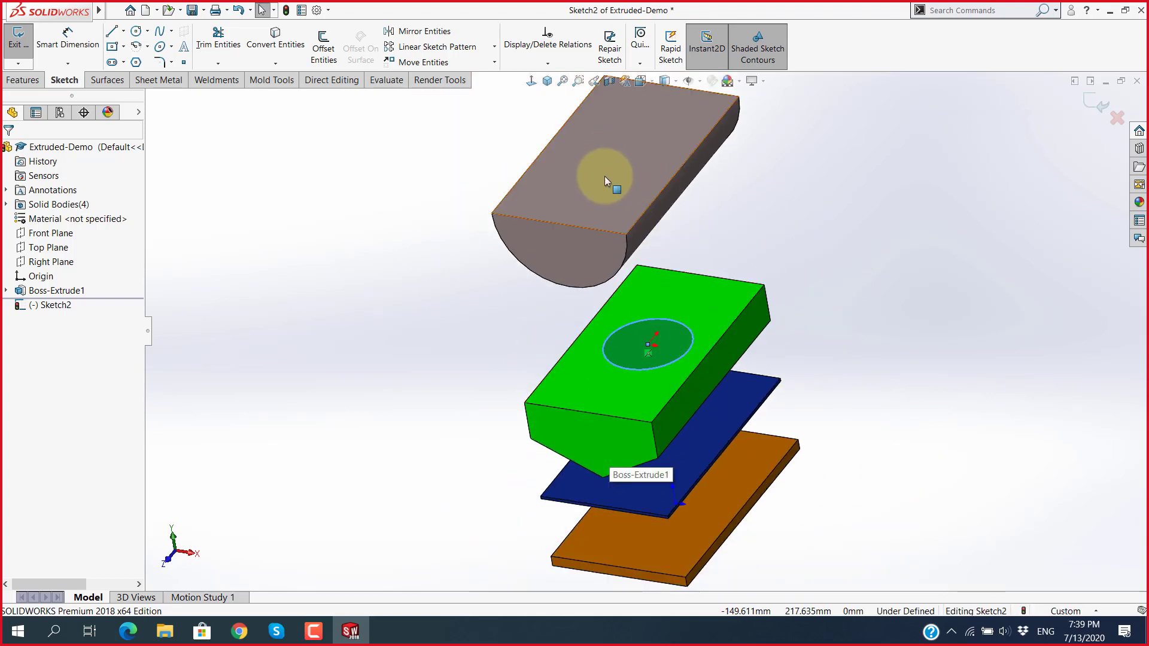
mouse_move(815, 271)
middle_down()
mouse_move(862, 364)
mouse_move(939, 457)
mouse_move(985, 487)
mouse_move(812, 229)
mouse_move(763, 330)
middle_up()
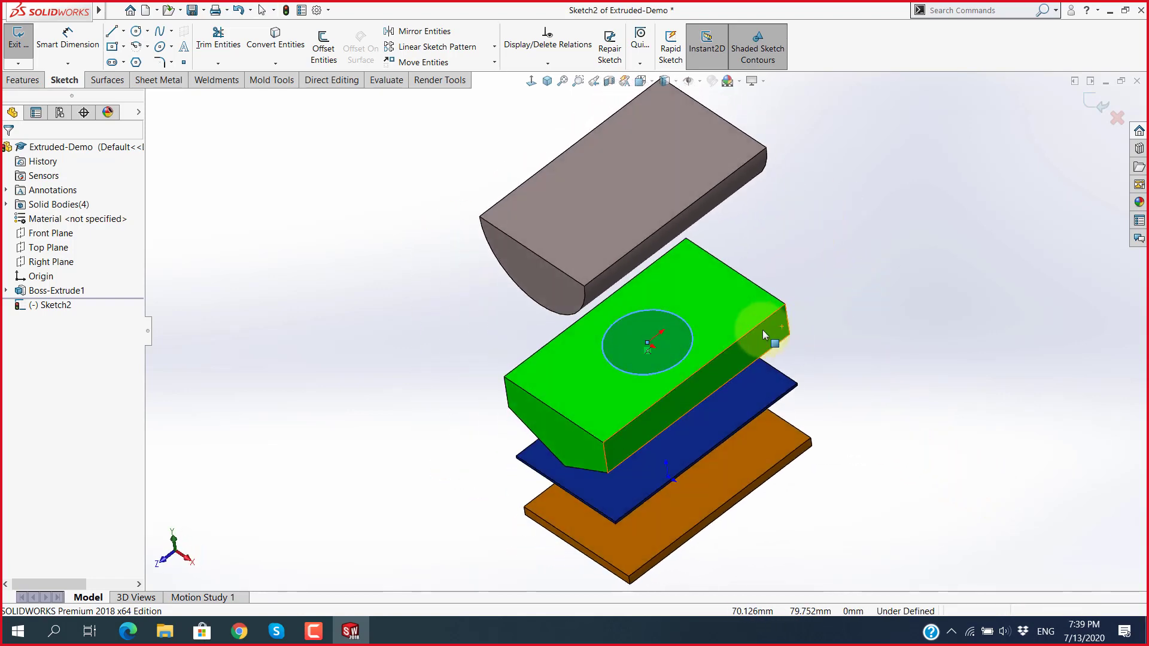
key(f)
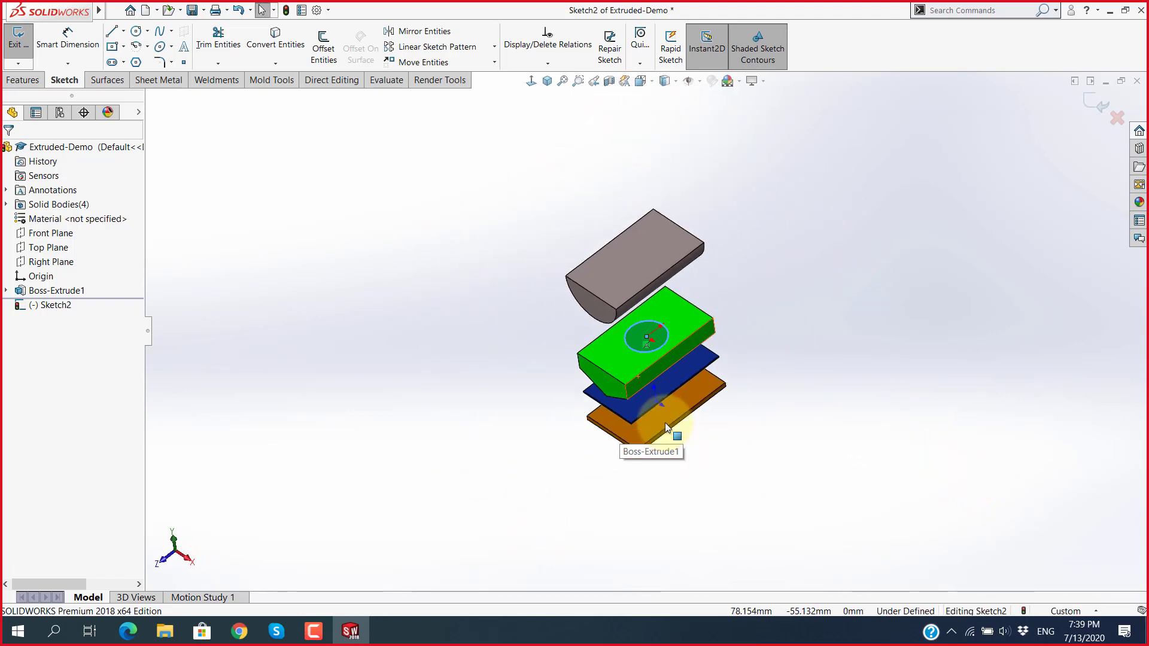
click(23, 80)
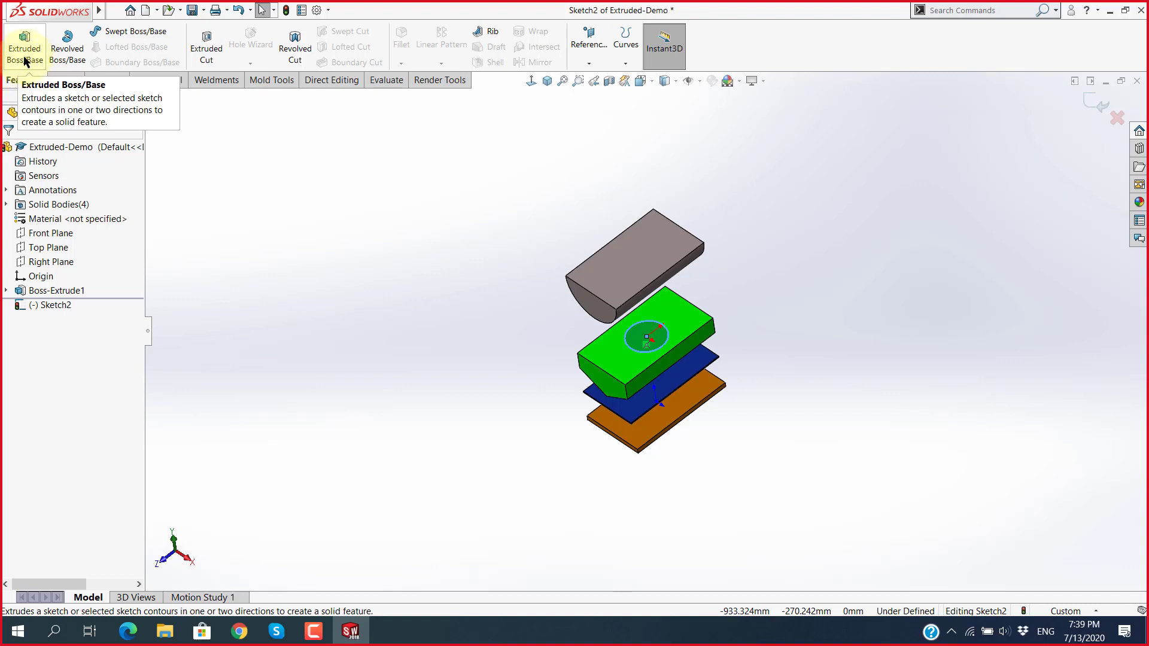
Step: Start a 10 mm Extruded Boss of the circle and list the From start conditions
click(24, 60)
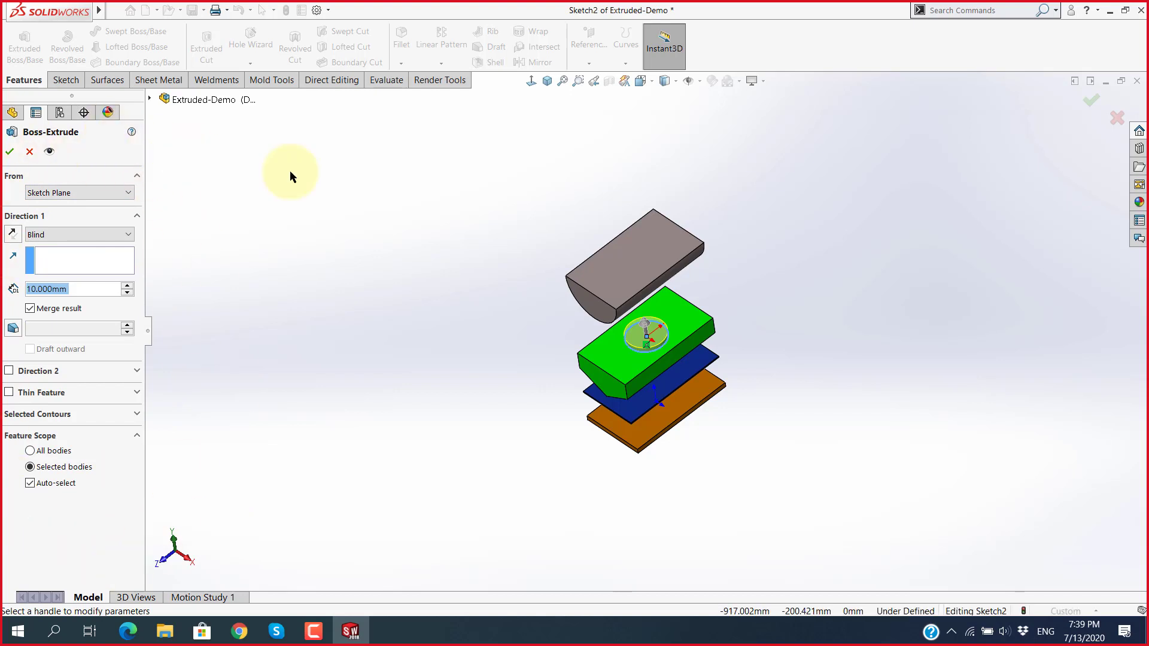
mouse_move(595, 243)
middle_down()
mouse_move(866, 260)
mouse_move(682, 226)
middle_up()
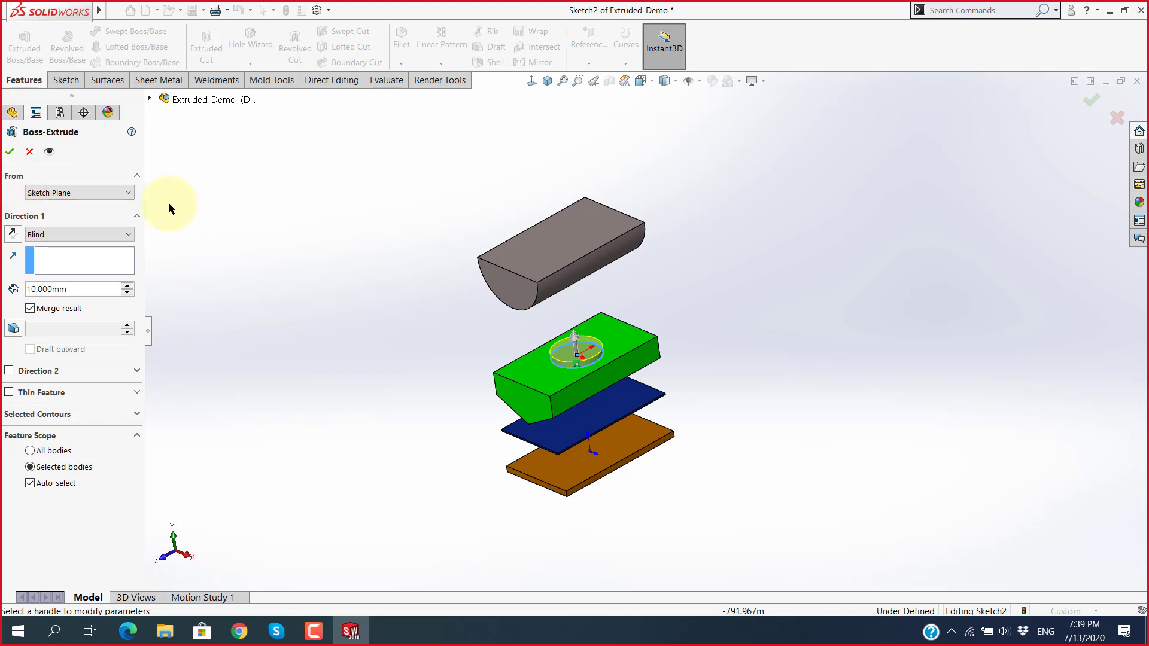
click(128, 194)
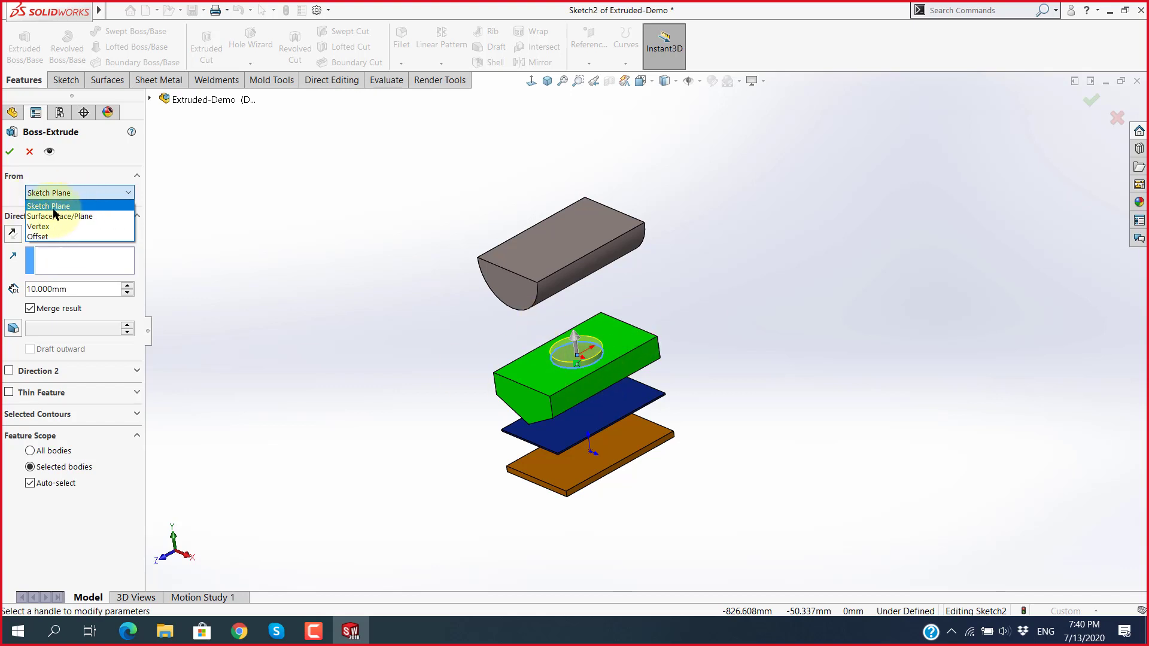
Step: Change the extrusion's From start condition from Sketch Plane to Surface/Face/Plane
scroll(636, 334, up, 3)
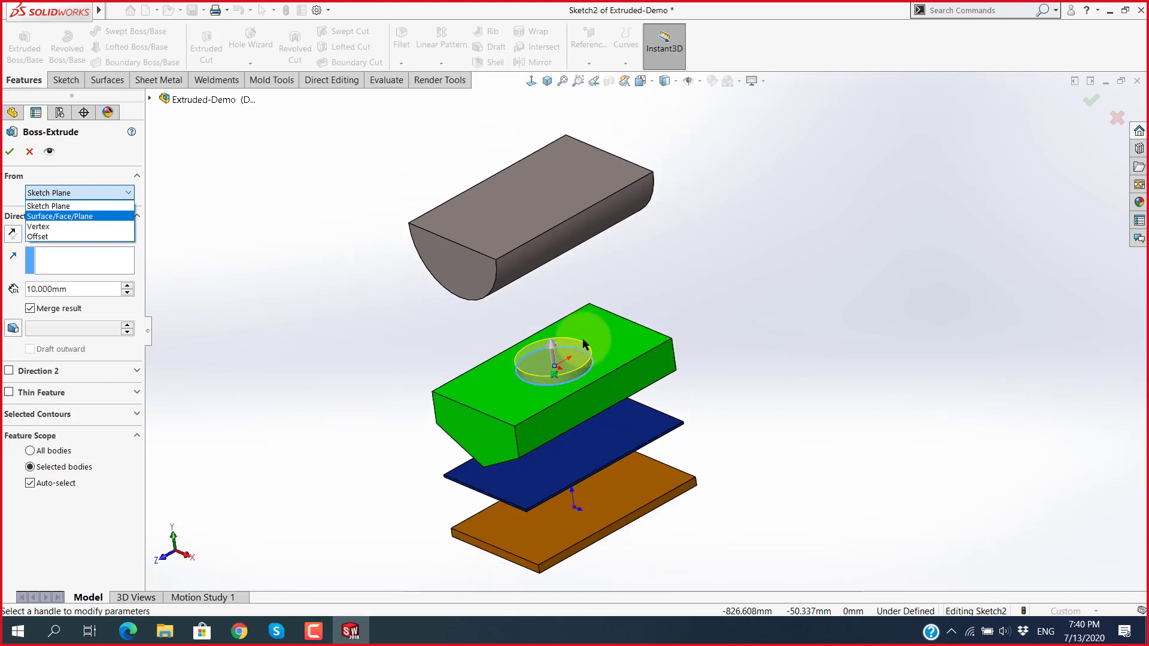
middle_drag(619, 364, 612, 325)
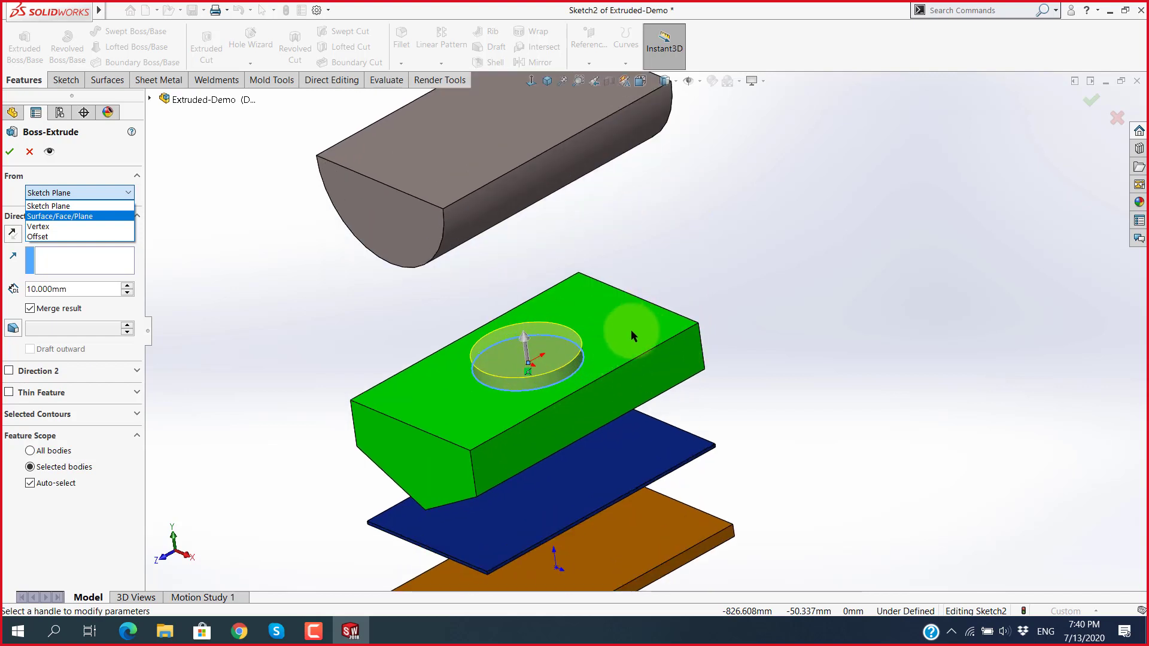
click(41, 207)
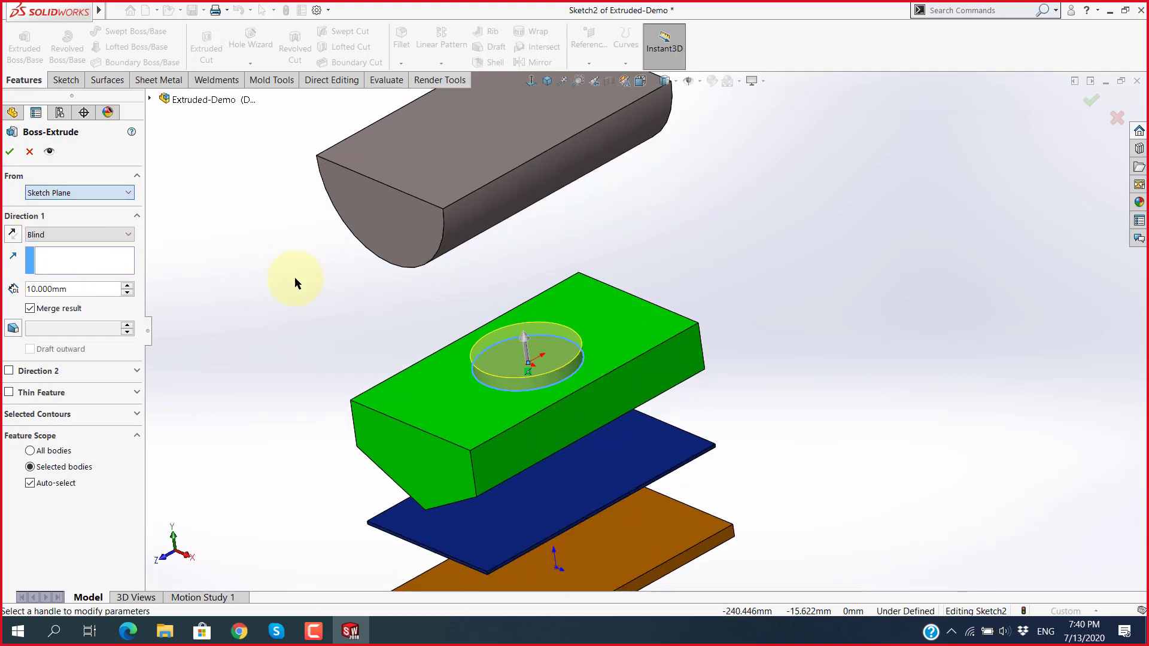
click(475, 418)
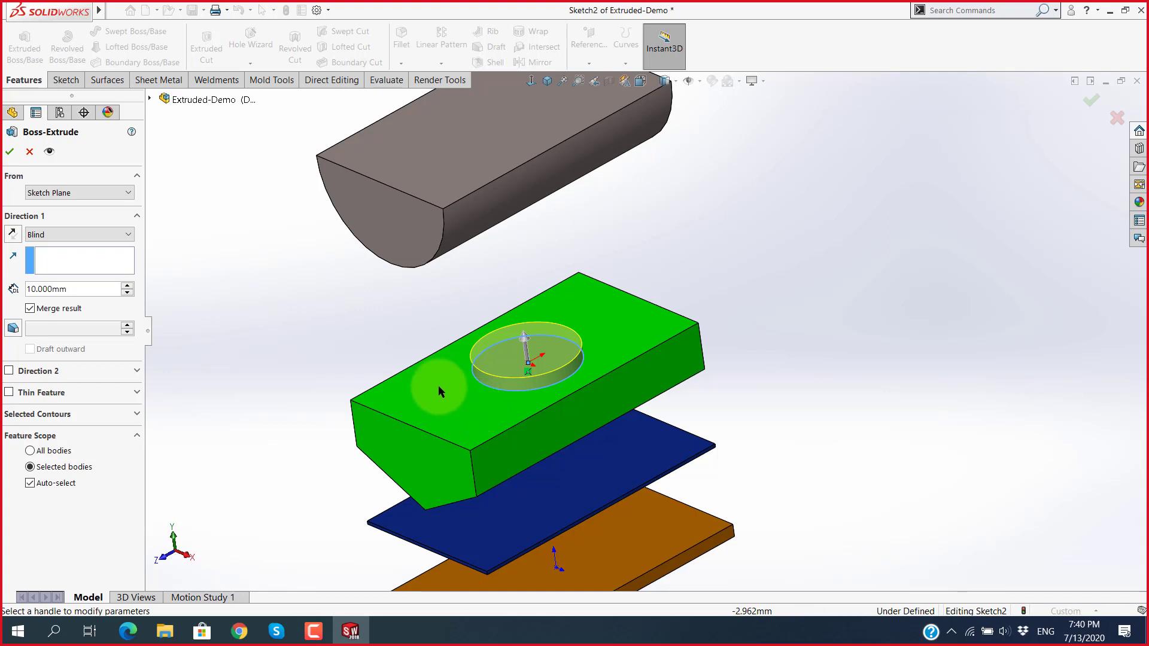
click(128, 192)
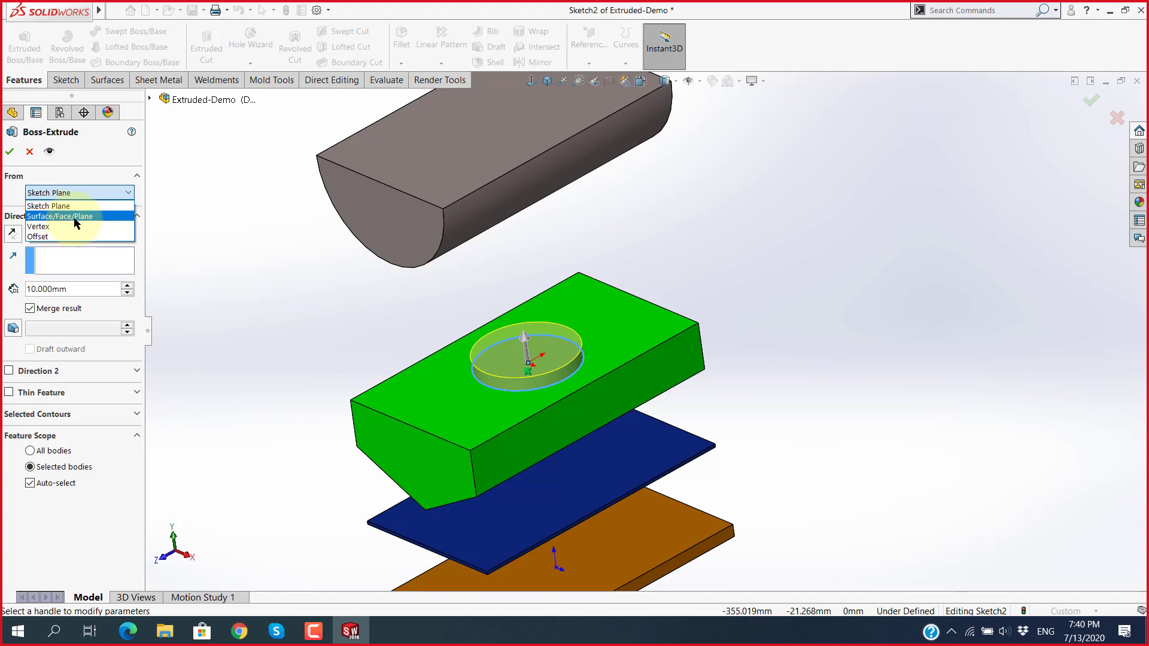
click(64, 217)
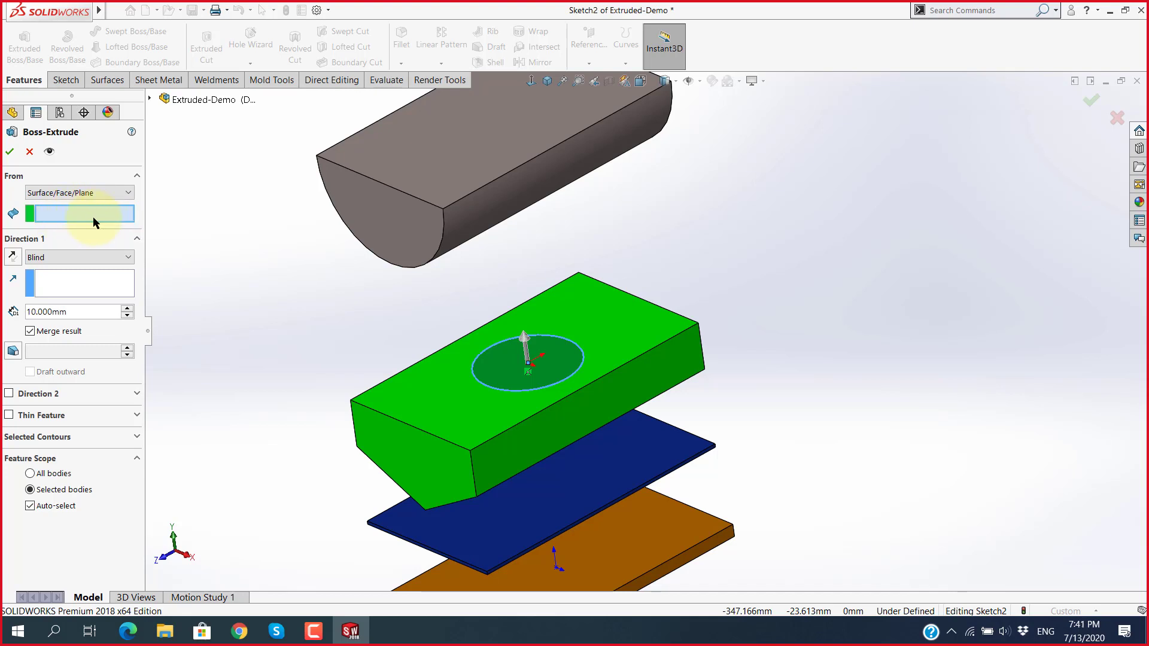
Step: Pick the orange plate's top face as the start face and view the whole model
scroll(483, 400, up, 3)
scroll(587, 436, down, 3)
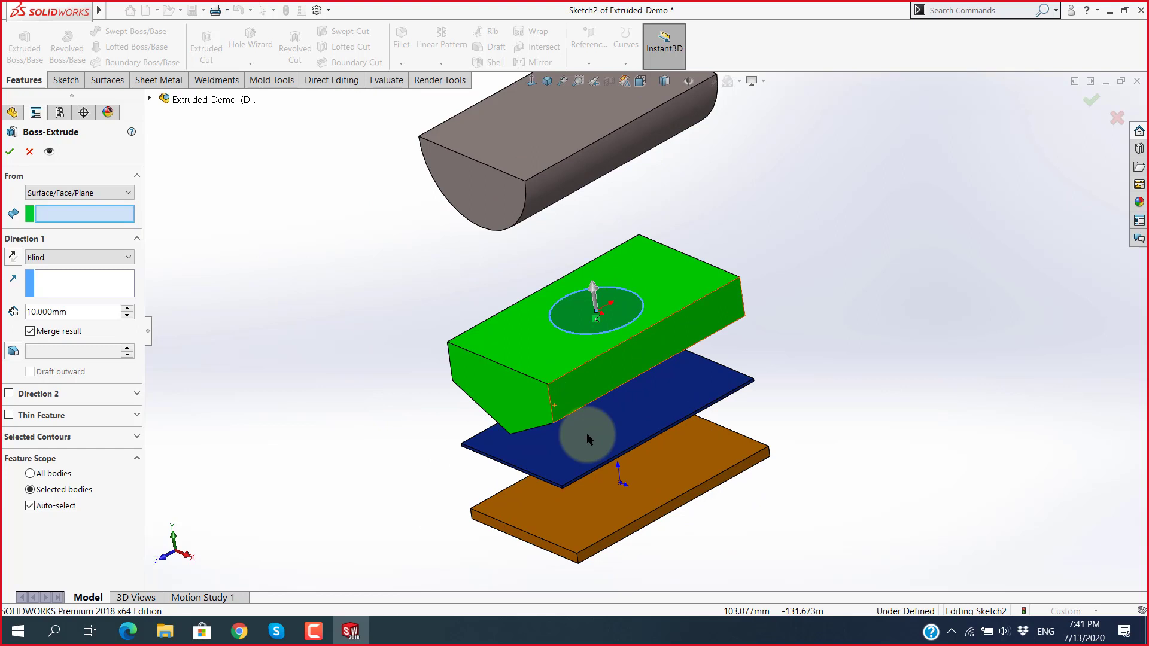
click(596, 510)
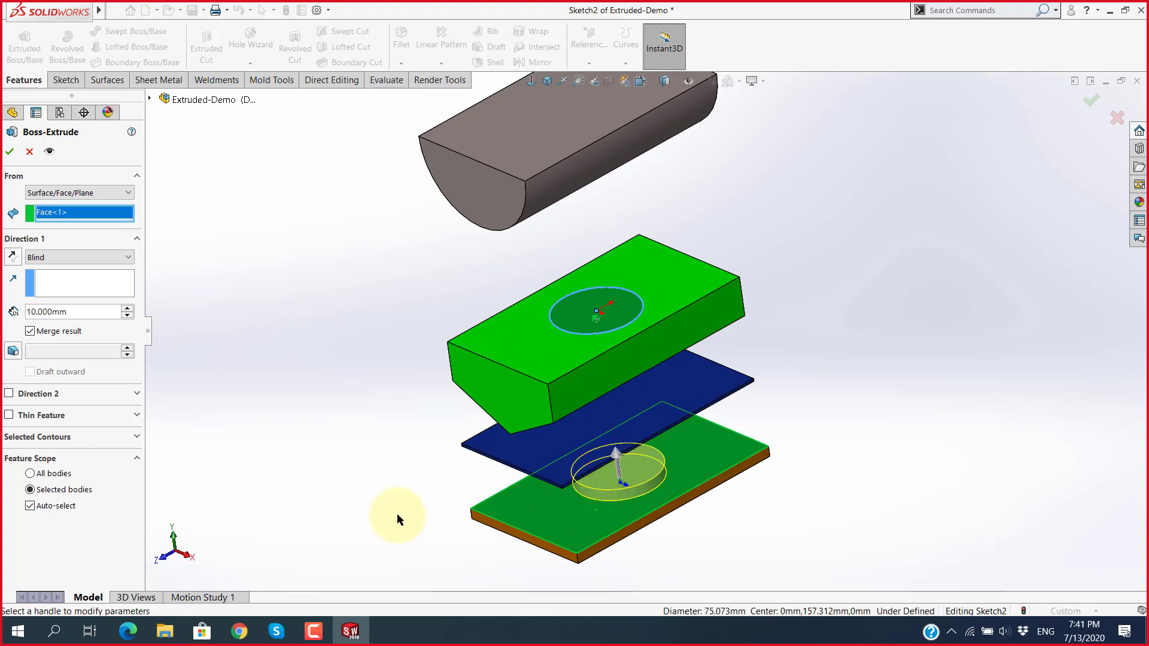
scroll(631, 465, down, 2)
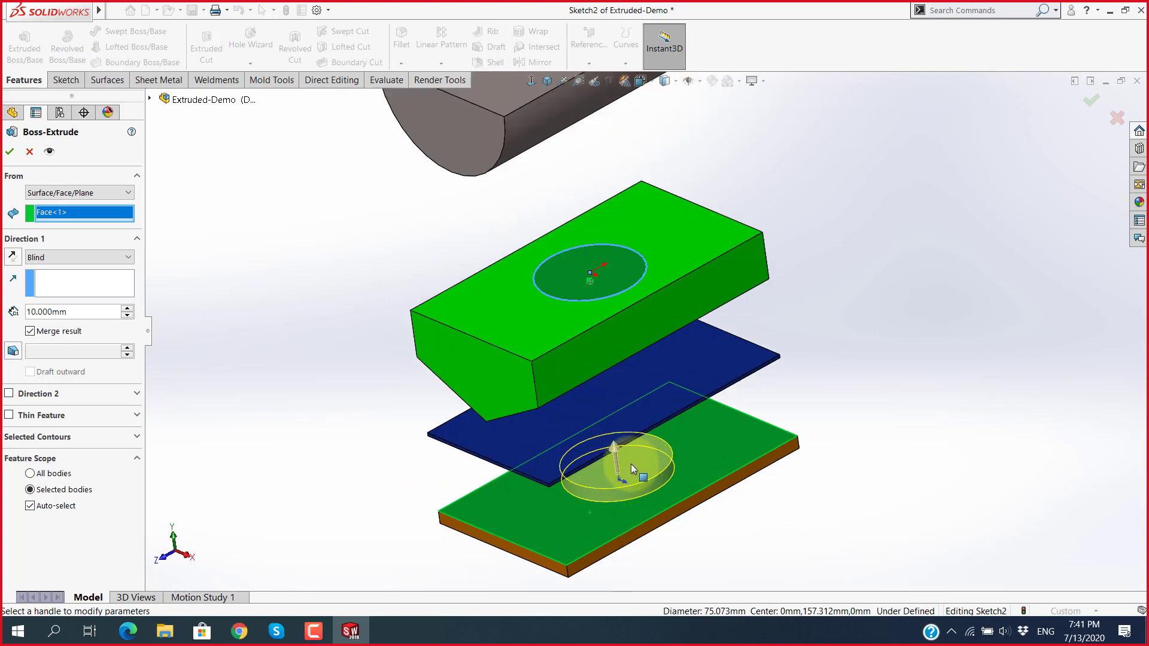
scroll(617, 485, down, 1)
middle_drag(599, 505, 597, 423)
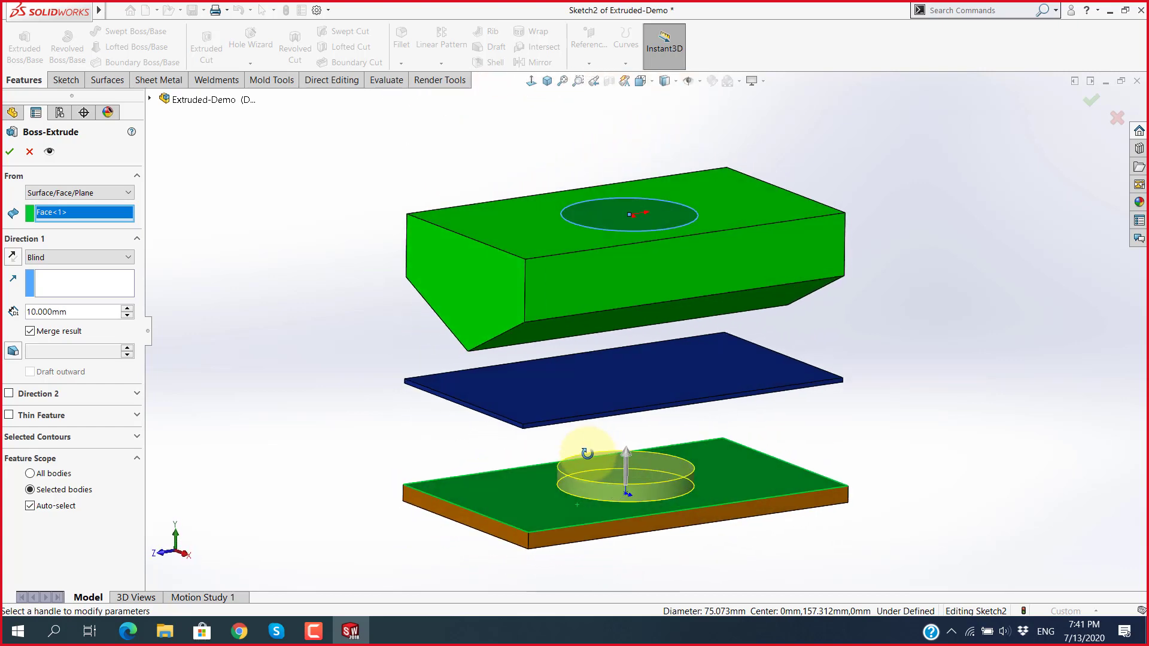
scroll(590, 450, up, 2)
scroll(645, 232, down, 1)
scroll(645, 232, down, 1)
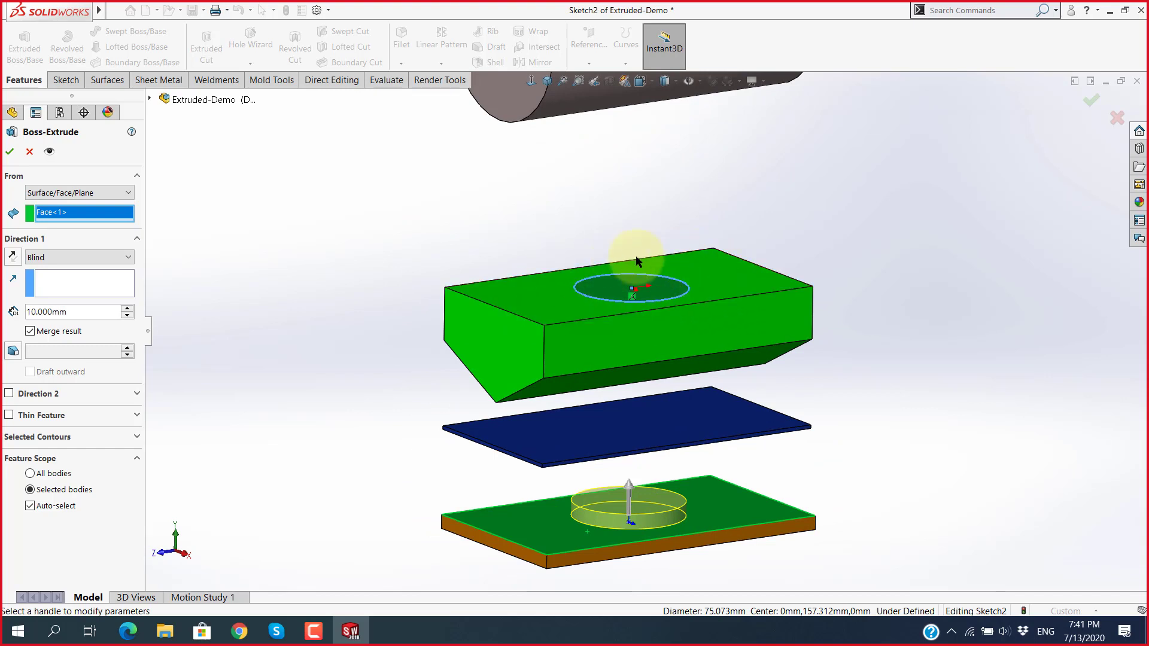
scroll(645, 330, up, 2)
scroll(666, 460, down, 2)
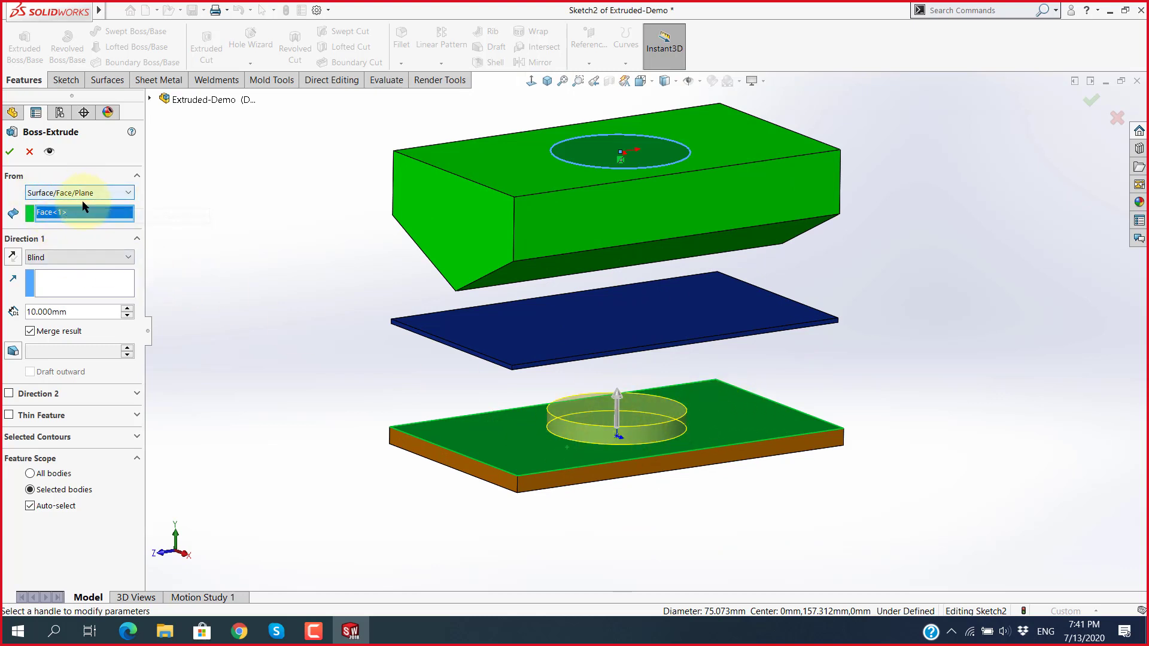
scroll(570, 375, up, 2)
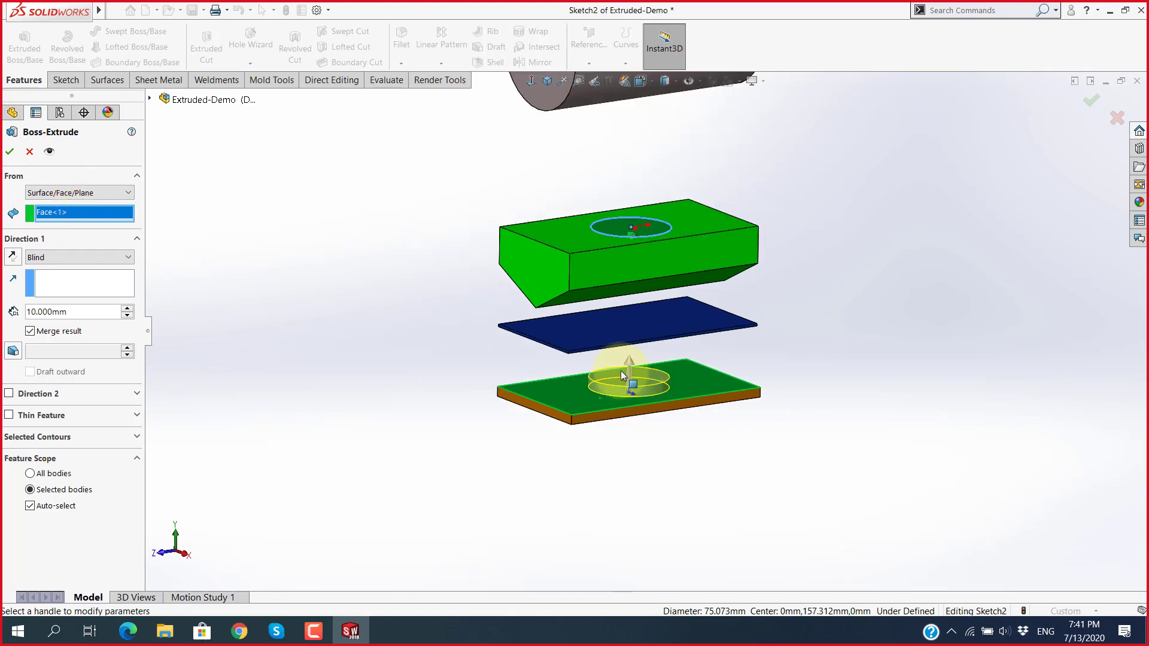
scroll(603, 271, up, 2)
scroll(622, 254, up, 1)
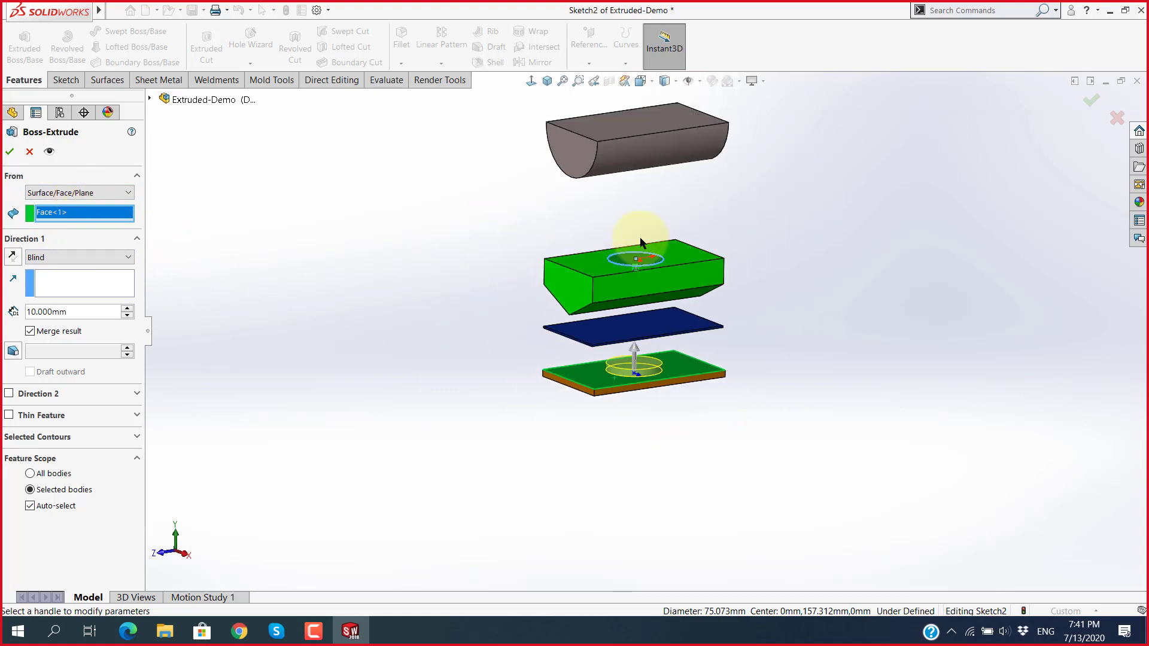
scroll(640, 243, down, 1)
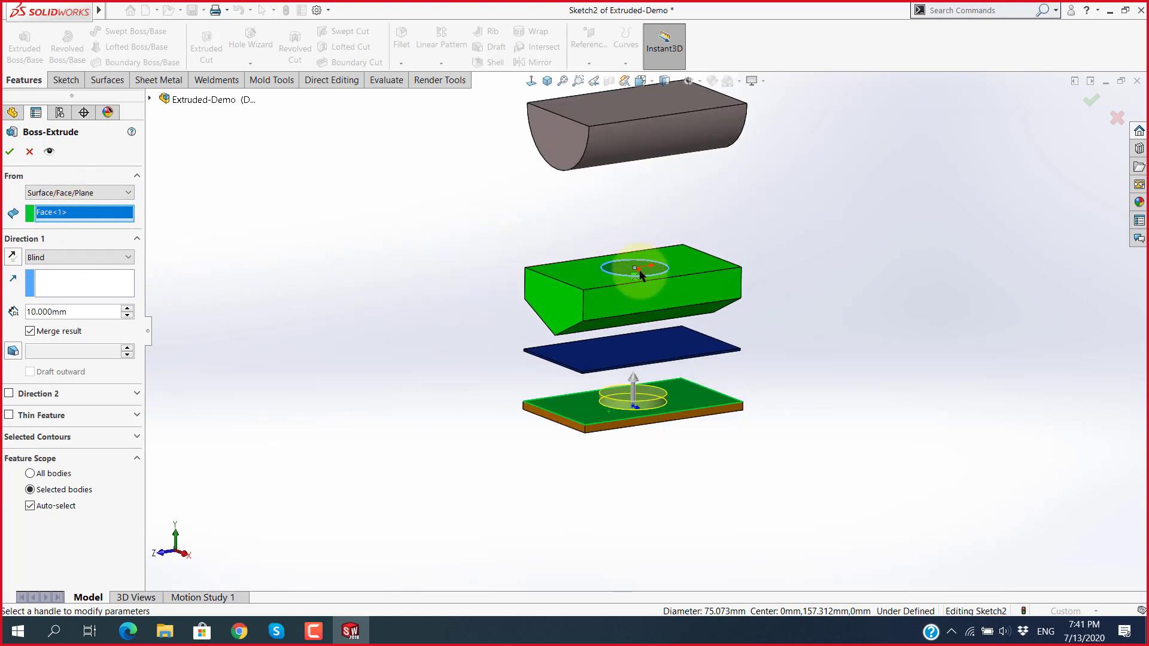
middle_drag(642, 277, 639, 322)
scroll(639, 322, down, 1)
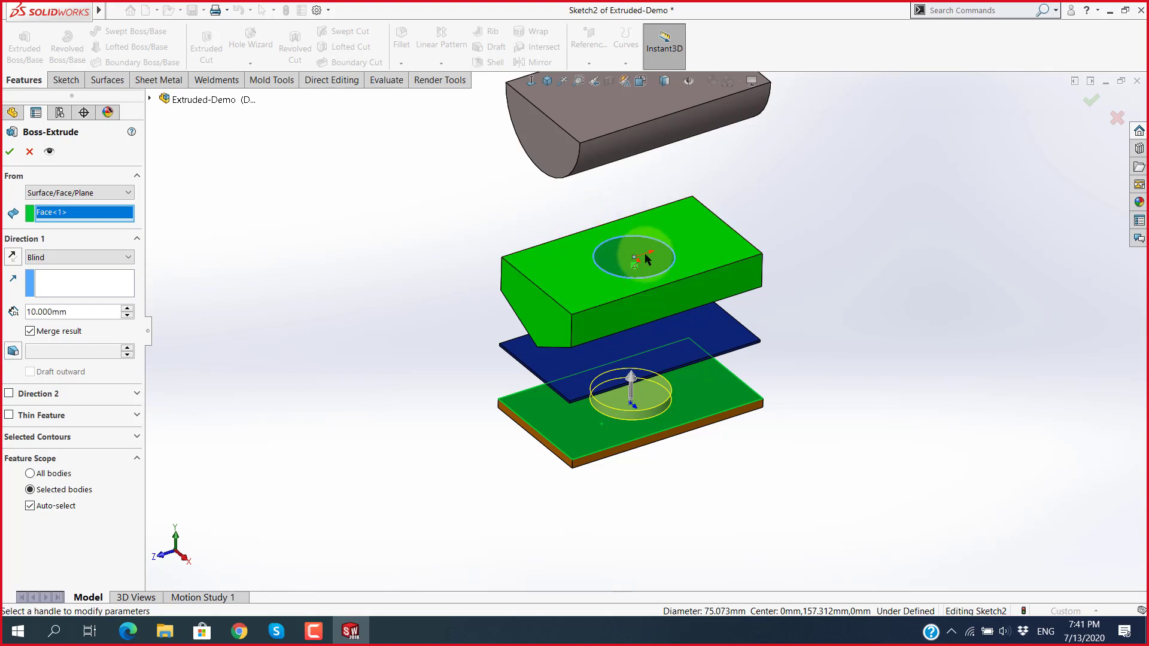
scroll(663, 410, down, 1)
scroll(632, 415, down, 1)
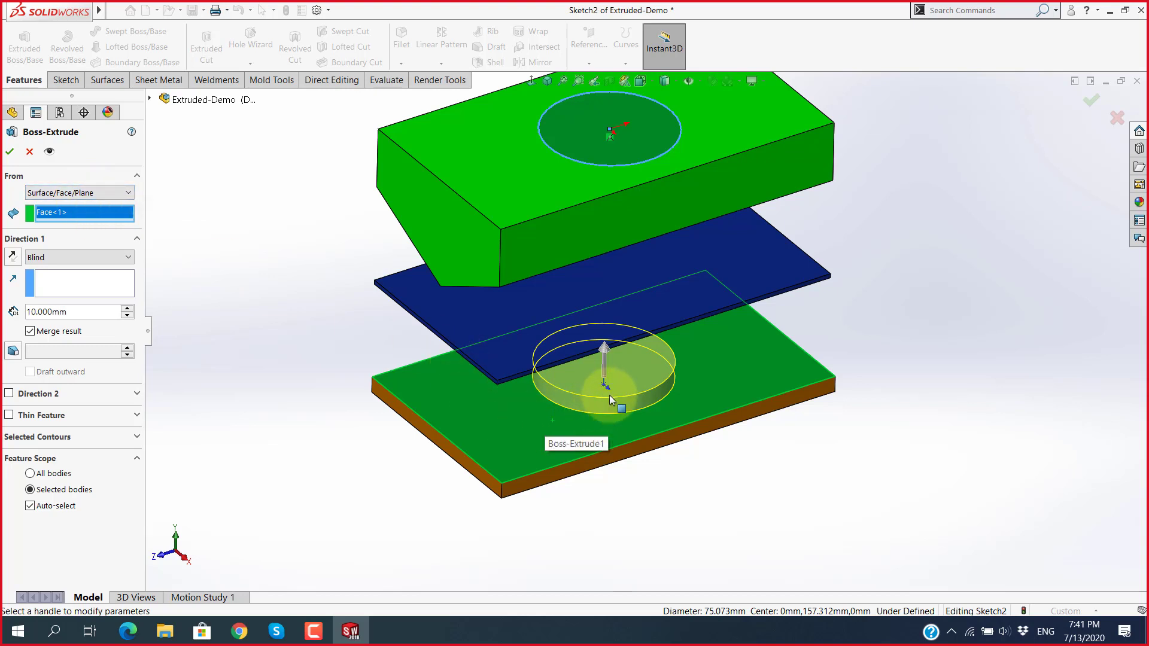
Step: Drag the extrusion up to 94 mm so the cylinder passes through the blue plate
drag(604, 349, 615, 242)
scroll(615, 384, up, 3)
mouse_move(610, 366)
middle_down()
mouse_move(595, 245)
mouse_move(604, 270)
middle_up()
scroll(609, 288, down, 3)
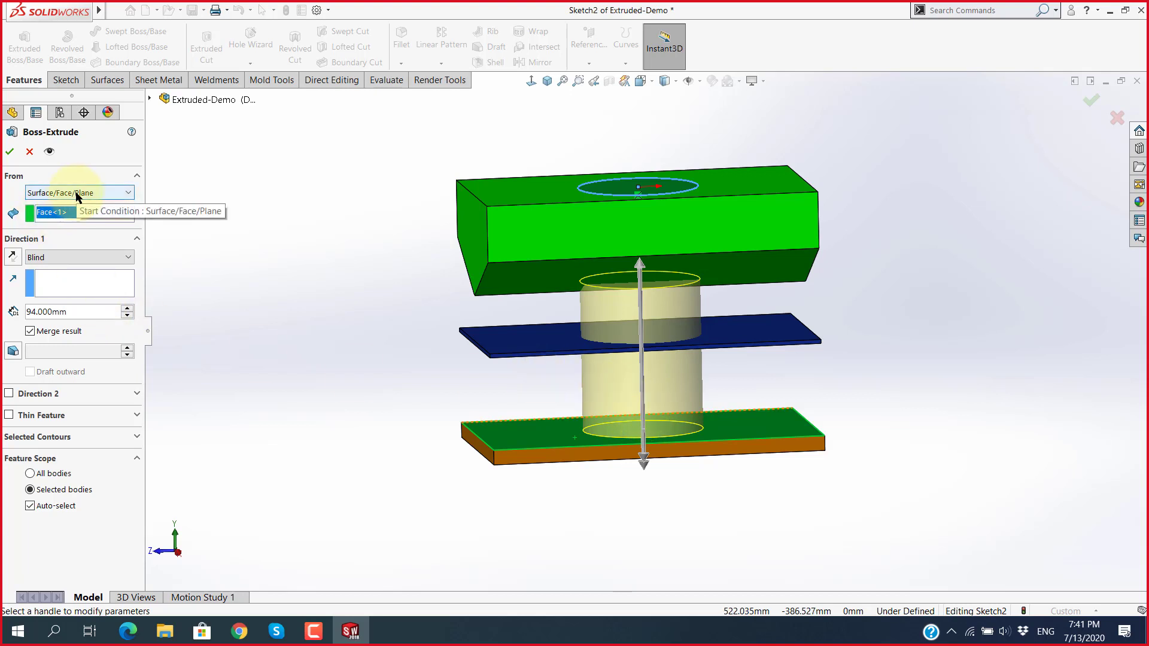
click(85, 213)
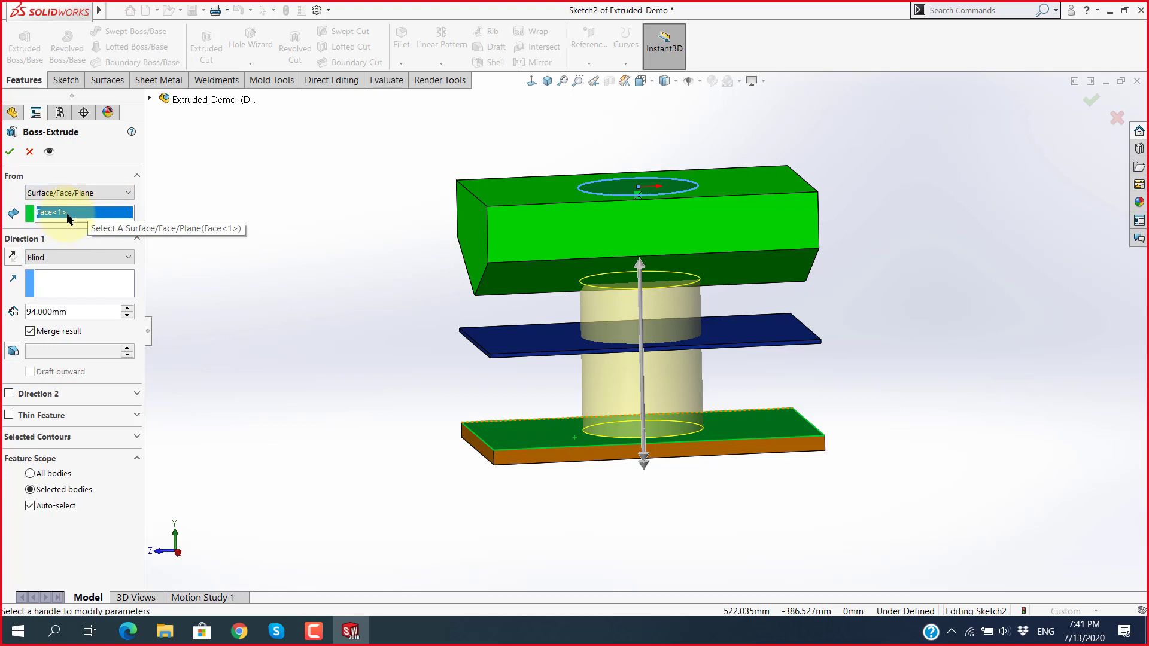
Step: Replace the orange plate start face with the grey half-cylinder's flat top face (Face<2>)
right_click(68, 214)
click(90, 230)
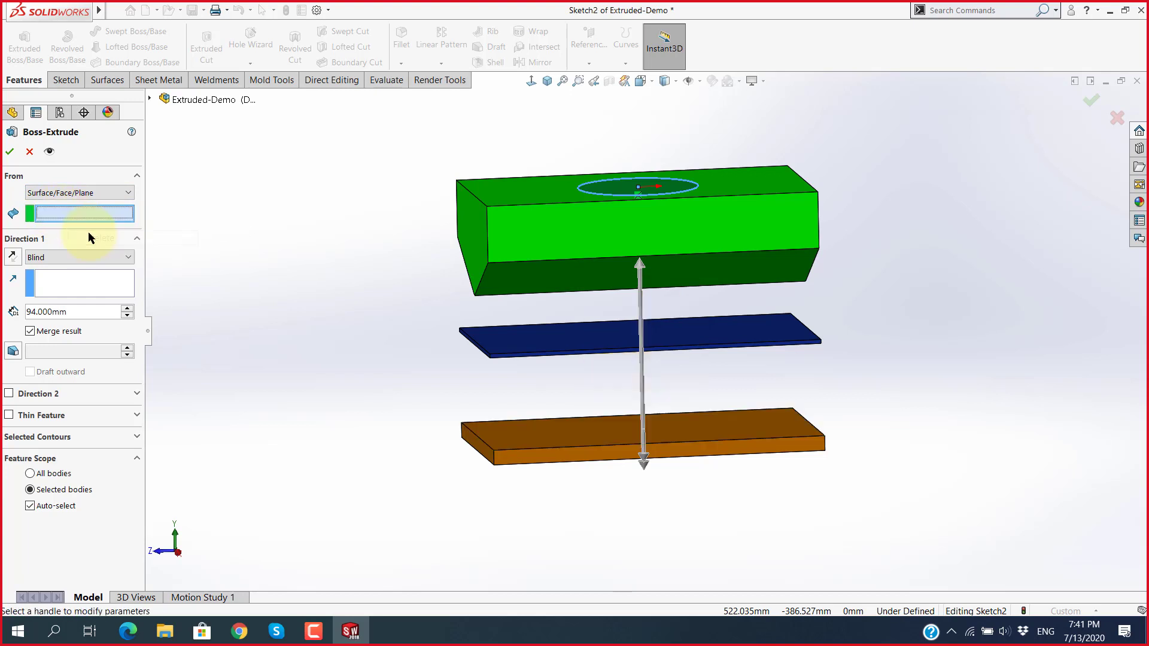
scroll(446, 376, down, 5)
scroll(648, 206, up, 4)
scroll(663, 209, up, 4)
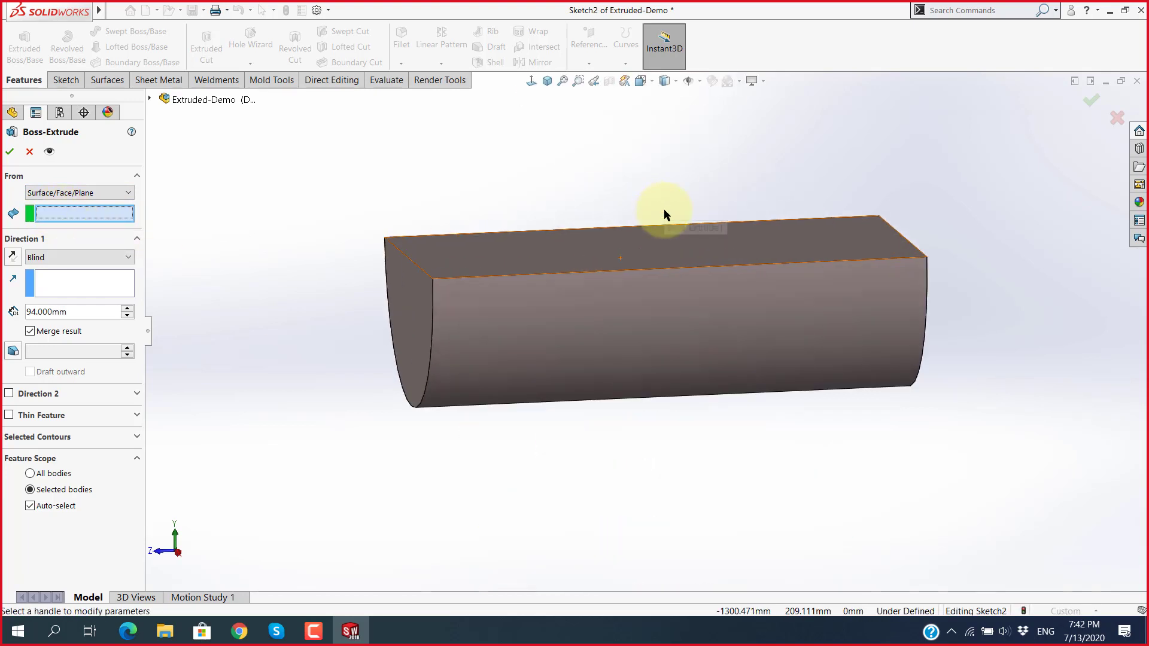
click(671, 242)
scroll(720, 340, down, 2)
scroll(720, 339, down, 2)
scroll(680, 293, up, 2)
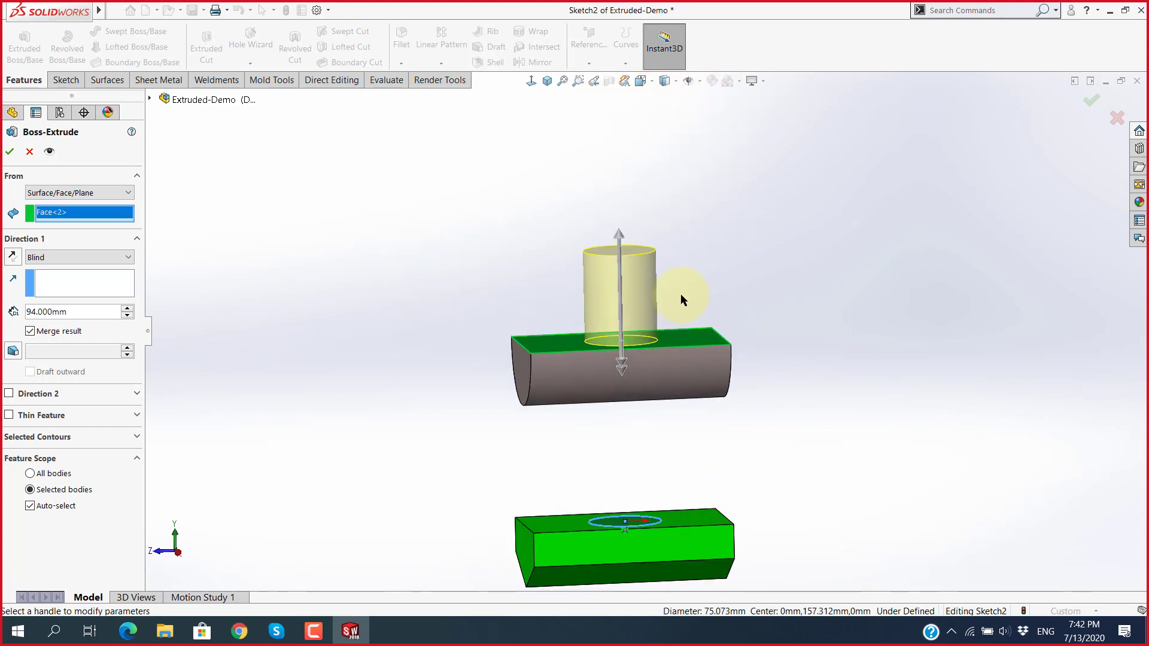
scroll(659, 486, up, 2)
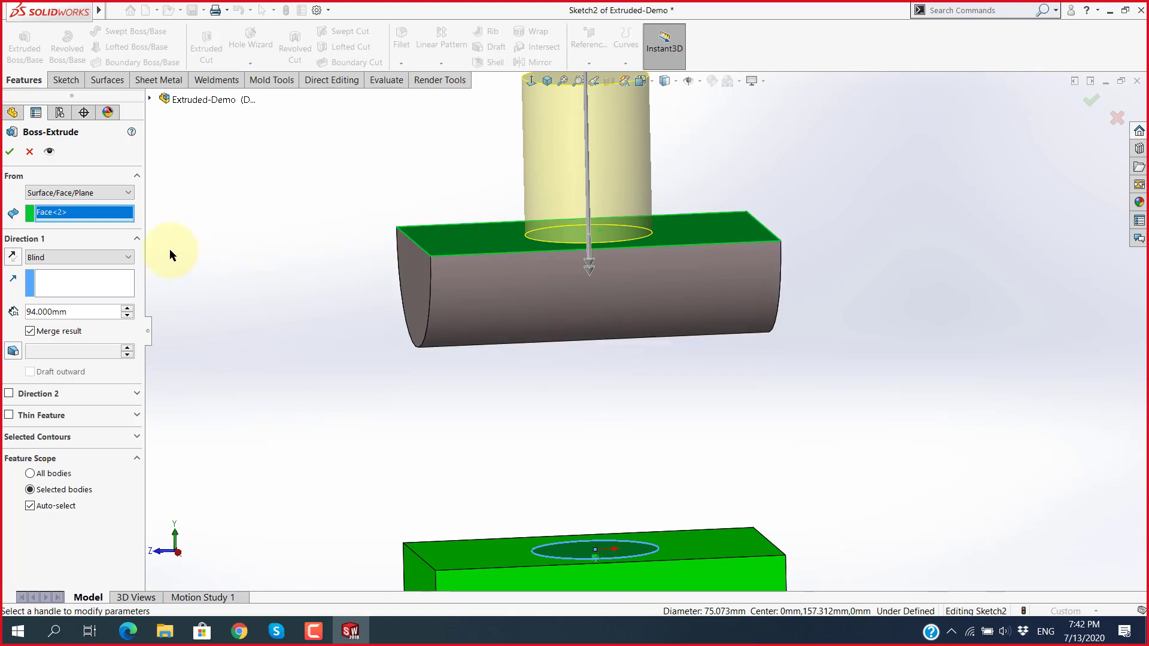
click(108, 192)
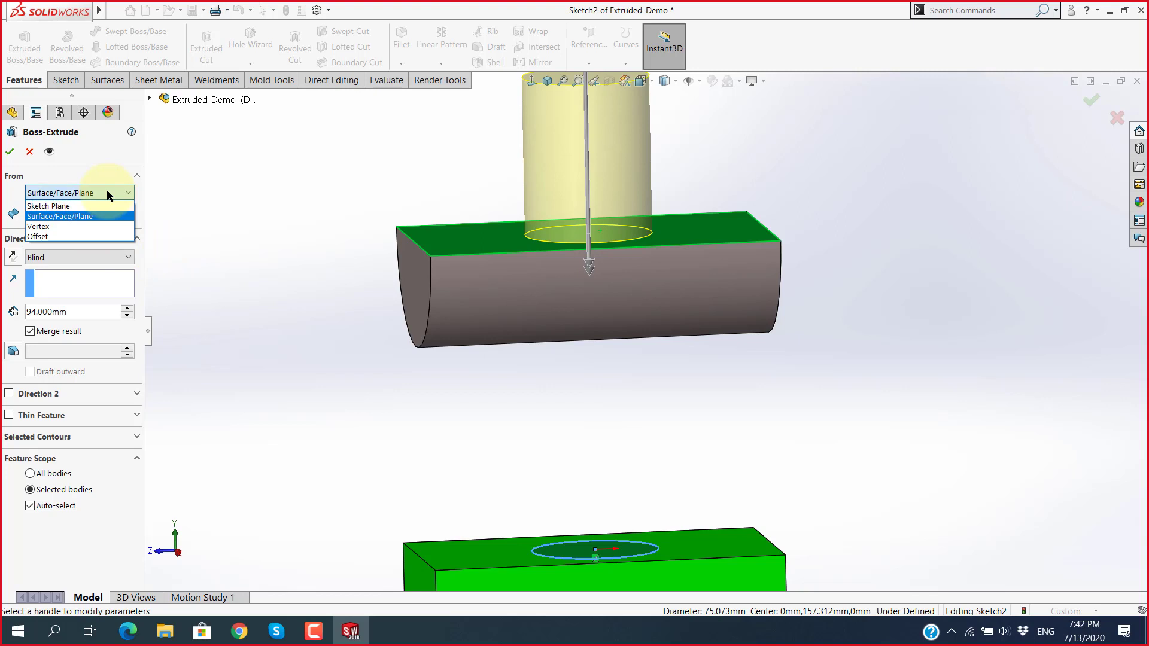
Step: Switch the start condition to Vertex and pick a vertex on the green block
click(68, 226)
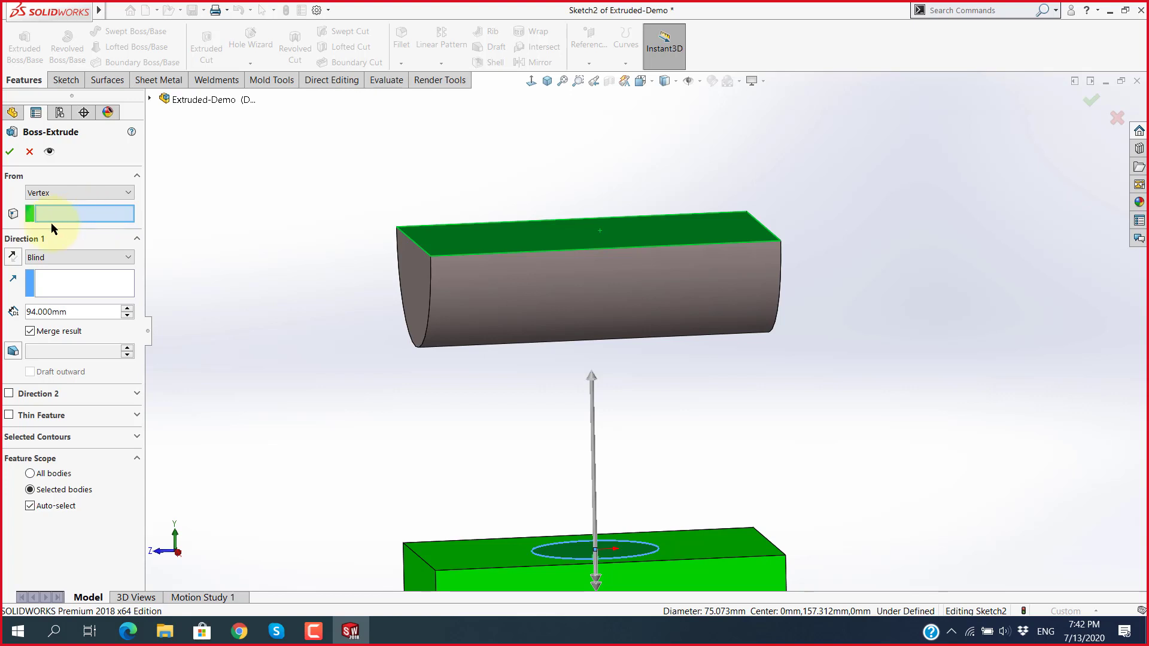
scroll(412, 445, up, 2)
scroll(569, 443, down, 3)
scroll(616, 449, down, 2)
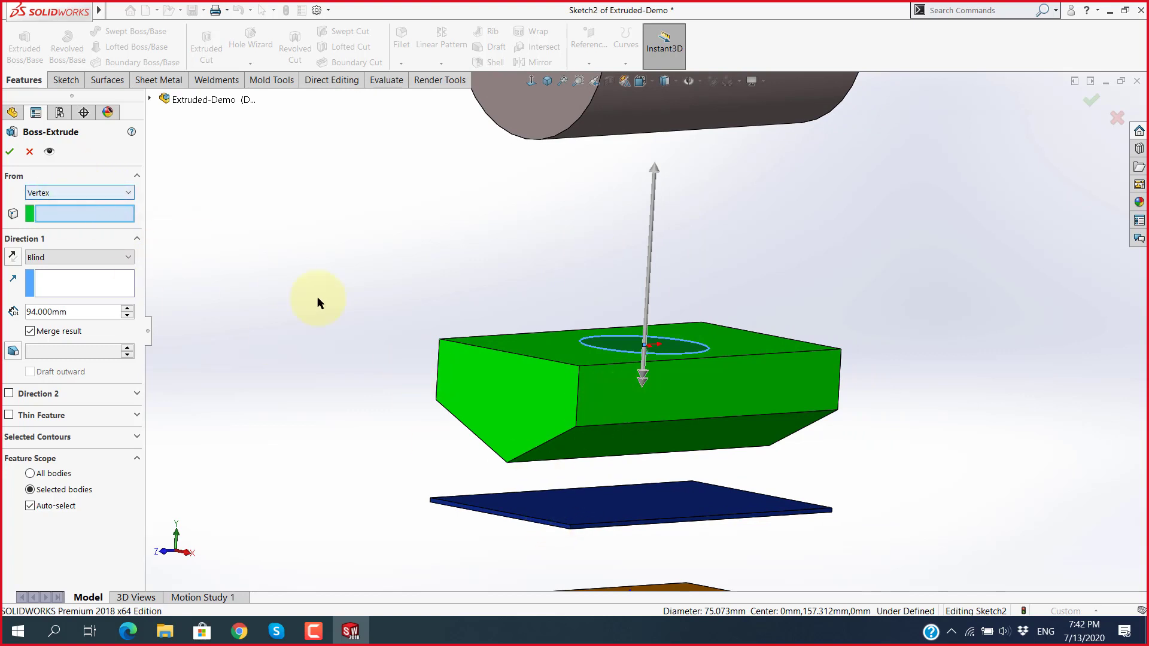
click(575, 426)
mouse_move(674, 419)
middle_down()
mouse_move(638, 391)
mouse_move(638, 410)
mouse_move(662, 398)
mouse_move(744, 411)
middle_up()
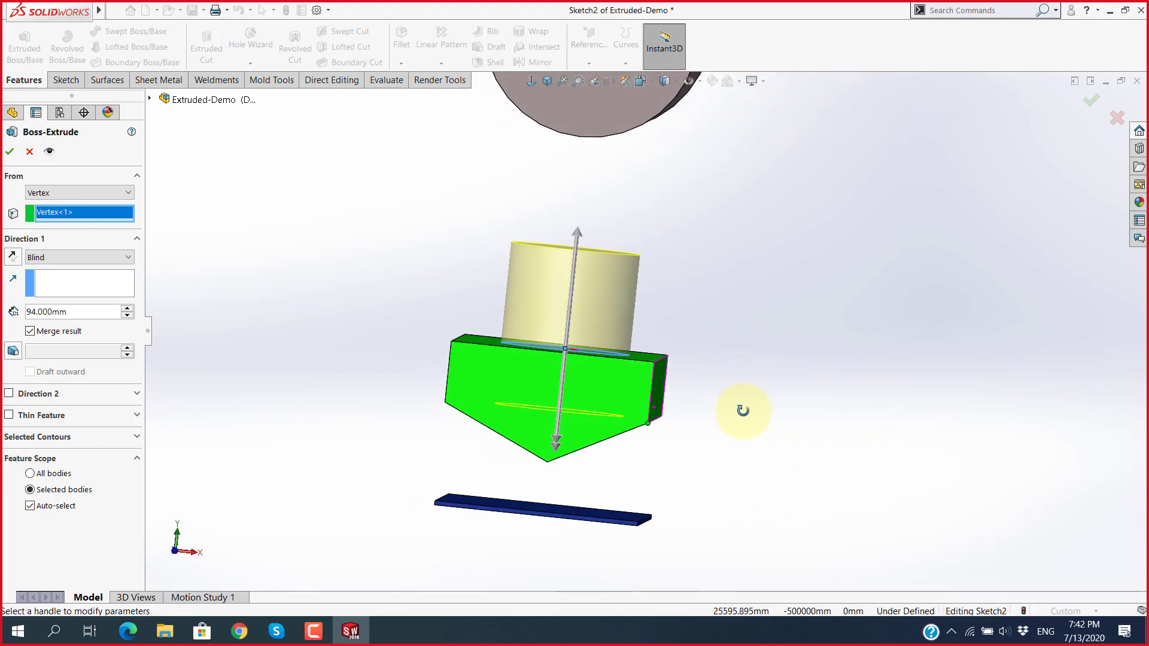
Step: Reorient the view and use the green block's bottom vertex (Vertex<2>) as the start
scroll(620, 463, up, 3)
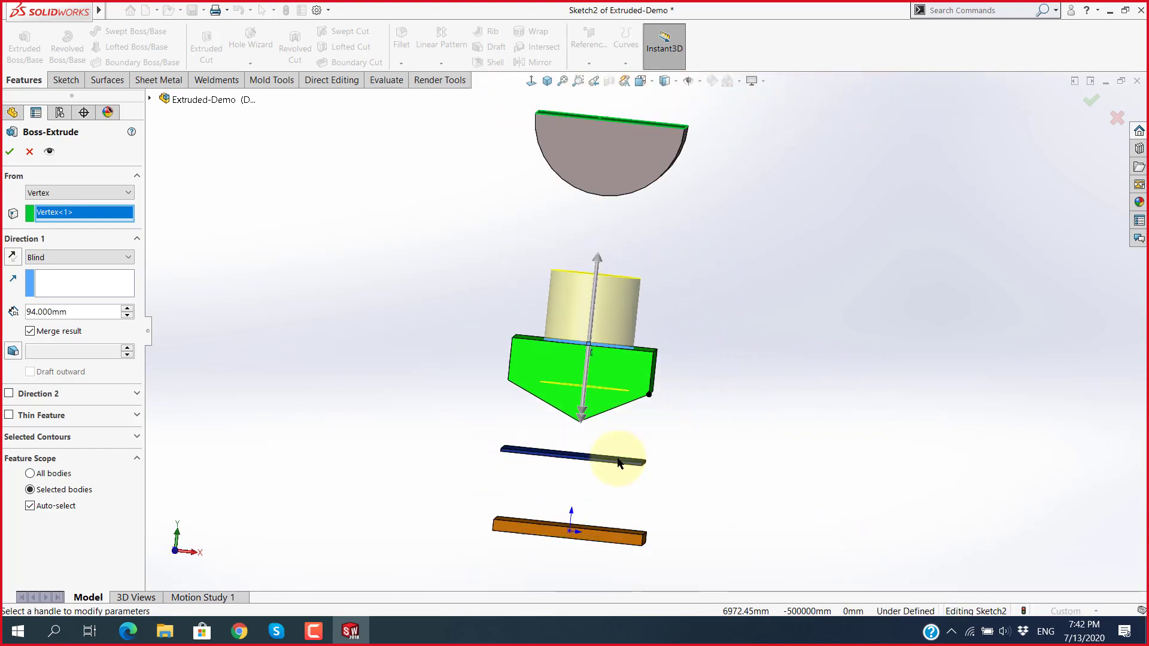
scroll(618, 462, up, 2)
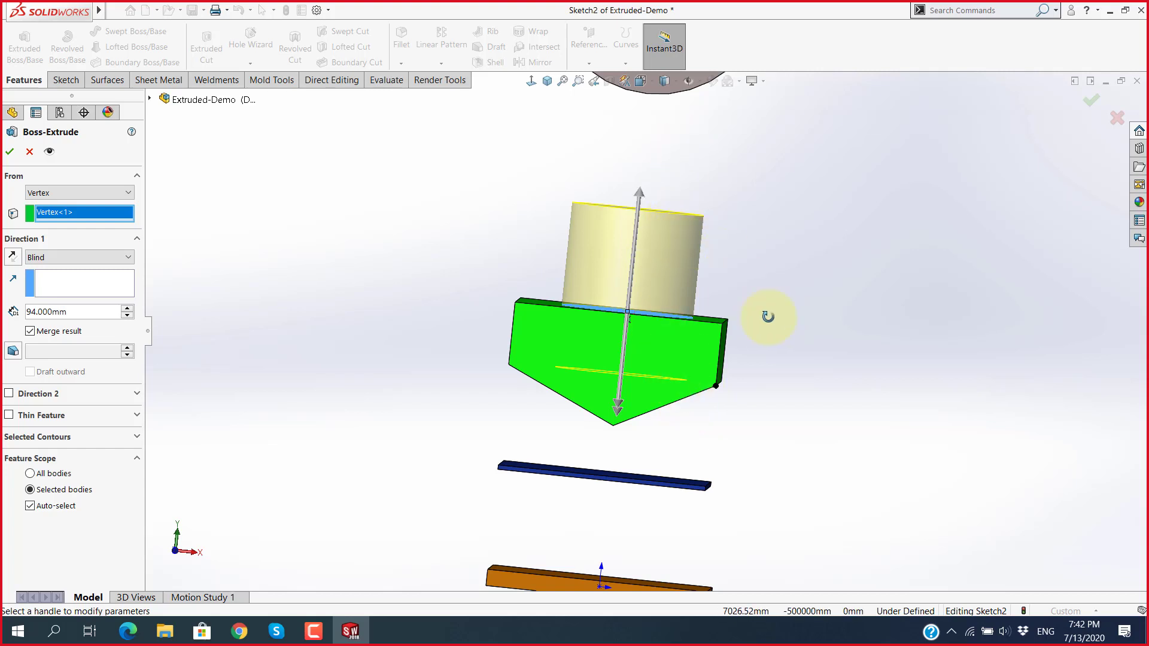
mouse_move(767, 317)
middle_down()
mouse_move(615, 308)
mouse_move(551, 320)
mouse_move(587, 297)
mouse_move(376, 326)
mouse_move(267, 325)
middle_up()
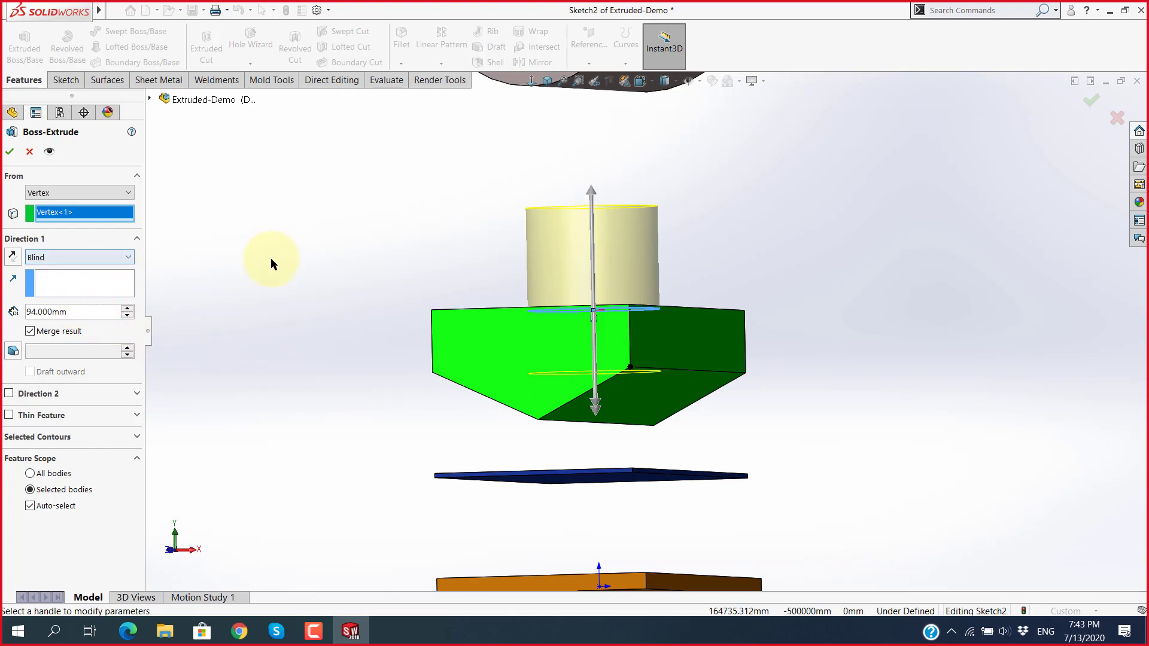
key(f)
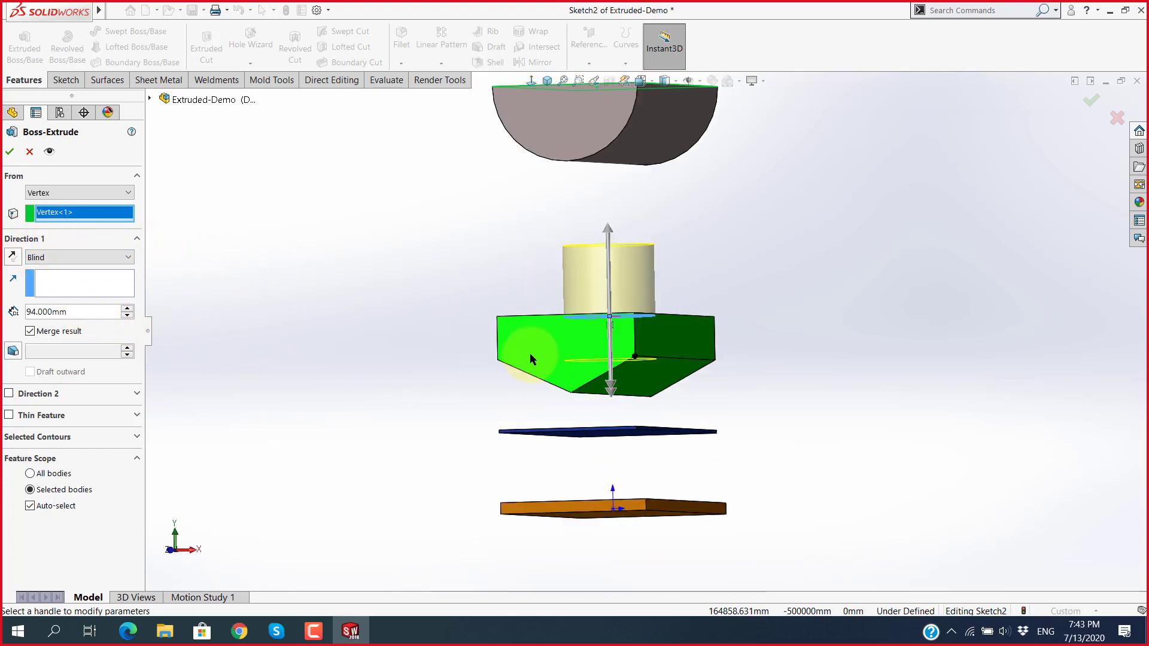
scroll(590, 412, down, 3)
click(567, 362)
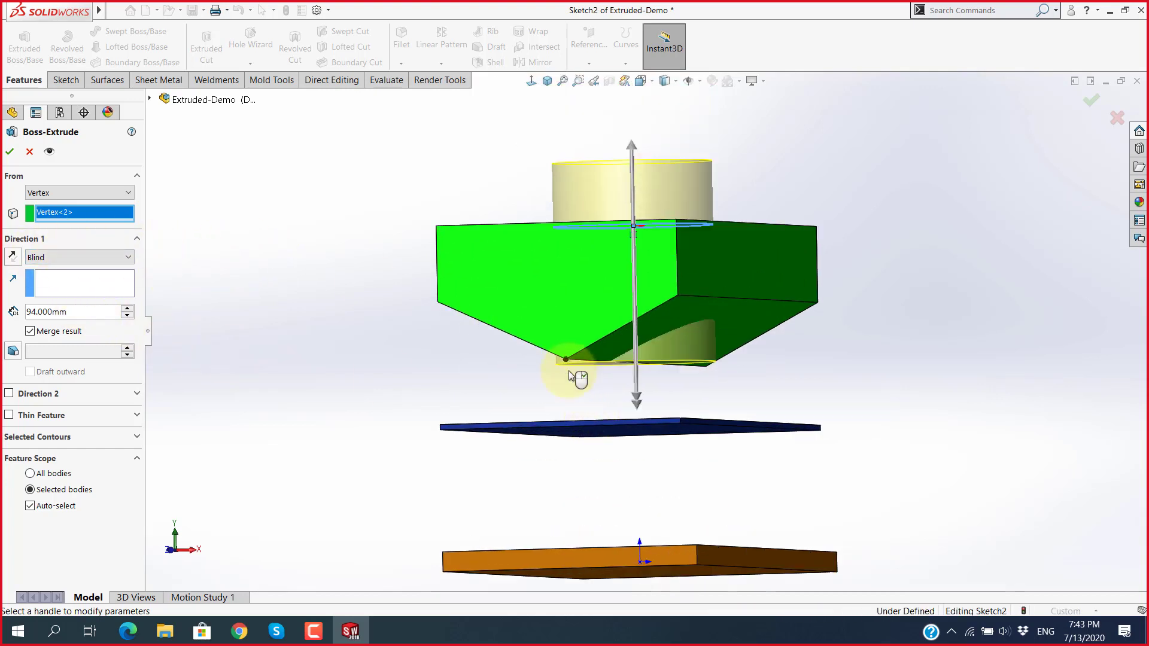
mouse_move(569, 382)
middle_down()
mouse_move(594, 374)
mouse_move(609, 335)
middle_up()
scroll(610, 335, down, 1)
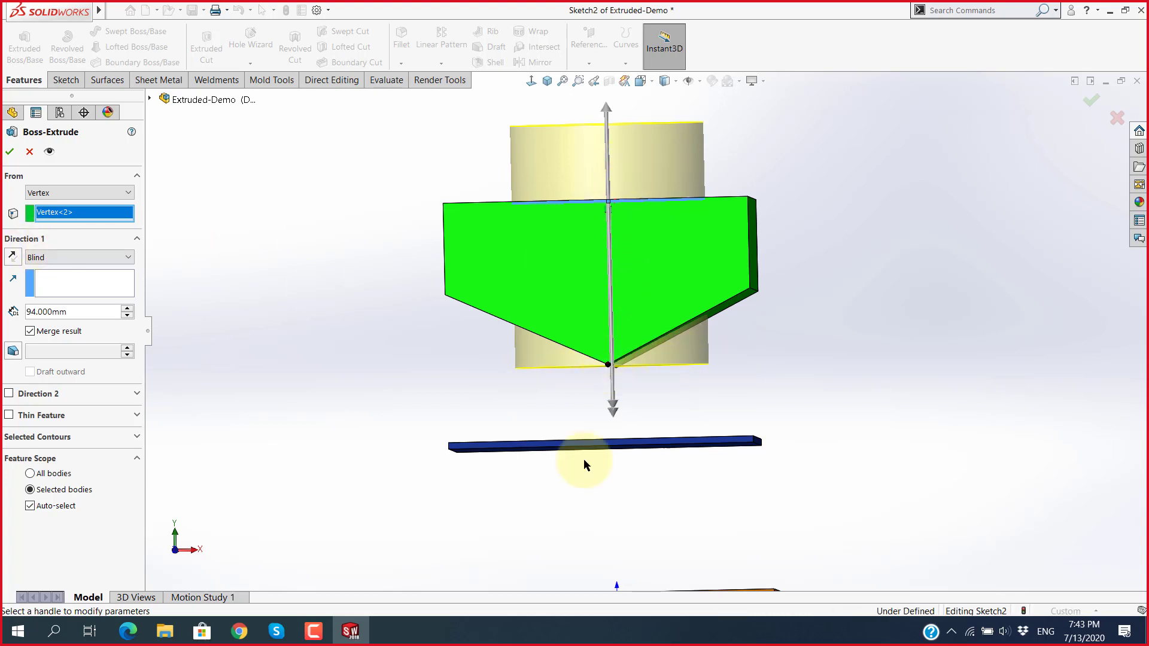
scroll(634, 410, up, 3)
scroll(634, 410, down, 2)
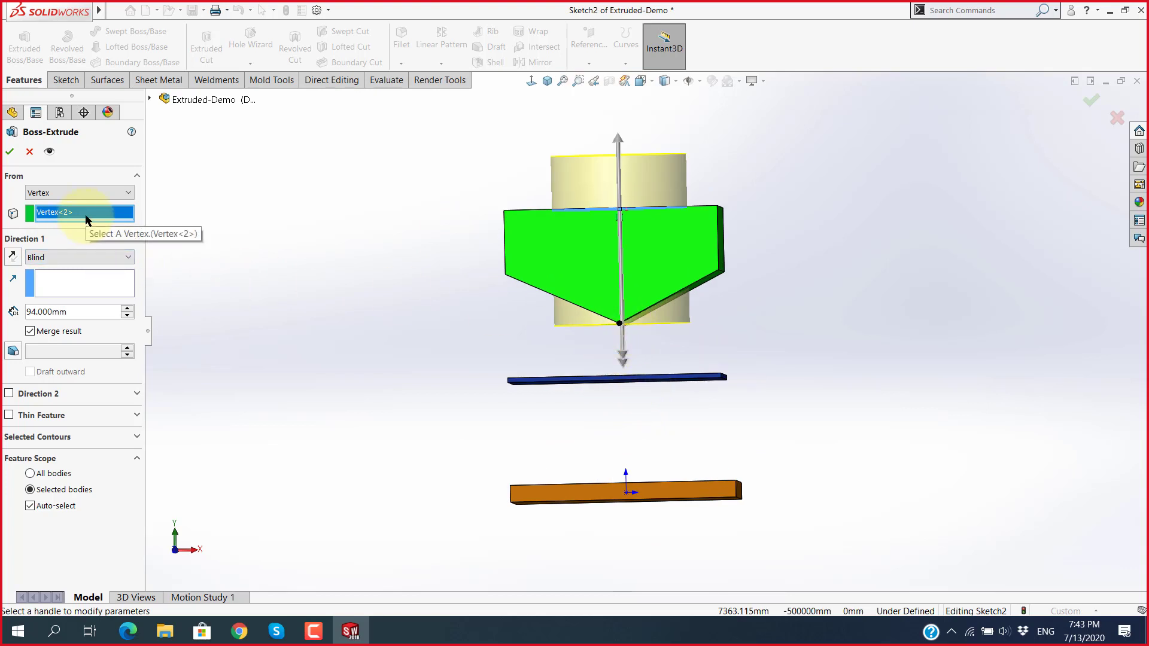
click(95, 190)
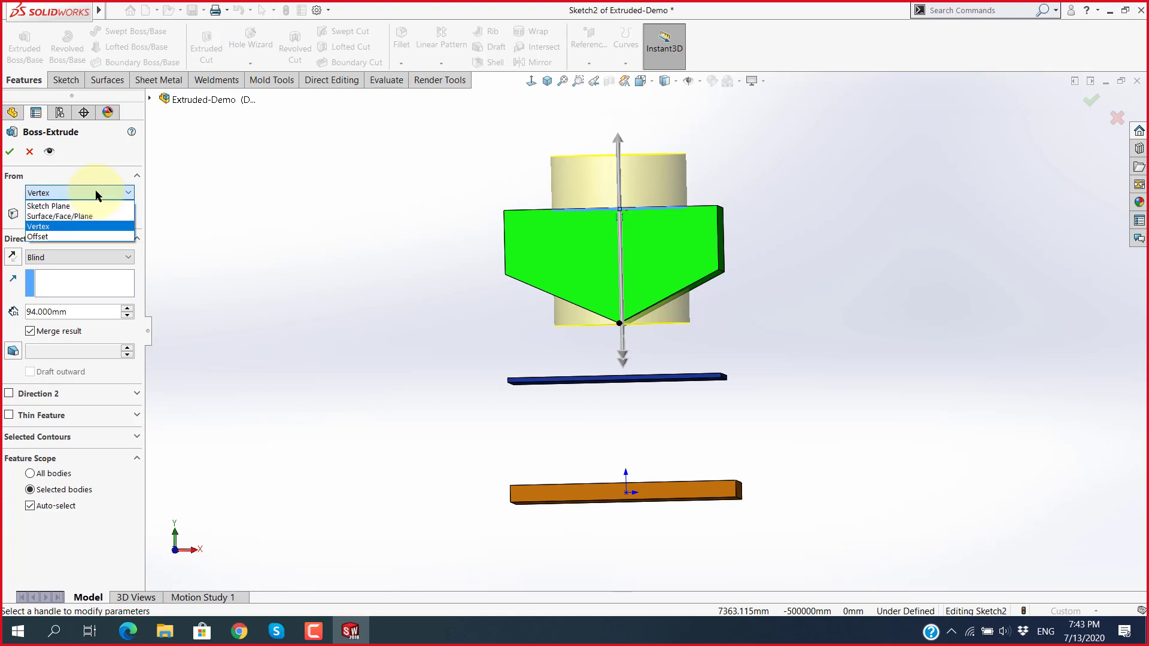
Step: Set the start condition to Offset with a 20 mm distance from the sketch plane
click(72, 236)
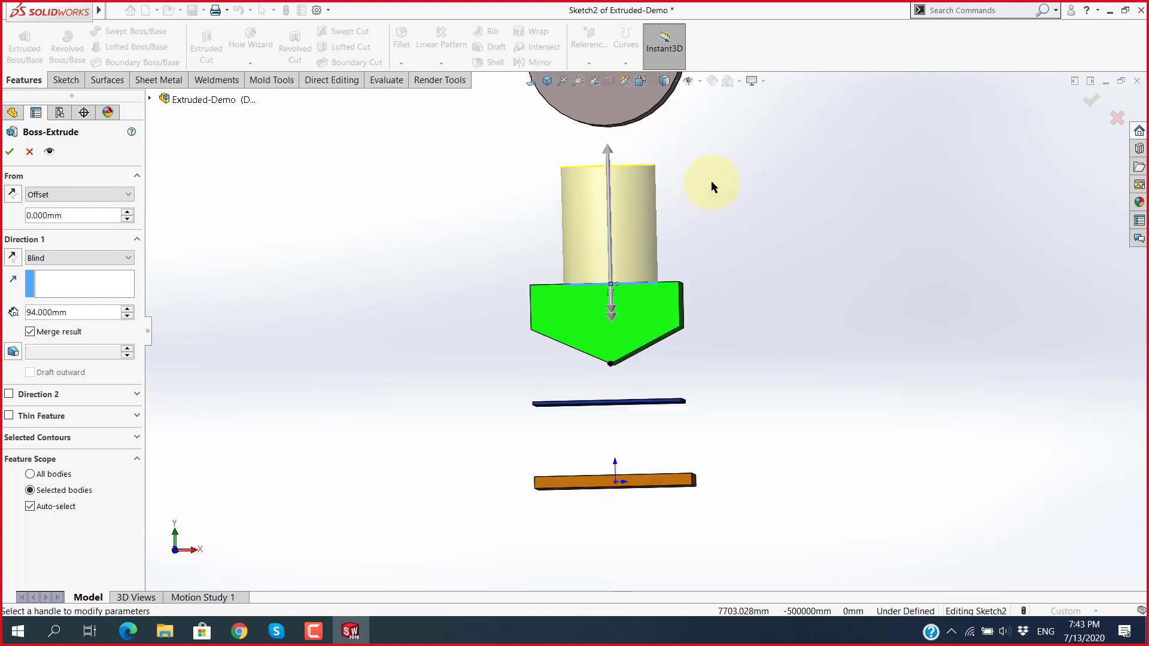
scroll(711, 180, down, 2)
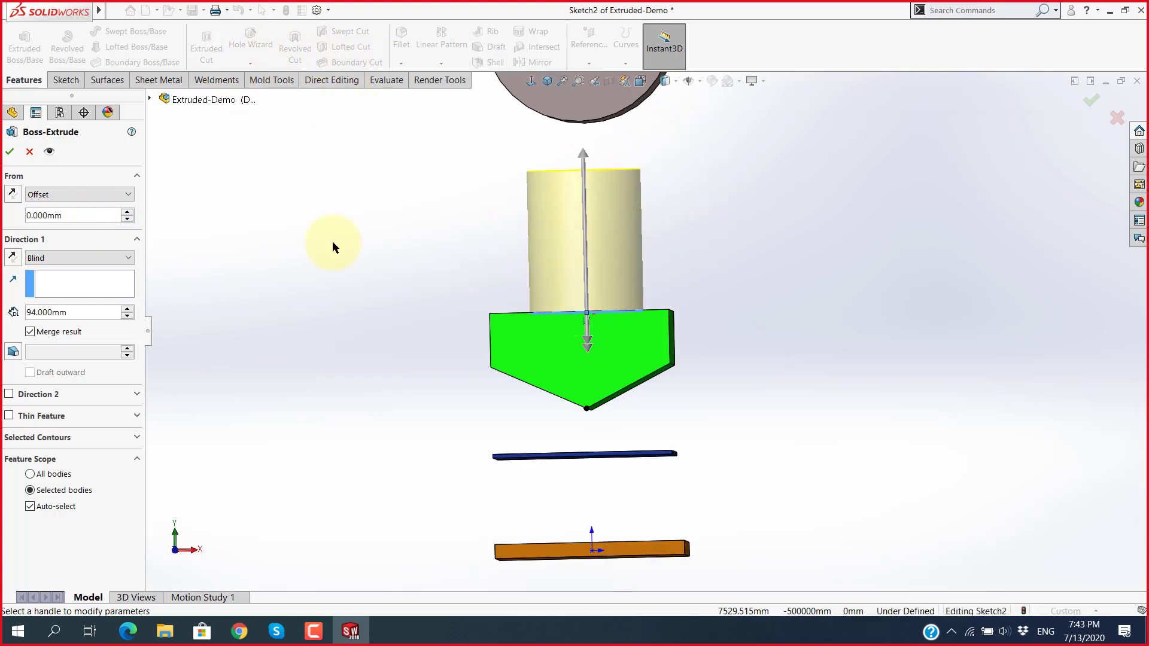
click(85, 214)
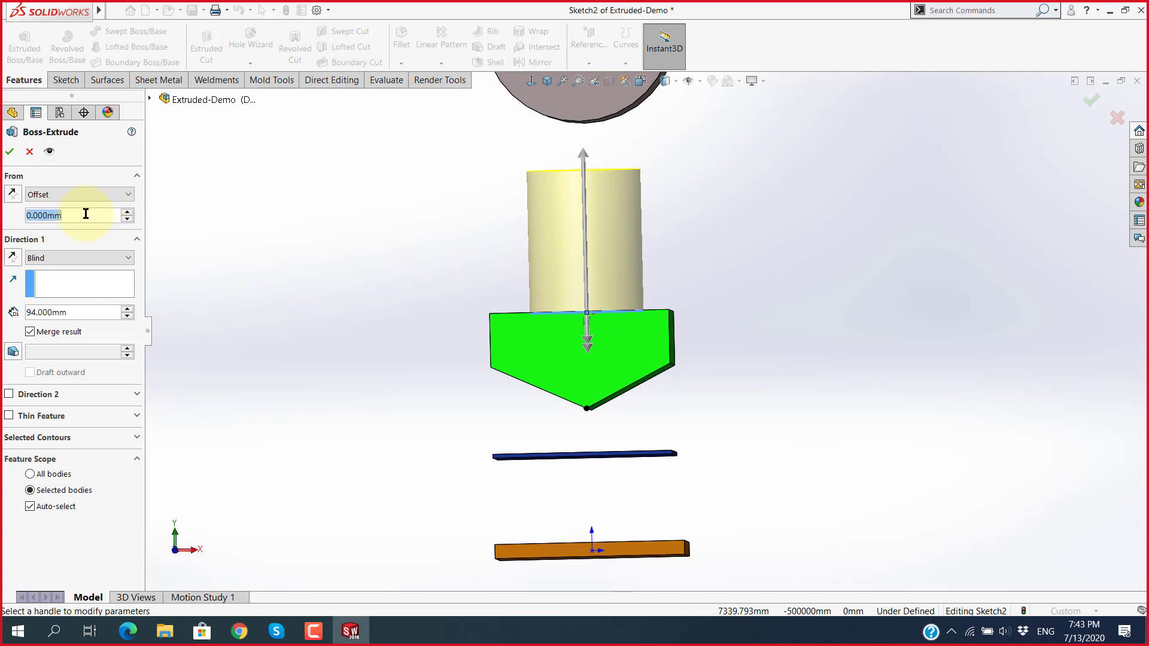
text(20)
key(Return)
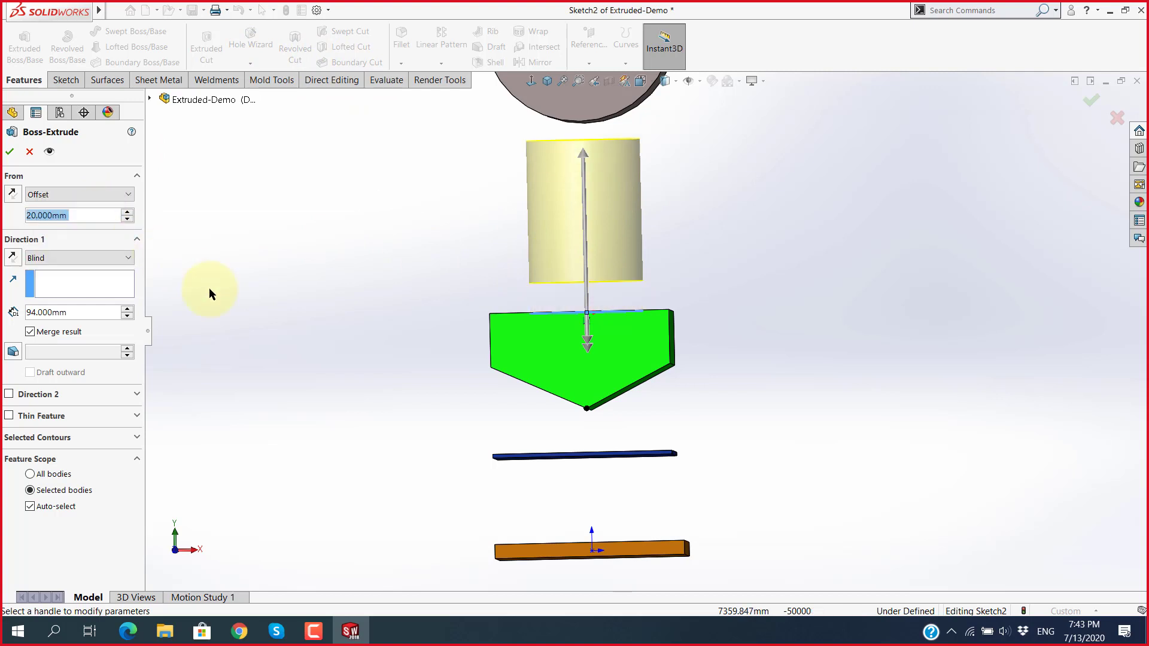
mouse_move(611, 231)
middle_down()
mouse_move(688, 303)
mouse_move(646, 308)
middle_up()
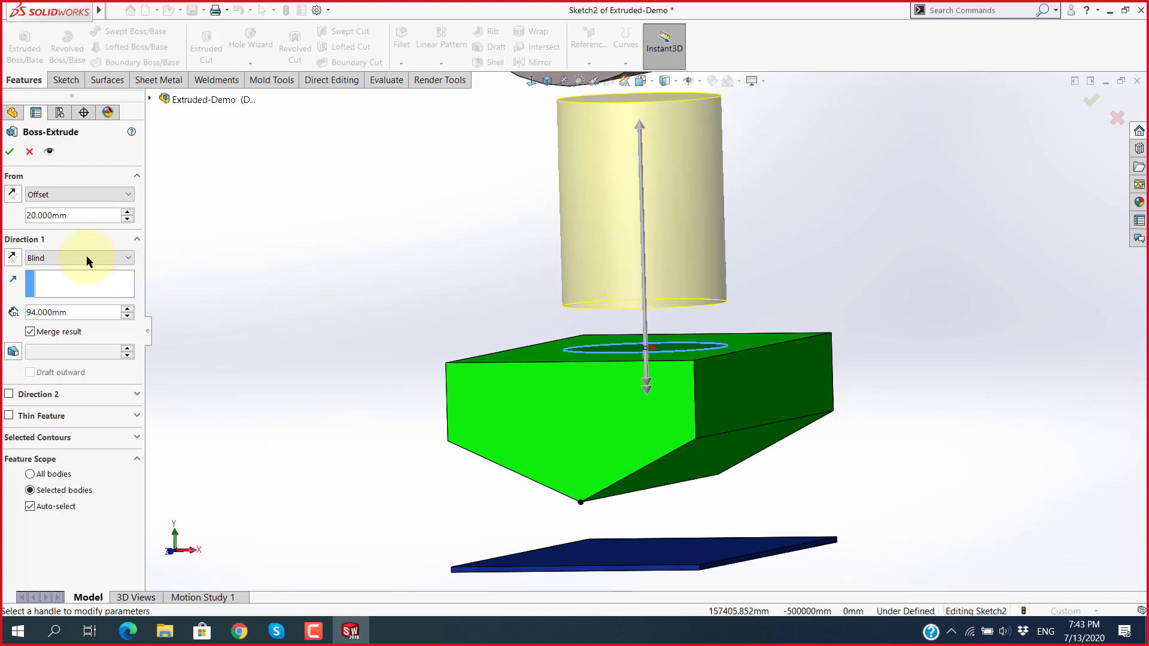
Step: Try Reverse Direction to flip the offset below the block, then restore it above
click(67, 219)
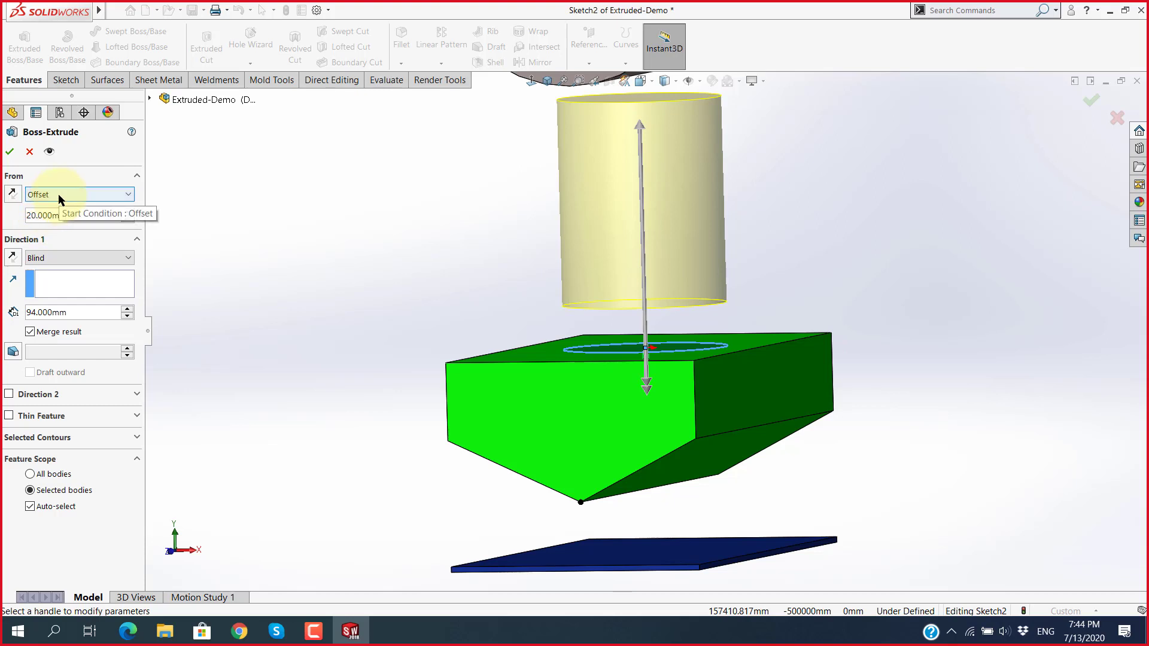
scroll(630, 334, down, 2)
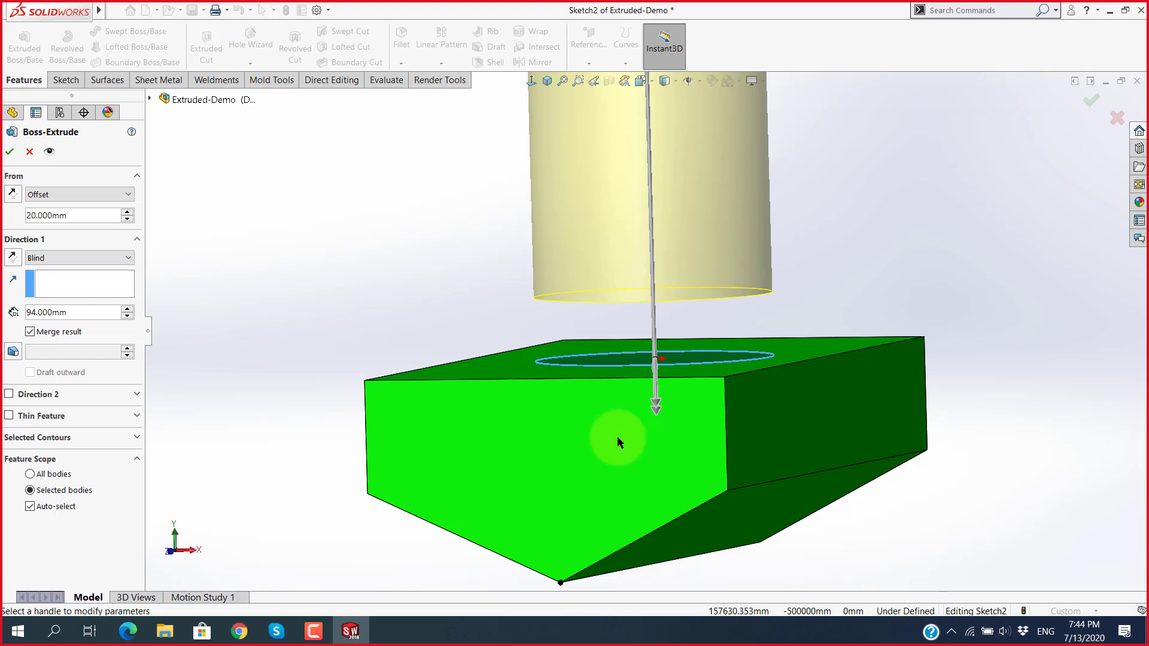
click(13, 194)
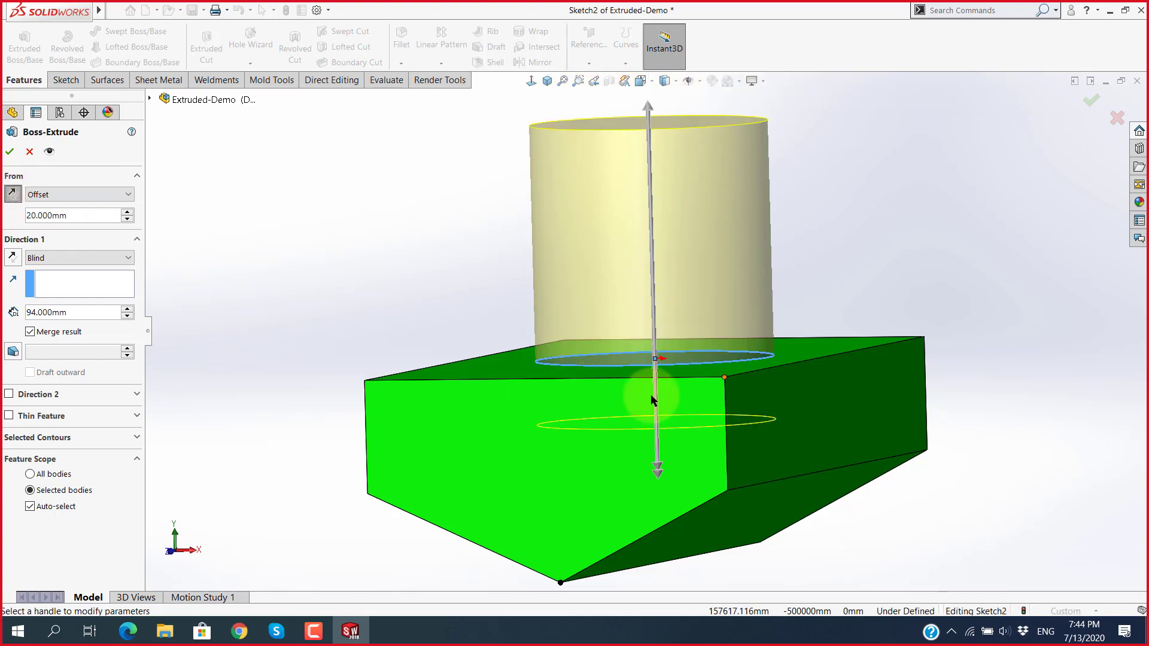
mouse_move(651, 393)
middle_down()
mouse_move(688, 397)
mouse_move(616, 385)
middle_up()
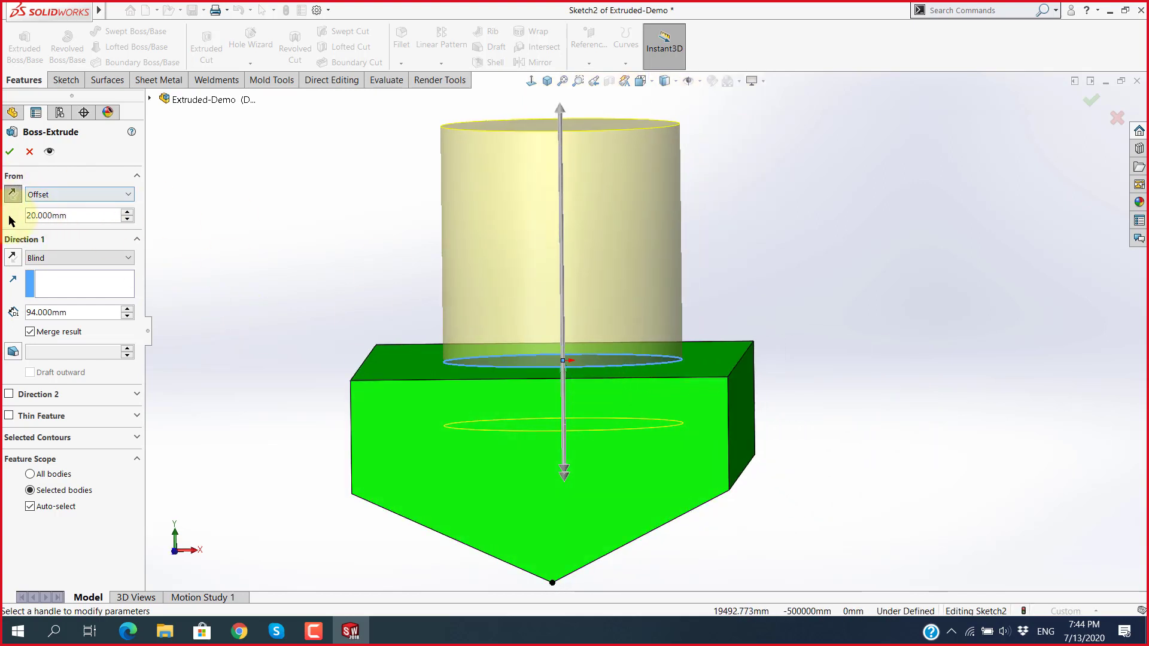
click(12, 193)
scroll(634, 342, up, 4)
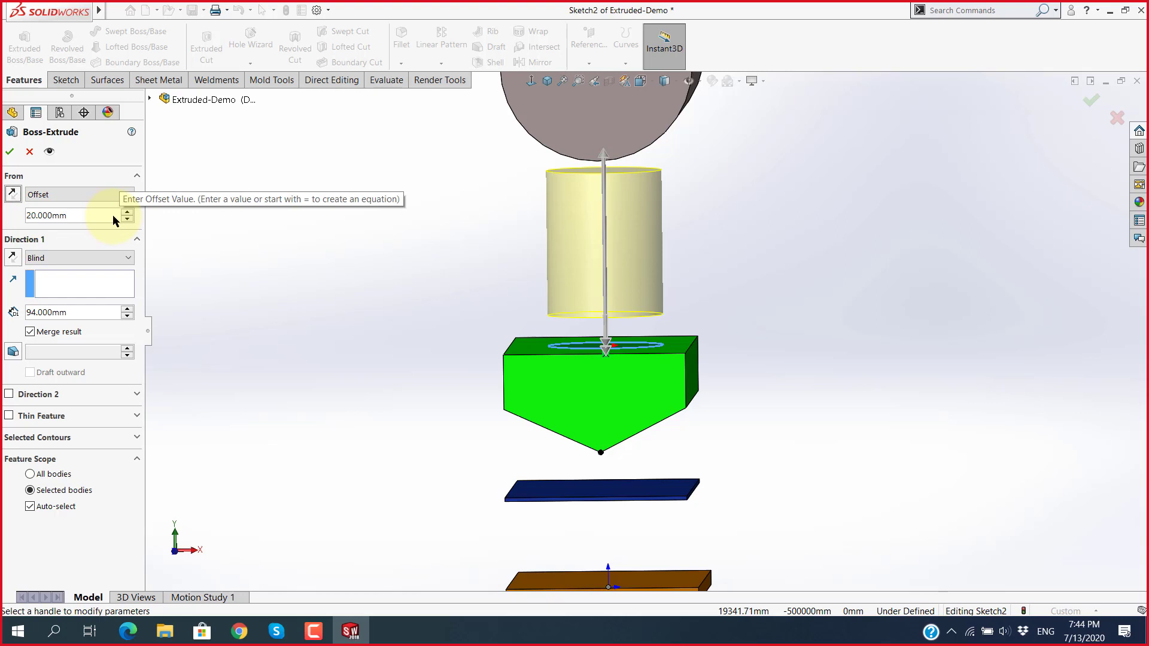
Step: Browse the start-condition choices while keeping Offset, then fit the model in view
click(54, 194)
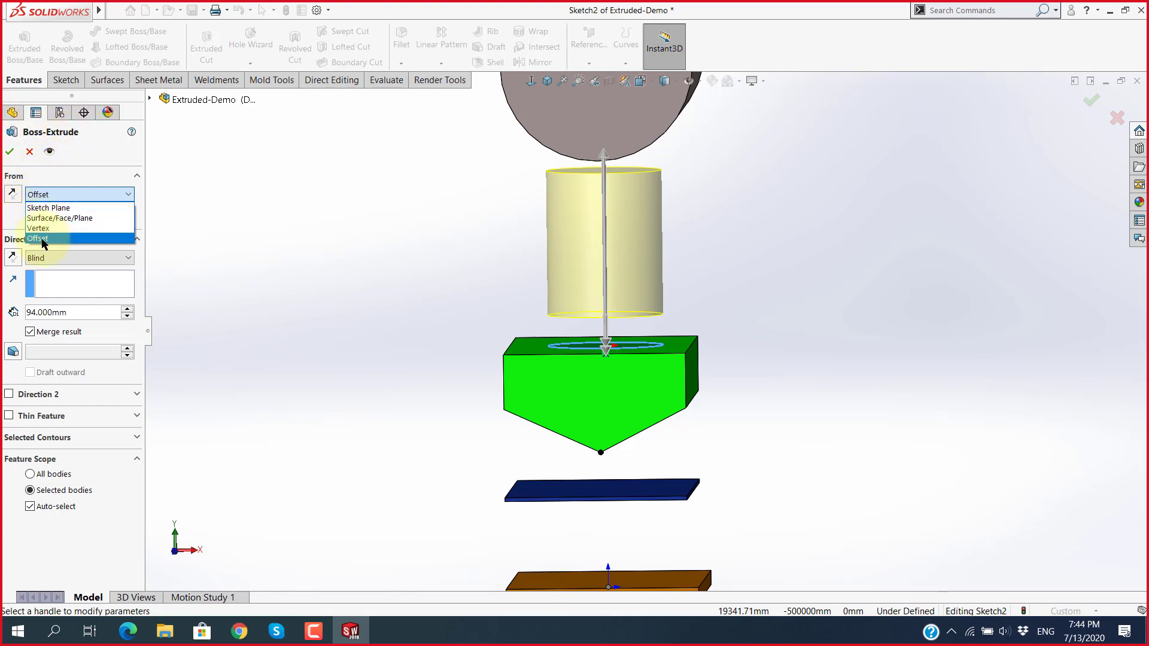
click(54, 175)
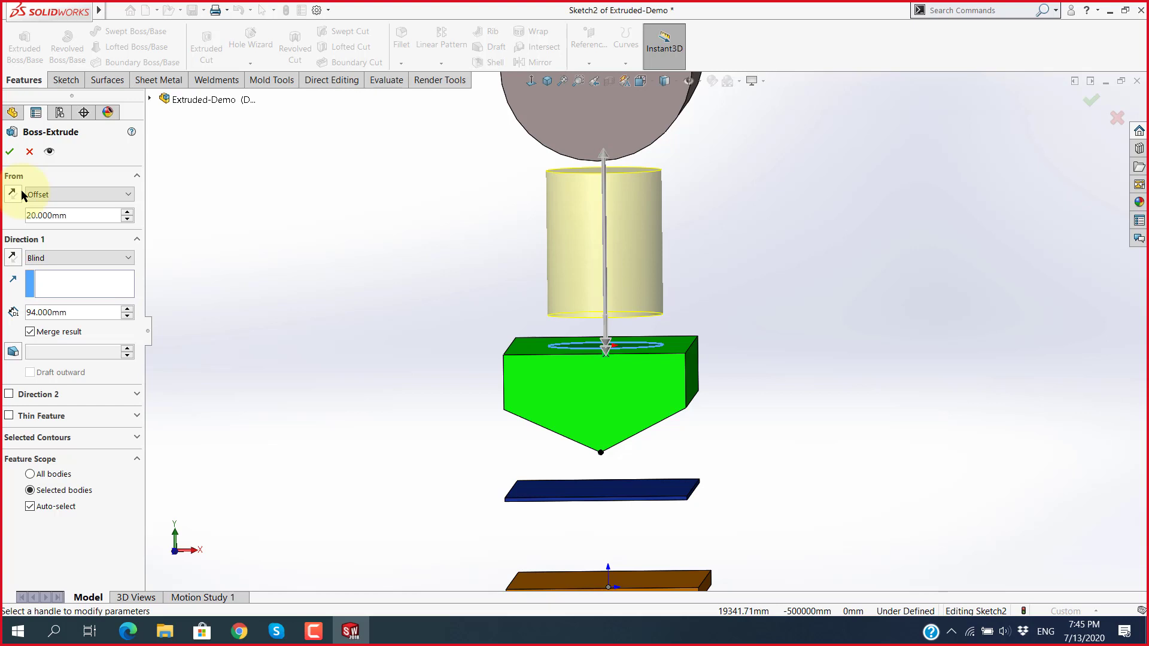
click(90, 195)
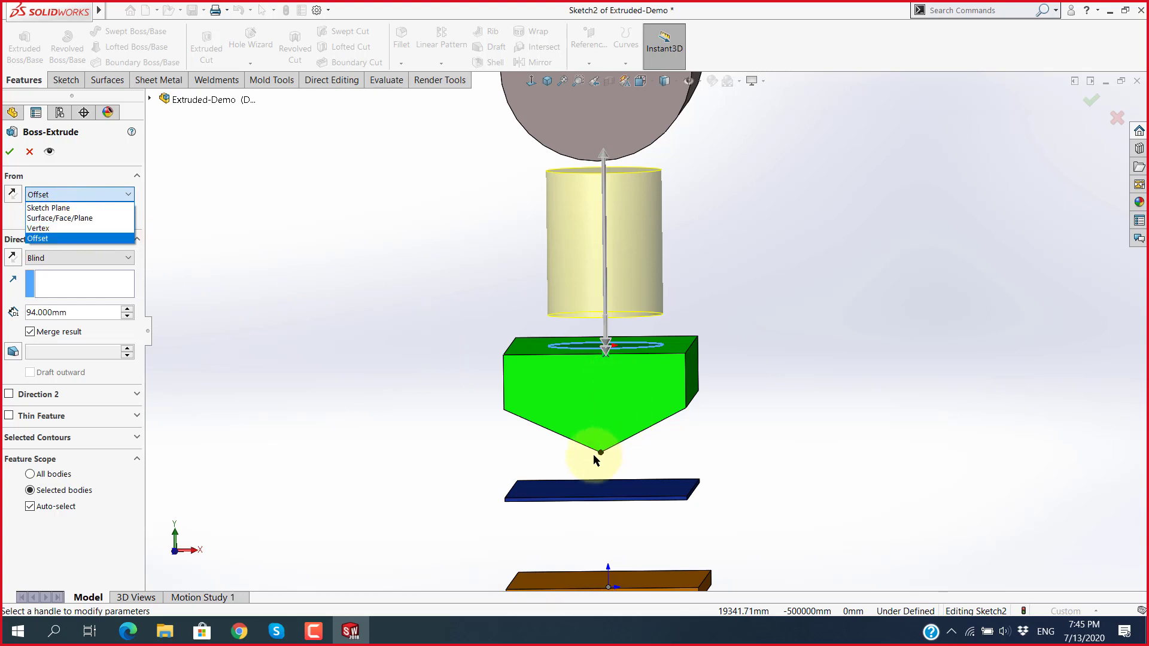
scroll(616, 554, up, 2)
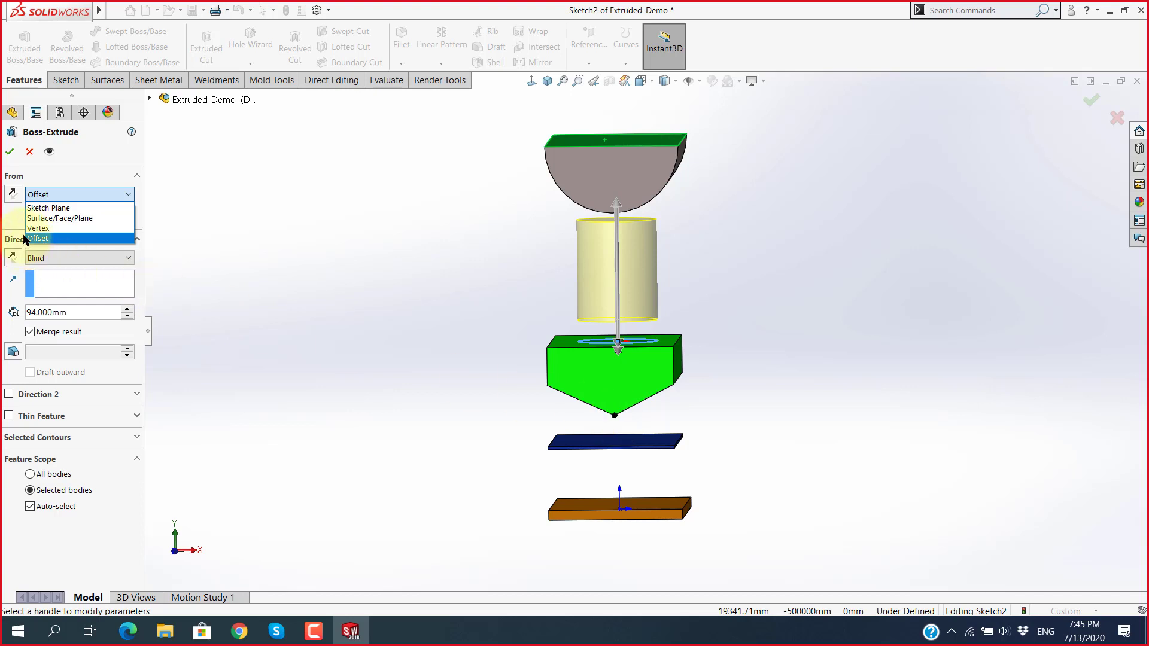
scroll(639, 344, down, 2)
scroll(639, 345, down, 1)
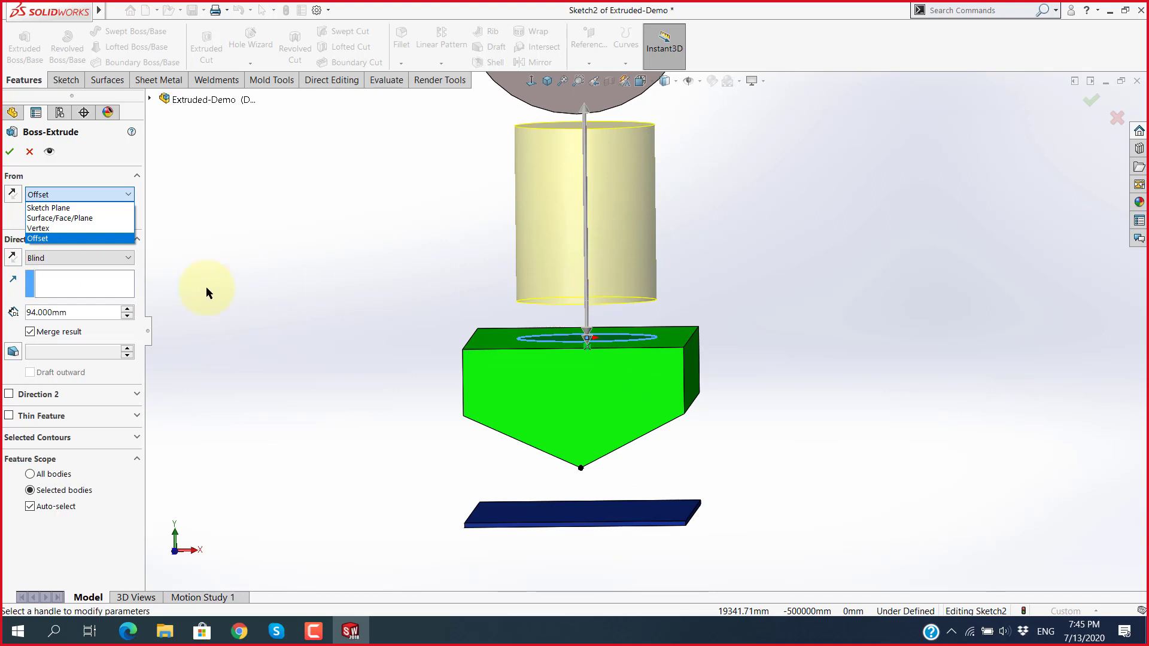
click(11, 217)
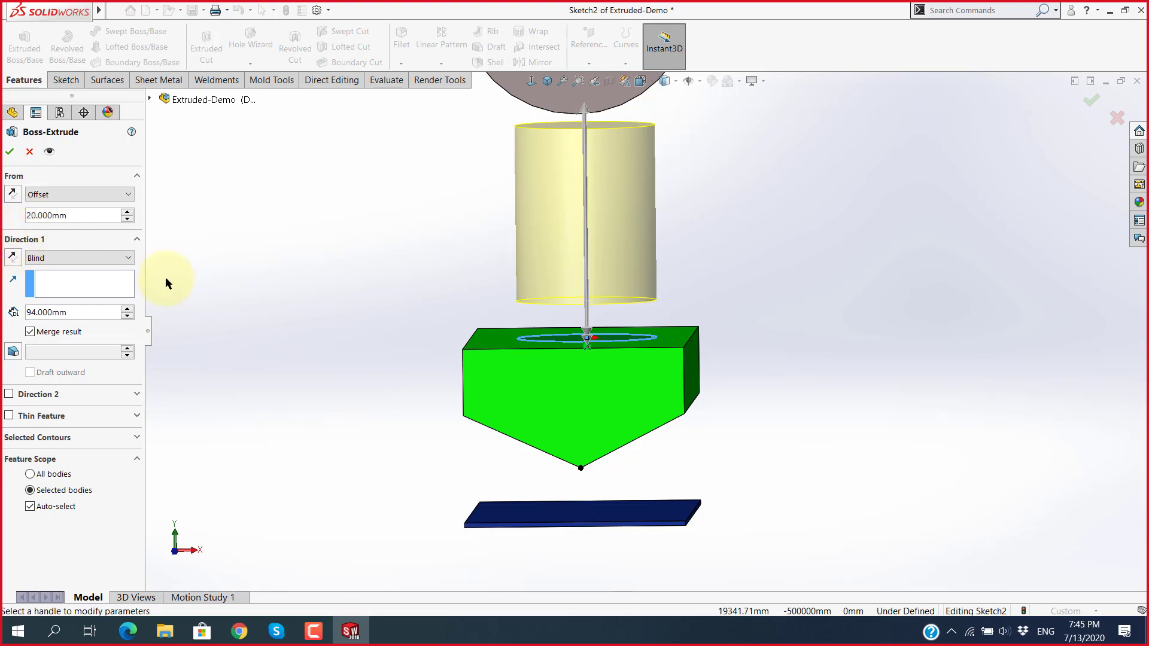
key(f)
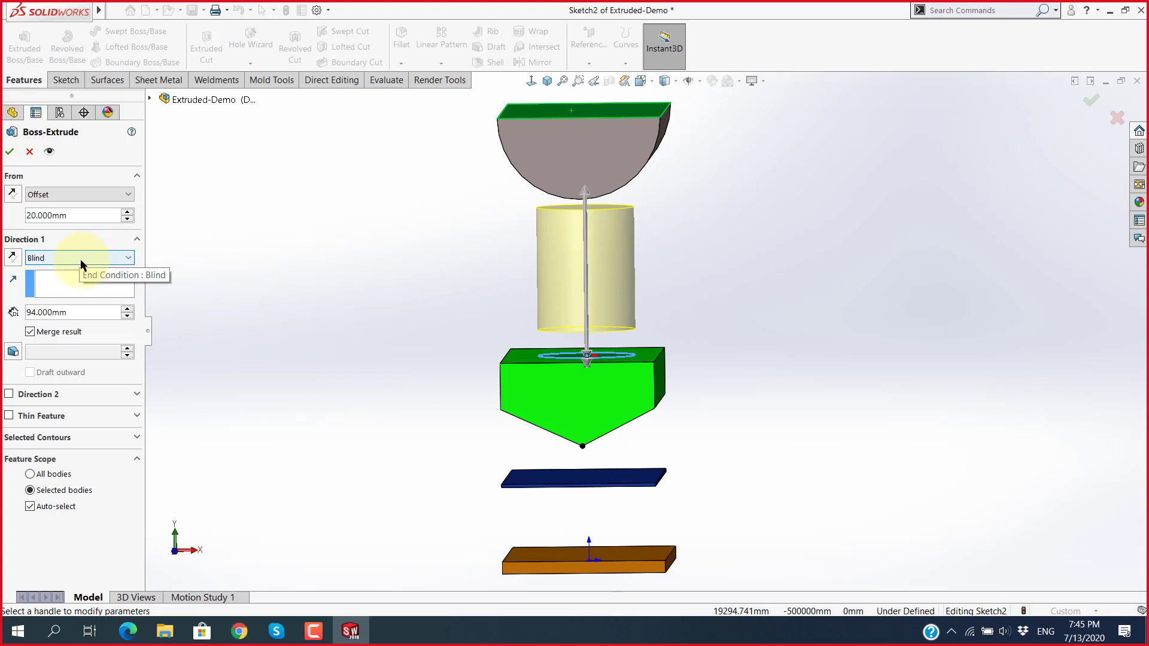
Step: Set the extrude's start condition back to Sketch Plane
click(107, 195)
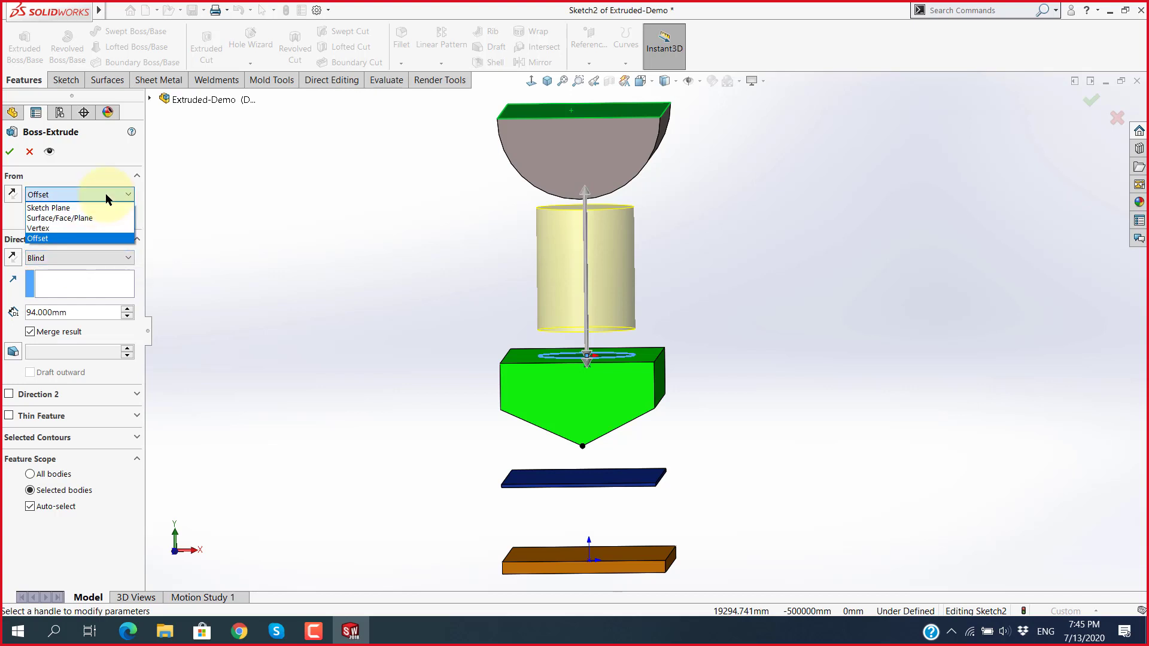
click(66, 209)
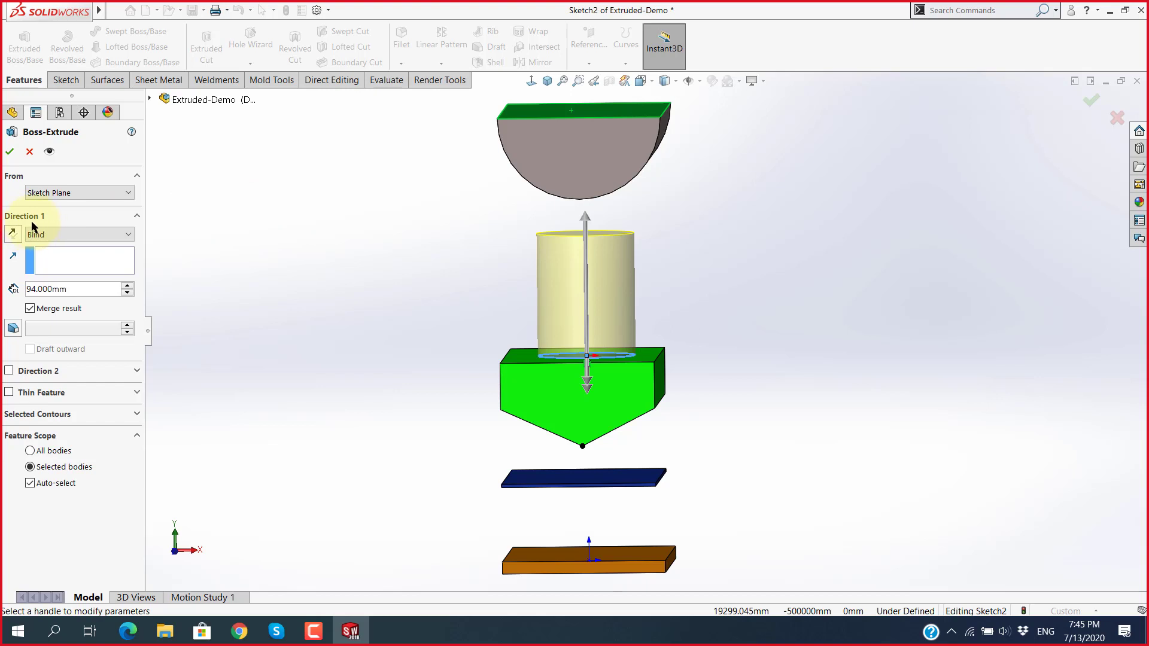
click(130, 235)
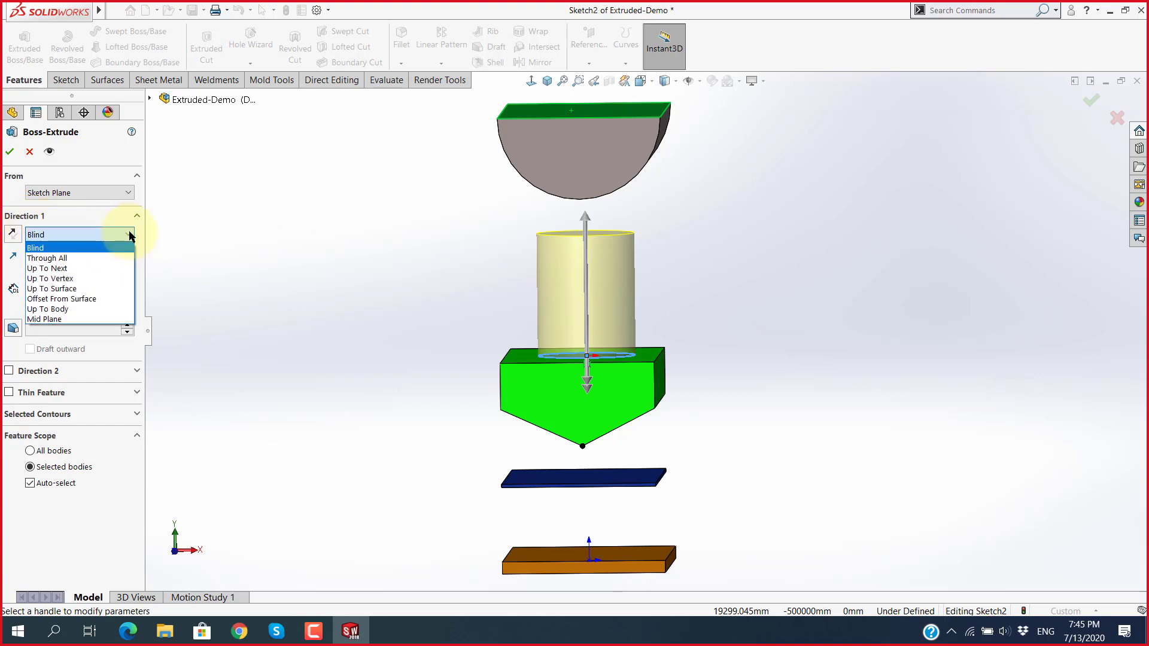
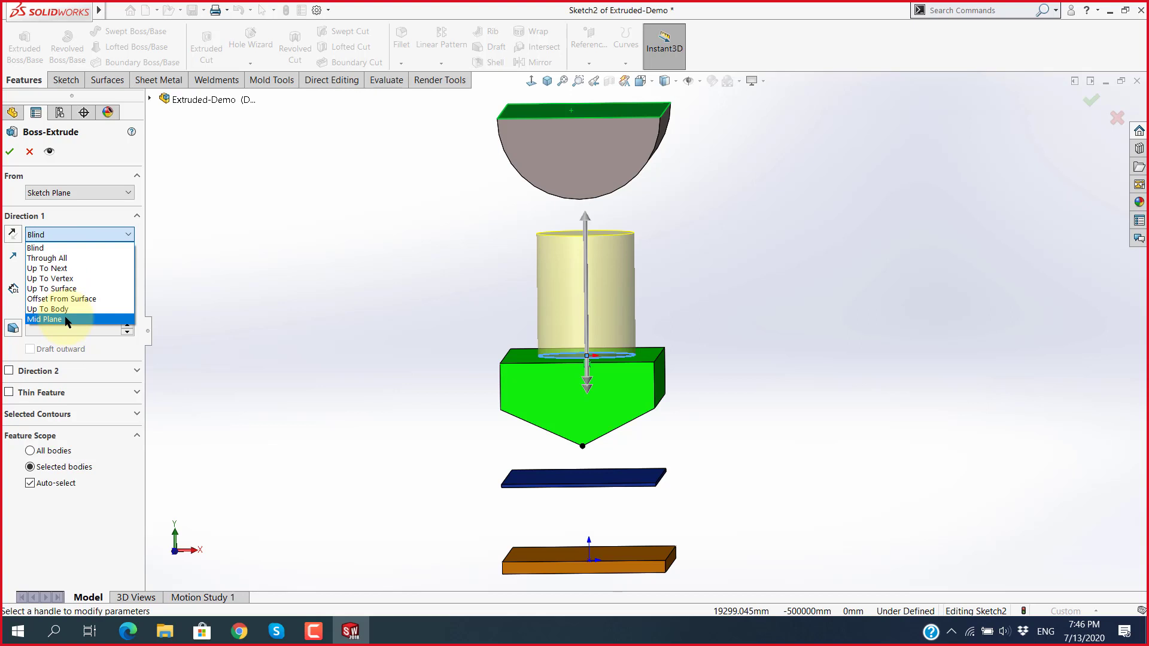
Step: Extrude the Sketch2 circle as a Blind boss, entering 50 mm then raising the depth to 90 mm
click(47, 250)
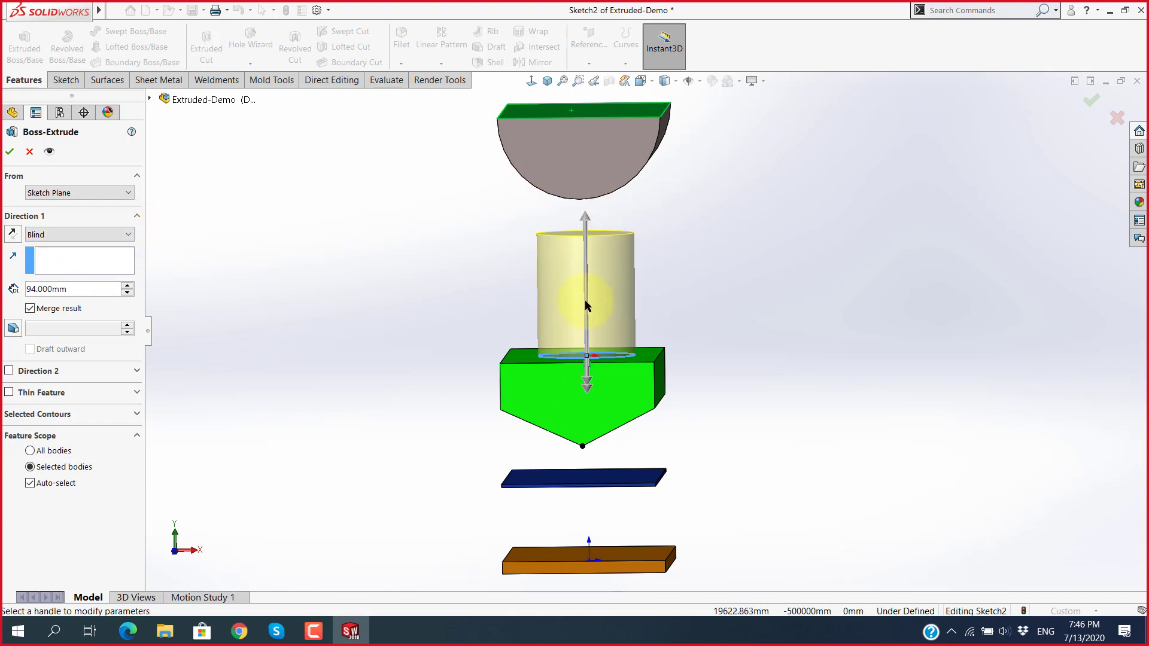
click(590, 358)
click(81, 287)
double_click(82, 287)
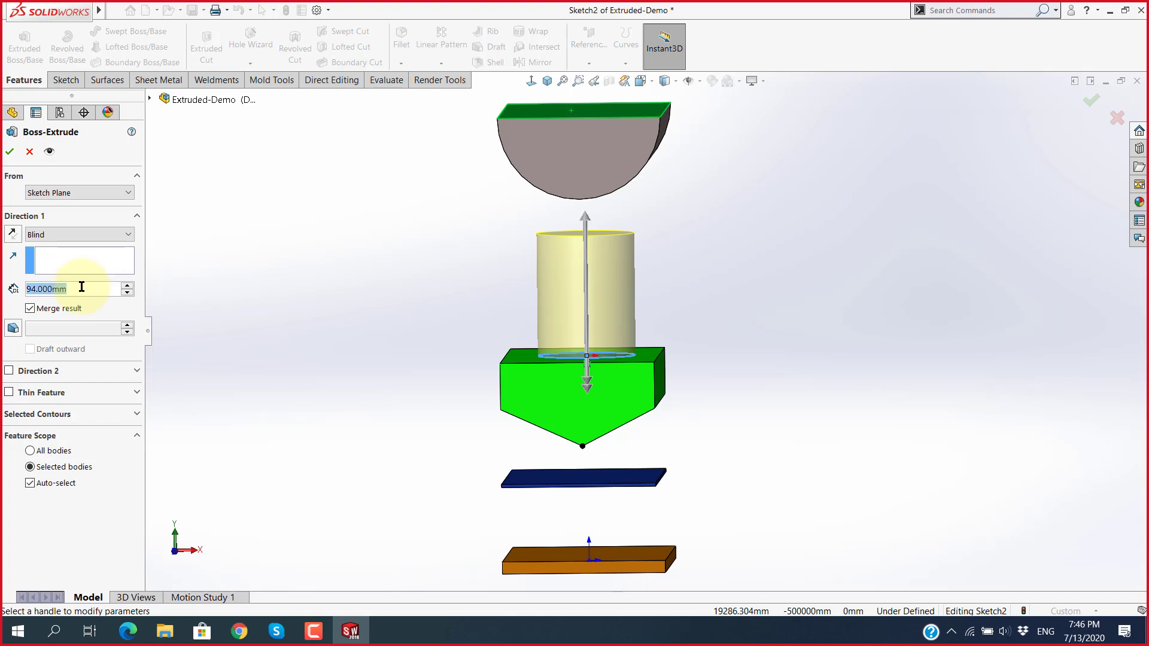
text(50)
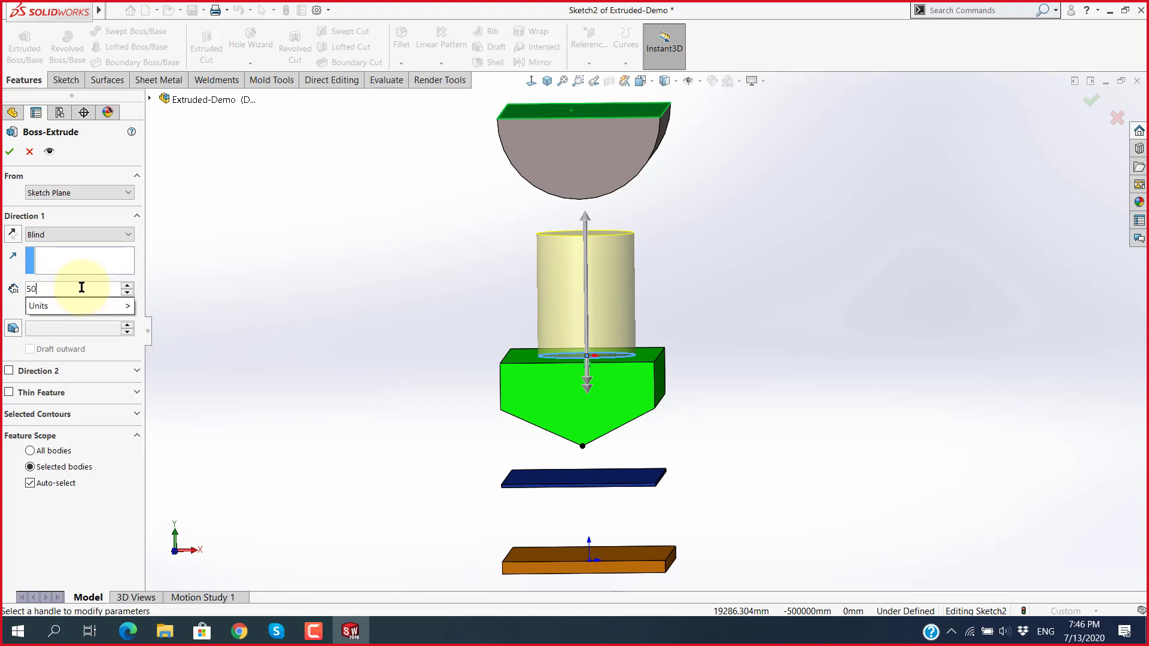
key(Return)
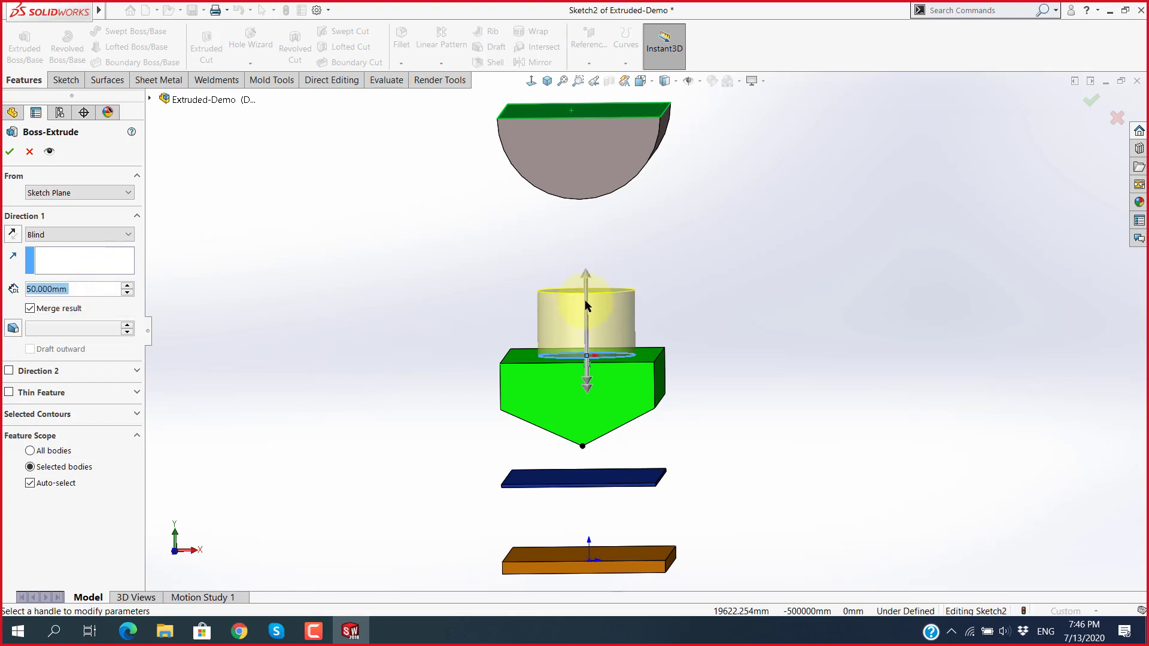
click(128, 286)
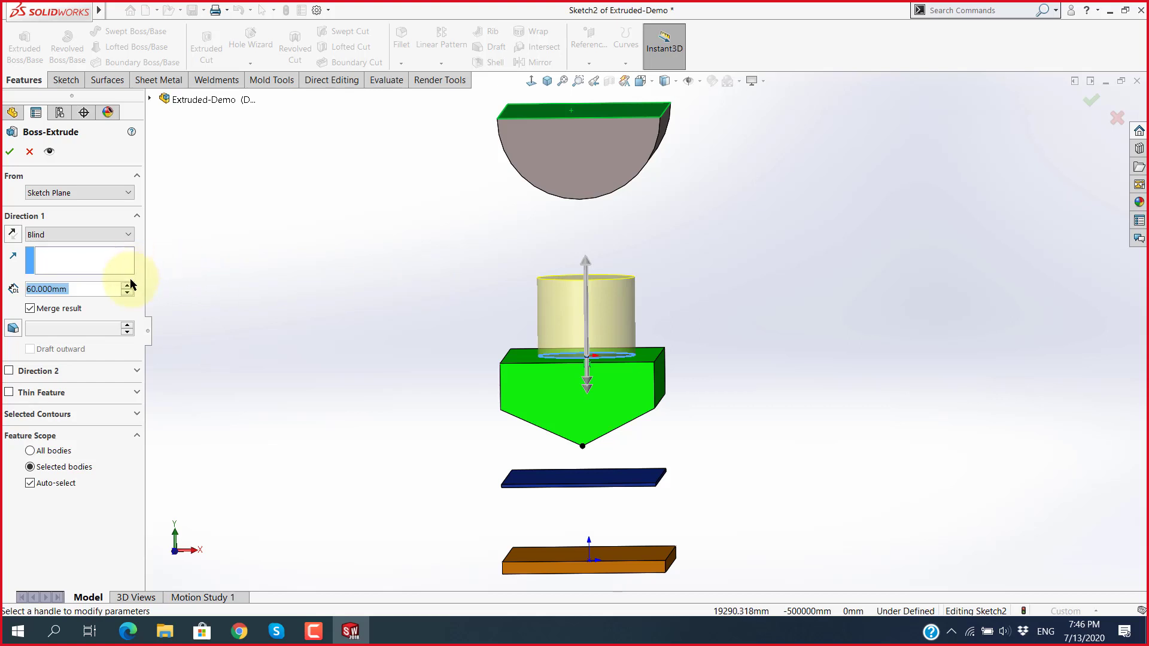
click(131, 285)
click(131, 285)
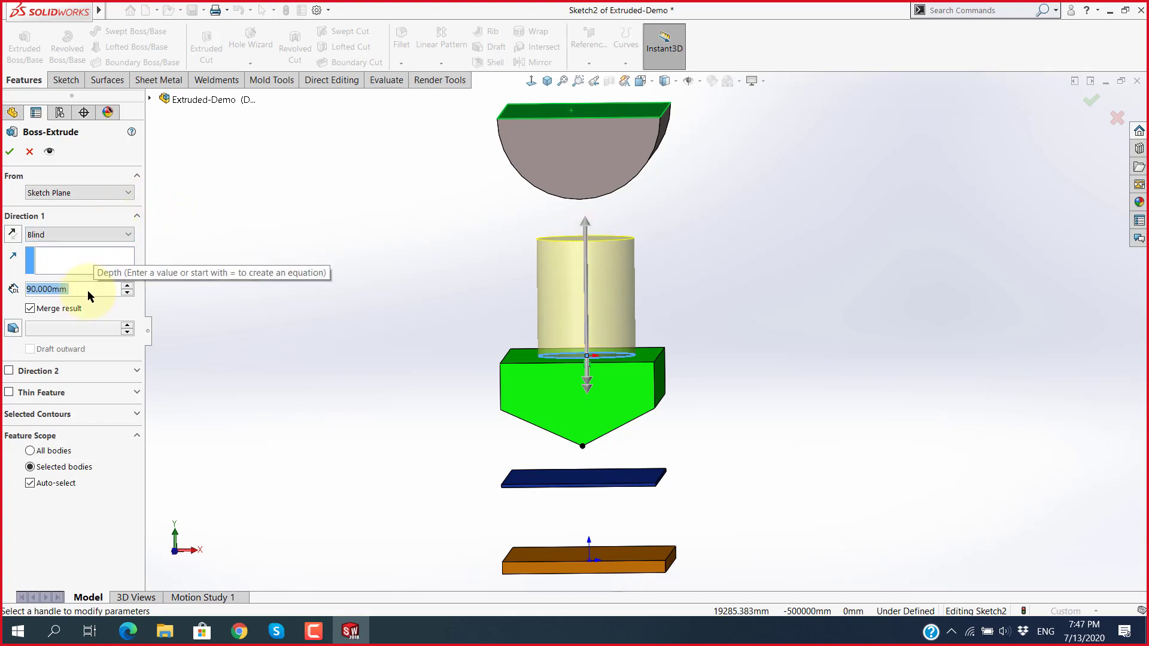
click(116, 234)
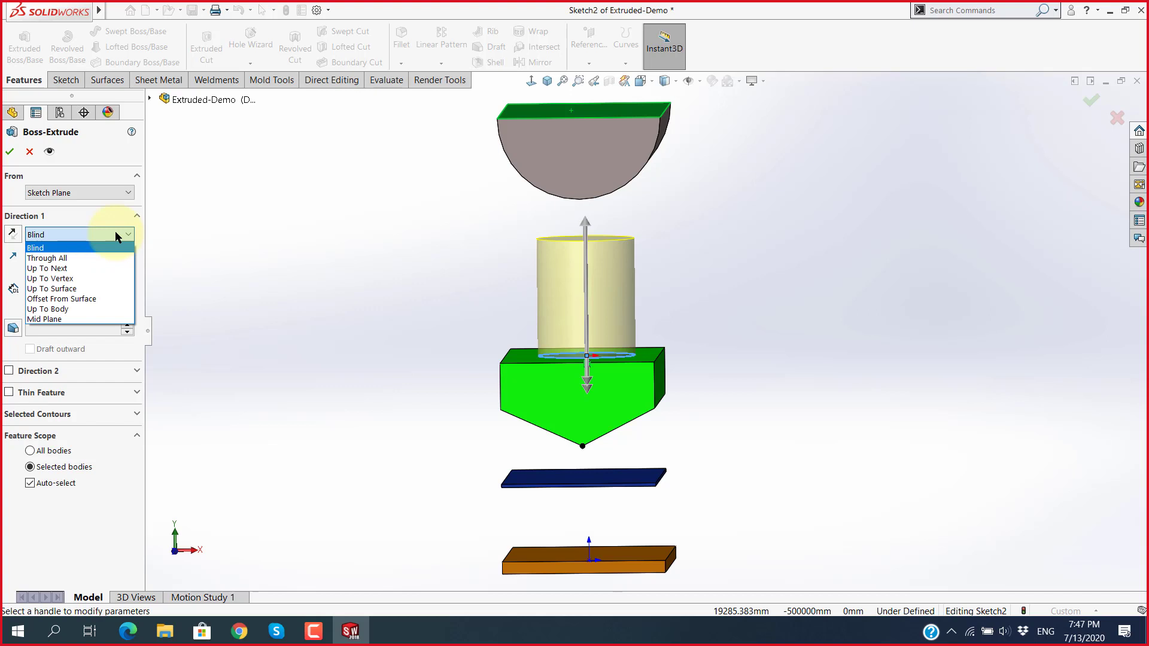
Step: Switch the boss end condition to Through All and inspect the cylinder reaching the grey upper body
click(59, 264)
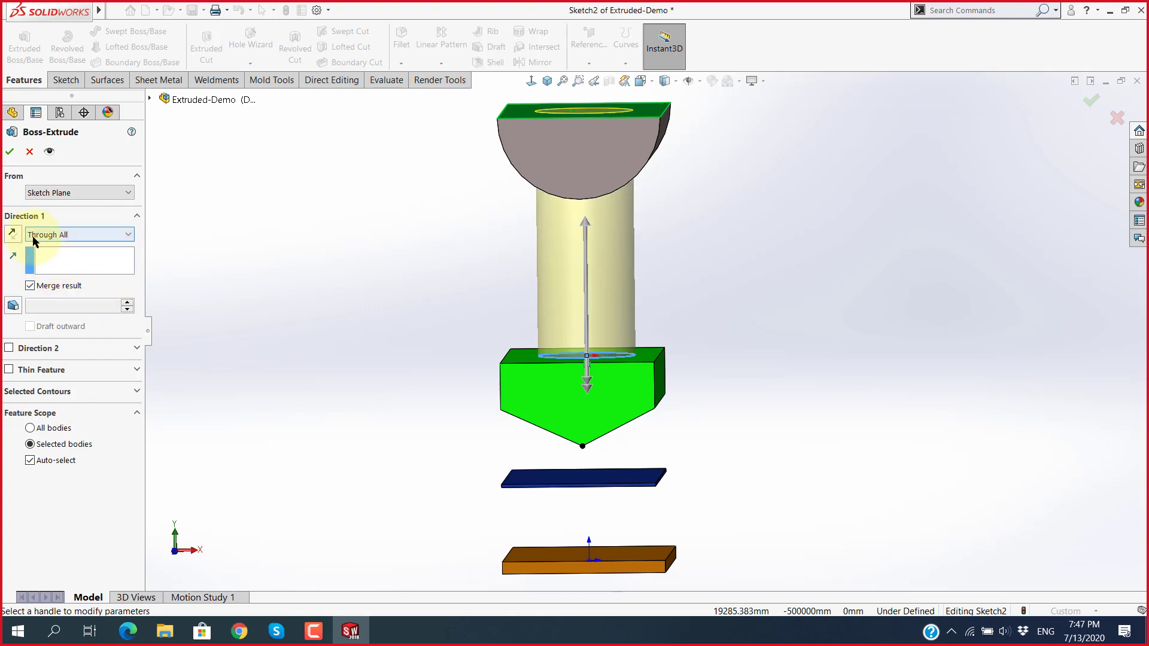
scroll(346, 386, up, 3)
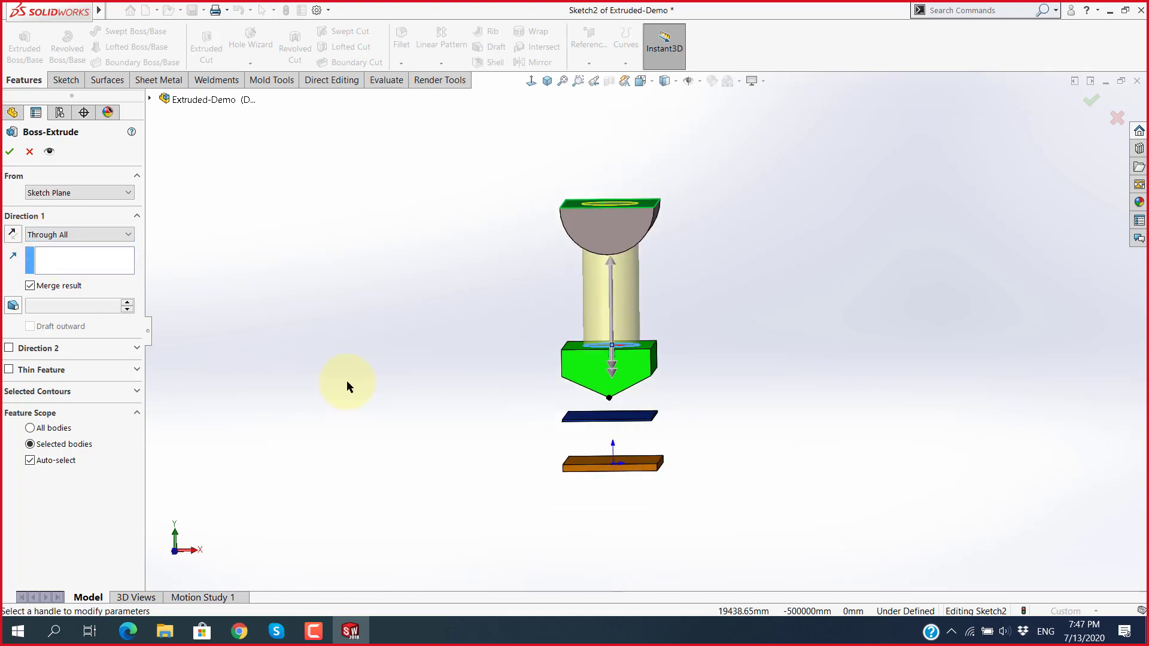
scroll(756, 229, down, 1)
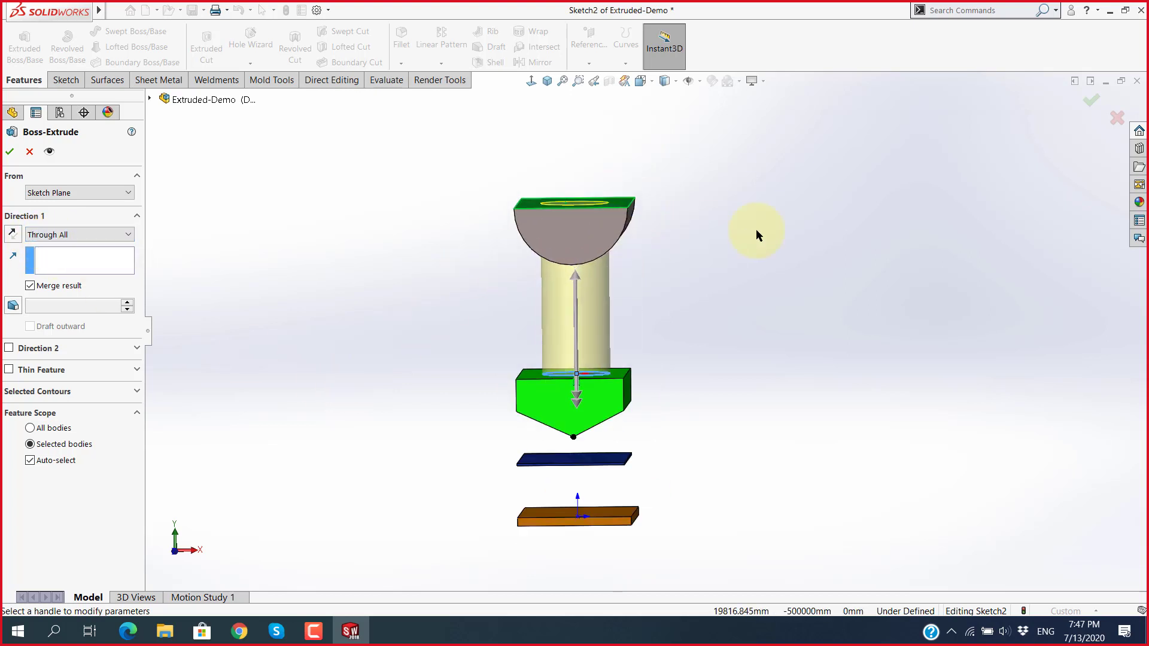
scroll(664, 239, down, 2)
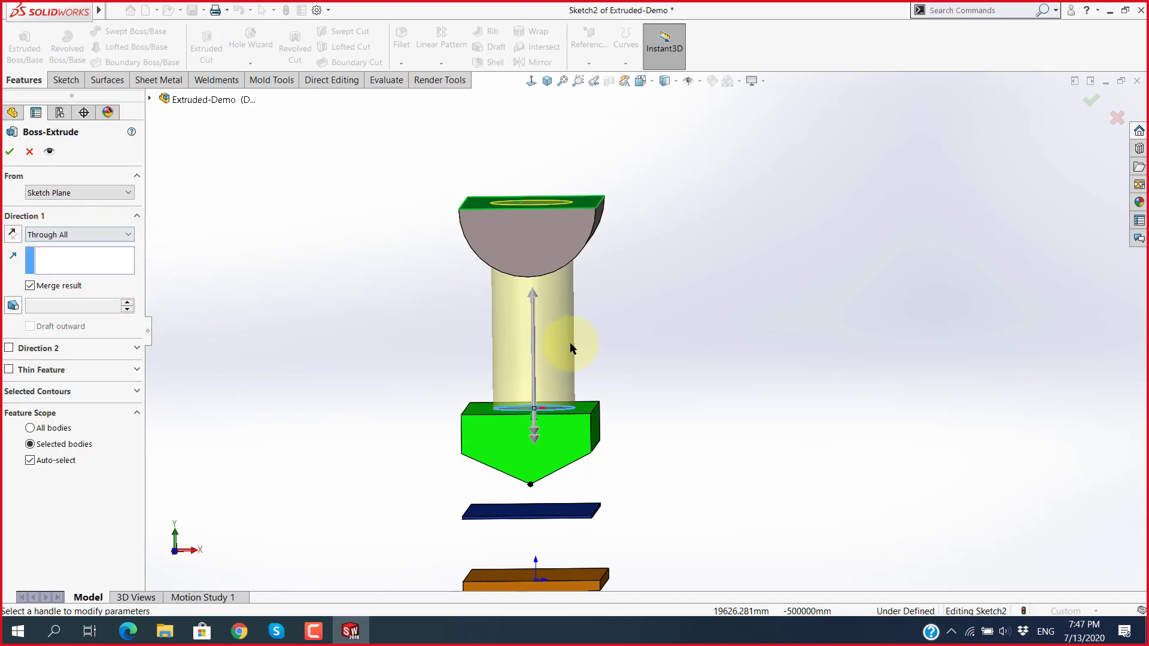
mouse_move(676, 353)
middle_down()
mouse_move(620, 360)
mouse_move(649, 389)
middle_up()
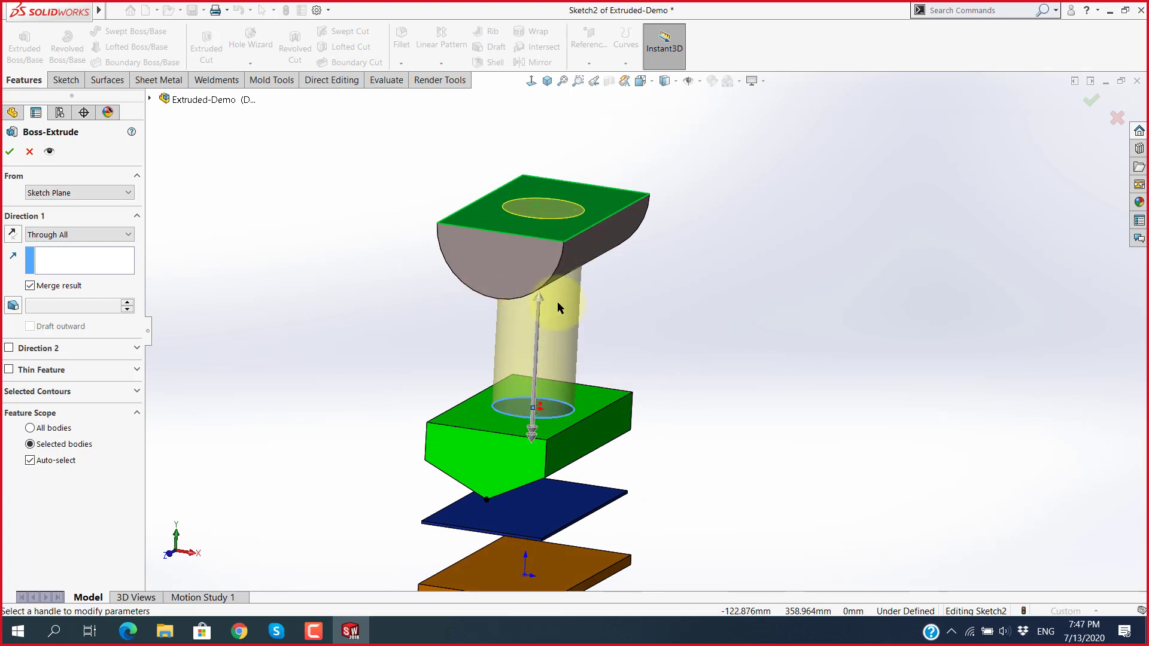
scroll(558, 302, up, 2)
scroll(565, 216, up, 1)
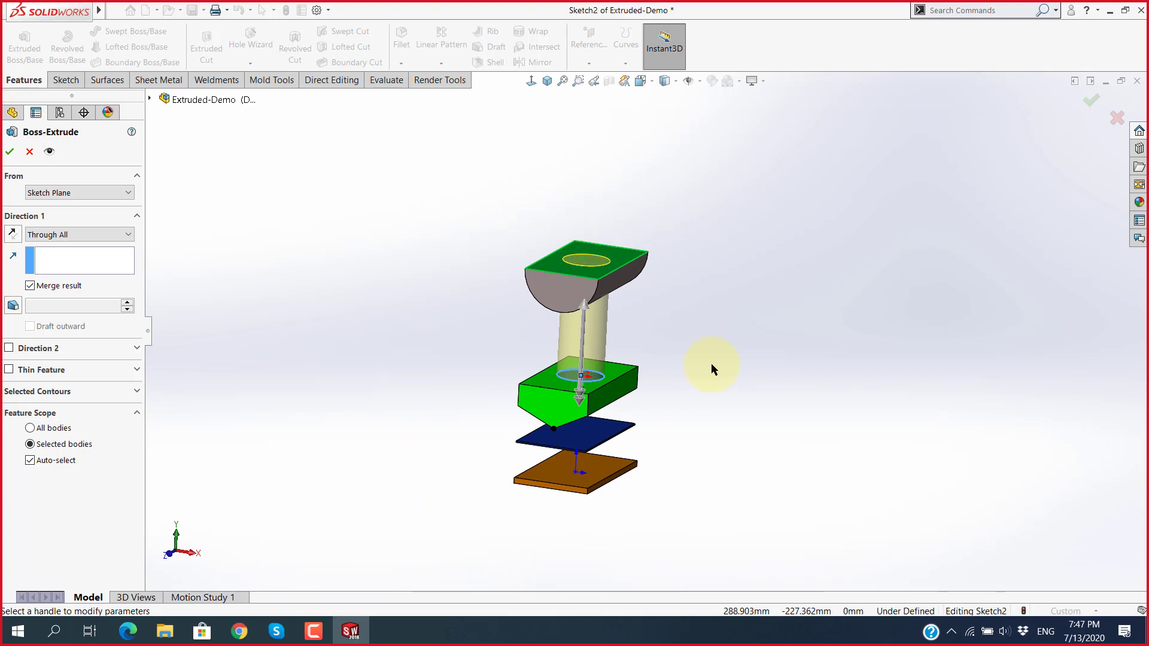
scroll(648, 185, down, 2)
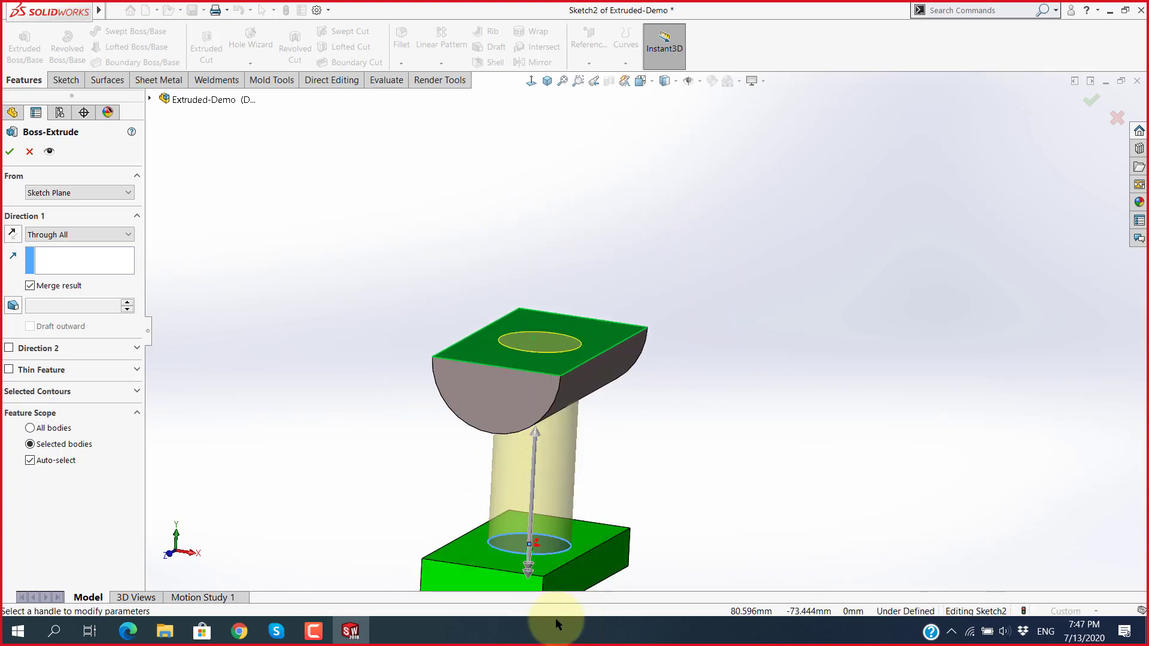
scroll(519, 520, down, 2)
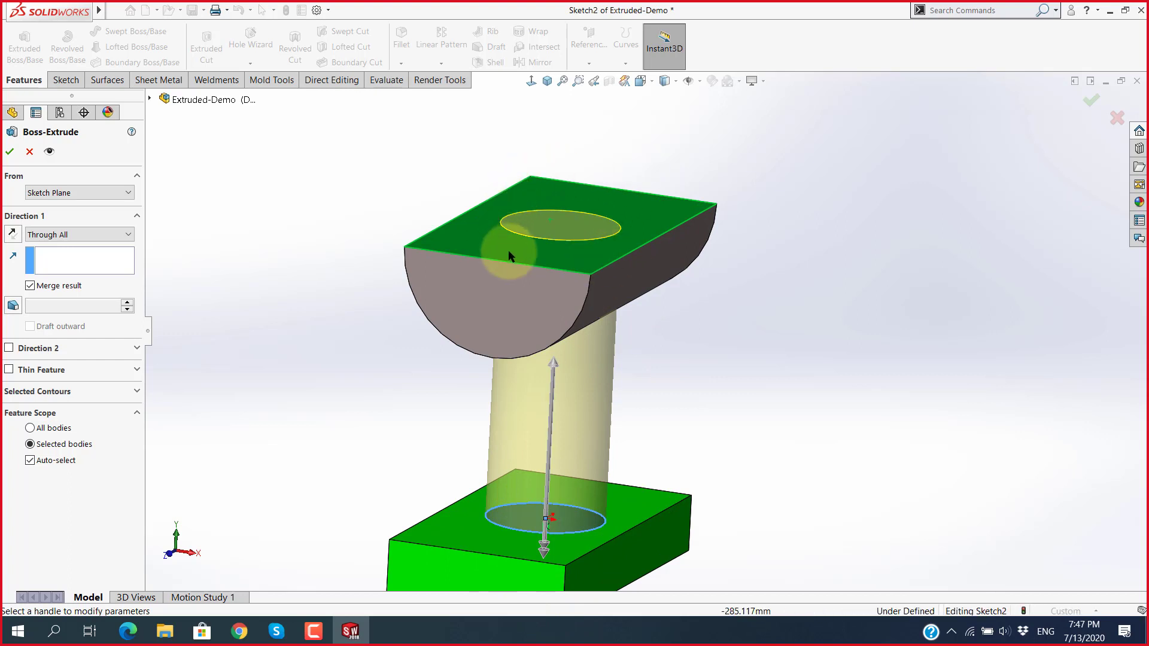
click(613, 256)
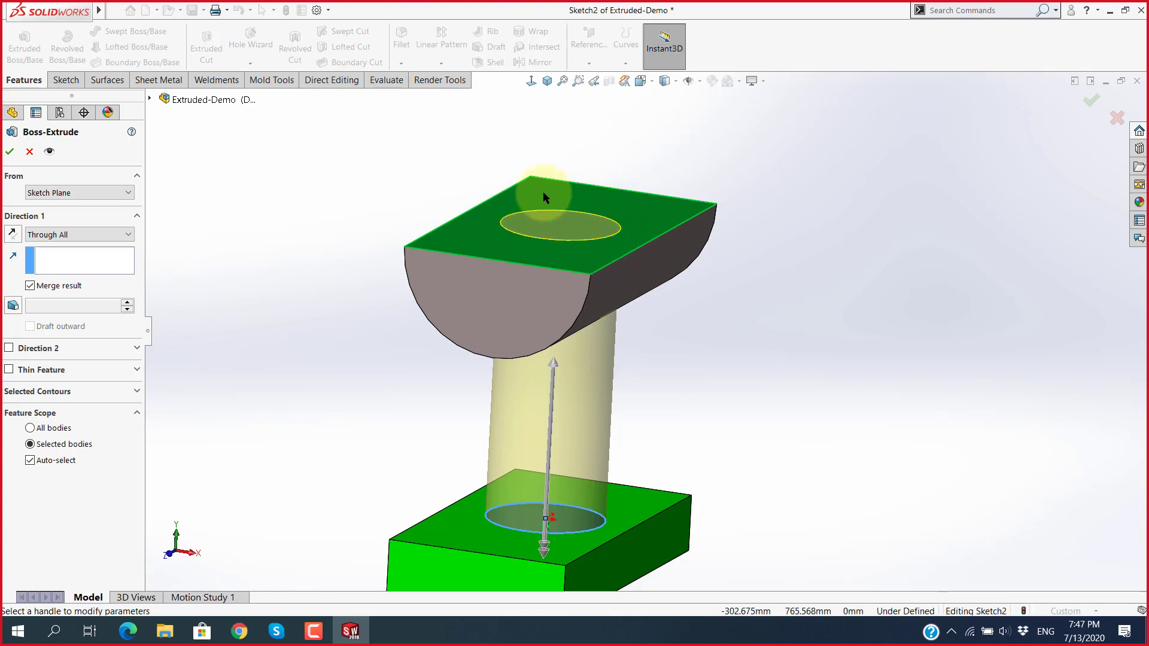
scroll(568, 272, up, 5)
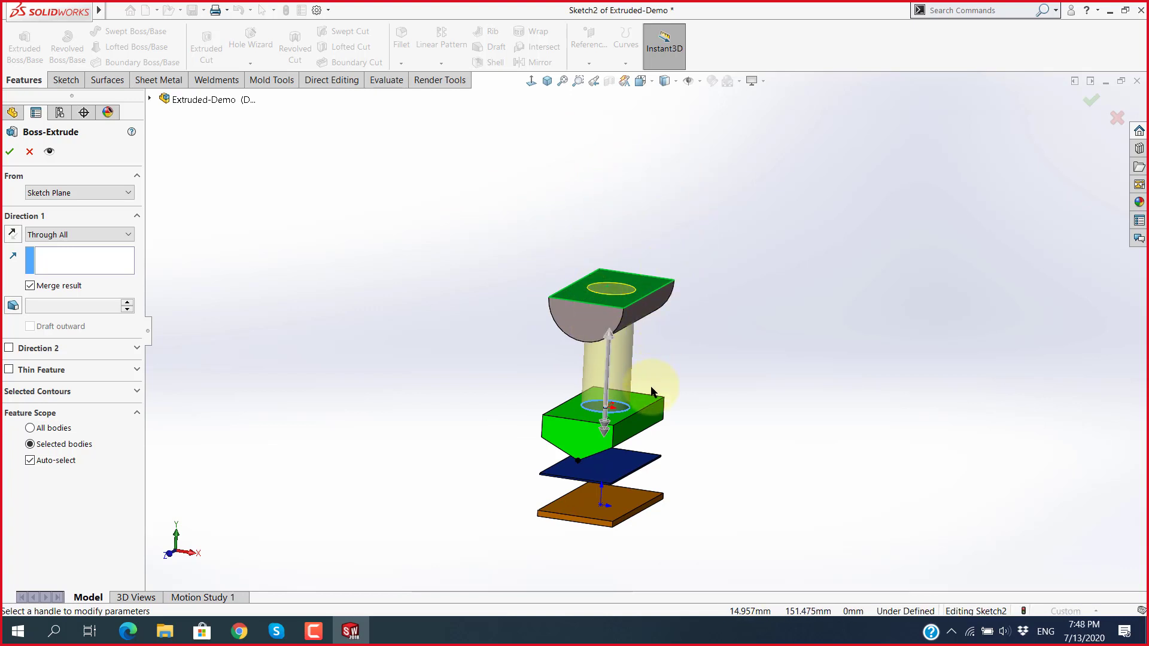
scroll(653, 389, down, 2)
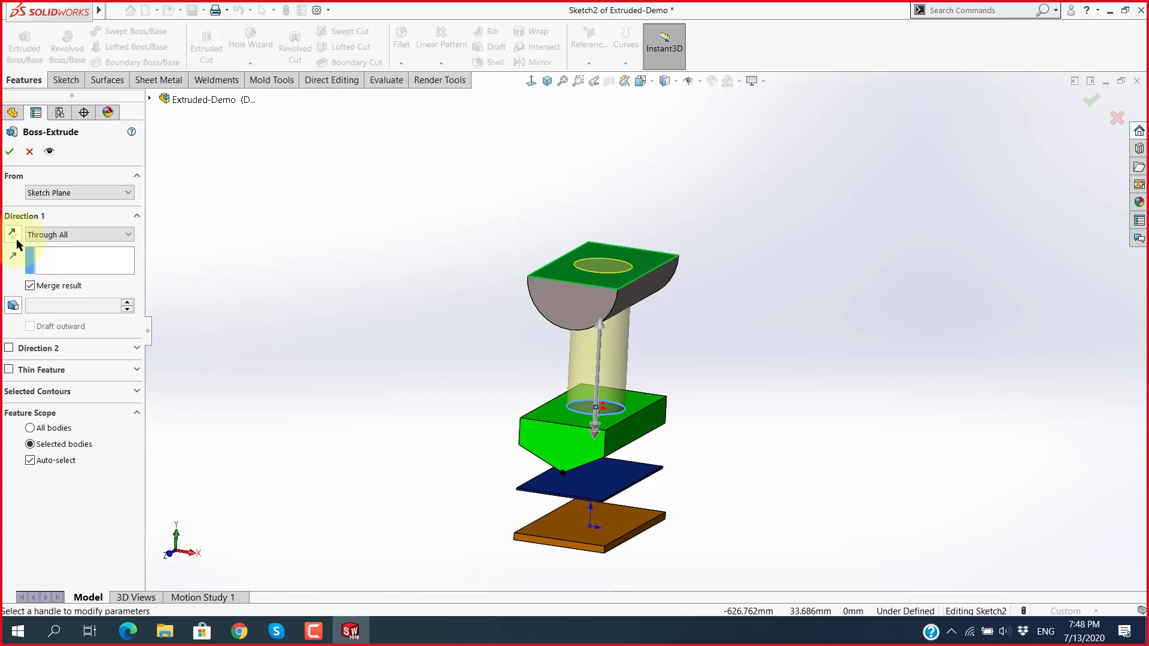
Step: Reverse the boss direction downward and inspect the lower plates from the front view
click(15, 236)
middle_drag(471, 469, 466, 419)
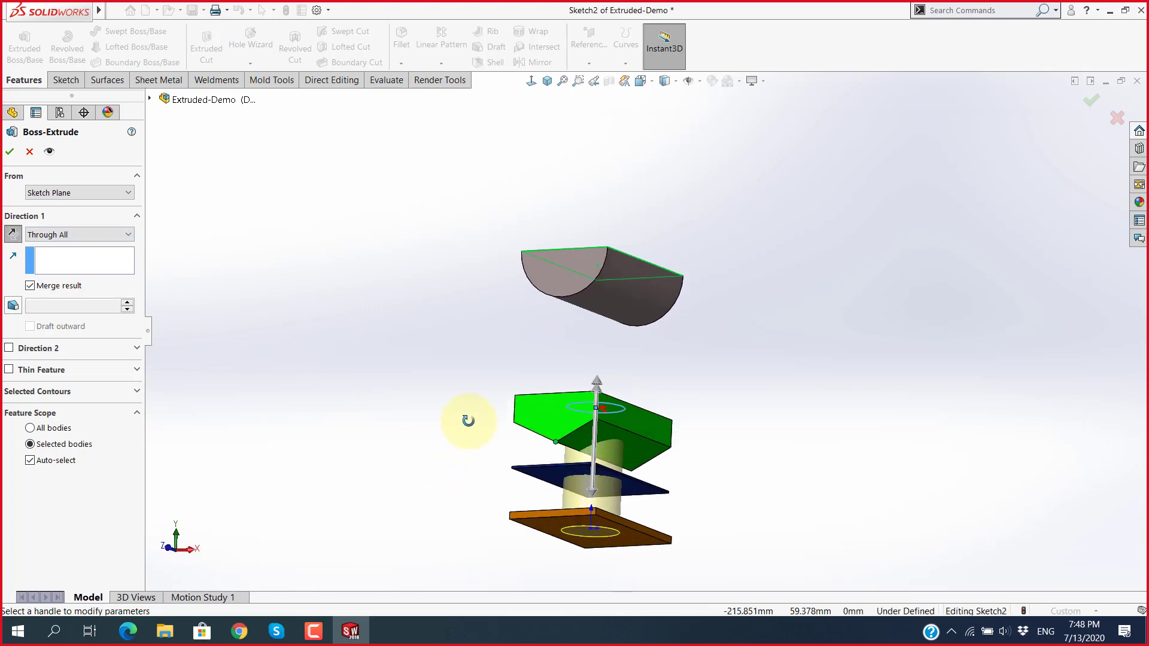
scroll(589, 479, down, 5)
key(ctrl+1)
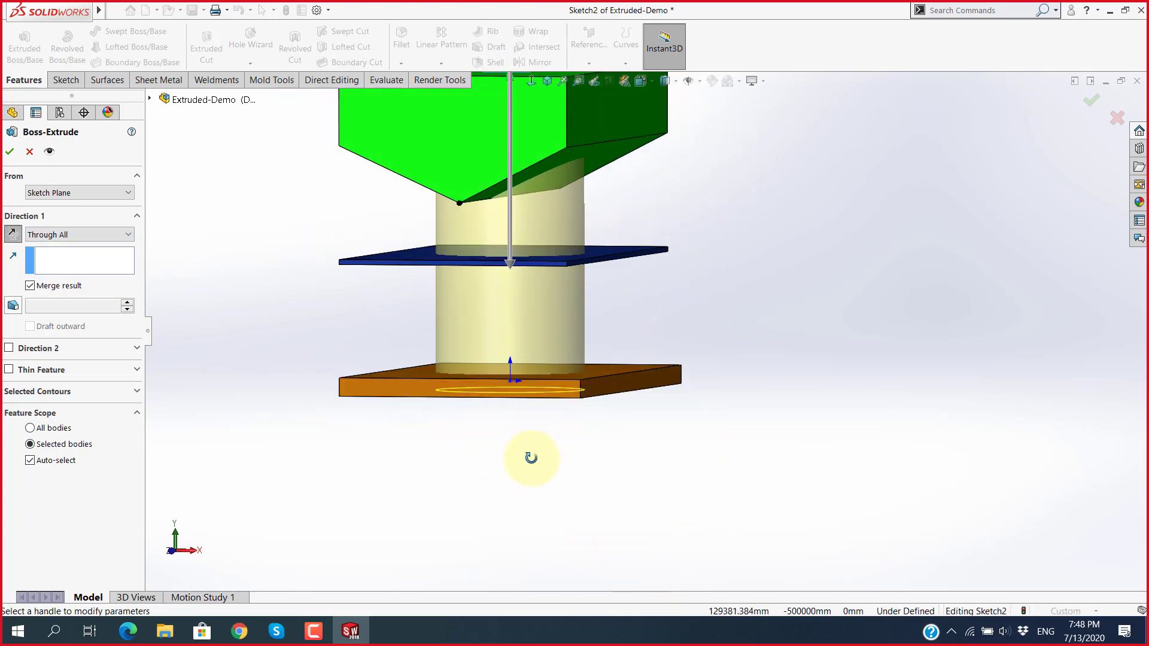
scroll(573, 398, down, 2)
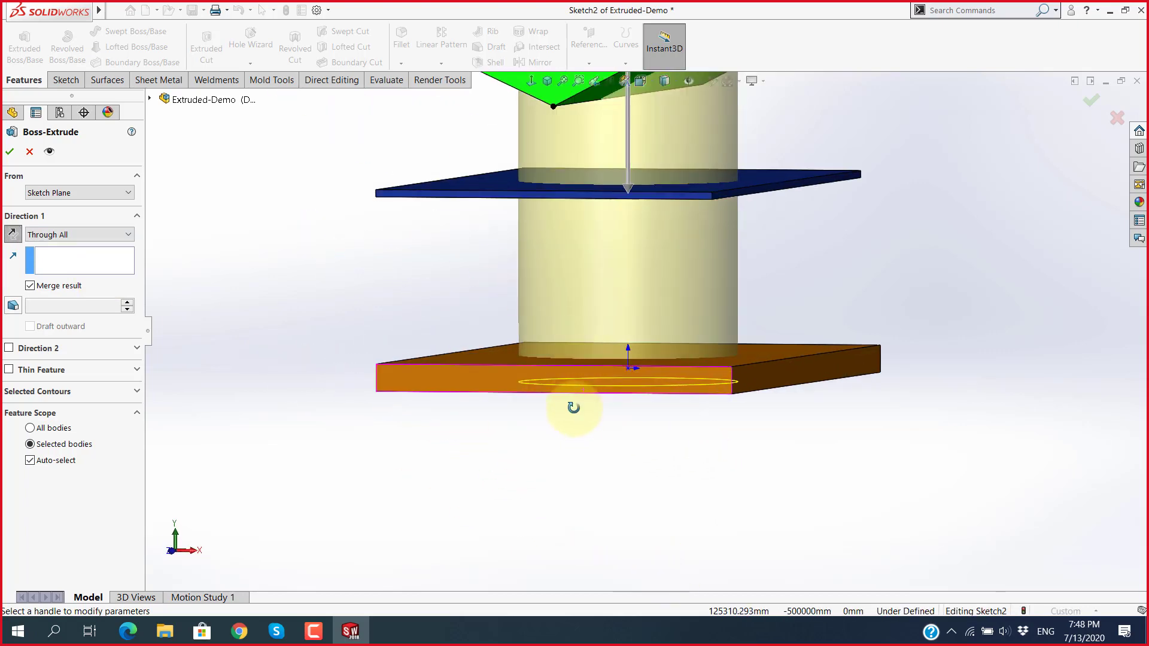
scroll(573, 396, down, 1)
scroll(573, 395, down, 1)
middle_drag(574, 394, 575, 403)
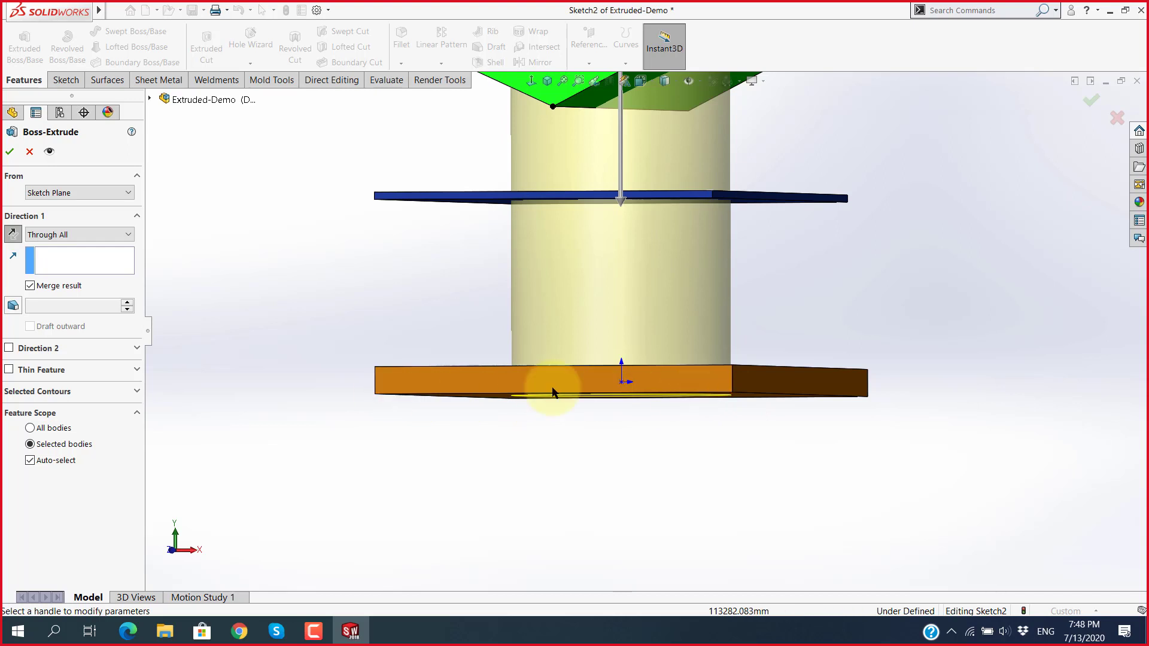
Step: Return the end condition to Blind at 90 mm and test flipping the direction again
click(111, 235)
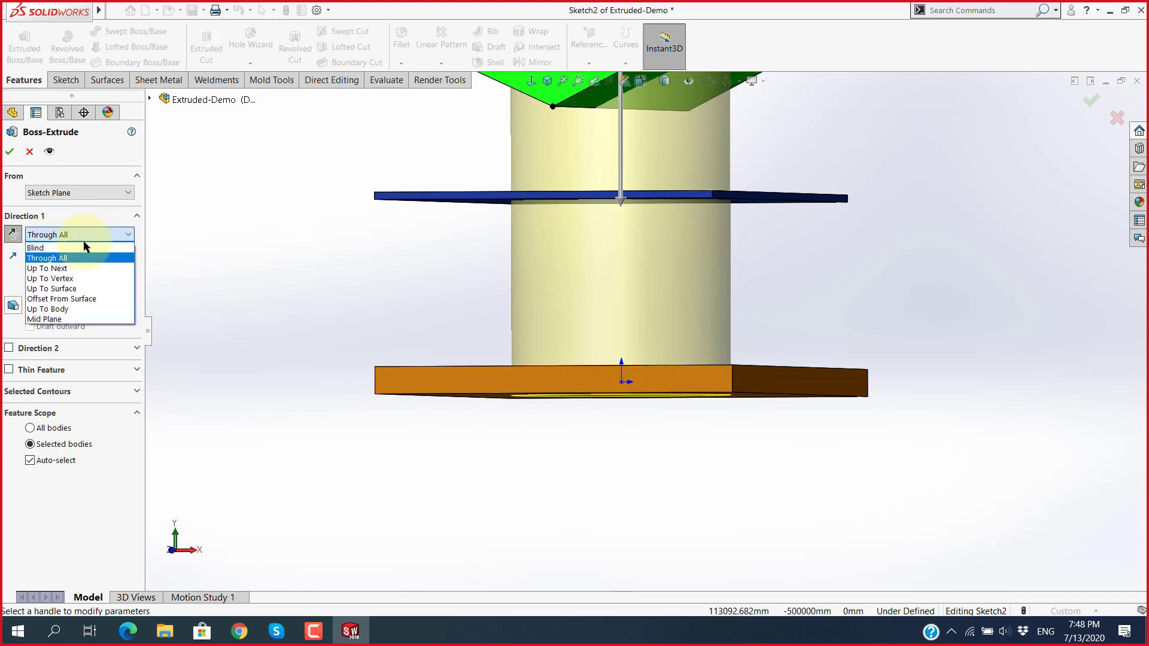
click(69, 246)
scroll(441, 297, up, 5)
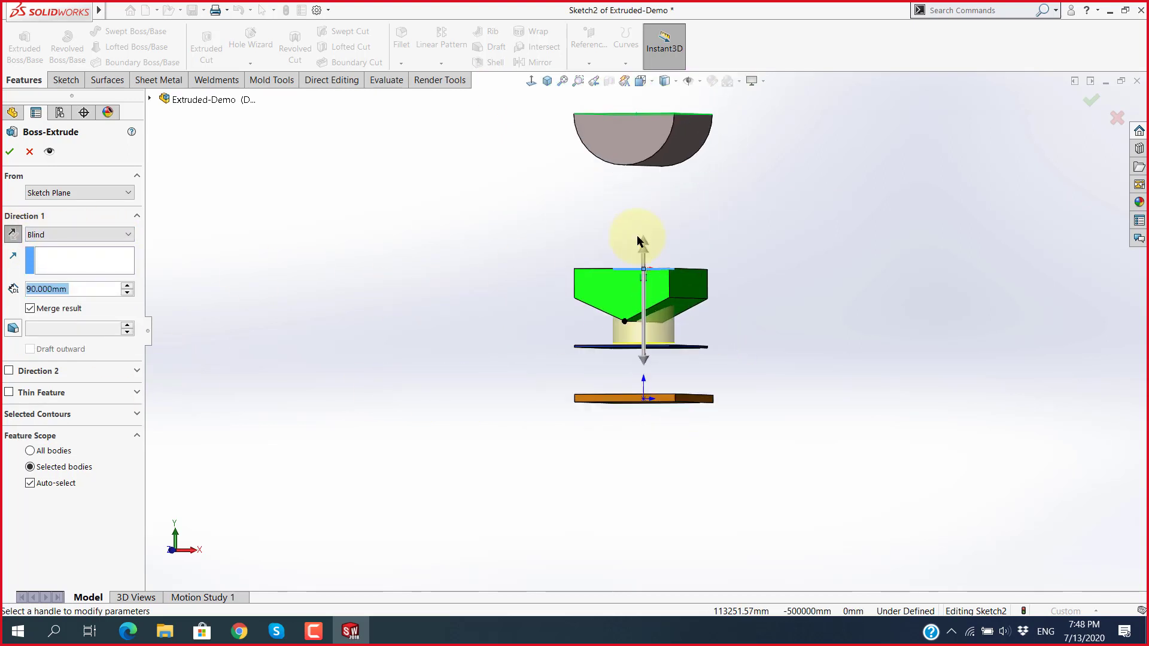
click(13, 234)
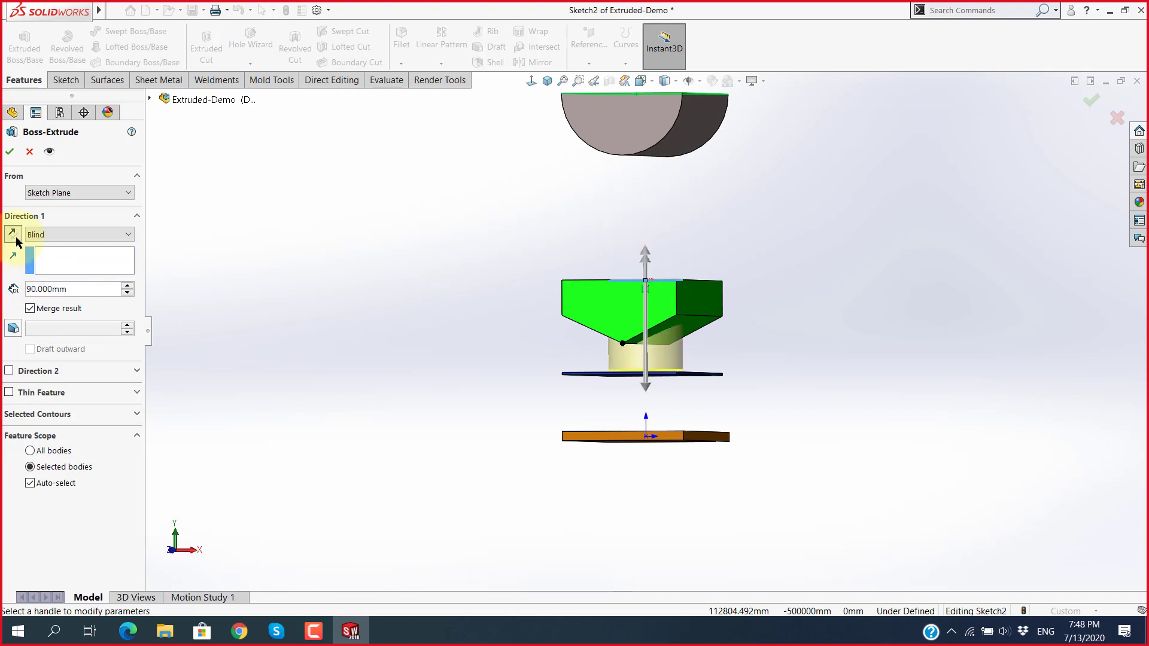
click(70, 234)
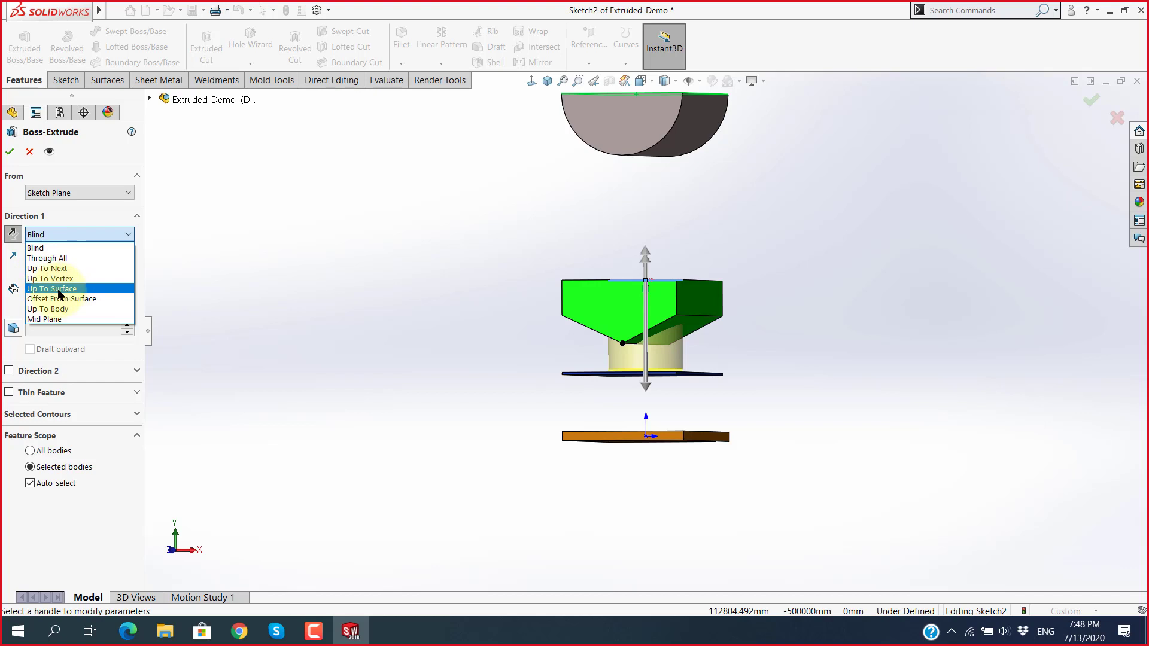
Step: Try Up To Next as the end condition, then cancel the boss extrusion, leaving Sketch2 unextruded
click(67, 270)
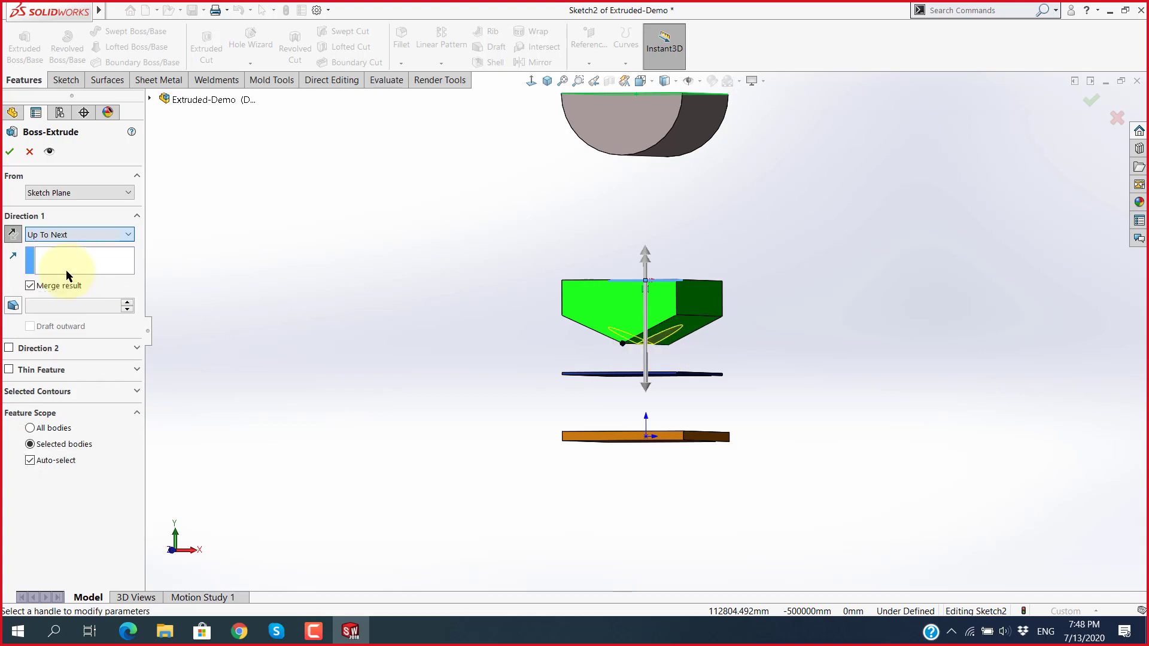
scroll(662, 325, up, 2)
scroll(662, 324, down, 3)
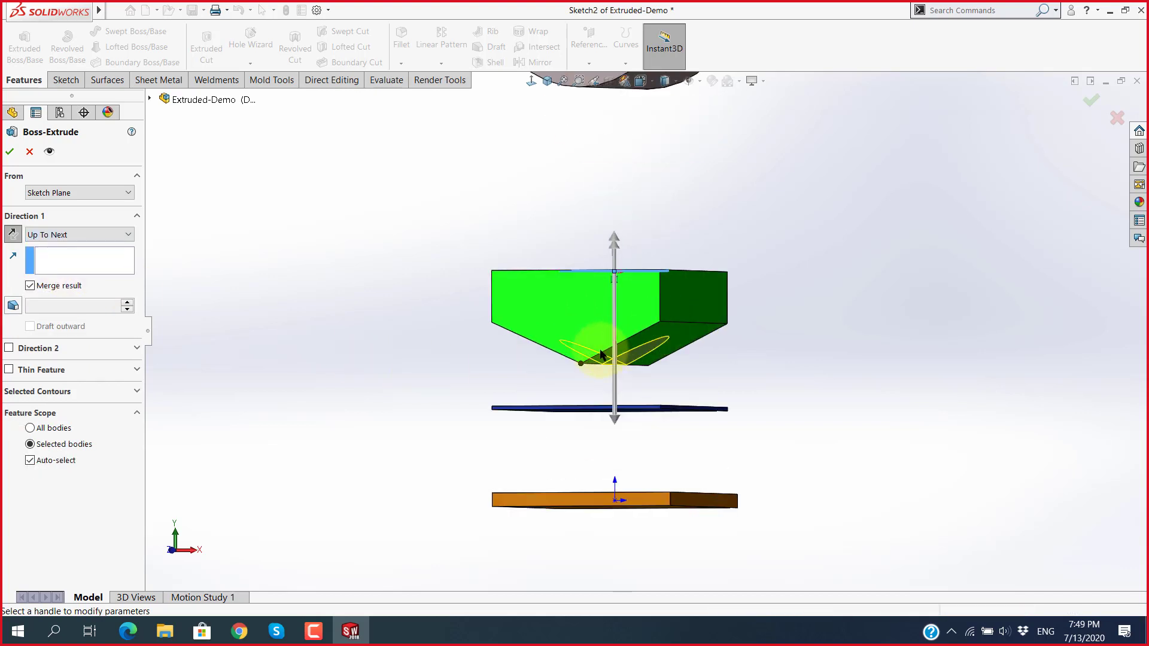
mouse_move(610, 345)
middle_down()
mouse_move(569, 374)
mouse_move(580, 359)
mouse_move(623, 357)
mouse_move(554, 359)
middle_up()
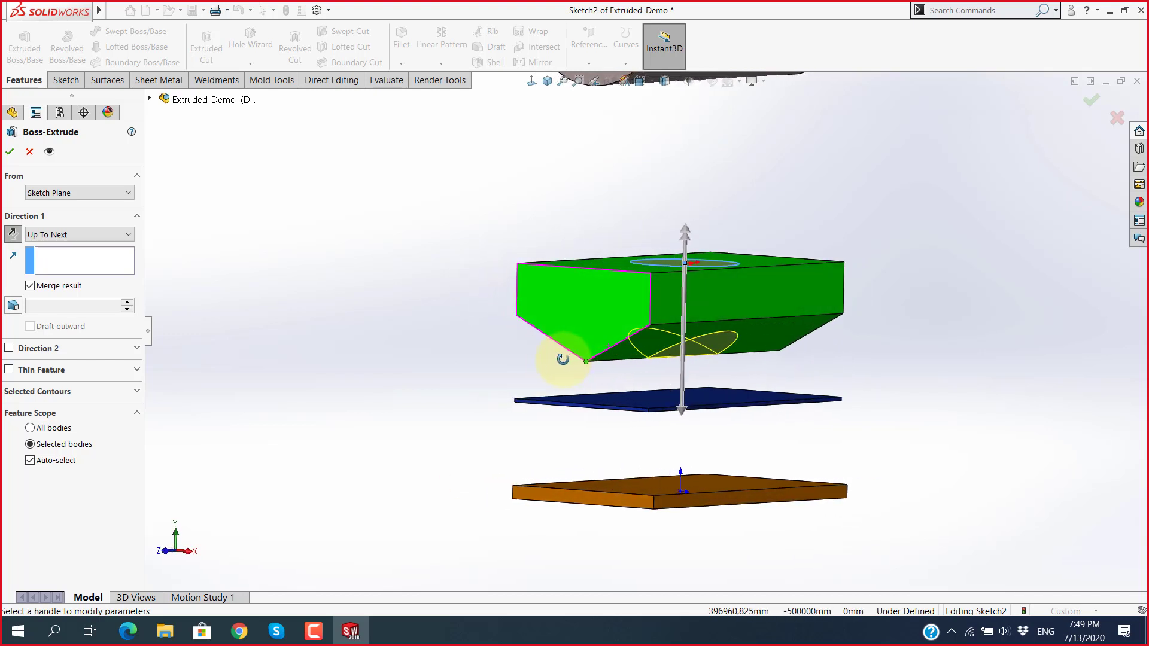
click(30, 152)
scroll(689, 295, down, 3)
scroll(661, 247, down, 1)
middle_drag(661, 247, 654, 252)
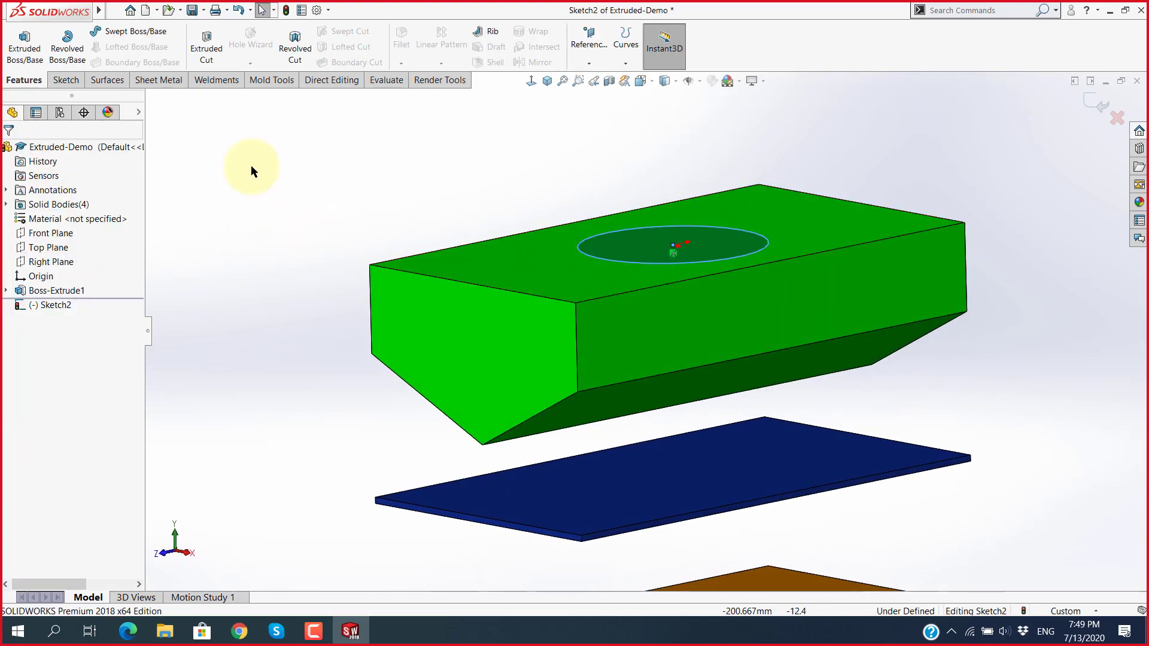
Step: Start a new boss of the circle from the blue plate face, ending Up To Next
click(25, 43)
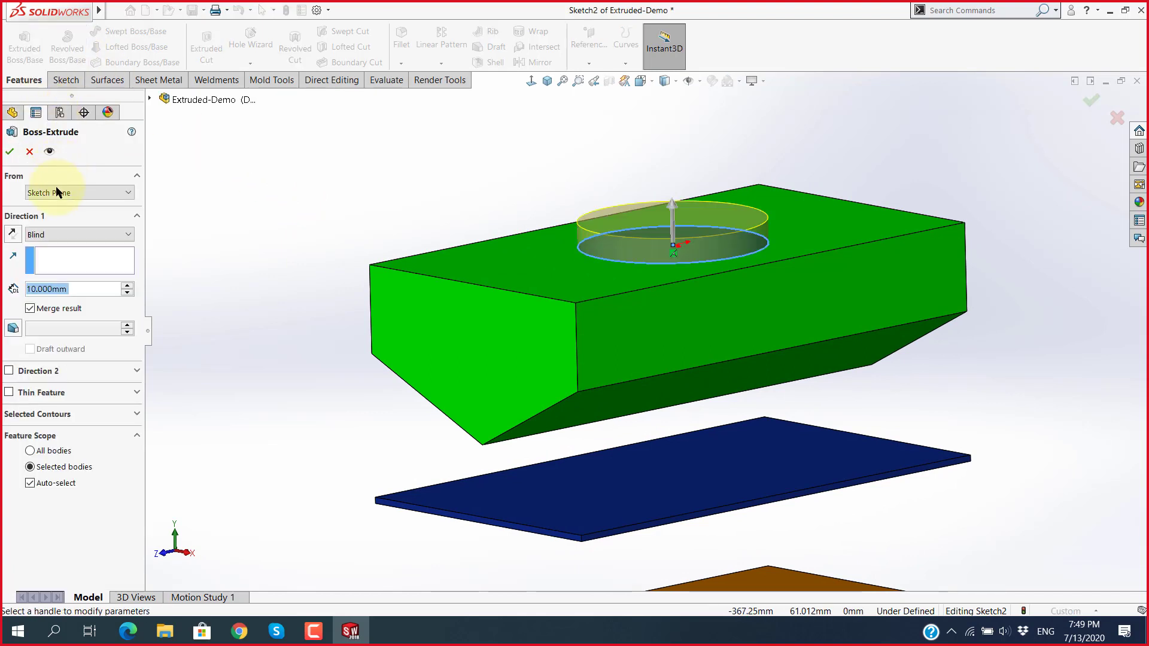
click(62, 193)
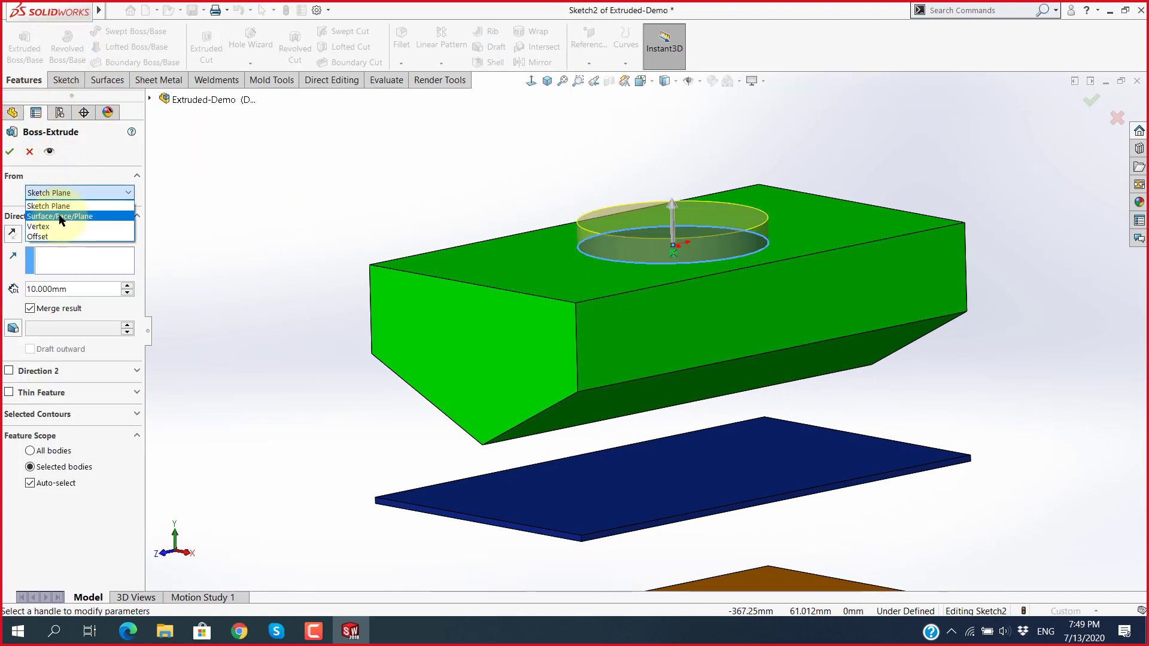
click(62, 216)
click(712, 486)
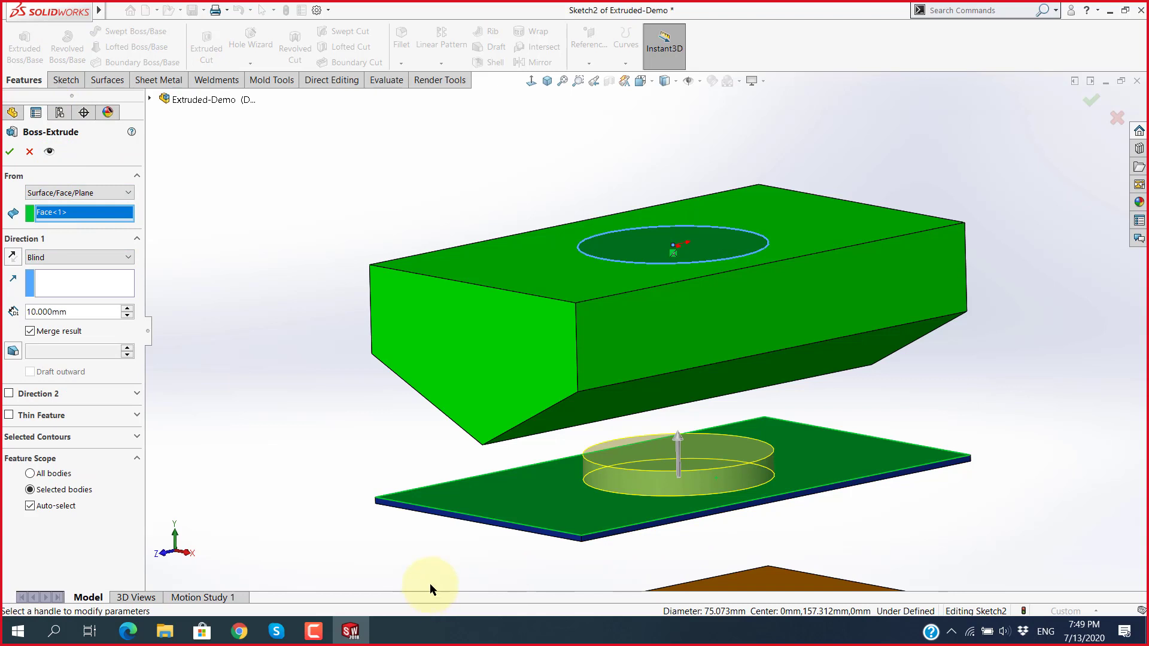
scroll(577, 505, up, 3)
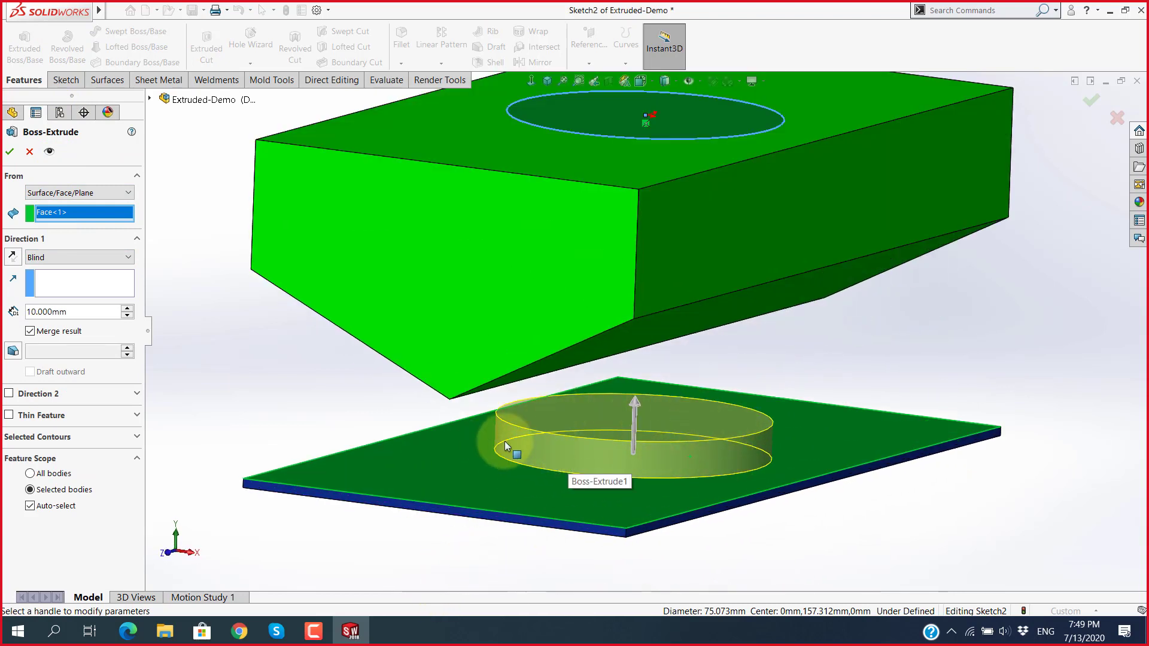
click(75, 258)
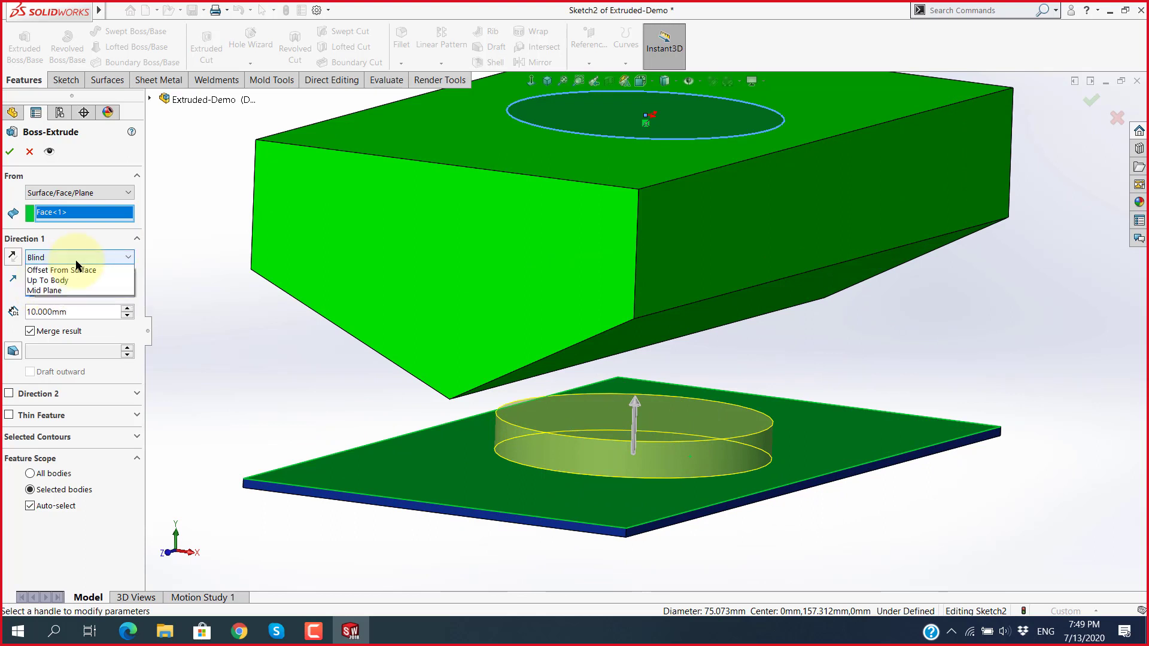
click(58, 291)
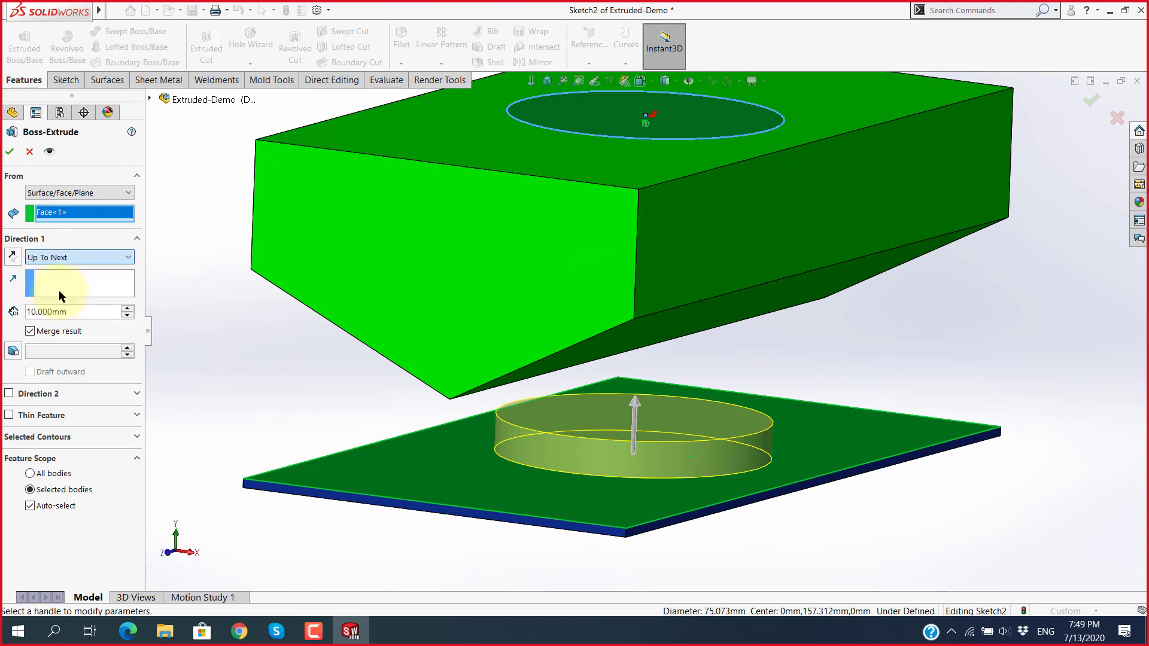
Step: Orbit around the model to inspect the Up To Next cylinder preview from several sides
scroll(325, 351, up, 2)
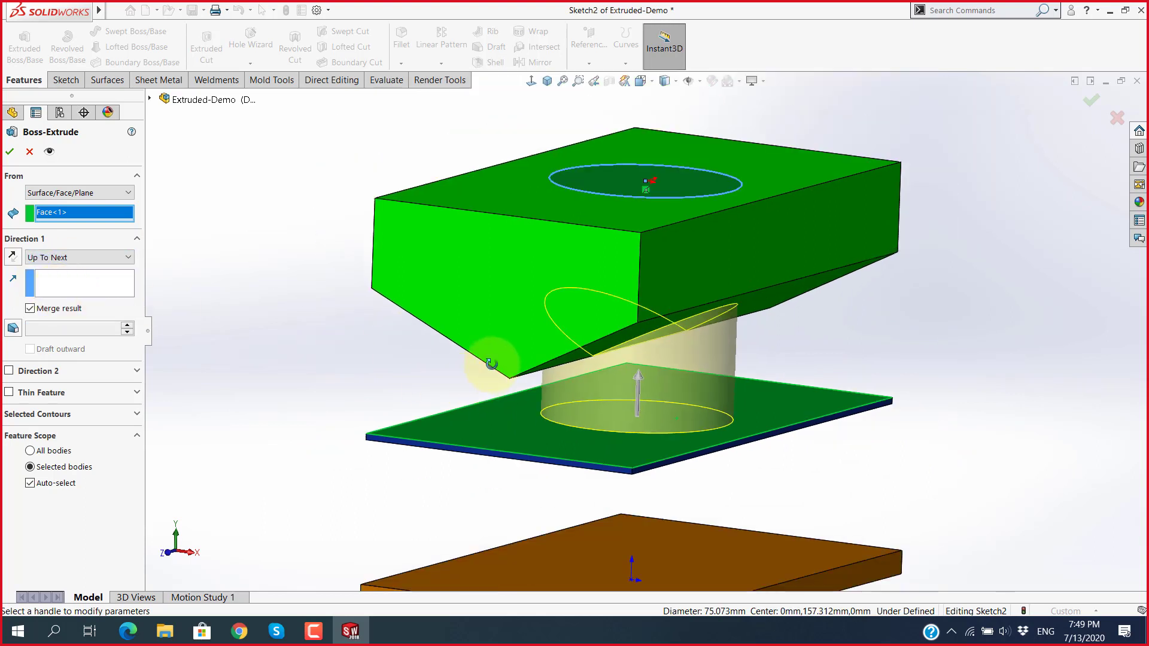
mouse_move(487, 359)
middle_down()
mouse_move(531, 313)
mouse_move(547, 315)
mouse_move(506, 353)
middle_up()
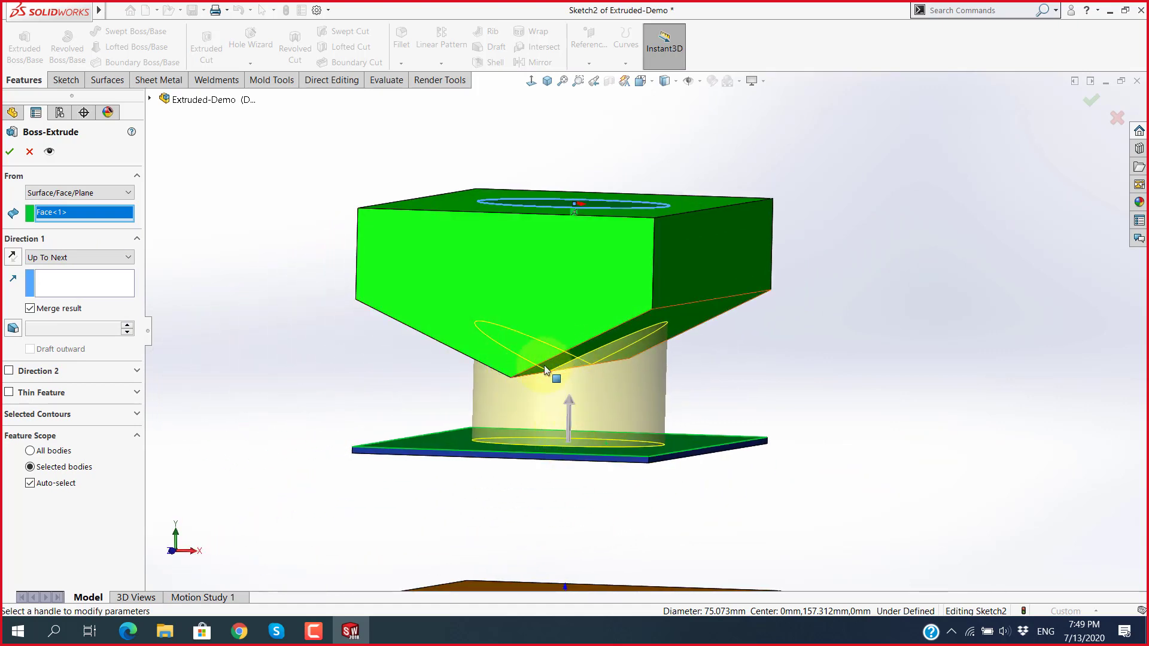
mouse_move(558, 379)
middle_down()
mouse_move(584, 325)
mouse_move(449, 372)
middle_up()
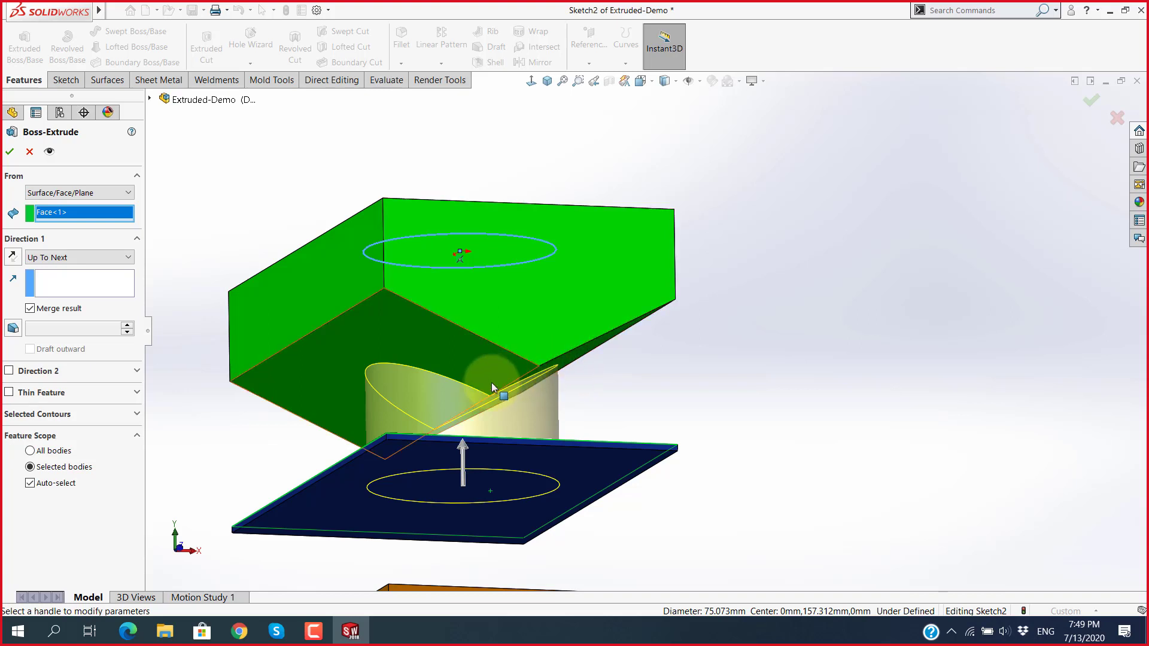
middle_drag(532, 378, 510, 407)
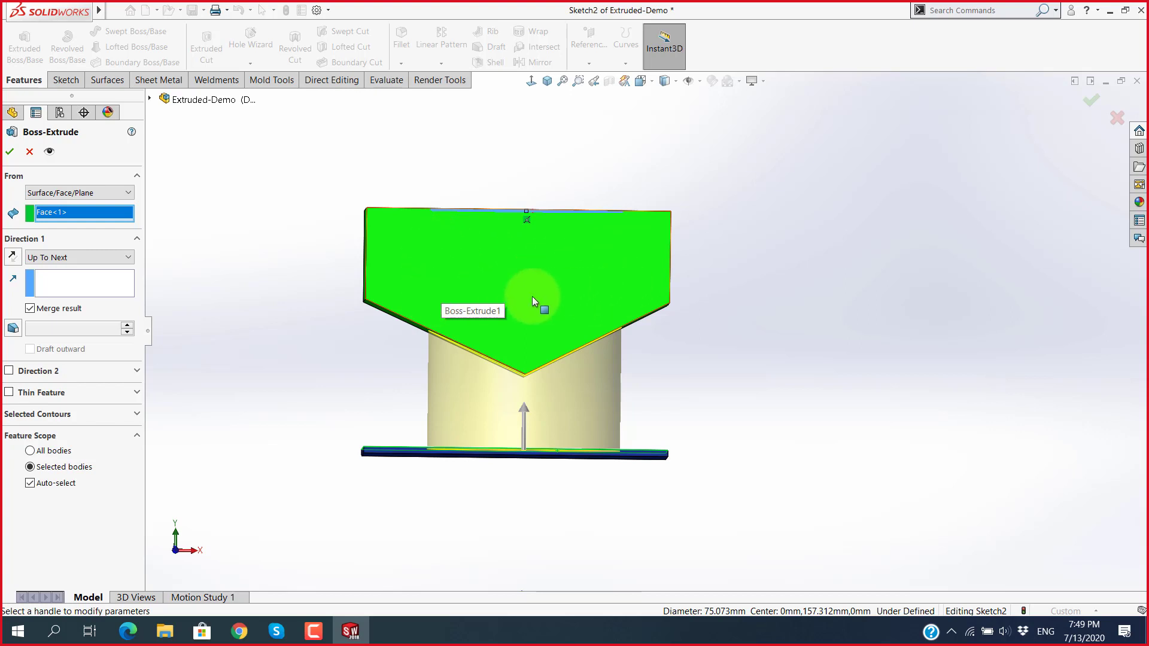
middle_drag(530, 277, 453, 273)
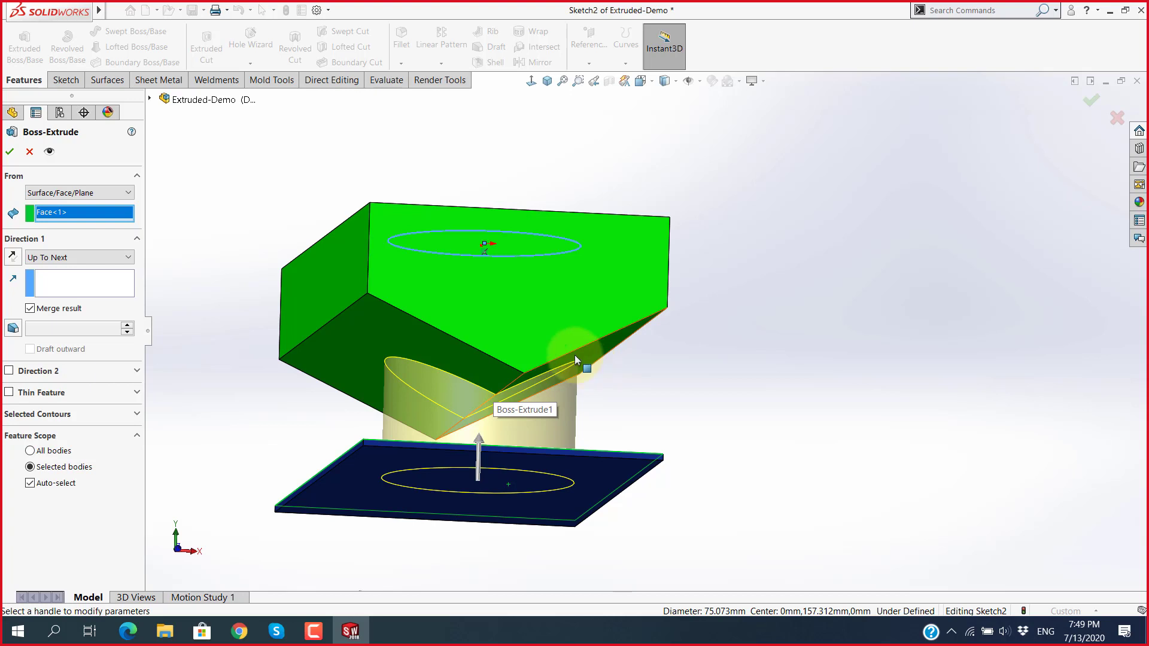
middle_drag(585, 431, 479, 481)
scroll(479, 482, down, 4)
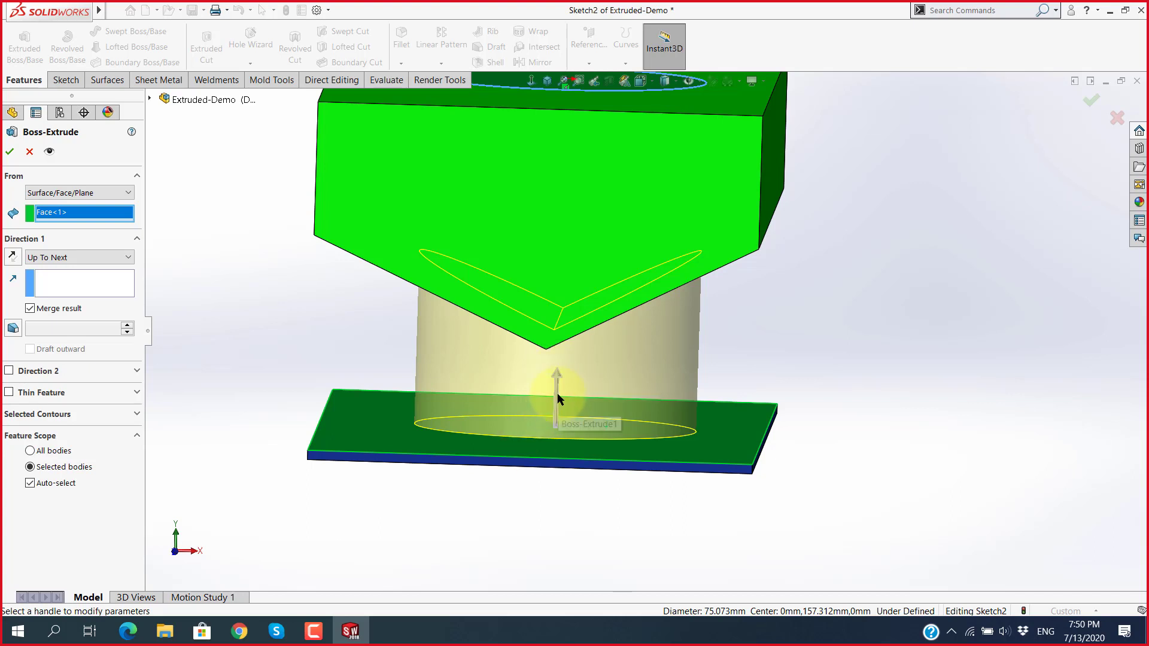
middle_drag(553, 403, 550, 381)
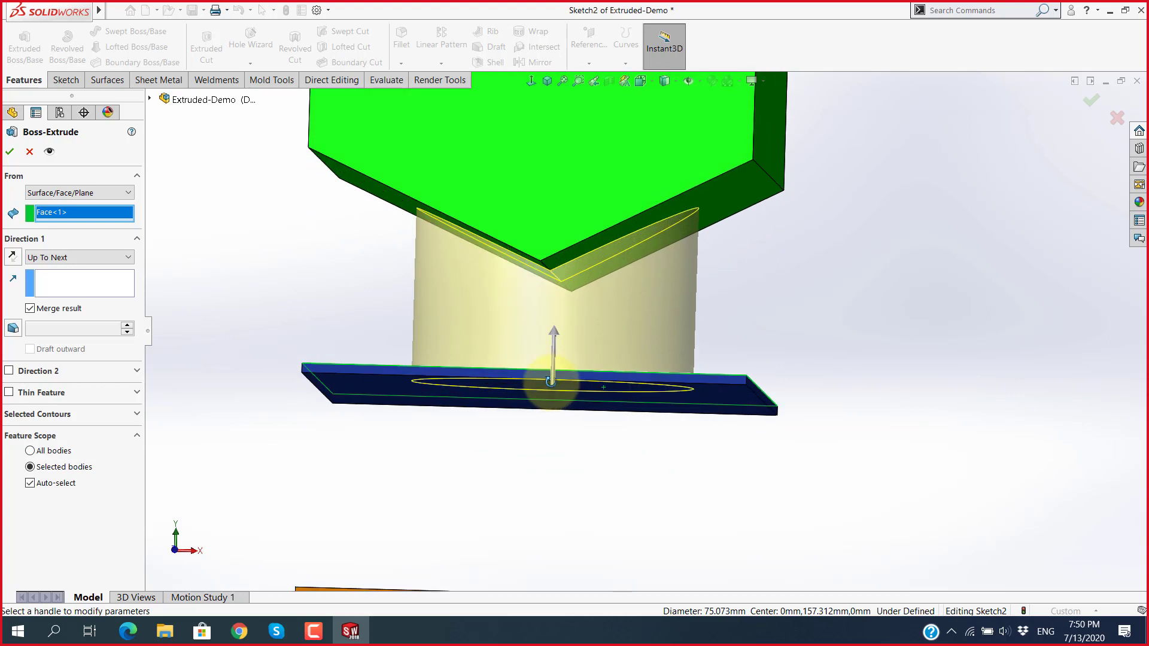
mouse_move(729, 273)
middle_down()
mouse_move(711, 318)
mouse_move(661, 316)
mouse_move(667, 295)
mouse_move(688, 313)
mouse_move(654, 266)
middle_up()
scroll(680, 303, up, 2)
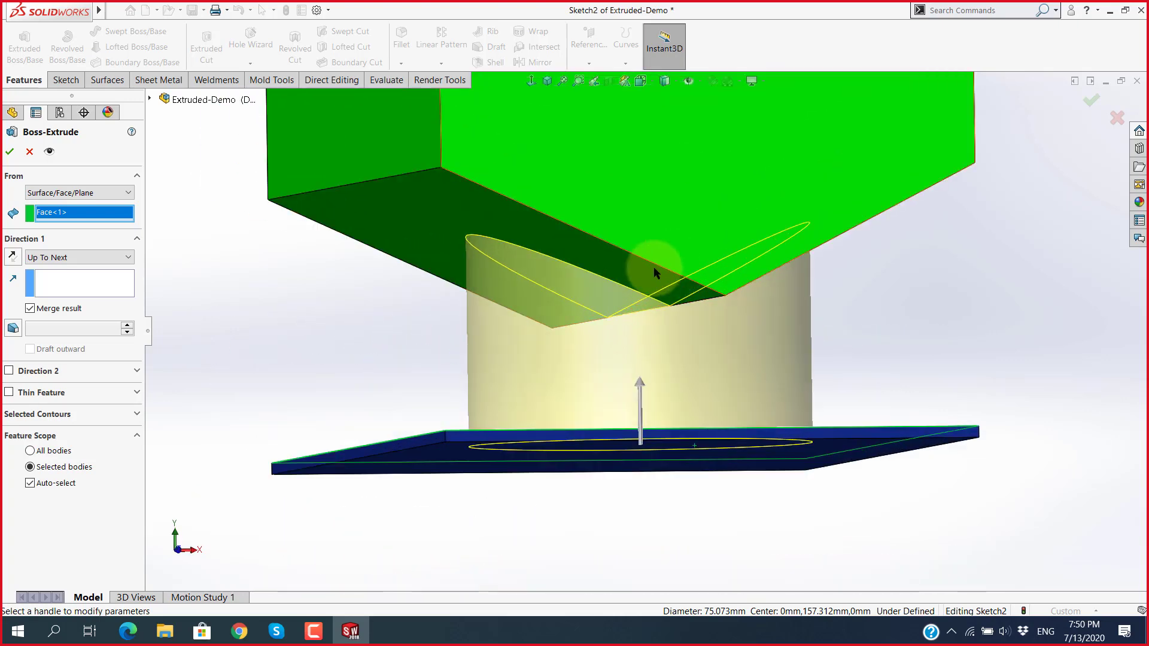
mouse_move(709, 305)
middle_down()
mouse_move(691, 296)
mouse_move(711, 389)
middle_up()
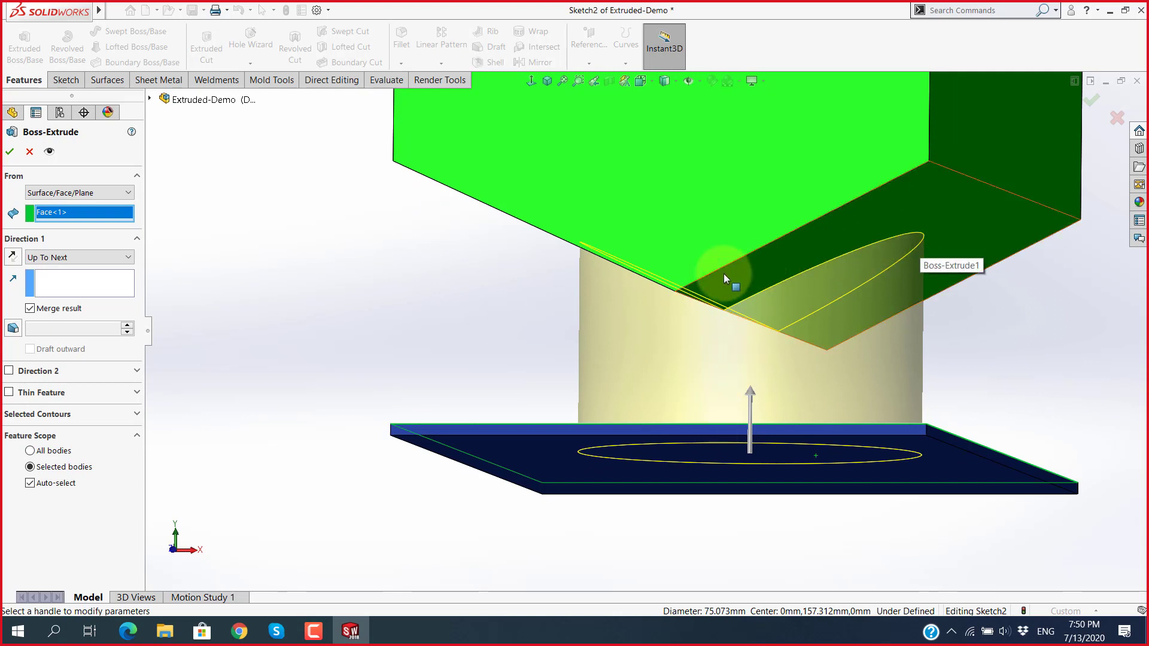
middle_drag(723, 274, 680, 304)
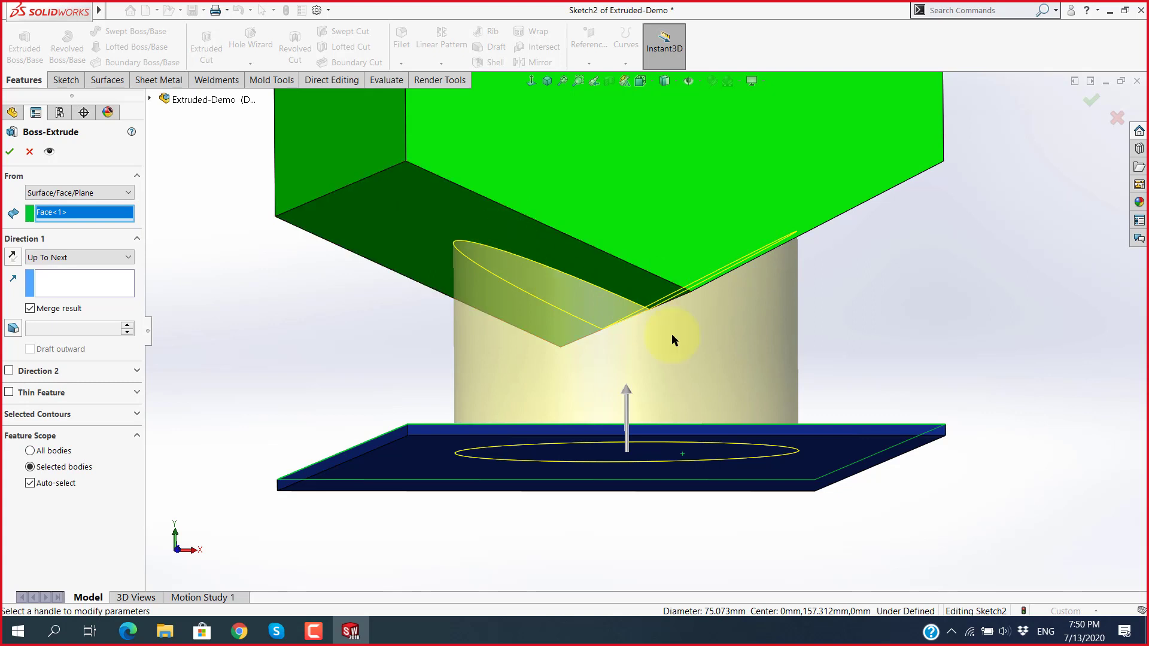
scroll(671, 334, up, 4)
middle_drag(670, 333, 651, 259)
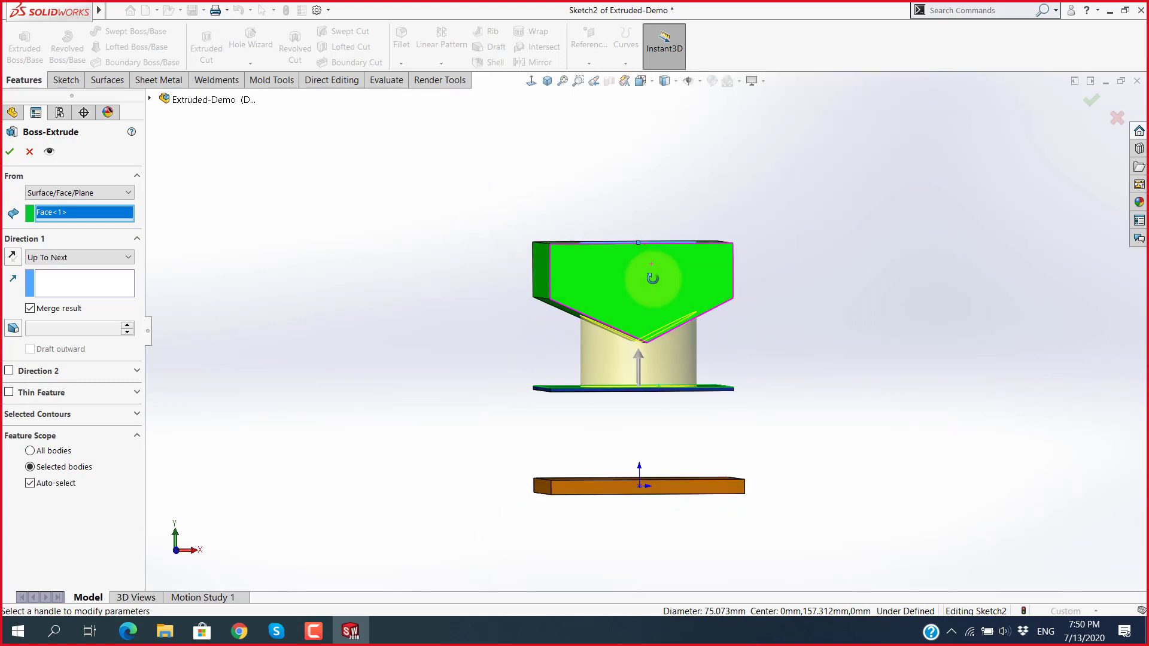
scroll(652, 260, down, 4)
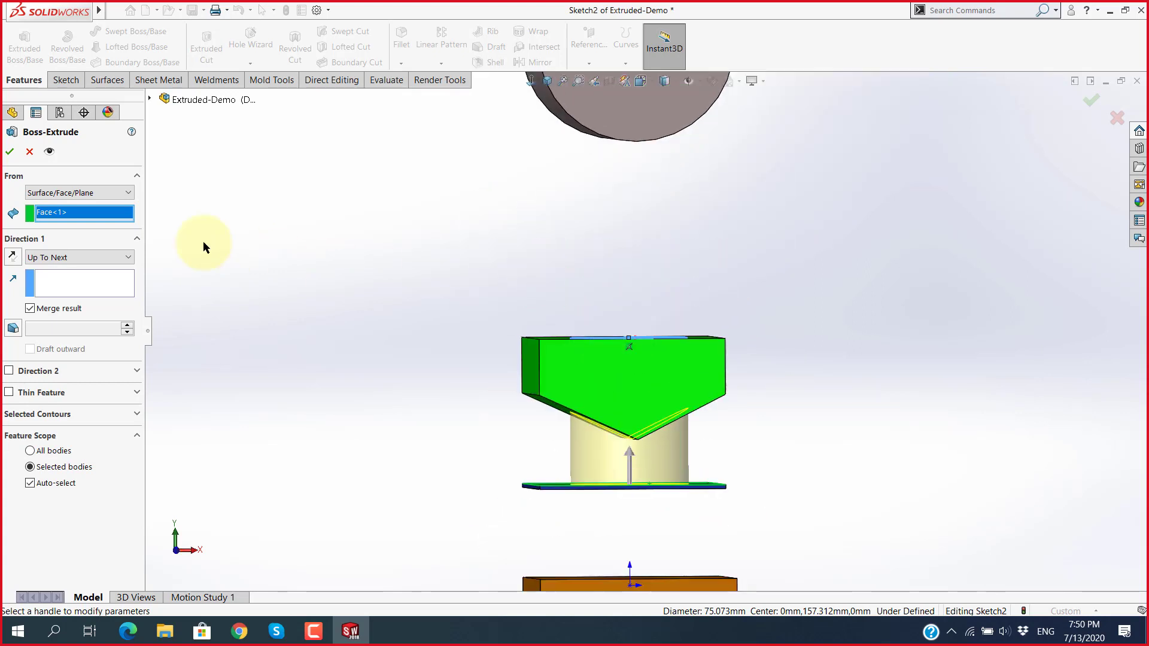
Step: Set the extrusion start back to Sketch Plane
click(101, 193)
click(54, 204)
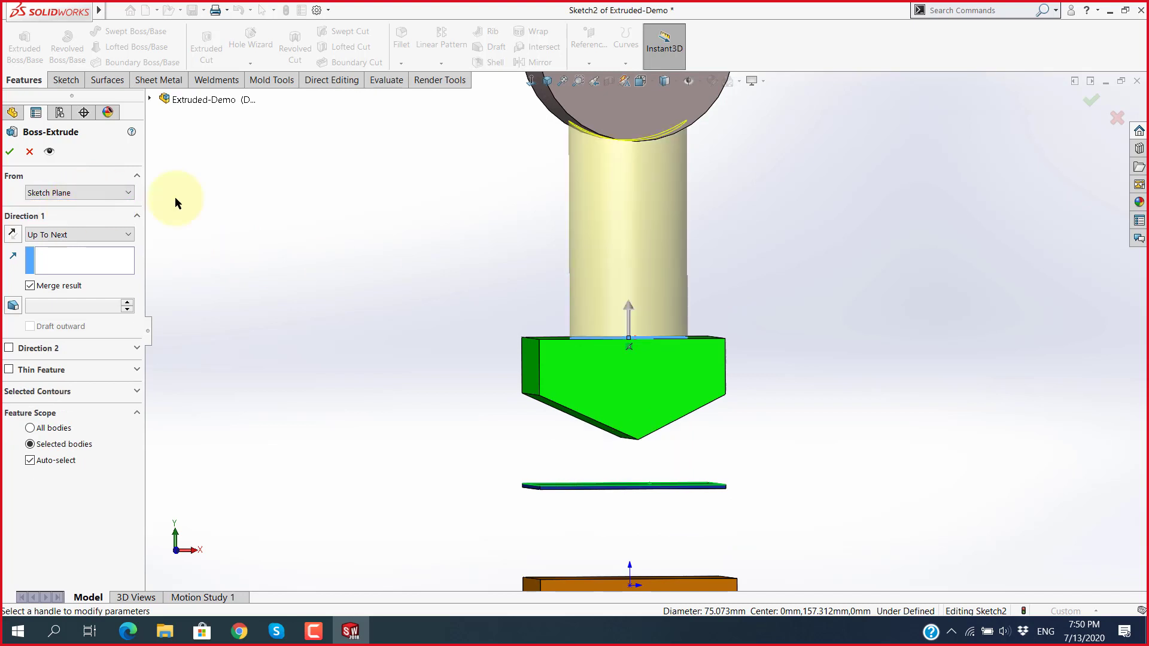
scroll(608, 142, down, 3)
mouse_move(647, 192)
middle_down()
mouse_move(611, 192)
mouse_move(599, 206)
middle_up()
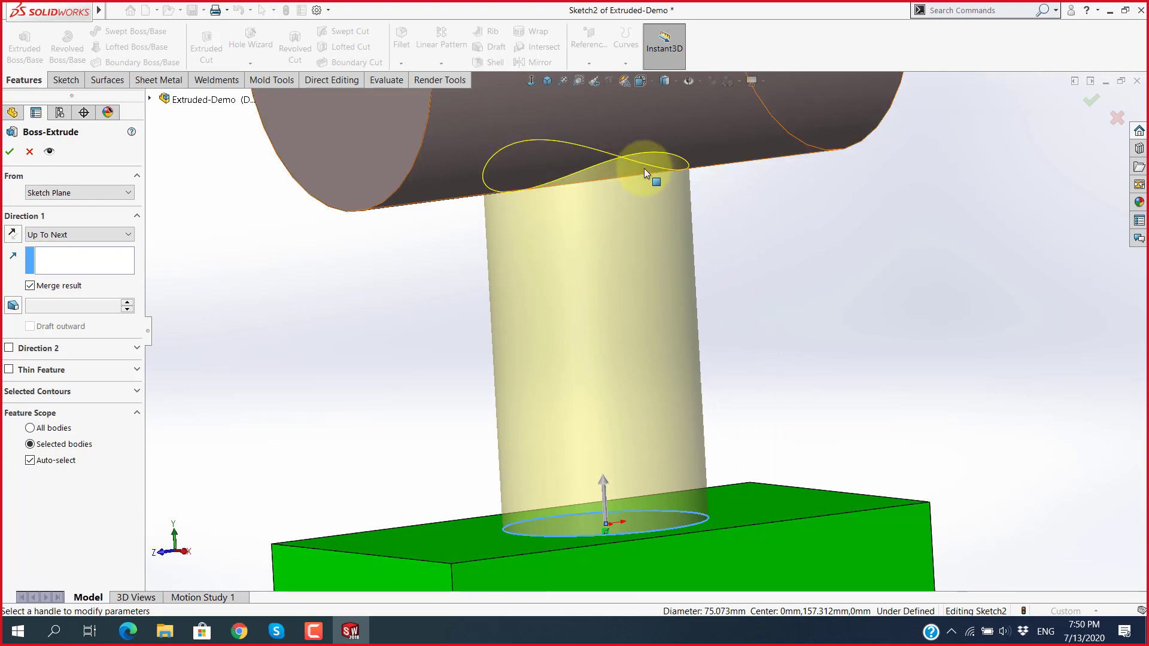
Step: End the extrusion Up To Vertex at the block's bottom V-tip, viewed from the front
click(96, 235)
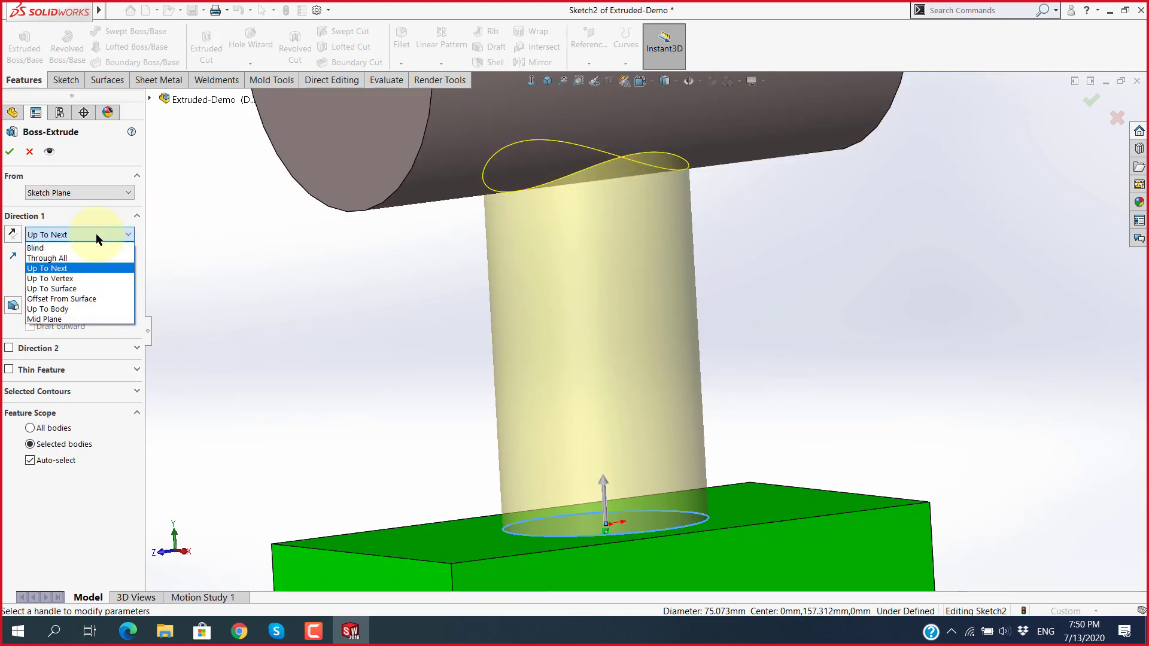
click(60, 279)
key(f)
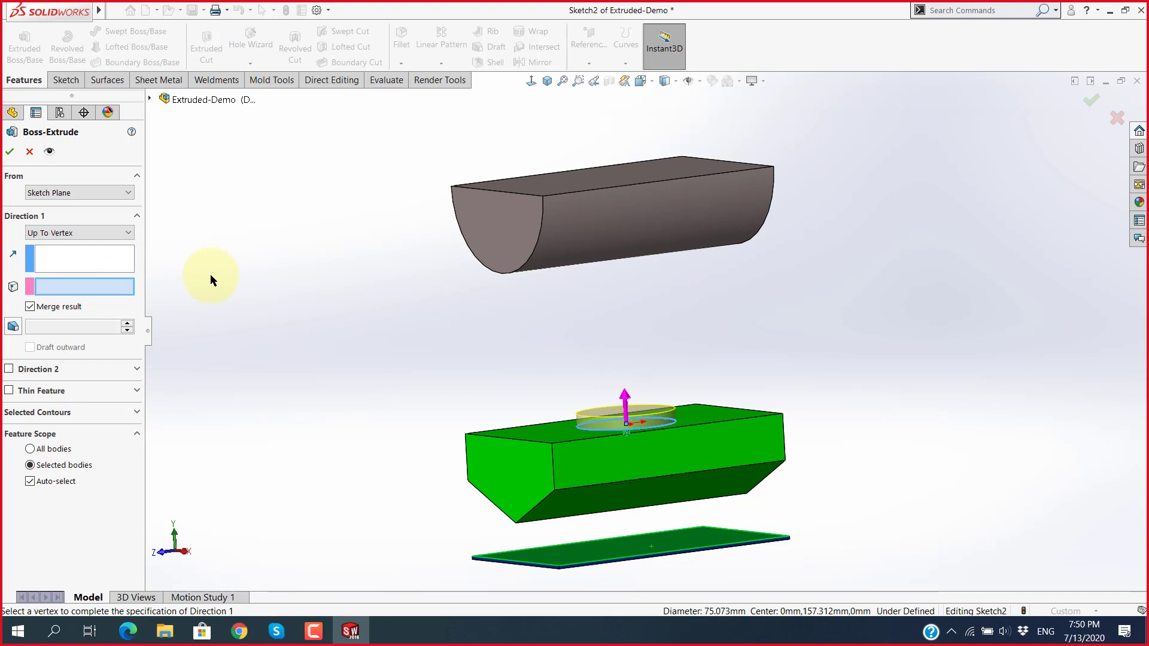
scroll(525, 569, up, 2)
scroll(599, 454, down, 3)
scroll(619, 396, down, 3)
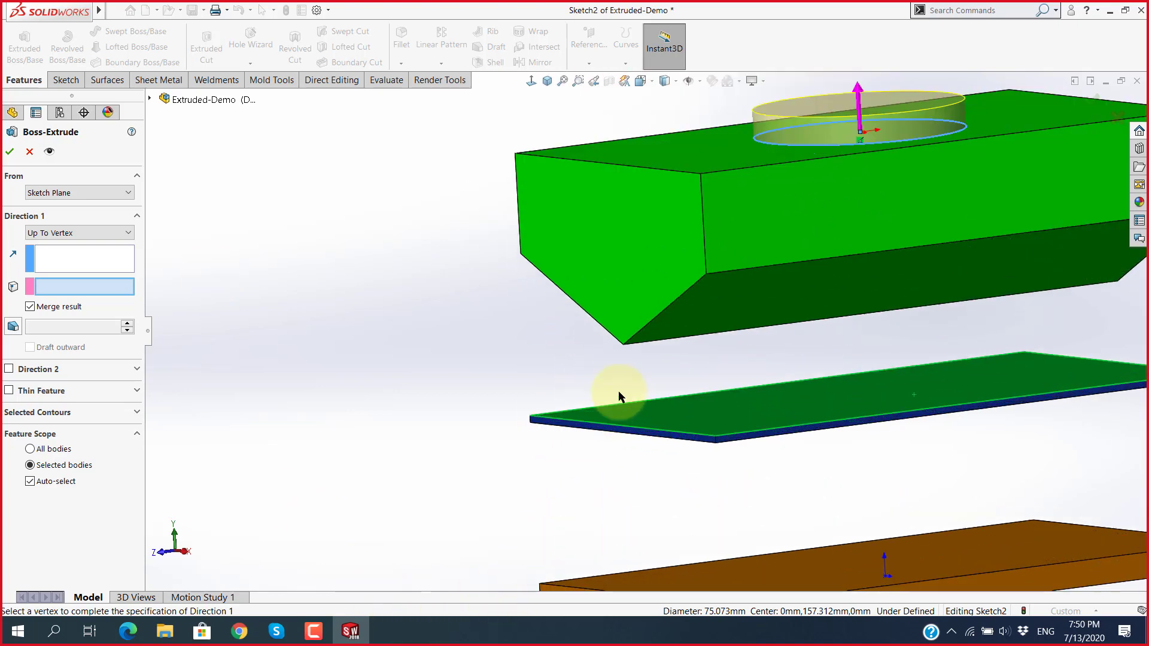
click(623, 346)
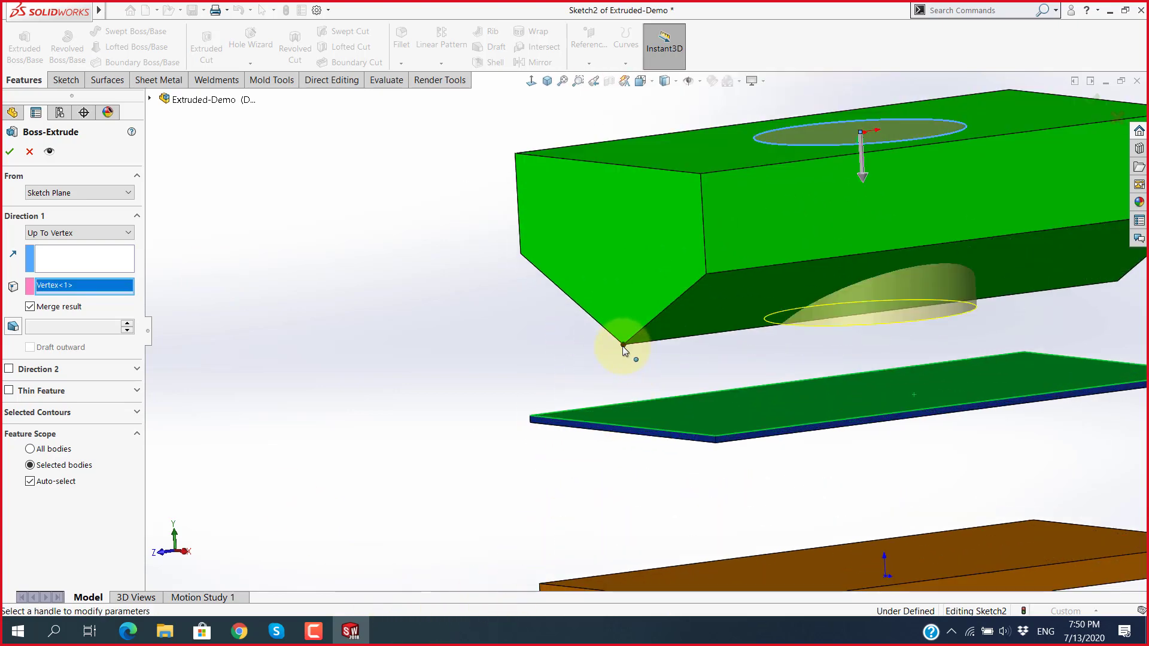
key(ctrl+1)
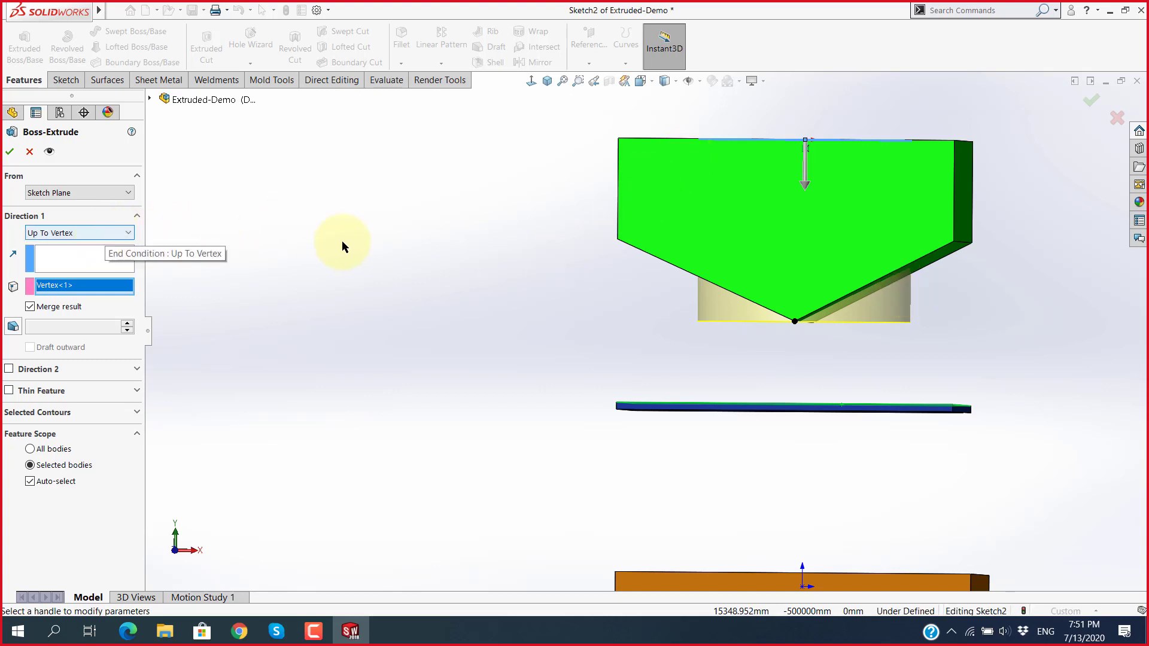
Step: Replace the end vertex with the orange base-plate corner (Vertex<2>)
right_click(89, 290)
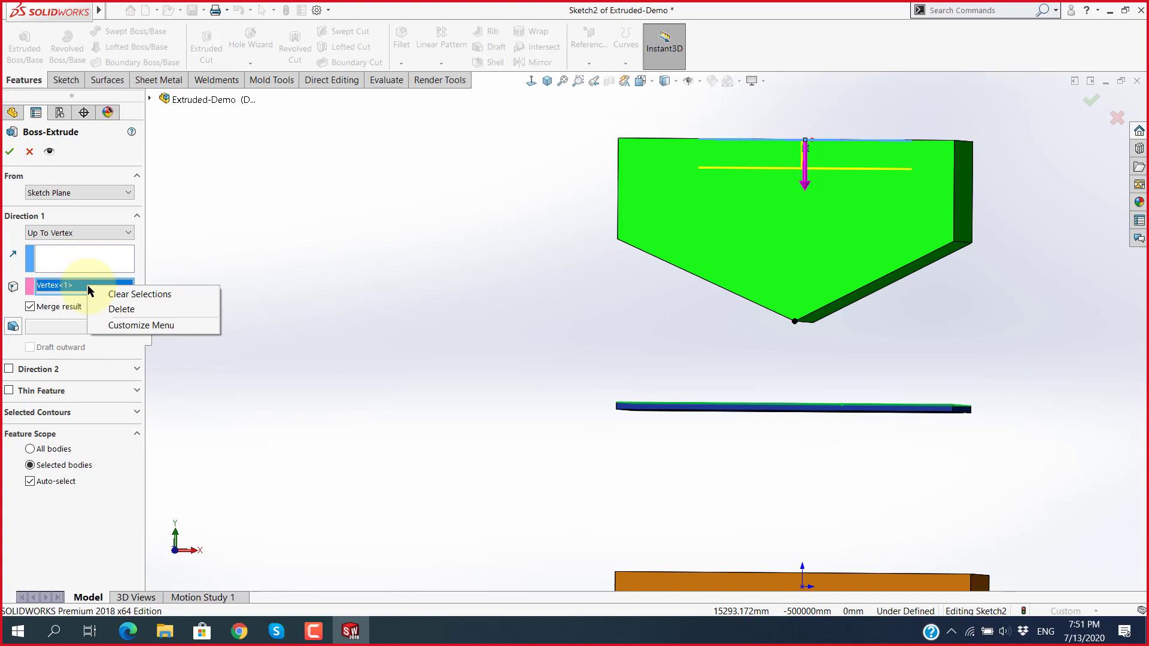
click(119, 310)
scroll(646, 336, up, 5)
scroll(736, 452, down, 3)
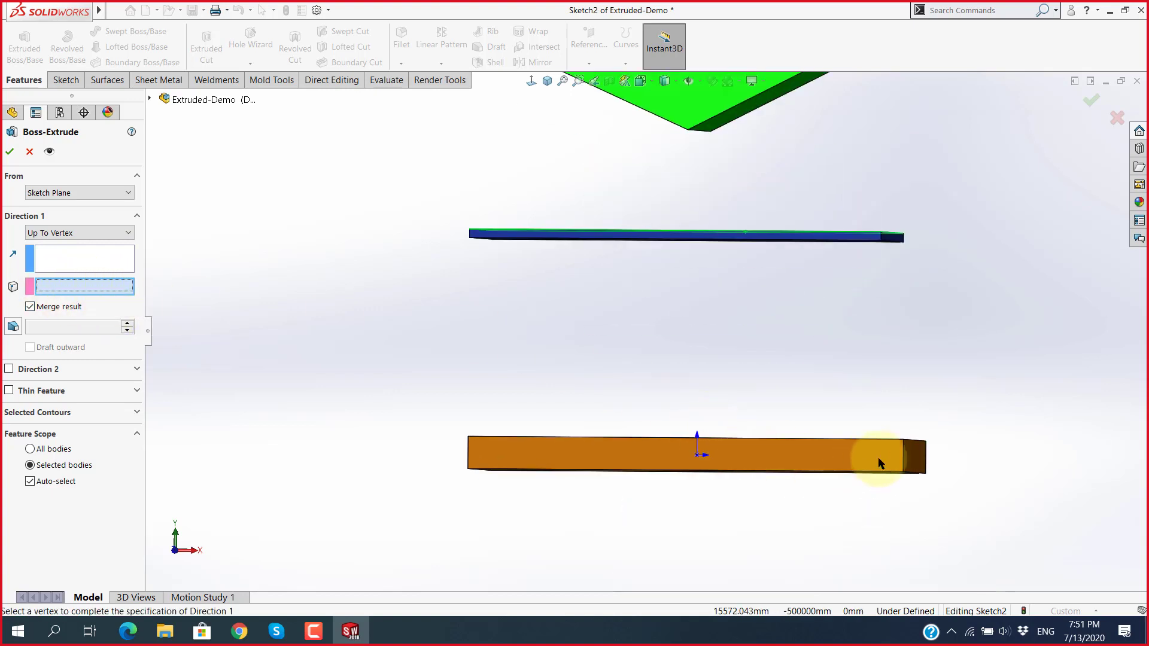
click(903, 439)
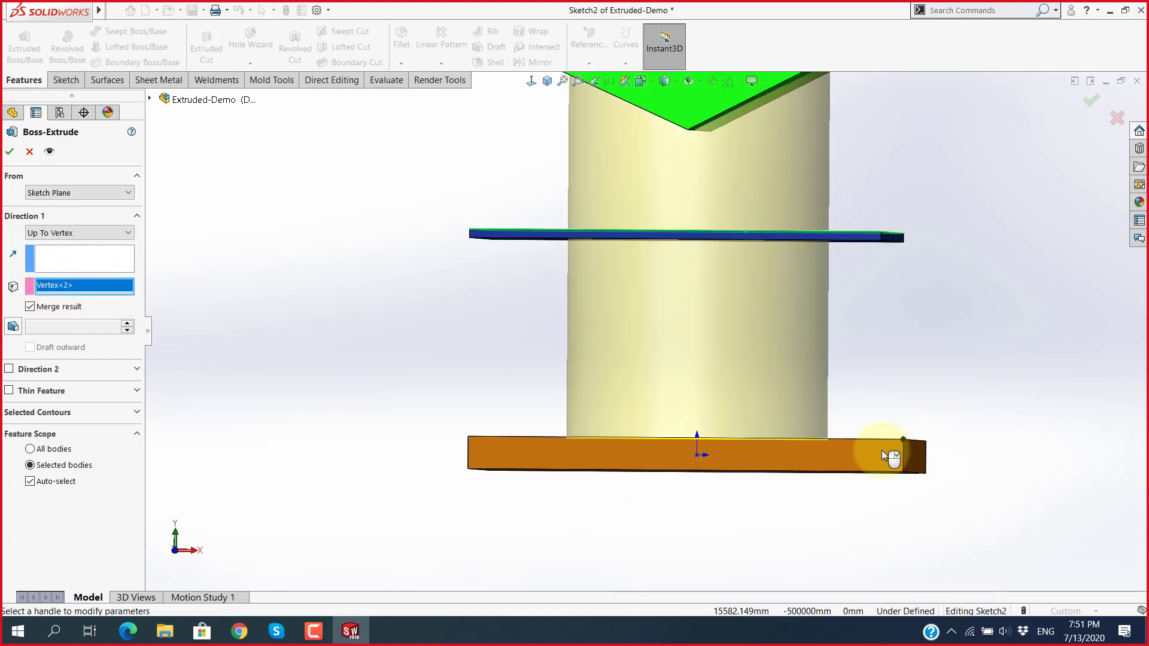
Step: Zoom out to bring the whole model, including the half-disk body, into view
scroll(684, 411, up, 2)
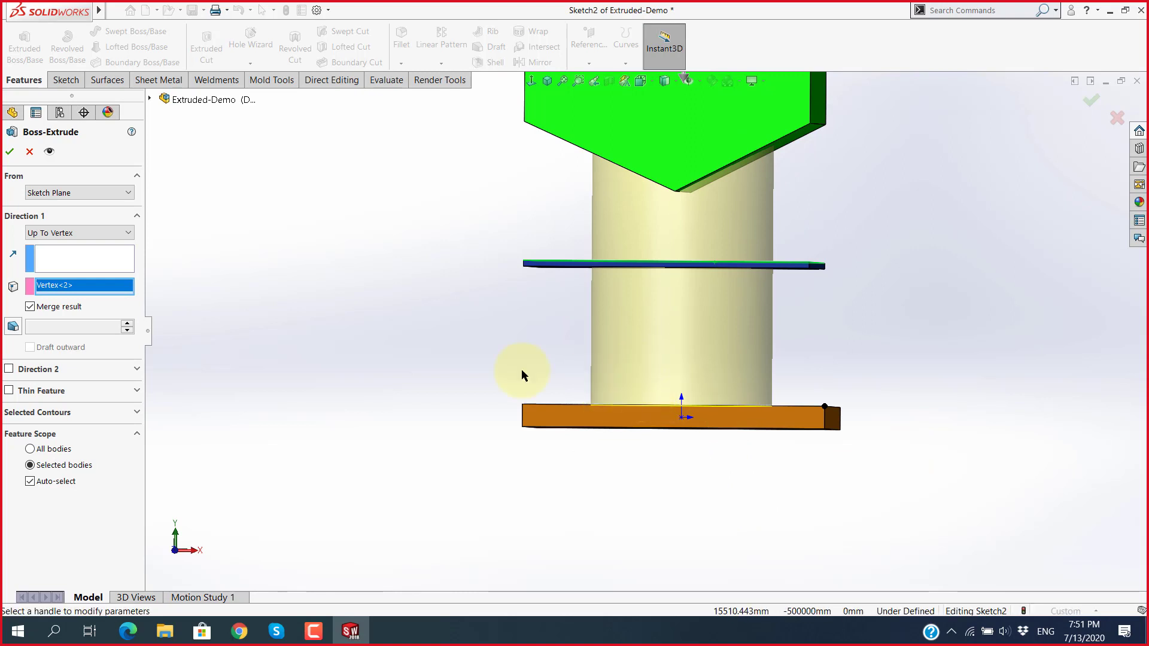
scroll(660, 379, up, 2)
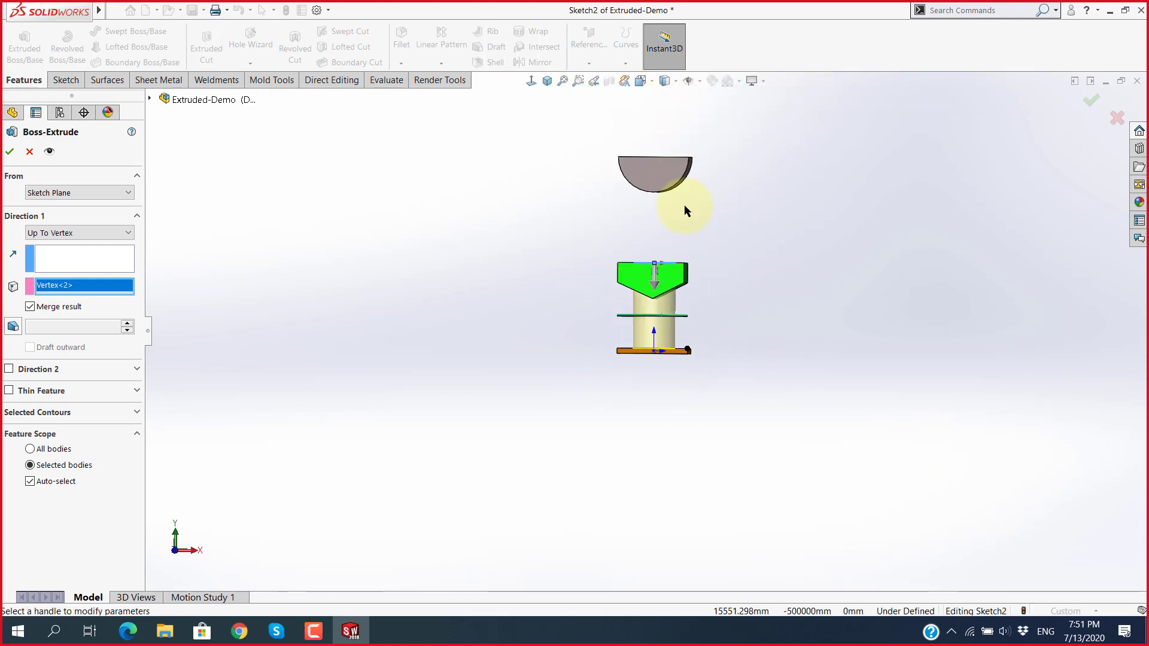
scroll(677, 170, down, 2)
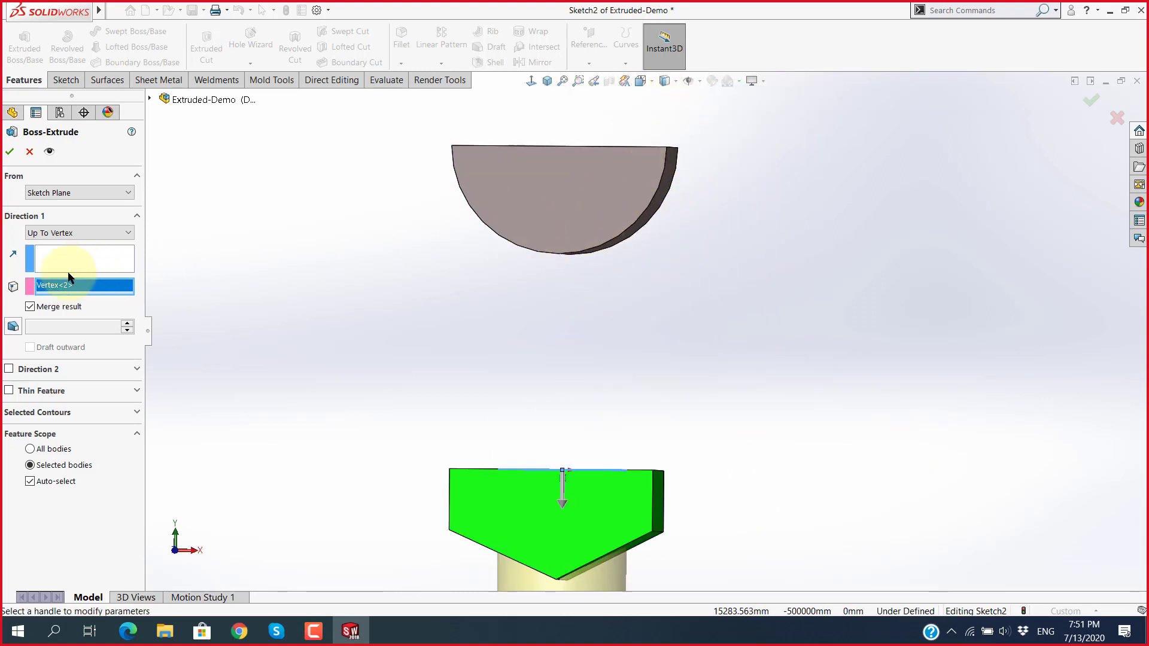
key(z)
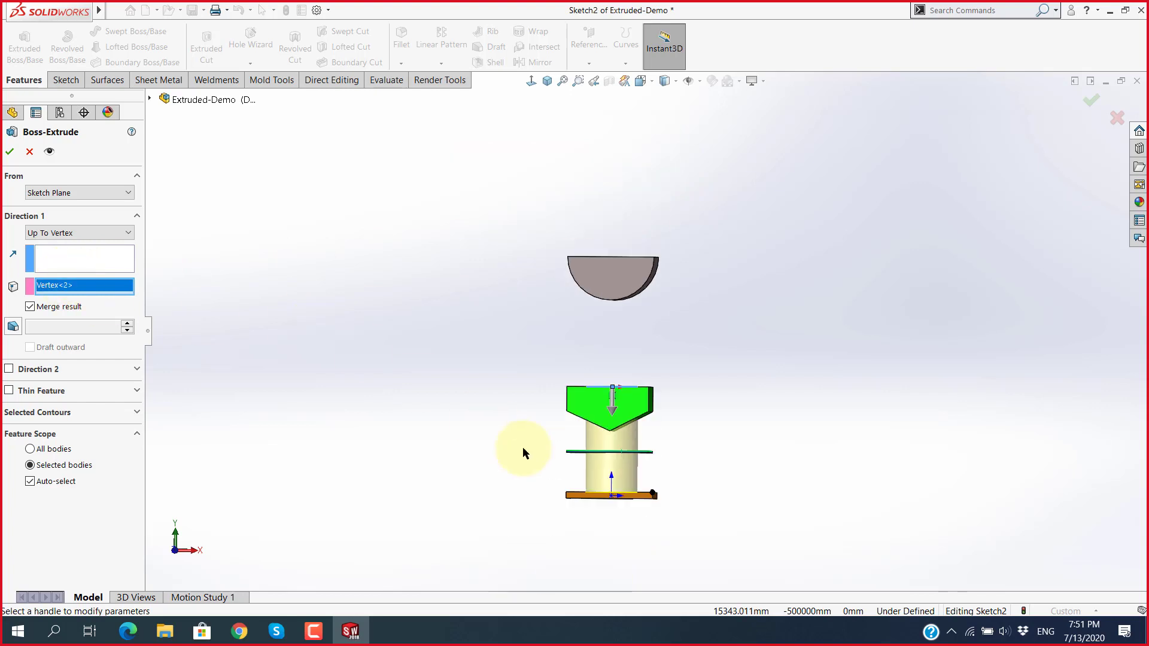
scroll(598, 478, down, 5)
scroll(628, 470, down, 1)
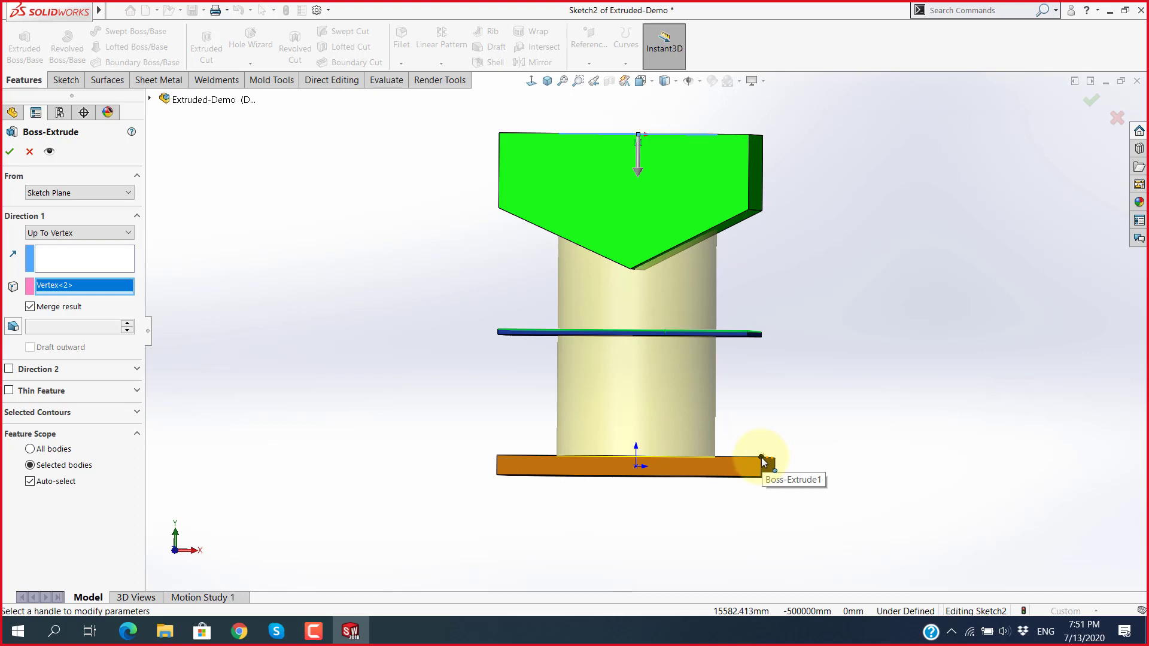
key(z)
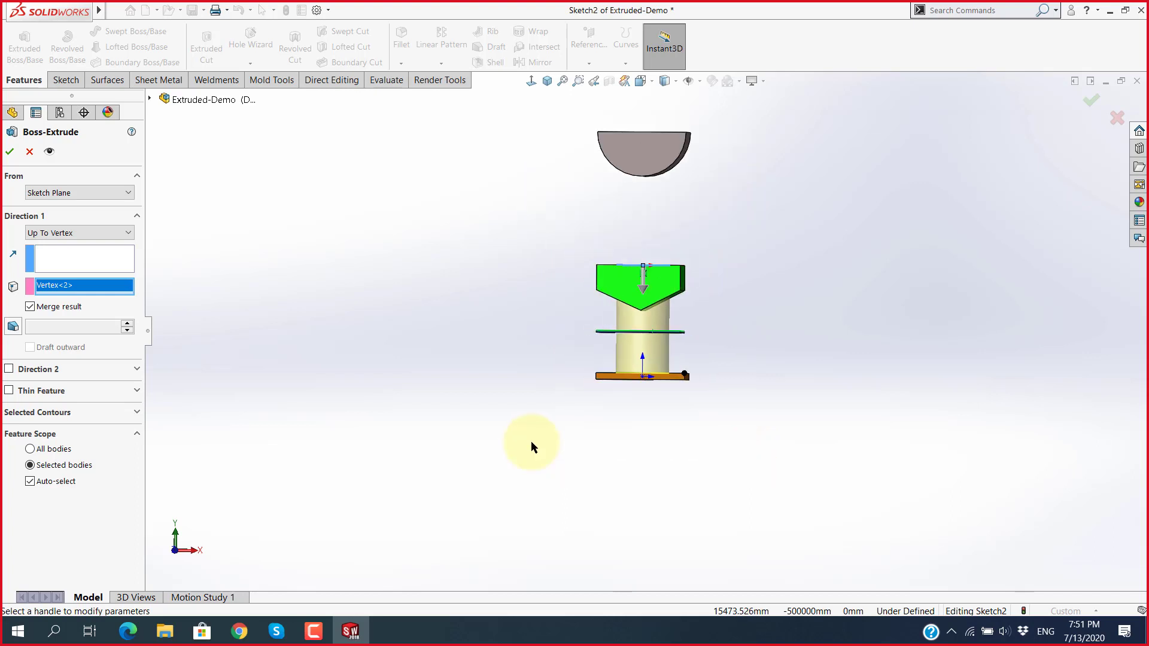
scroll(670, 248, down, 1)
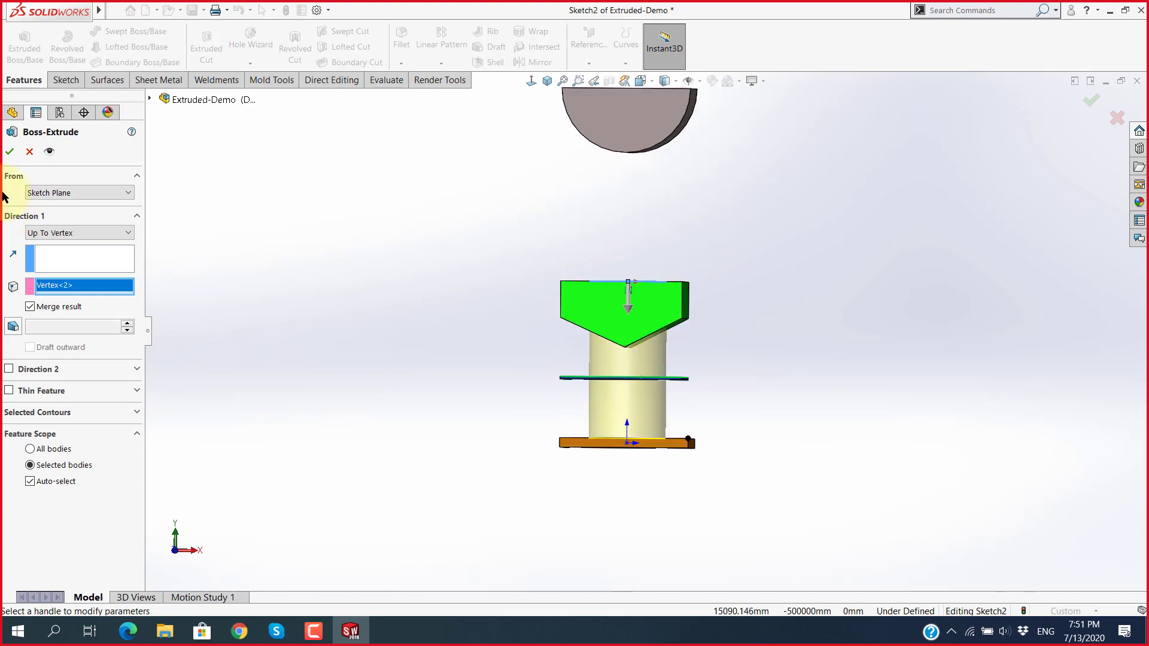
Step: End the extrusion Up To Surface at the half-cylinder's curved face (Face<2>)
click(94, 233)
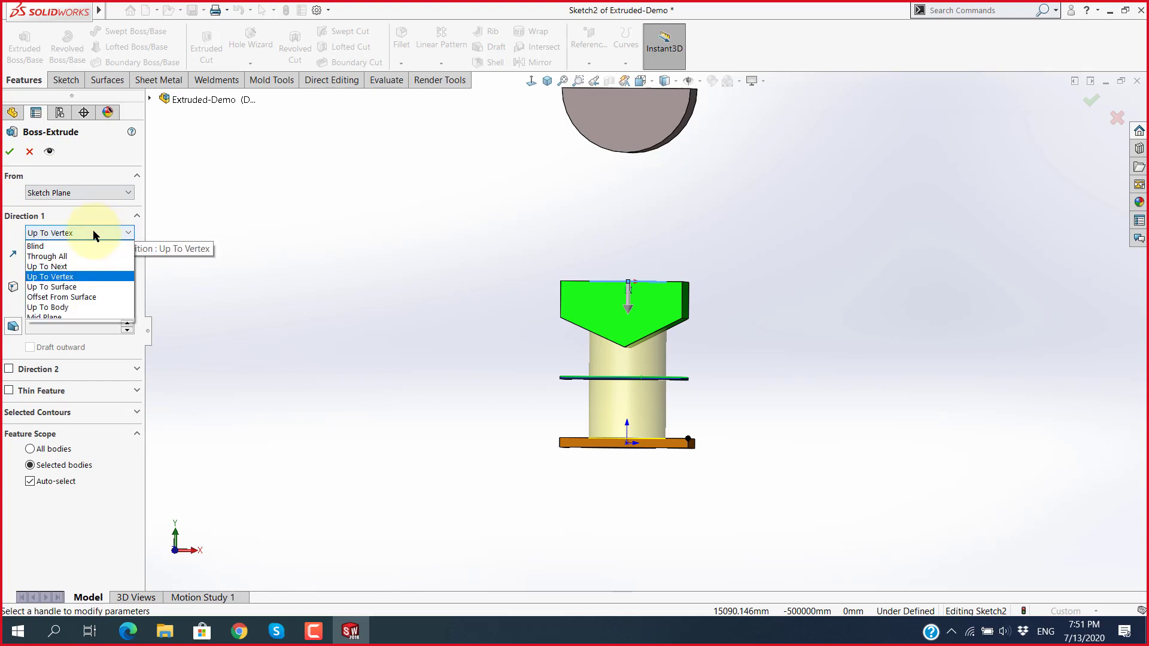
click(75, 290)
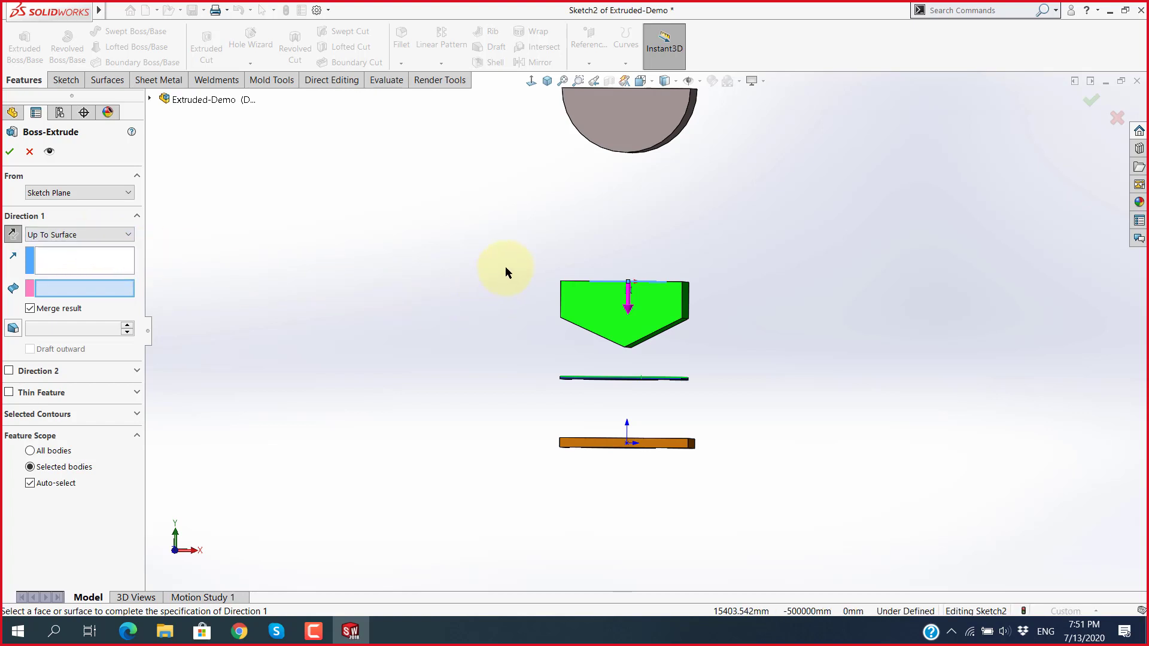
mouse_move(505, 267)
middle_down()
mouse_move(507, 286)
mouse_move(584, 279)
middle_up()
scroll(584, 279, down, 3)
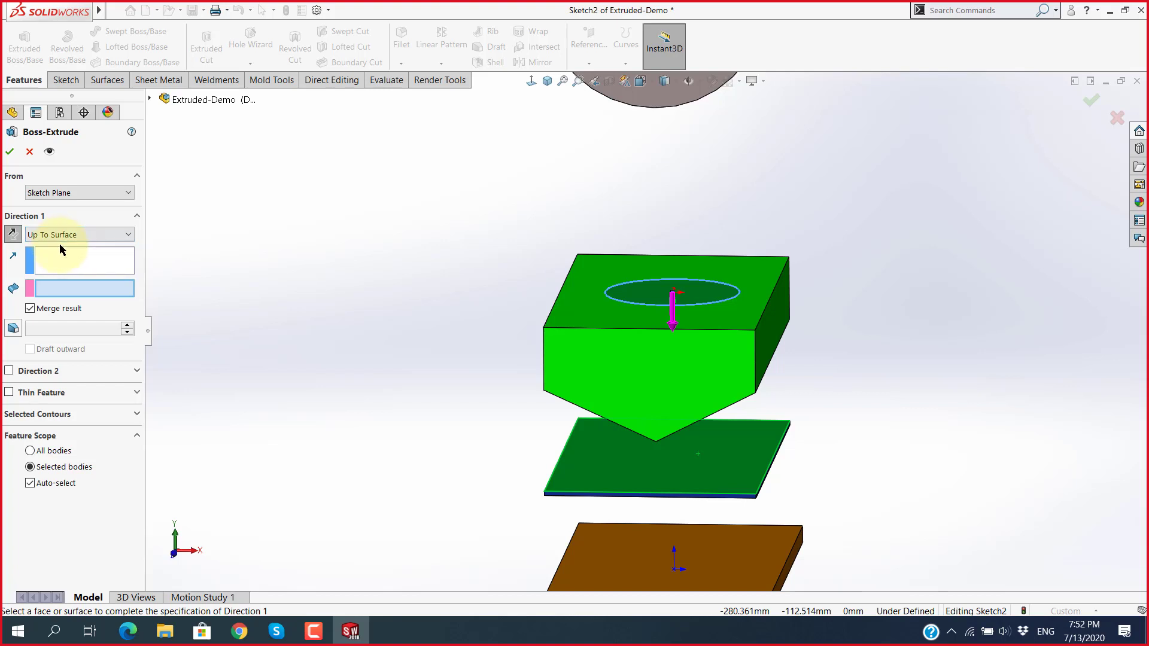
scroll(410, 214, up, 3)
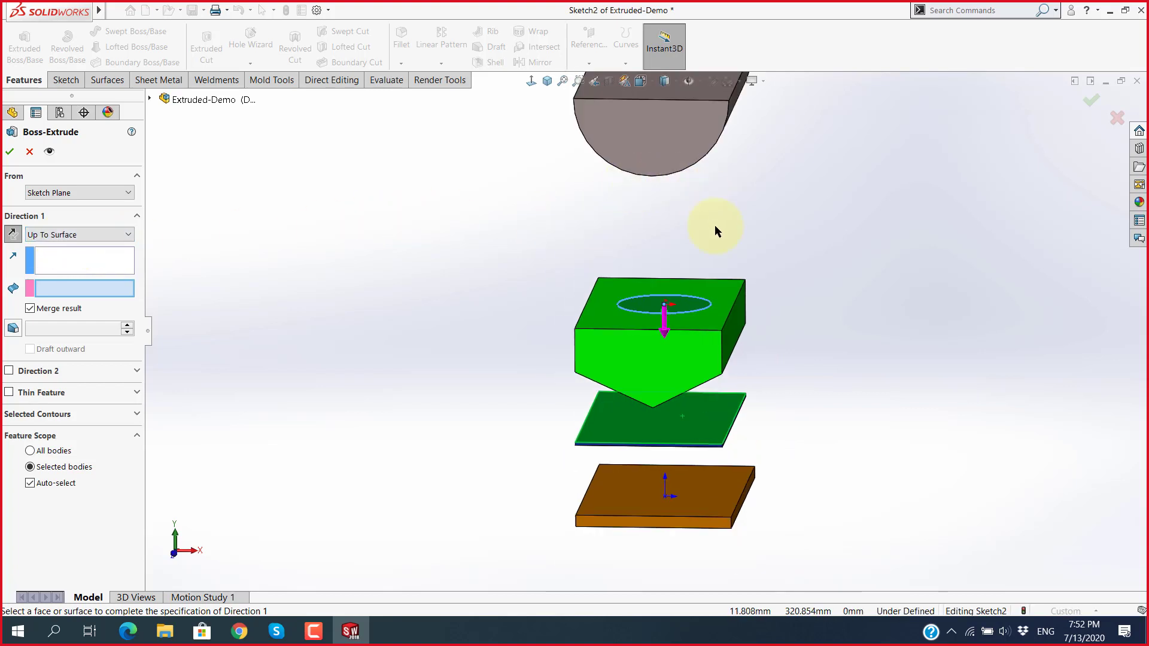
middle_drag(714, 225, 665, 171)
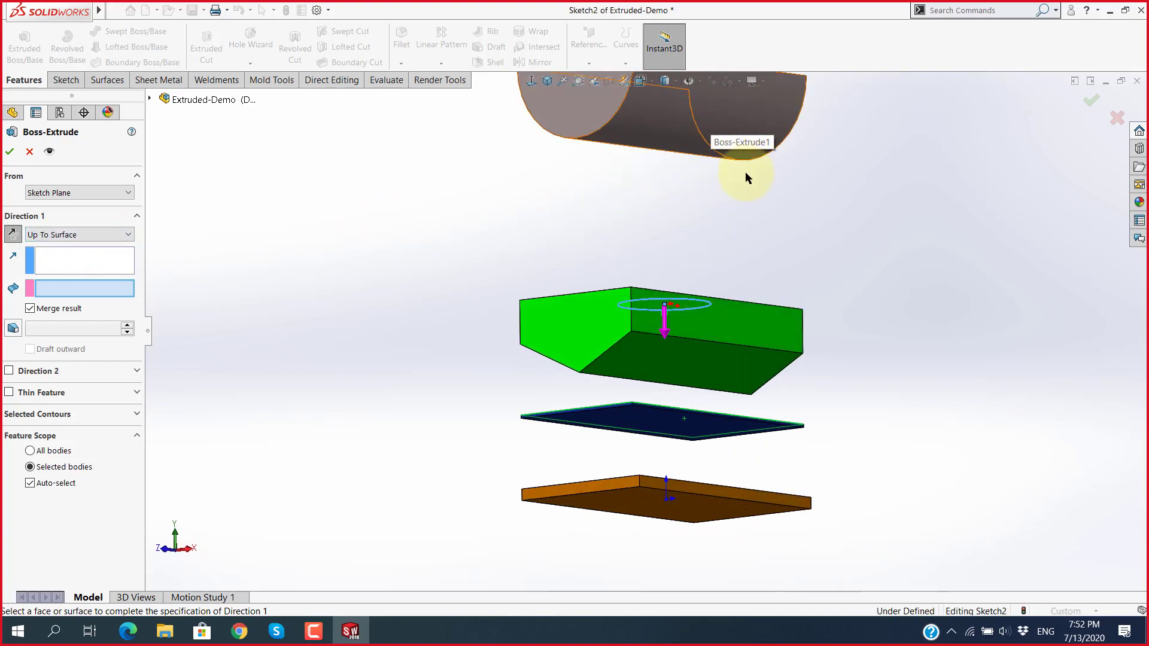
scroll(666, 272, up, 3)
scroll(666, 273, down, 5)
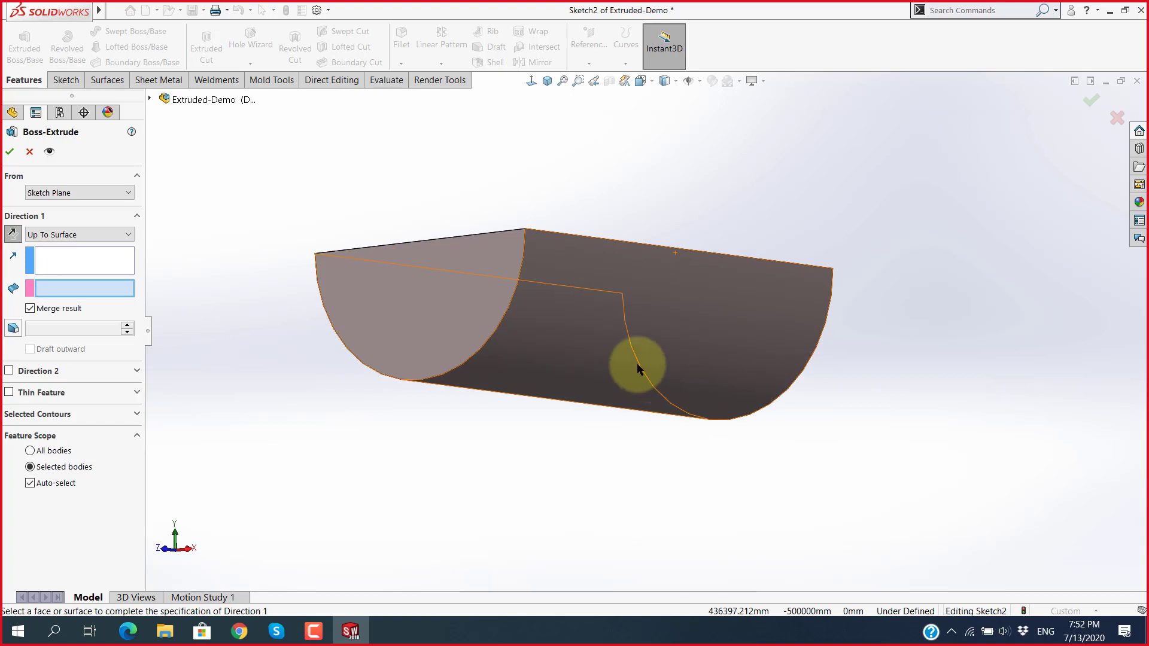
click(565, 326)
Step: Orbit and zoom to check the cylinder preview meeting the curved underside
scroll(599, 365, up, 3)
mouse_move(631, 408)
middle_down()
mouse_move(657, 410)
mouse_move(518, 450)
middle_up()
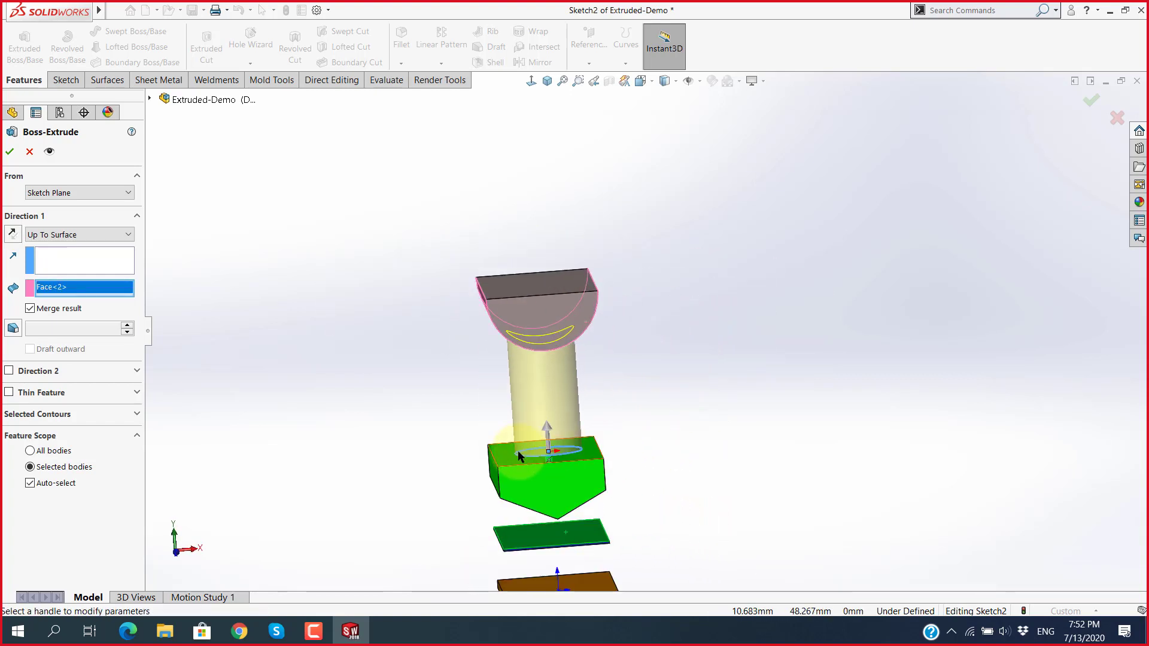
scroll(619, 310, down, 2)
scroll(628, 269, up, 1)
scroll(642, 207, up, 3)
scroll(583, 304, down, 5)
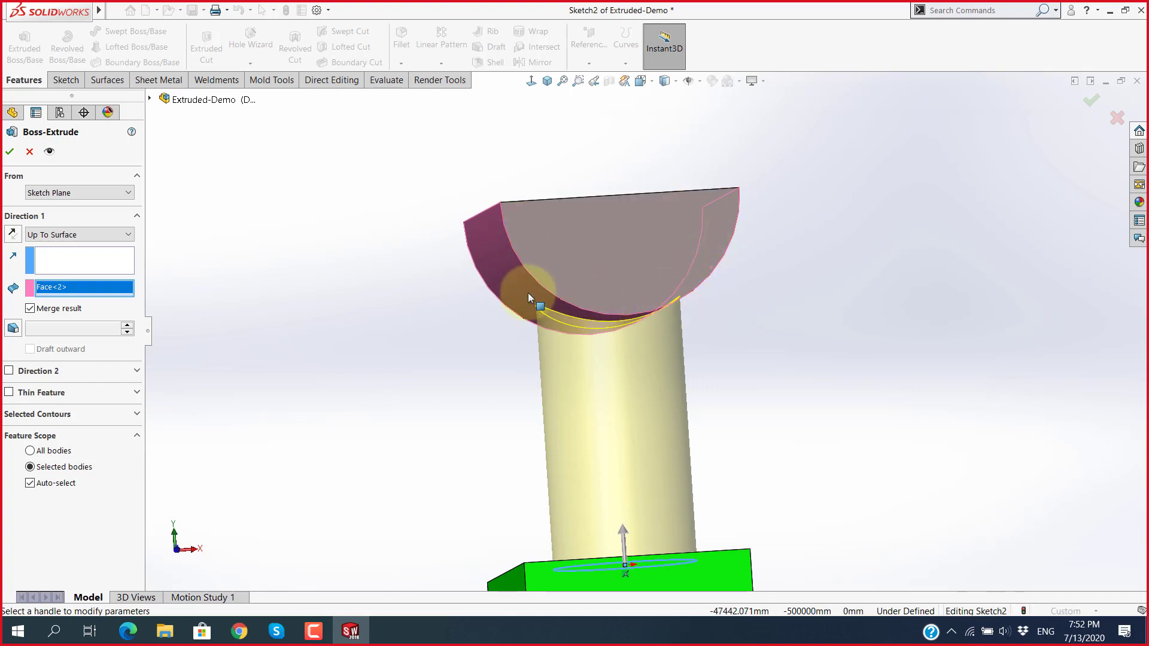
scroll(527, 293, up, 3)
middle_drag(619, 336, 535, 325)
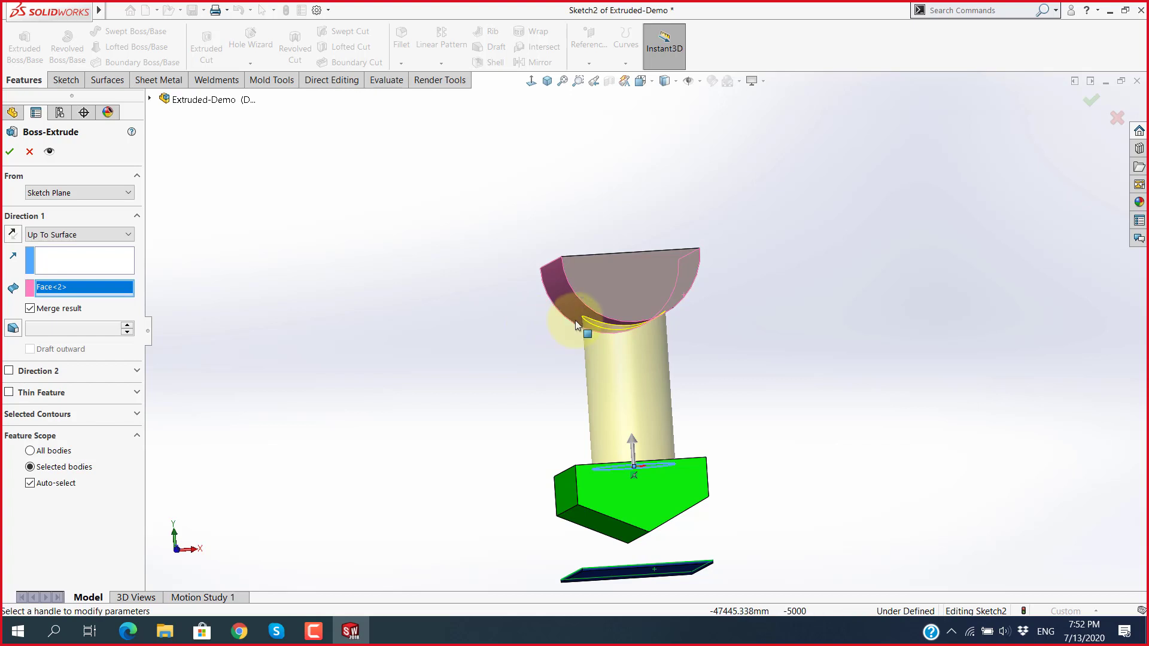
scroll(667, 312, down, 3)
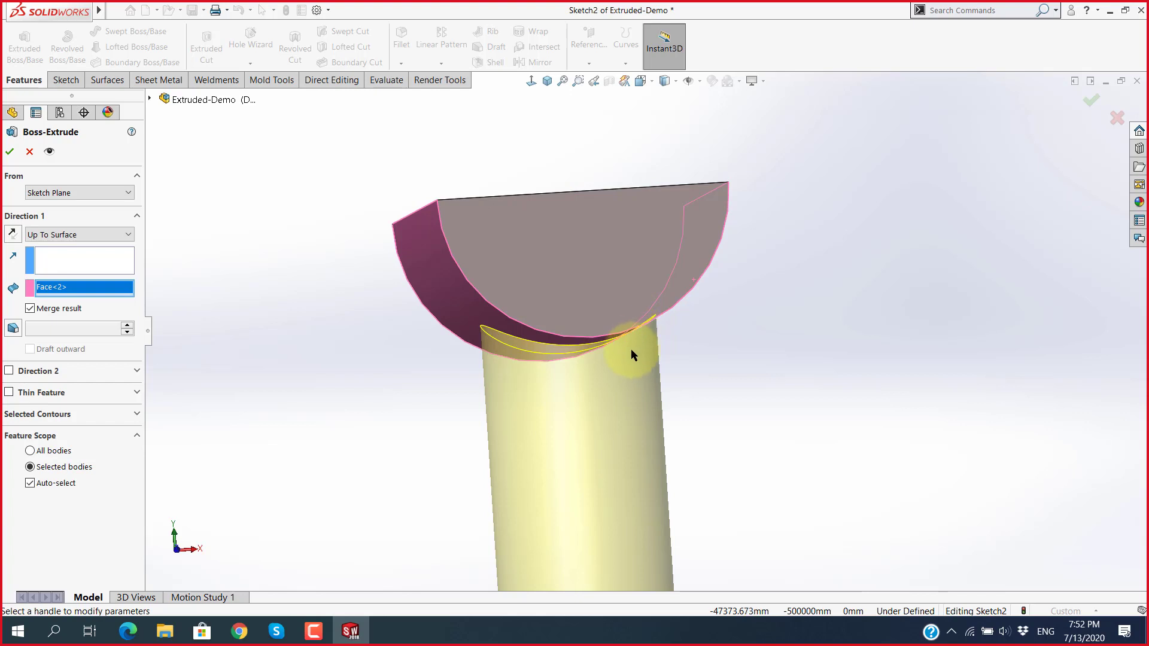
scroll(590, 364, up, 2)
scroll(590, 361, up, 3)
scroll(590, 360, up, 2)
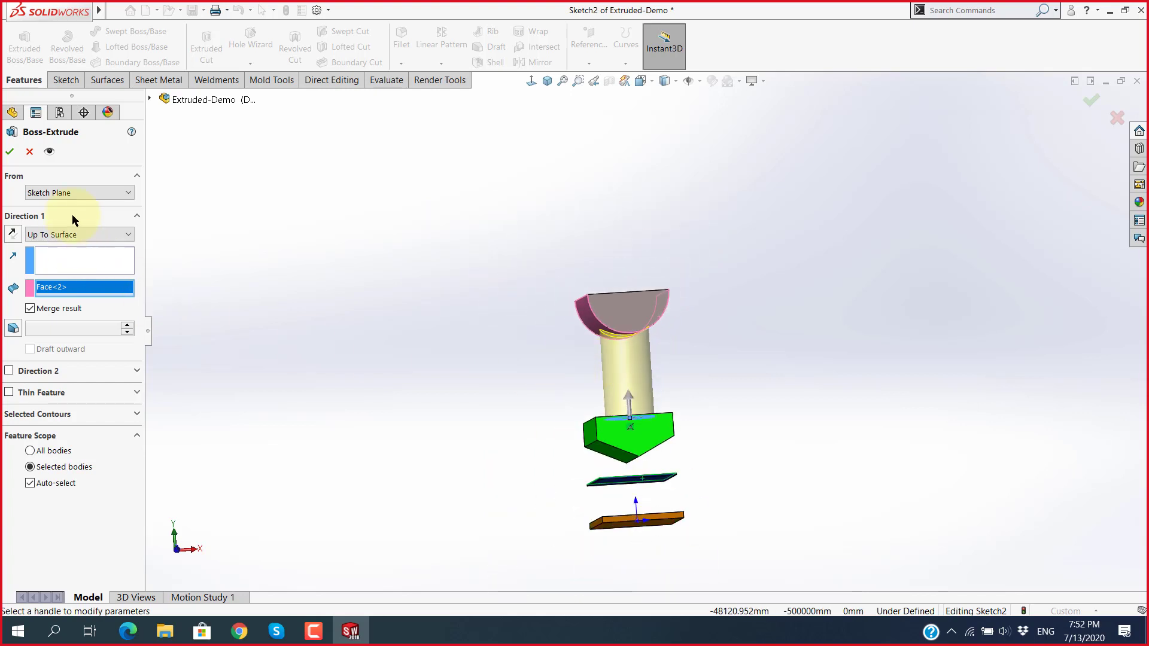
click(75, 191)
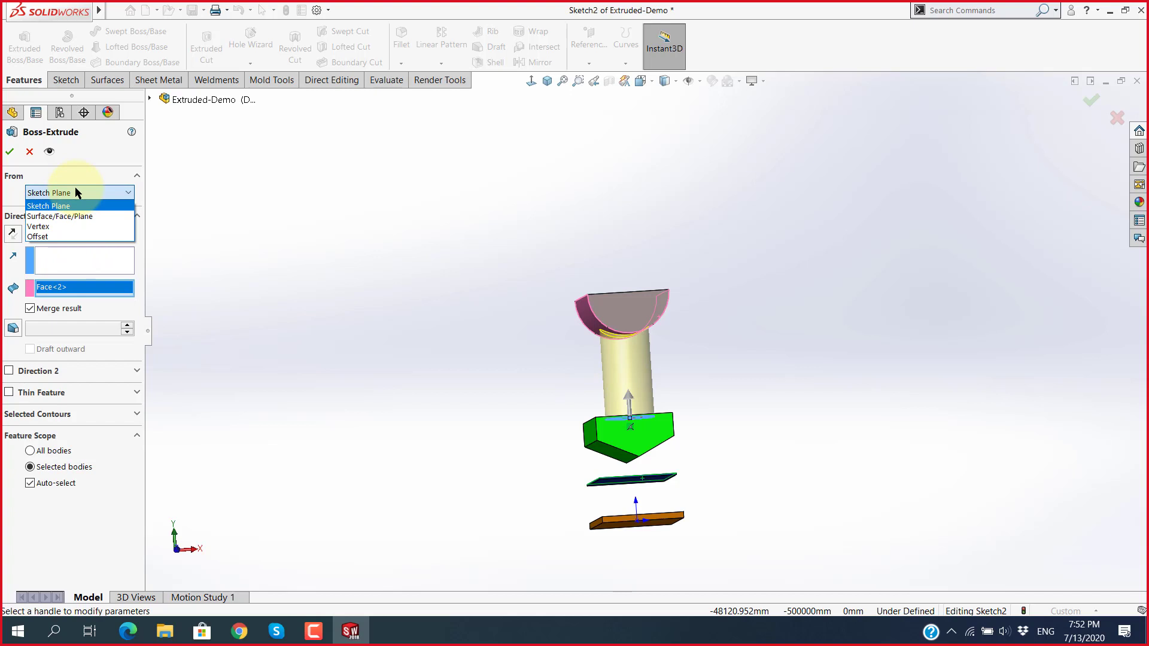
Step: Start the extrusion from a chosen face (Face<1>) and review the face selections
click(60, 216)
scroll(451, 416, down, 3)
scroll(461, 422, down, 1)
scroll(461, 421, down, 1)
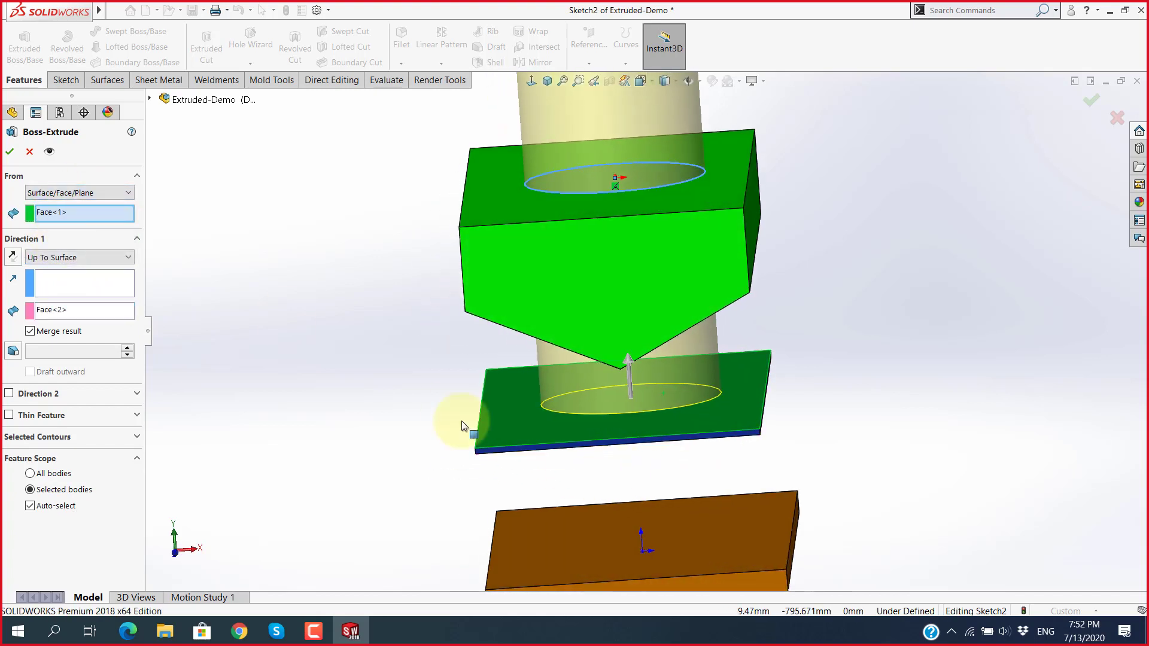
click(84, 216)
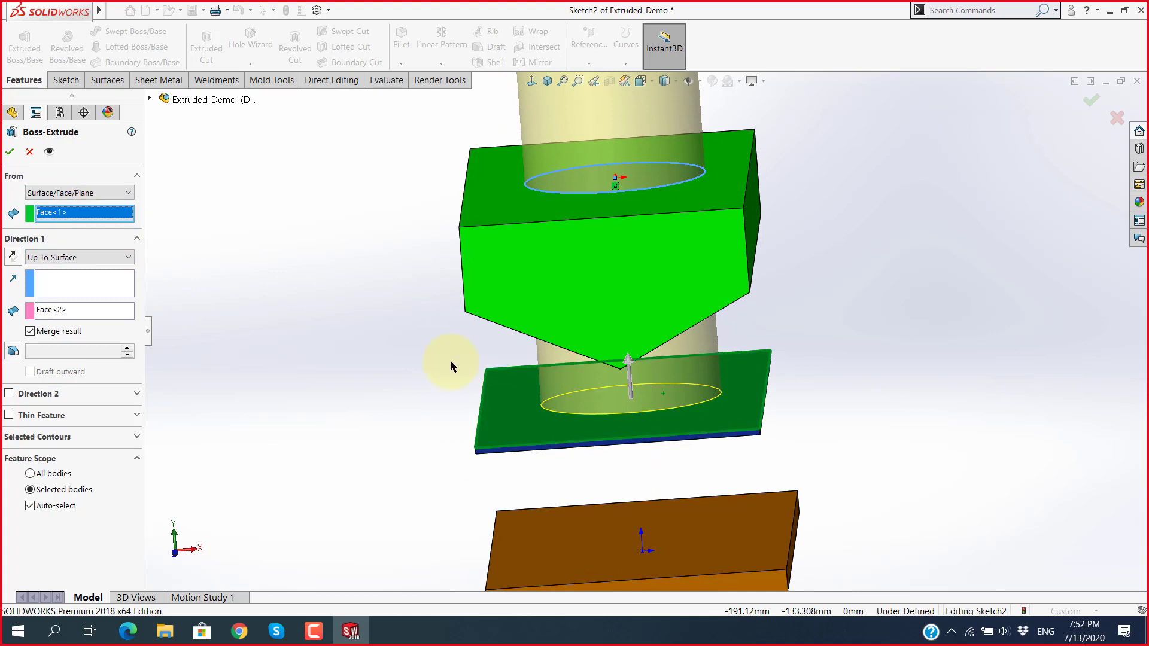
click(91, 311)
key(z)
key(z)
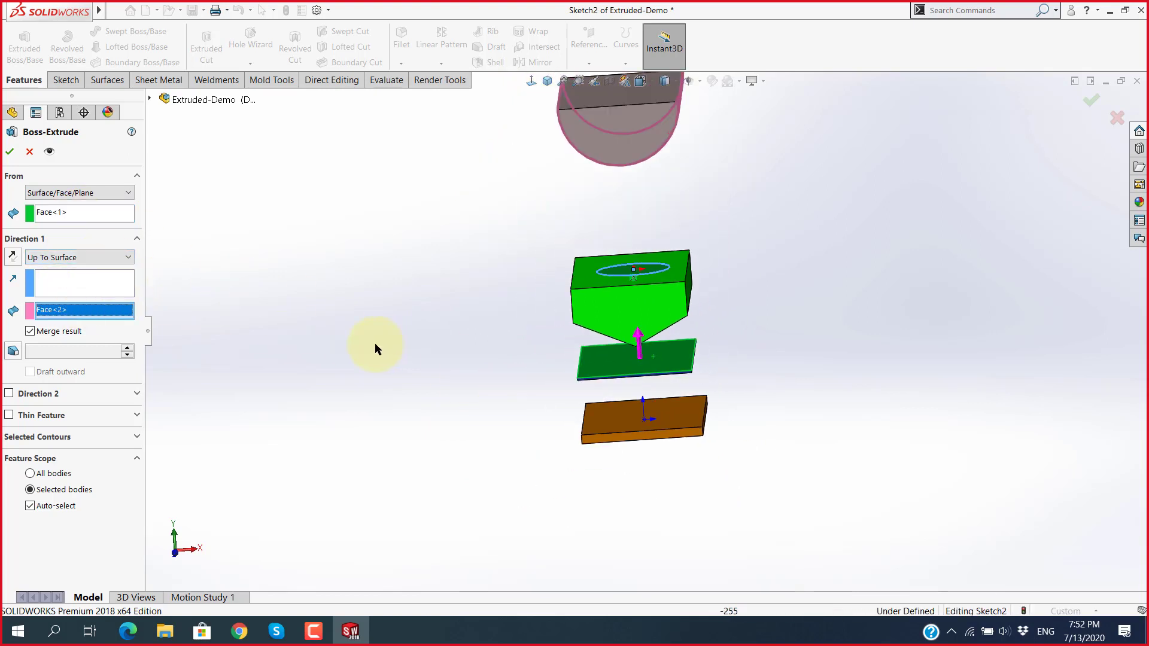
Step: Clear the curved end face and pick the green body's angled underside instead
right_click(82, 318)
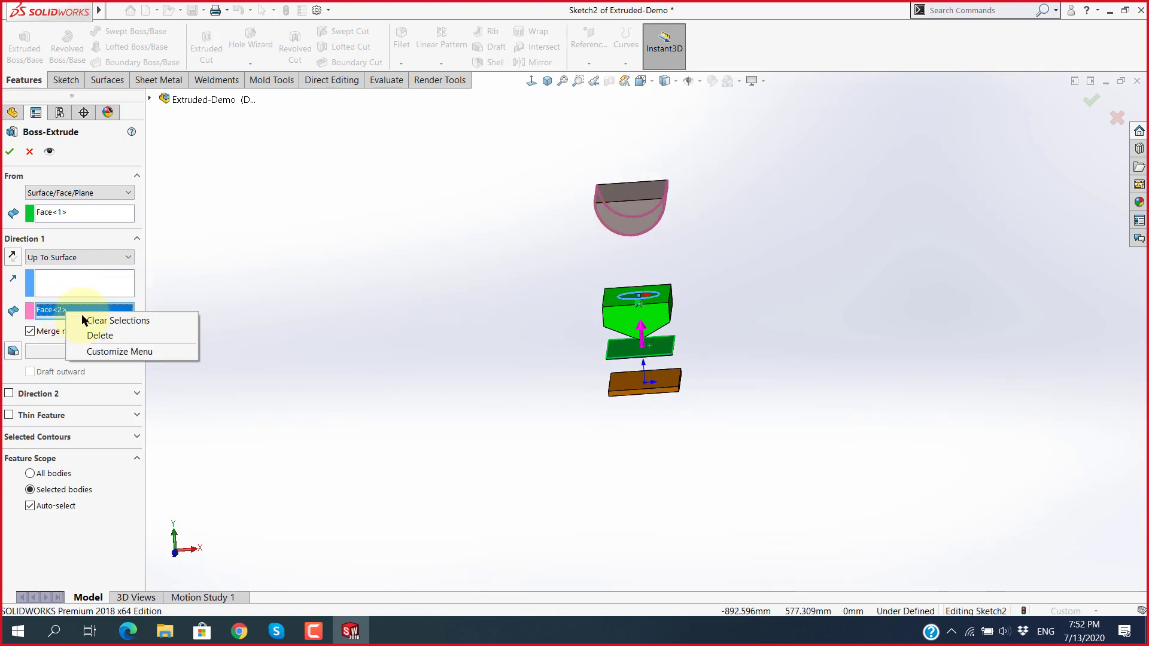
click(82, 318)
key(shift+z)
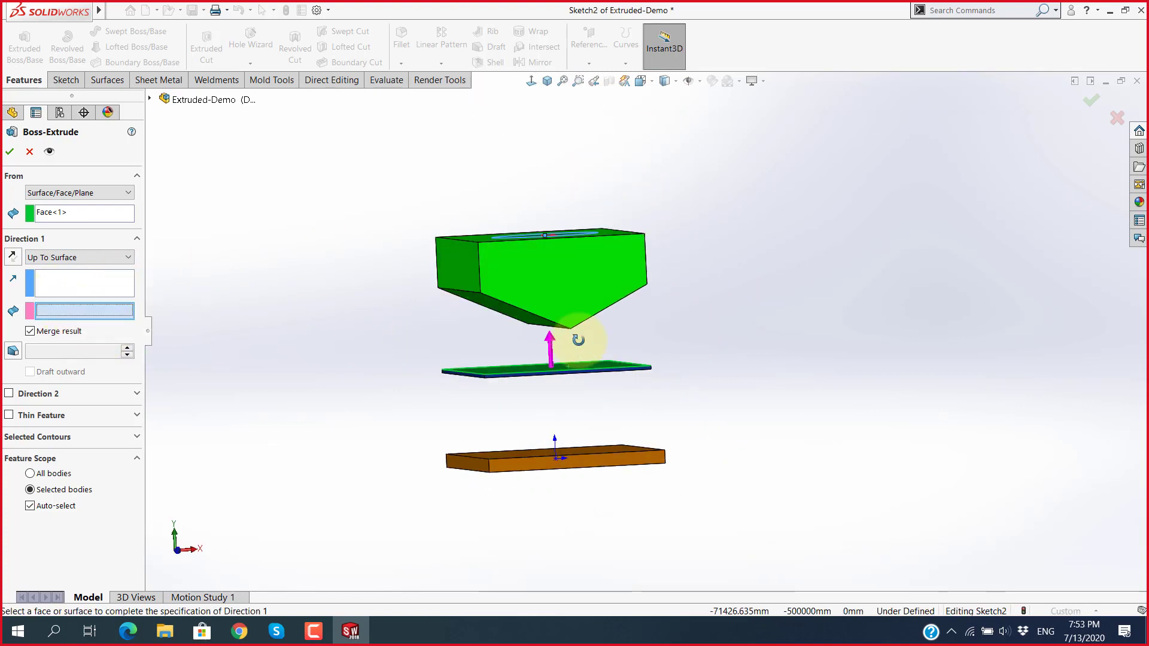
mouse_move(578, 340)
middle_down()
mouse_move(569, 321)
mouse_move(559, 329)
middle_up()
key(shift+z)
click(599, 277)
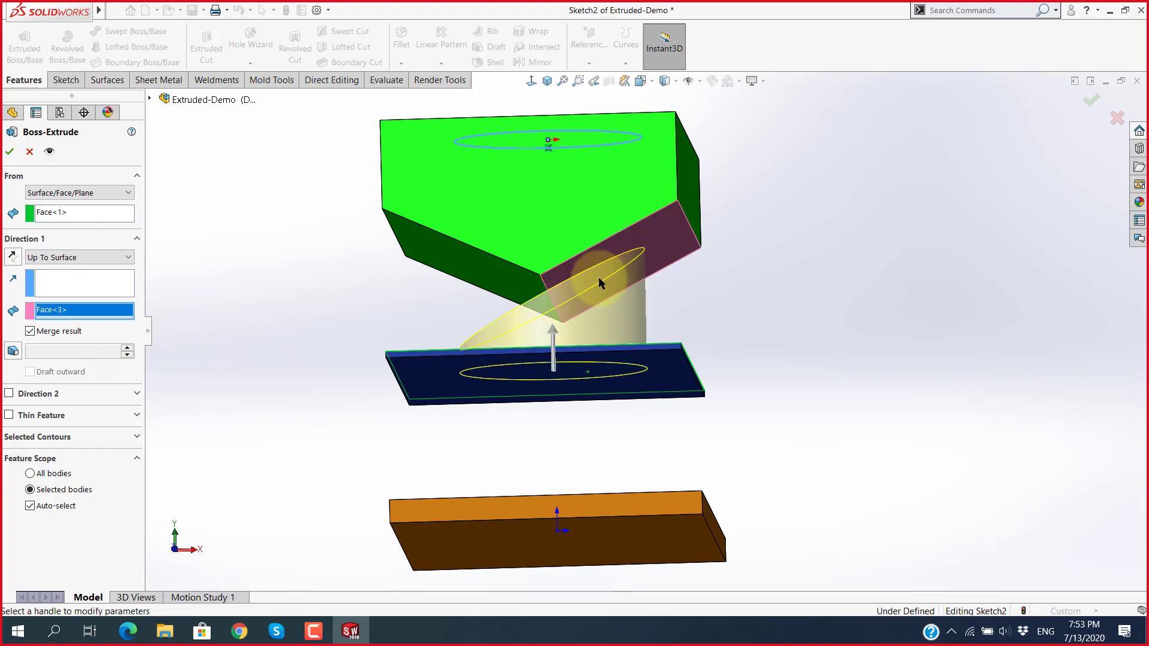
mouse_move(519, 318)
middle_down()
mouse_move(548, 338)
mouse_move(546, 328)
middle_up()
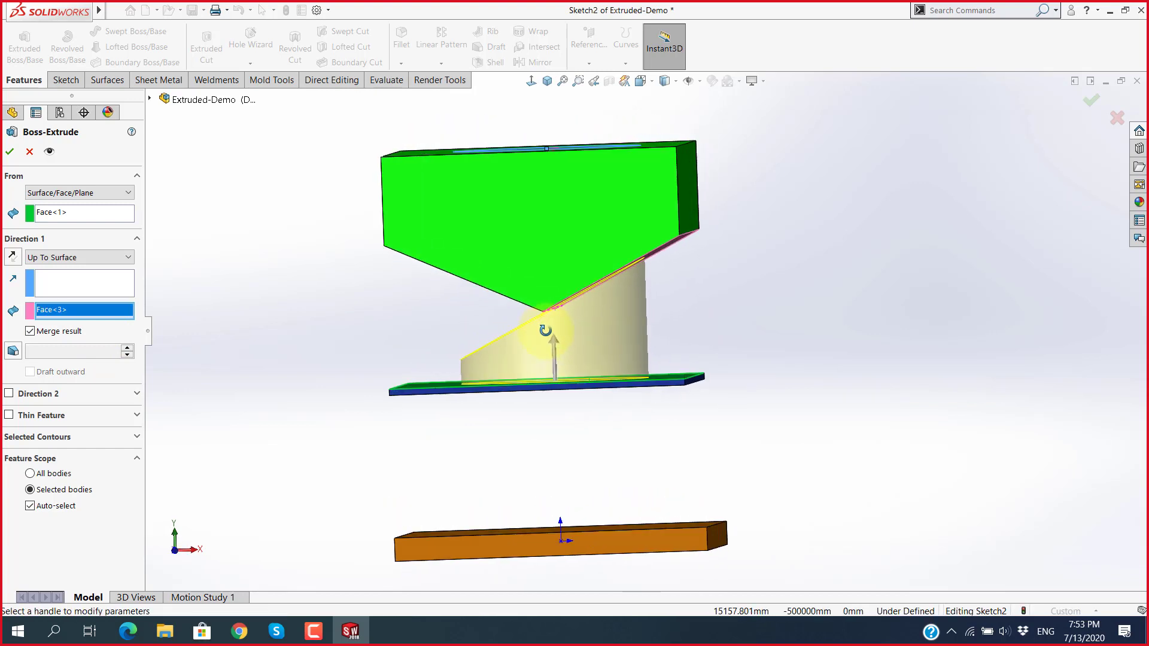
scroll(601, 295, down, 3)
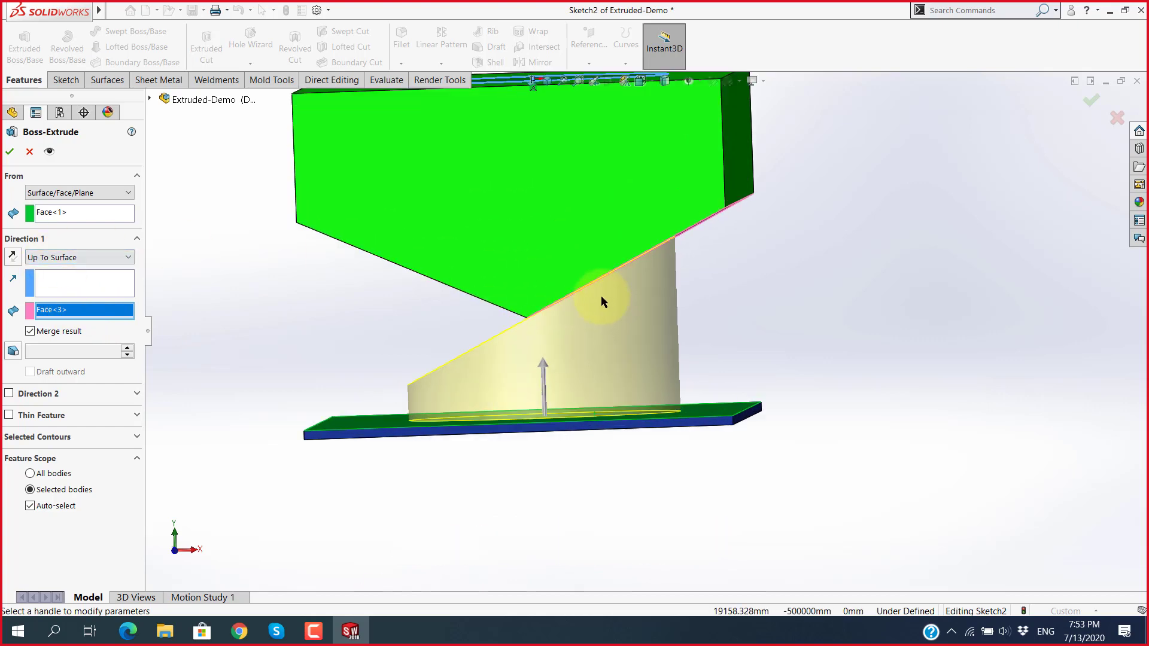
scroll(601, 295, down, 2)
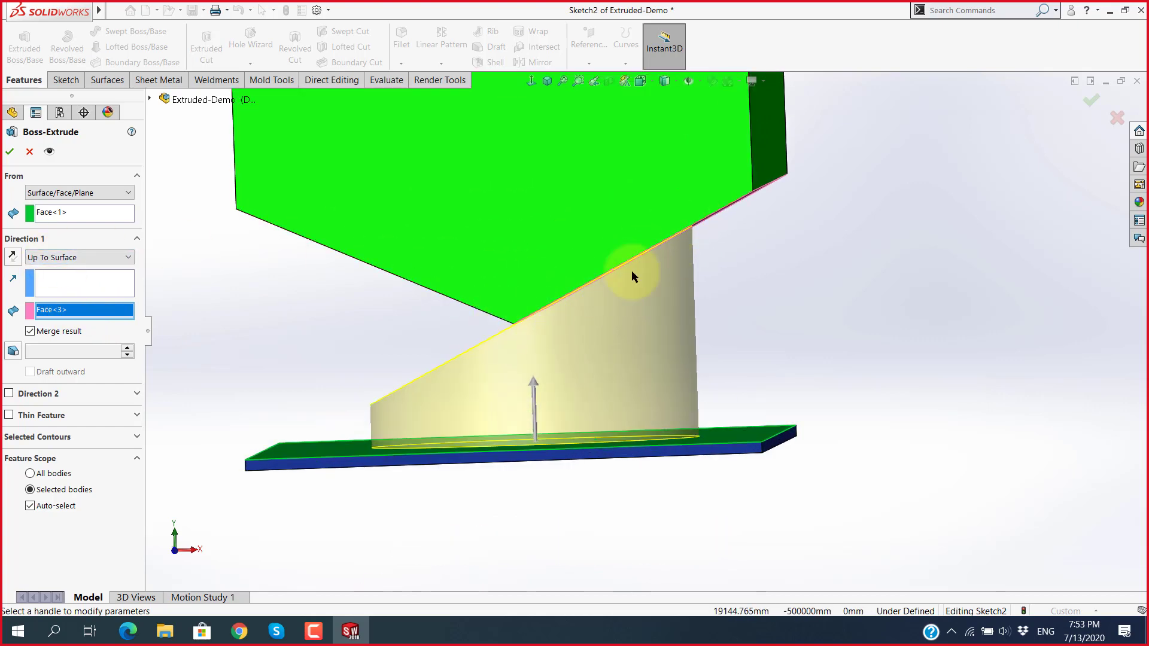
mouse_move(392, 378)
middle_down()
mouse_move(441, 345)
mouse_move(413, 329)
middle_up()
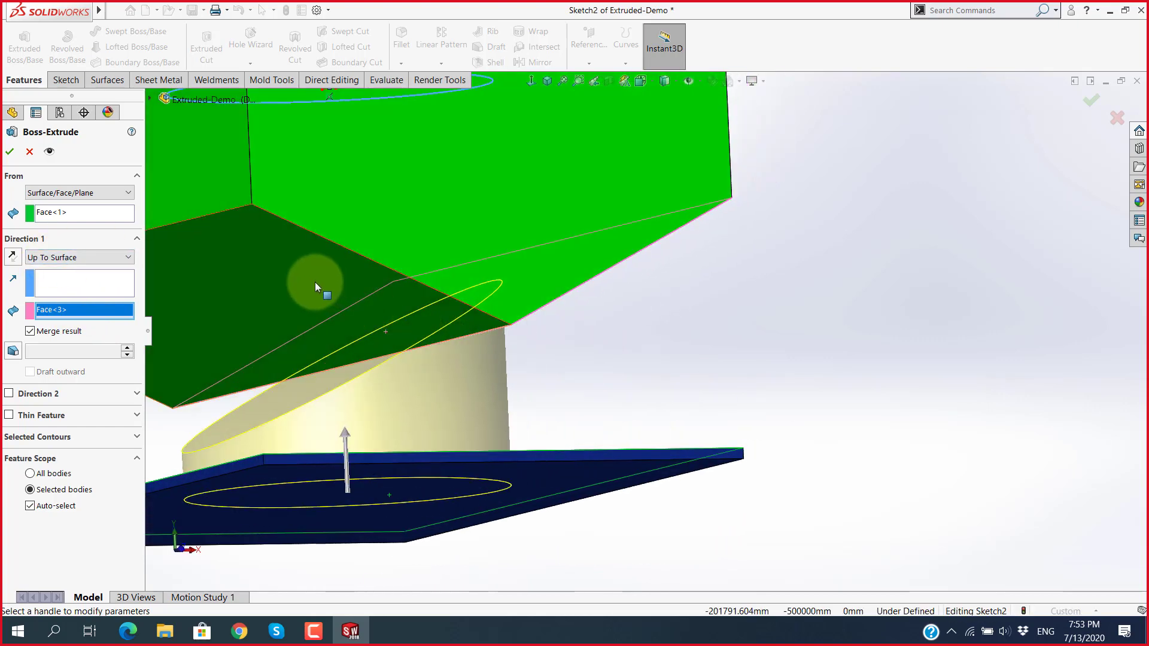
Step: Compare both slanted underside faces and settle on the right one (Face<3>) as the end surface
click(250, 285)
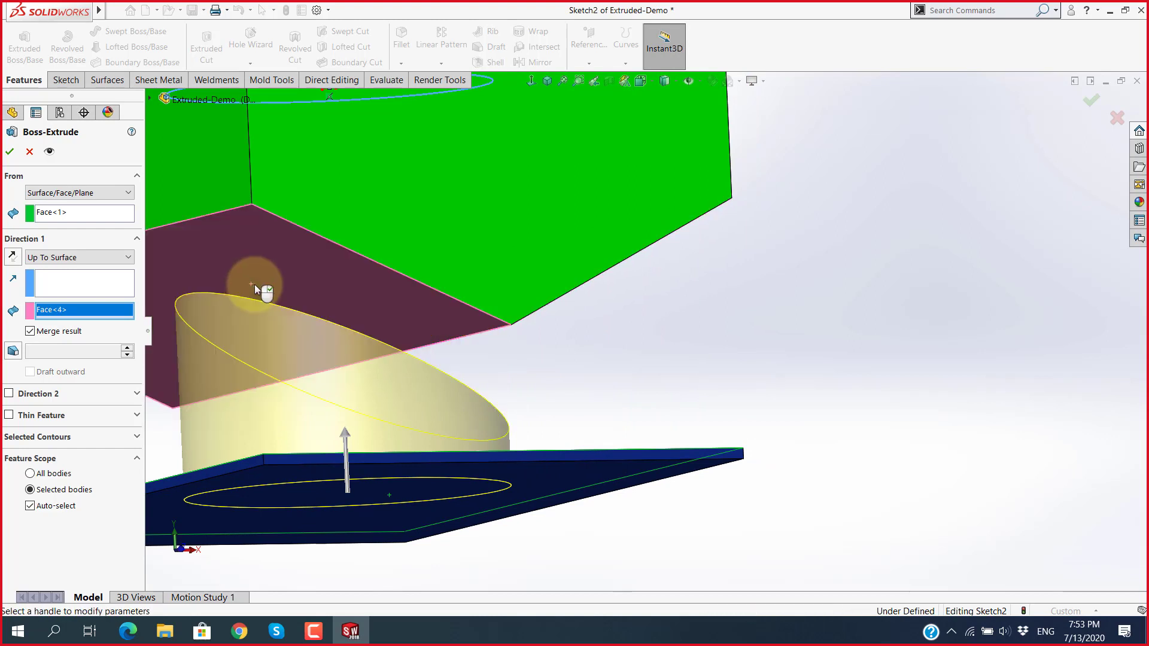
scroll(442, 342, up, 5)
middle_drag(497, 330, 454, 348)
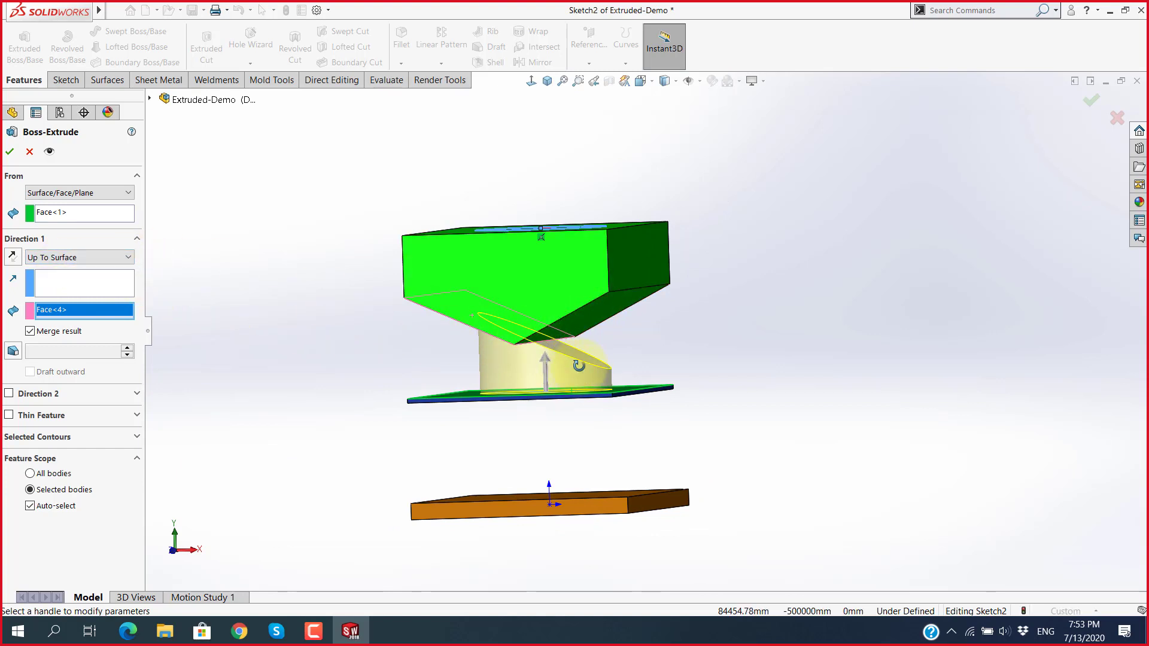
middle_drag(579, 366, 583, 328)
click(586, 326)
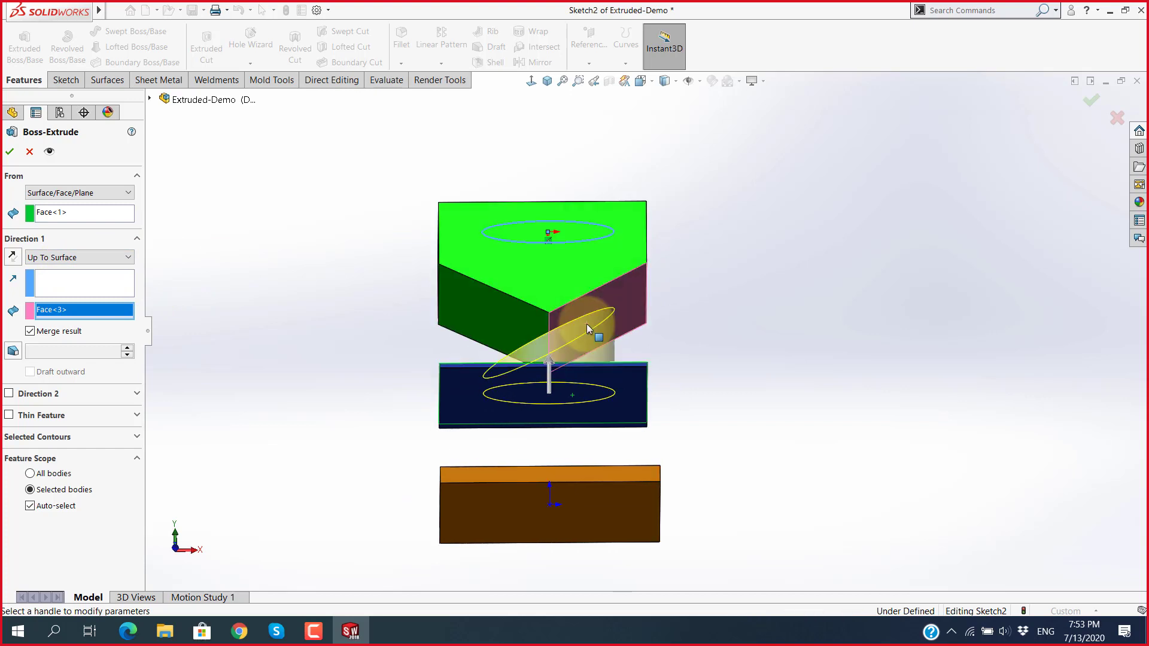
click(494, 313)
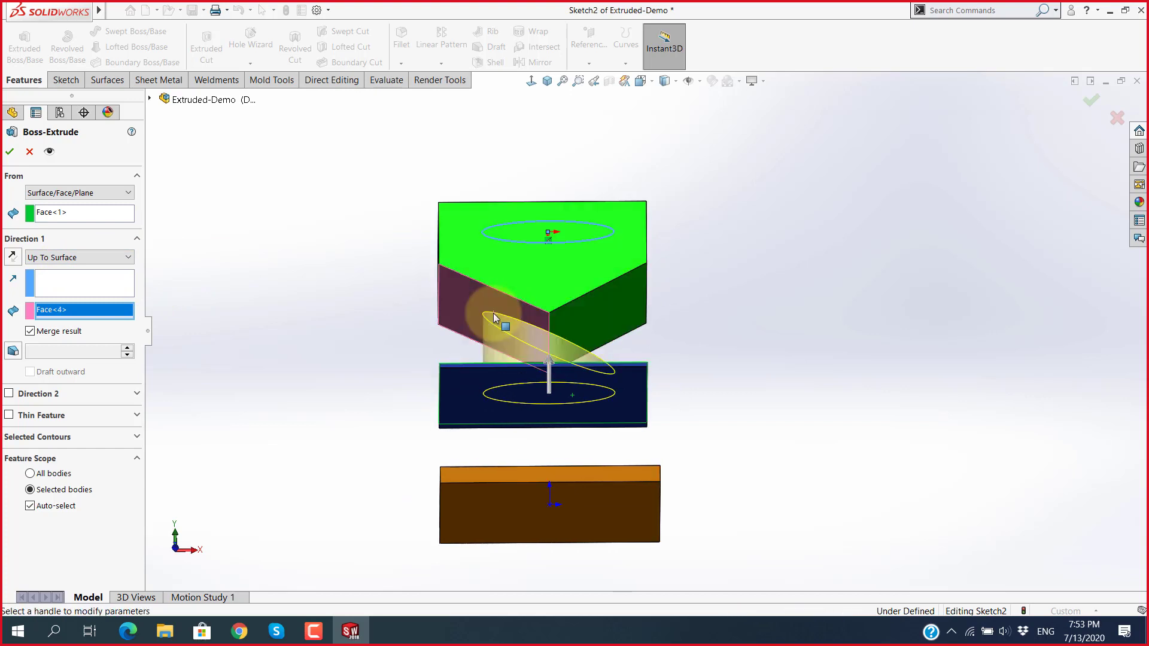
click(583, 309)
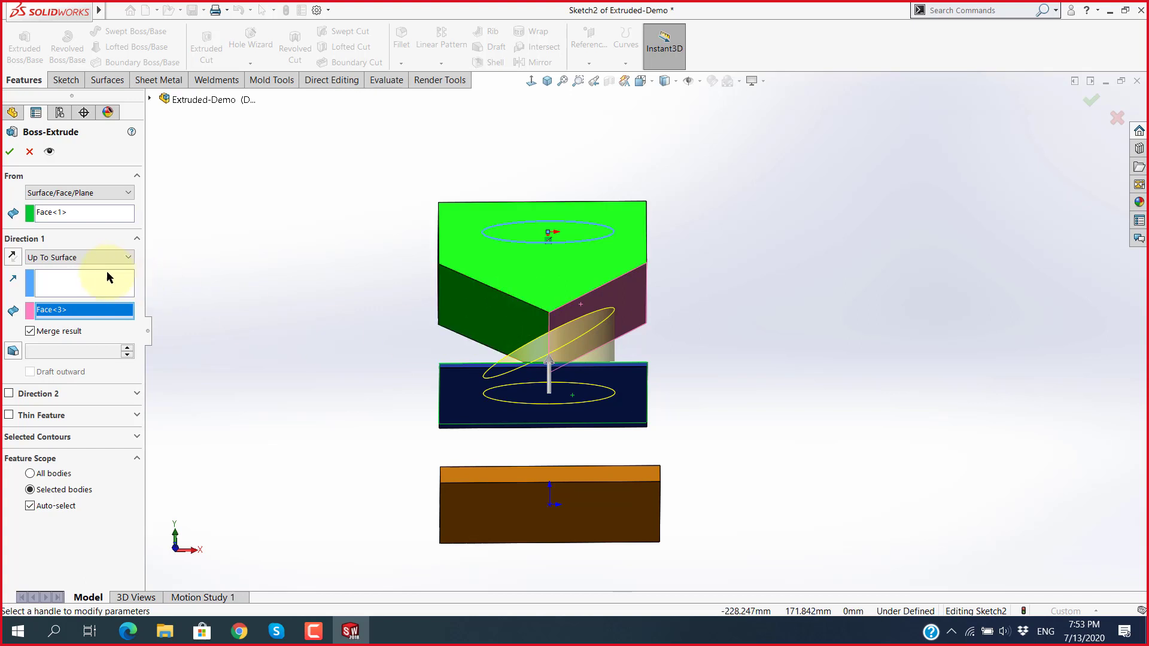
Step: Try Up To Next as the boss's end condition
click(111, 256)
click(51, 297)
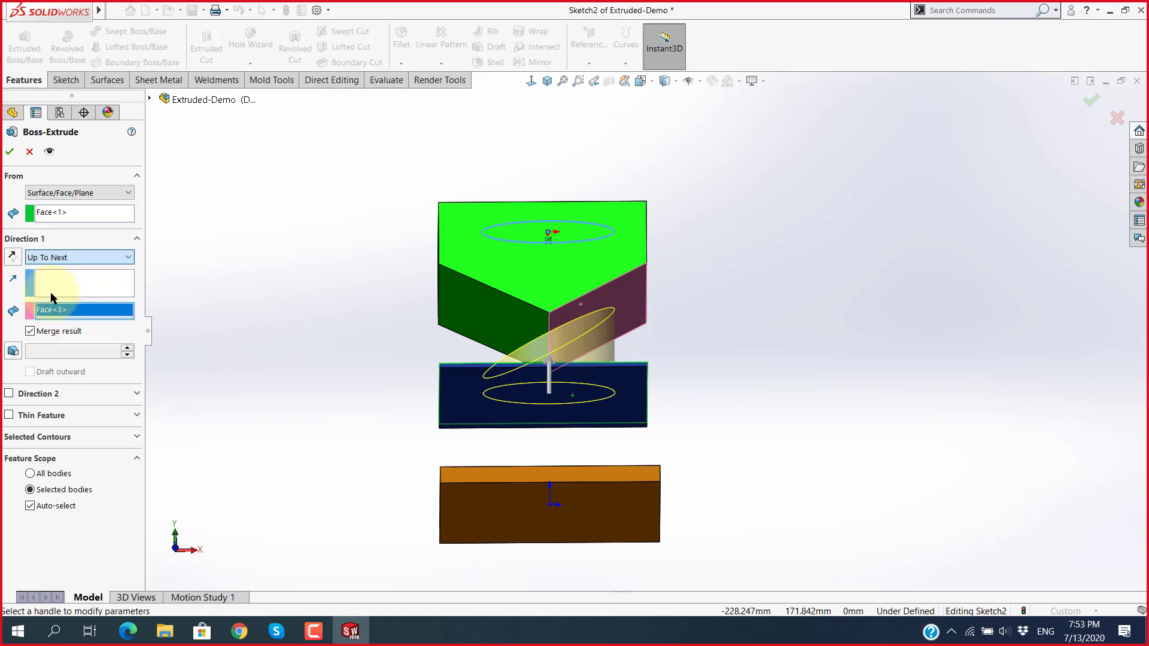
scroll(517, 320, down, 3)
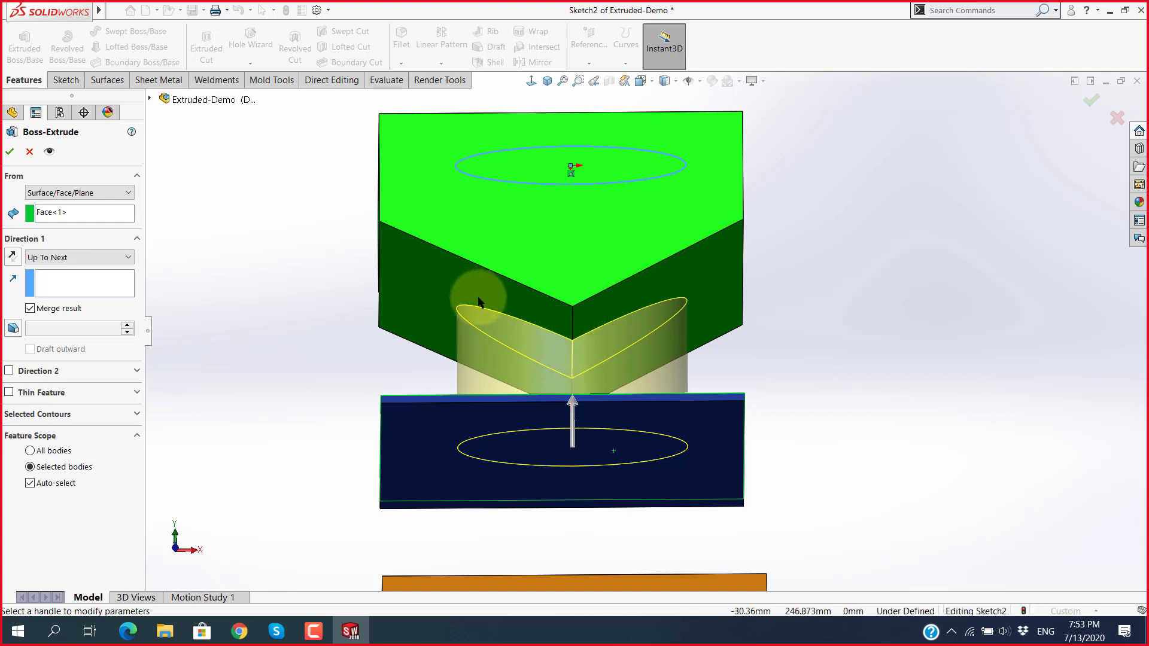
Step: Return to Up To Surface and end the boss at the front-left slanted face (Face<4>)
click(134, 257)
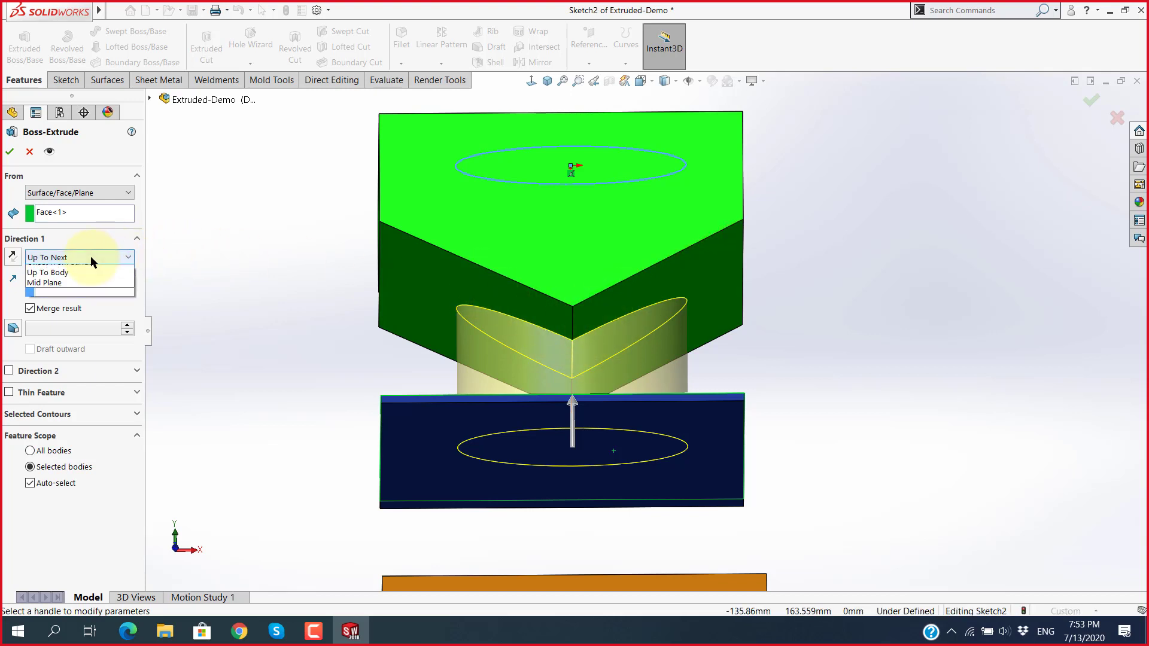
click(65, 313)
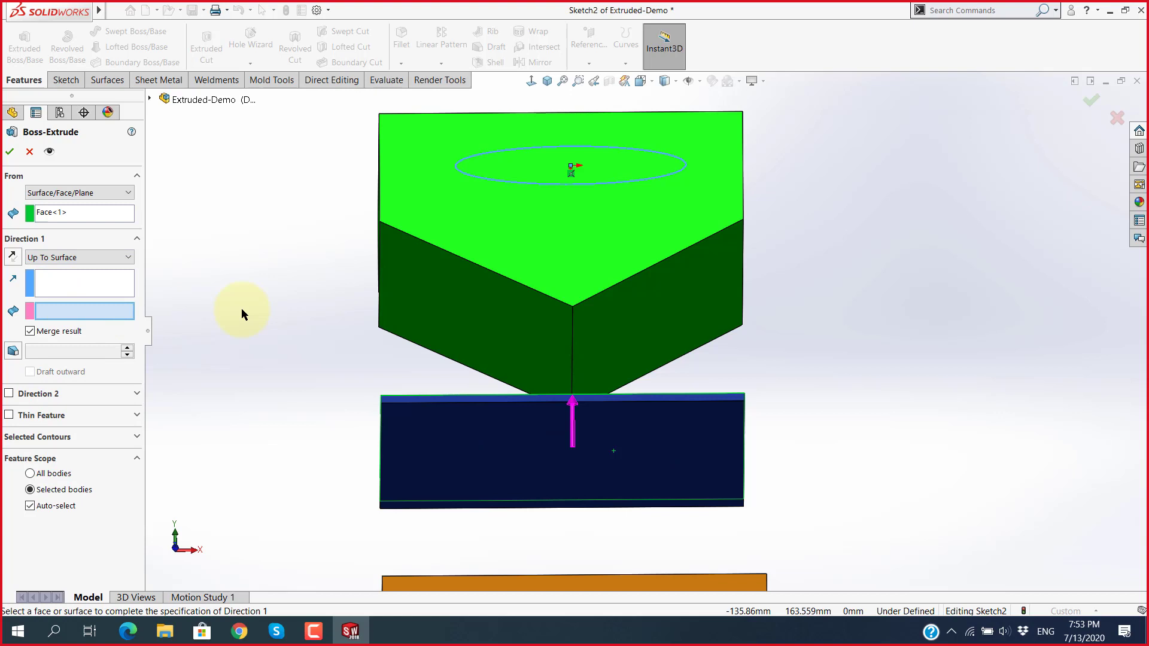
click(629, 337)
mouse_move(606, 362)
middle_down()
mouse_move(623, 376)
mouse_move(534, 340)
middle_up()
click(534, 340)
middle_drag(606, 339, 598, 371)
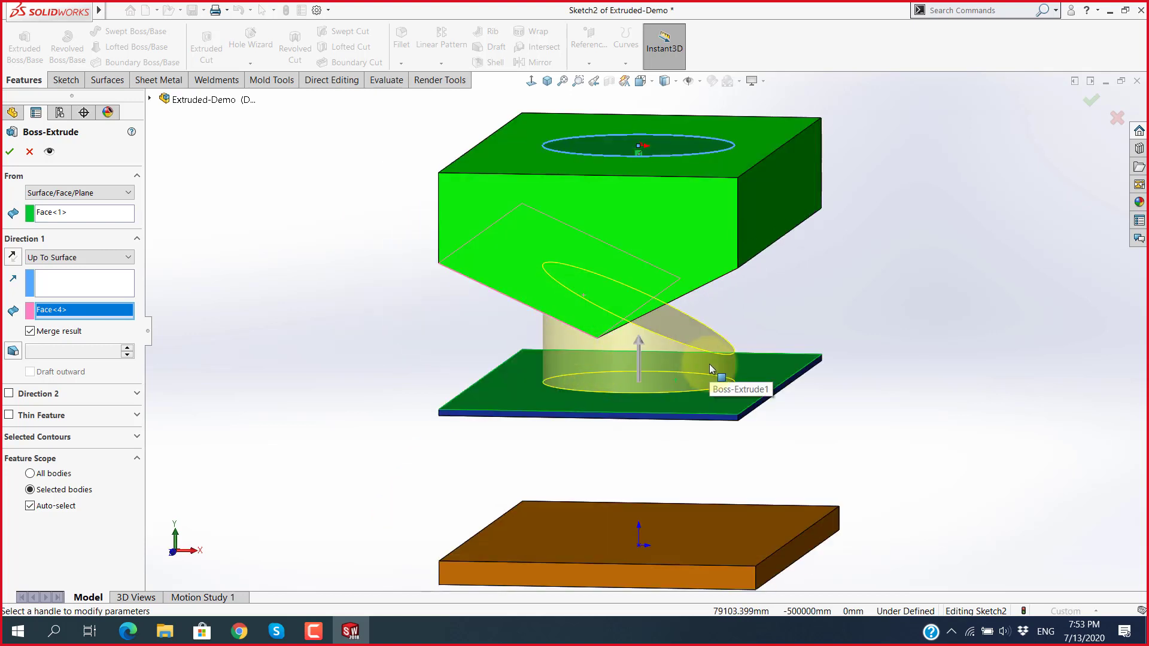
Step: Open the end-condition list, then briefly check the video call window and return
click(98, 257)
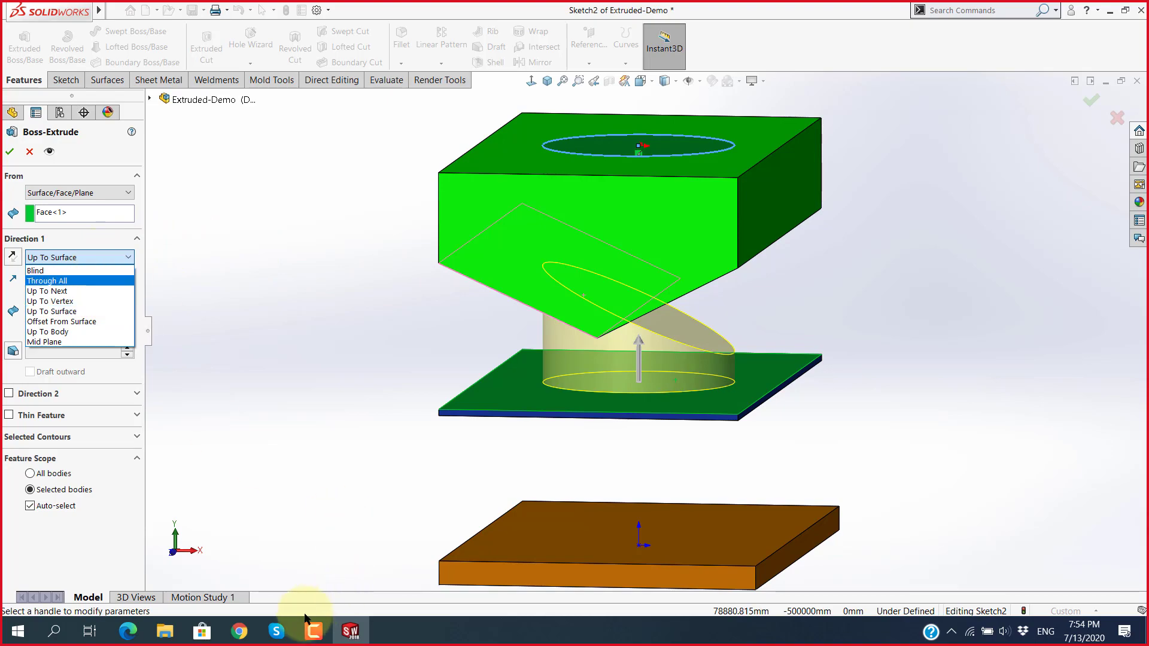
click(280, 632)
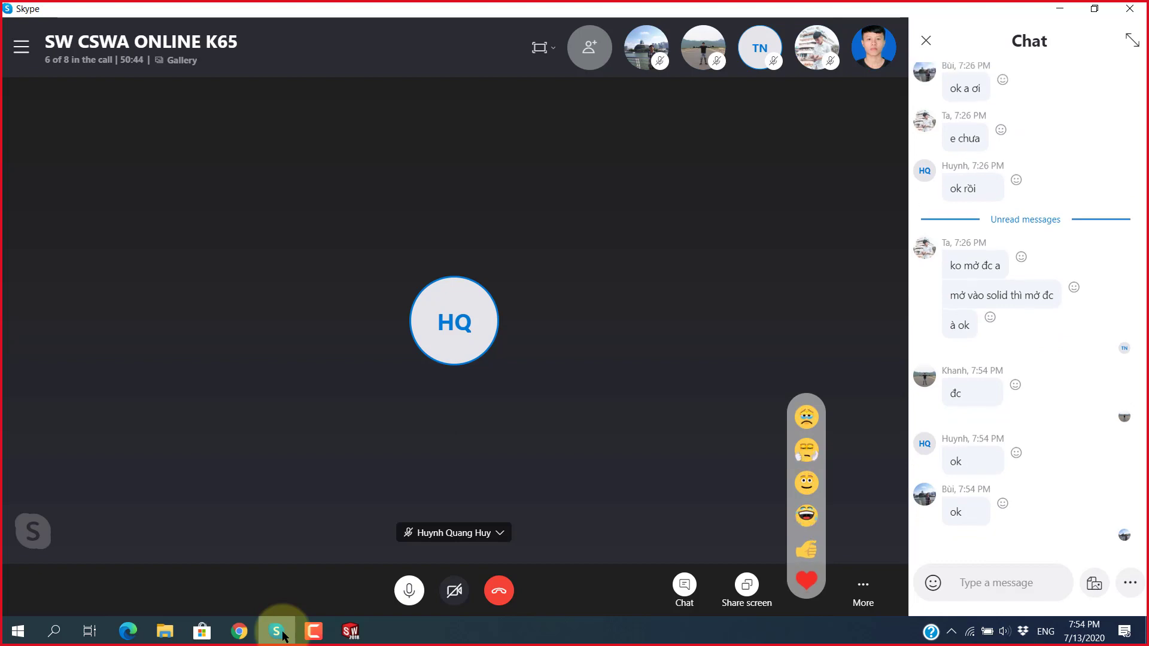
click(283, 633)
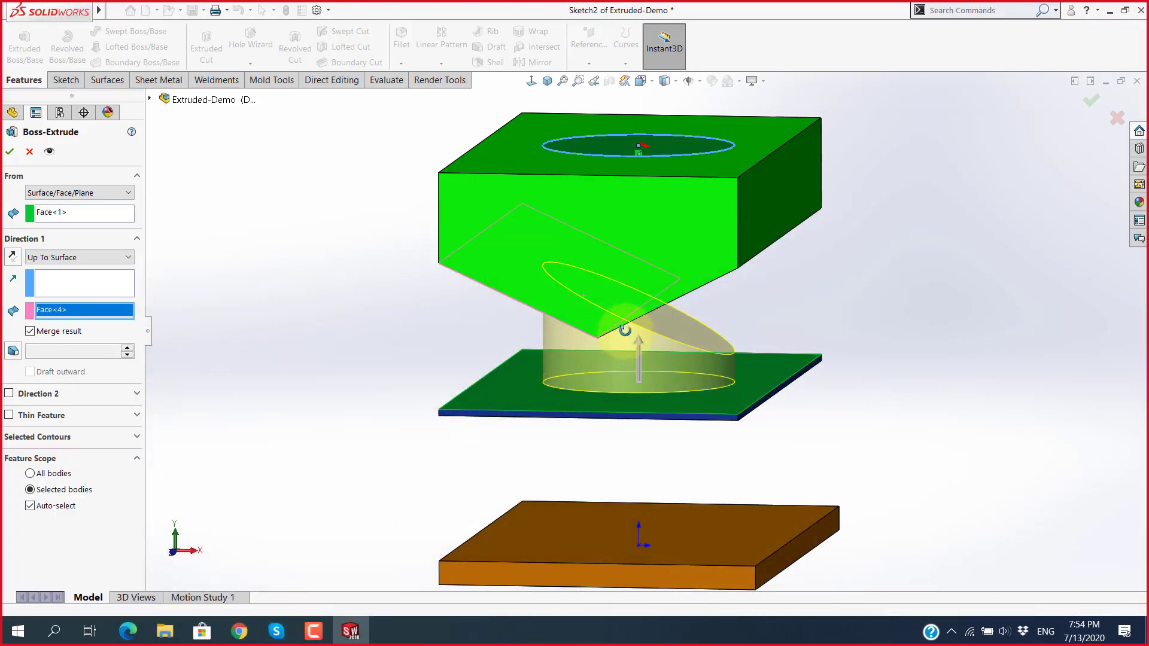
Step: Switch Direction 1 to Offset From Surface at 10 mm and clear the reference face
middle_drag(623, 329, 386, 322)
click(96, 258)
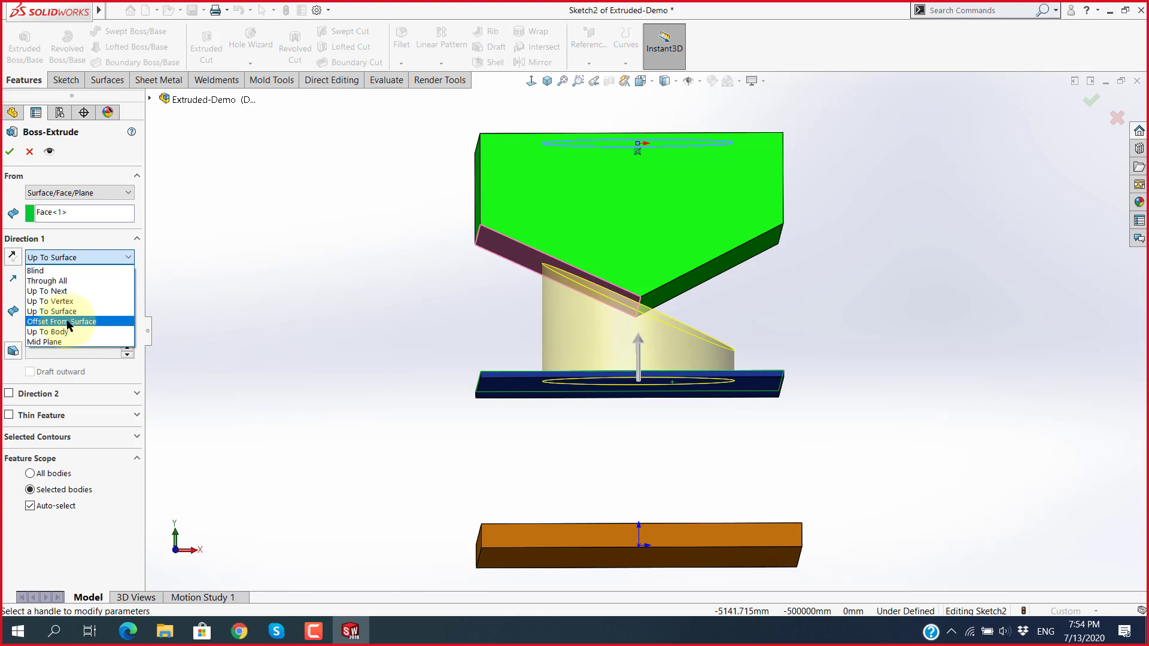
click(74, 323)
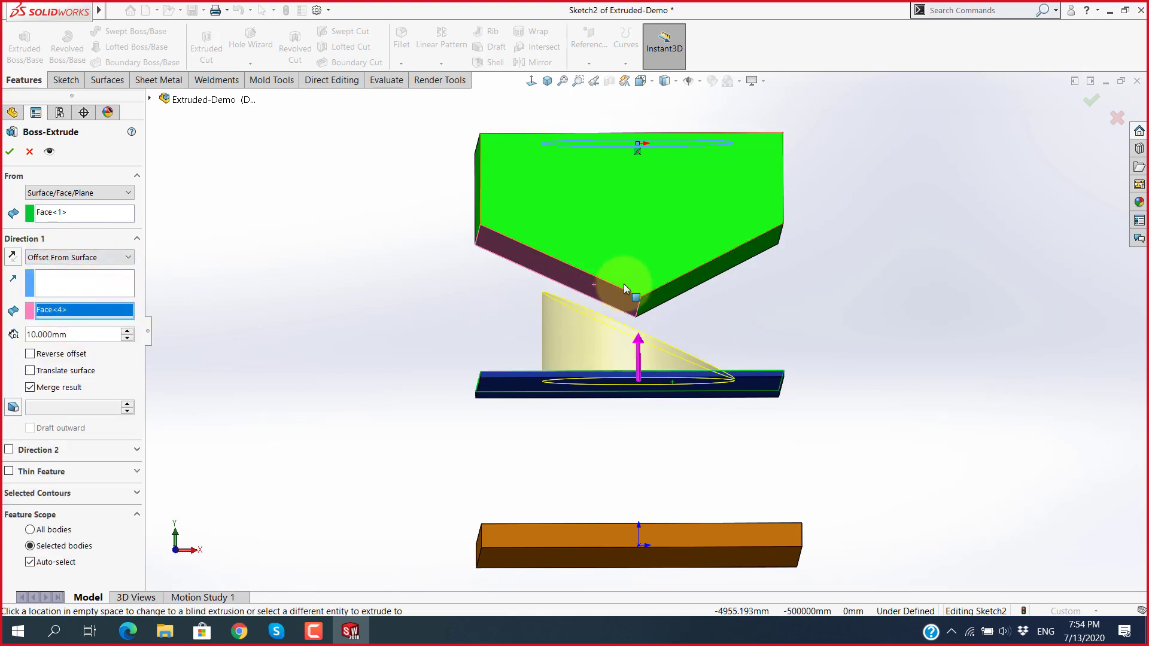
scroll(623, 284, down, 2)
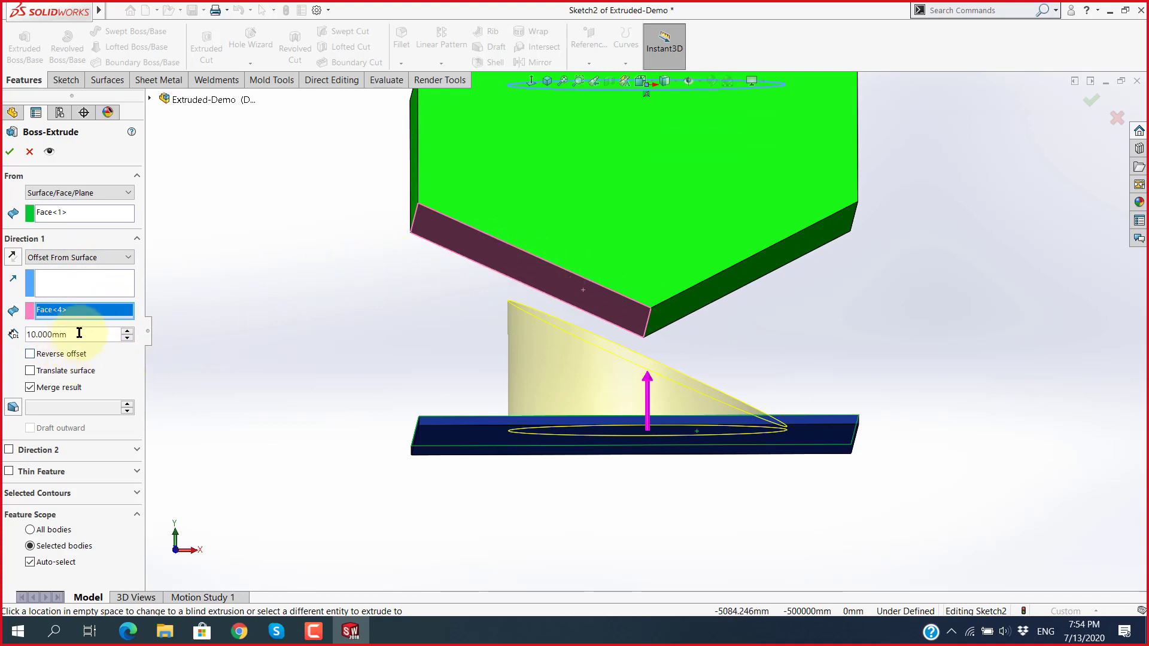
right_click(94, 315)
click(117, 319)
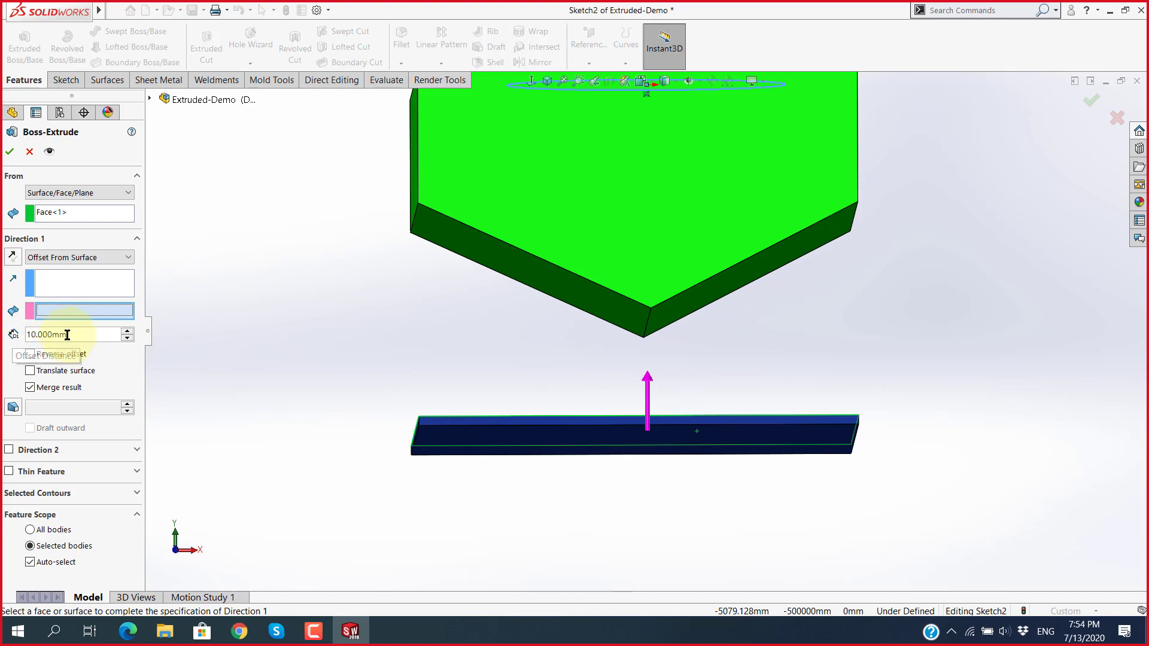
Step: Pick the green body's slanted underside (Face<3>) as the offset reference
key(f)
scroll(482, 343, up, 2)
scroll(636, 247, up, 2)
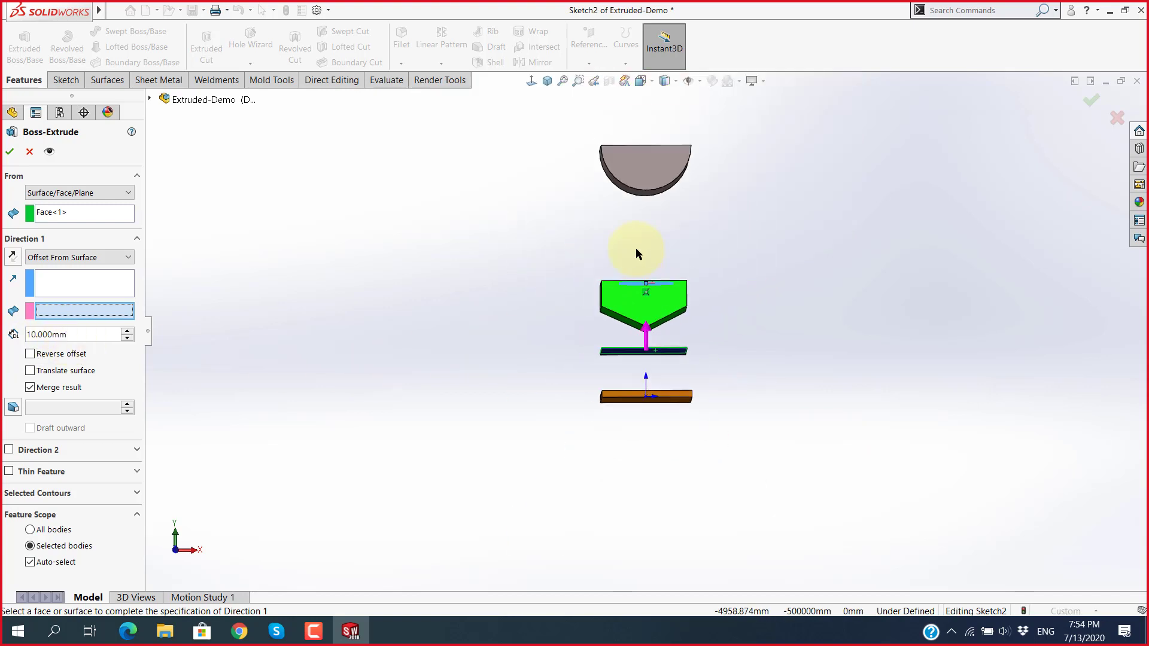
key(f)
scroll(628, 419, down, 2)
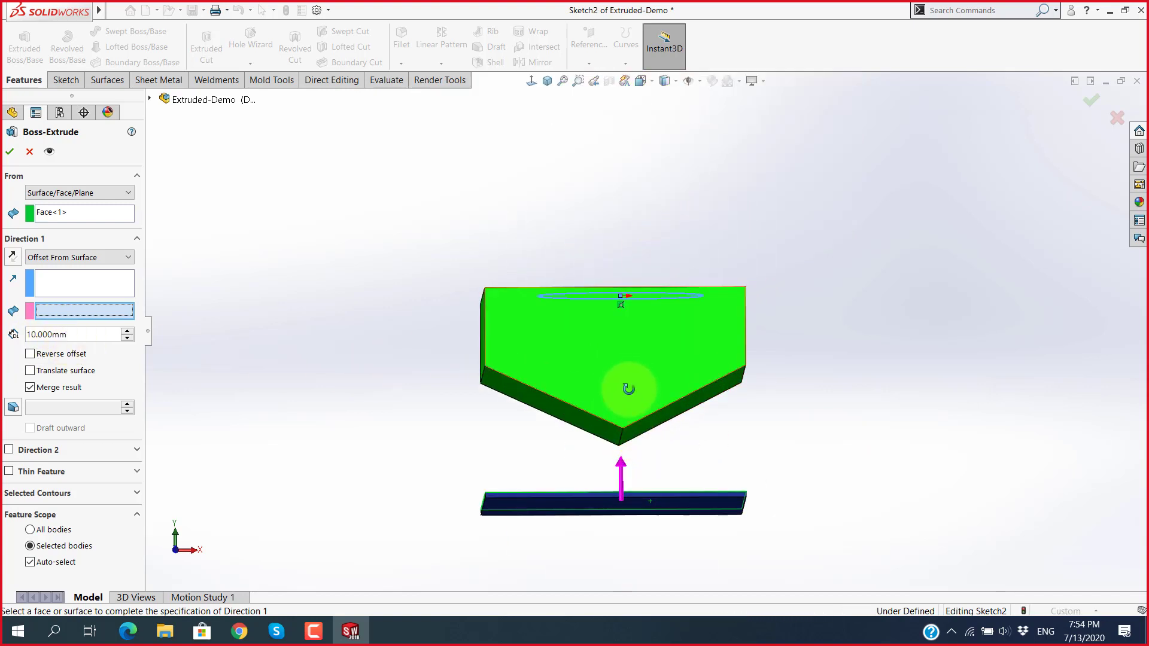
middle_drag(623, 385, 699, 422)
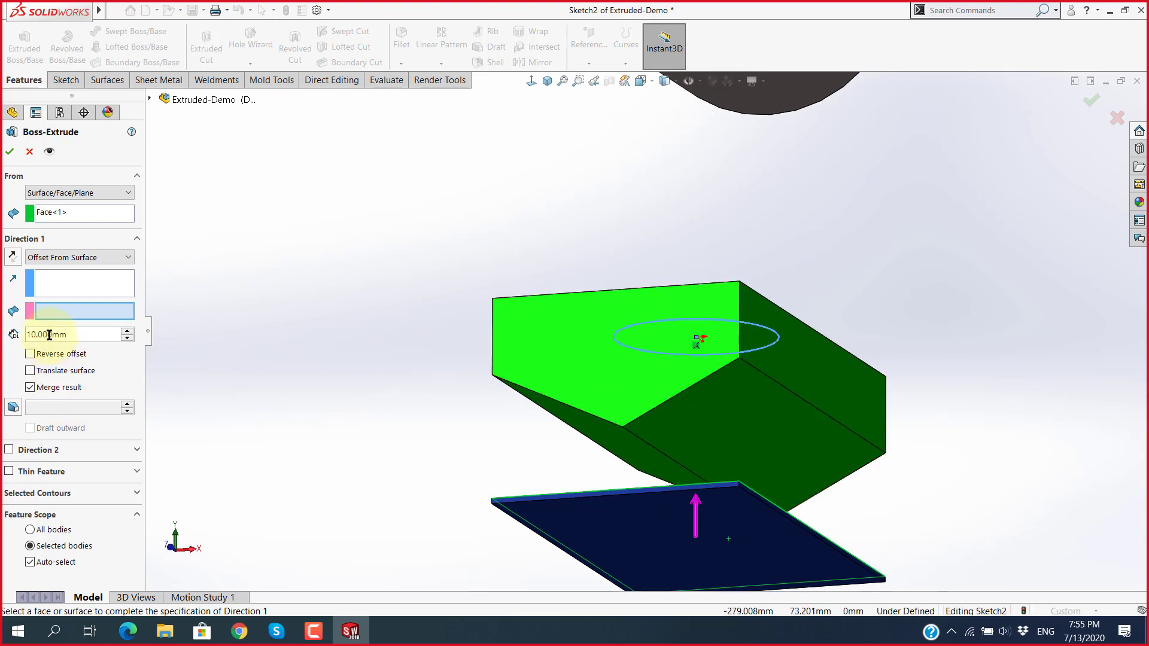
click(712, 434)
Step: Try a 5 mm offset distance, then set it back to 10 mm
middle_drag(690, 476, 722, 513)
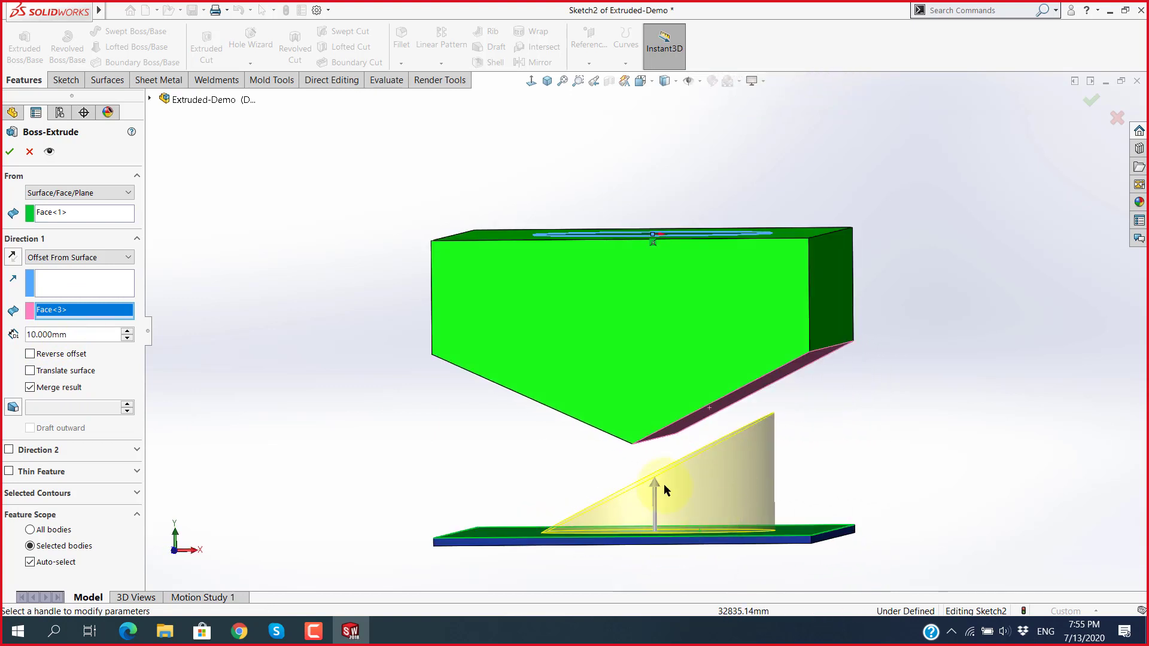
scroll(771, 413, down, 2)
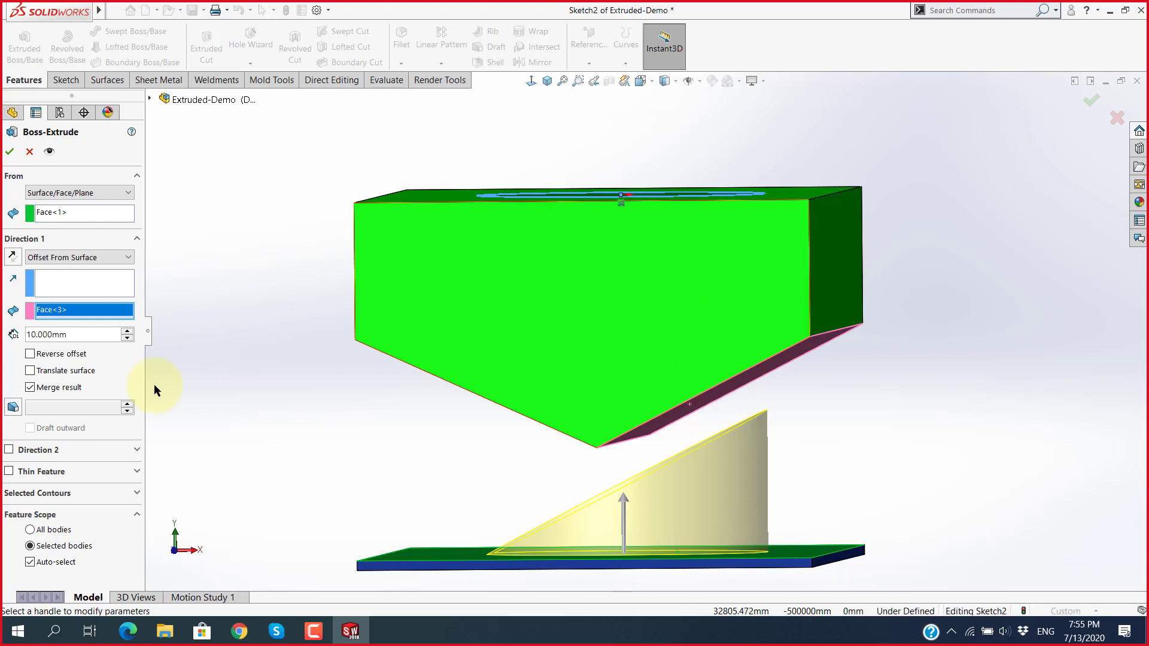
double_click(103, 333)
text(5)
key(Return)
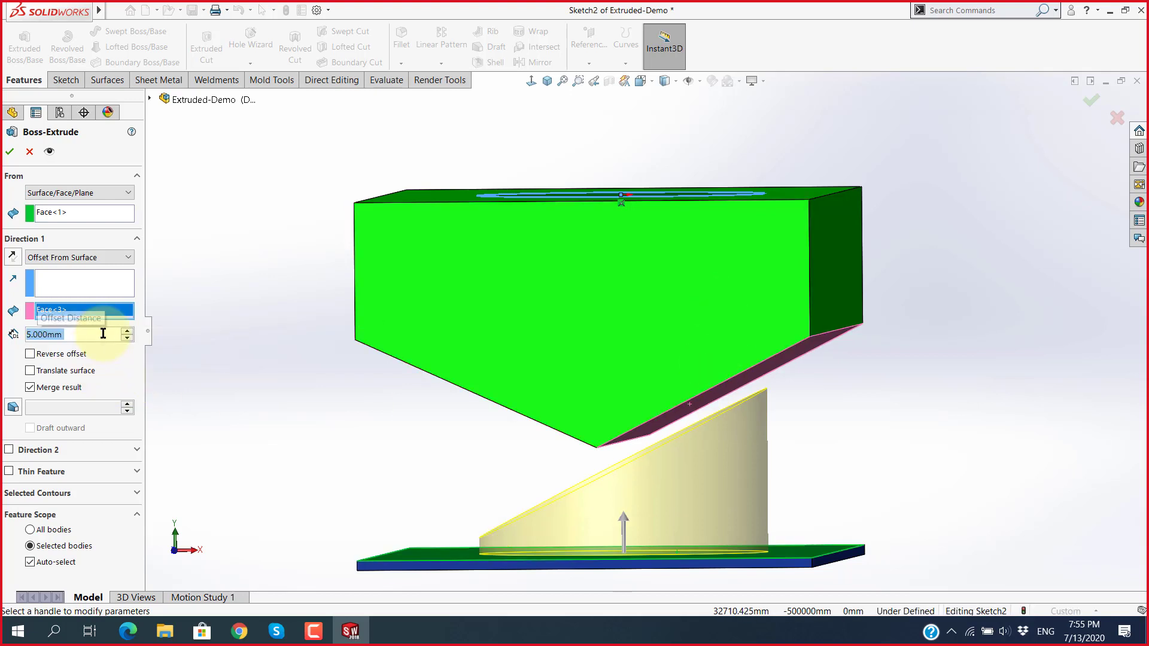
scroll(685, 426, down, 4)
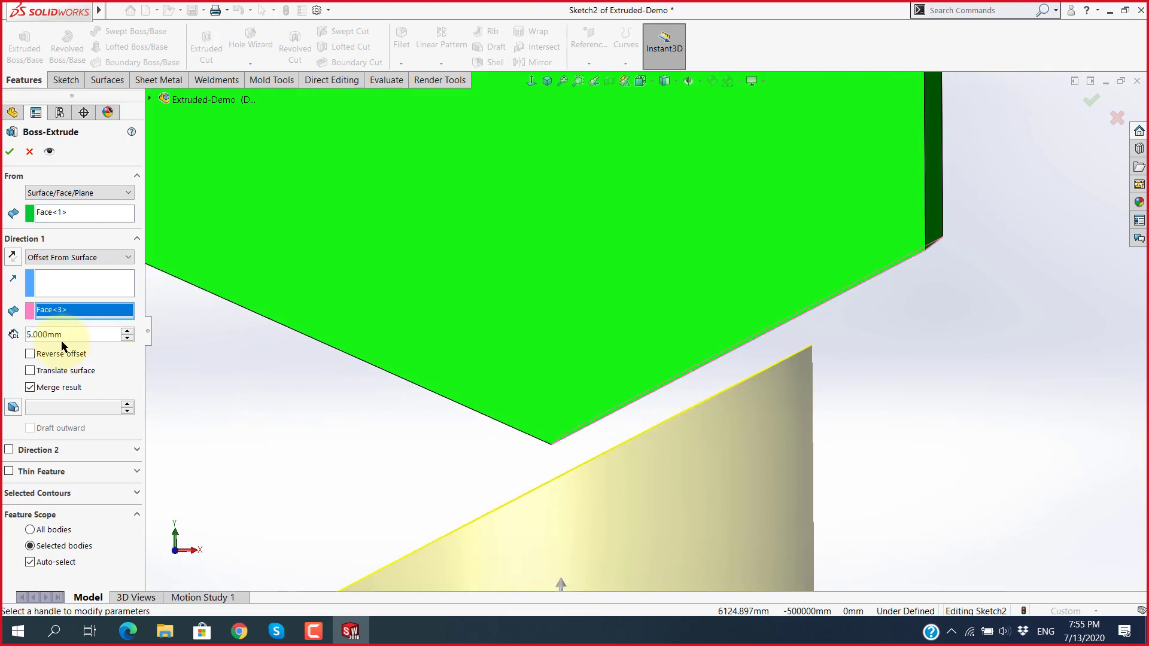
text(10)
key(Return)
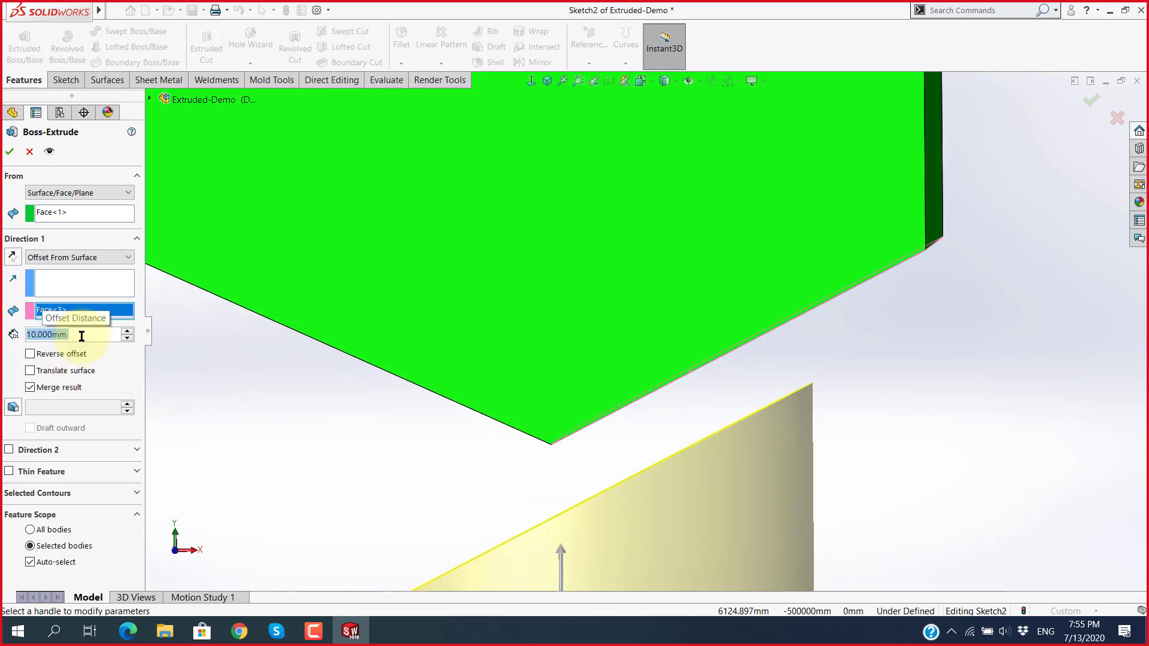
key(f)
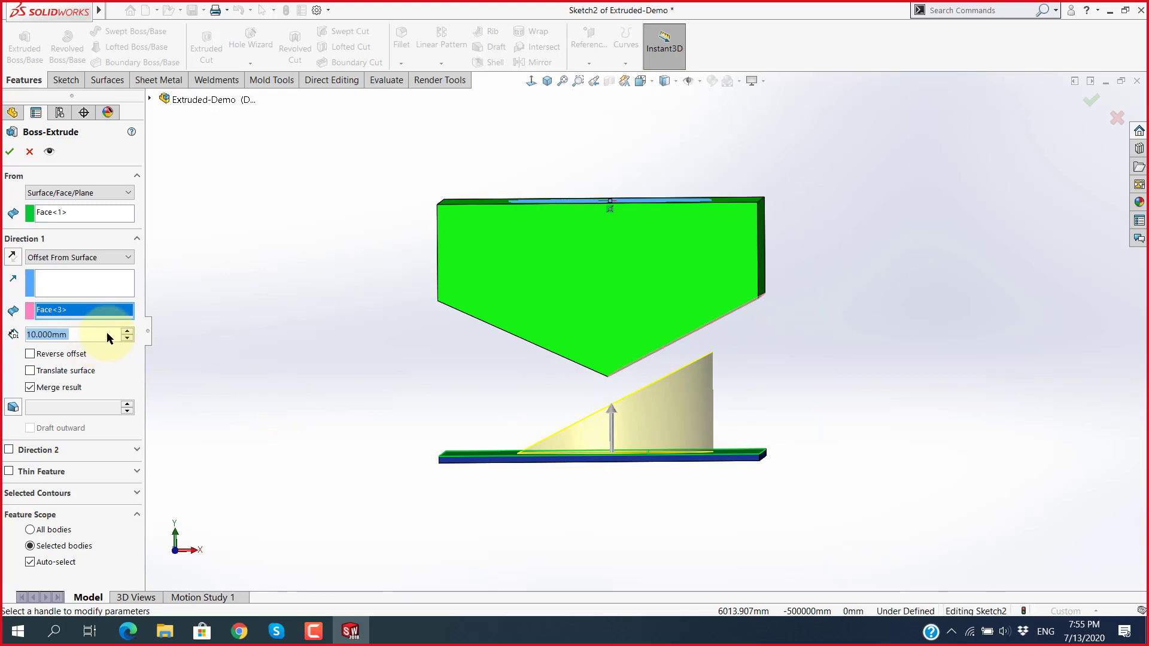
scroll(603, 239, up, 2)
scroll(666, 239, down, 3)
middle_drag(667, 238, 706, 226)
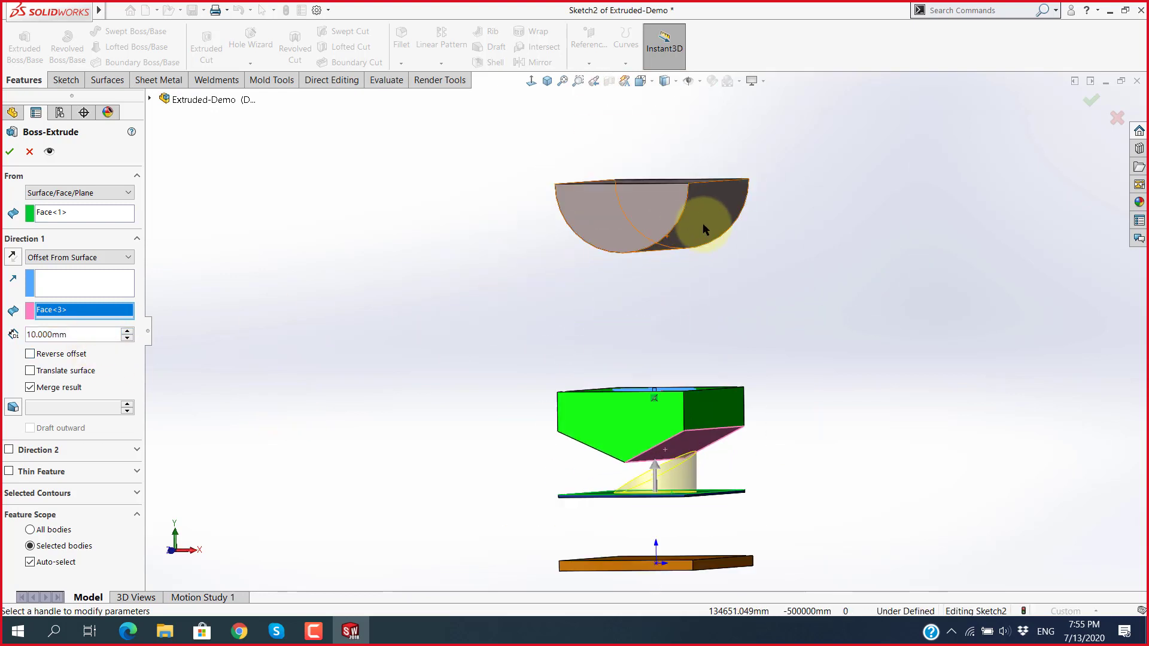
Step: Use the half-round body's curved underside (Face<2>) as the offset reference
click(708, 226)
scroll(673, 242, down, 3)
middle_drag(611, 338, 629, 336)
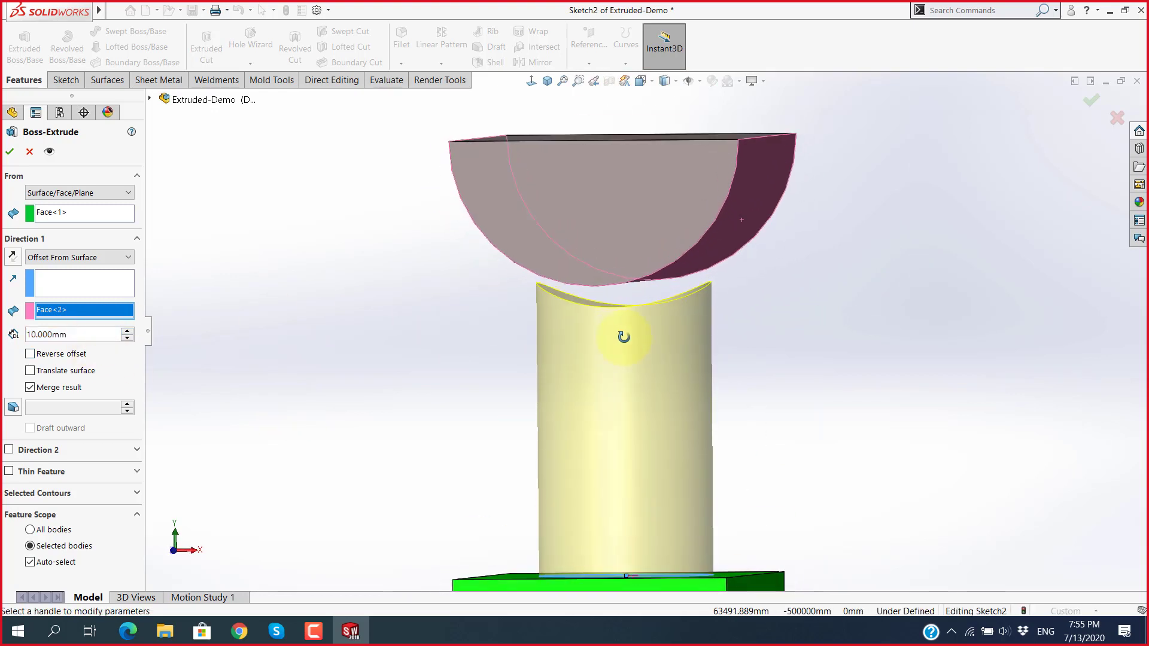
key(ctrl+1)
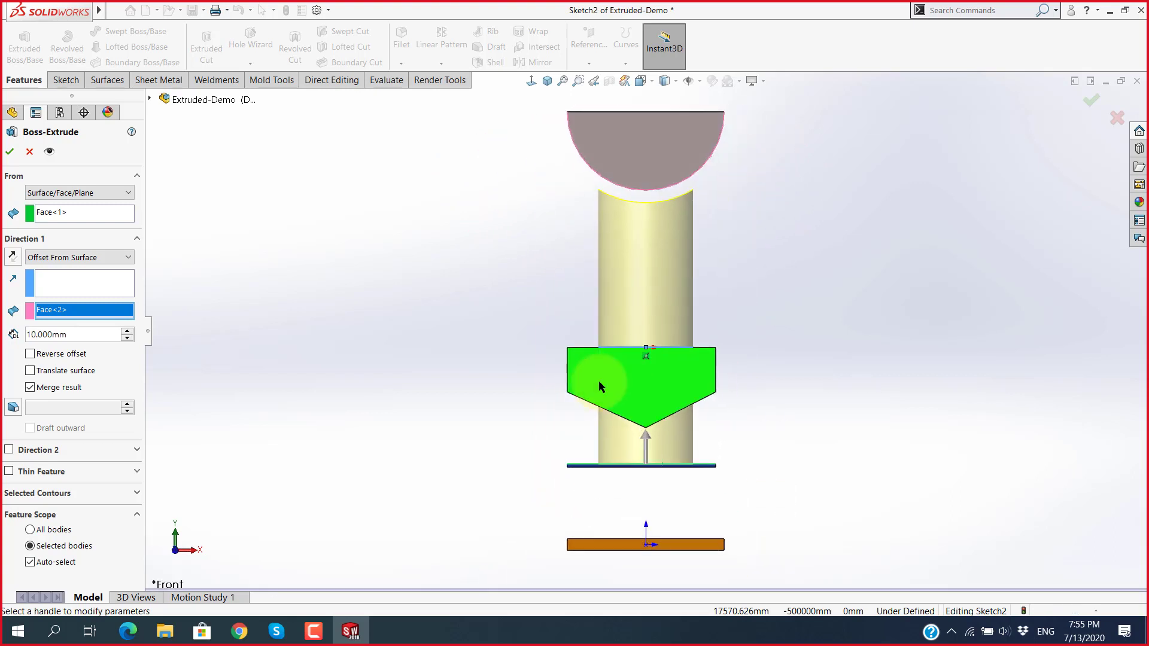
scroll(659, 177, down, 3)
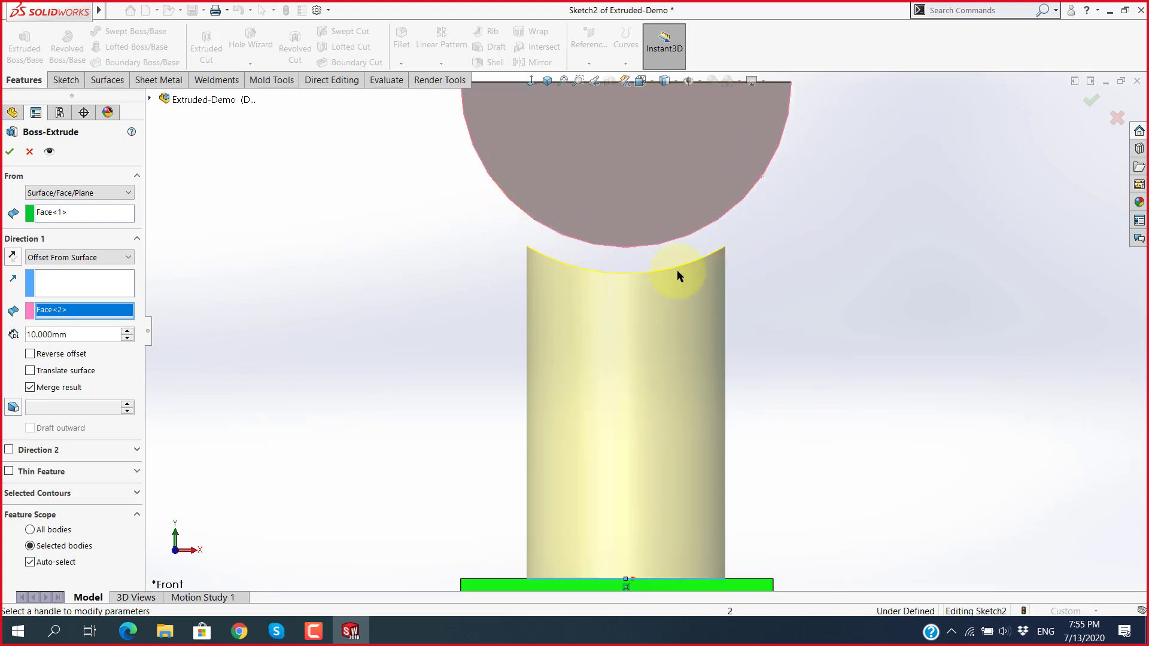
Step: Try 5 mm and then 3 mm offset distances
double_click(111, 332)
text(5)
key(Return)
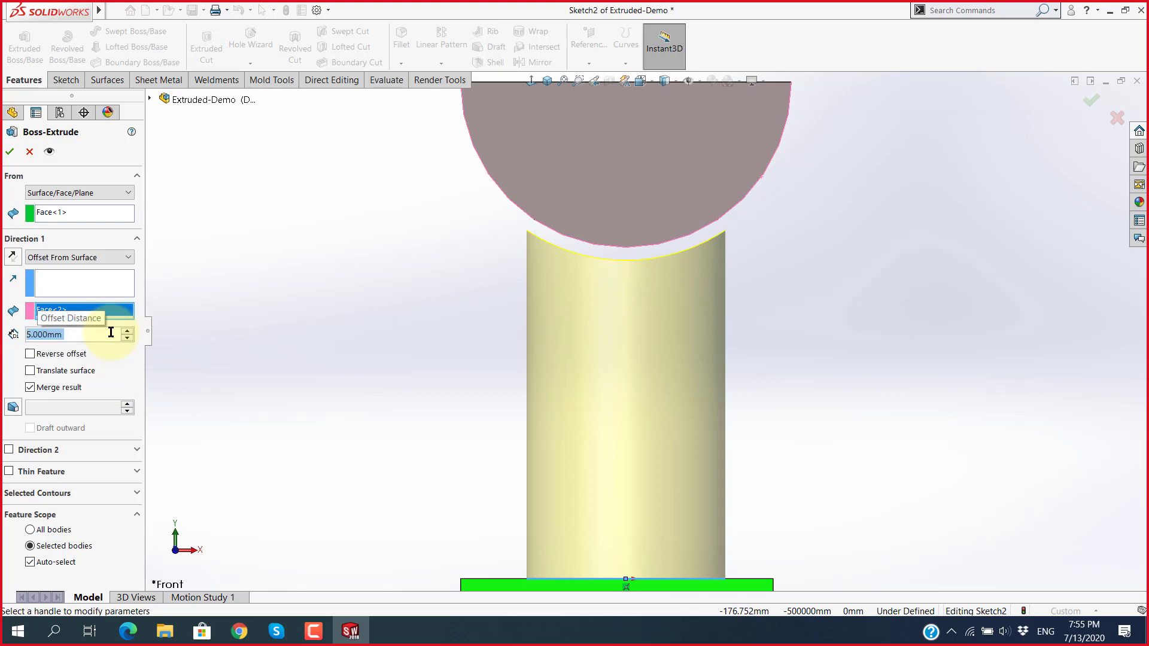
text(3)
key(Return)
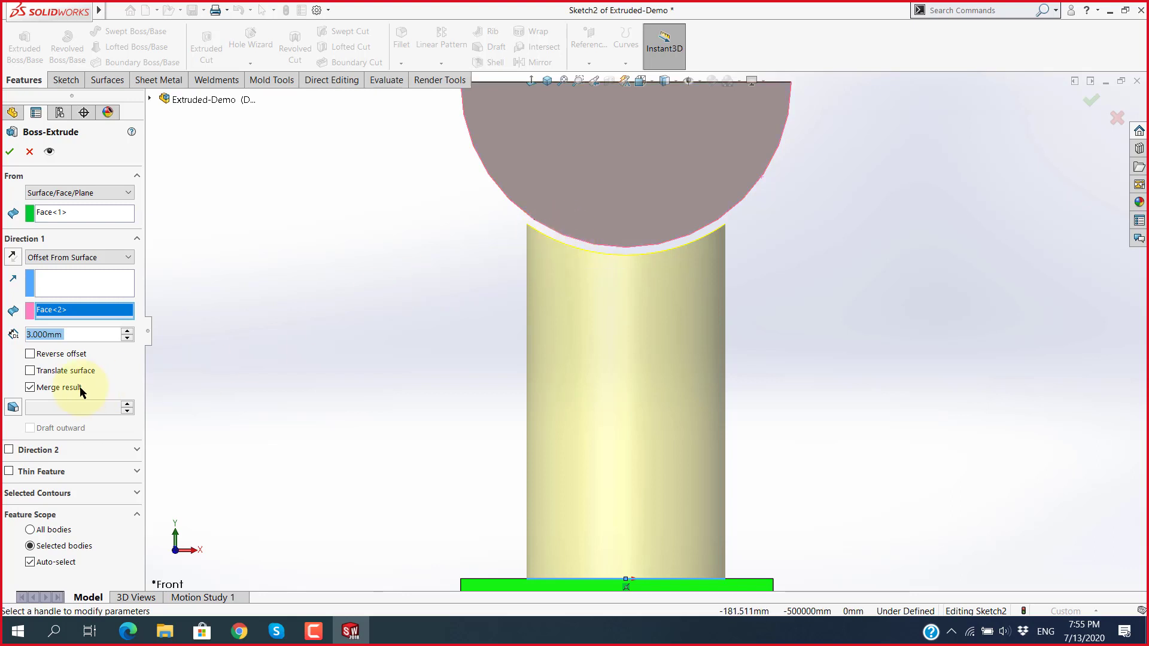
Step: Settle on a 10 mm offset with Reverse offset on, so the boss ends inside the face
click(30, 354)
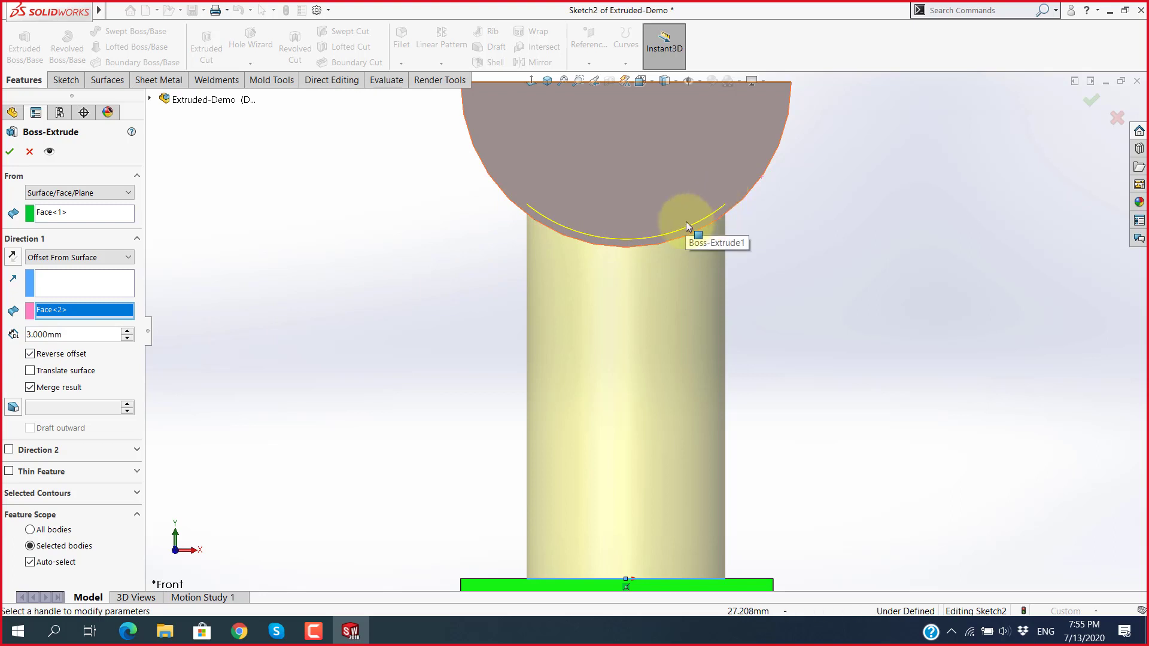
scroll(666, 225, down, 4)
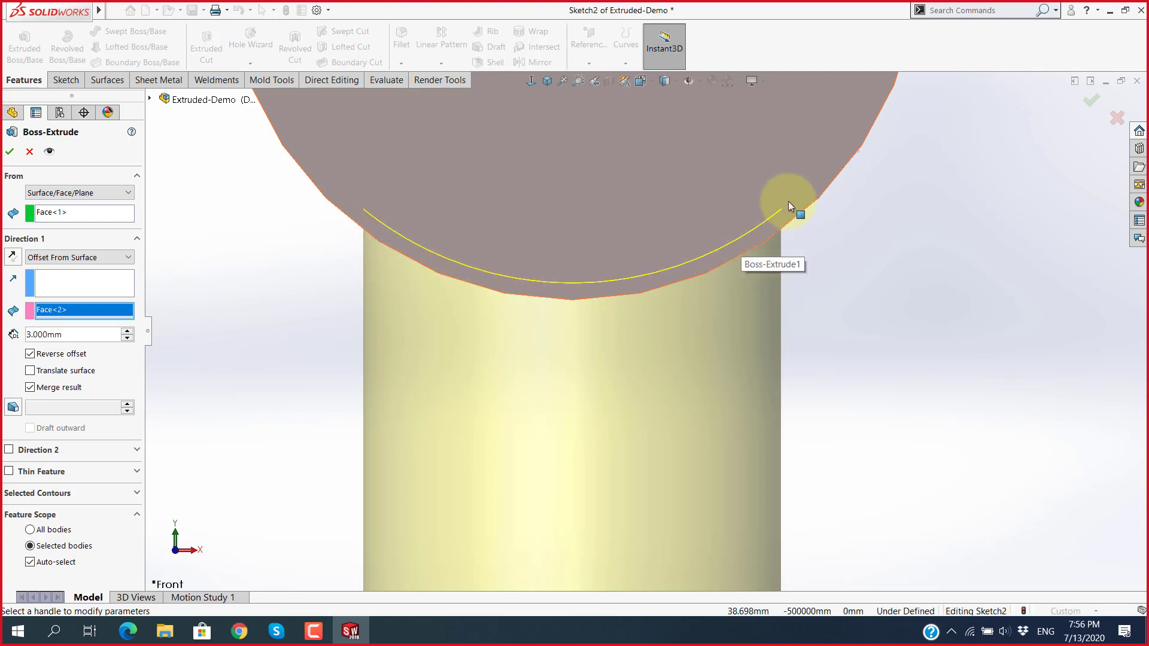
click(30, 354)
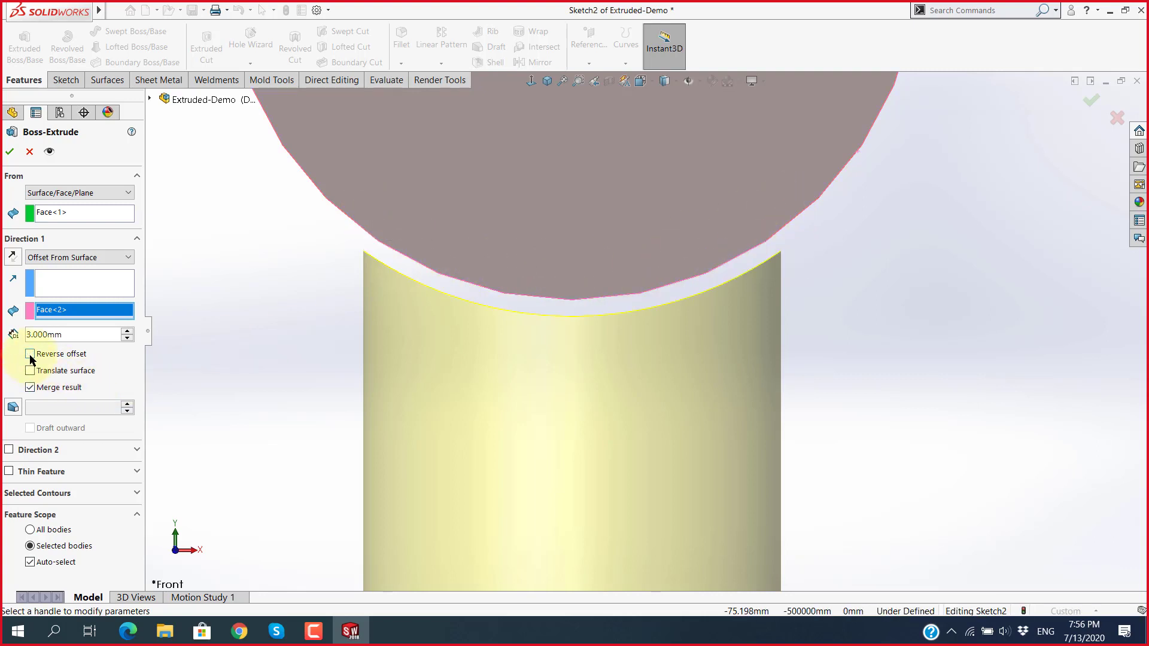
double_click(69, 334)
text(10)
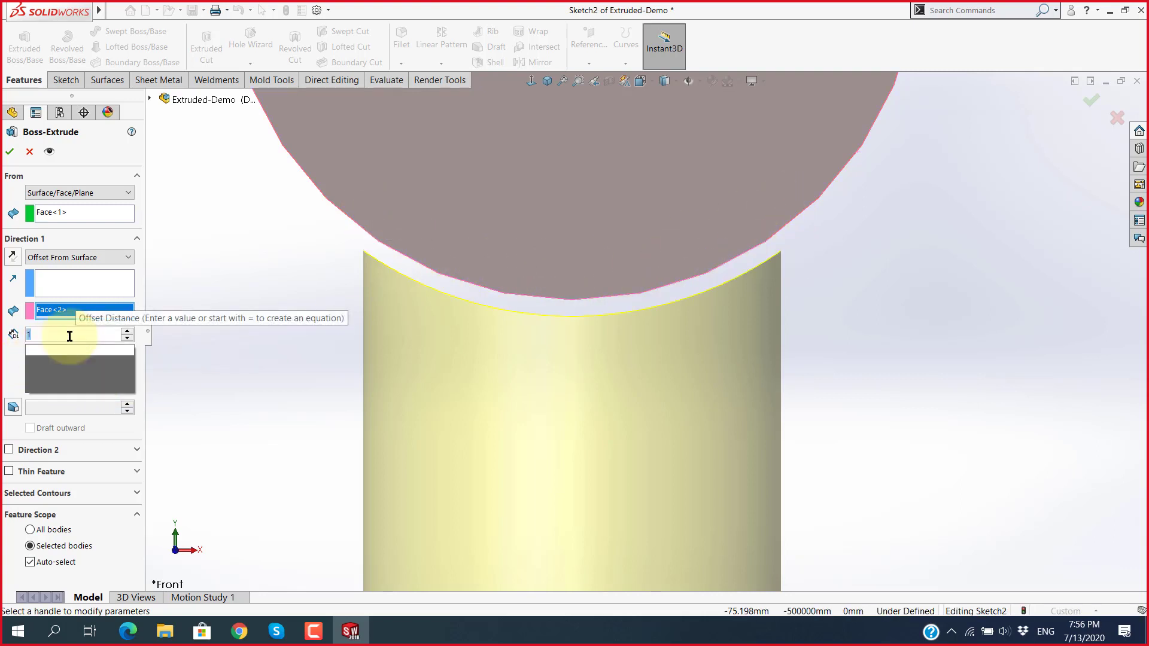
key(Return)
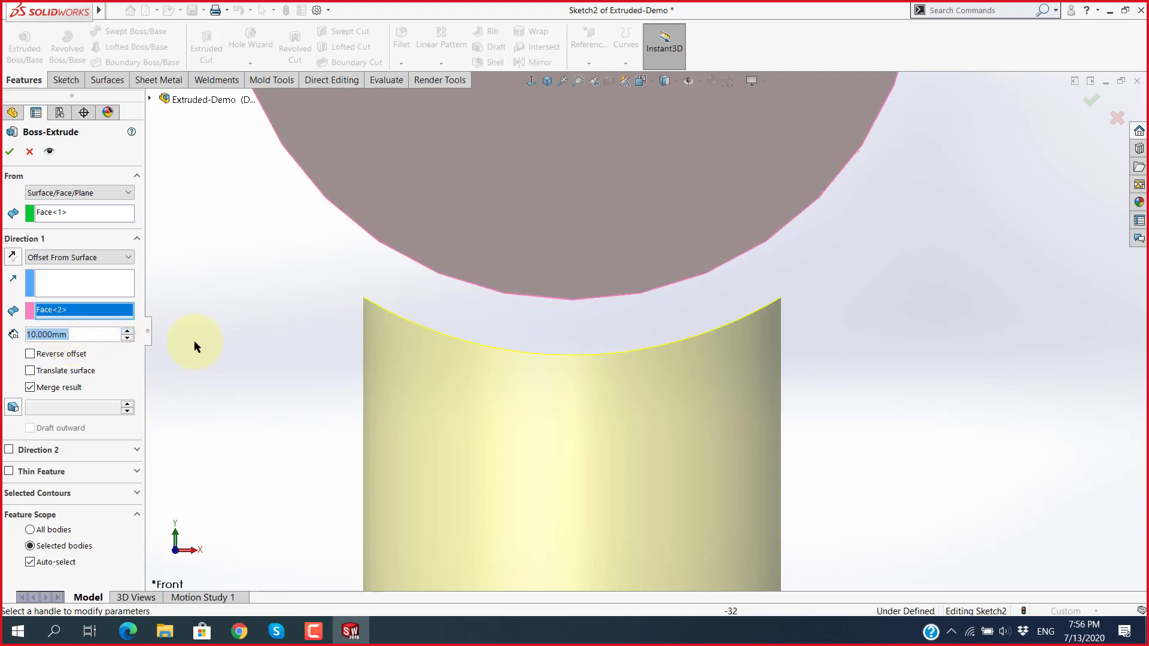
click(29, 354)
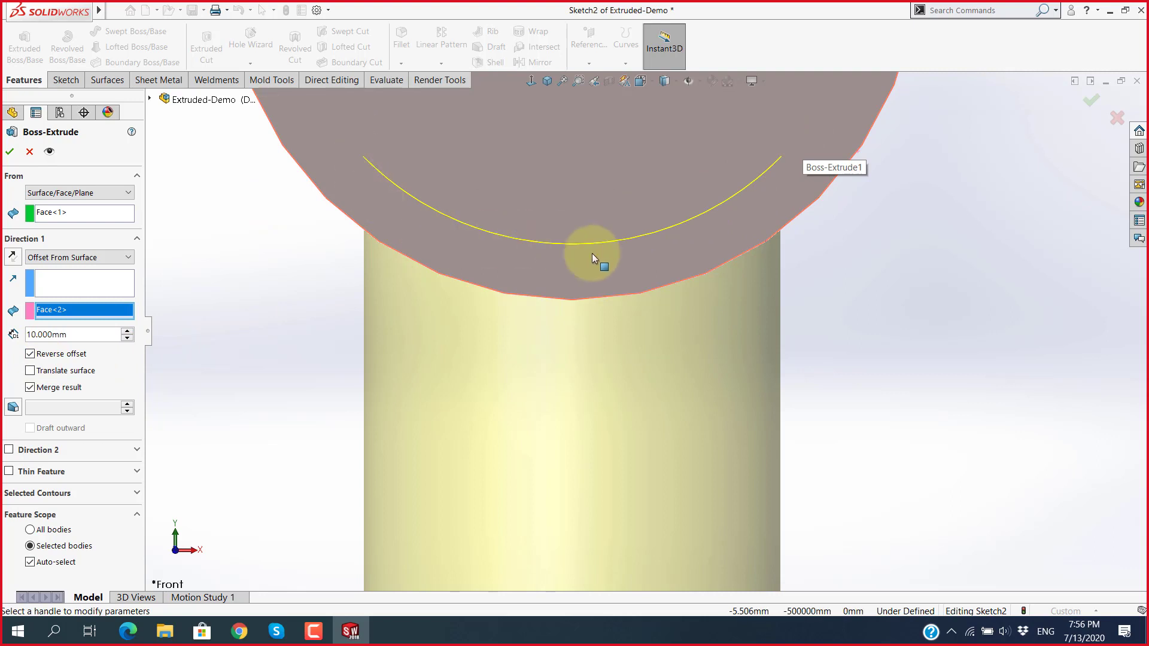
scroll(604, 267, up, 3)
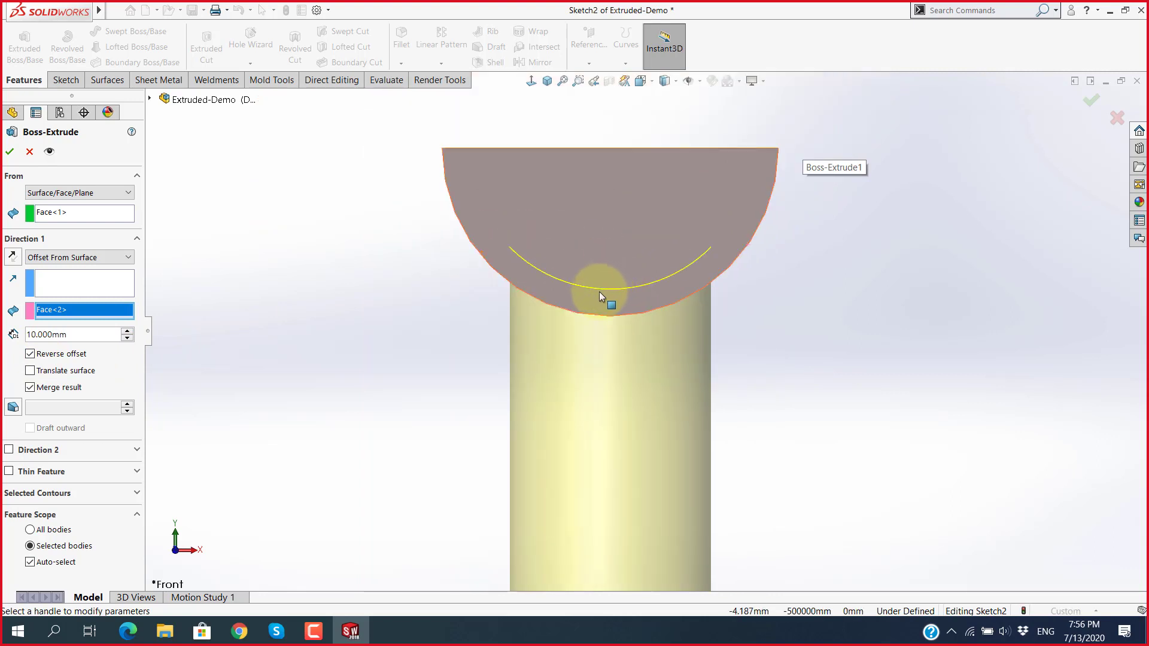
click(117, 256)
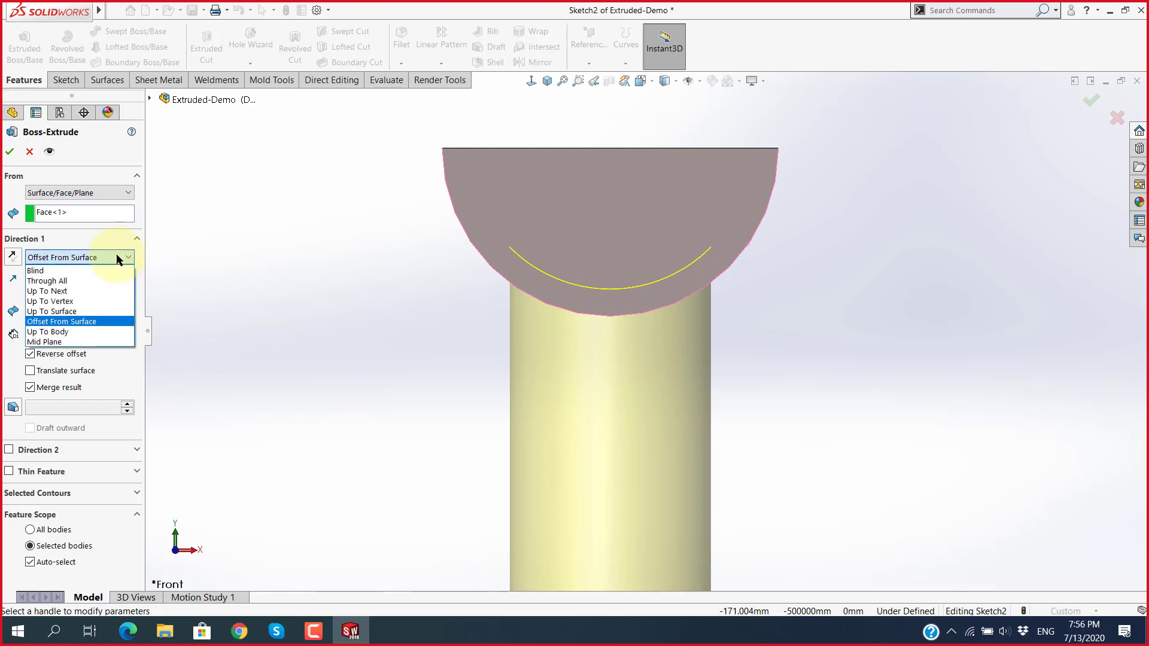
Step: Switch the end condition to Up To Body and reopen the end-condition list
click(80, 332)
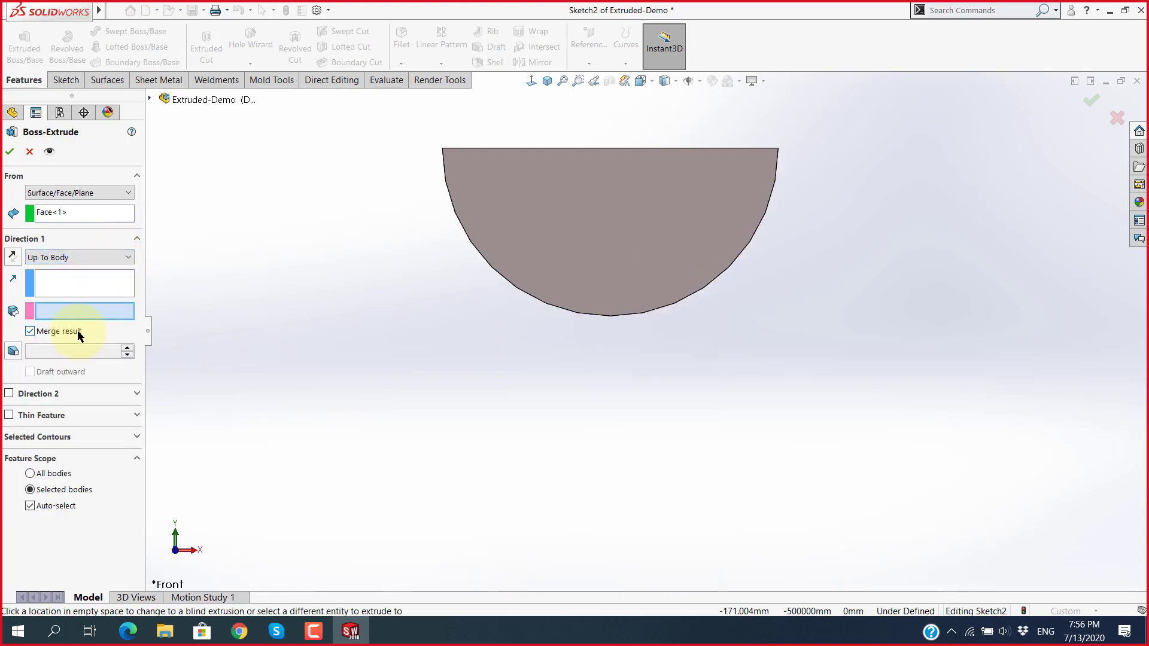
scroll(505, 430, up, 5)
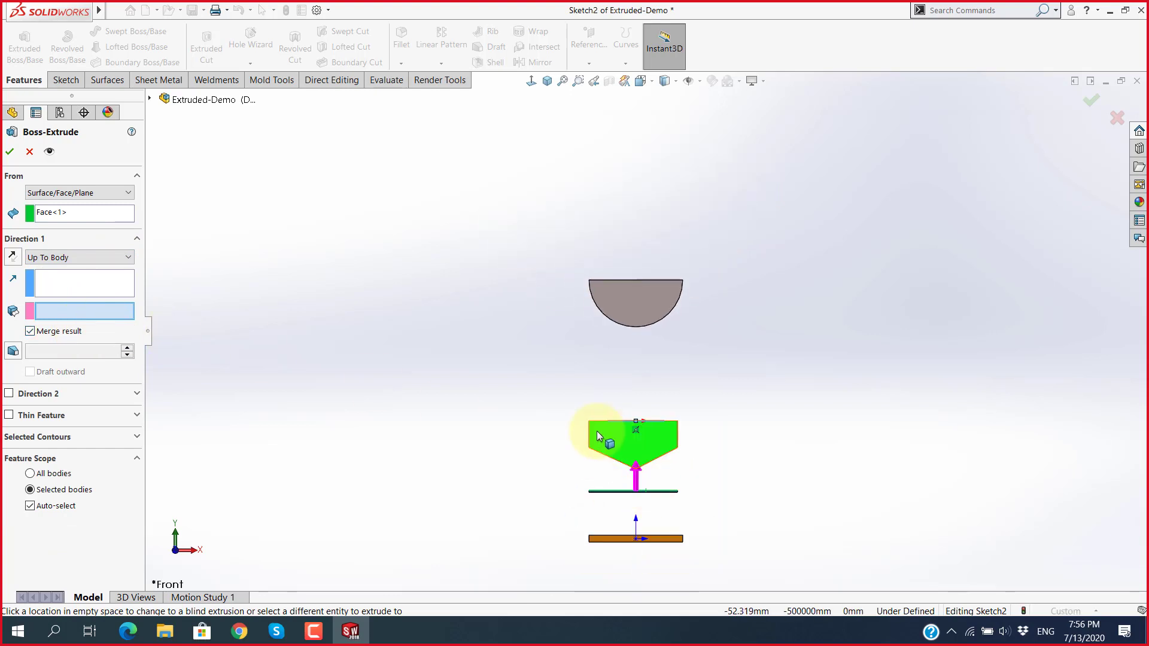
scroll(598, 431, down, 2)
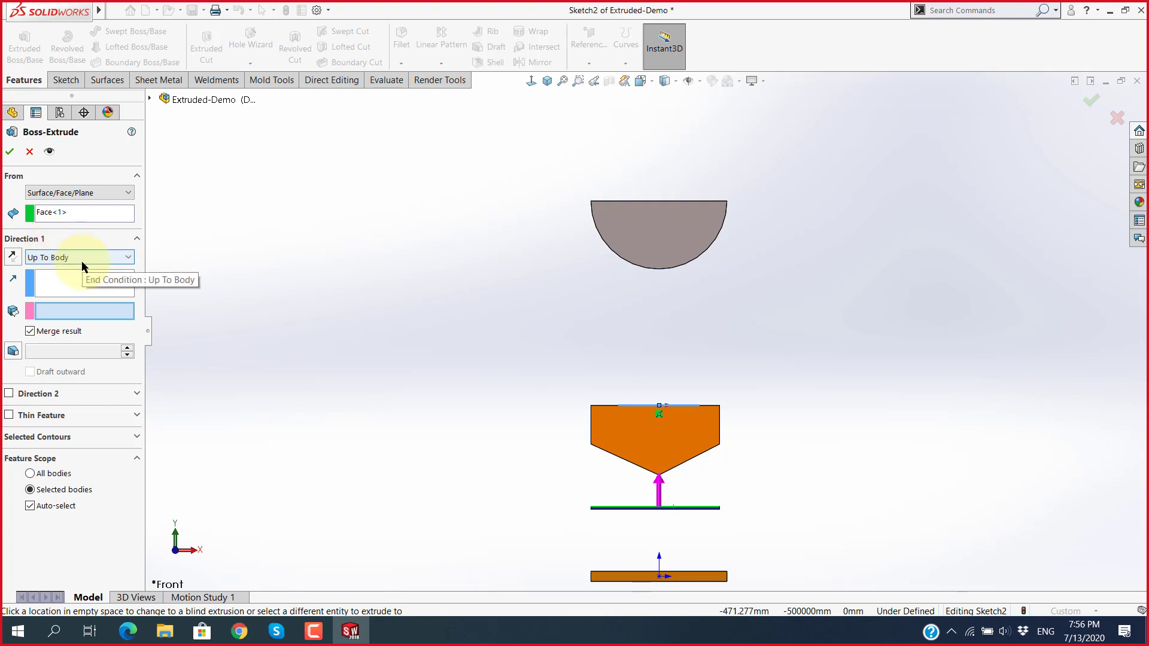
click(82, 261)
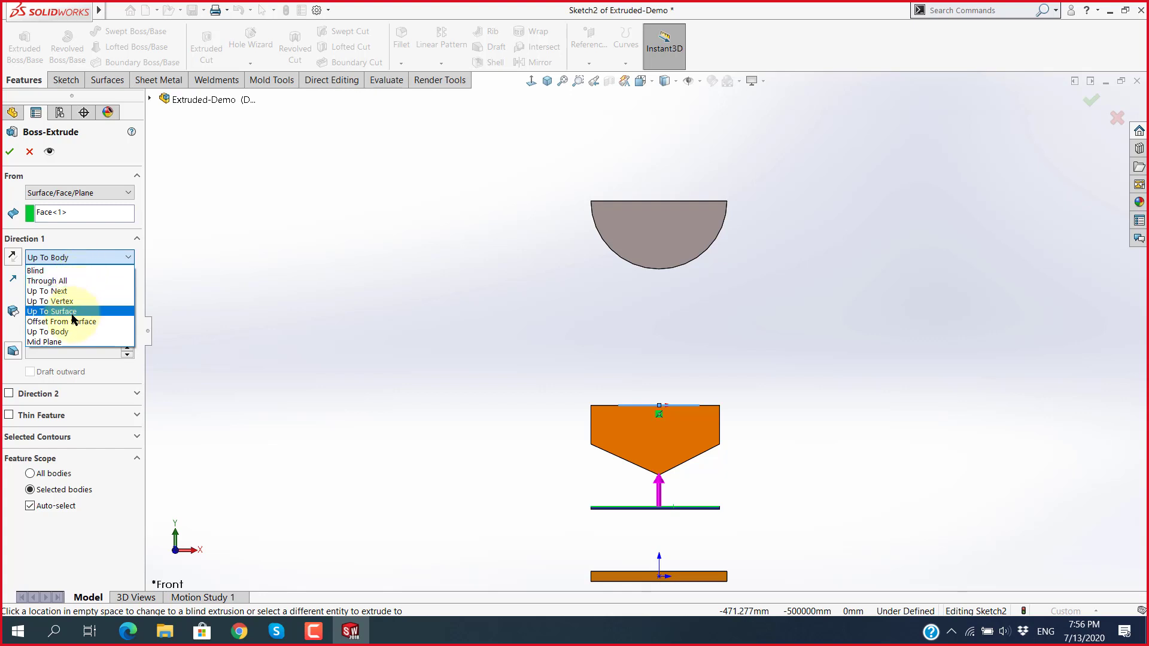
Step: Set the boss to Mid Plane with a 100 mm depth and orbit to check it
click(61, 343)
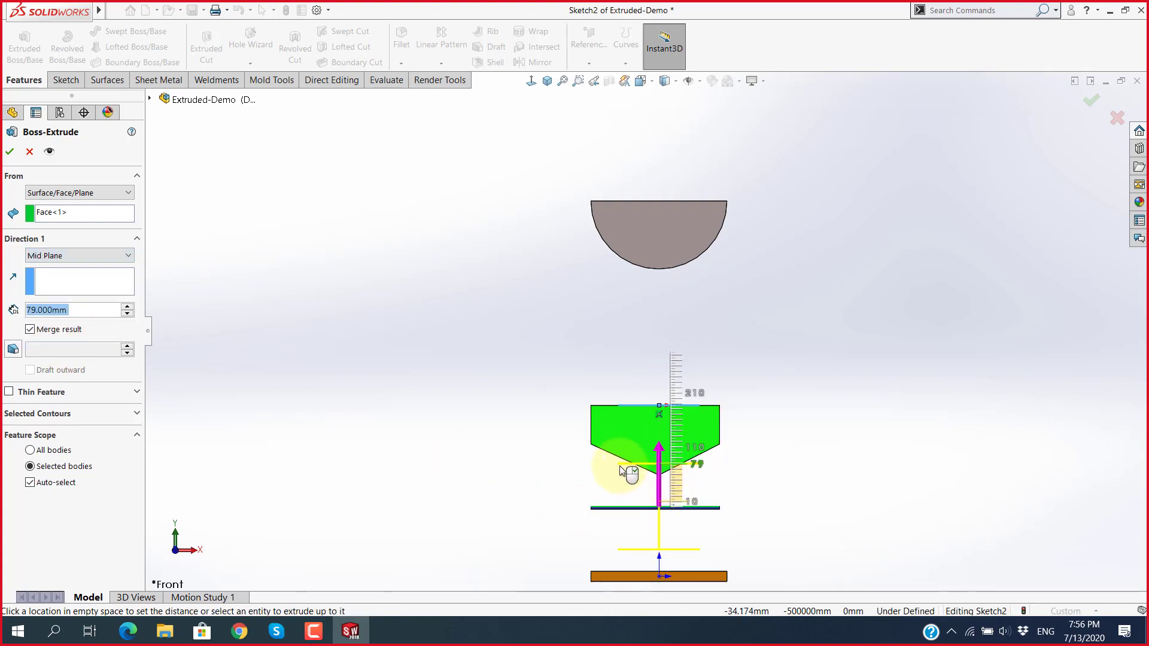
click(534, 479)
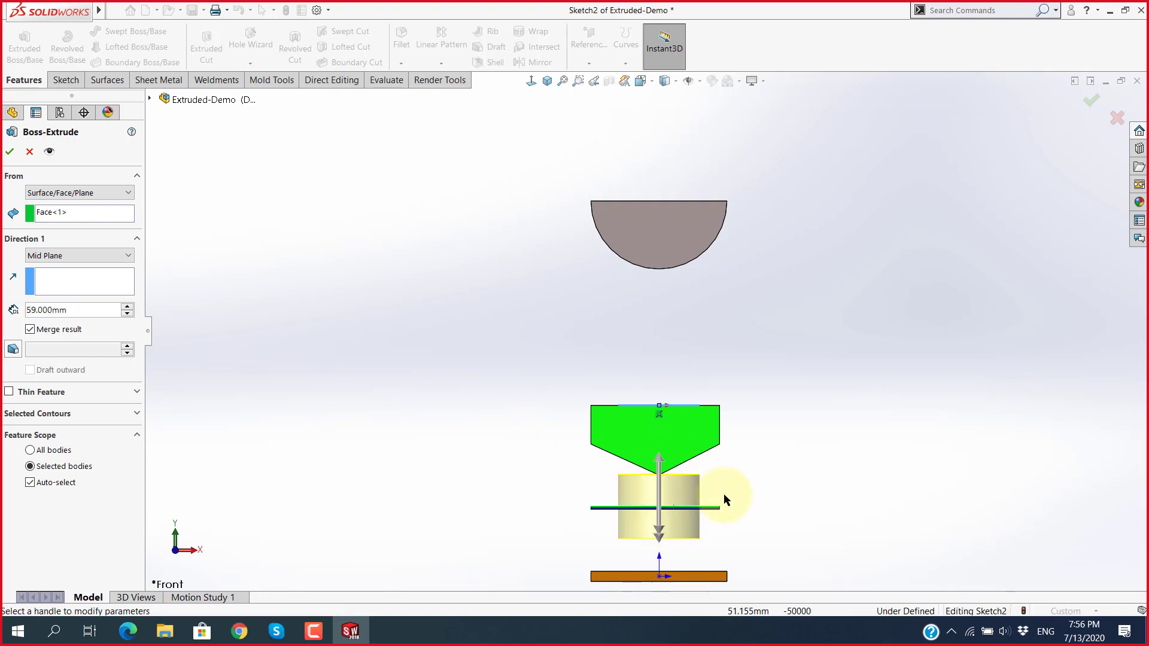
scroll(724, 494, down, 3)
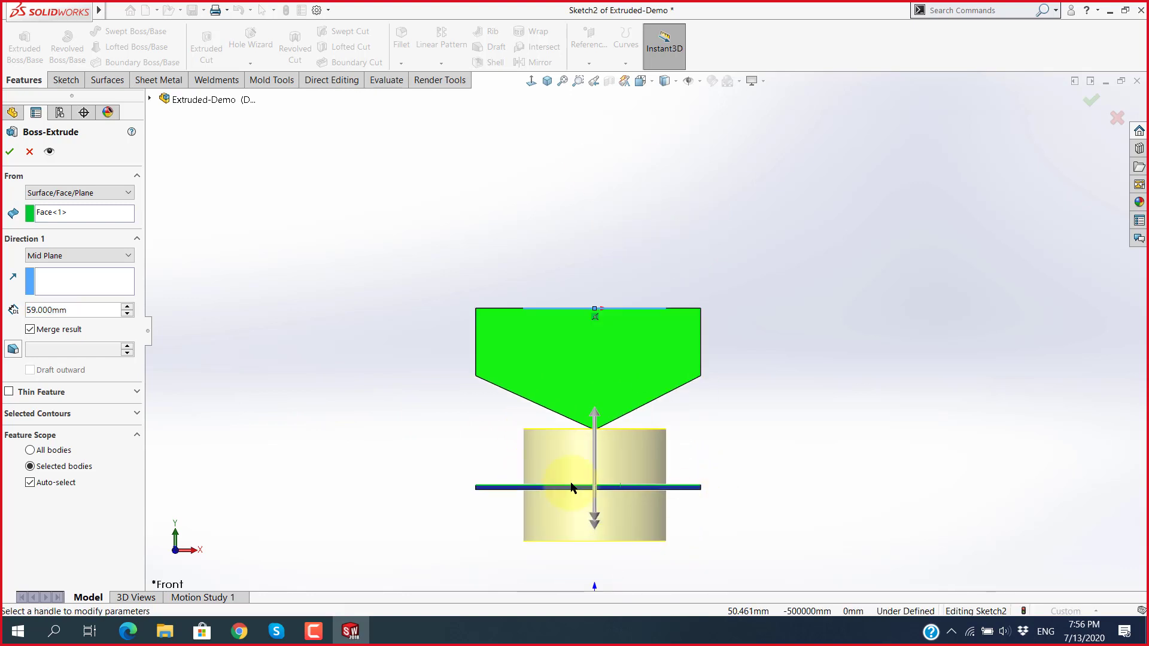
double_click(102, 310)
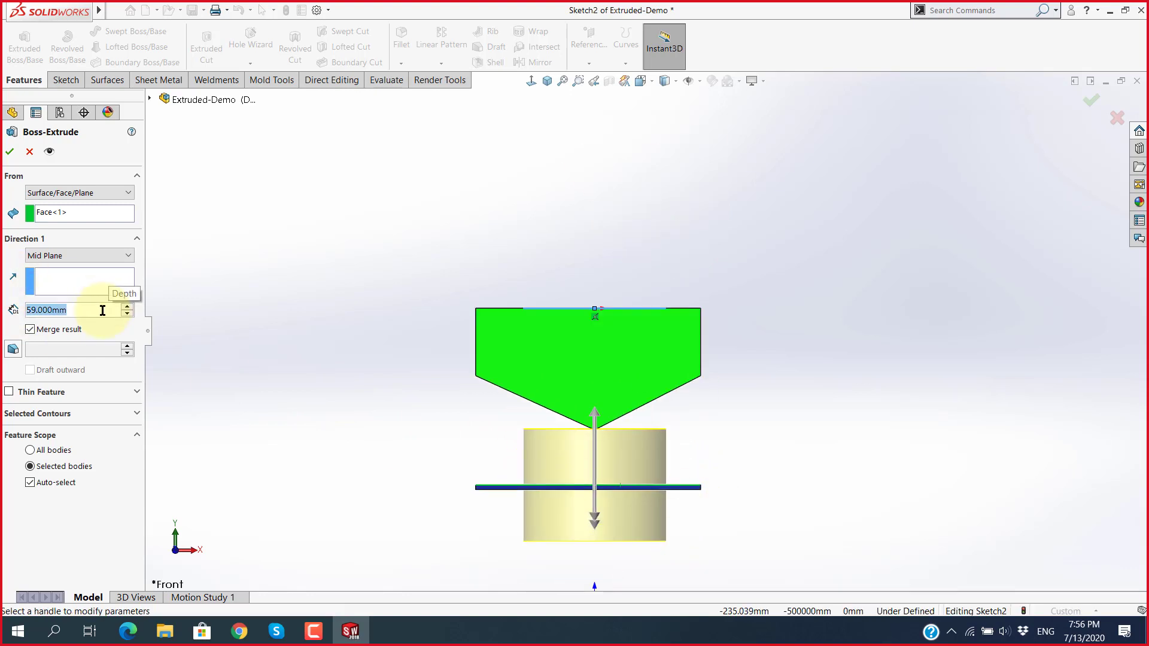
text(100)
key(Return)
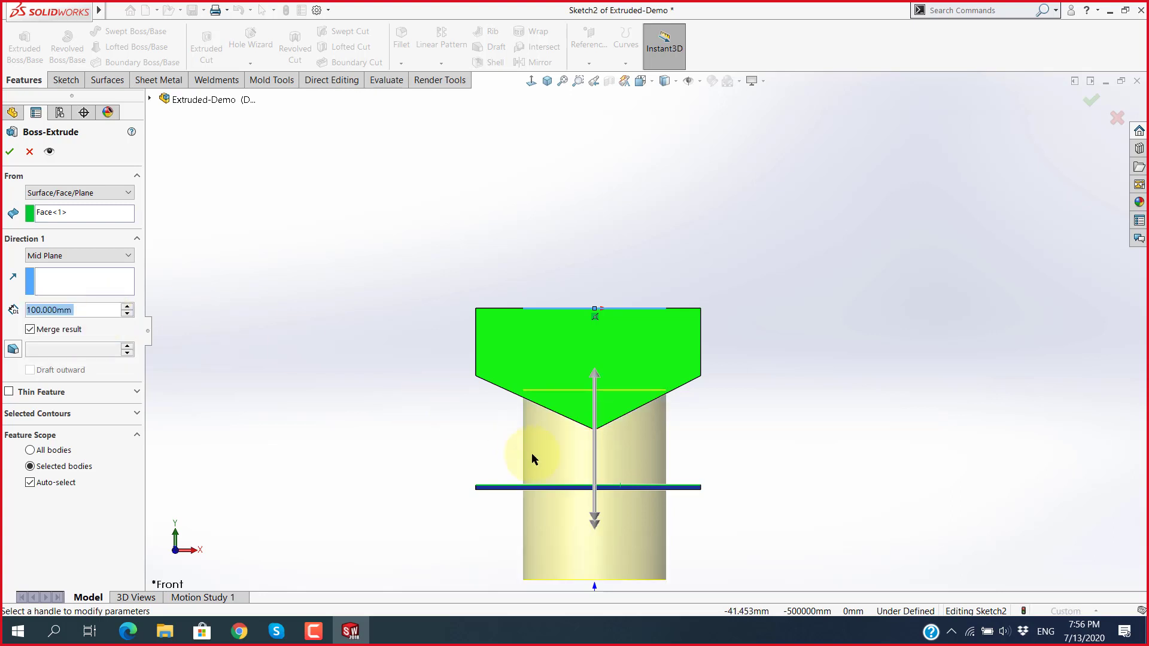
scroll(624, 455, down, 1)
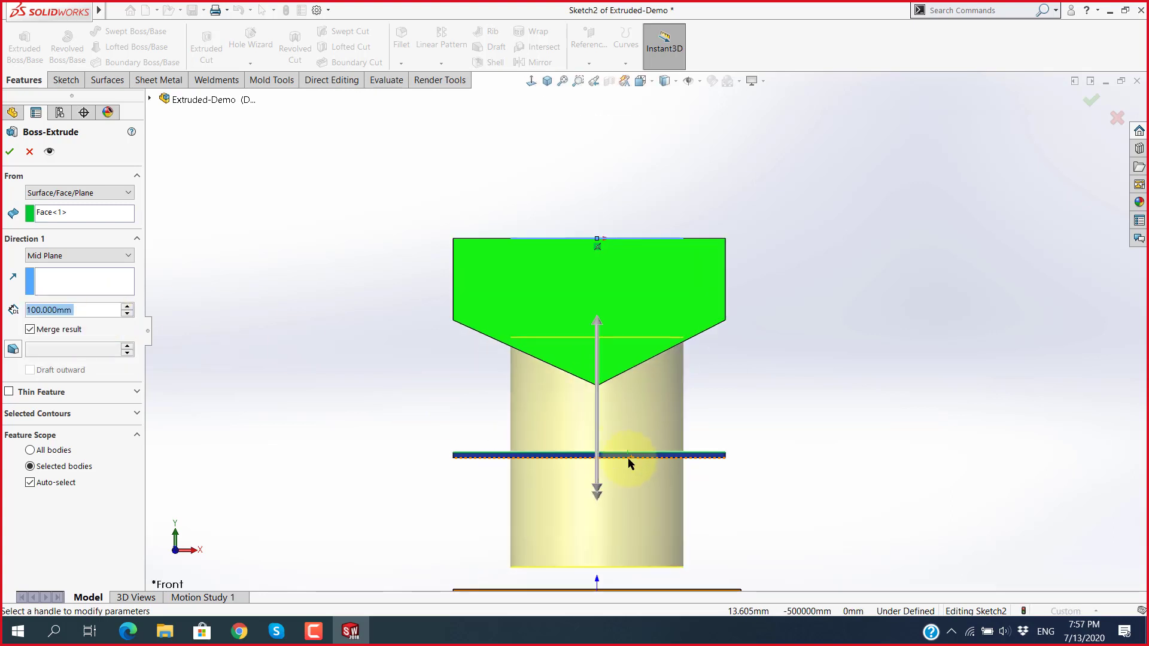
scroll(625, 455, down, 2)
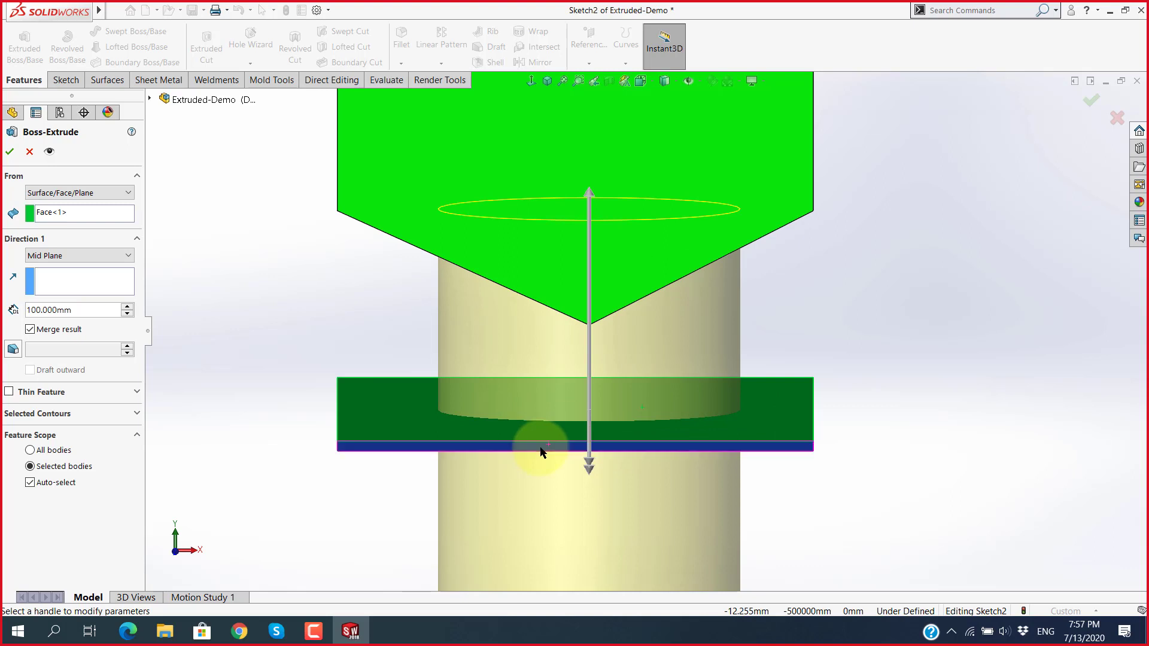
mouse_move(542, 452)
middle_down()
mouse_move(538, 430)
mouse_move(535, 450)
middle_up()
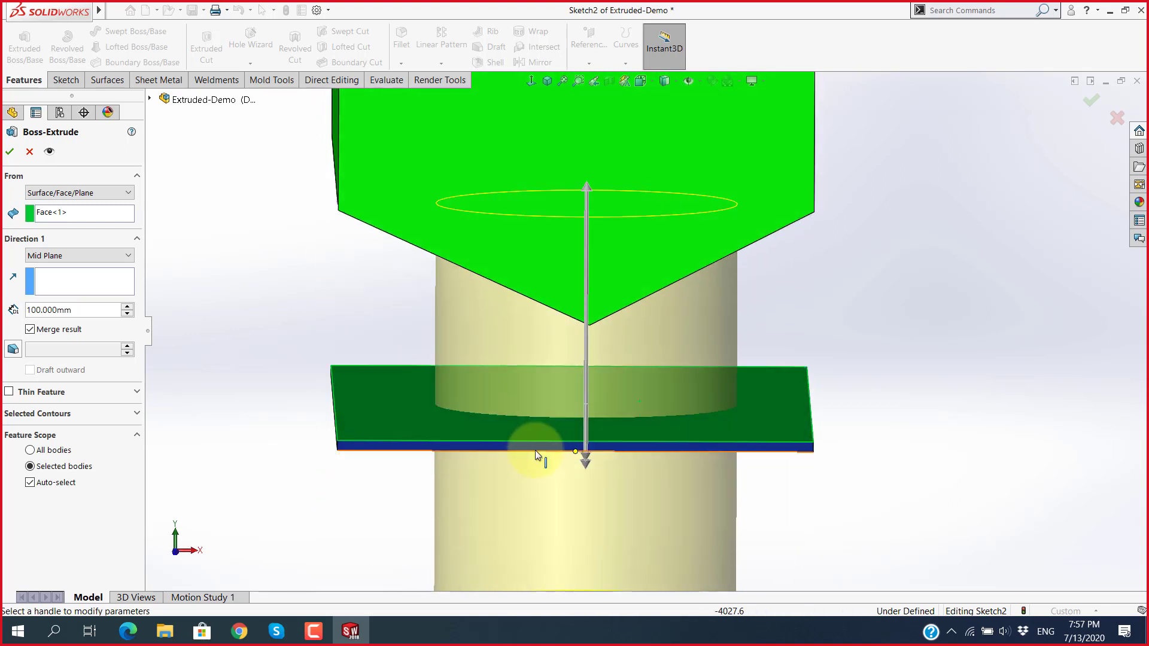
click(419, 404)
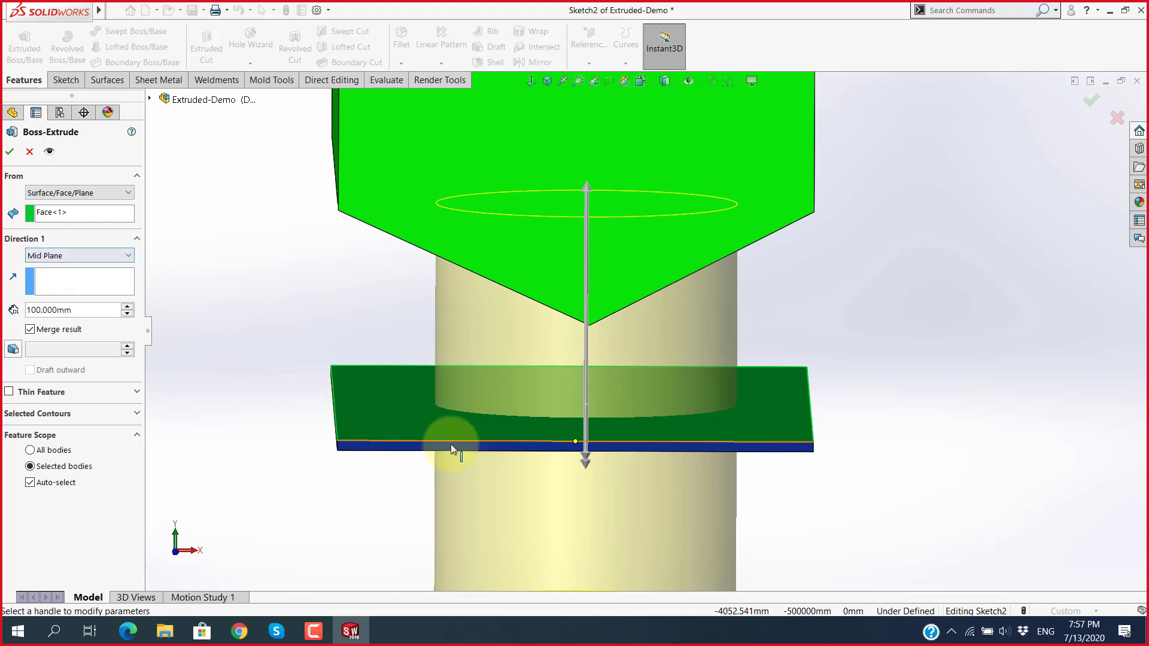
scroll(461, 452, up, 5)
middle_drag(558, 479, 513, 398)
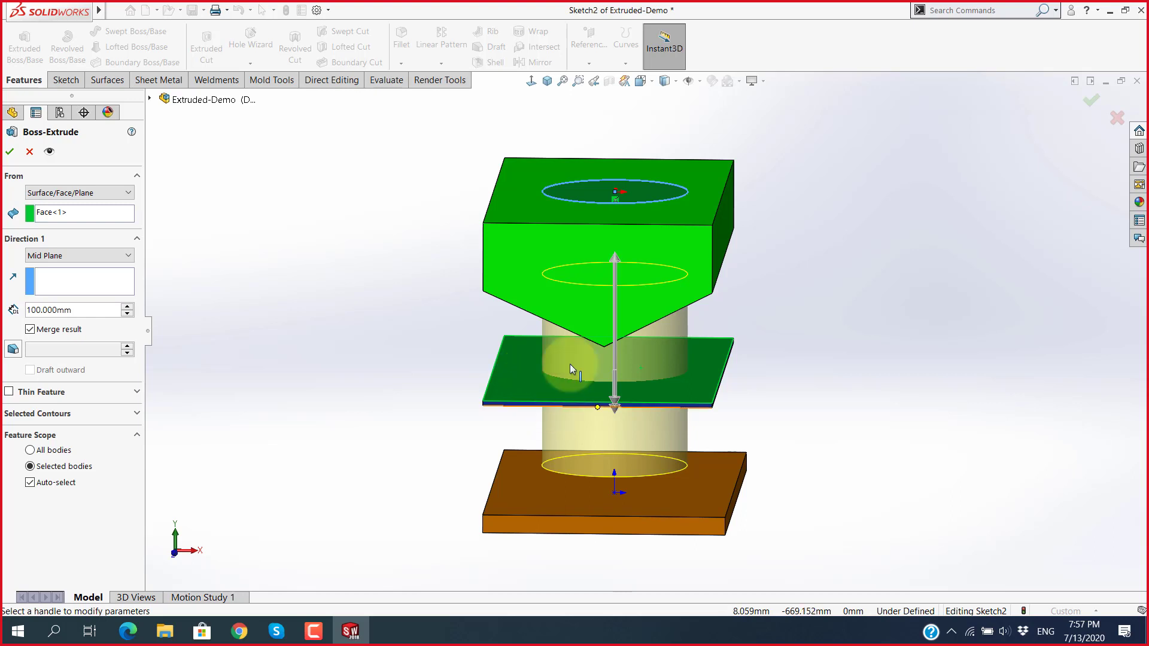
Step: Orbit to inspect the Mid Plane cylinder through the blue plate, then open the end-condition list
middle_drag(604, 443, 600, 407)
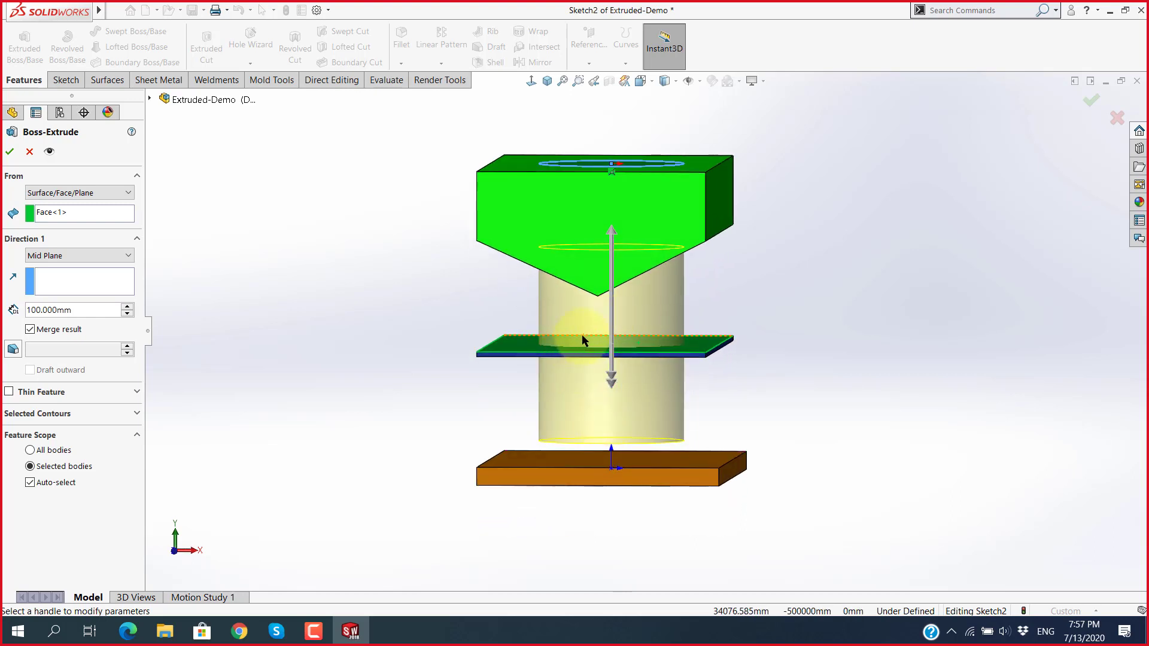
scroll(533, 340, down, 2)
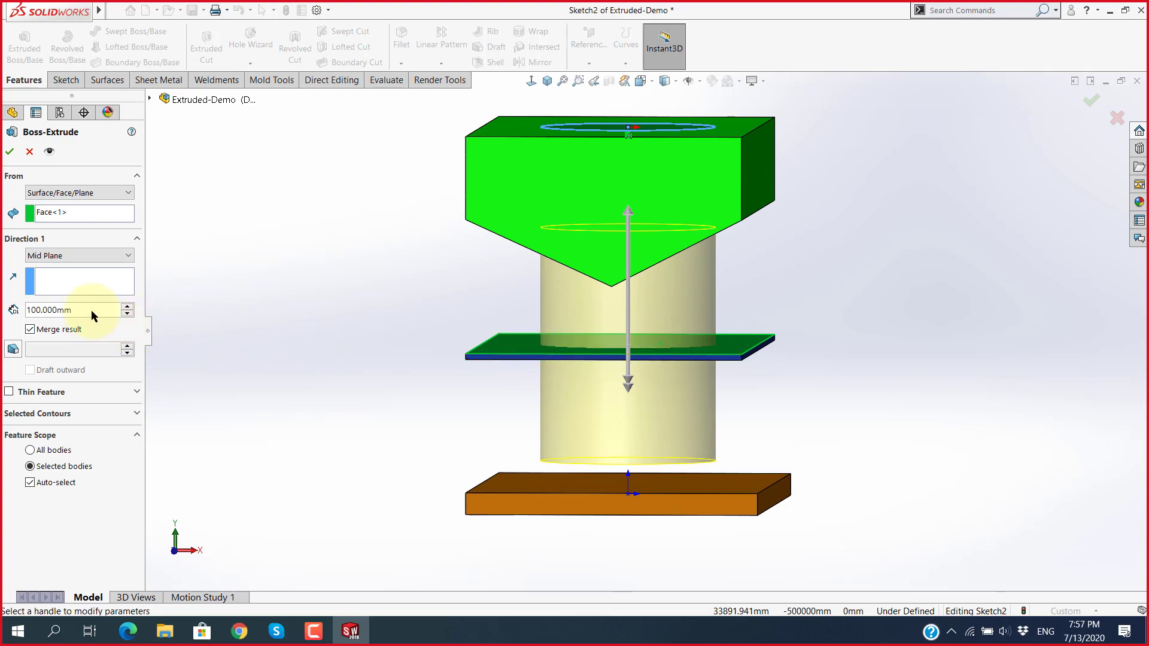
mouse_move(513, 326)
middle_down()
mouse_move(576, 340)
mouse_move(556, 379)
middle_up()
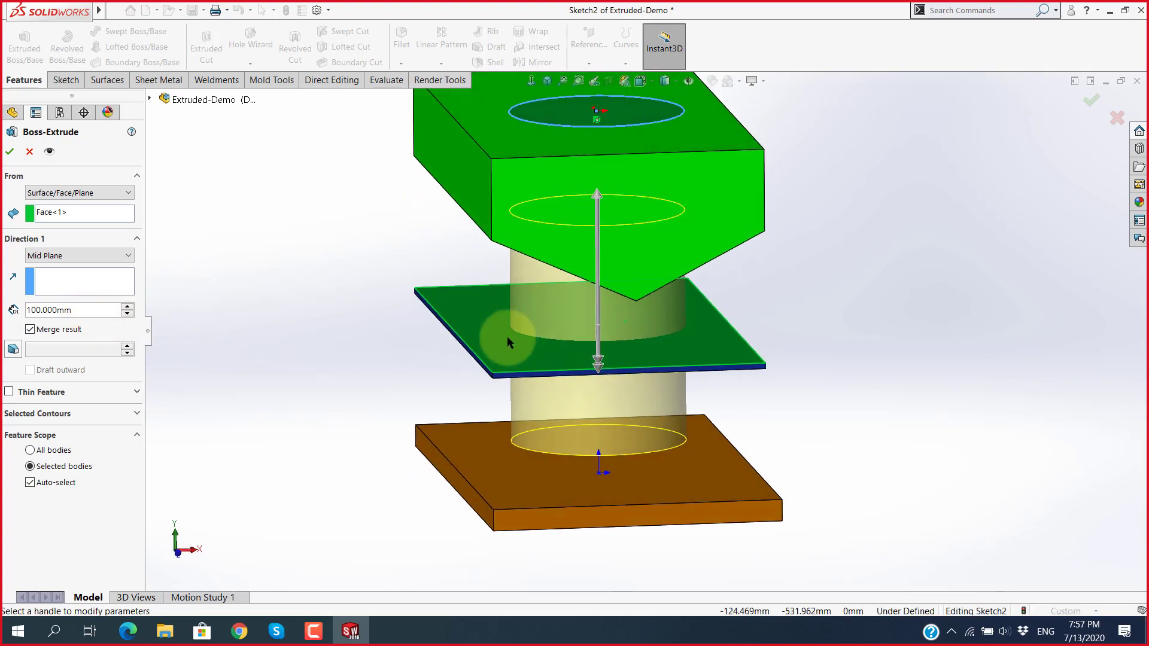
click(575, 216)
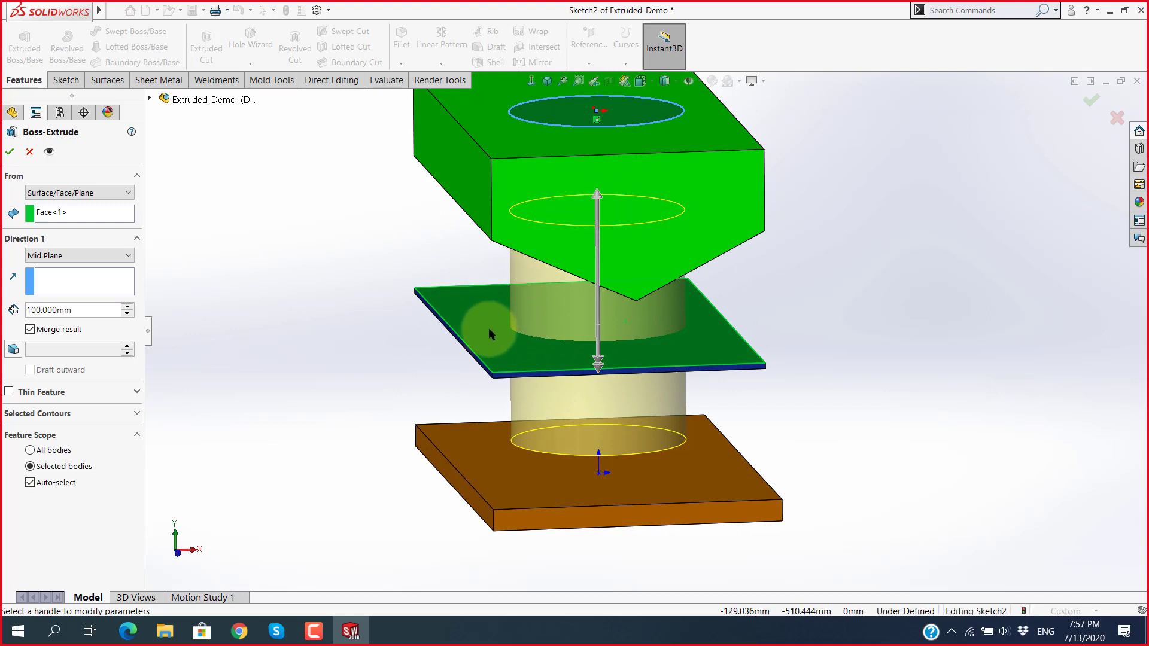
middle_drag(592, 468, 577, 458)
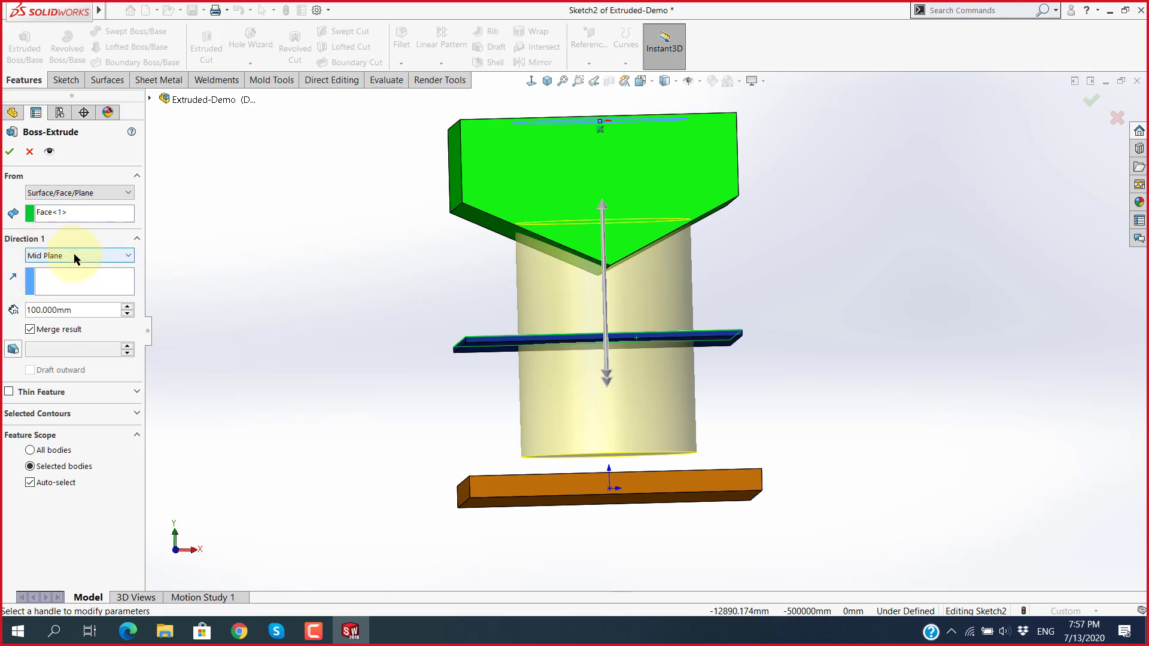
click(76, 259)
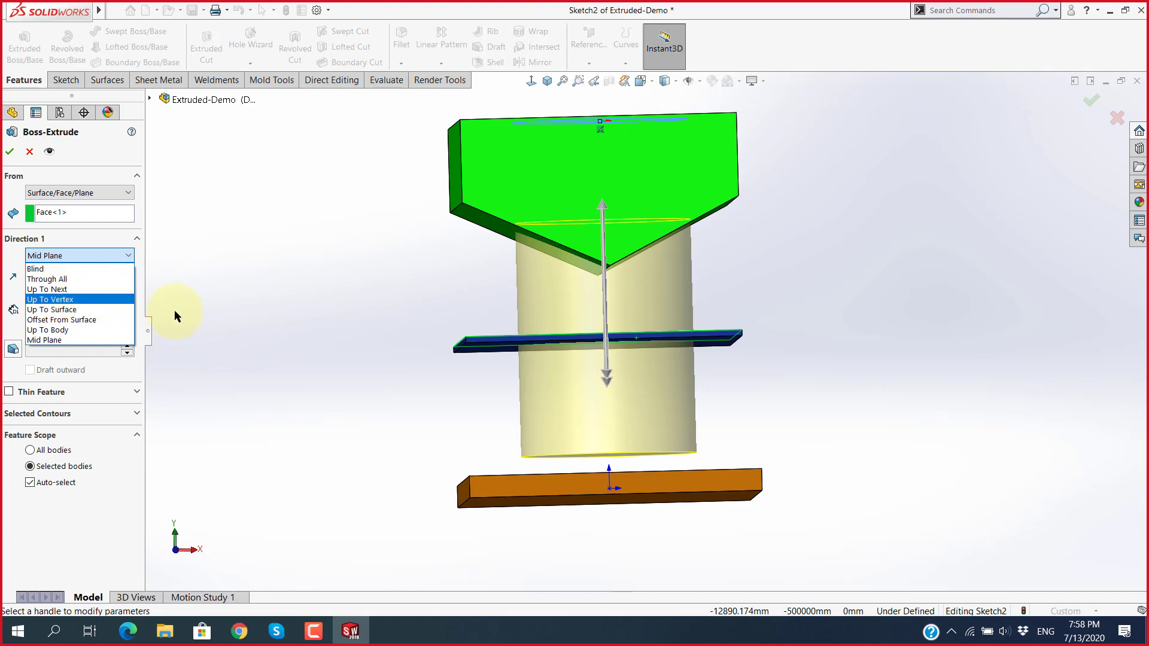
Step: Close and reopen the end-condition list, collapse and re-expand Direction 1, keeping Mid Plane
click(190, 312)
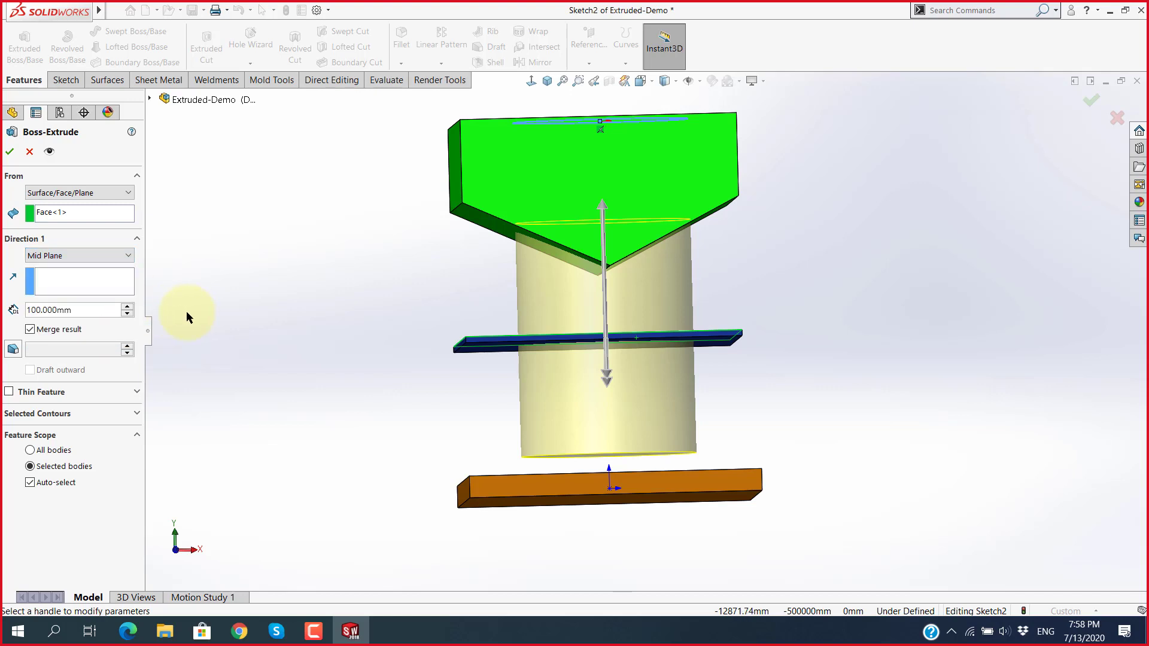
click(110, 257)
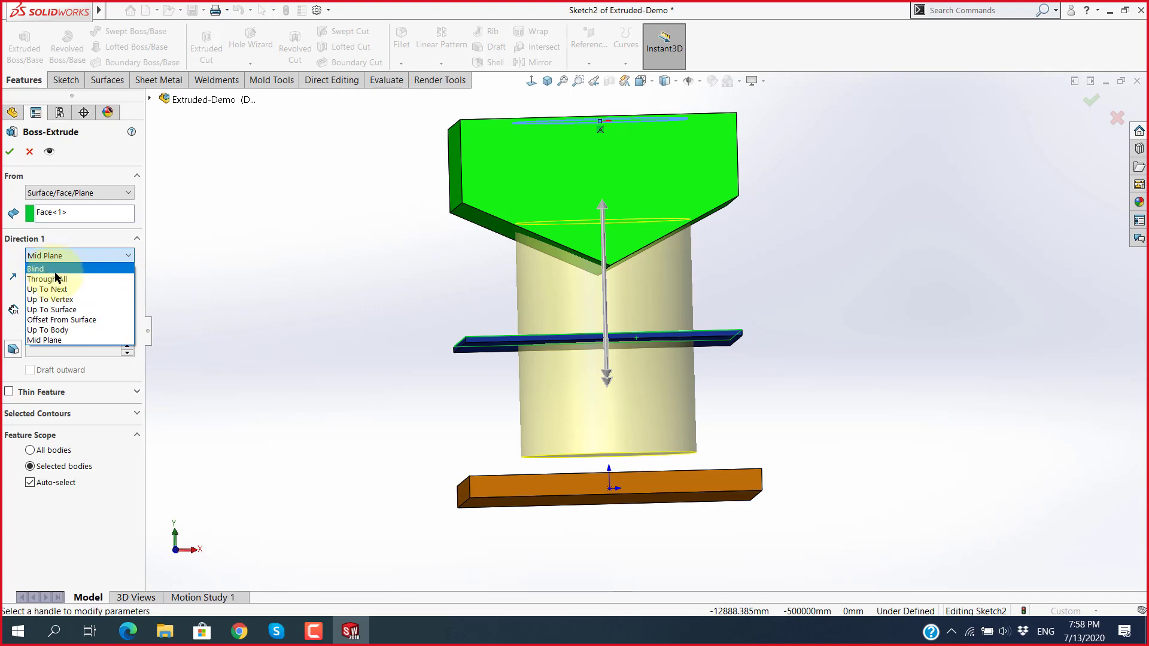
click(242, 261)
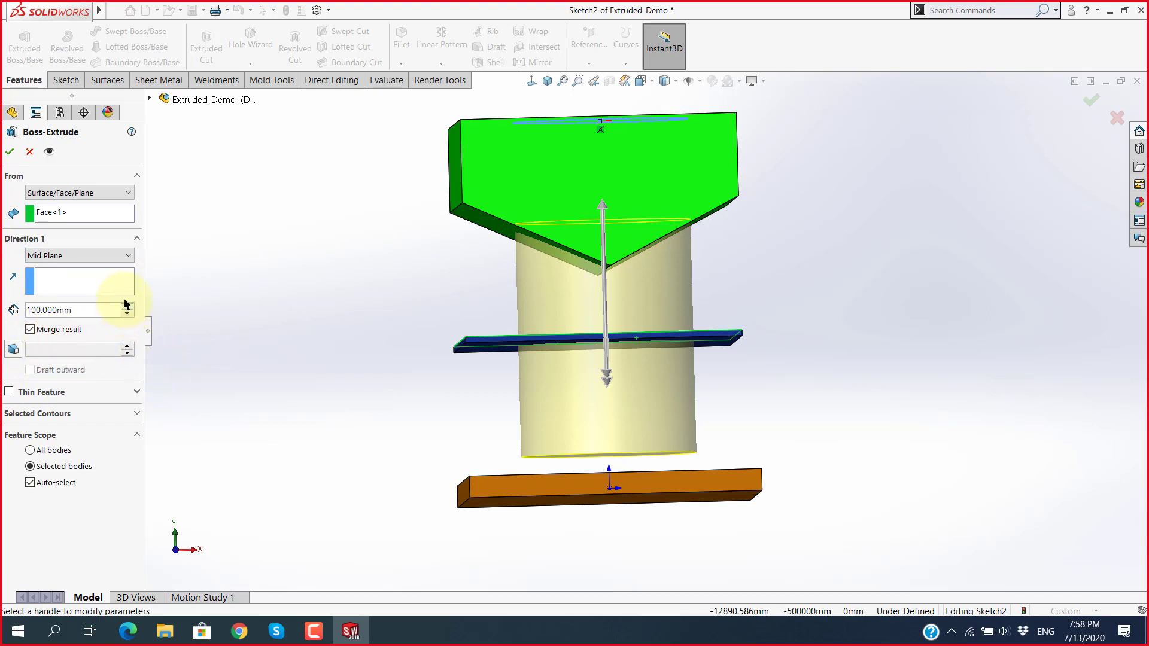
click(37, 239)
click(38, 239)
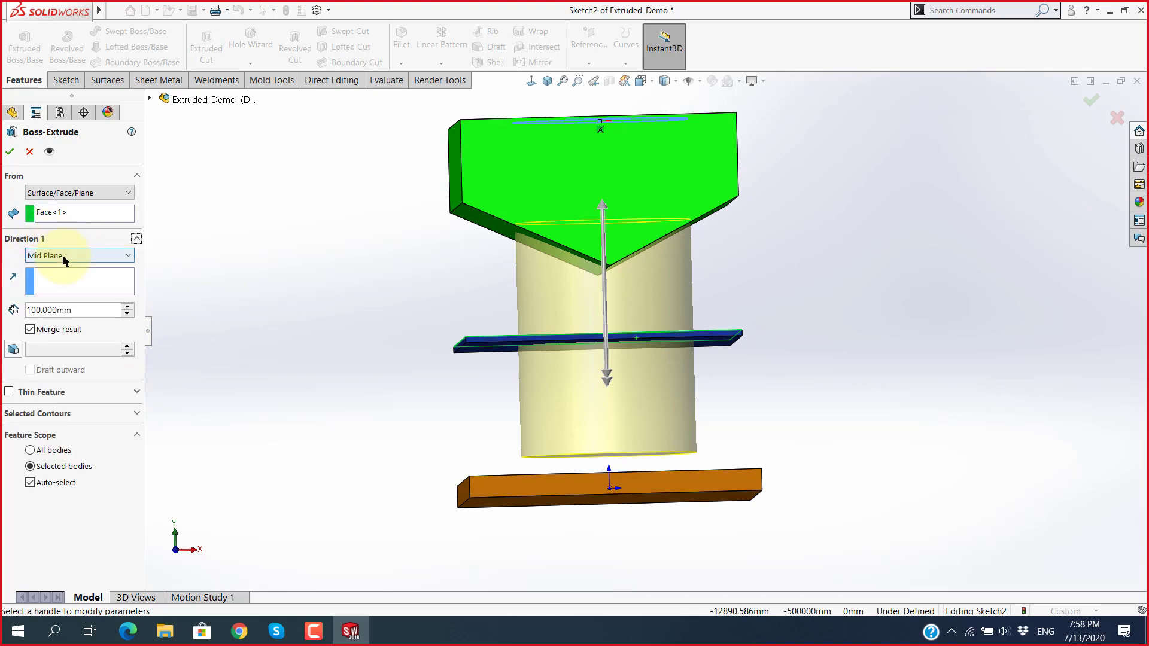
click(62, 255)
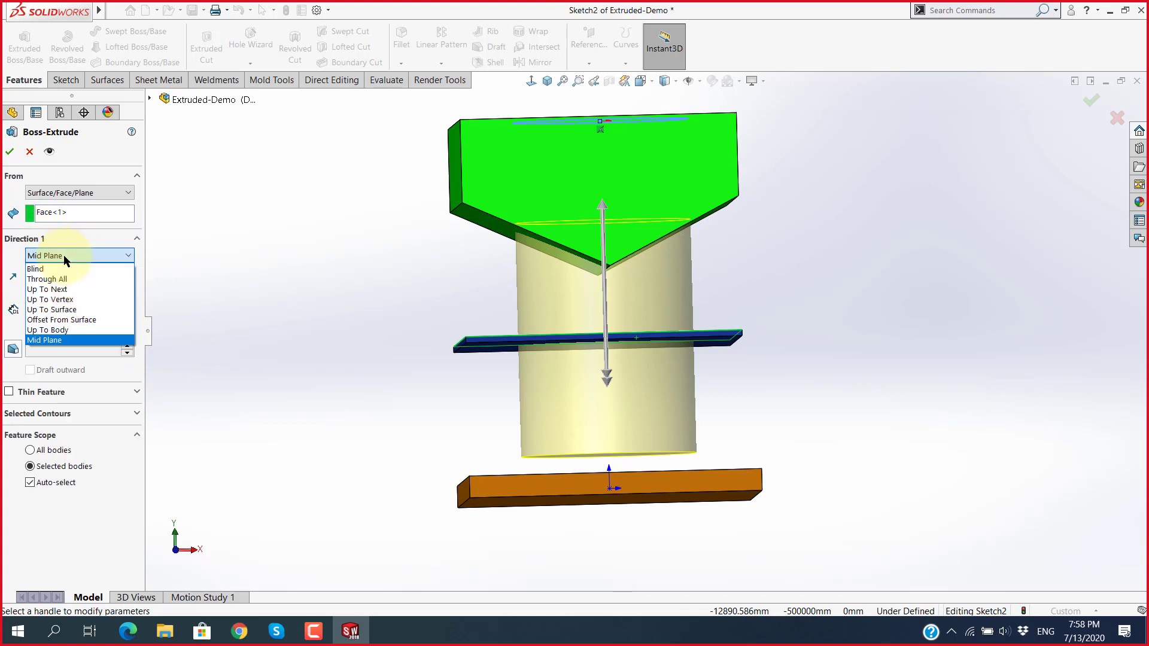
Step: Change Direction 1 to Blind with a 50 mm depth into the green block
click(71, 274)
scroll(397, 345, up, 2)
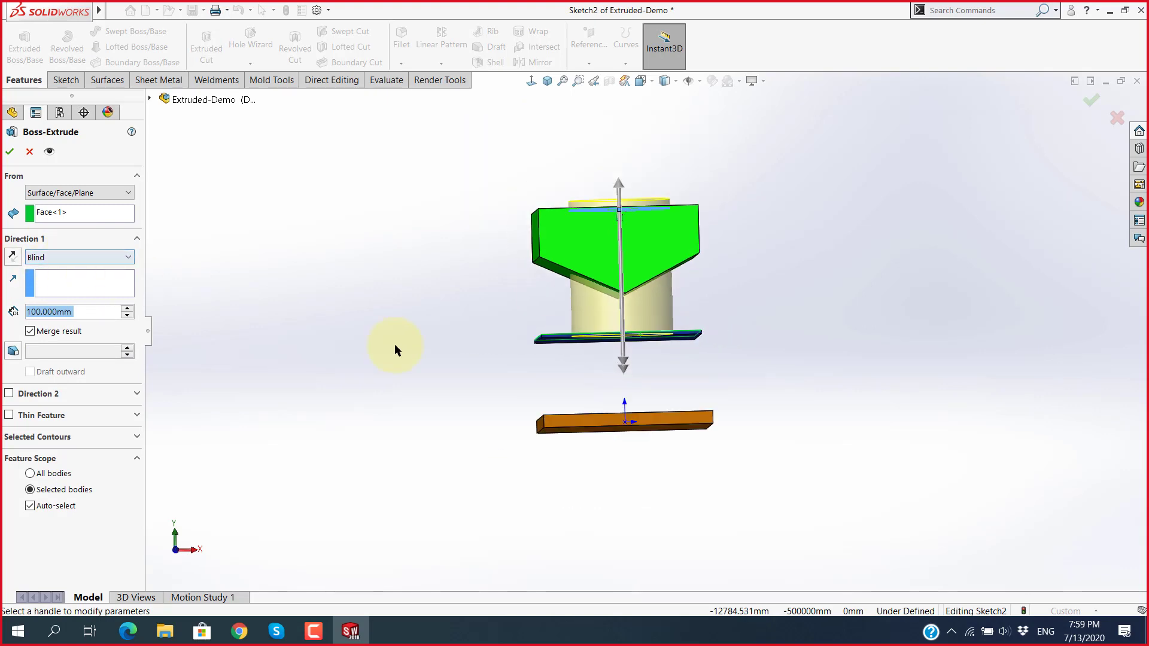
middle_drag(690, 296, 688, 332)
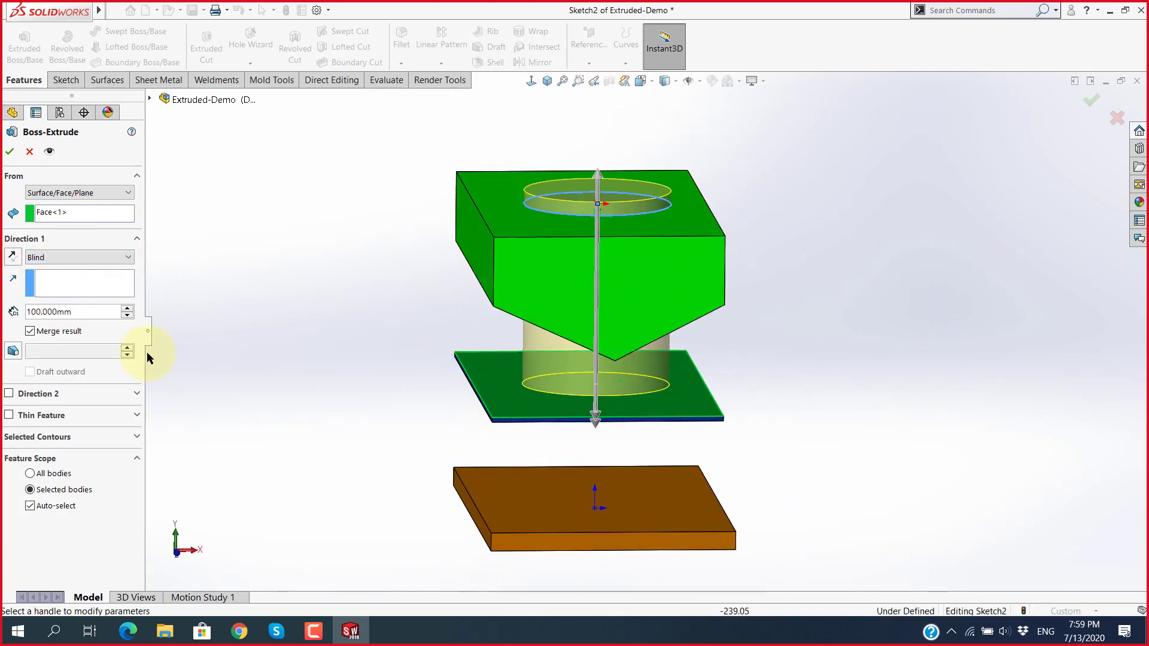
double_click(83, 308)
text(50)
key(Return)
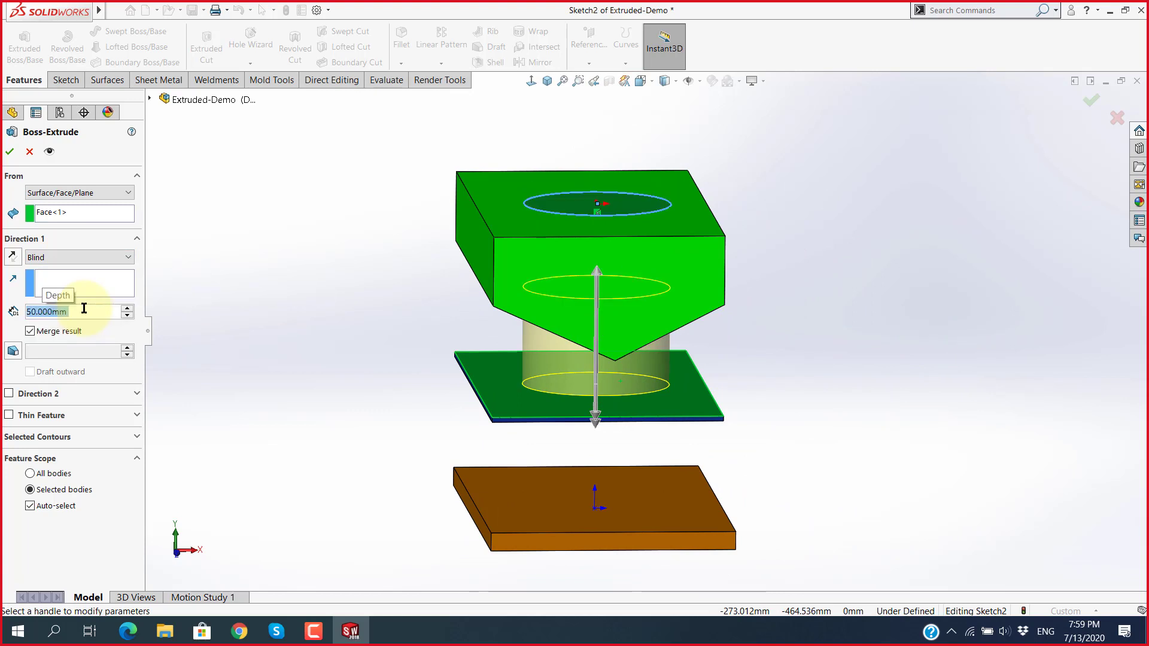
mouse_move(410, 346)
middle_down()
mouse_move(410, 321)
mouse_move(403, 344)
middle_up()
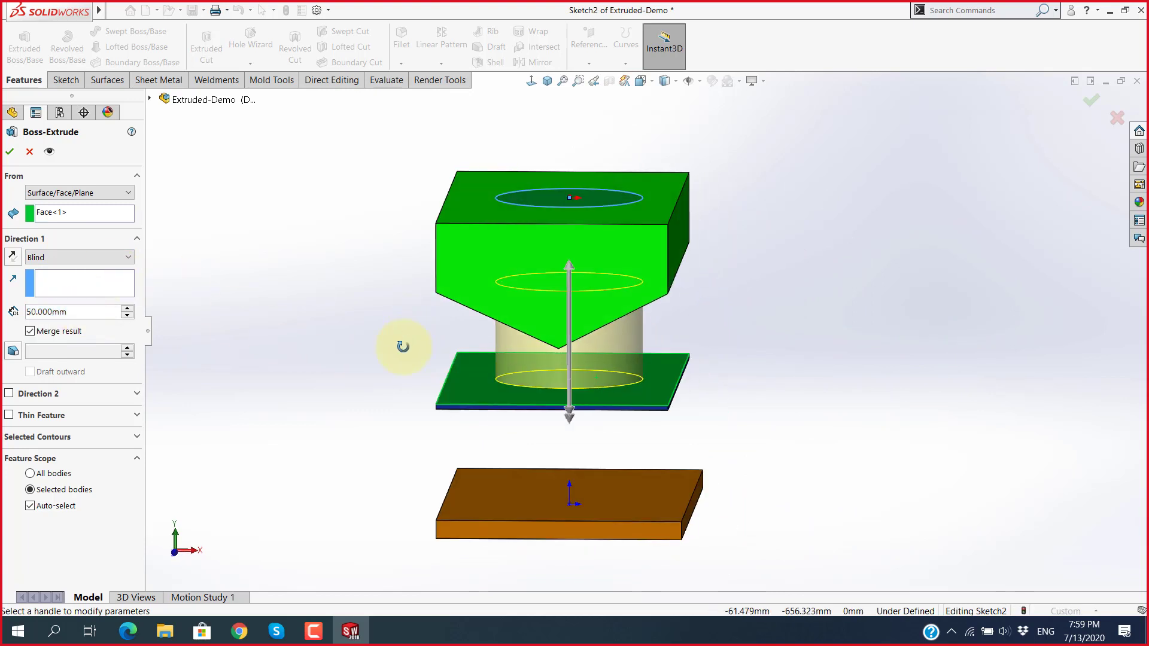
scroll(487, 375, down, 5)
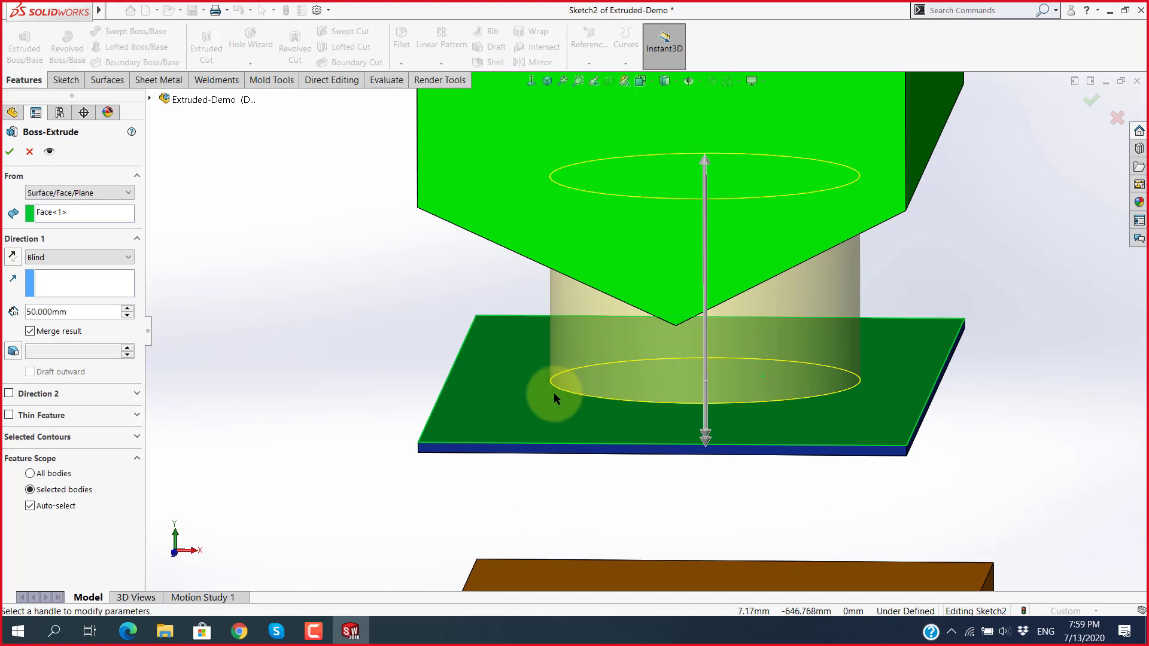
scroll(554, 393, up, 5)
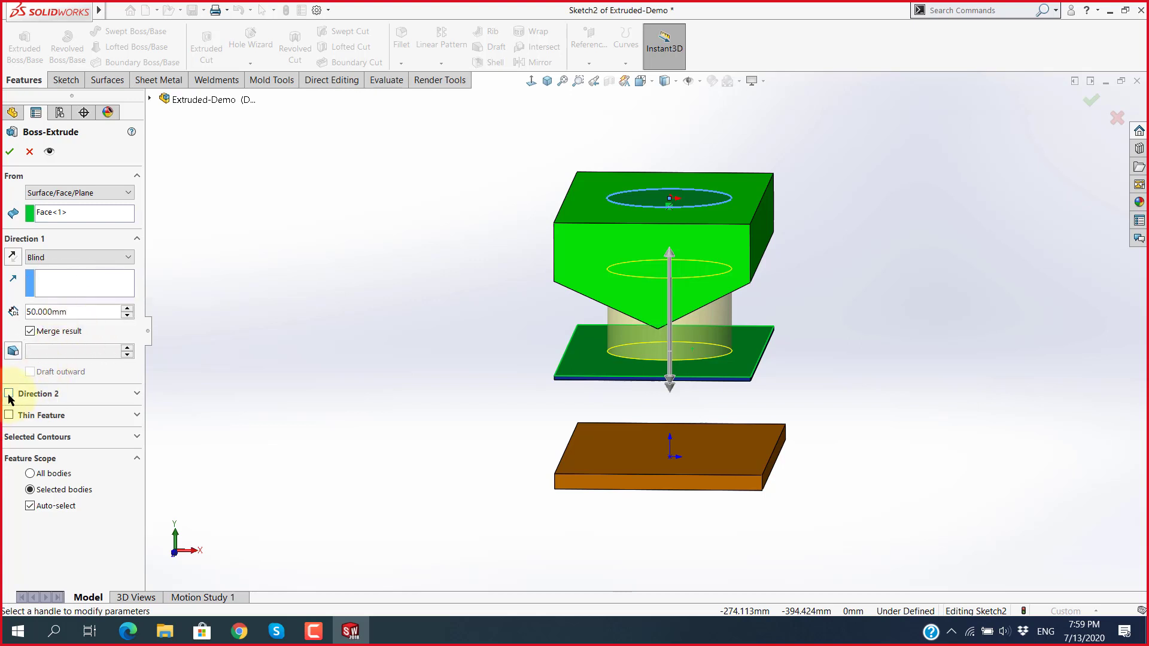
Step: Zoom to fit and view the 50 mm Blind boss preview from the front
key(z)
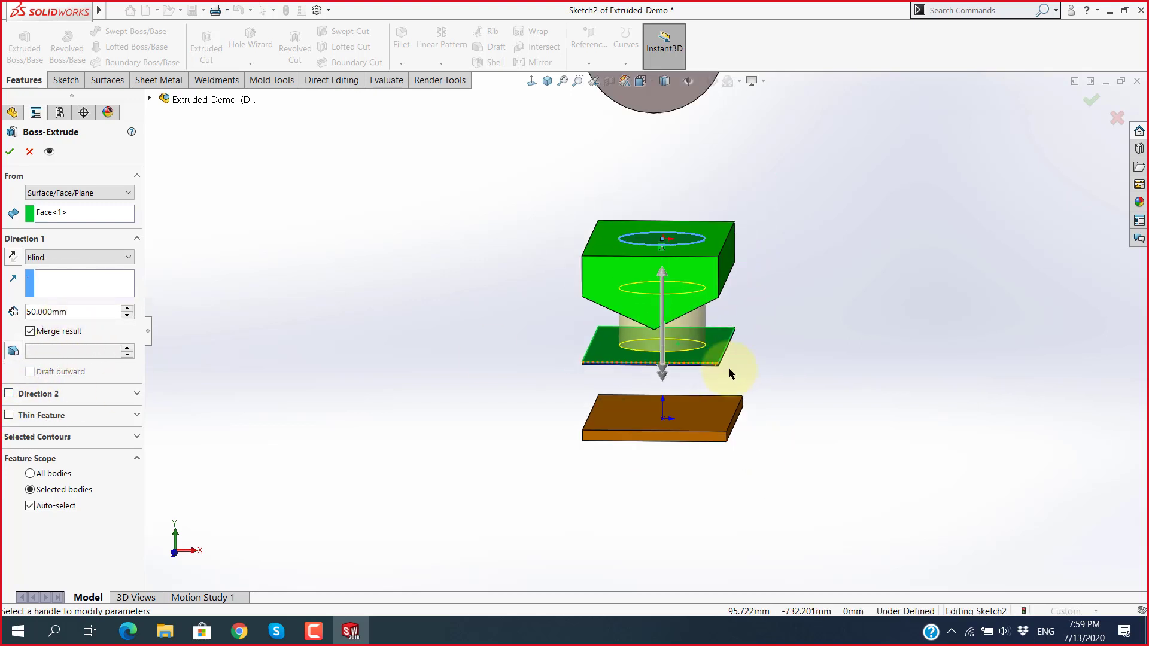
key(ctrl+1)
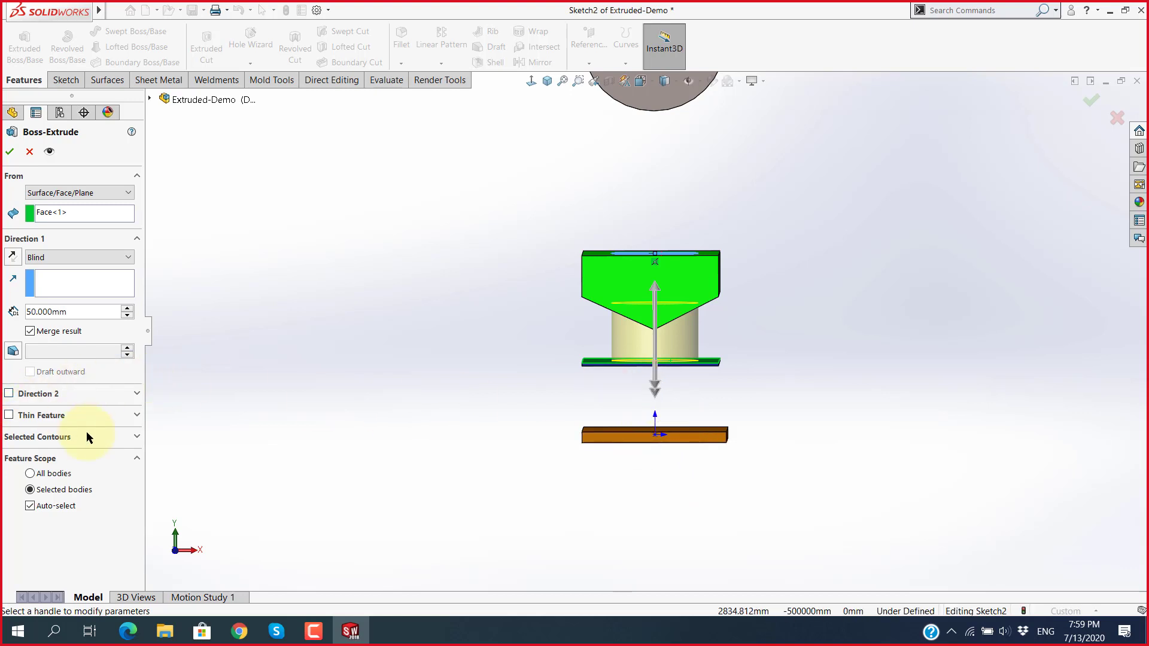
key(super+plus)
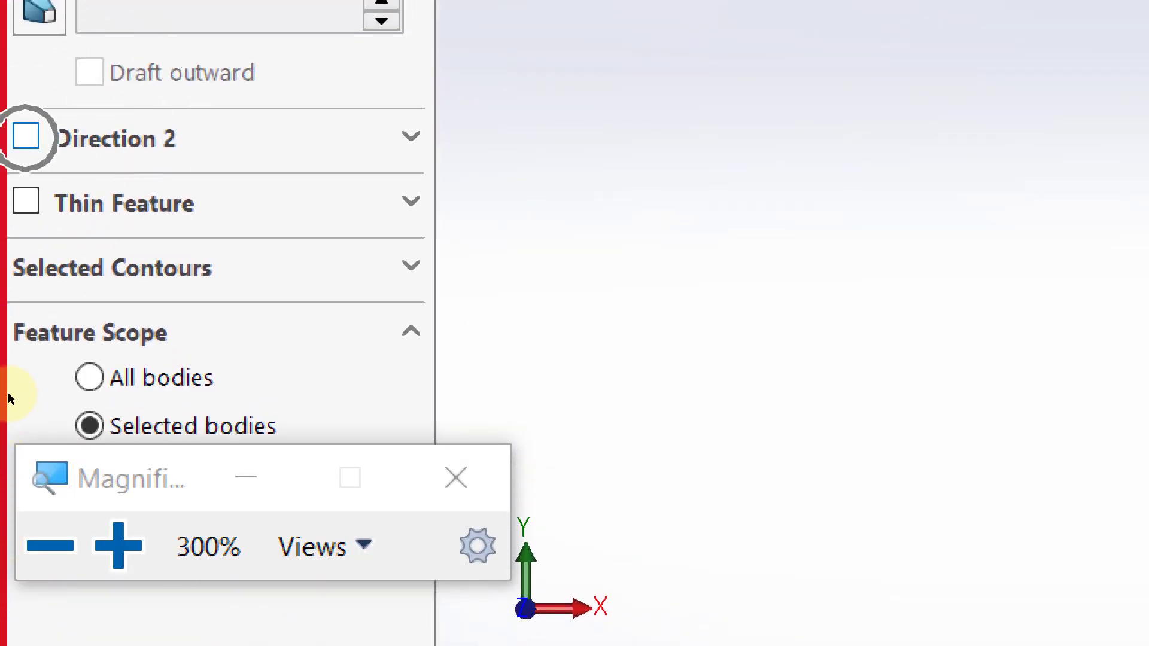
key(super+Escape)
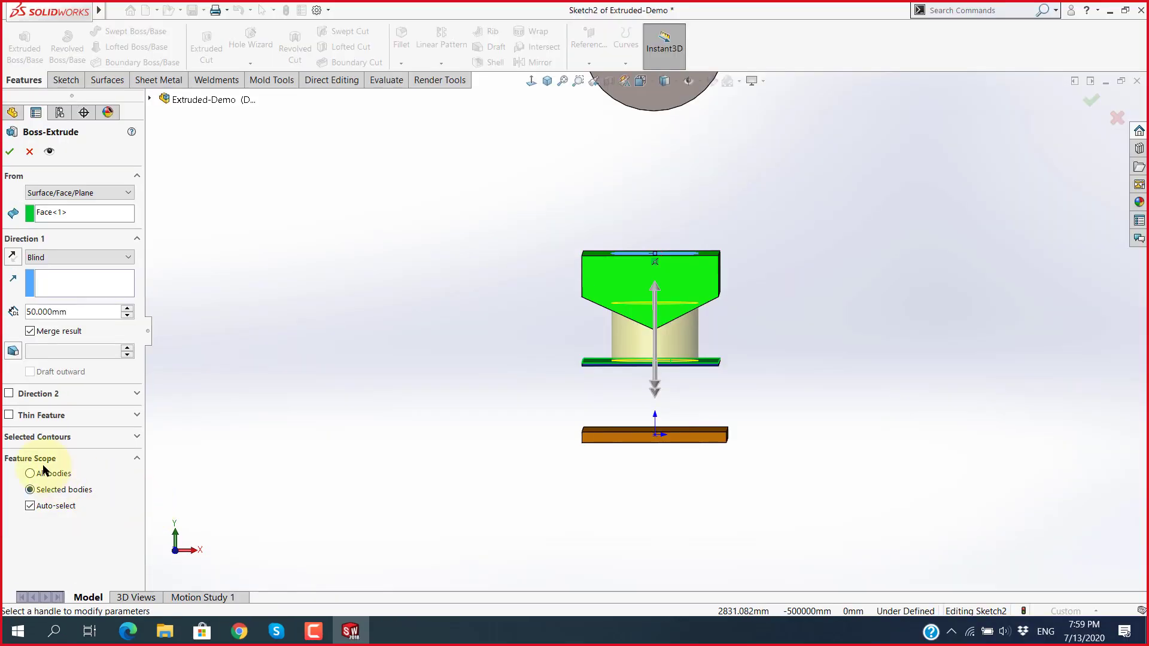
Step: Add Direction 2 to the boss extrude as Blind at 30 mm
click(8, 393)
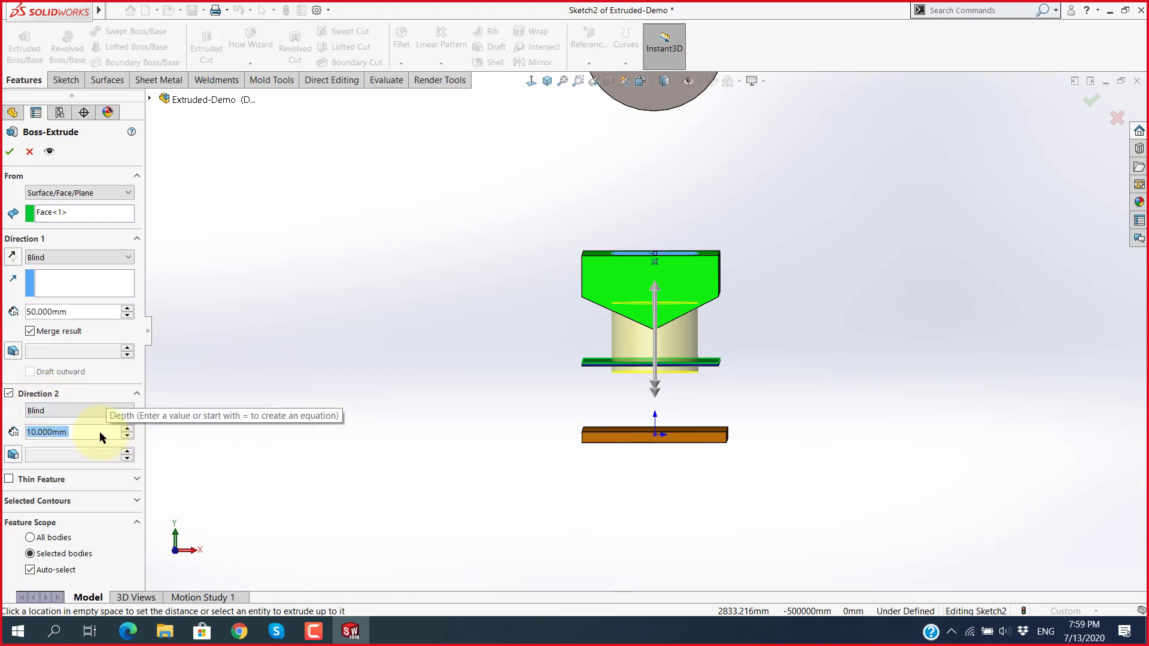
text(30)
key(Return)
scroll(651, 423, down, 1)
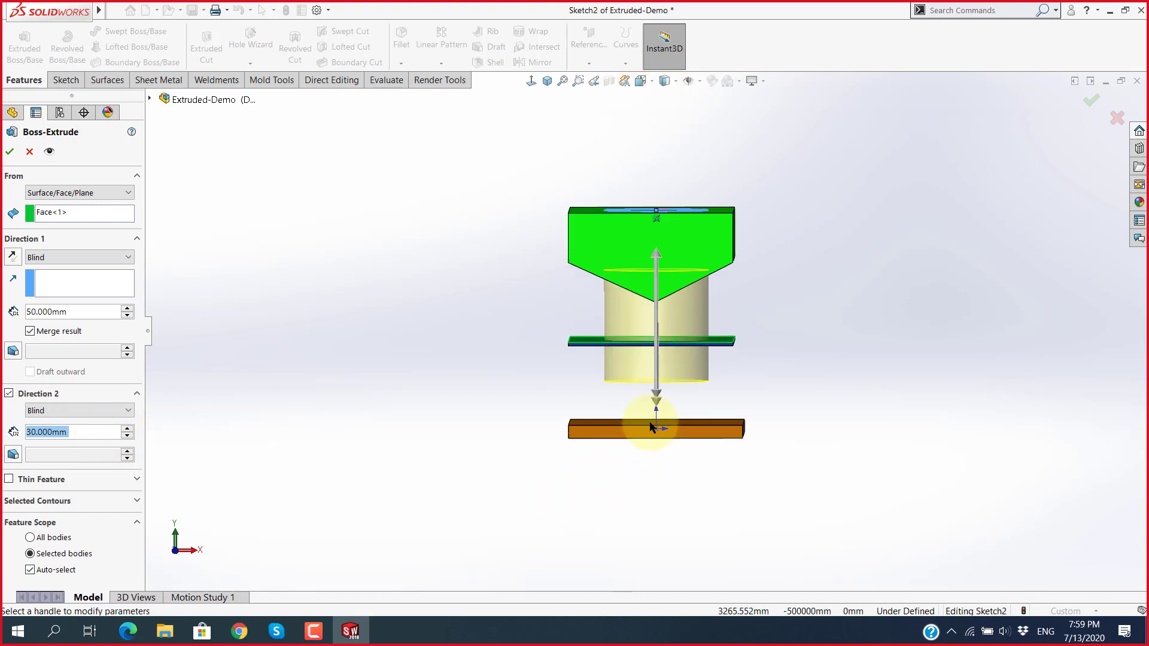
scroll(589, 288, down, 2)
scroll(585, 304, down, 2)
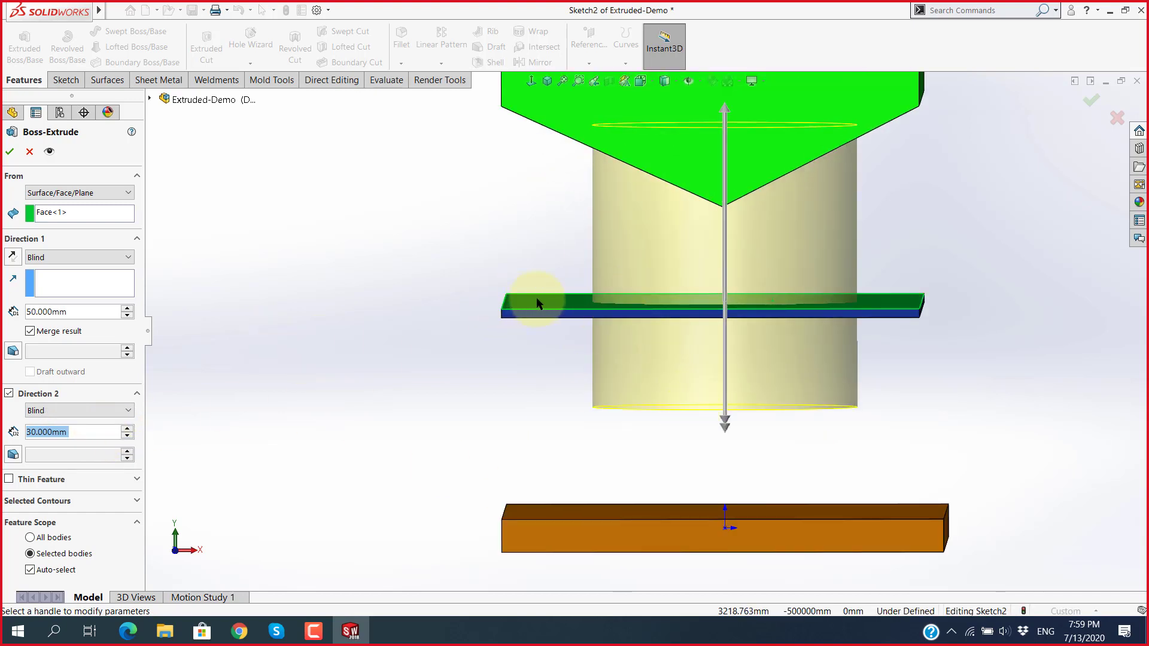
scroll(598, 318, up, 3)
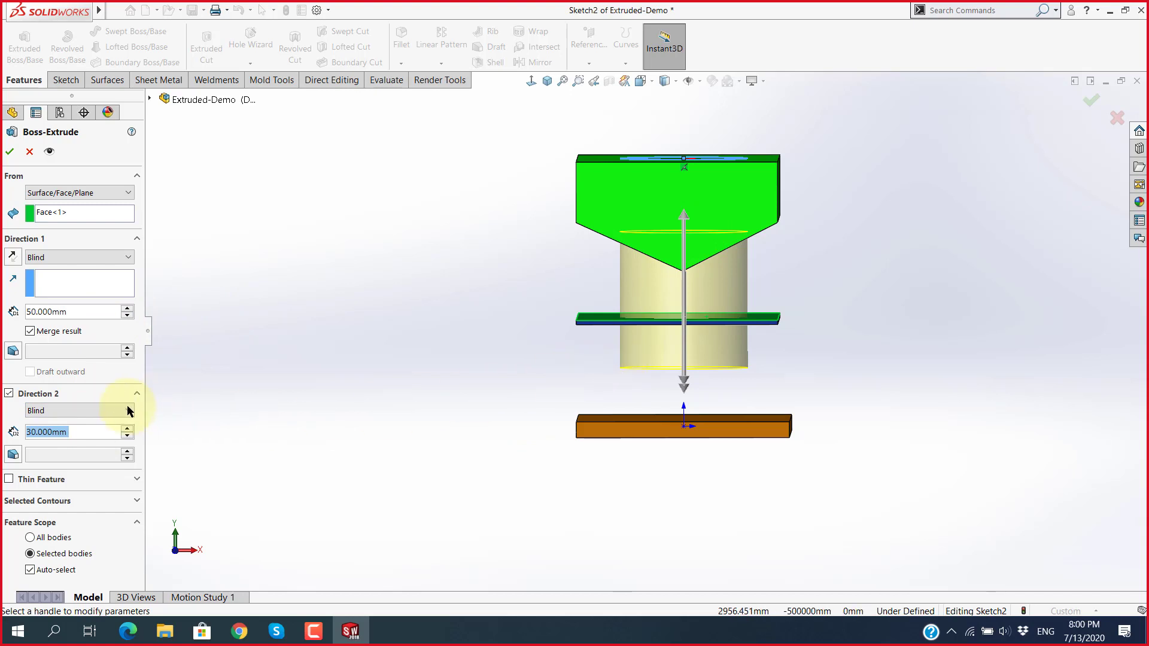
click(95, 410)
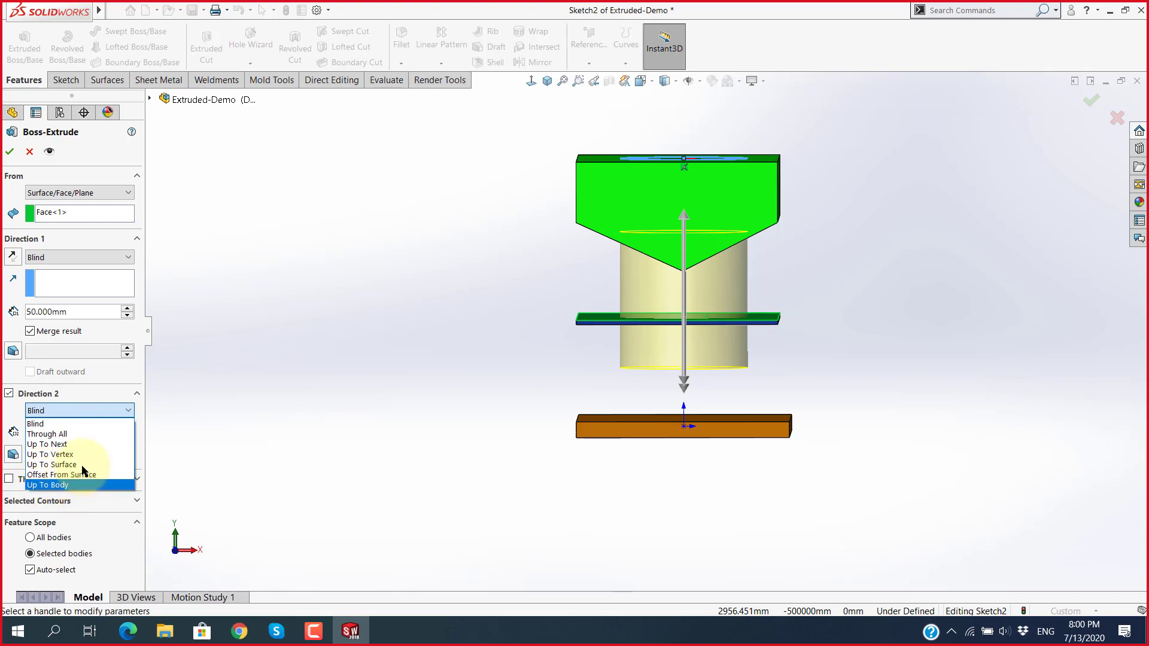
click(198, 401)
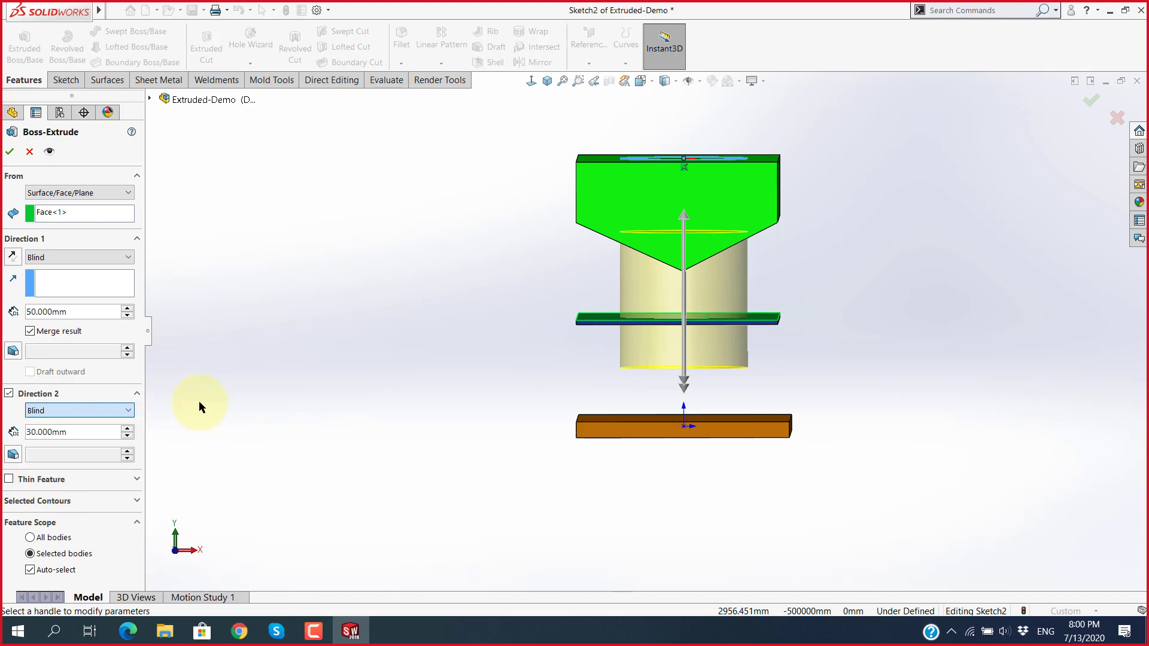
Step: Try Mid Plane for Direction 1, then return it to Blind at 50 mm
click(98, 256)
scroll(651, 318, up, 2)
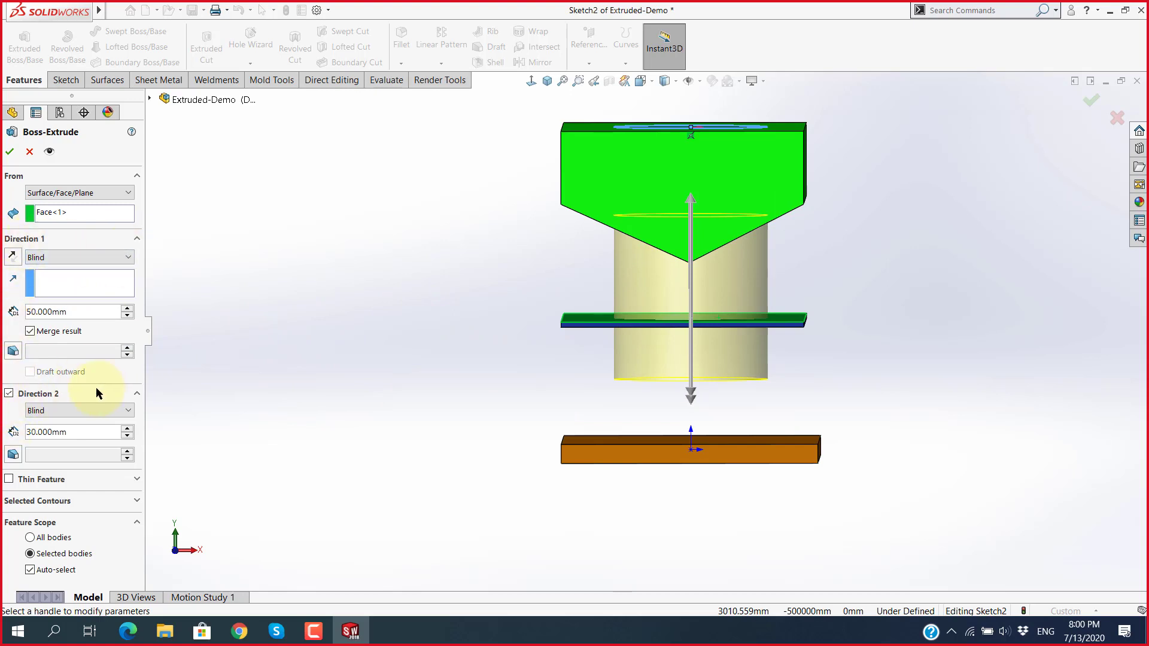
click(80, 257)
click(48, 342)
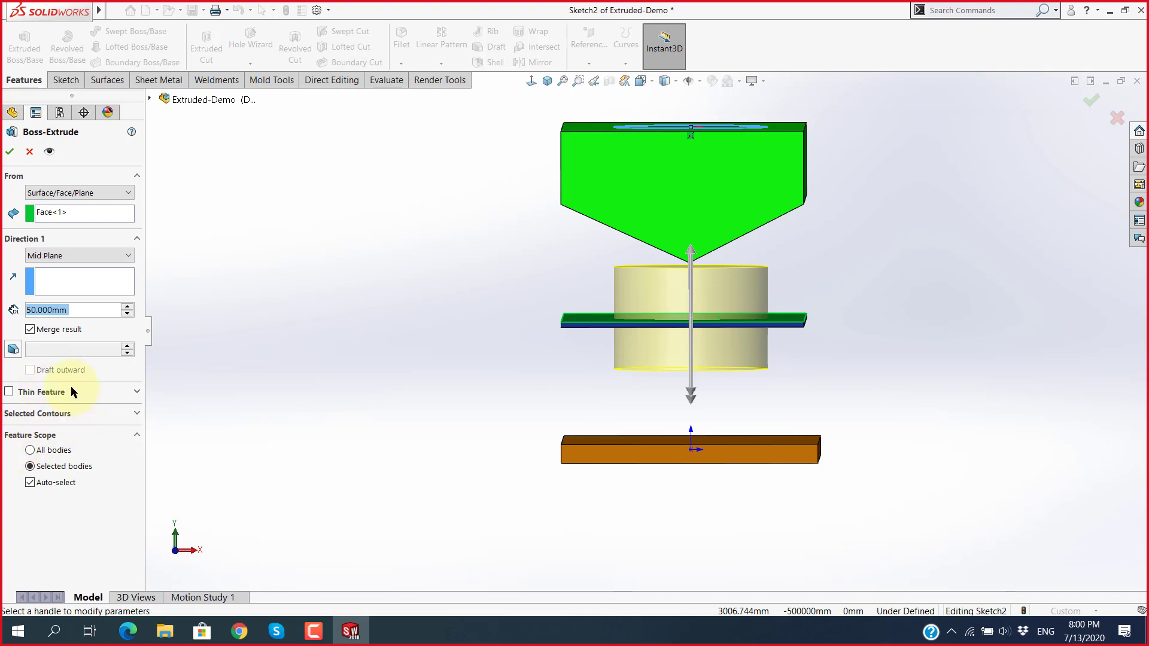
click(55, 256)
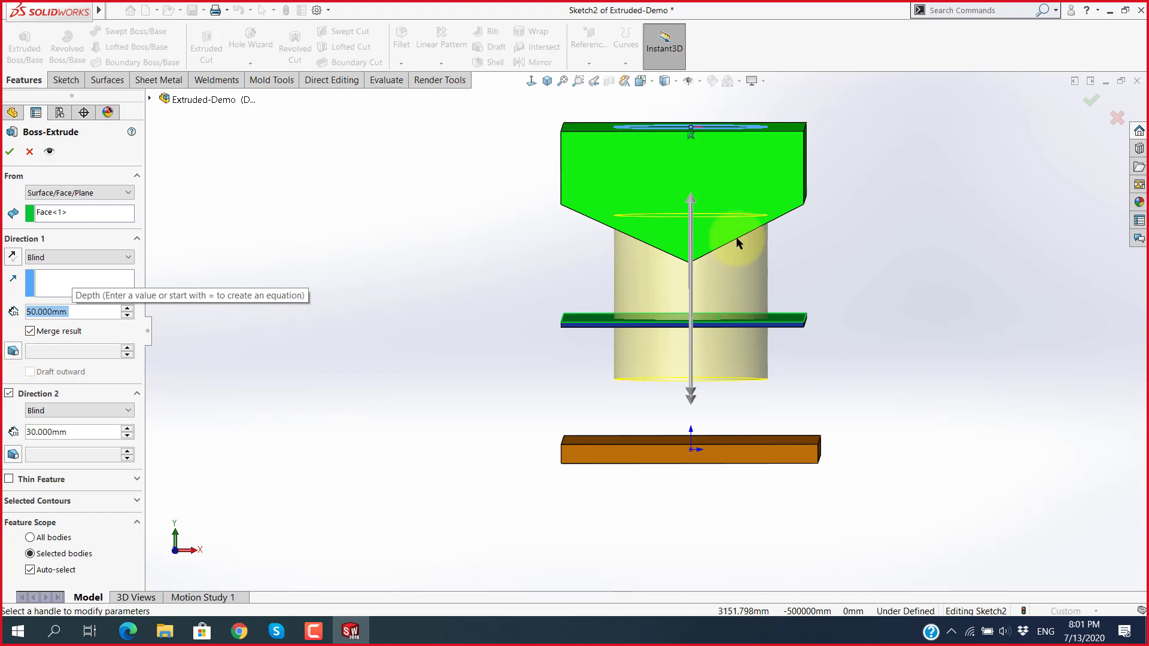
scroll(738, 320, down, 2)
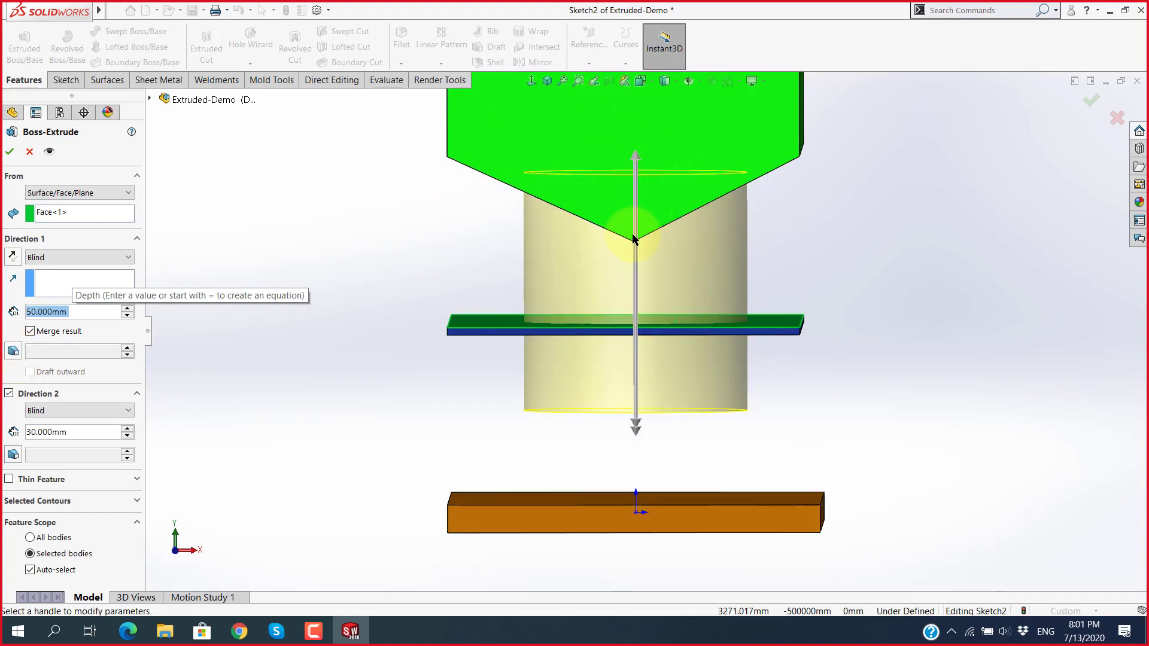
scroll(634, 210, up, 1)
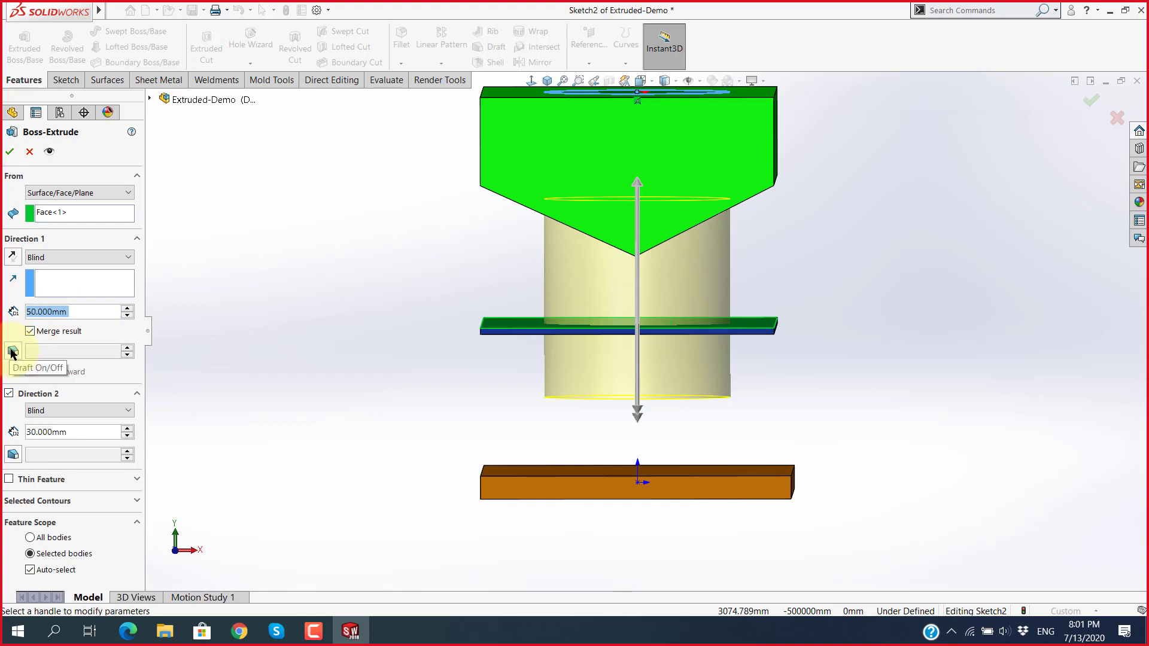
Step: Turn off Direction 2 and raise the Direction 1 Blind depth to 120 mm
click(12, 351)
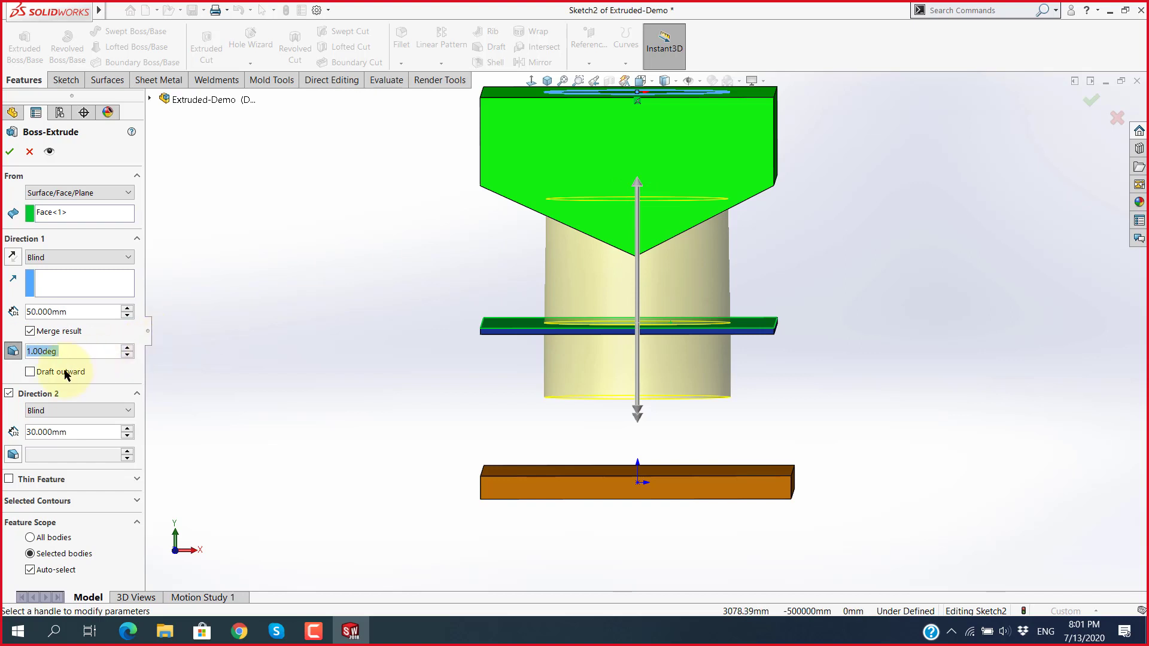
click(9, 393)
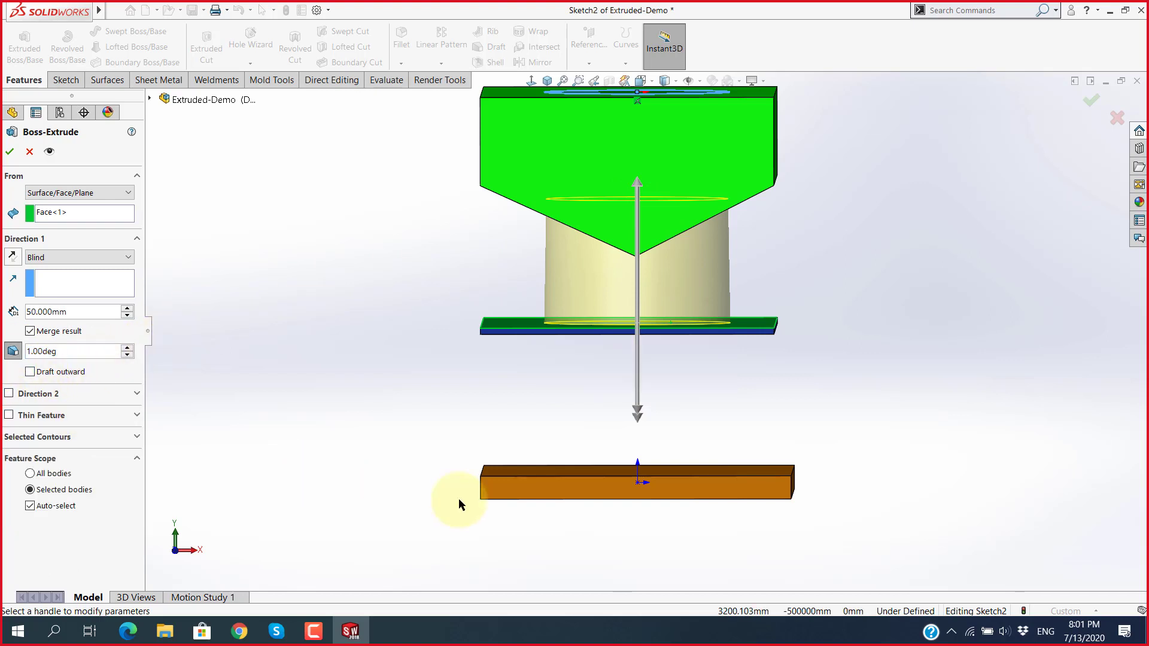
key(f)
scroll(688, 249, down, 2)
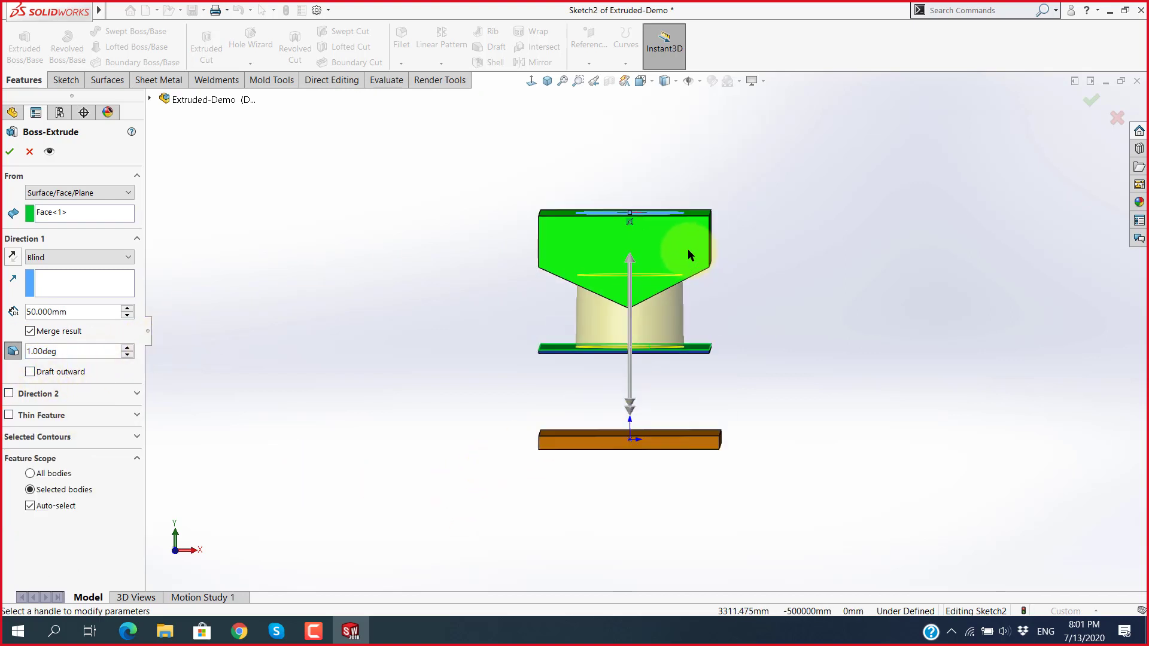
click(126, 308)
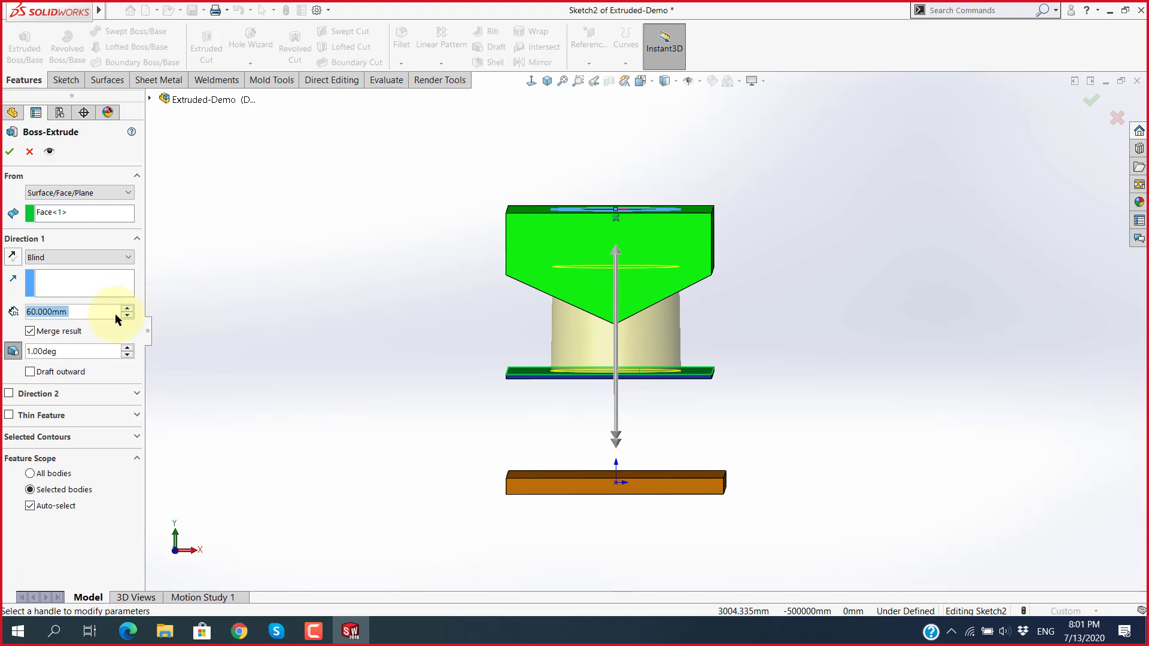
click(127, 308)
click(127, 308)
click(127, 308)
scroll(436, 384, up, 2)
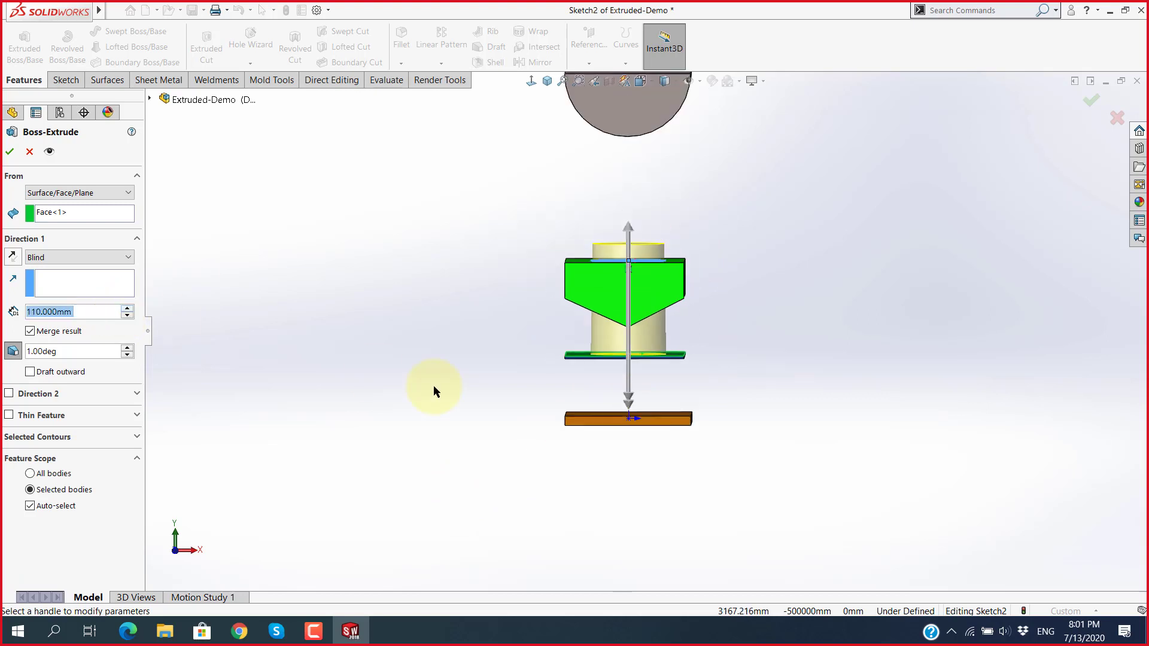
scroll(716, 264, down, 2)
click(127, 308)
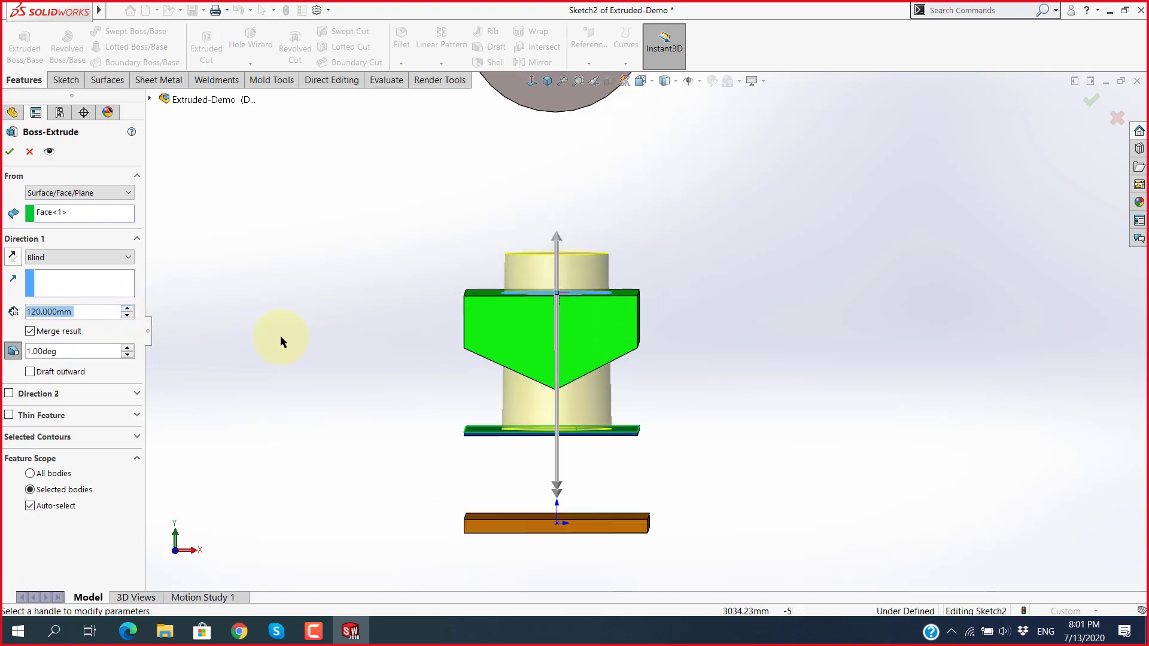
scroll(549, 356, down, 1)
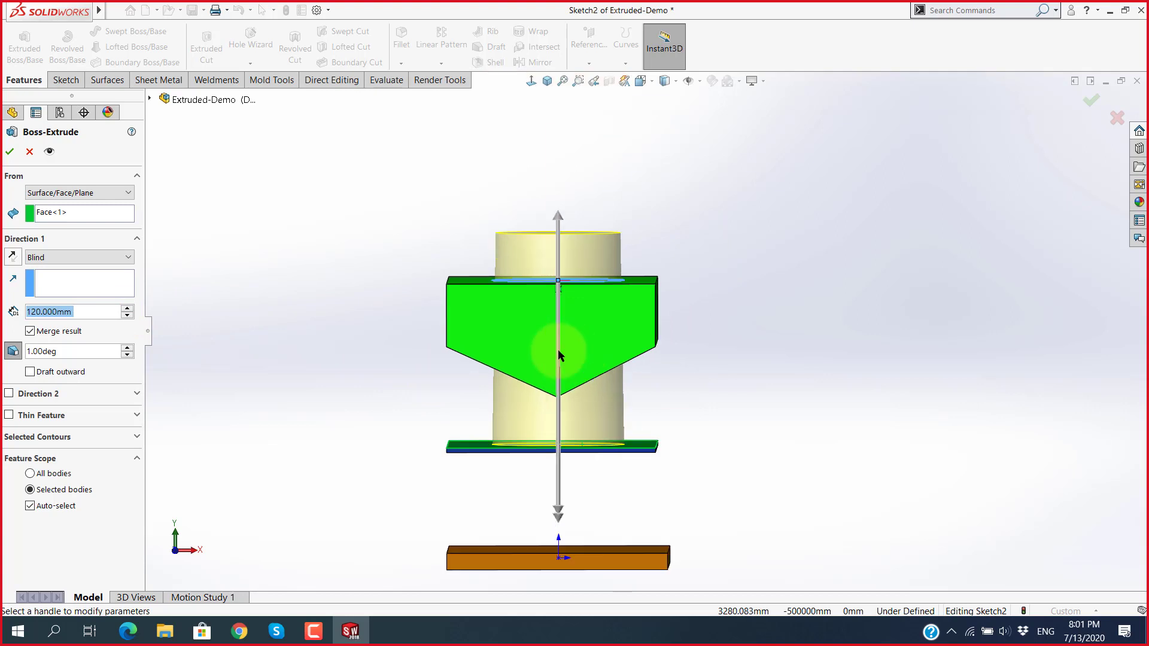
Step: Enable draft at 7.00deg and orbit to inspect the tapered cylinder preview
click(13, 351)
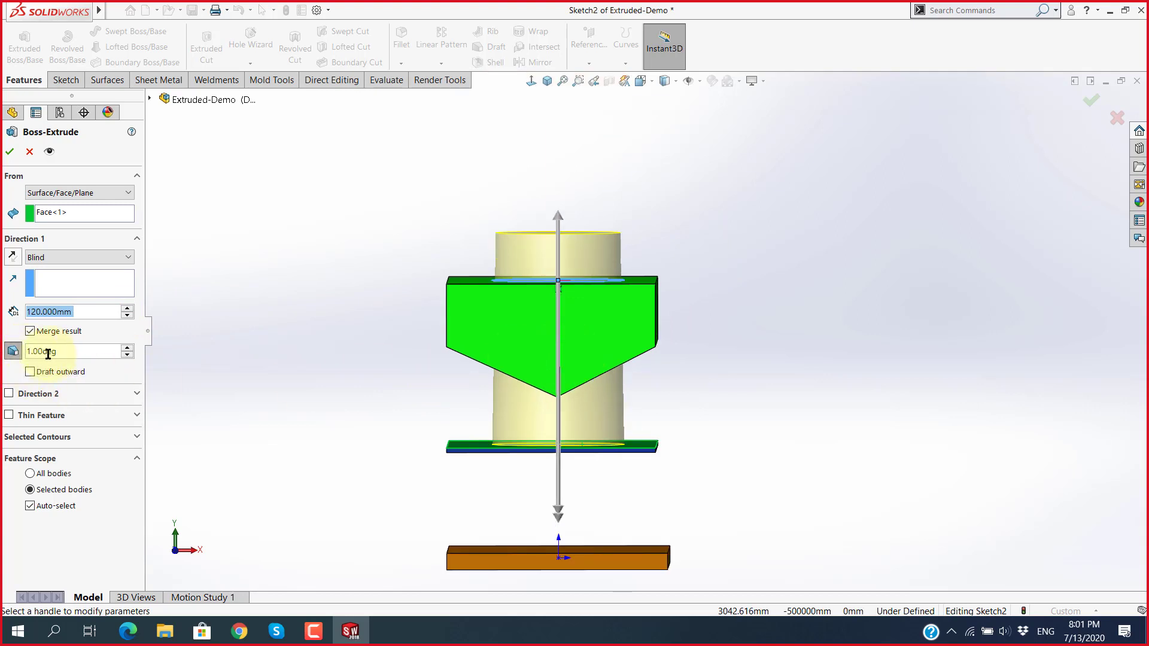
click(127, 348)
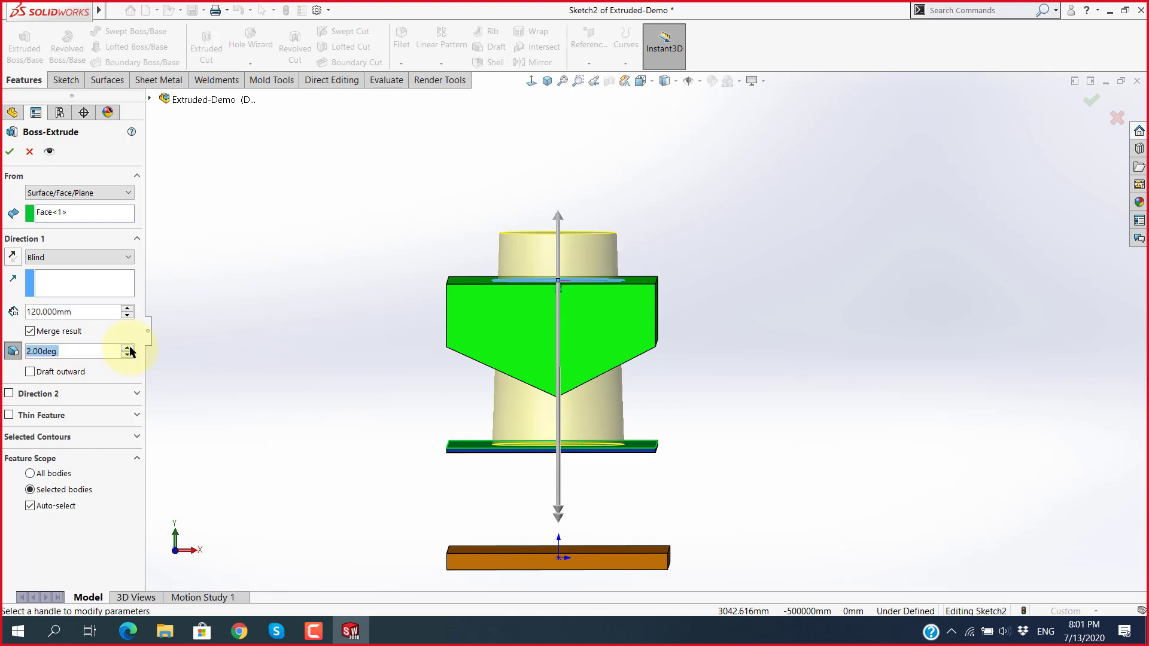
click(128, 348)
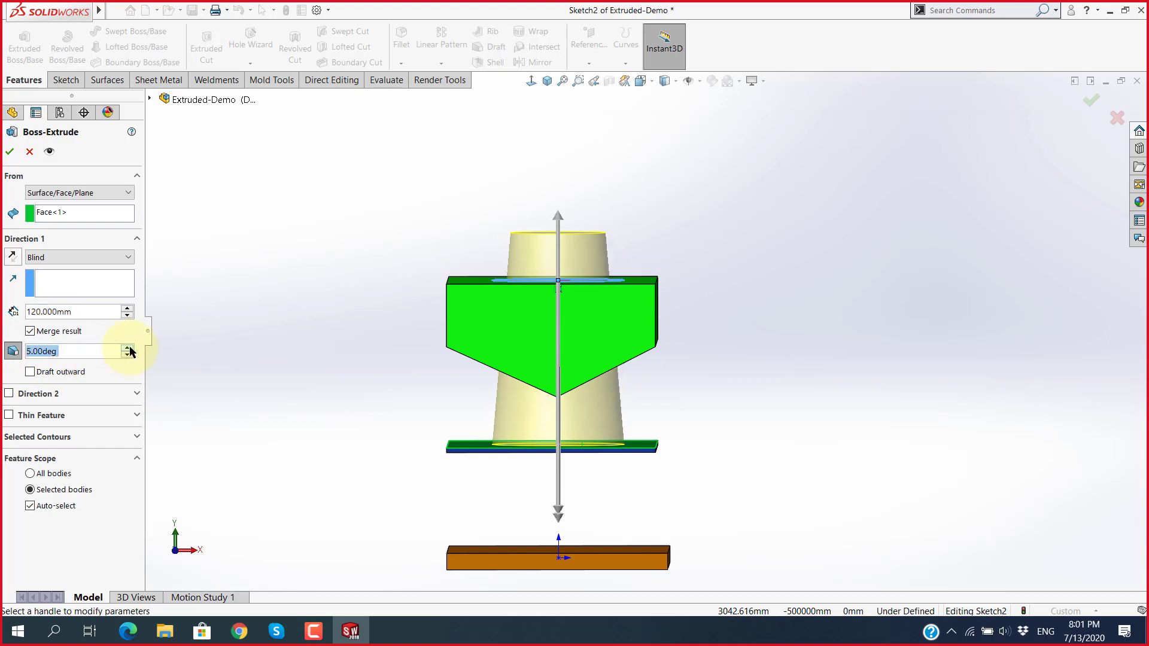
click(127, 347)
click(128, 348)
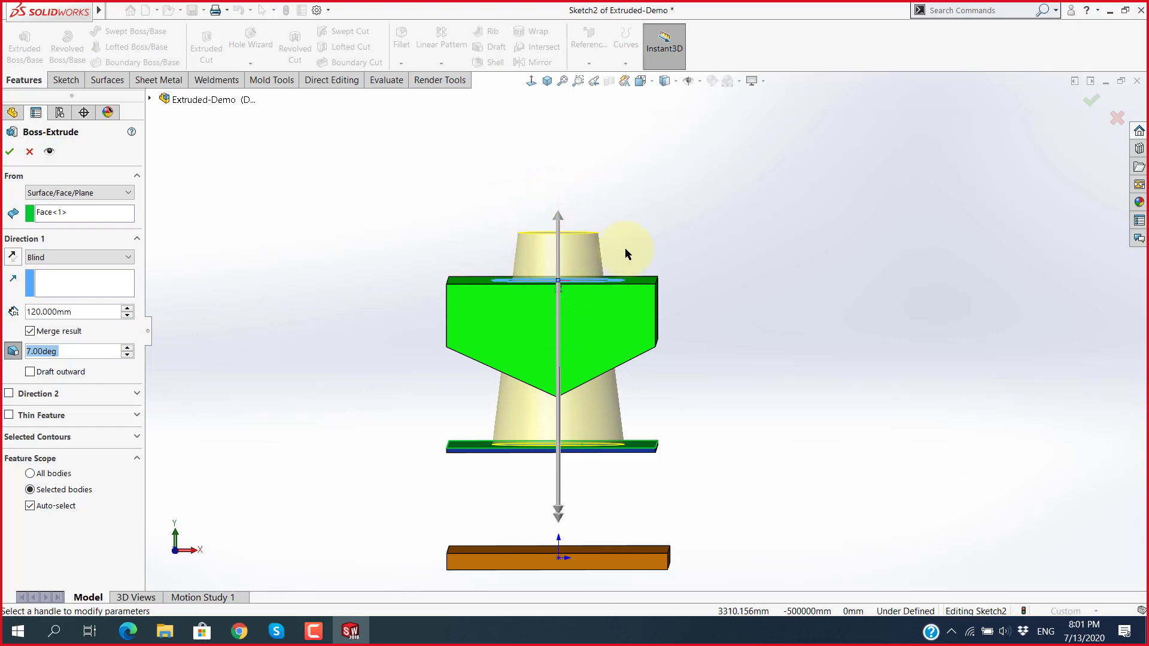
scroll(624, 248, down, 3)
mouse_move(566, 309)
middle_down()
mouse_move(605, 291)
mouse_move(615, 235)
mouse_move(577, 321)
middle_up()
scroll(566, 396, down, 3)
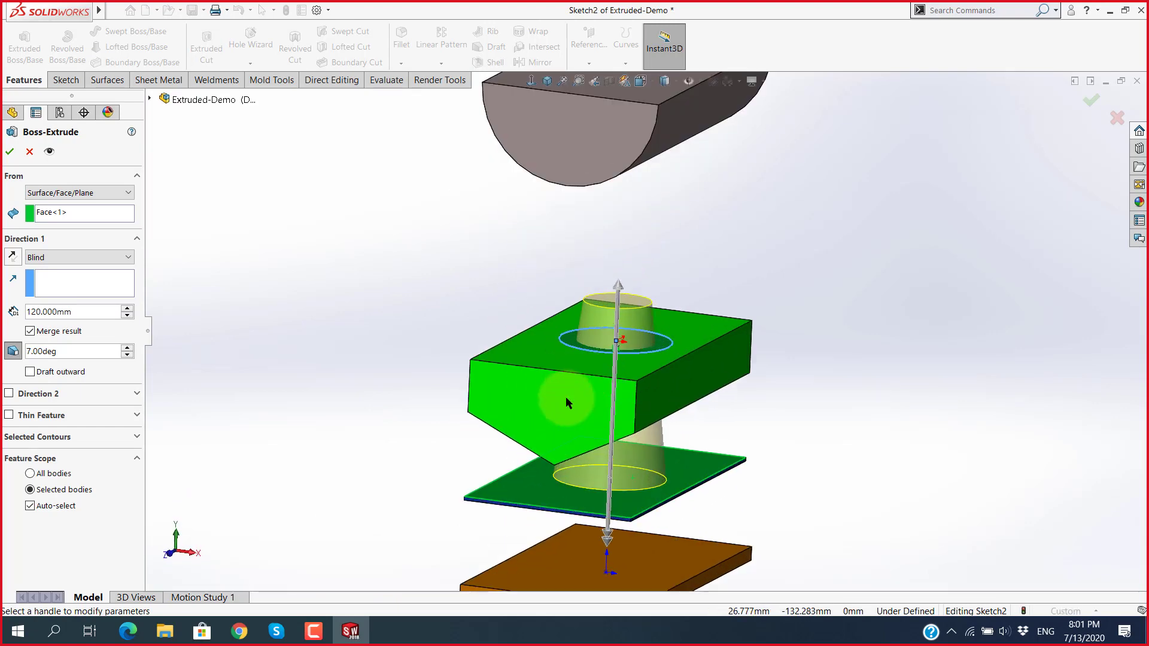
mouse_move(640, 427)
middle_down()
mouse_move(615, 346)
mouse_move(231, 423)
middle_up()
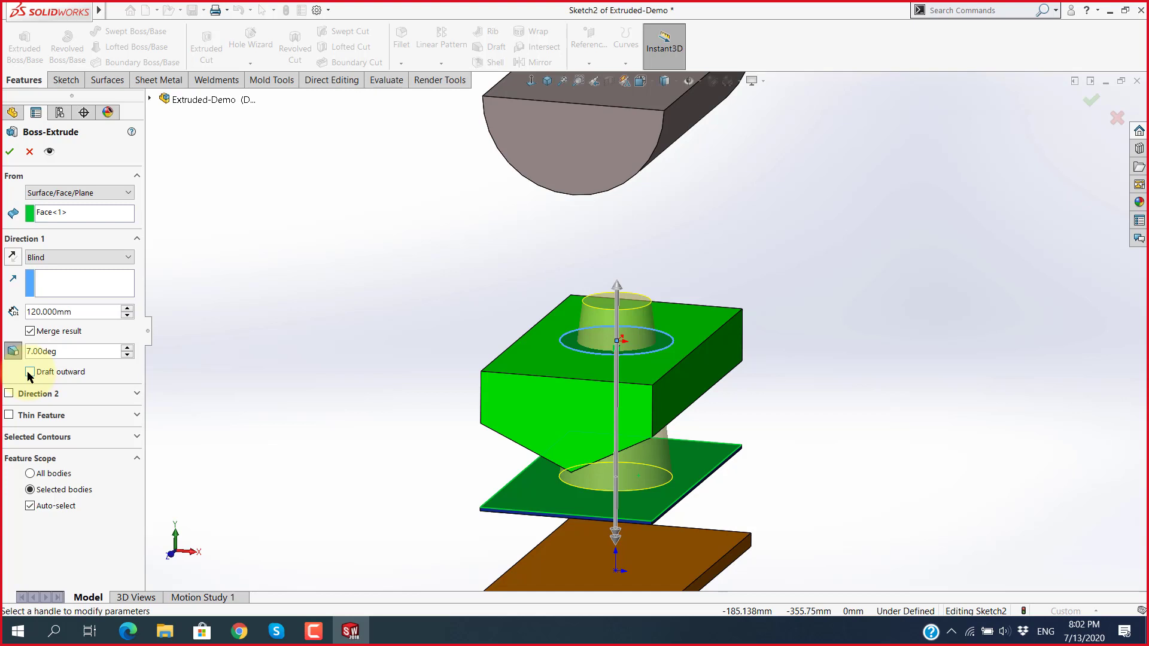
Step: Flip the draft outward, inspect the preview from the front, then cancel the boss extrusion
click(27, 371)
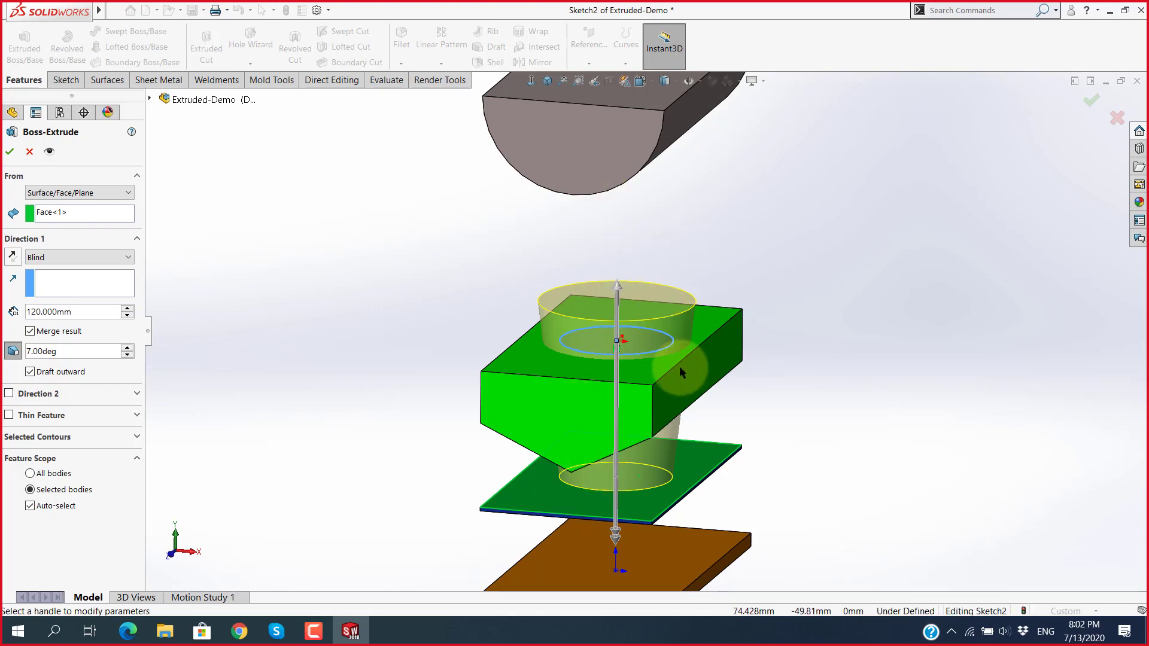
scroll(680, 366, down, 3)
mouse_move(640, 339)
middle_down()
mouse_move(648, 440)
mouse_move(545, 436)
middle_up()
key(ctrl+1)
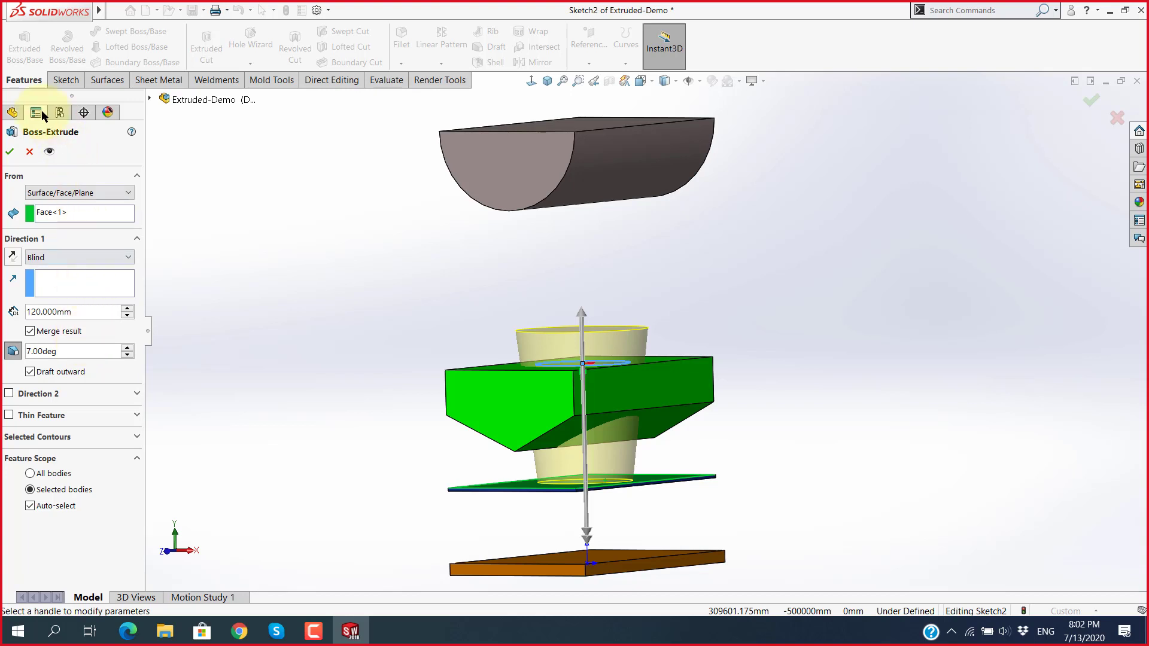
click(29, 152)
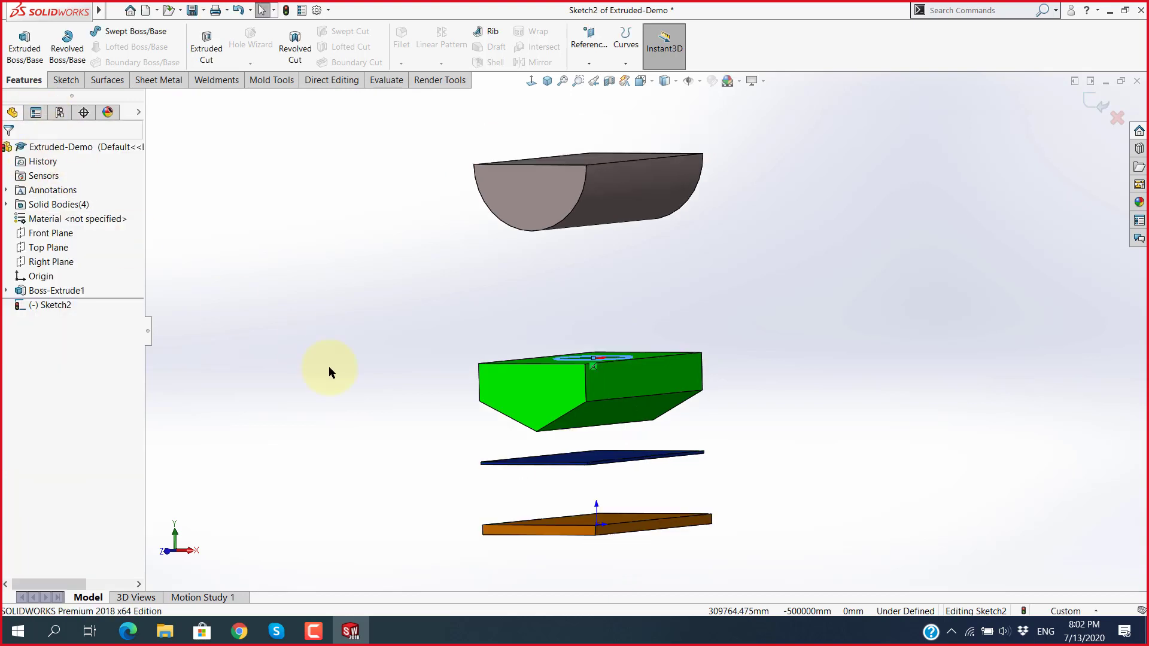
Step: Exit Sketch2 discarding its circle, then orbit around the four stacked bodies
click(1116, 117)
click(572, 324)
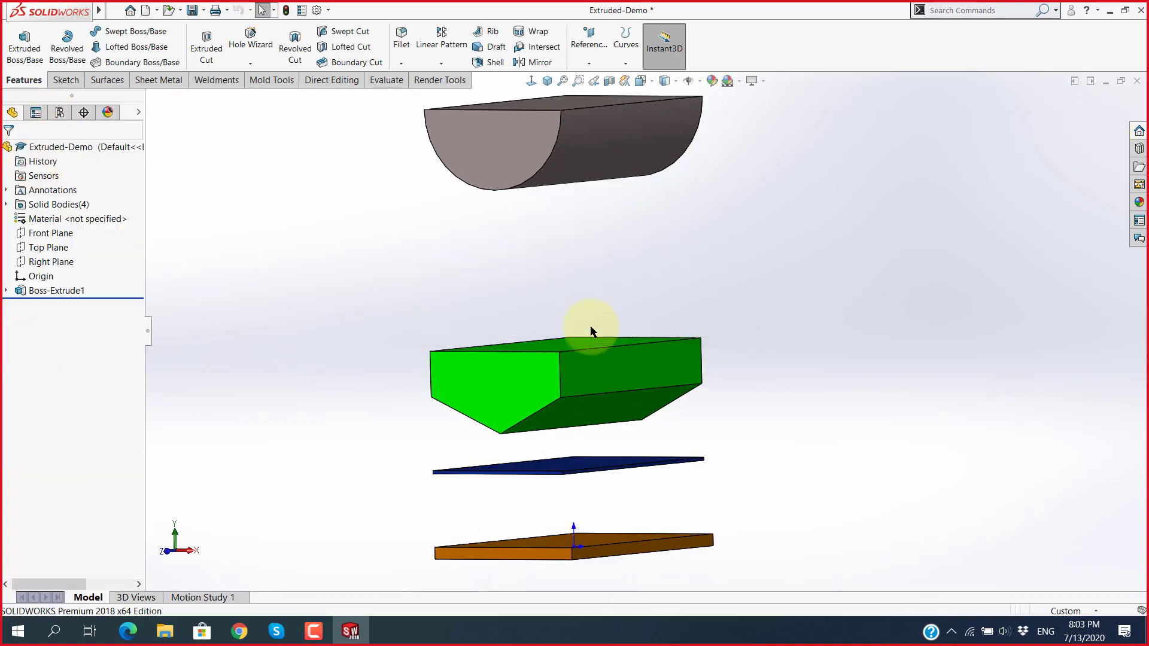
mouse_move(608, 313)
middle_down()
mouse_move(706, 279)
mouse_move(541, 315)
middle_up()
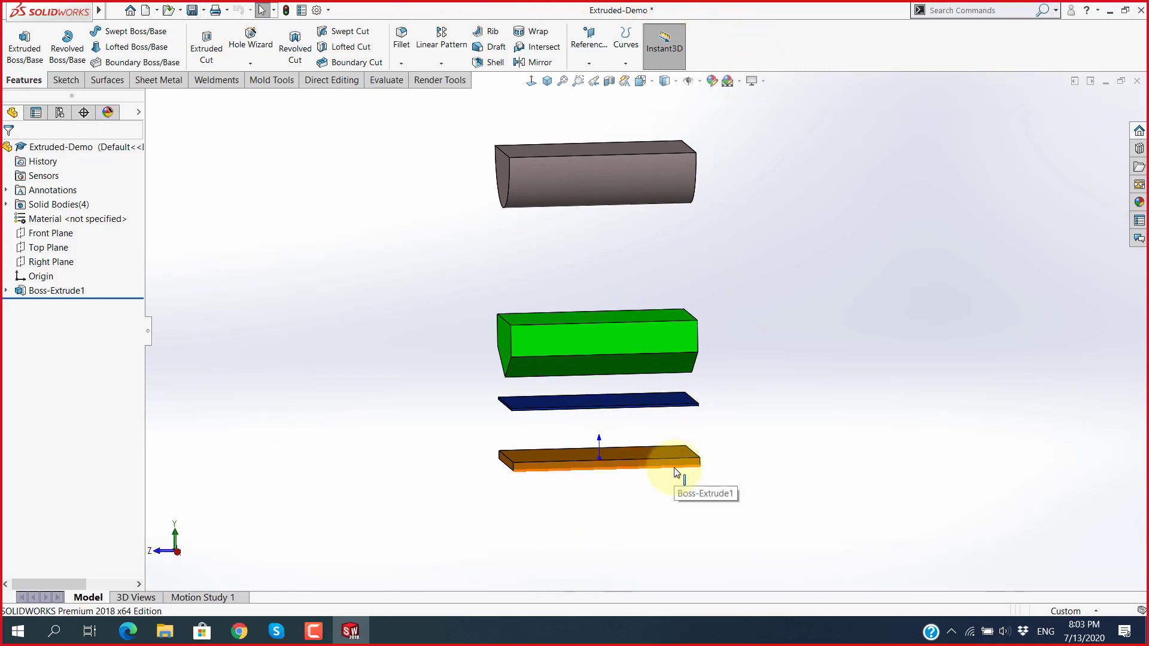
scroll(613, 434, down, 2)
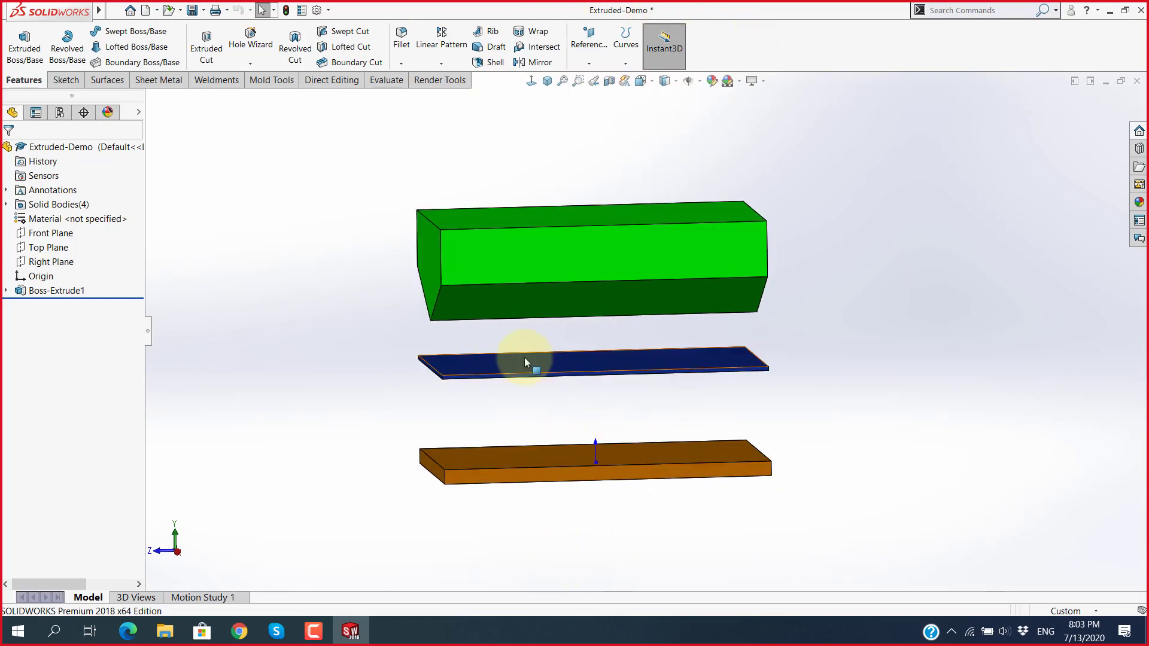
scroll(548, 285, up, 2)
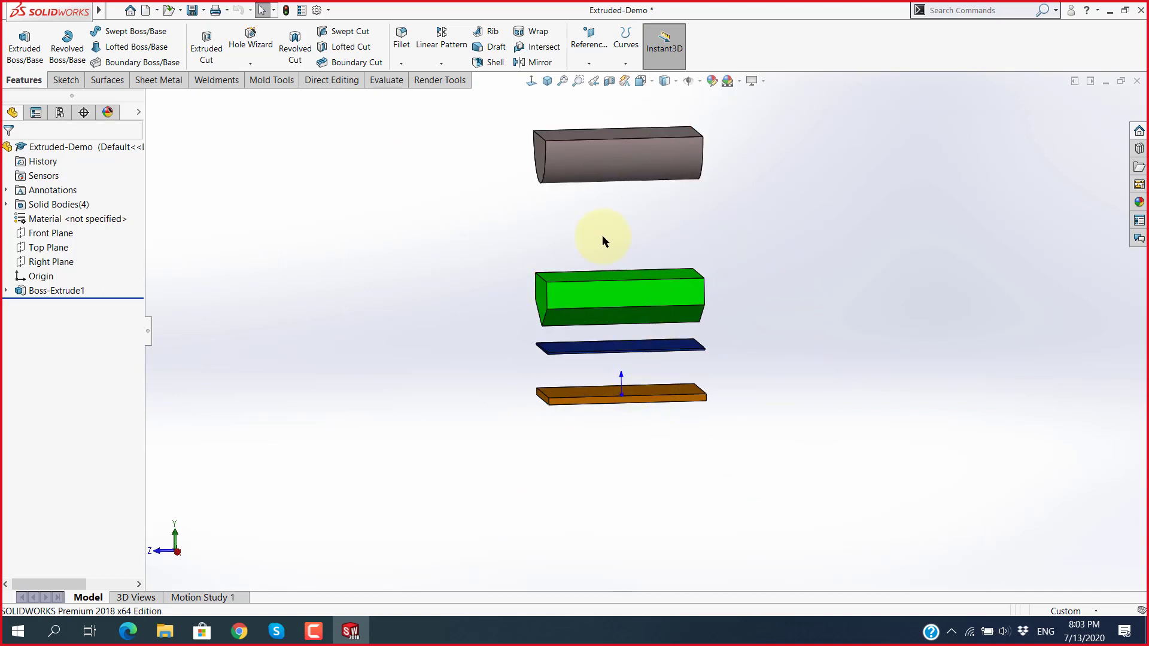
mouse_move(605, 239)
middle_down()
mouse_move(720, 215)
mouse_move(857, 242)
mouse_move(651, 257)
mouse_move(593, 241)
mouse_move(677, 234)
mouse_move(680, 266)
middle_up()
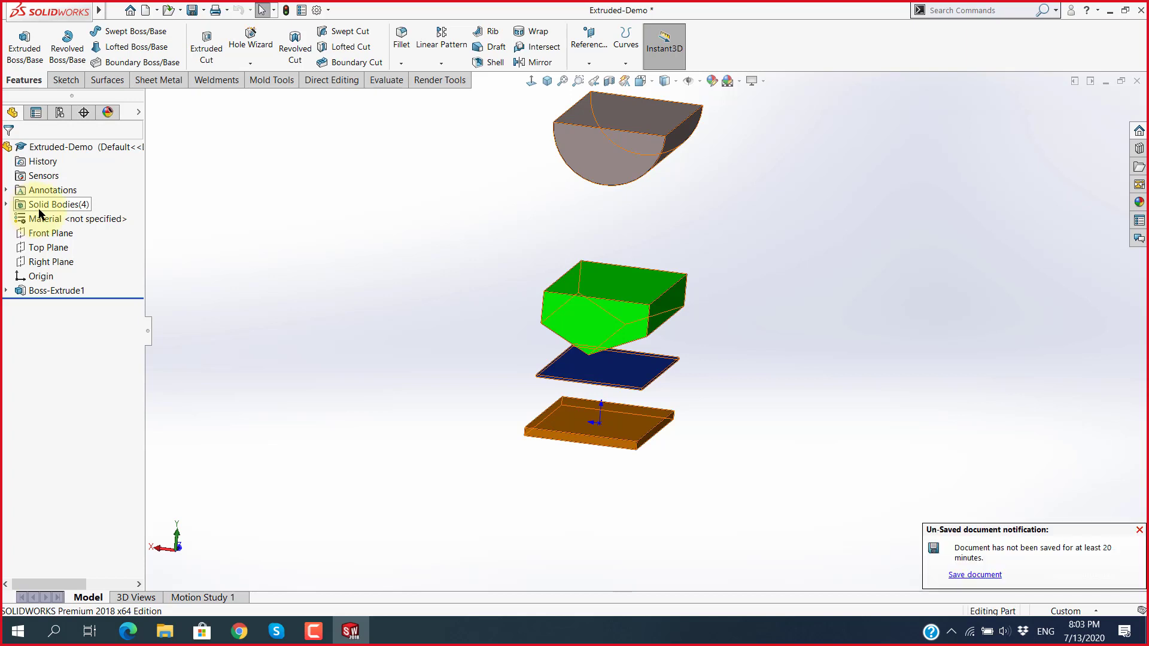
Step: Expand Solid Bodies(4), select Boss-Extrude1[1] through [4] in turn, then deselect
click(47, 213)
click(81, 210)
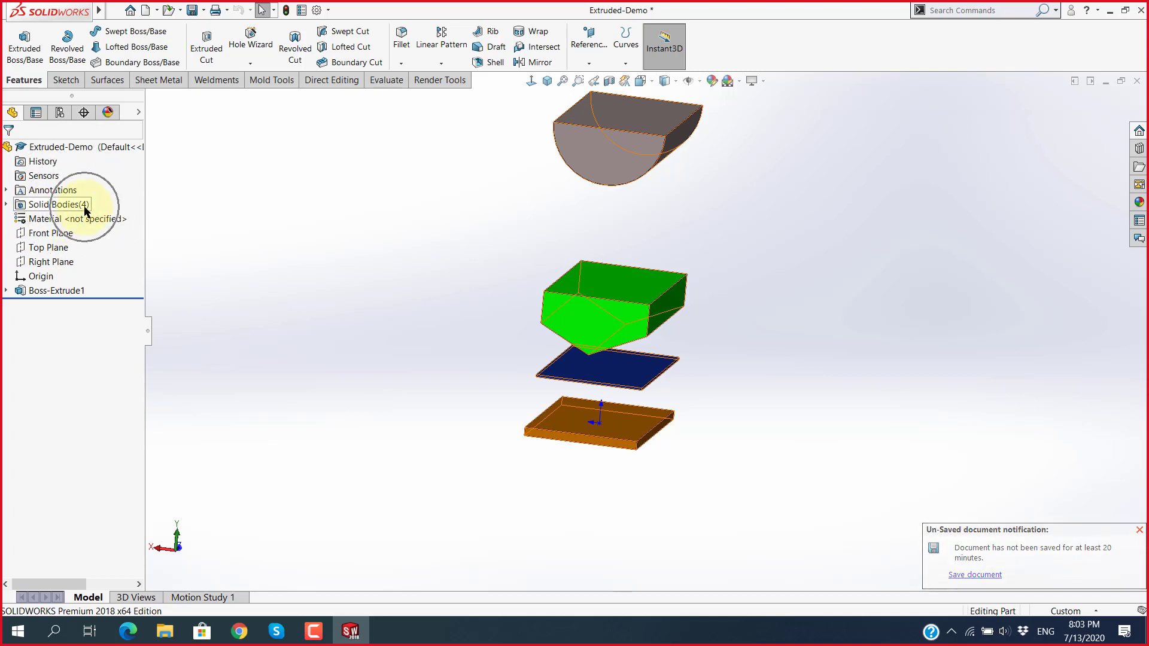
click(8, 205)
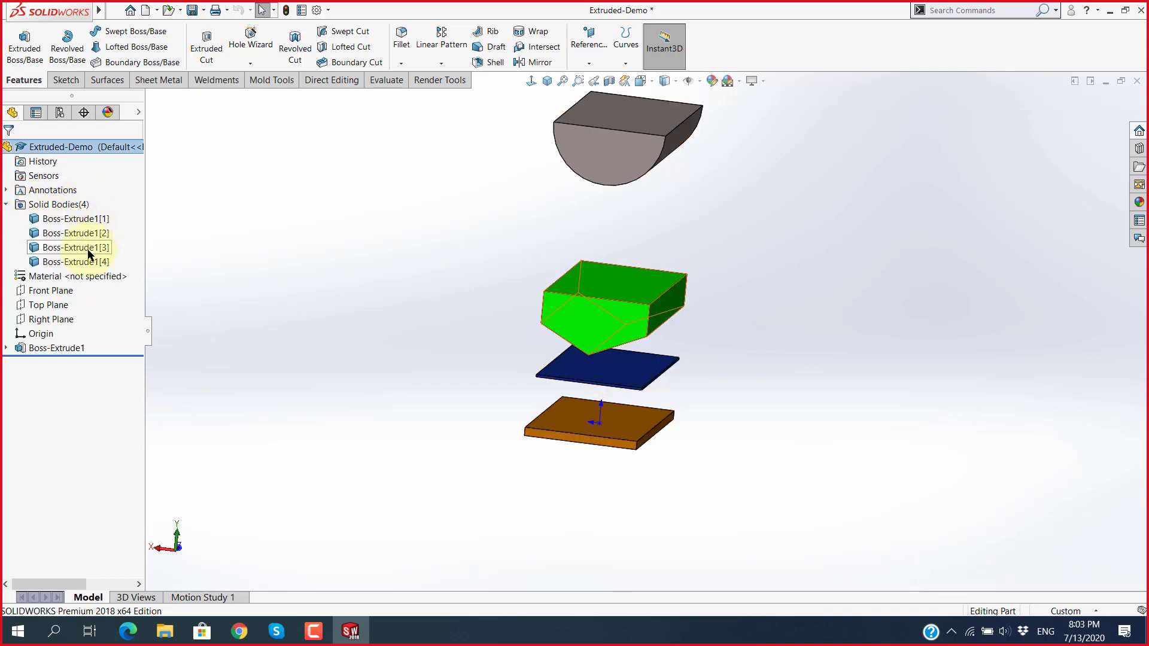
click(69, 219)
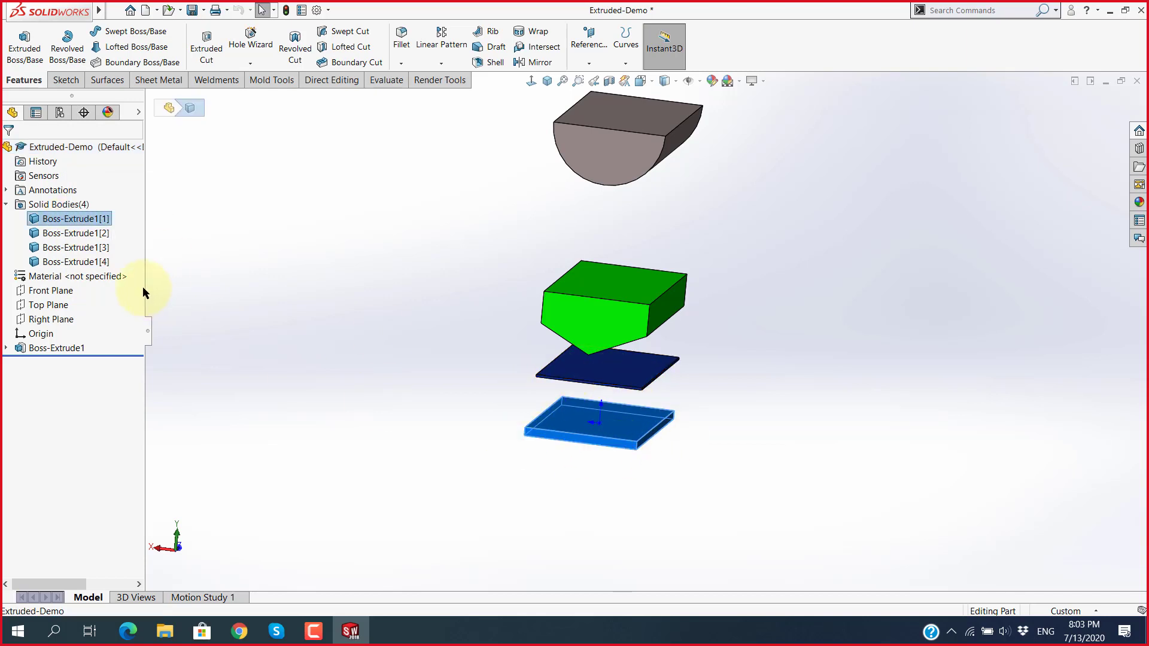
click(605, 366)
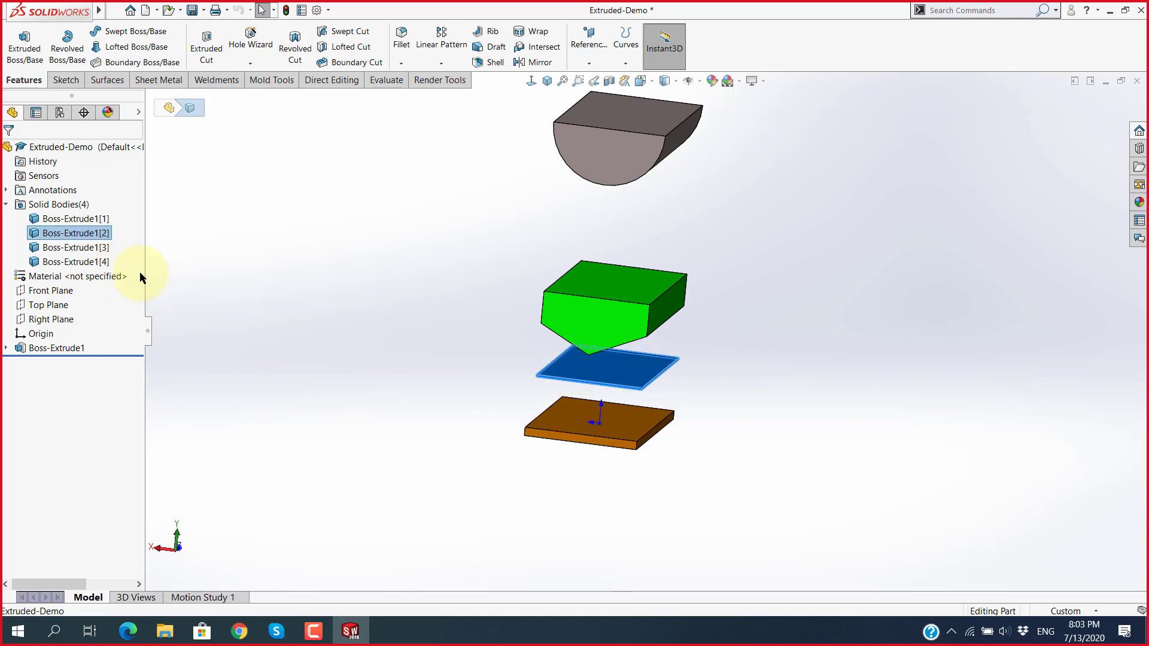
click(73, 247)
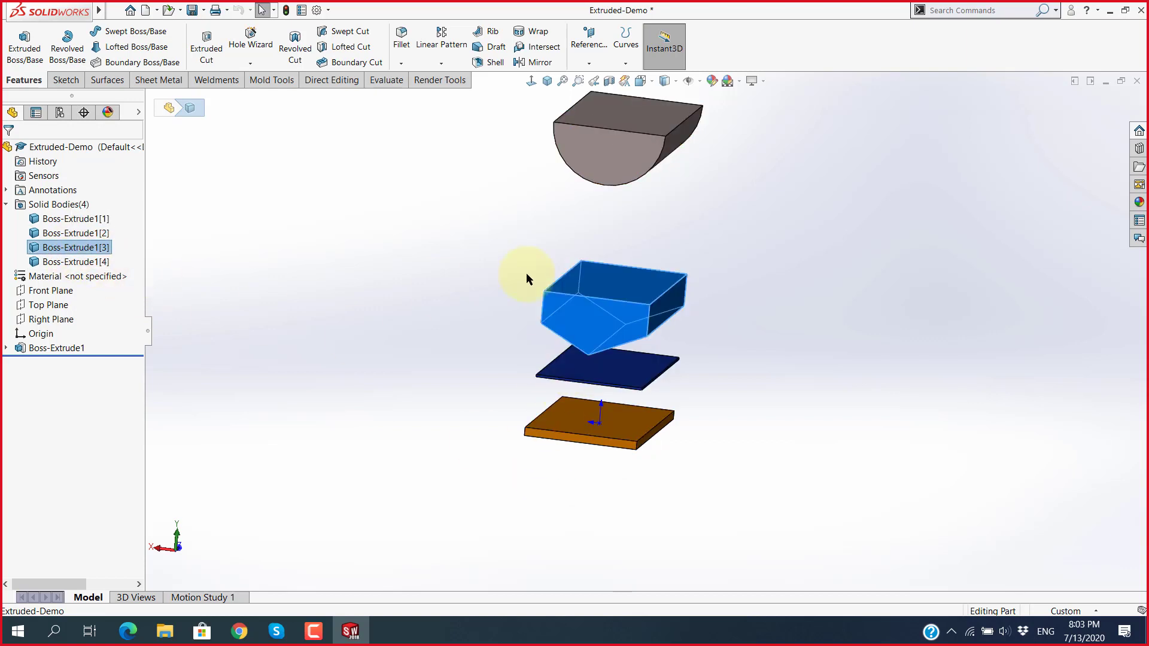
click(81, 258)
scroll(658, 257, up, 3)
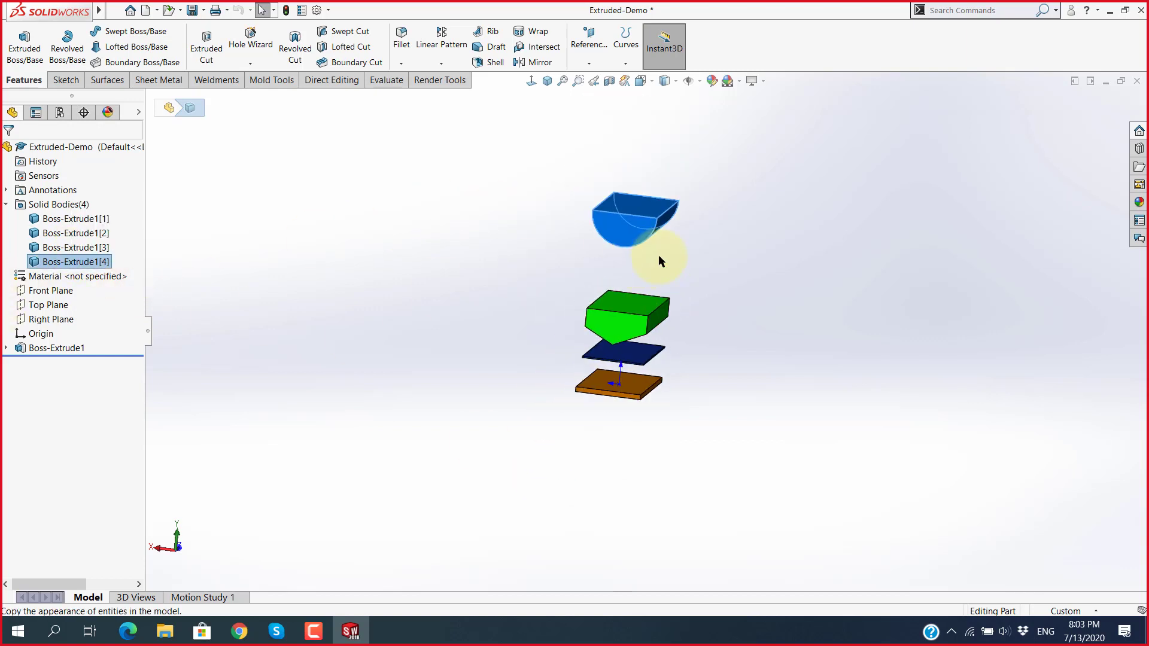
scroll(661, 263, down, 3)
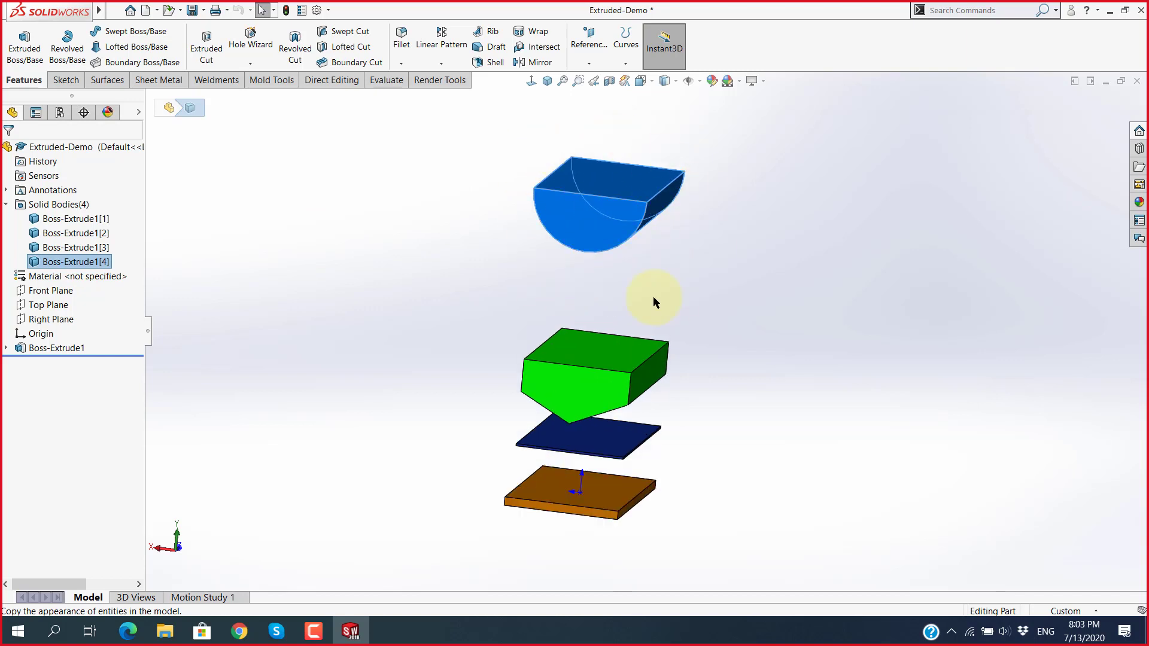
click(626, 297)
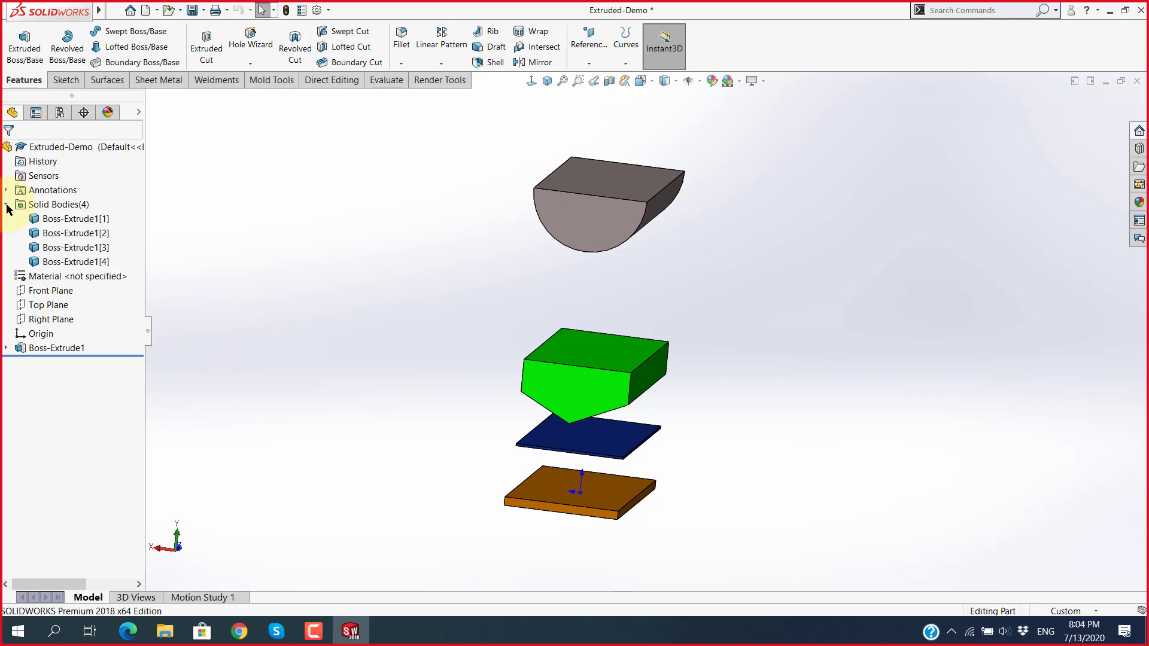
Step: Sketch a circle on the green block's top face
scroll(576, 400, down, 2)
scroll(576, 400, down, 2)
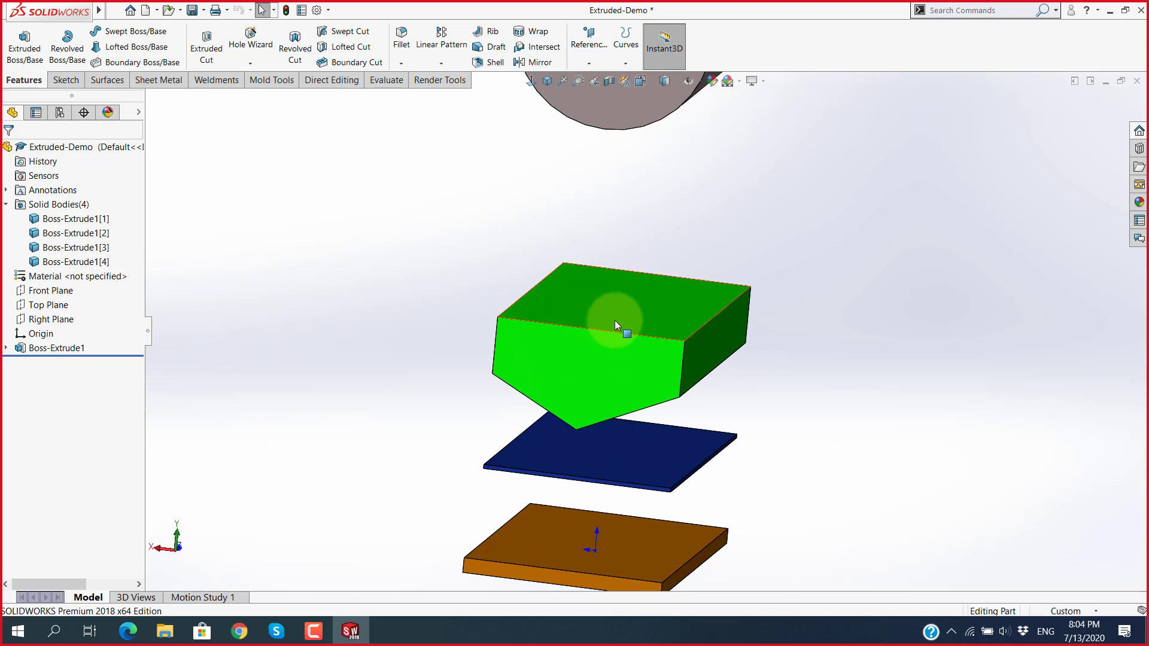
middle_drag(614, 318, 615, 314)
click(622, 306)
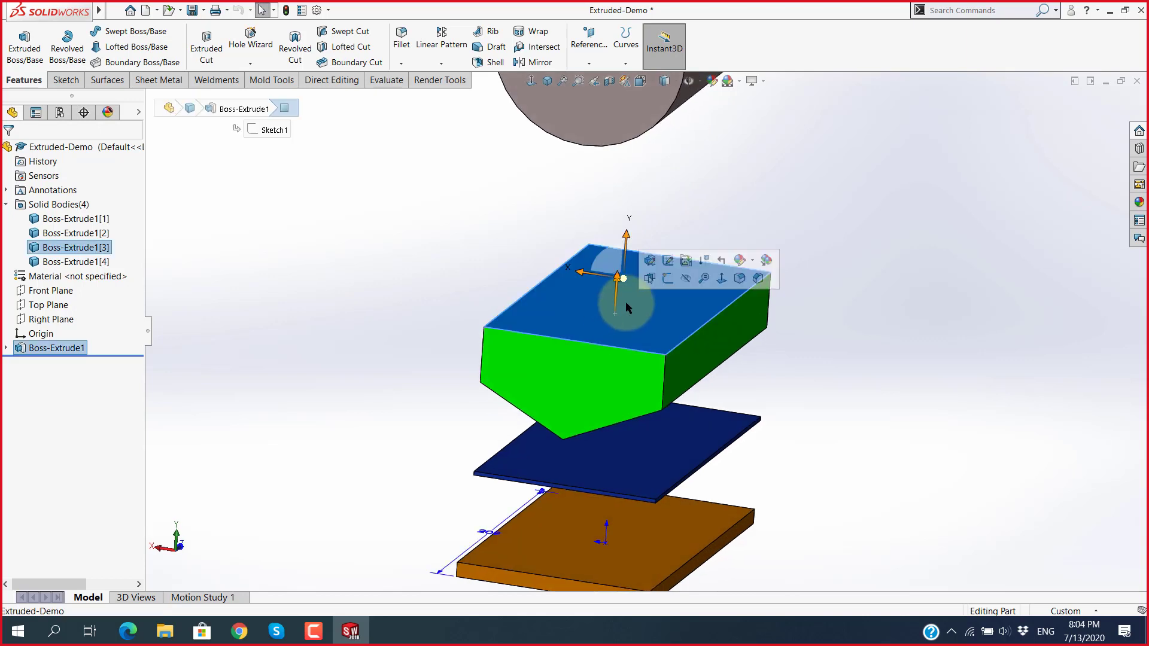
click(667, 277)
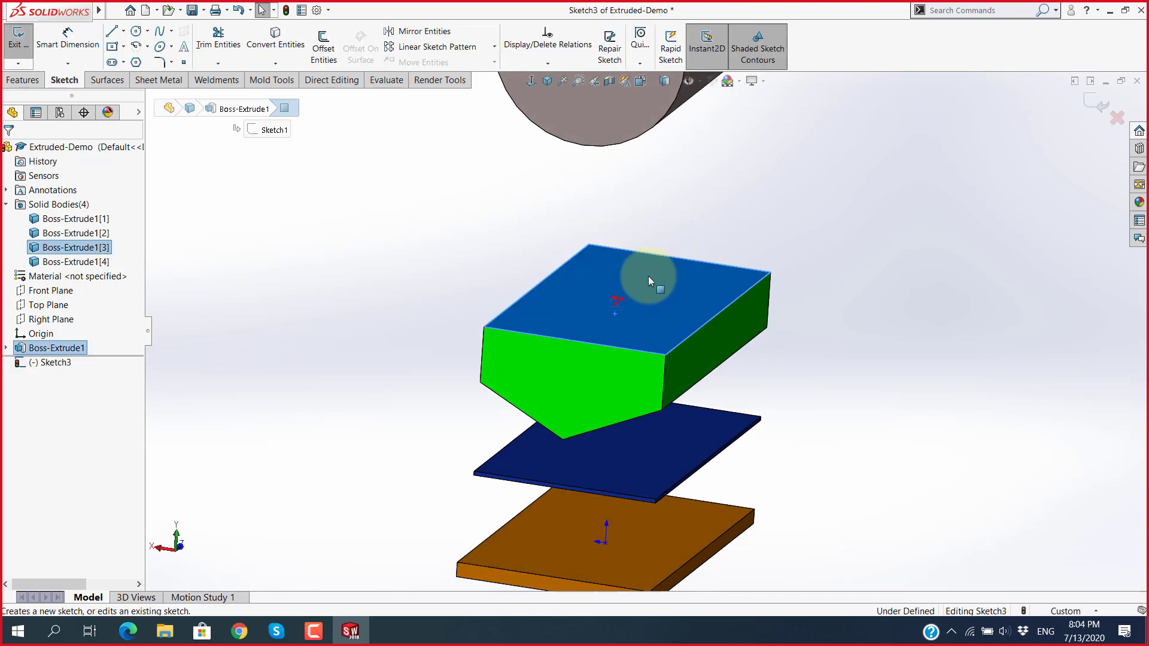
click(136, 30)
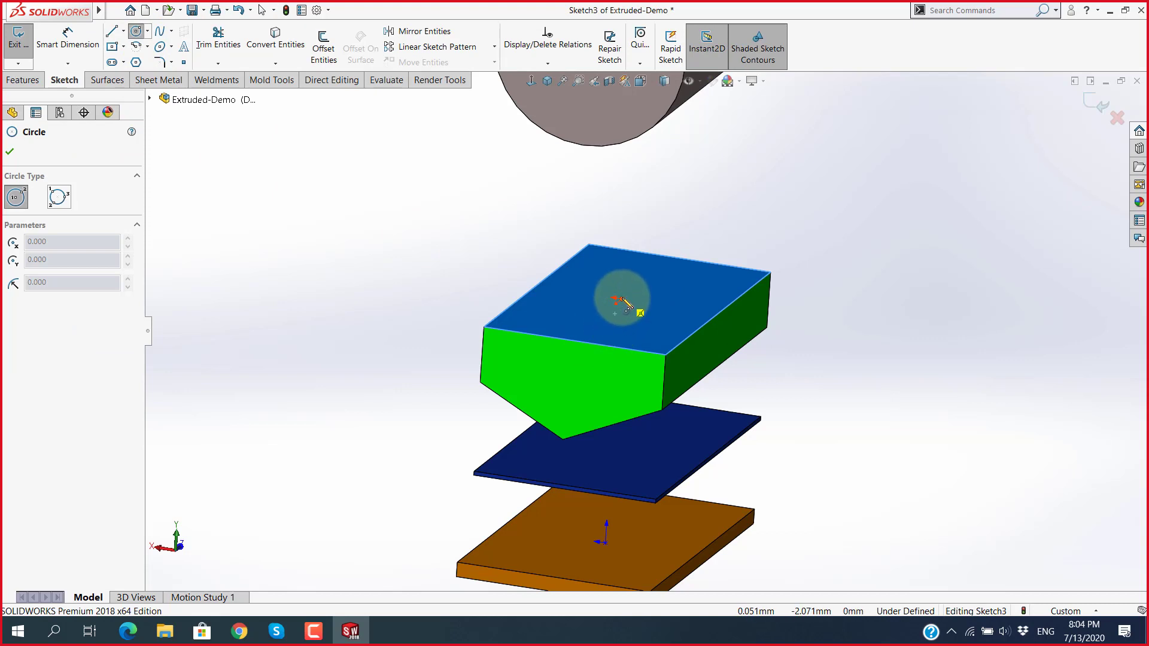
click(623, 298)
click(628, 320)
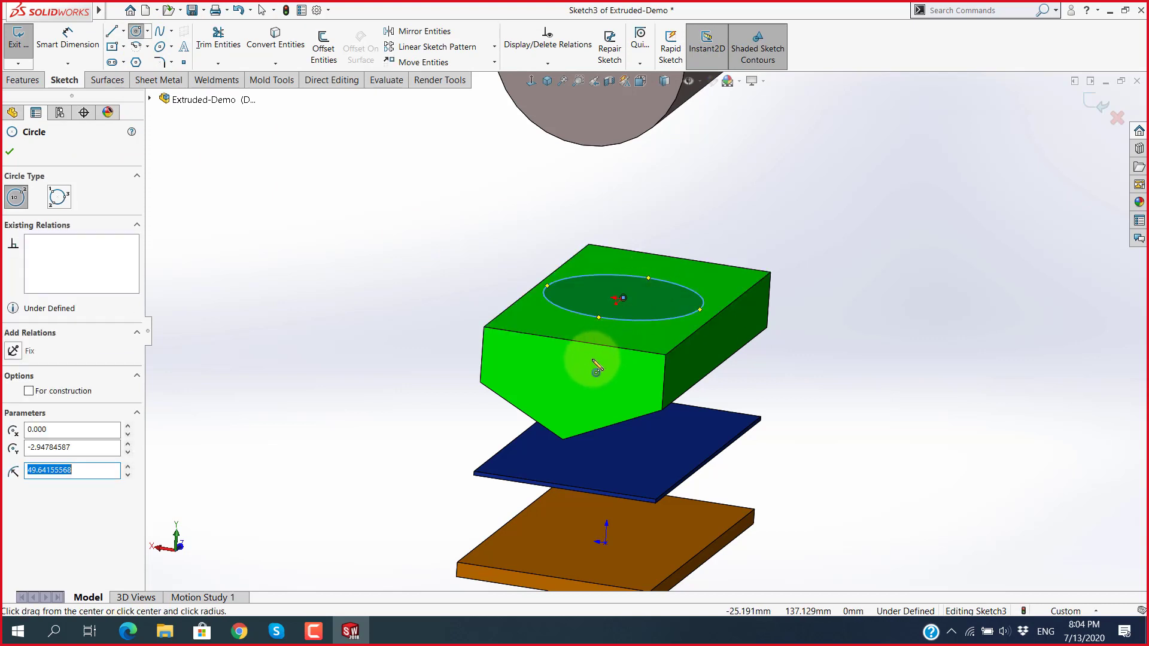
Step: Extrude the circle 30 mm into a boss, then orbit to inspect the cylinder
click(25, 80)
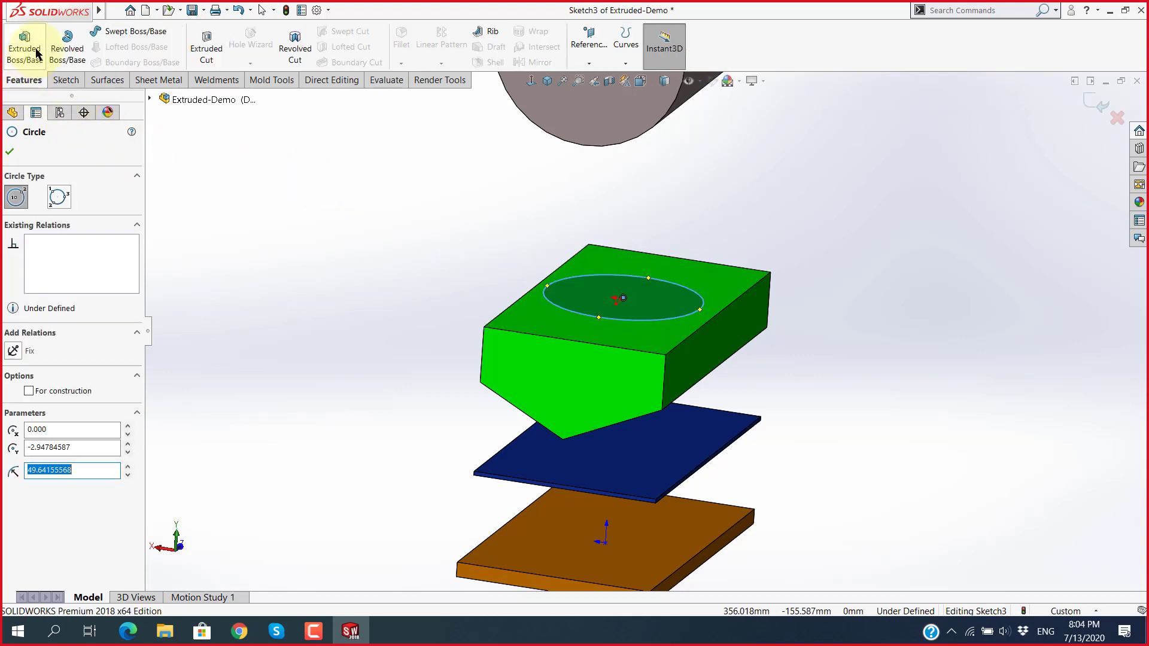
click(24, 51)
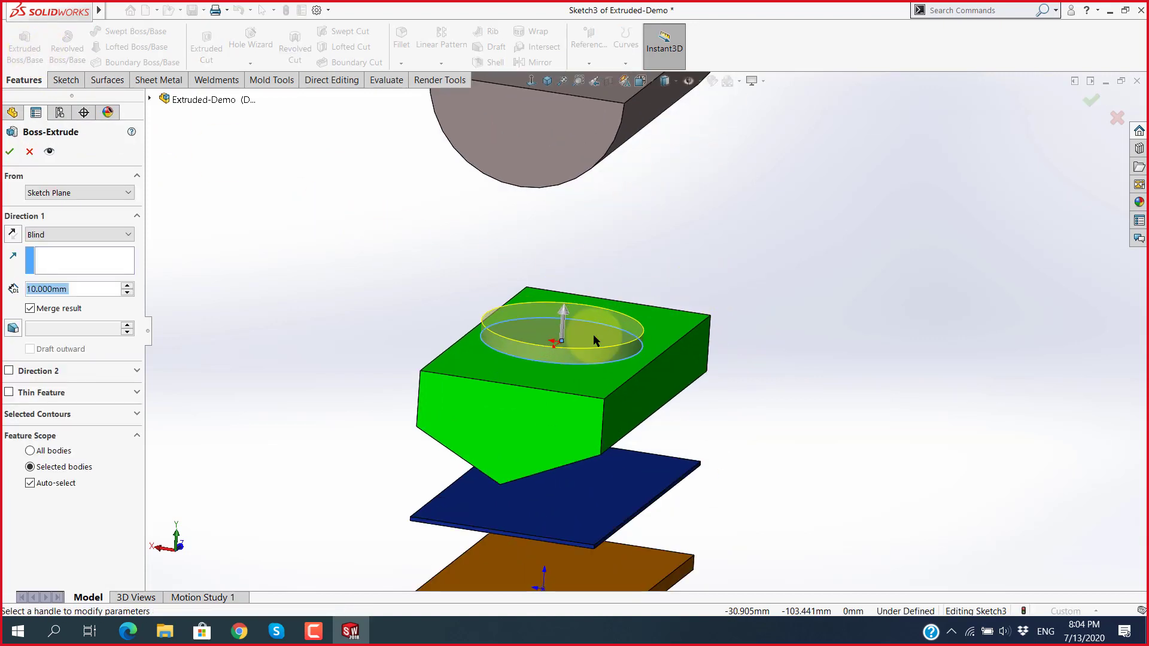
click(128, 286)
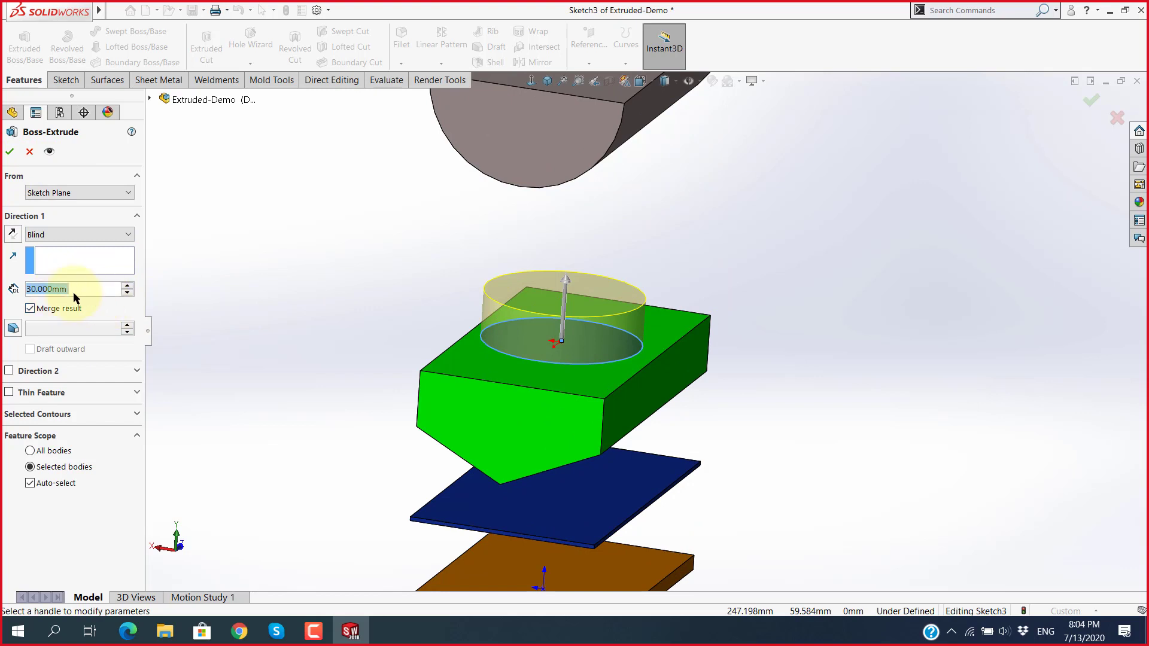
click(9, 152)
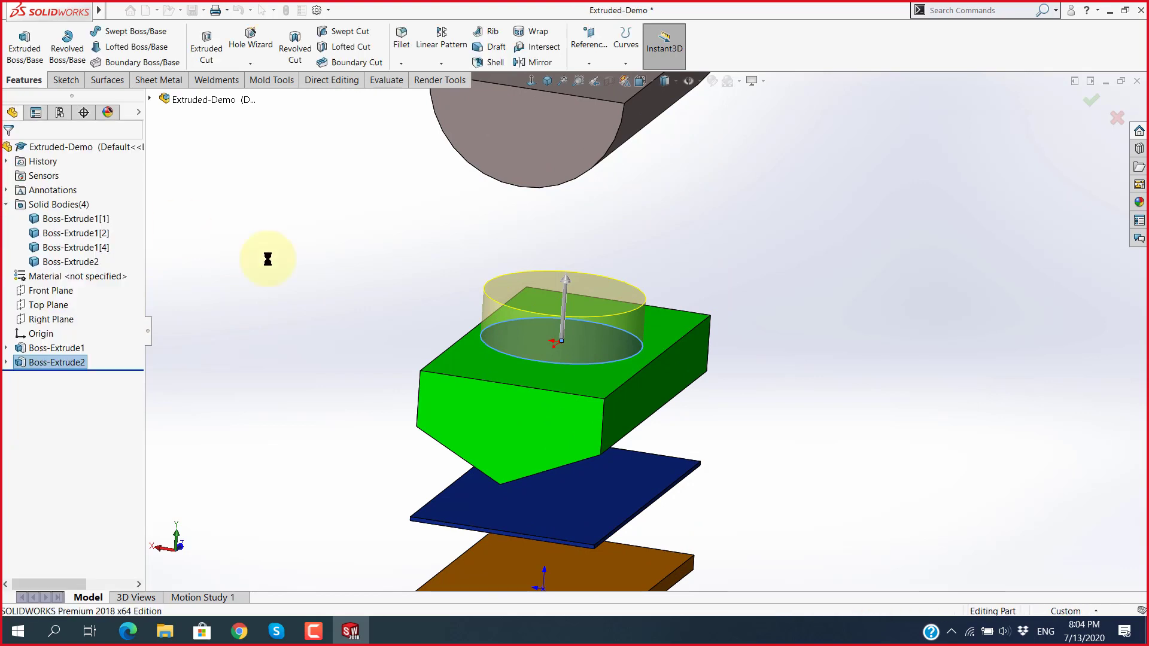
click(268, 264)
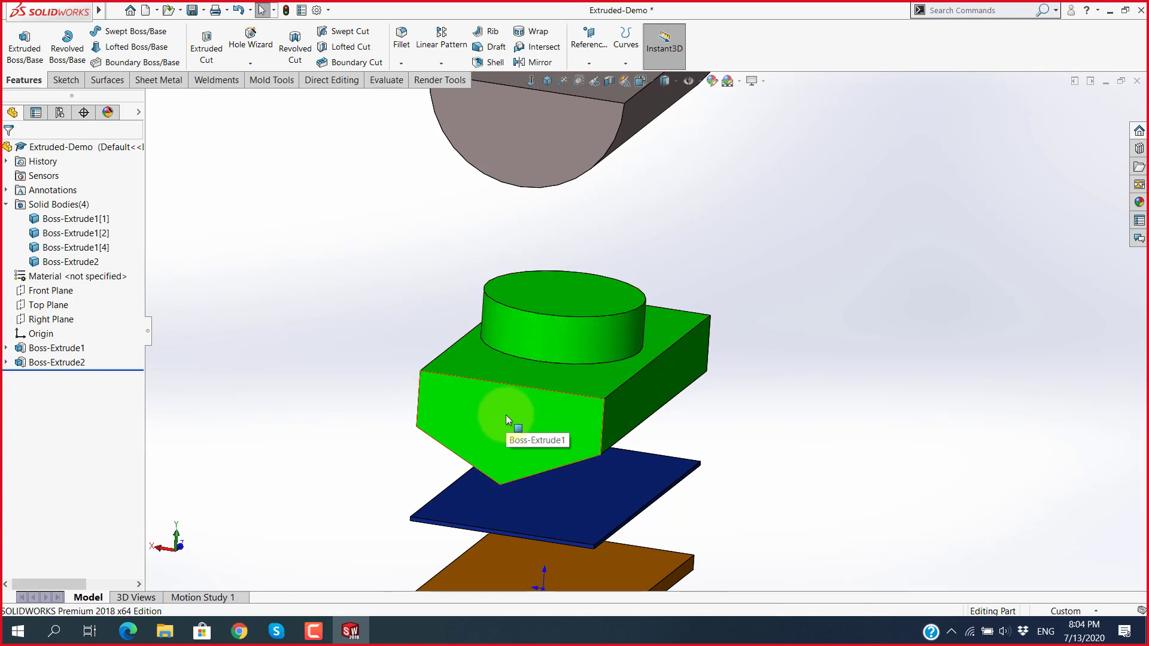
scroll(505, 414, up, 4)
mouse_move(538, 397)
middle_down()
mouse_move(715, 357)
mouse_move(483, 393)
middle_up()
scroll(599, 332, down, 3)
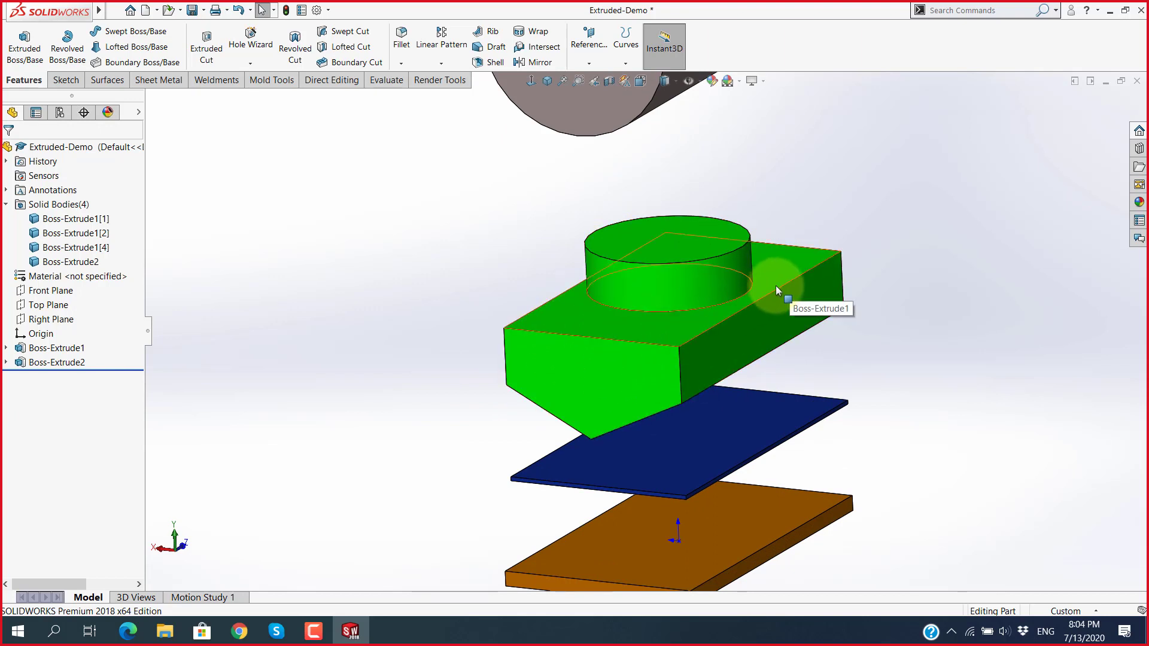
scroll(583, 383, up, 3)
mouse_move(583, 383)
middle_down()
mouse_move(842, 312)
mouse_move(654, 379)
mouse_move(623, 418)
middle_up()
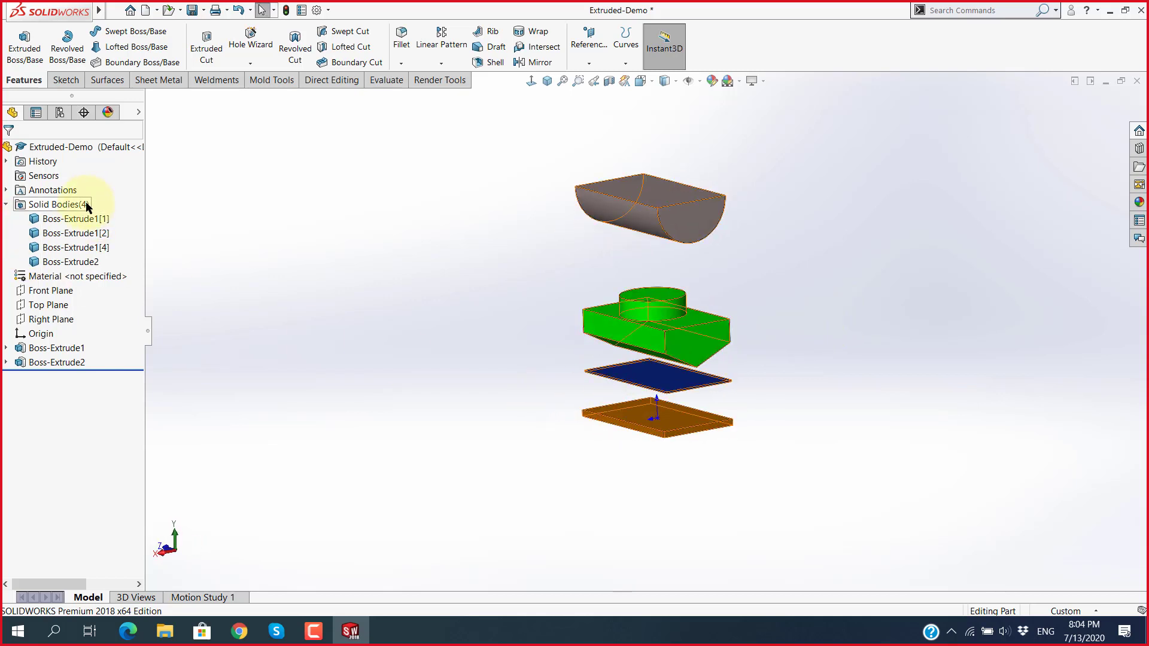
scroll(633, 336, down, 5)
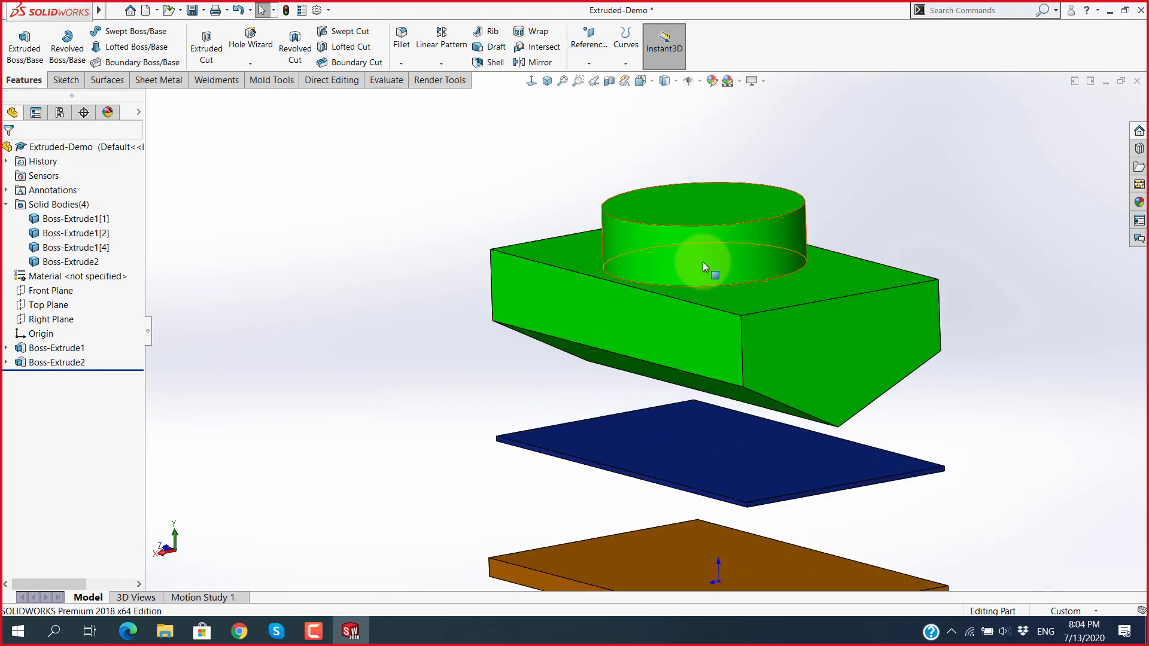
scroll(702, 263, up, 3)
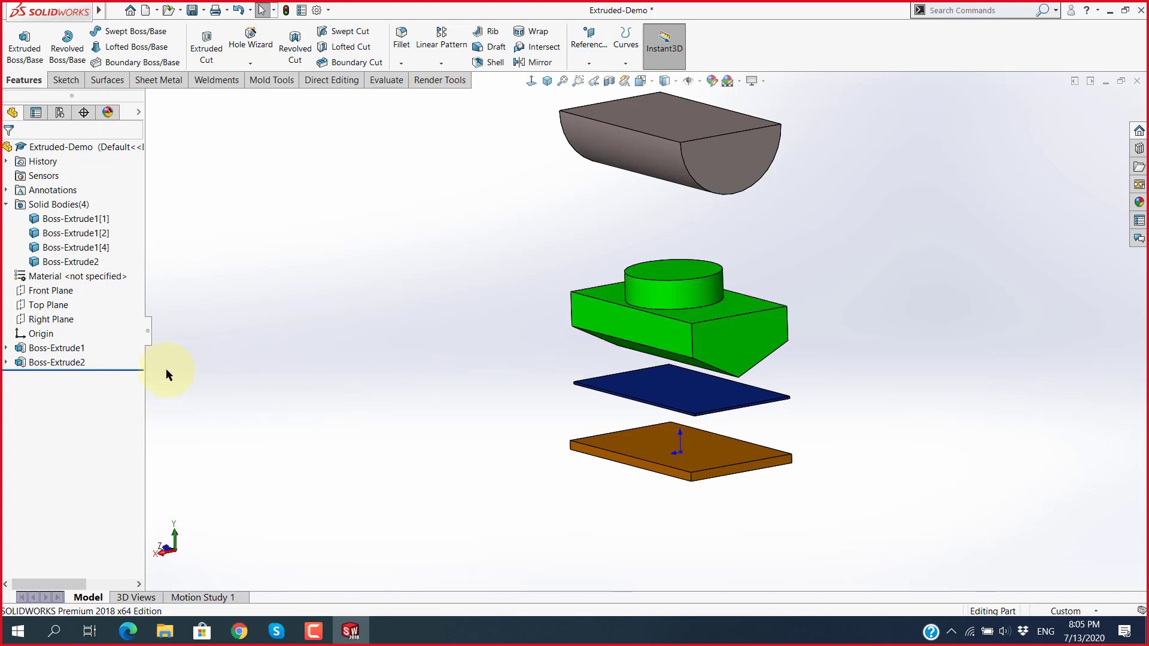
Step: Delete Boss-Extrude2 and re-extrude Sketch3 30 mm with Merge result unchecked
right_click(58, 362)
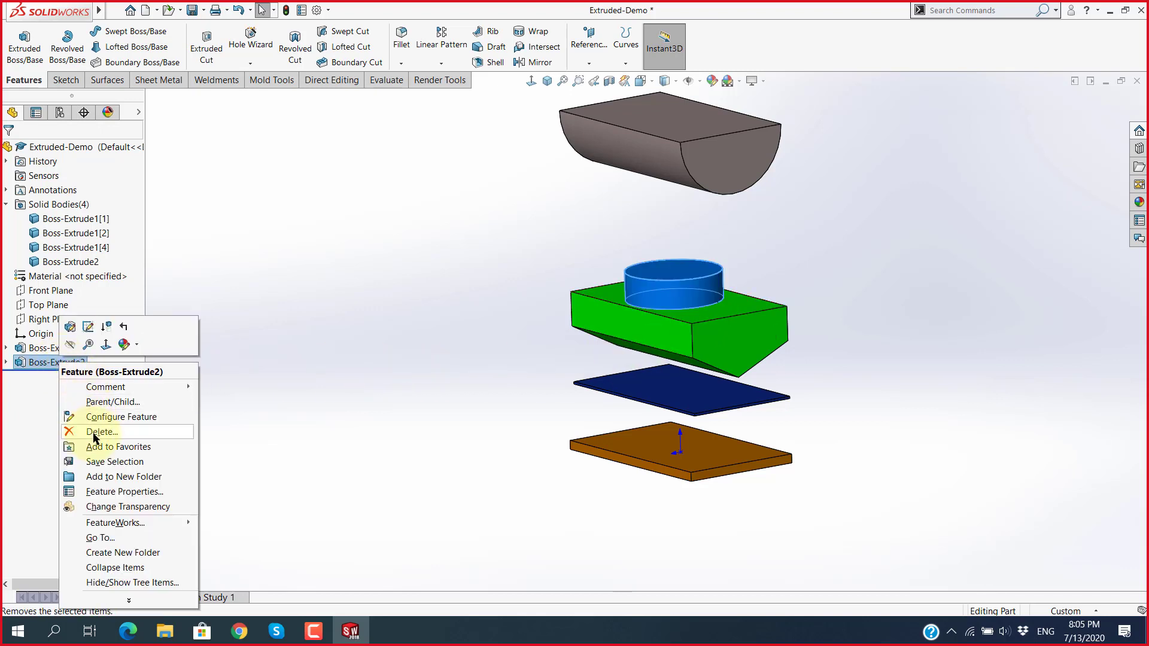
click(96, 432)
click(50, 362)
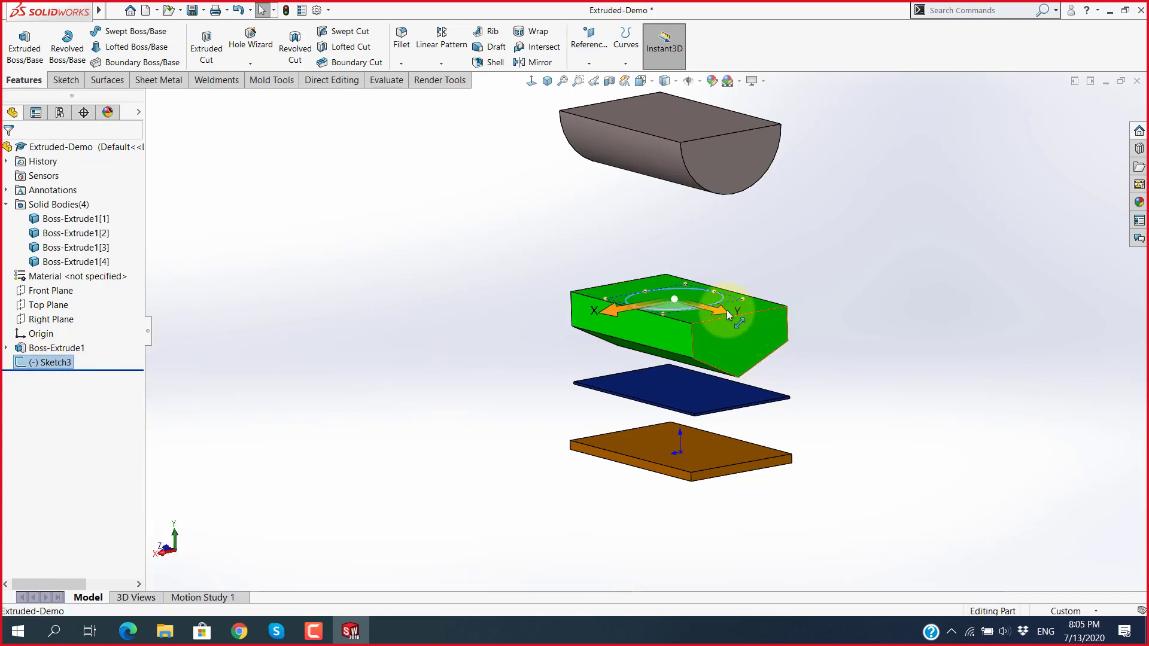
scroll(726, 310, down, 5)
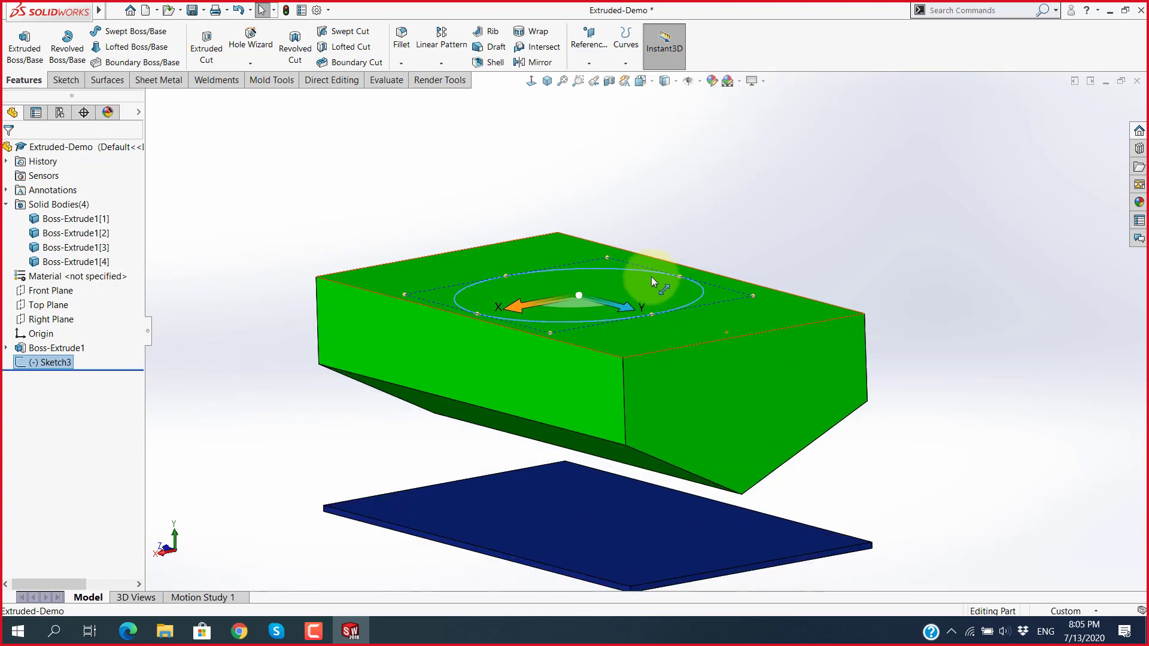
click(15, 49)
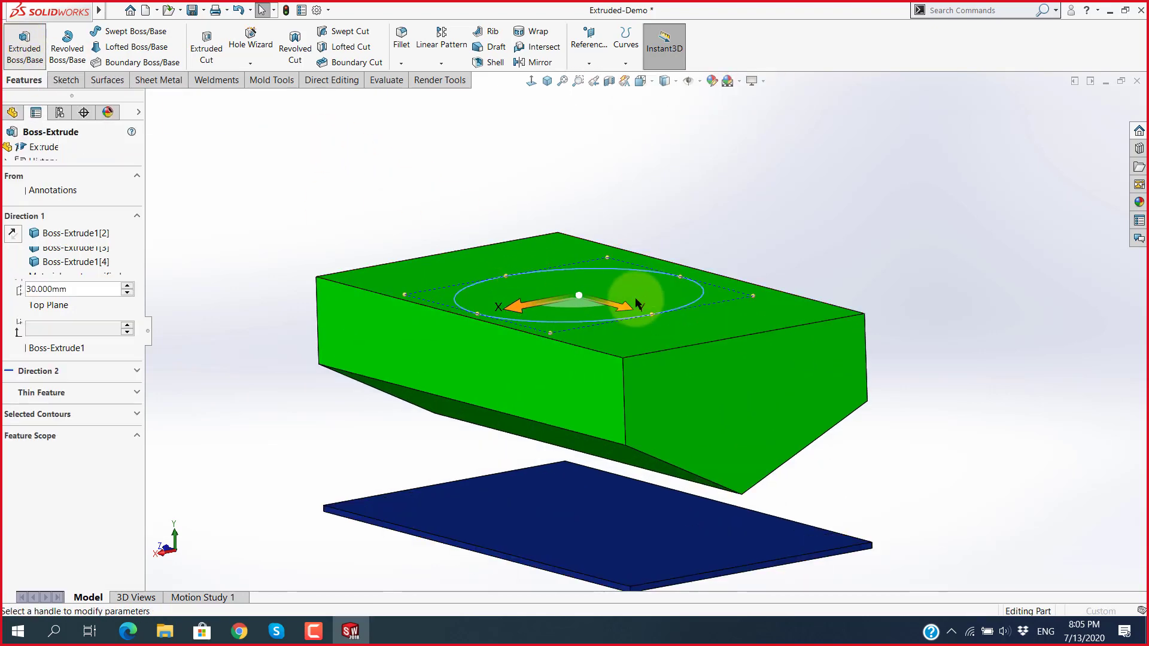
scroll(659, 356, up, 4)
scroll(641, 244, down, 3)
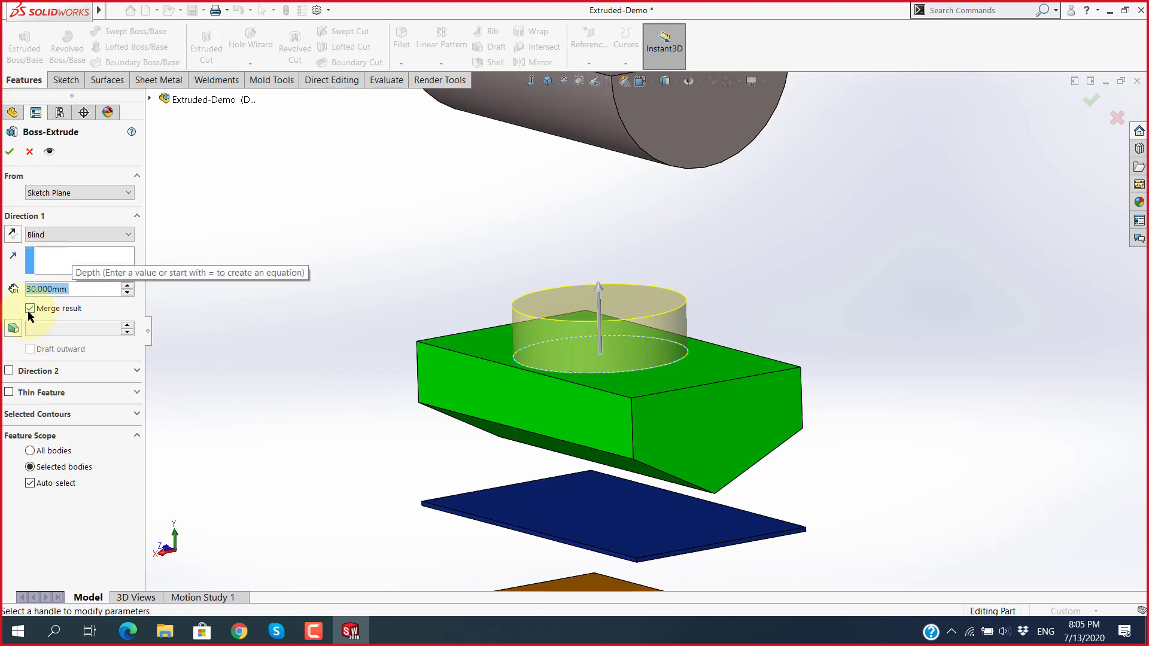
click(30, 310)
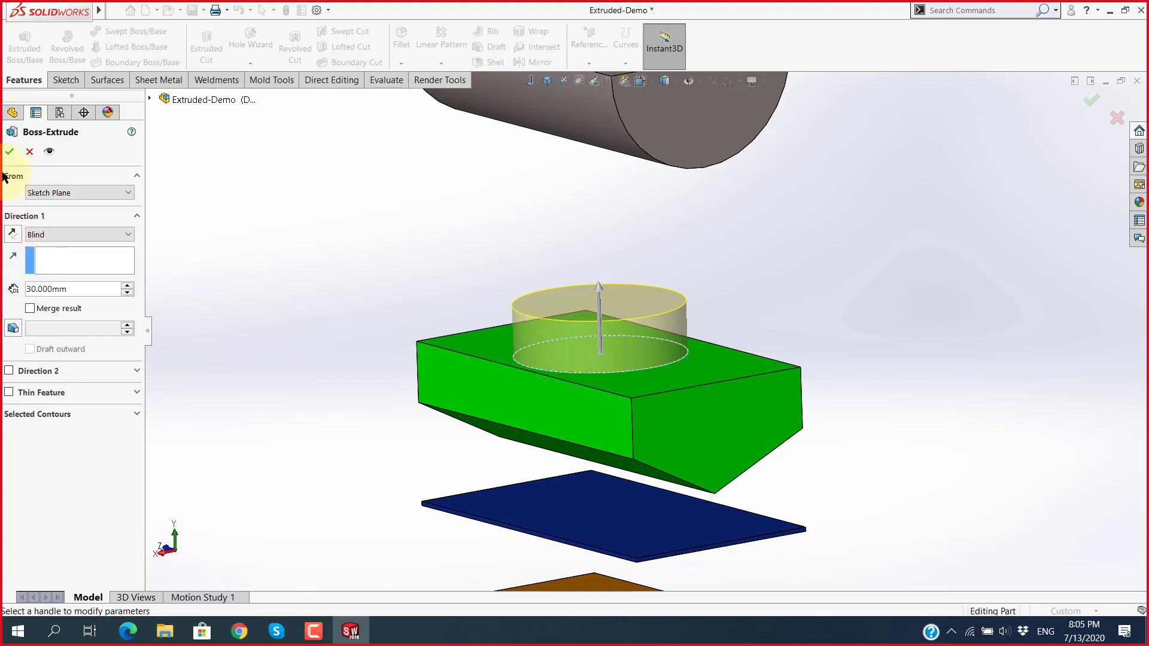
click(9, 153)
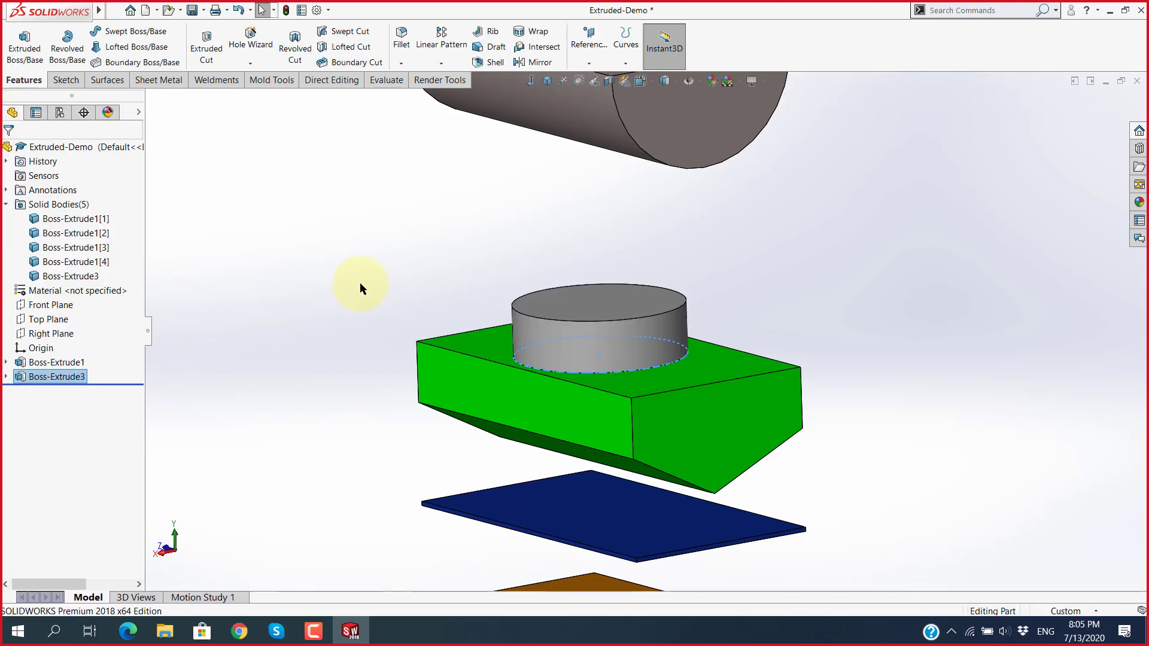
scroll(449, 410, up, 3)
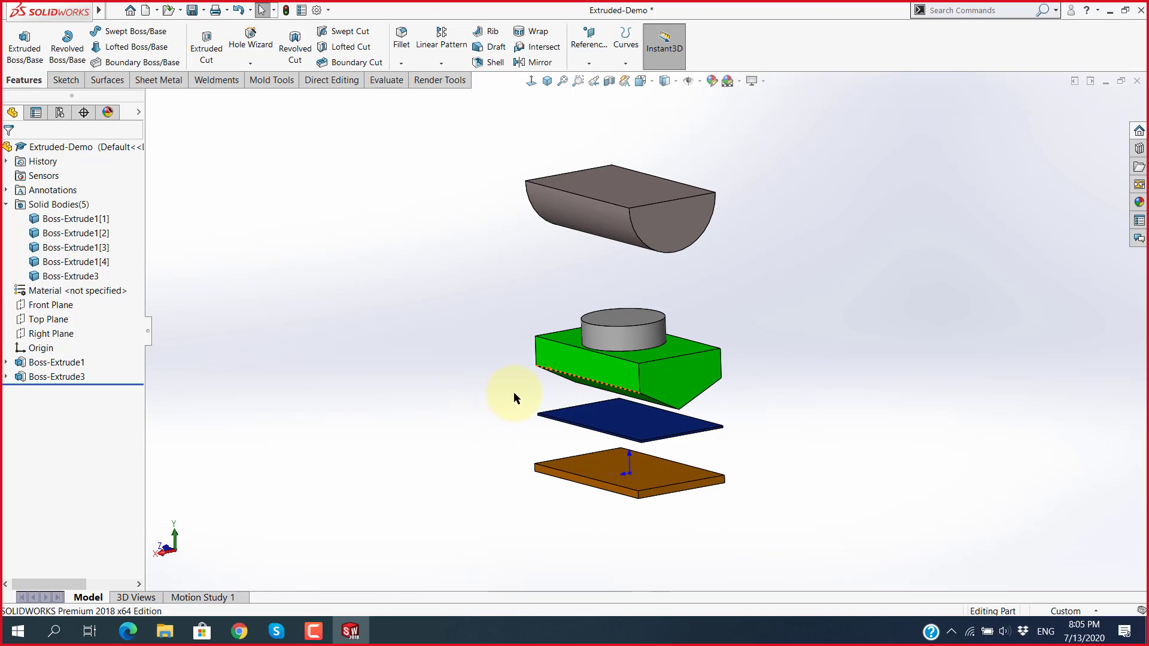
scroll(644, 352, down, 3)
click(626, 320)
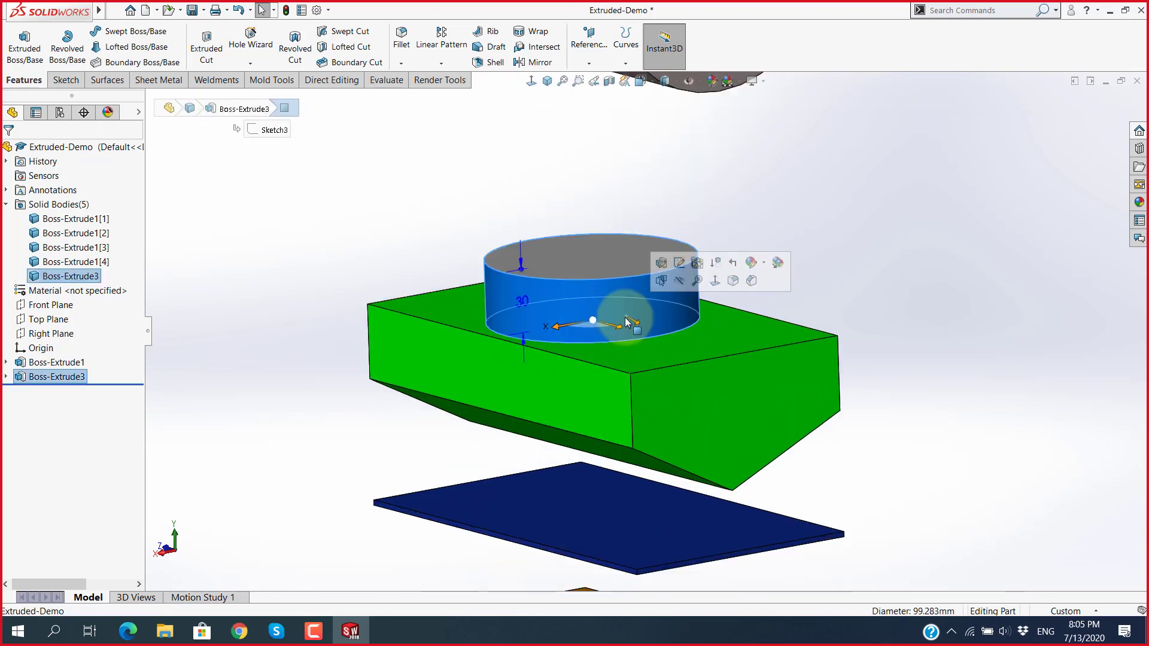
click(367, 400)
scroll(616, 328, up, 3)
scroll(662, 202, down, 3)
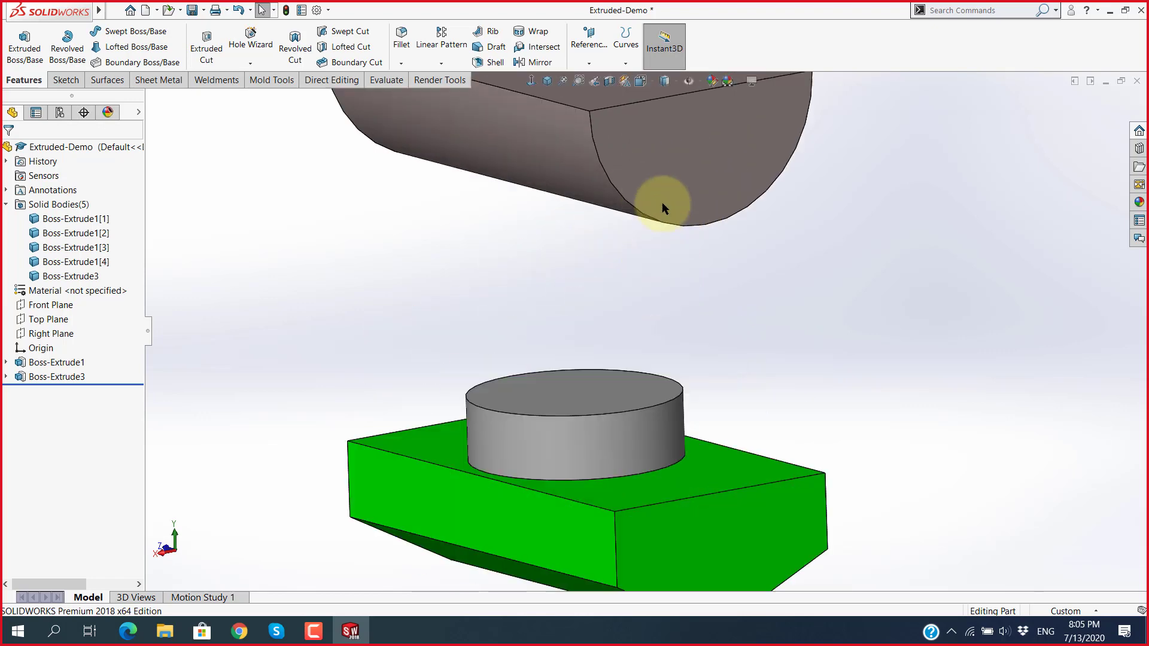
scroll(608, 367, up, 3)
scroll(730, 493, up, 3)
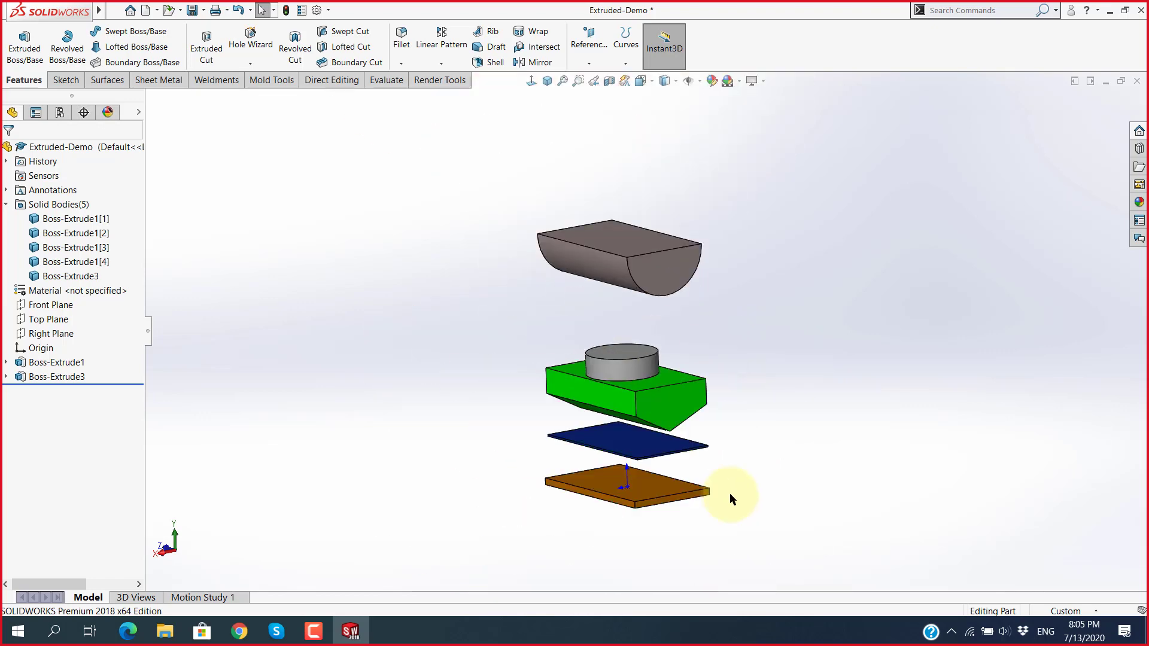
scroll(654, 411, down, 2)
scroll(547, 297, down, 2)
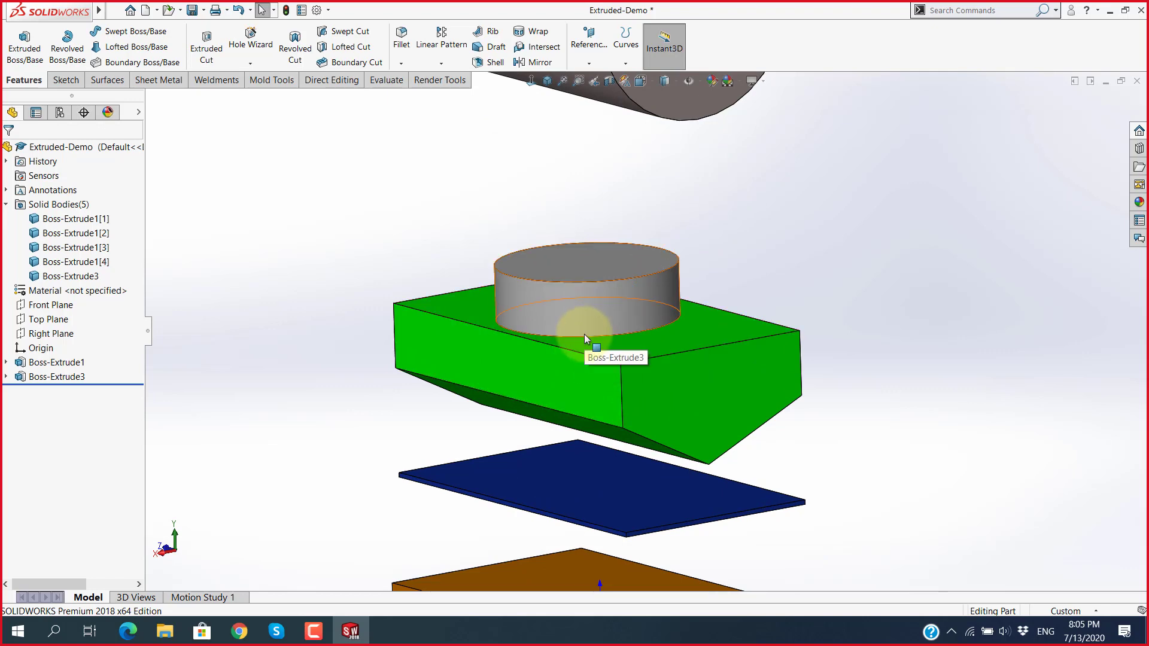
scroll(584, 334, down, 3)
mouse_move(623, 333)
middle_down()
mouse_move(584, 351)
mouse_move(687, 356)
mouse_move(694, 278)
middle_up()
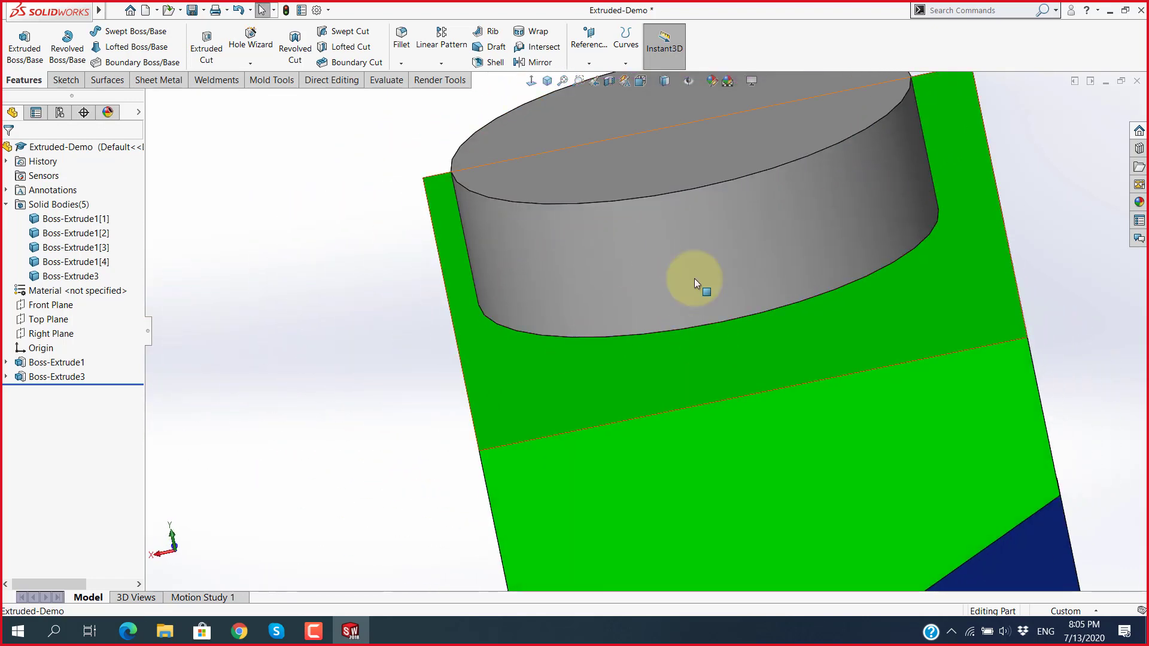
scroll(709, 354, up, 3)
mouse_move(633, 414)
middle_down()
mouse_move(755, 339)
mouse_move(669, 413)
middle_up()
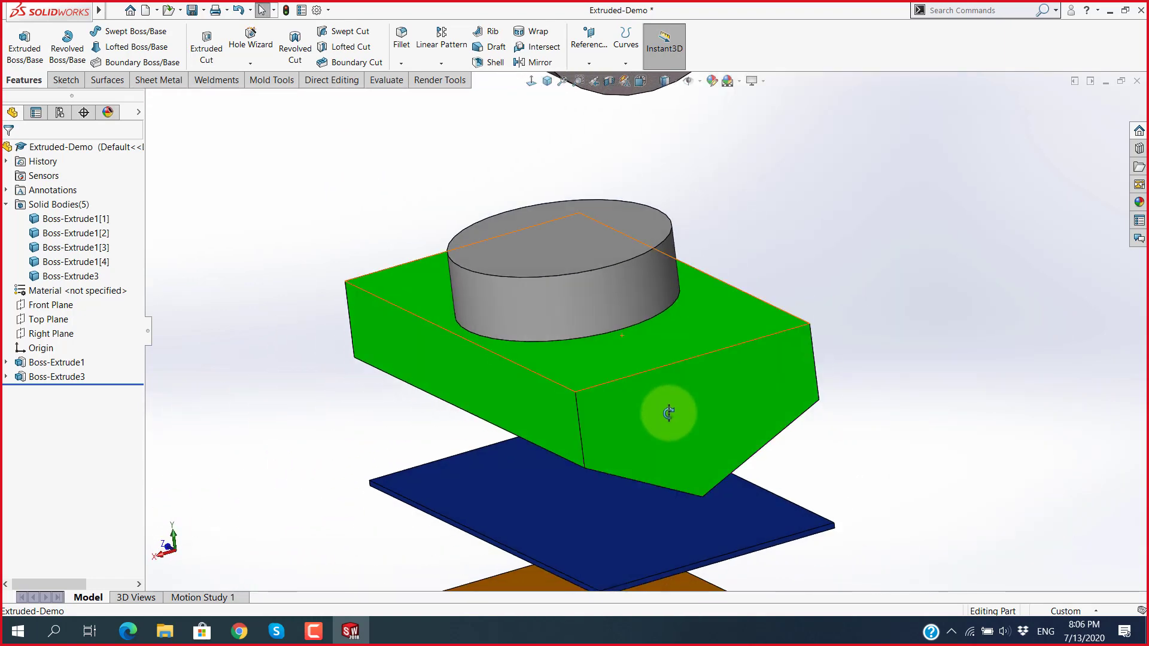
scroll(605, 378, up, 3)
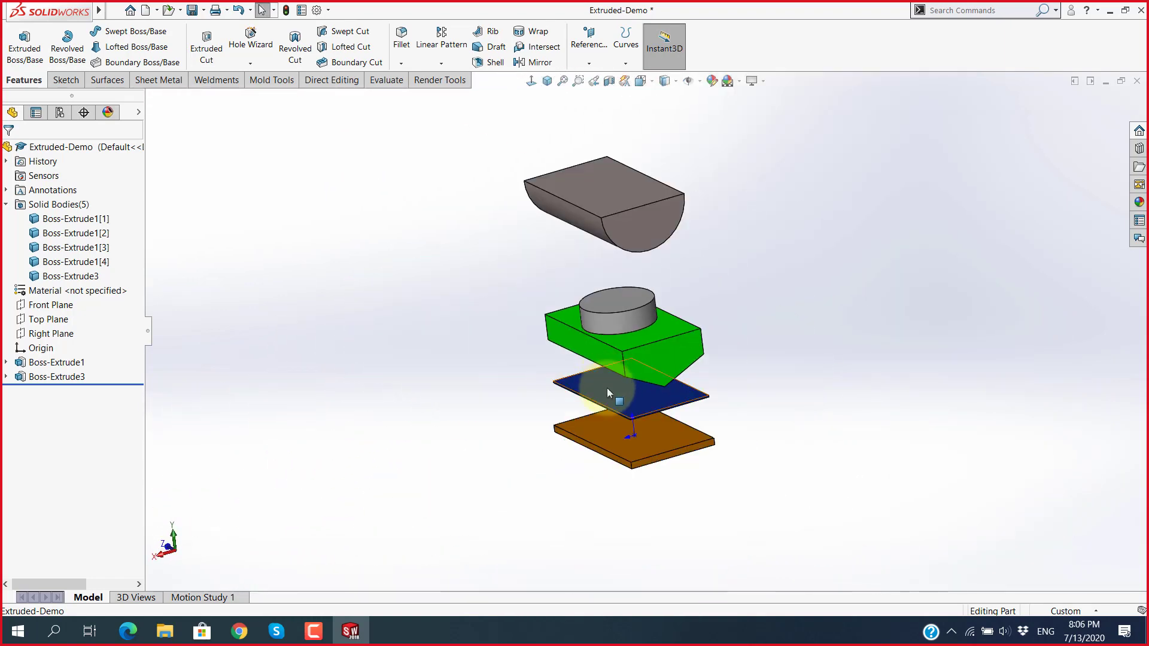
scroll(607, 388, down, 1)
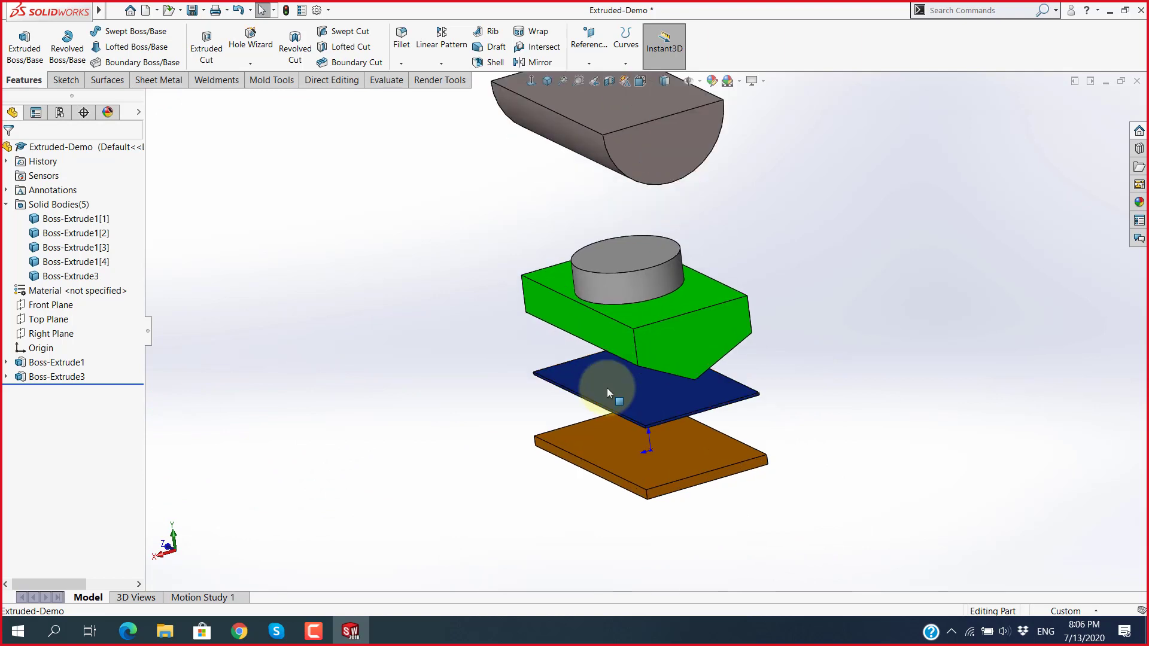
scroll(607, 389, up, 1)
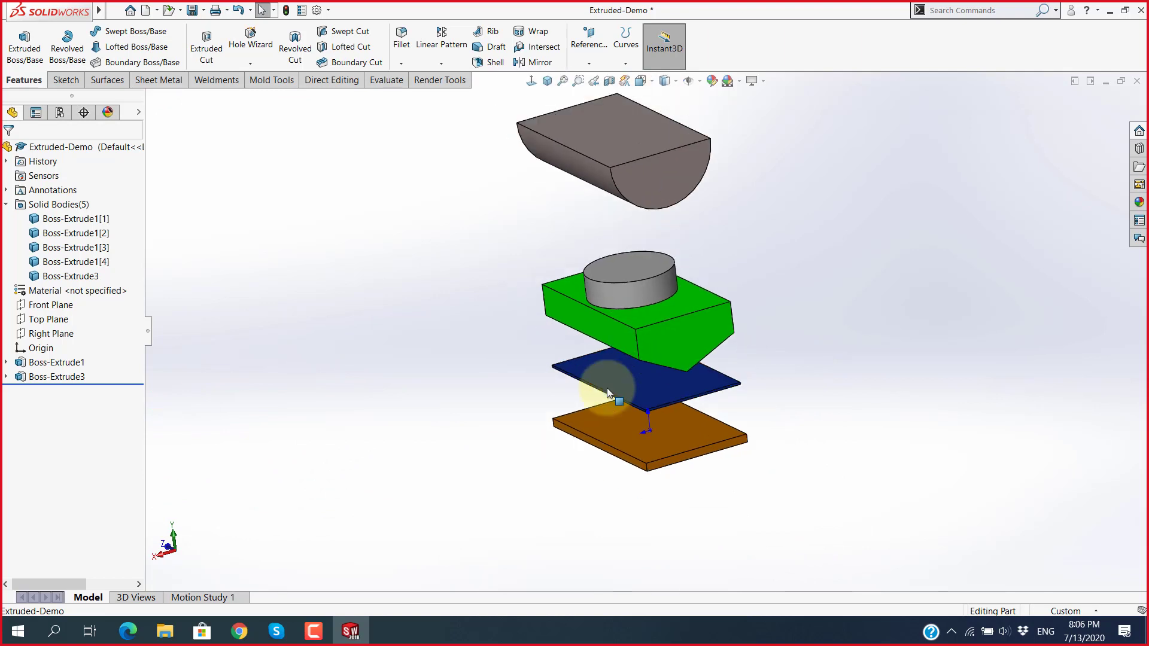
click(68, 208)
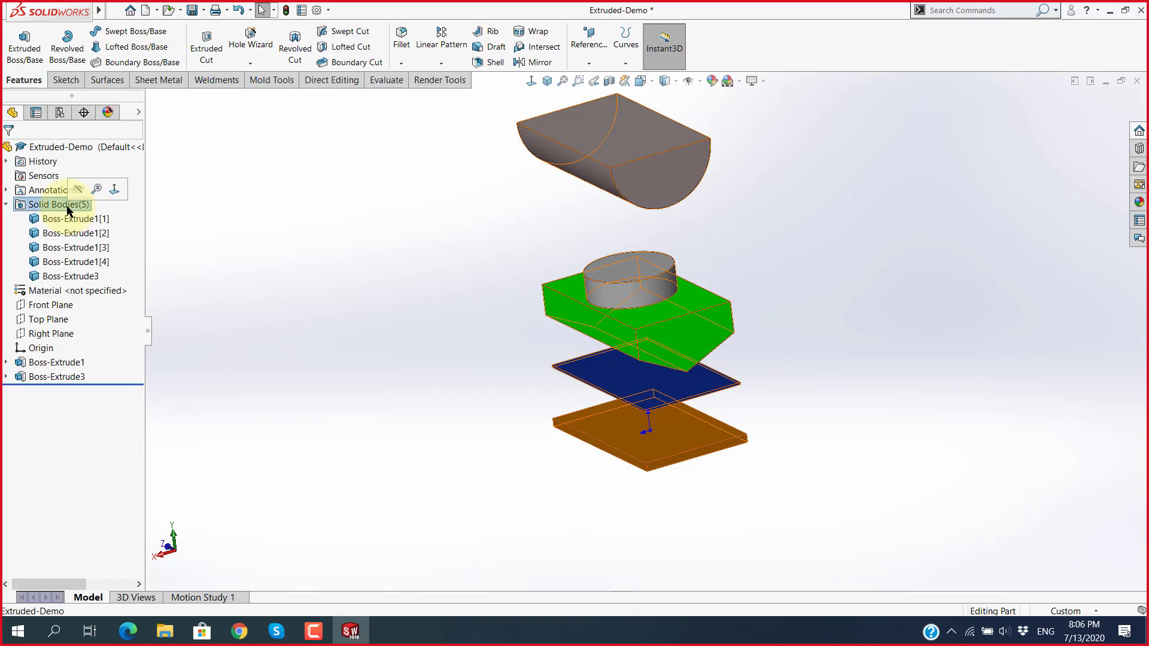
click(73, 220)
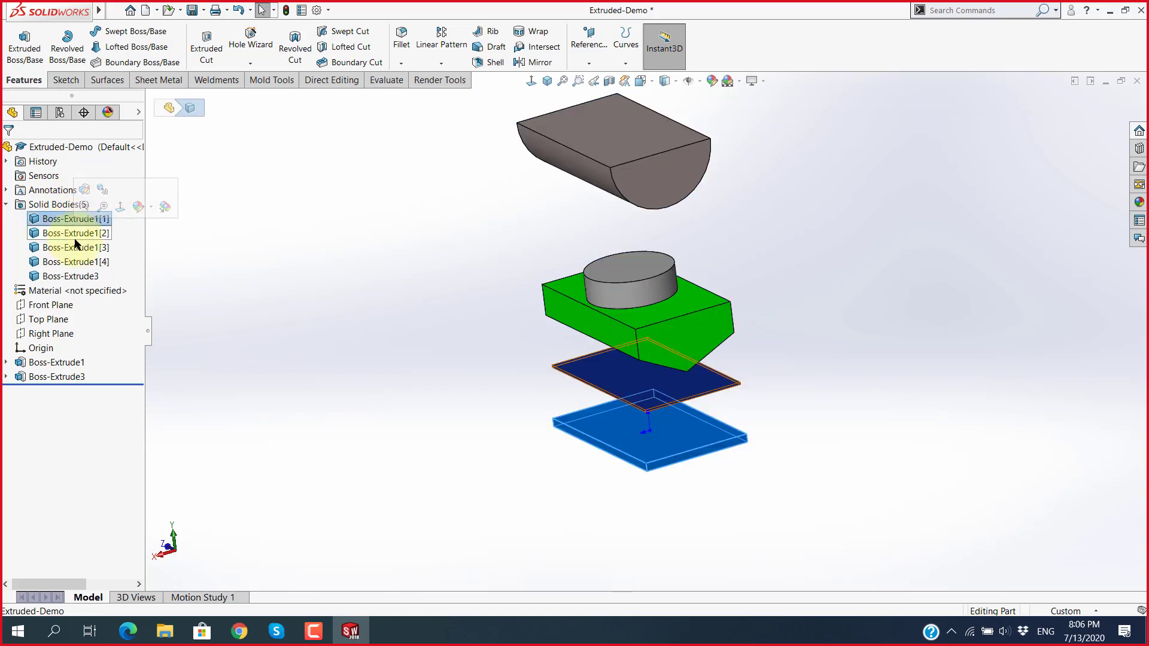
click(75, 235)
click(76, 247)
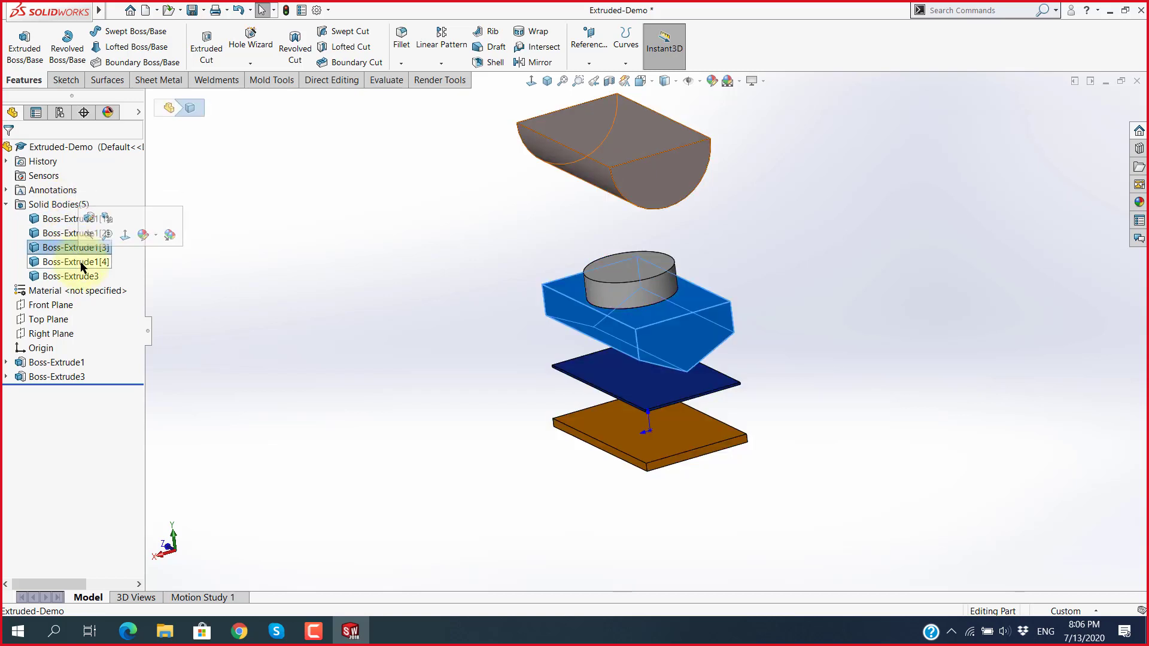
click(81, 263)
click(72, 276)
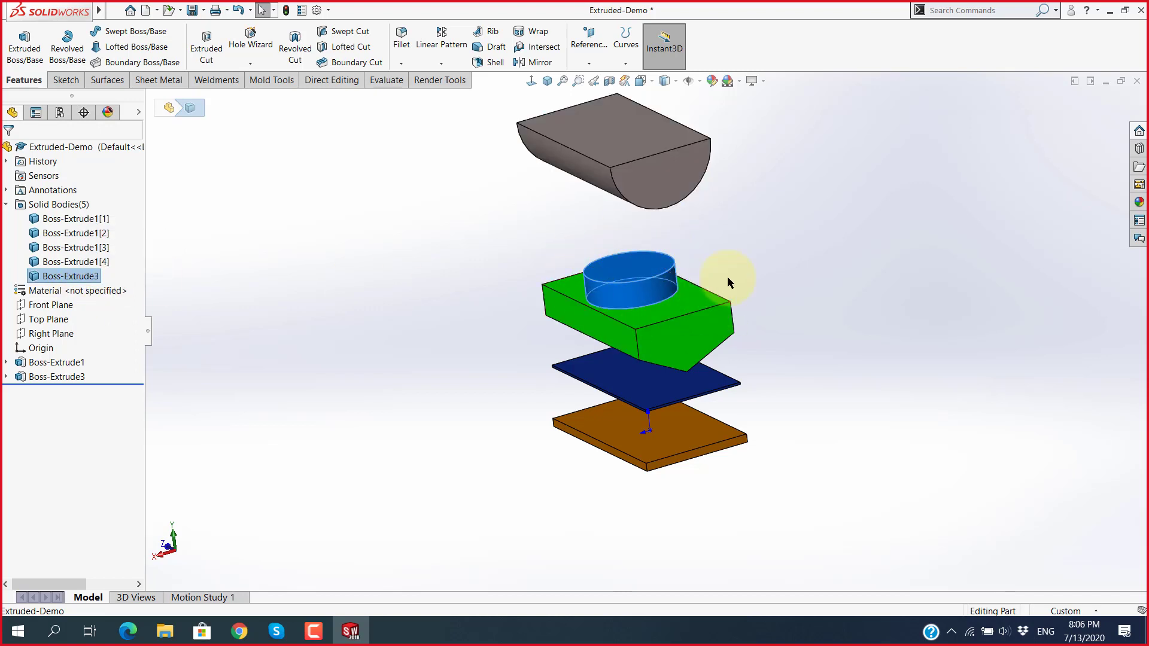
Step: Edit Boss-Extrude3 and turn on Merge result so the cylinder joins the green block
click(63, 377)
click(79, 343)
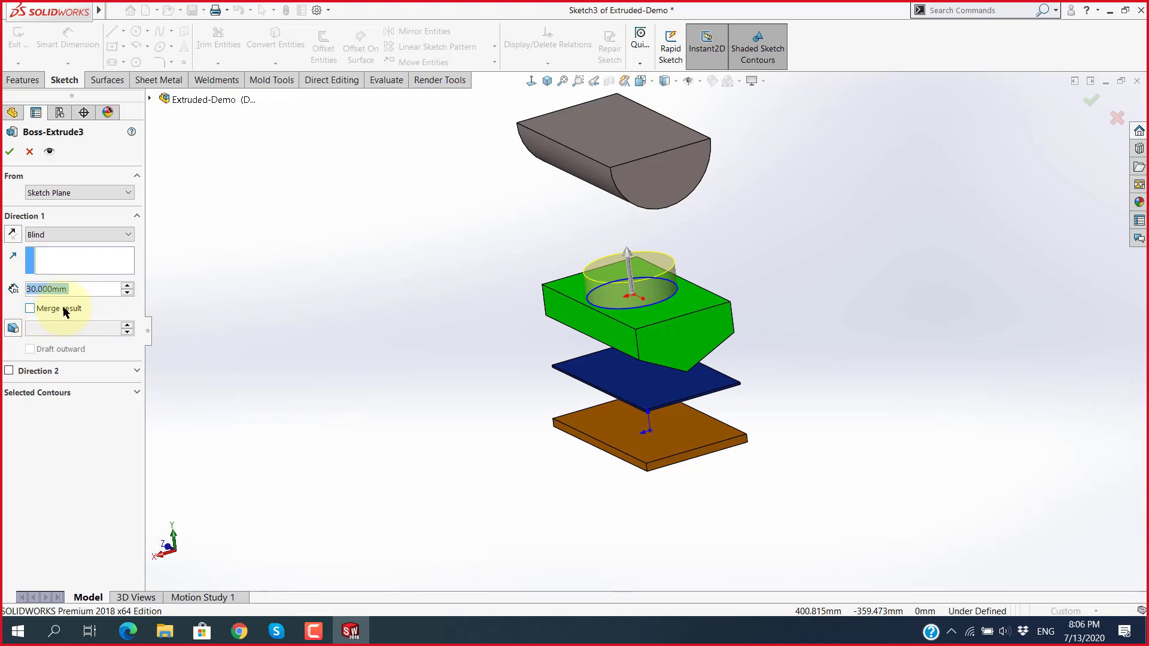
click(276, 630)
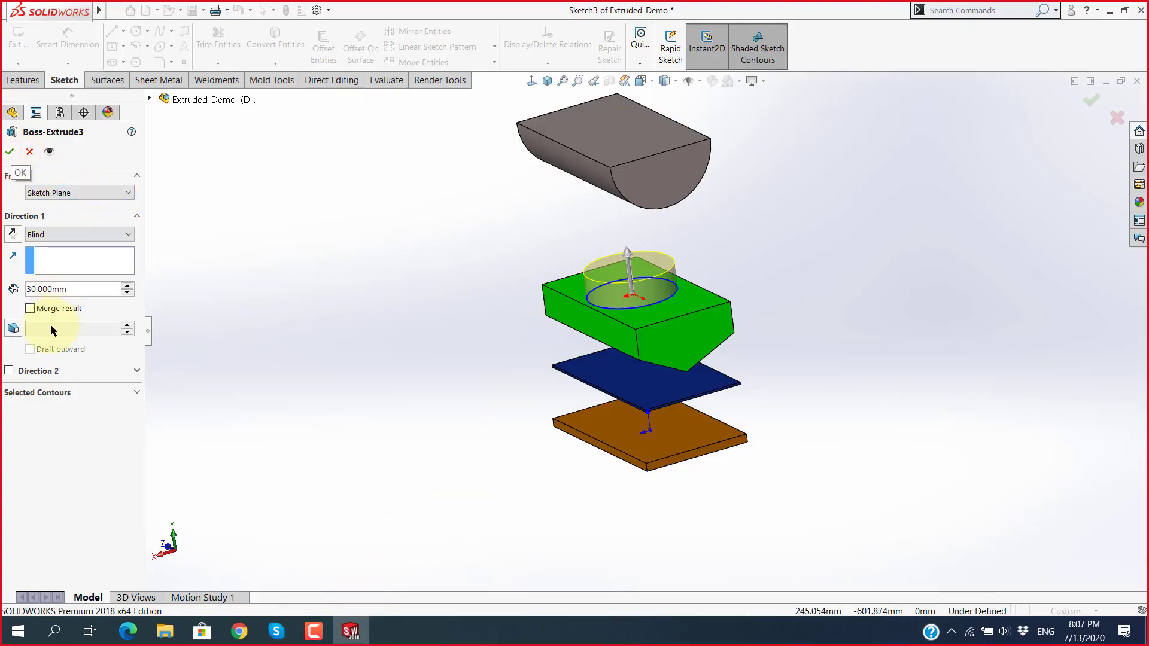
click(29, 309)
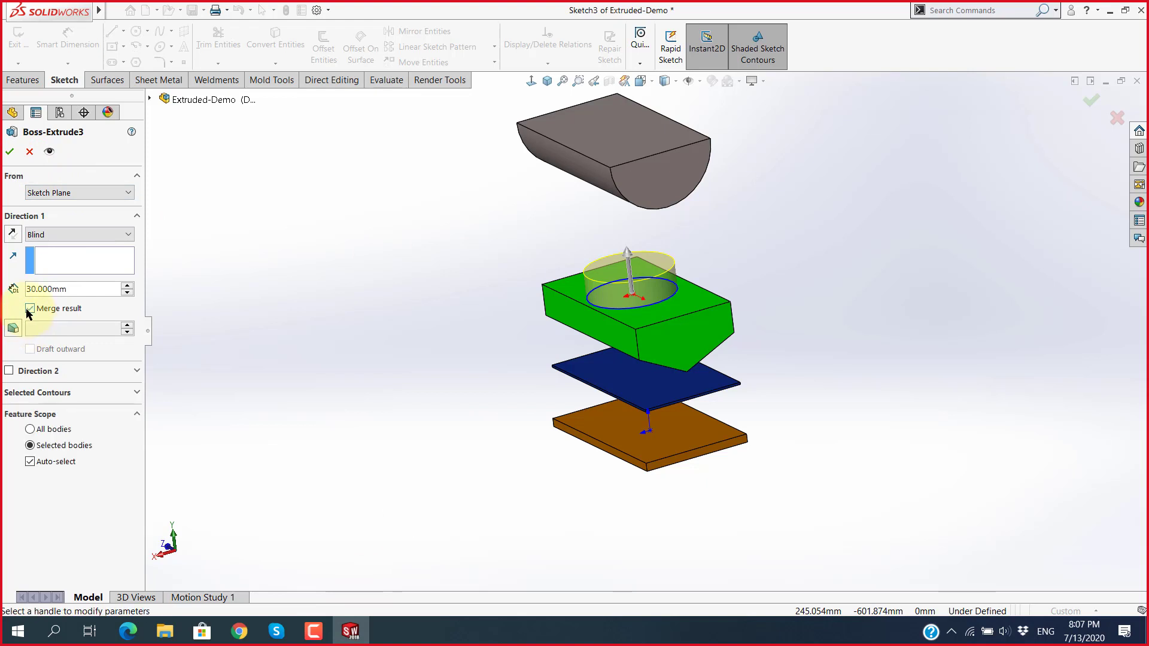
click(10, 151)
scroll(623, 280, down, 3)
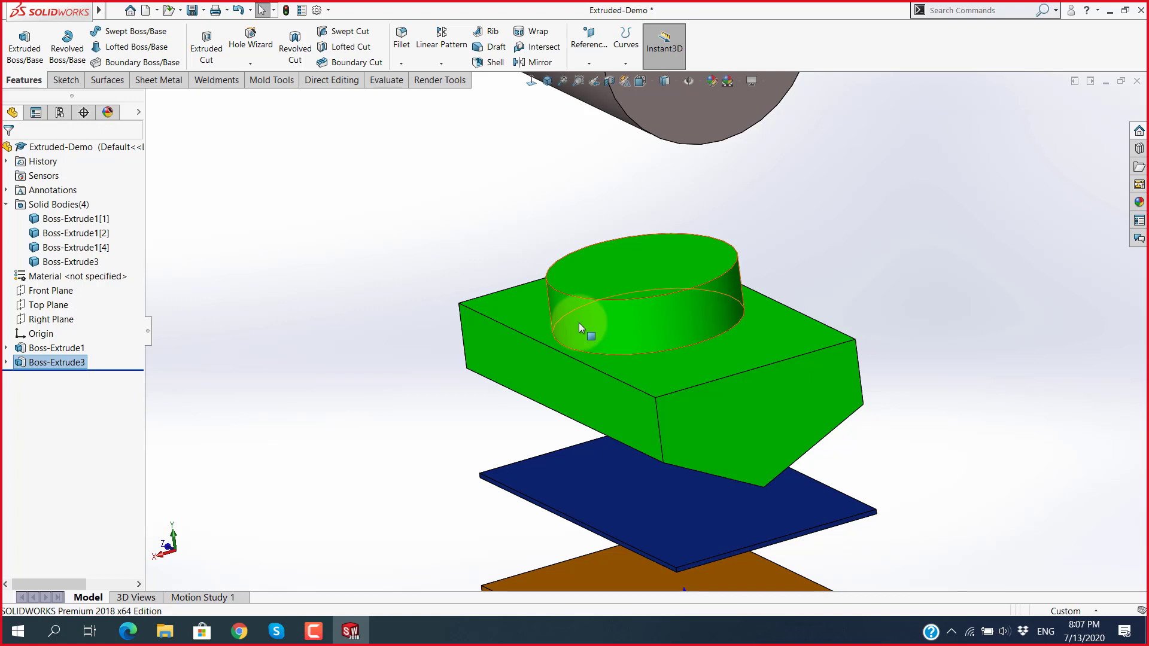
Step: Select Boss-Extrude1 and Boss-Extrude3 in the tree to highlight their bodies
key(f)
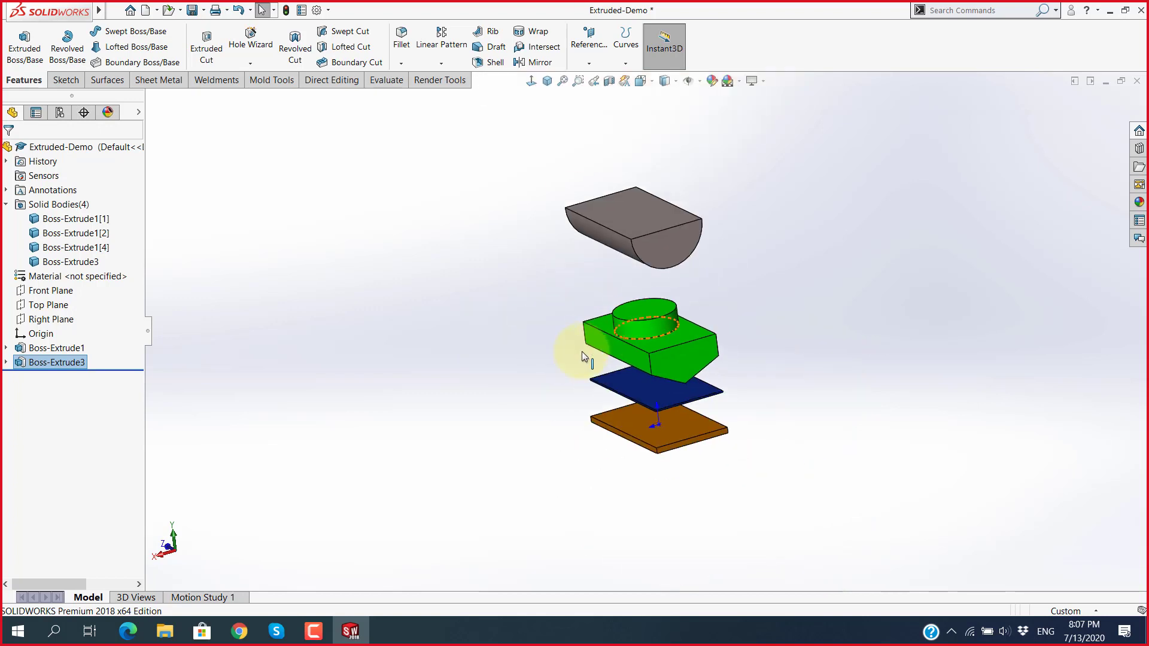
click(76, 351)
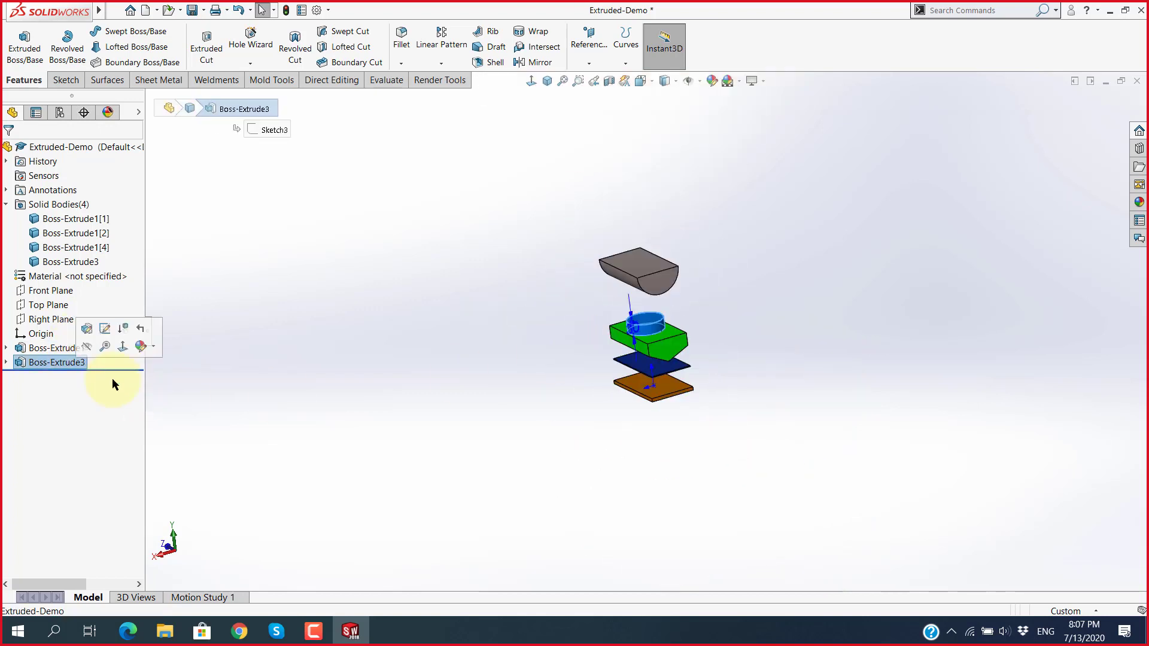
click(367, 409)
click(55, 352)
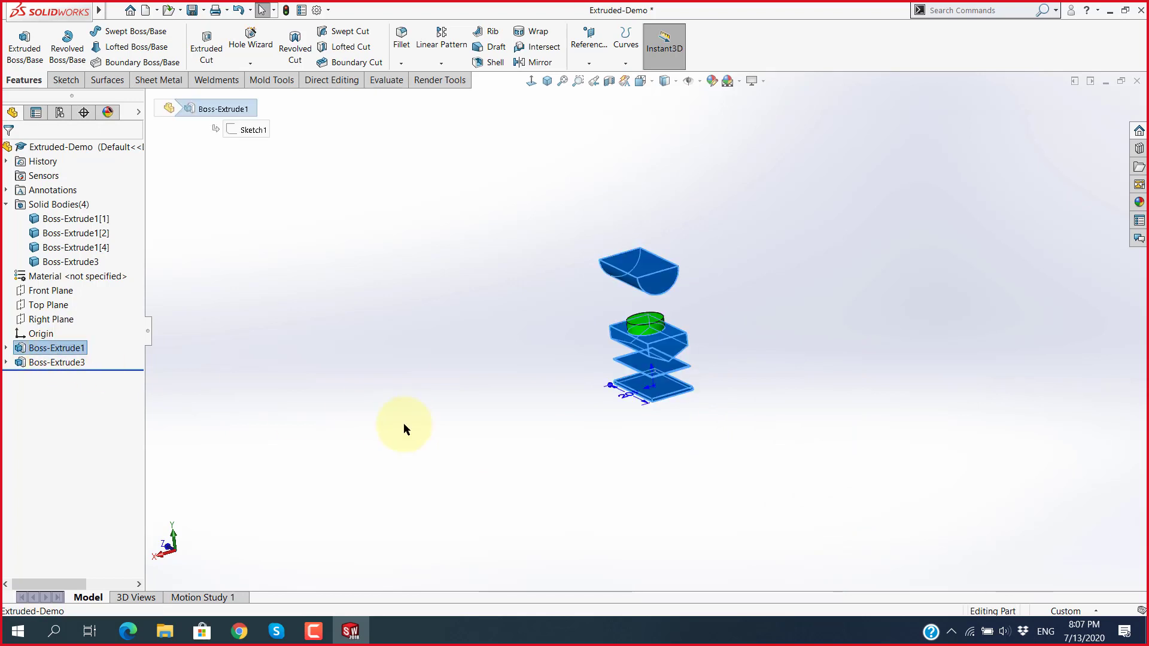
click(57, 362)
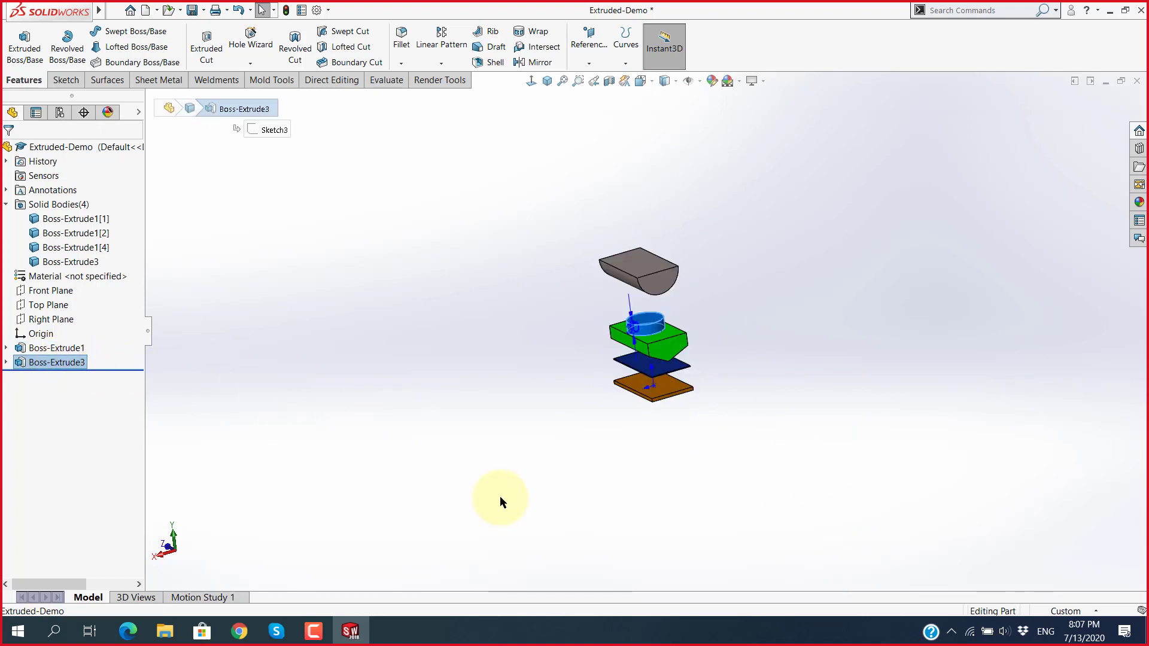
click(75, 350)
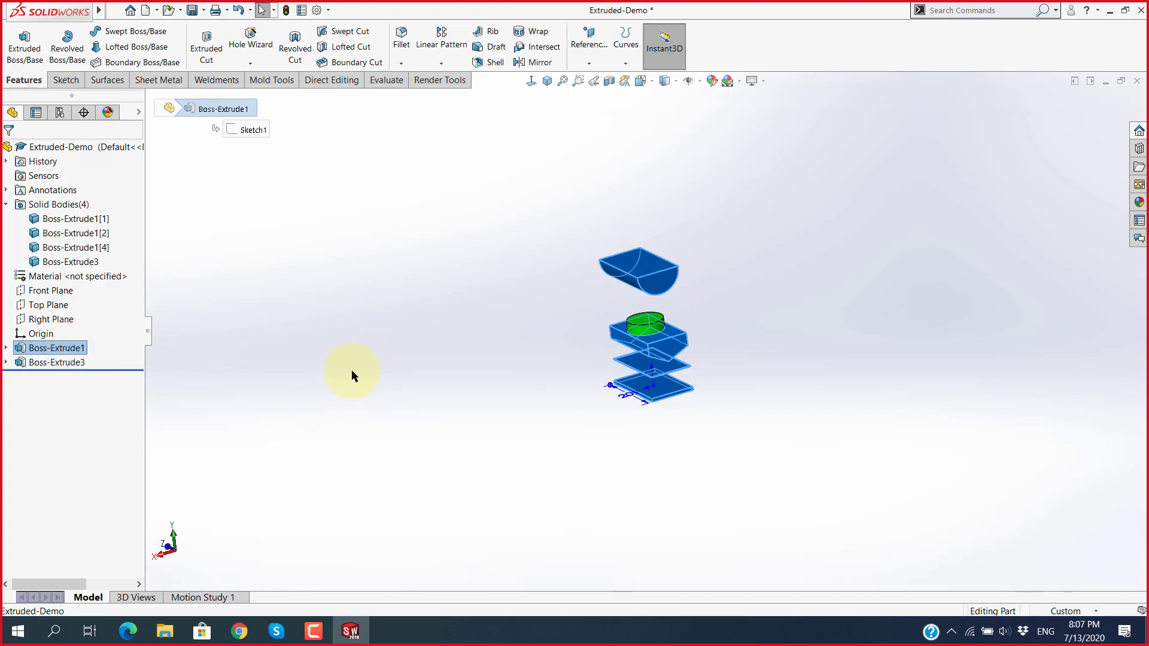
click(351, 371)
click(76, 352)
scroll(665, 315, down, 5)
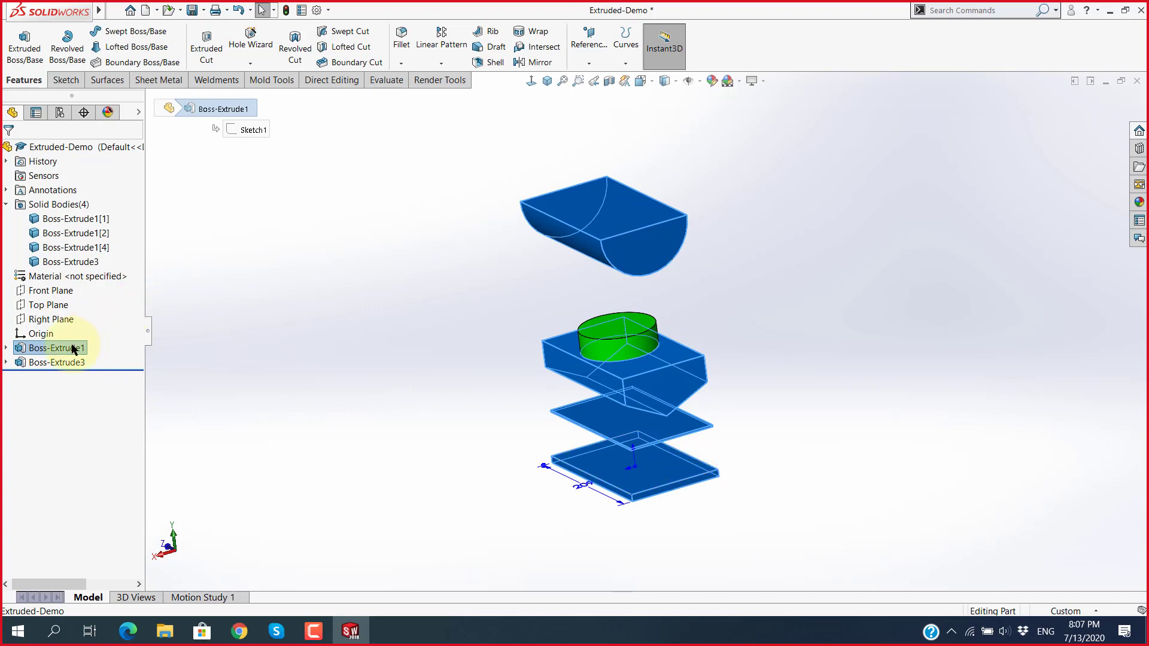
Step: Delete the Boss-Extrude3 feature and its Sketch3 circle, then recheck Boss-Extrude1
click(60, 362)
right_click(65, 363)
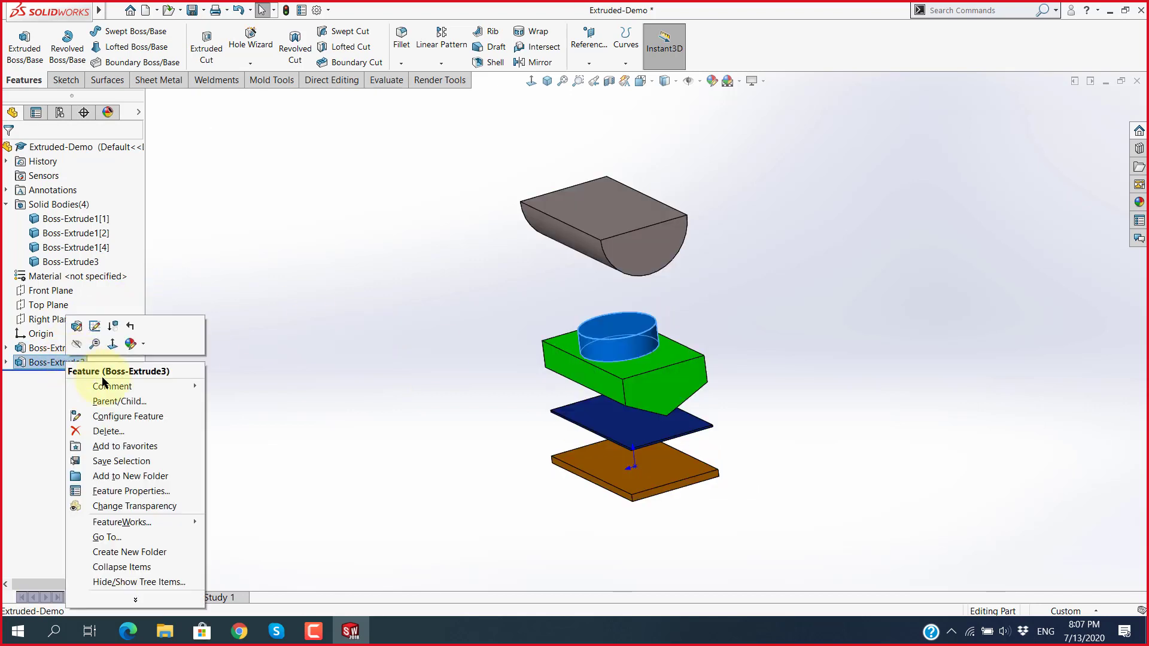
click(103, 431)
right_click(48, 363)
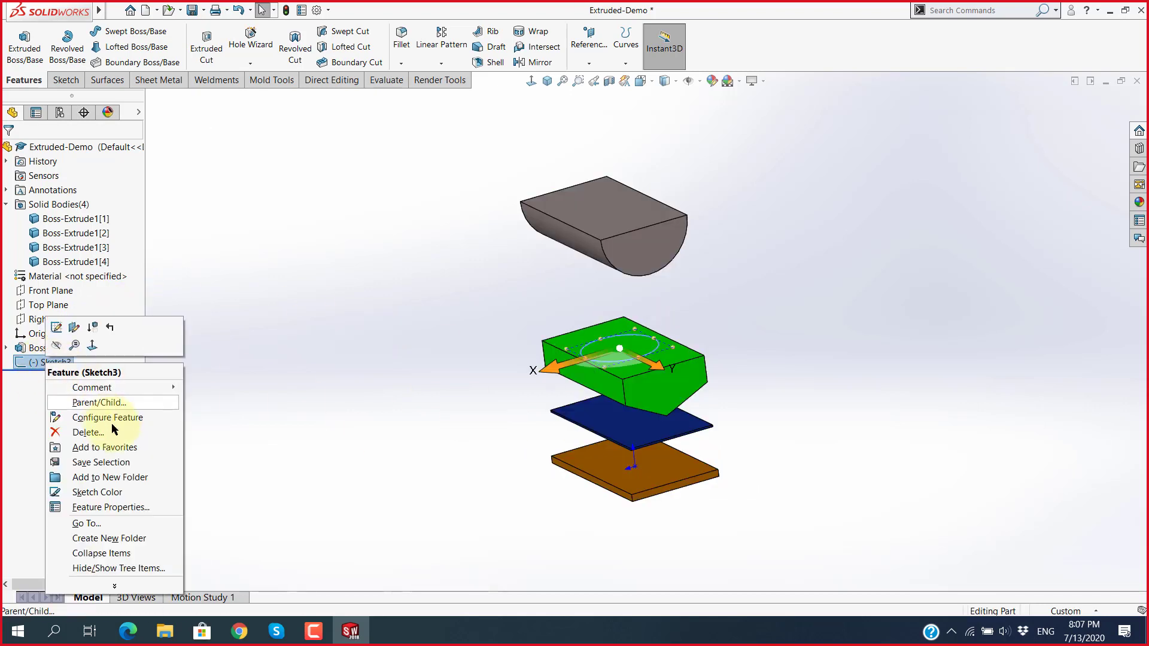
click(103, 432)
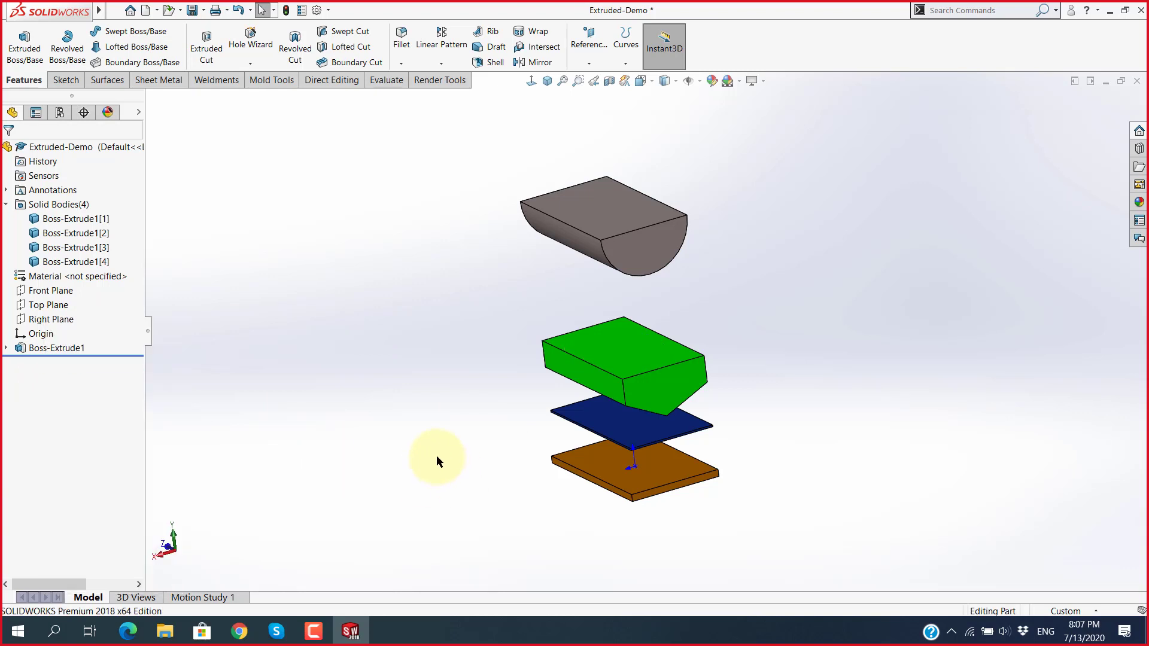
key(f)
click(55, 349)
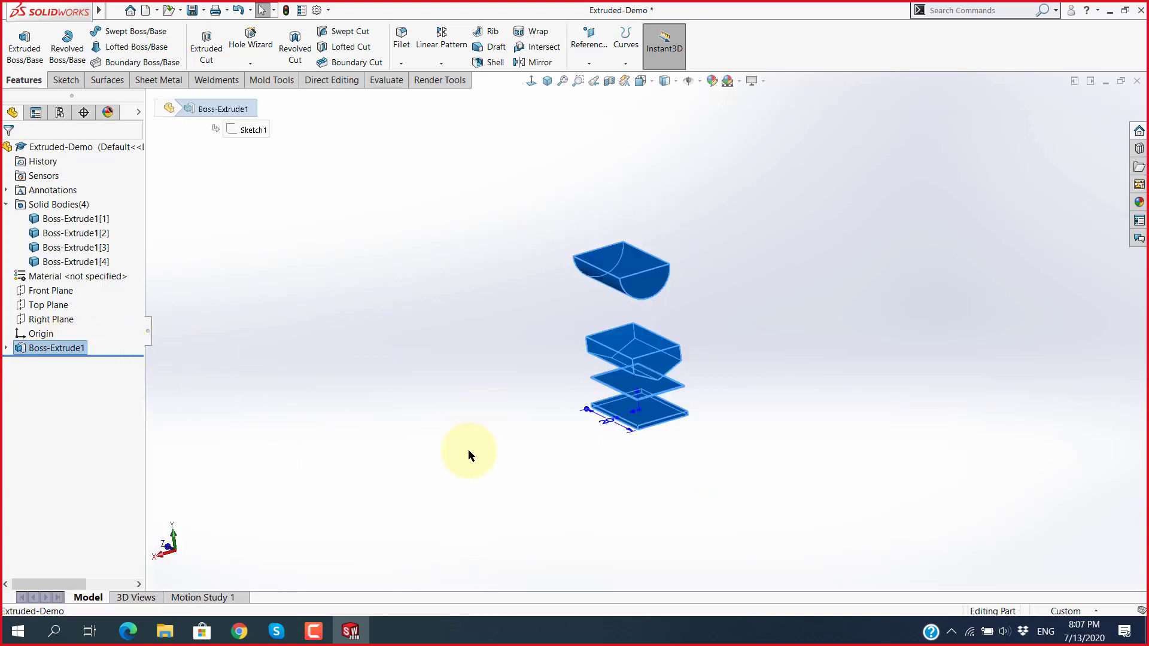
scroll(748, 380, up, 5)
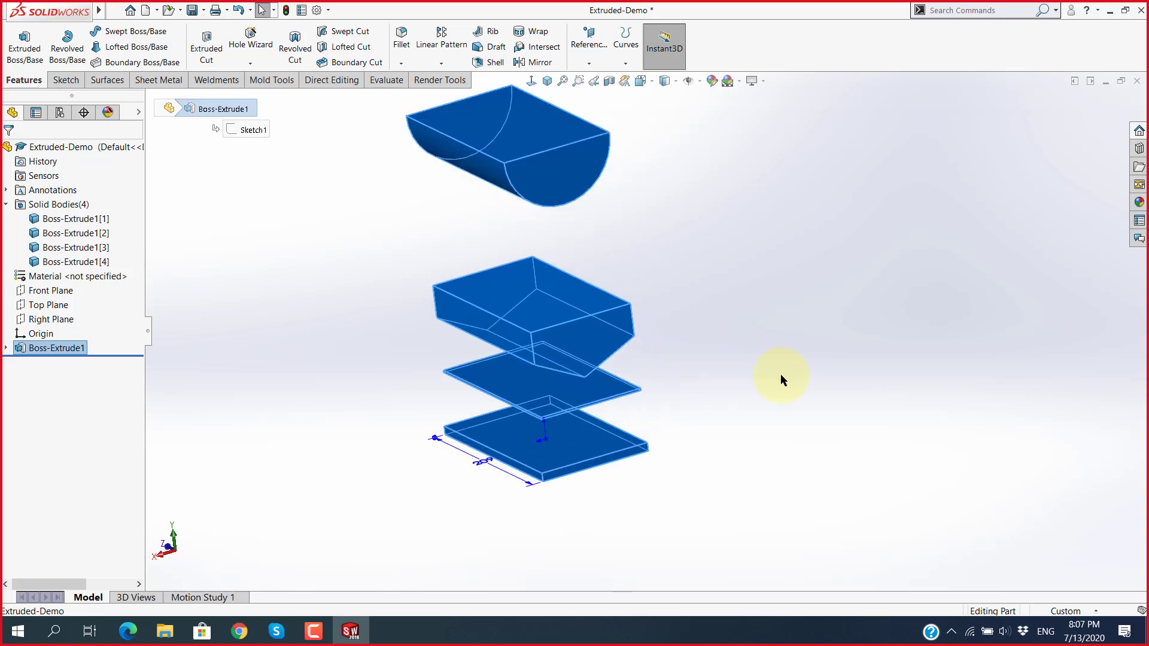
click(781, 375)
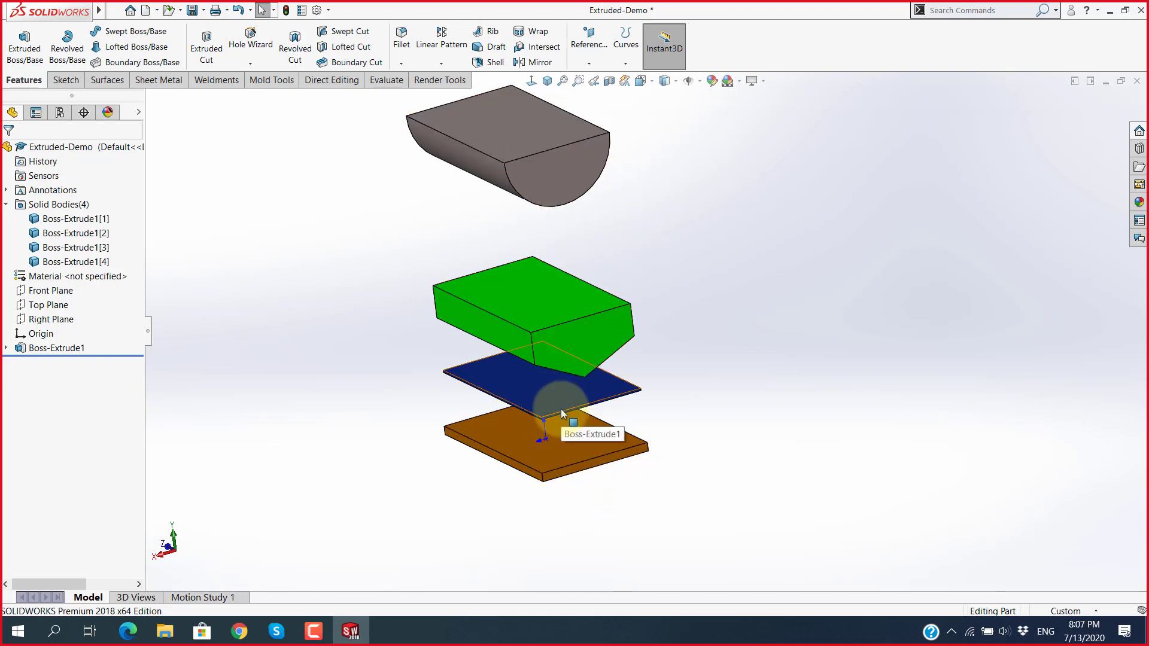
click(39, 348)
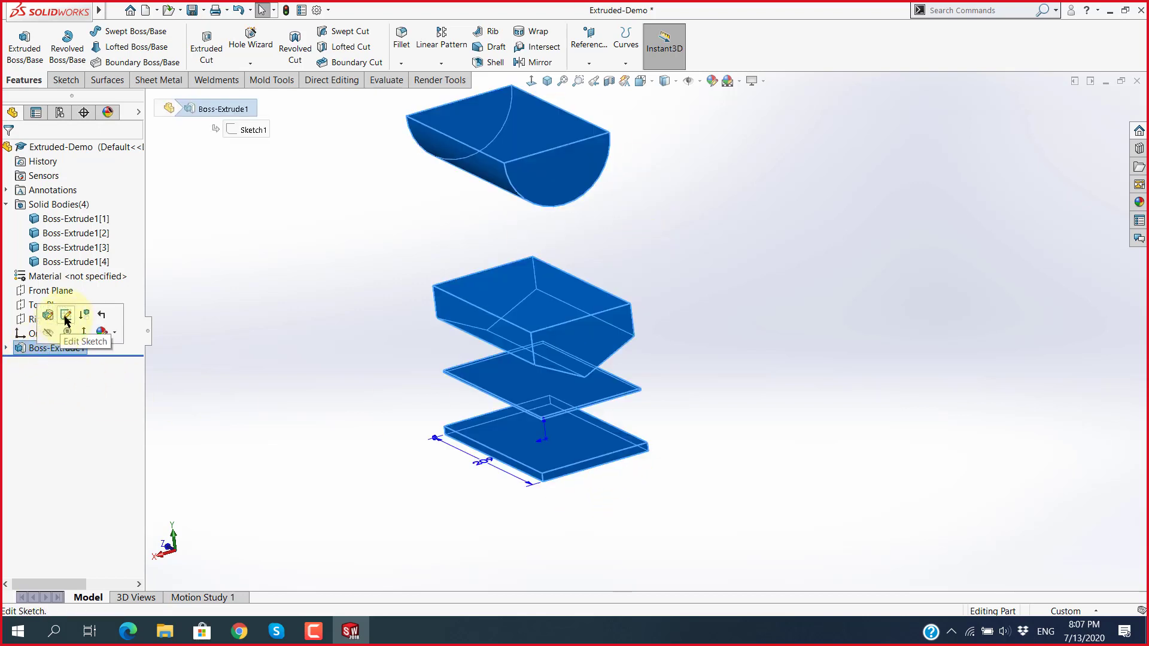
click(64, 318)
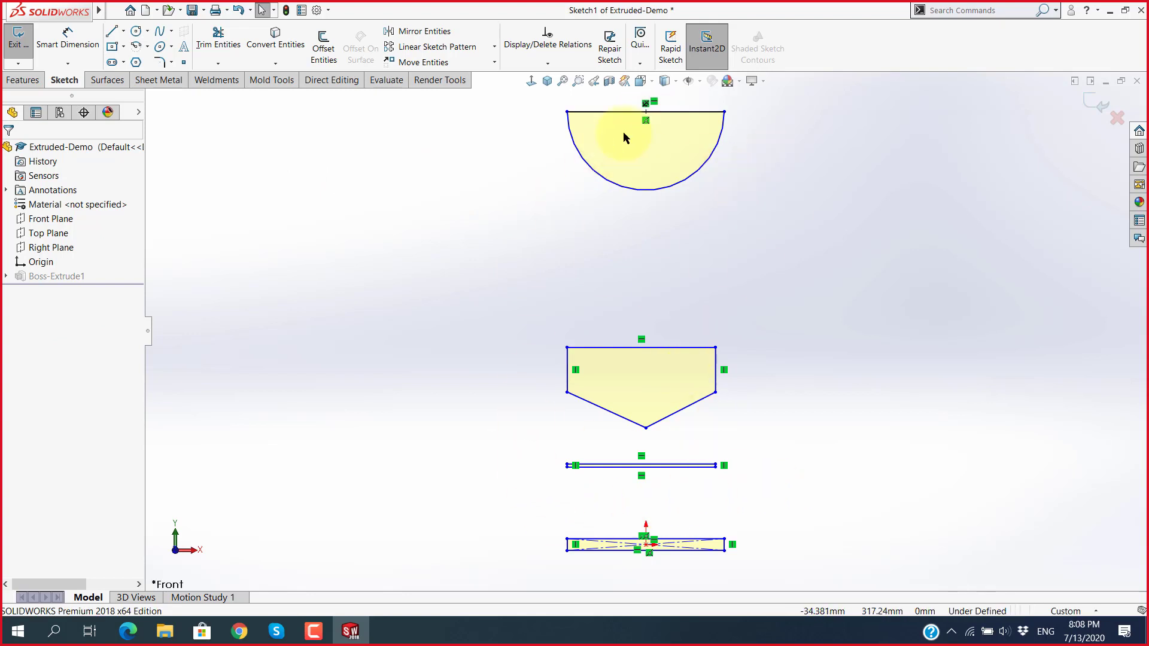
click(1096, 100)
mouse_move(789, 335)
middle_down()
mouse_move(735, 333)
mouse_move(678, 359)
mouse_move(640, 448)
middle_up()
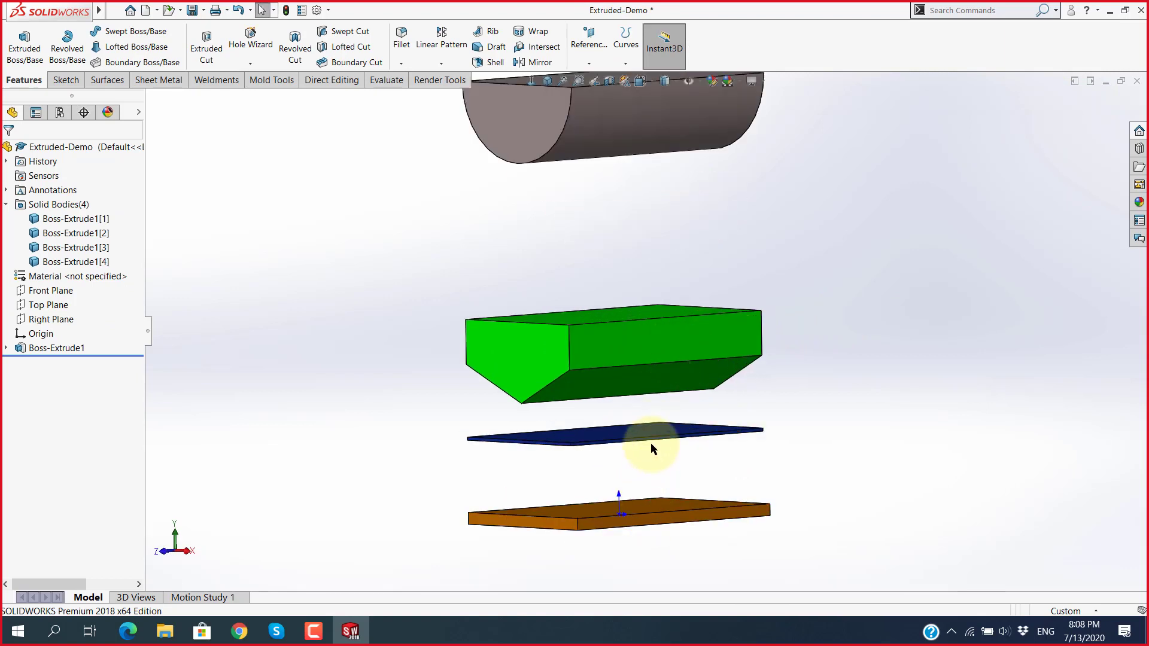
scroll(663, 338, up, 3)
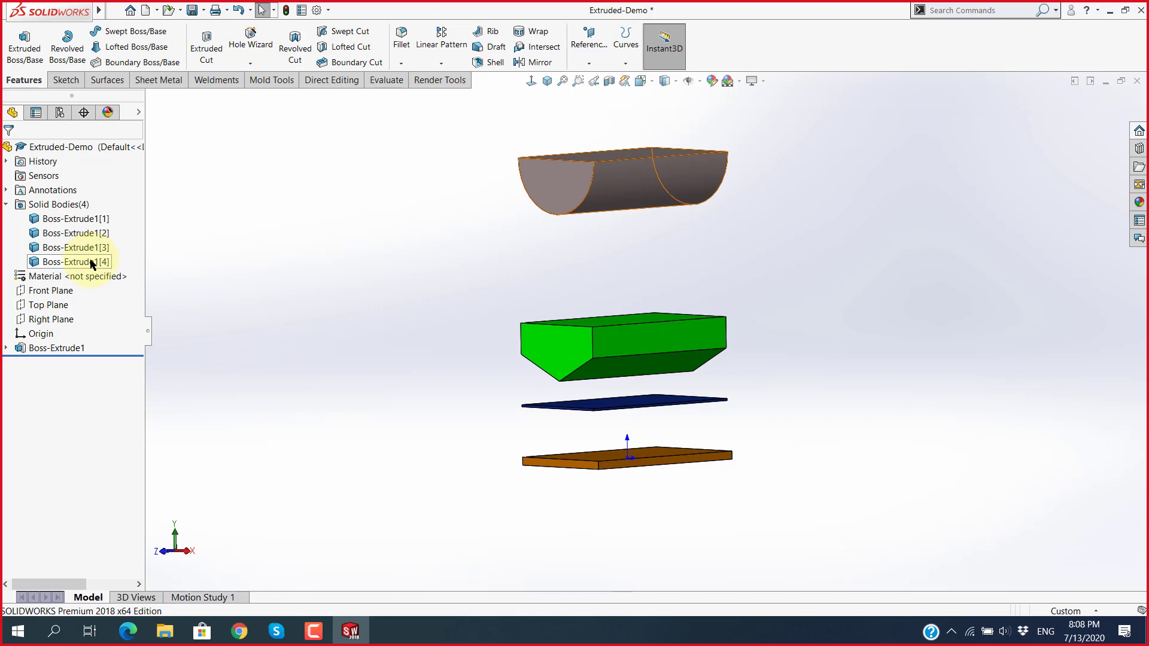
Step: Sketch on the green box's top face, viewed Normal To, a circle beside the box
scroll(652, 395, down, 1)
scroll(658, 371, down, 1)
scroll(634, 335, down, 1)
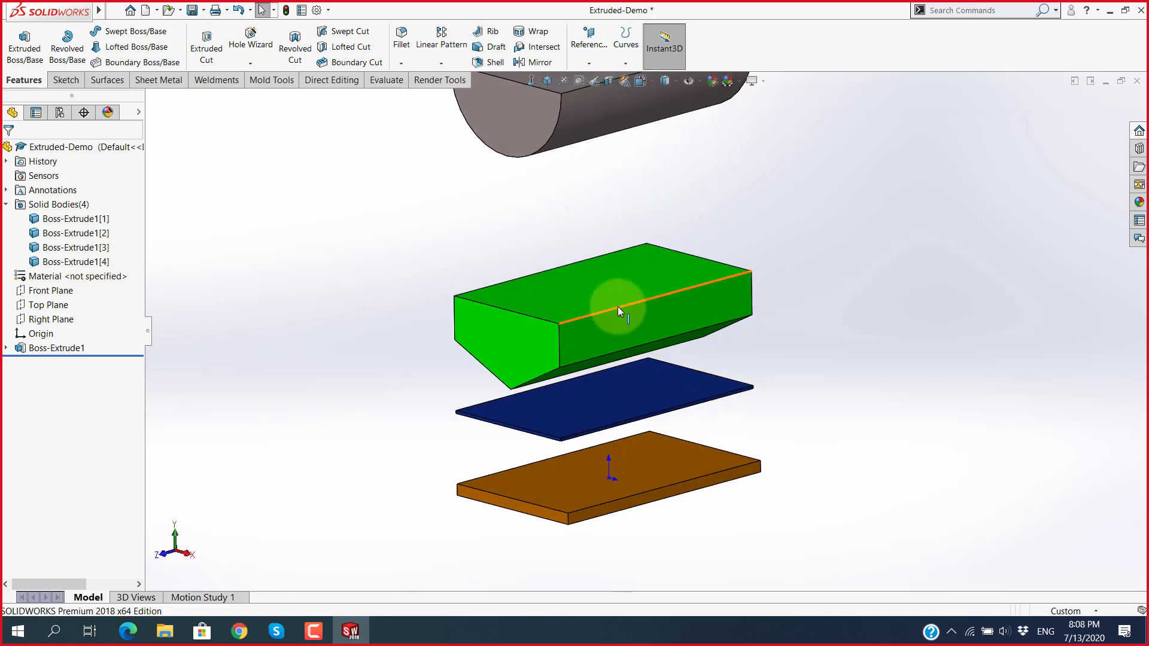
click(617, 305)
click(663, 252)
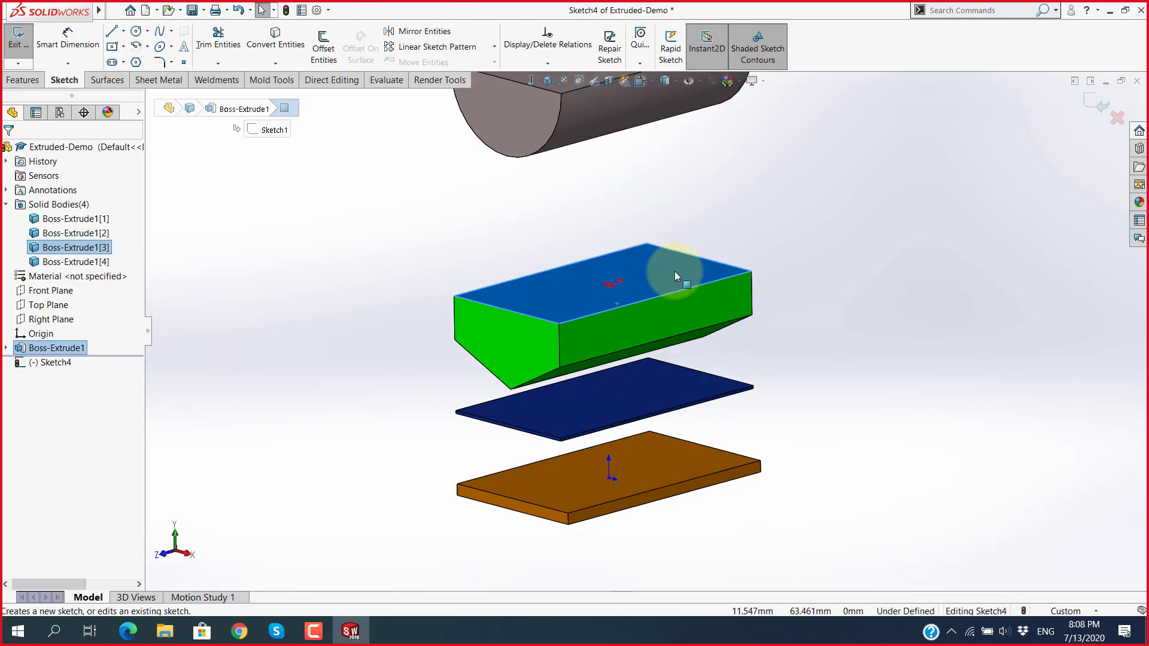
key(ctrl+8)
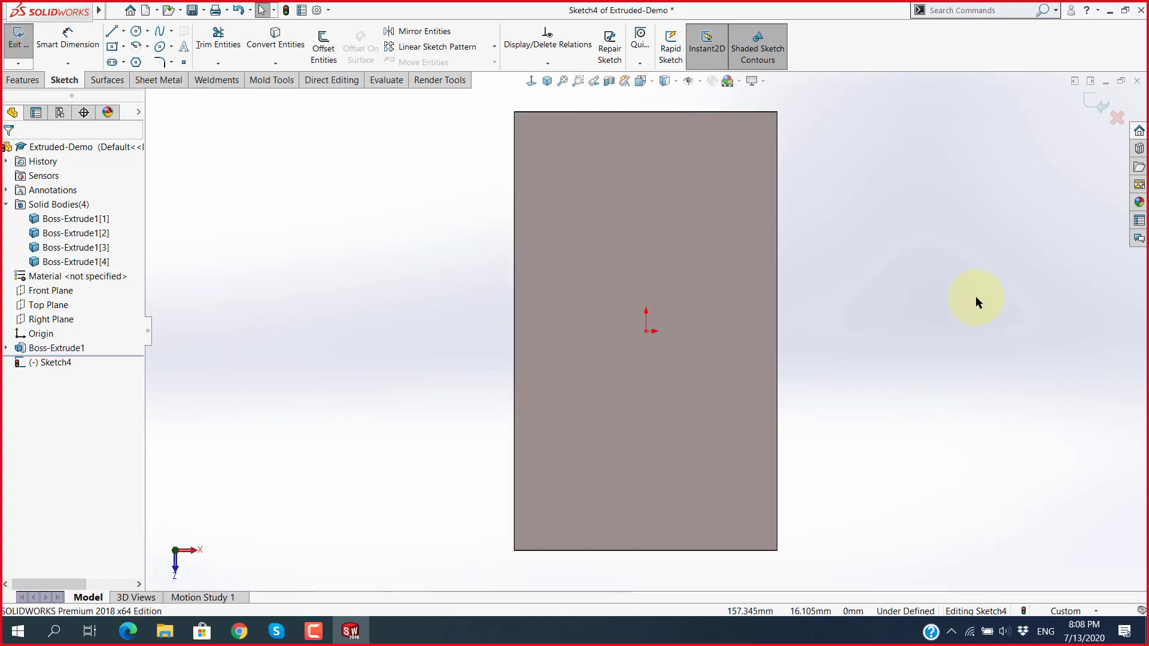
right_drag(841, 310, 925, 314)
click(915, 313)
click(966, 300)
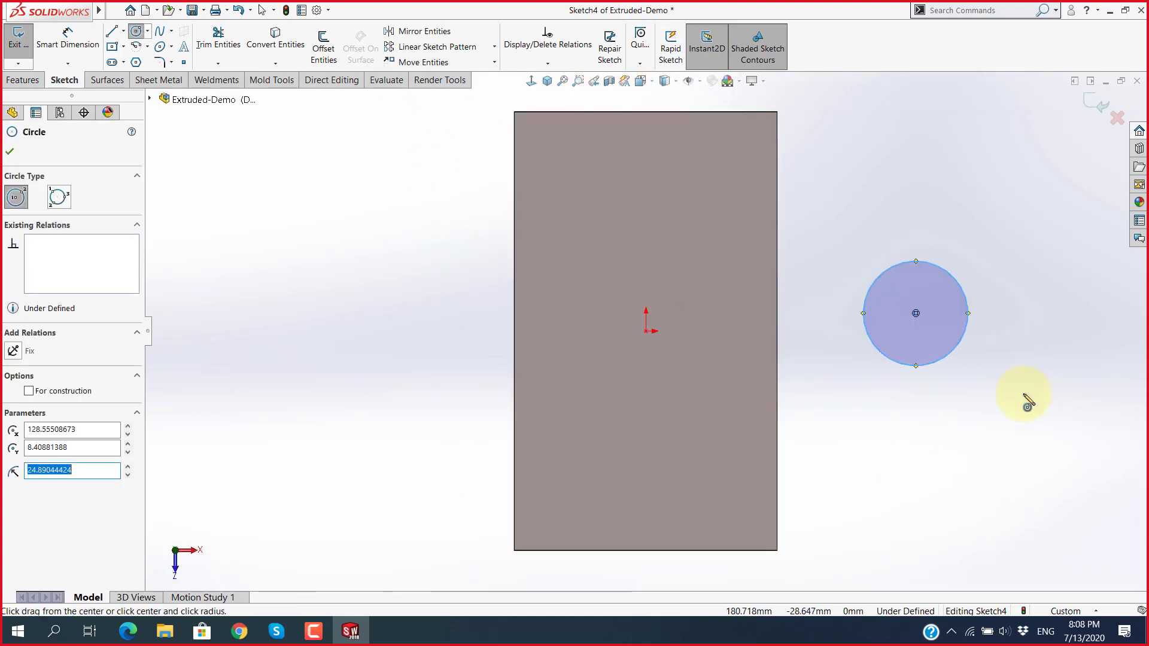
Step: Extrude the circle 30 mm into Boss-Extrude4 and orbit to view it from below
click(22, 80)
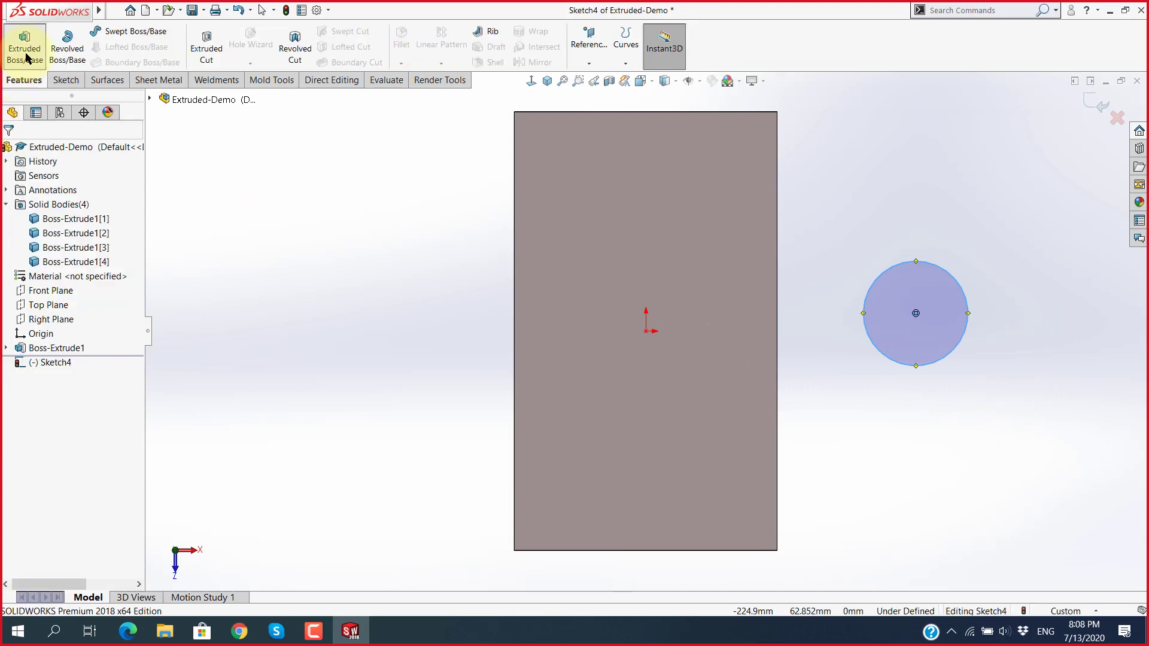
click(24, 50)
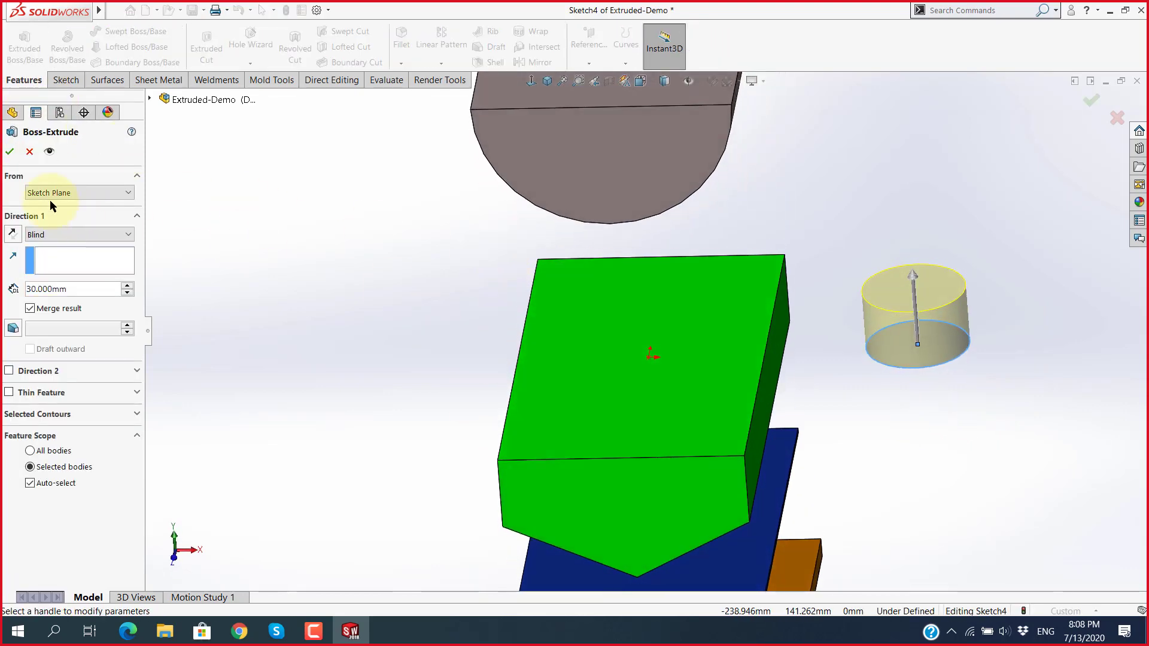
click(11, 152)
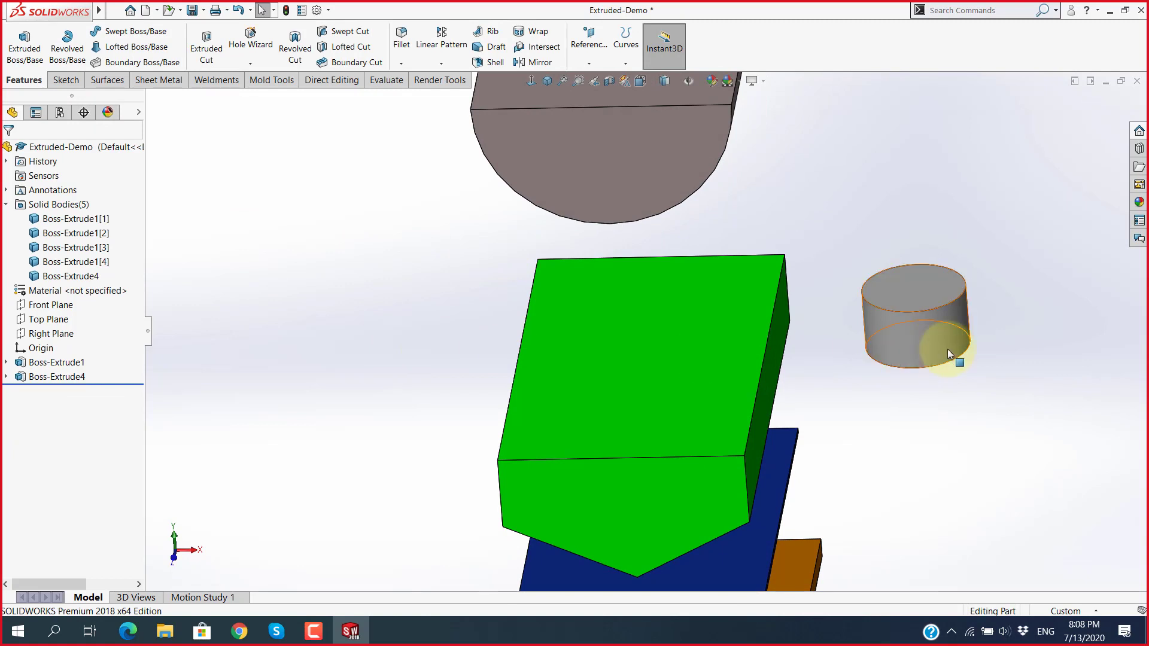
click(39, 379)
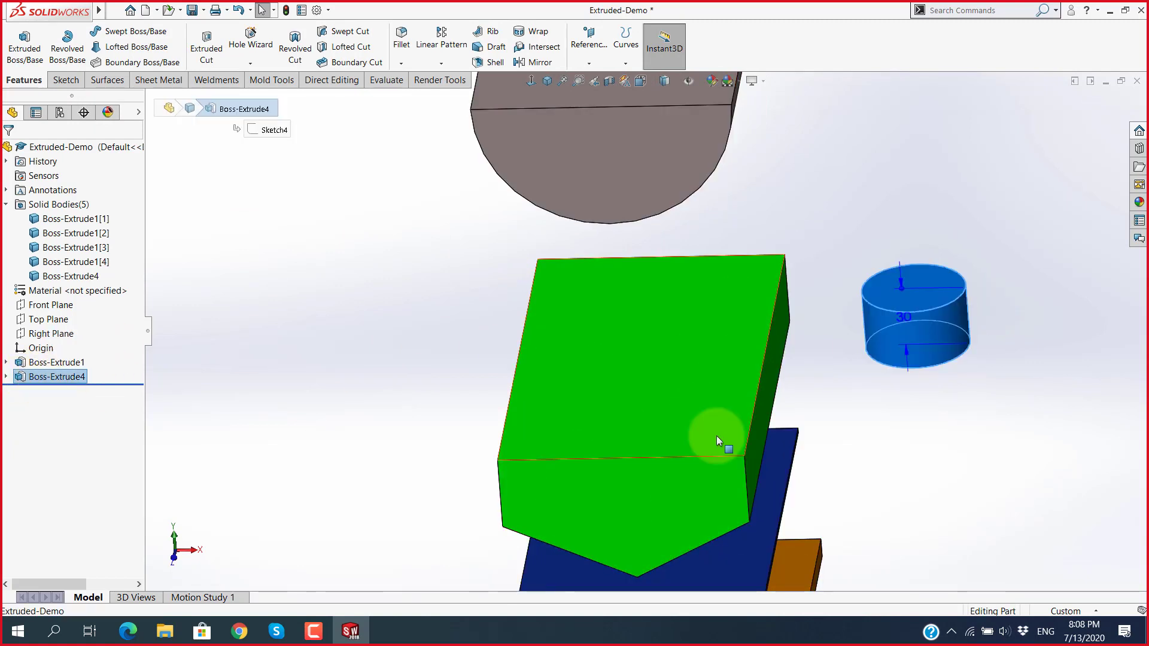
click(392, 405)
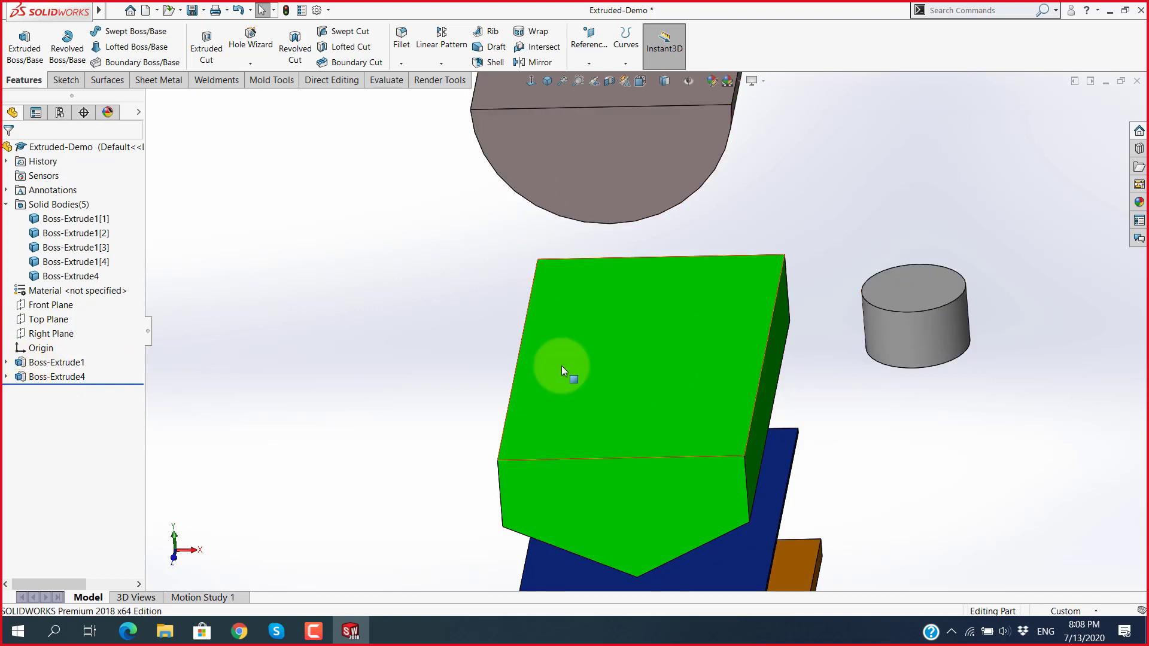
scroll(546, 389, up, 3)
scroll(615, 418, up, 2)
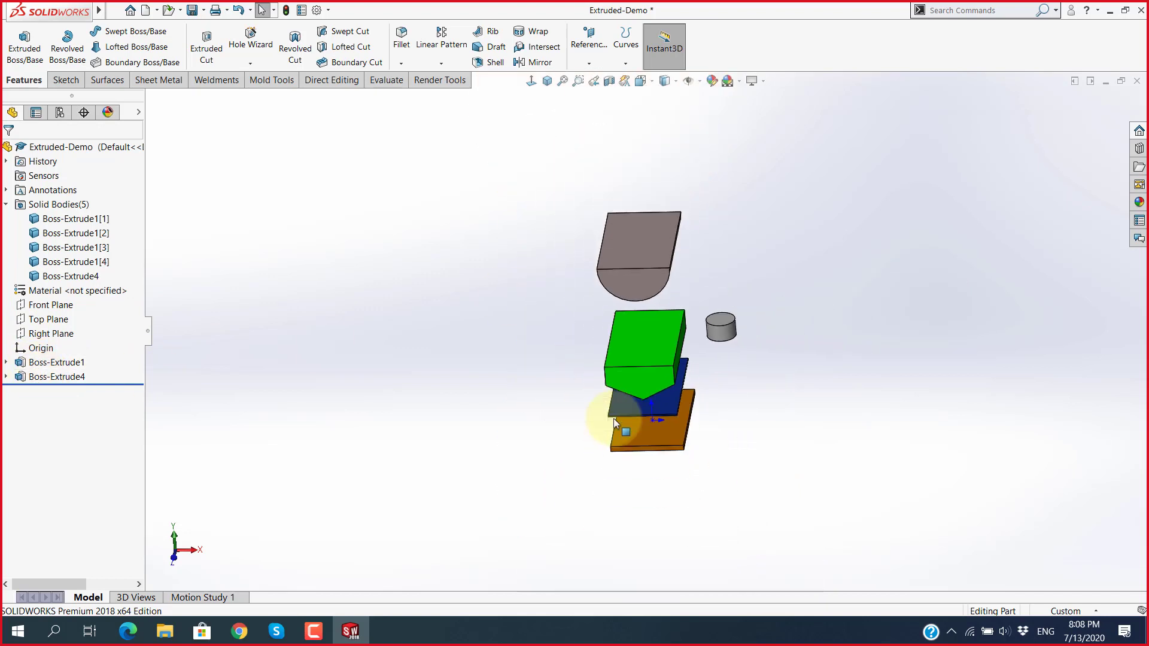
scroll(678, 353, down, 2)
mouse_move(678, 353)
middle_down()
mouse_move(636, 257)
mouse_move(608, 303)
middle_up()
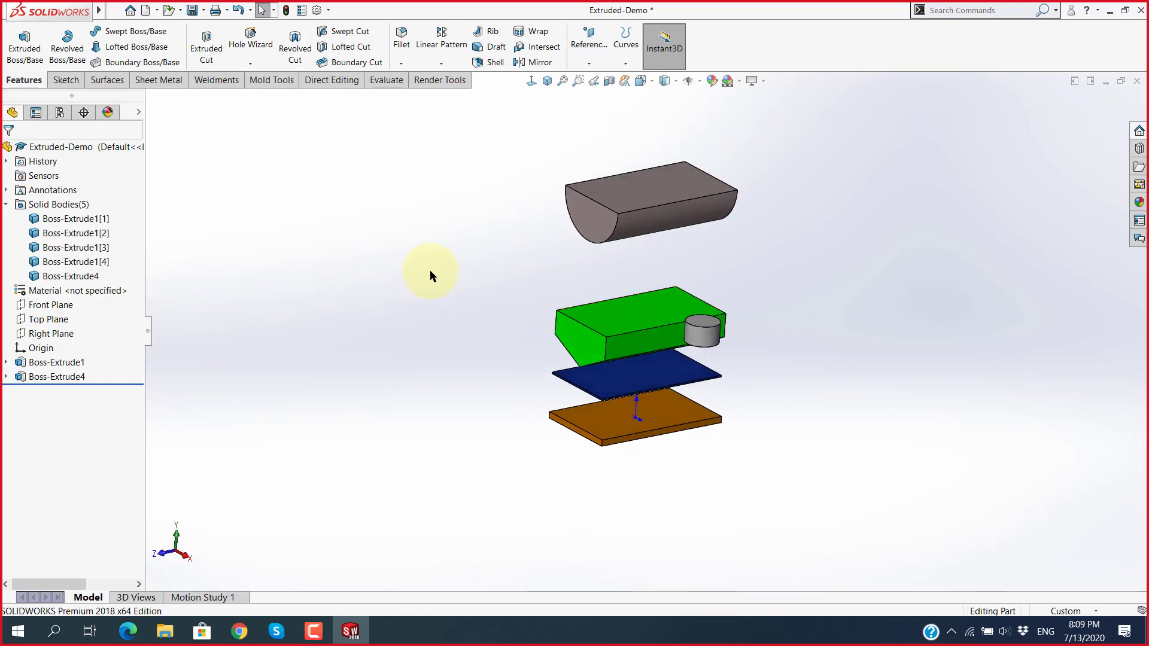
Step: Delete the Boss-Extrude4 cylinder and its leftover Sketch4
right_click(695, 335)
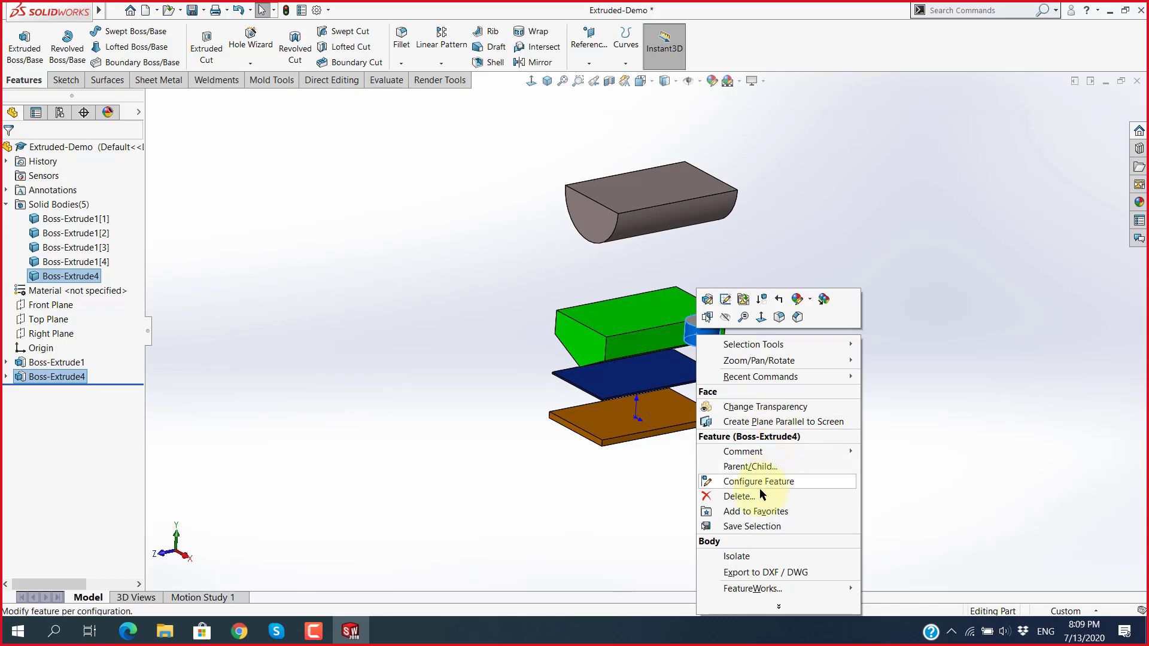
click(742, 496)
scroll(676, 342, down, 3)
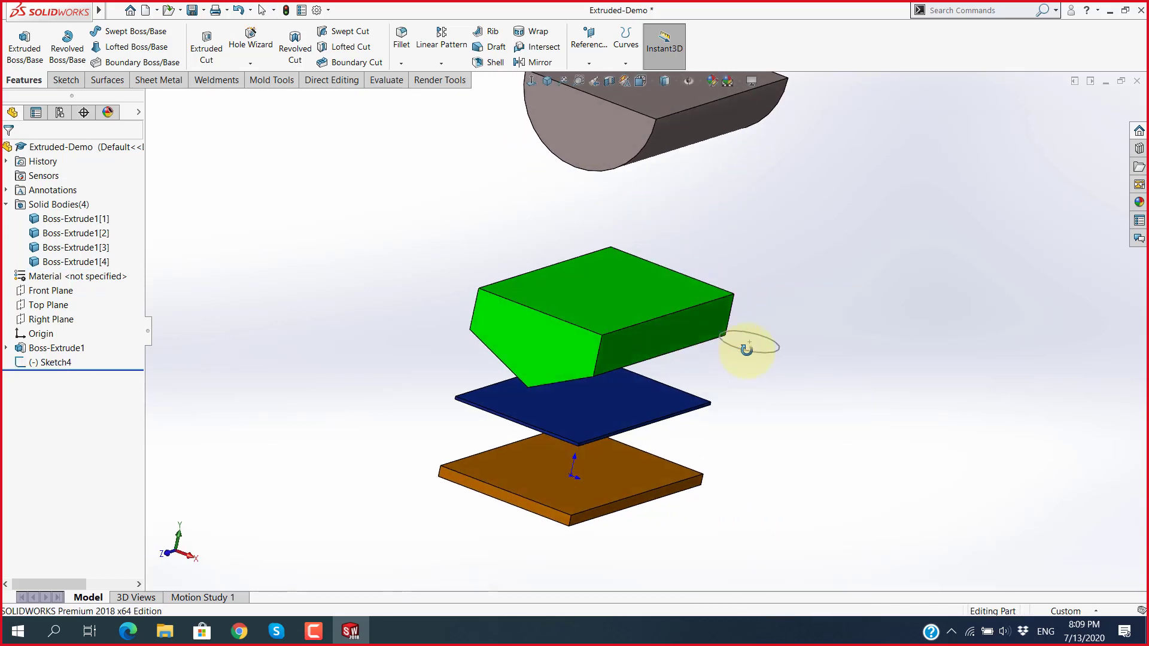
middle_drag(693, 344, 288, 342)
right_click(67, 364)
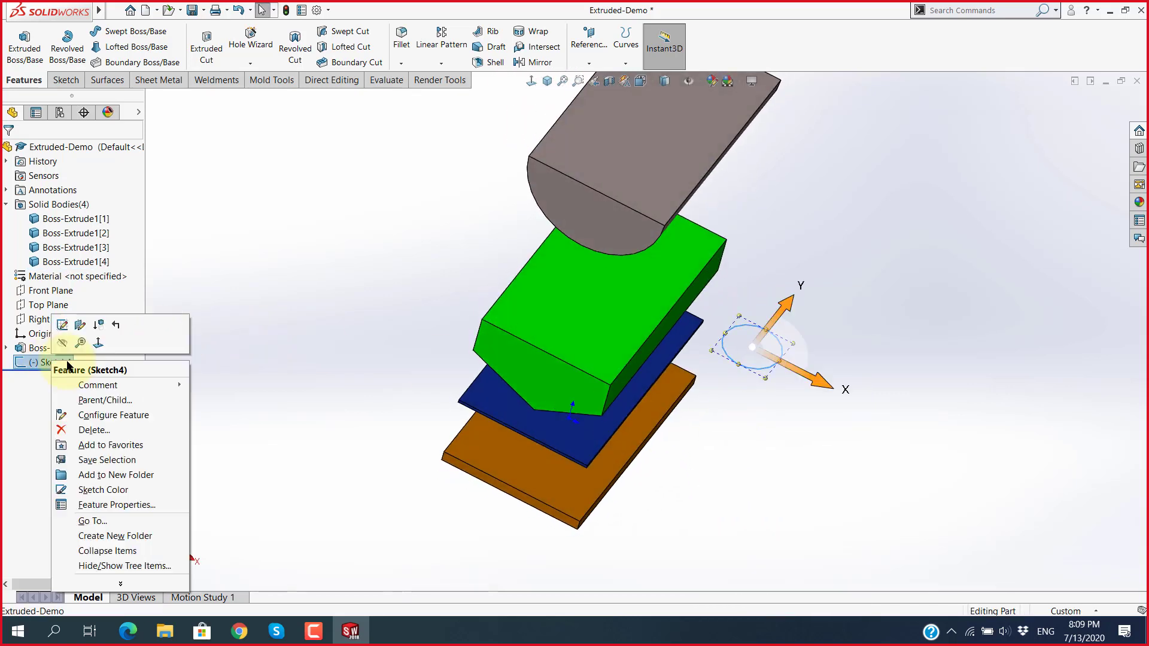
click(91, 430)
Step: Sketch a circle of radius about 46.7 centred on the green block's top face
click(611, 303)
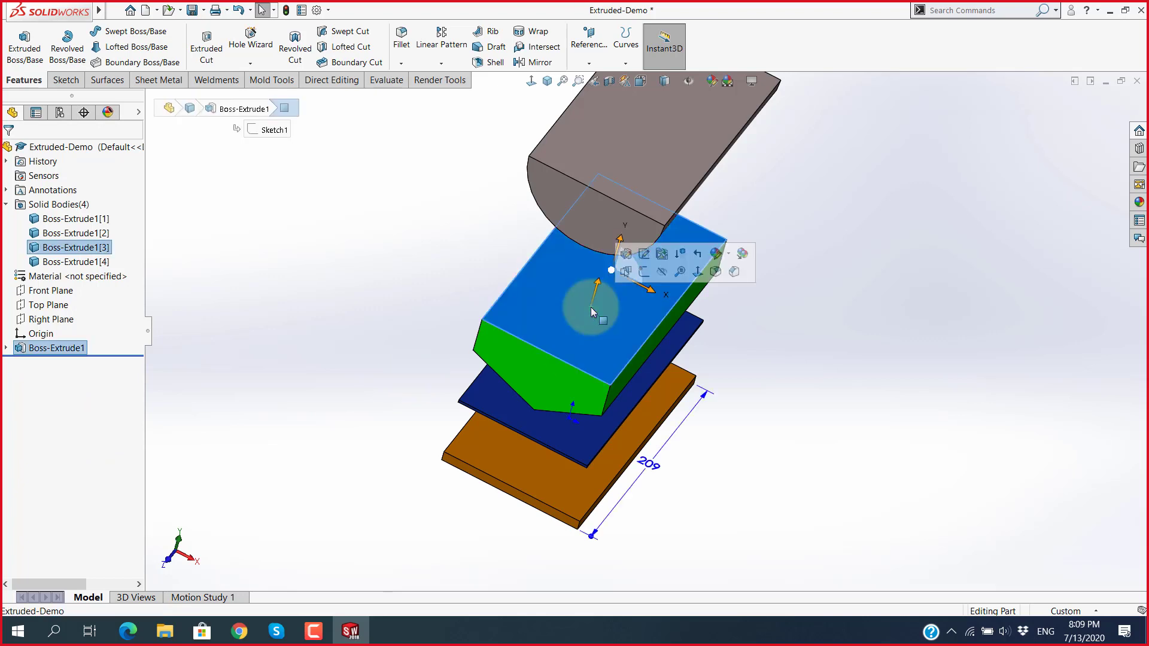
click(648, 277)
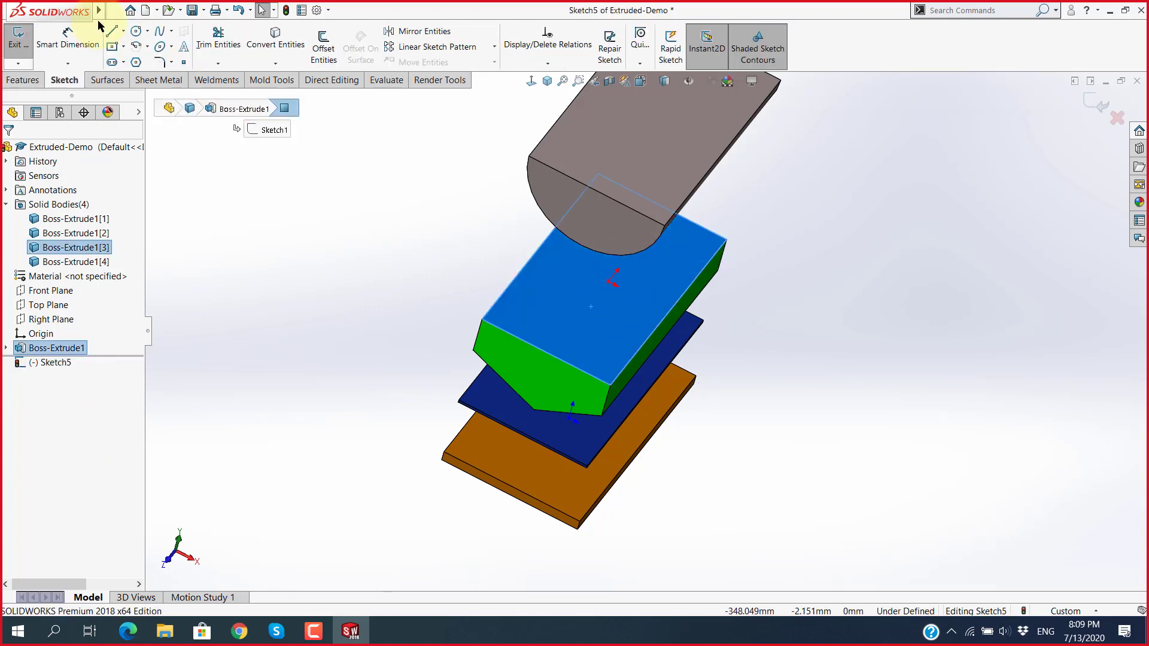
click(135, 31)
mouse_move(608, 281)
mouse_down()
mouse_move(626, 287)
mouse_move(646, 269)
mouse_up()
scroll(646, 331, up, 3)
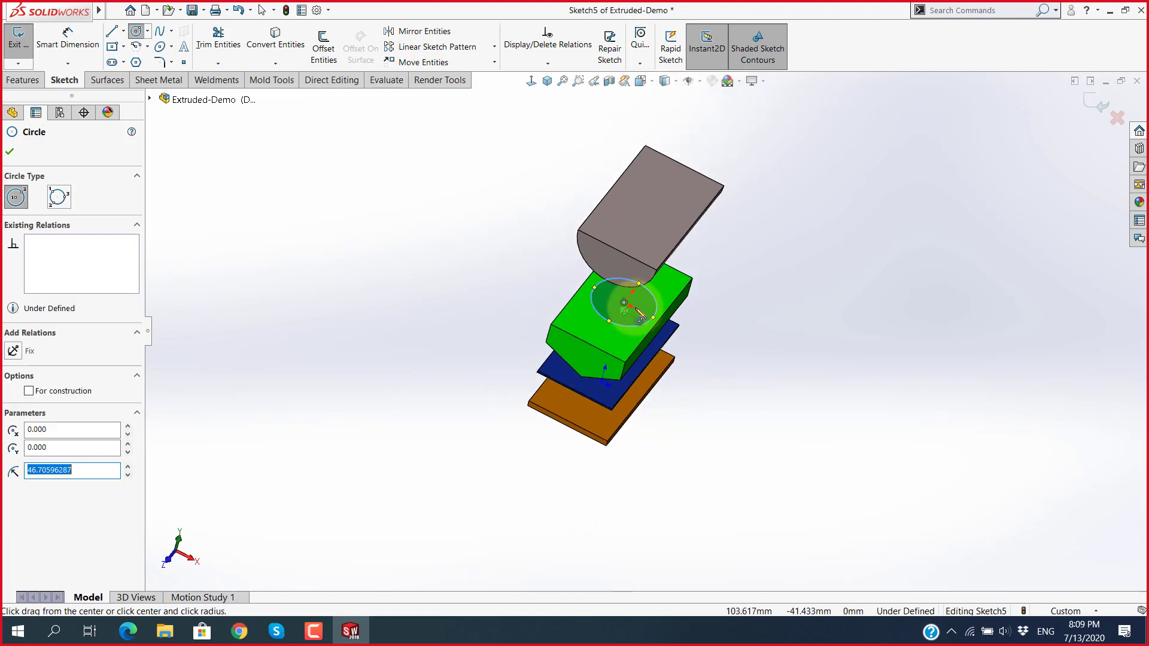
Step: Boss-extrude the circle with Direction 1 set to Through All
click(23, 79)
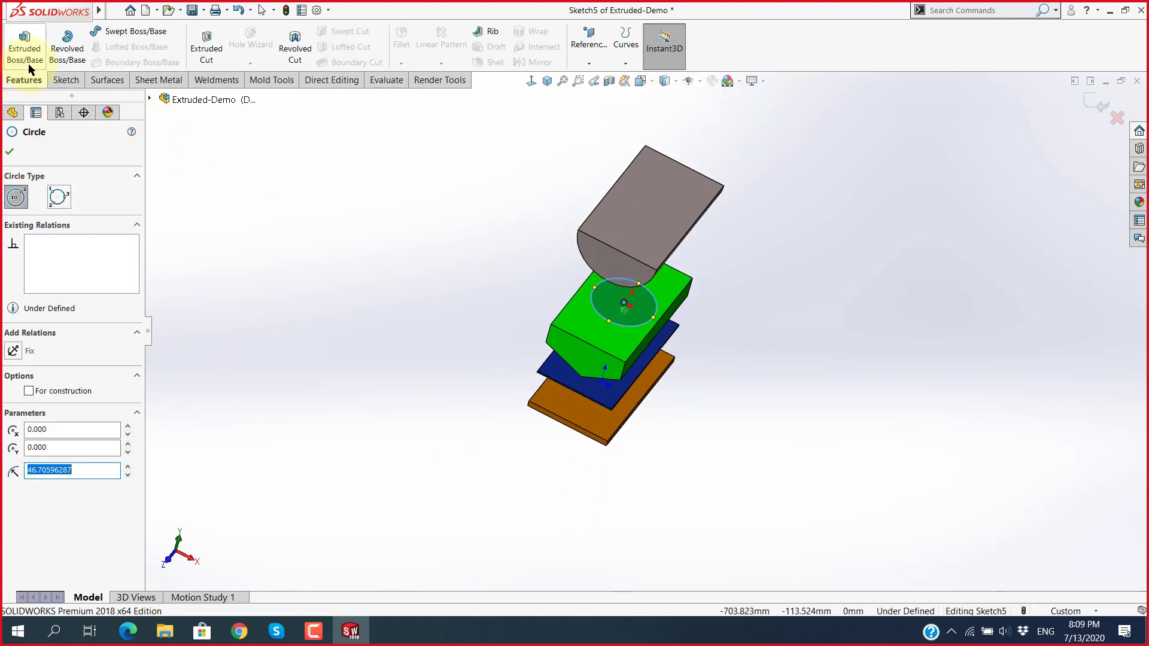
click(31, 58)
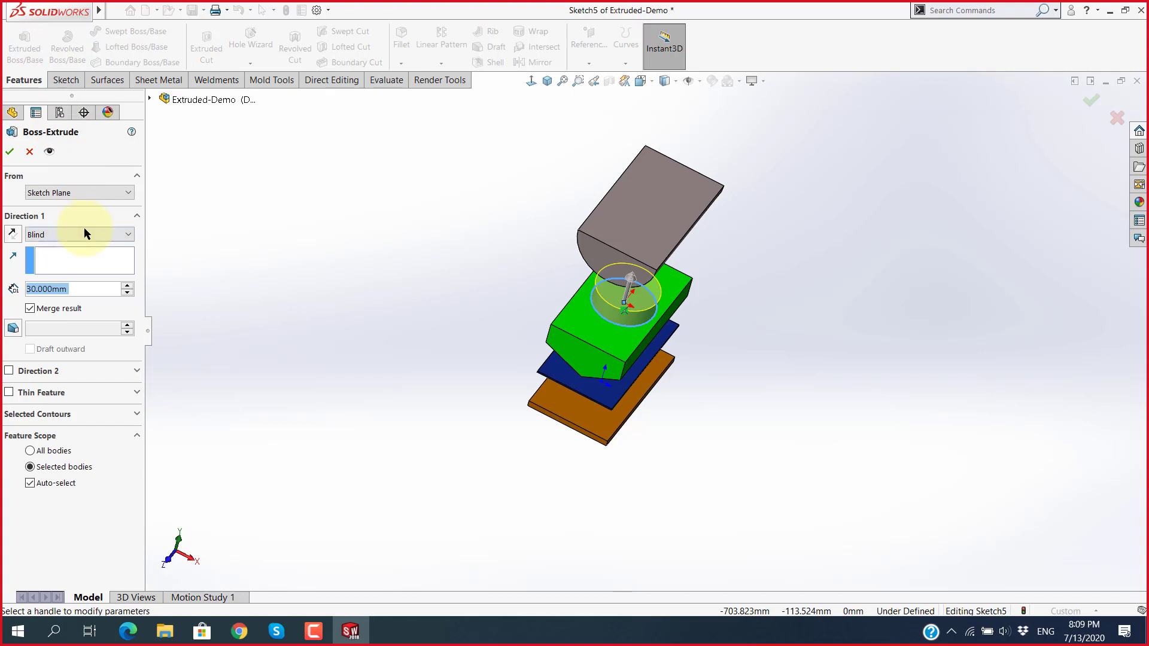
click(85, 234)
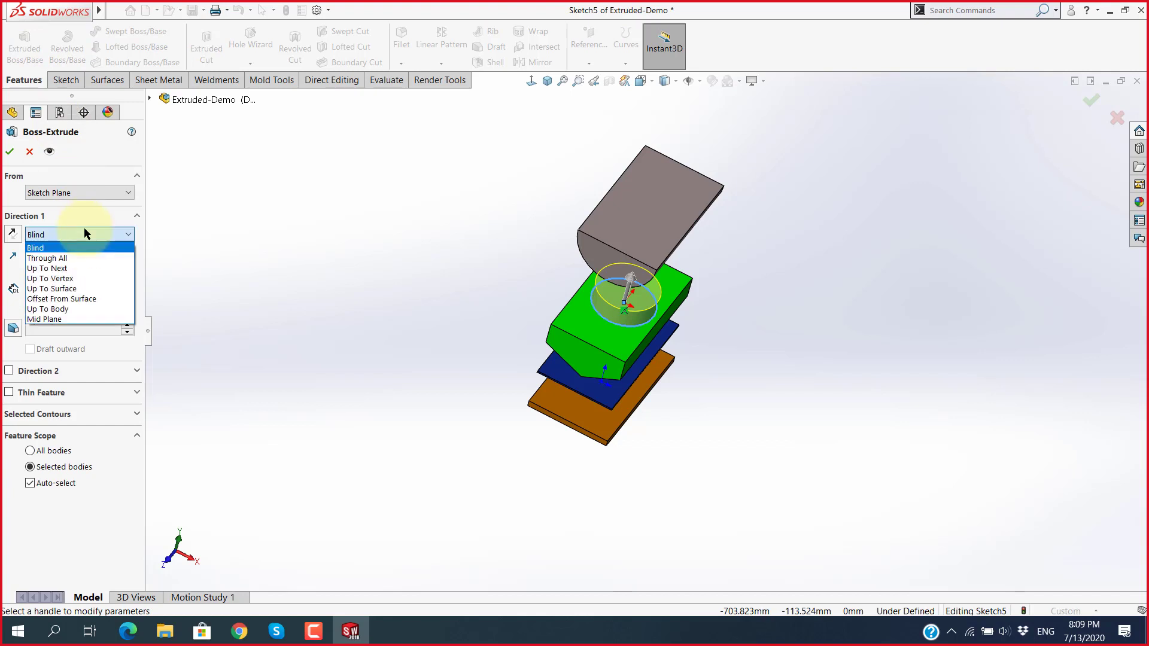
click(75, 258)
scroll(405, 393, up, 3)
middle_drag(406, 394, 411, 304)
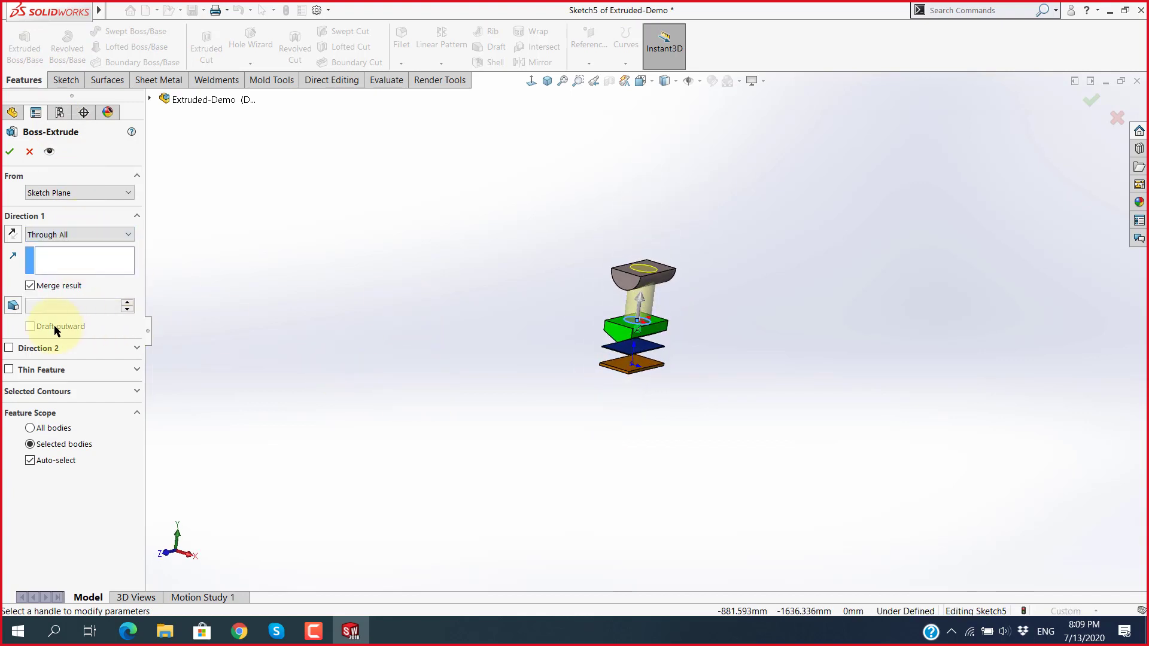
Step: Add Direction 2 Through All, check the preview, and confirm the merged boss
click(9, 348)
click(57, 365)
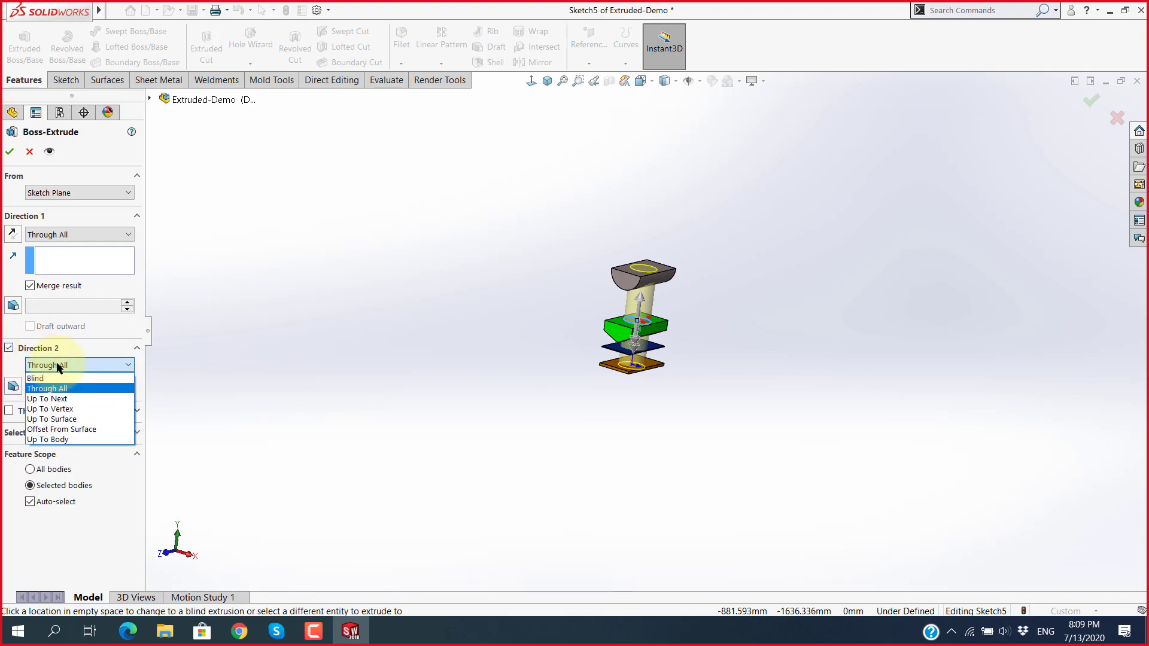
scroll(660, 378, down, 2)
scroll(658, 239, down, 3)
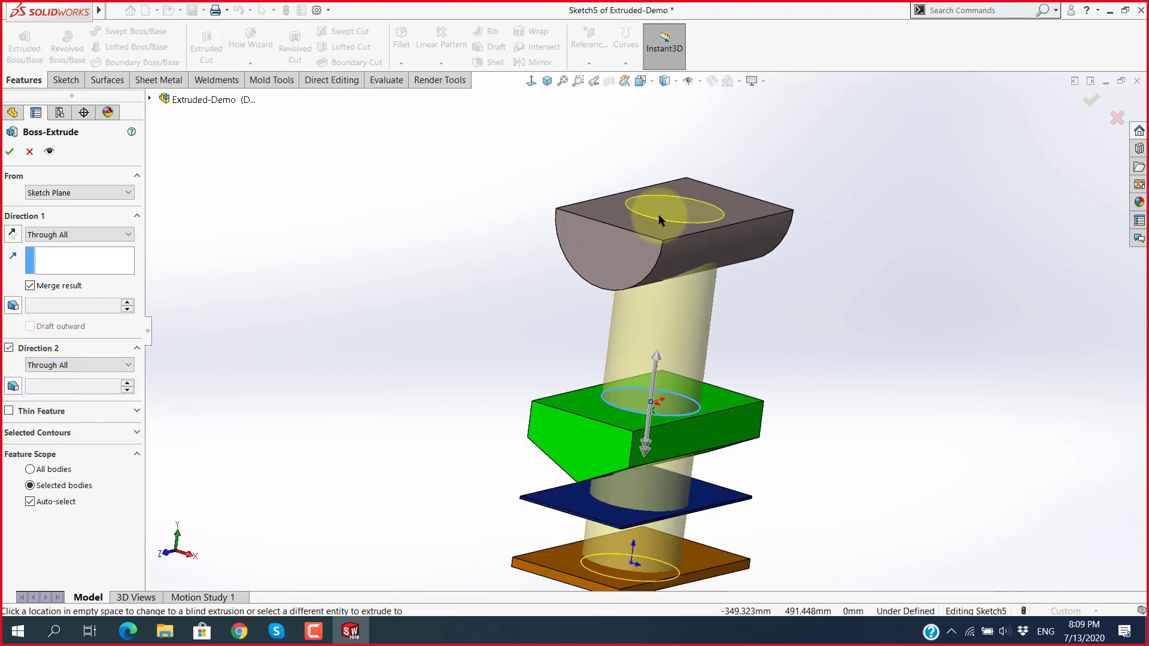
scroll(630, 490, up, 3)
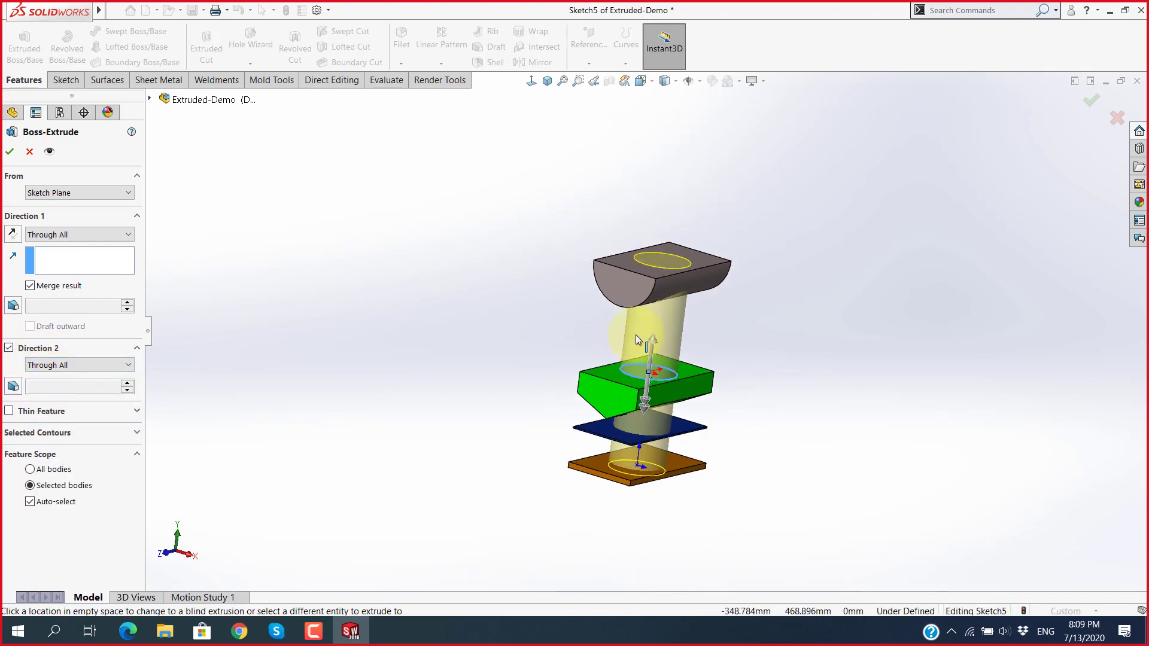
scroll(629, 484, down, 2)
middle_drag(629, 472, 633, 443)
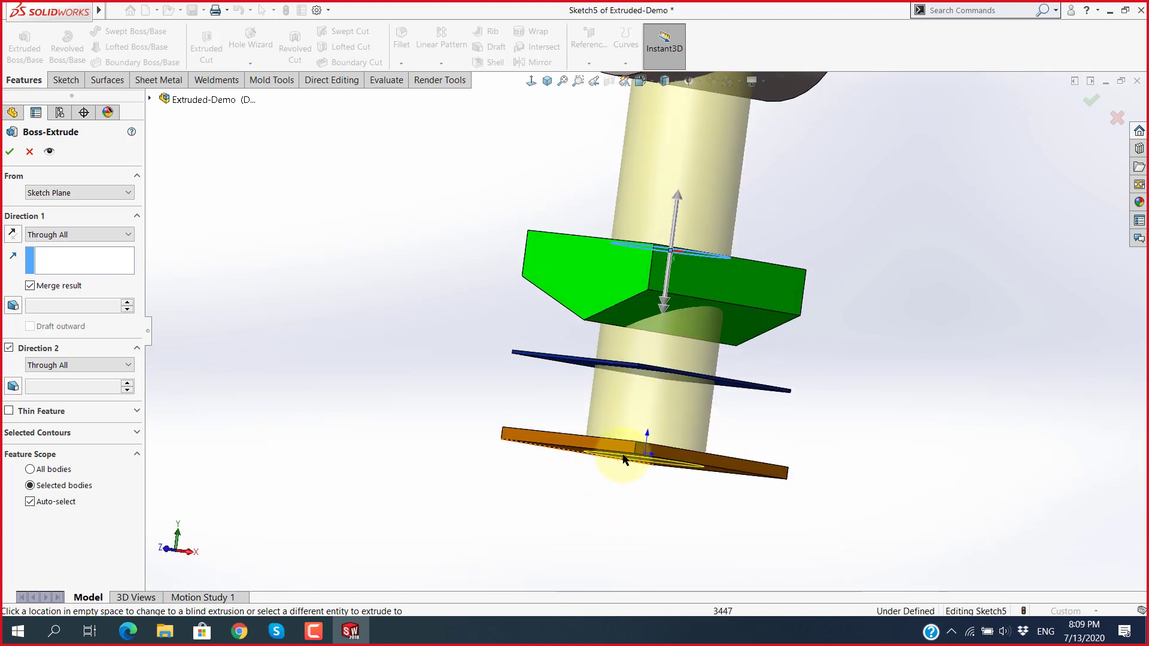
scroll(636, 432, up, 3)
scroll(656, 251, down, 2)
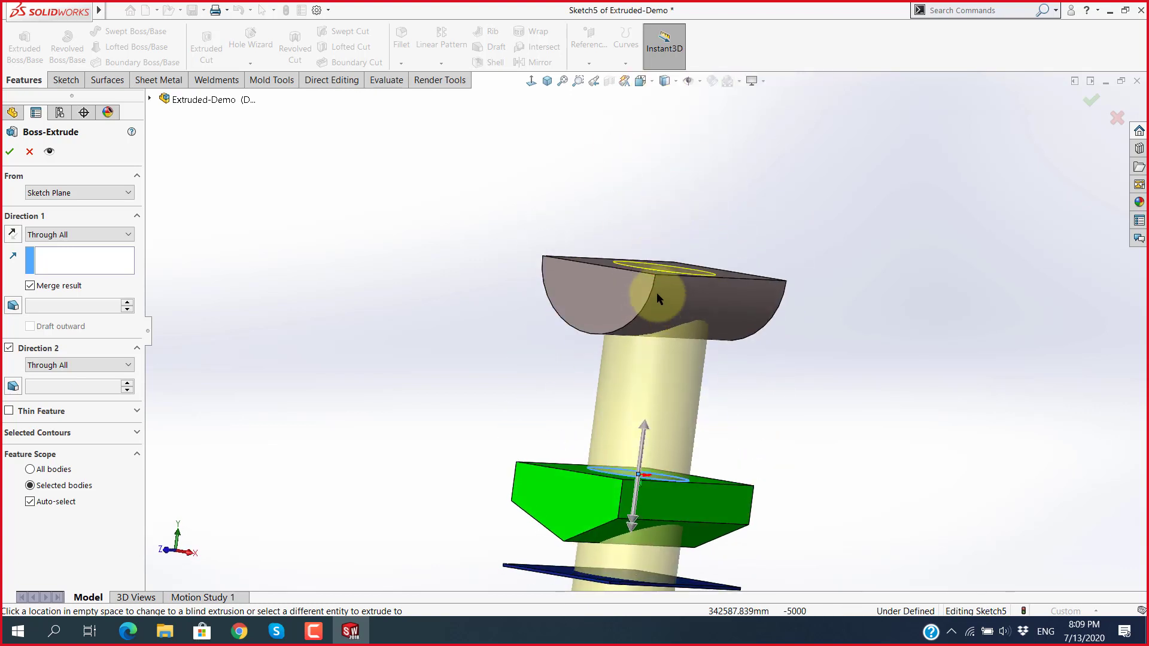
scroll(647, 263, down, 2)
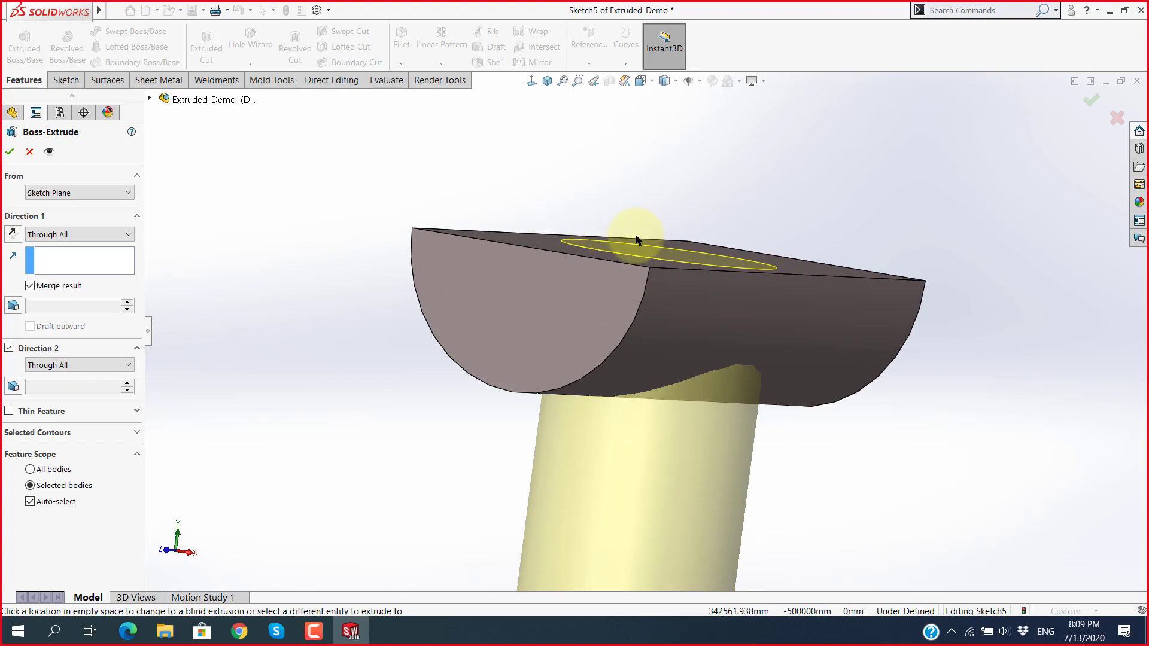
scroll(652, 263, up, 2)
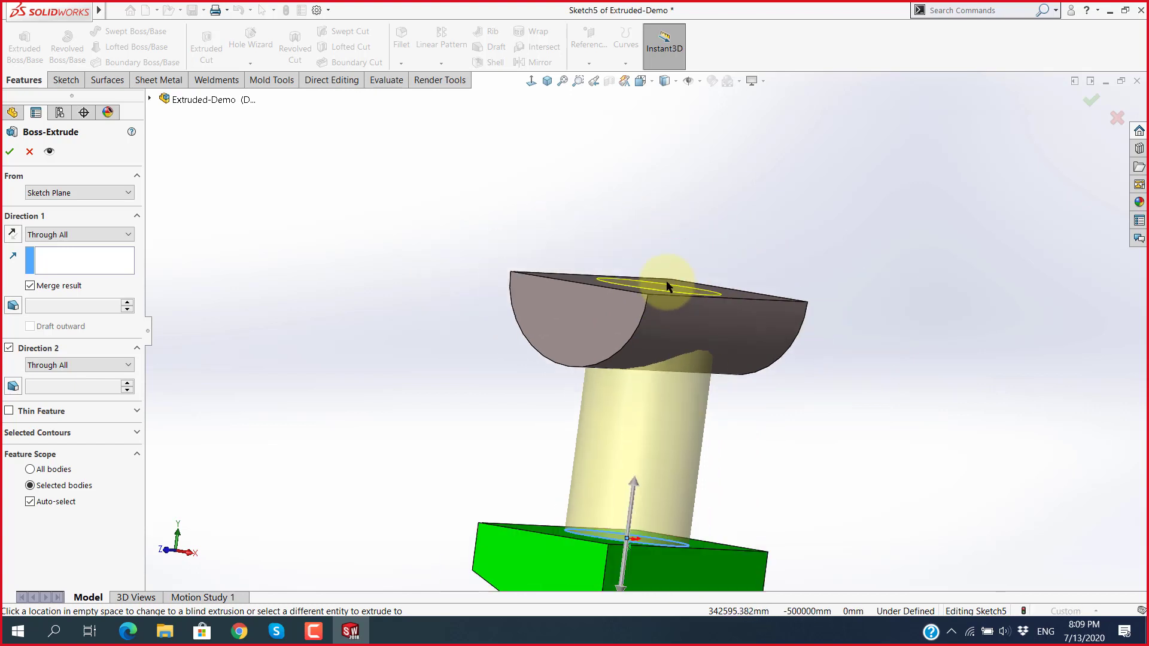
scroll(604, 298, up, 1)
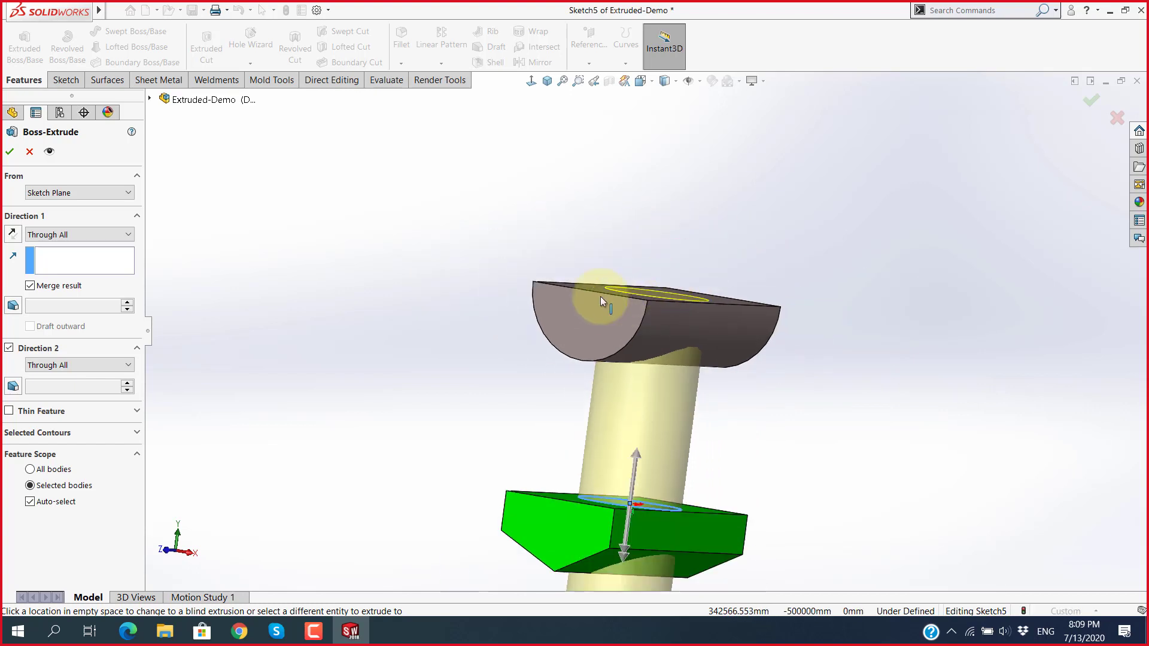
click(9, 152)
scroll(492, 441, up, 2)
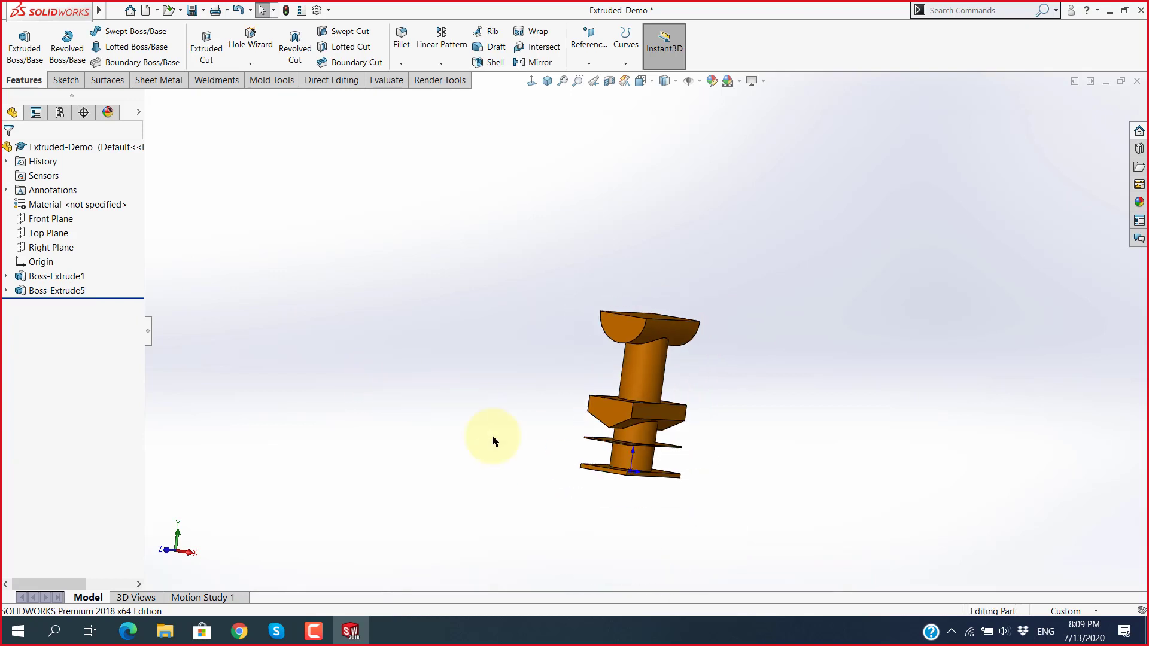
scroll(599, 435, down, 2)
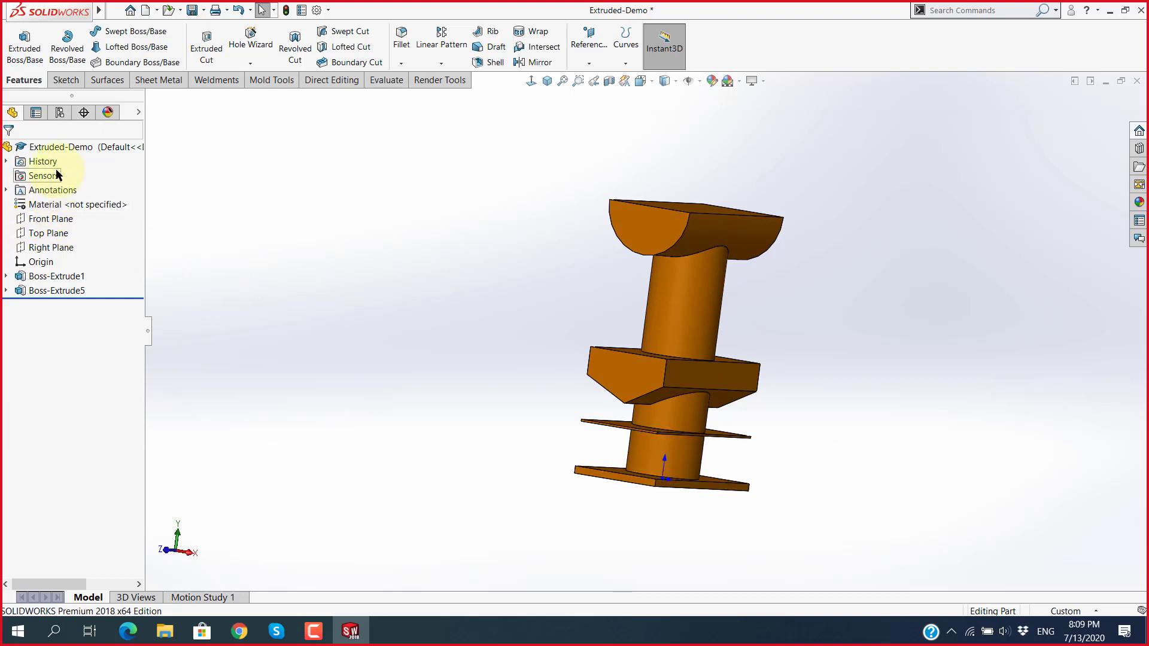
click(76, 299)
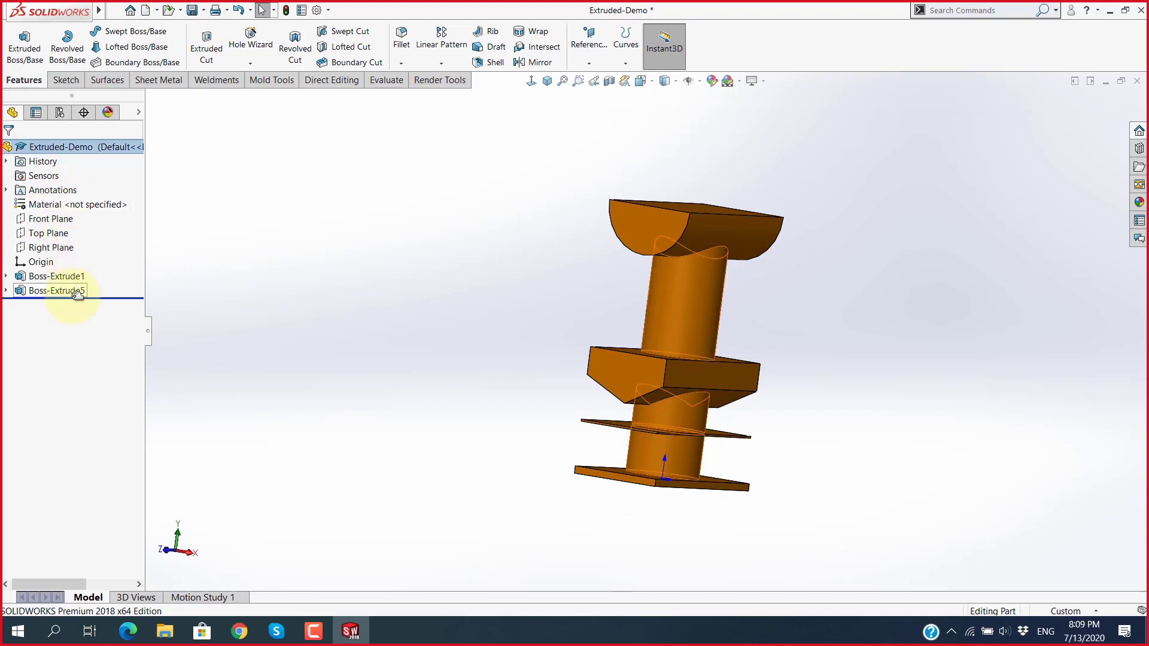
click(75, 292)
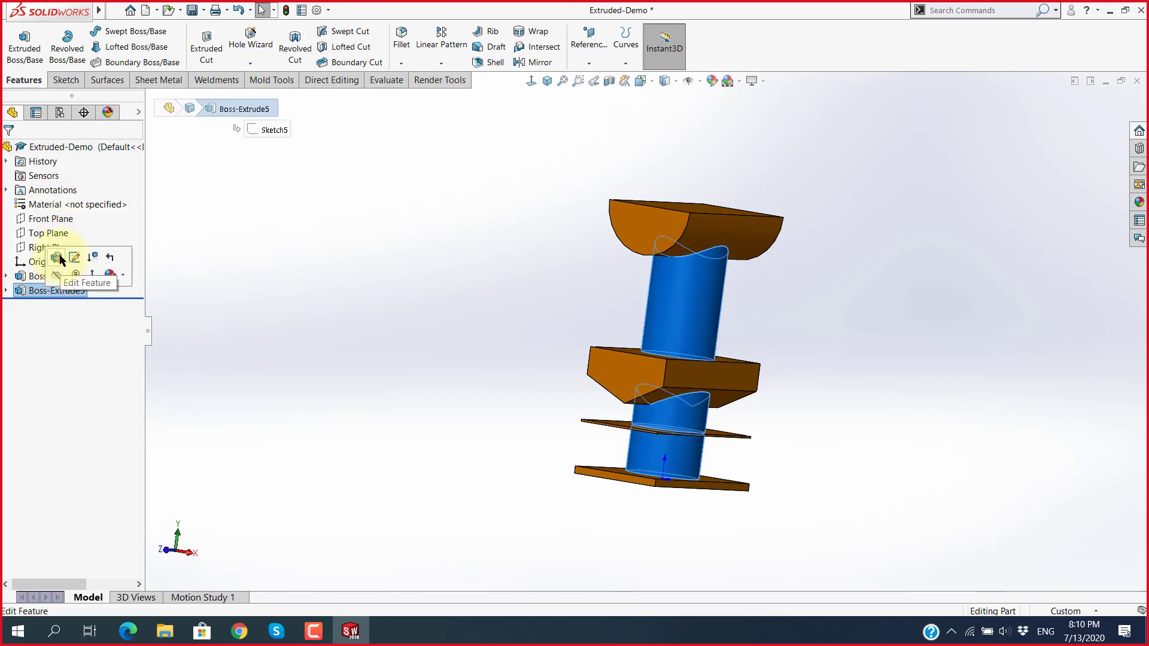
click(58, 259)
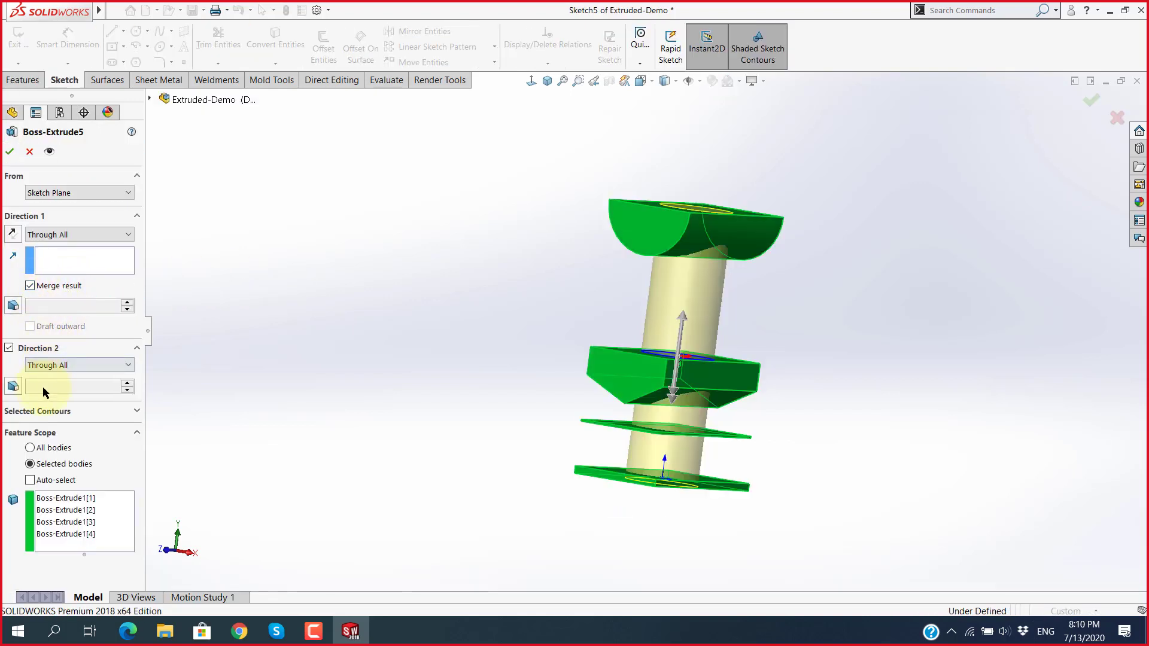
click(10, 151)
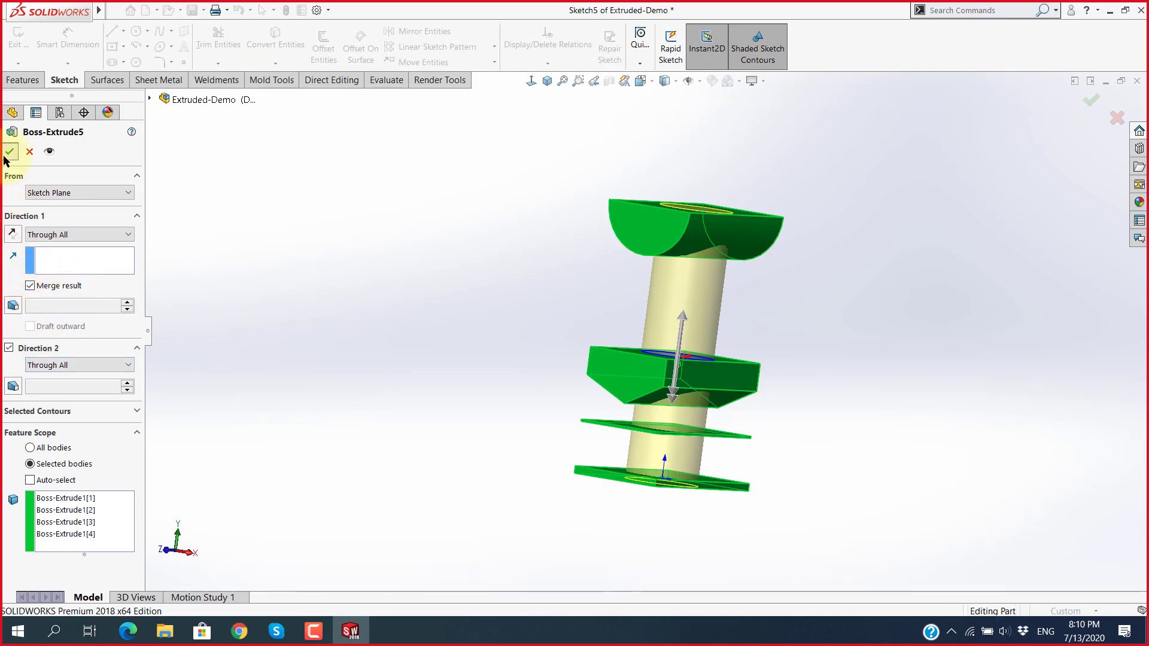
click(469, 388)
scroll(682, 379, down, 3)
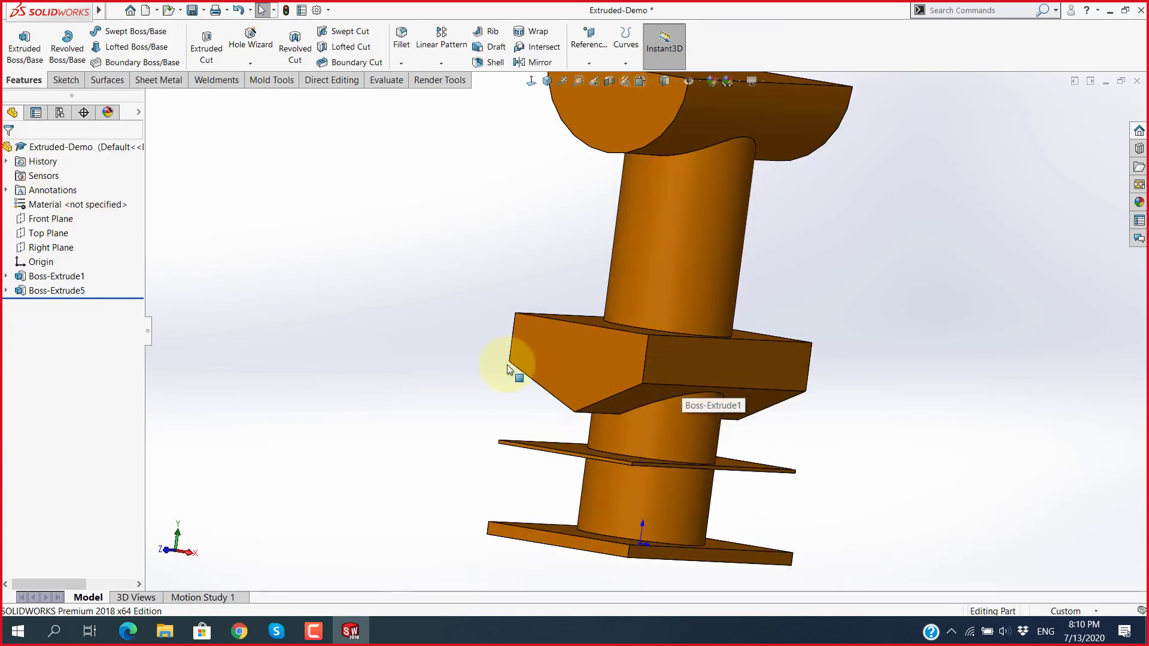
scroll(883, 352, up, 3)
mouse_move(777, 329)
middle_down()
mouse_move(708, 449)
mouse_move(736, 346)
middle_up()
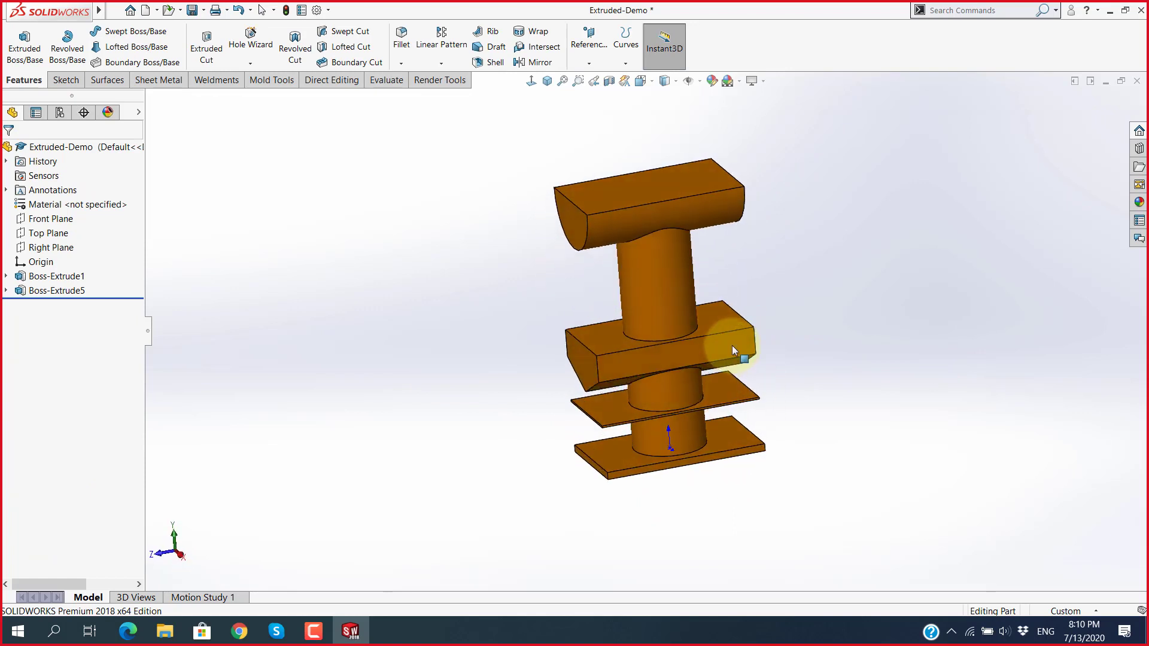
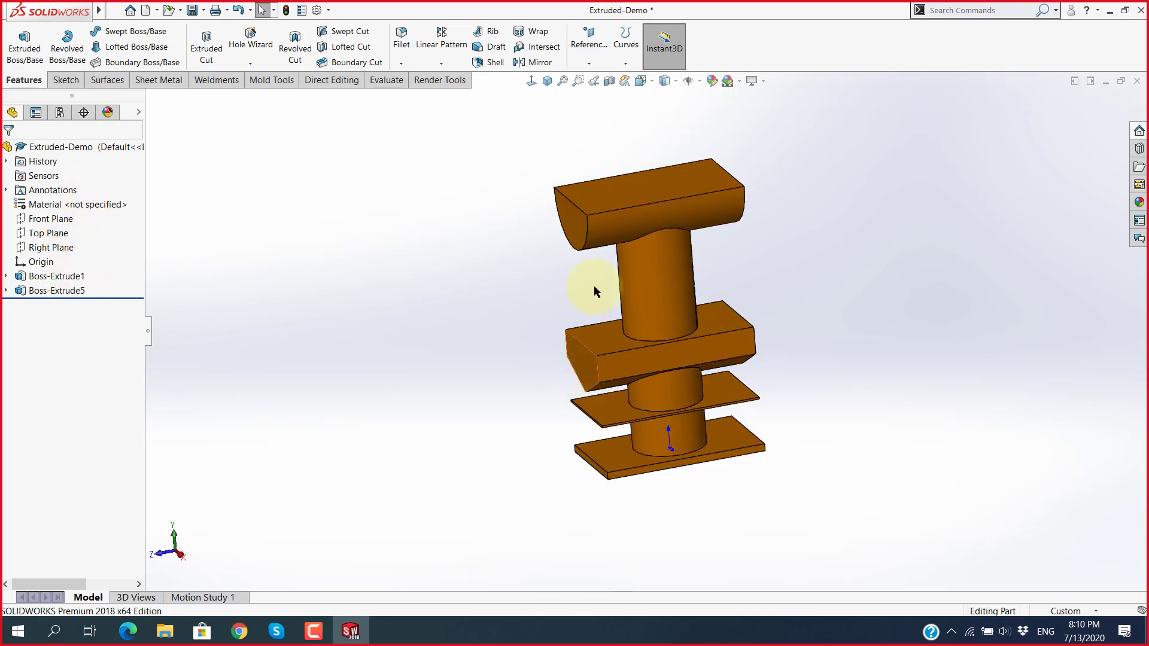
Step: Rebuild Boss-Extrude5 with Merge result turned off
click(69, 292)
click(77, 251)
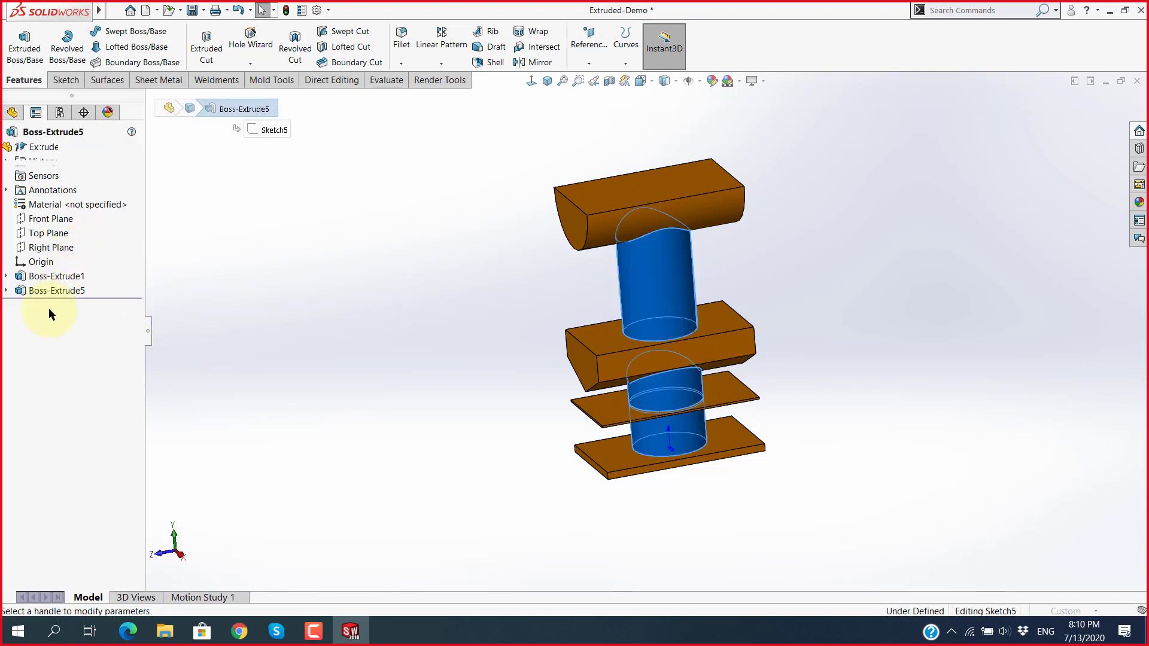
click(30, 285)
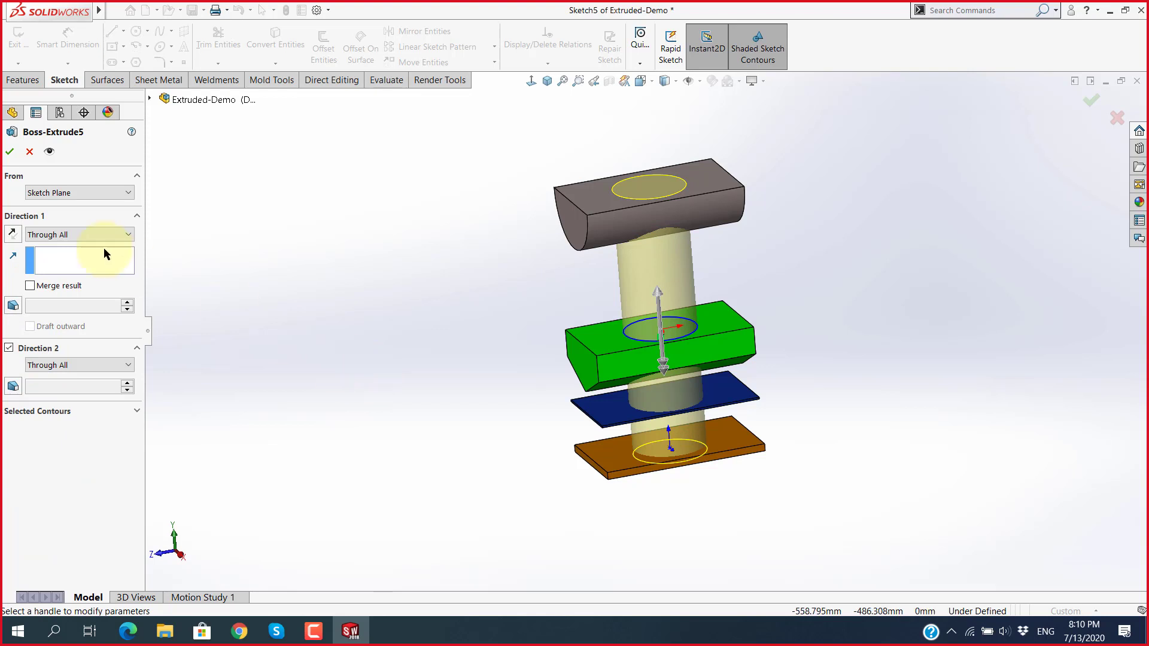
click(10, 151)
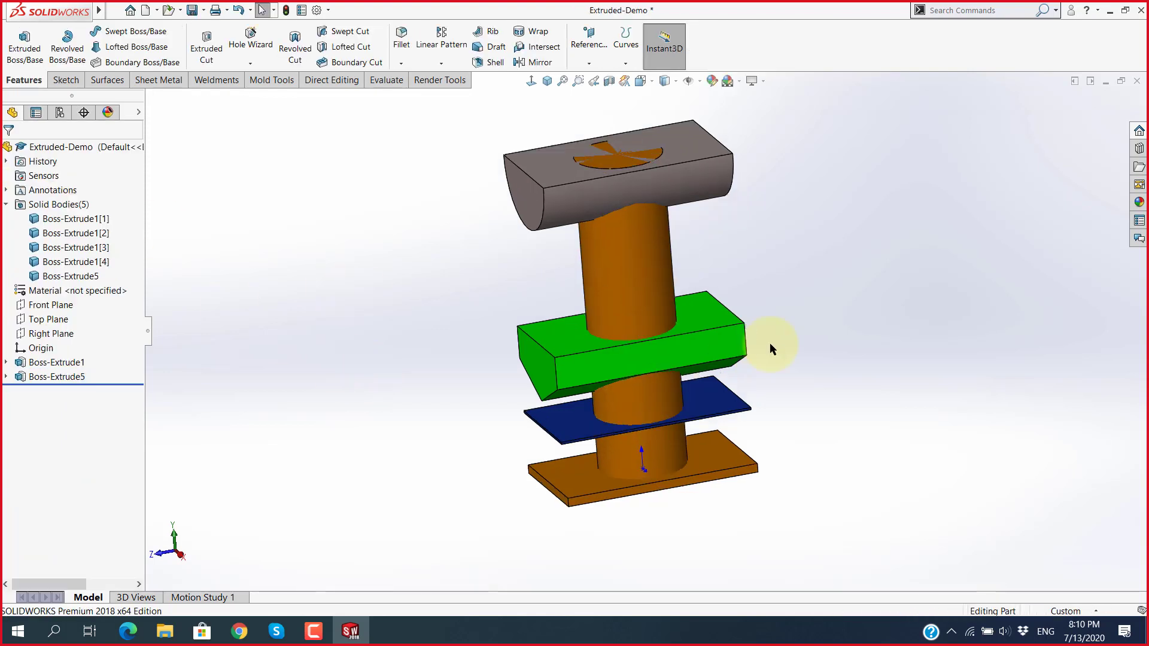
Step: Select the thin plate, the next body and the cylinder body in the Solid Bodies list
scroll(770, 343, down, 2)
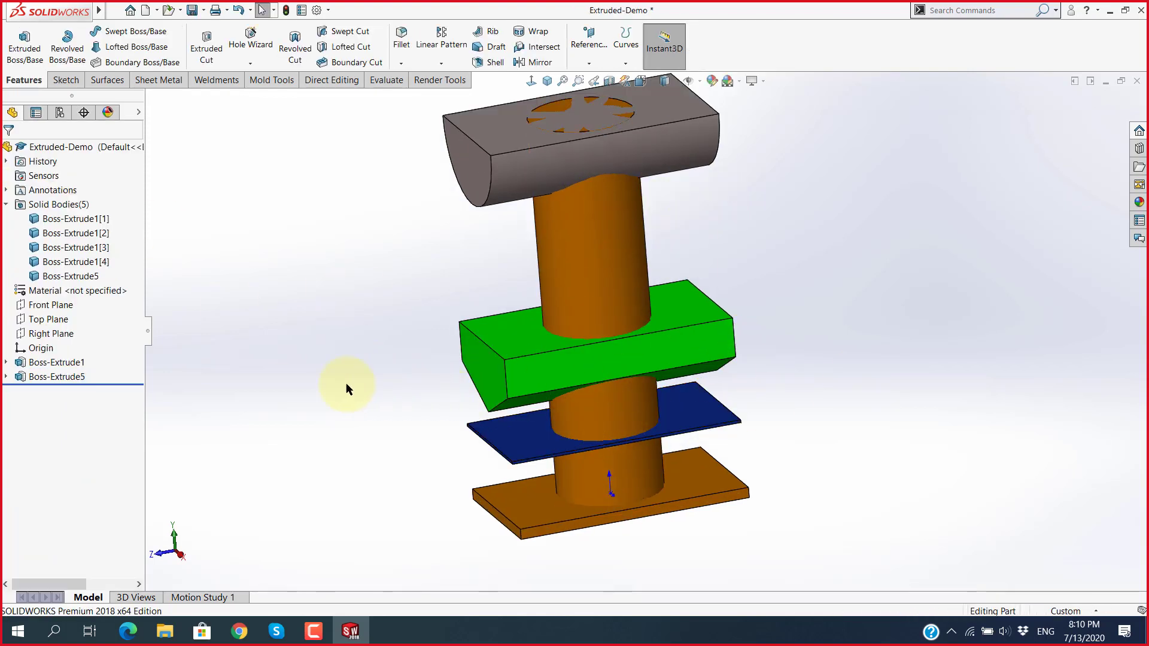
click(99, 224)
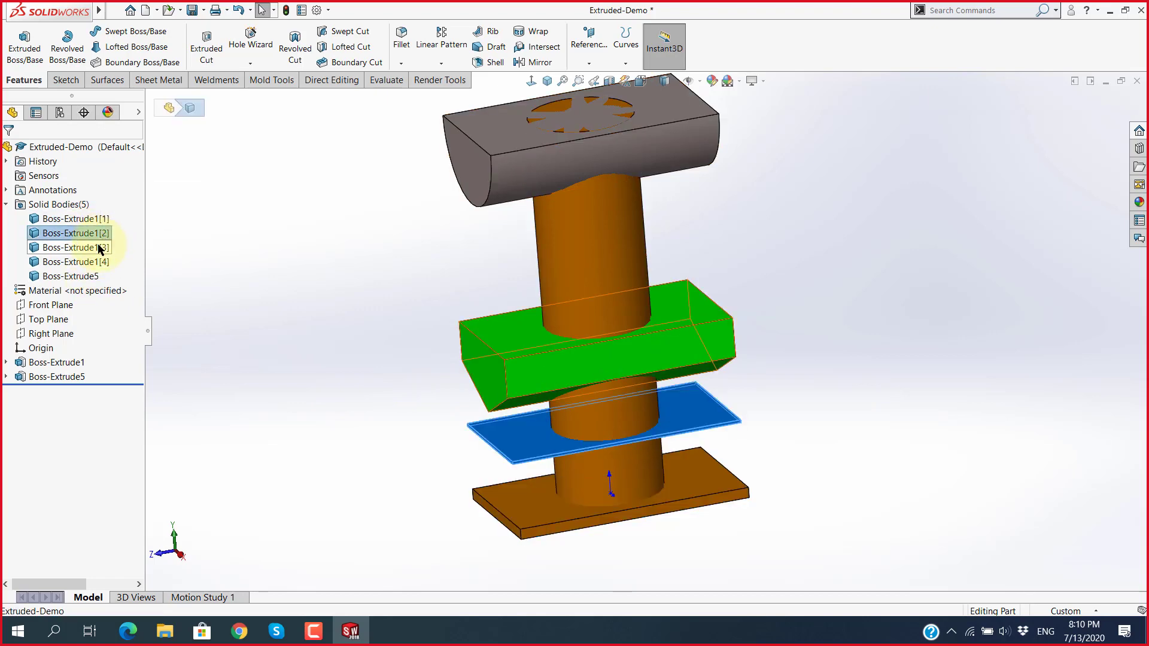
click(98, 247)
click(98, 261)
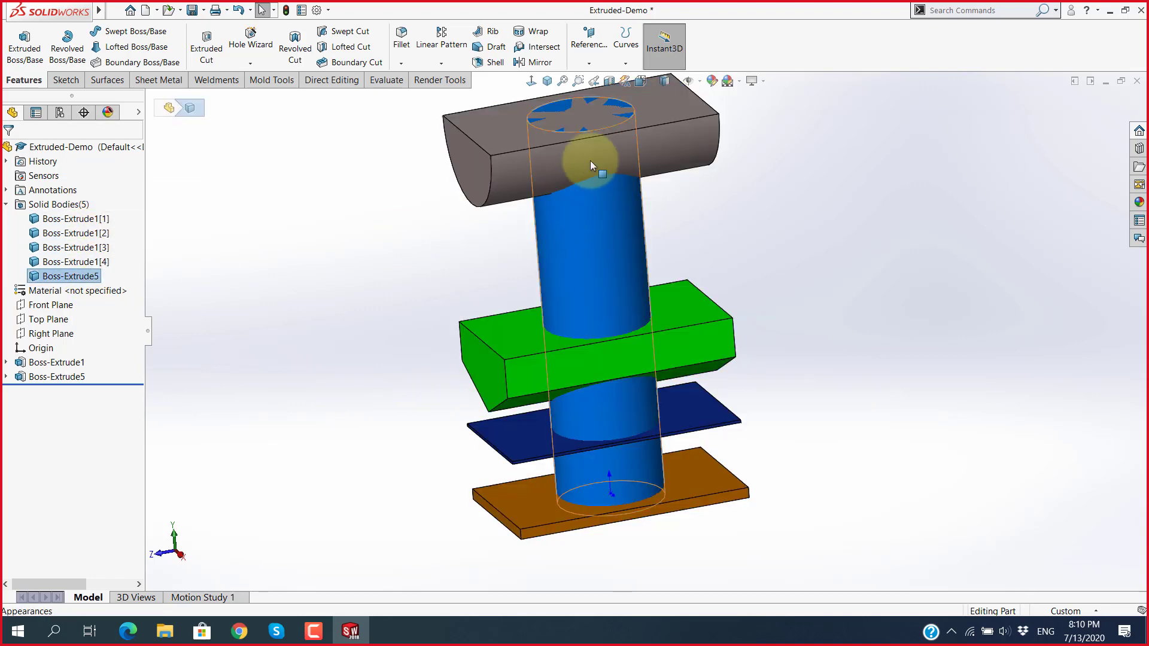
Step: Zoom and orbit to a near-front view to inspect the five separate bodies
scroll(591, 179, down, 3)
scroll(623, 287, up, 3)
scroll(649, 419, down, 3)
scroll(569, 419, down, 4)
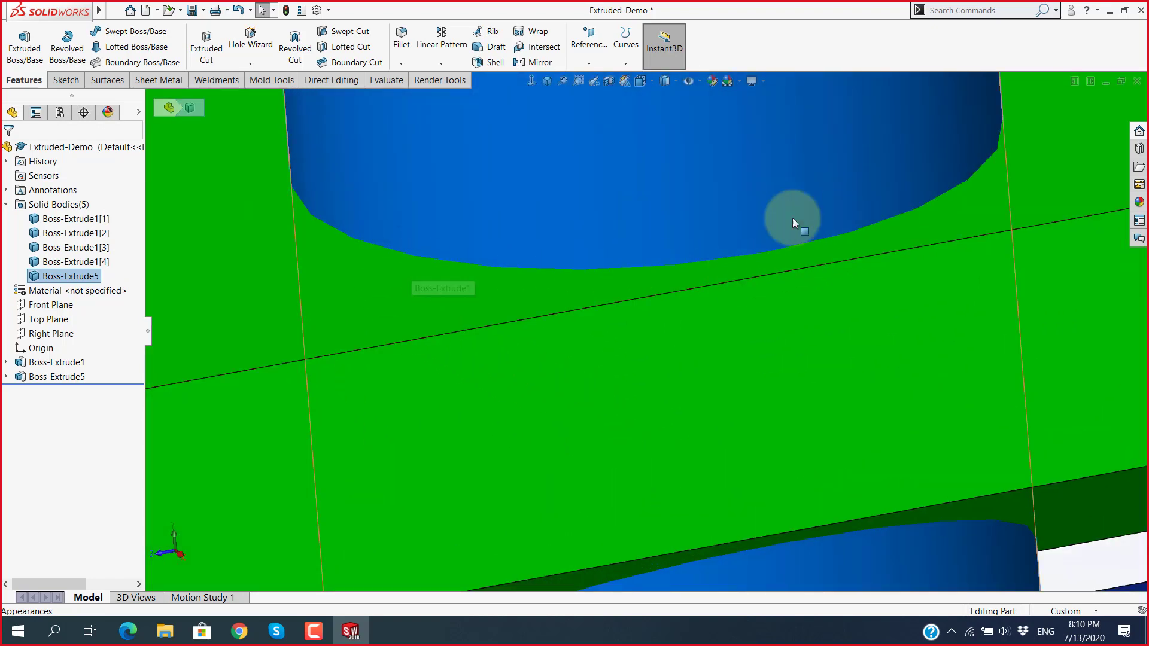
scroll(567, 285, down, 3)
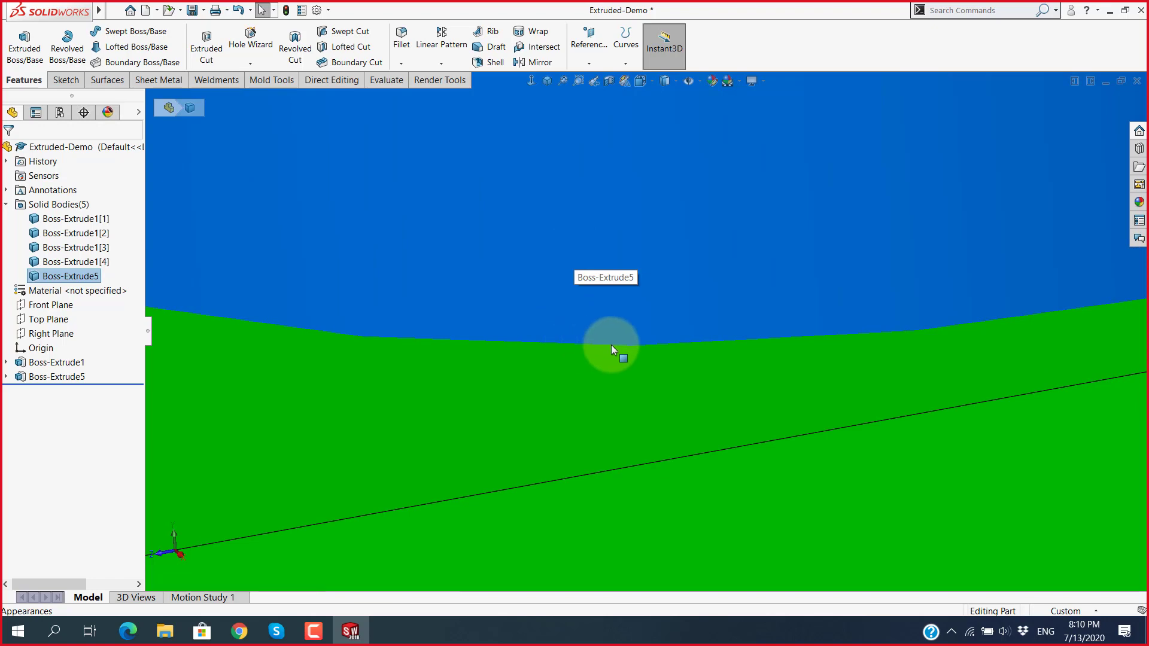
scroll(953, 318, up, 4)
scroll(716, 468, up, 5)
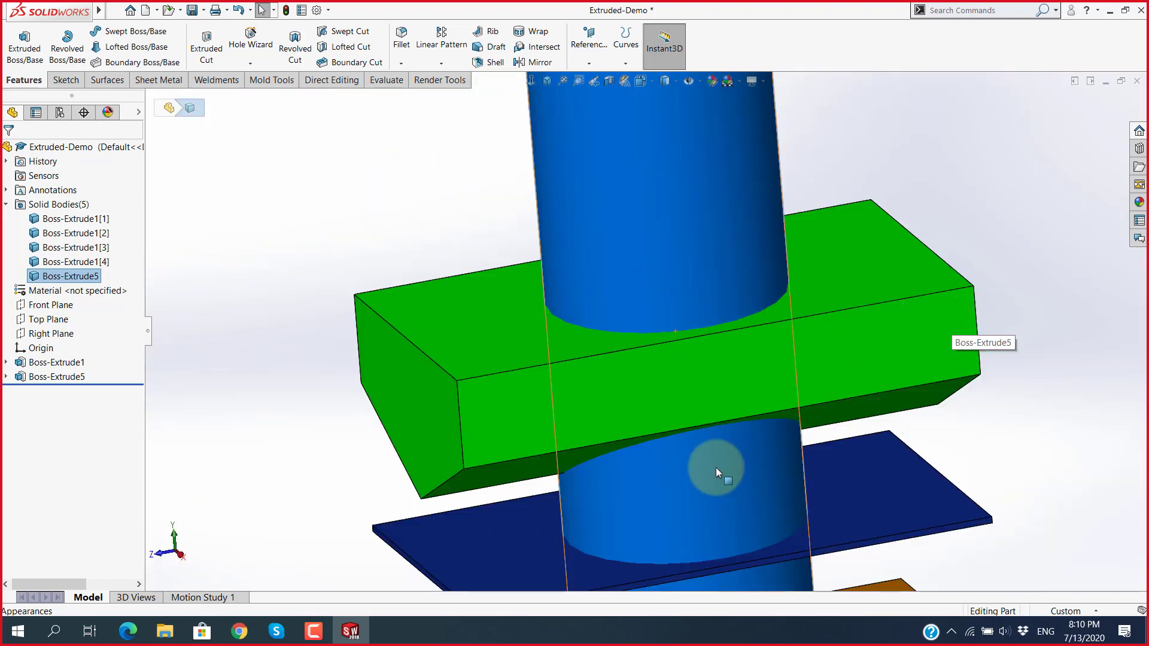
scroll(637, 460, up, 2)
scroll(581, 411, down, 4)
scroll(595, 246, down, 2)
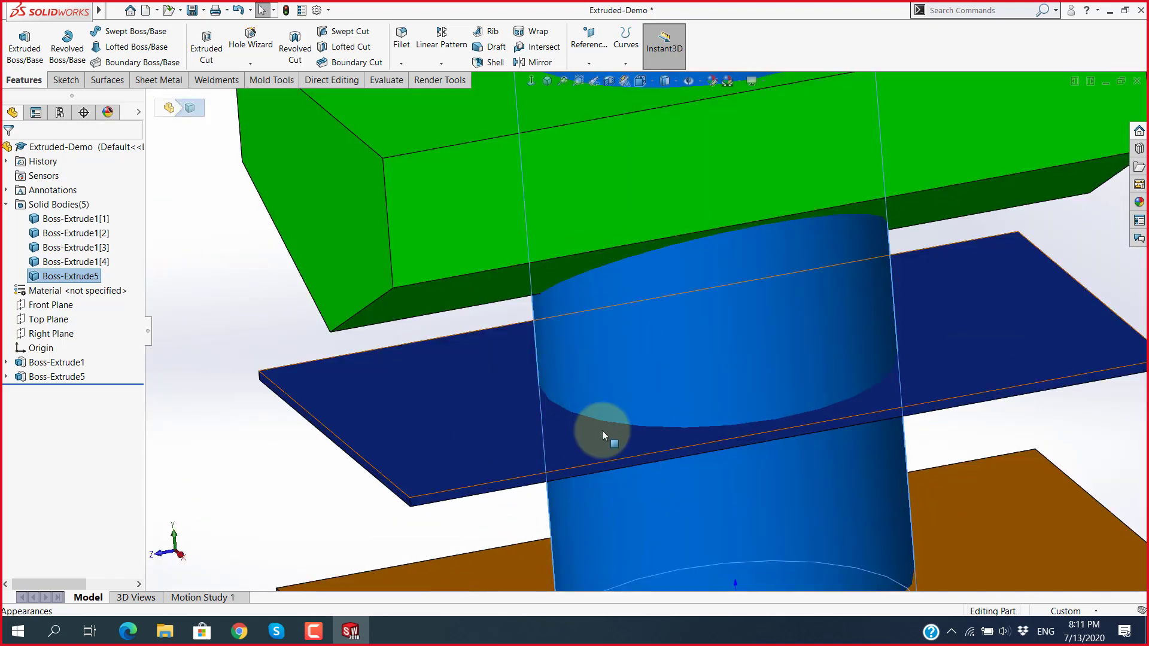
scroll(708, 450, up, 5)
scroll(609, 440, down, 2)
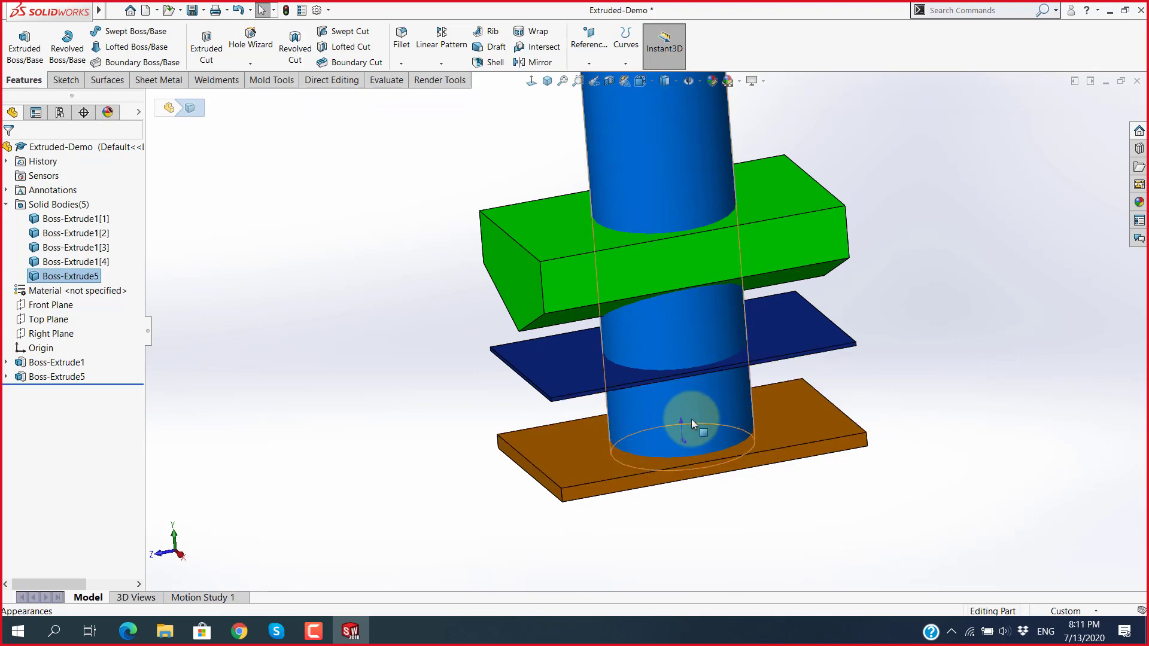
mouse_move(691, 415)
middle_down()
mouse_move(724, 371)
mouse_move(685, 436)
middle_up()
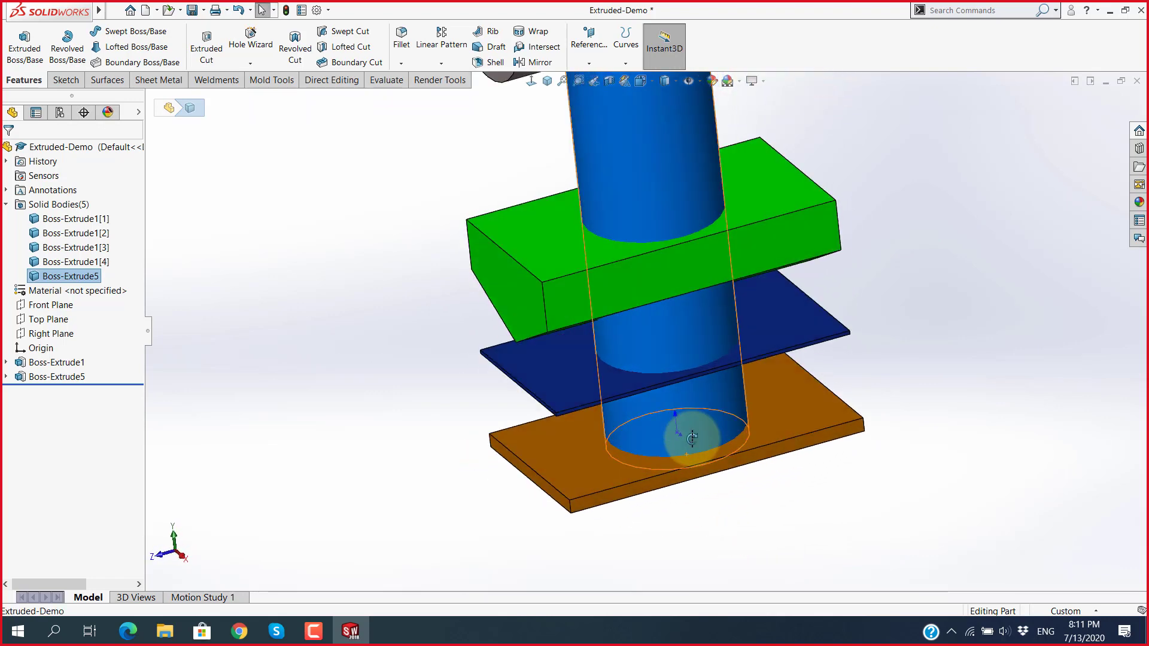
scroll(615, 192, up, 5)
scroll(743, 389, down, 6)
scroll(738, 410, up, 5)
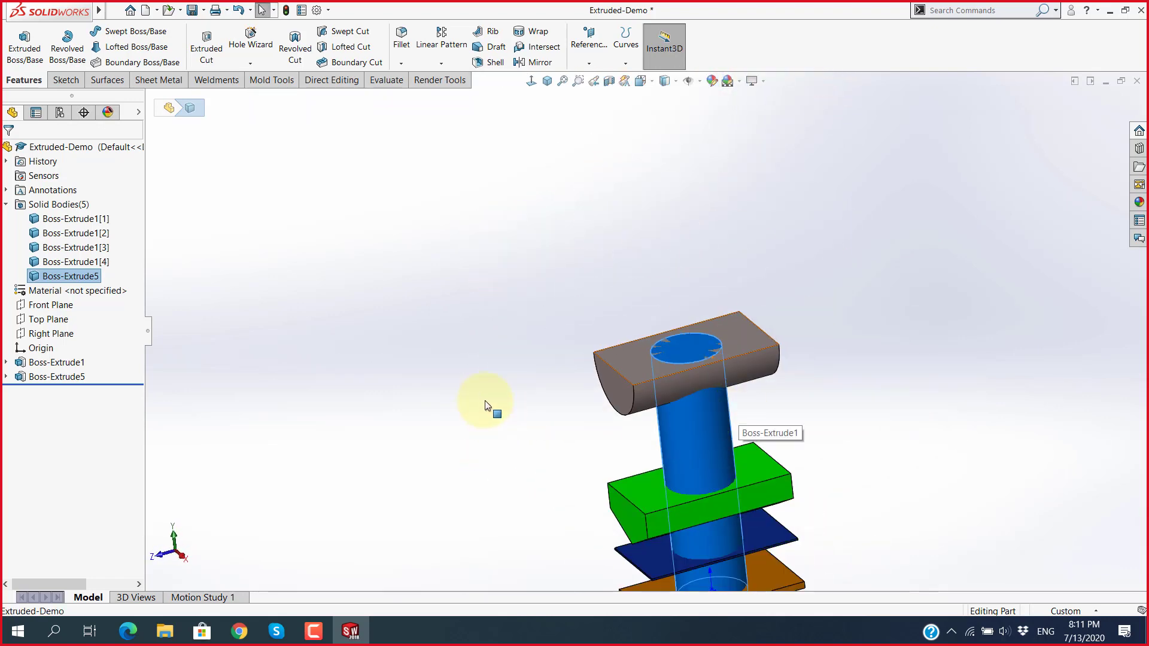
Step: Re-edit Boss-Extrude5 with Merge result kept on, then zoom around the fused single solid
click(54, 377)
click(58, 341)
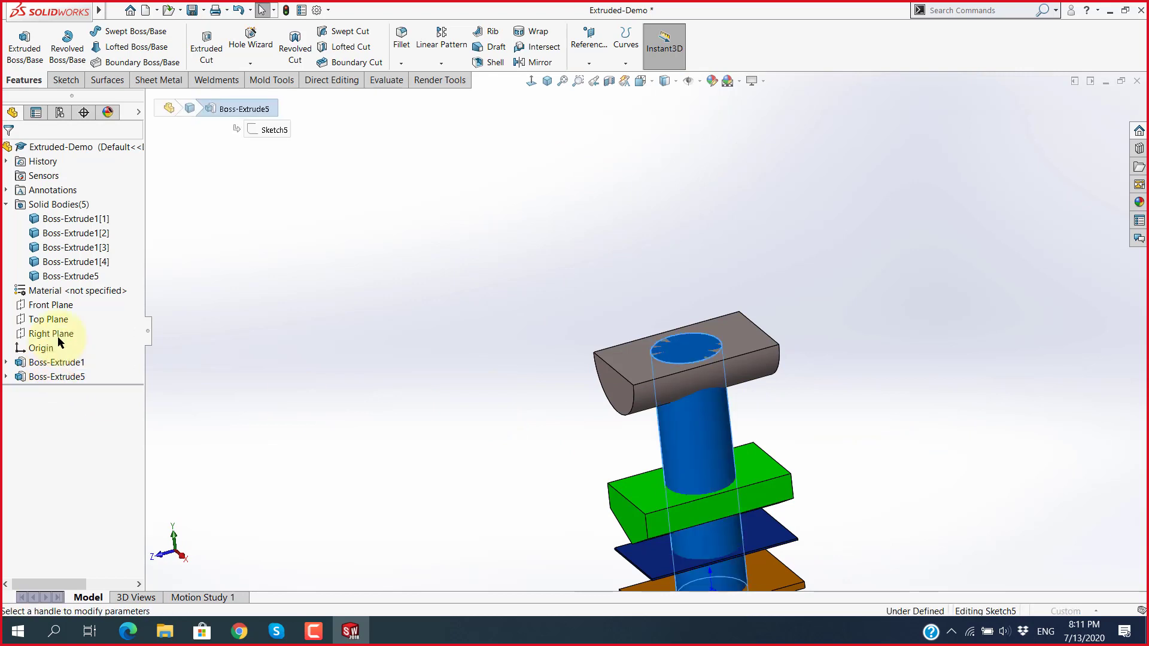
click(9, 151)
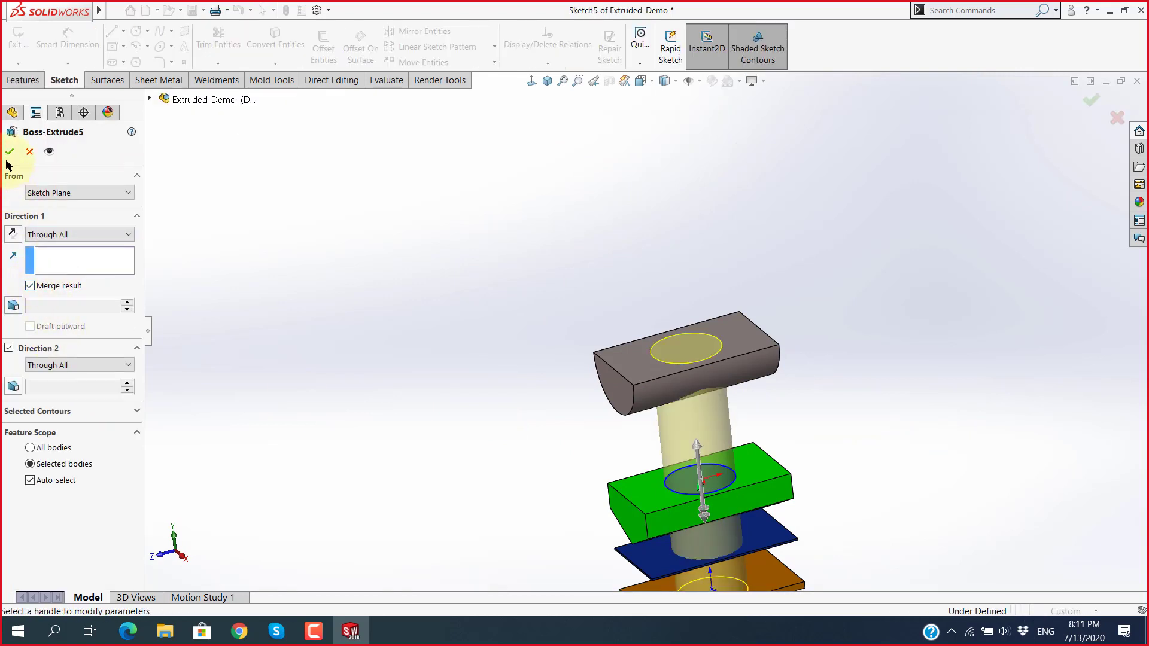
scroll(722, 452, up, 5)
scroll(722, 452, down, 5)
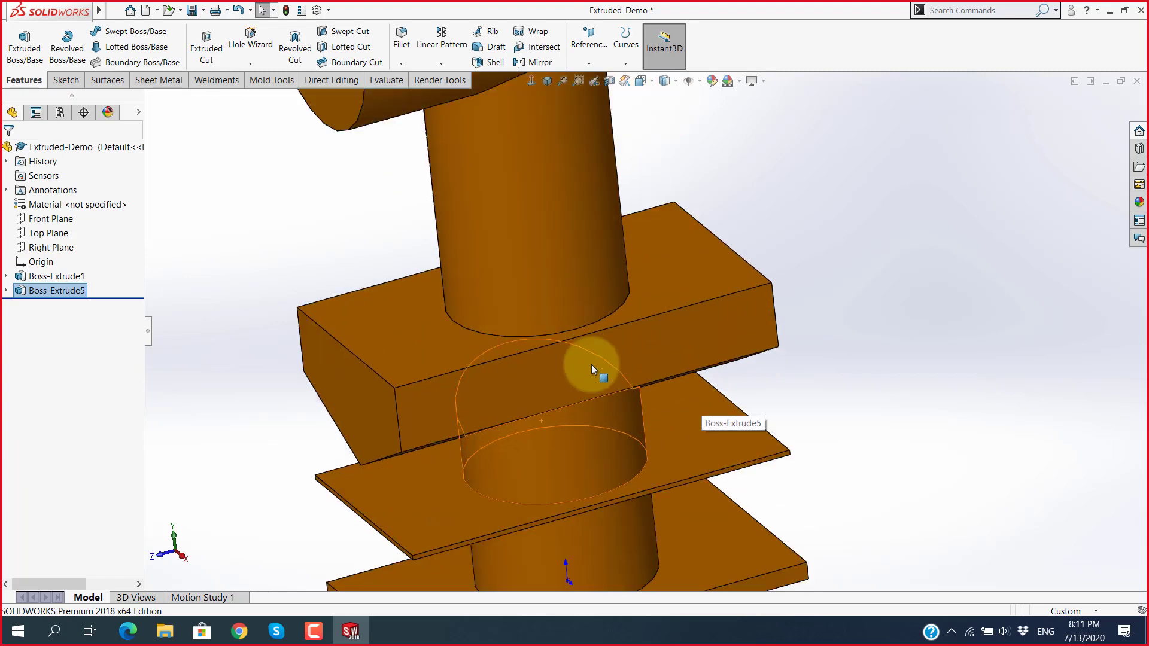
scroll(591, 365, down, 2)
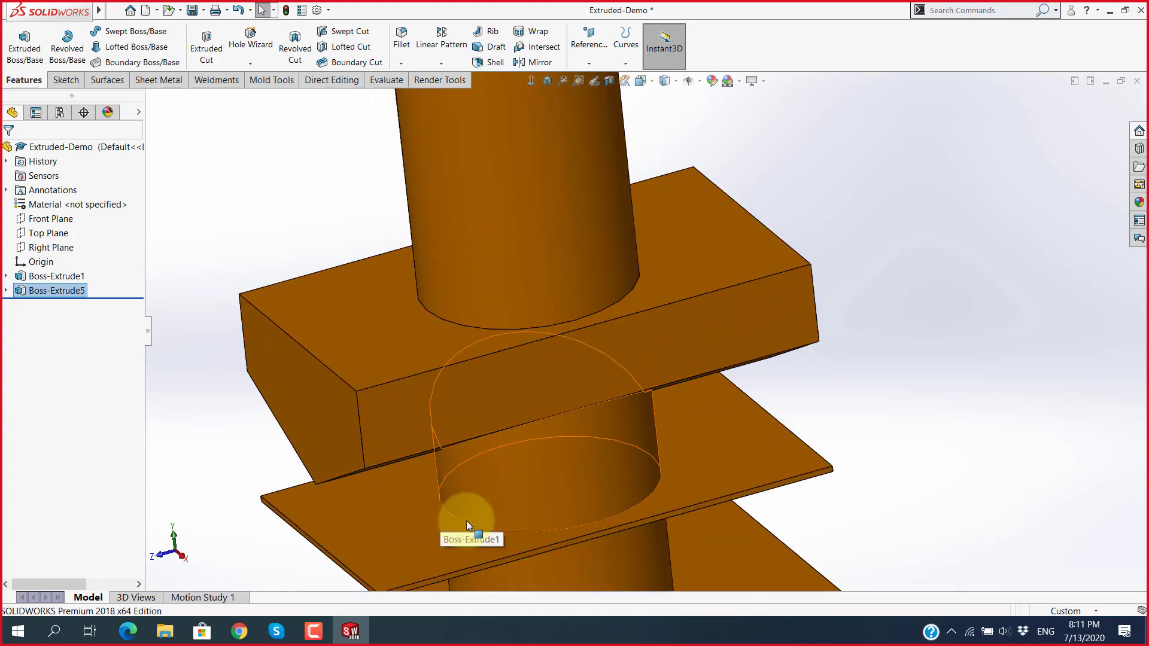
scroll(598, 534, up, 2)
scroll(598, 533, down, 2)
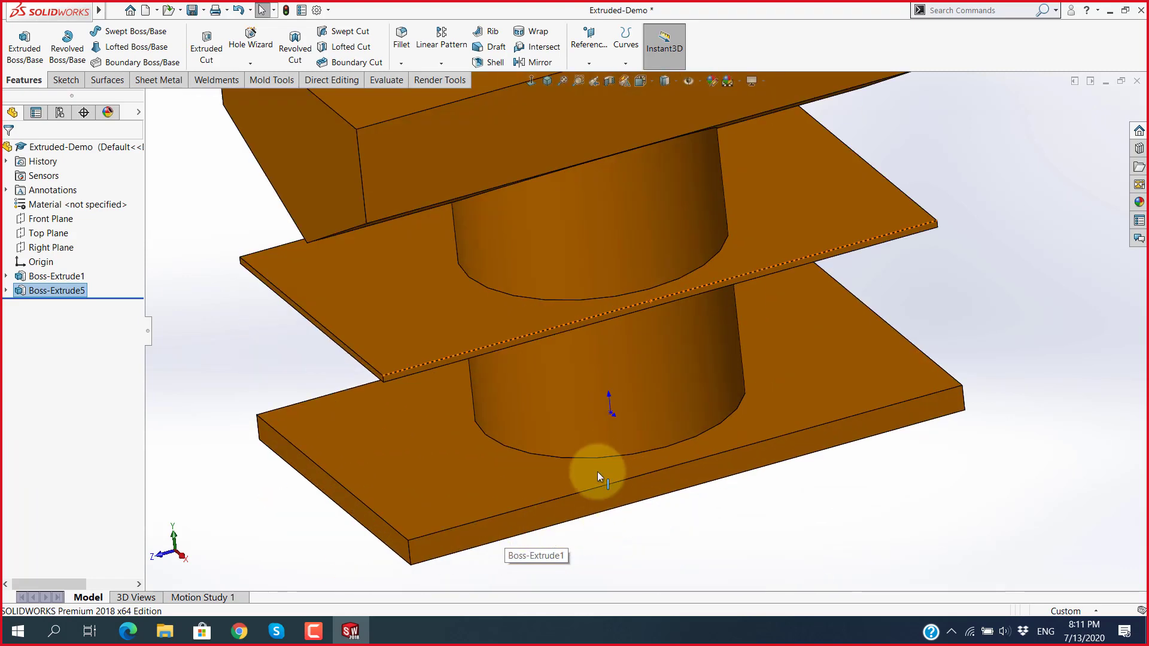
scroll(867, 467, up, 2)
scroll(892, 475, up, 3)
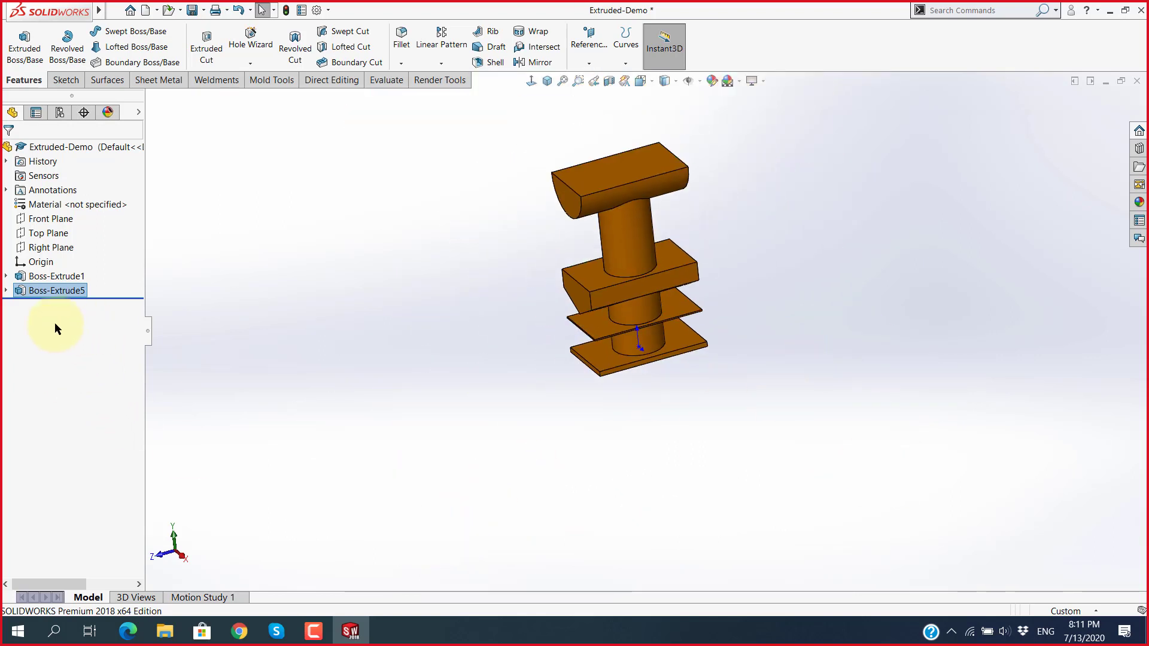
Step: Check the Skype call's chat, then return to SOLIDWORKS
click(290, 633)
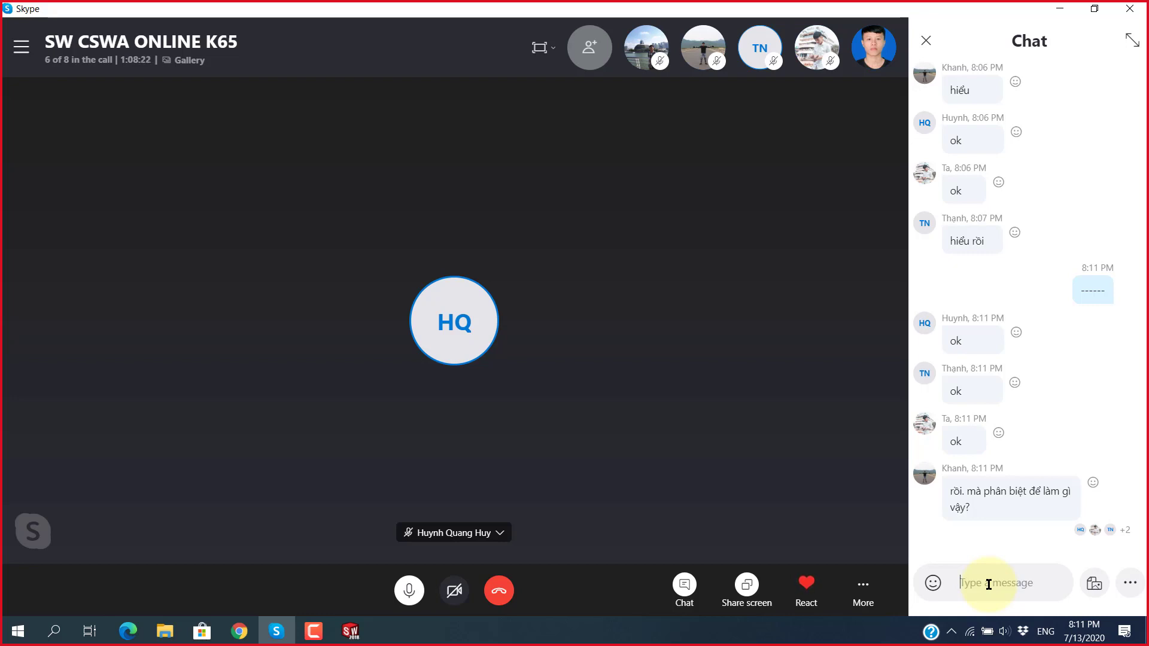
click(353, 633)
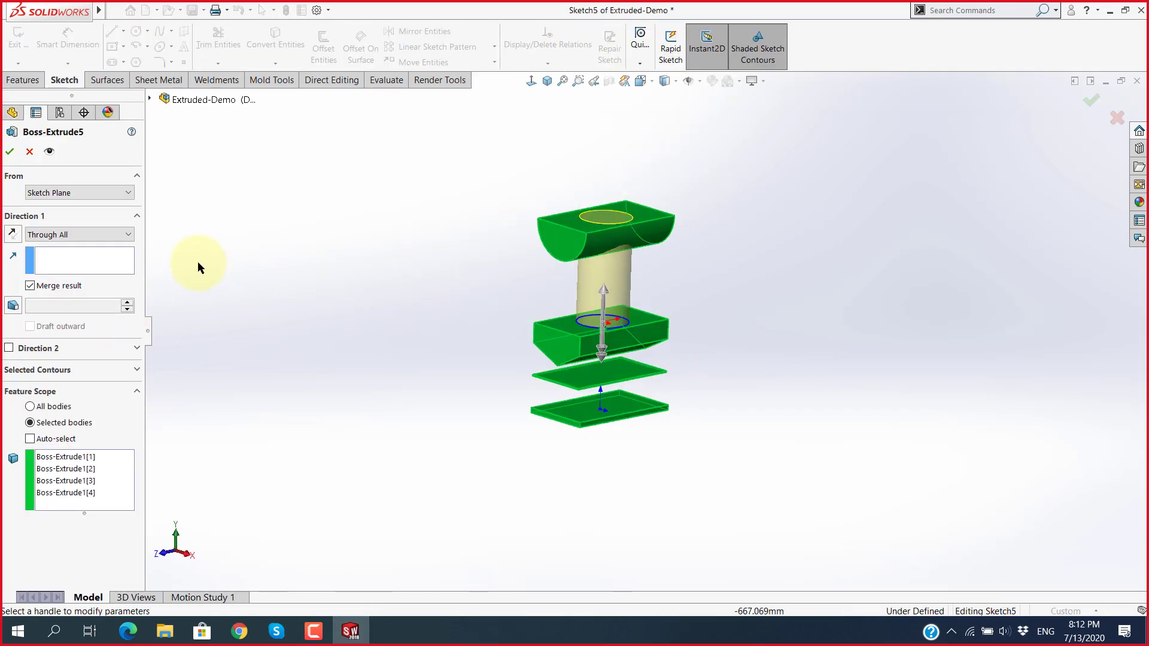
Step: Set Boss-Extrude5's end condition to Up To Body, first picking the top half-round body
click(89, 235)
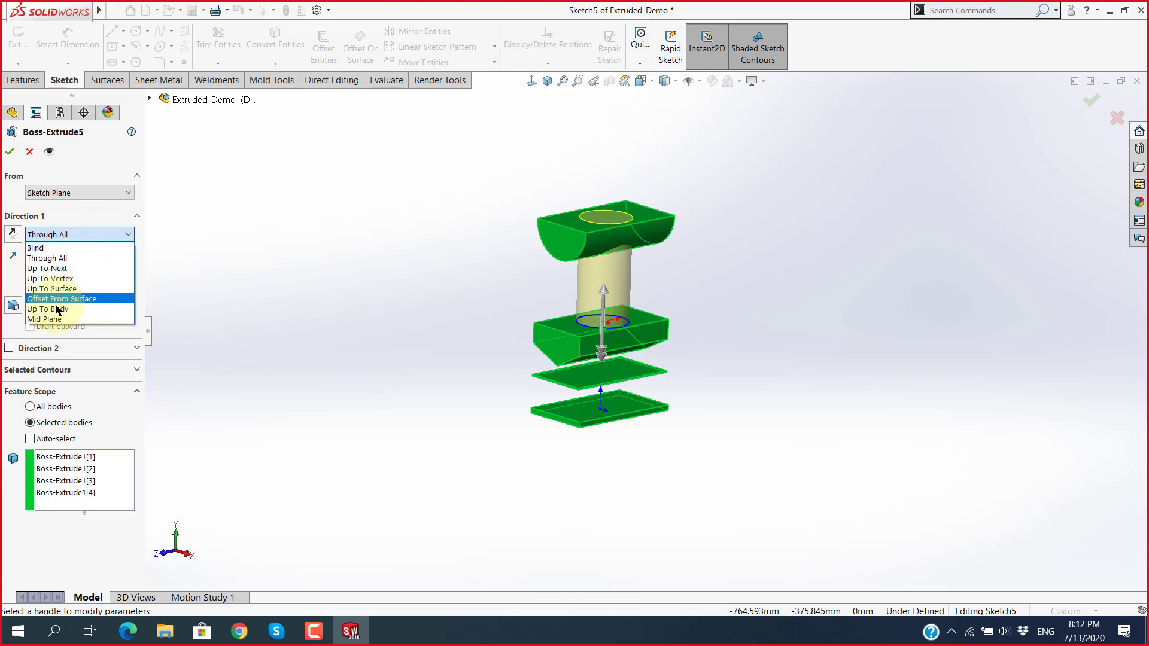
click(92, 311)
scroll(547, 305, down, 2)
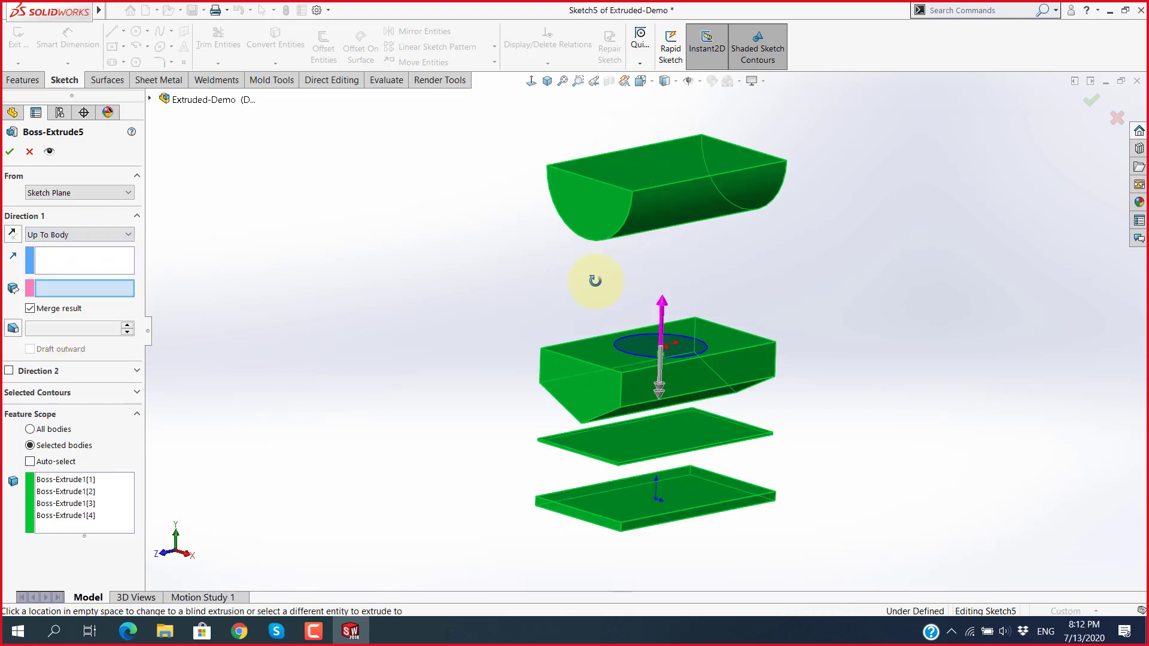
mouse_move(623, 307)
middle_down()
mouse_move(623, 247)
mouse_move(652, 206)
middle_up()
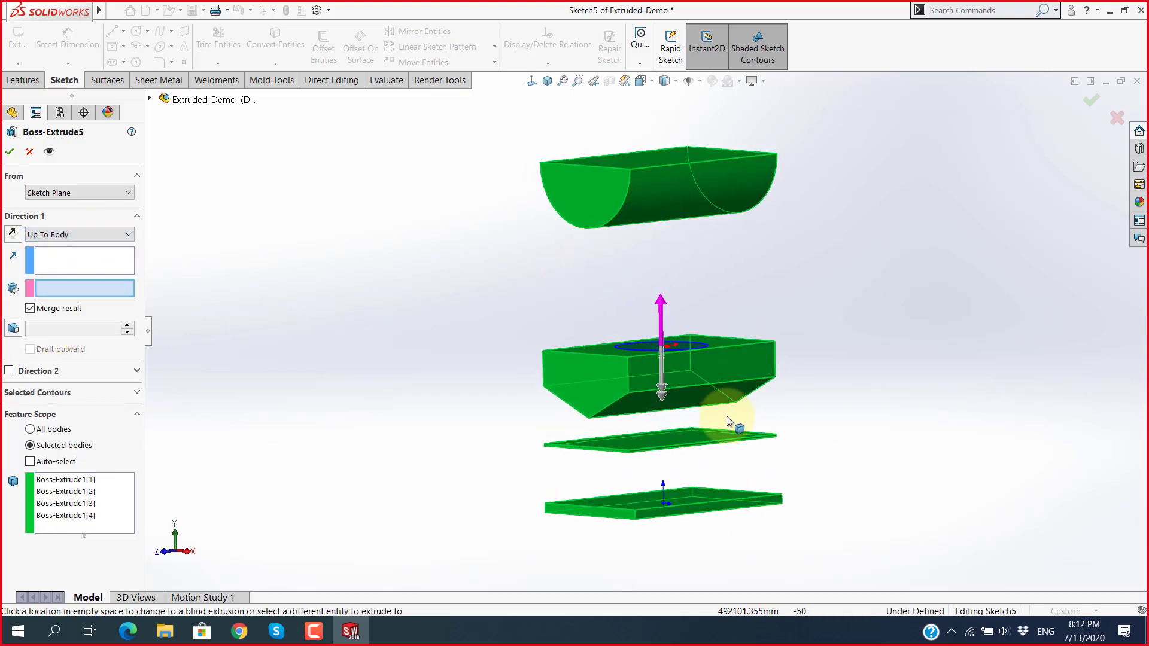
click(85, 288)
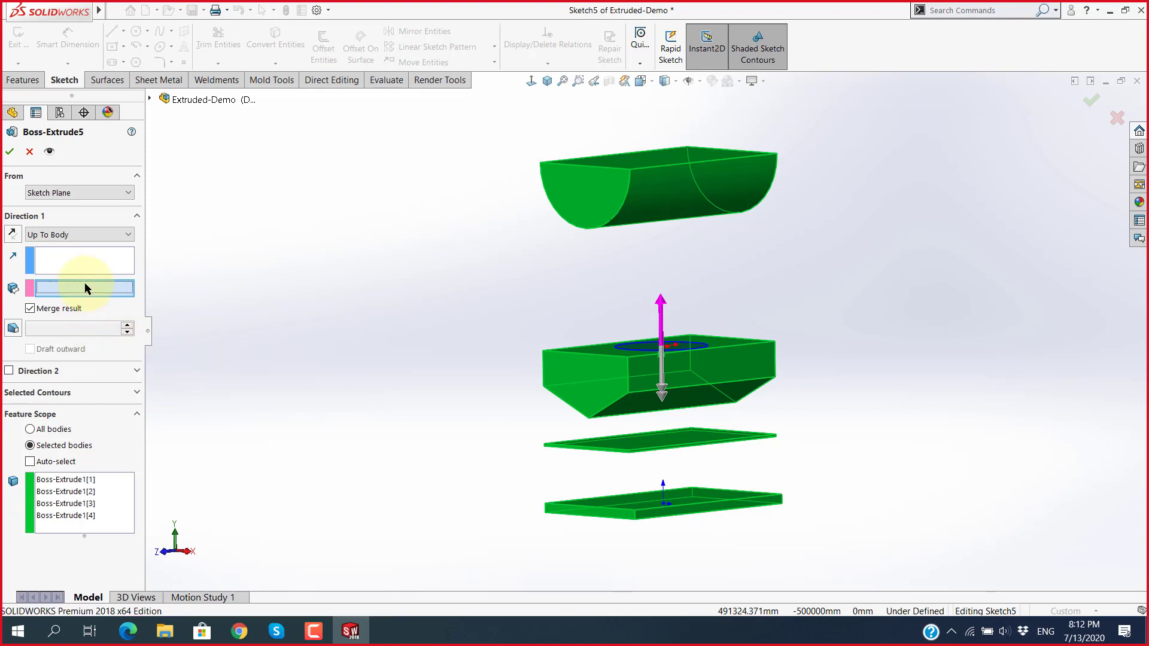
click(661, 187)
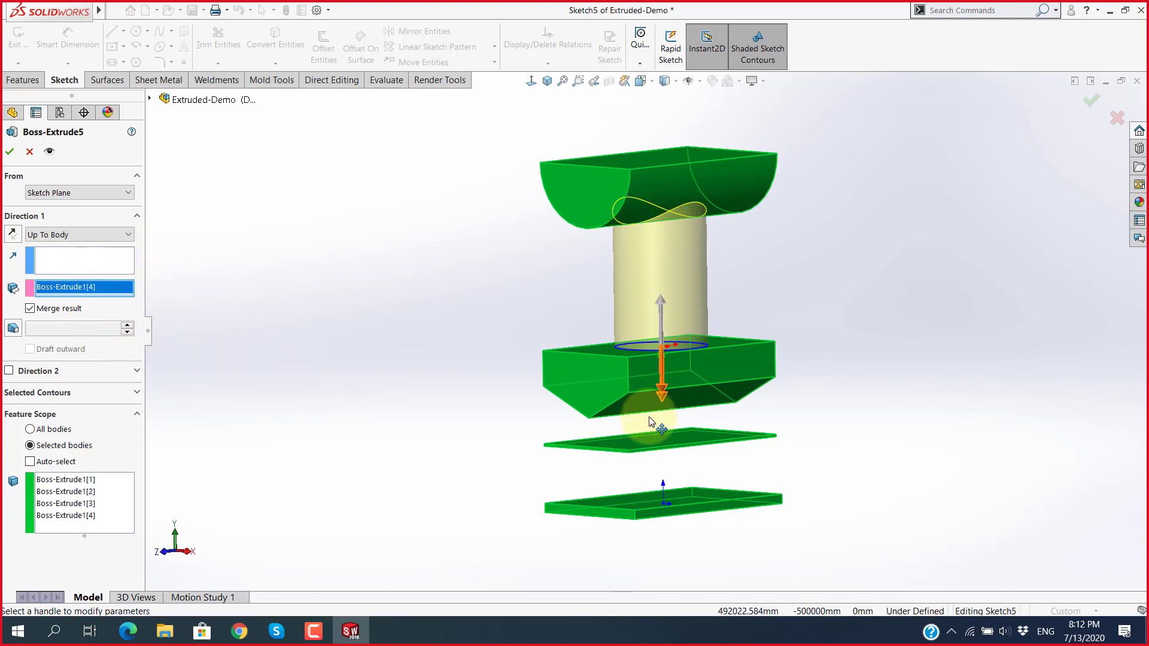
Step: Drop the middle plate, make bottom plate Boss-Extrude1[1] the end body, and accept the cylinder
click(661, 440)
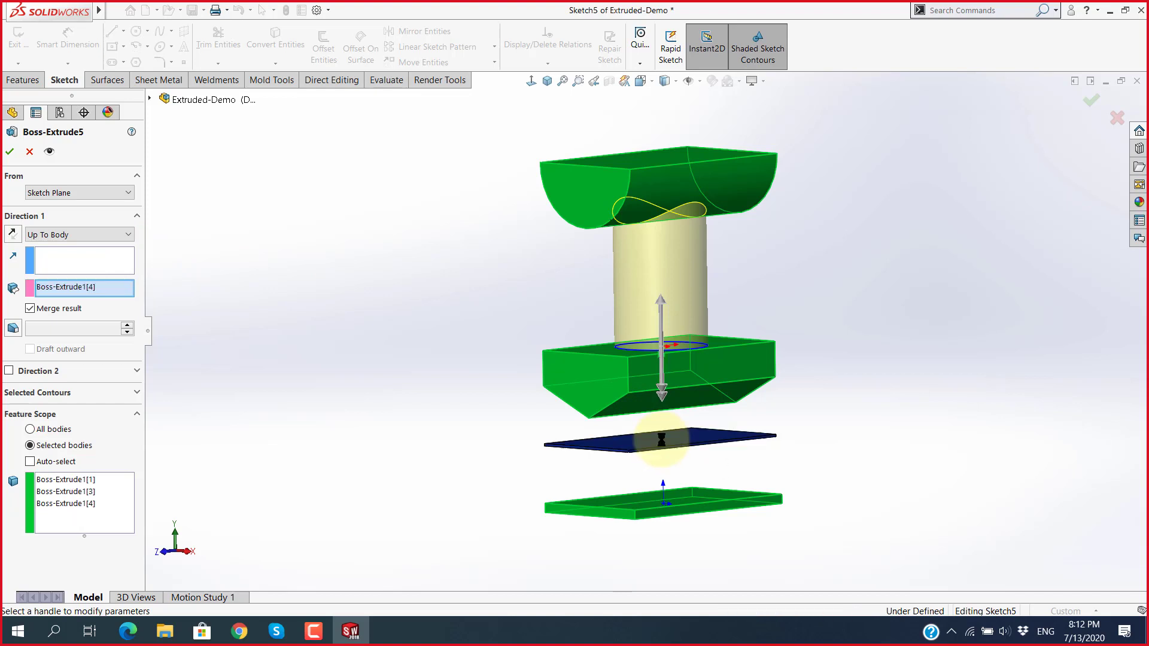
right_click(88, 289)
click(115, 308)
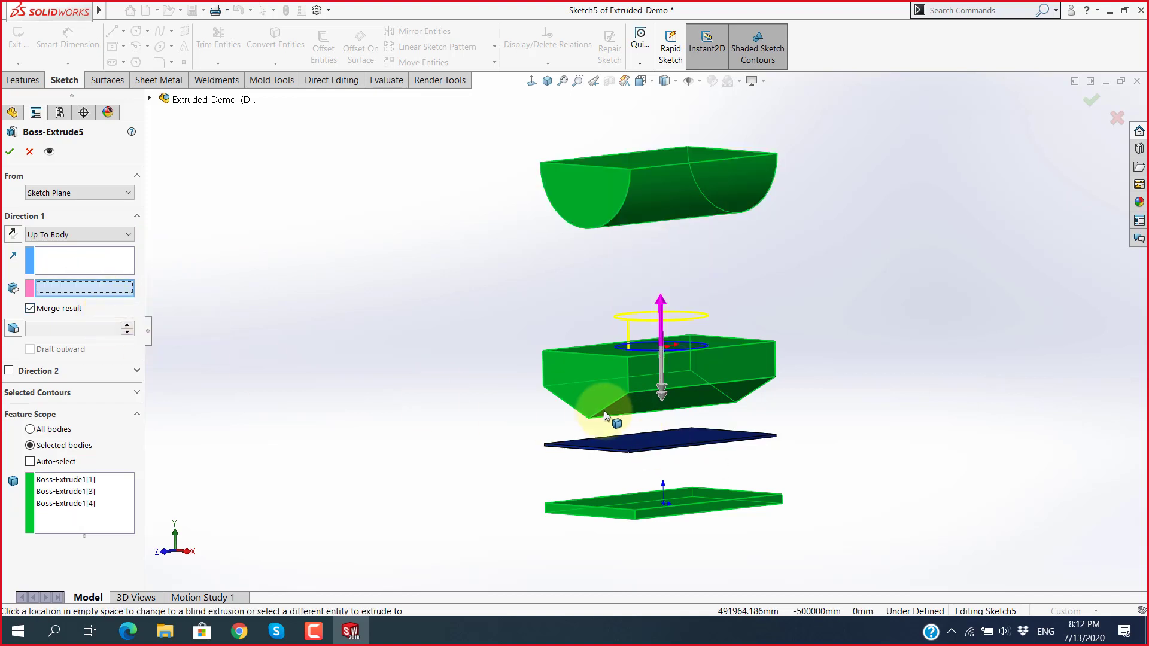
click(678, 439)
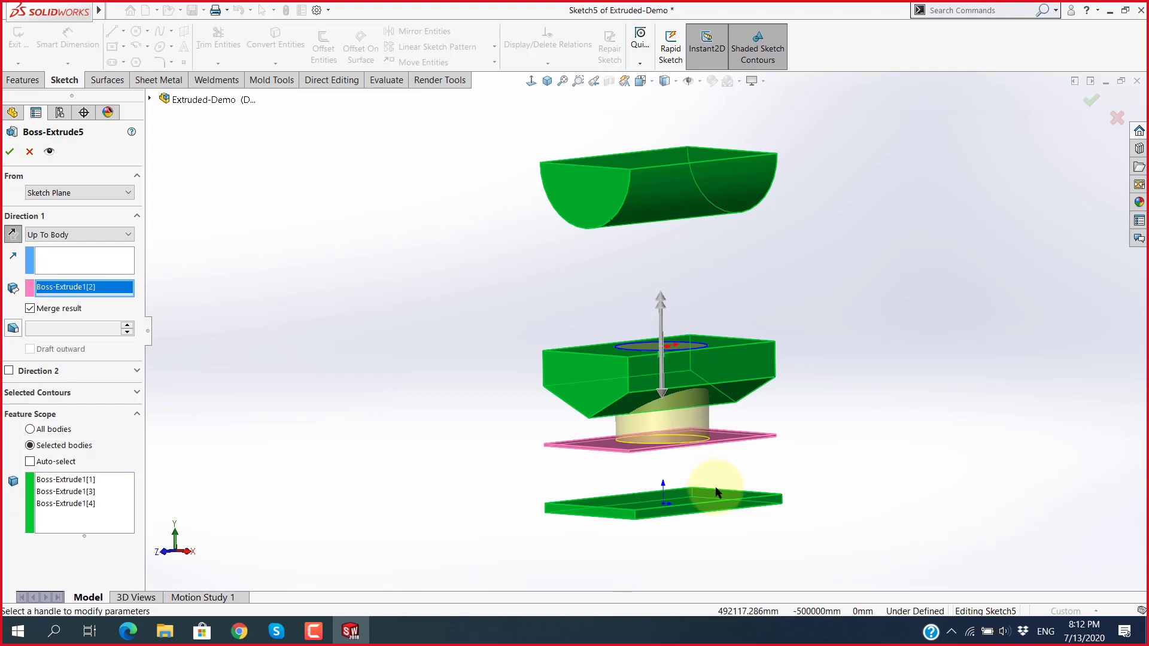
right_click(114, 290)
click(117, 306)
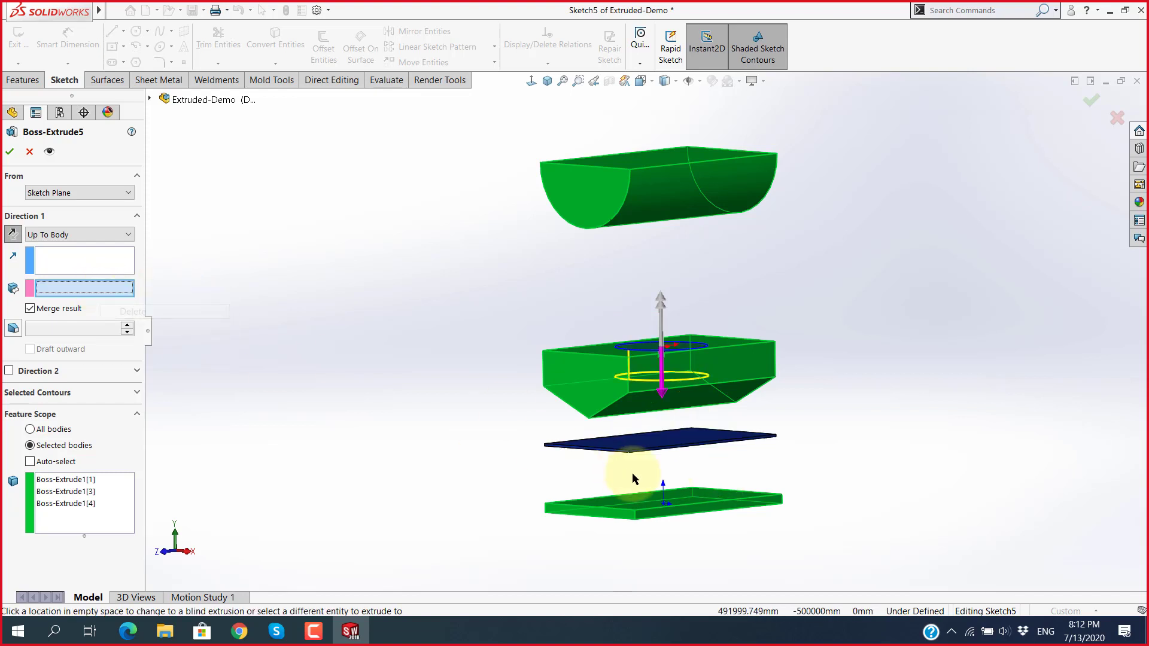
click(652, 500)
mouse_move(661, 494)
middle_down()
mouse_move(739, 480)
mouse_move(680, 526)
middle_up()
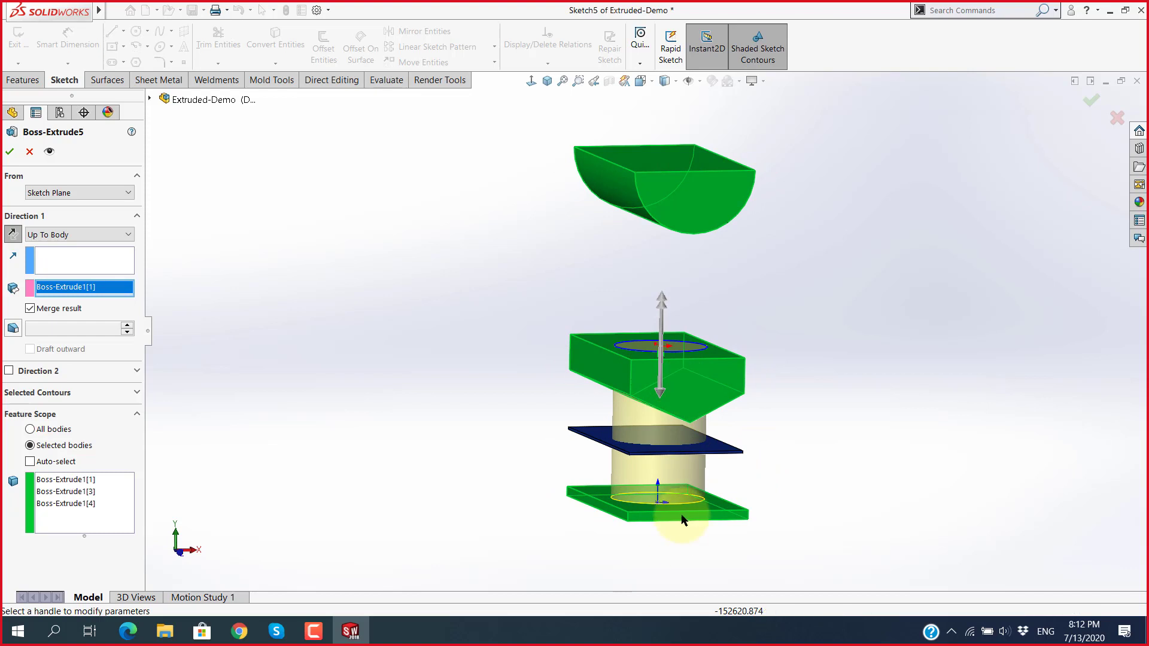
click(7, 153)
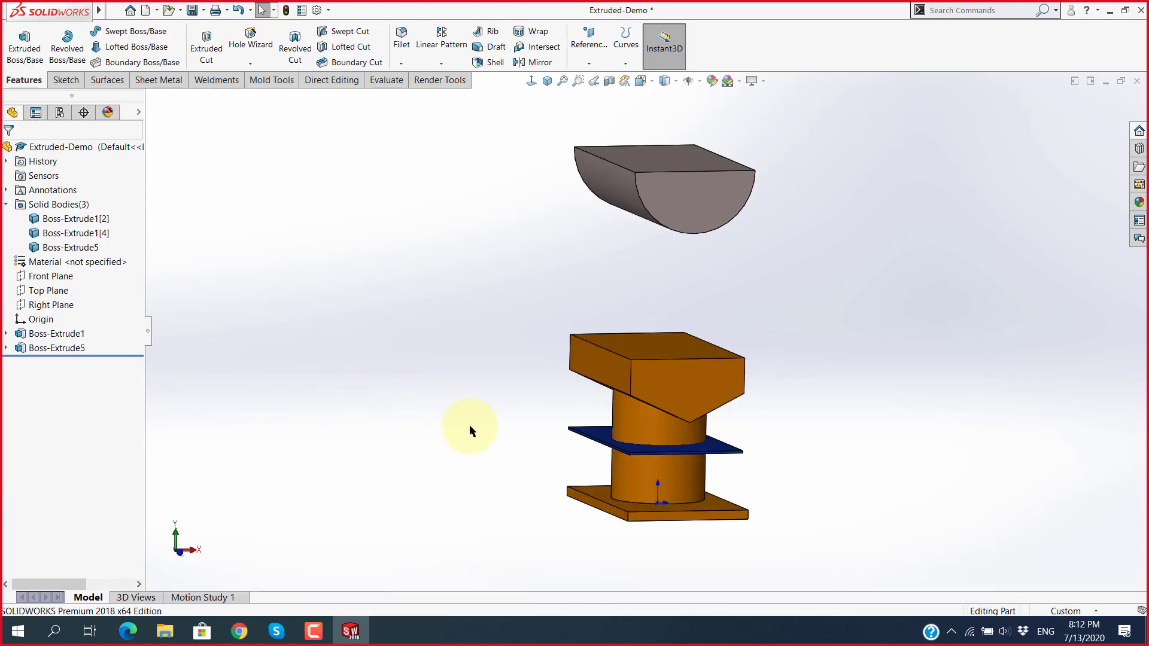
Step: Orbit and select the upper block, bottom plate, middle plate and half-cylinder bodies to inspect them
mouse_move(470, 425)
middle_down()
mouse_move(352, 419)
mouse_move(443, 469)
mouse_move(413, 487)
mouse_move(595, 485)
middle_up()
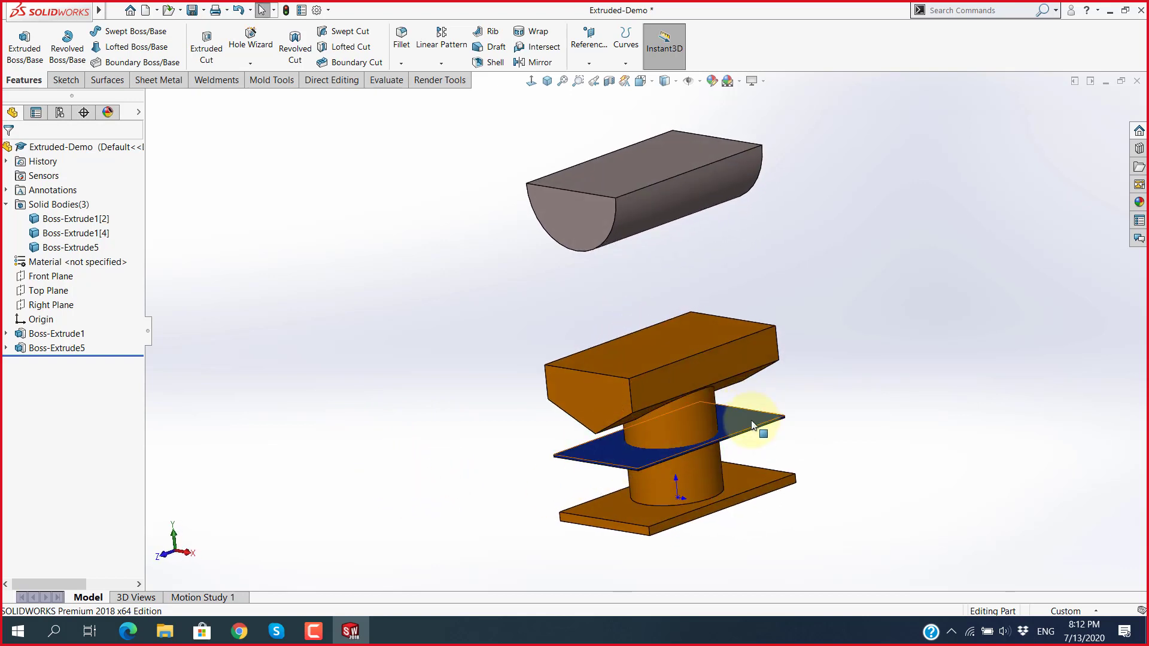
scroll(757, 428, down, 2)
click(625, 347)
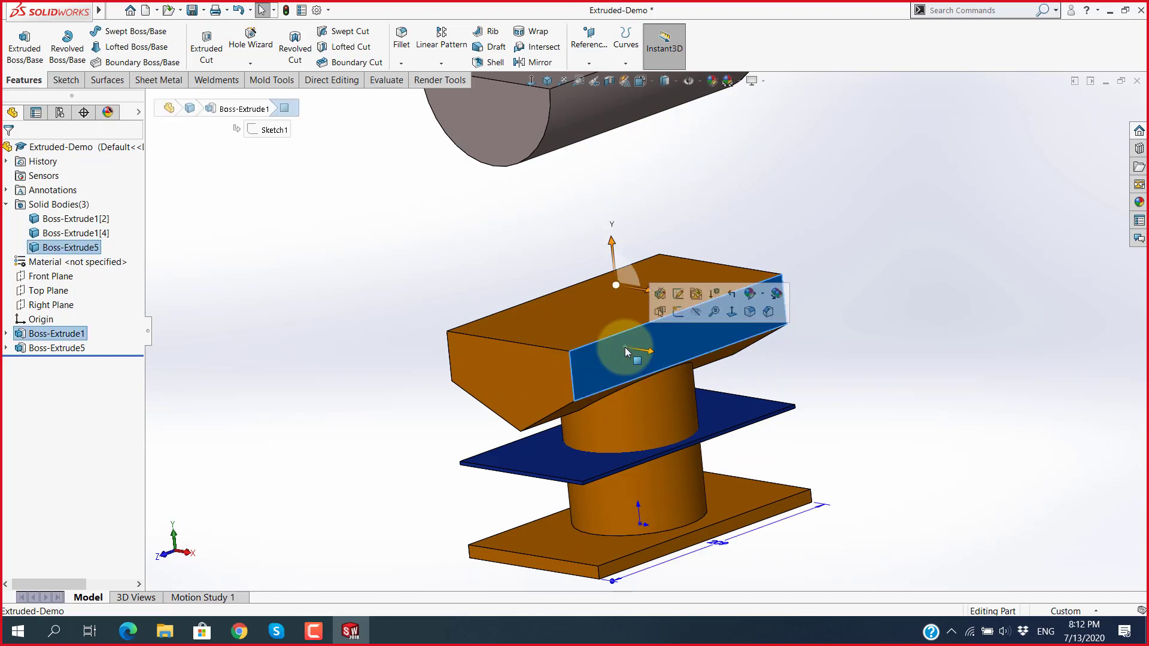
click(606, 539)
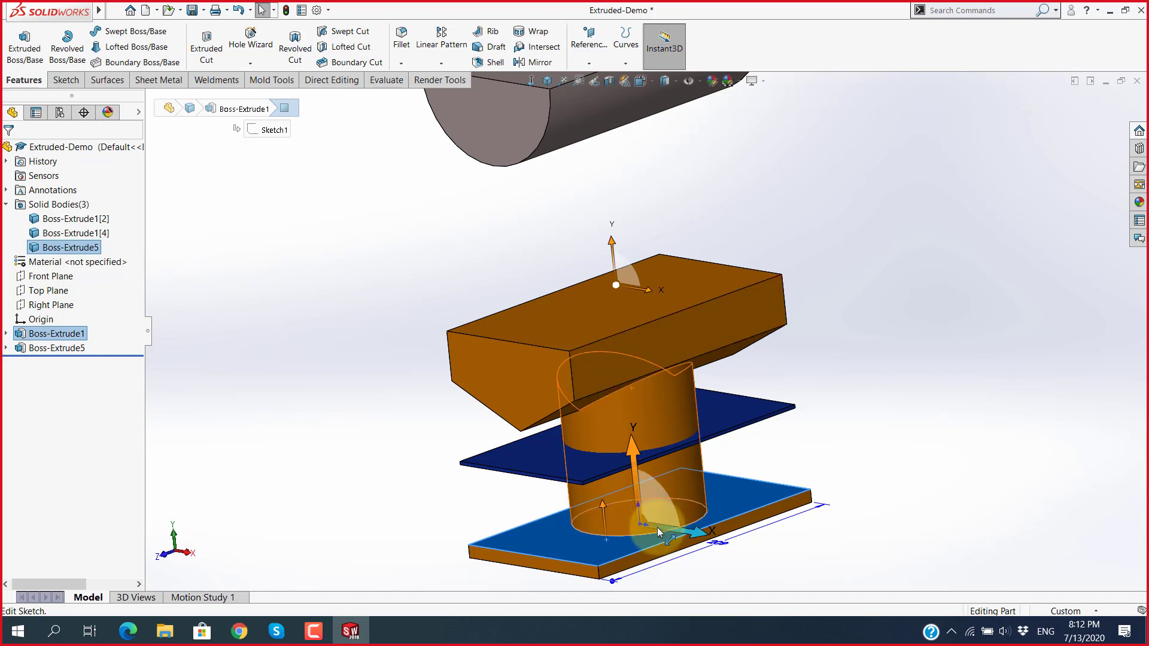
click(529, 459)
scroll(550, 300, up, 5)
click(568, 252)
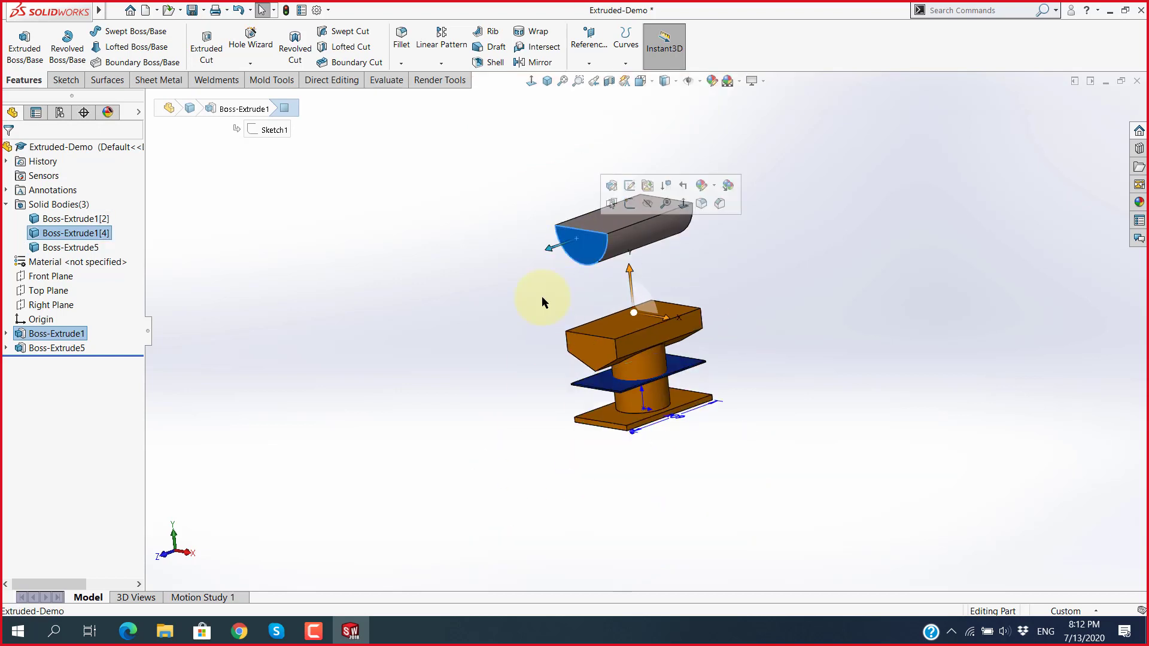
Step: Clear the selection and open Extruded Boss.pdf from the exercise files folder
click(432, 385)
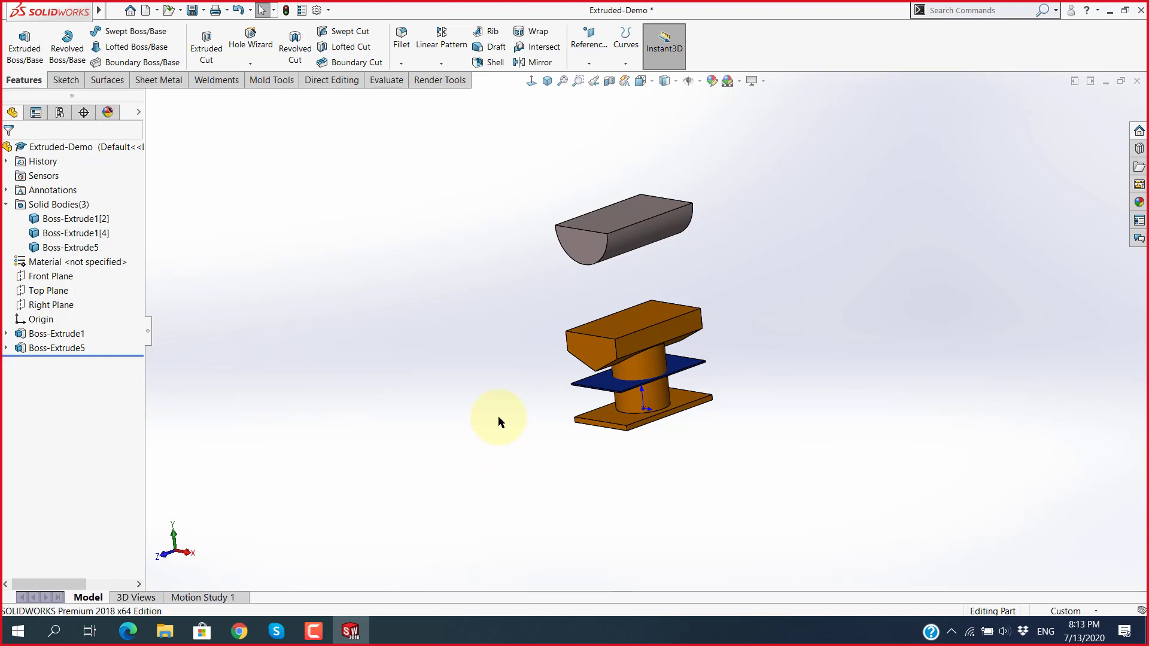
click(173, 632)
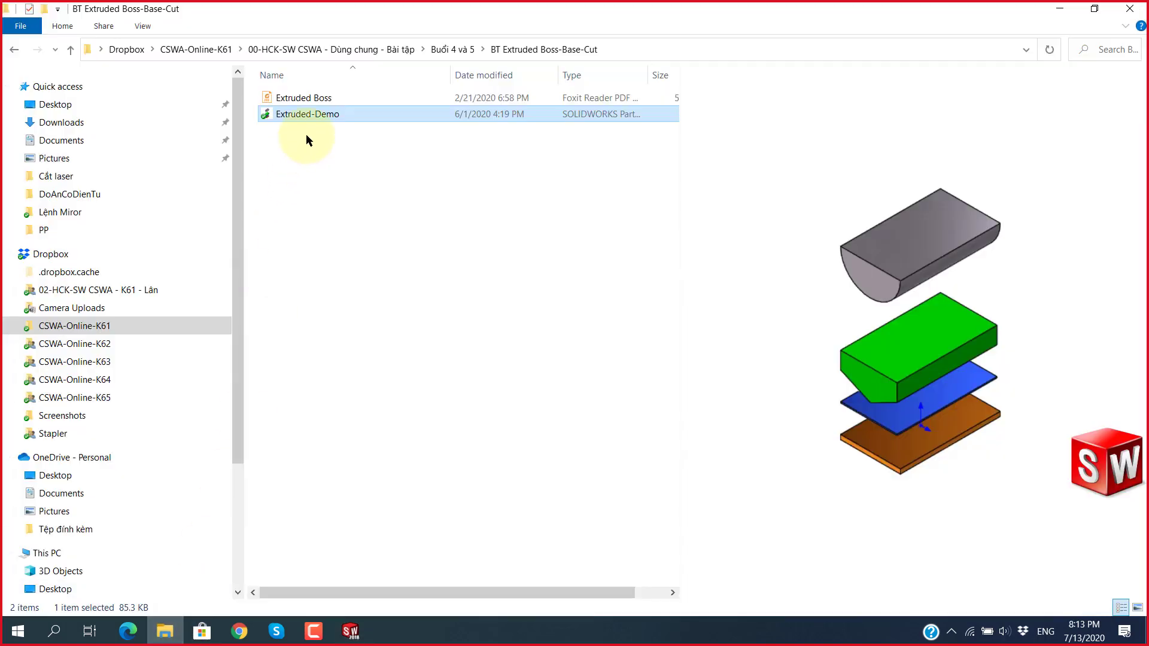
click(326, 102)
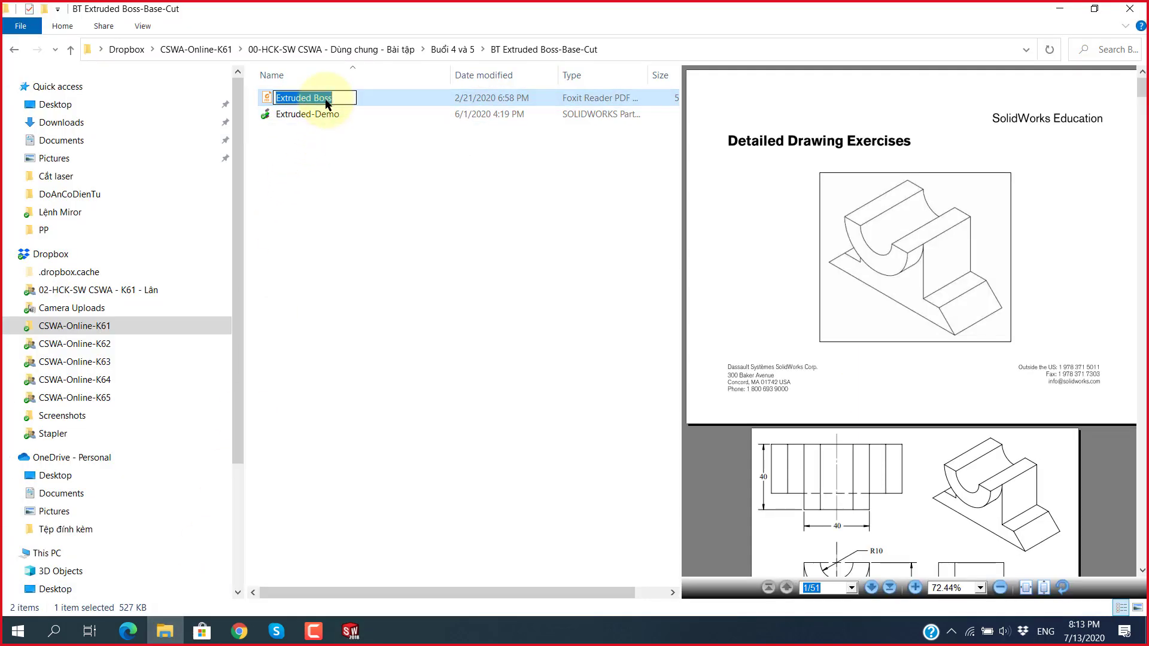
Step: Scroll through Extruded Boss.pdf and settle on page 2's Lesson 1 drawing
scroll(566, 345, down, 3)
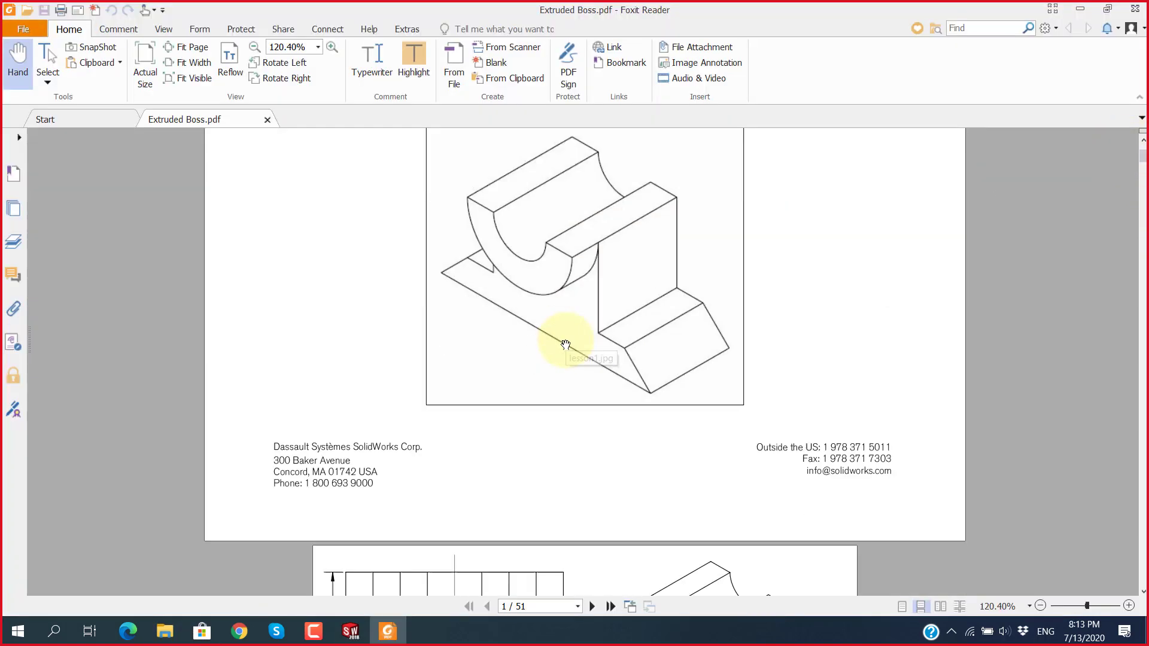
scroll(566, 345, down, 1)
scroll(588, 341, down, 3)
scroll(588, 341, down, 1)
scroll(589, 345, down, 3)
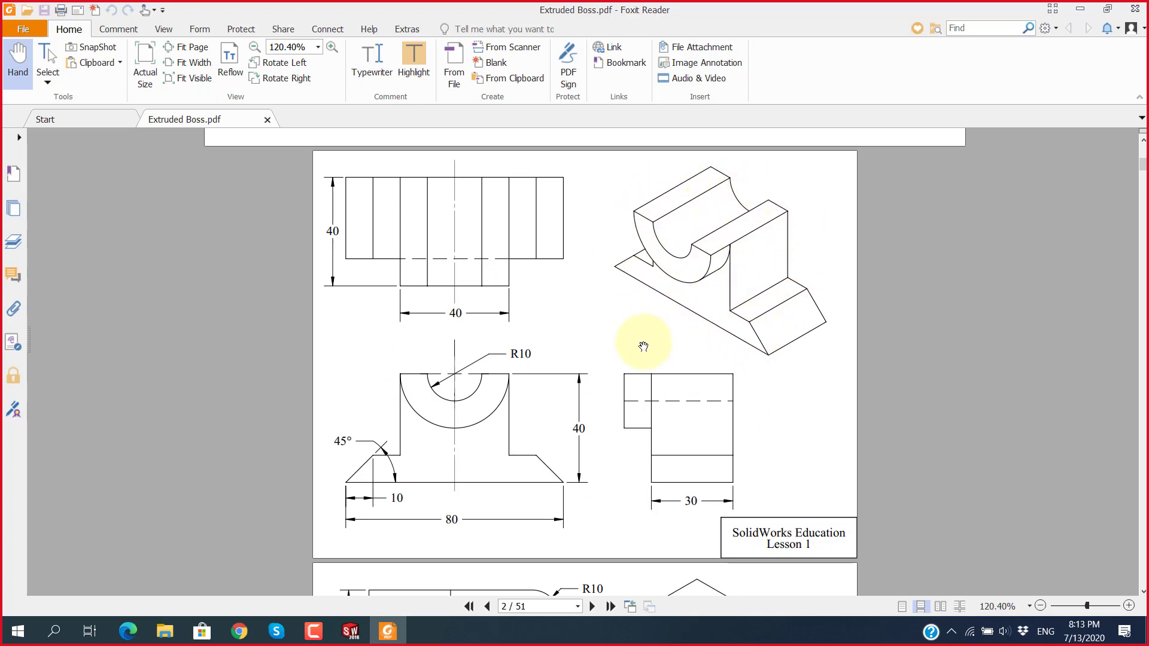
scroll(643, 346, down, 3)
scroll(643, 347, down, 3)
scroll(644, 347, down, 4)
scroll(644, 347, down, 5)
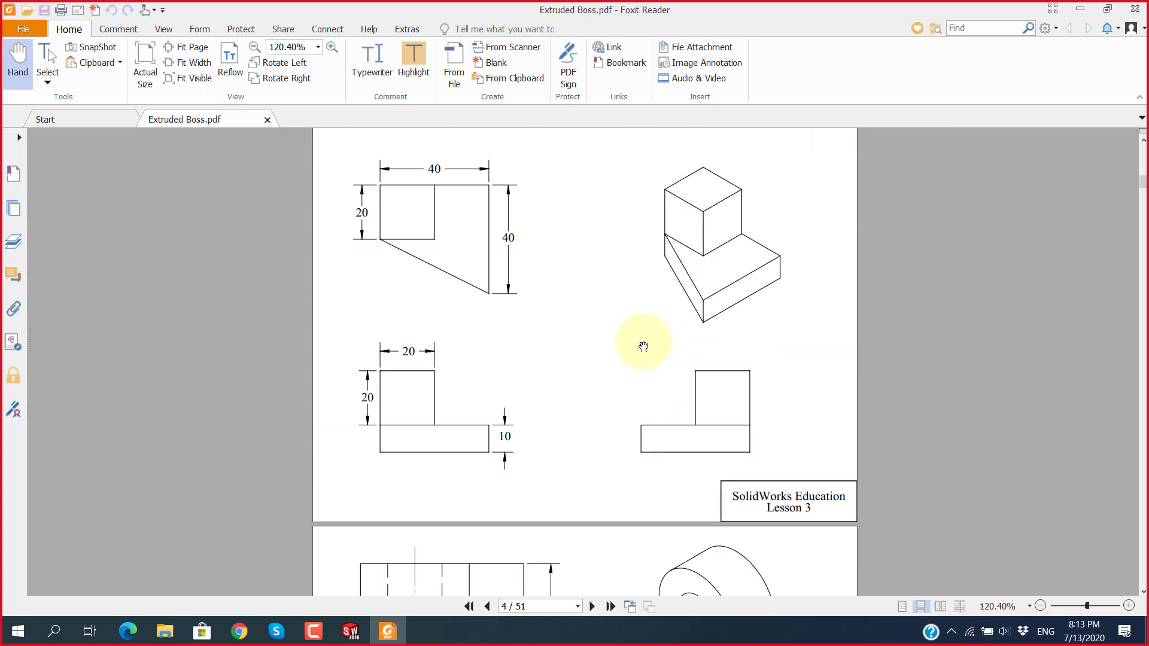
scroll(643, 346, down, 3)
scroll(1143, 203, down, 3)
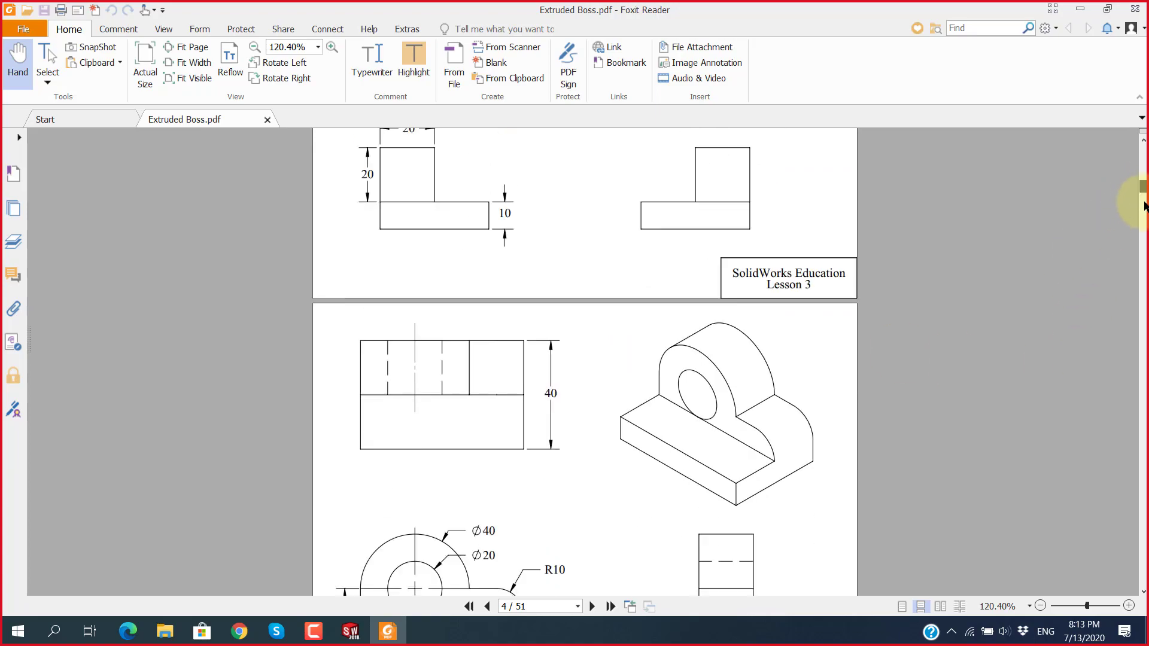
drag(1142, 204, 1141, 584)
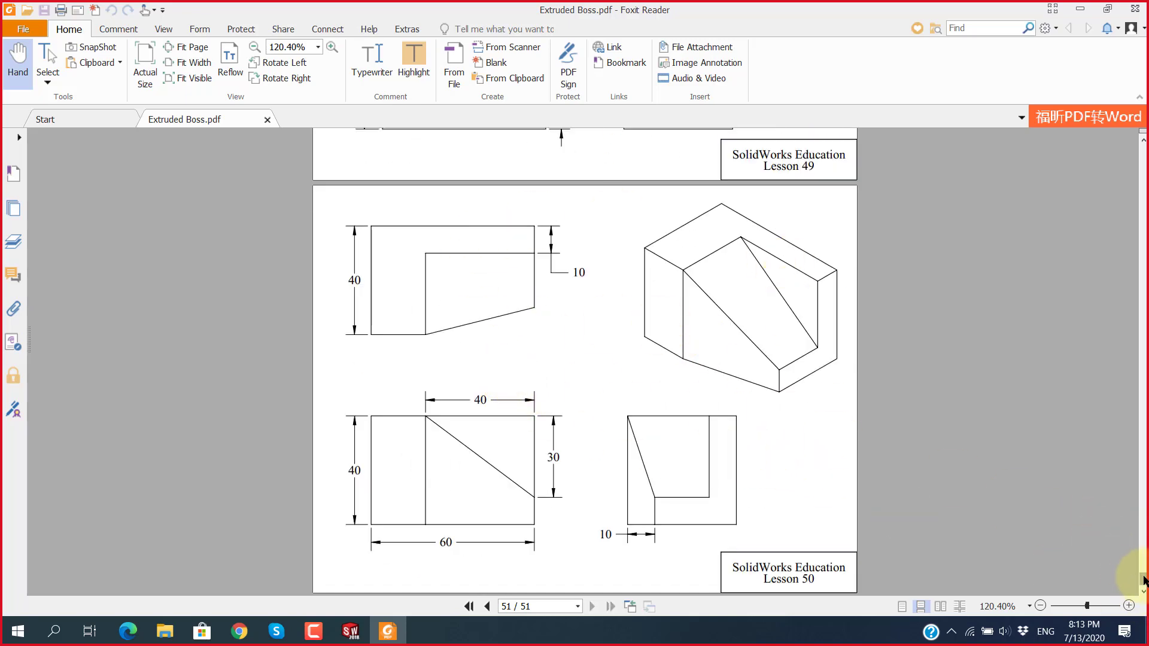
drag(1144, 579, 1143, 137)
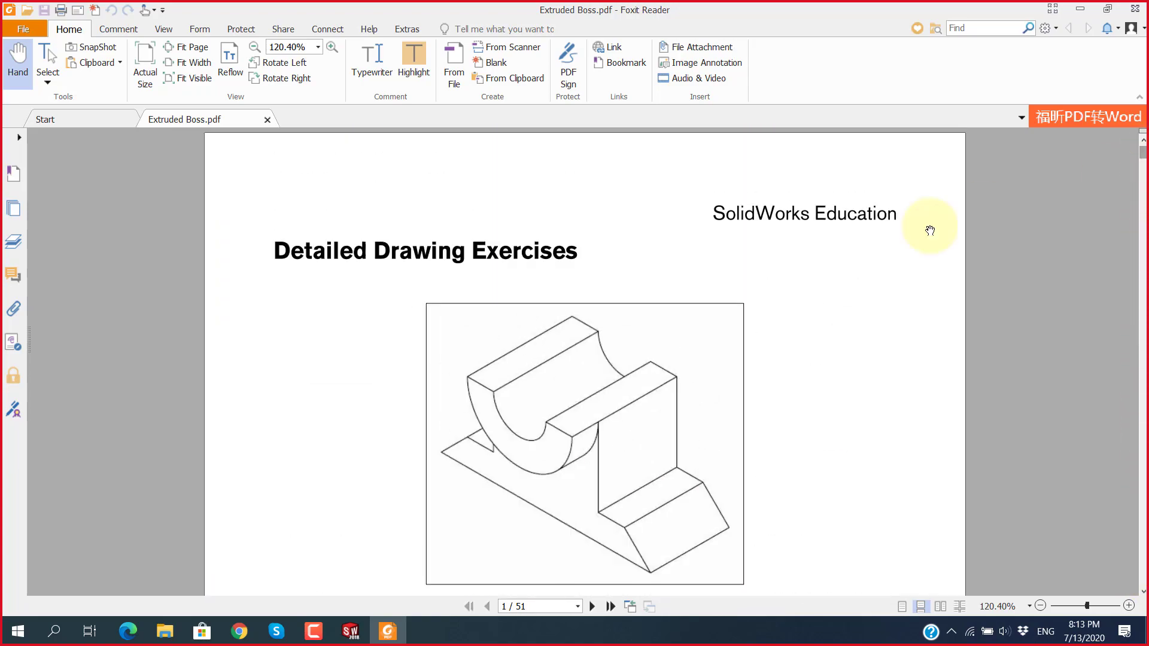
scroll(637, 319, down, 5)
scroll(638, 319, down, 10)
scroll(636, 315, up, 3)
scroll(636, 315, up, 1)
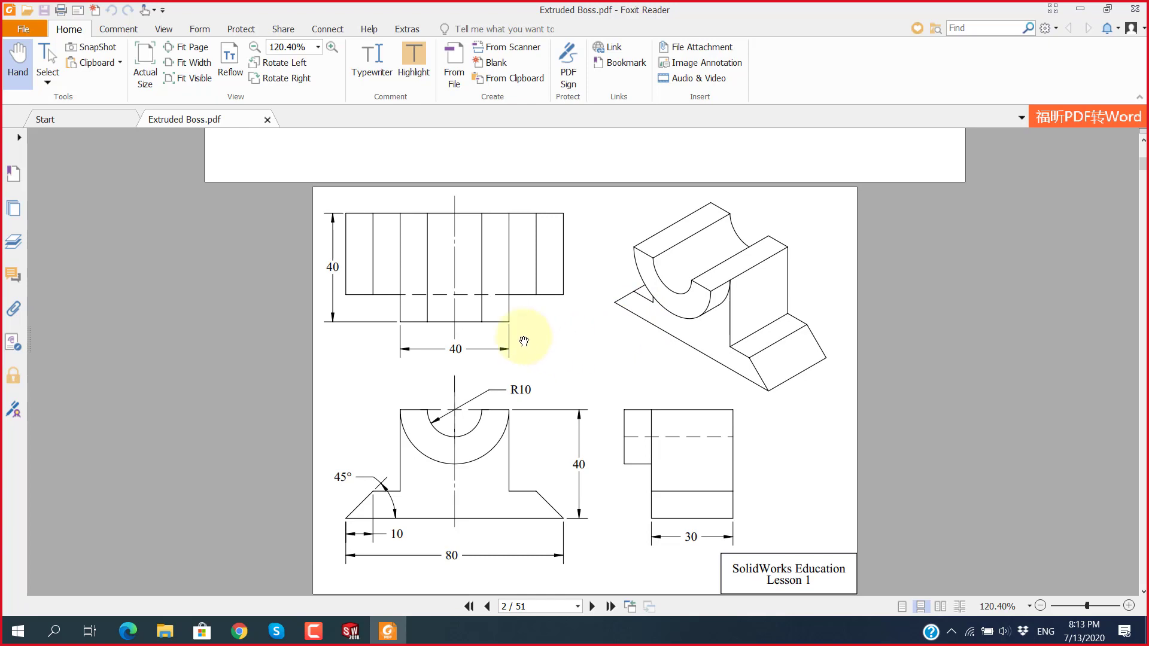
scroll(523, 341, down, 1)
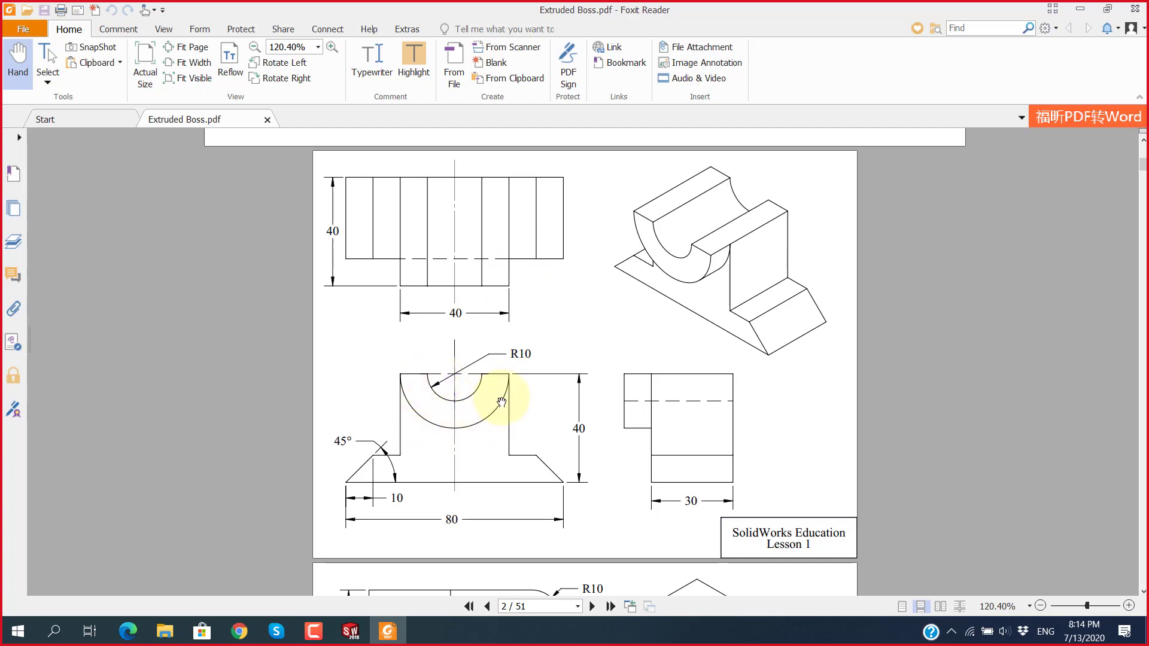
click(475, 425)
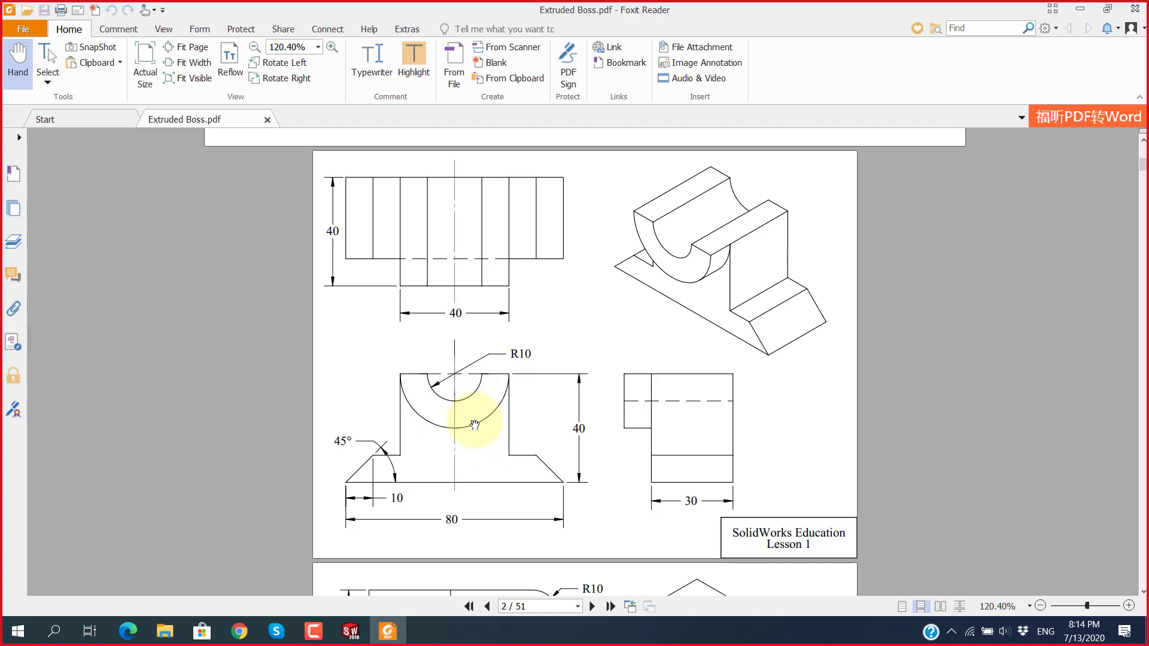
click(348, 484)
click(490, 232)
click(687, 161)
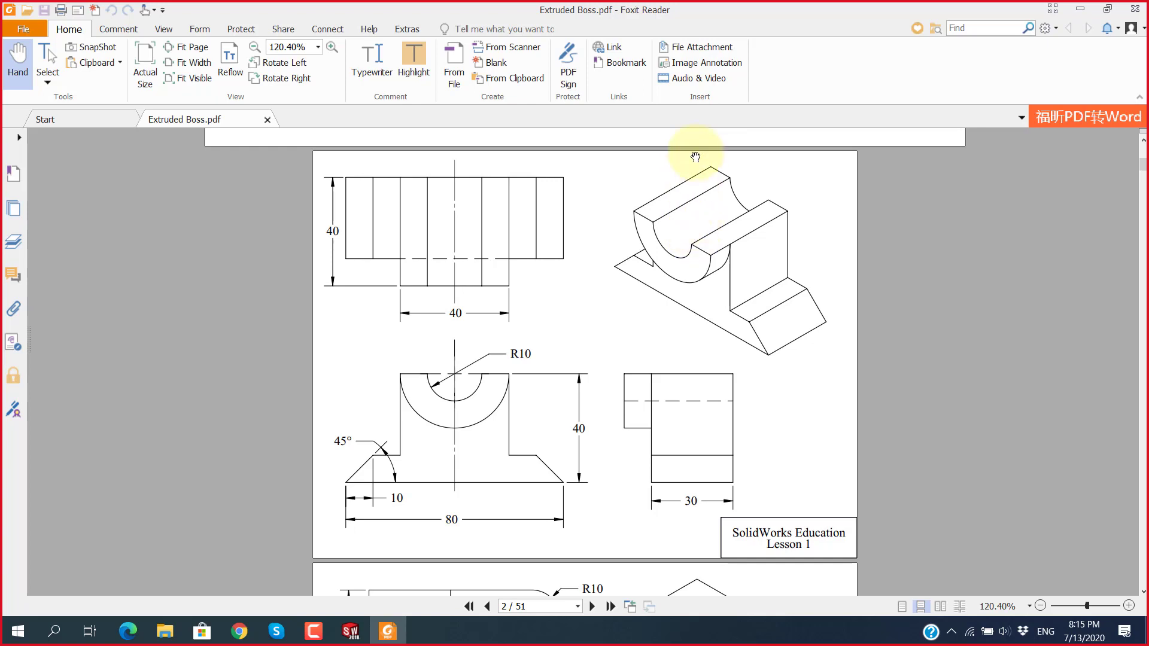
scroll(694, 179, up, 1)
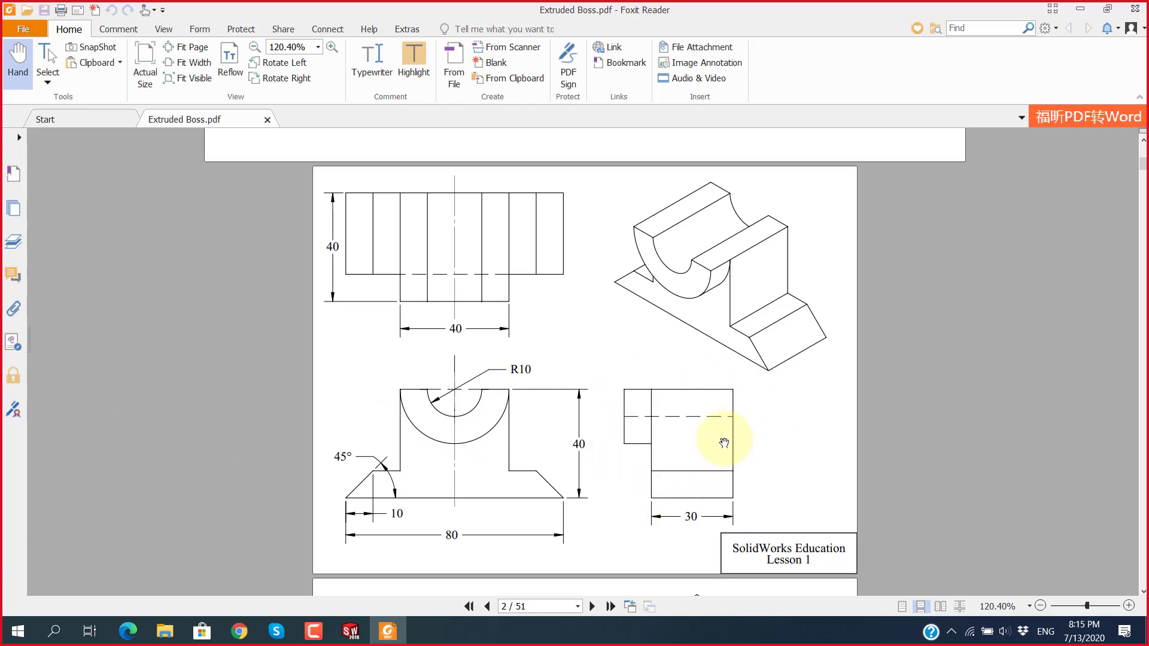
click(769, 301)
click(453, 476)
click(693, 523)
click(691, 529)
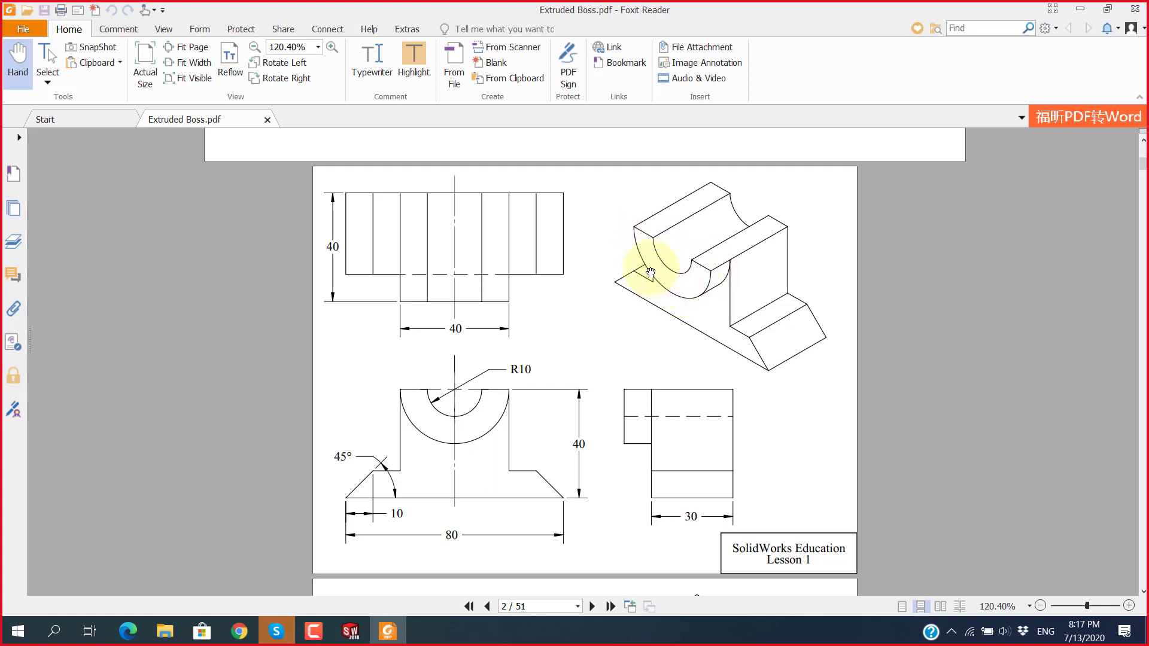
click(708, 313)
click(708, 313)
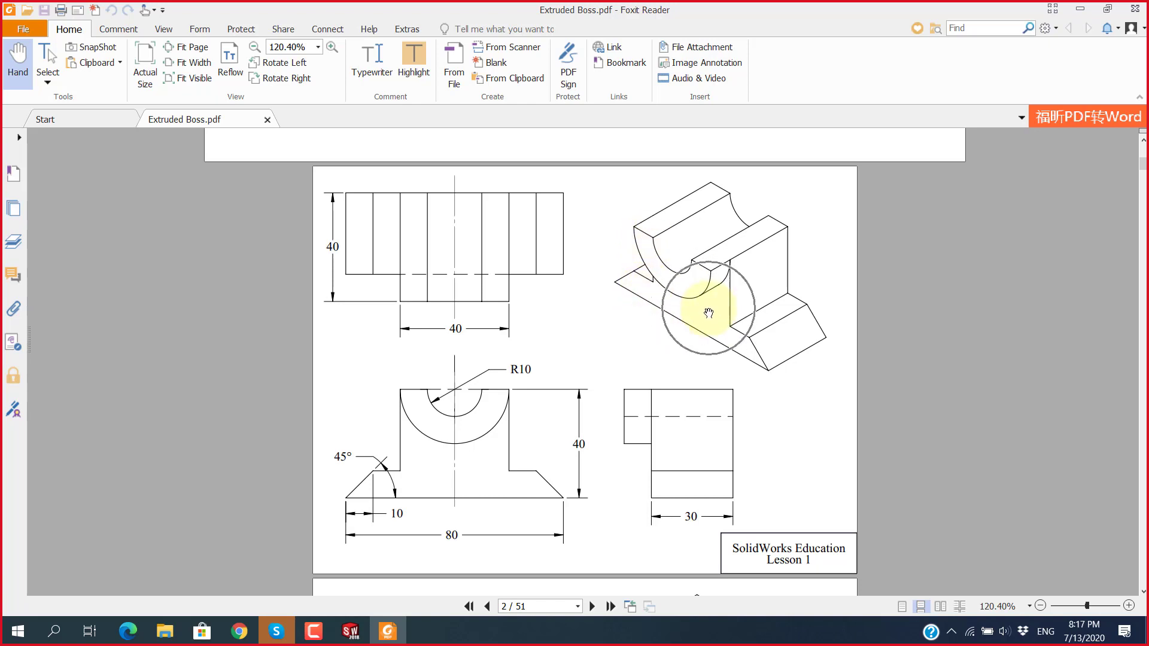
click(708, 312)
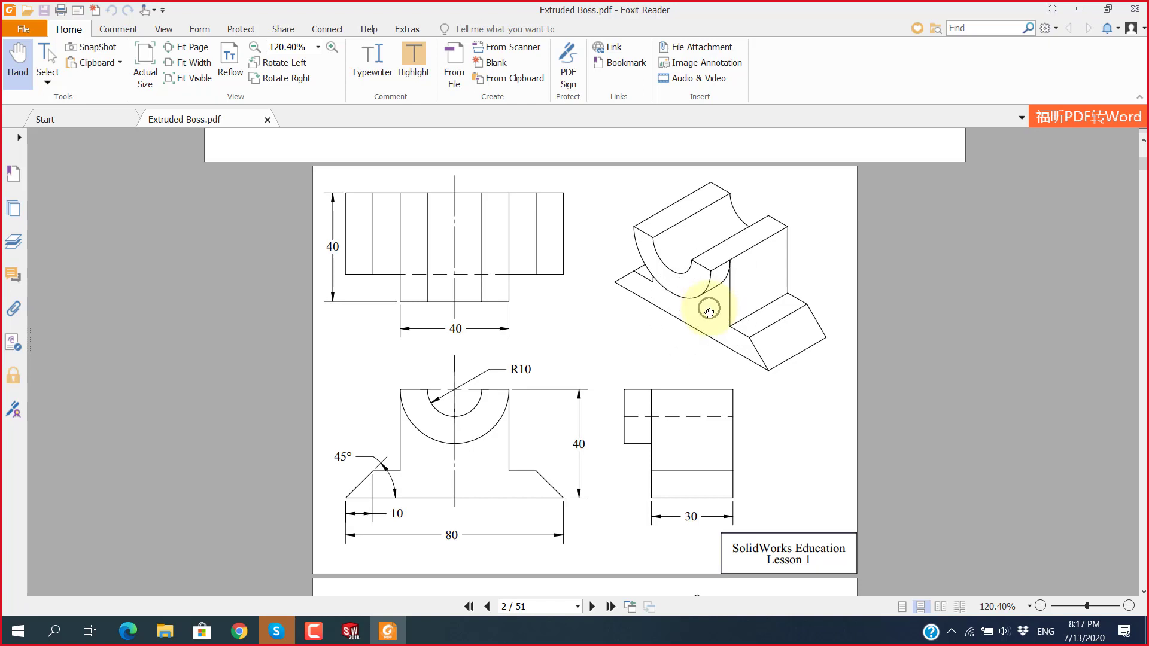
click(785, 260)
click(786, 259)
click(788, 259)
Step: Glance at the Skype call, then switch back to the Extruded-Demo part in SOLIDWORKS
click(286, 638)
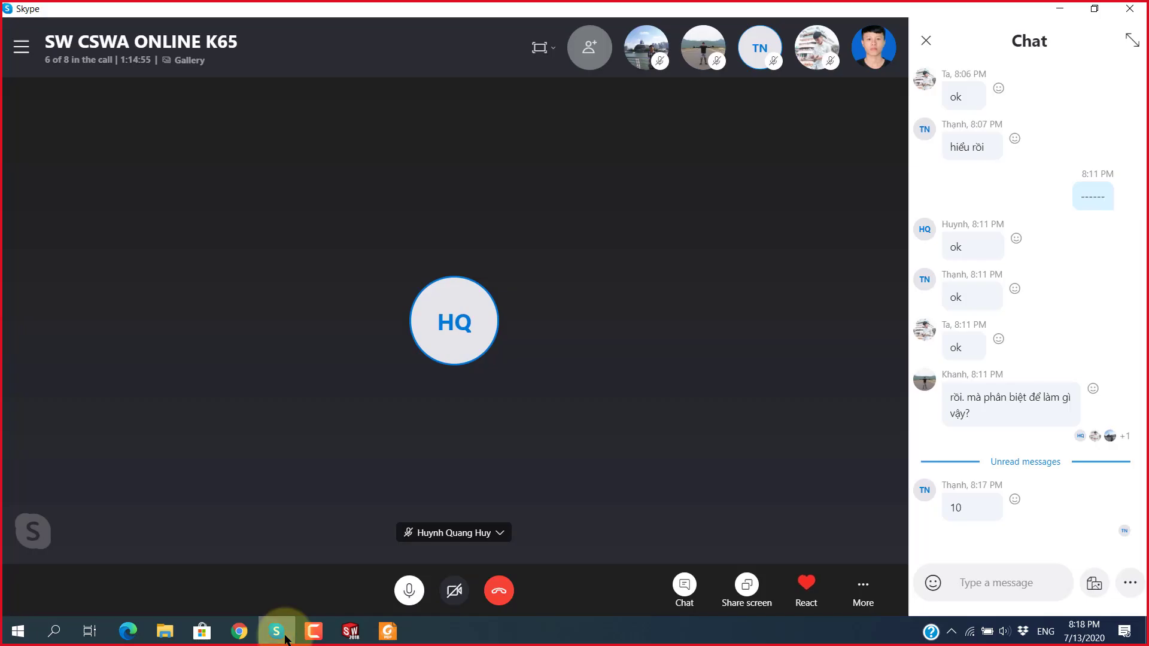
click(286, 638)
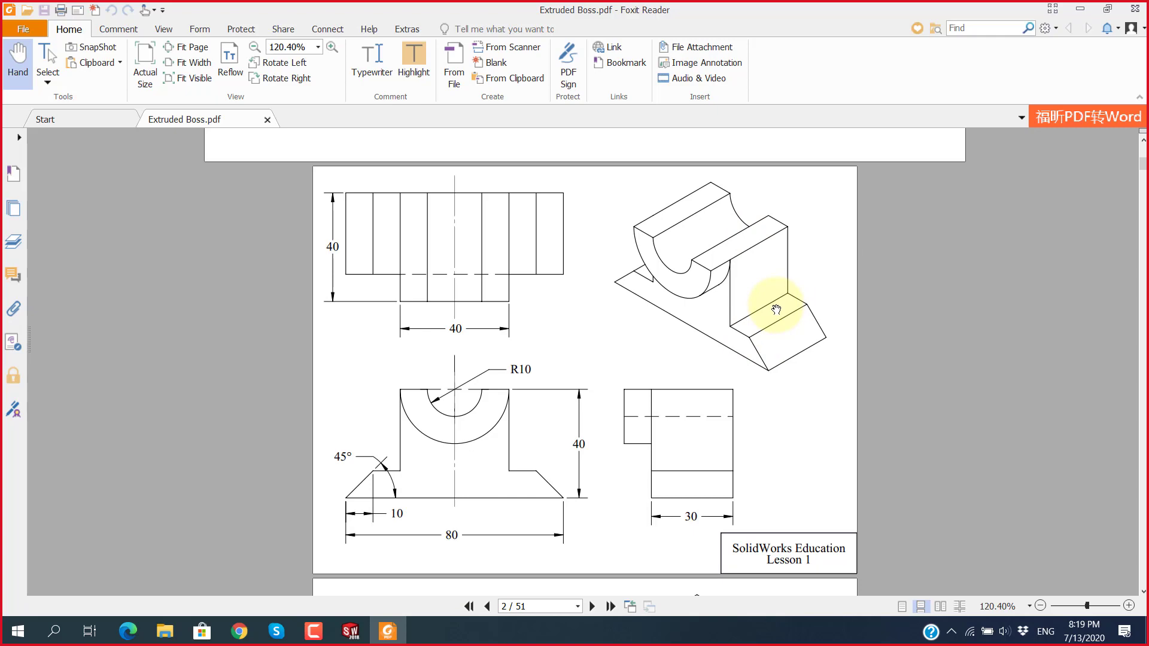
click(350, 631)
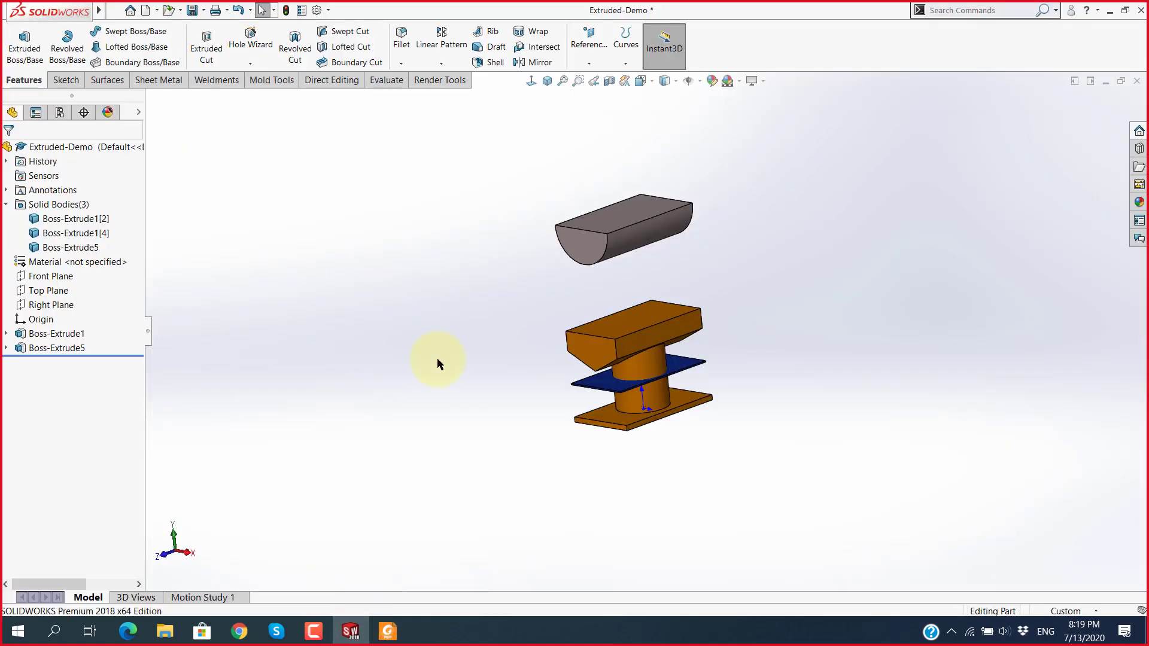
Step: Close Extruded-Demo with Don't Save and create a new blank part, Part2
click(1137, 82)
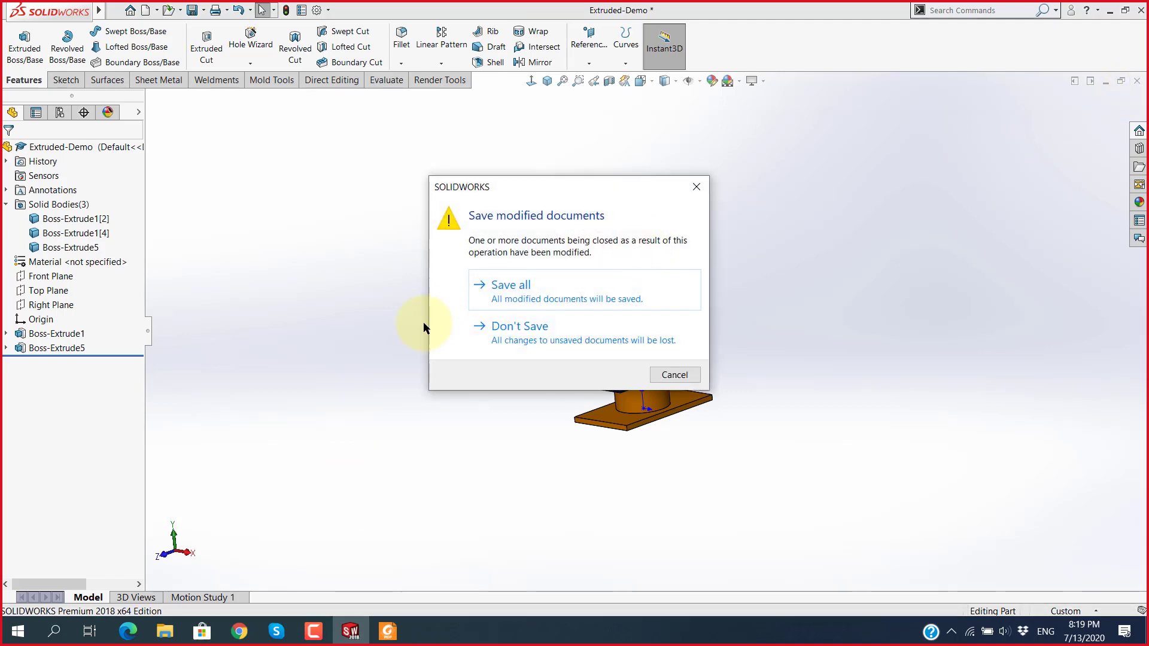
click(499, 328)
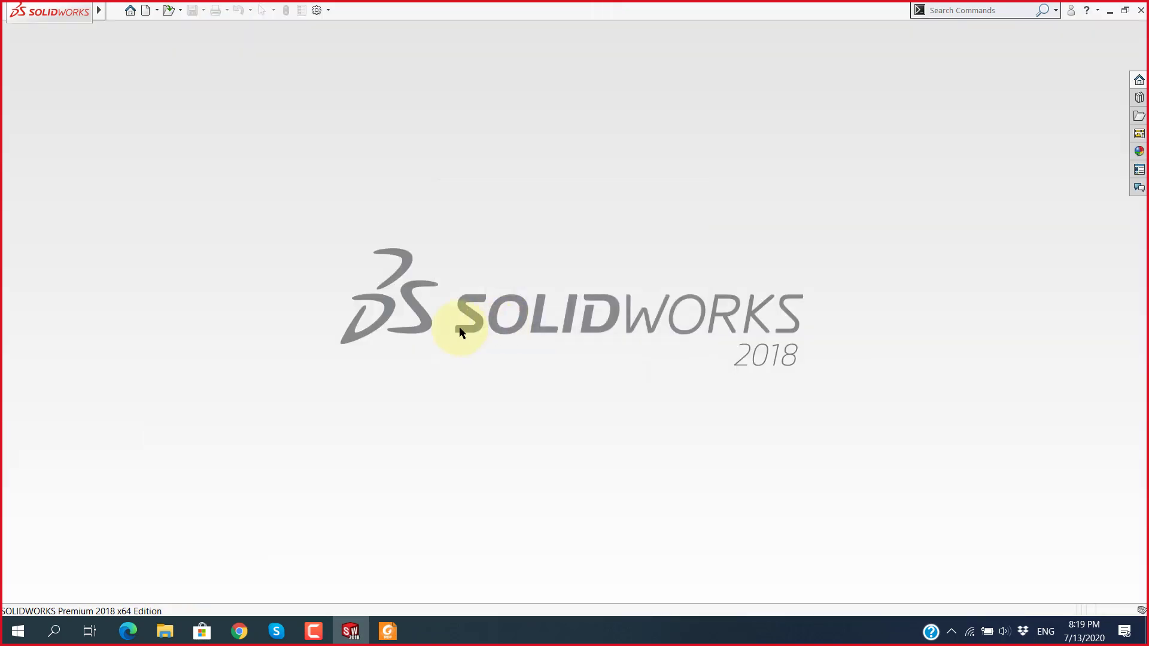
click(145, 10)
click(613, 464)
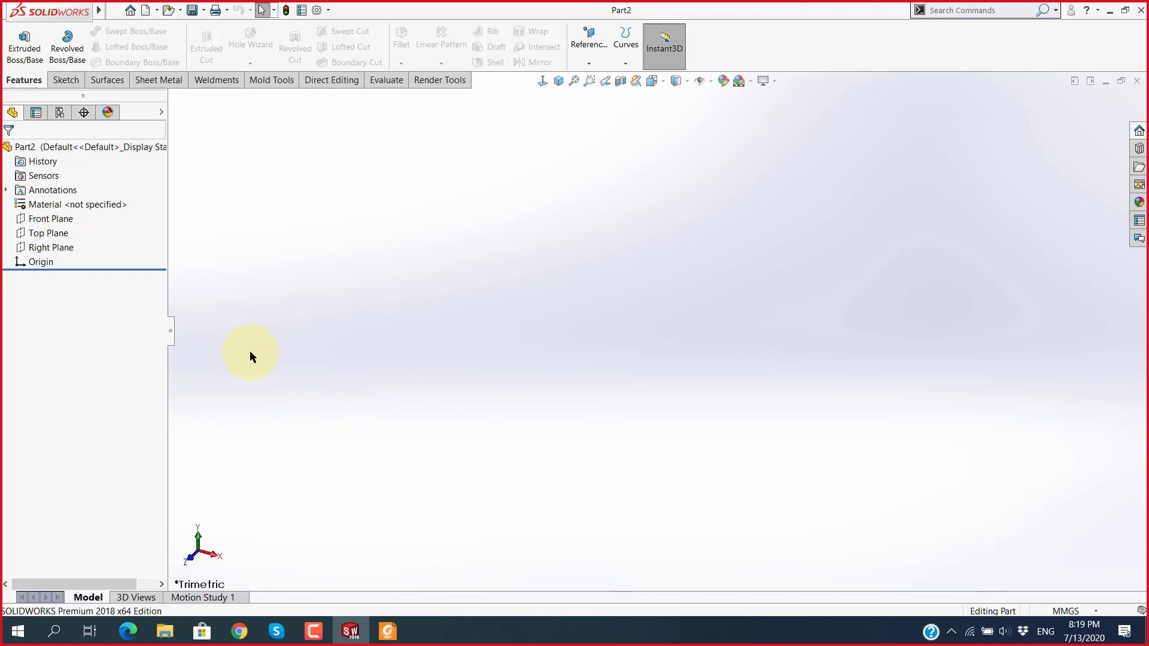
click(60, 220)
click(54, 233)
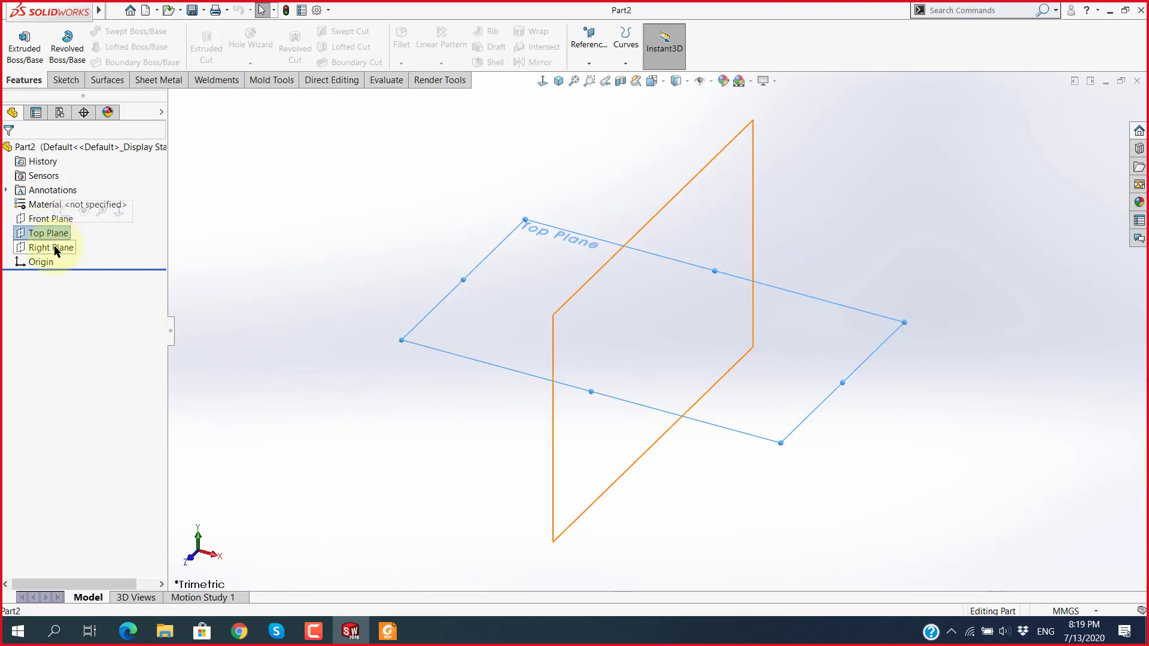
click(474, 366)
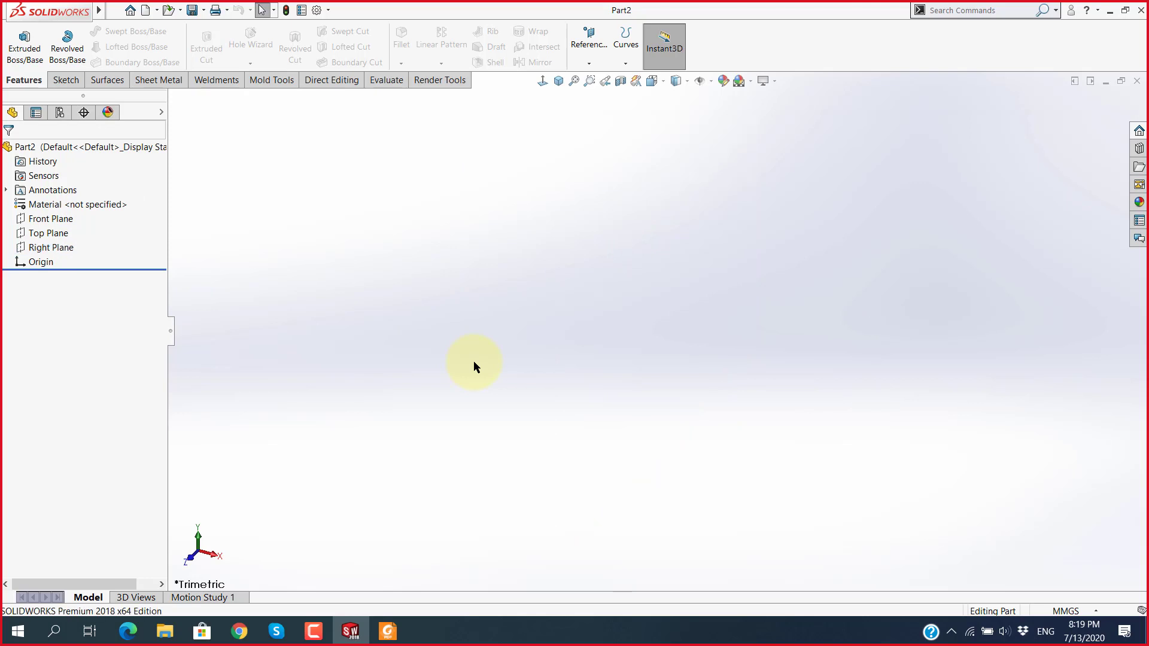
key(ctrl+7)
click(199, 592)
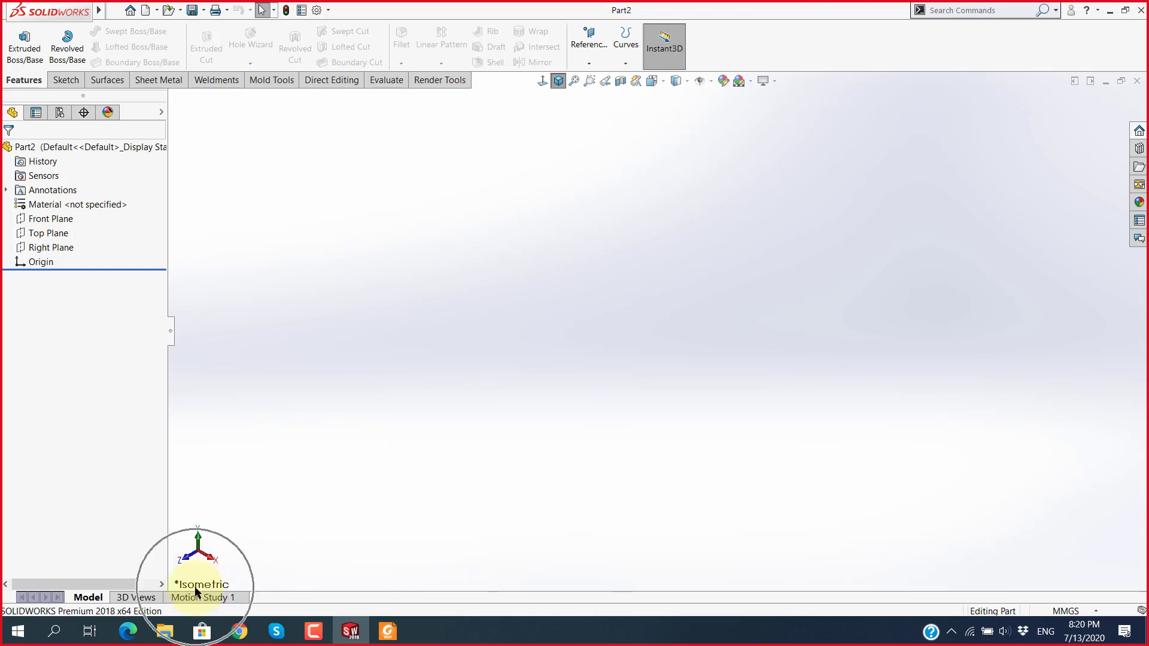
click(197, 590)
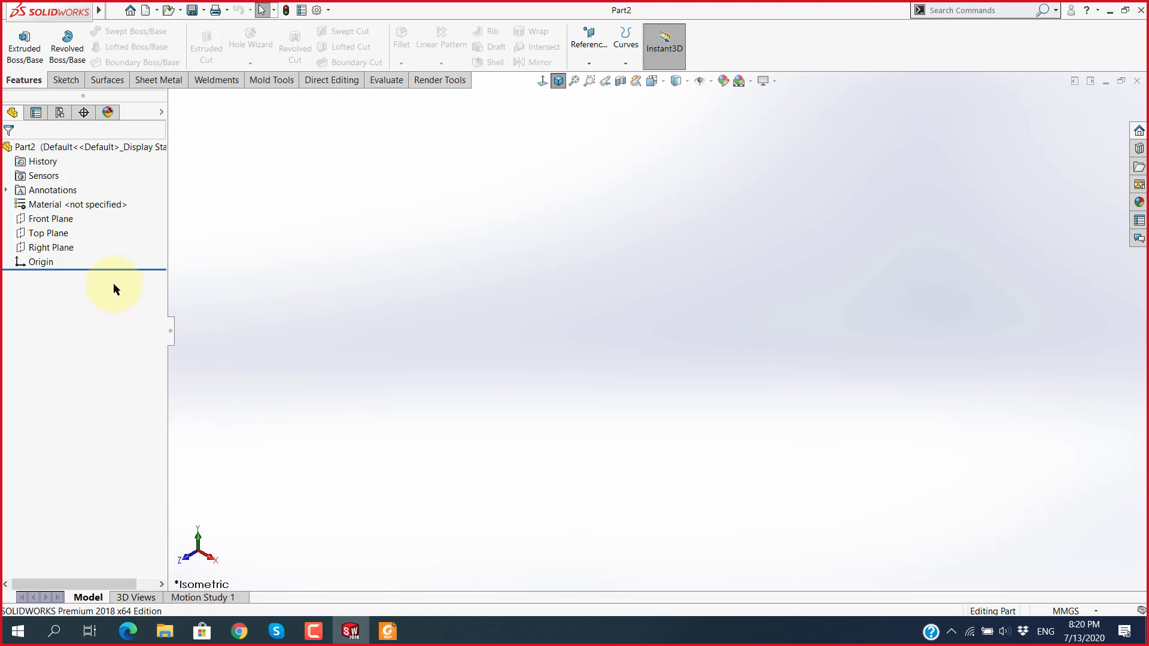
click(63, 220)
click(55, 235)
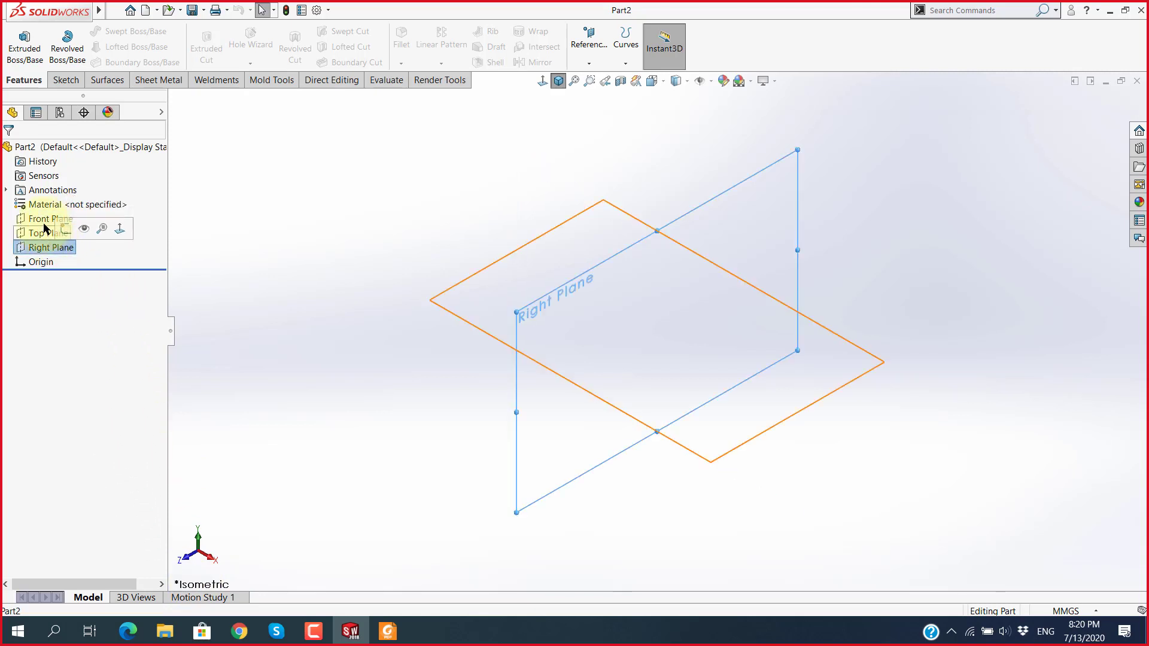
click(48, 219)
ctrl+click(45, 233)
ctrl+click(55, 250)
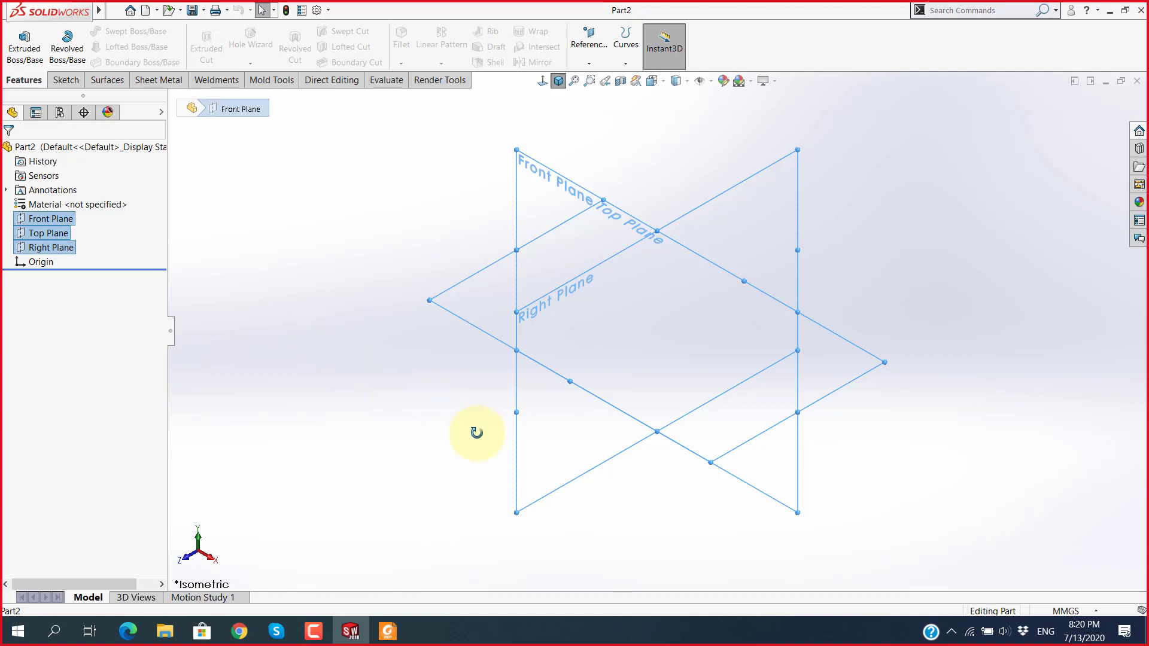
mouse_move(474, 431)
middle_down()
mouse_move(492, 390)
mouse_move(461, 403)
mouse_move(469, 372)
mouse_move(507, 382)
mouse_move(486, 393)
middle_up()
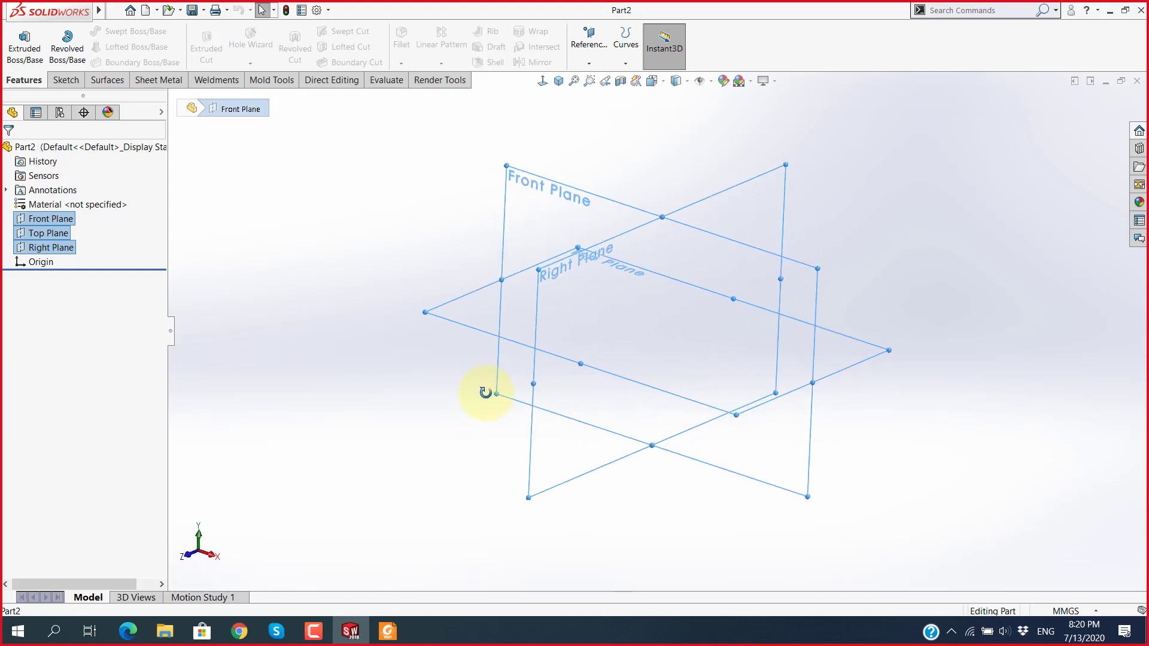
key(ctrl+7)
click(402, 410)
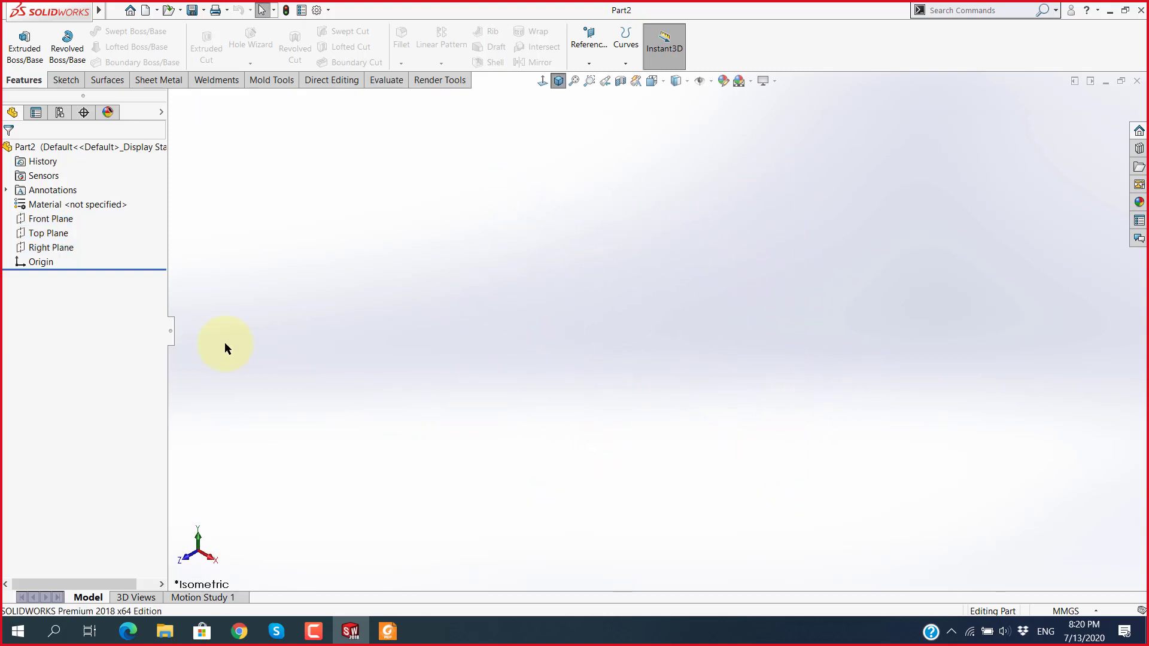
Step: Show Extruded Boss.pdf page 2 with its 80, 40, 10 and R10 dimensions
click(386, 634)
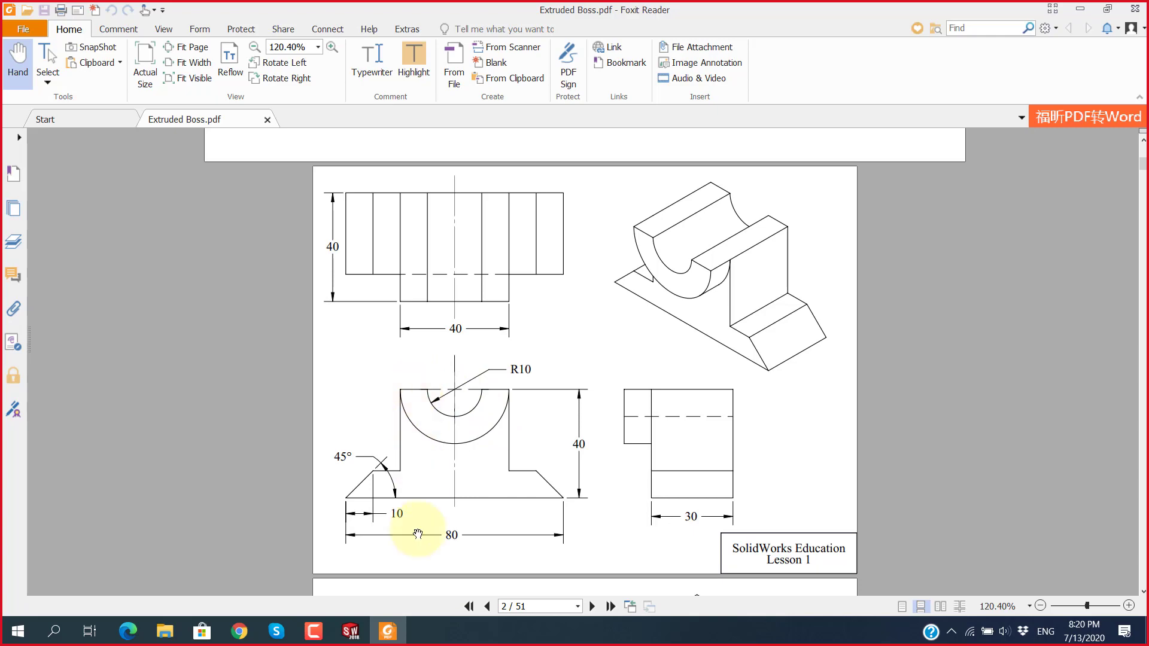
Step: Bring the SW CSWA ONLINE K65 Skype call and its chat panel to the front
click(285, 633)
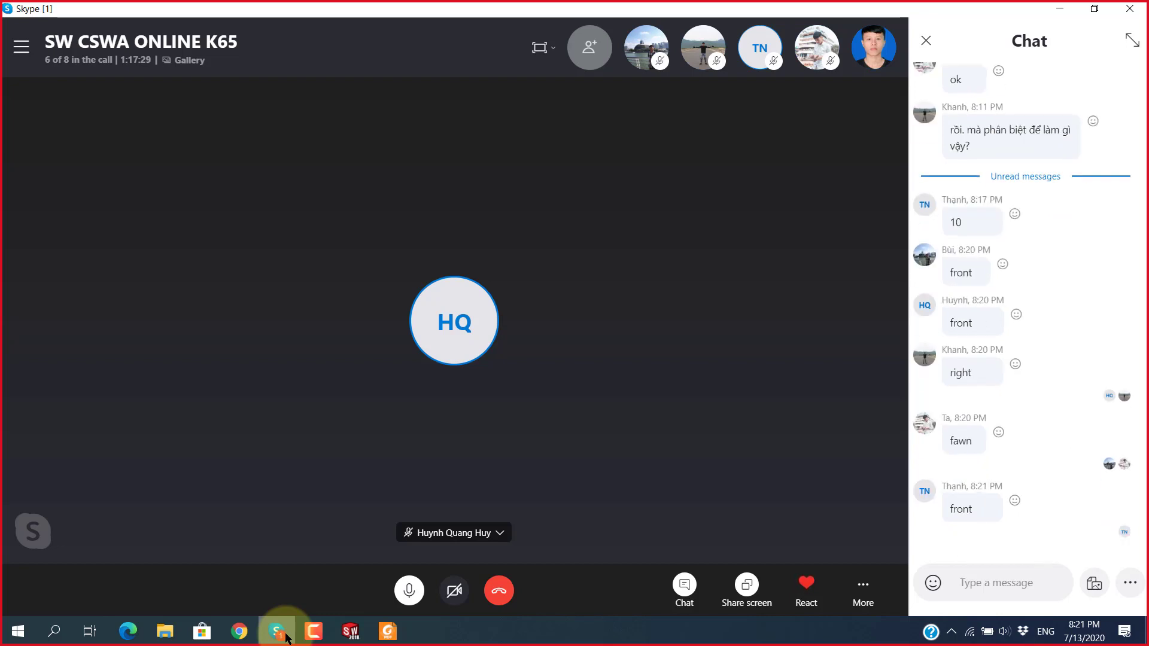
click(286, 638)
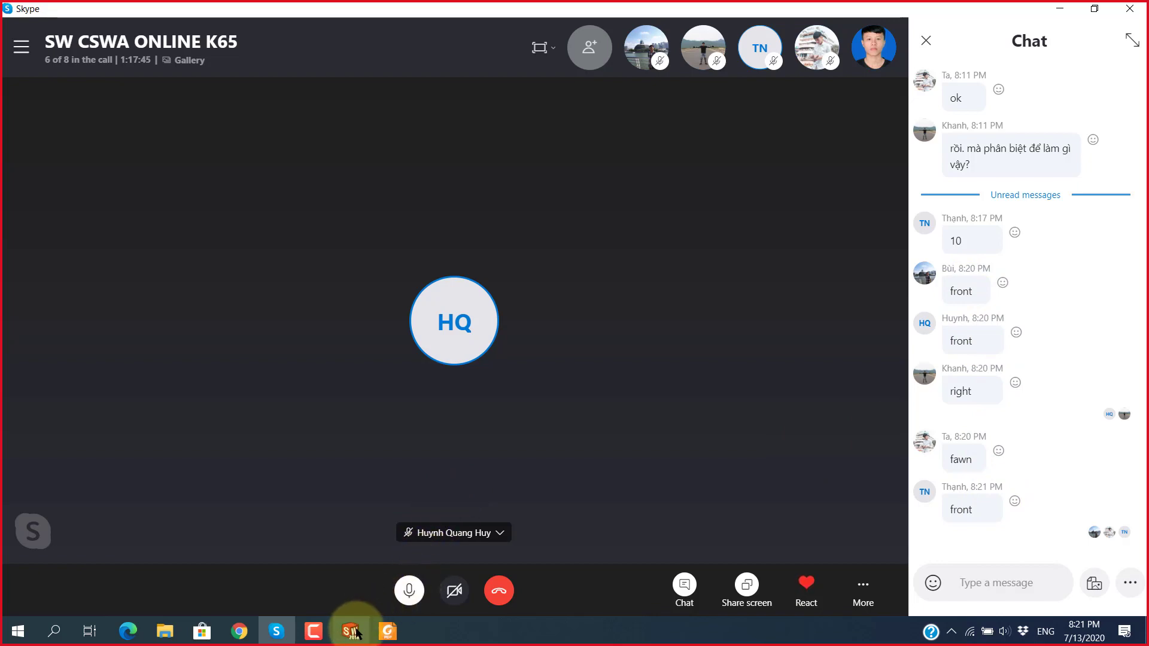
Step: Open a sketch on Part2's Right Plane and switch the line tool to Centerline
mouse_move(350, 630)
click(358, 625)
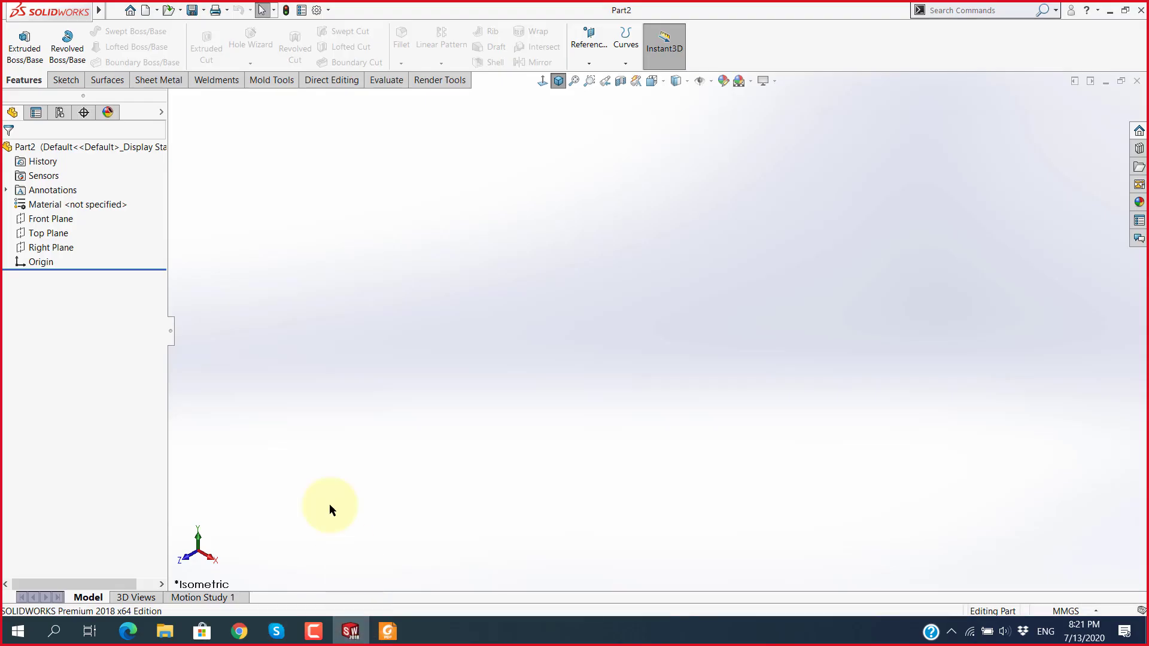
click(53, 248)
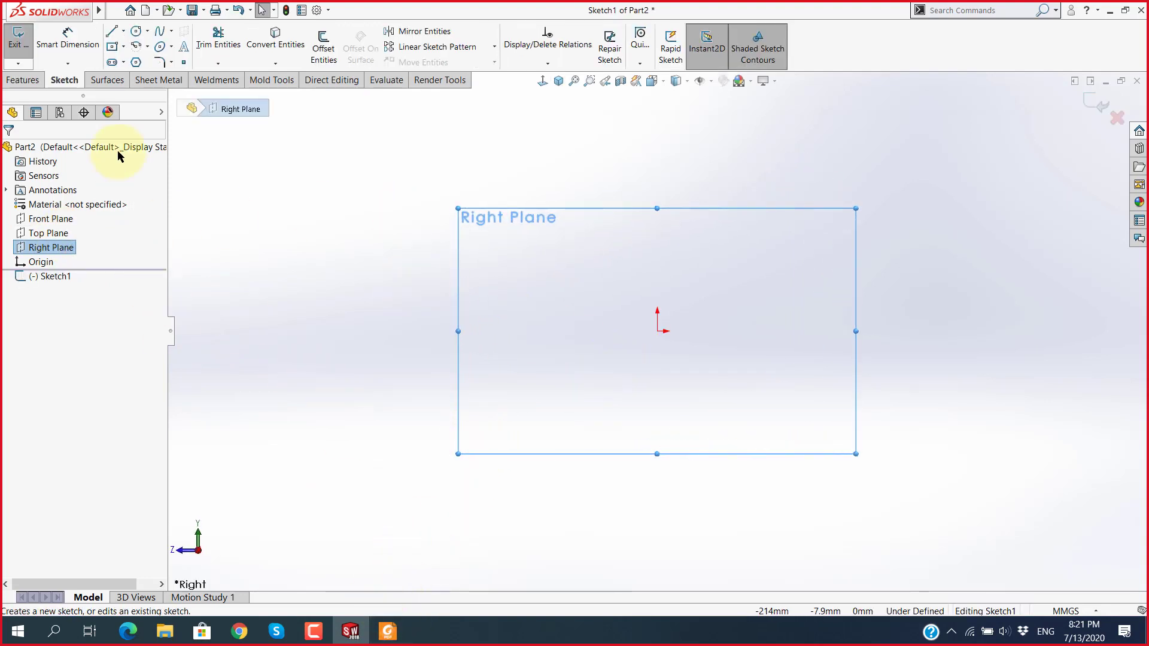
click(389, 631)
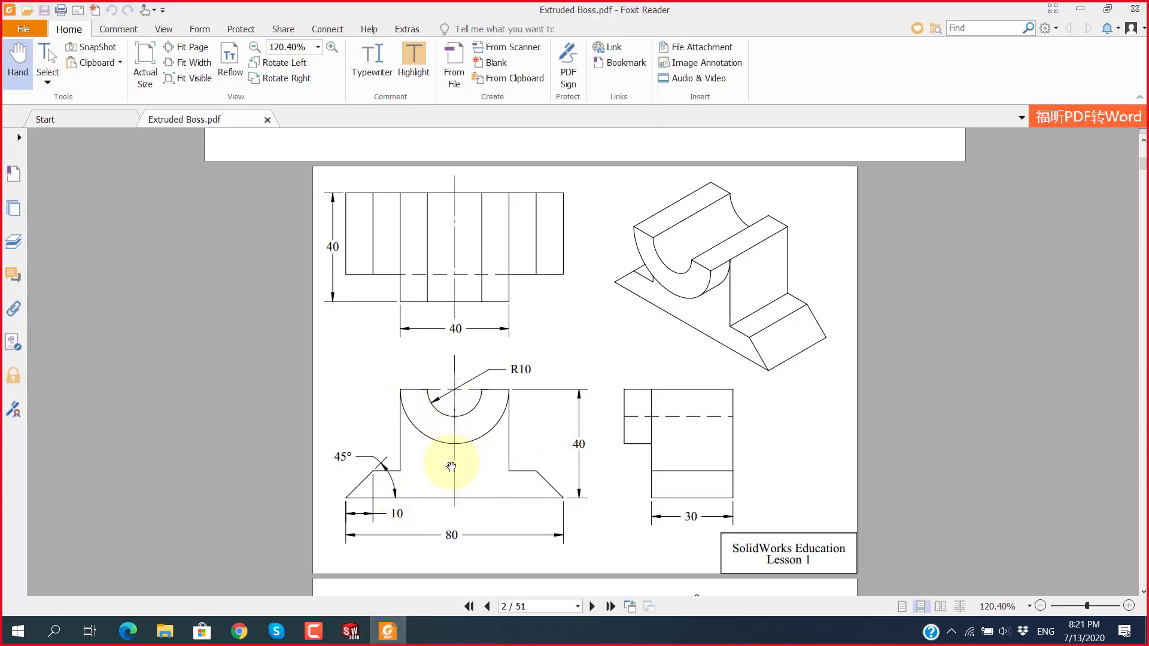
key(alt+Tab)
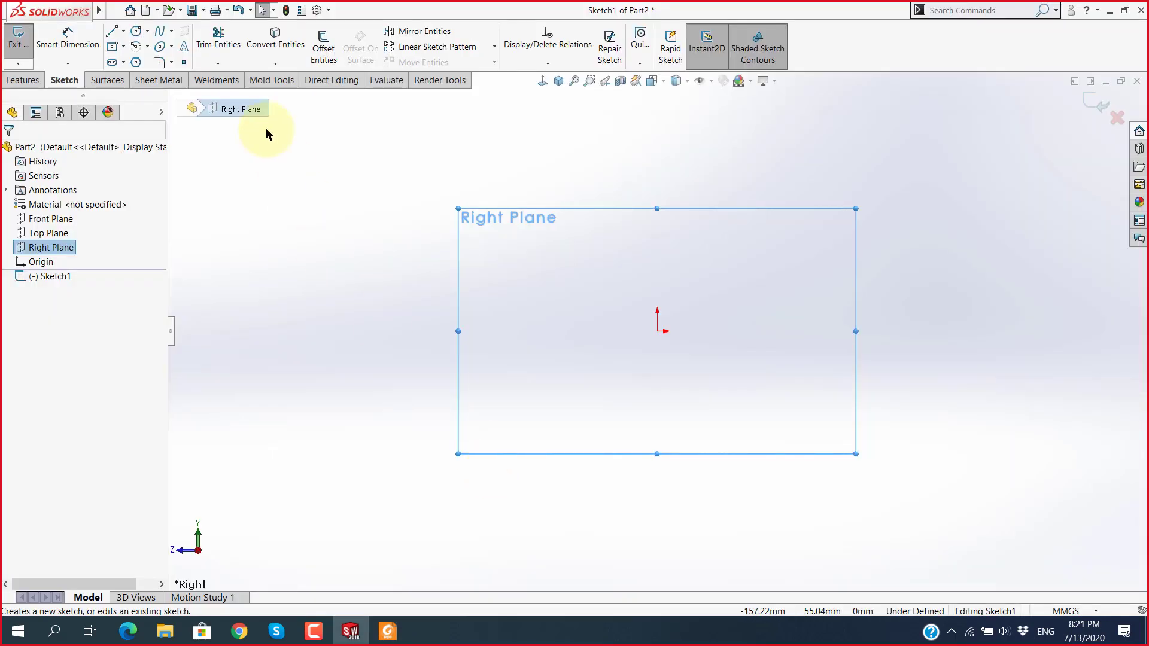
click(147, 30)
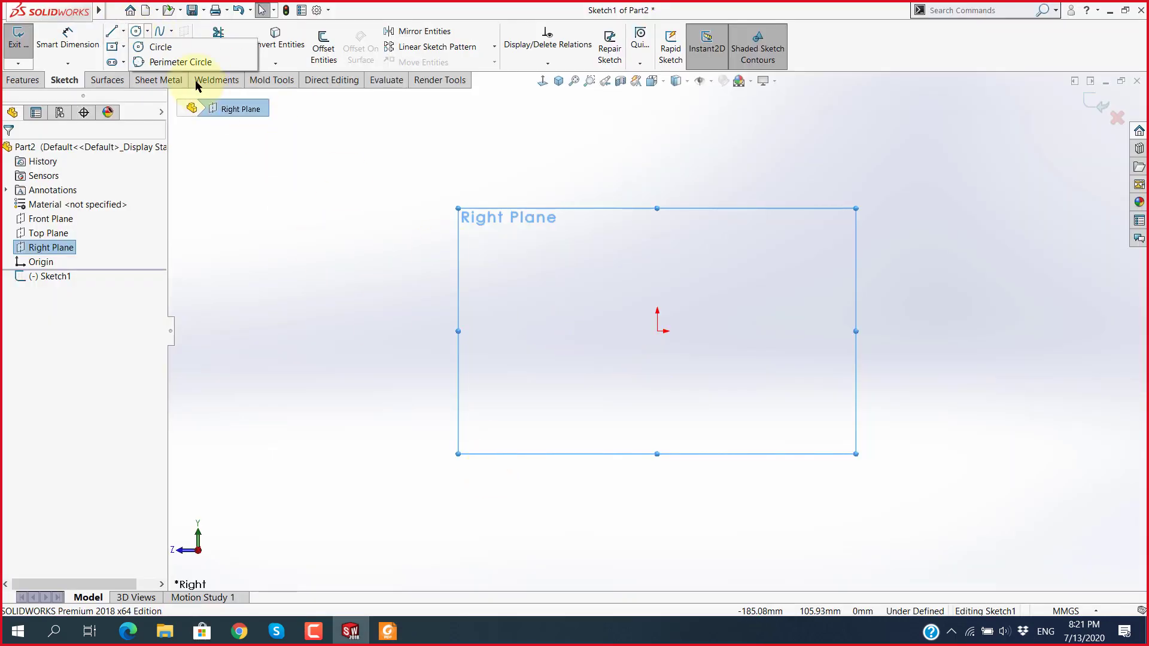
click(123, 31)
click(149, 59)
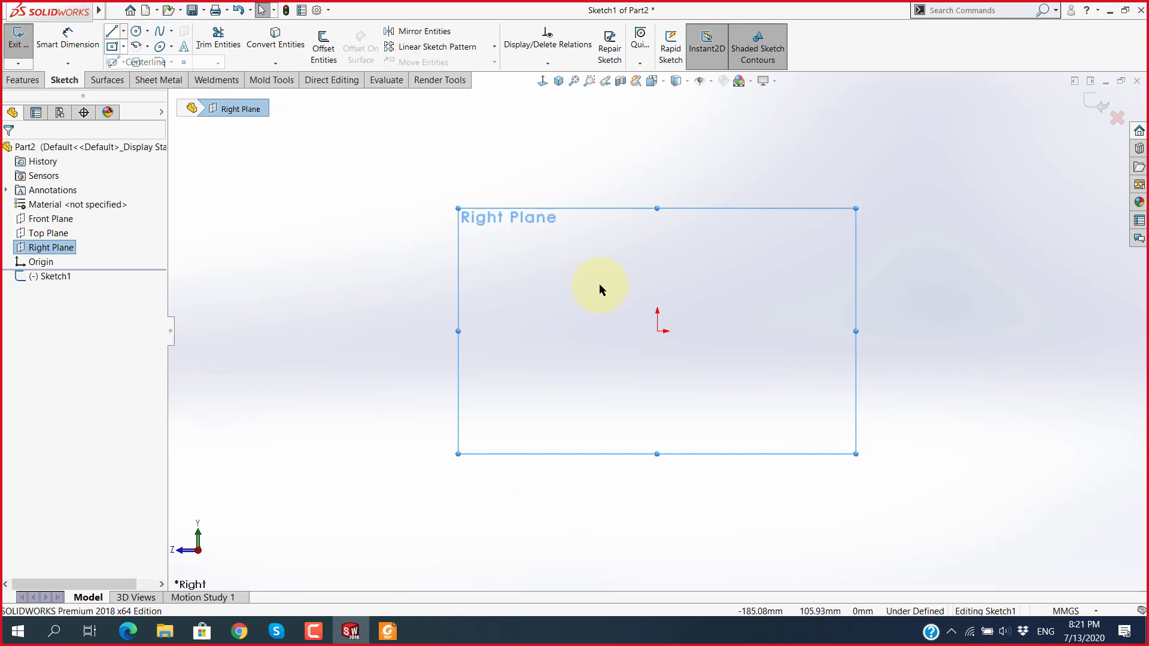
Step: Draw a vertical centerline up from the origin, deleting a stray horizontal one
click(657, 331)
click(657, 155)
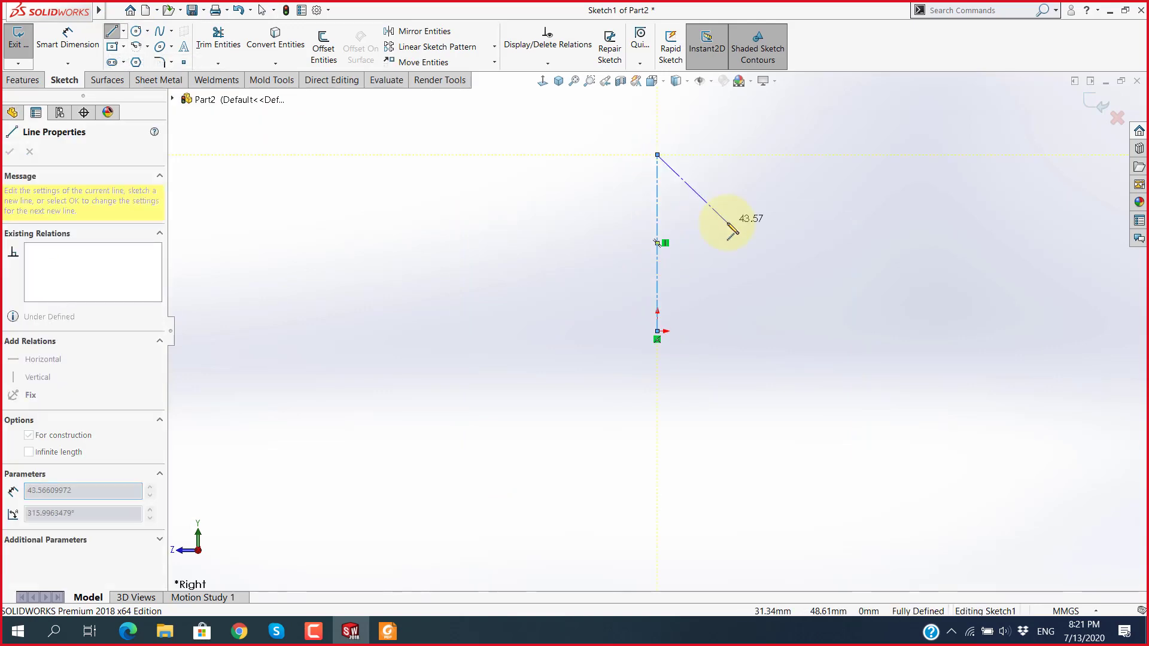
key(alt+Tab)
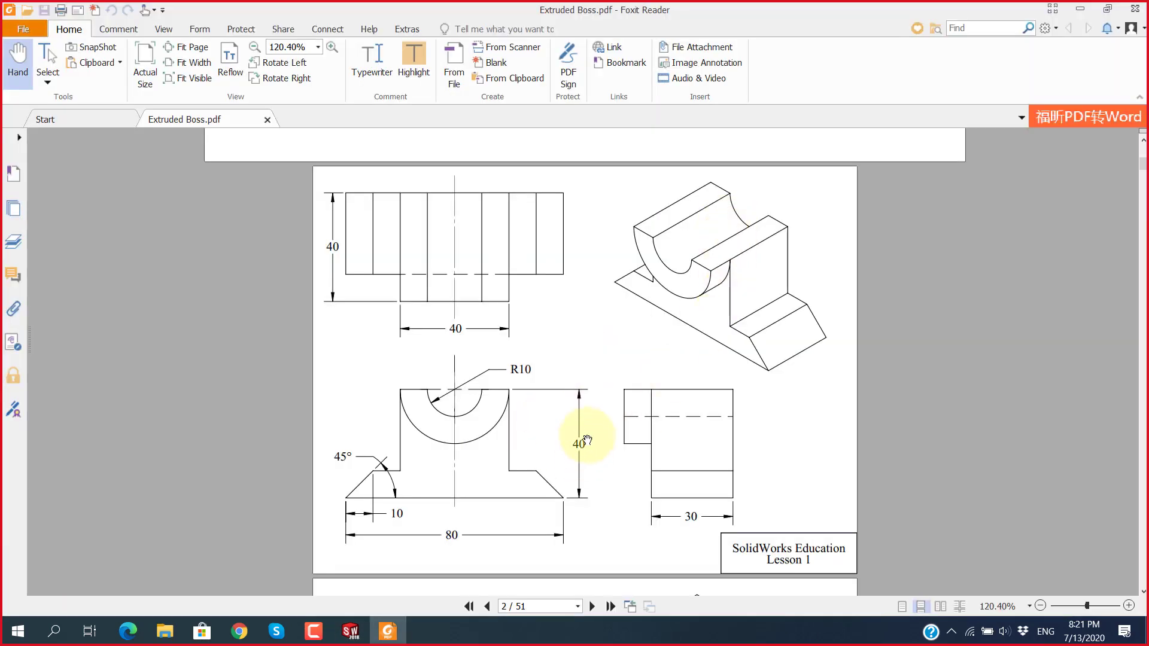
key(alt+Tab)
click(657, 261)
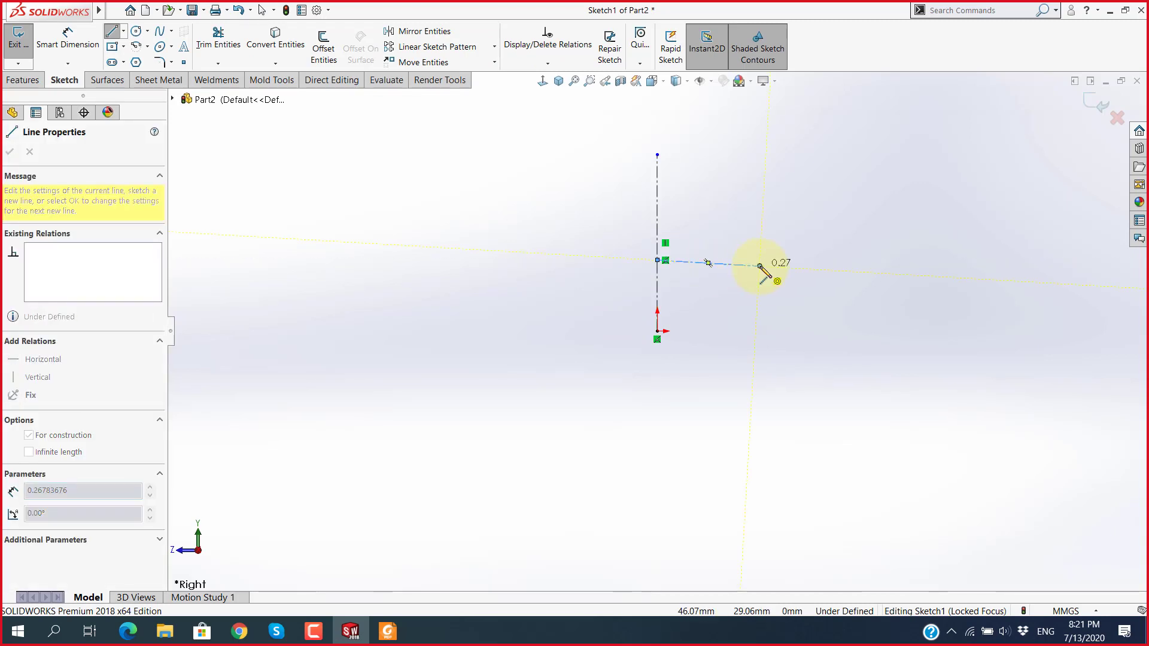
click(760, 267)
key(Escape)
click(741, 272)
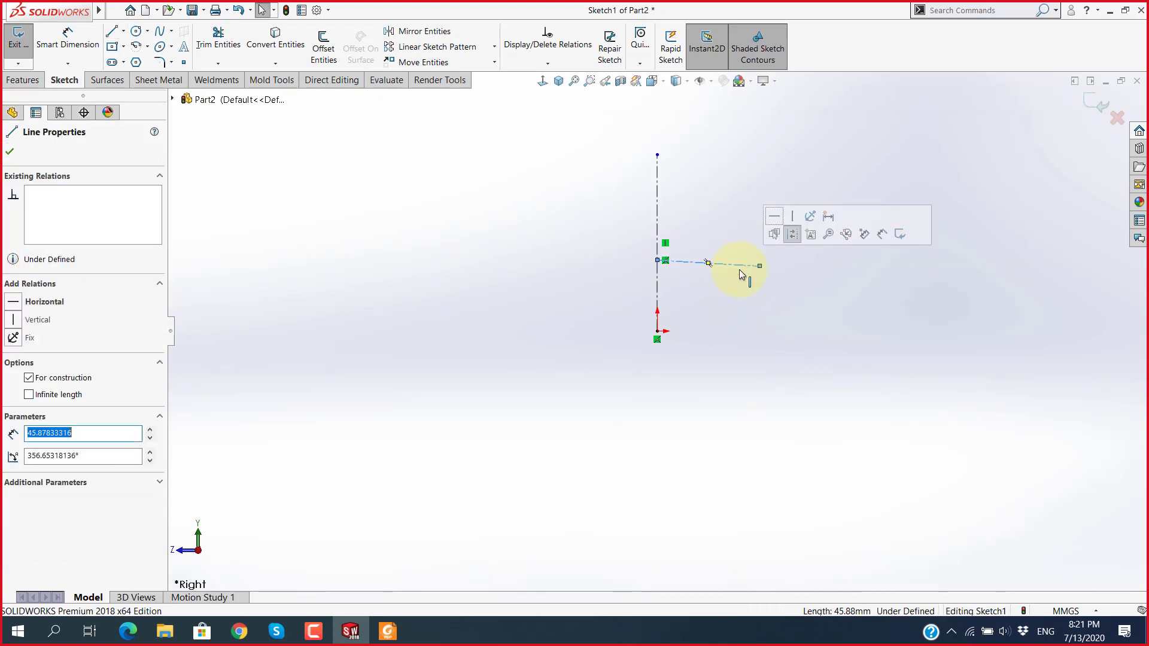
key(Delete)
Step: Dimension the vertical centerline to 40 mm high
key(d)
click(780, 239)
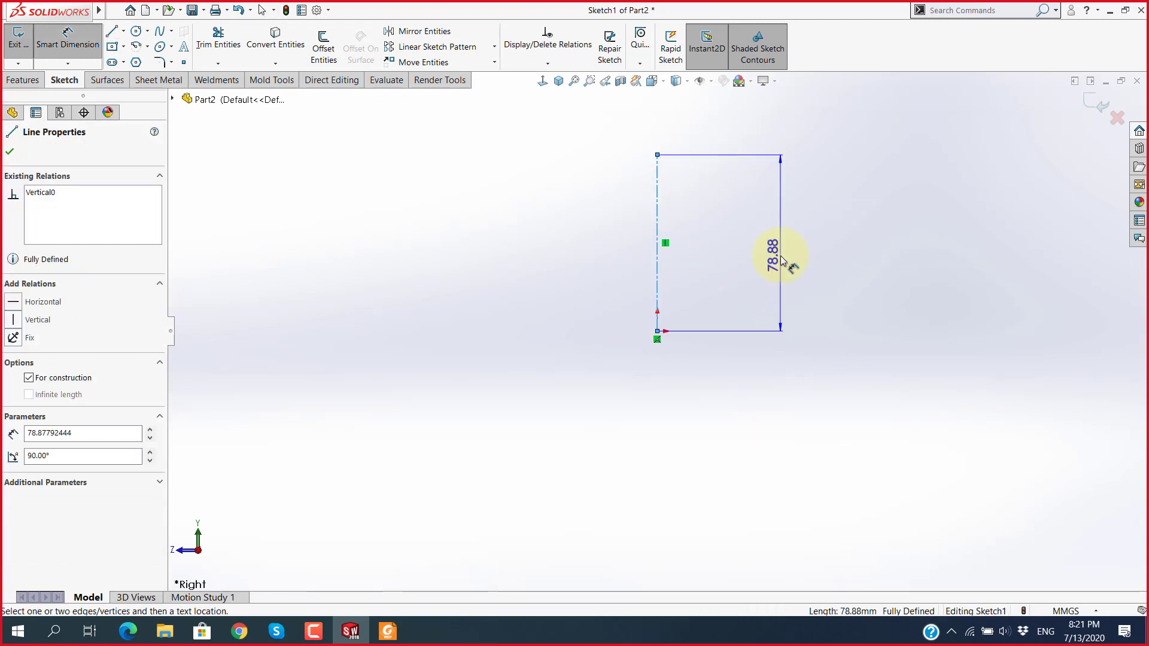
text(40)
key(Return)
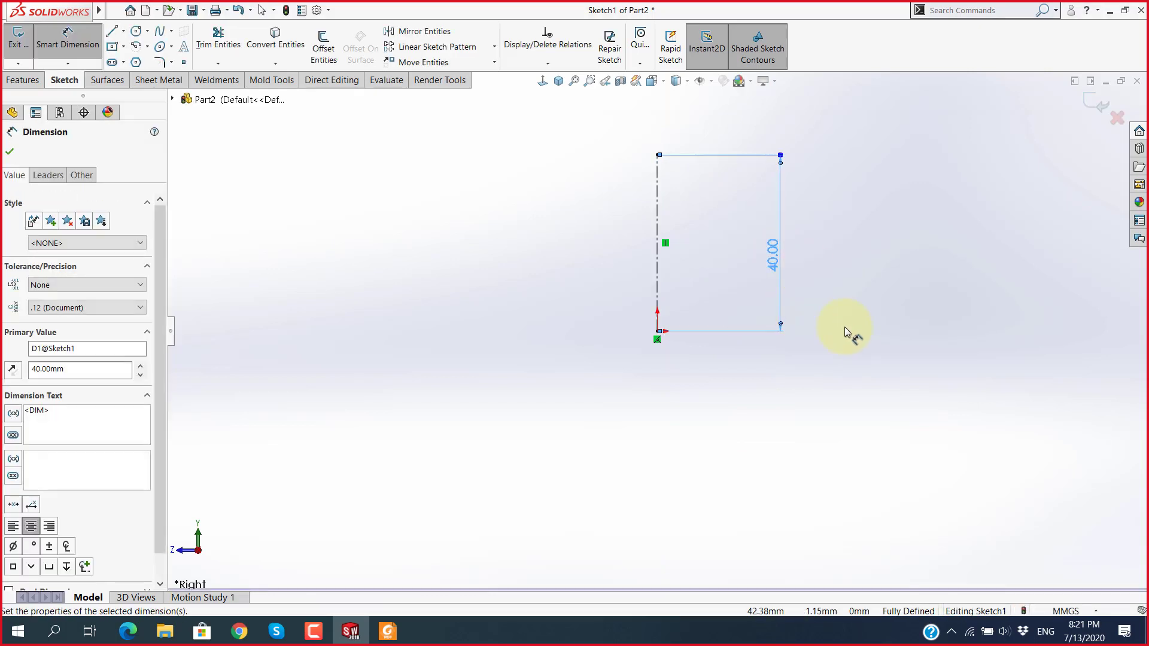
click(845, 327)
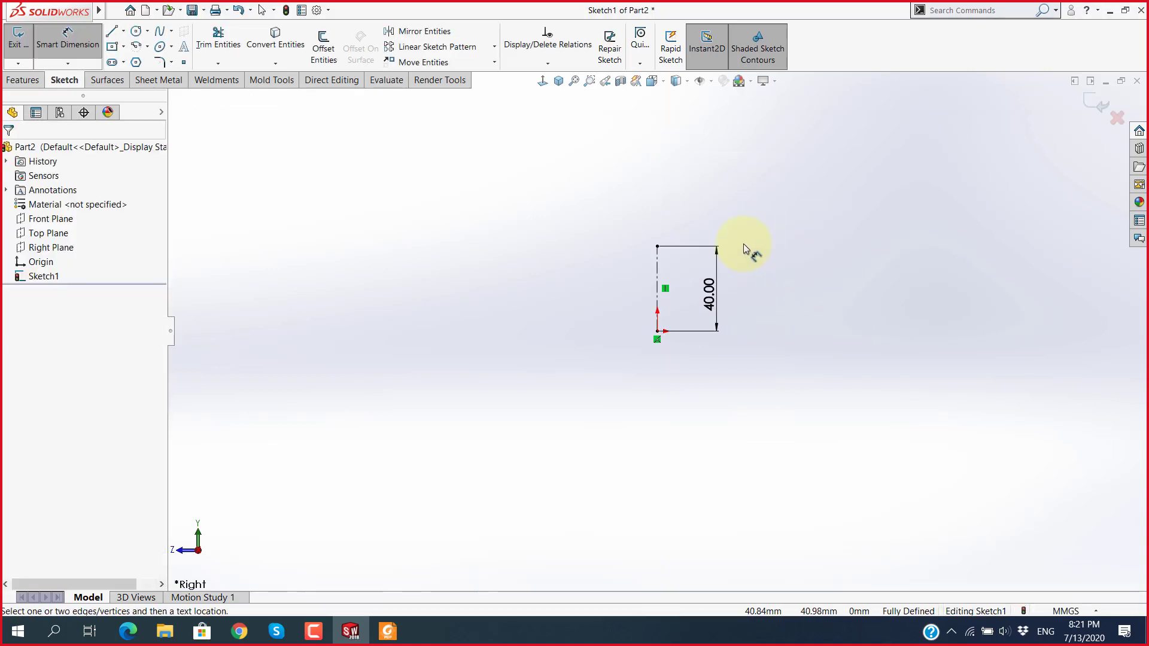
Step: Draw the left half-profile: bottom edge, chamfer slant, step, upright, top edge and tangent arc
click(111, 31)
click(635, 354)
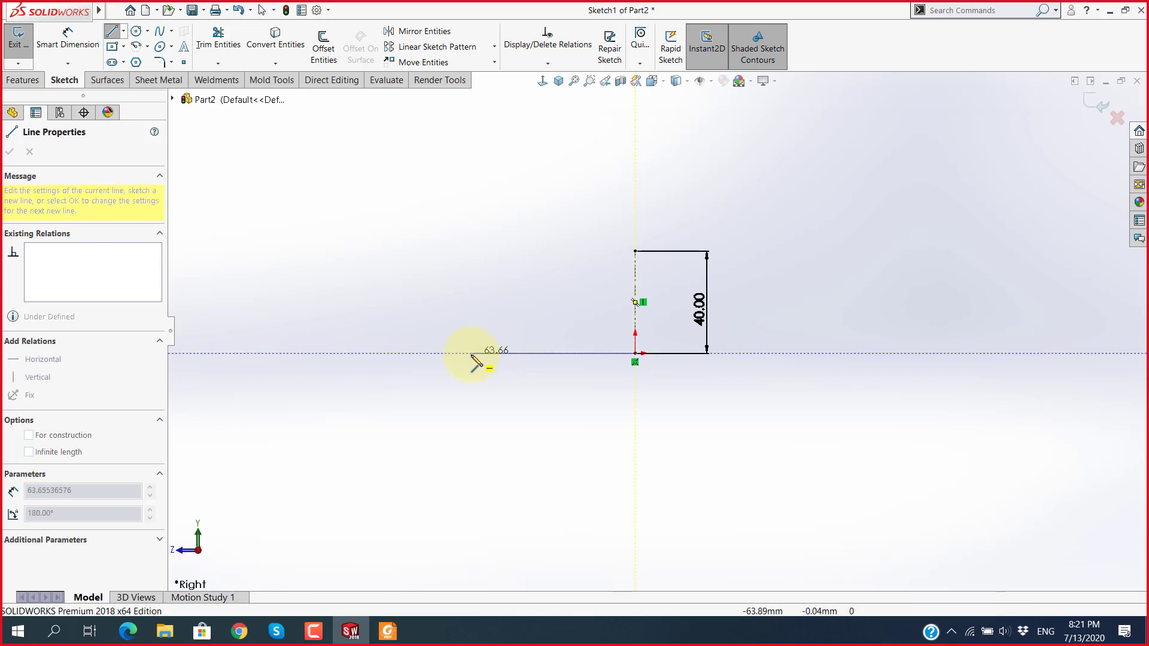
click(472, 353)
click(508, 313)
click(558, 313)
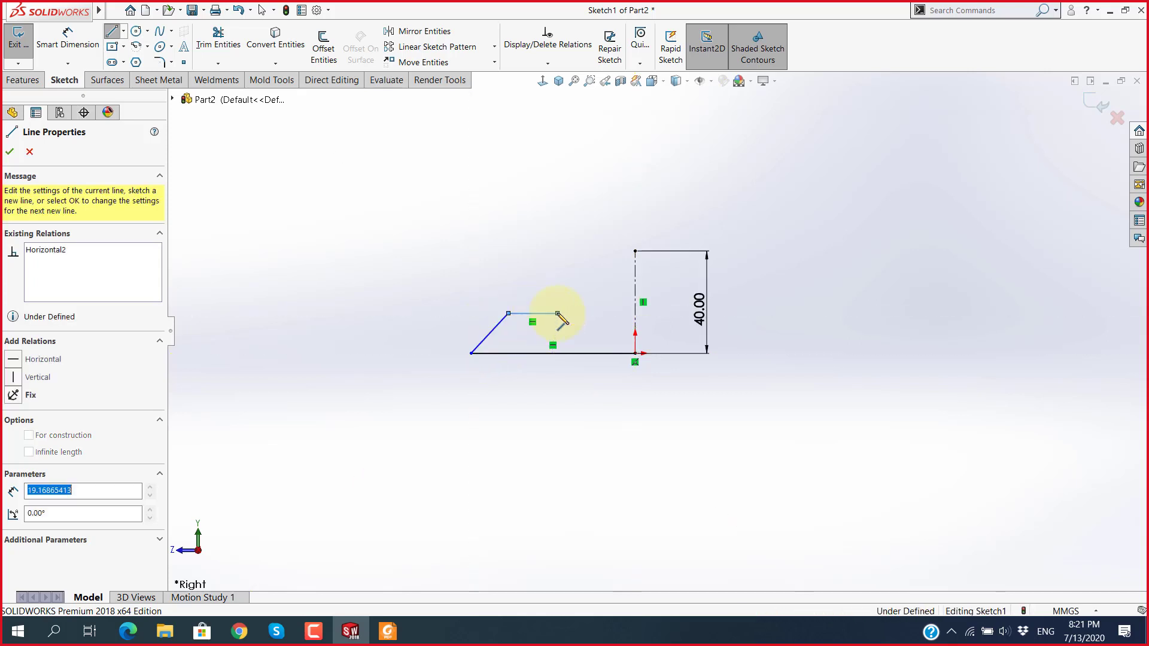
click(557, 251)
click(603, 252)
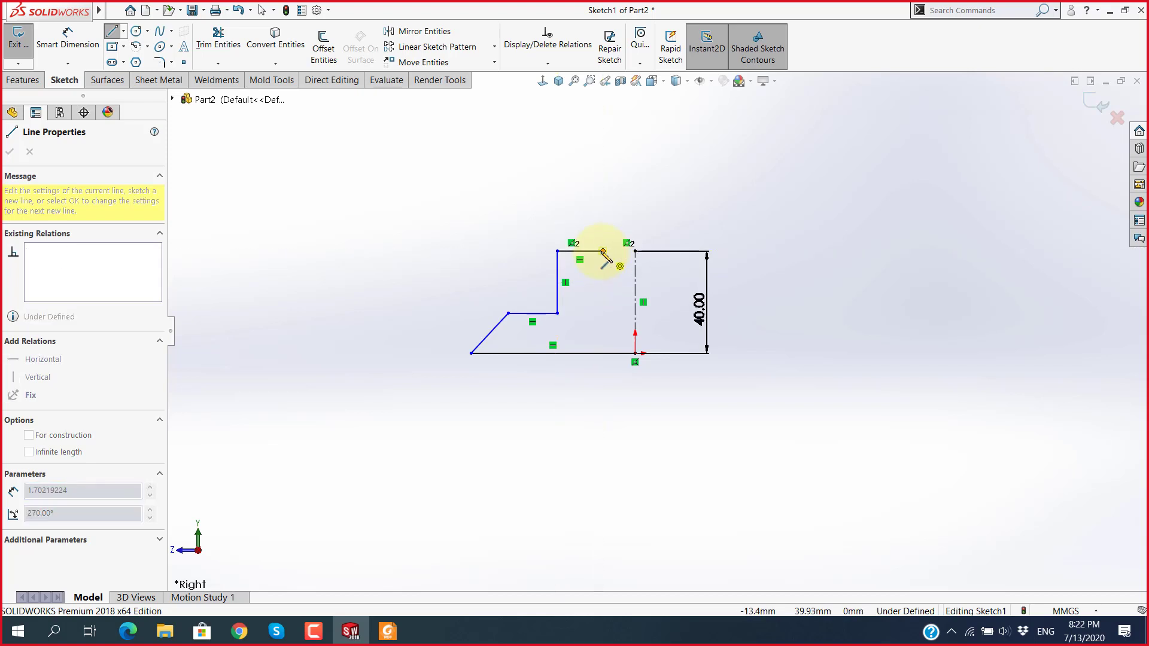
click(635, 277)
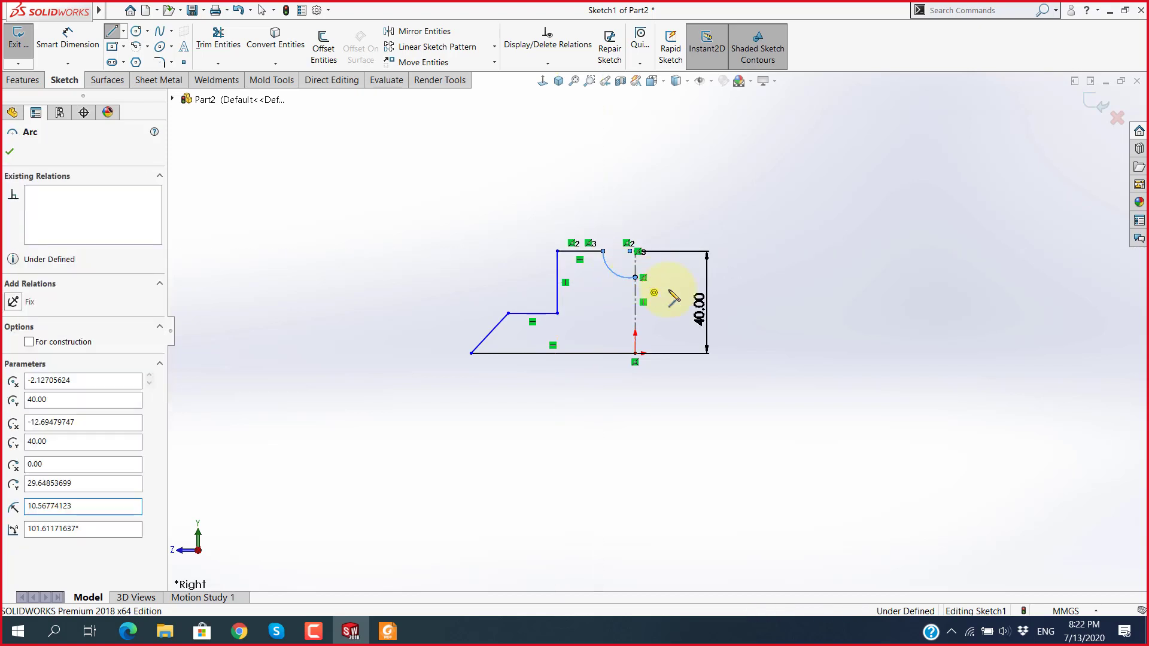
key(Escape)
Step: Make the arc's endpoint coincident with the vertical centerline
scroll(630, 278, down, 2)
scroll(631, 278, down, 2)
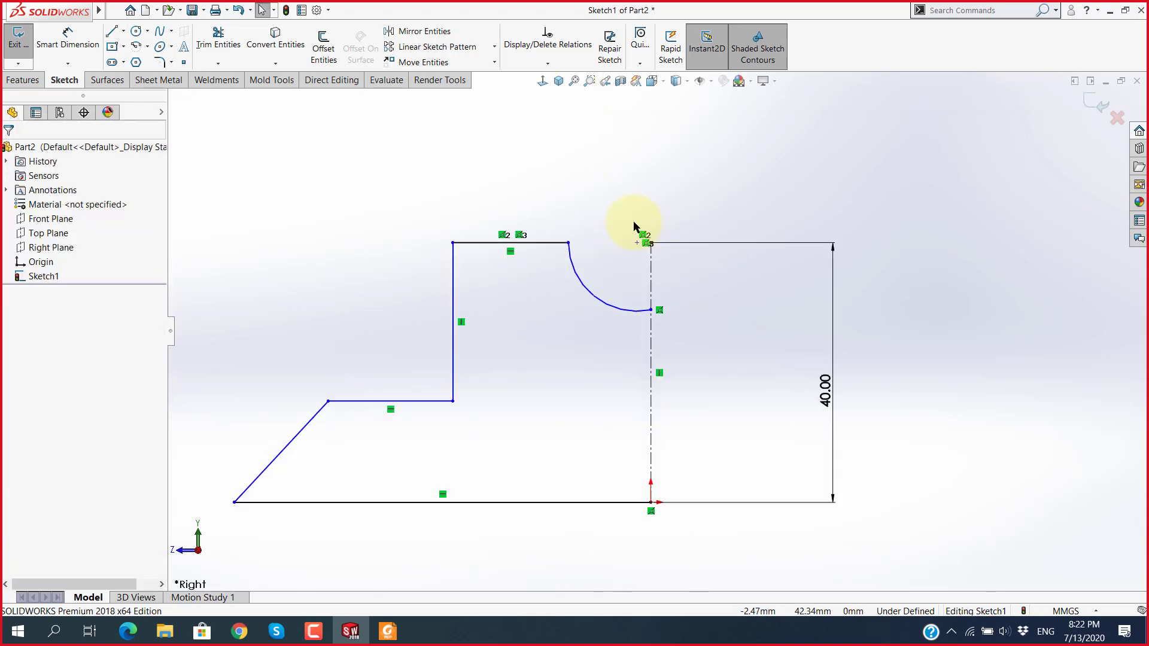
click(651, 245)
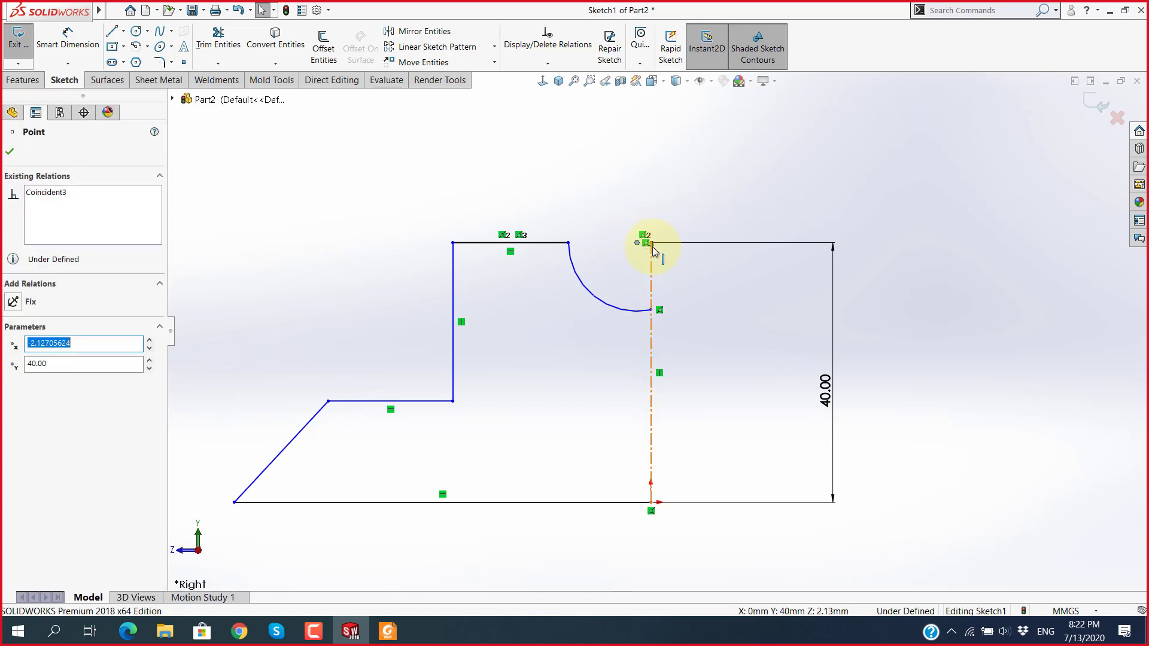
ctrl+click(652, 254)
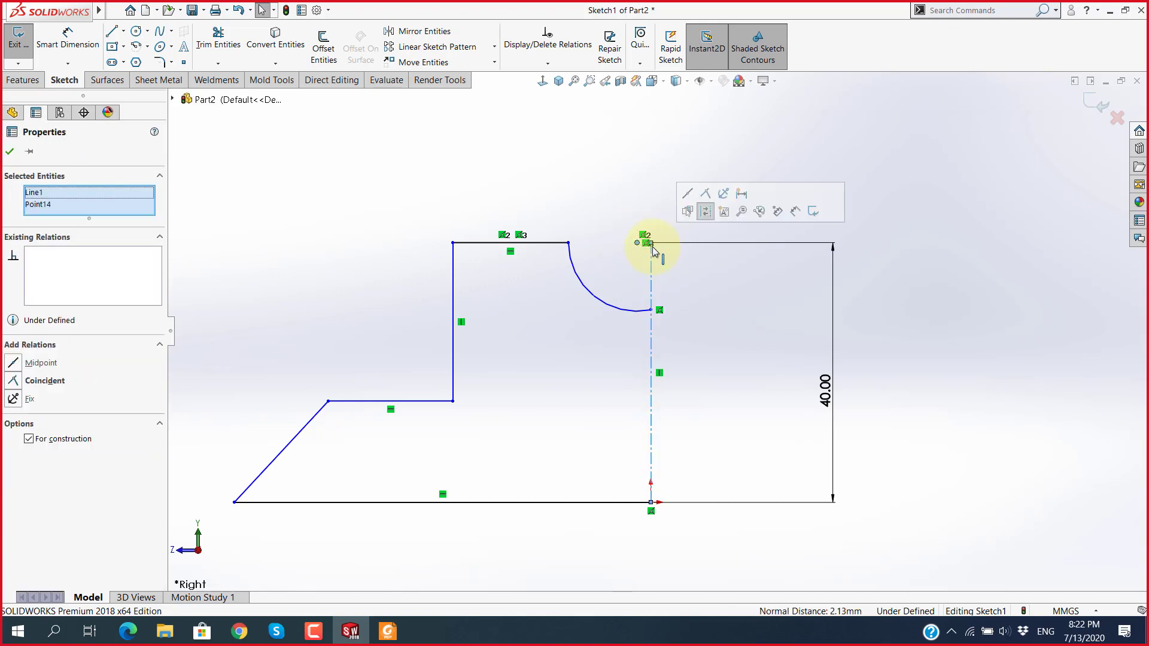
click(694, 196)
click(712, 321)
scroll(644, 399, up, 1)
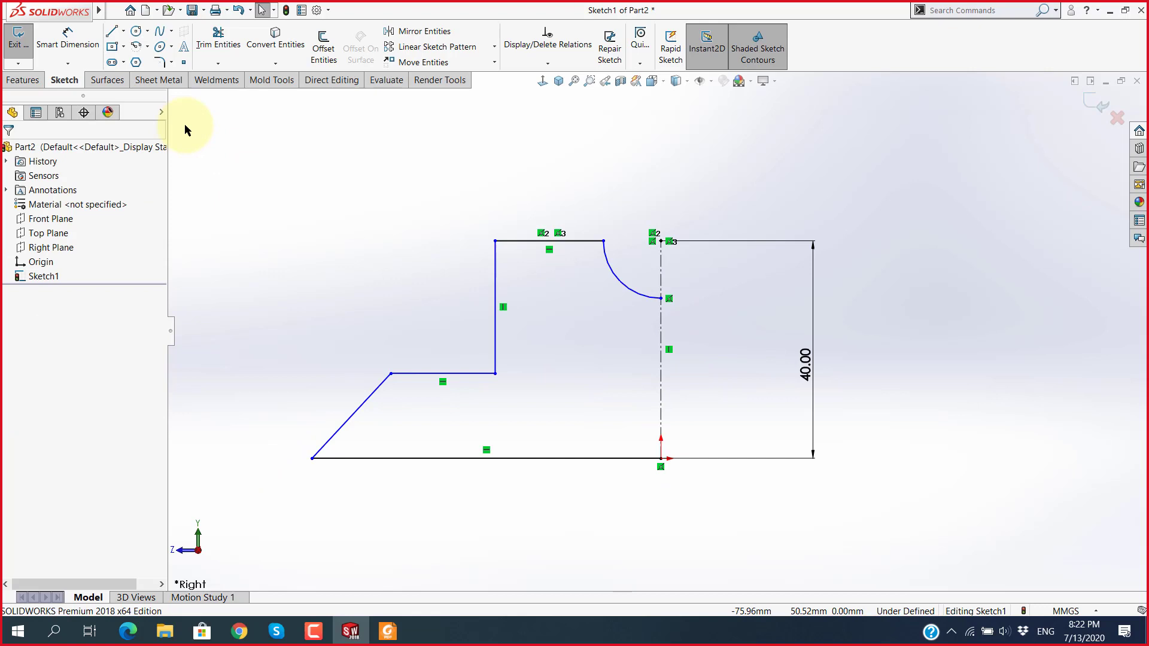
click(62, 52)
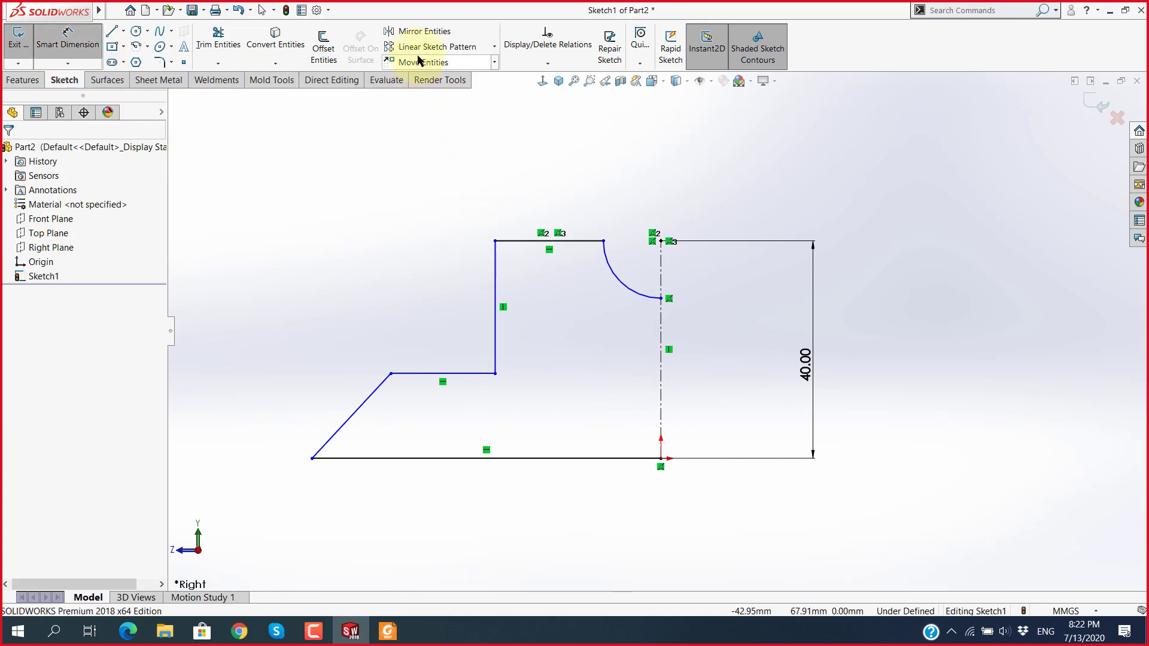
Step: Mirror the left-half lines and arc about the vertical centerline, then view the reference PDF
click(429, 31)
drag(621, 536, 292, 187)
click(67, 387)
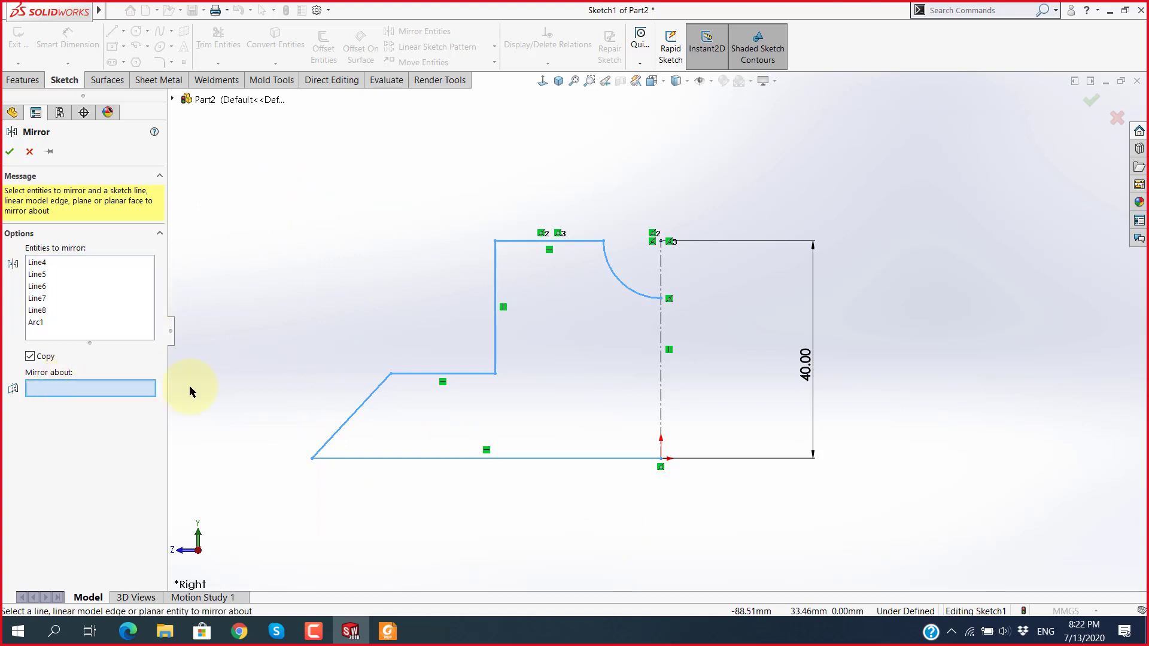
click(660, 348)
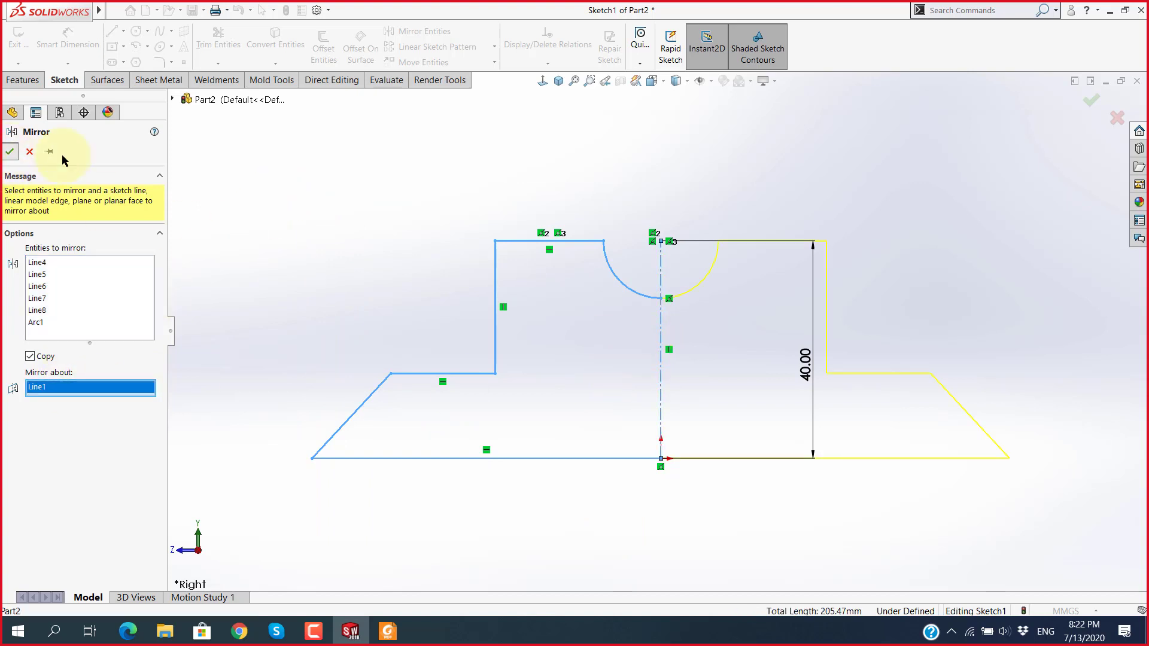
key(Return)
key(f)
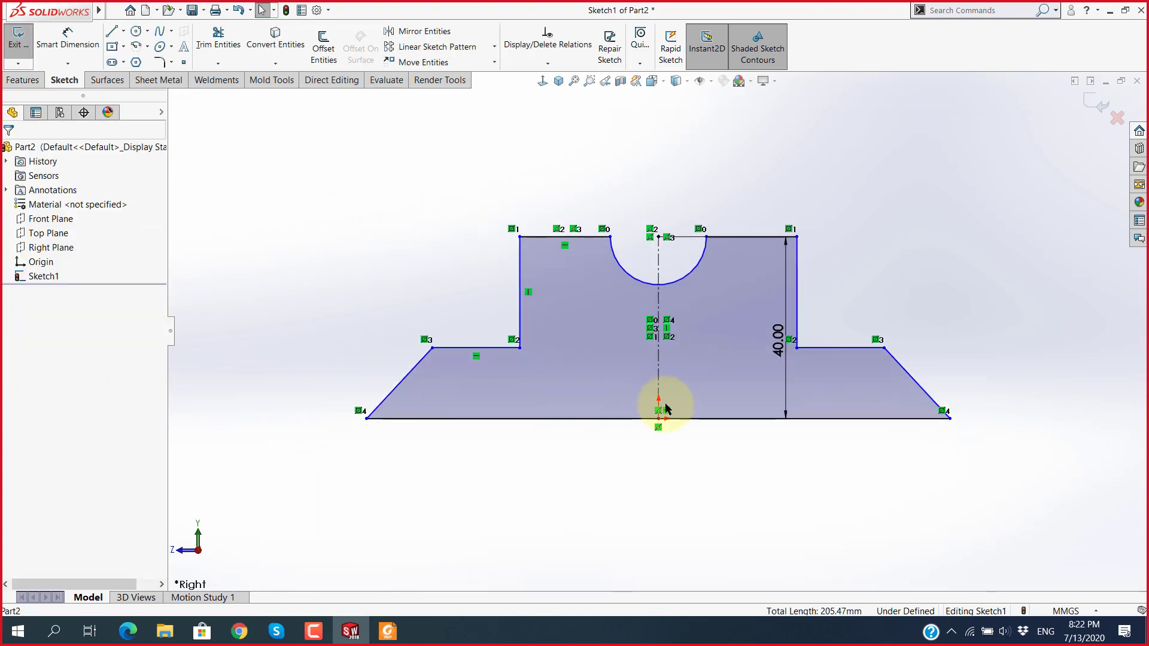
key(alt+Tab)
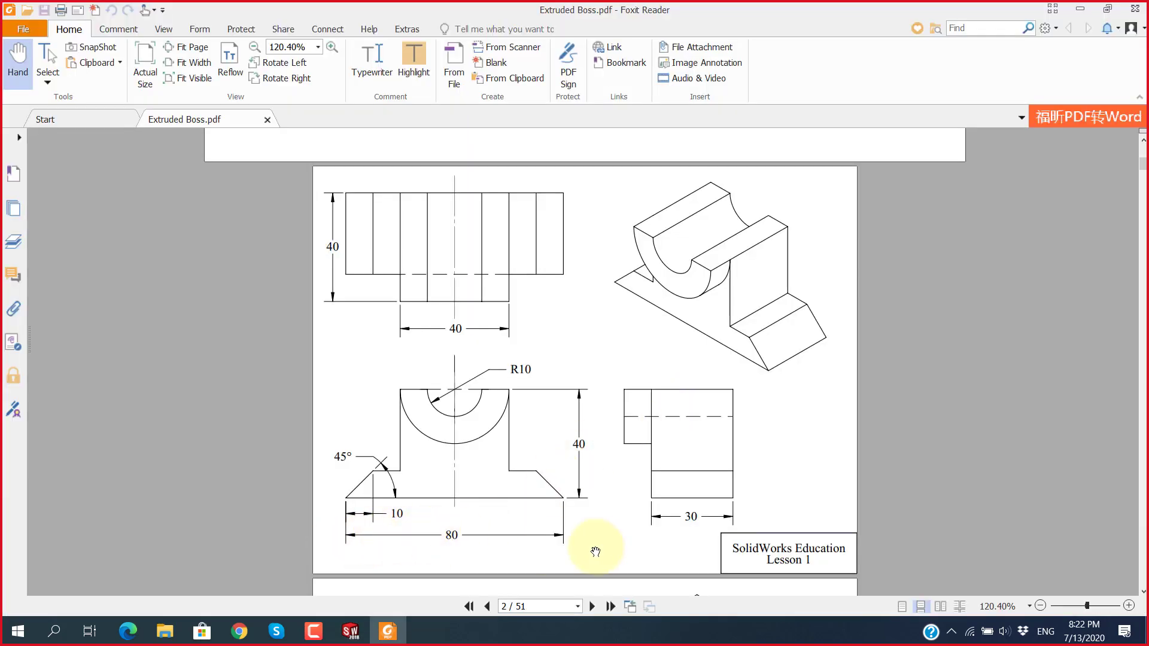
Step: Dimension the bottom edge to an 80 mm base width
key(alt+Tab)
click(68, 41)
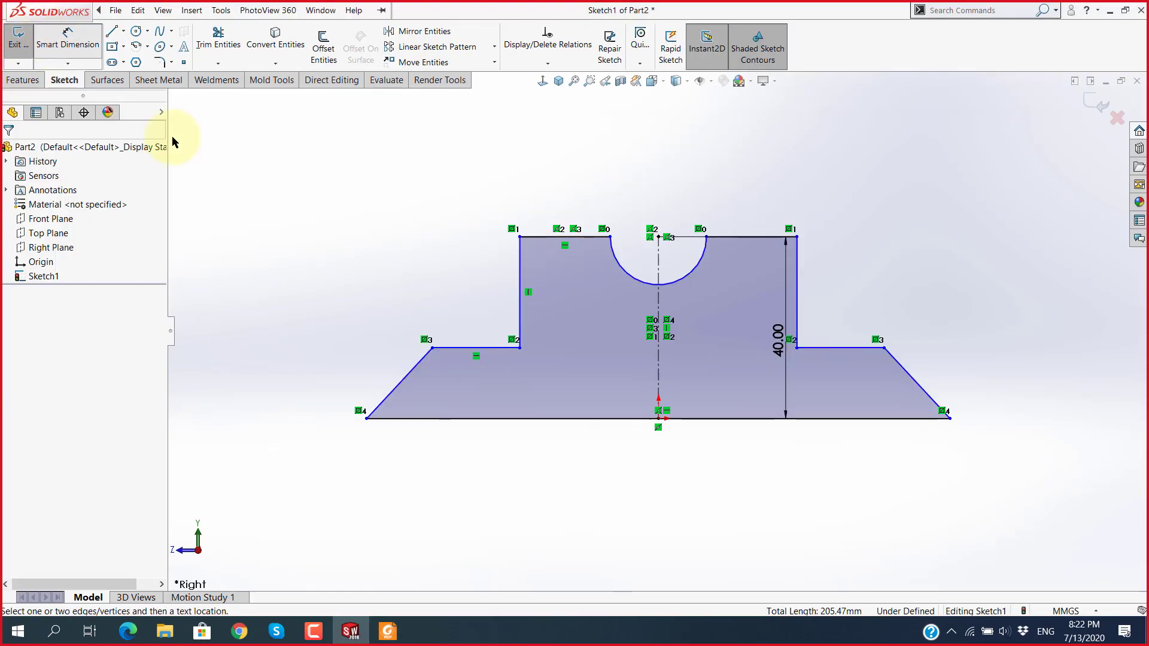
click(701, 423)
click(670, 470)
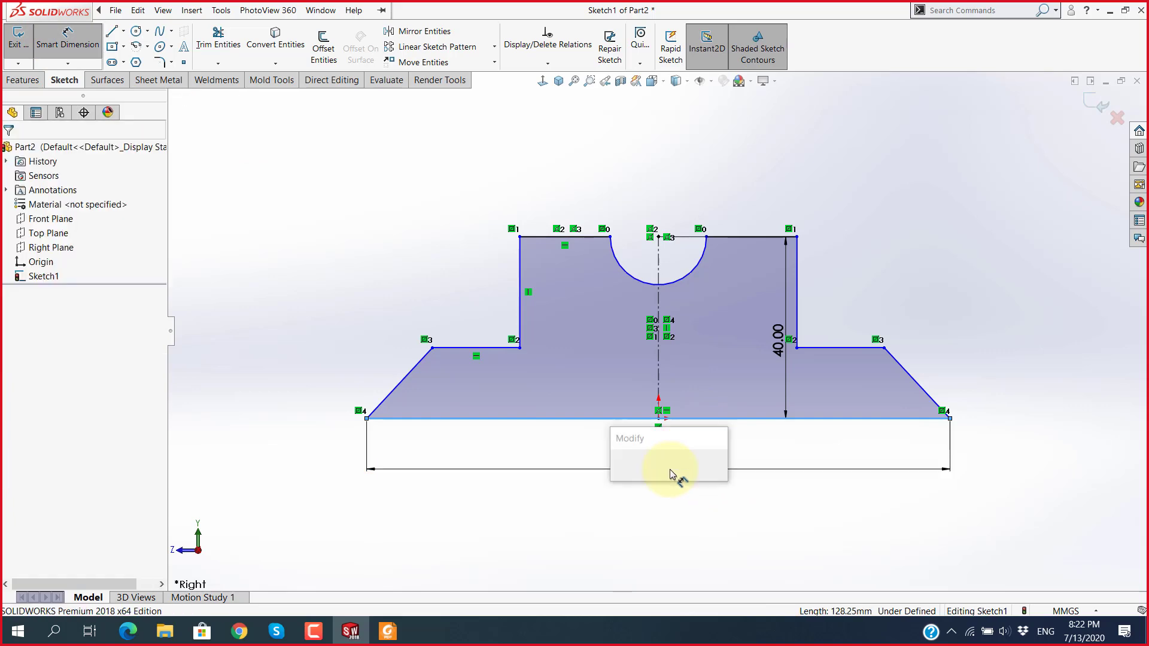
text(80)
key(Return)
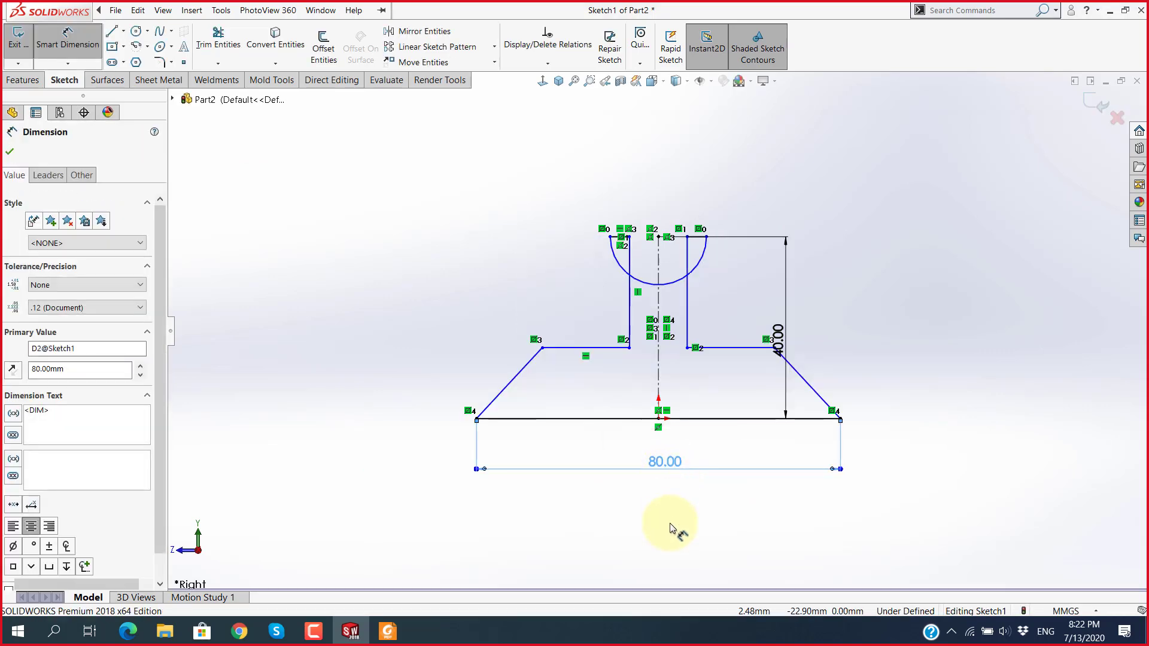
key(Escape)
key(f)
key(alt+Tab)
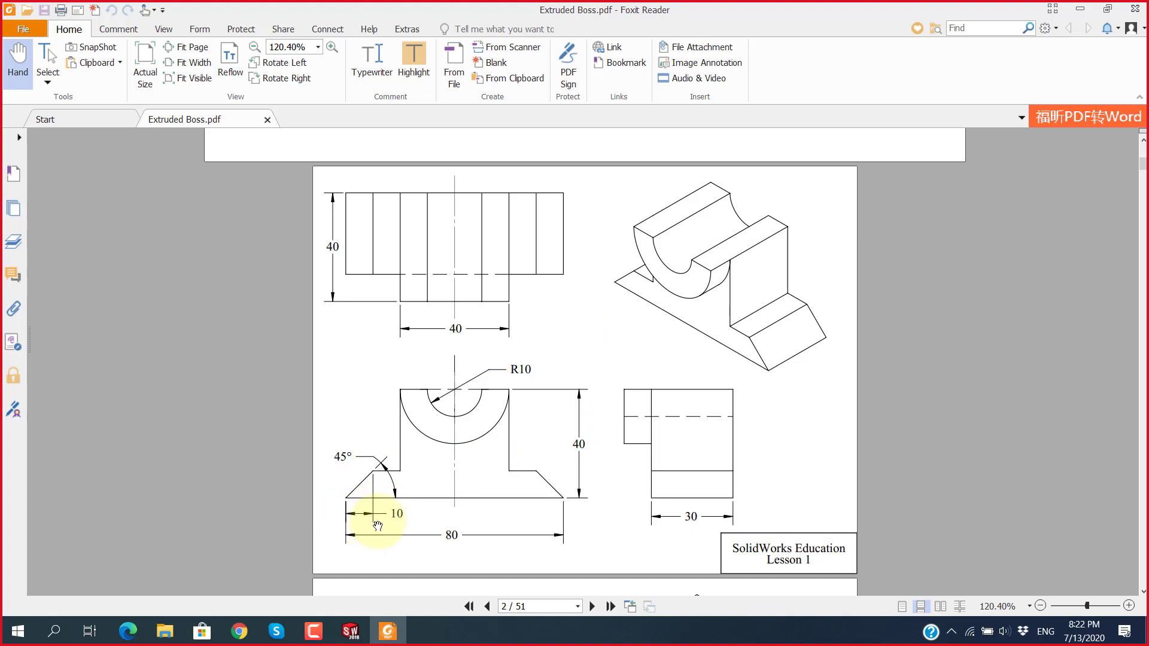
key(alt+Tab)
Step: Set a 45° angle between the left slant and bottom edge, discarding a stray 15.62 dimension
click(435, 443)
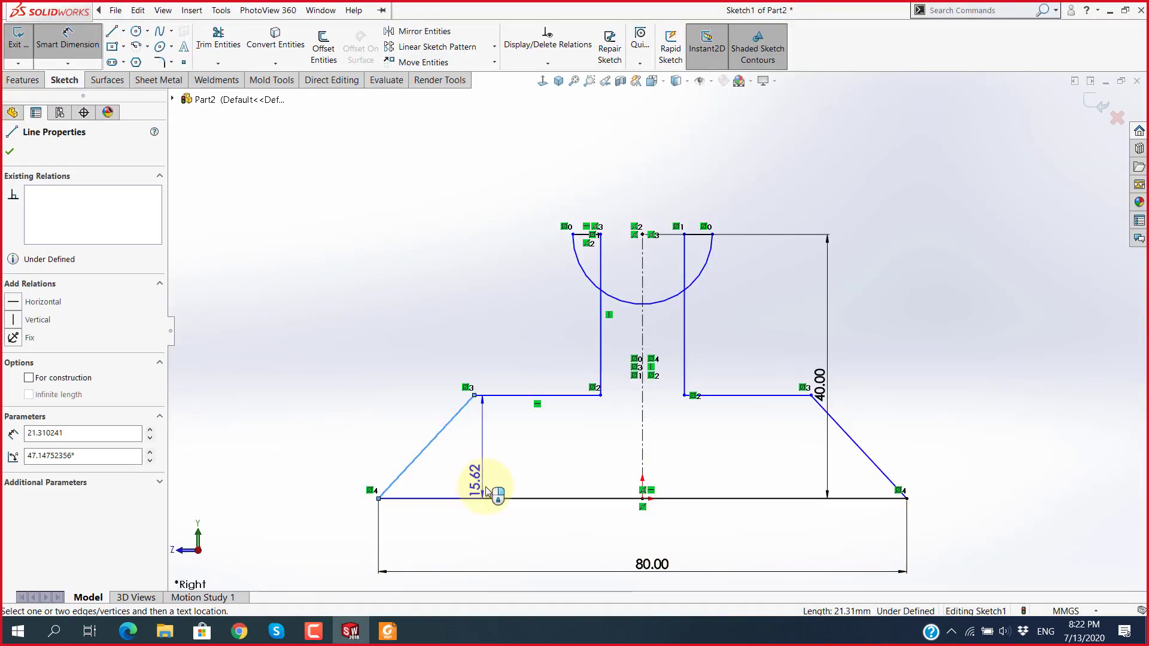
click(496, 497)
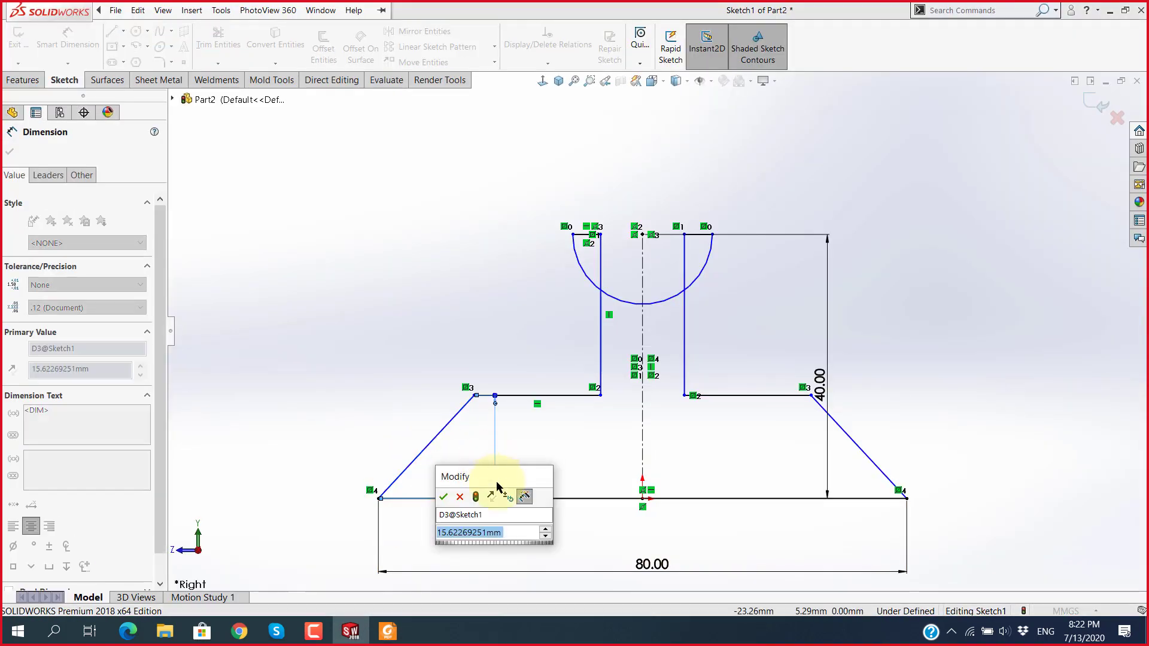
click(465, 500)
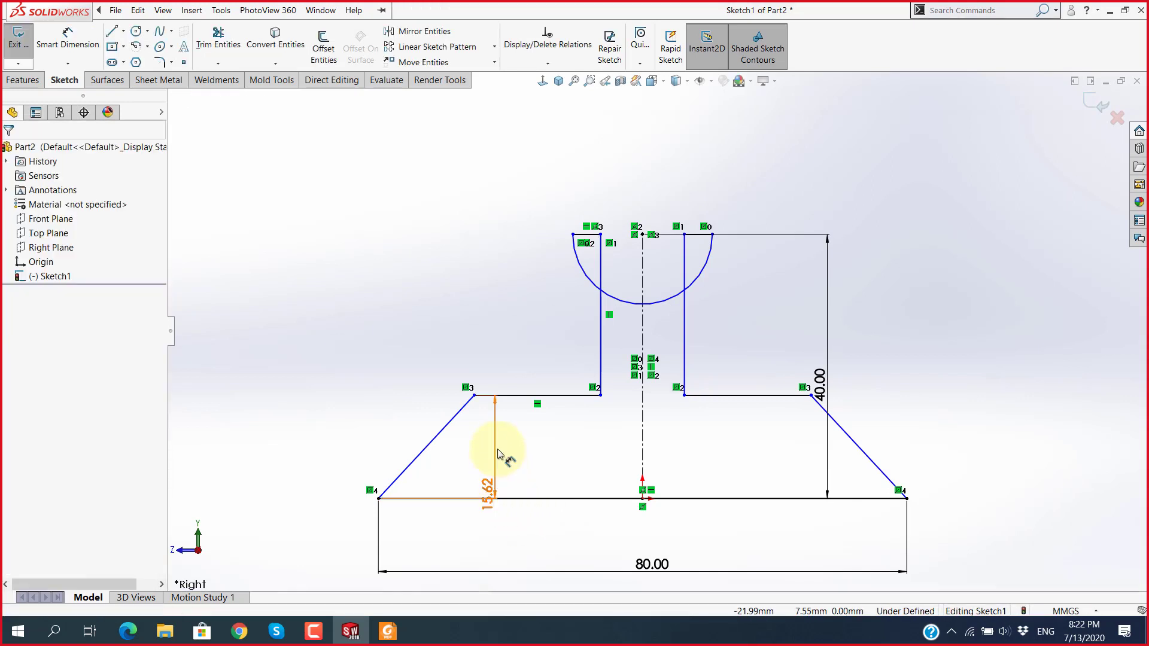
key(Escape)
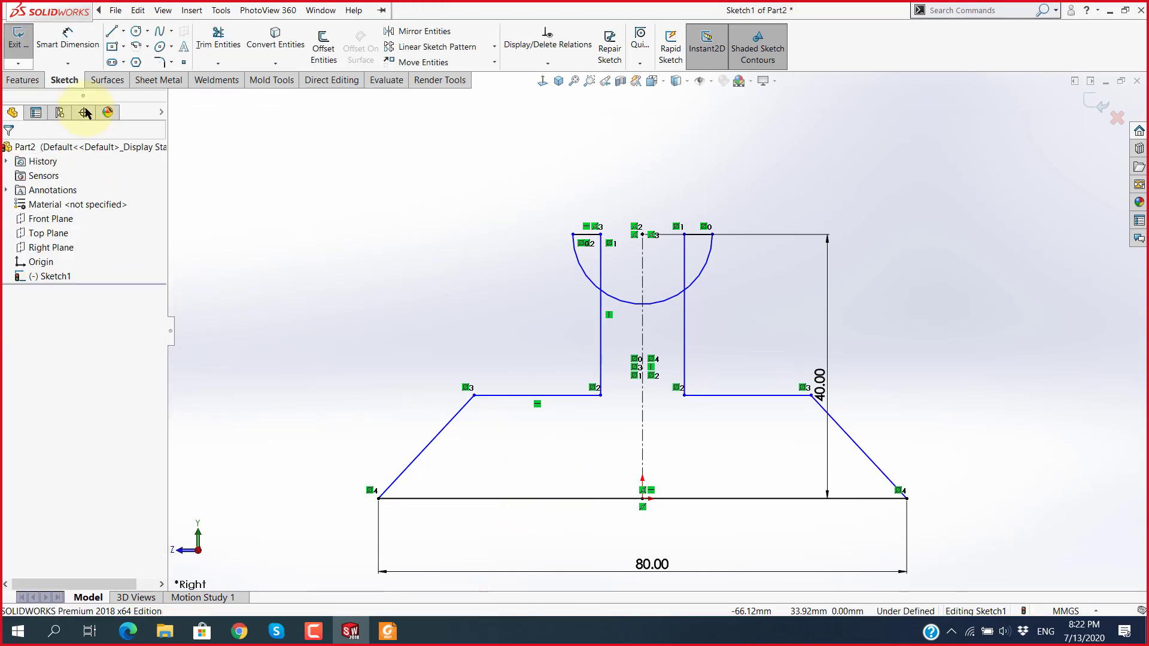
click(70, 36)
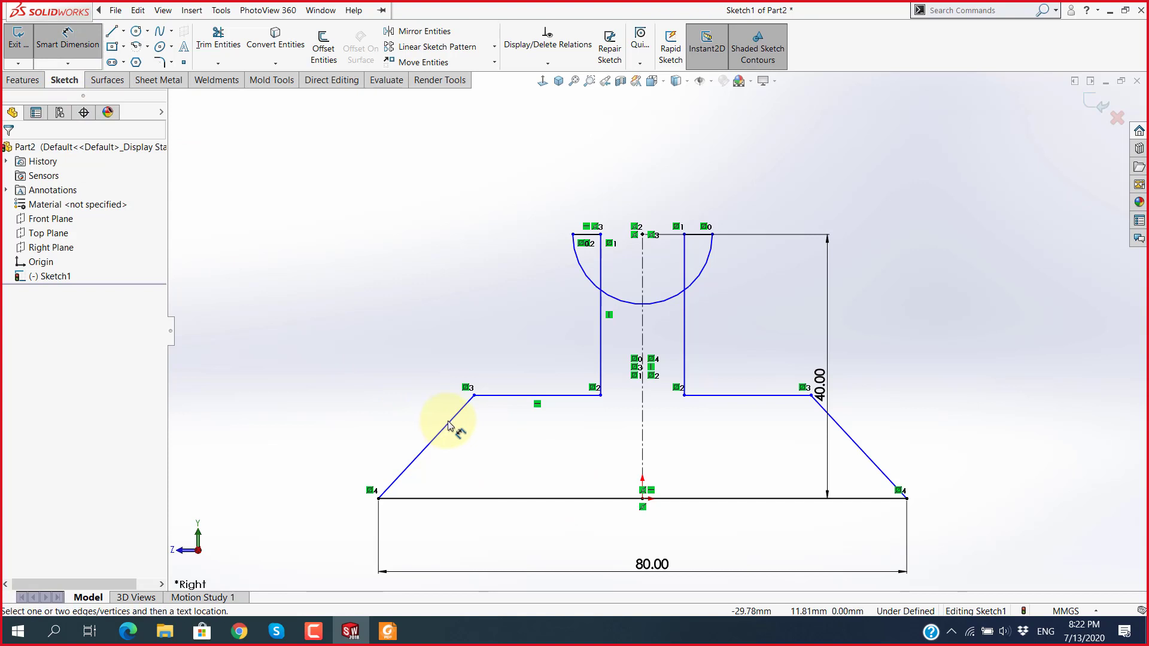
click(456, 414)
click(510, 498)
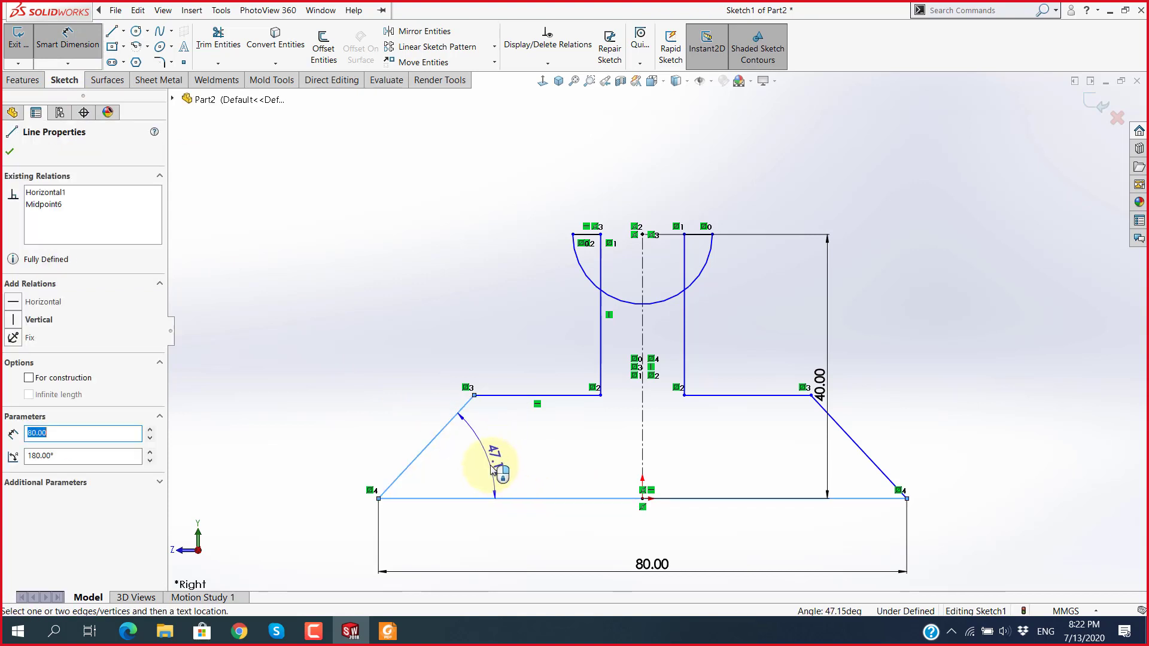
click(497, 464)
text(45)
key(Return)
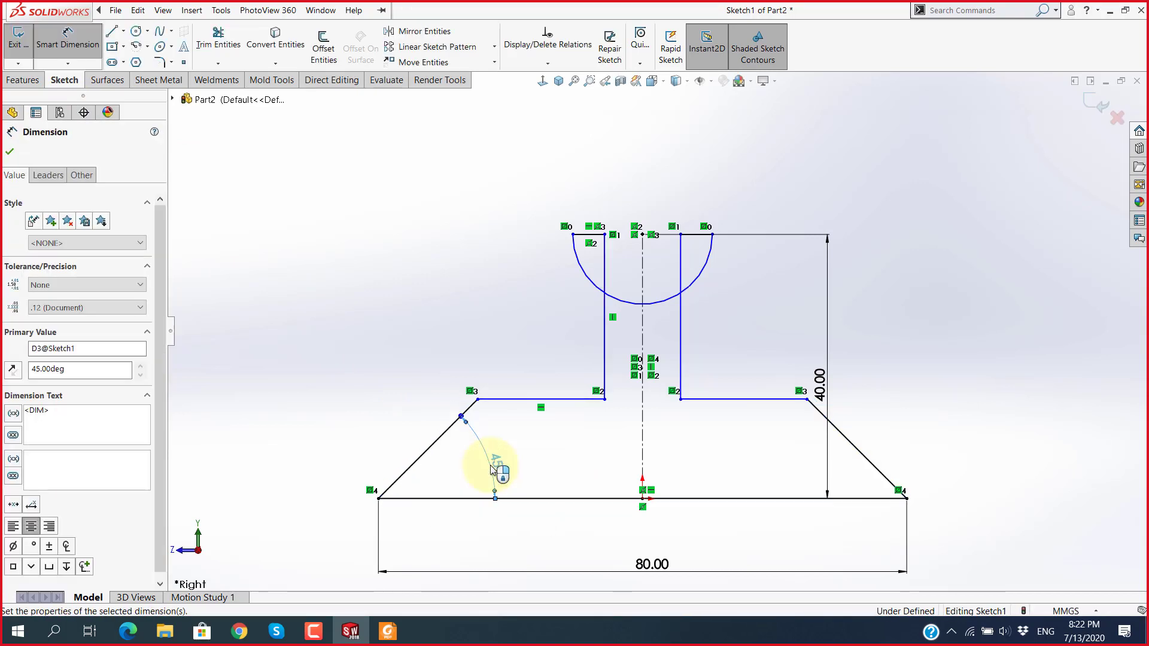
Step: Dimension the left slant's horizontal run to 10 mm
click(452, 432)
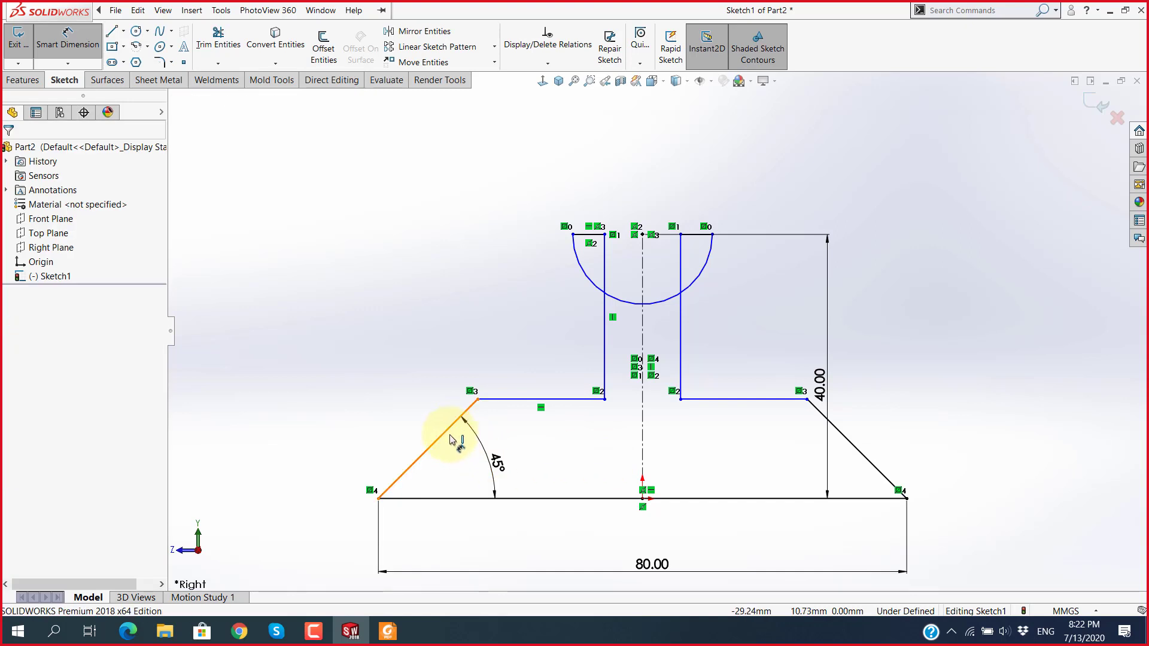
click(433, 541)
text(10)
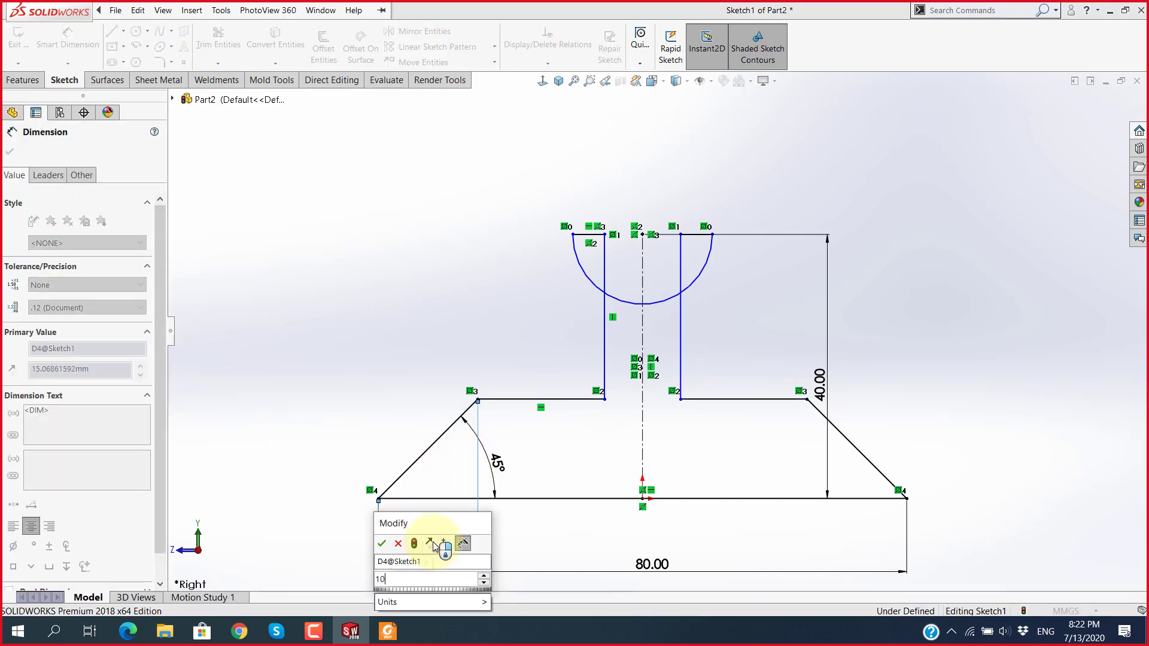
key(Return)
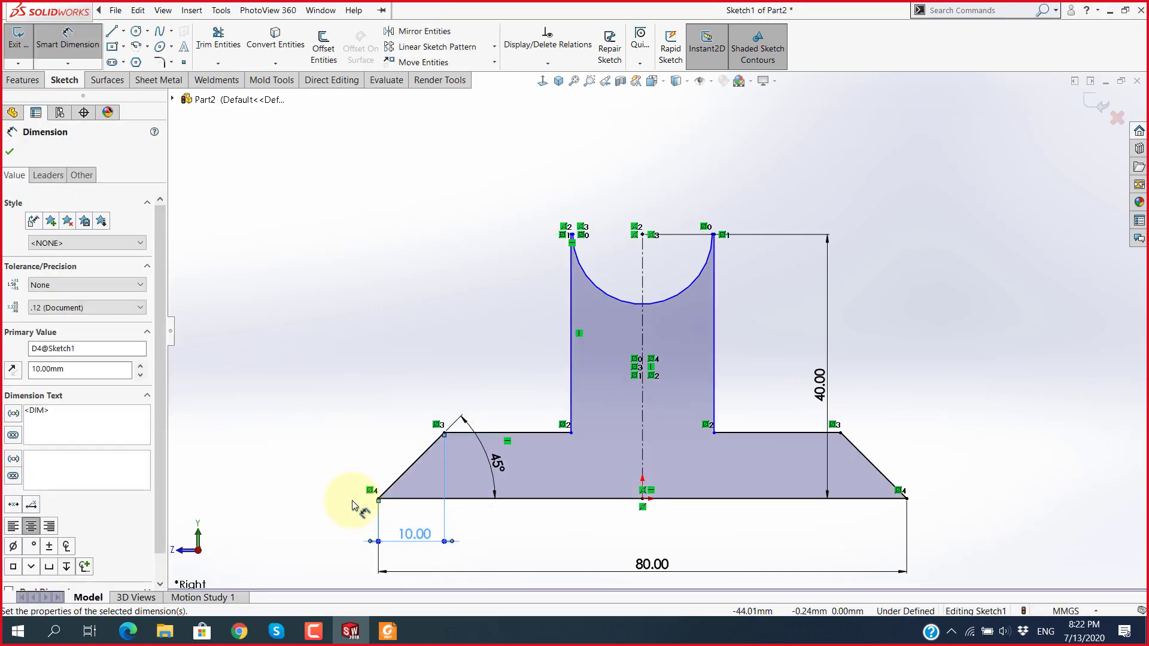
Step: Drag the left upright's top point outward to widen the narrow upper block
click(405, 339)
scroll(624, 287, down, 5)
scroll(588, 264, down, 5)
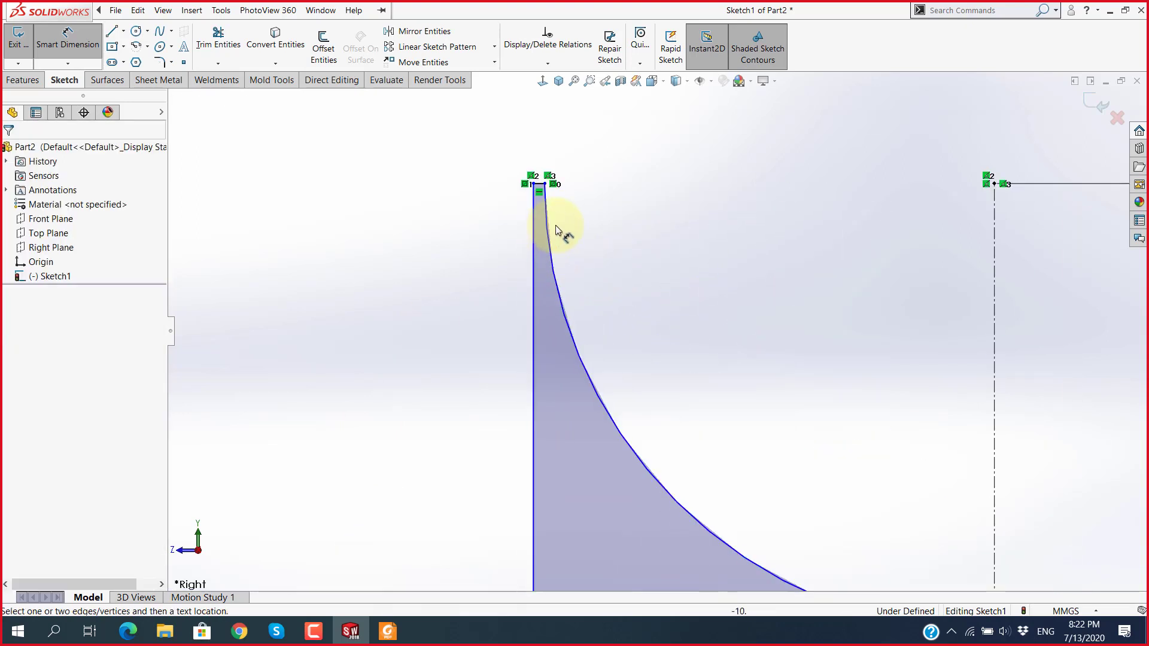
scroll(559, 222, down, 2)
key(Escape)
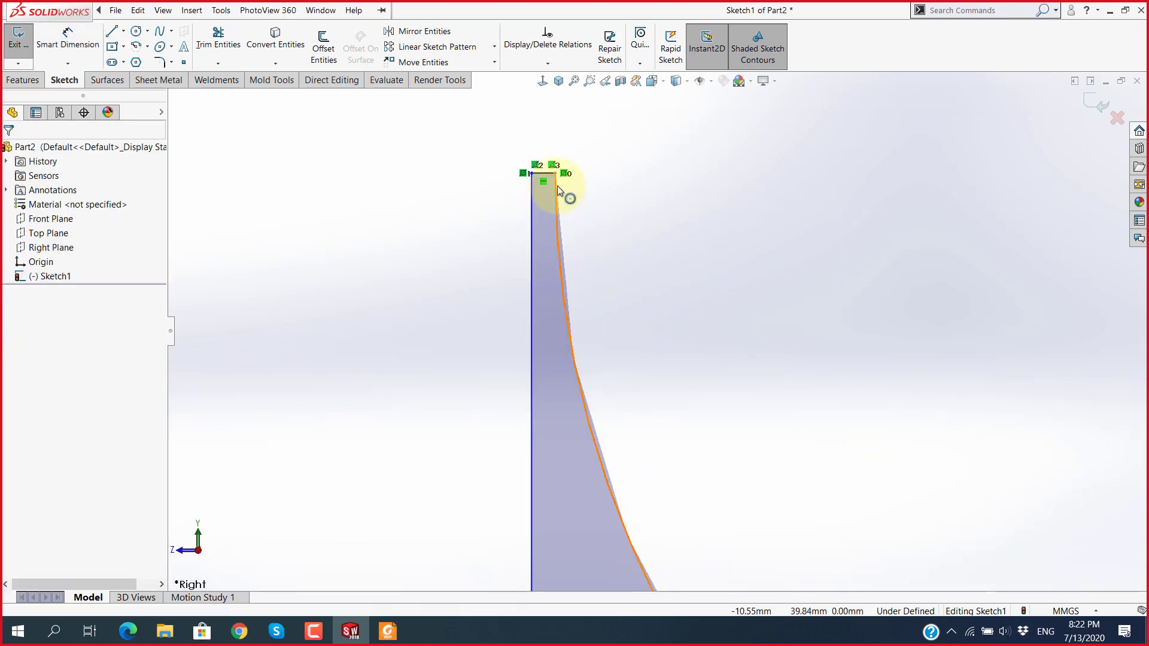
mouse_move(556, 173)
mouse_down()
mouse_move(619, 195)
mouse_move(828, 204)
mouse_move(835, 272)
mouse_up()
scroll(836, 275, up, 3)
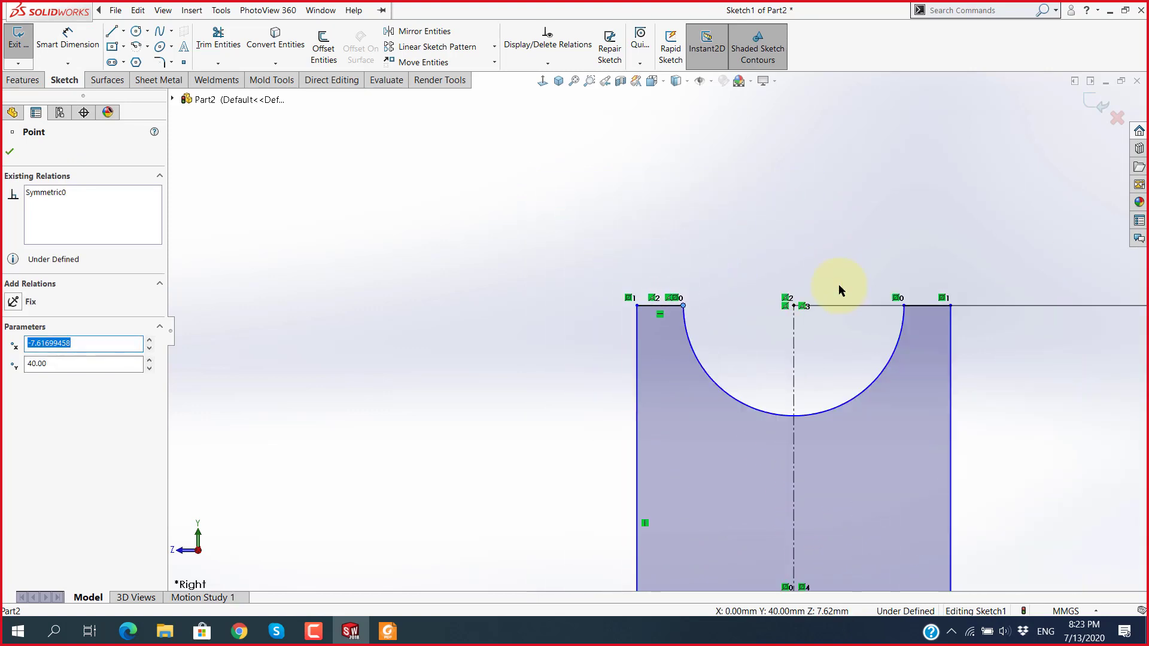
click(750, 341)
scroll(799, 440, up, 2)
scroll(803, 446, up, 2)
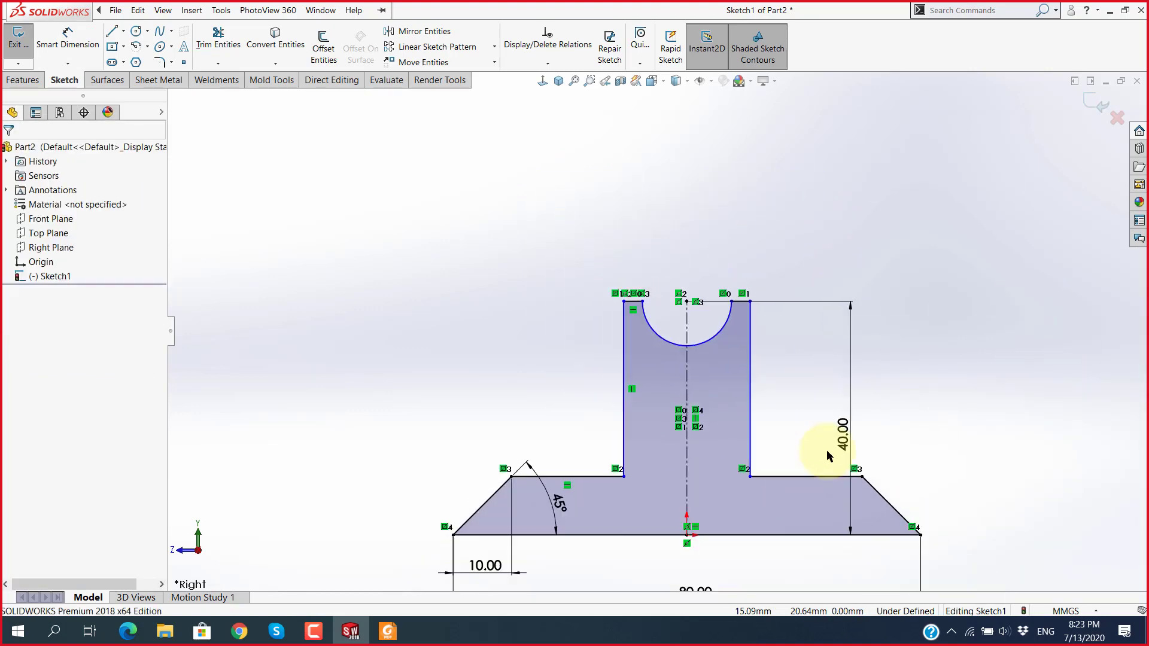
key(alt+Tab)
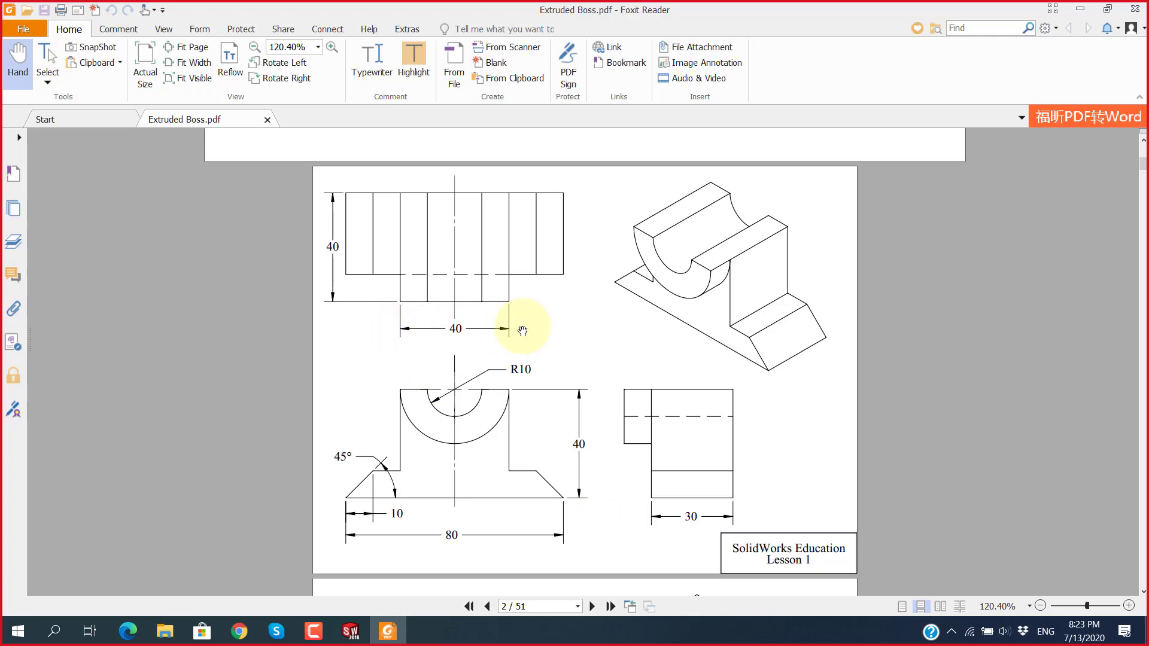
key(alt+Tab)
Step: Dimension the distance between the upright's vertical sides to 40 mm
click(67, 37)
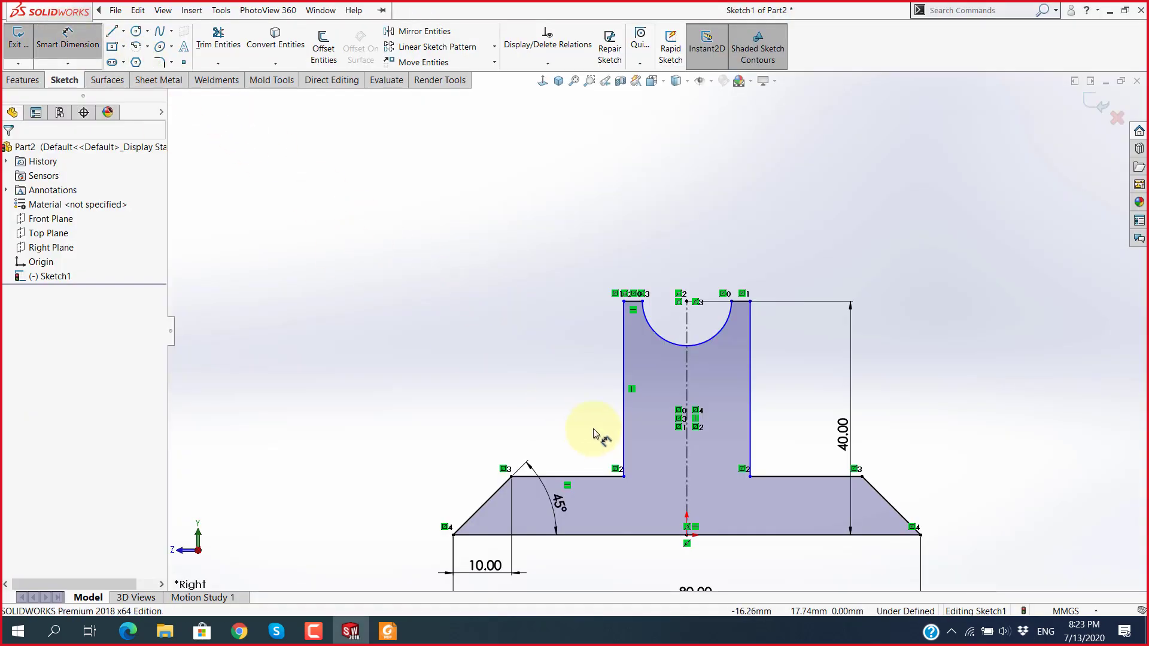
click(624, 422)
click(750, 417)
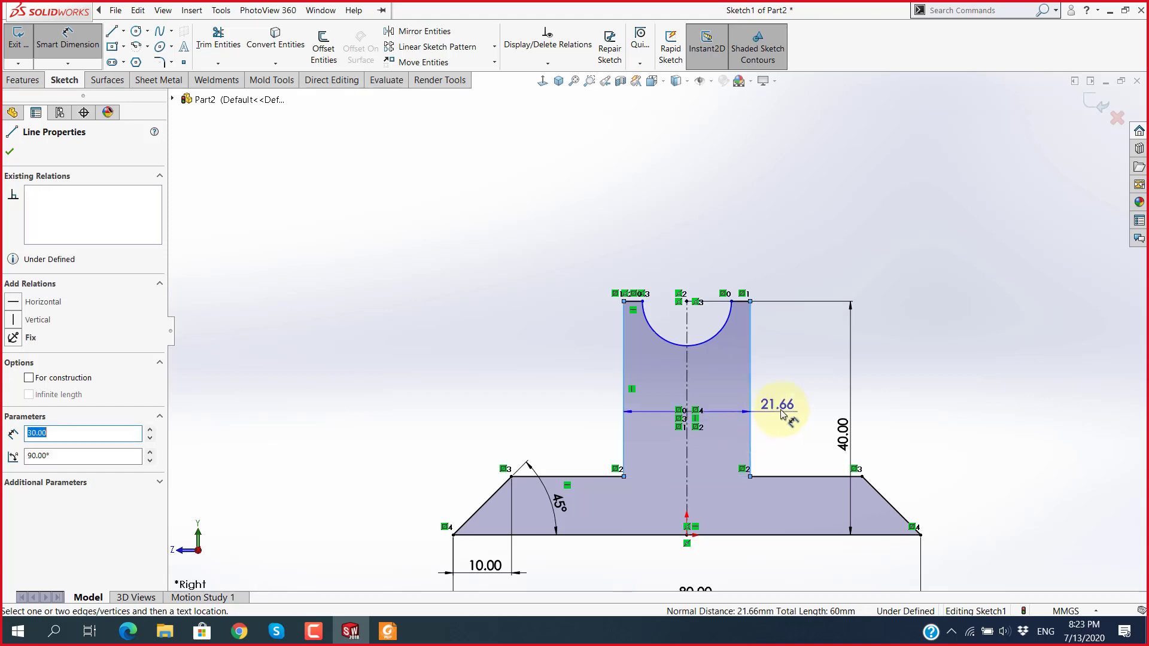
click(789, 413)
key(Return)
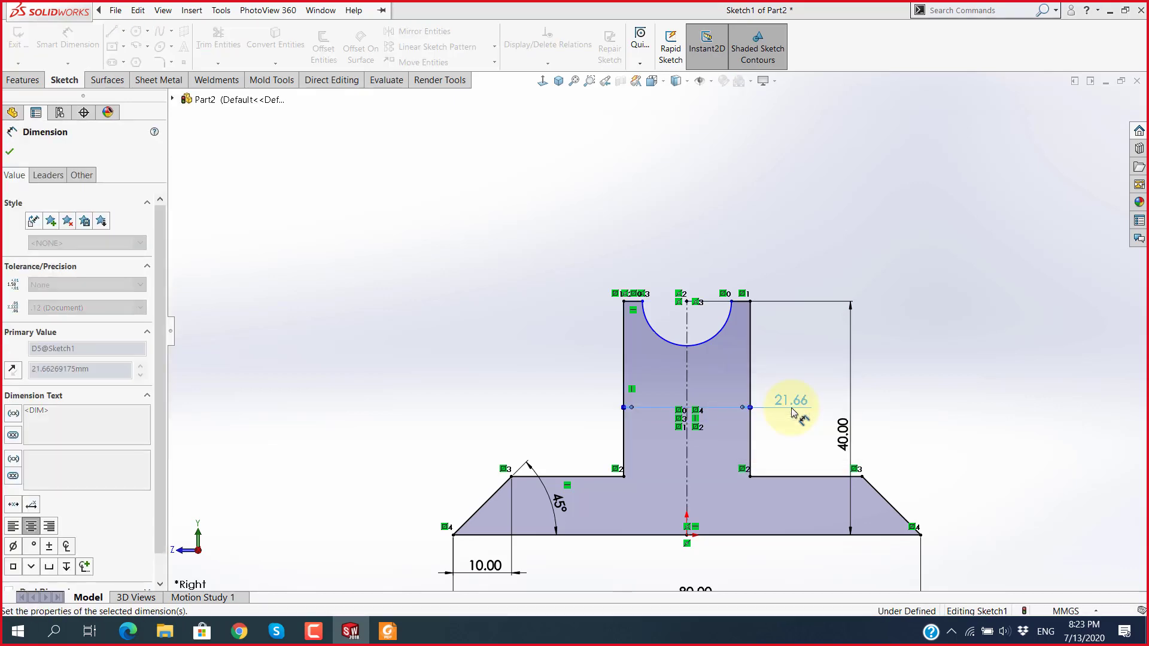
key(Escape)
key(alt+Tab)
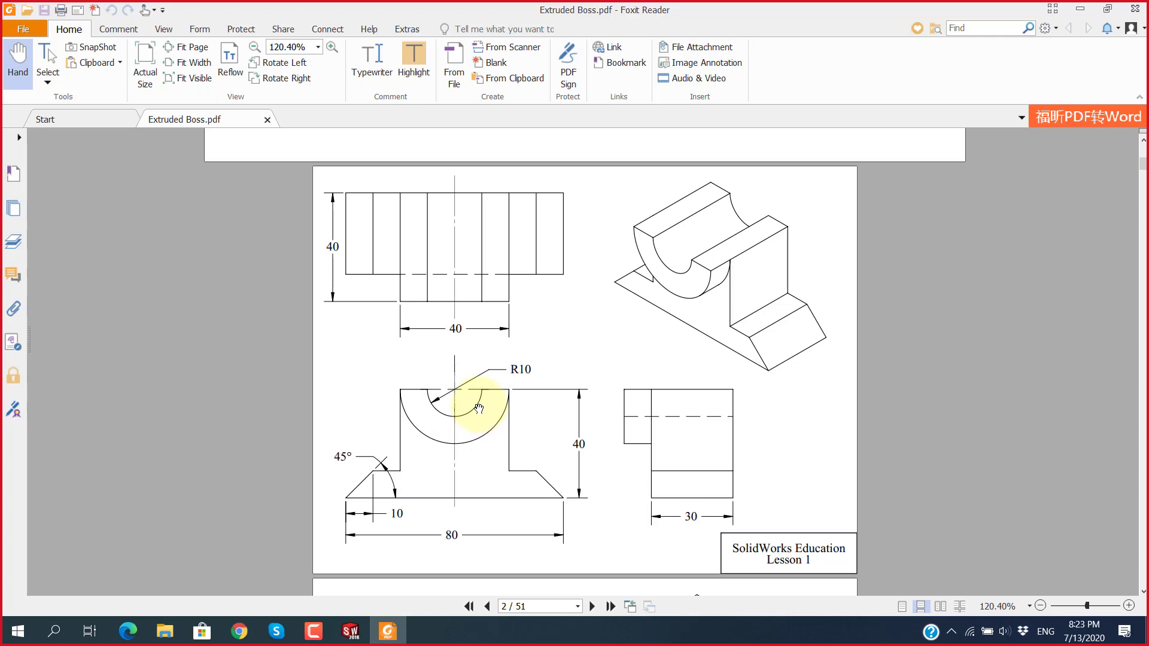
key(alt+Tab)
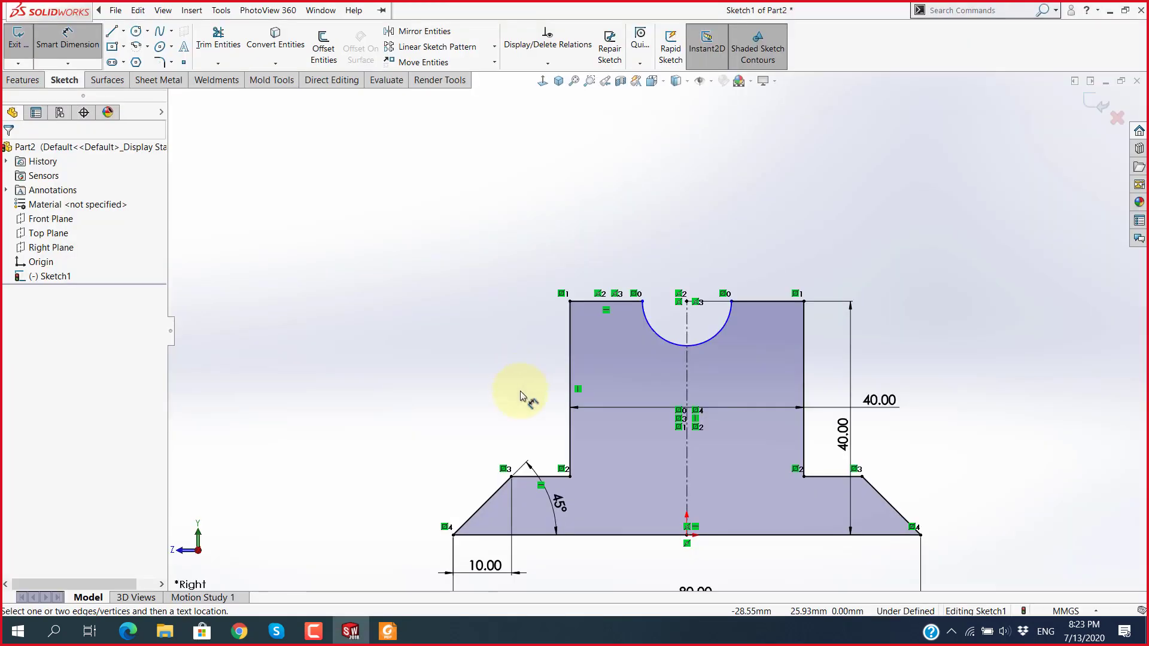
Step: Give the cradle arc a 10 mm radius and fit the sketch in view
click(660, 337)
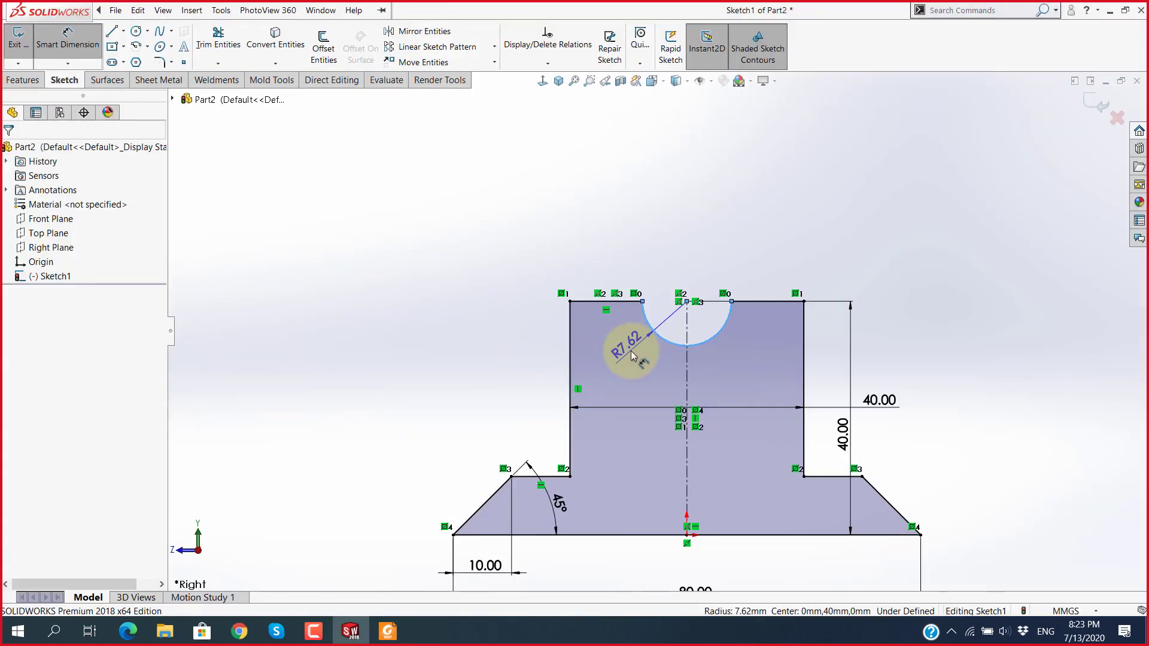
text(10)
key(Return)
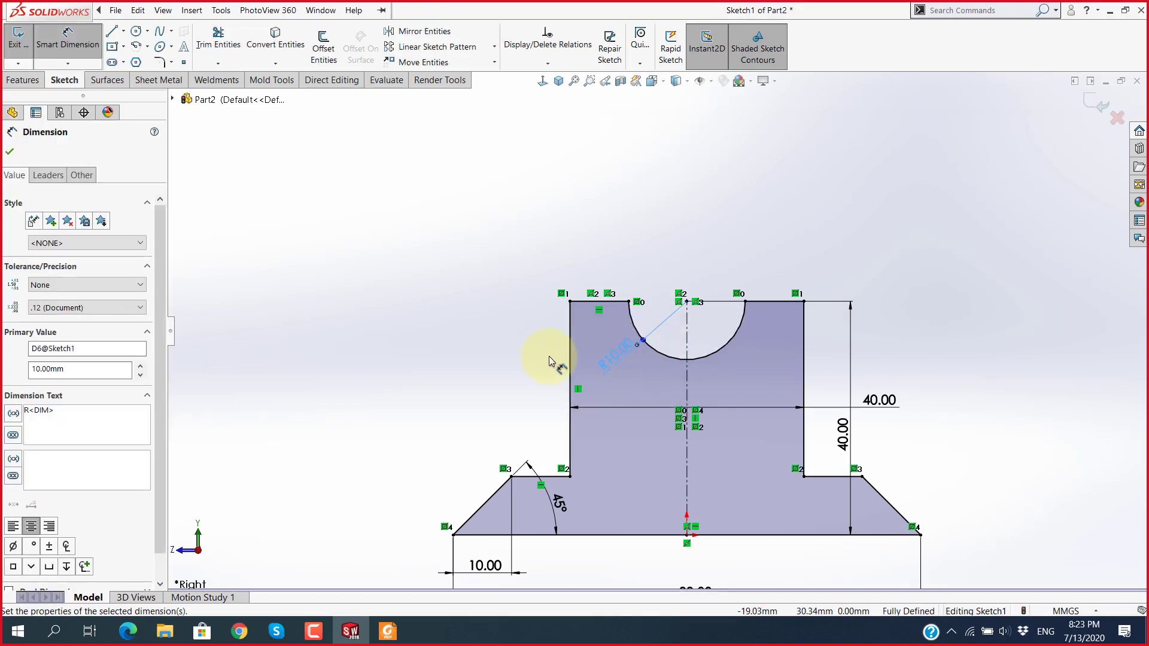
click(515, 335)
key(f)
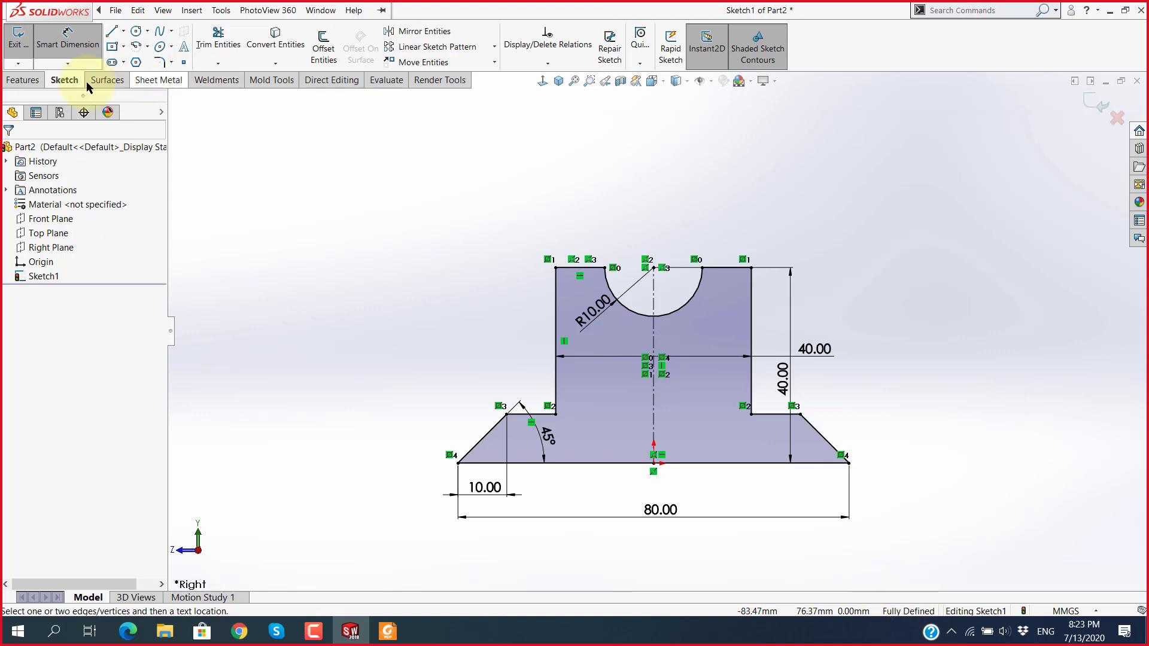
Step: Extrude Sketch1 as a blind 30 mm boss, checking the depth against the reference drawing
click(14, 82)
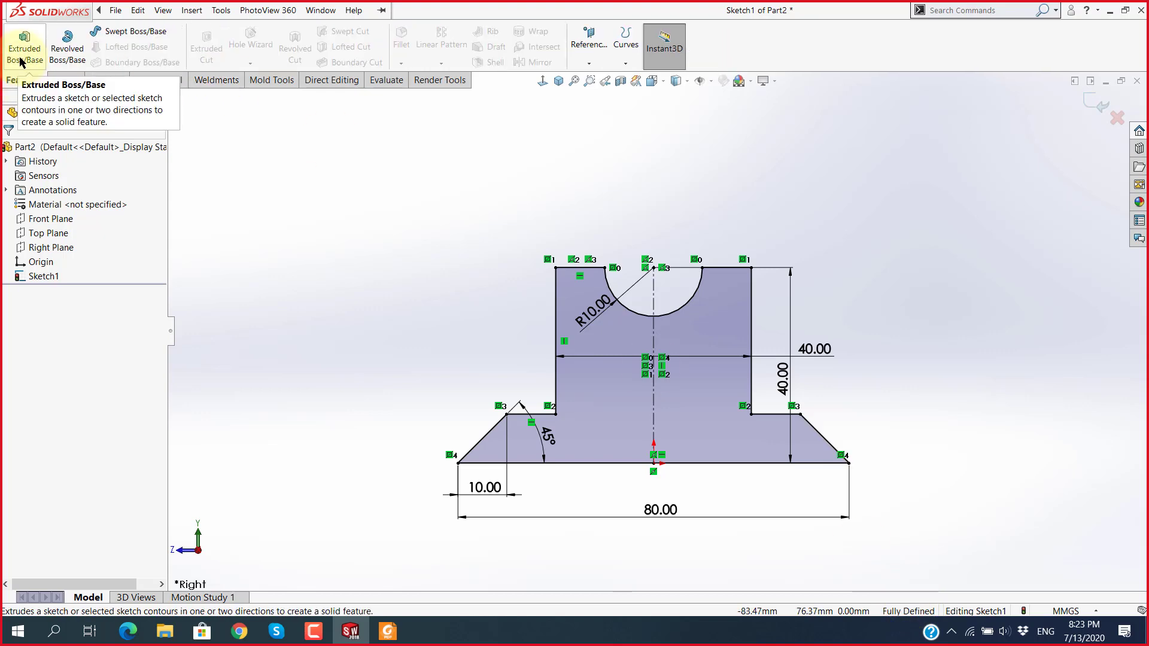
click(21, 60)
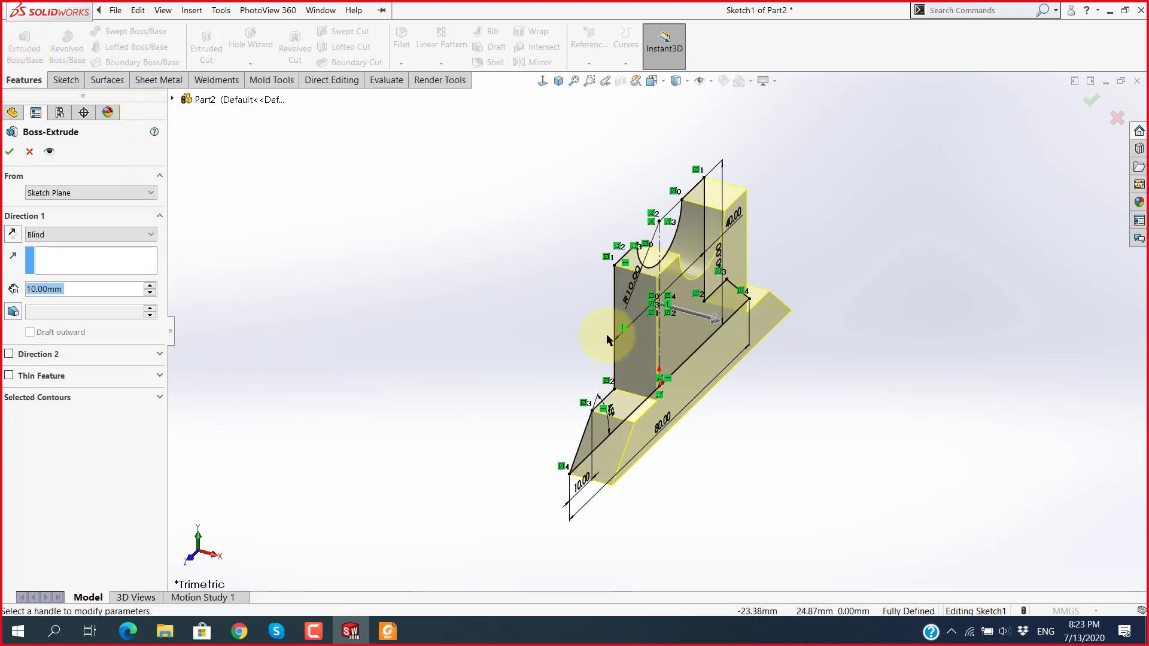
key(alt+Tab)
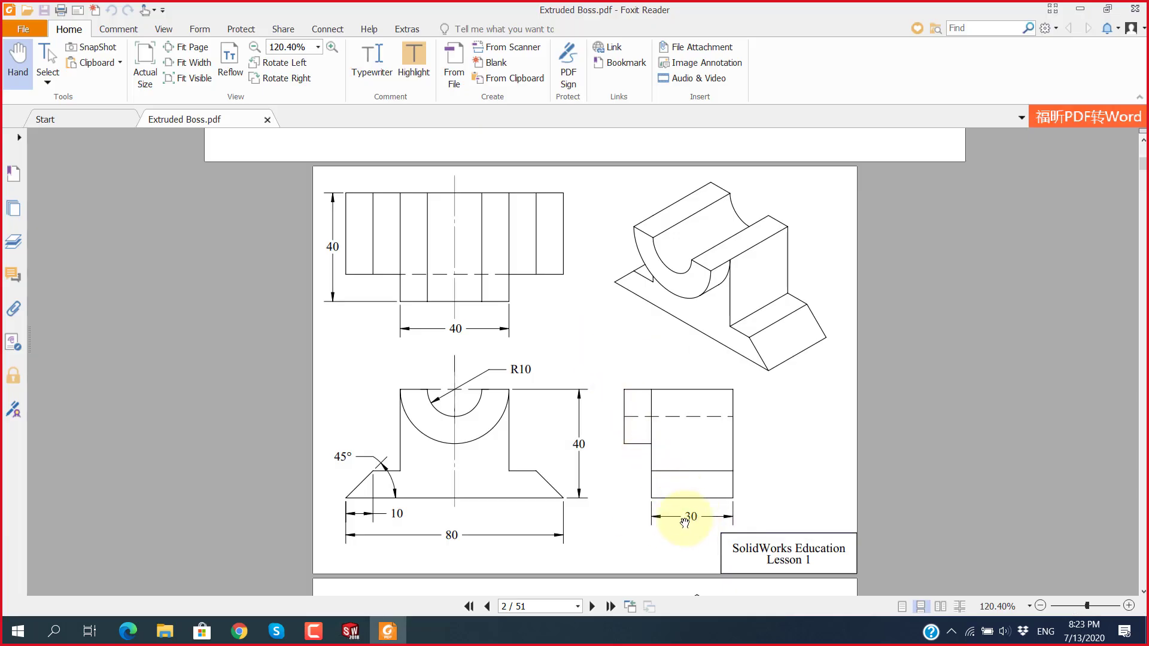
key(alt+Tab)
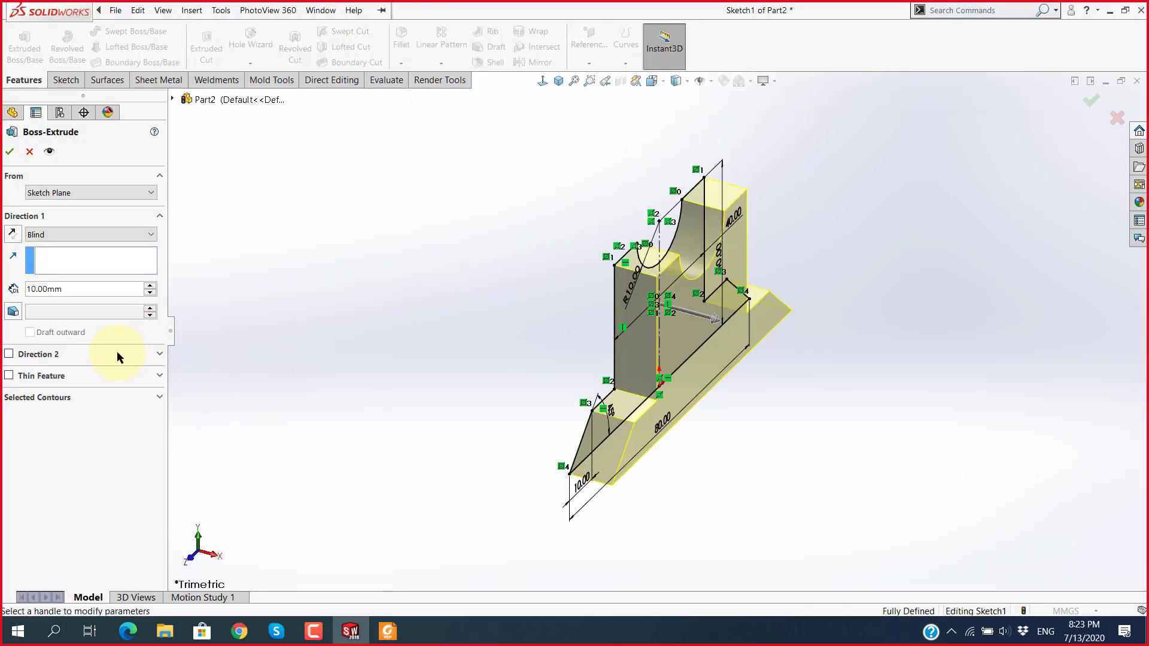
click(107, 290)
text(30)
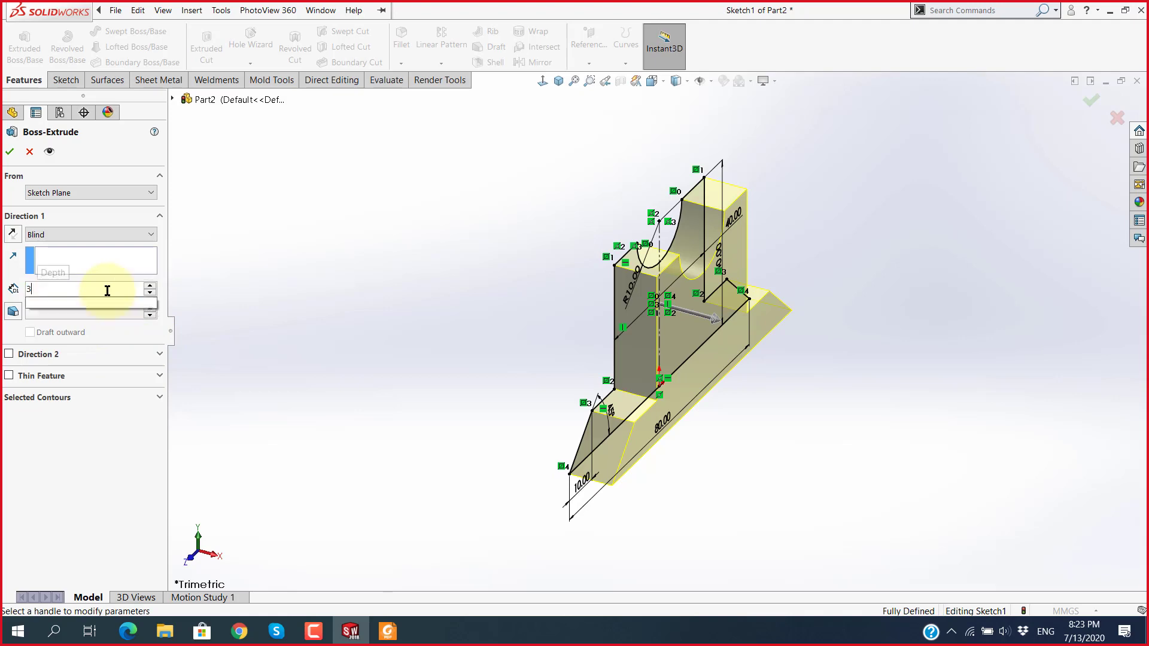
key(Return)
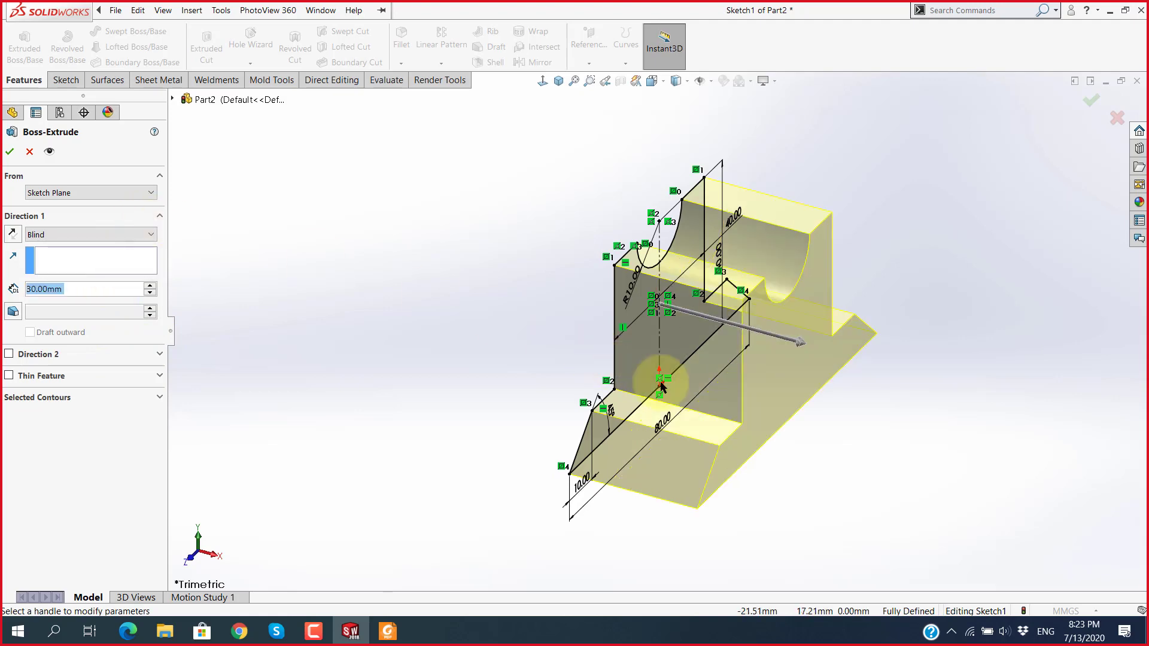
key(alt+Tab)
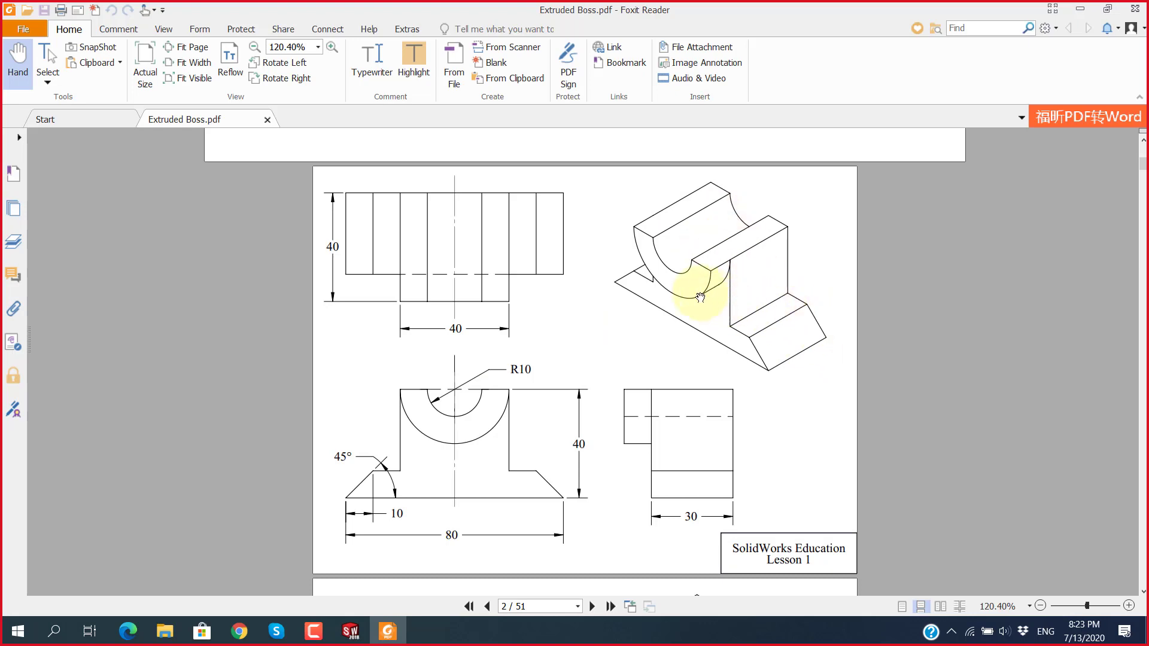
key(alt+Tab)
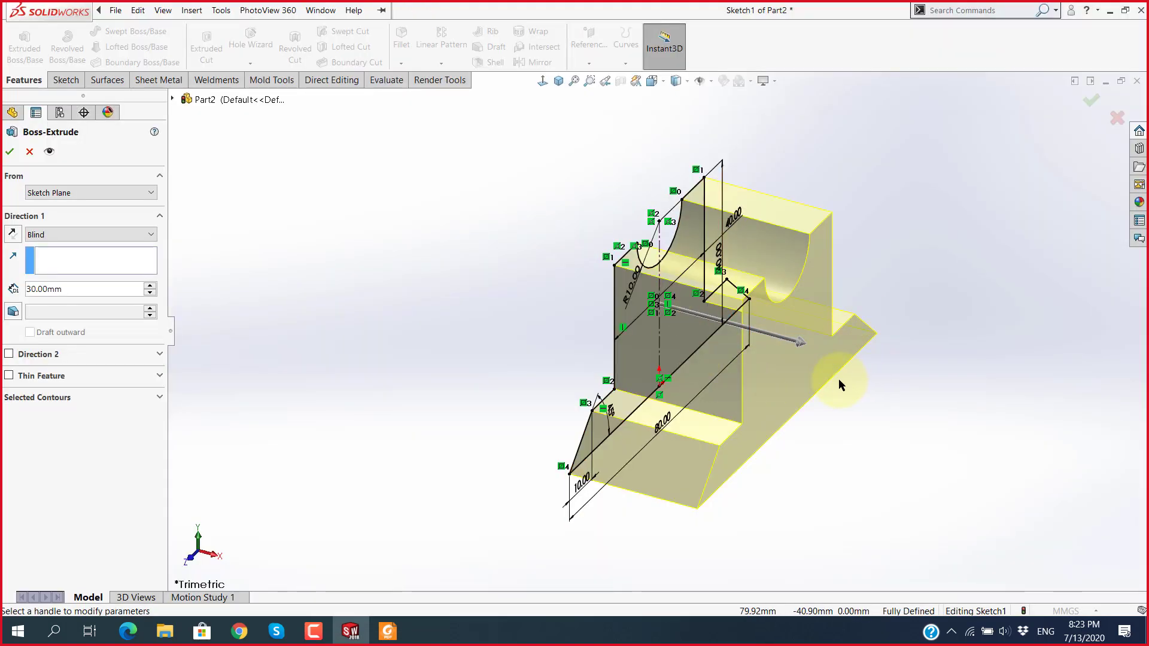
key(Return)
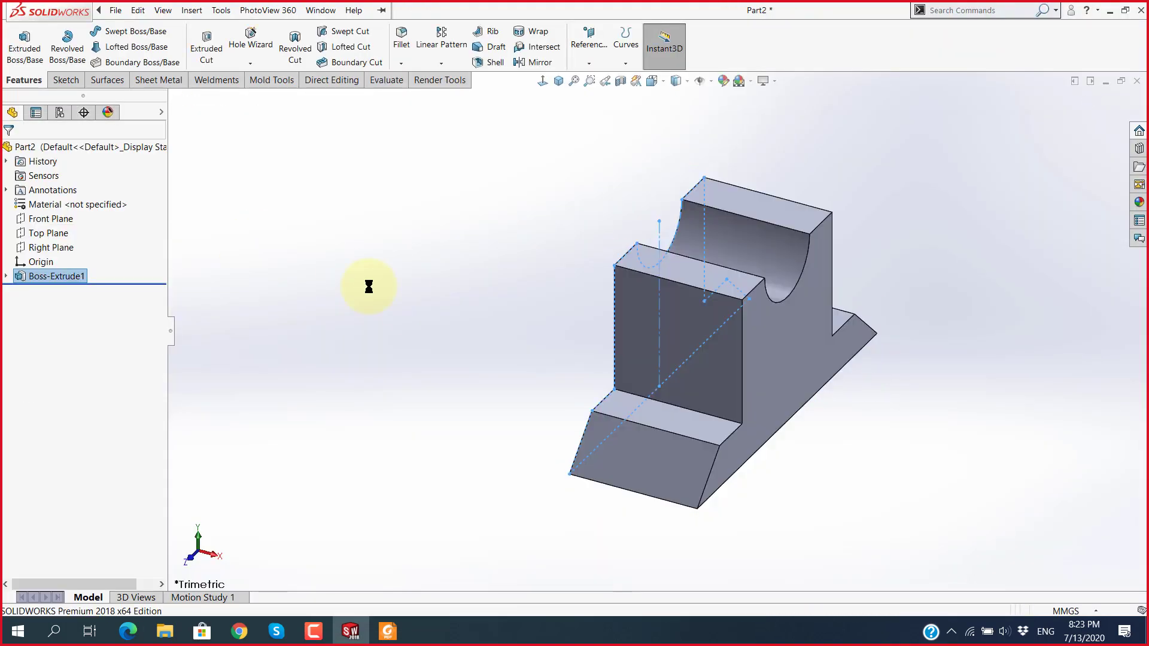
Step: View the part isometrically, compare with the drawing, and delete the Boss-Extrude1 feature
key(ctrl+7)
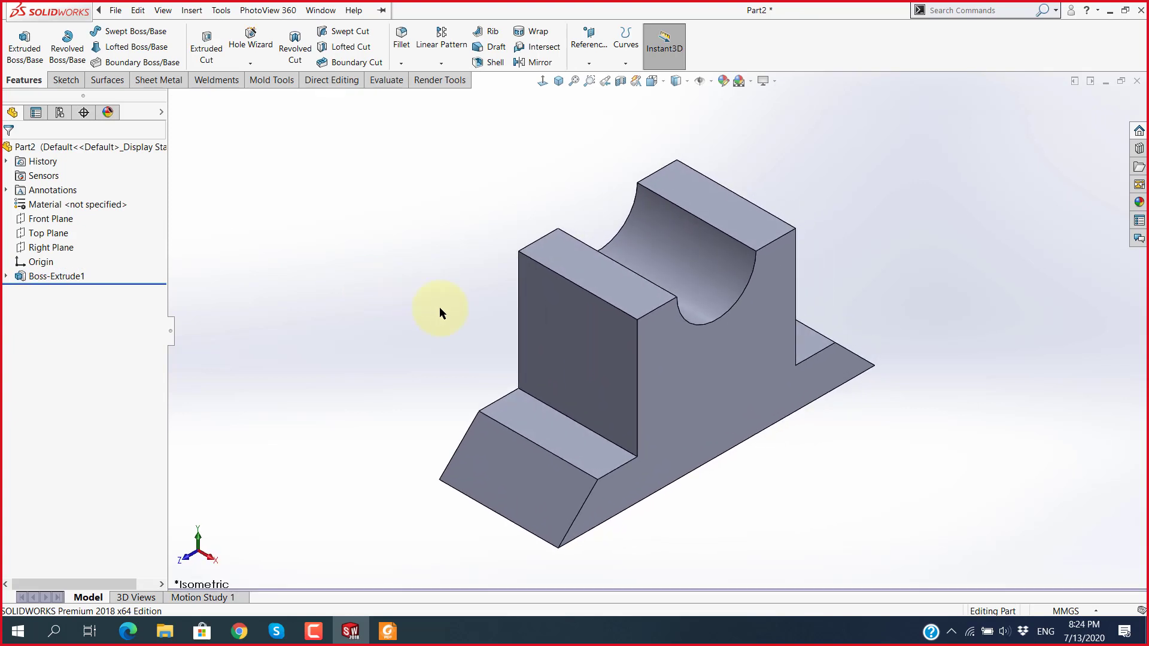
key(alt+Tab)
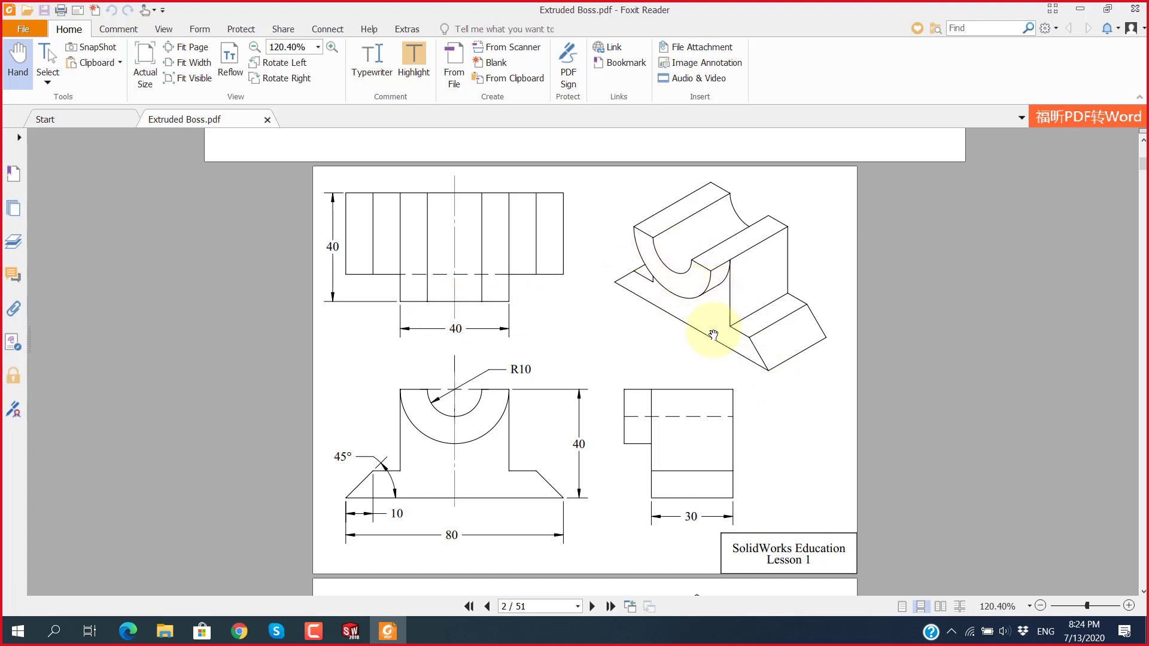
key(alt+Tab)
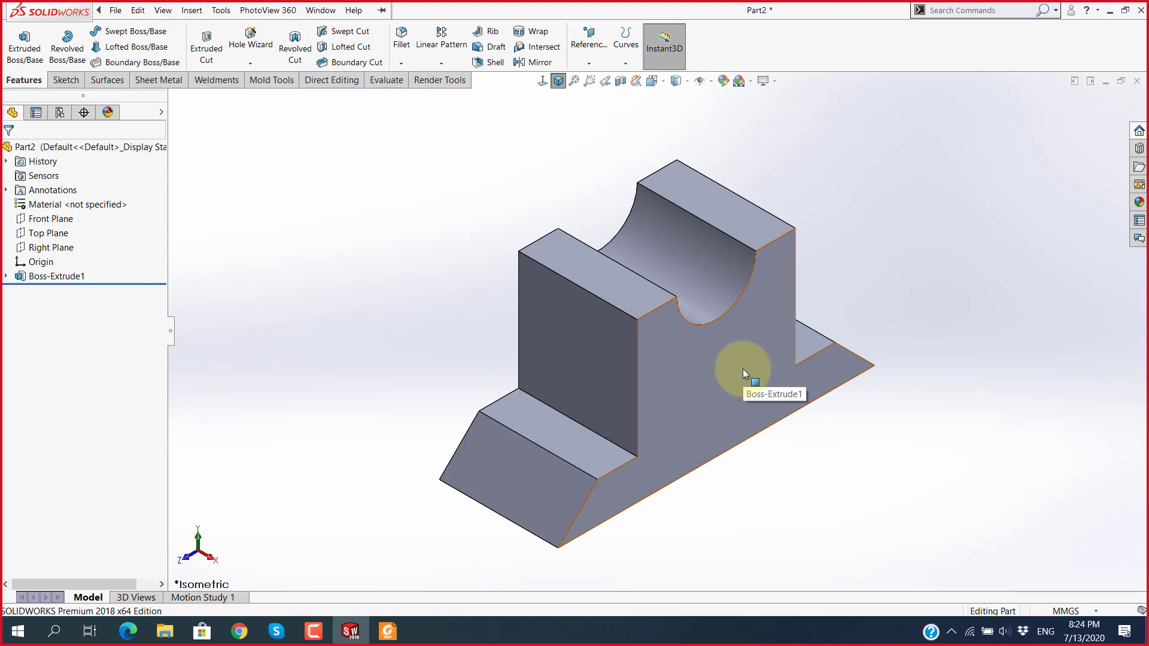
click(51, 220)
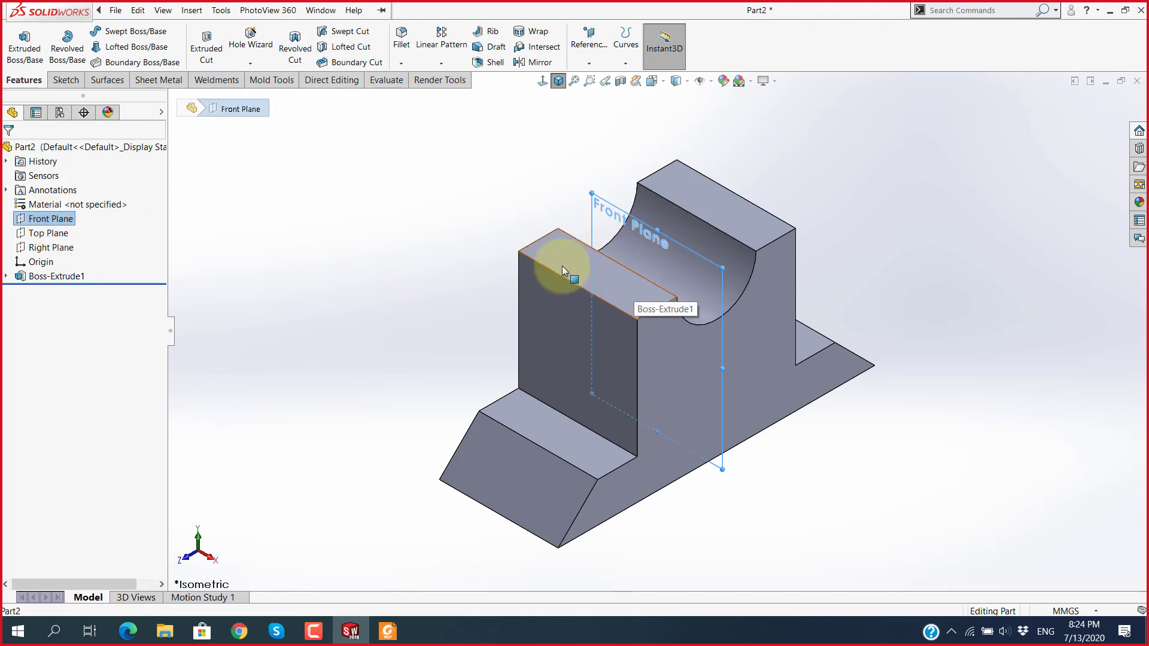
click(439, 266)
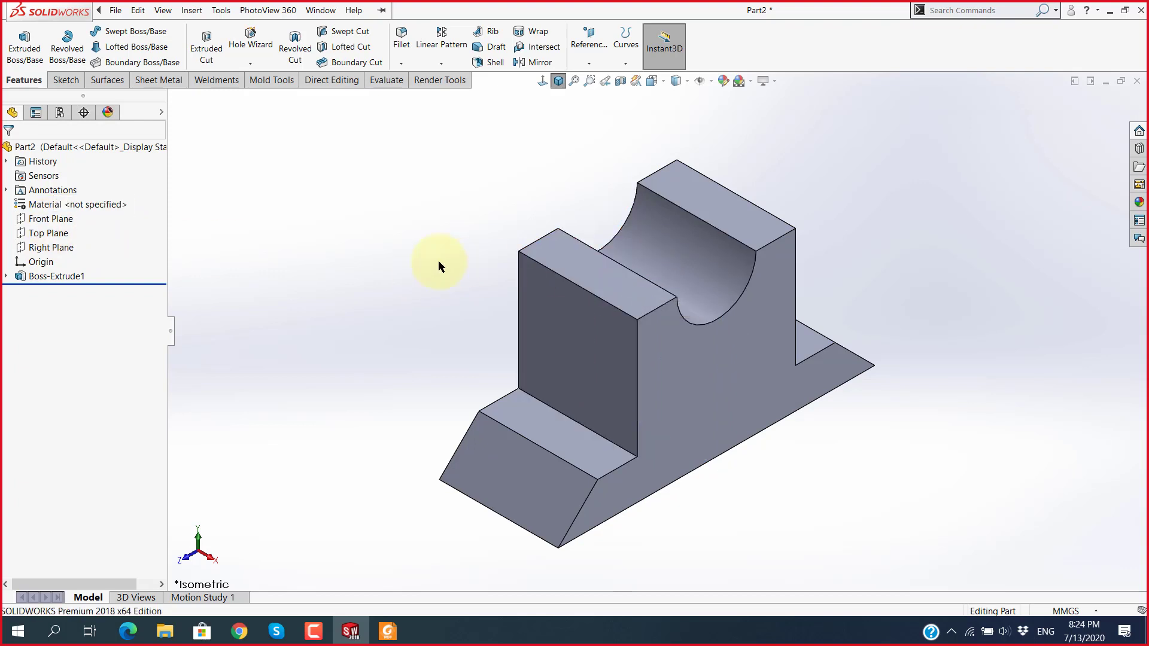
right_click(64, 277)
click(99, 342)
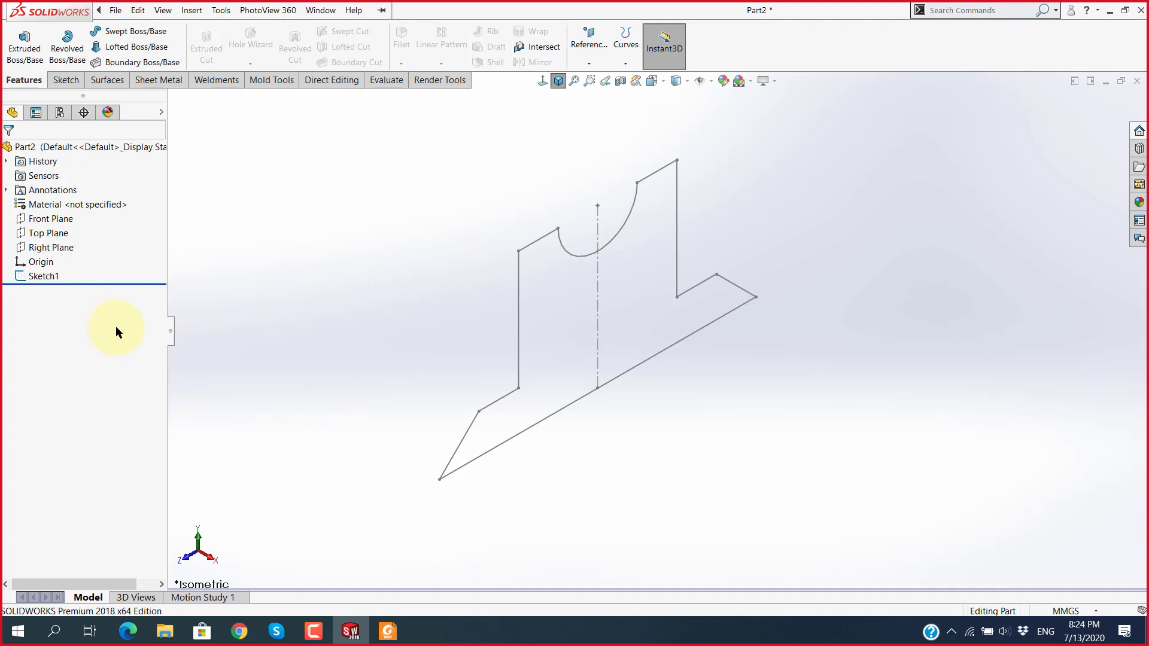
Step: Delete Sketch1 from the FeatureManager tree and select the Front Plane
right_click(41, 279)
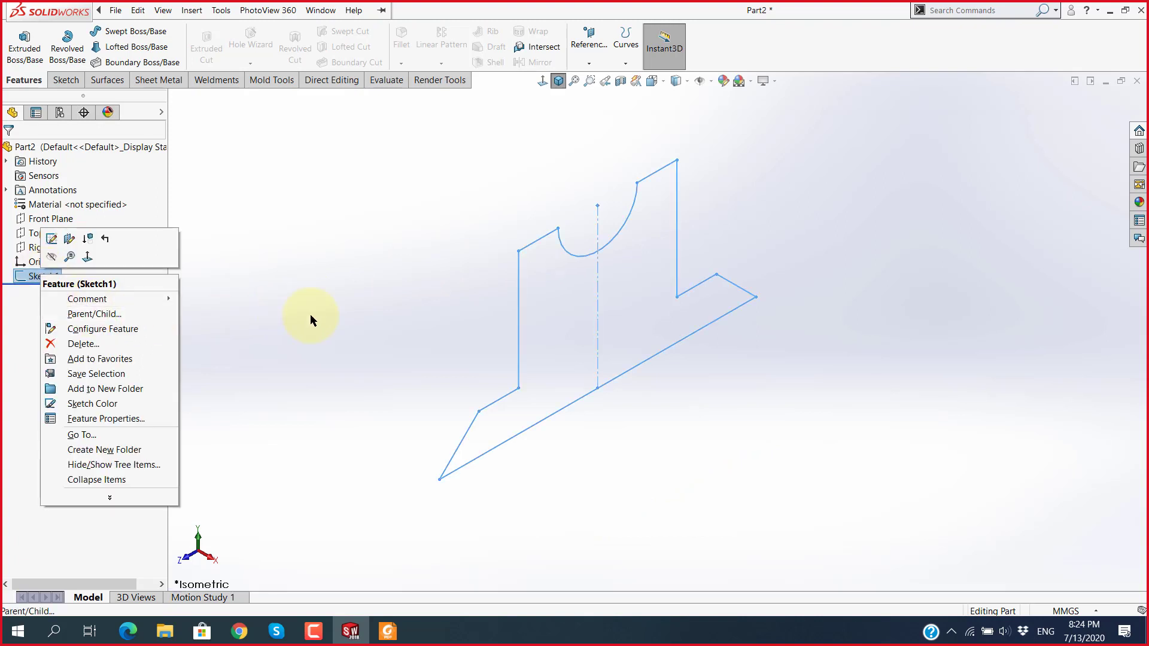
click(69, 239)
click(330, 241)
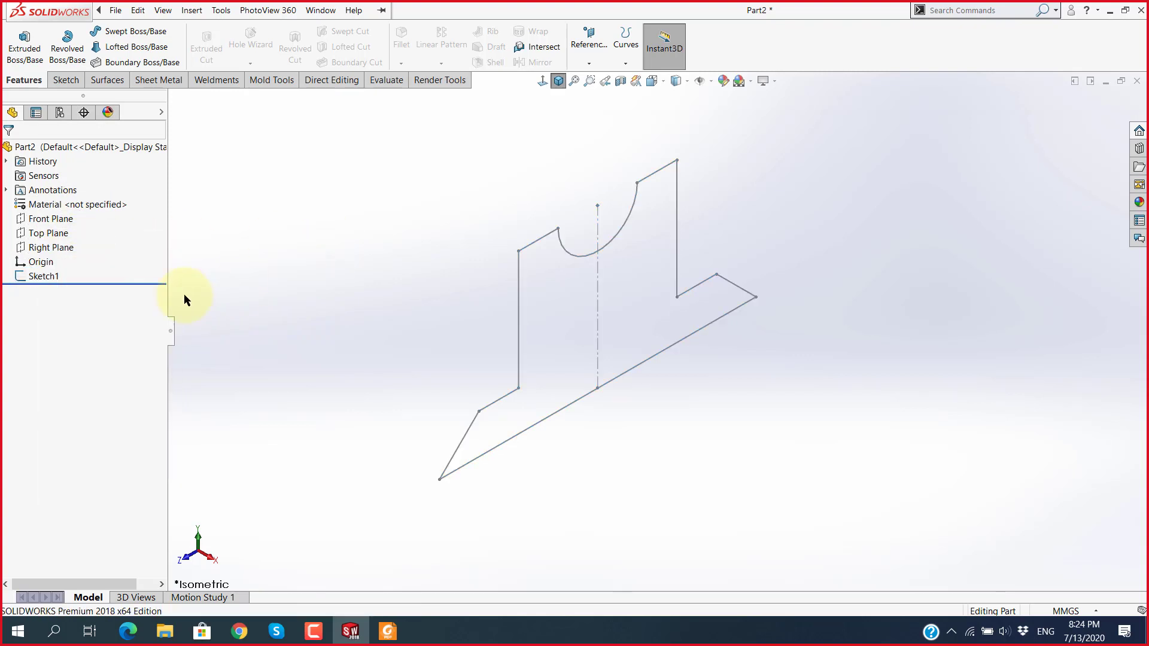
right_click(52, 283)
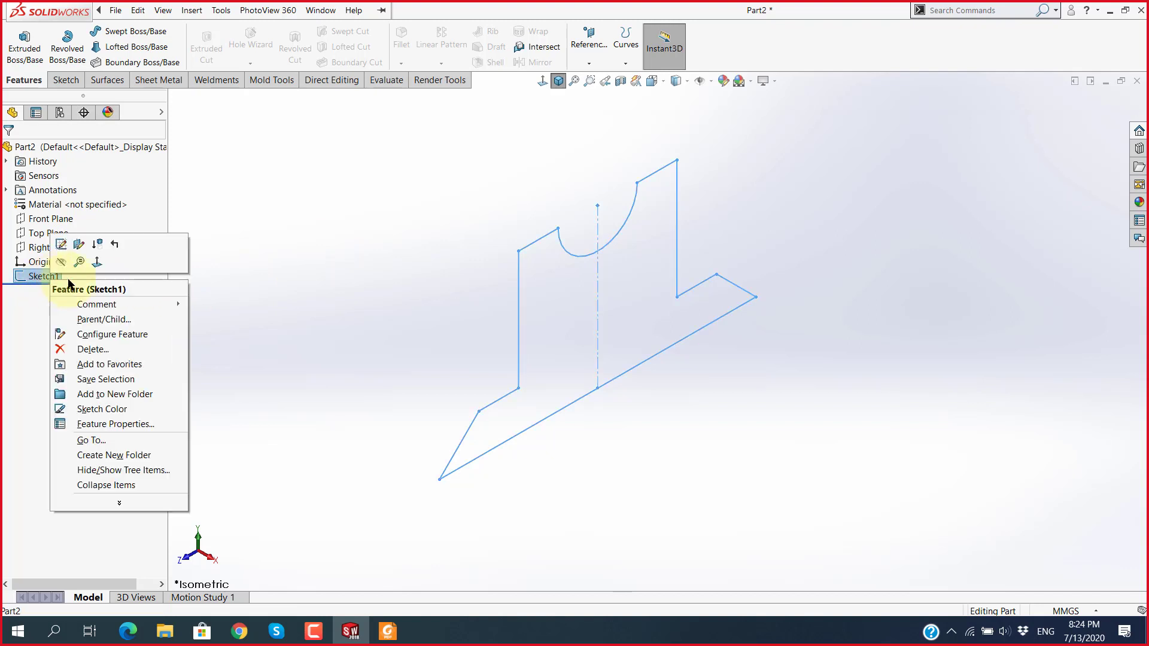
click(109, 351)
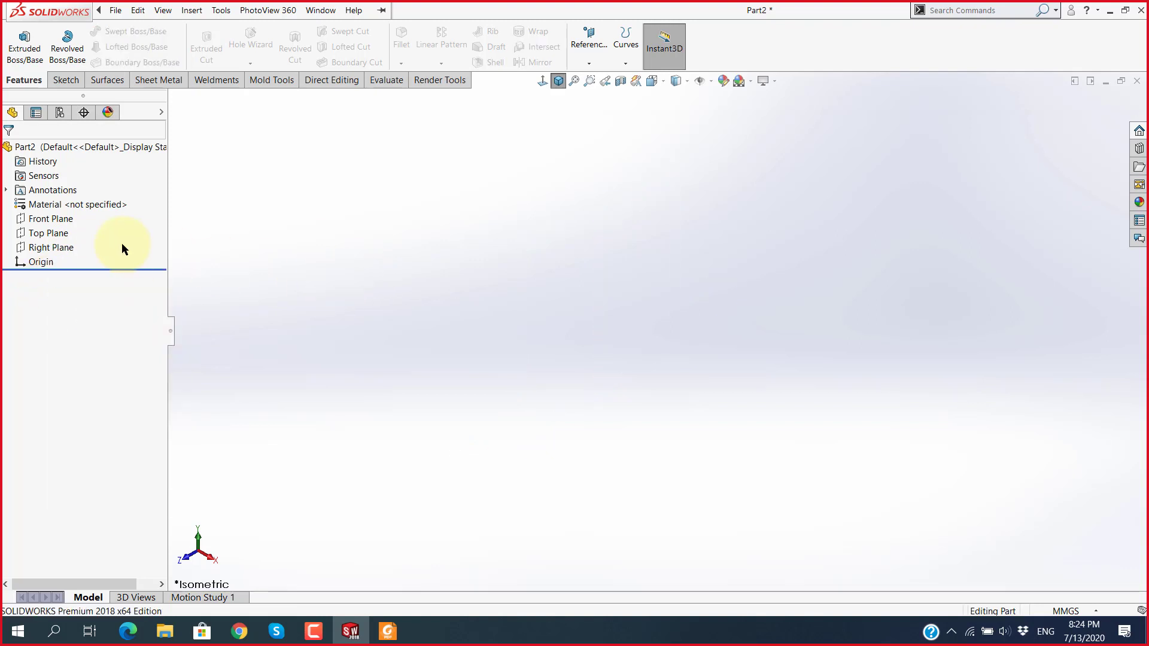
click(57, 220)
Step: On the Front Plane, draw a vertical centerline up from the origin and dimension it 40 mm
click(66, 203)
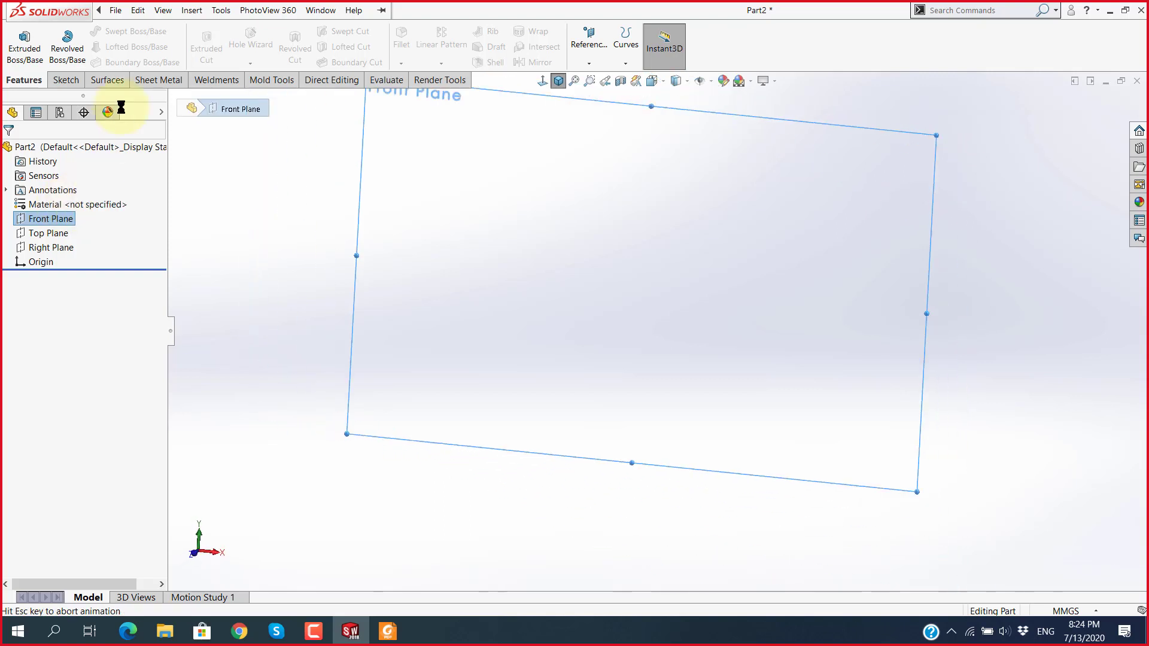
click(124, 31)
click(135, 60)
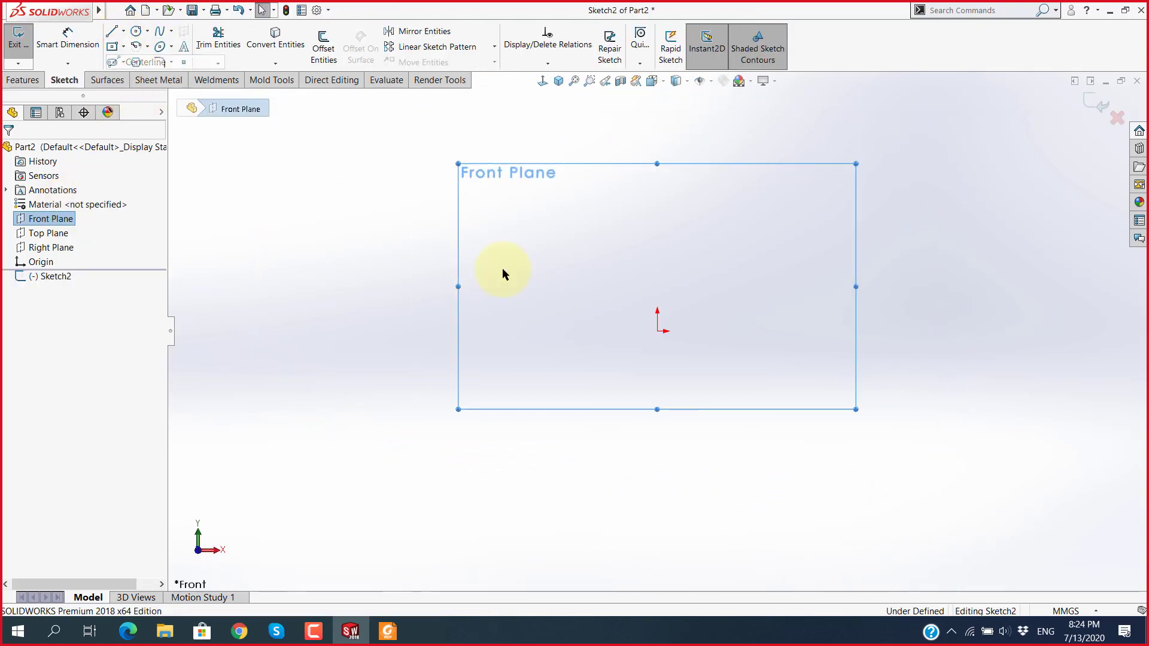
click(657, 331)
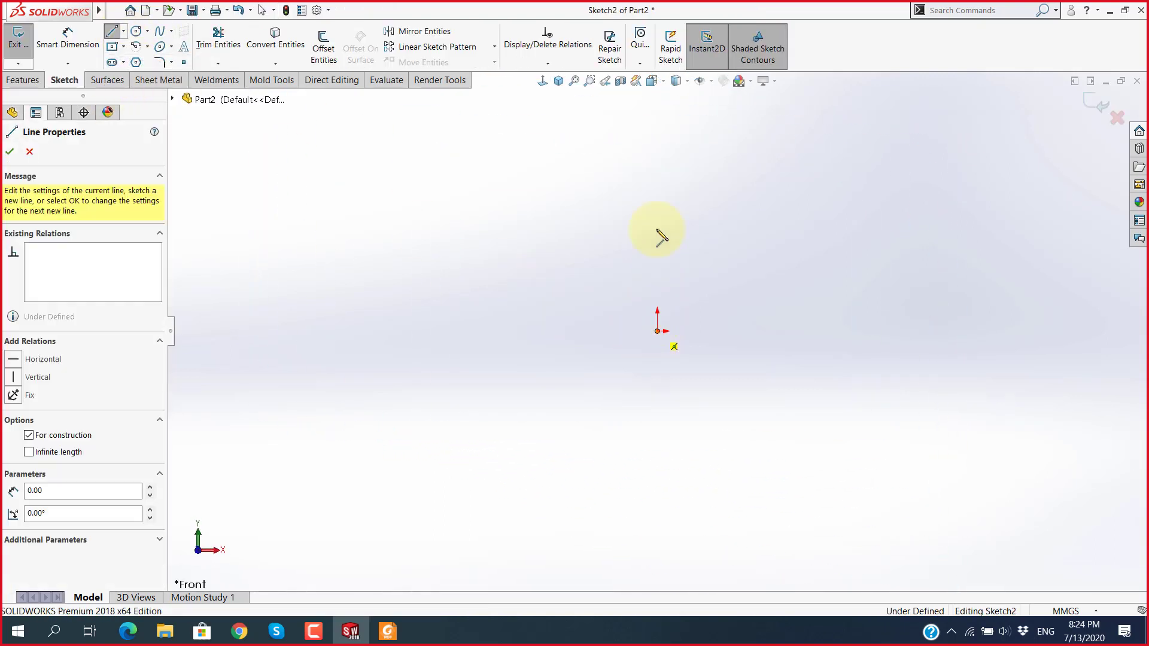
click(657, 163)
key(Escape)
right_drag(769, 474, 760, 413)
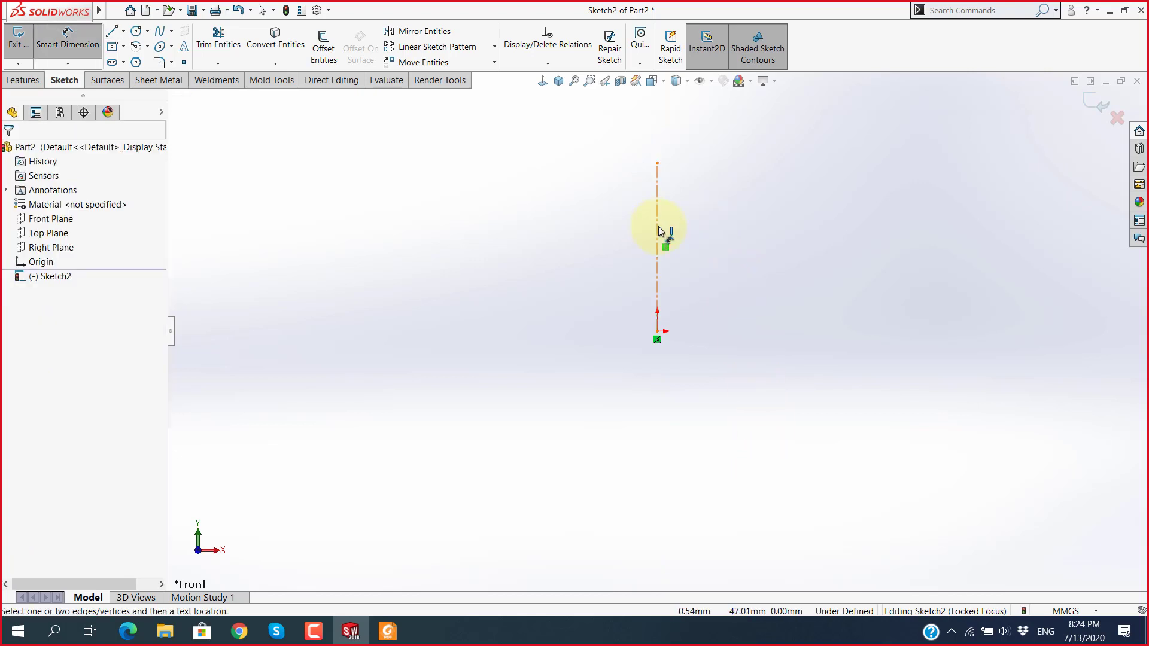
click(658, 226)
click(720, 238)
text(40)
key(Return)
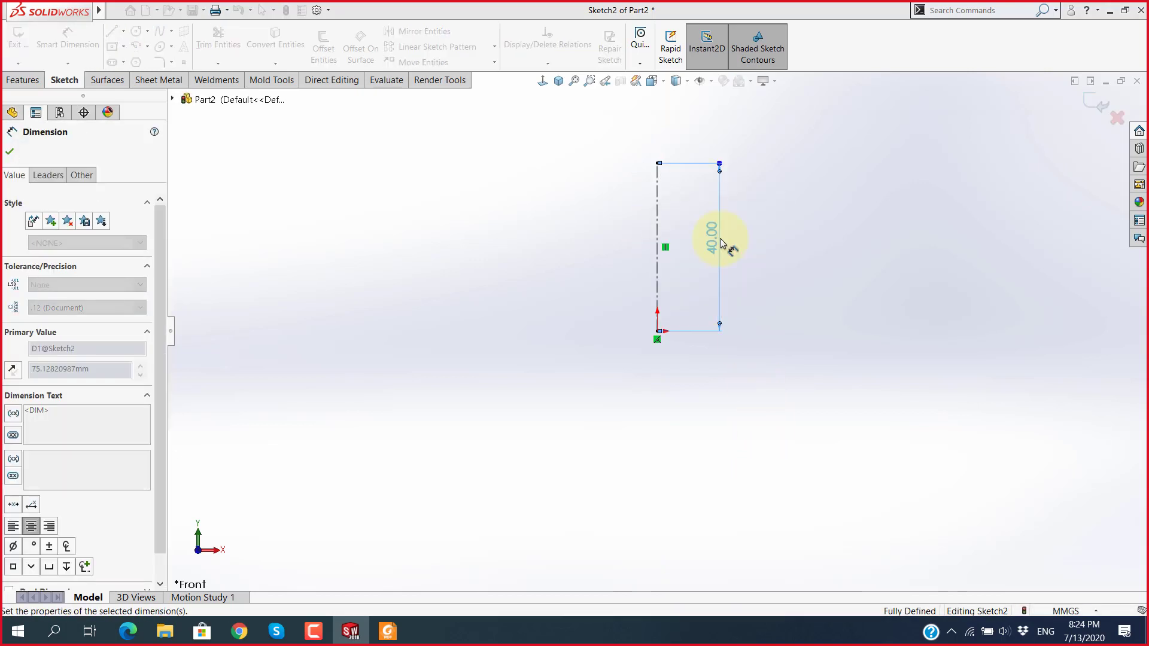
click(810, 354)
Step: Draw the left half-profile: bottom edge, sloped corner, short step and vertical side
click(111, 32)
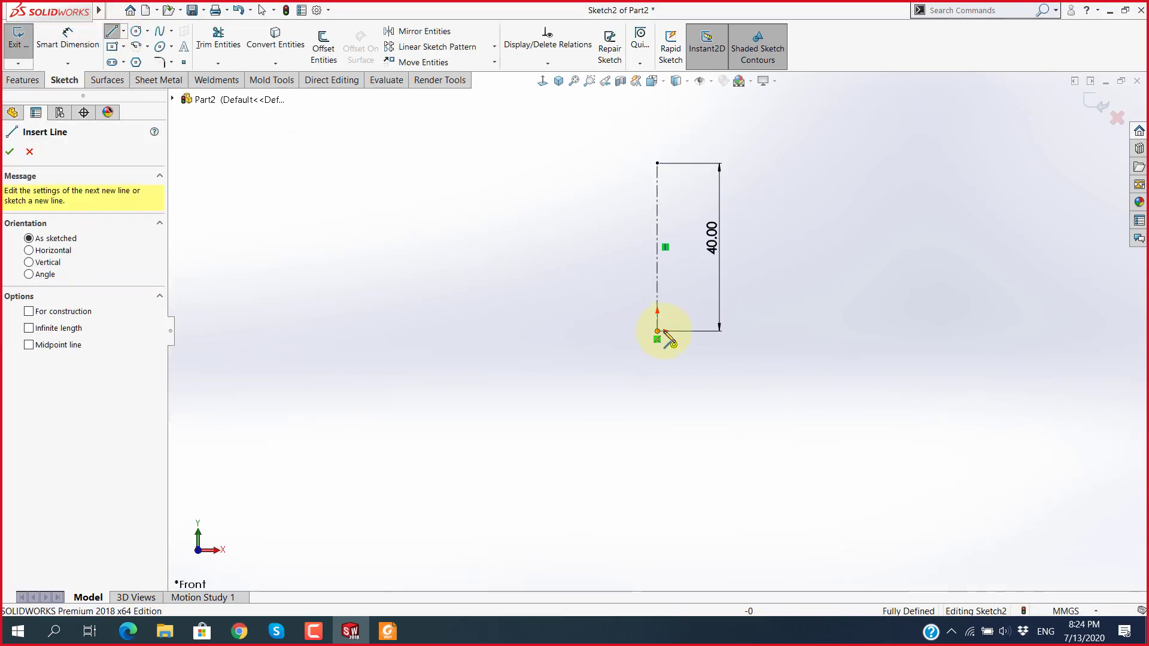
click(657, 330)
click(512, 331)
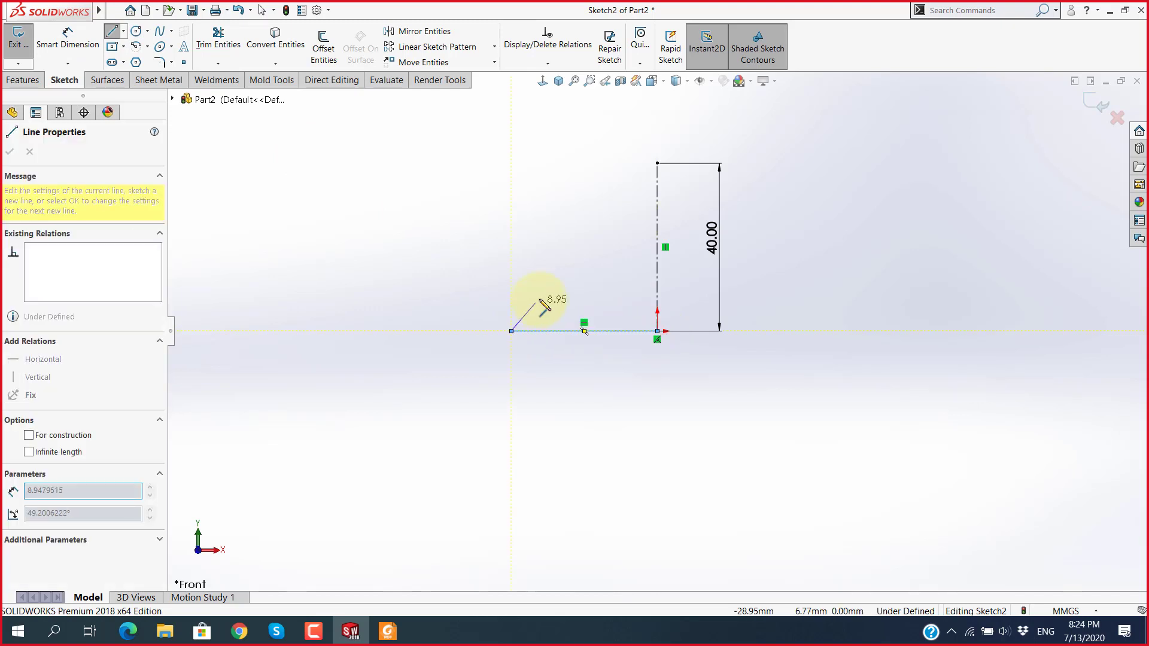
click(539, 298)
click(594, 293)
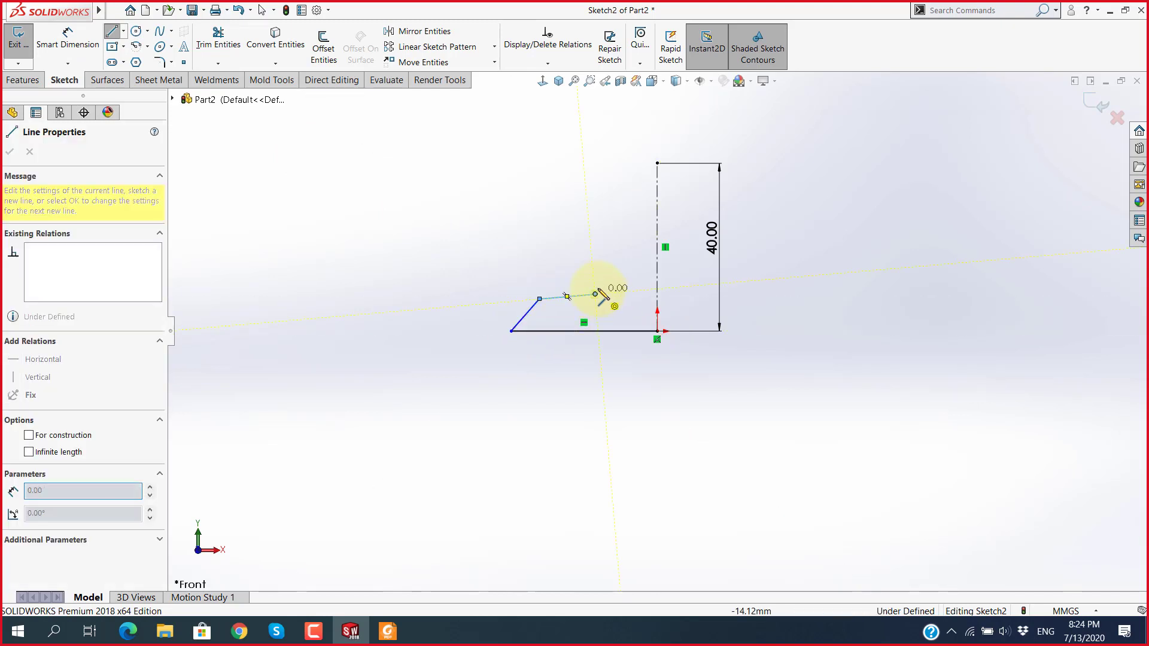
click(595, 172)
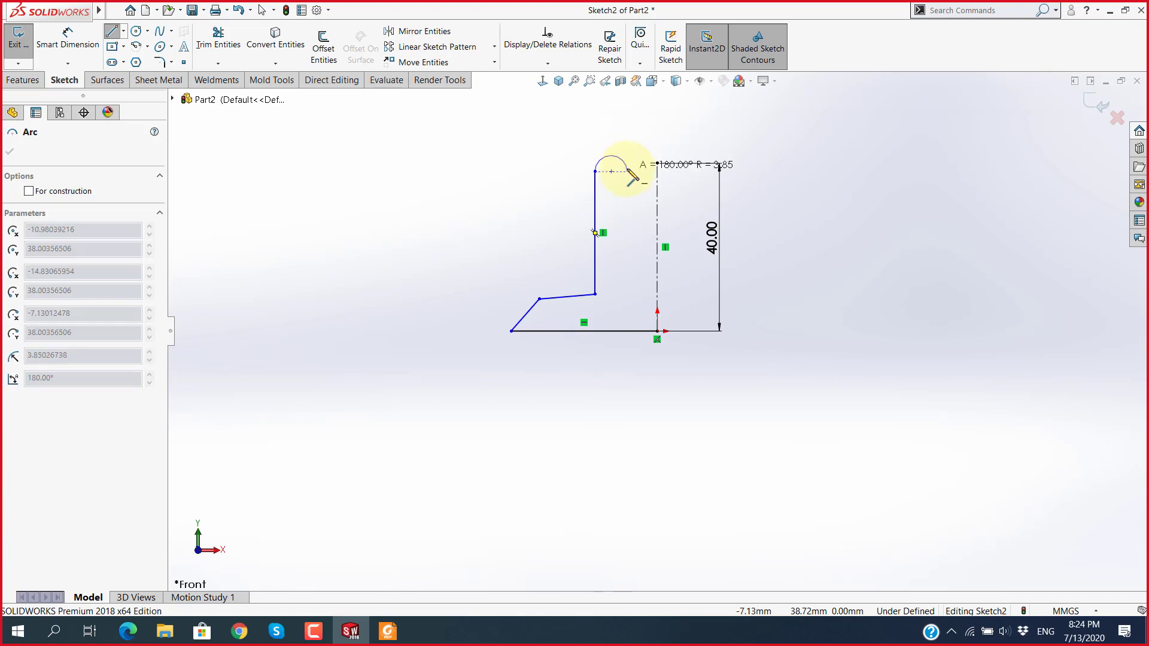
key(Escape)
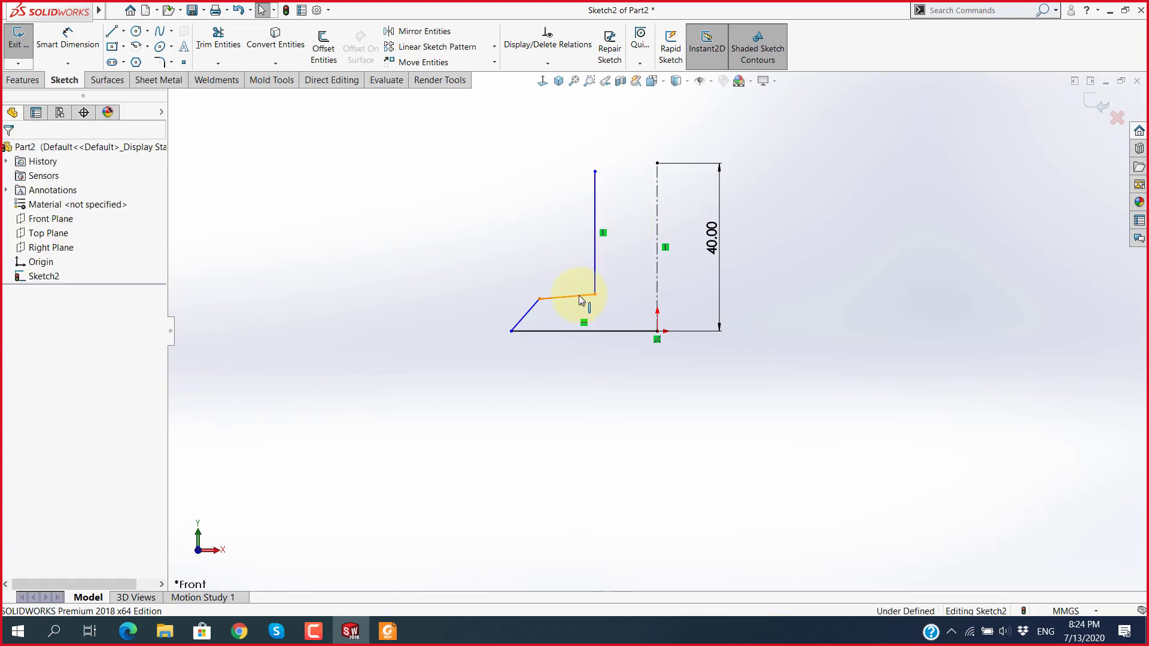
Step: Make the step line horizontal and level the side's top with the centerline top
click(579, 295)
click(611, 242)
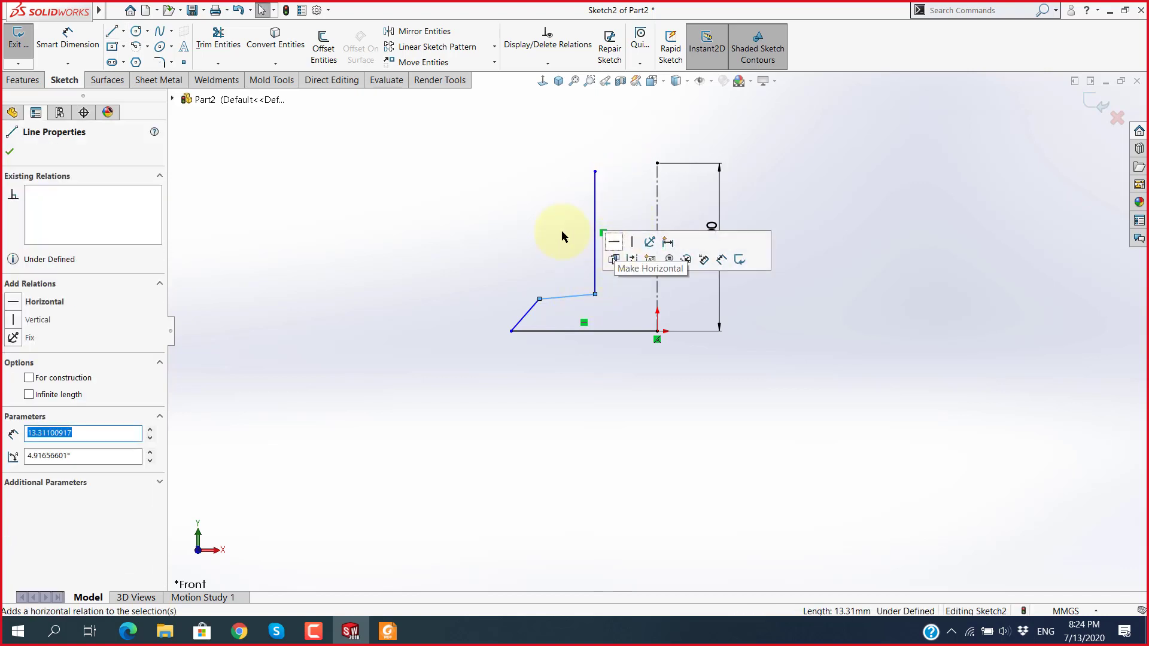
click(596, 176)
ctrl+click(657, 164)
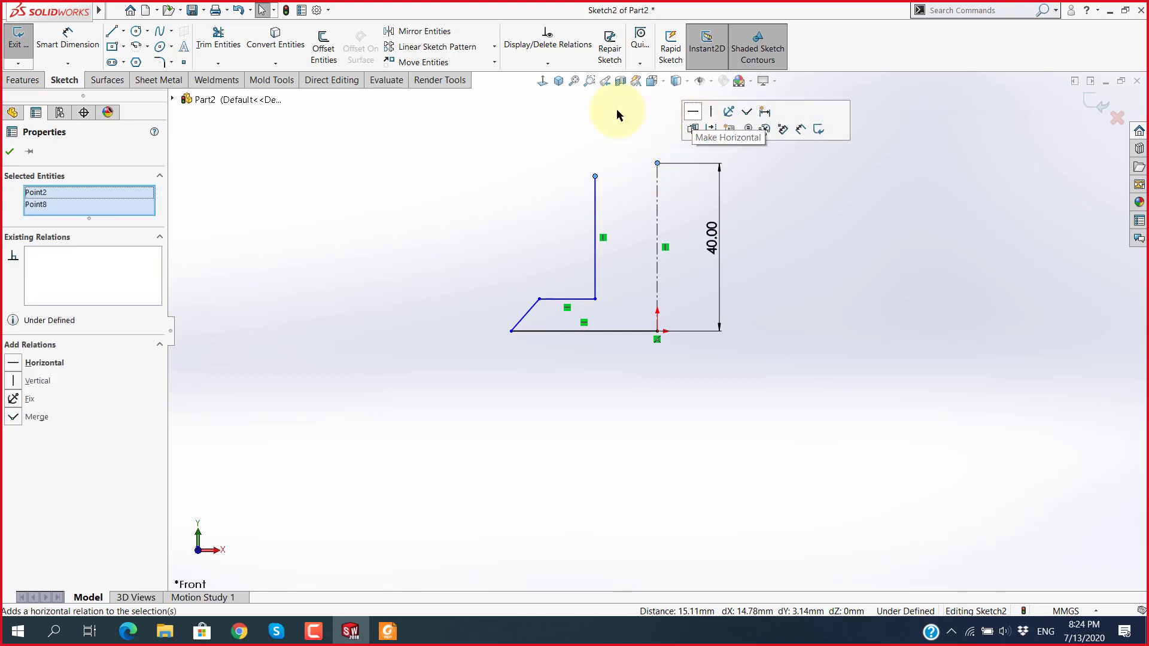
click(693, 111)
Step: Add a short top edge and a quarter arc down to the centerline
click(112, 31)
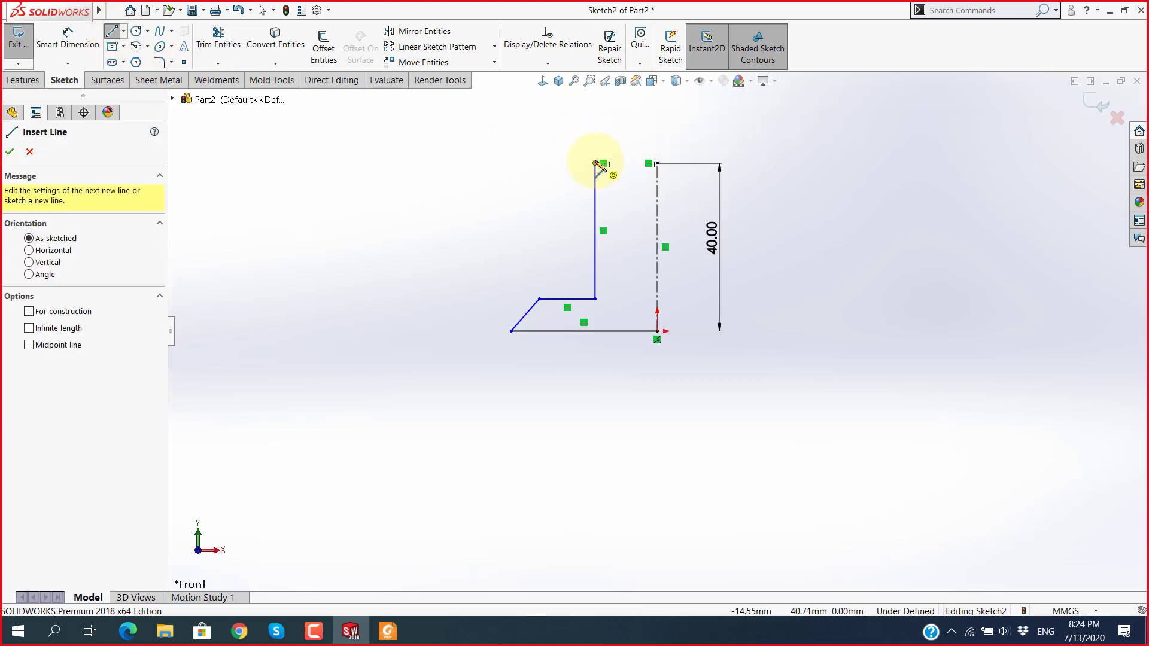
click(595, 162)
scroll(632, 169, down, 5)
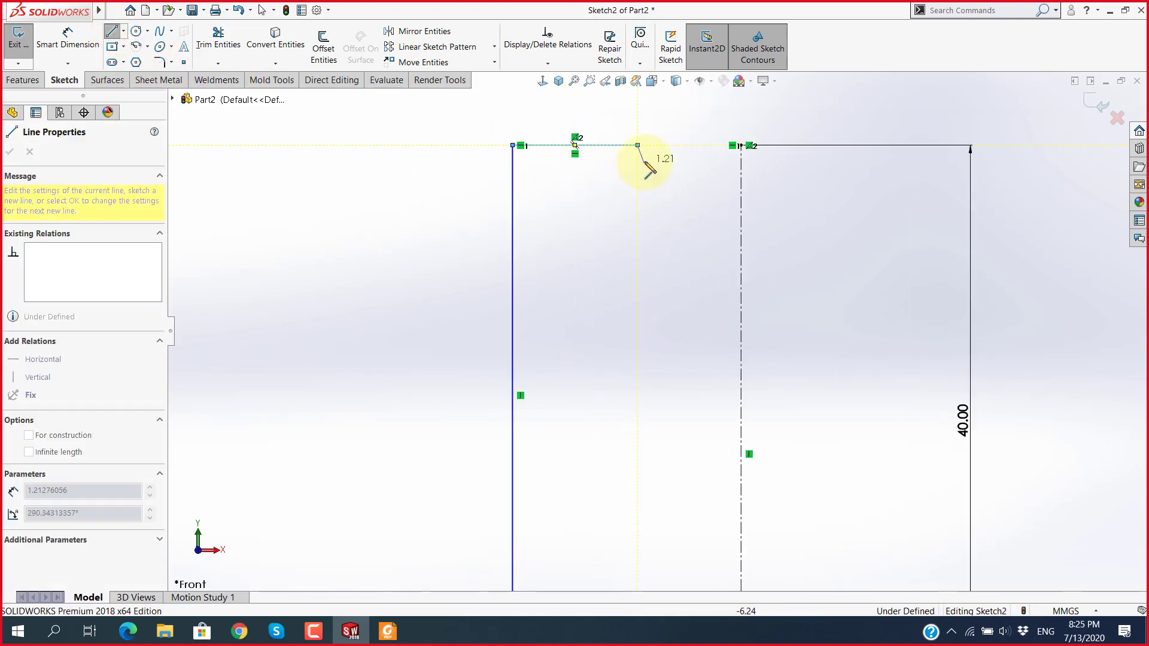
click(740, 247)
key(Escape)
Step: Merge the stray top-corner point with the centerline's top point
scroll(730, 139, down, 3)
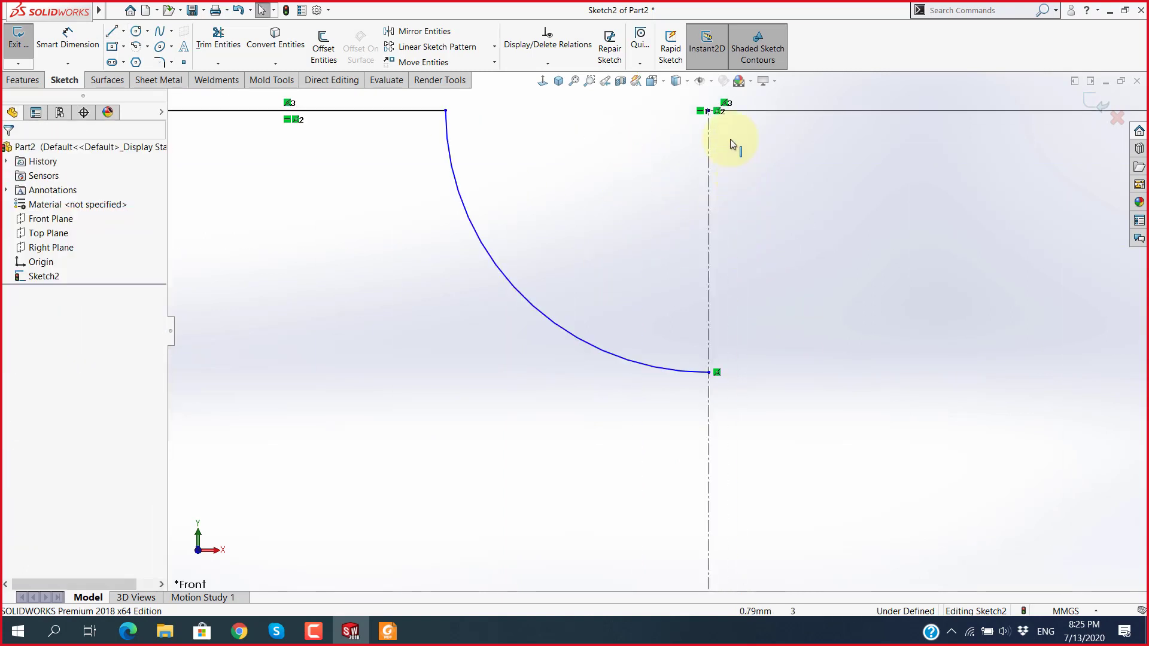
scroll(641, 226, down, 3)
scroll(609, 292, down, 2)
scroll(609, 293, down, 2)
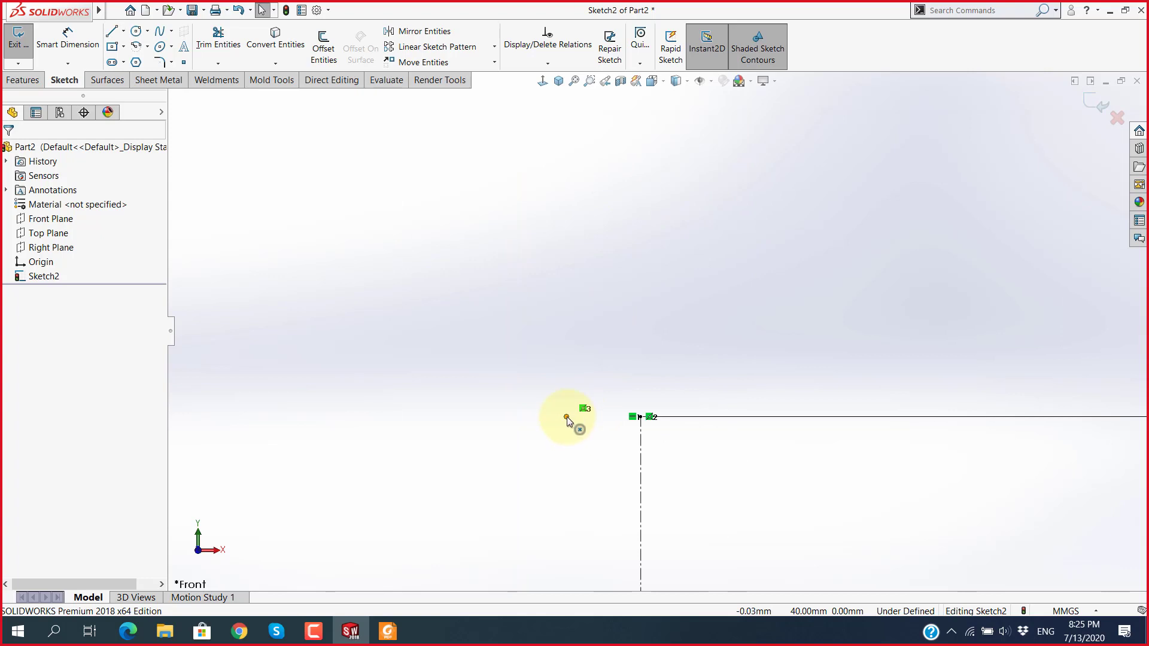
click(567, 417)
ctrl+click(641, 417)
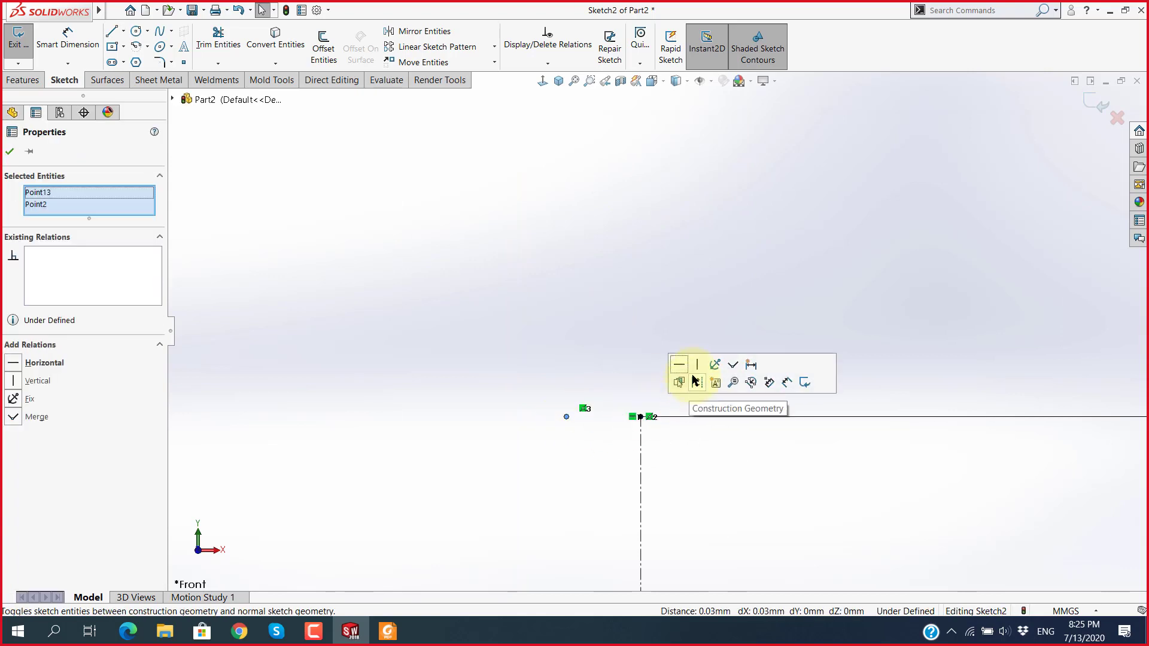
click(730, 369)
key(f)
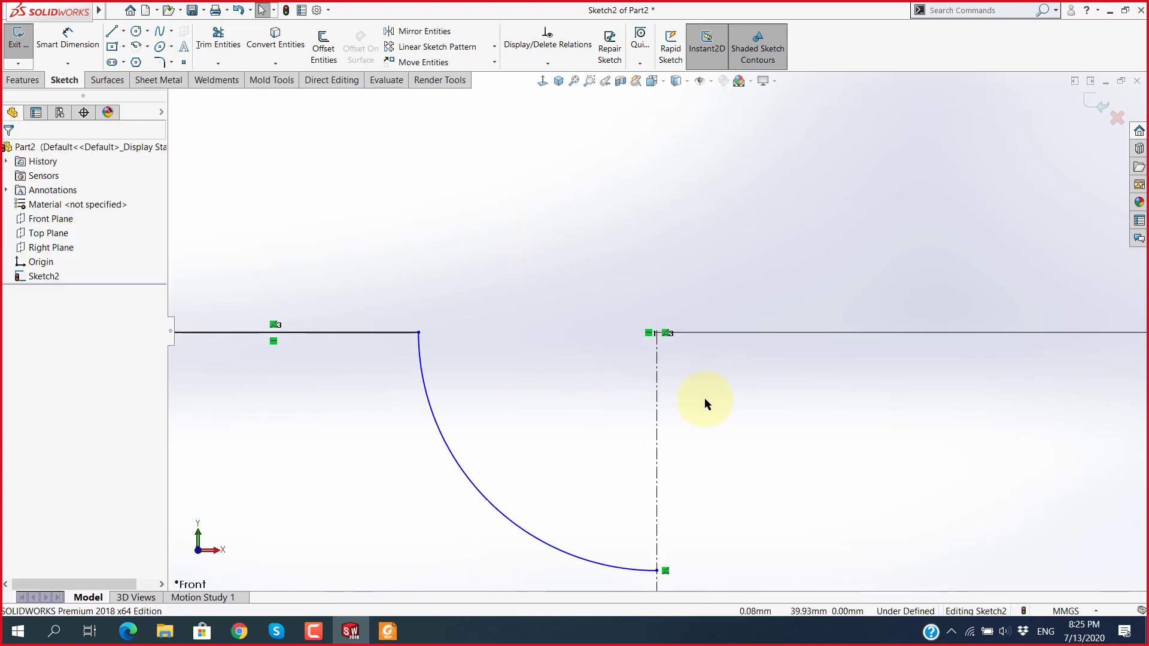
scroll(704, 441, down, 3)
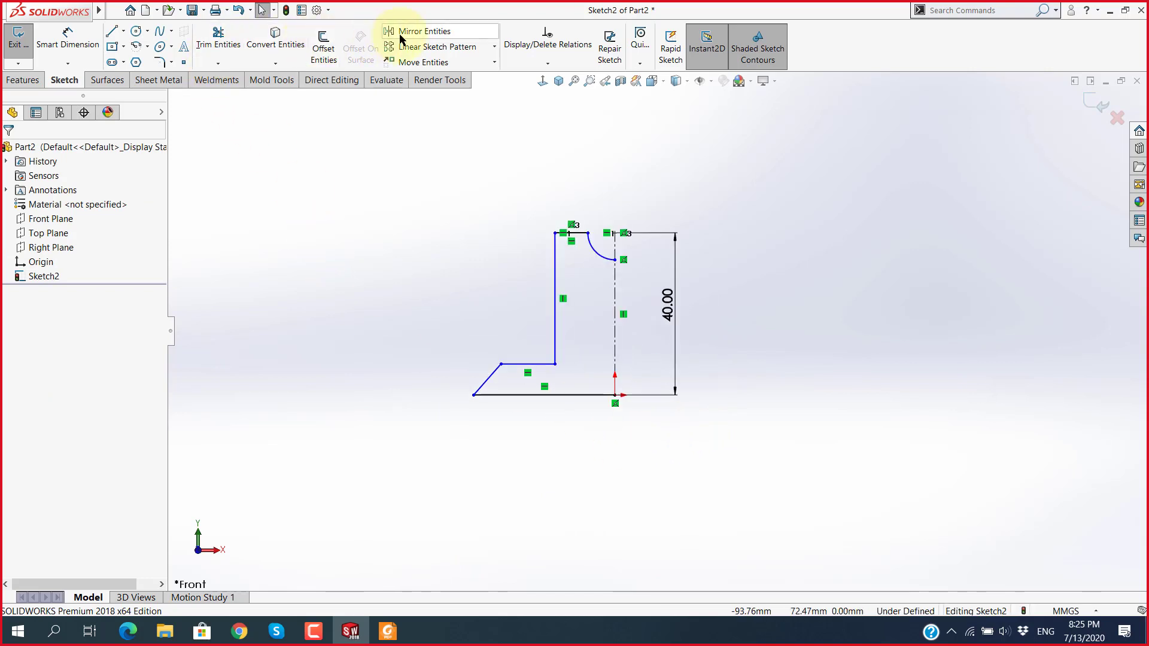
Step: Mirror the left-half lines and arc about the centerline to complete the T-profile
click(419, 31)
drag(599, 455, 380, 182)
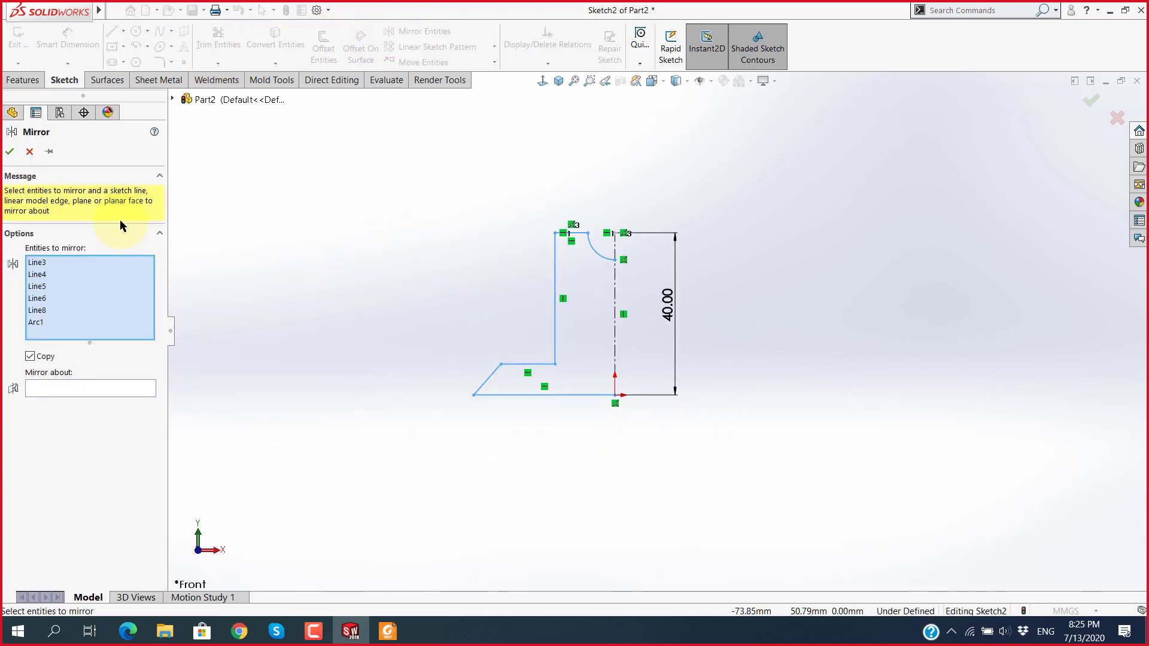
click(96, 390)
click(615, 362)
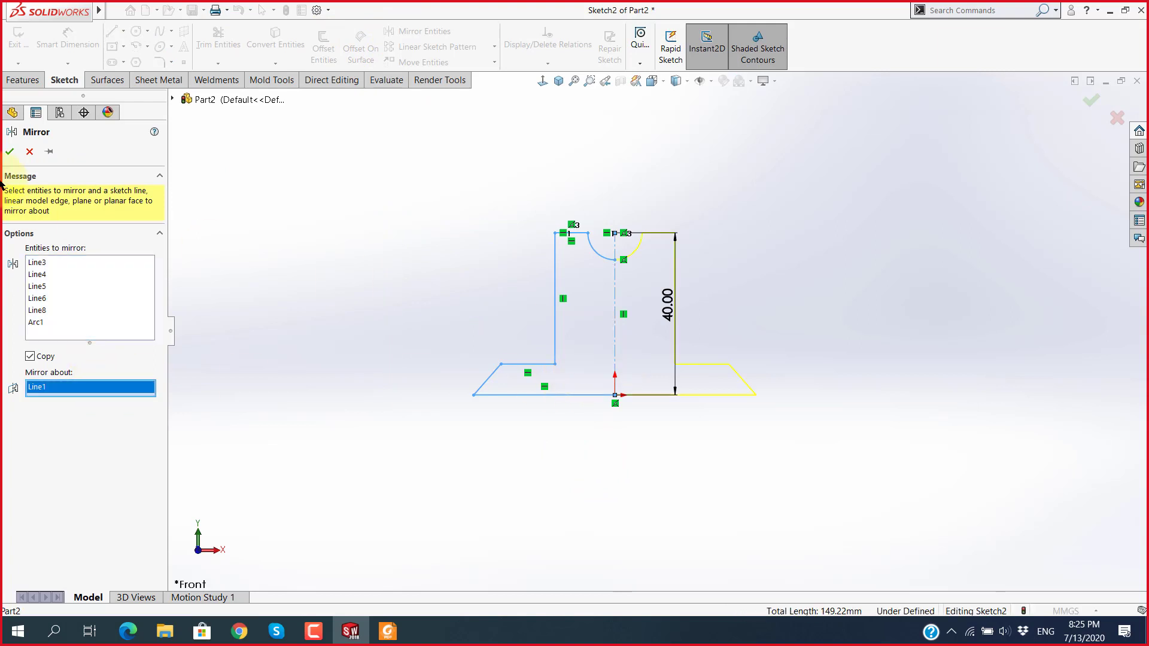
click(6, 153)
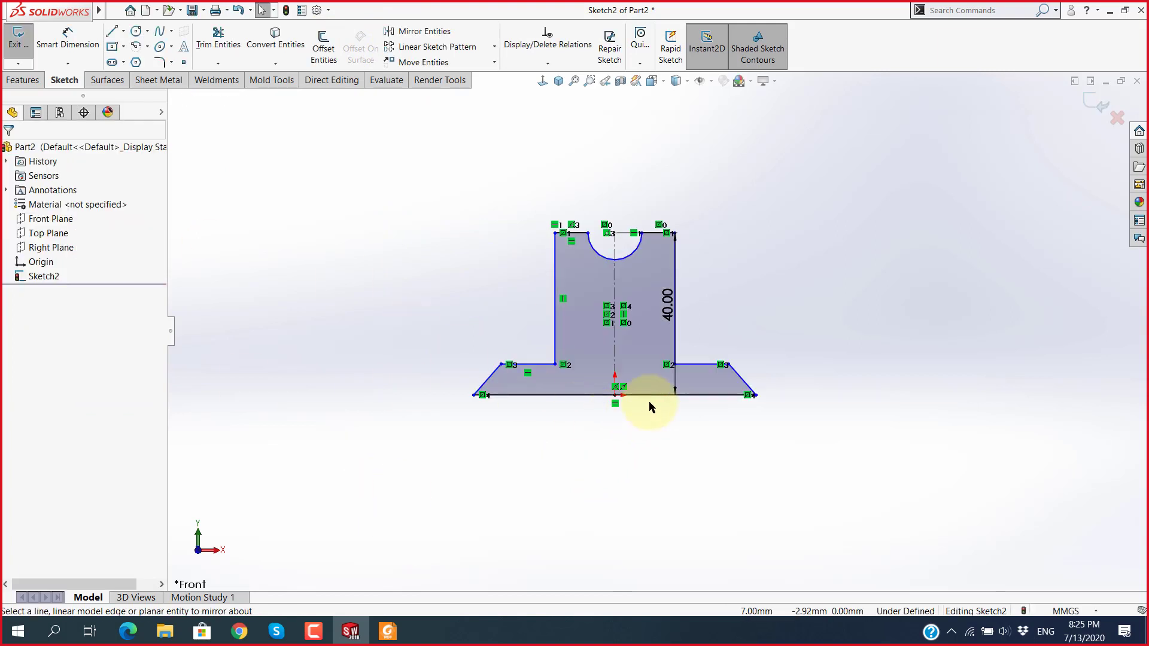
Step: Dimension the base width to 80 mm
click(622, 512)
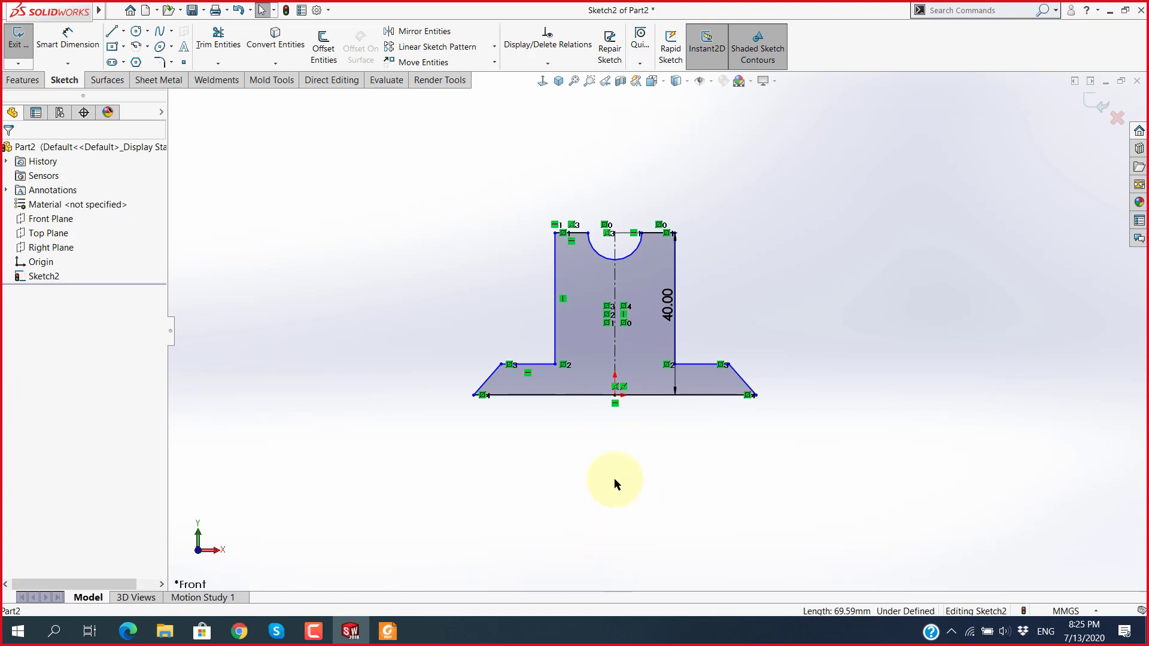
right_drag(614, 479, 648, 389)
click(649, 395)
click(640, 434)
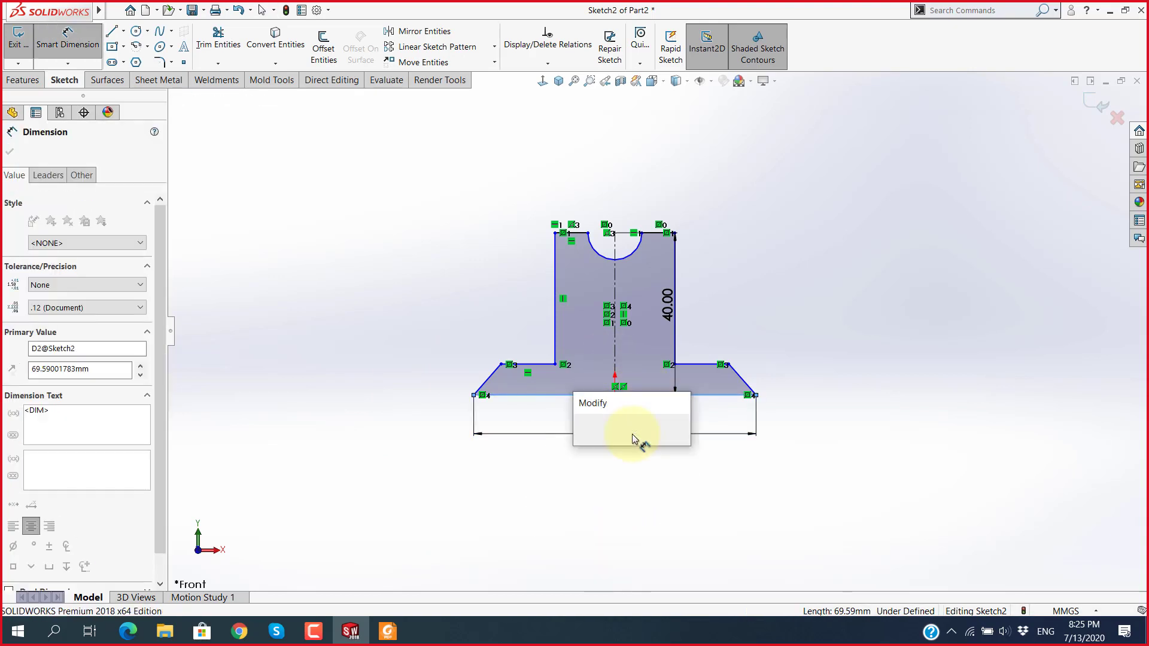
text(80)
key(Return)
Step: Dimension the left chamfer to 45° and 10 mm wide
scroll(478, 377, up, 5)
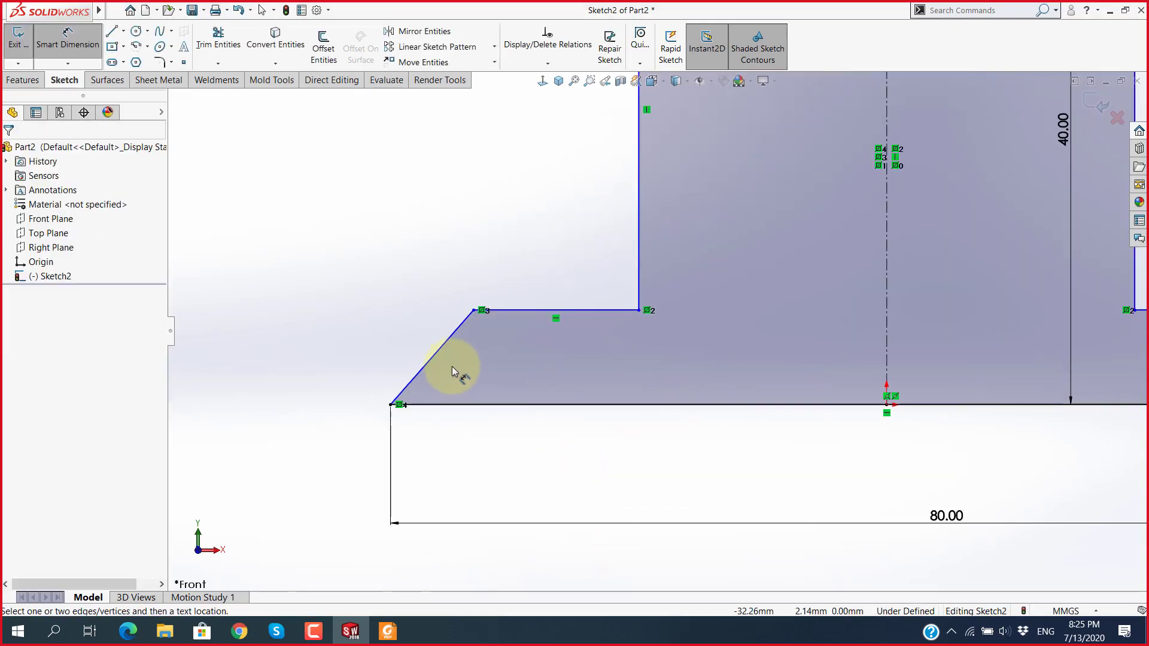
click(446, 350)
click(476, 404)
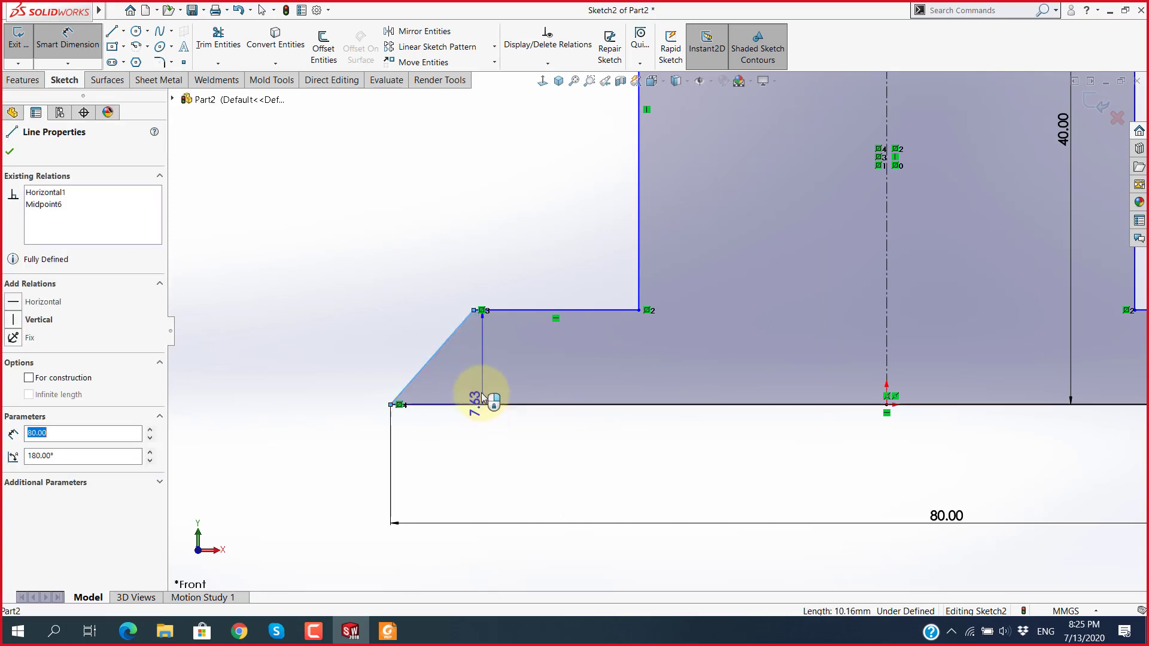
click(513, 369)
text(45)
key(Return)
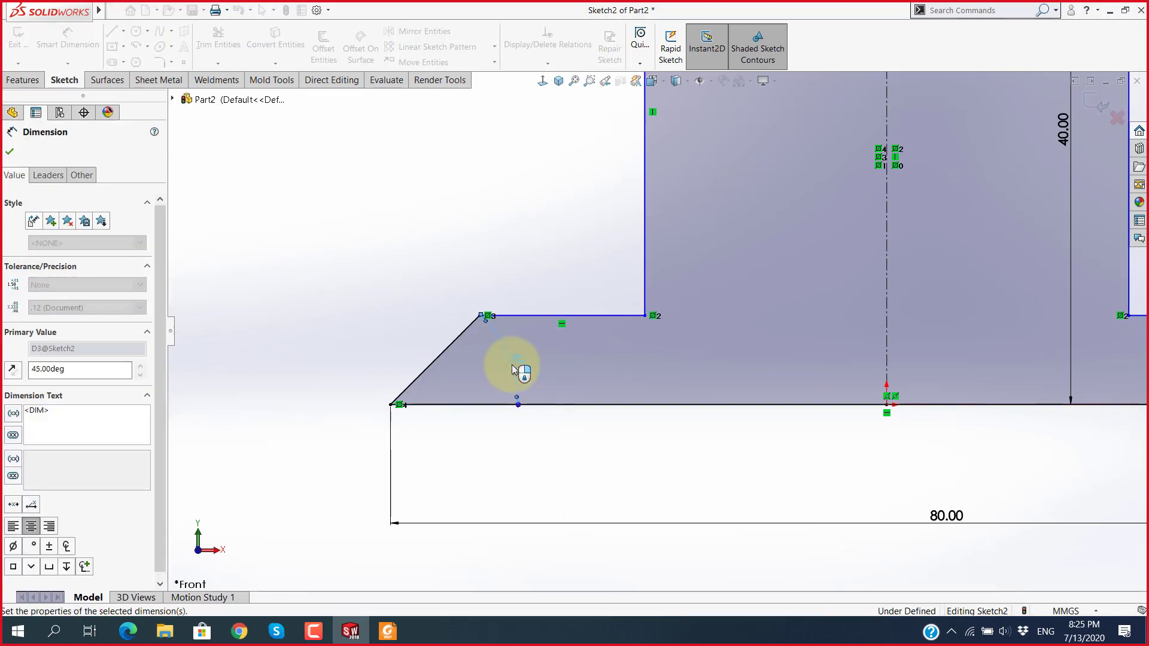
click(446, 350)
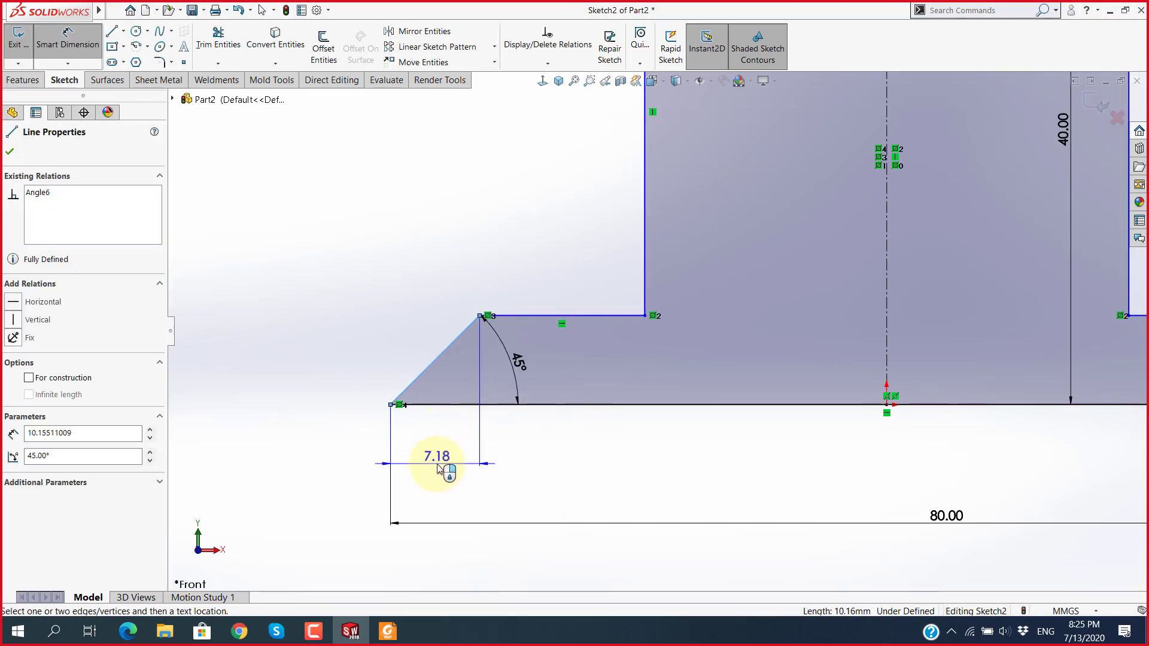
click(442, 469)
text(10)
key(Return)
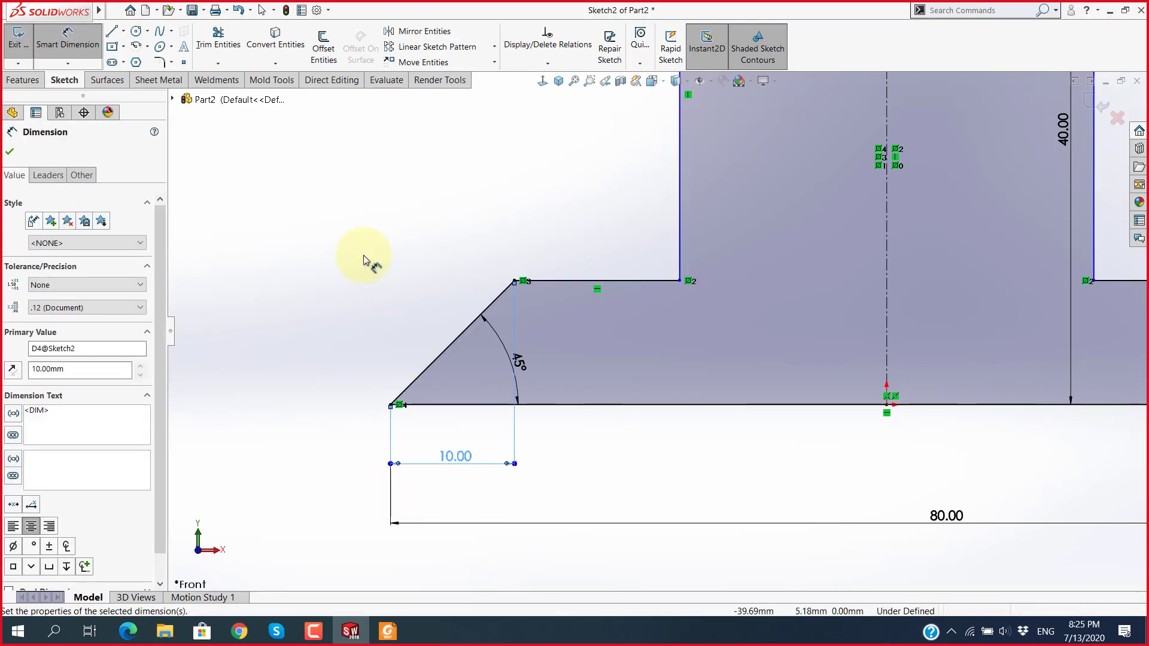
Step: Dimension the upper block width to 40 mm
key(f)
click(833, 282)
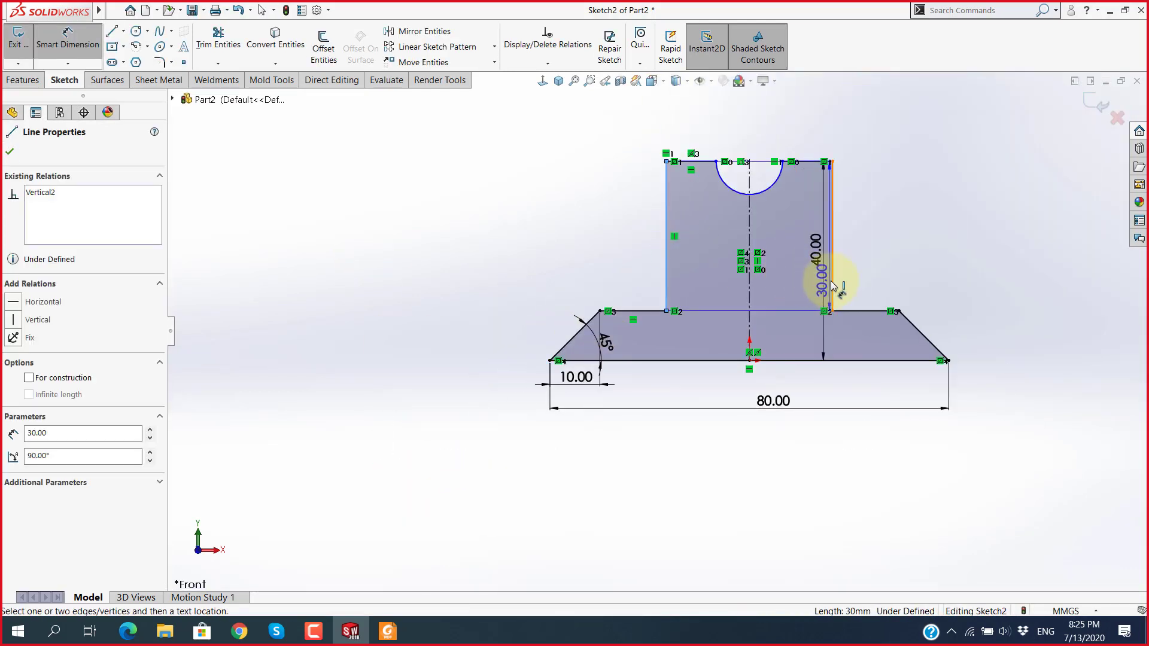
click(666, 239)
click(596, 232)
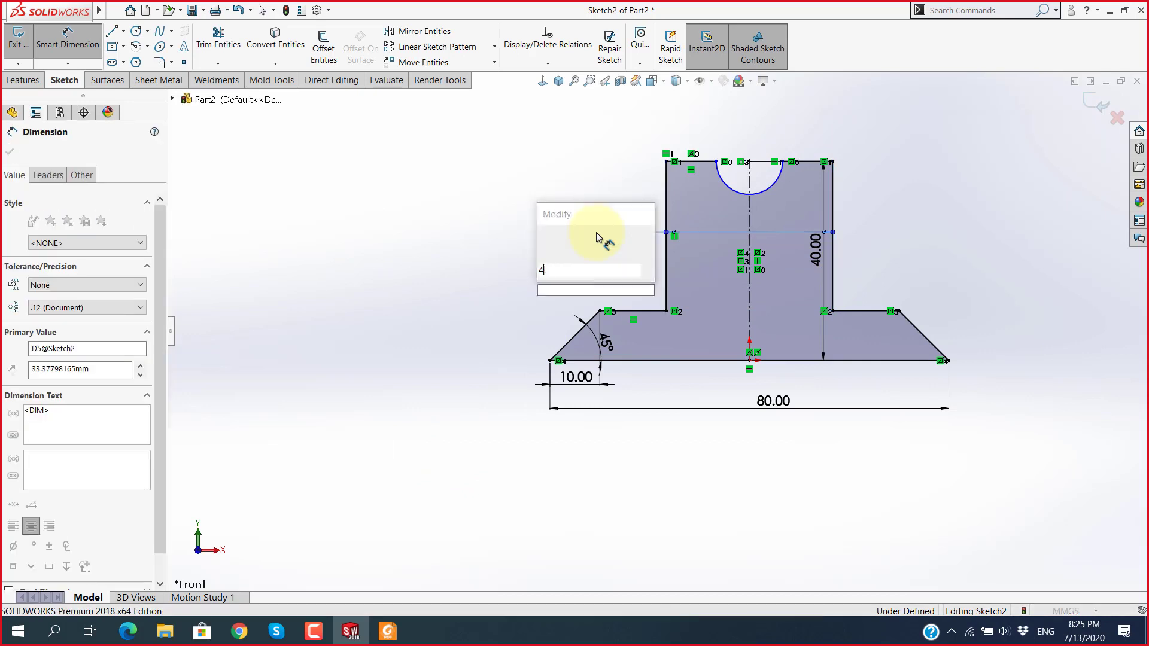
text(40)
key(Return)
Step: Dimension the cradle arc radius to R10, fully defining the sketch
scroll(721, 174, up, 3)
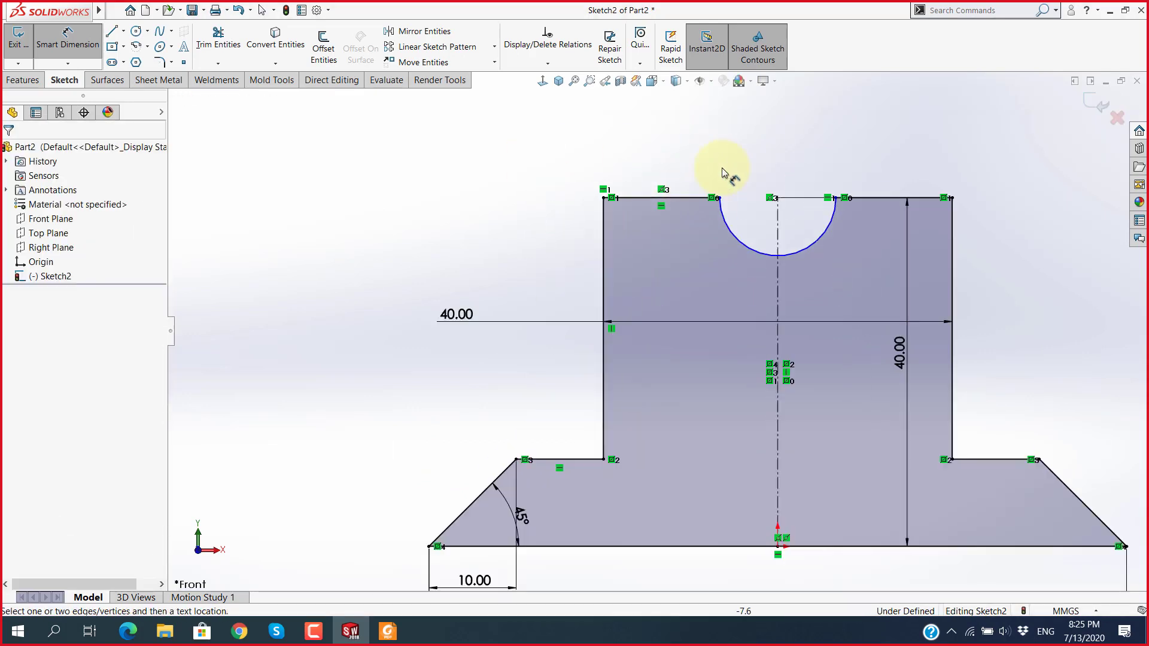
click(729, 242)
click(694, 273)
text(10)
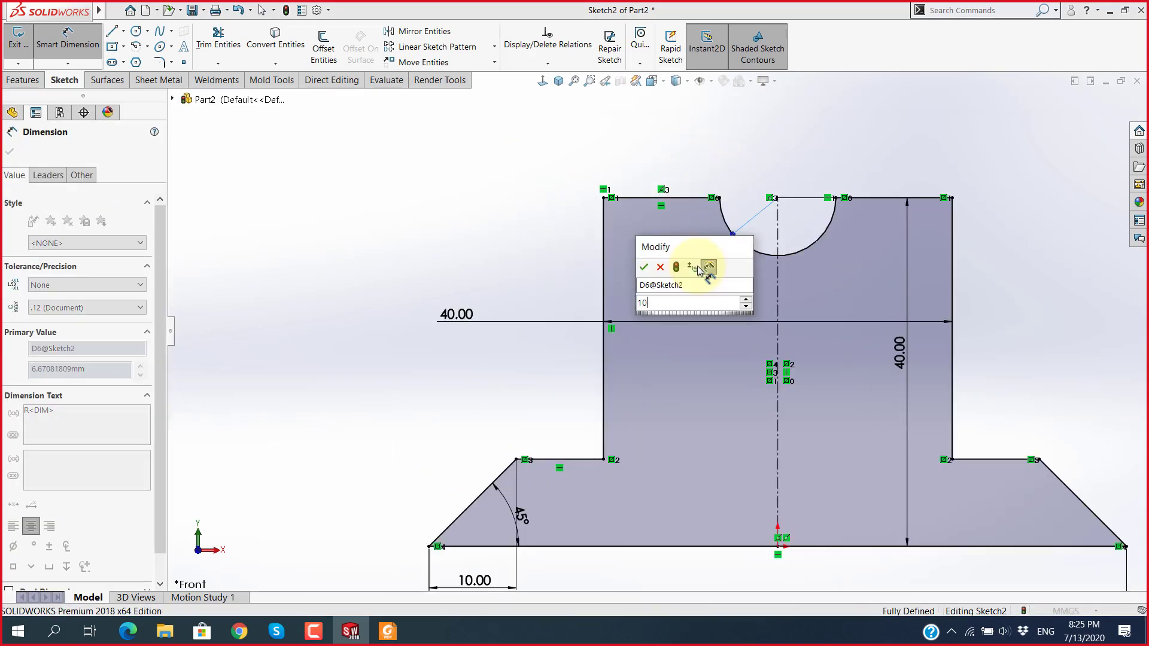
key(Return)
click(531, 249)
scroll(623, 289, down, 2)
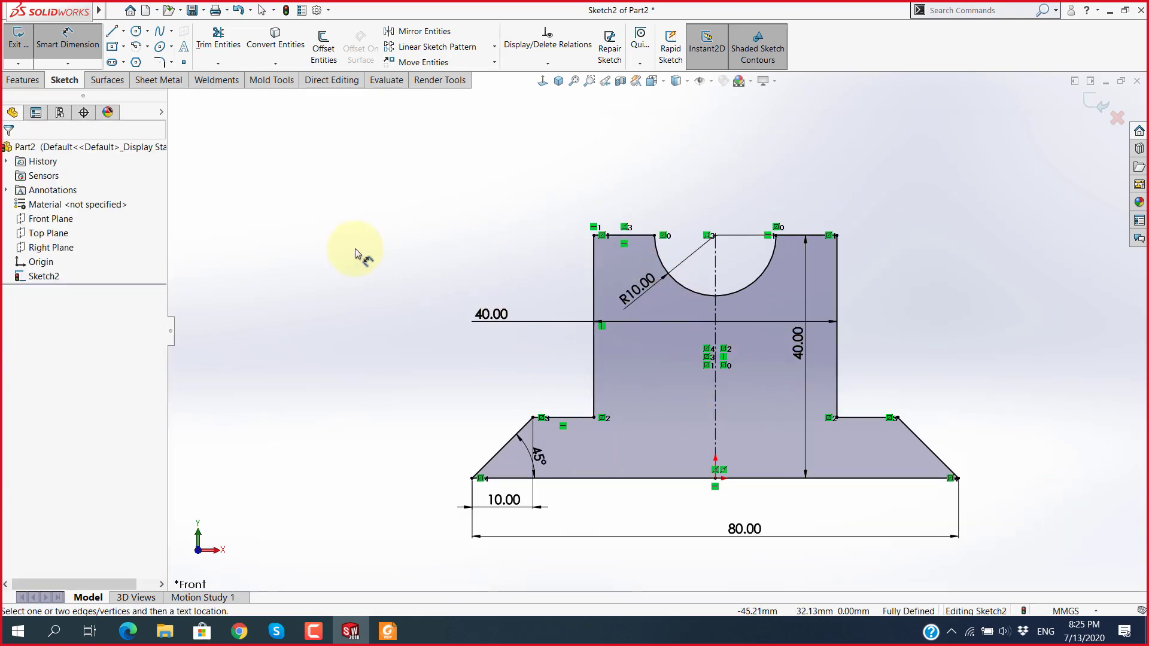
click(21, 81)
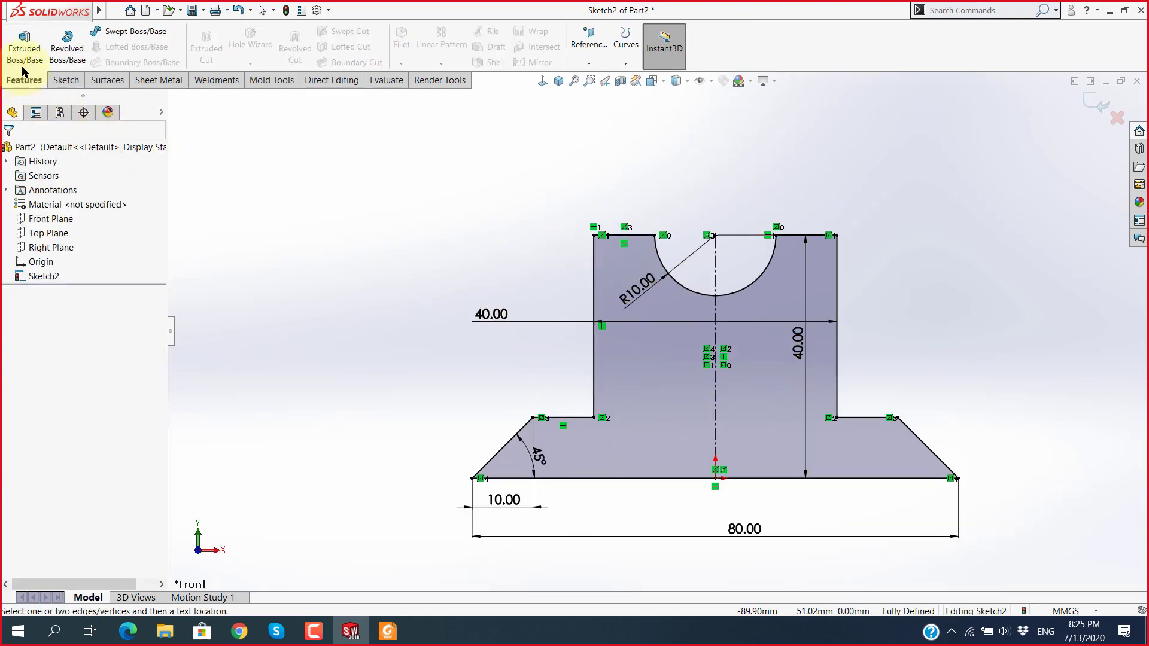
Step: Extrude the T-profile 30 mm Blind into a solid and view it isometrically
click(24, 48)
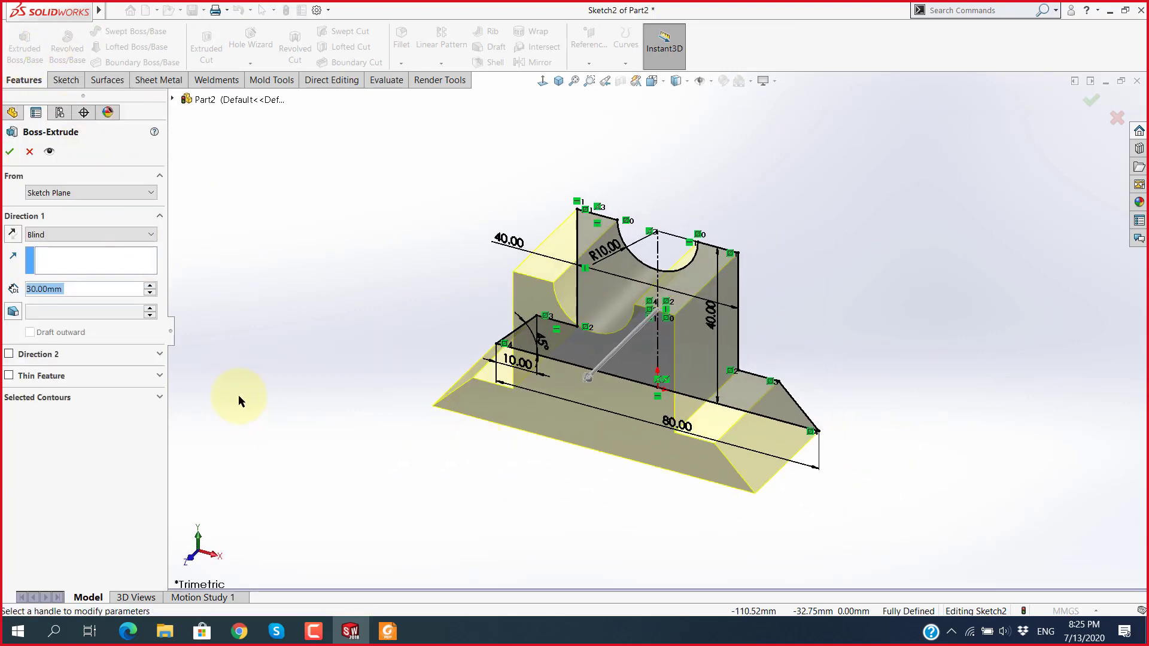
click(9, 152)
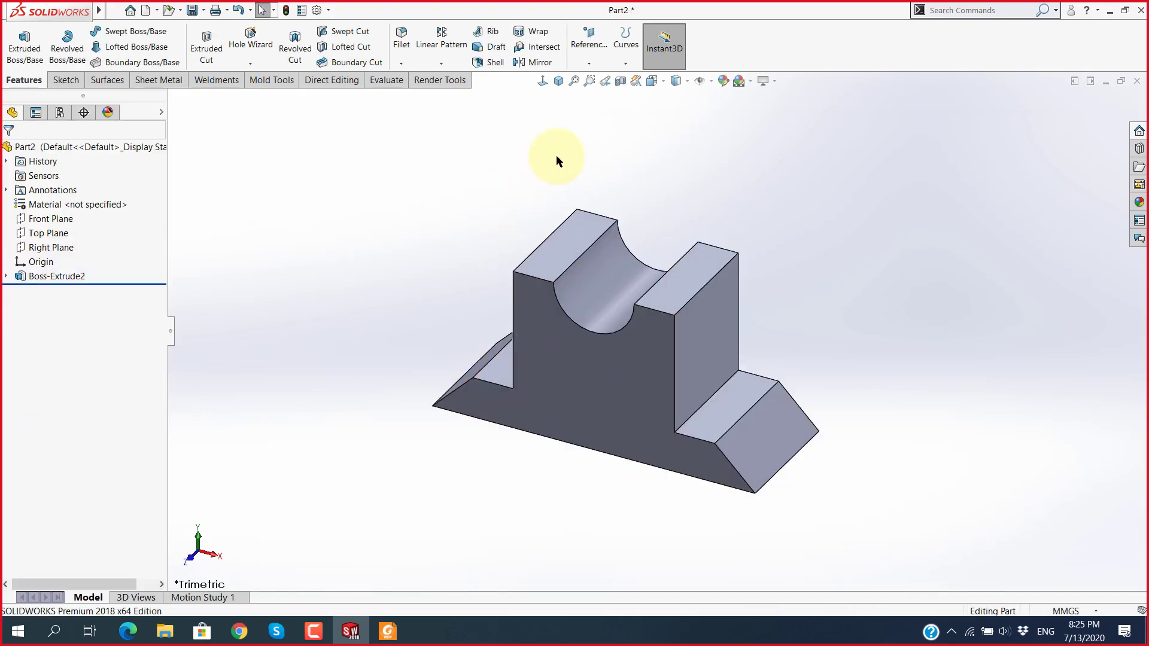
key(ctrl+7)
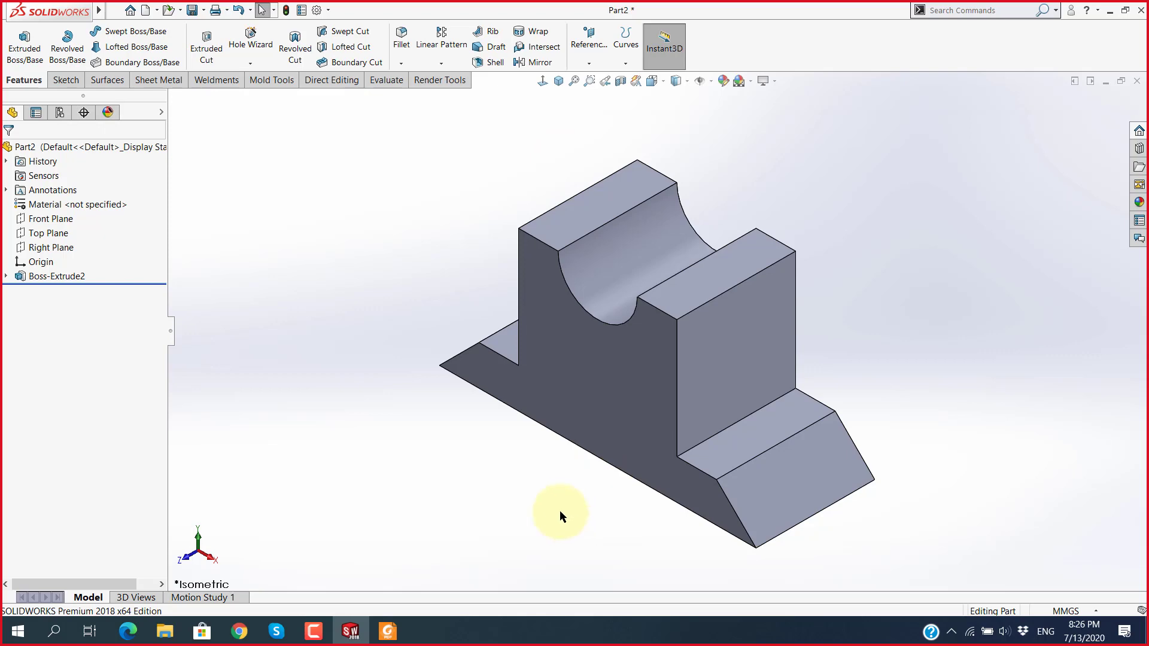
key(alt+Tab)
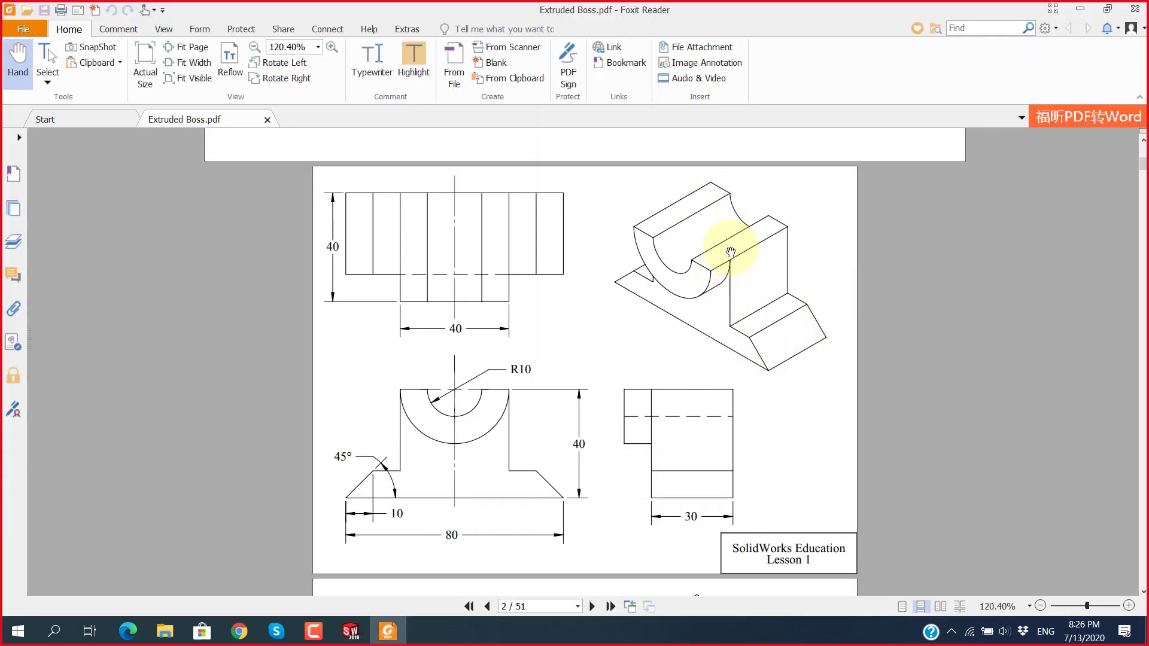
Step: Compare the solid with the ring boss on the Extruded Boss drawing, then return to SOLIDWORKS
key(alt+Tab)
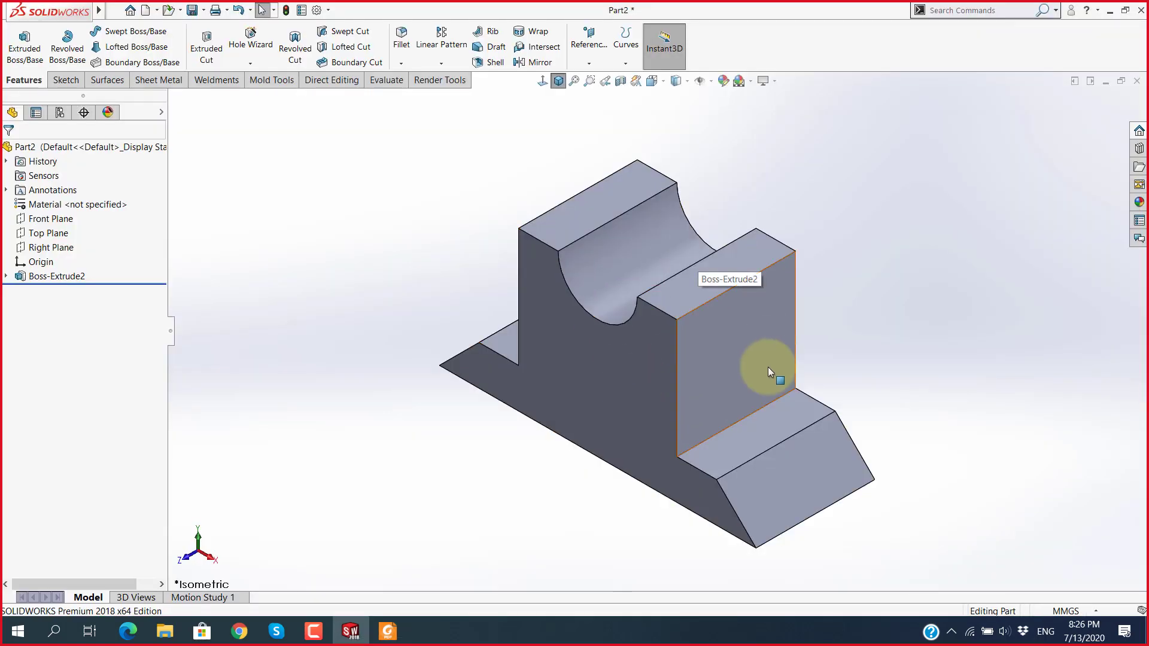
key(alt+Tab)
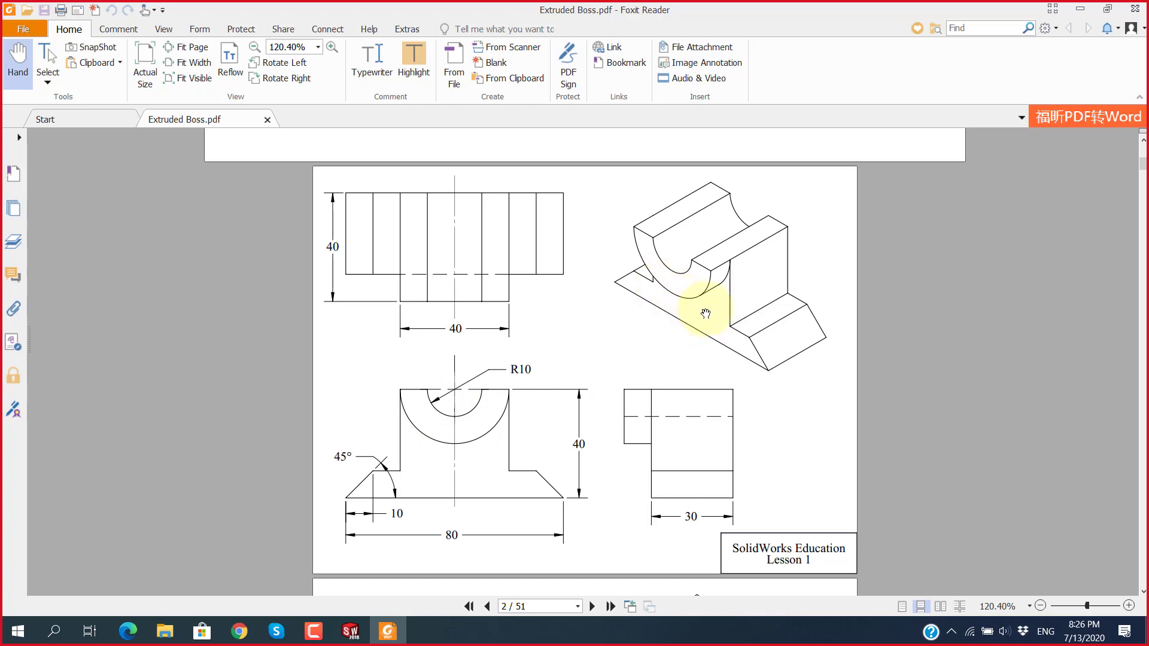
click(717, 309)
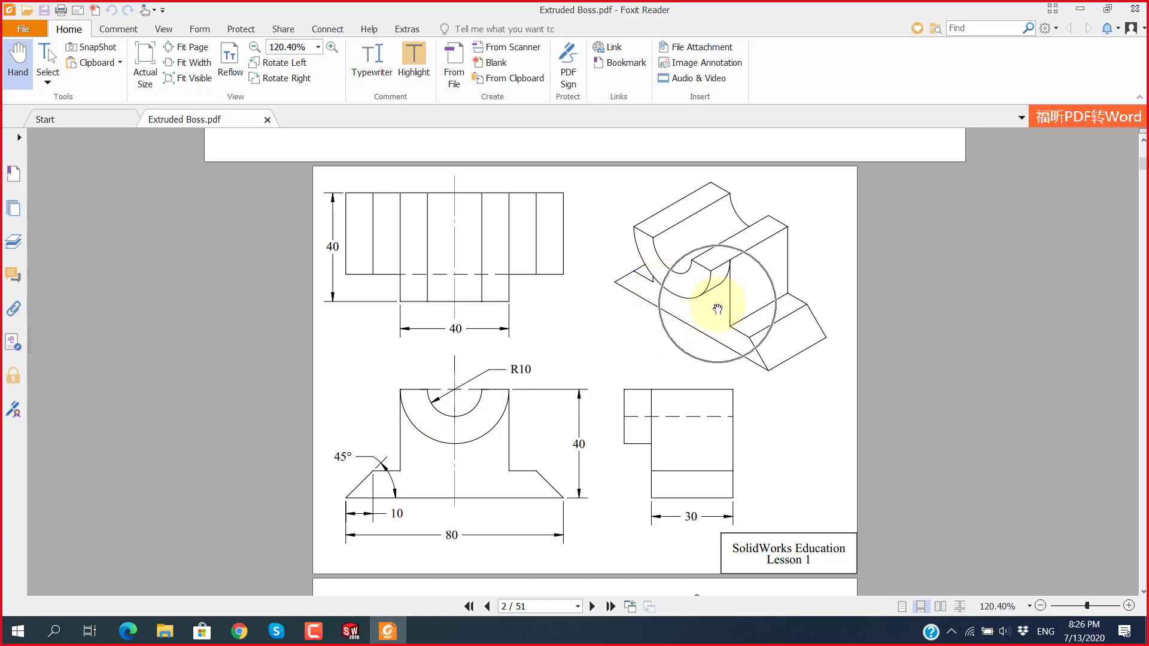
click(645, 291)
key(alt+Tab)
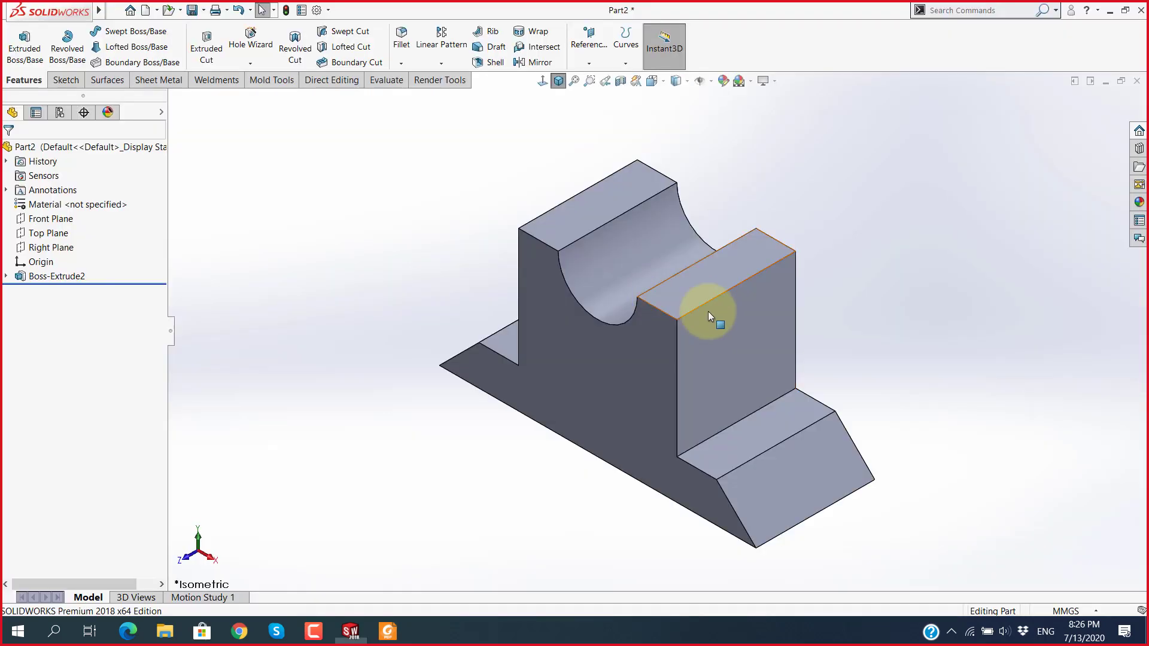
click(602, 381)
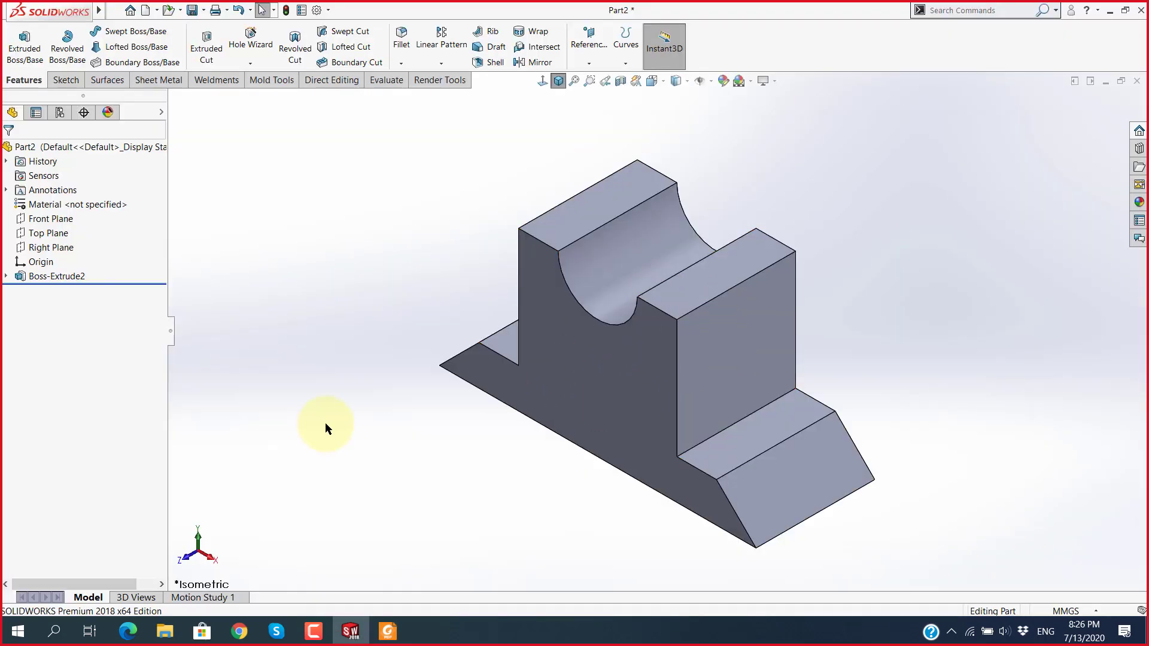
Step: Open a sketch on the front face and draw an R10 circle at the cradle centre
click(580, 381)
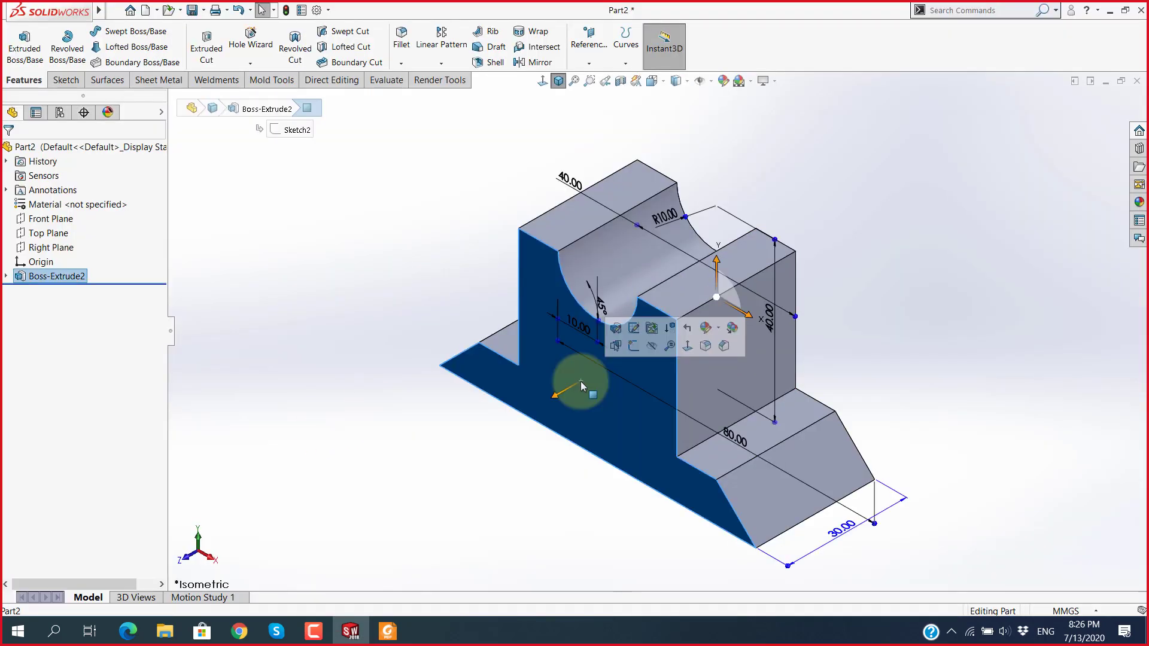
click(639, 348)
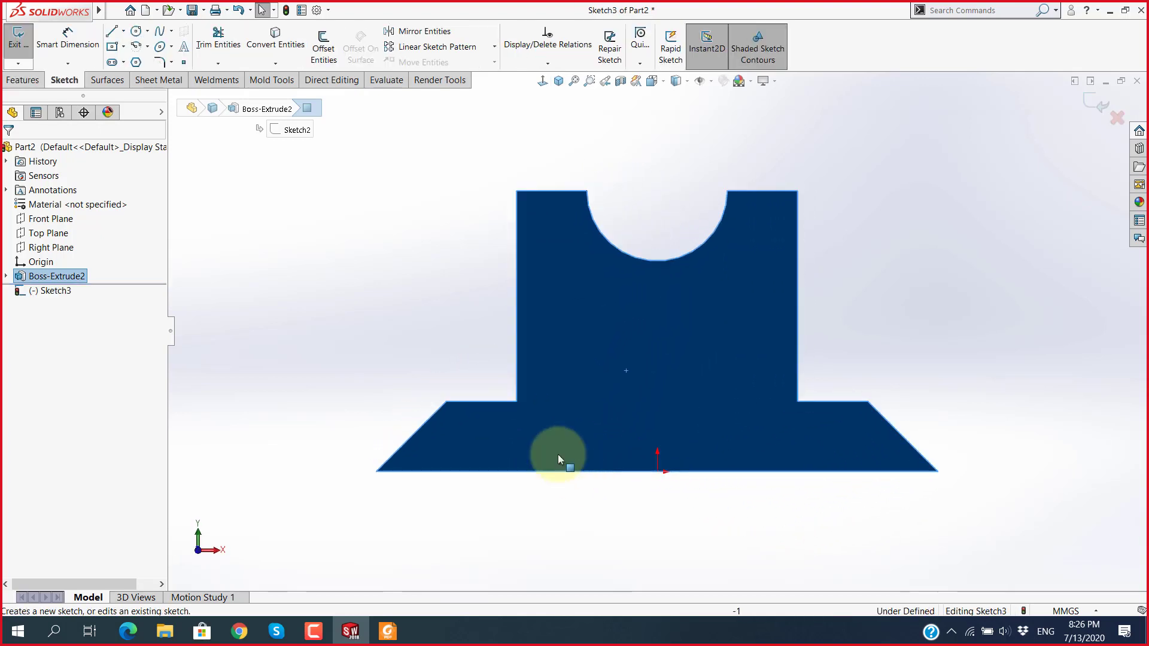
click(137, 31)
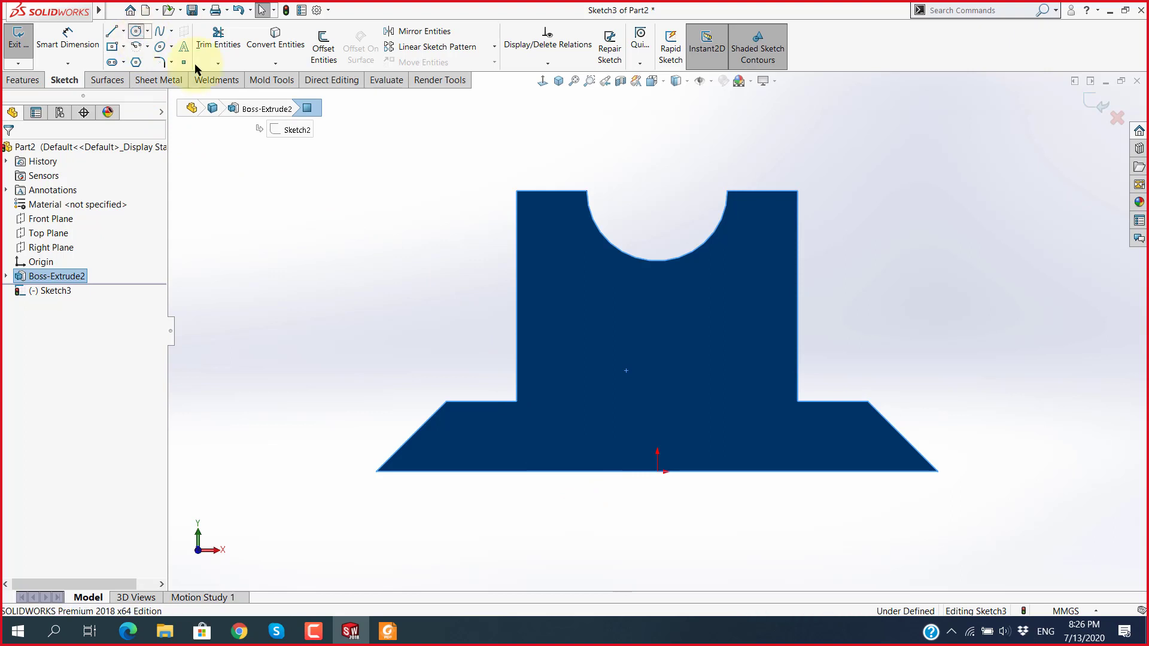
click(658, 191)
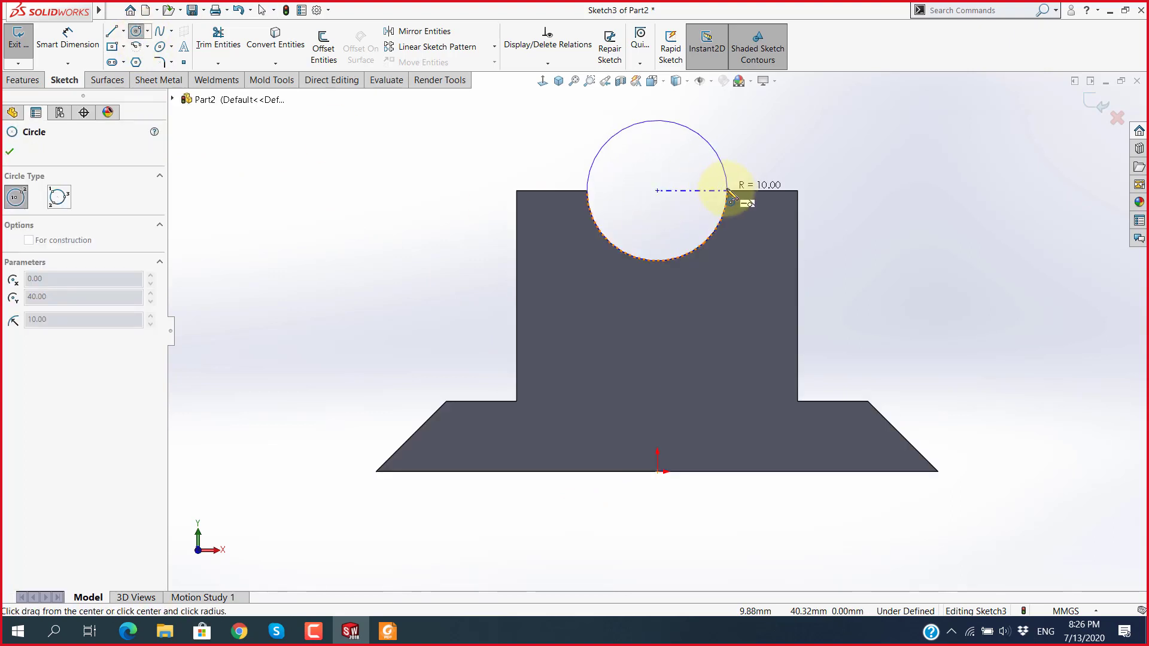
click(728, 191)
Step: Add a concentric R20 outer circle reaching the block edges
click(658, 191)
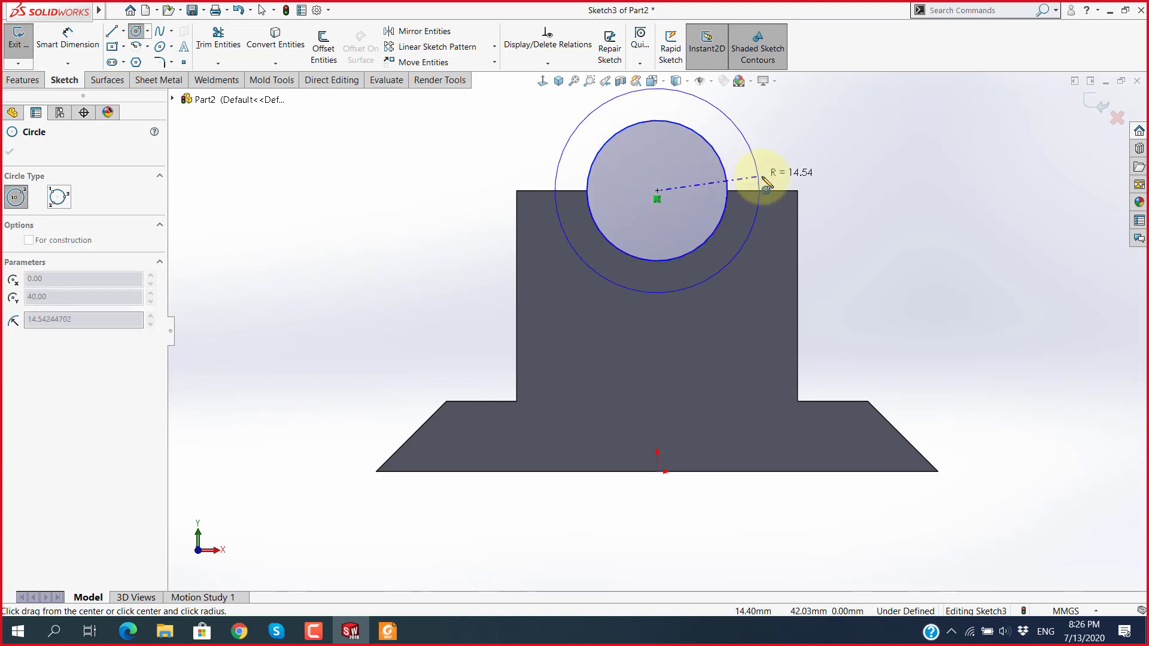
click(798, 191)
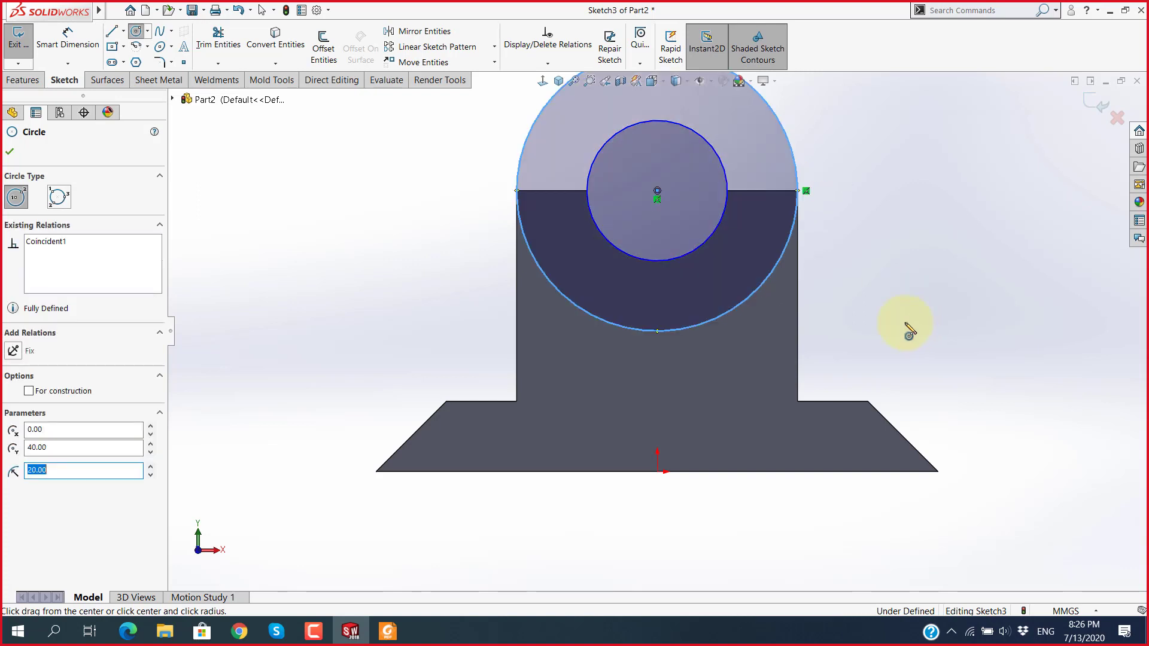
key(Escape)
key(f)
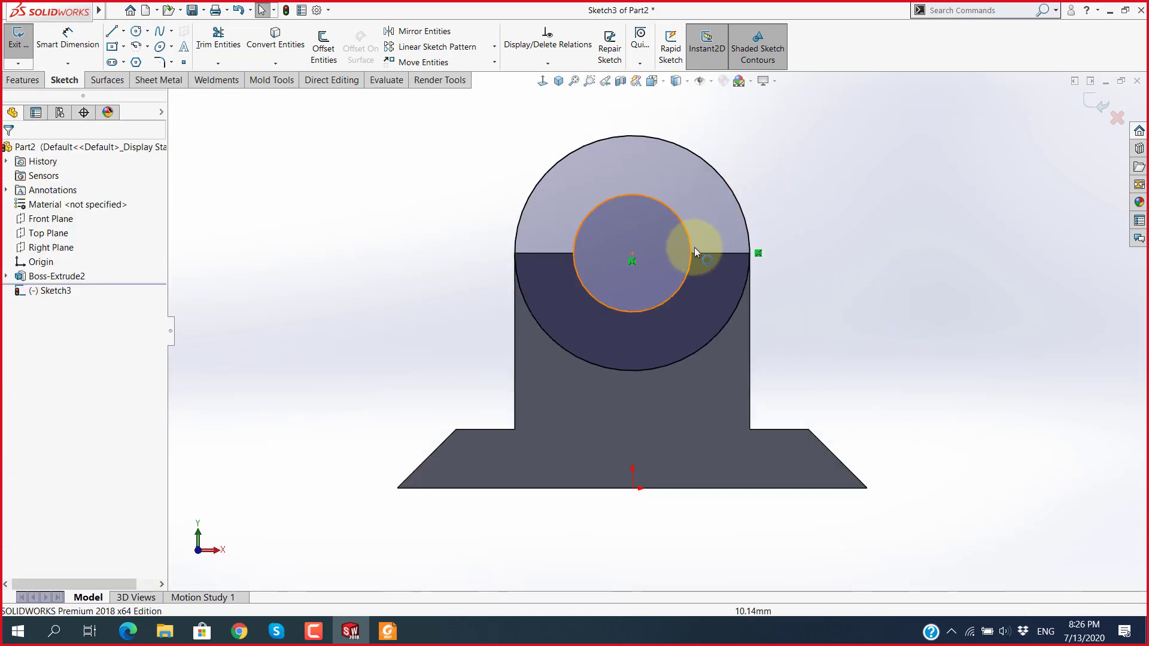
mouse_move(688, 230)
mouse_down()
mouse_move(673, 257)
mouse_move(691, 235)
mouse_up()
click(666, 317)
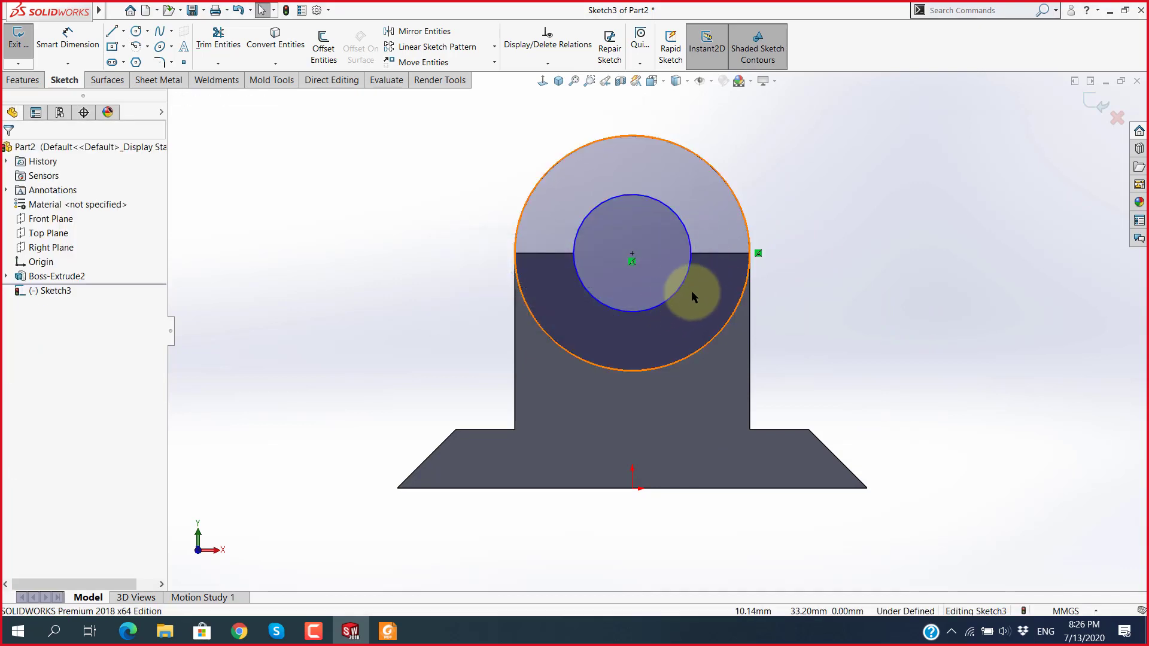
scroll(767, 257, down, 2)
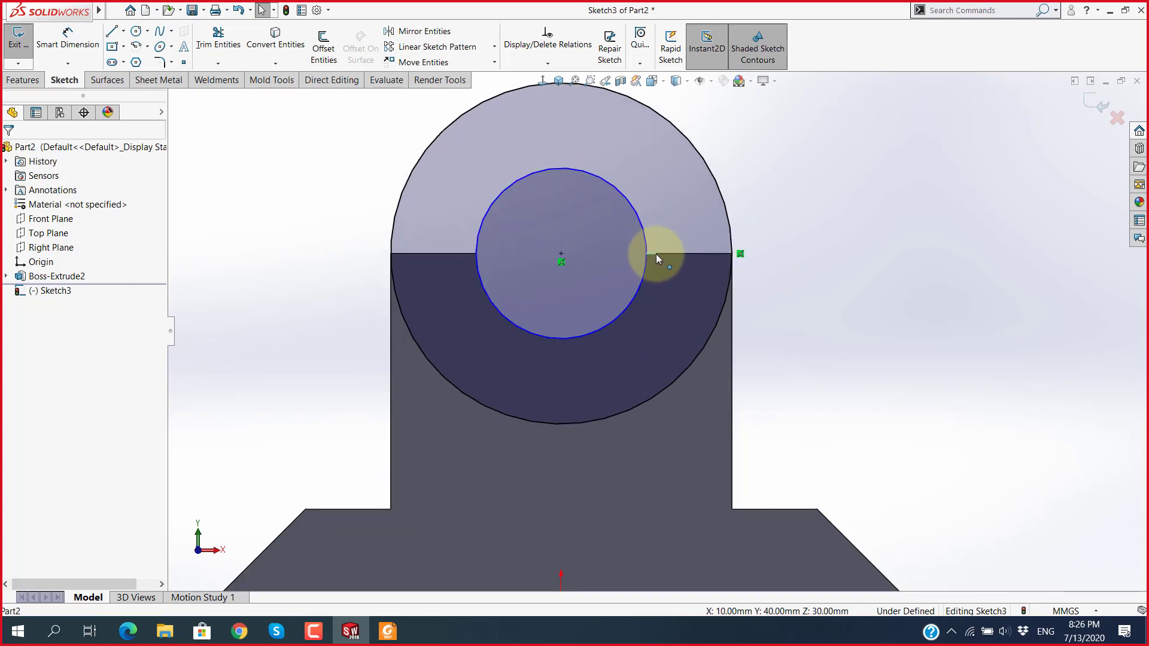
scroll(533, 238, up, 2)
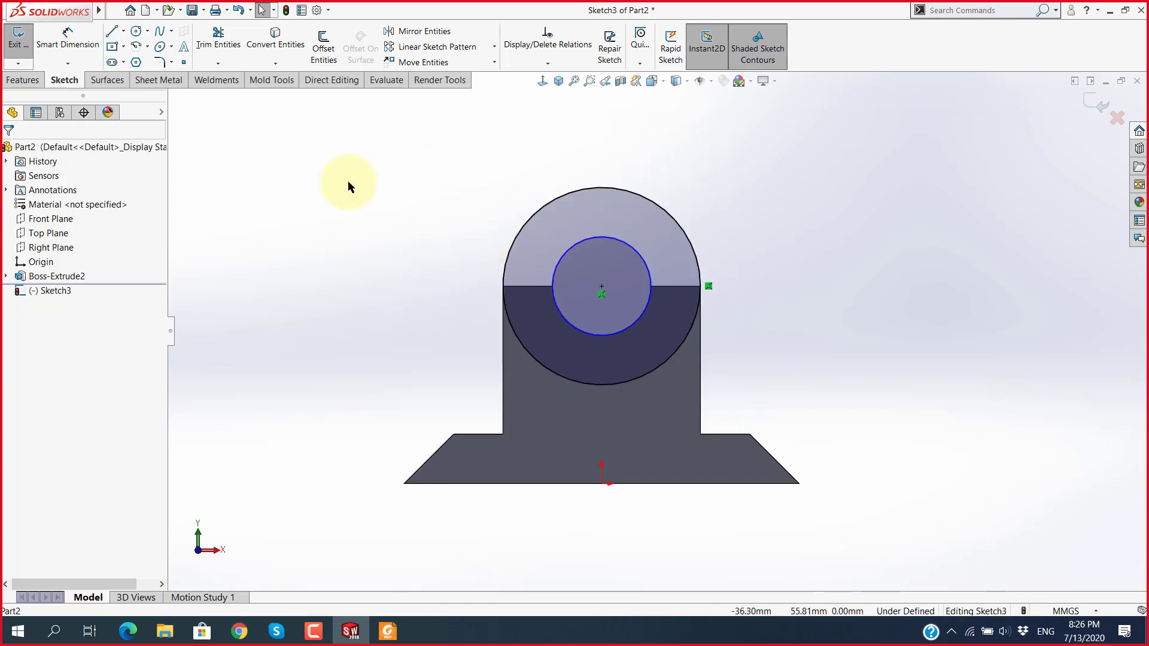
click(111, 31)
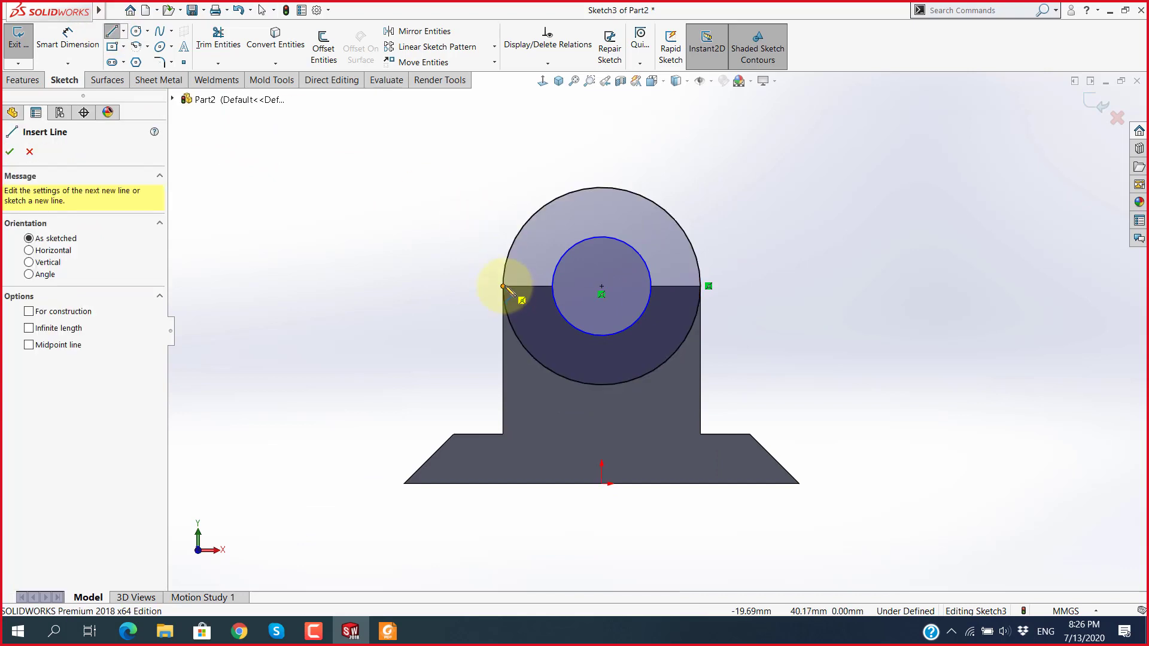
Step: Draw short horizontal lines joining the inner and outer circles on each side
drag(503, 286, 552, 288)
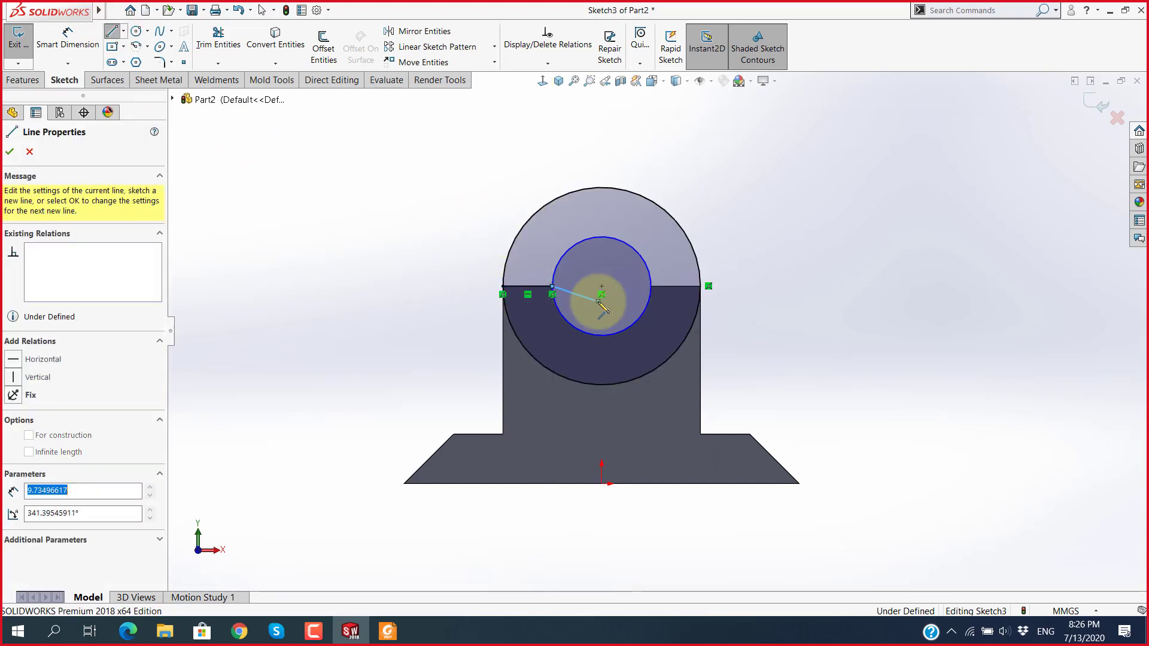
key(Escape)
click(650, 286)
click(694, 286)
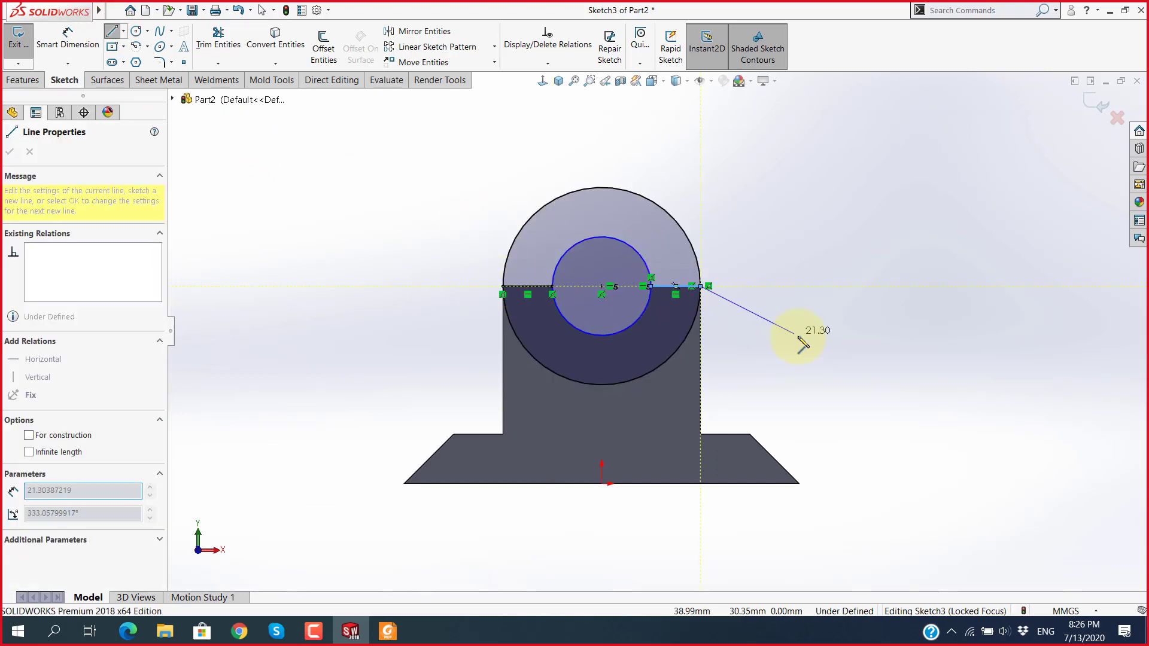
key(Escape)
key(Escape)
scroll(651, 308, down, 2)
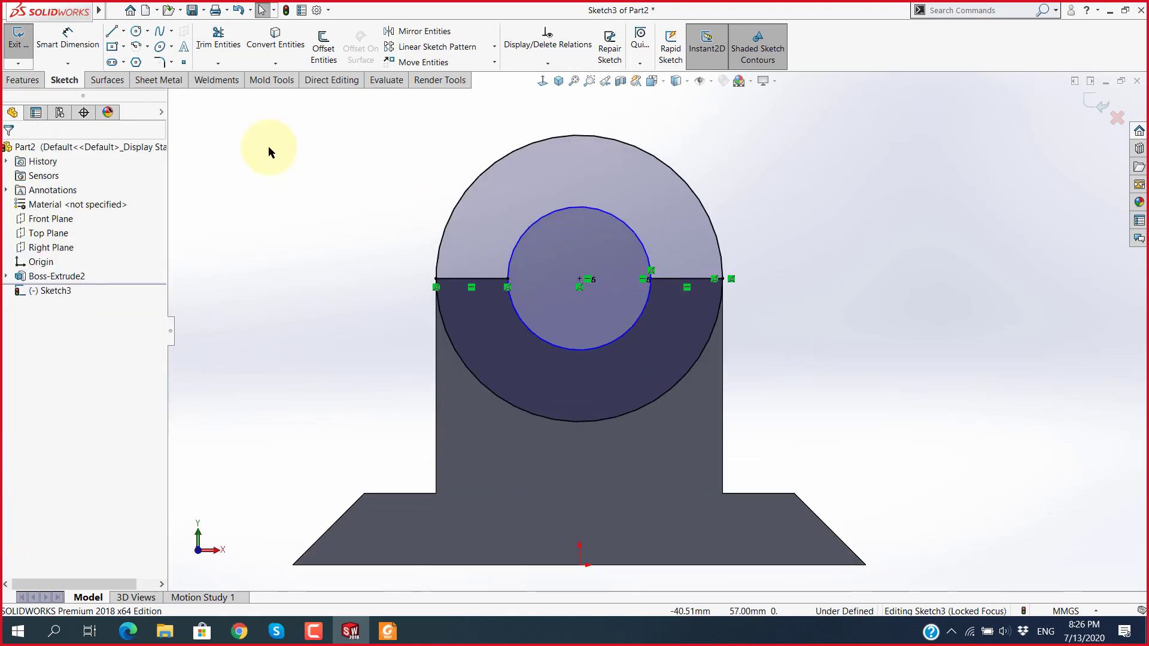
Step: Power-trim away the upper halves of both circles, leaving the lower half-ring
click(218, 37)
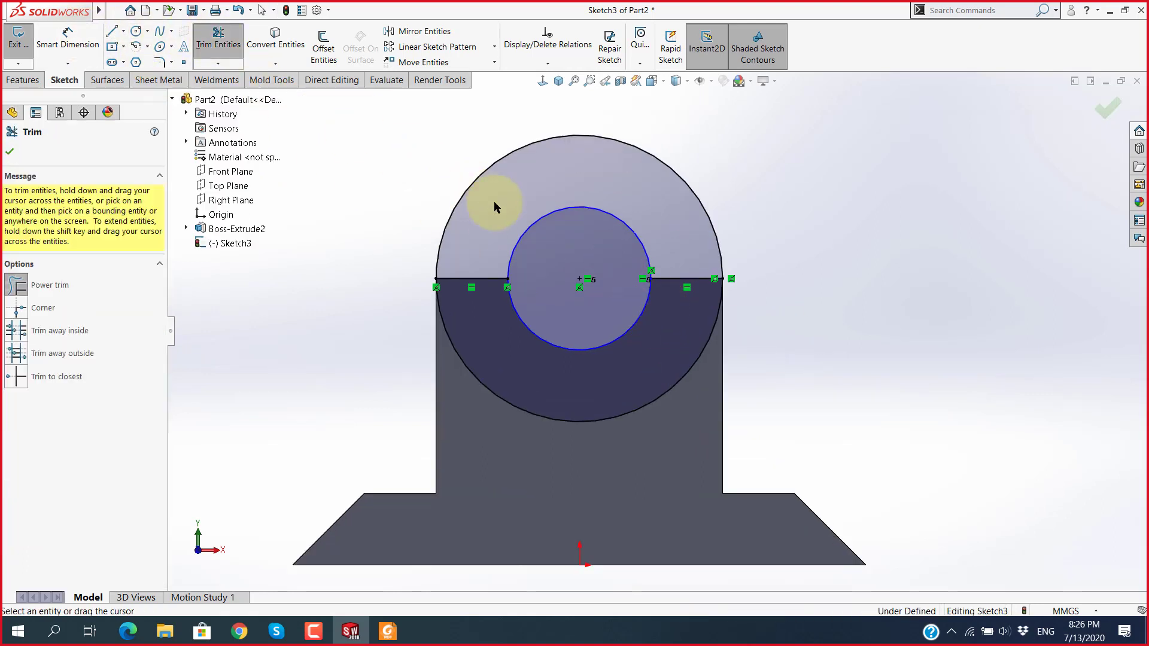
drag(419, 177, 526, 244)
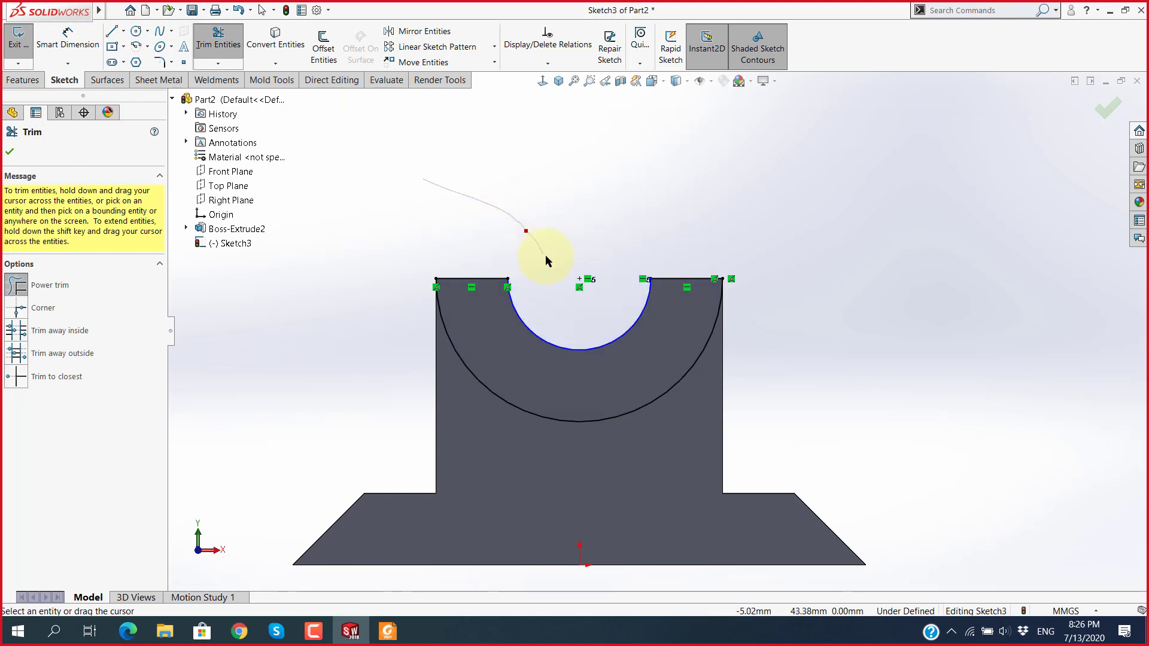
key(Escape)
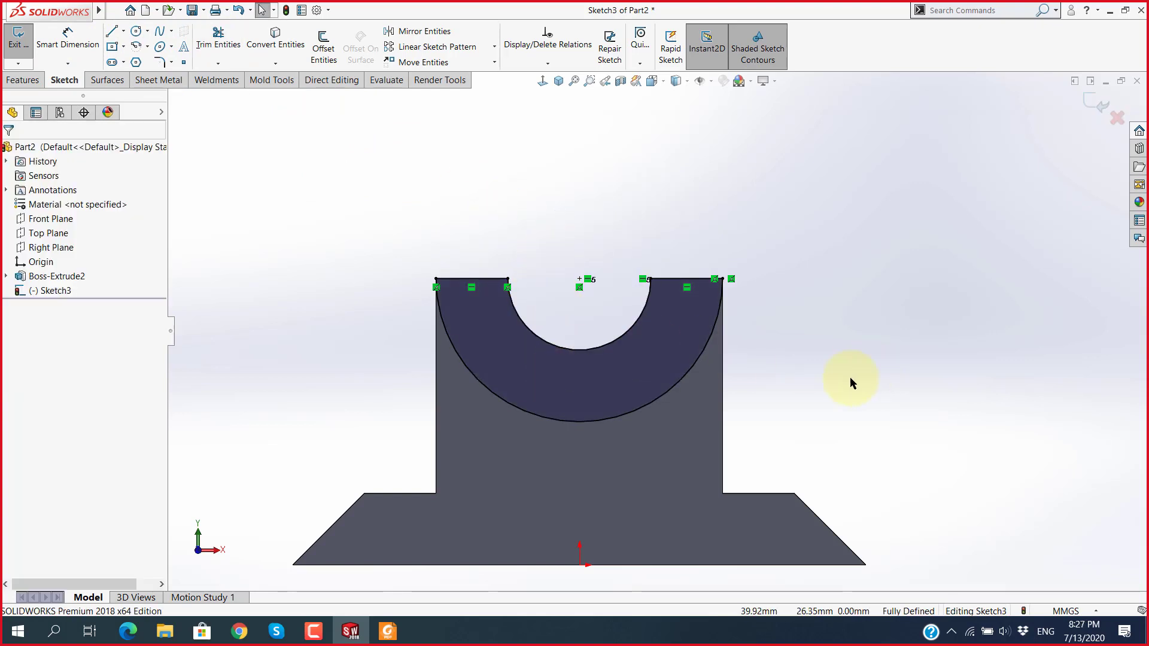
scroll(473, 344, down, 3)
scroll(656, 359, up, 5)
scroll(692, 352, down, 1)
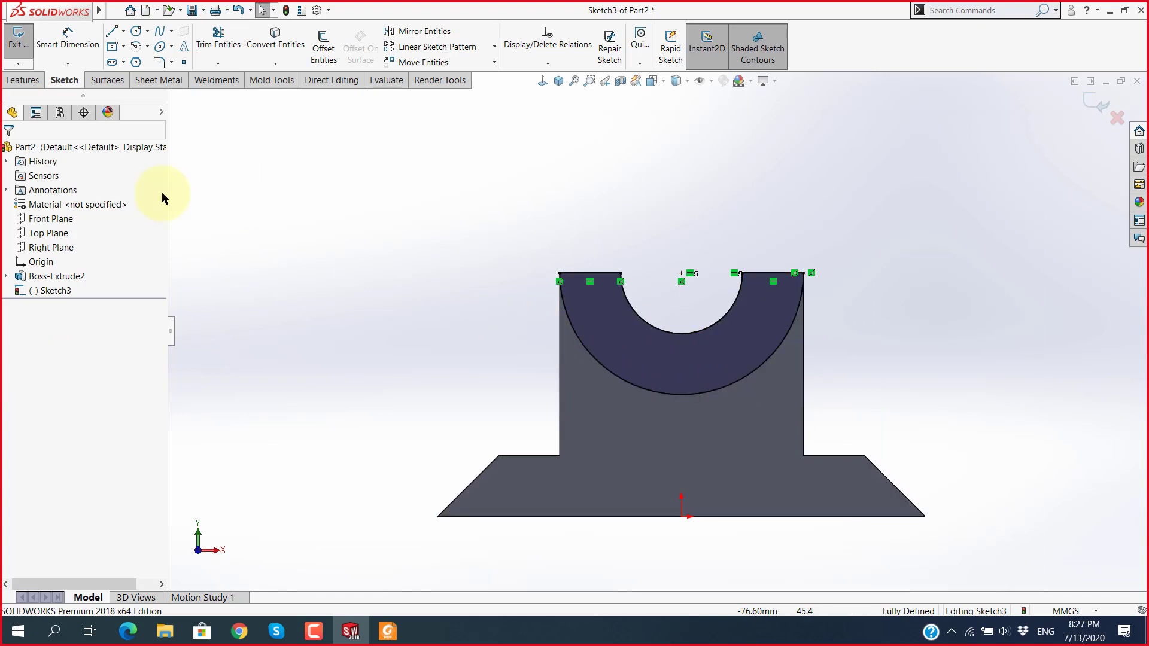
click(20, 82)
Step: Extrude the half-ring 10 mm as Boss-Extrude3 and view it isometrically
click(24, 58)
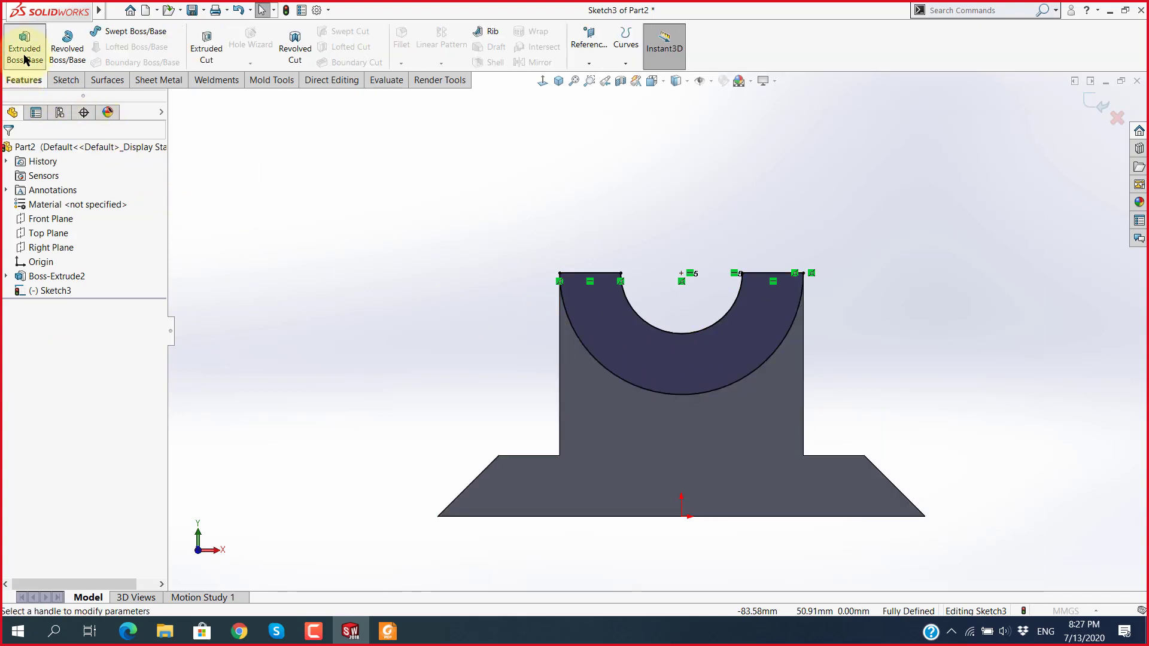
middle_drag(479, 258, 447, 334)
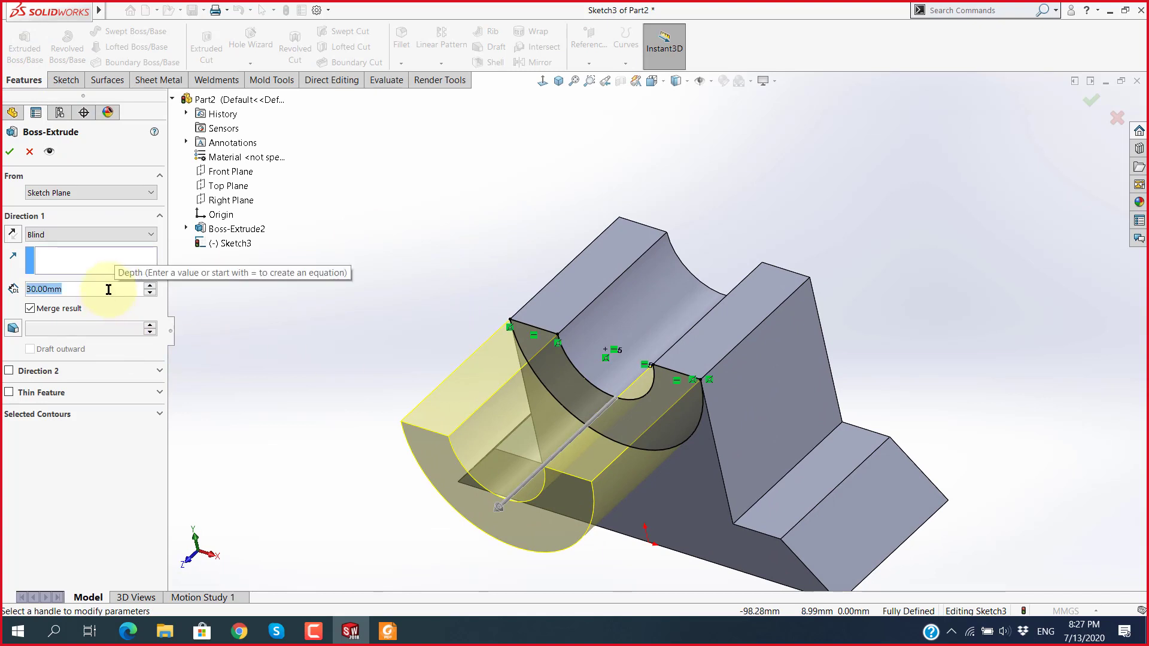
text(10)
key(Return)
click(10, 151)
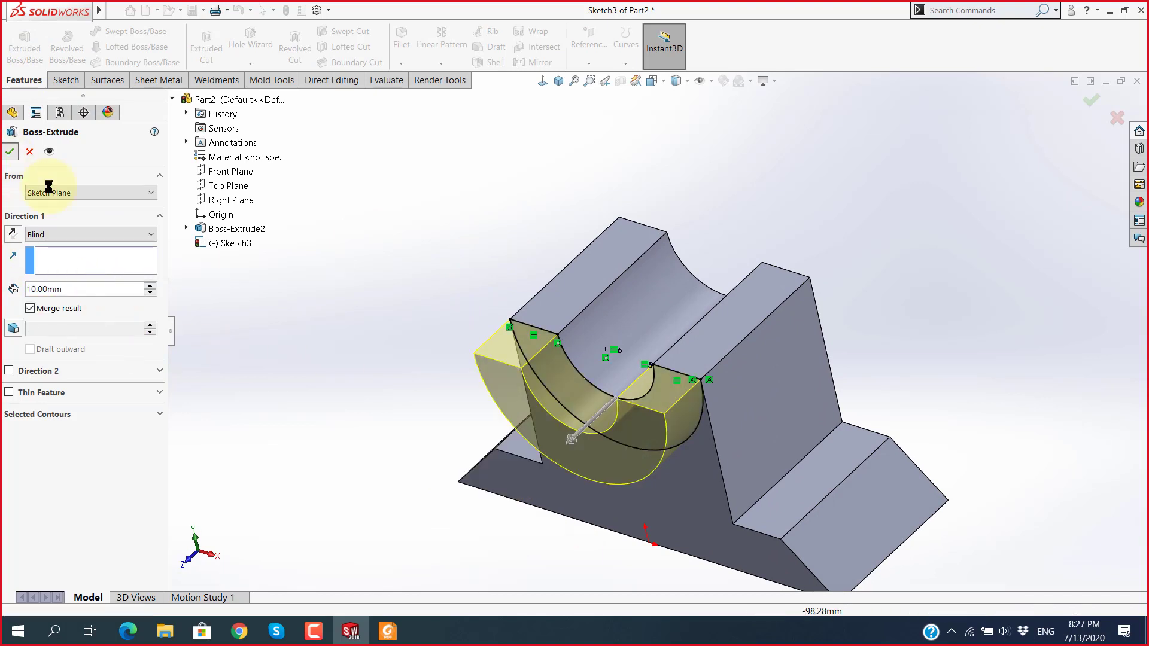
mouse_move(338, 433)
middle_down()
mouse_move(450, 480)
mouse_move(685, 395)
mouse_move(672, 328)
mouse_move(662, 408)
middle_up()
key(ctrl+7)
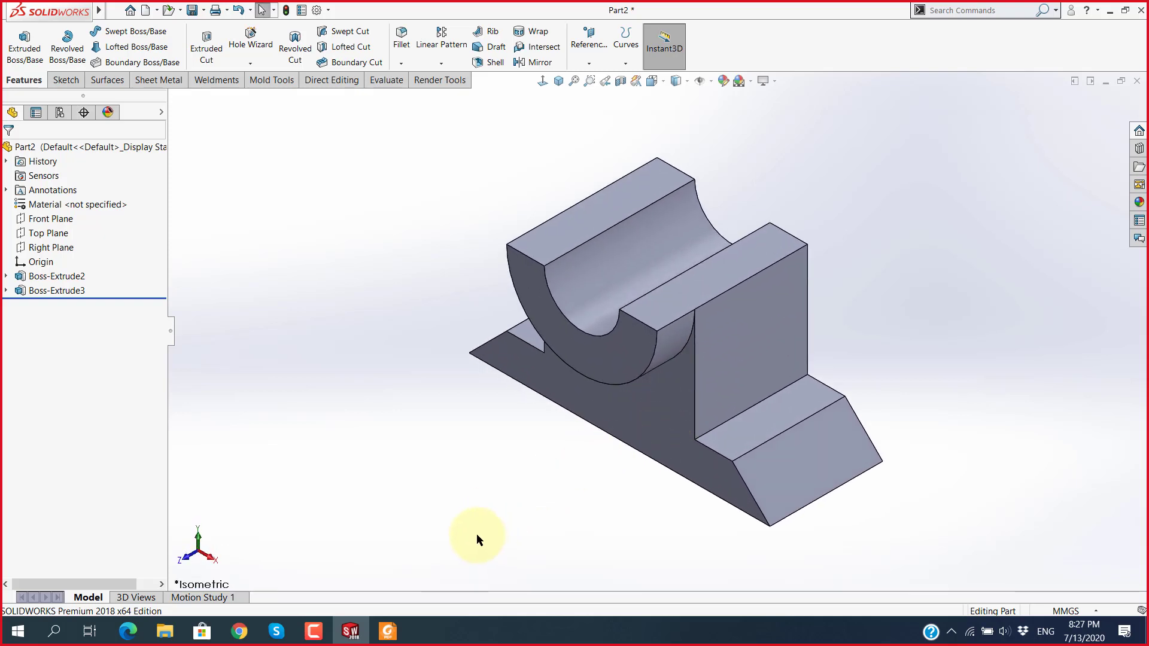
key(alt+Tab)
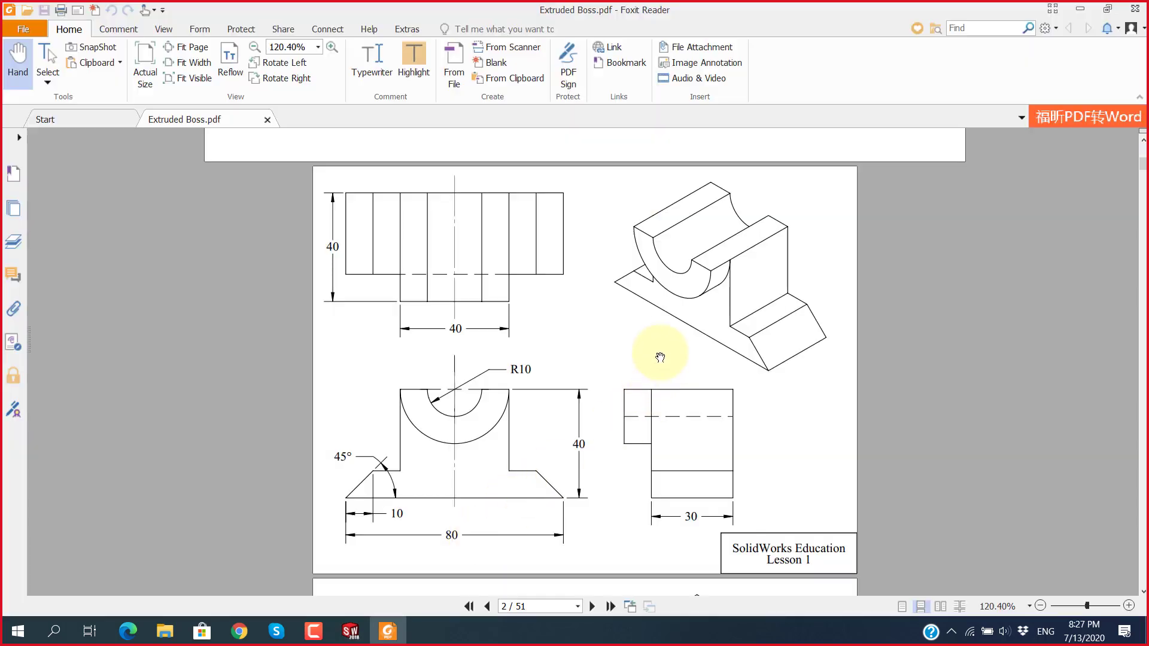
Step: Compare the model with the Lesson 1 reference drawing
key(alt+Tab)
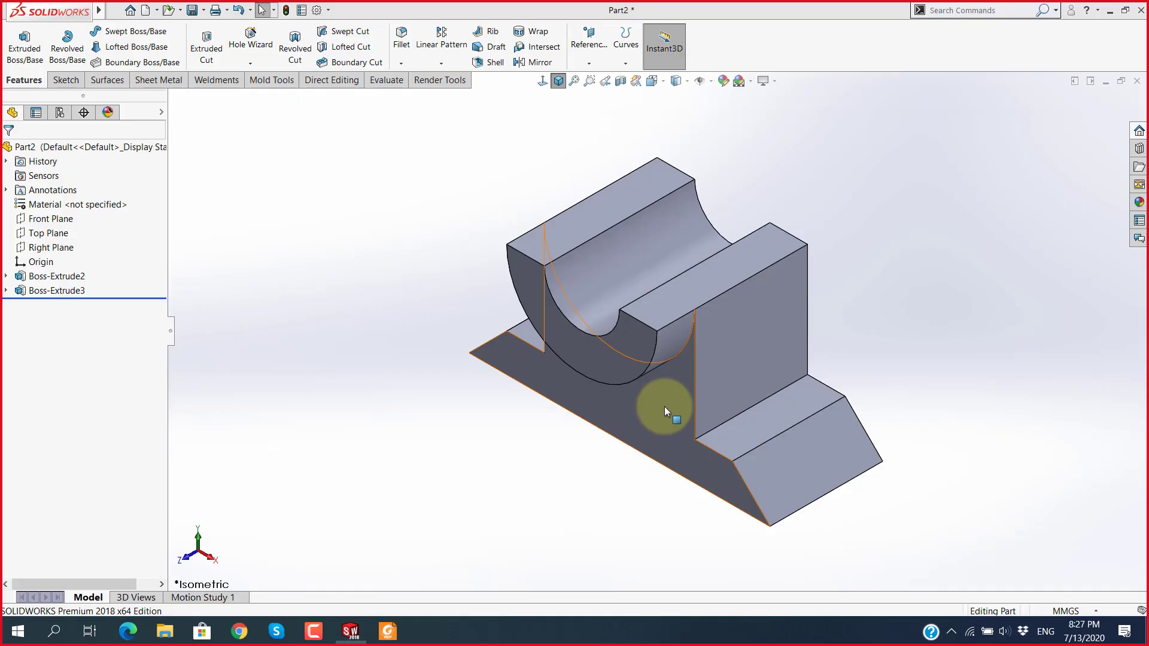
key(alt+Tab)
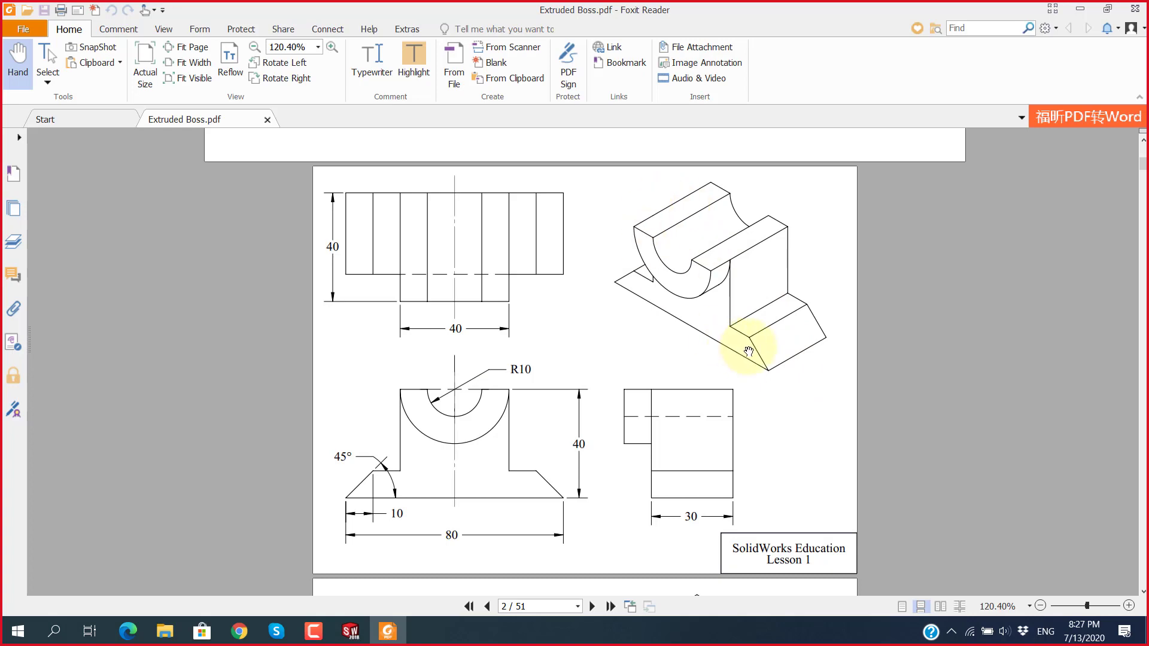
key(alt+Tab)
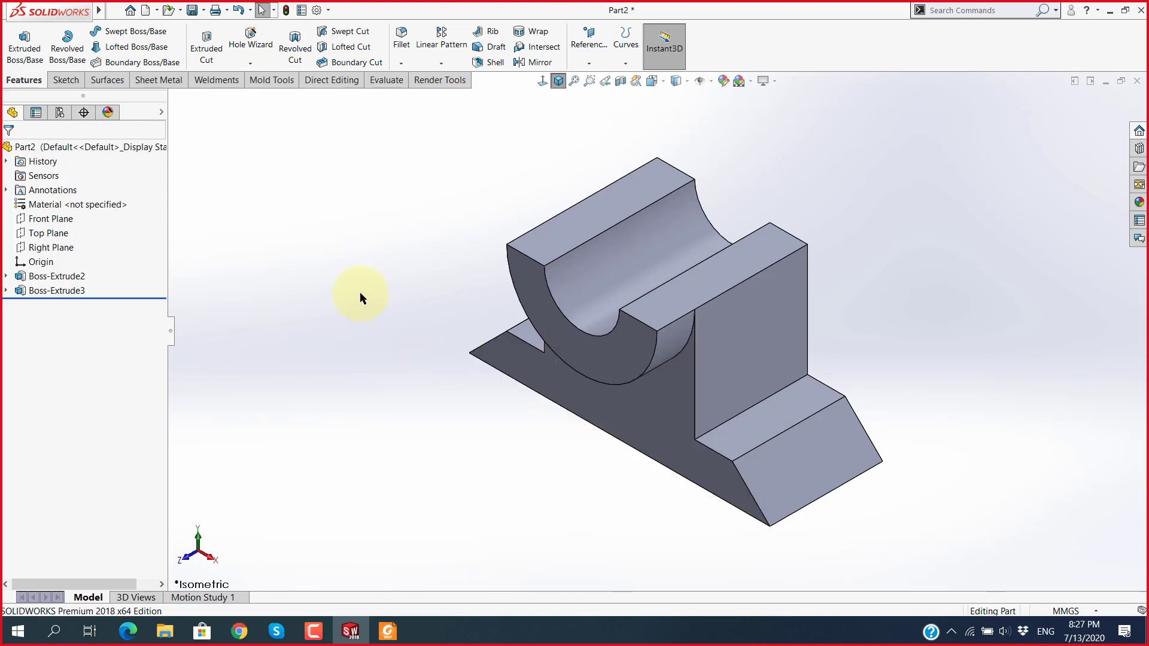
Step: Delete Boss-Extrude3 and bring up Sketch3's context menu
right_click(58, 292)
click(96, 356)
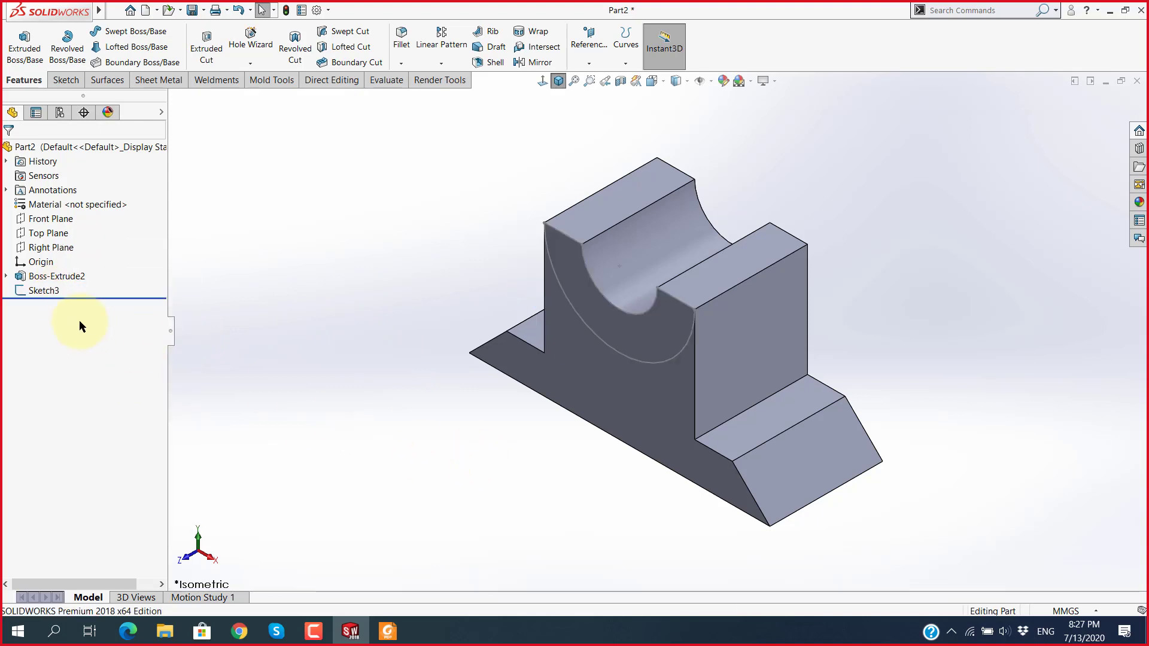
right_click(45, 291)
Step: Delete the leftover Sketch3 and open Sketch4 on the base's front face
click(65, 361)
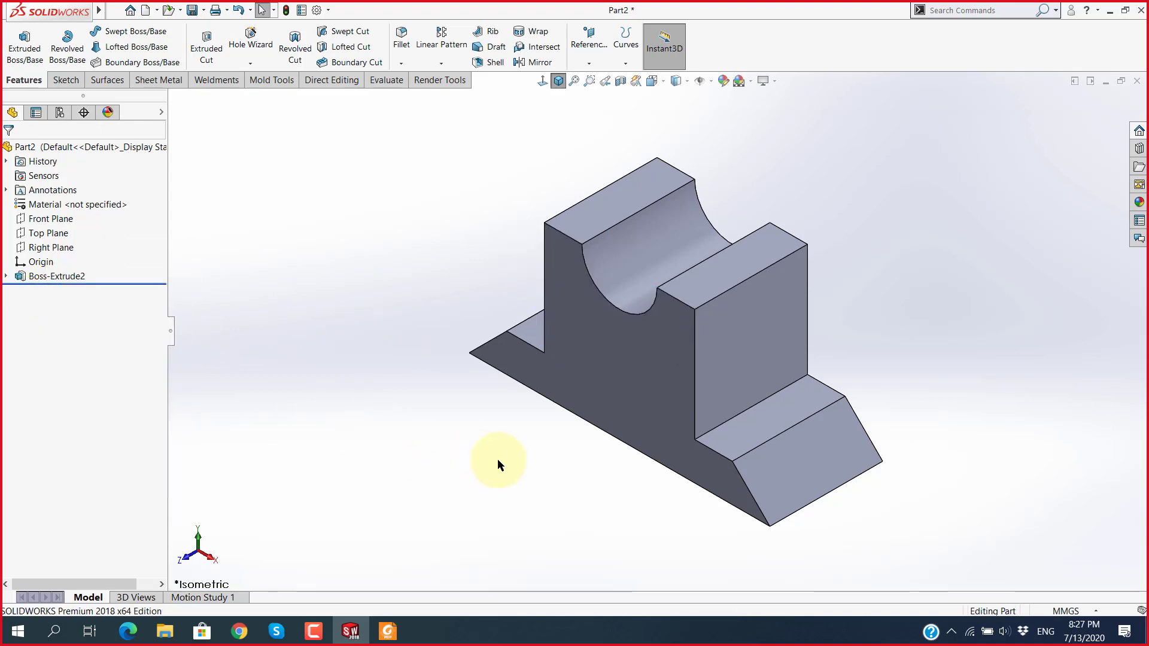
click(640, 369)
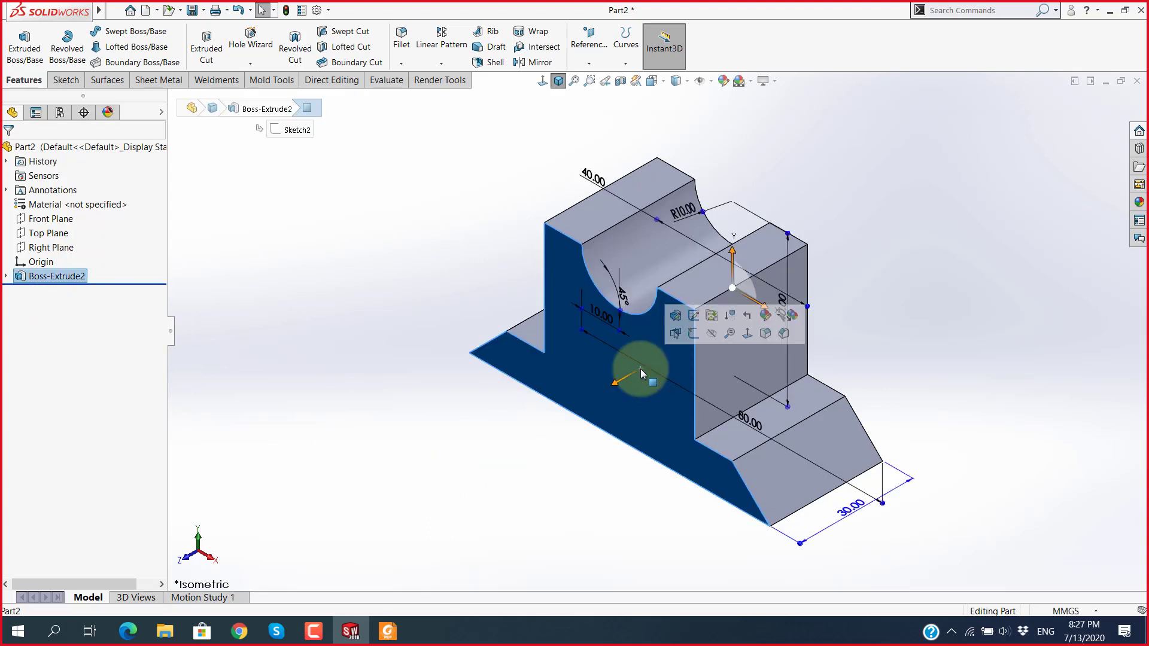
click(455, 478)
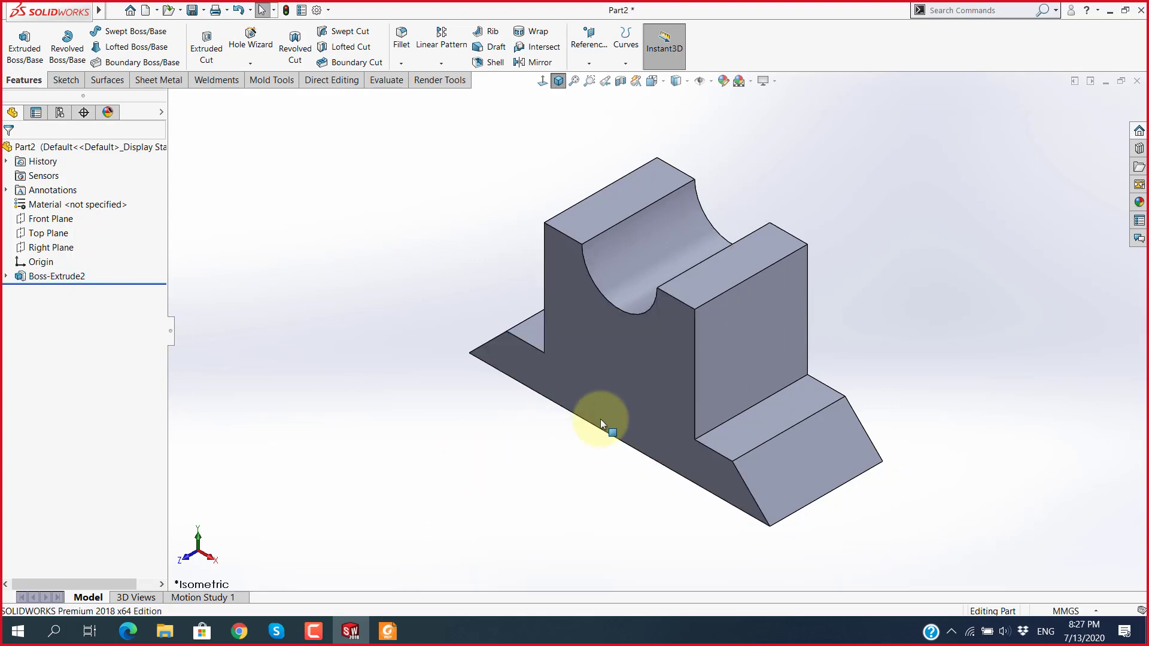
click(624, 400)
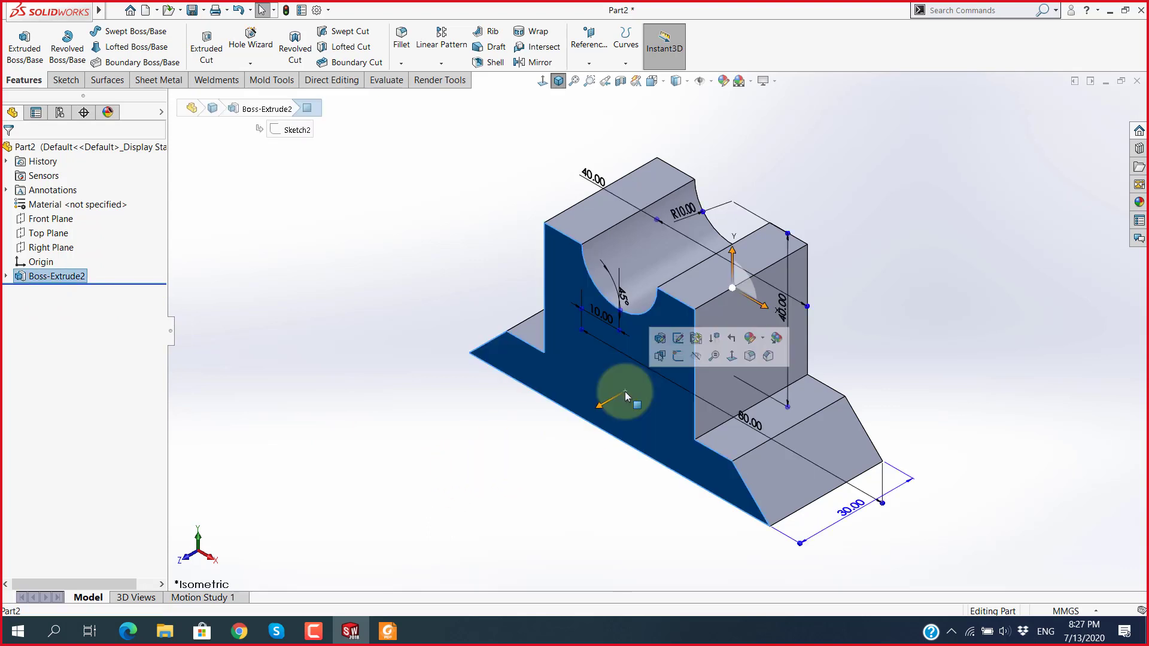
click(676, 357)
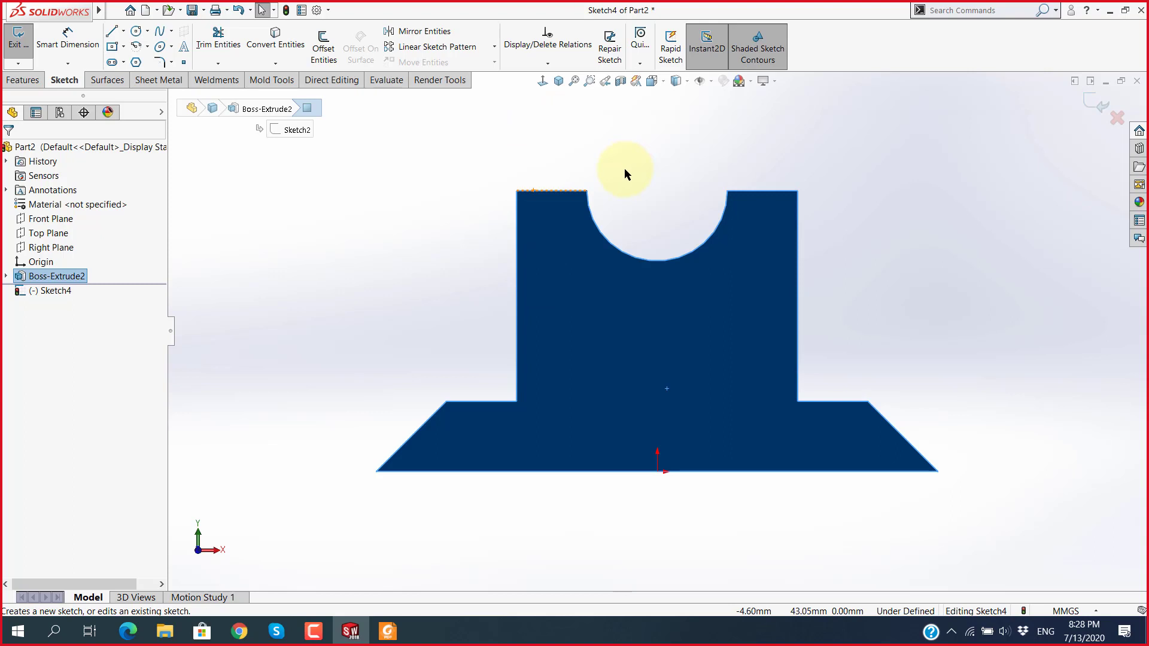
Step: Convert the top-left edge, R10 cradle arc and top-right edge into Sketch4 geometry
click(570, 193)
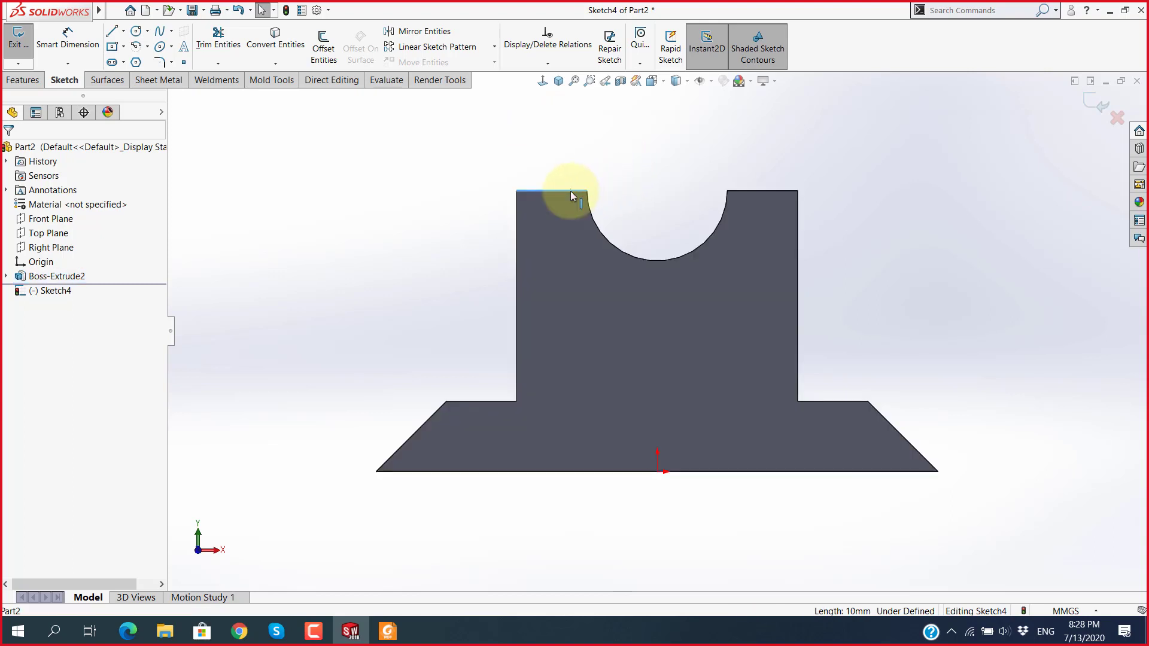
click(598, 230)
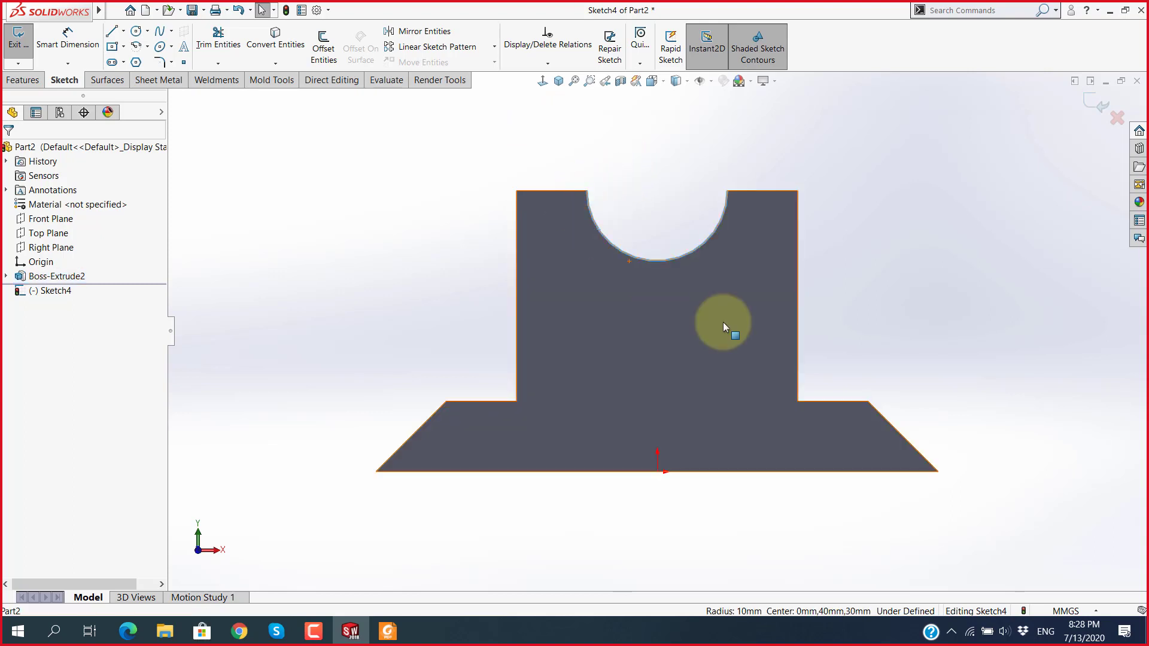
click(766, 192)
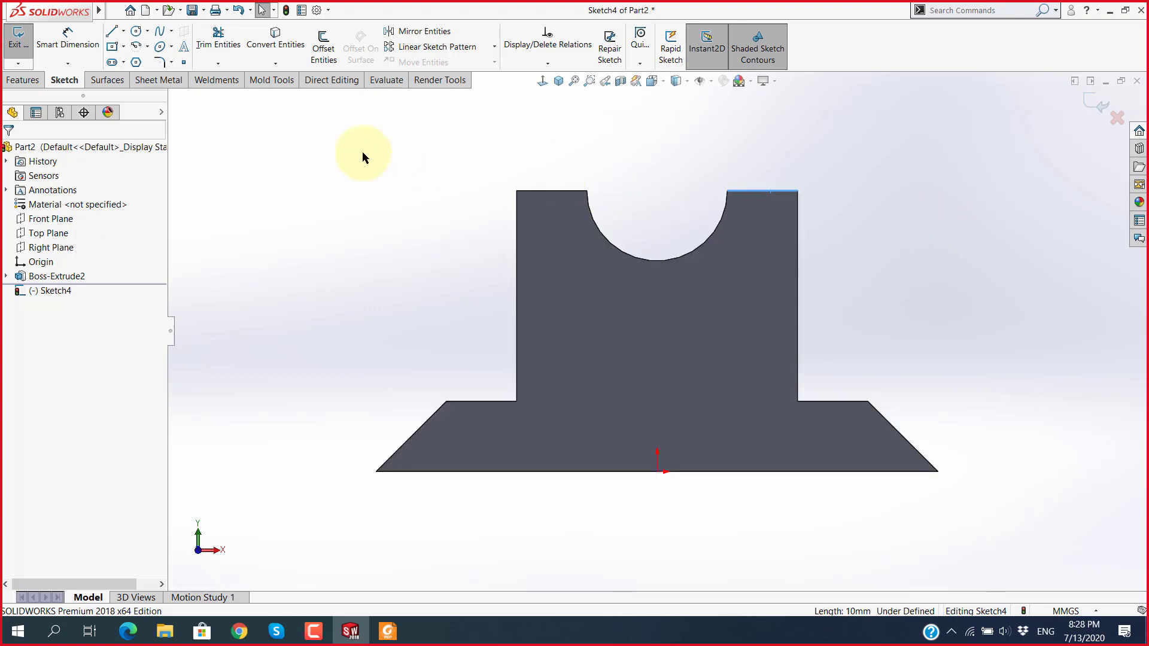
click(277, 48)
click(371, 227)
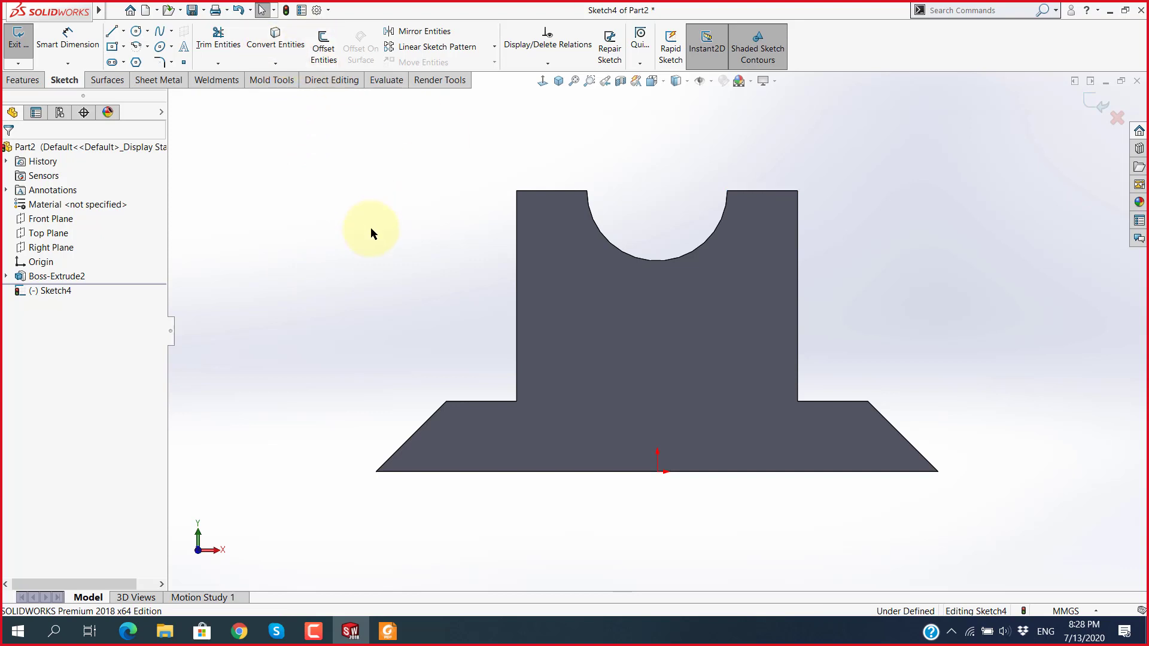
click(550, 191)
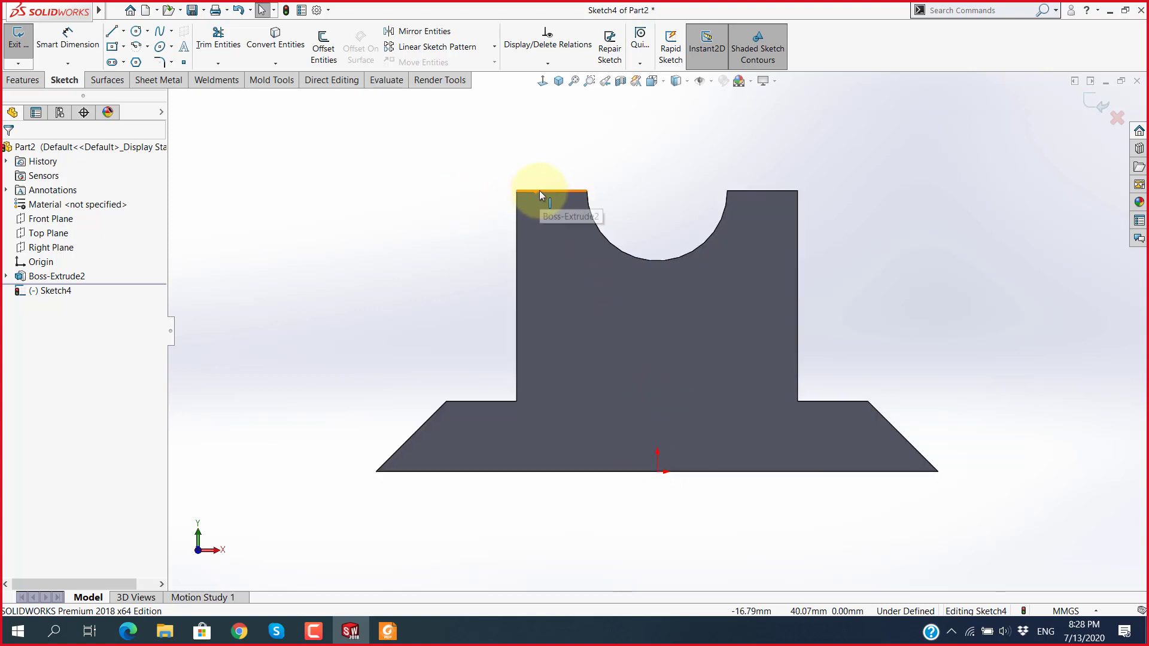
scroll(583, 239, down, 4)
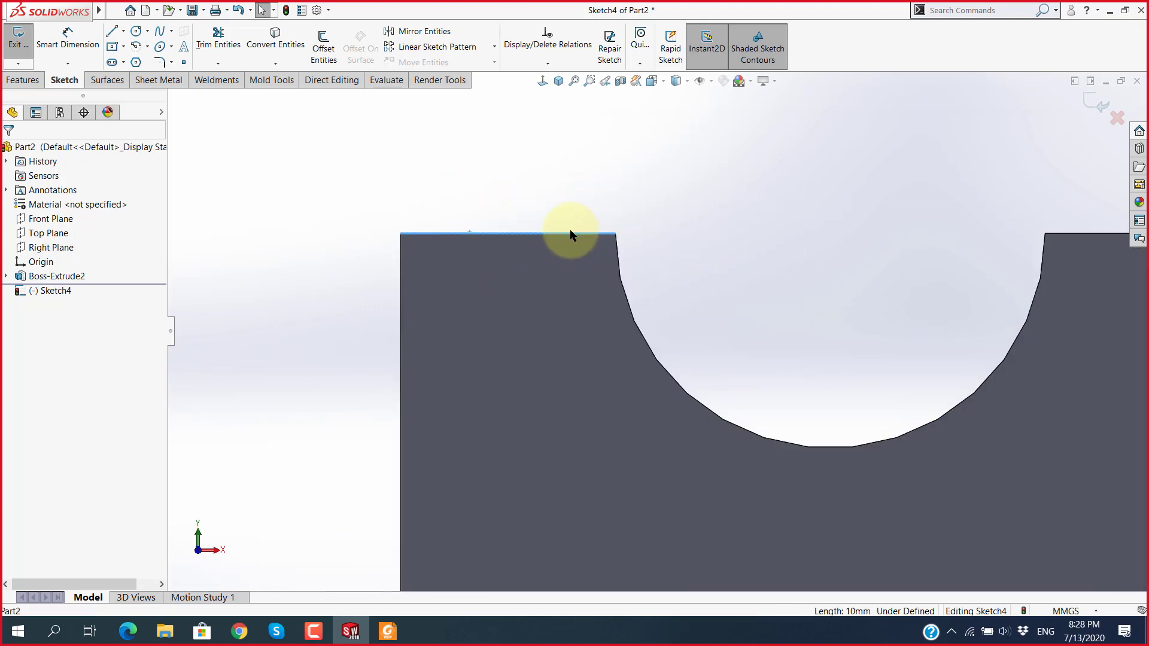
scroll(629, 343, up, 2)
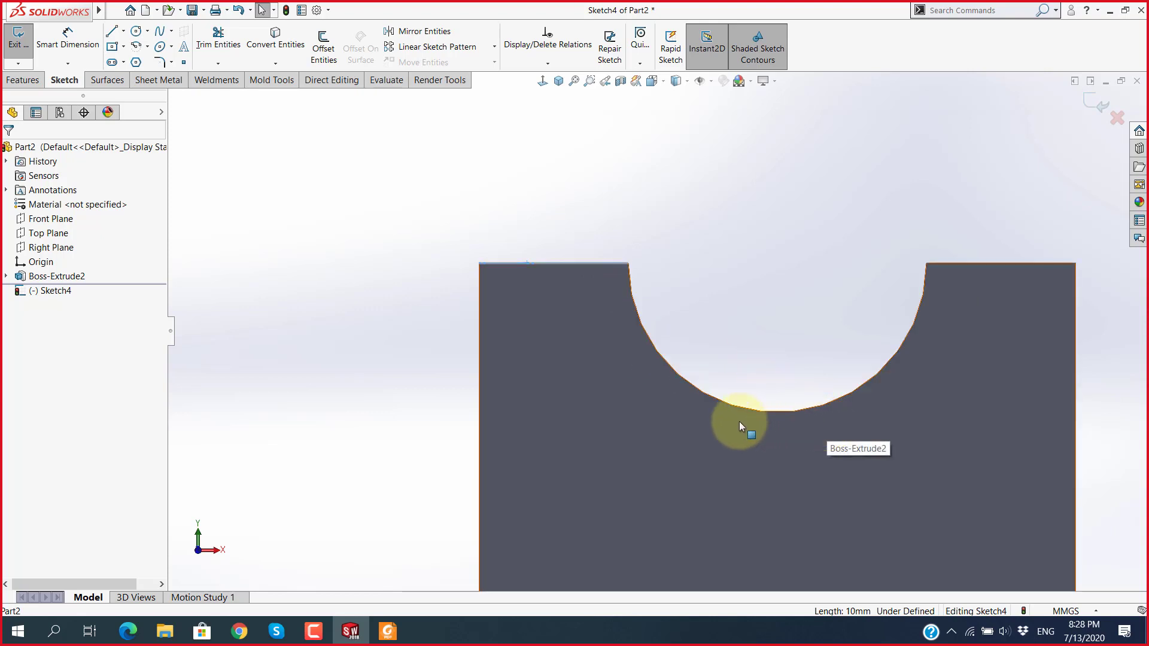
ctrl+click(777, 413)
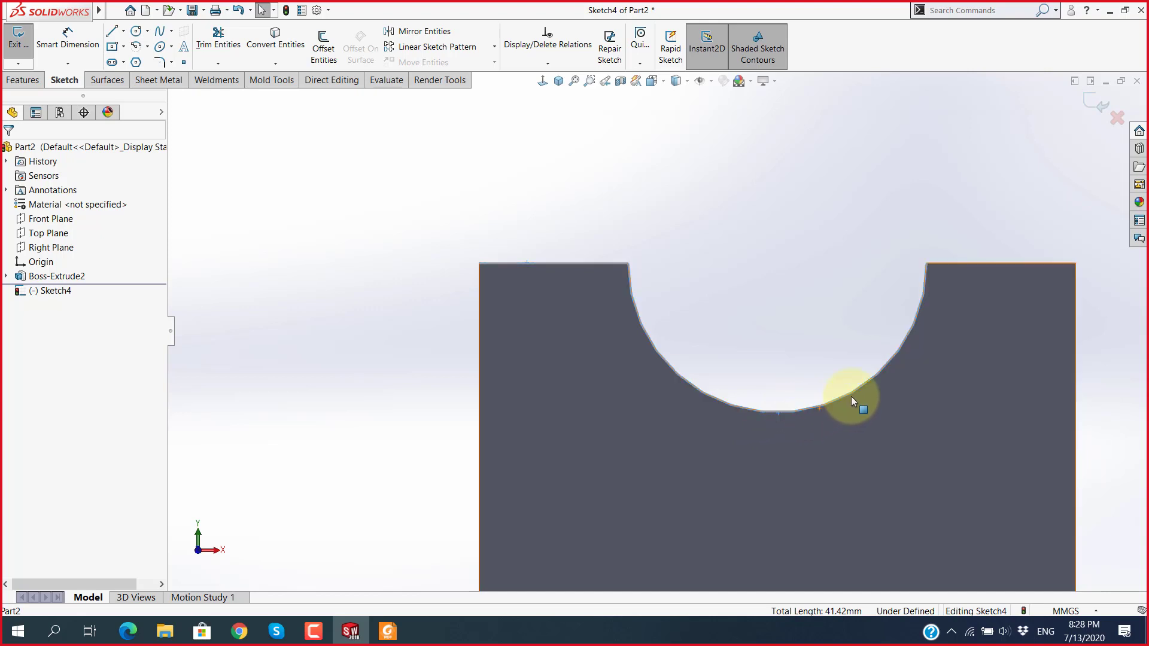
ctrl+click(978, 262)
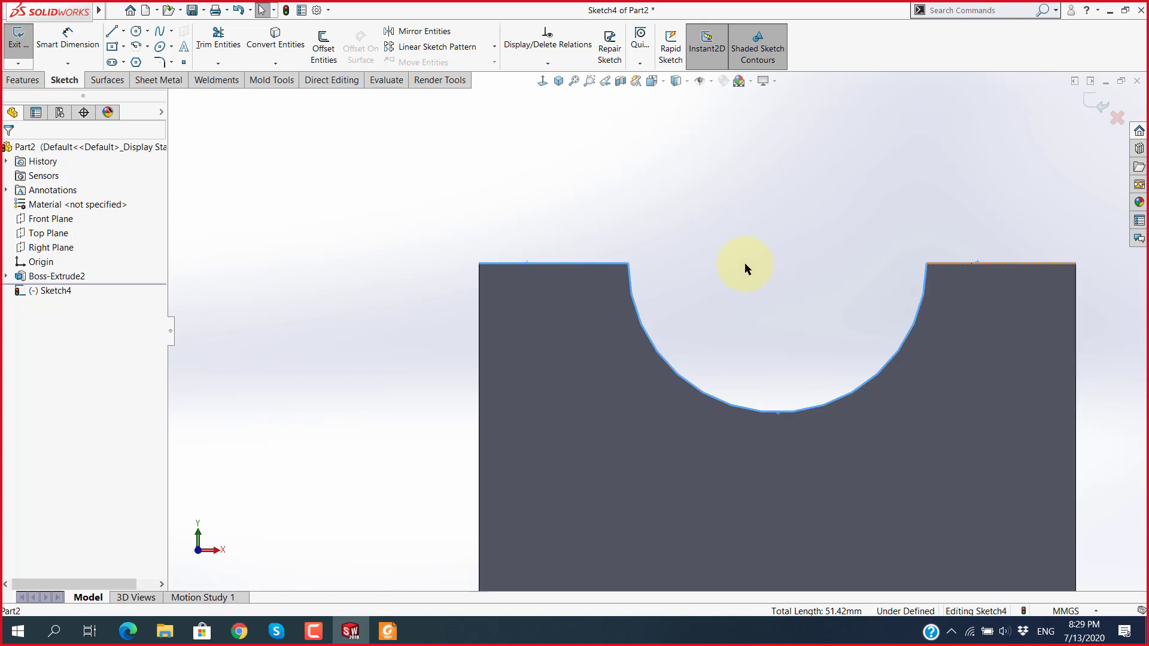
Step: Convert the three selected edges into Sketch4 entities and orbit to check them
click(285, 51)
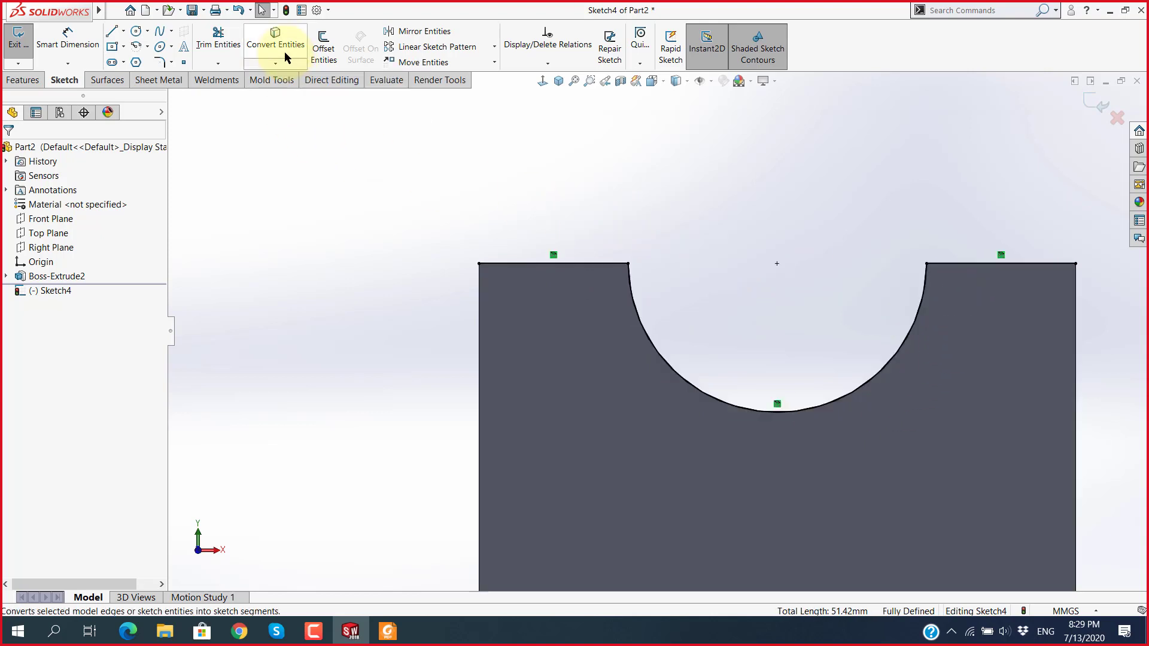
mouse_move(630, 313)
middle_down()
mouse_move(726, 299)
mouse_move(710, 372)
middle_up()
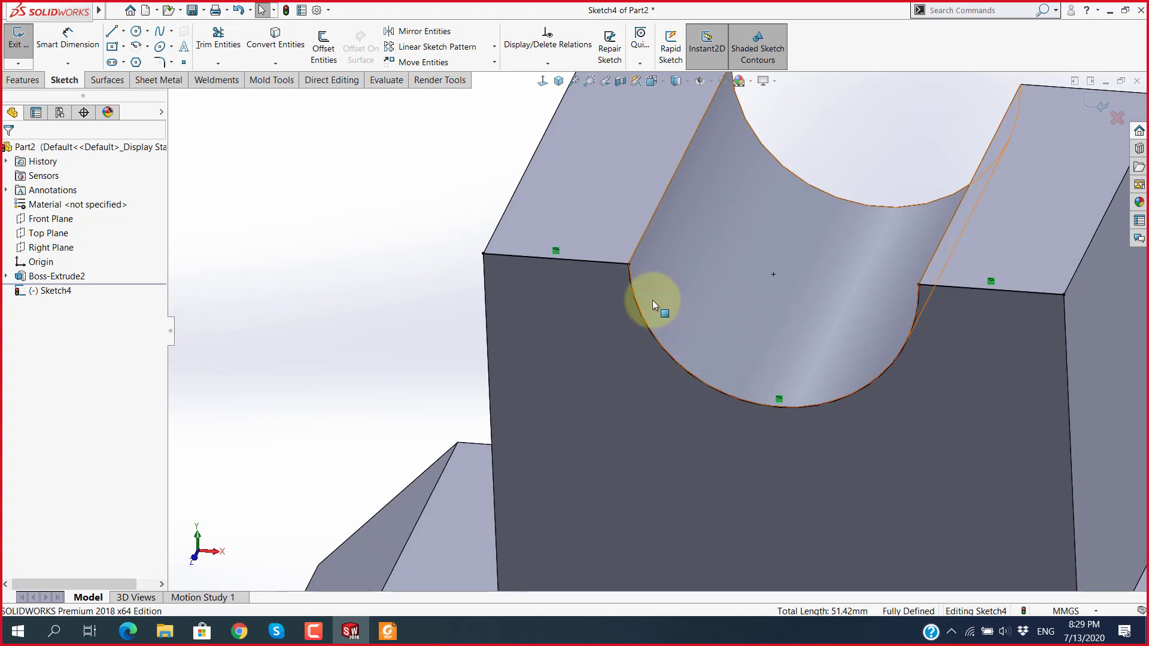
scroll(452, 239, down, 5)
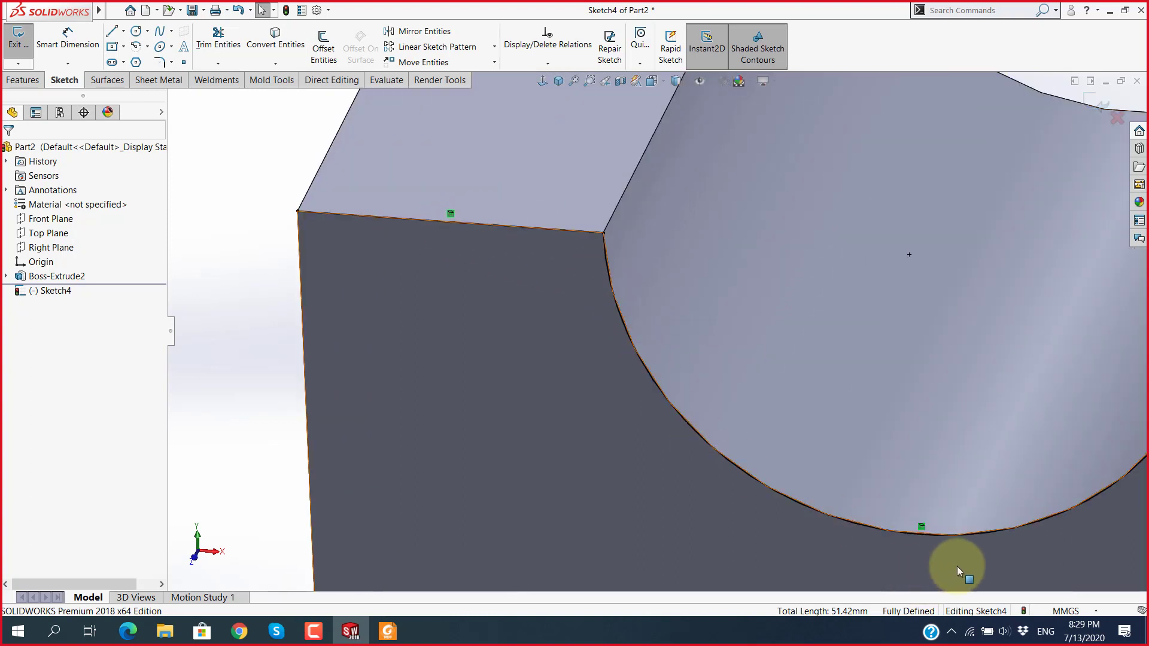
scroll(993, 530, up, 3)
scroll(999, 521, up, 3)
scroll(933, 377, down, 2)
scroll(832, 353, down, 2)
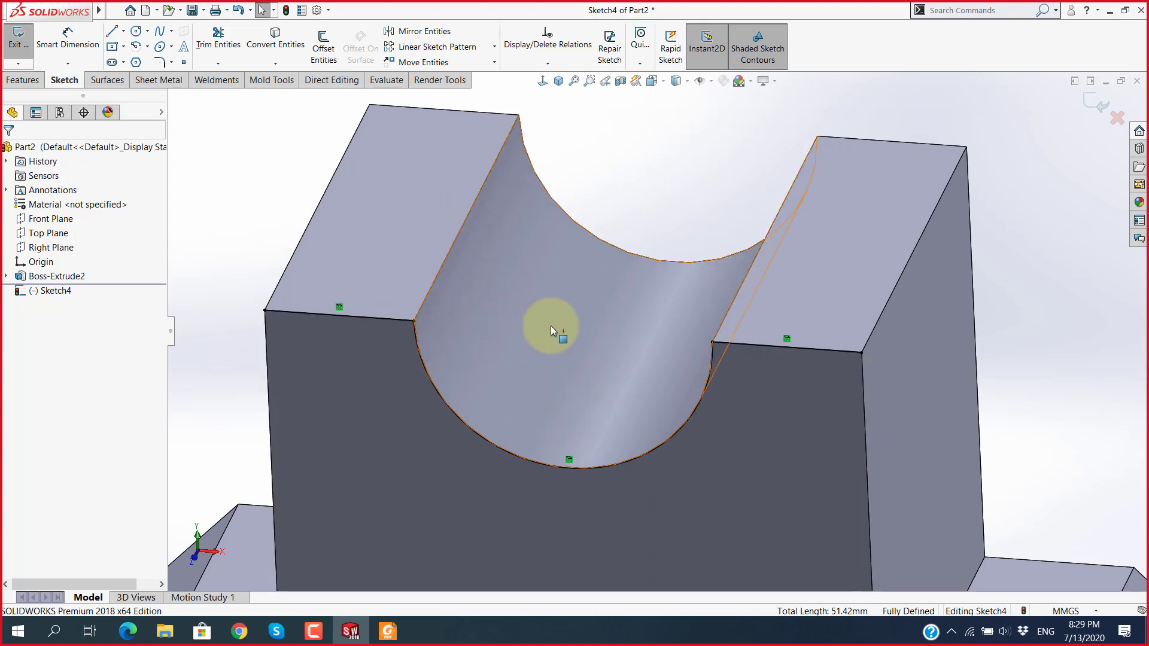
middle_drag(550, 325, 565, 279)
scroll(508, 269, down, 2)
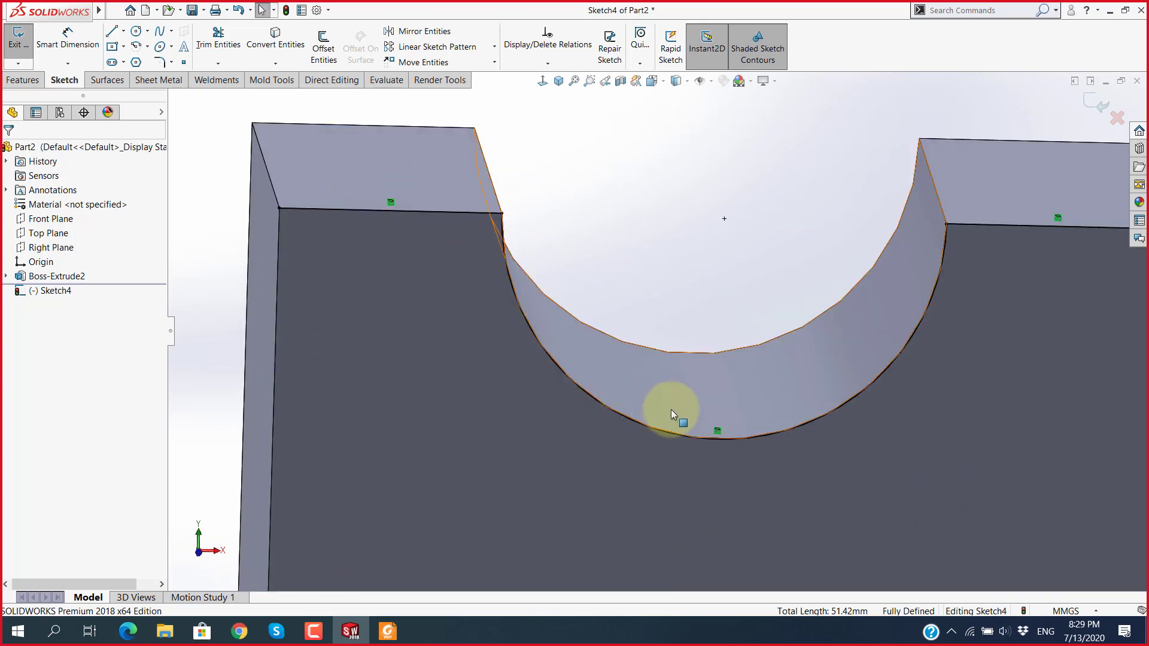
Step: Check the cradle arc and both top front edges, briefly using Windows Magnifier
click(718, 432)
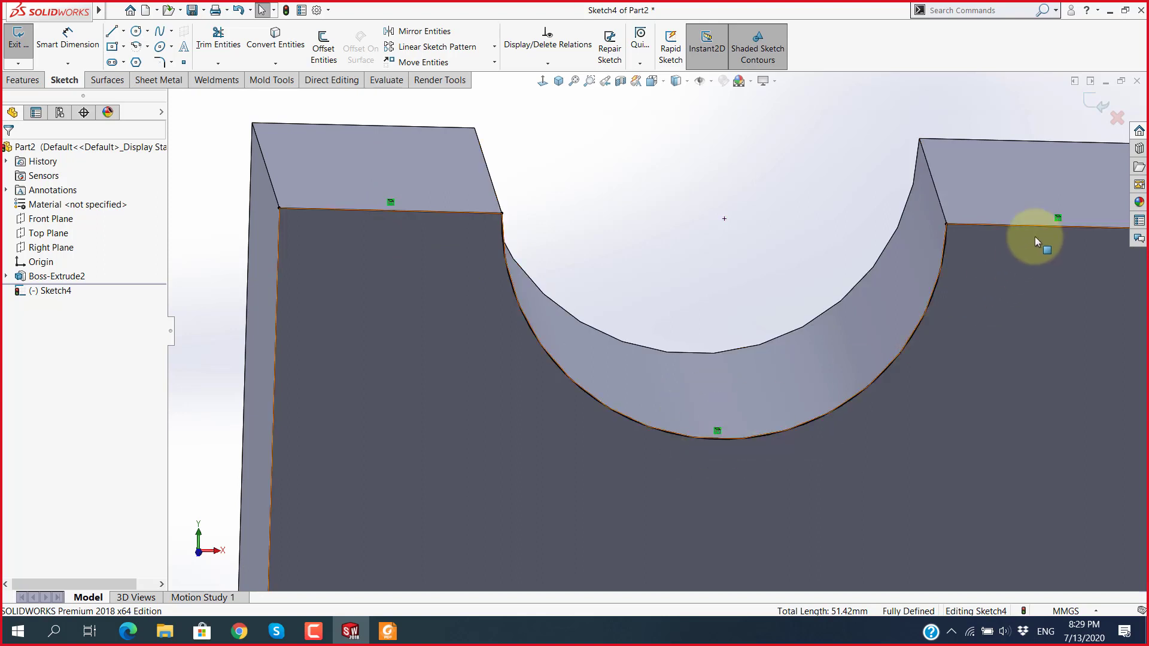
click(1058, 218)
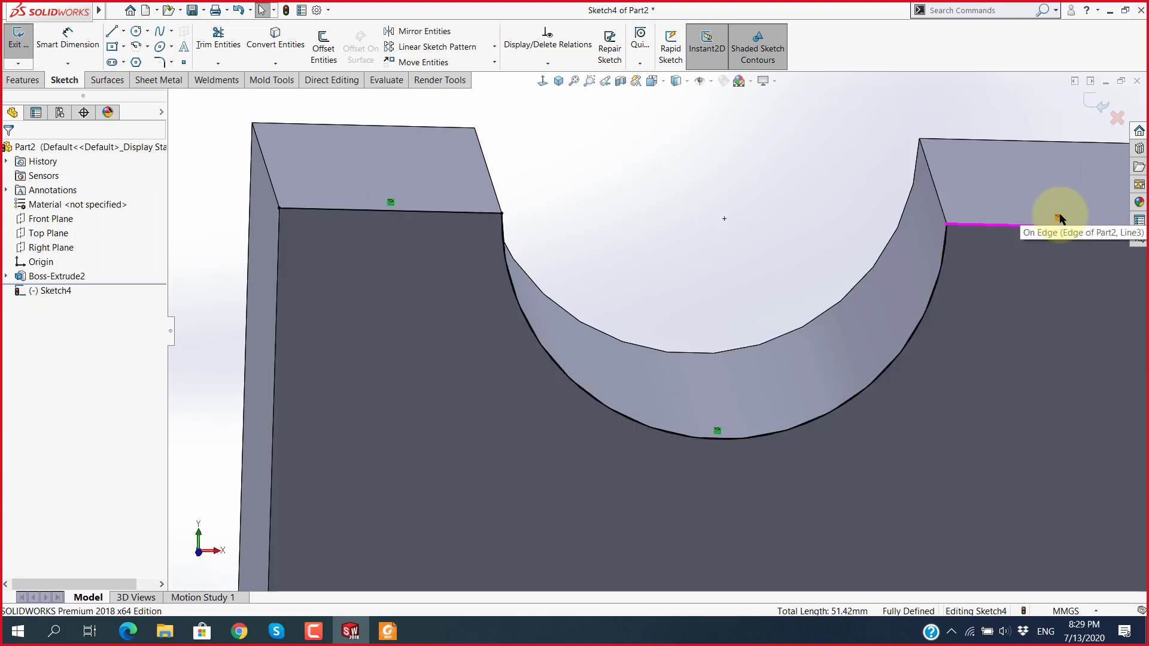
click(390, 204)
key(super+plus)
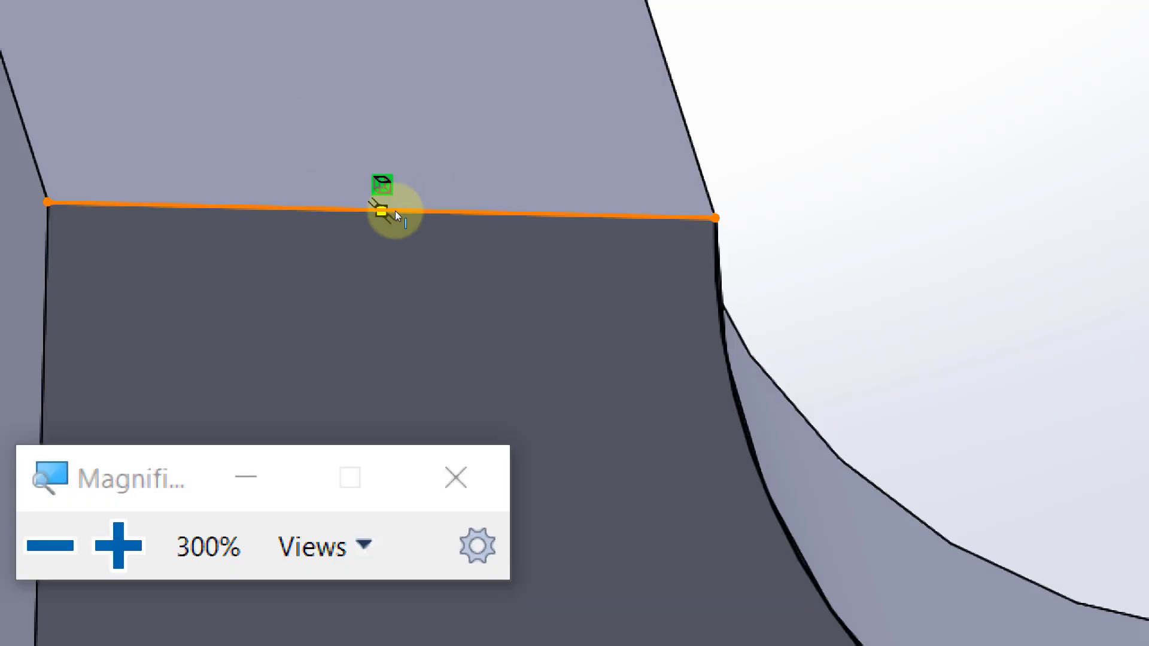
click(391, 207)
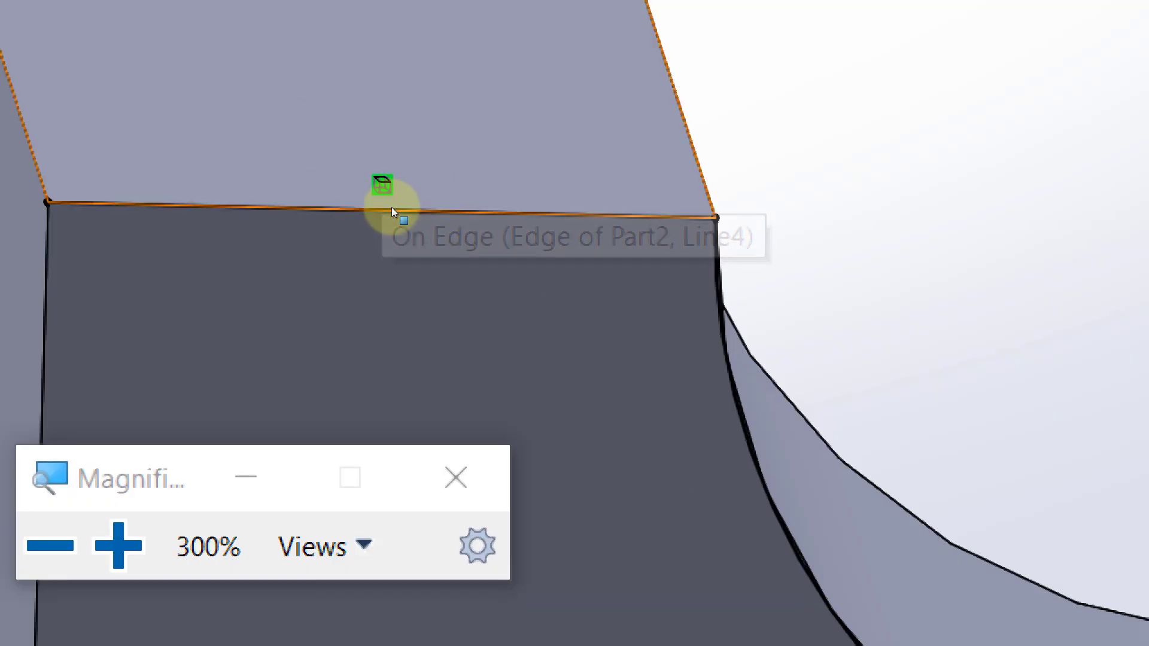
key(ctrl)
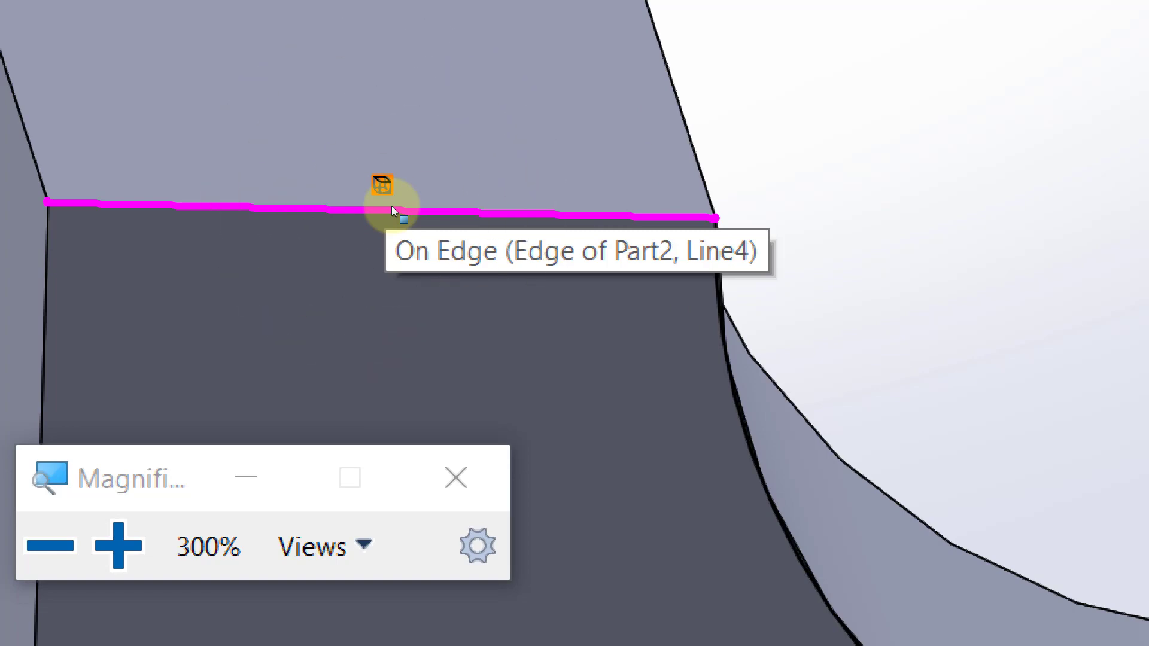
key(ctrl)
click(393, 208)
key(super+Escape)
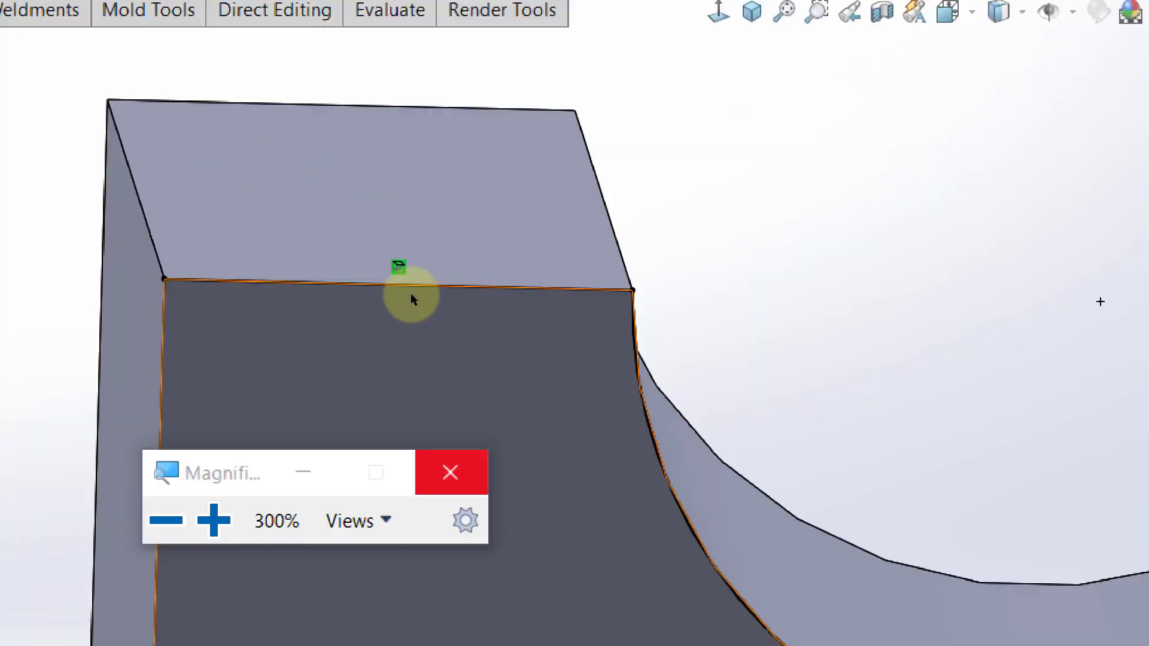
Step: View the front-face sketch straight on with Ctrl+8 (Normal To)
scroll(683, 367, up, 3)
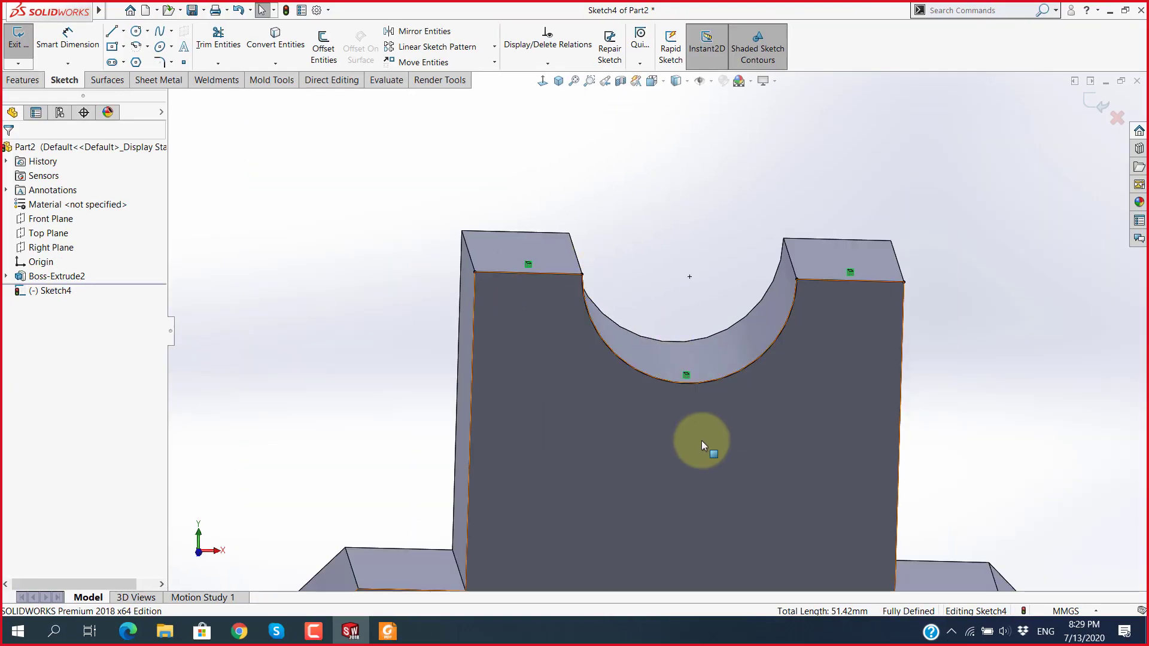
key(ctrl+8)
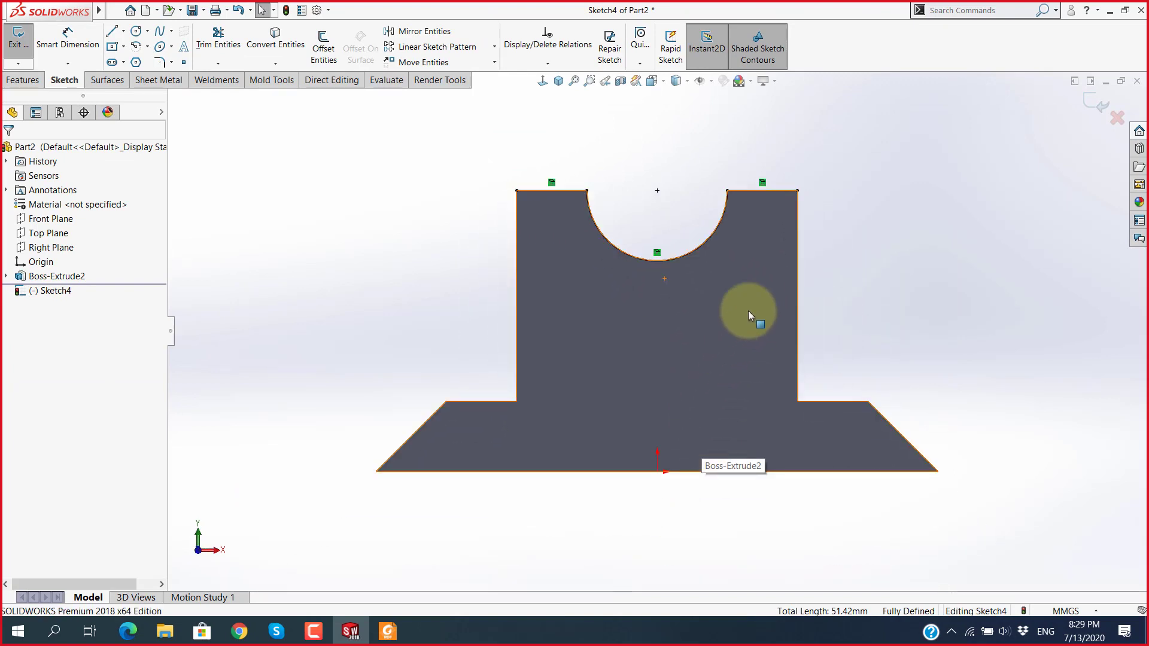
scroll(640, 199, down, 2)
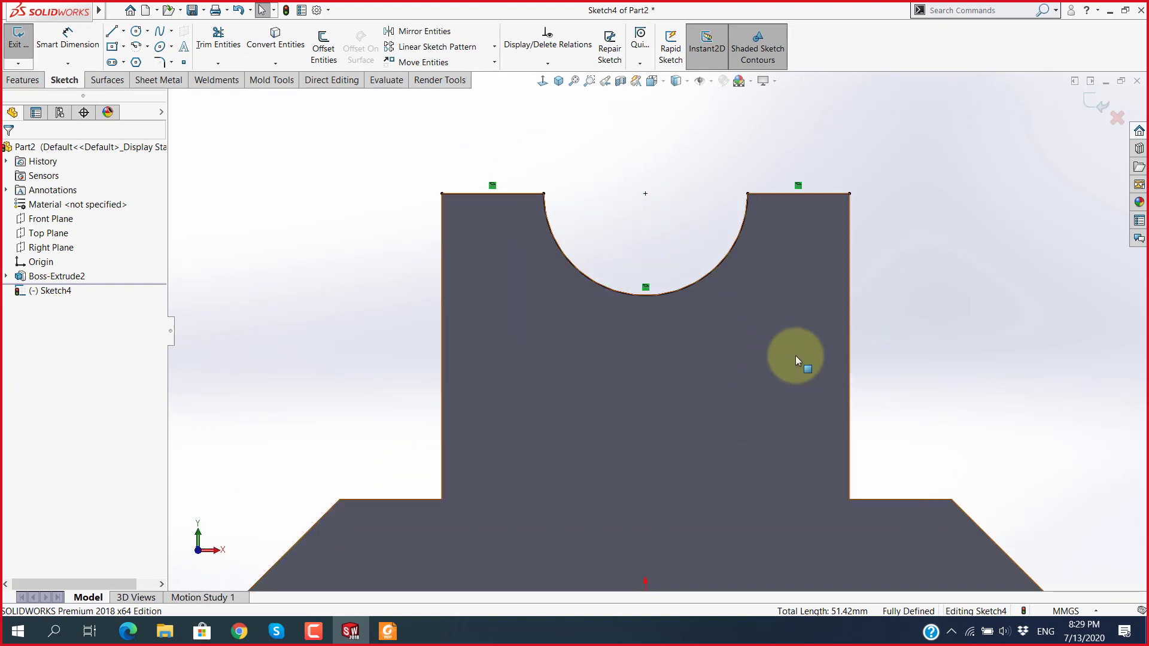
Step: Draw a 180° R20 centerpoint arc on the cradle centre, joining the left and right top corners
click(134, 51)
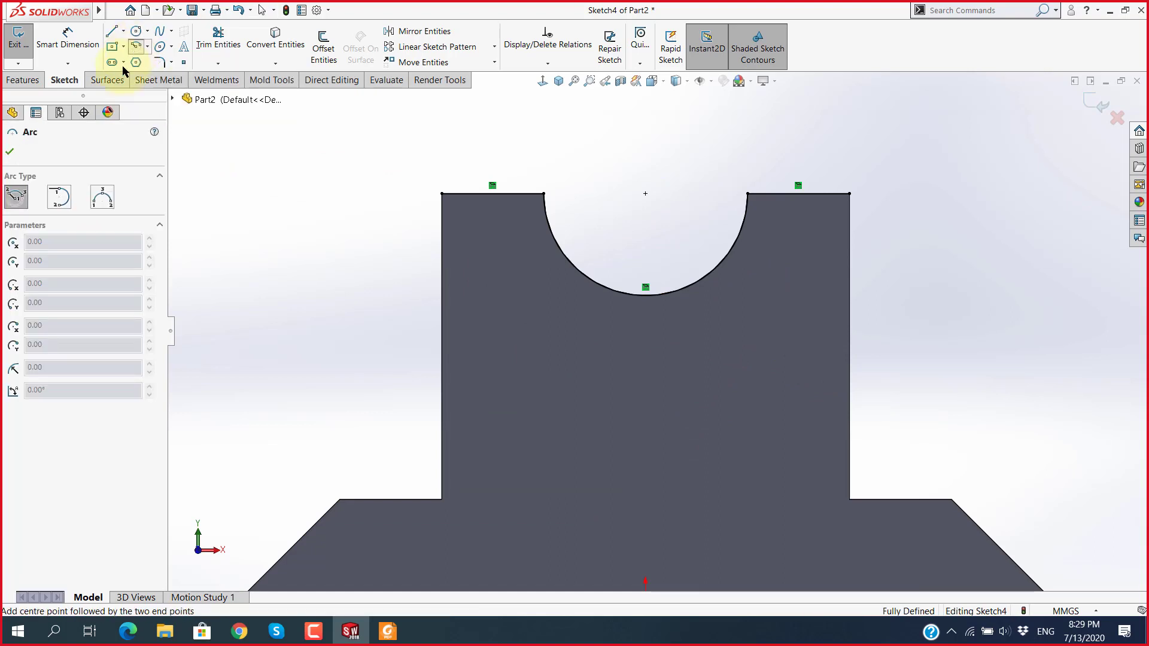
click(15, 201)
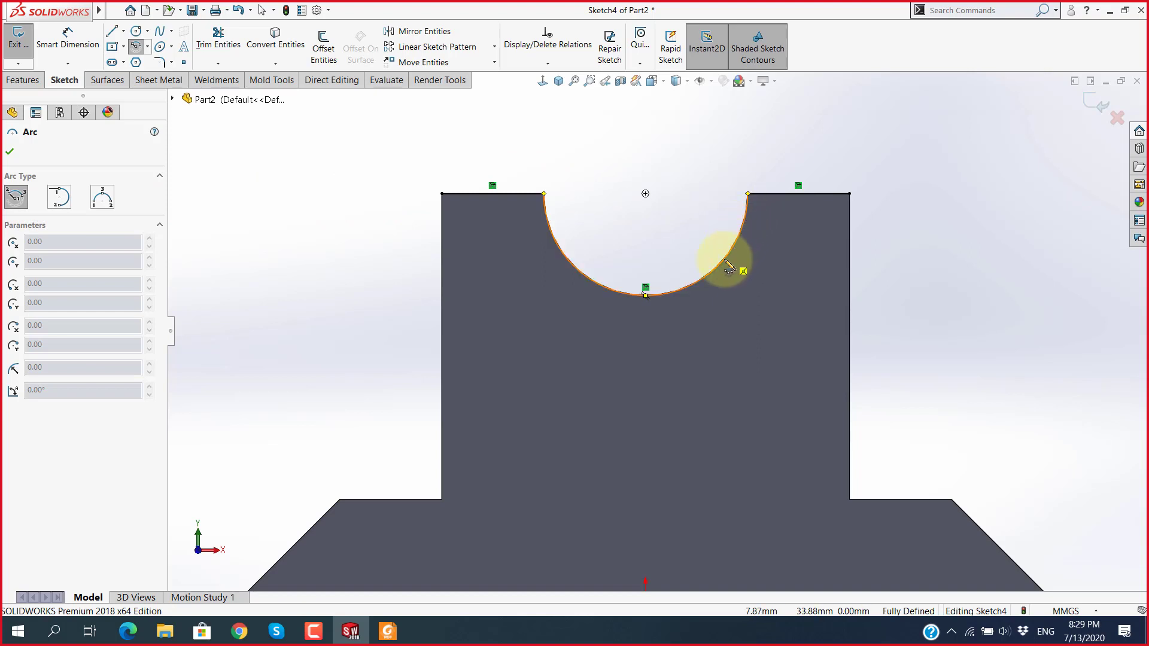
click(645, 194)
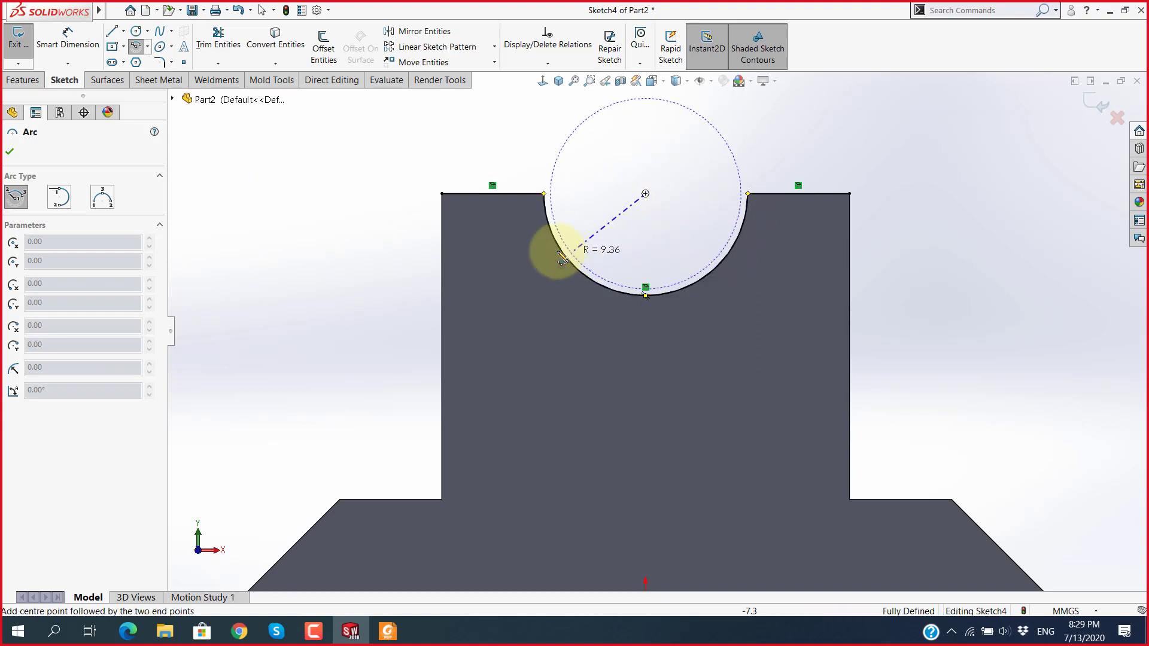
click(442, 194)
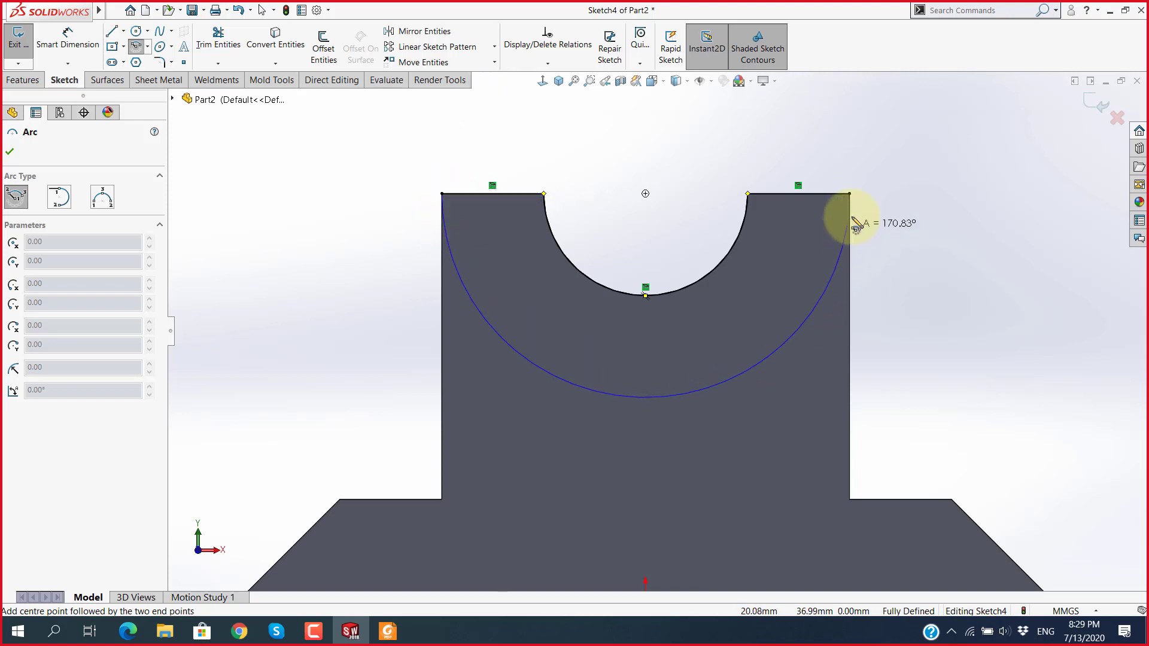
click(850, 194)
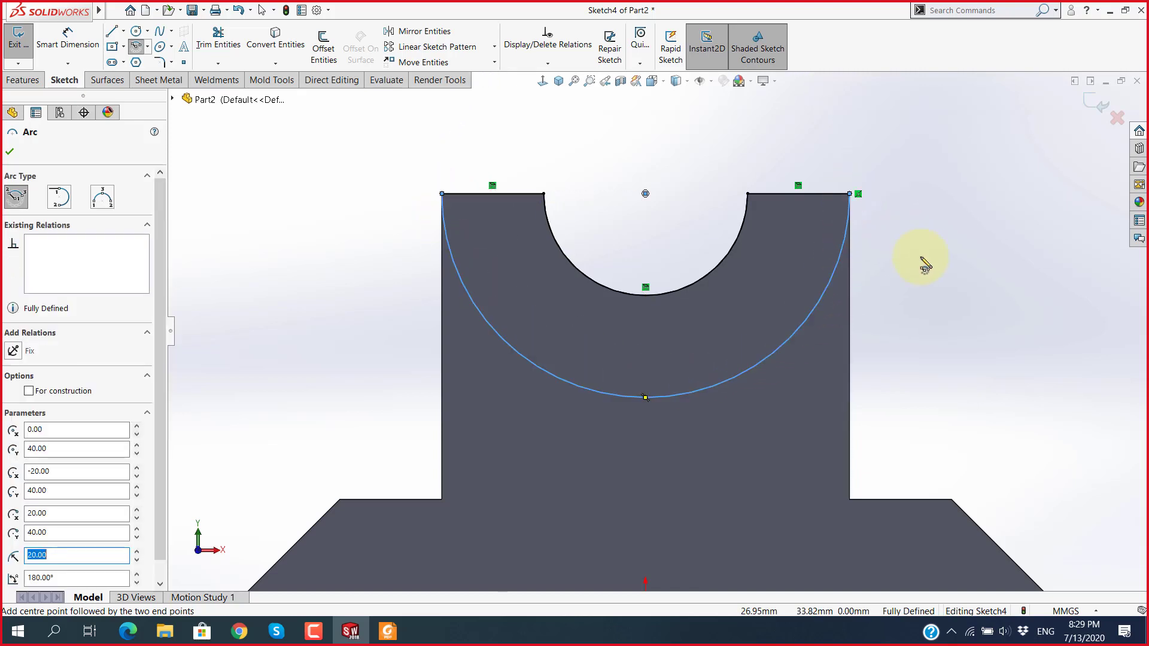
key(Escape)
key(Escape)
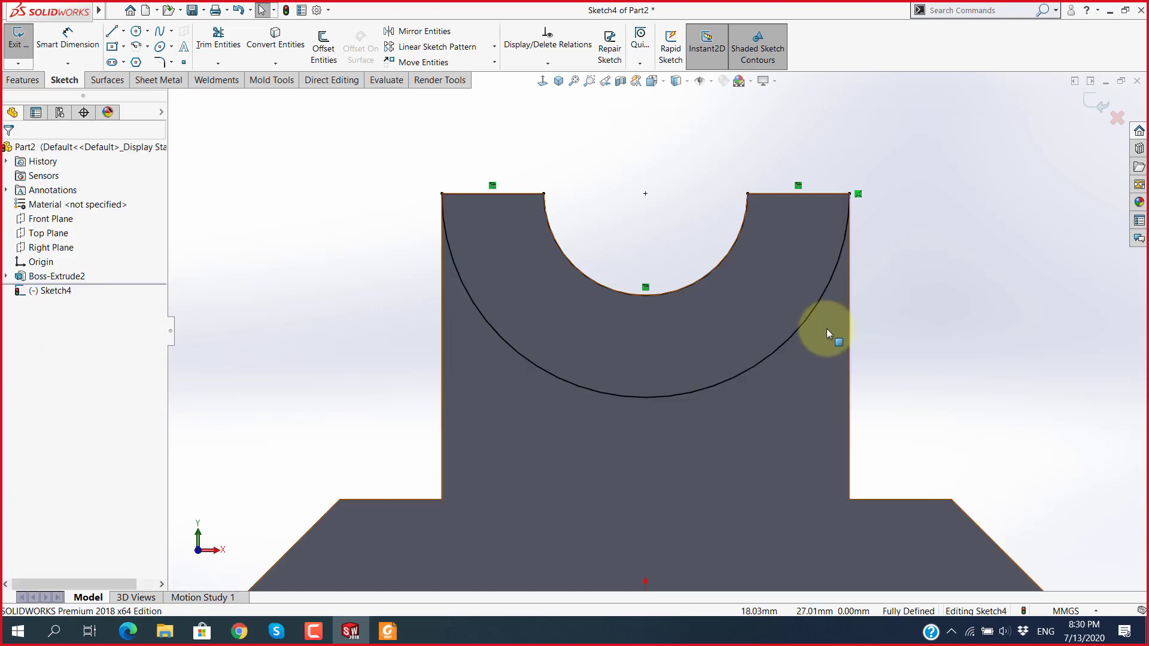
click(23, 79)
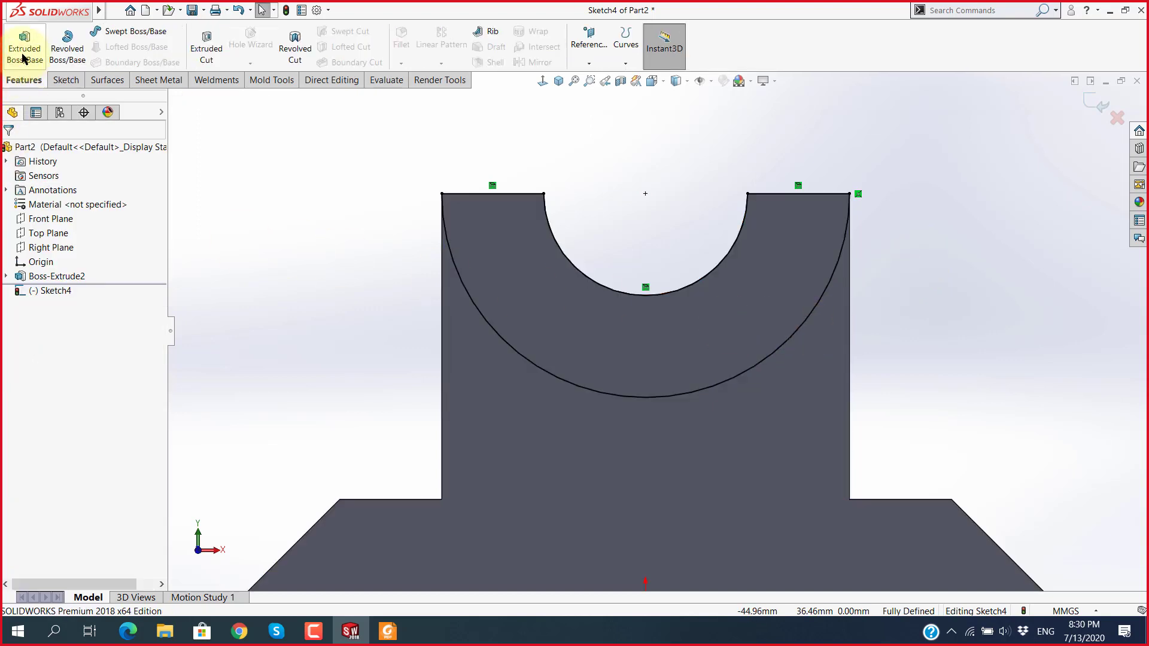
Step: Extrude the half-ring region Blind 10 mm as Boss-Extrude4, then bring the Skype call forward
click(23, 58)
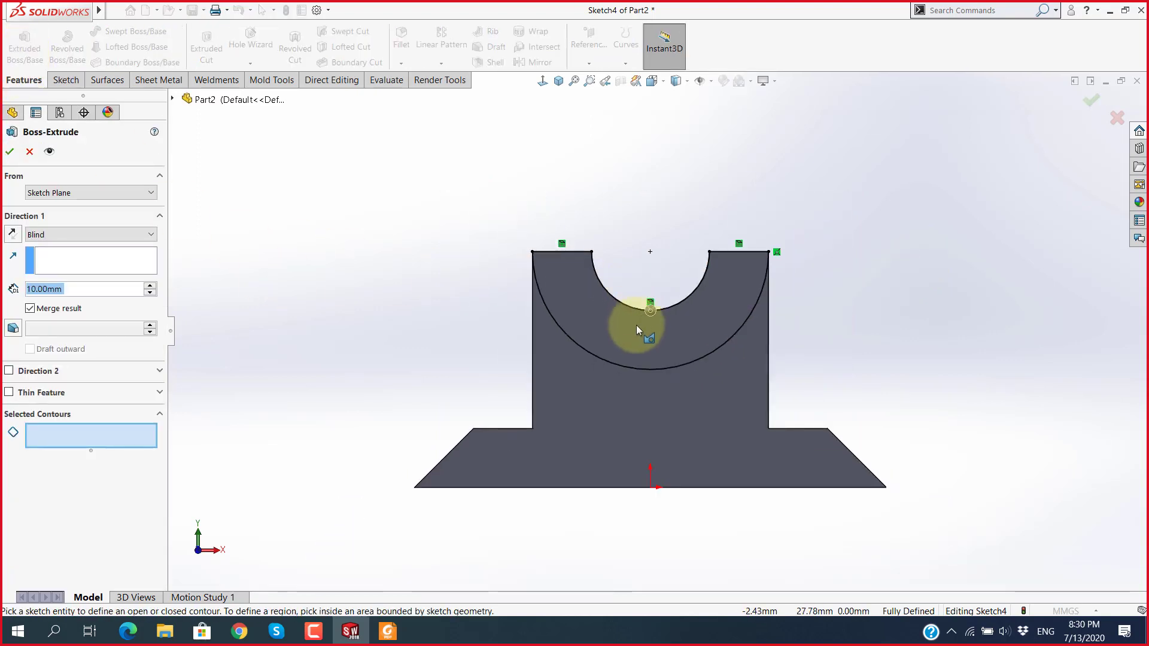
click(634, 332)
mouse_move(634, 332)
middle_down()
mouse_move(606, 381)
mouse_move(510, 404)
mouse_move(569, 401)
middle_up()
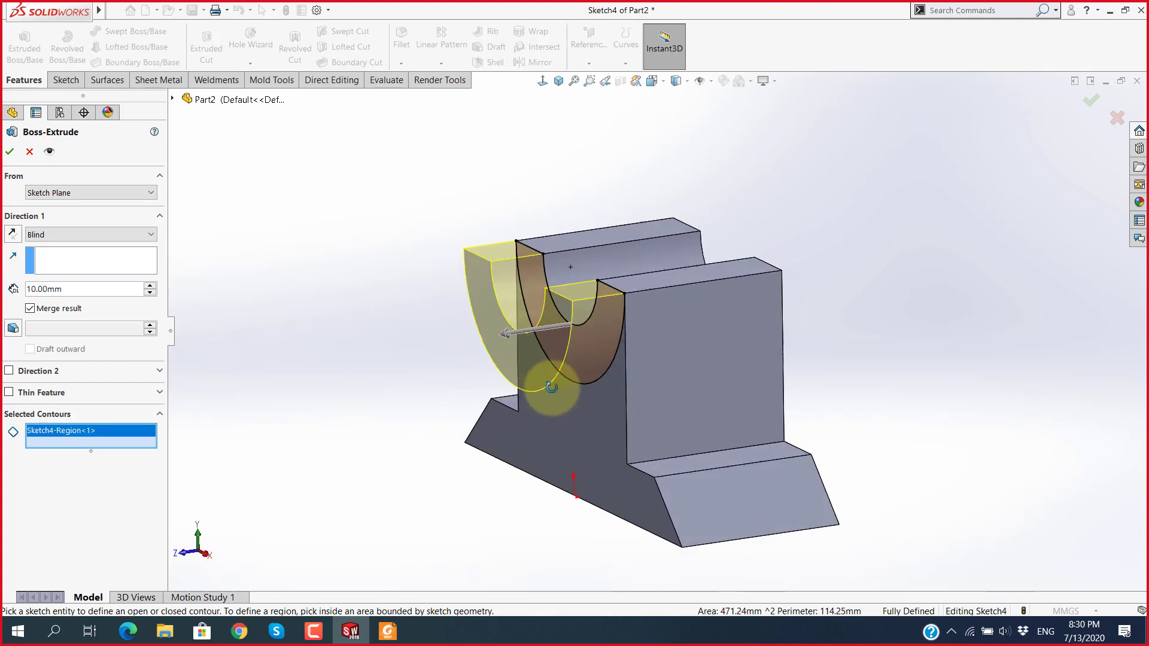
click(10, 152)
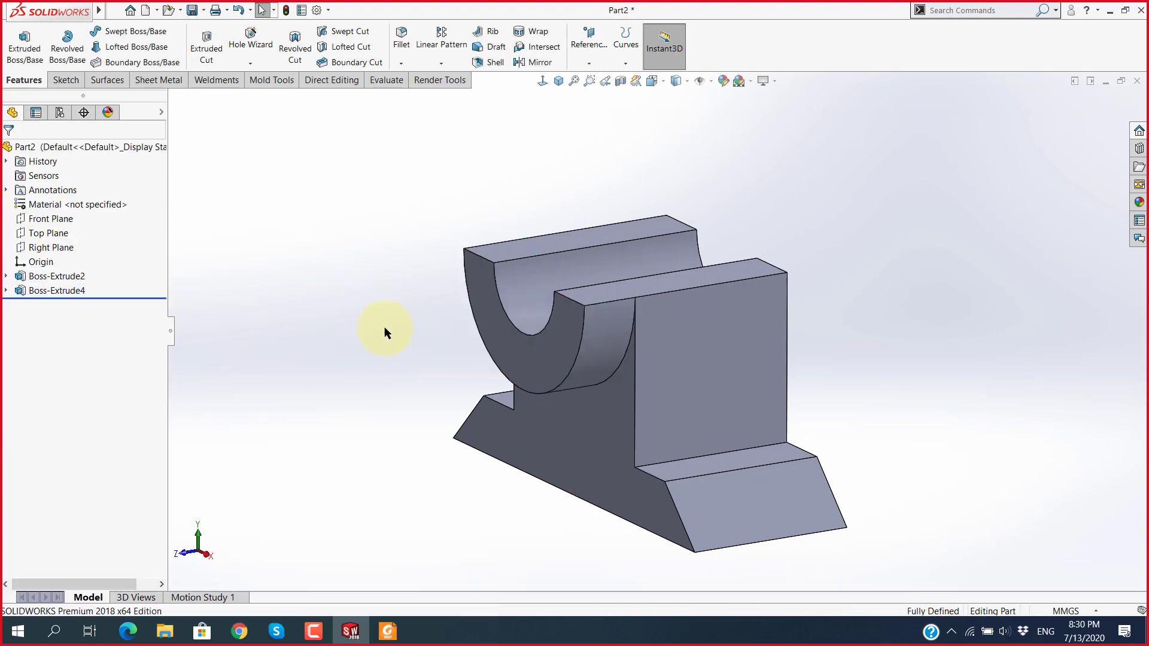
mouse_move(385, 327)
middle_down()
mouse_move(411, 430)
mouse_move(443, 352)
mouse_move(549, 180)
mouse_move(513, 333)
mouse_move(554, 315)
middle_up()
scroll(554, 315, down, 4)
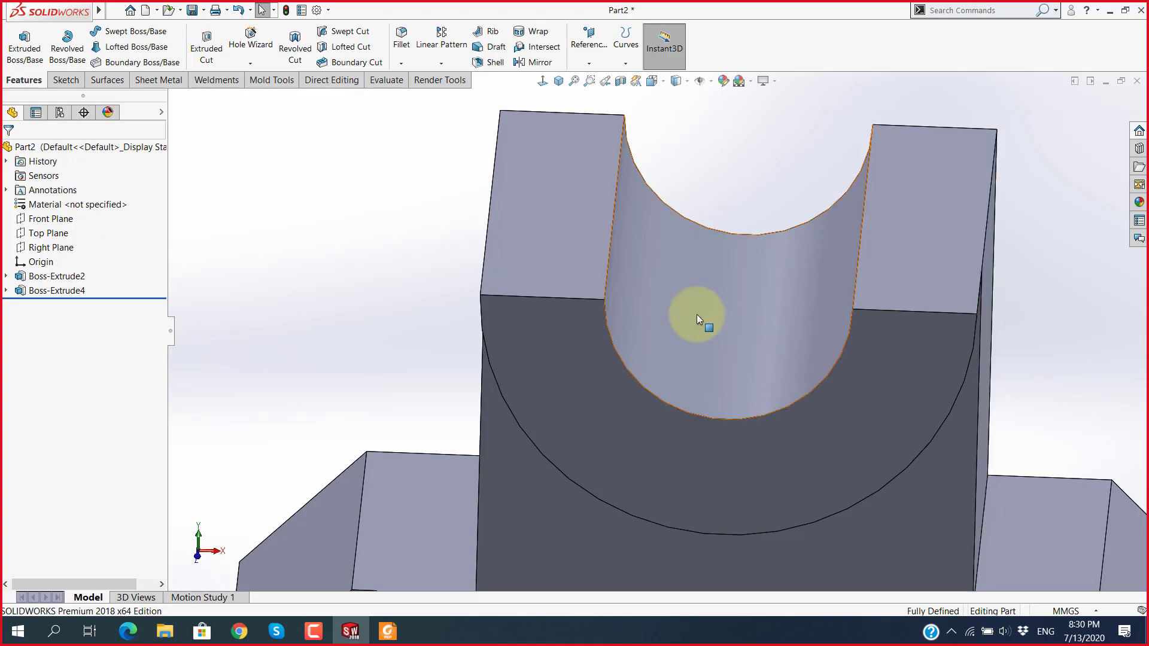
scroll(700, 347, up, 5)
click(290, 634)
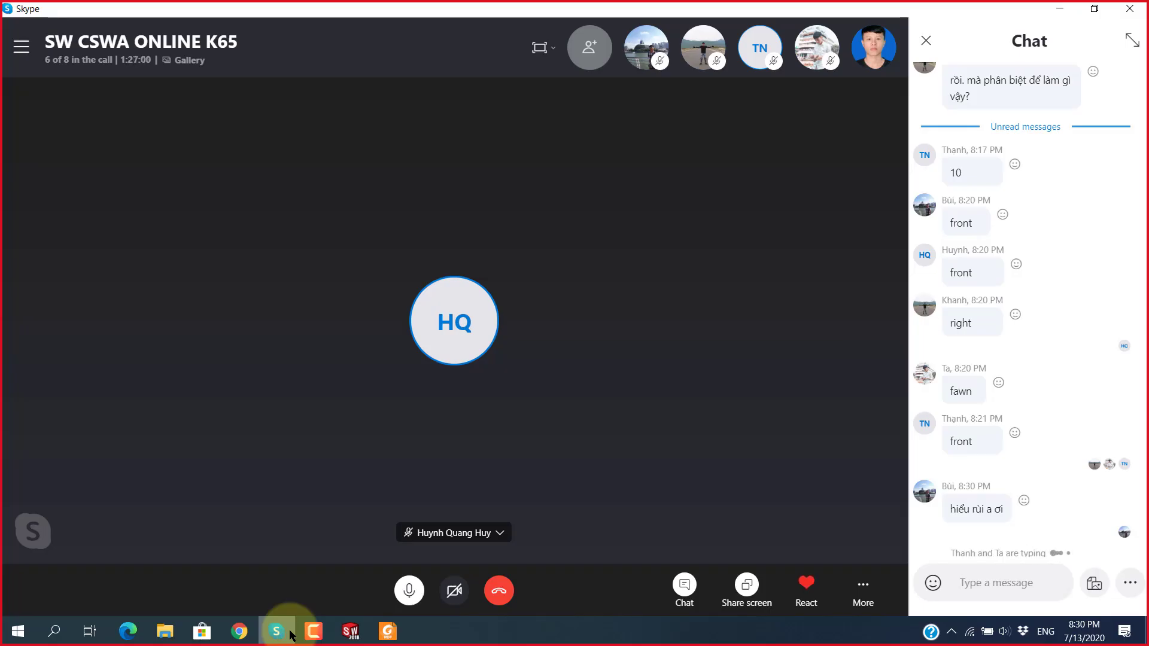
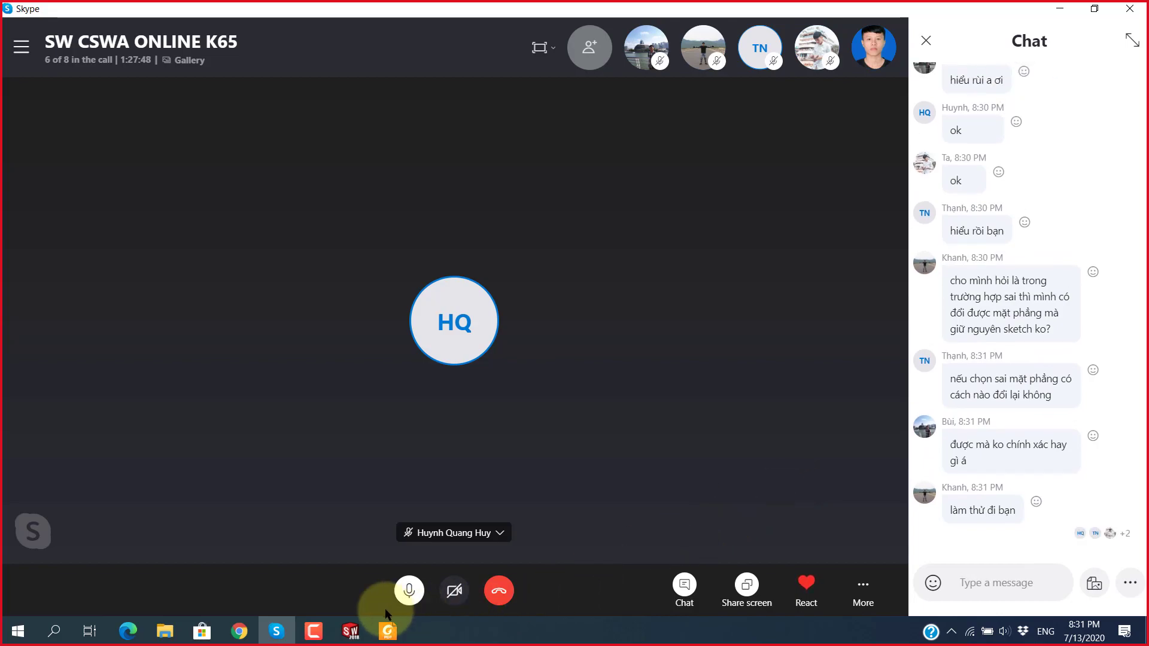
Step: Delete the Boss-Extrude4 feature and its leftover Sketch4
click(352, 631)
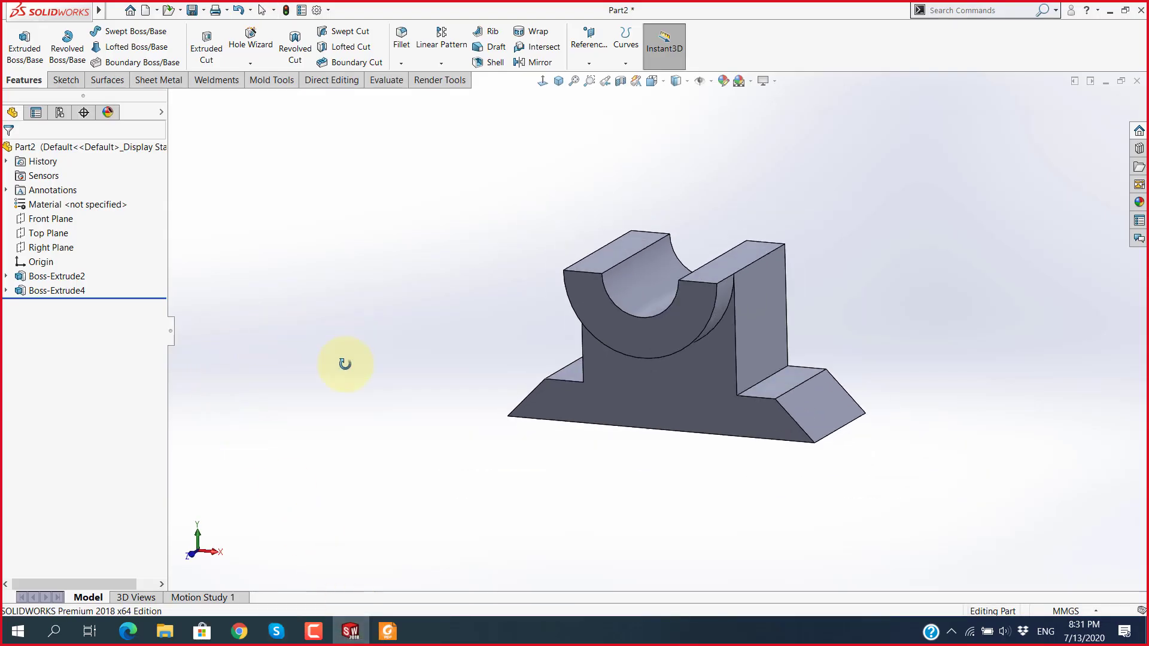
right_click(59, 291)
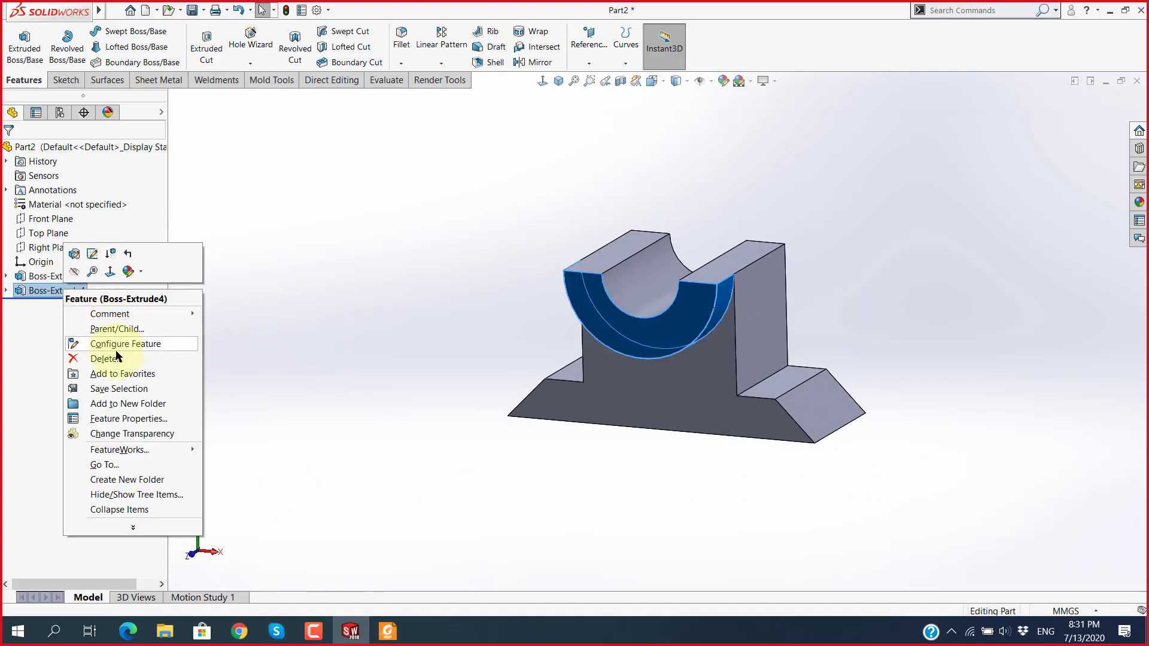
click(116, 357)
right_click(45, 291)
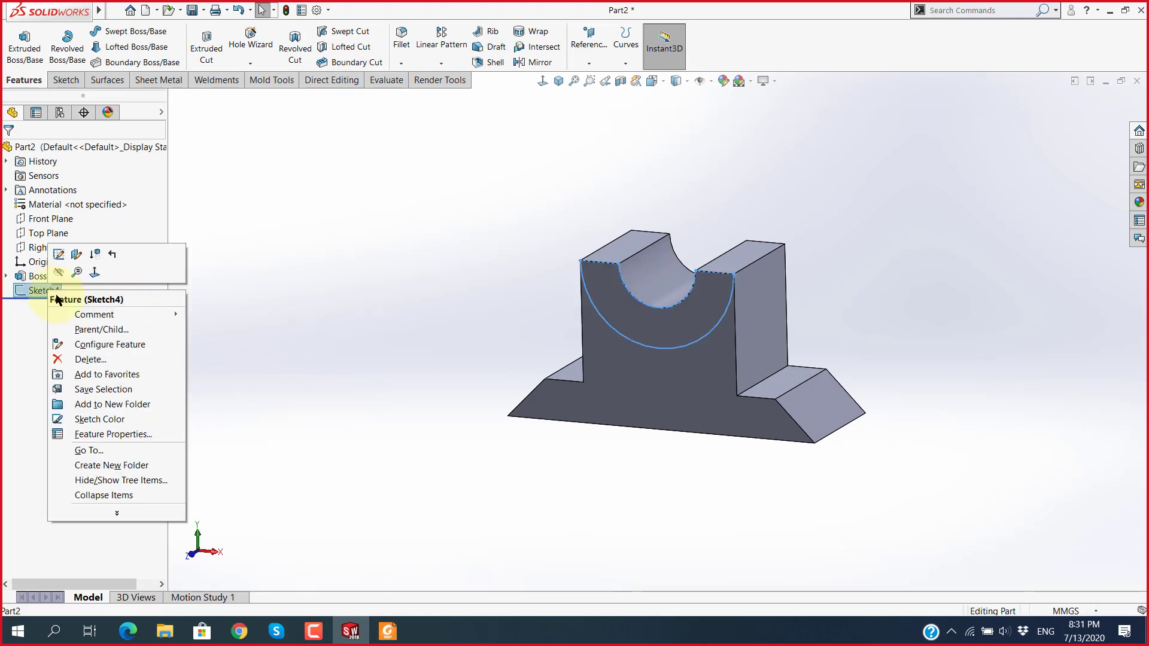
click(92, 360)
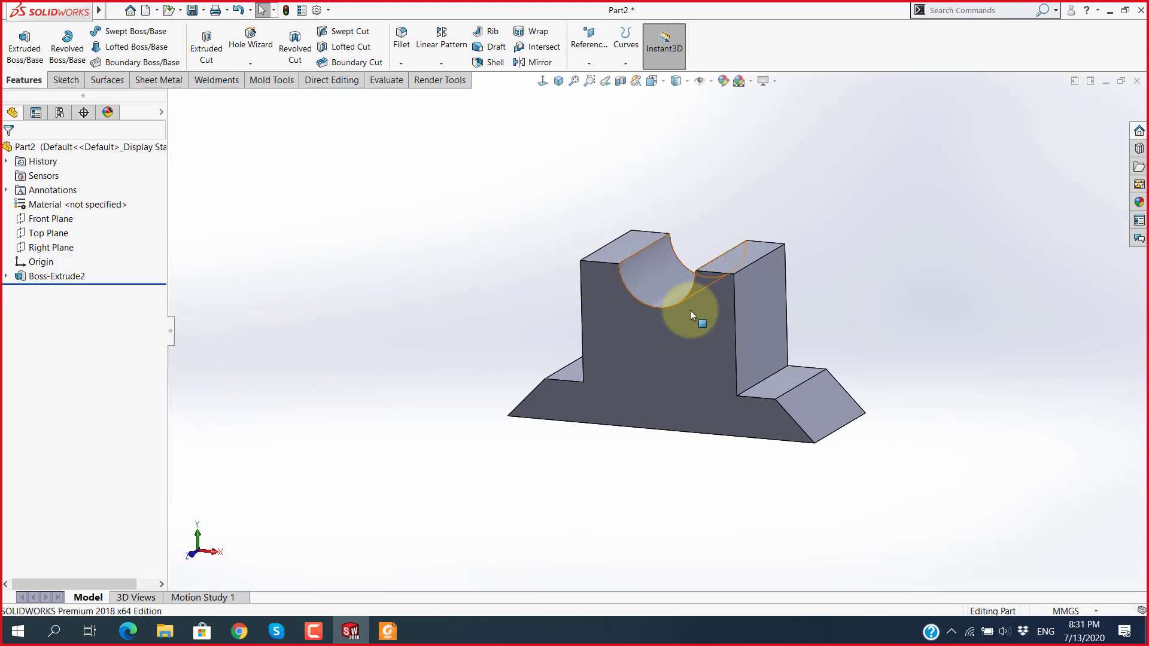
Step: Expand Boss-Extrude2, check Sketch2 against the Front Plane, and select Sketch2
scroll(692, 312, down, 3)
click(6, 276)
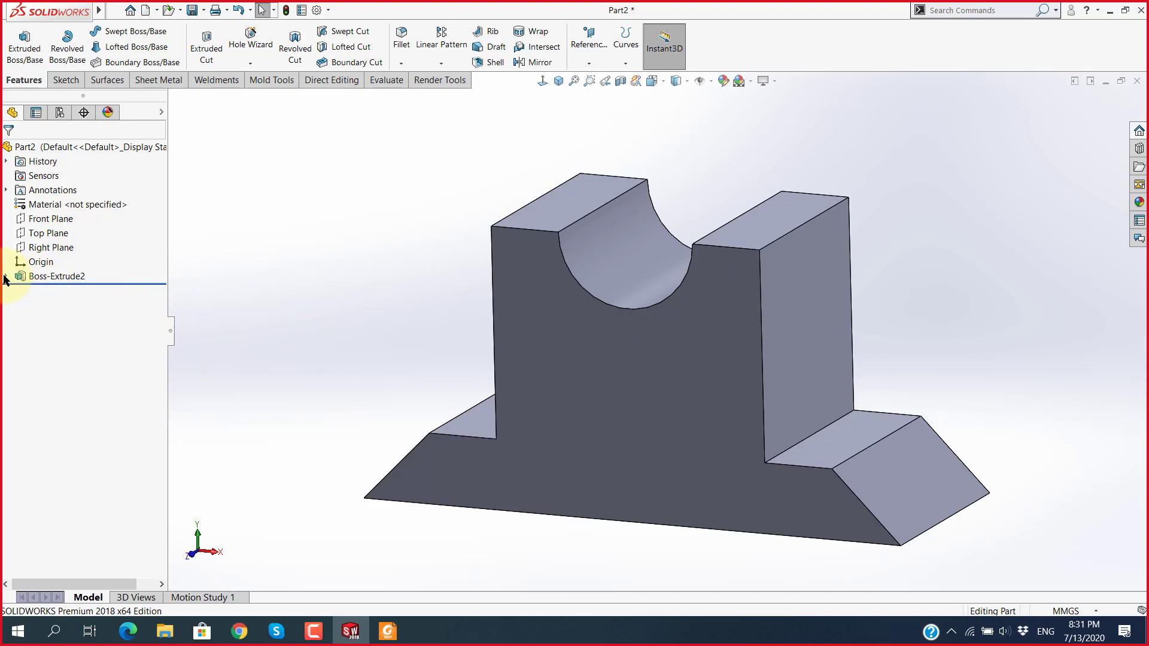
click(56, 291)
scroll(658, 333, up, 3)
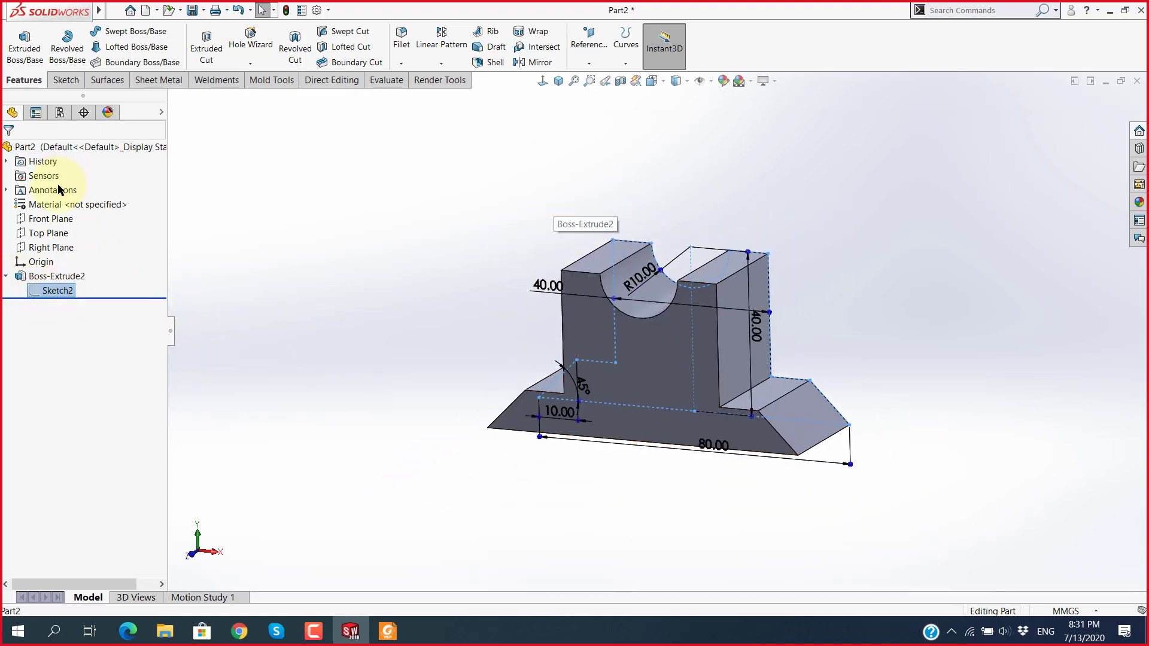
click(51, 218)
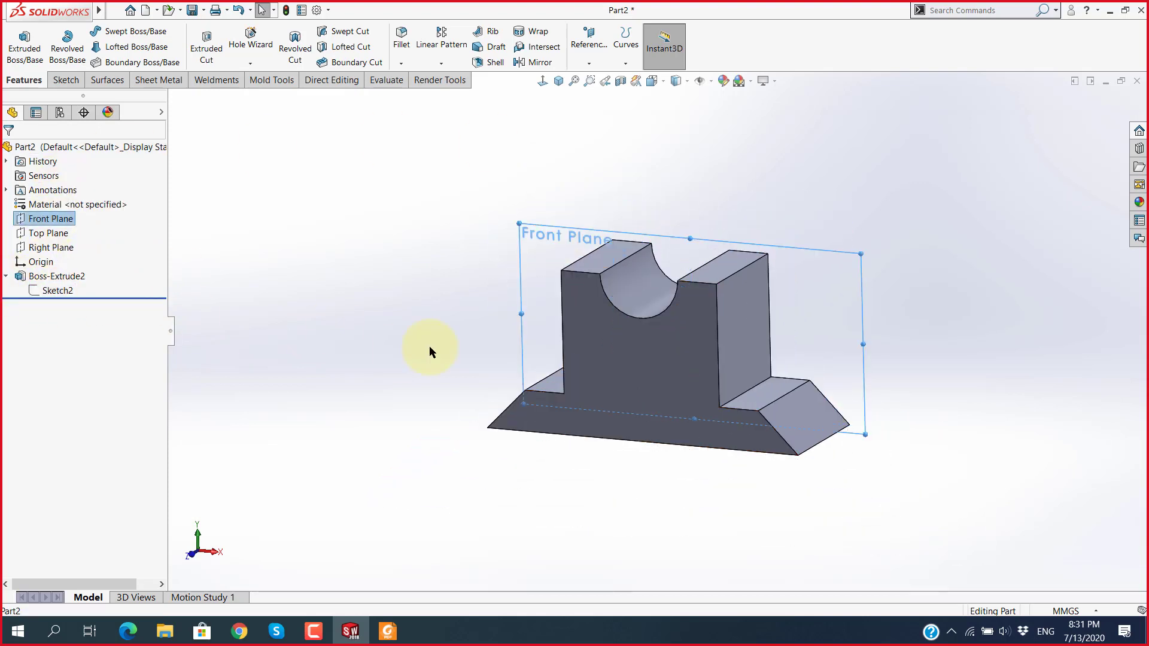
click(430, 349)
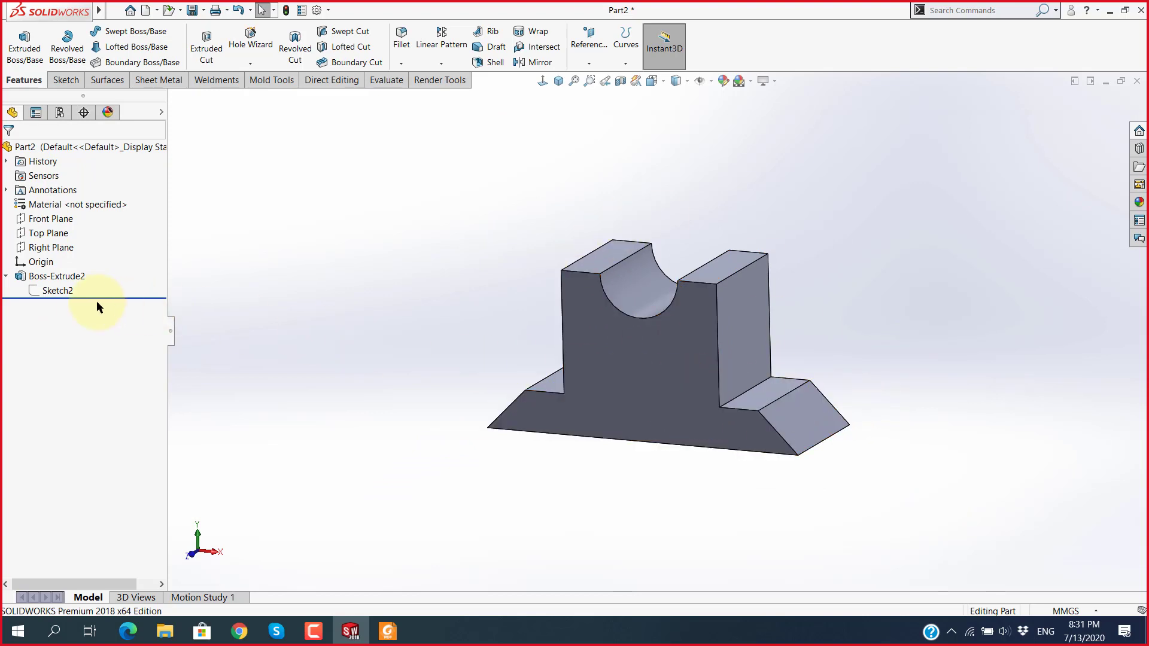
click(63, 292)
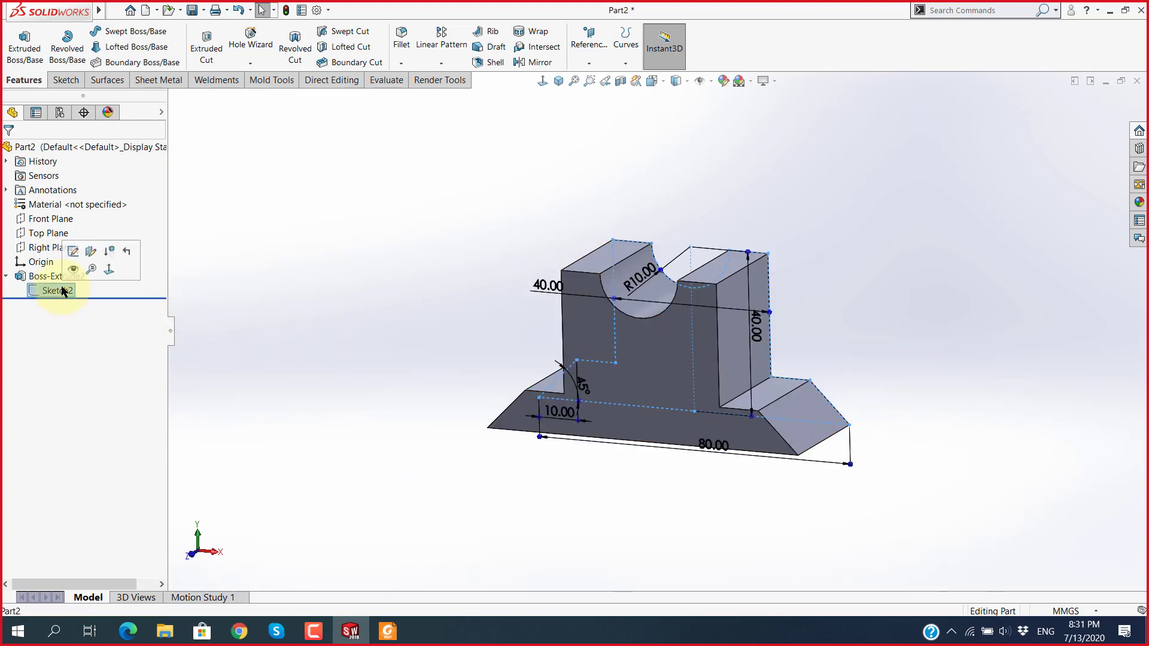
Step: Replace Front Plane with Right Plane as Sketch2's sketch plane
click(91, 256)
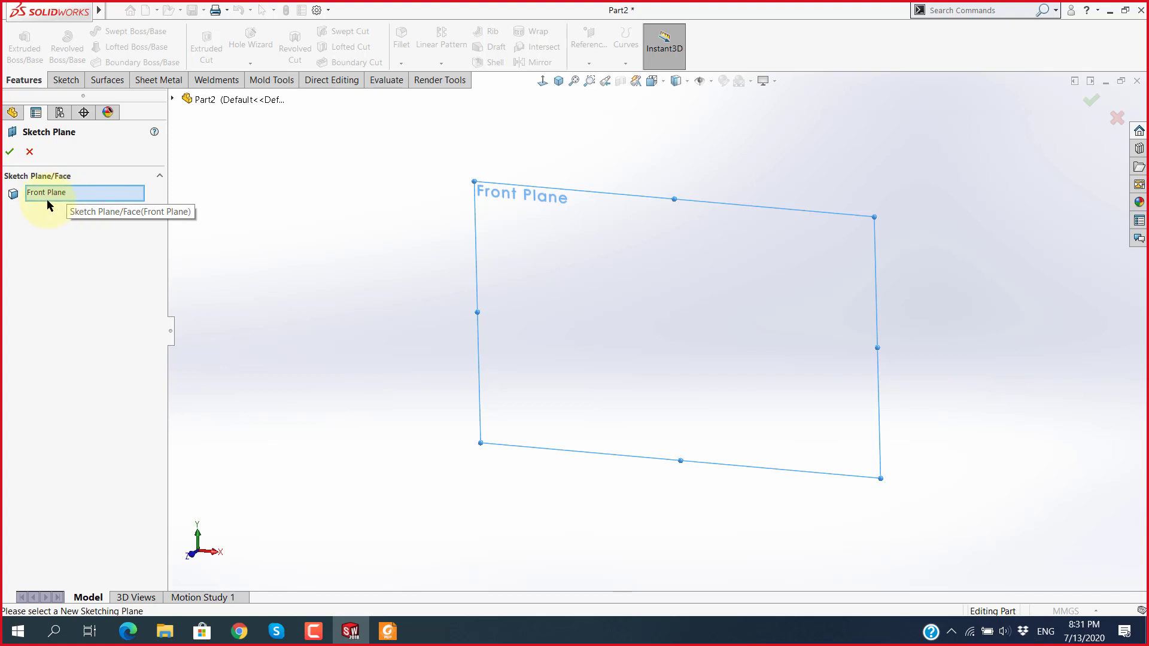
right_click(70, 192)
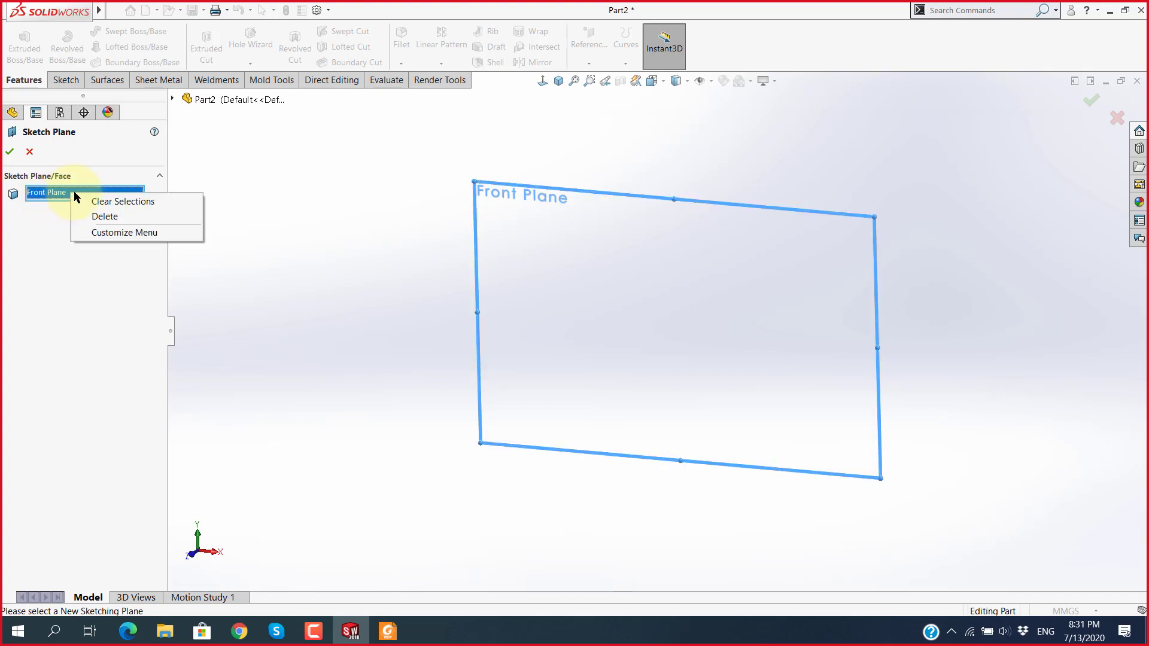
click(87, 216)
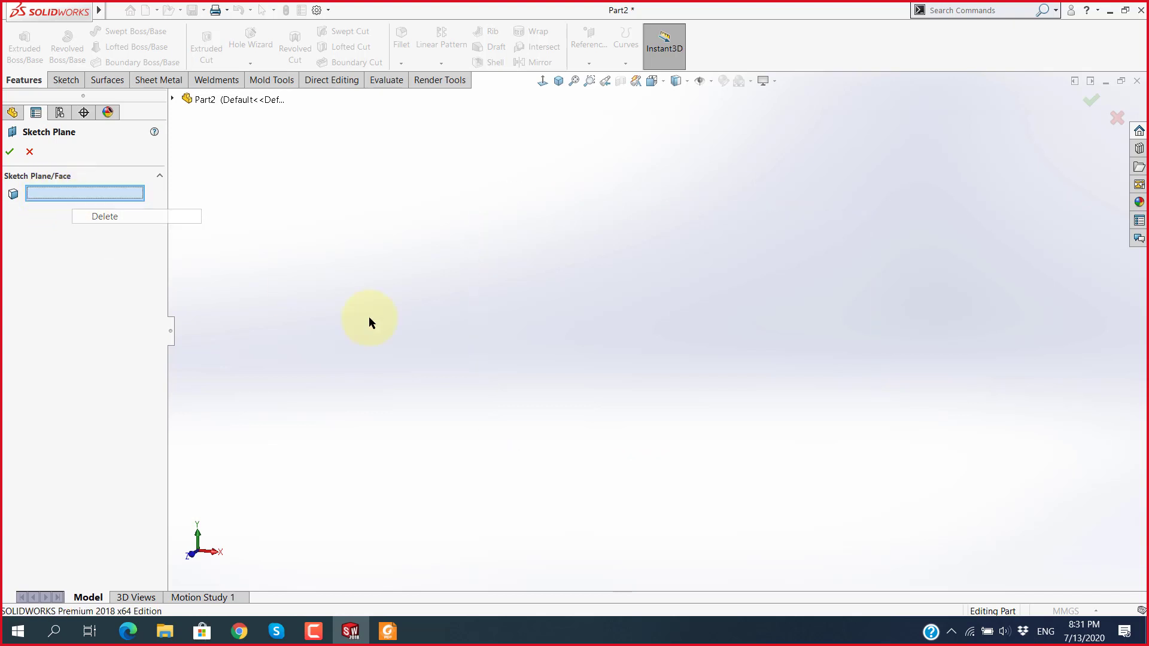
click(173, 98)
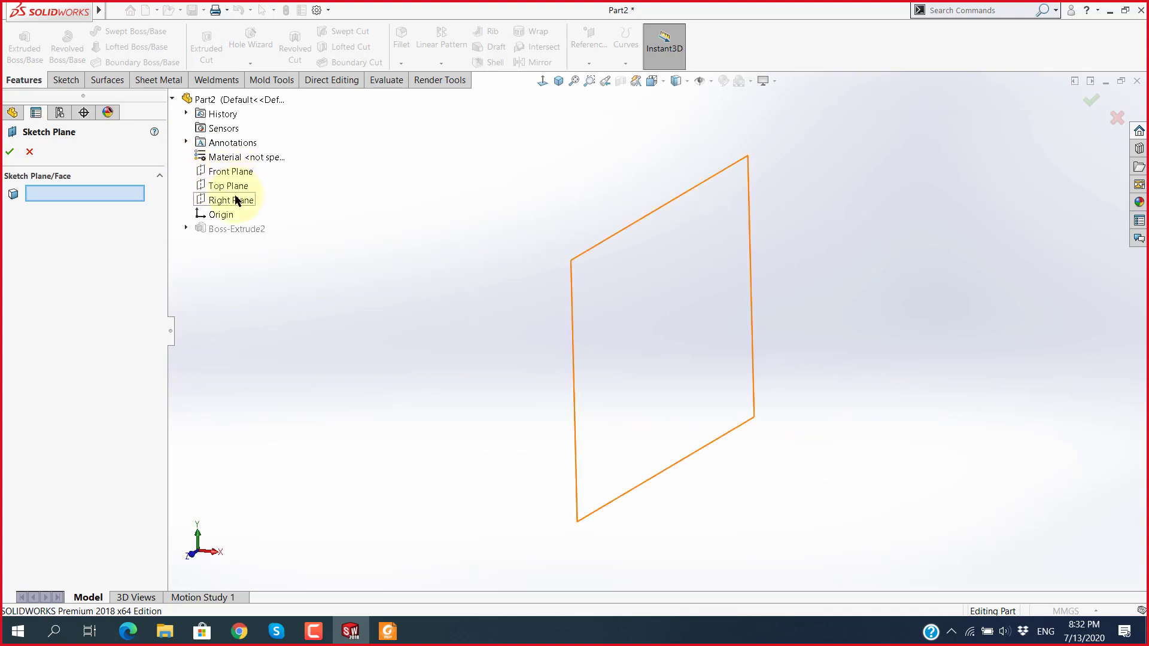
click(237, 201)
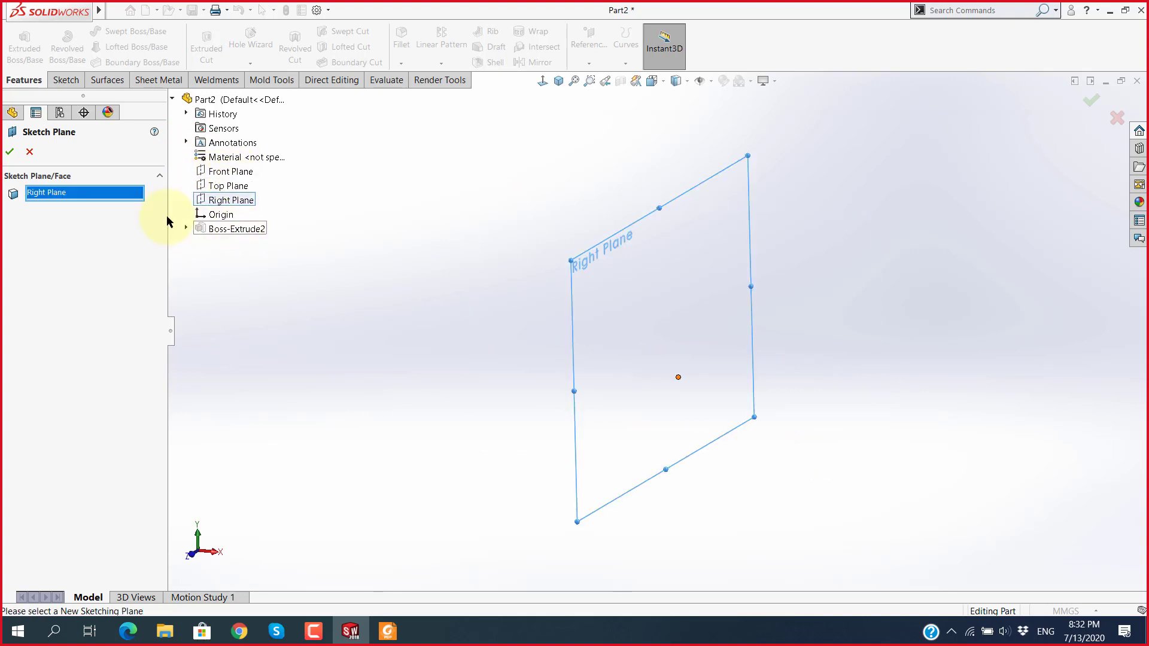
click(10, 151)
click(401, 365)
scroll(734, 346, down, 4)
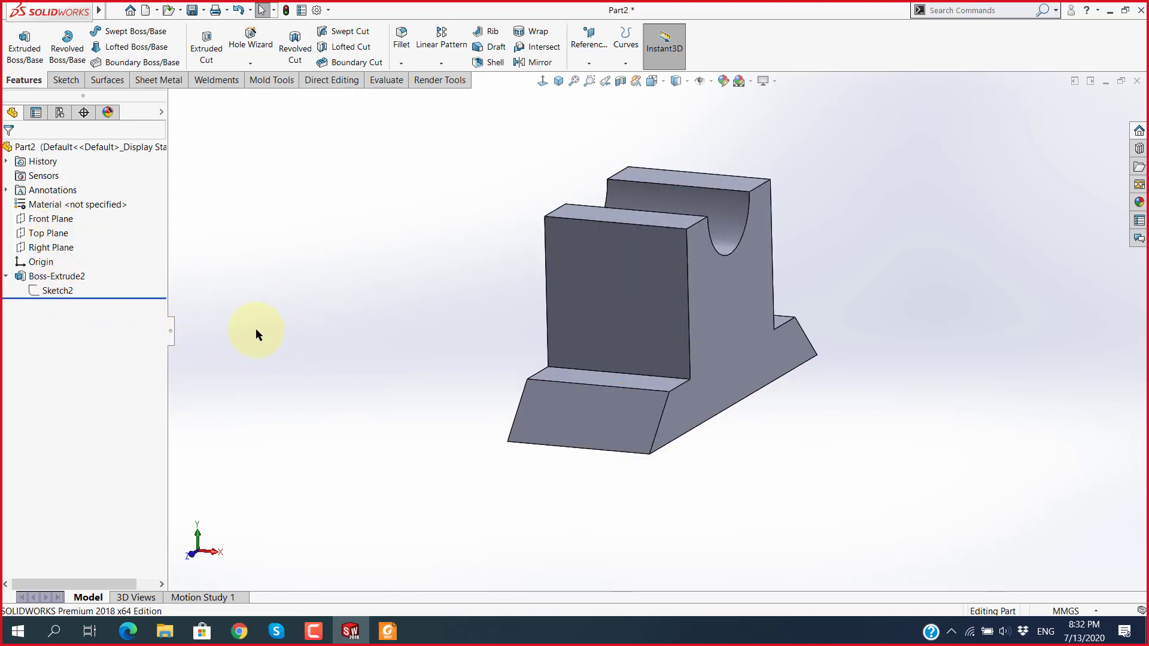
Step: Swap Sketch2's sketch plane from Right Plane back to Front Plane
click(57, 290)
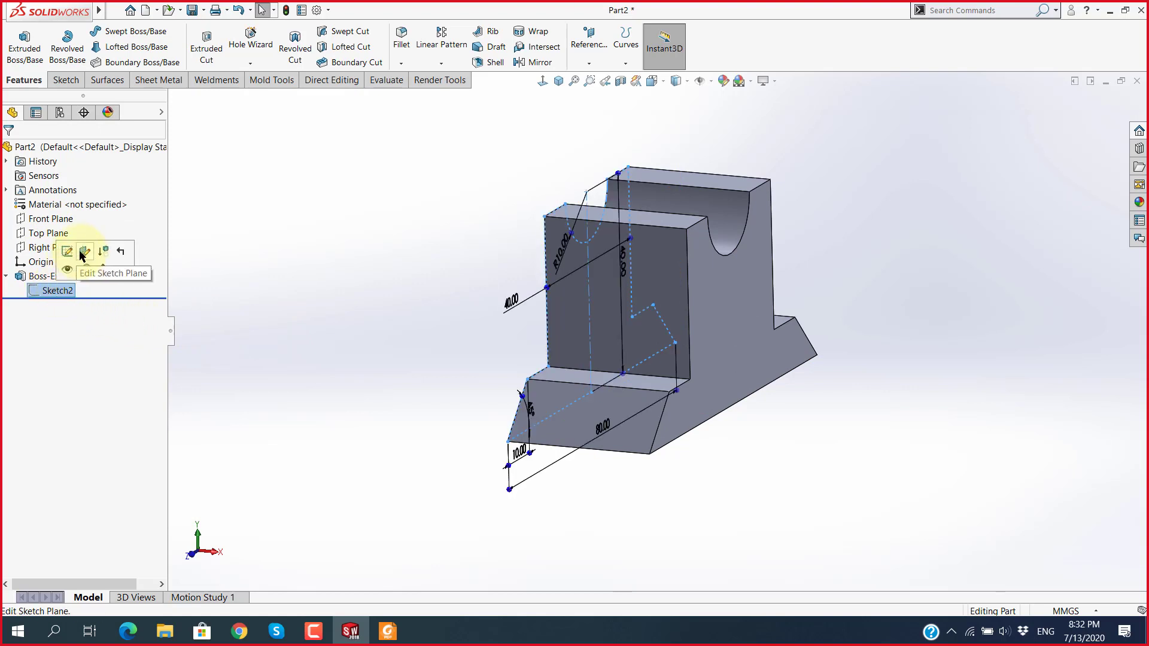
click(95, 228)
right_click(85, 190)
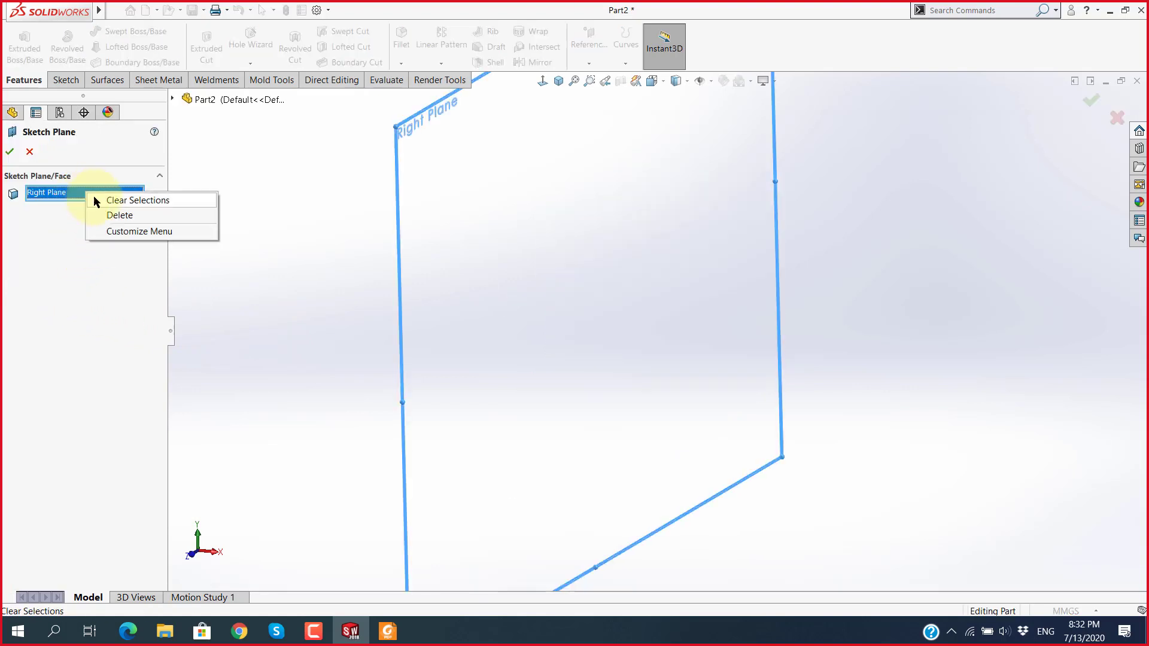
click(110, 200)
click(172, 98)
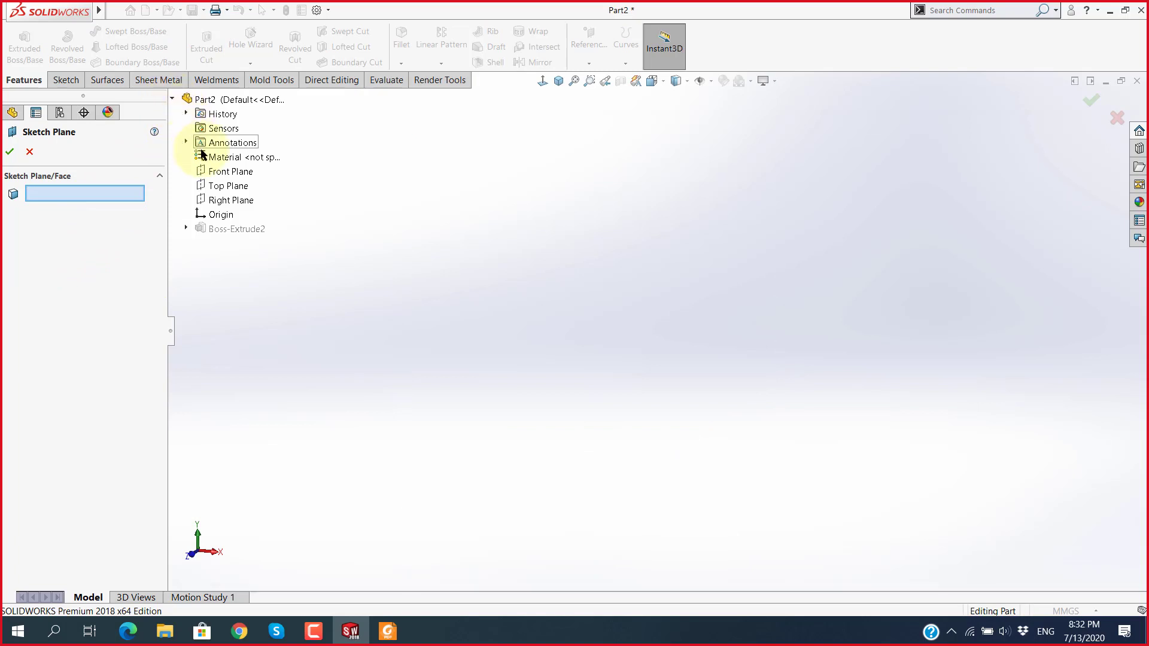
click(230, 171)
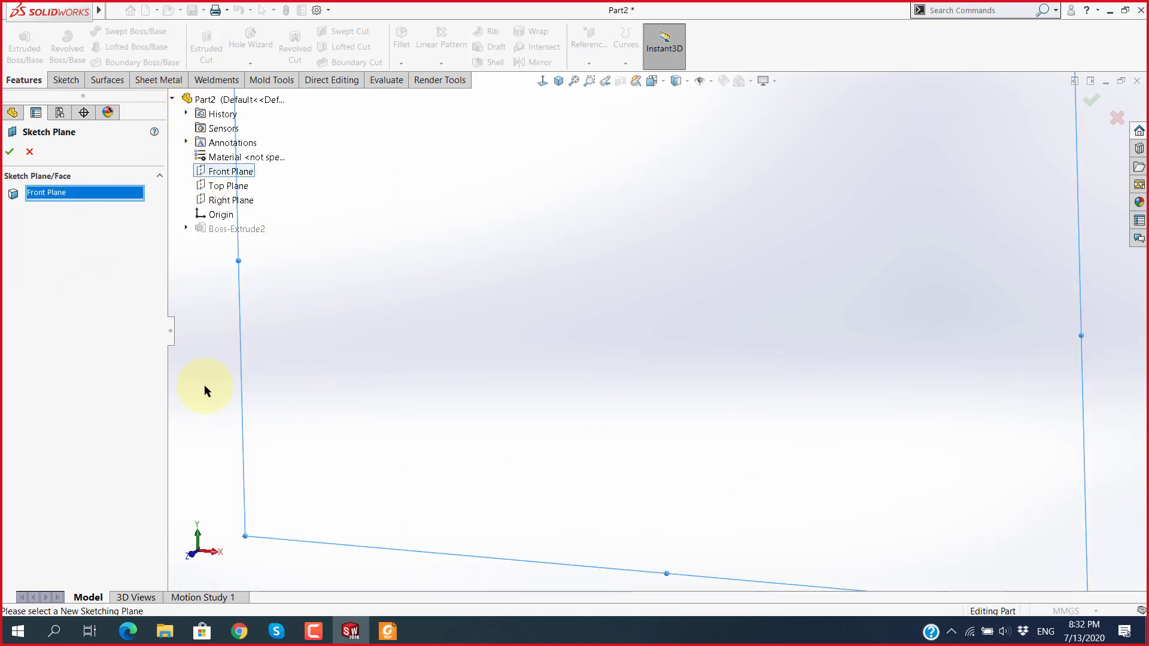
click(9, 151)
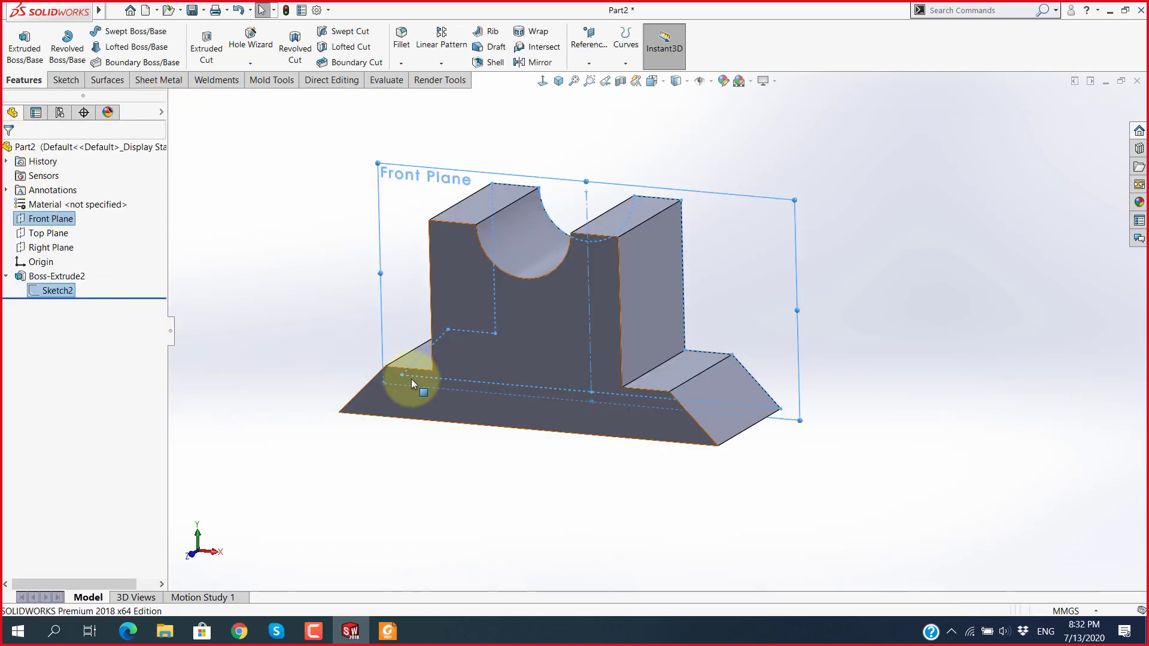
Step: Look over the restored block, then switch to the Skype call
scroll(599, 299, up, 3)
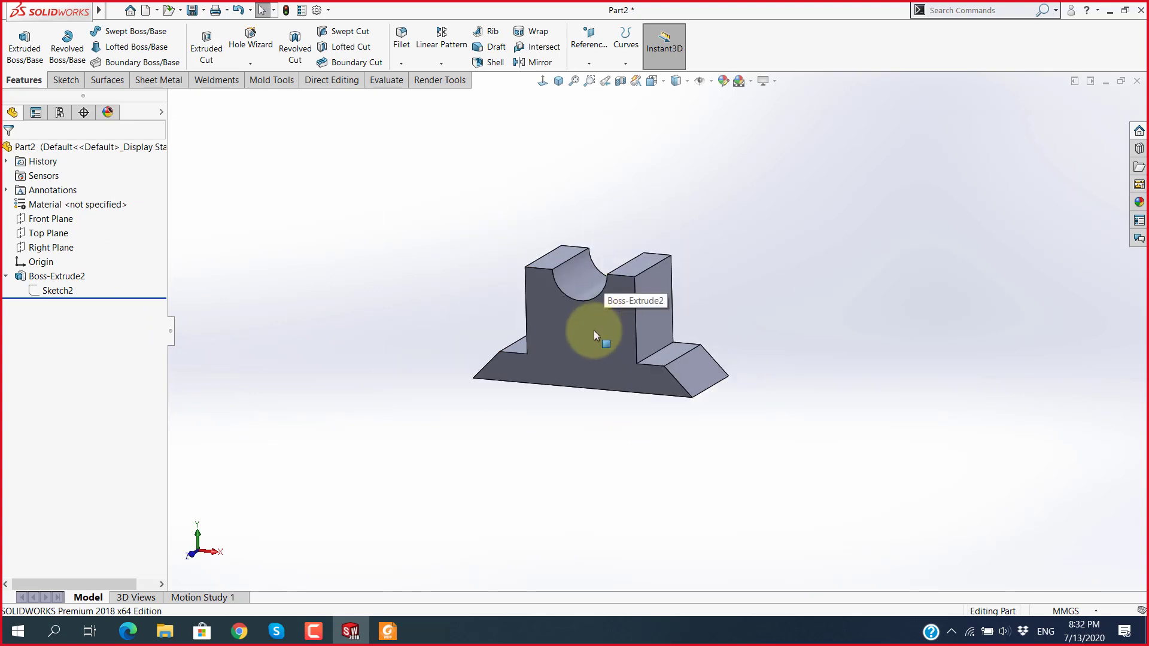
scroll(592, 323, down, 2)
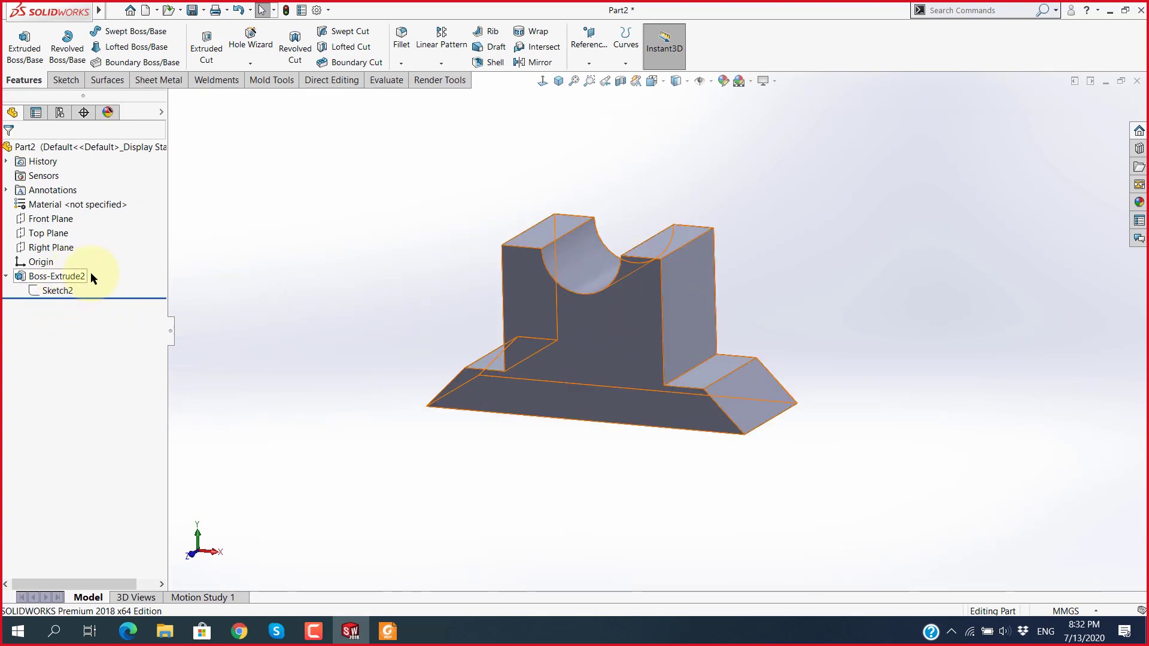
scroll(418, 281, up, 2)
scroll(527, 309, down, 1)
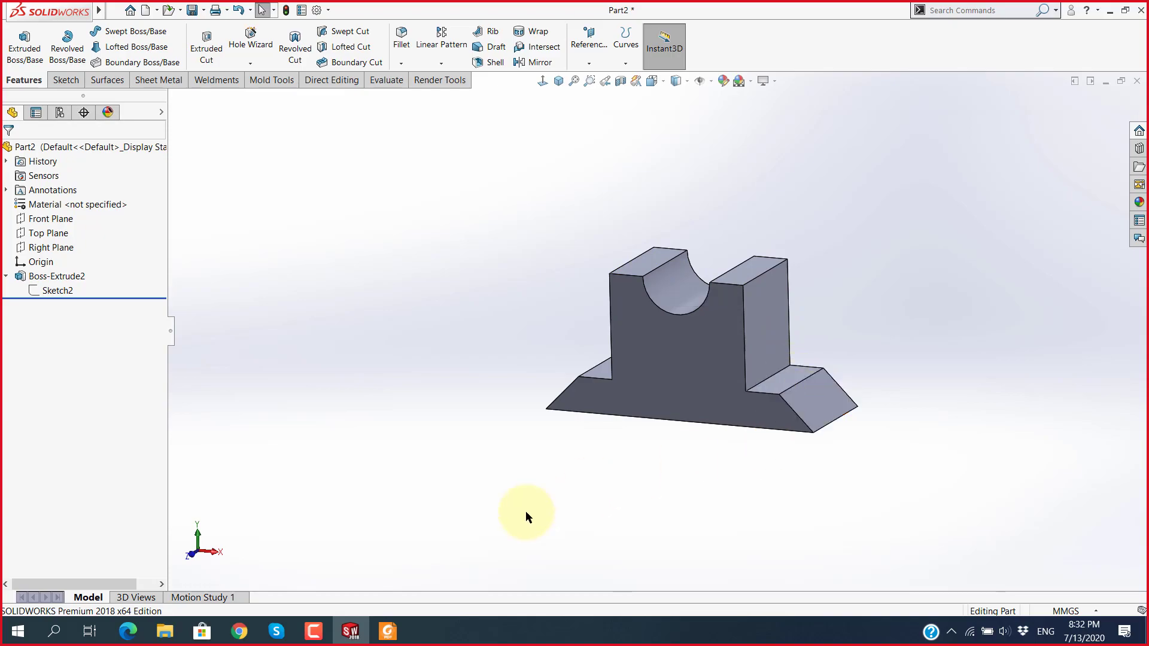
click(272, 635)
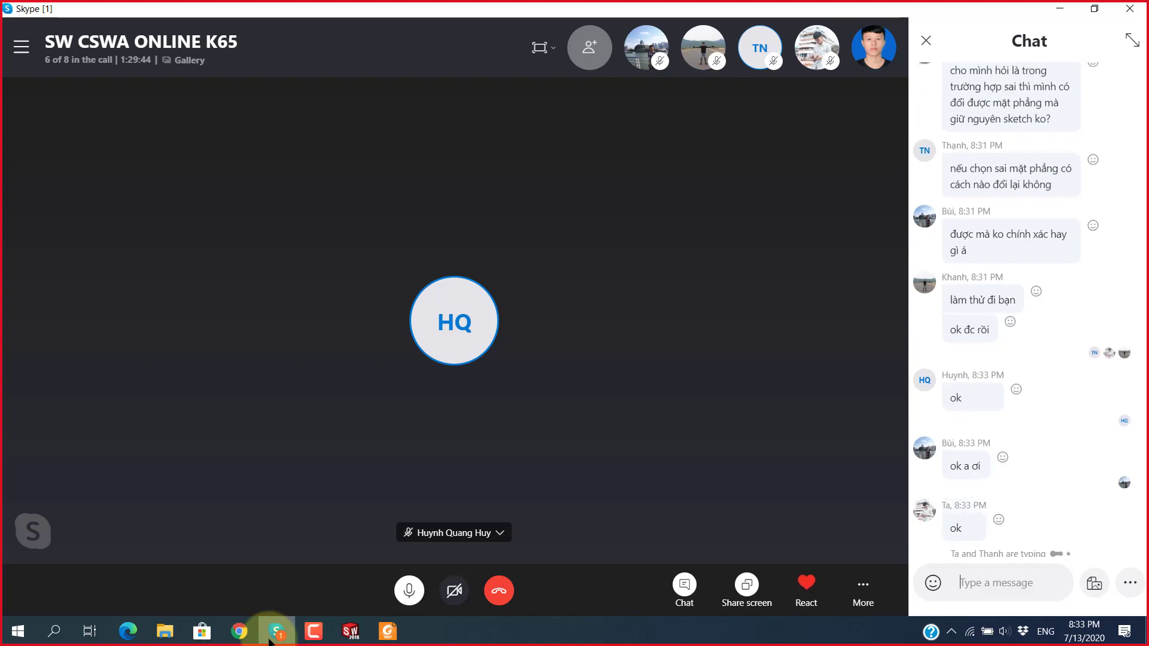
Step: Switch between the taskbar windows and return to the SolidWorks part
click(387, 631)
click(350, 632)
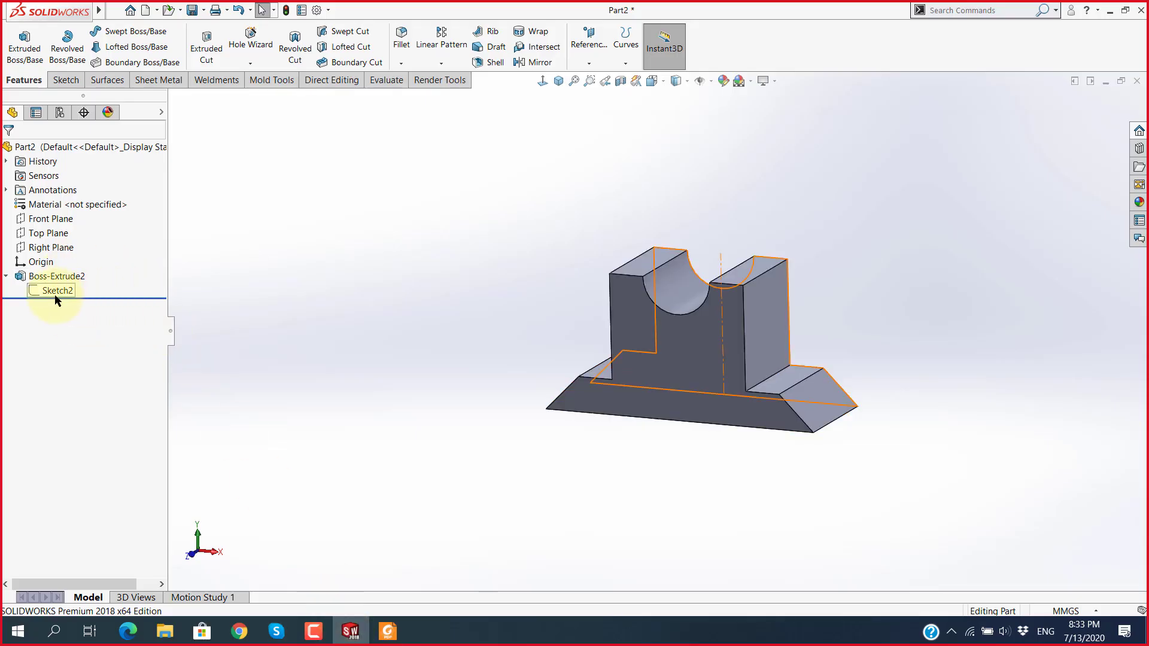
scroll(724, 321, down, 3)
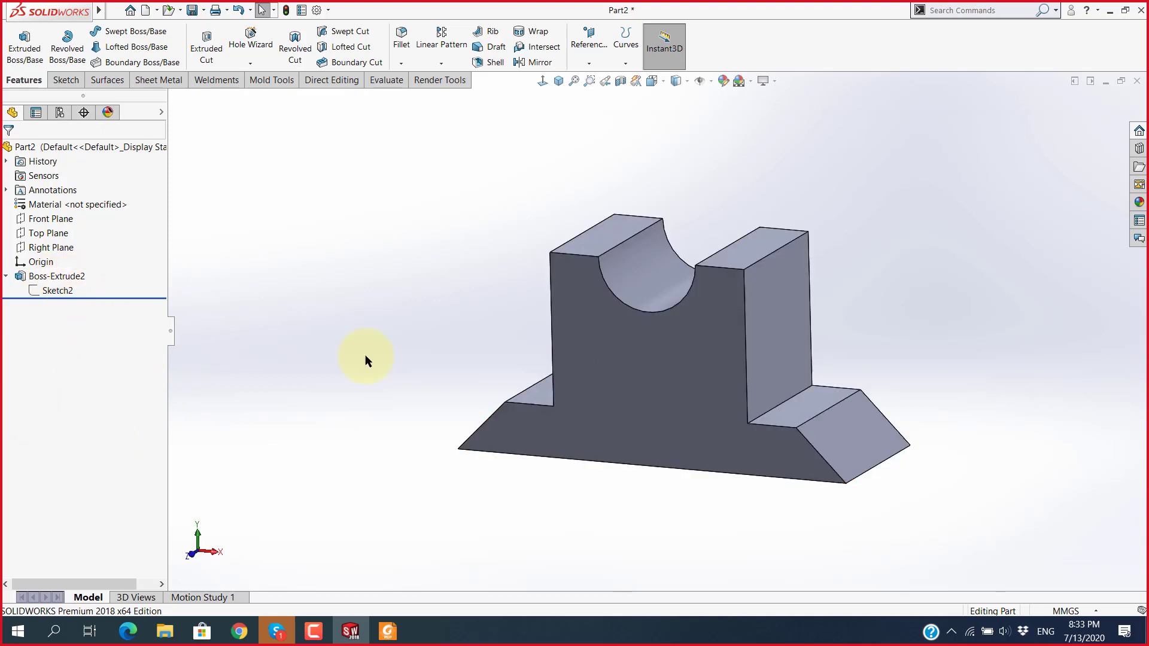
click(281, 631)
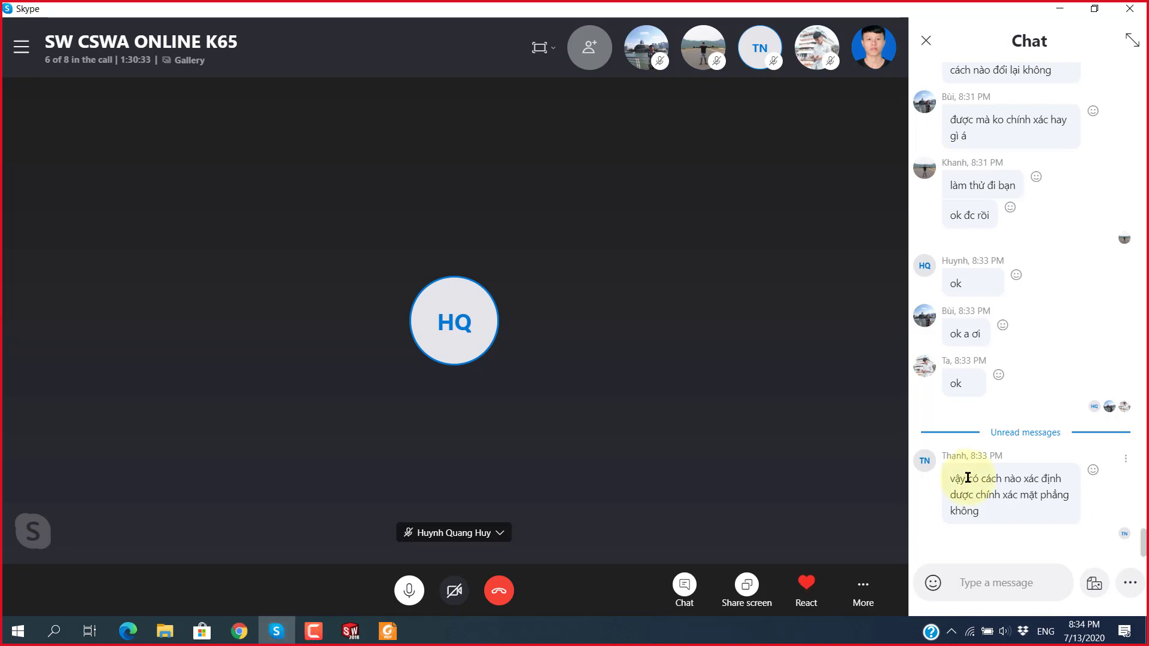
click(350, 632)
Step: Highlight the Front, Top and Right planes and set the isometric view
click(50, 219)
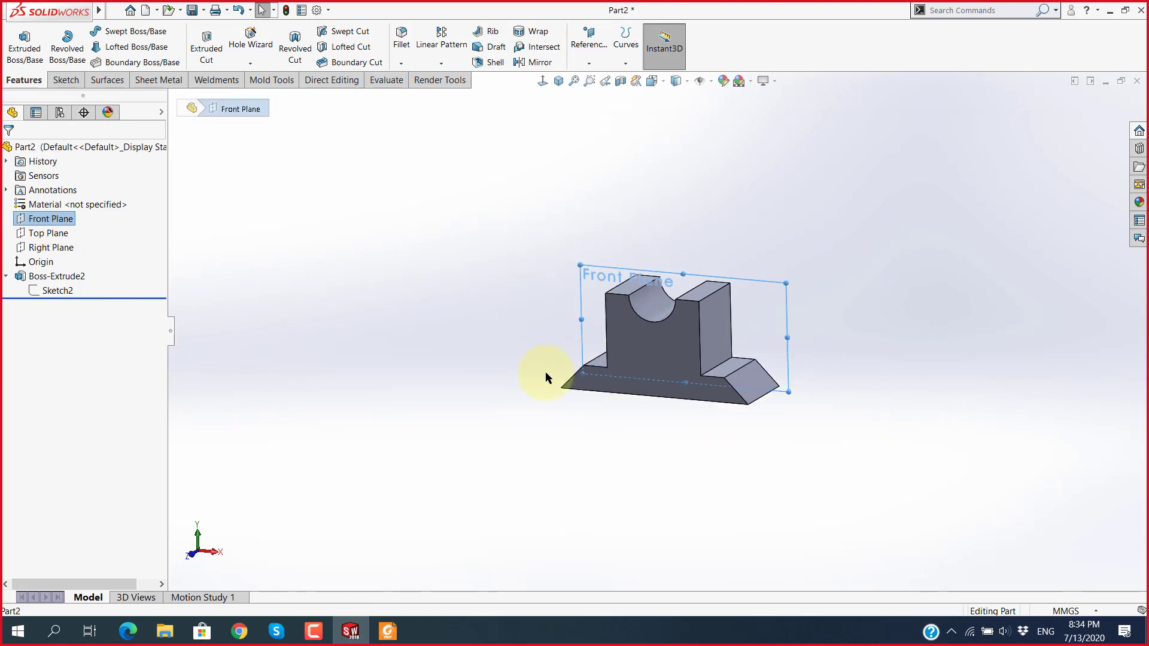
click(50, 233)
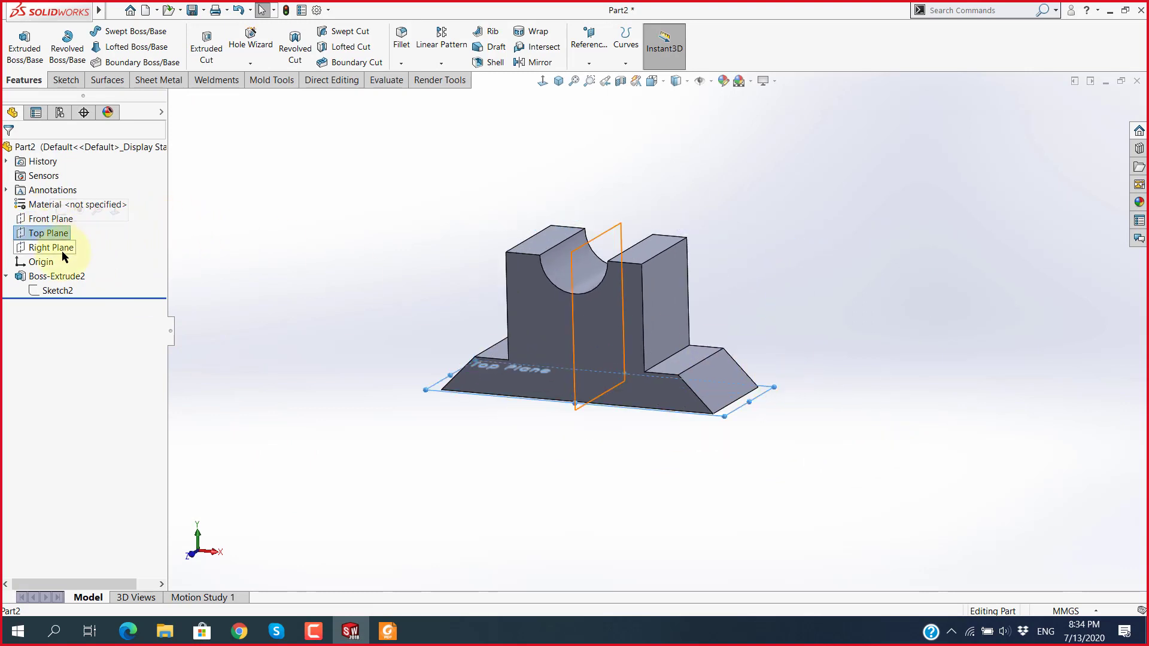
click(65, 248)
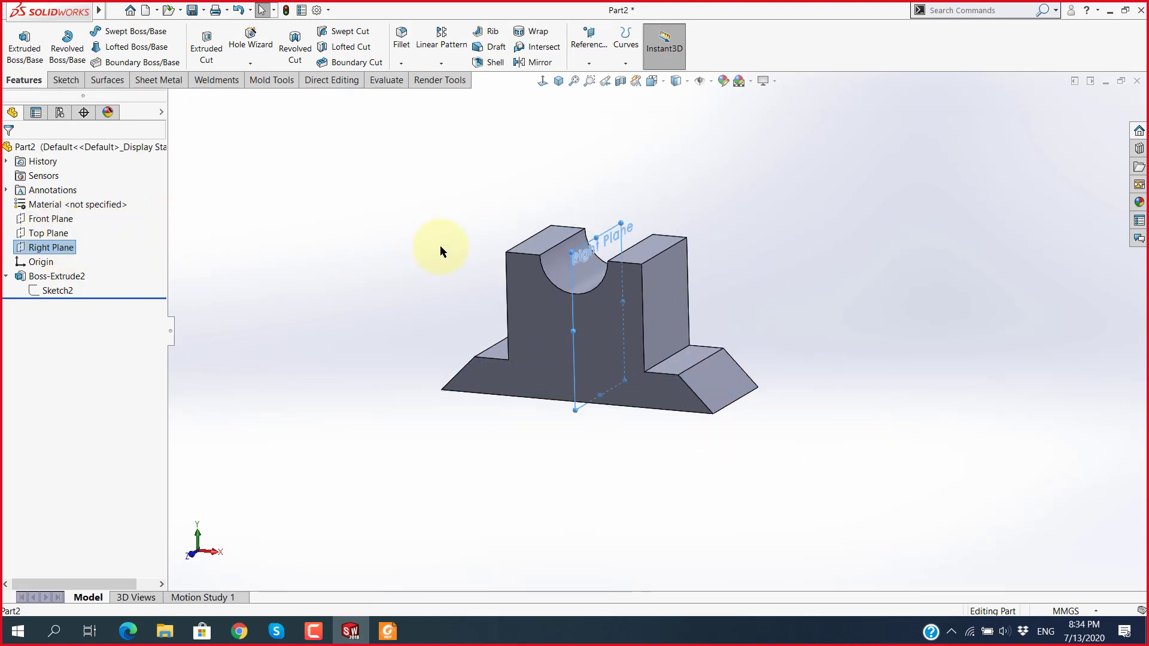
key(ctrl+7)
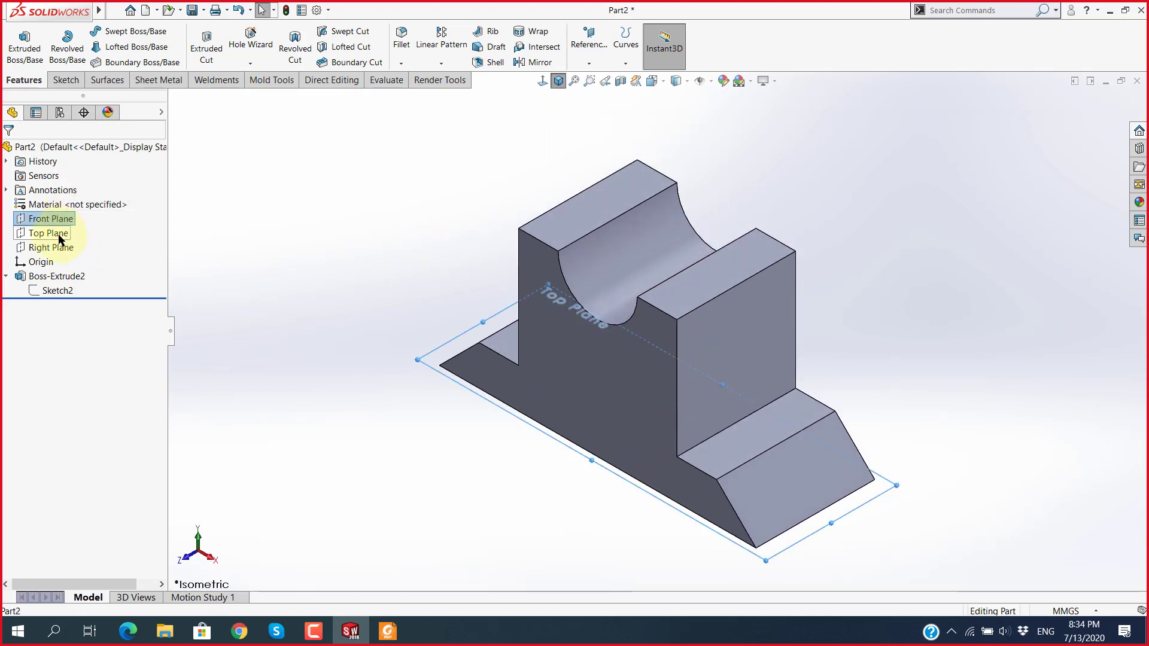
Step: Bring up Extruded Boss.pdf in Foxit Reader at page 3
click(388, 632)
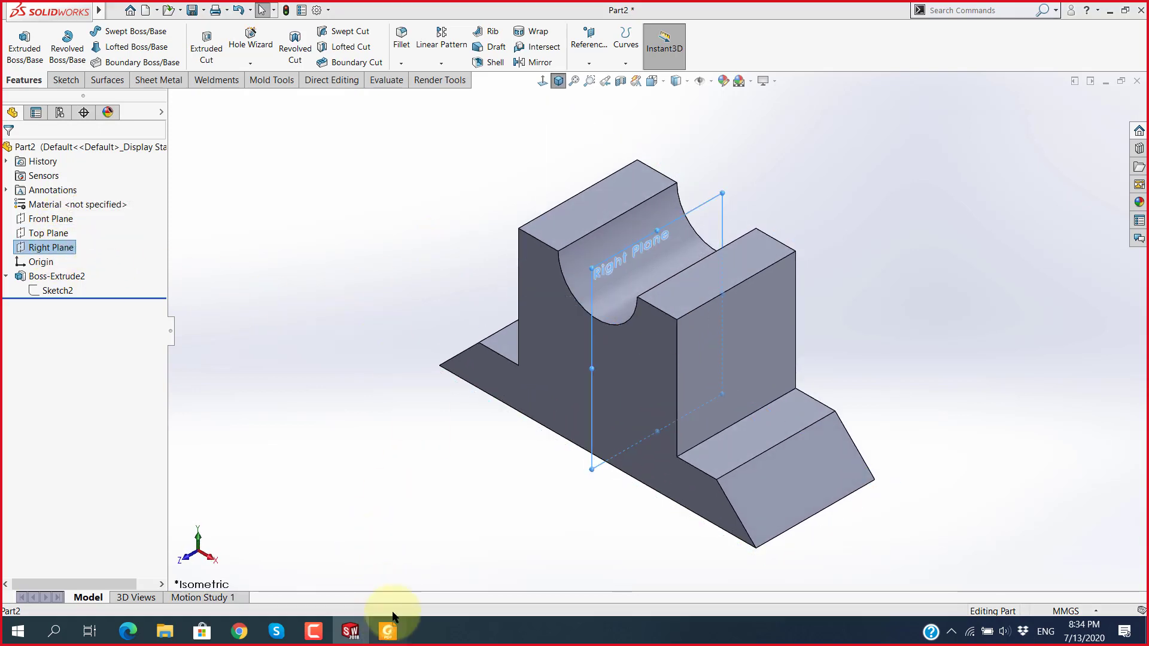
scroll(772, 362, down, 5)
scroll(774, 366, down, 1)
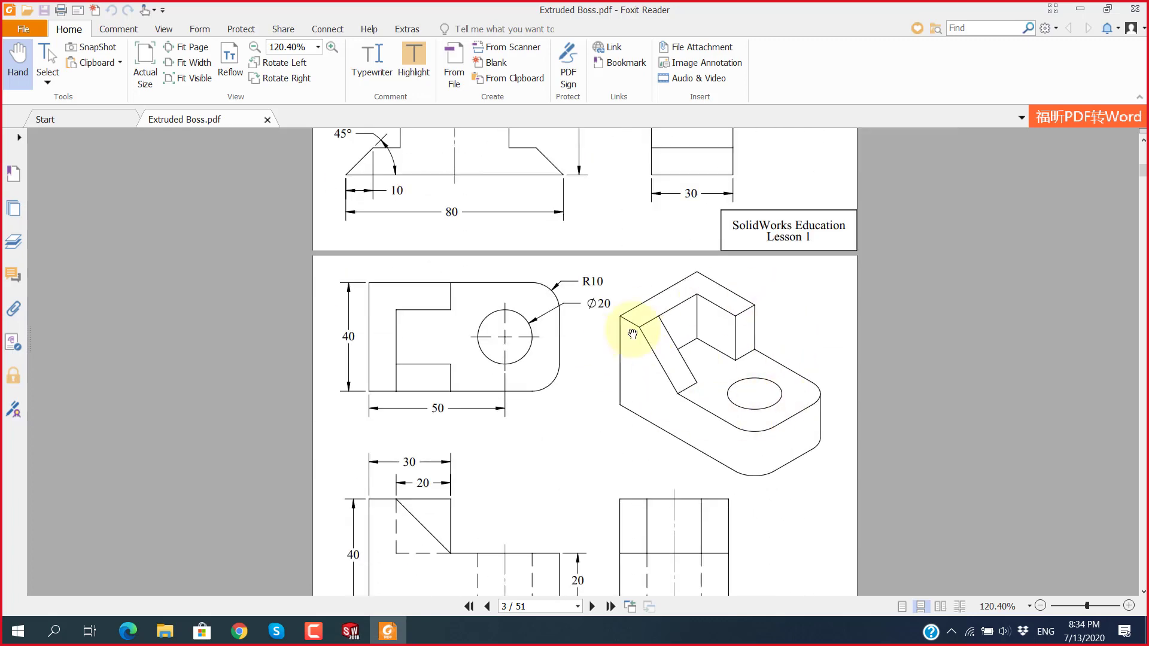
Step: Scroll Extruded Boss.pdf to the Lesson 4 drawing on page 5, then switch to Skype
scroll(726, 402, down, 10)
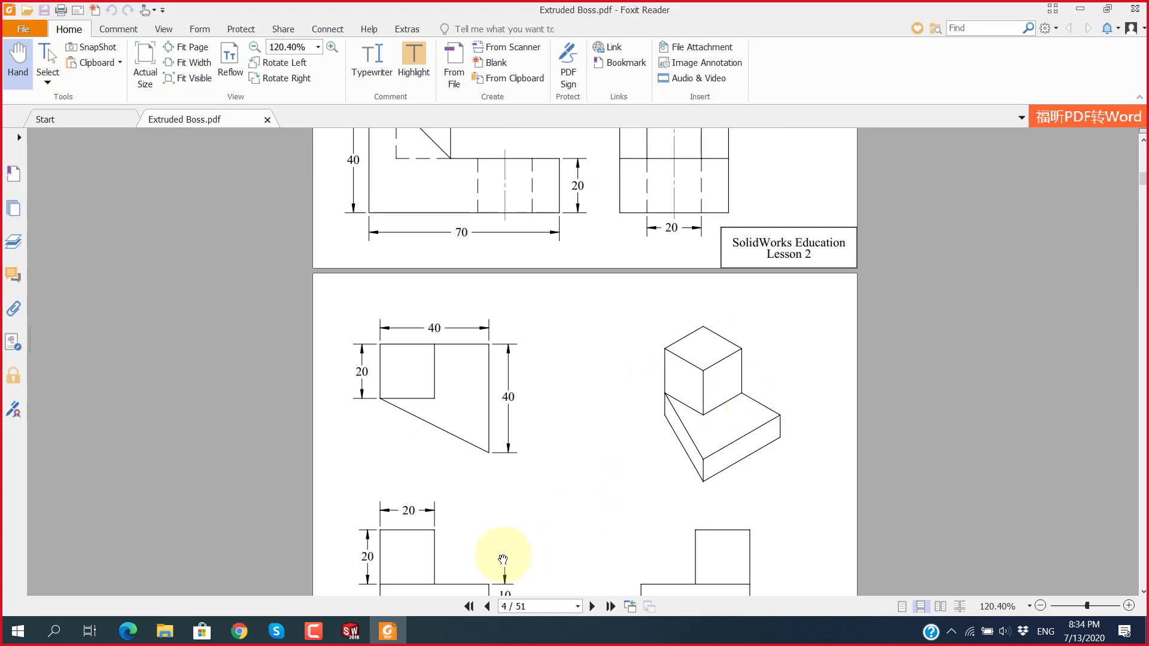
scroll(451, 465, down, 8)
scroll(451, 466, down, 4)
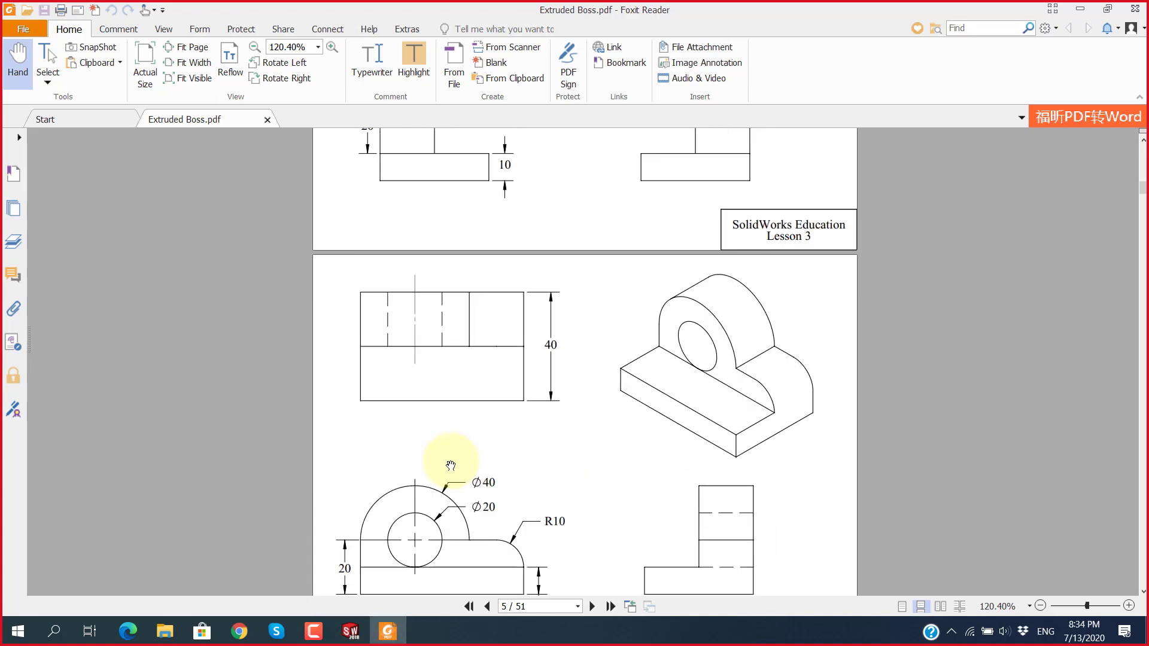
scroll(451, 465, down, 3)
scroll(451, 465, up, 1)
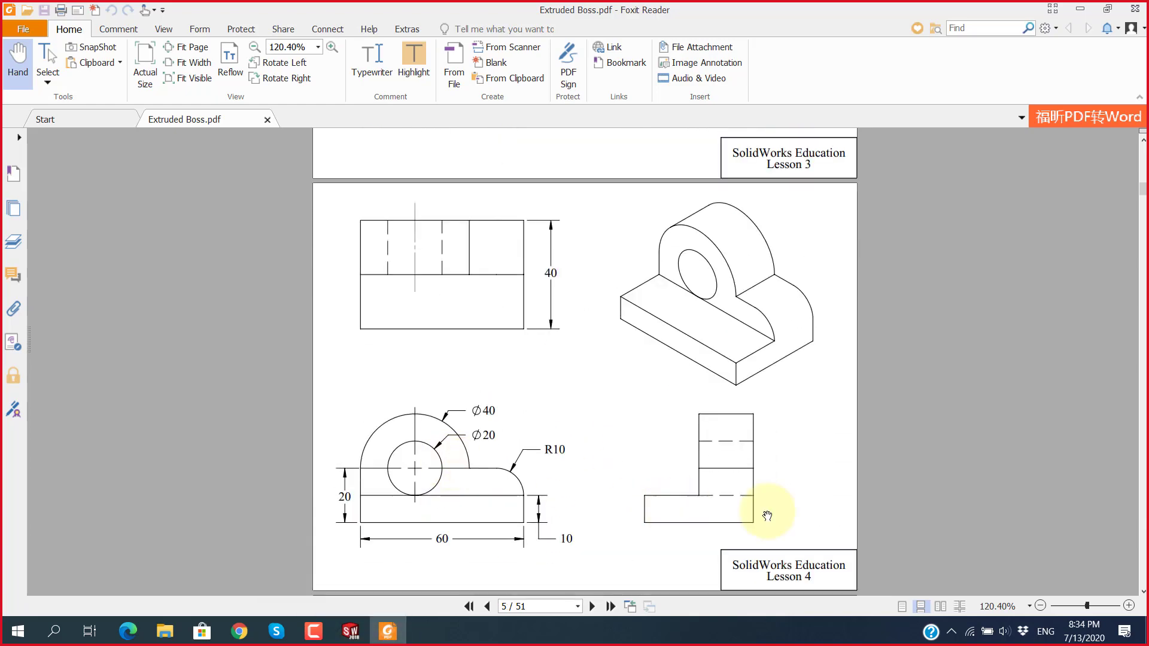
scroll(738, 551, up, 20)
scroll(756, 543, down, 12)
scroll(747, 553, down, 7)
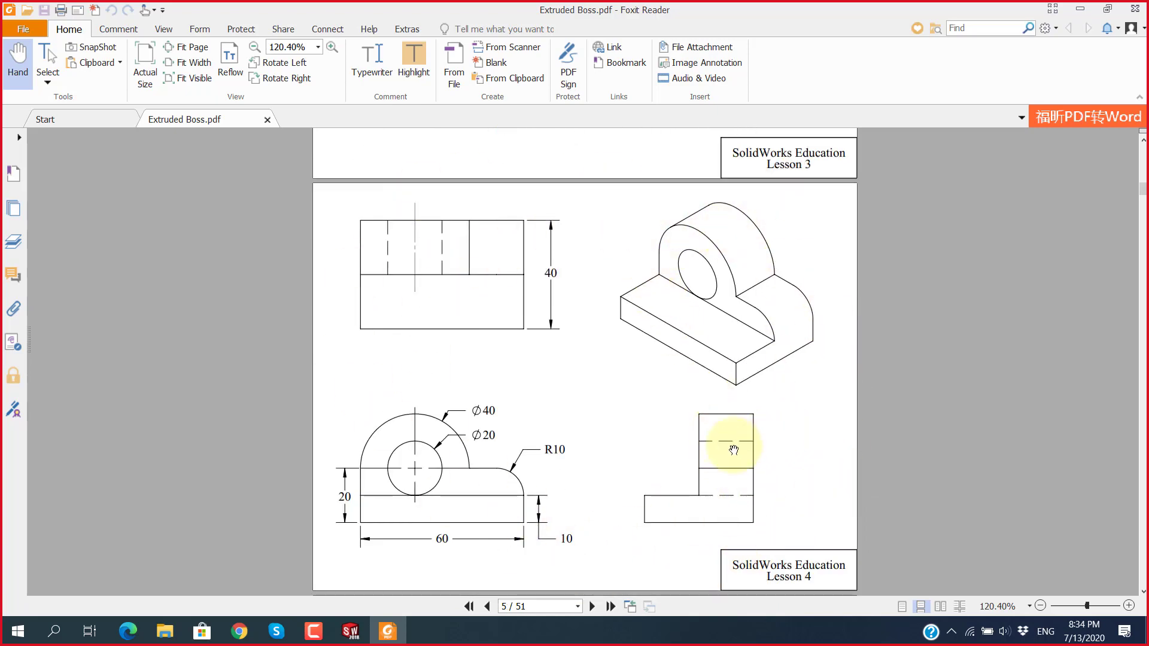
scroll(730, 448, down, 1)
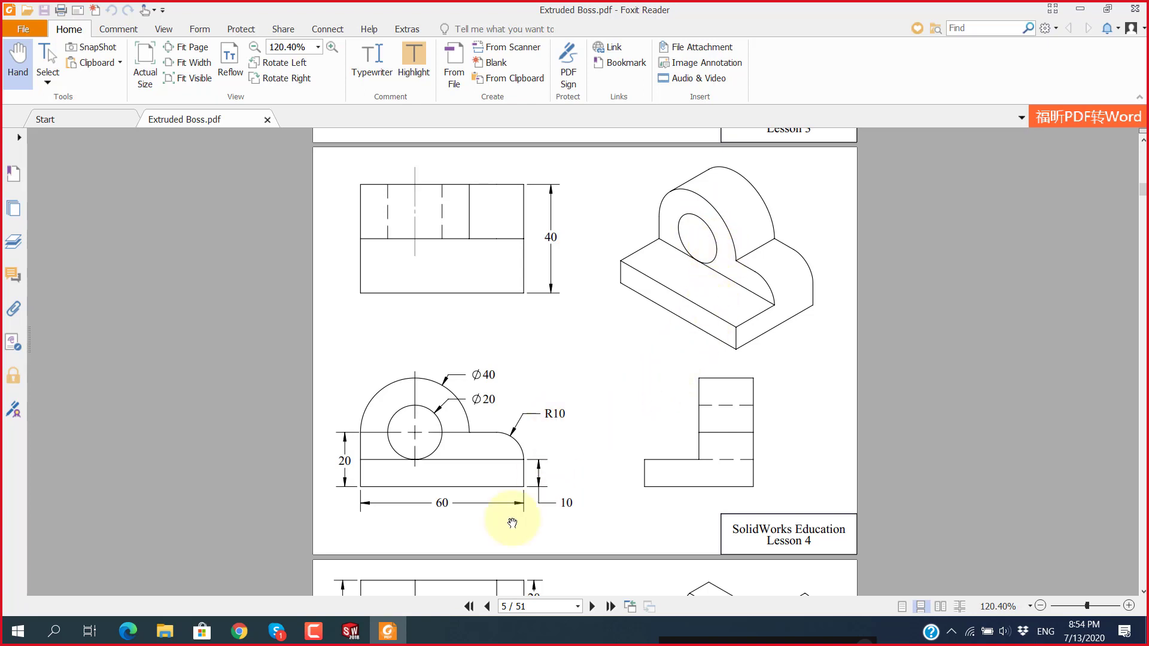
click(277, 632)
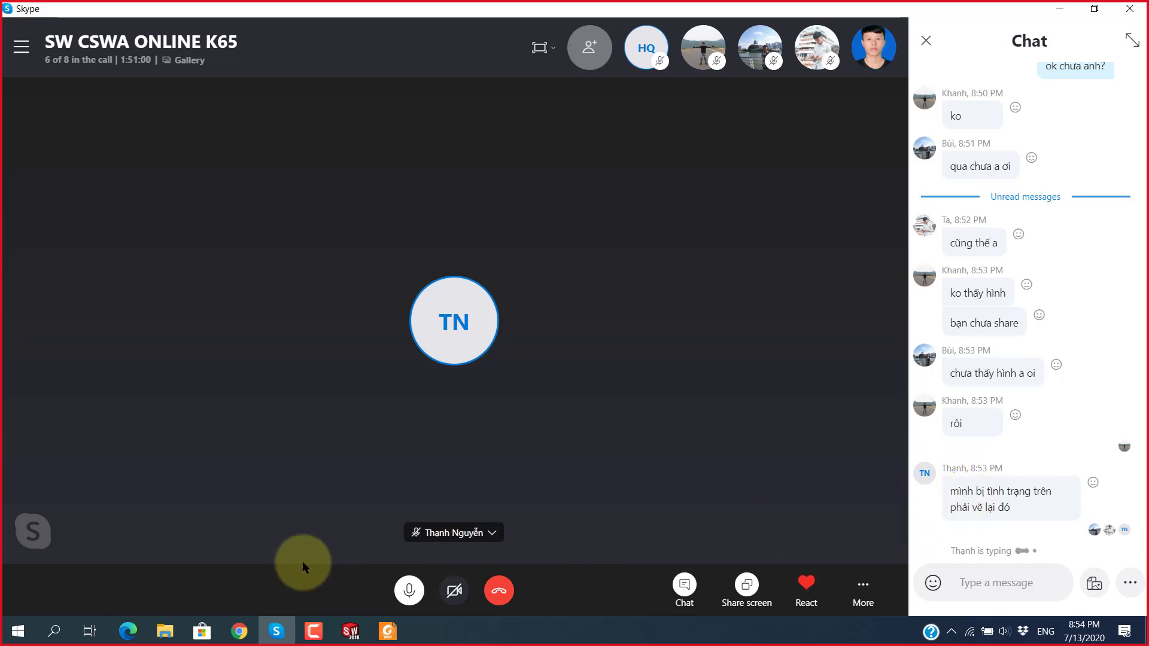
mouse_move(350, 631)
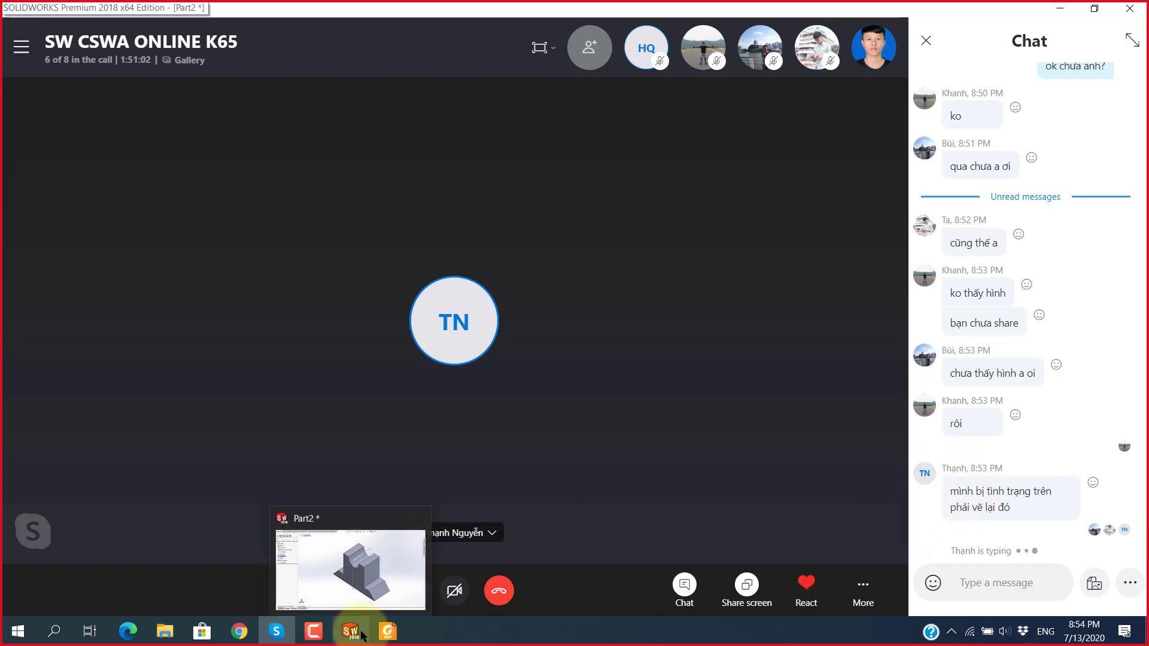
Step: Close Part2 in SOLIDWORKS without saving and return to the Lesson 4 PDF
click(362, 635)
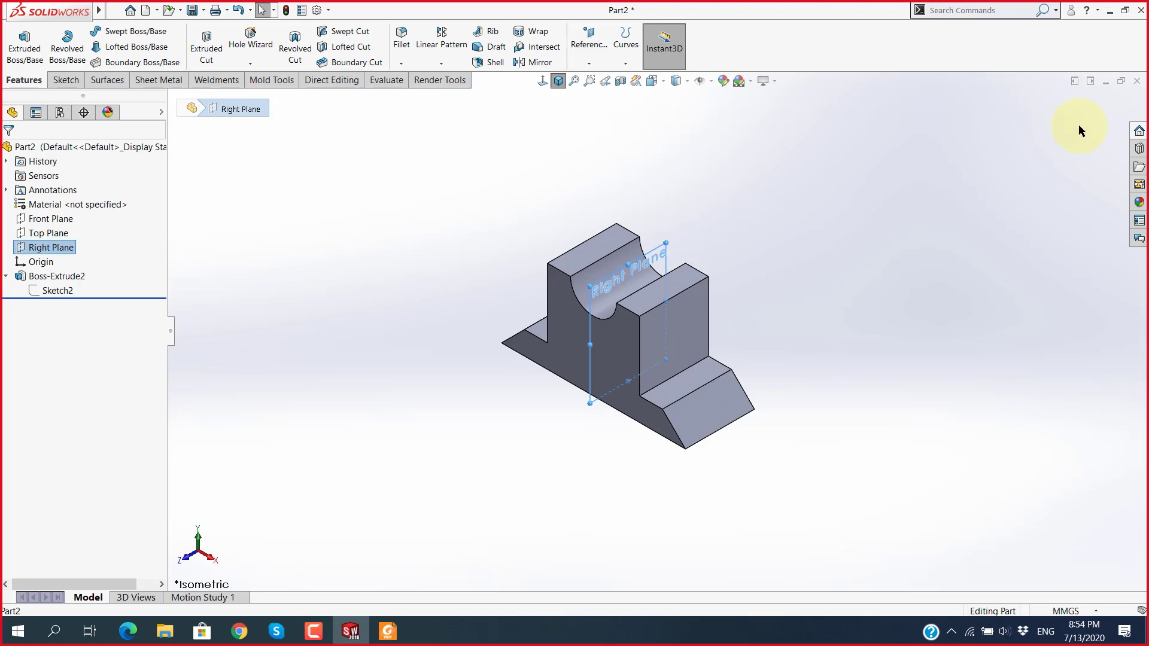
click(1137, 80)
click(504, 326)
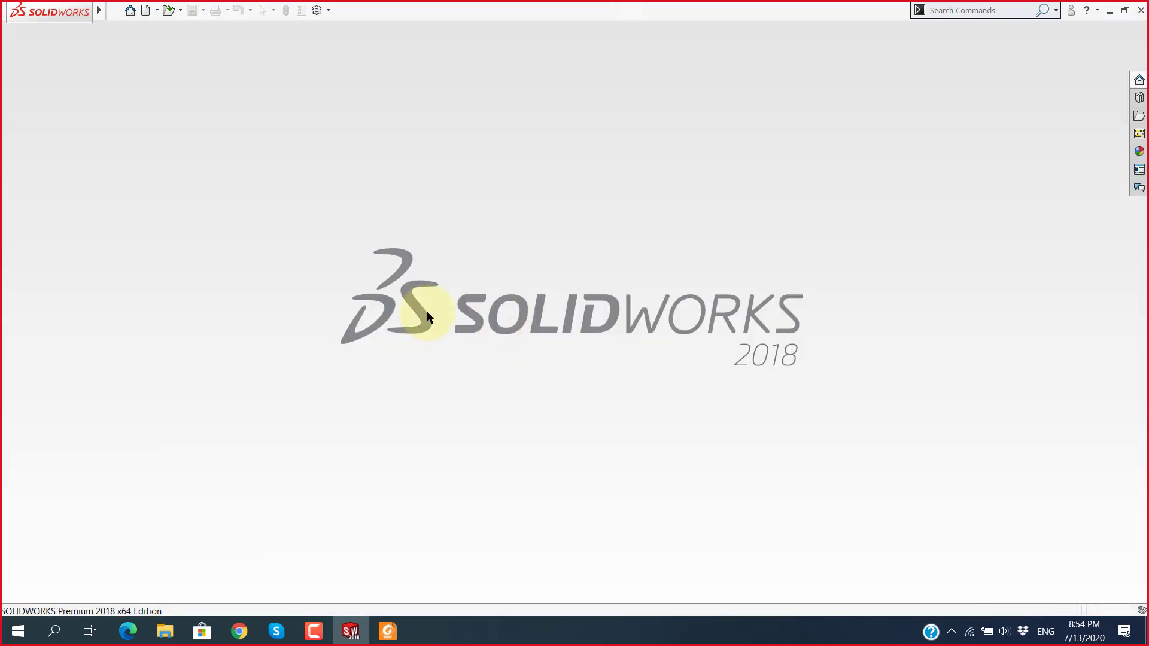
key(alt+Tab)
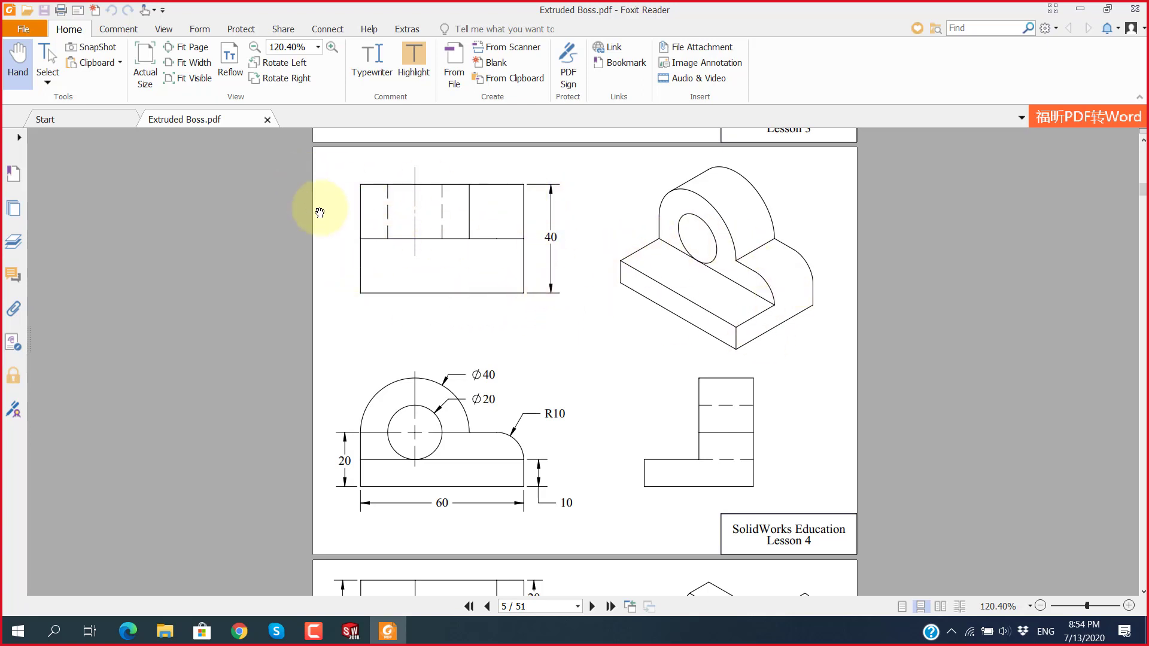
click(447, 508)
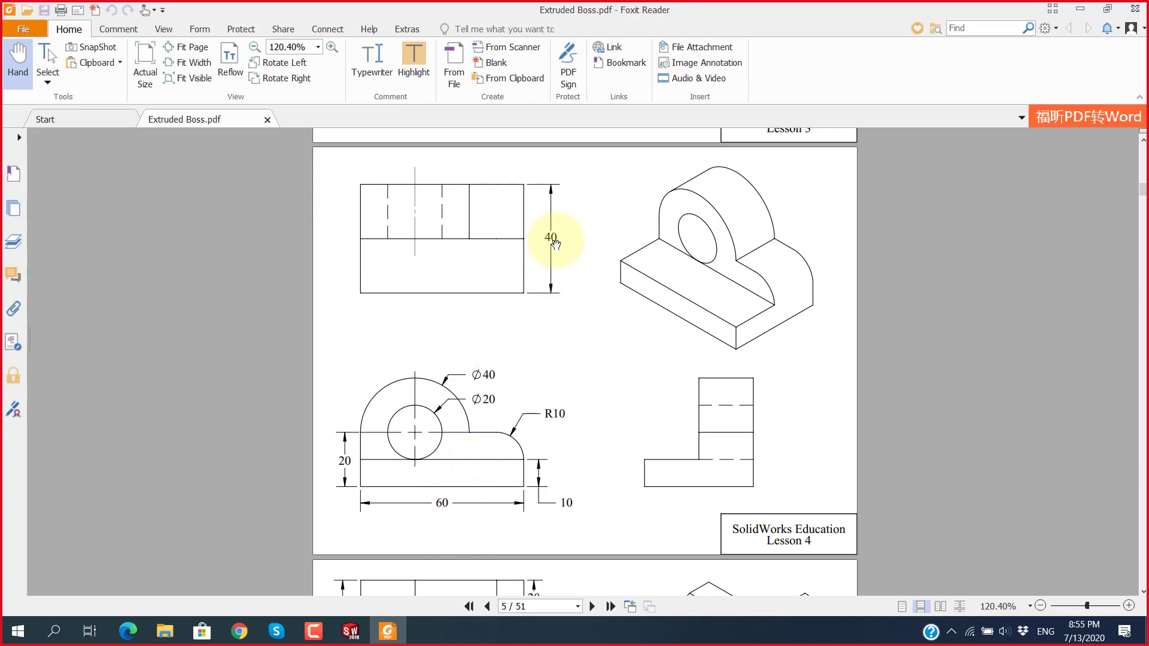
Step: Draw a center rectangle from the origin in a new Top Plane sketch
key(alt+Tab)
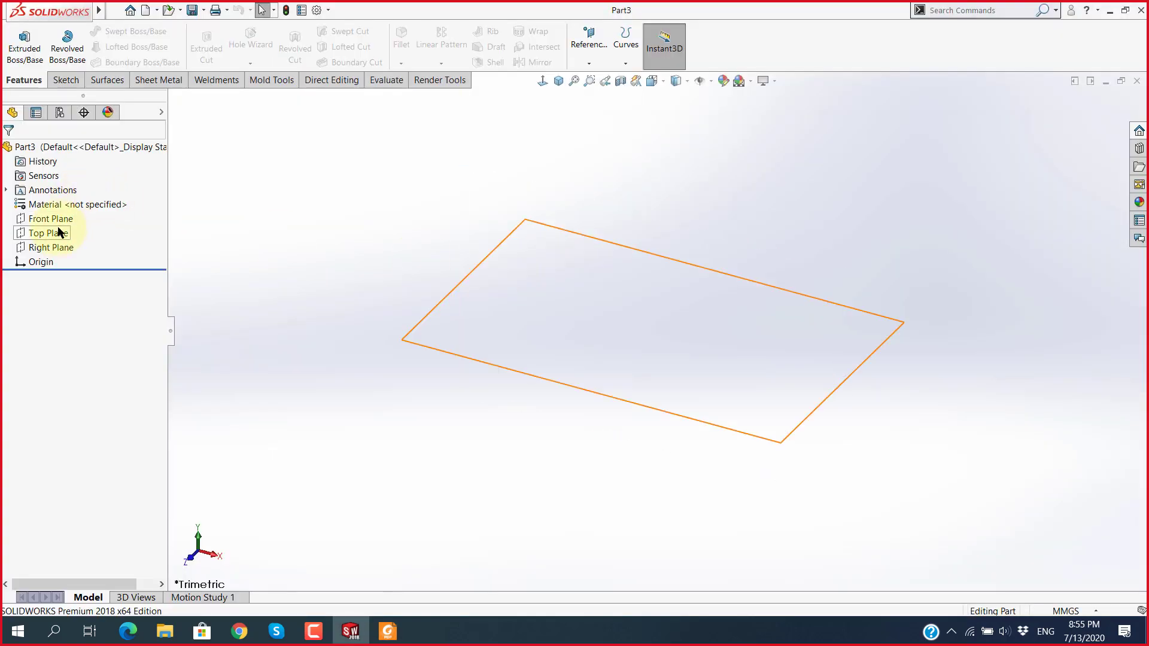
click(60, 232)
click(66, 211)
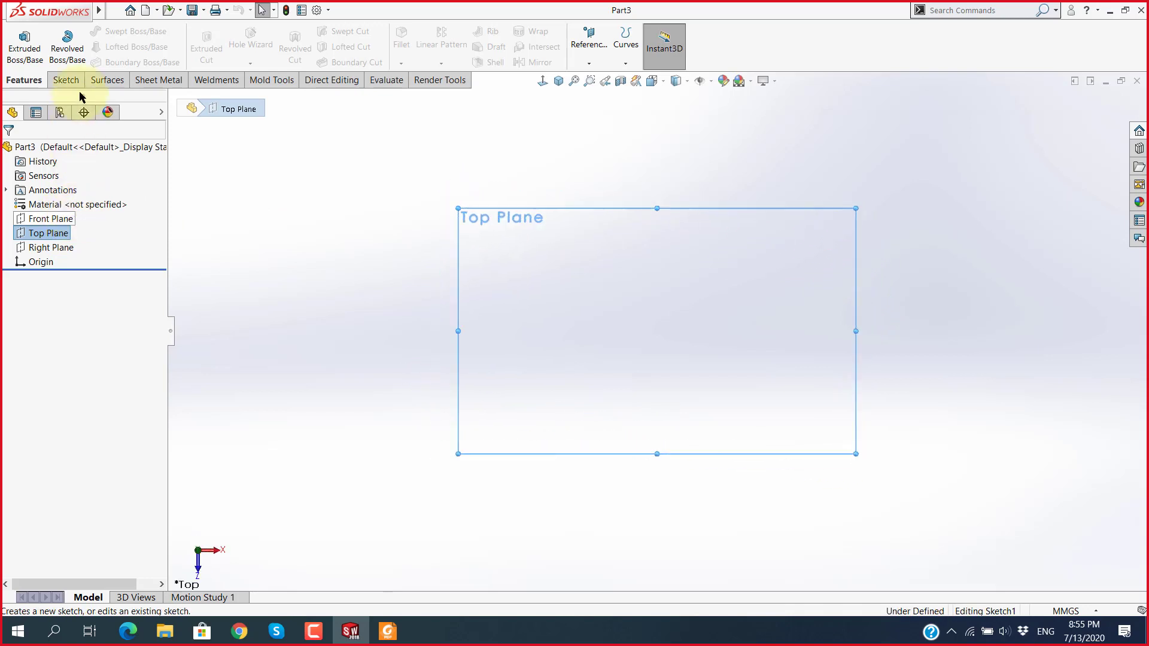
click(114, 49)
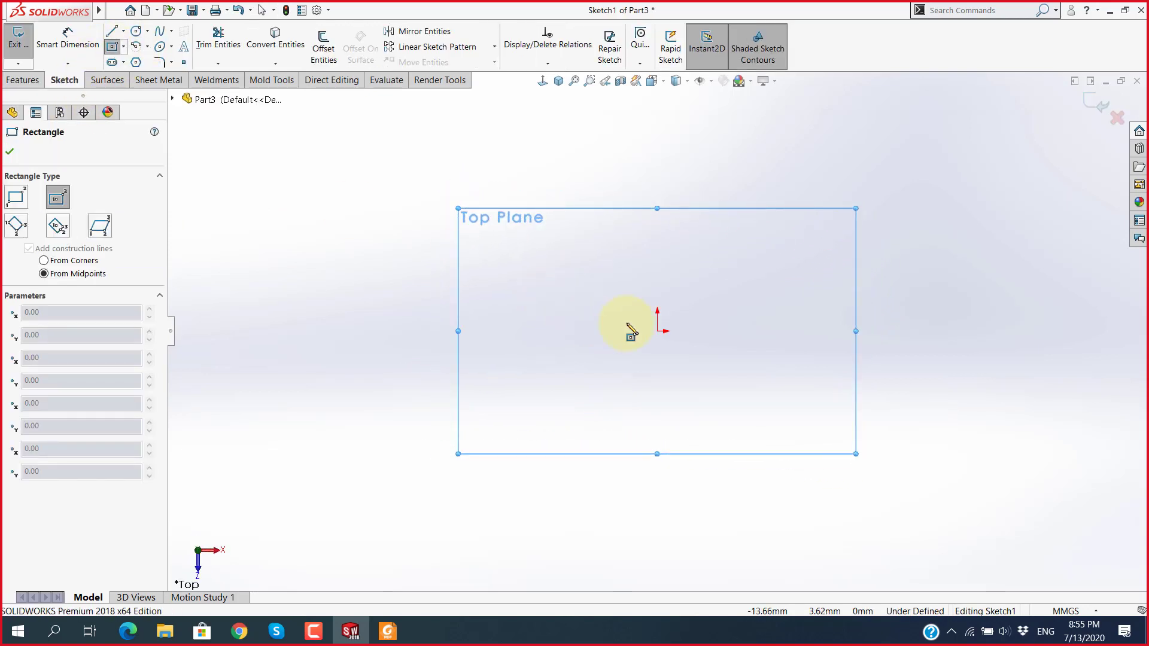
click(657, 331)
click(804, 233)
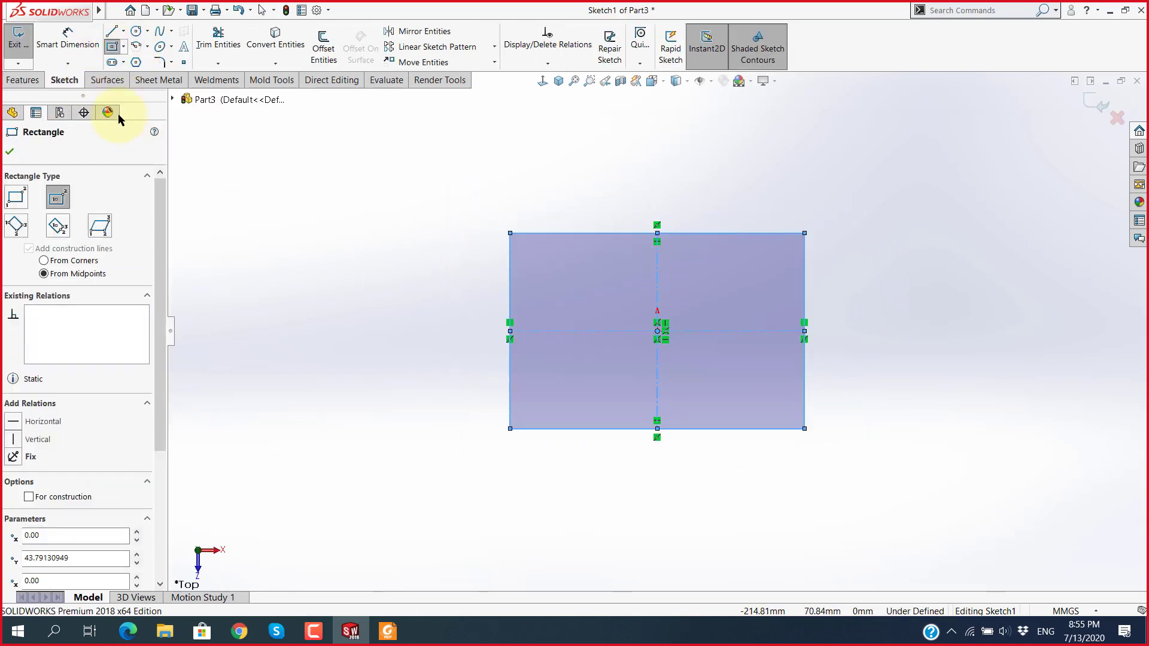
Step: Dimension the rectangle to 40 high and 60 wide
click(67, 39)
click(509, 298)
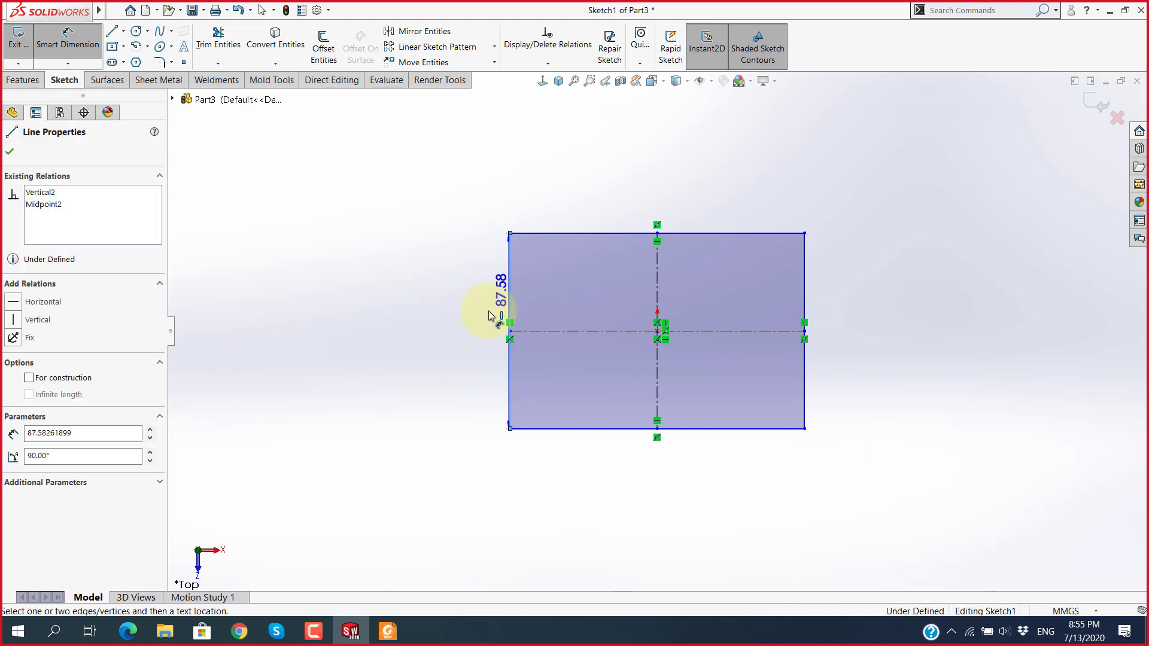
click(488, 310)
text(40)
key(Return)
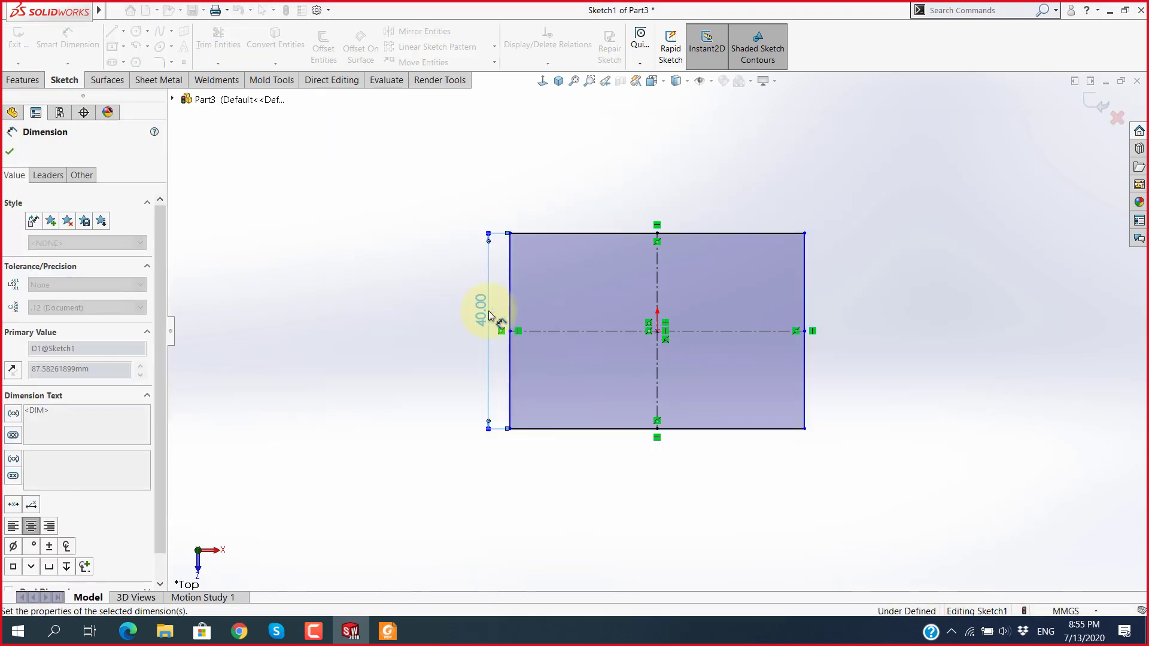
click(583, 429)
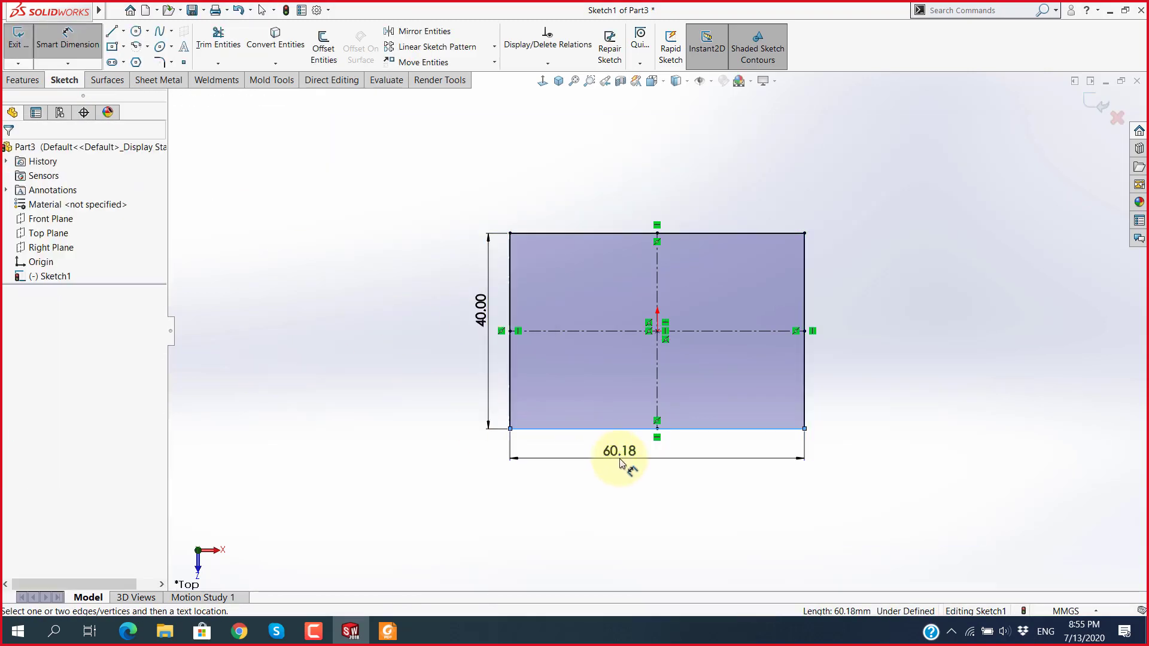
click(619, 458)
text(60)
key(Return)
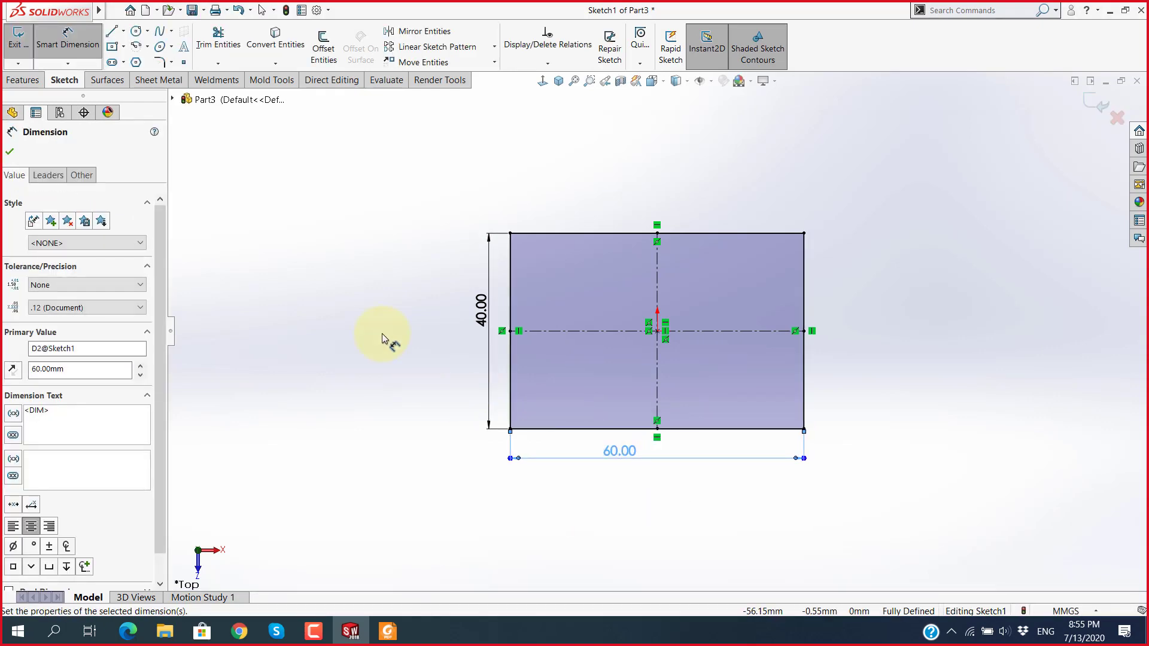
click(24, 80)
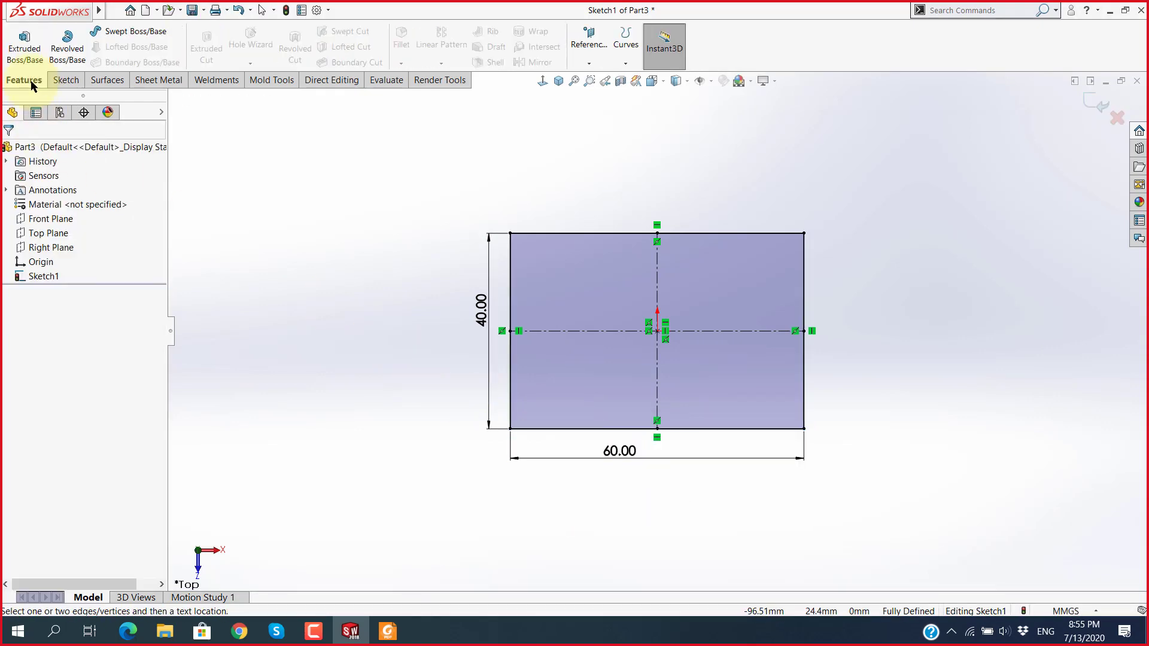
Step: Extrude the rectangle blind 10 mm, checking the base thickness in the PDF
click(24, 45)
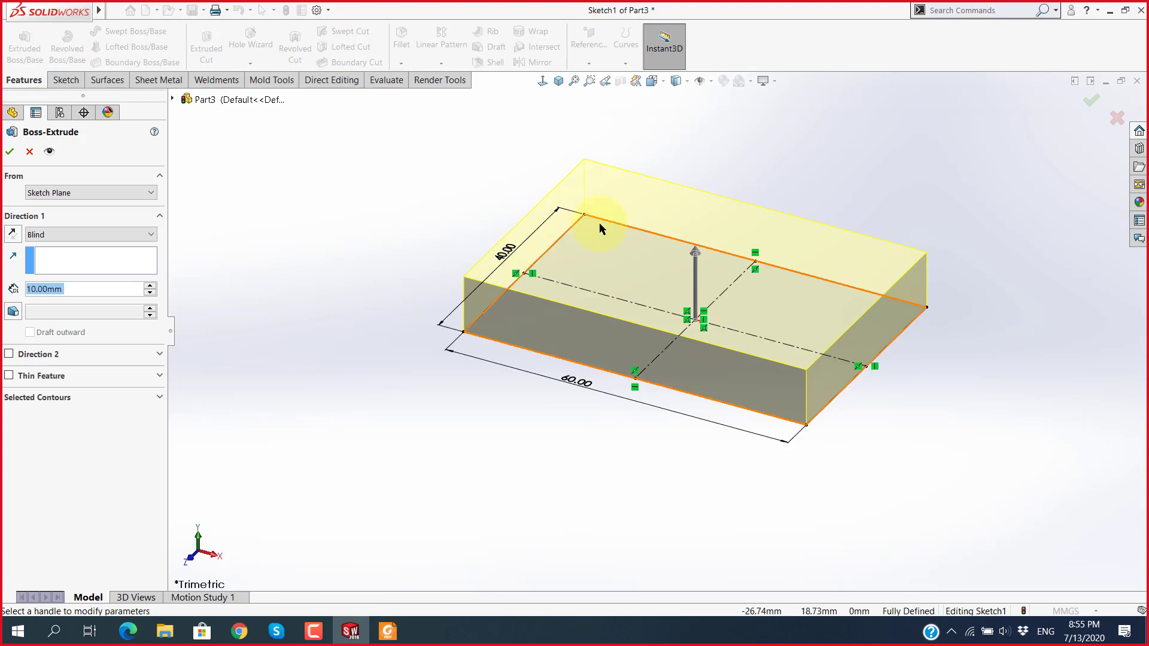
key(alt+Tab)
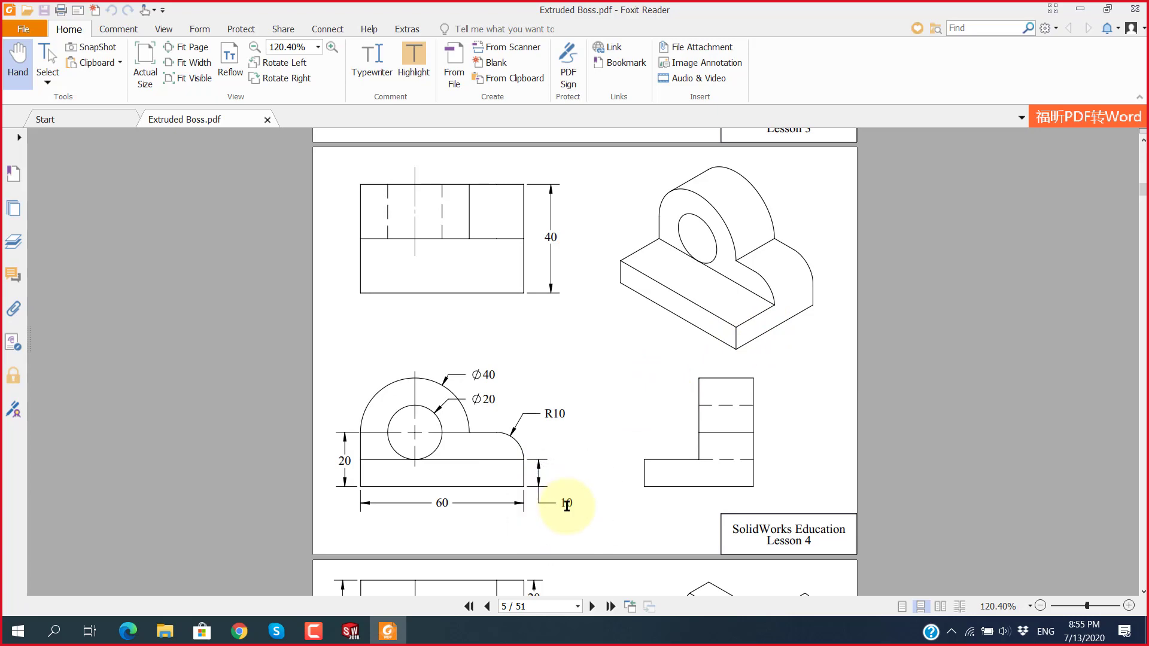
key(alt+Tab)
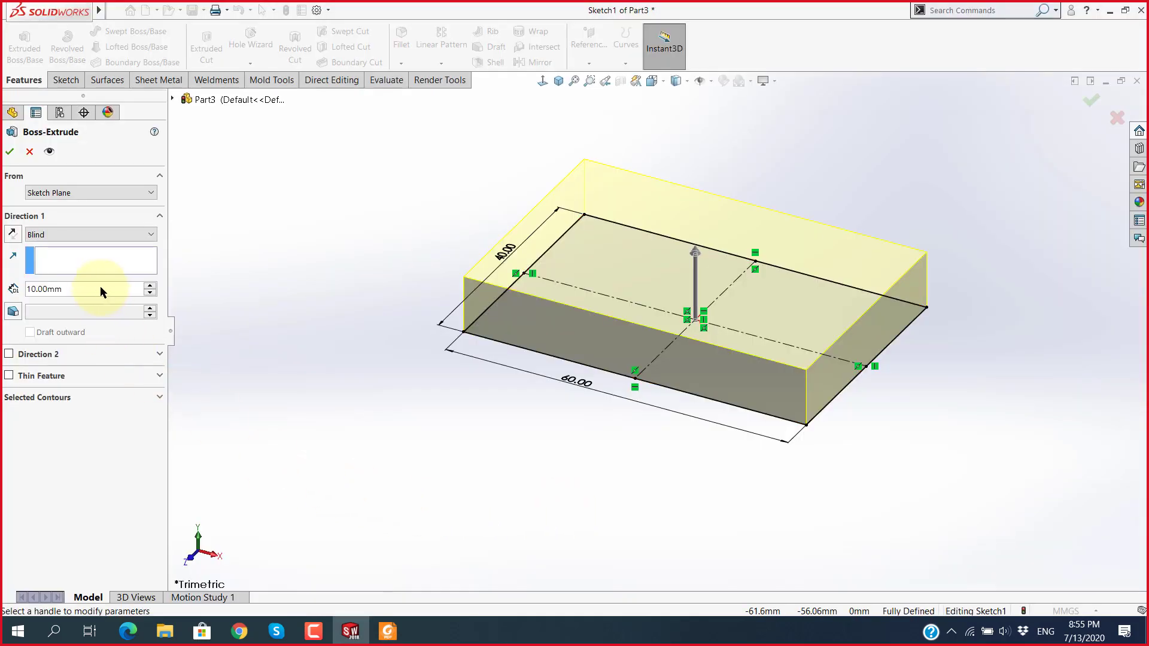
click(11, 151)
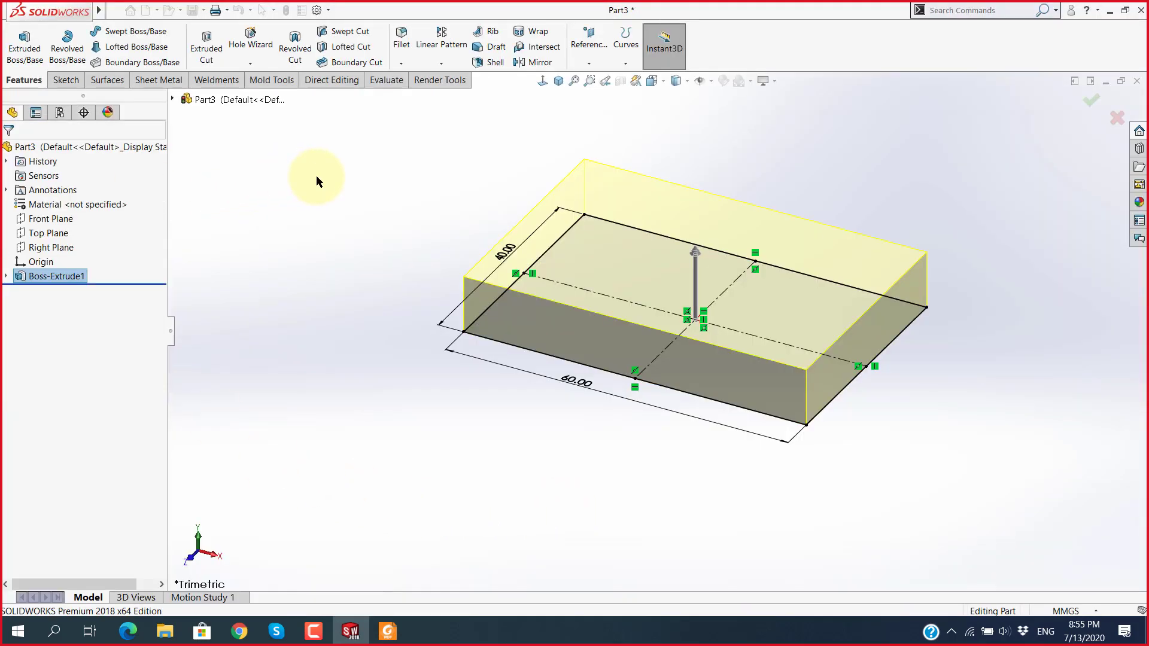
scroll(678, 294, down, 3)
scroll(678, 294, up, 2)
Step: View the Lesson 4 drawing to read the R10 rounded end and 20 overall height
key(alt+Tab)
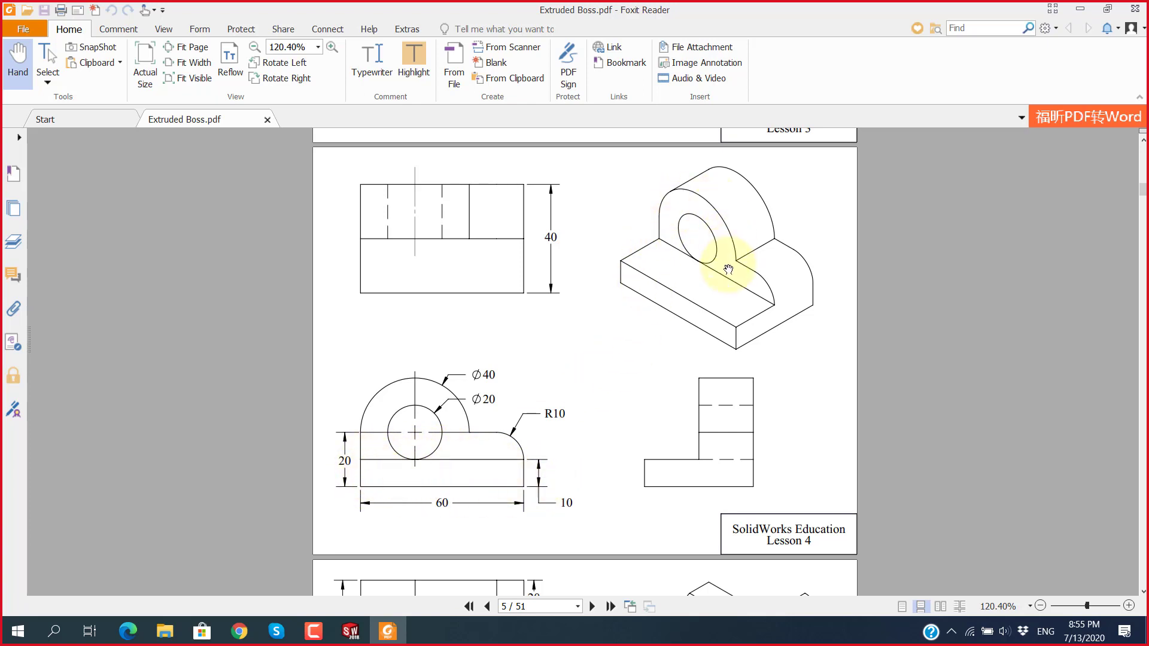
Step: Orbit the 10 mm block, pick its long narrow side face, and start Sketch2 there
click(824, 274)
key(alt+Tab)
mouse_move(795, 307)
middle_down()
mouse_move(757, 339)
mouse_move(742, 319)
middle_up()
click(744, 315)
click(852, 355)
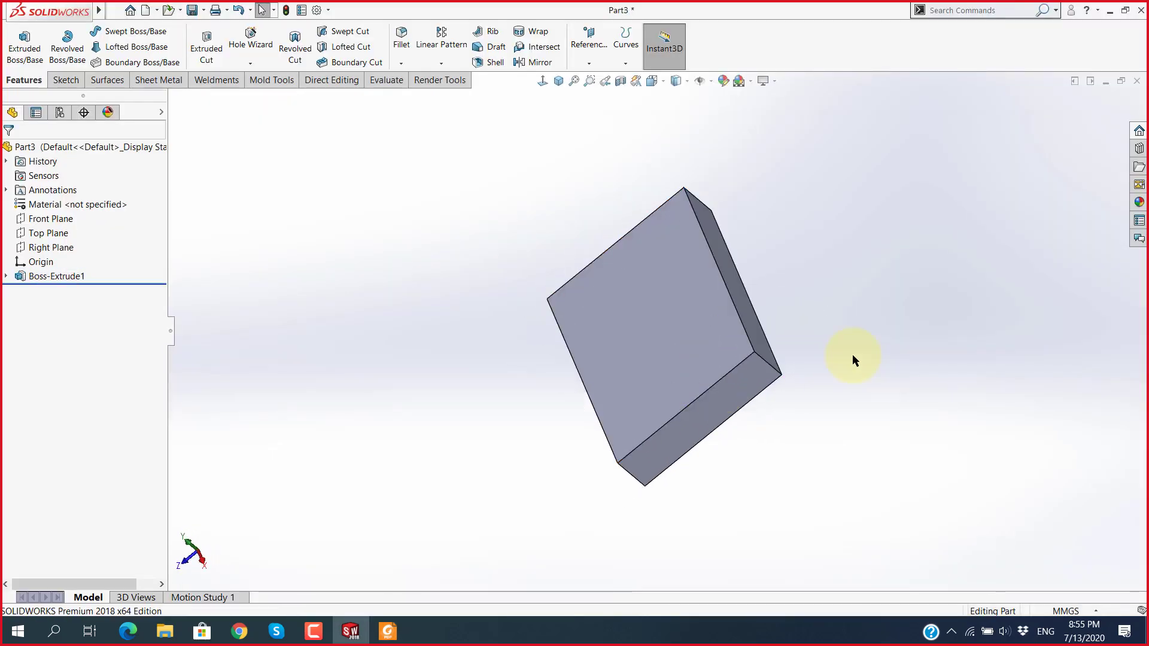
scroll(777, 310, down, 3)
click(685, 286)
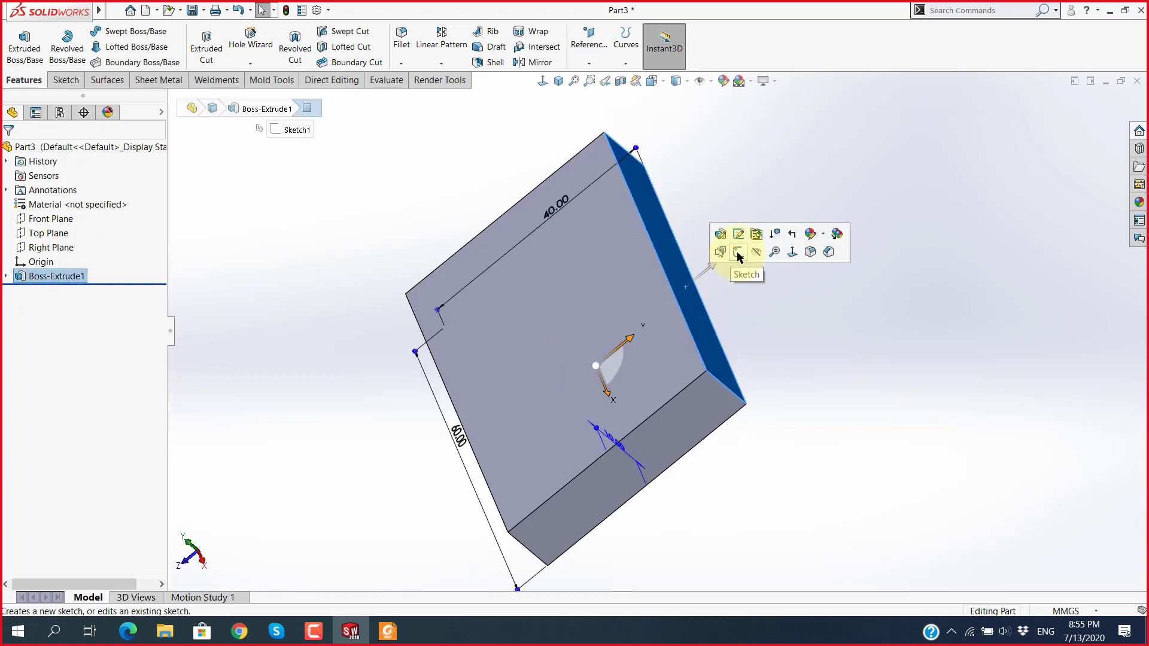
click(739, 234)
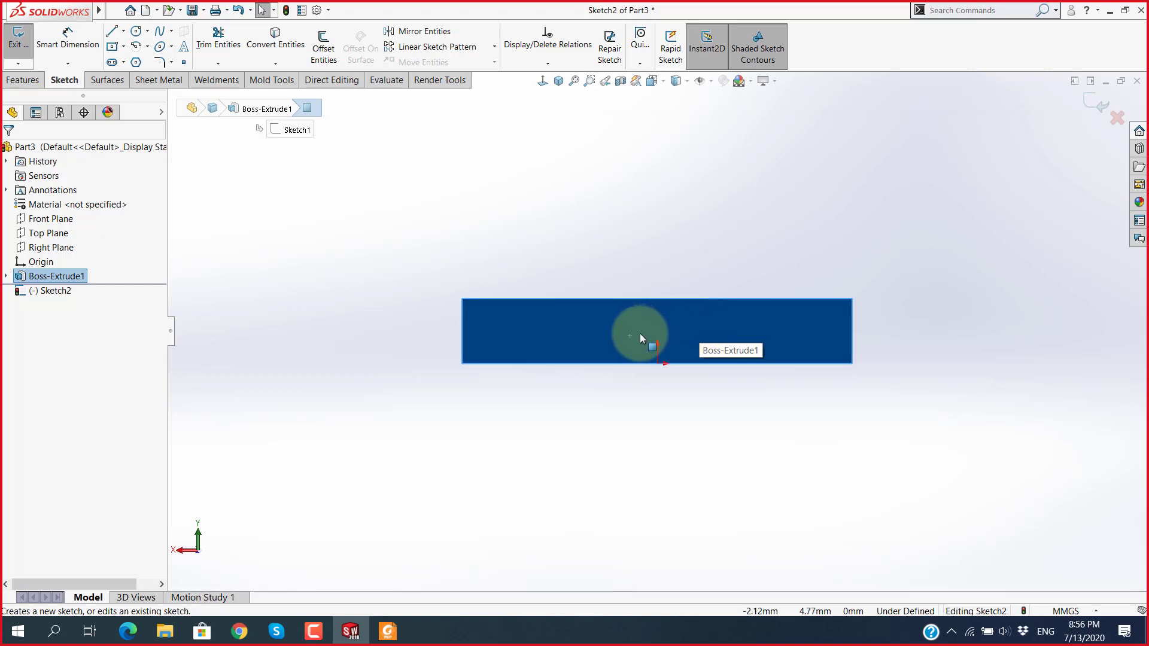
Step: Compare the front-face sketch against the PDF reference drawing, switching back and forth
key(alt+Tab)
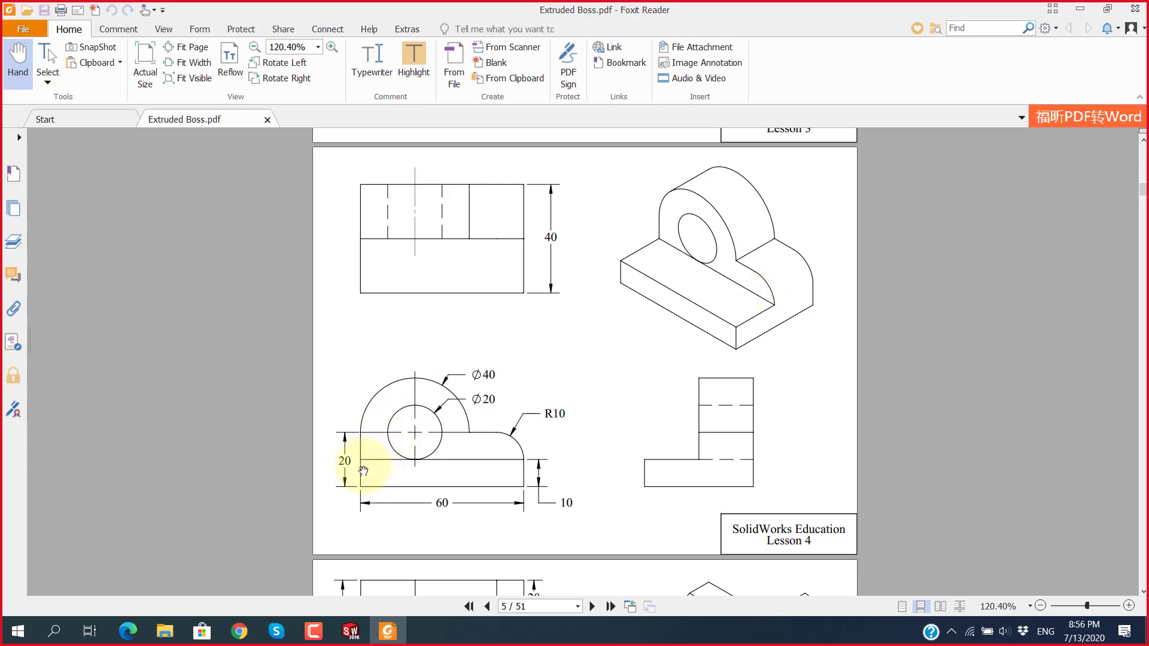
key(alt+Tab)
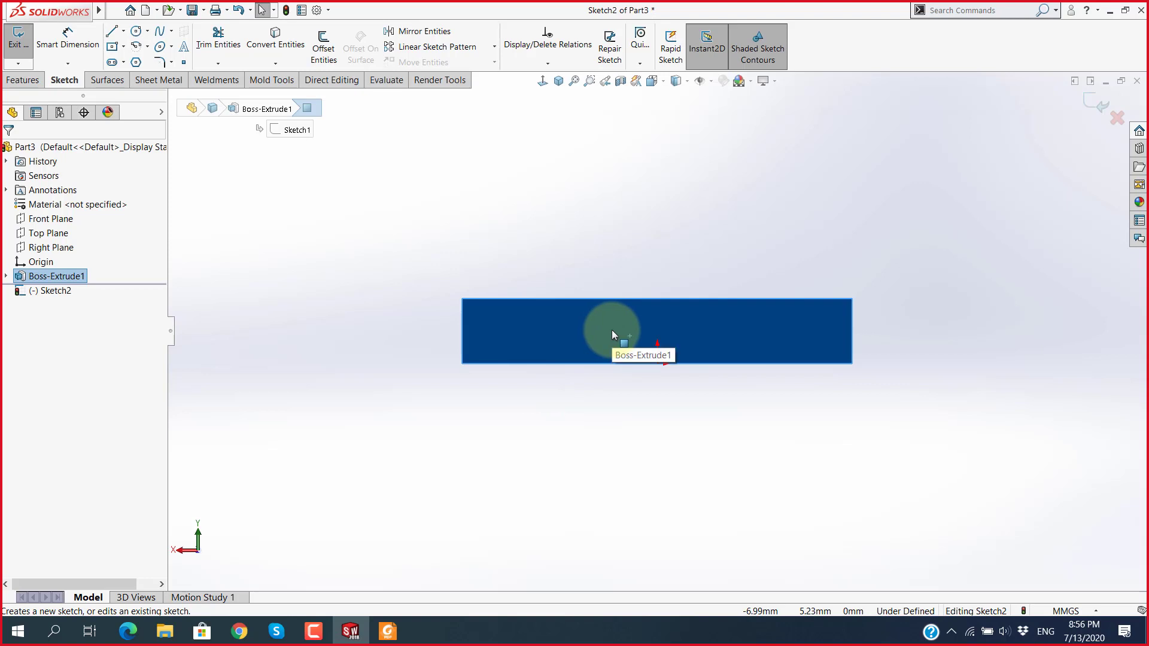
key(alt+Tab)
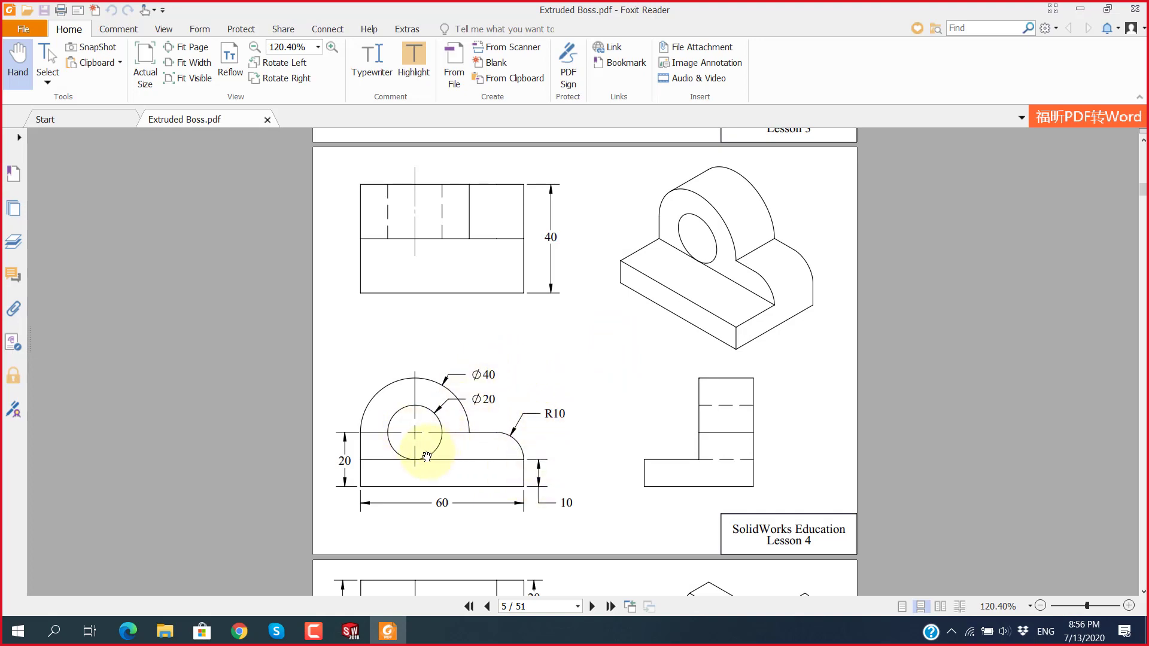
key(alt+Tab)
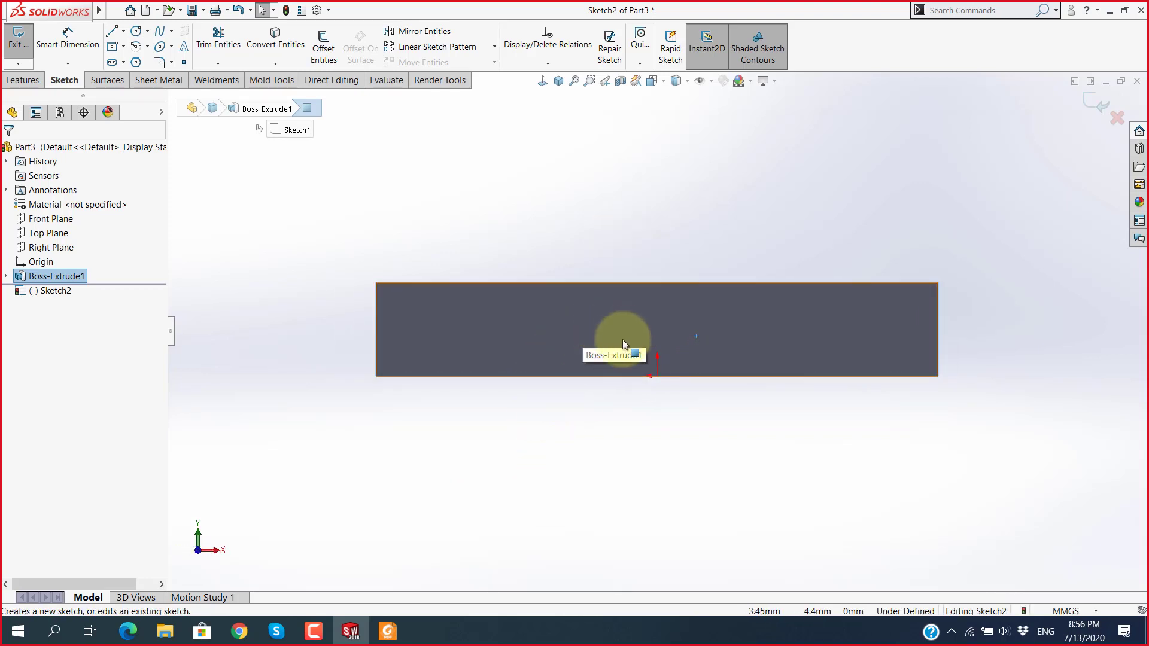
key(alt+Tab)
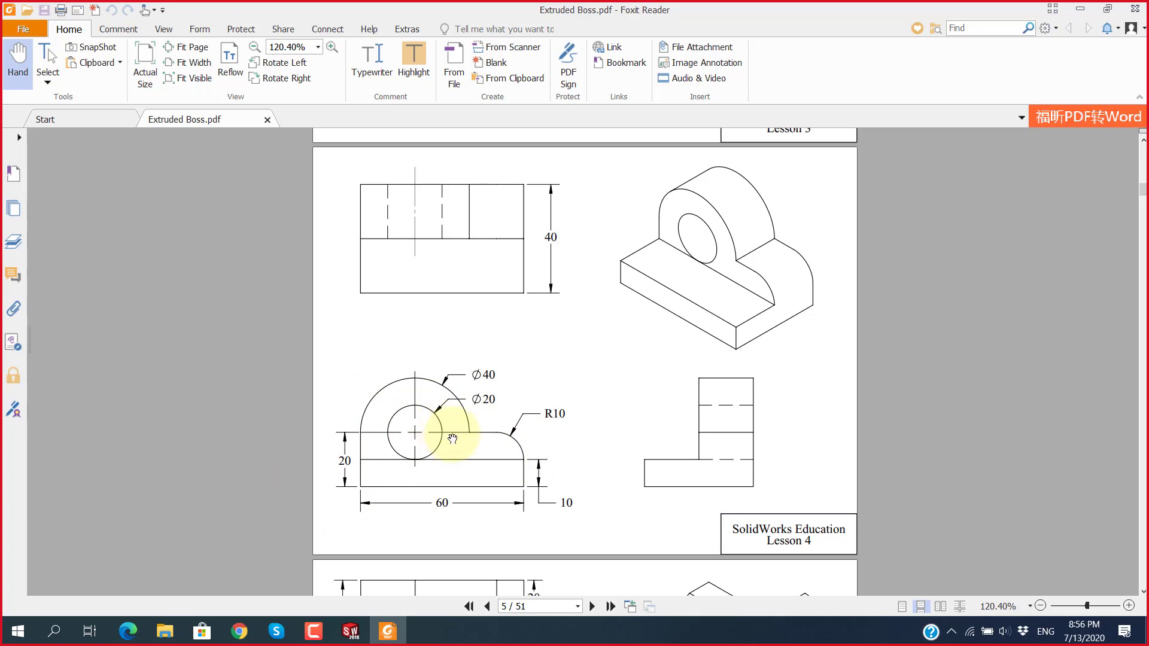
key(alt+Tab)
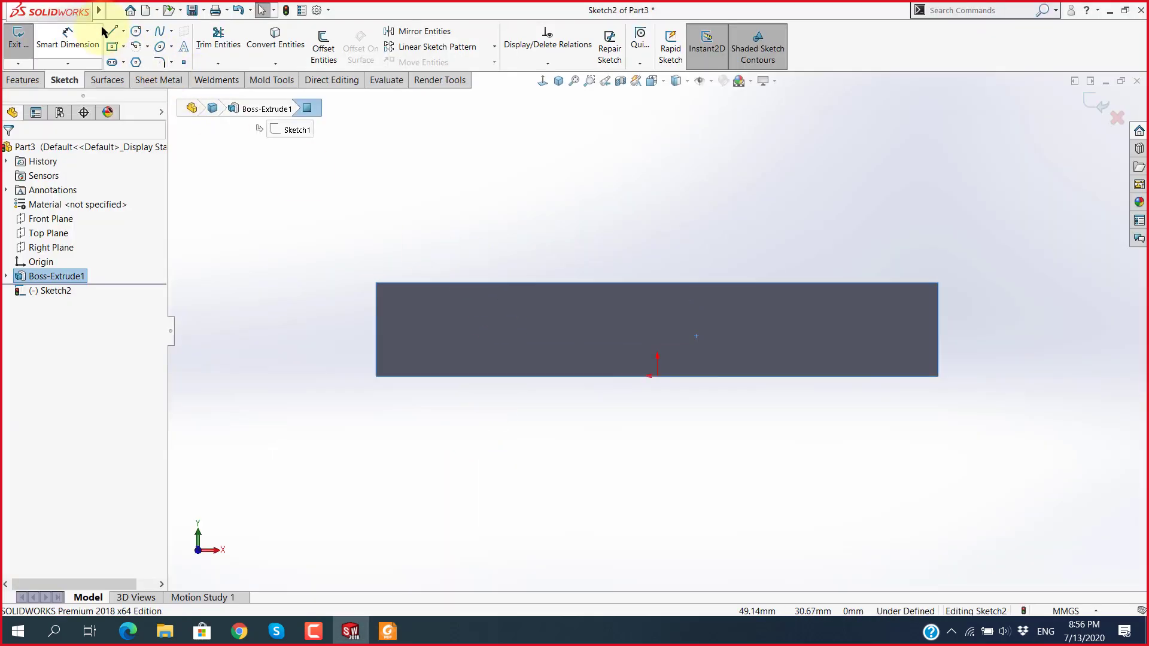
Step: Draw an upright line from the block's top-left corner, then a semicircular tangent arc
click(111, 31)
key(alt+Tab)
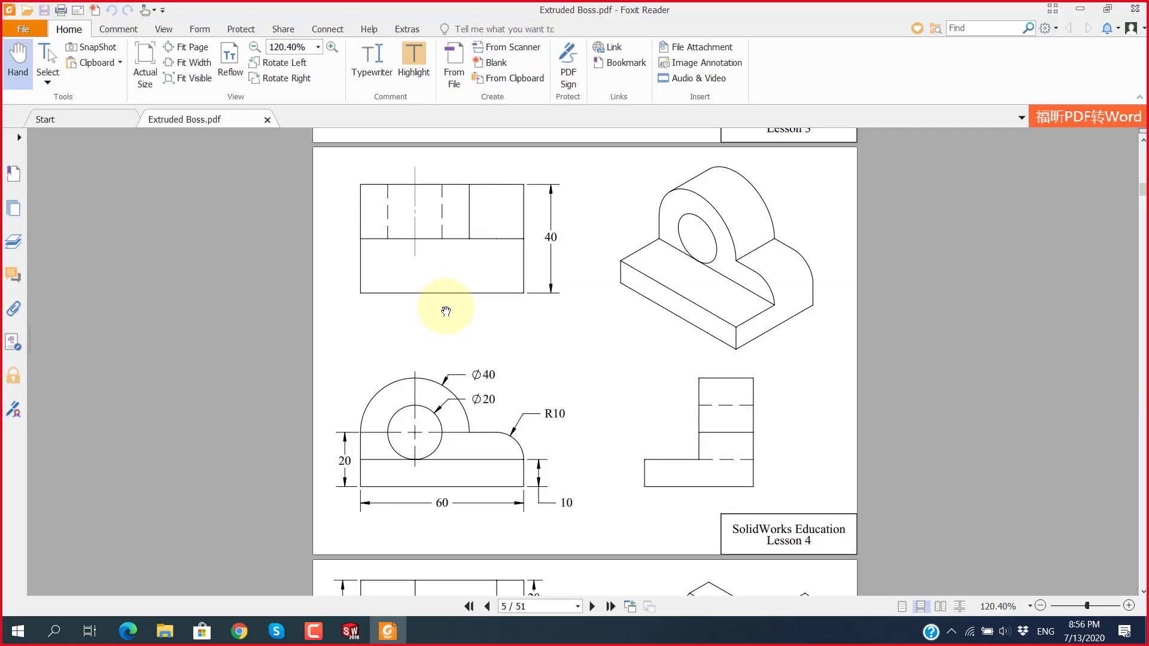
key(alt+Tab)
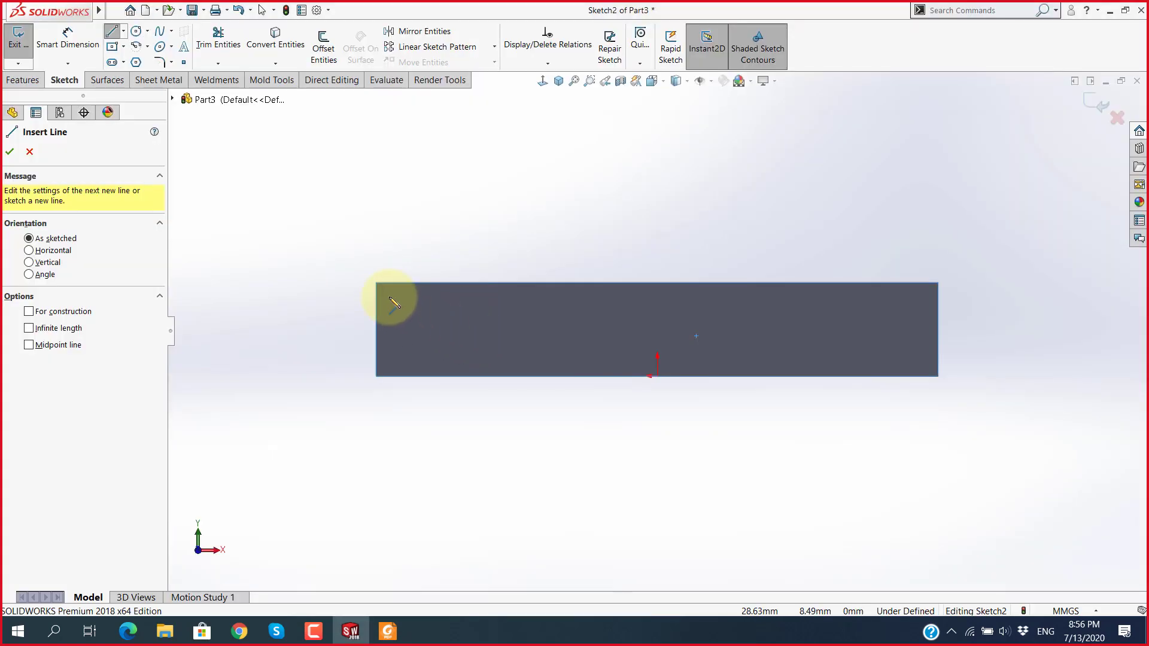
click(375, 282)
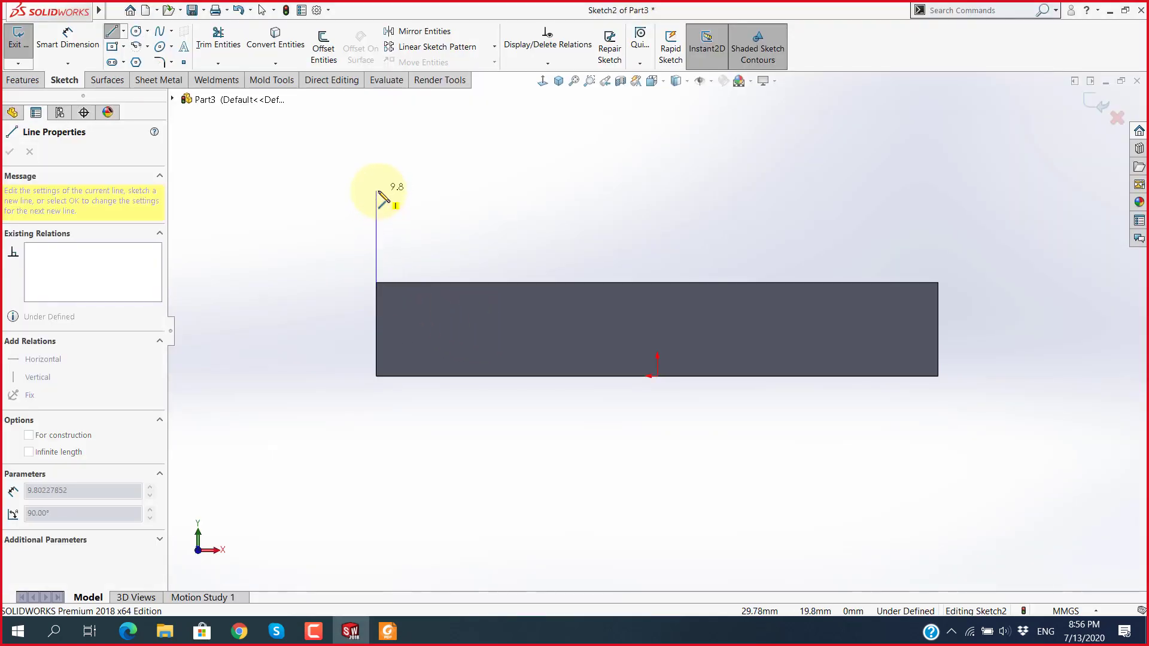
key(z)
click(495, 249)
key(a)
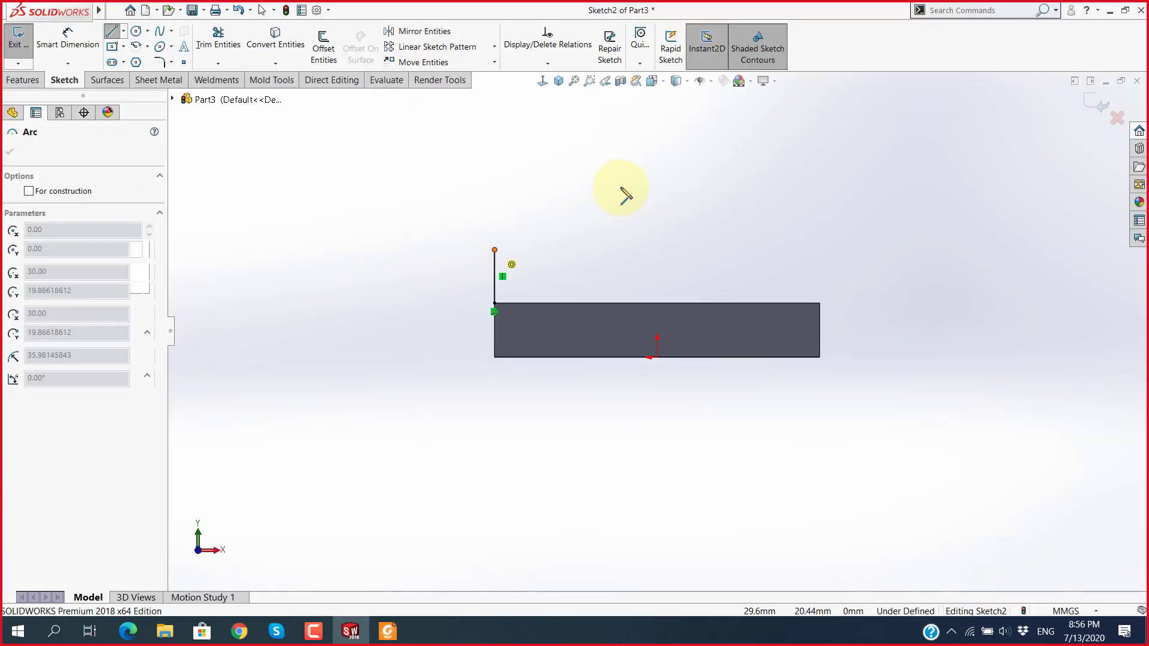
click(657, 249)
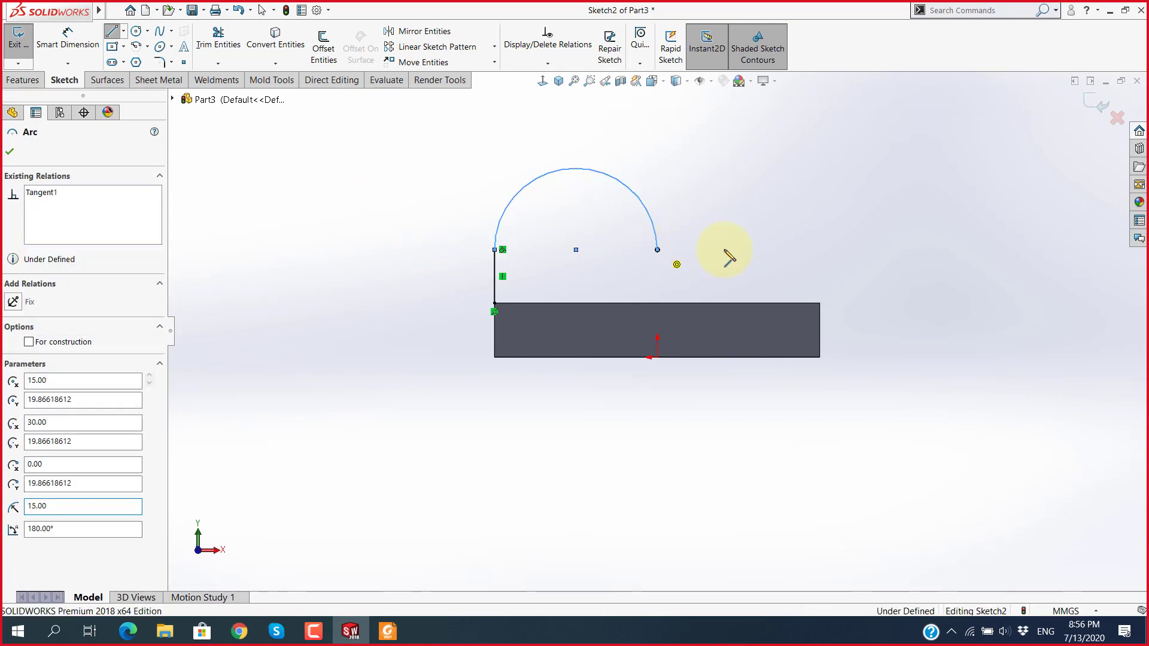
Step: Close the outline down the right side and back to the left corner, selecting the right line
click(819, 250)
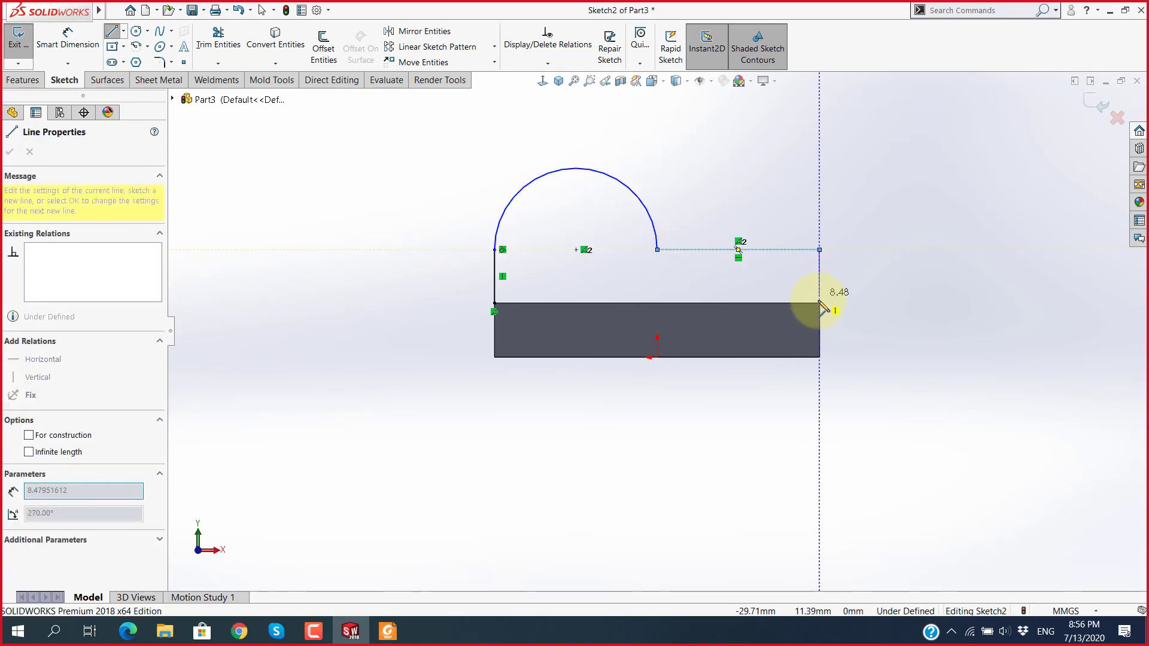
click(820, 303)
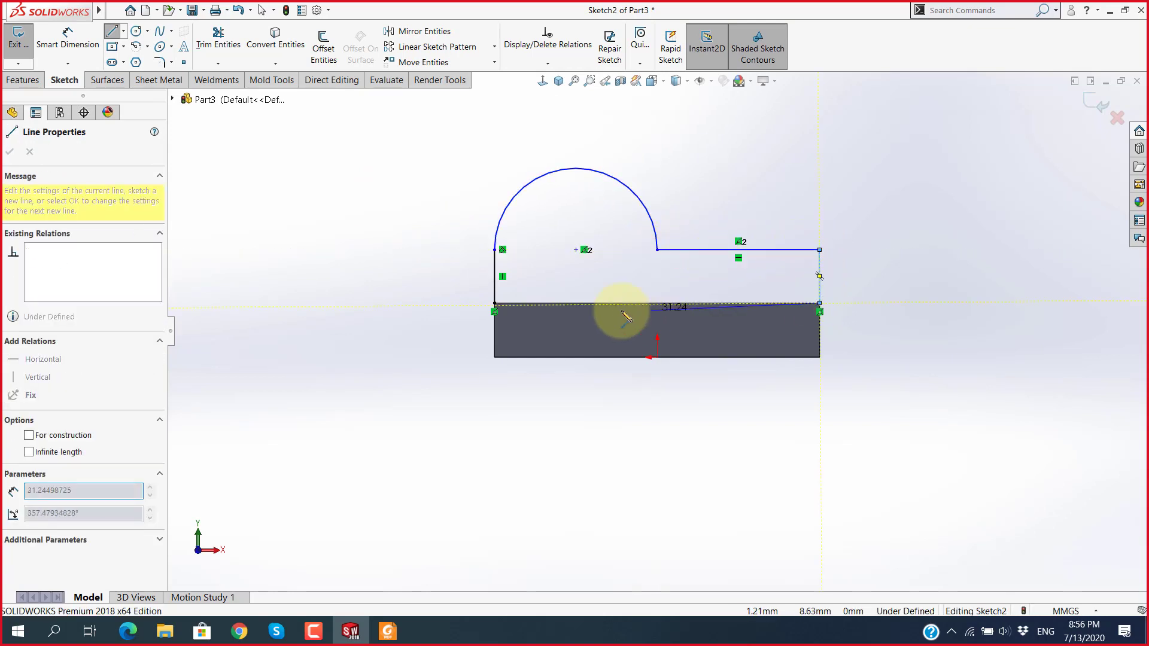
click(494, 303)
key(Escape)
scroll(808, 300, down, 1)
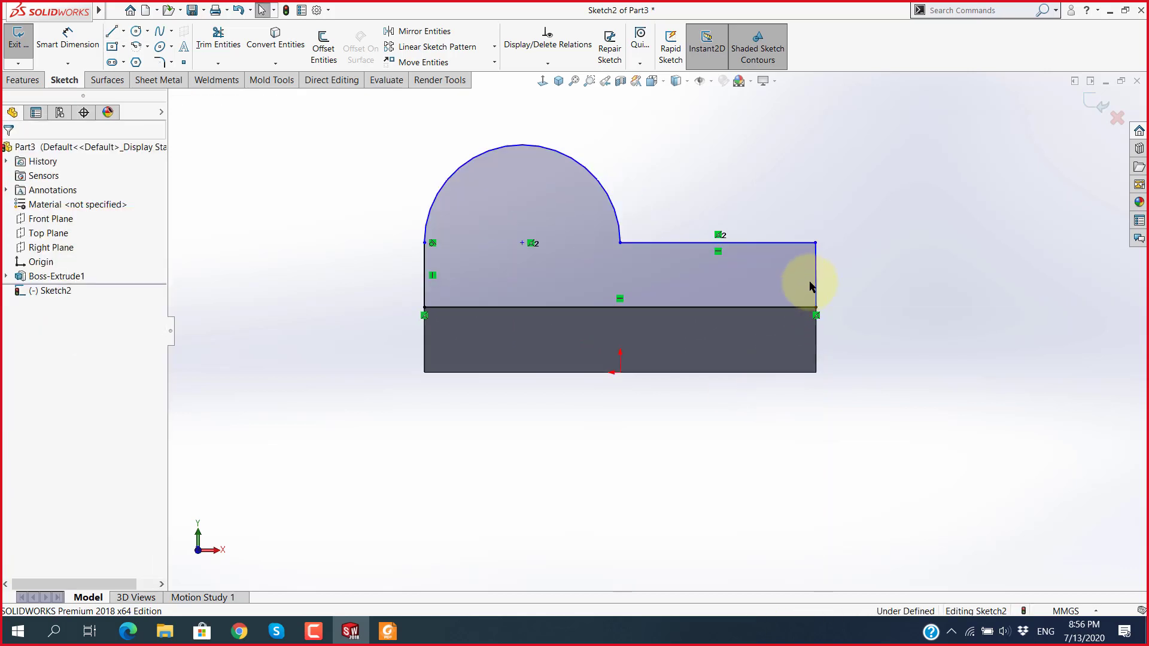
click(815, 281)
click(866, 228)
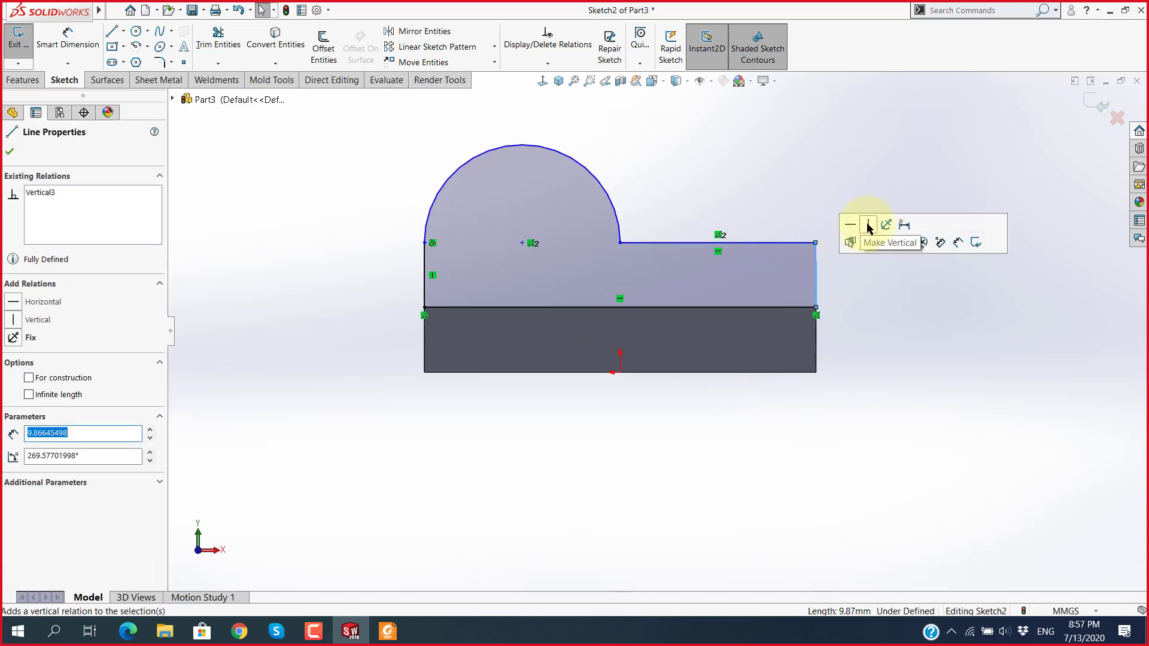
key(Escape)
key(alt+Tab)
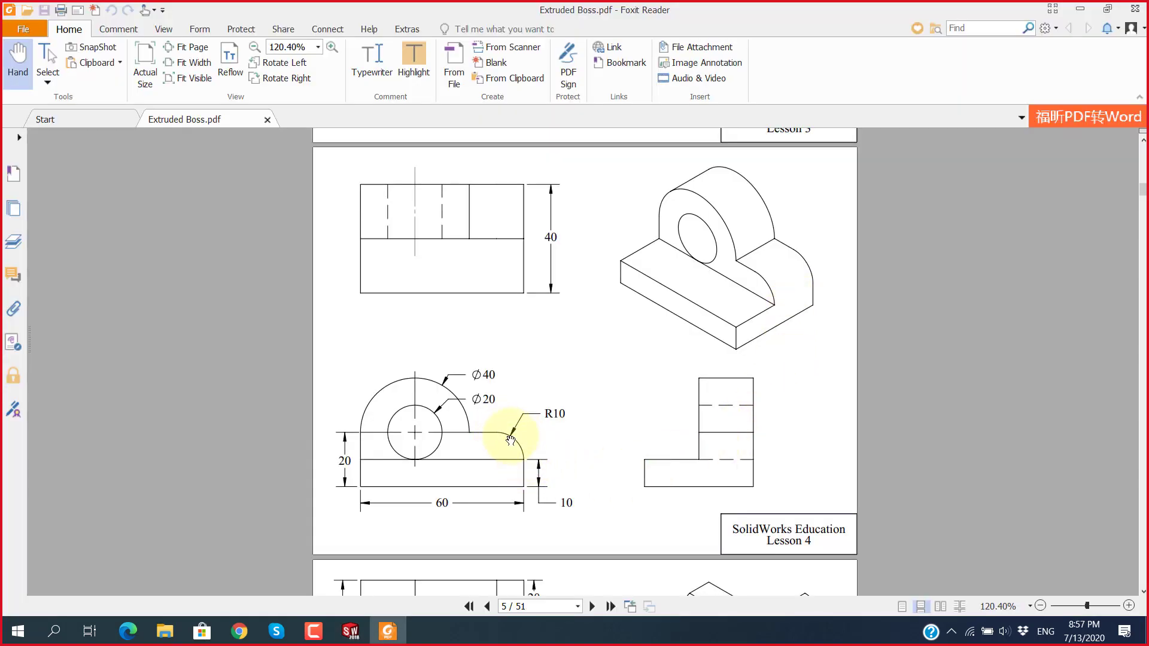
key(alt+Tab)
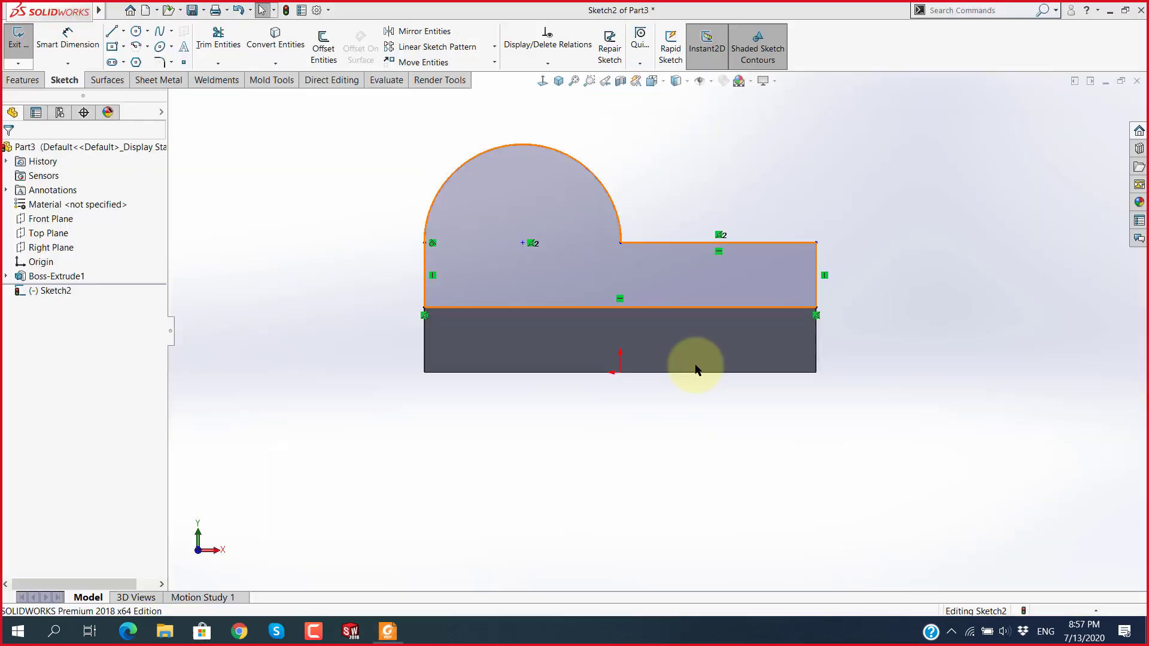
key(alt+Tab)
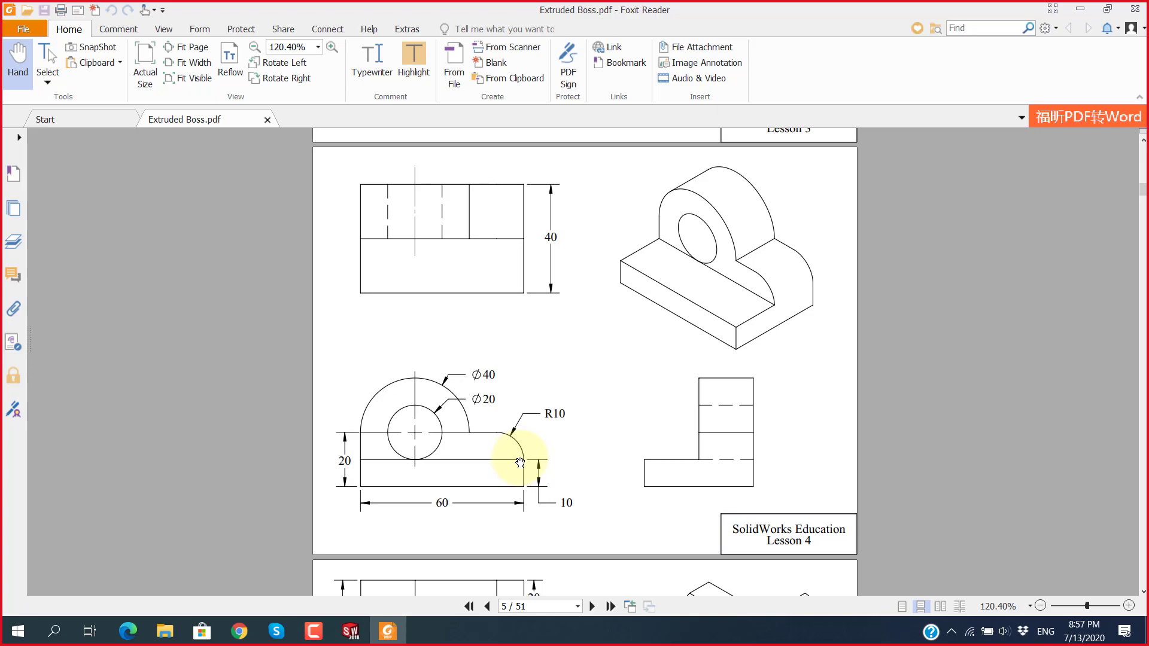
key(alt+Tab)
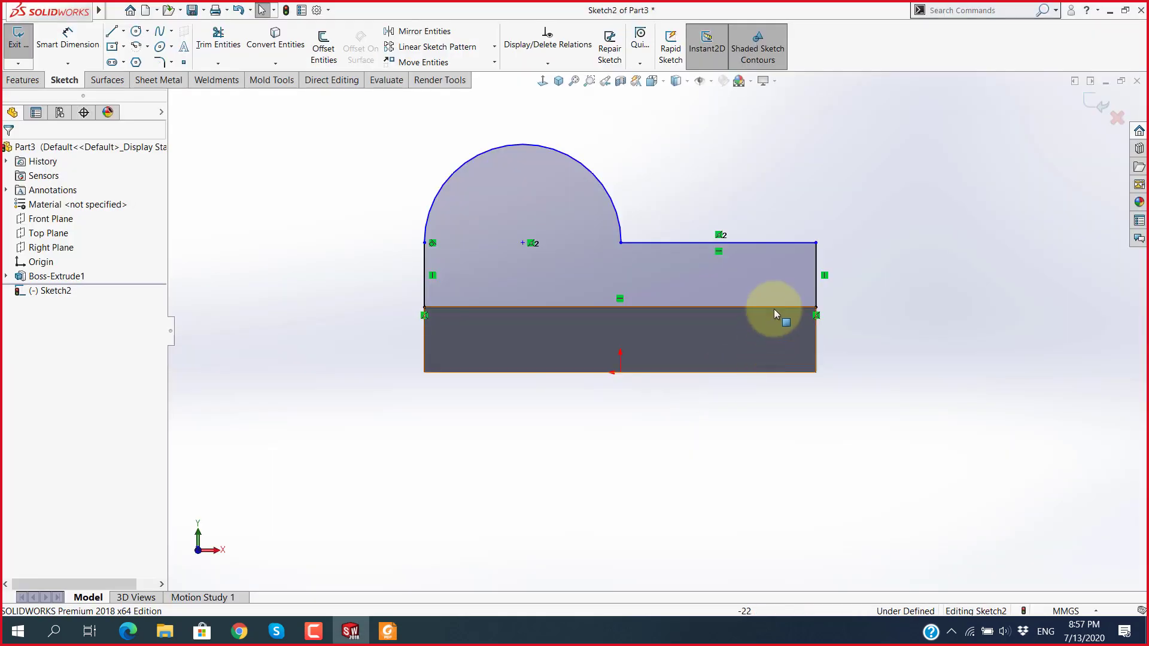
scroll(775, 312, down, 5)
scroll(802, 321, down, 2)
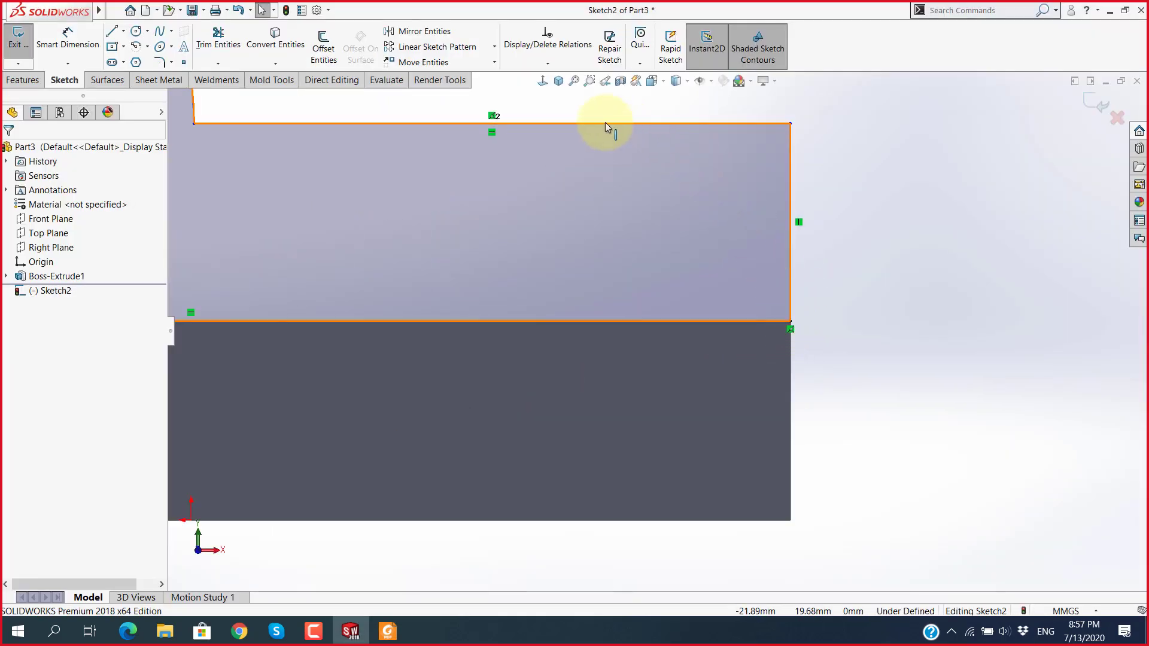
scroll(866, 367, up, 5)
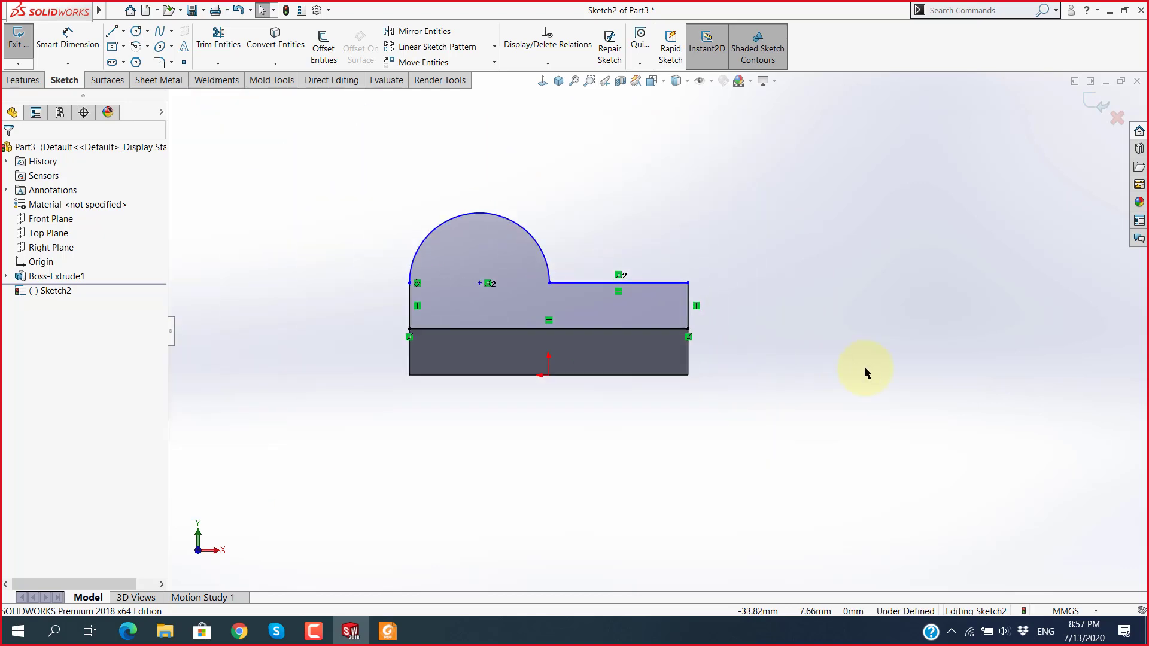
scroll(533, 300, down, 2)
key(alt+Tab)
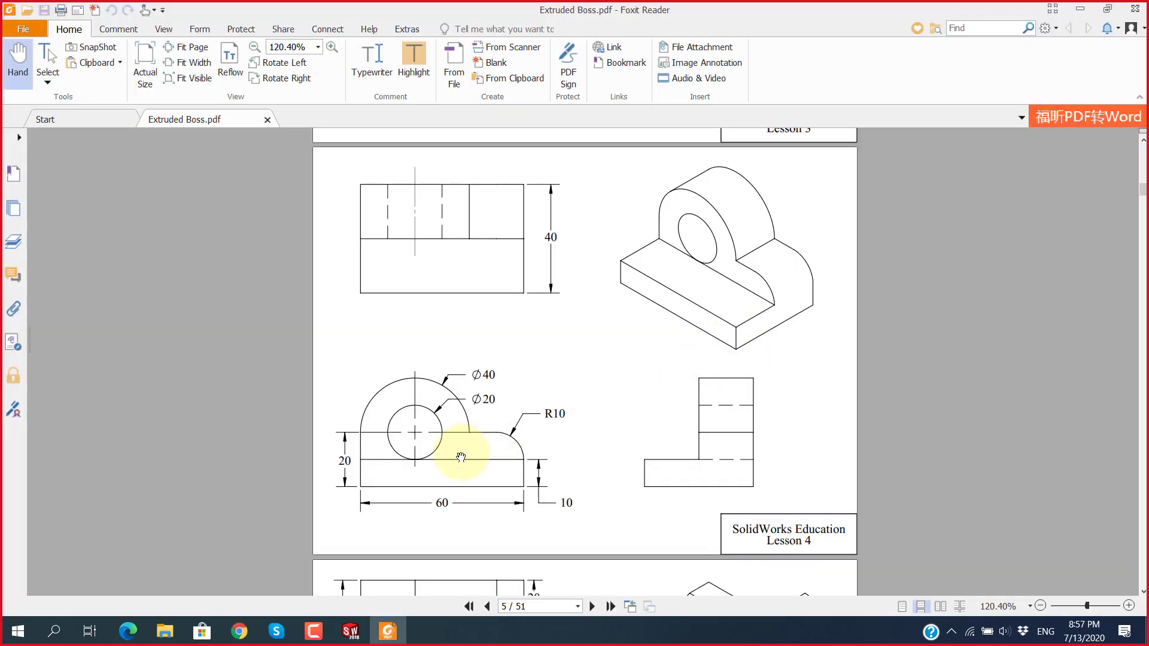
key(alt+Tab)
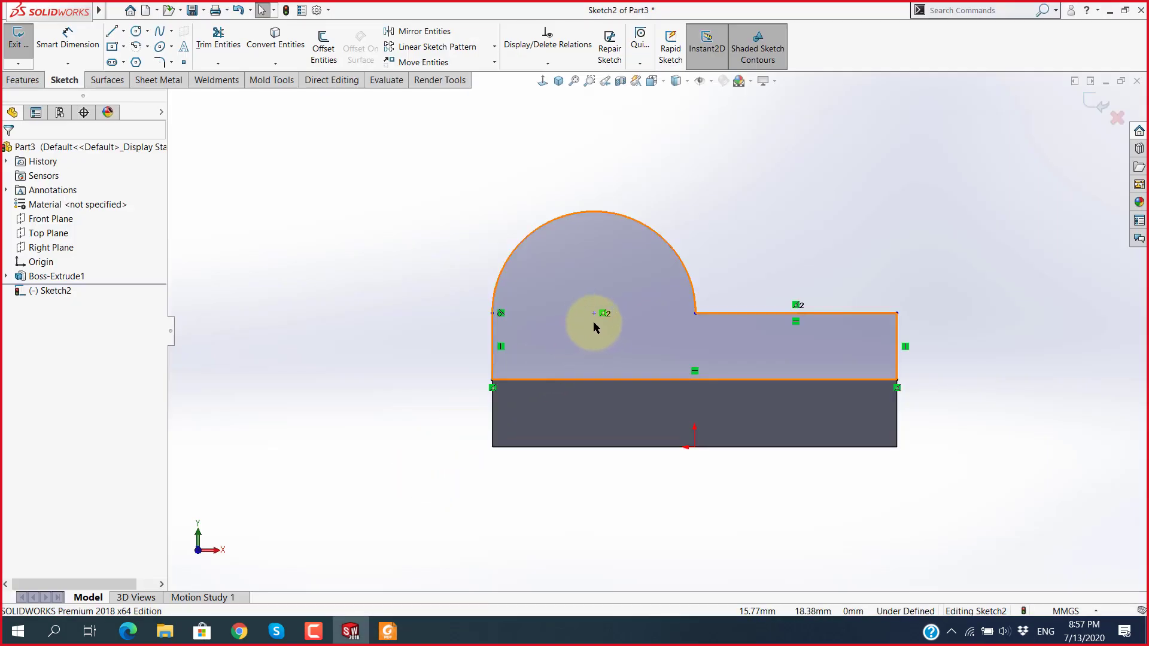
Step: Dimension the arc centre 20 mm above the origin
click(96, 47)
click(594, 313)
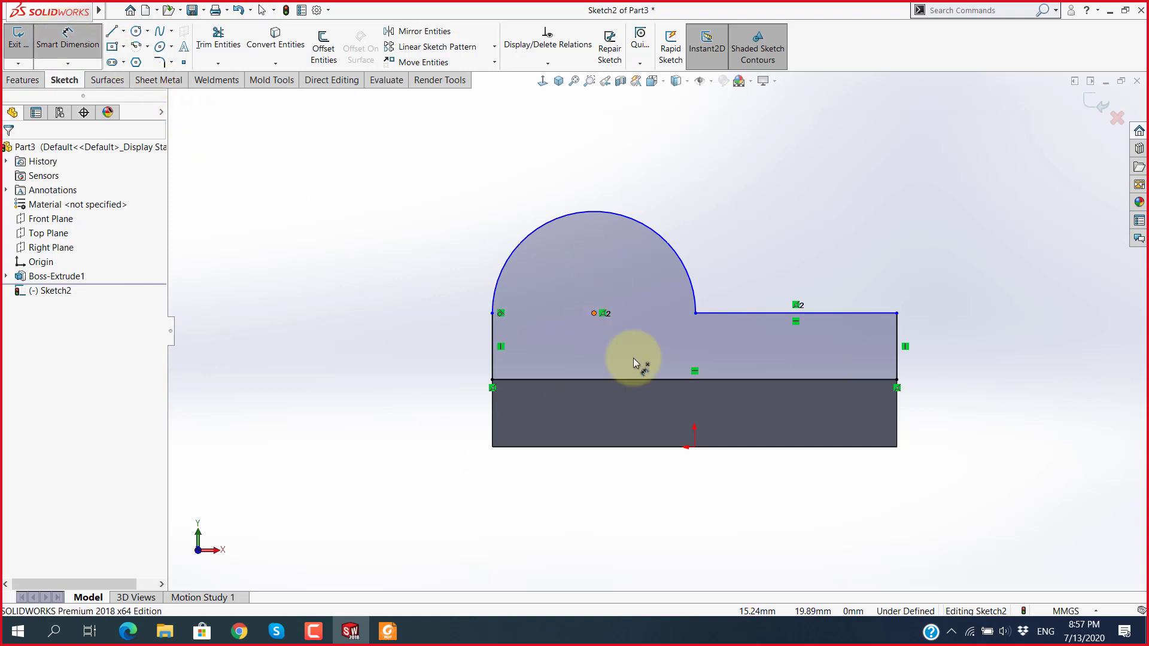
click(694, 447)
click(413, 388)
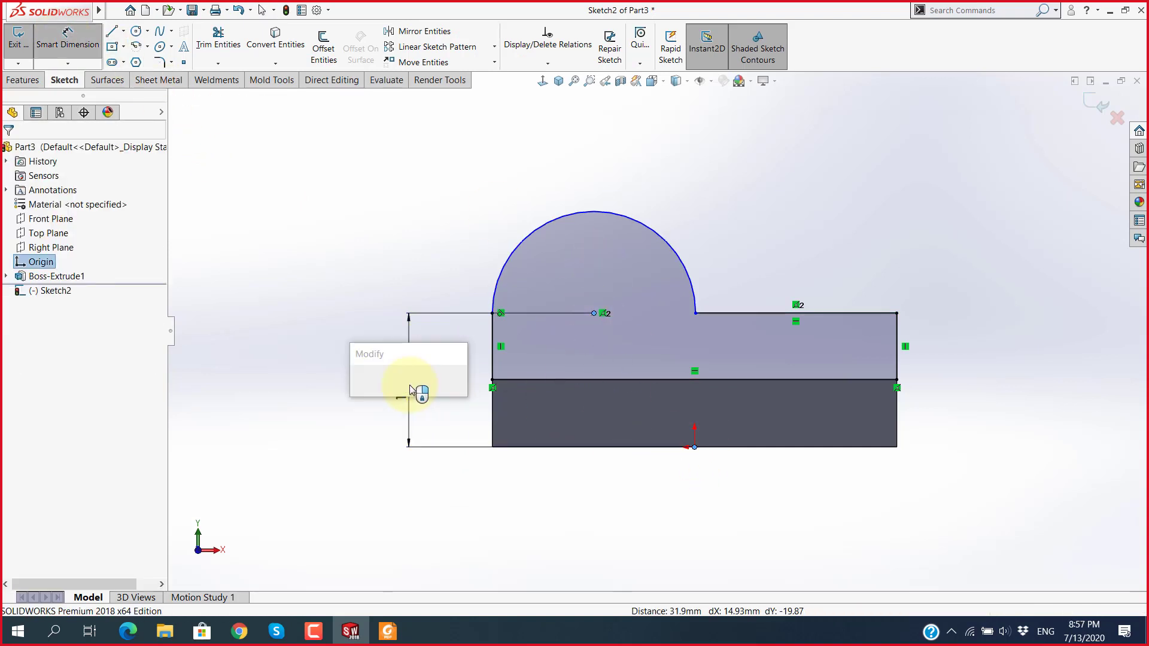
text(20)
key(Return)
key(Escape)
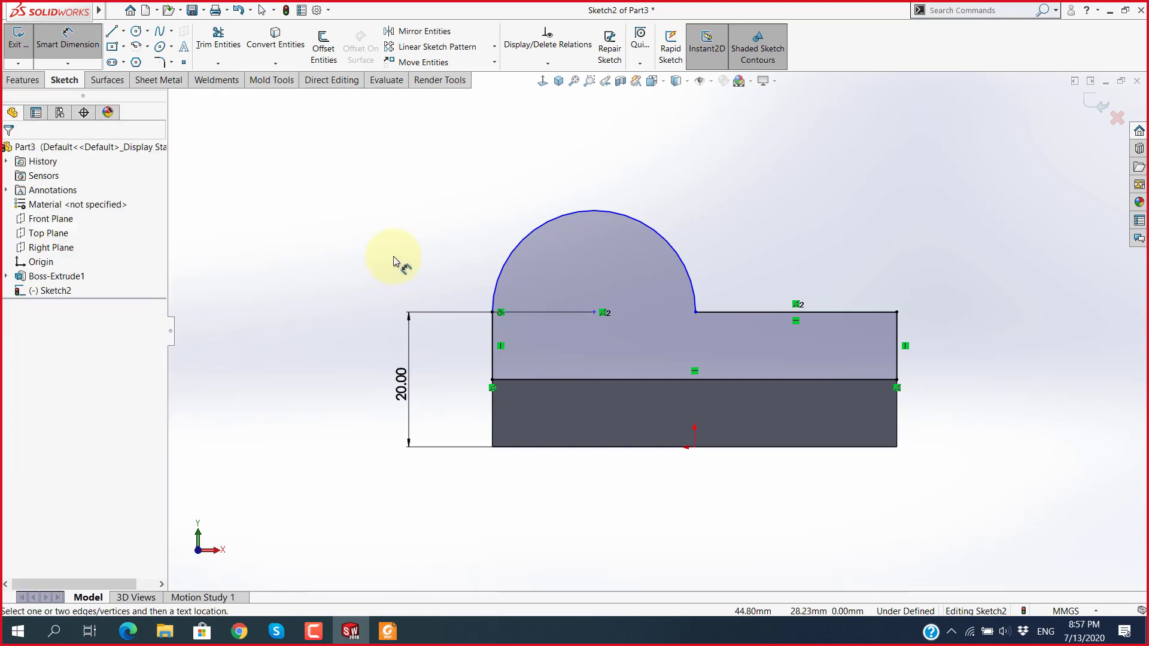
key(alt+Tab)
key(alt+Tab)
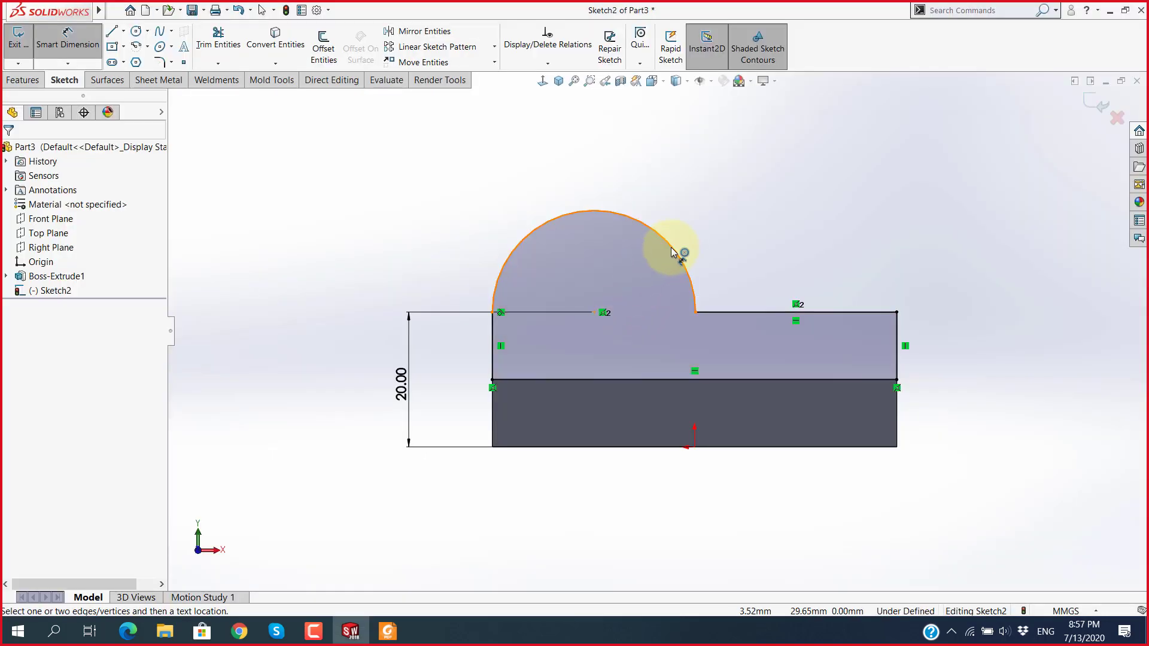
Step: Dimension the arc radius, correcting the entered 40 to R20
click(679, 249)
click(729, 224)
text(40)
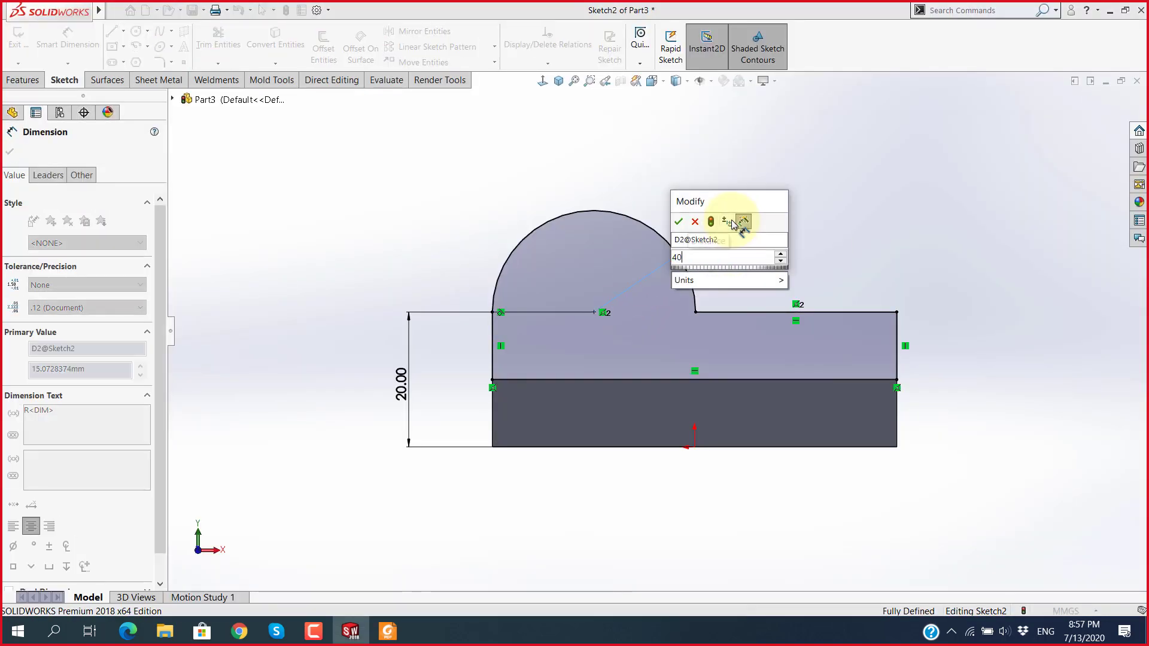
key(Return)
key(f)
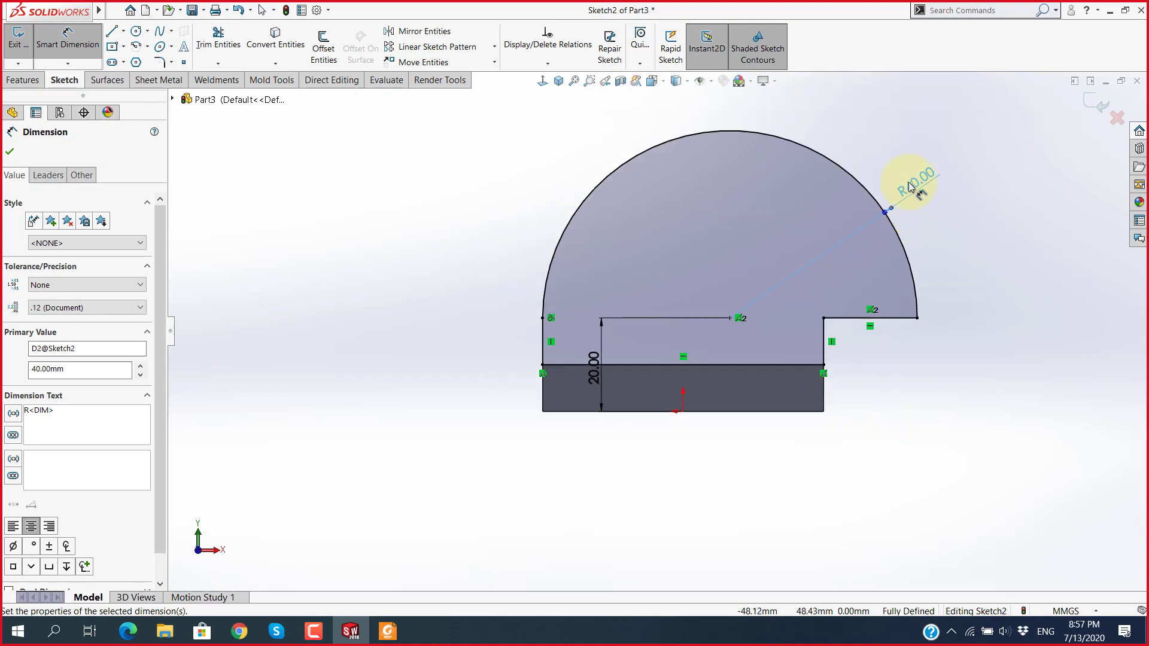
double_click(909, 182)
key(Return)
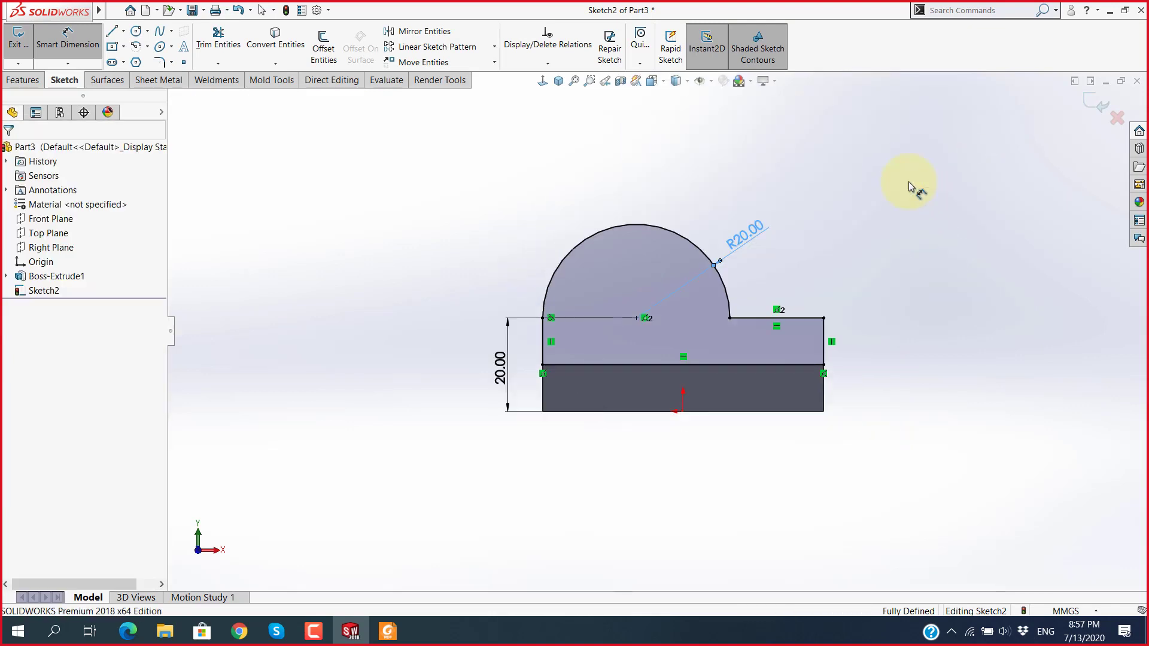
scroll(724, 307, up, 2)
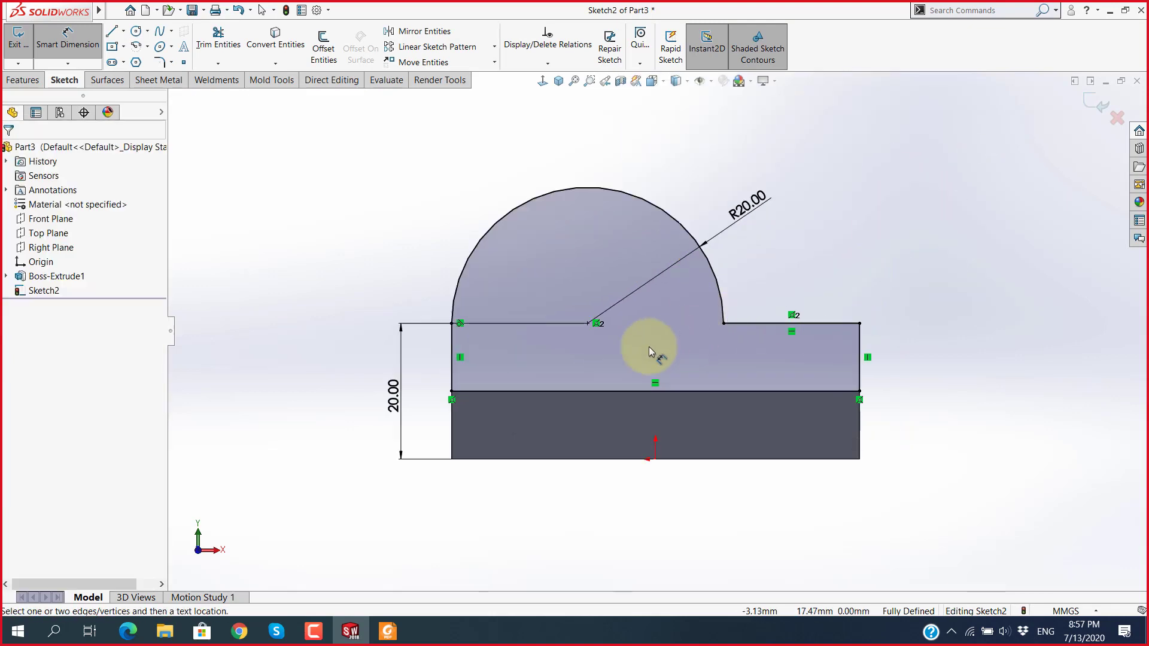
click(137, 30)
click(587, 323)
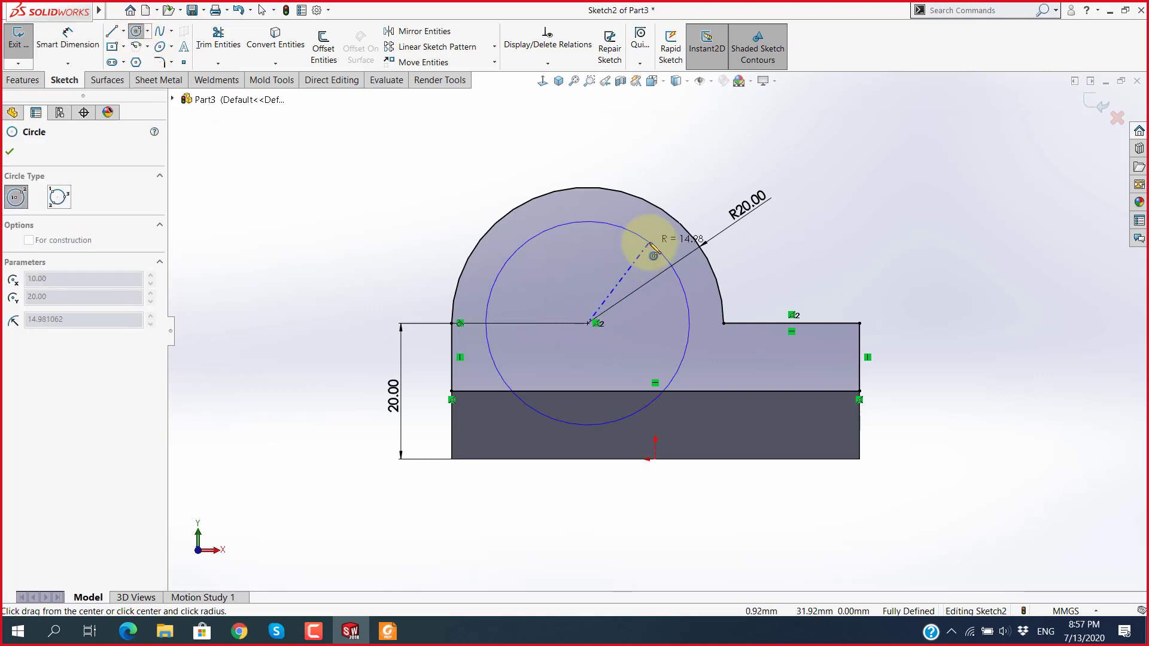
key(alt+Tab)
key(alt+Tab)
click(581, 424)
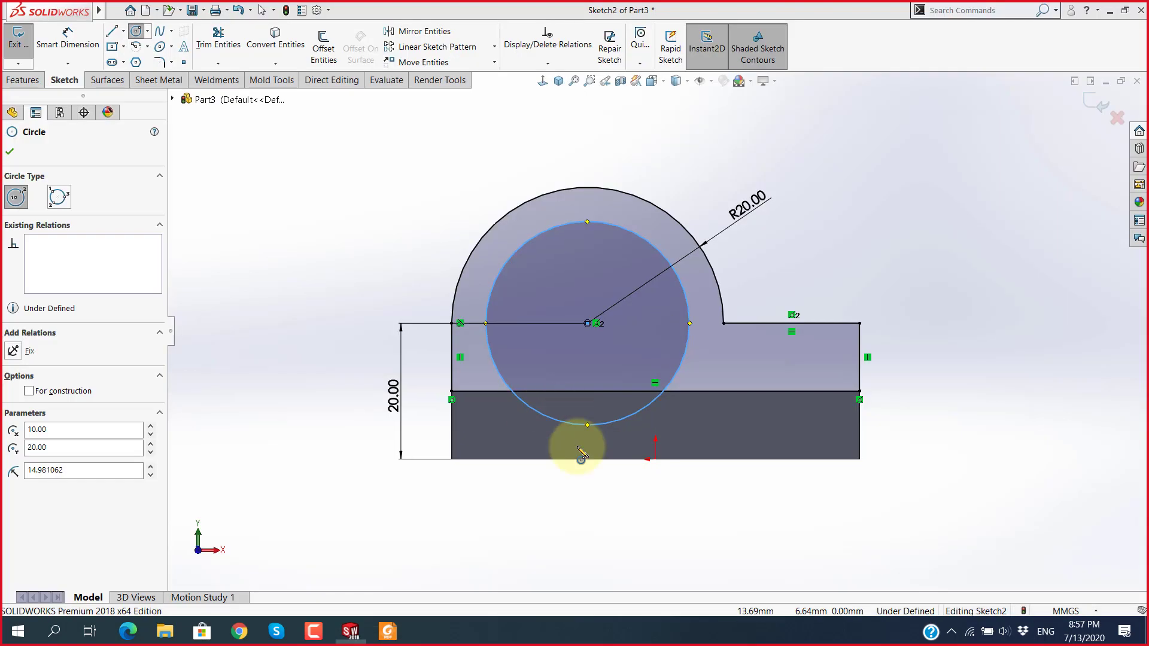
key(d)
click(691, 343)
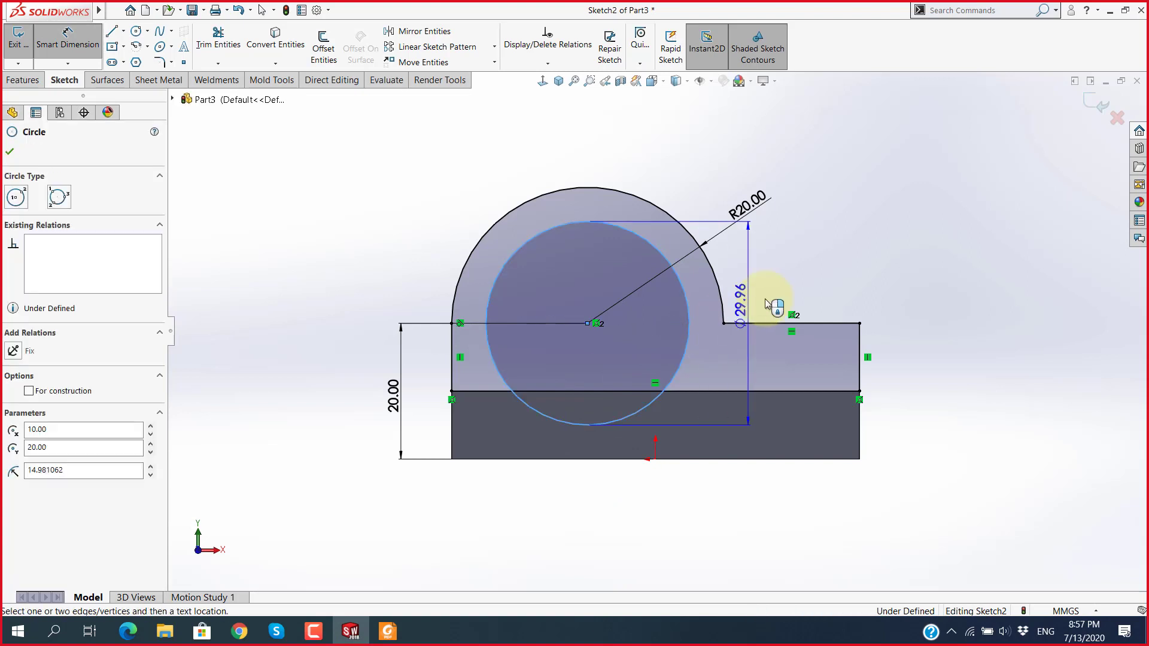
click(806, 282)
text(20)
key(Return)
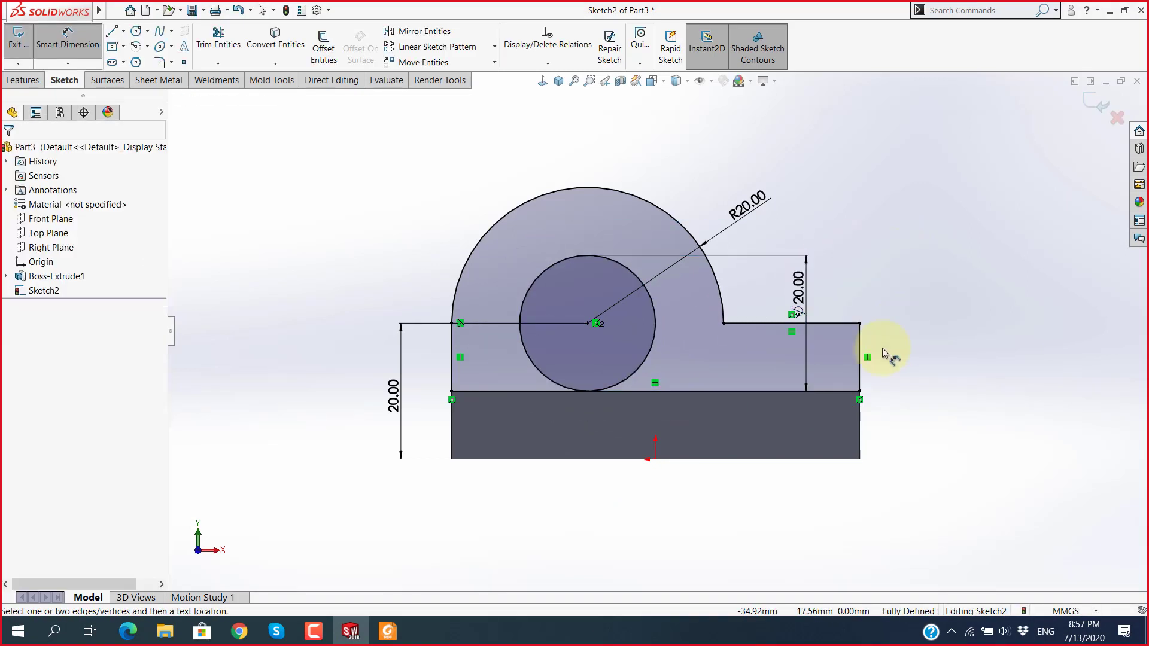
scroll(892, 356, down, 1)
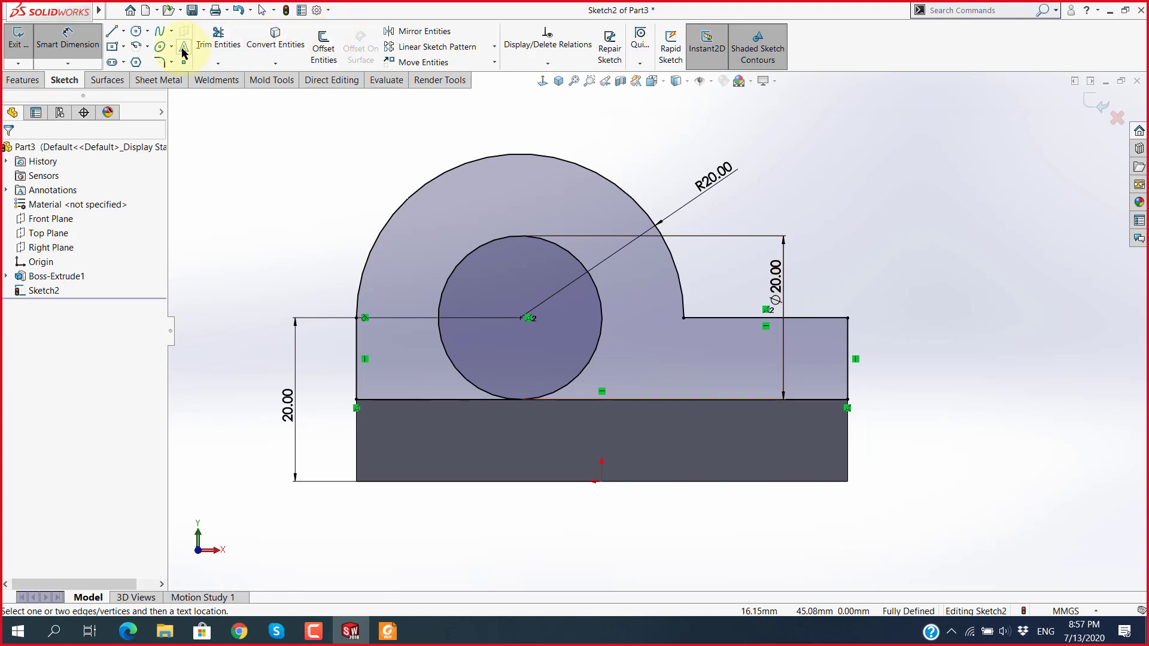
click(159, 62)
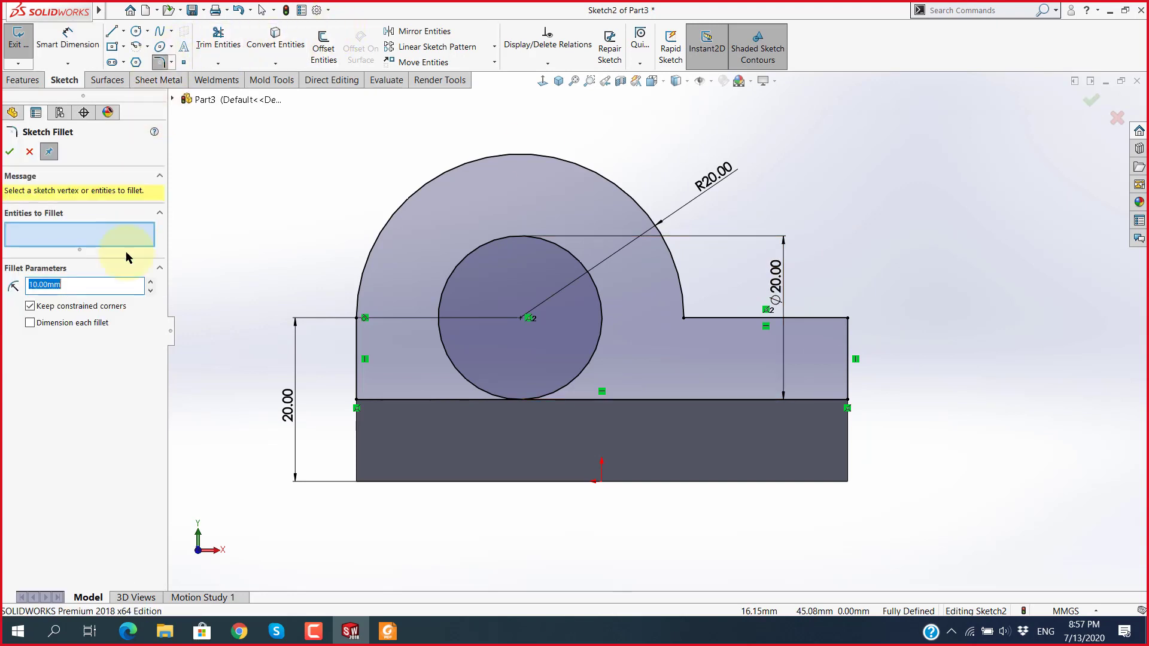
click(850, 323)
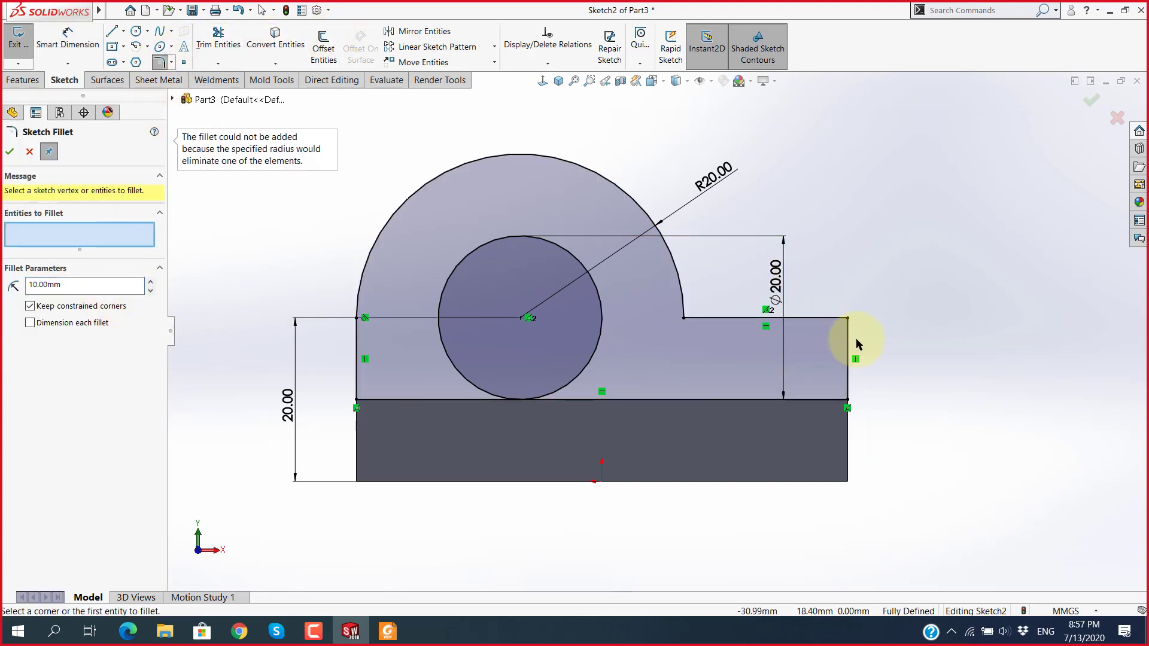
click(817, 319)
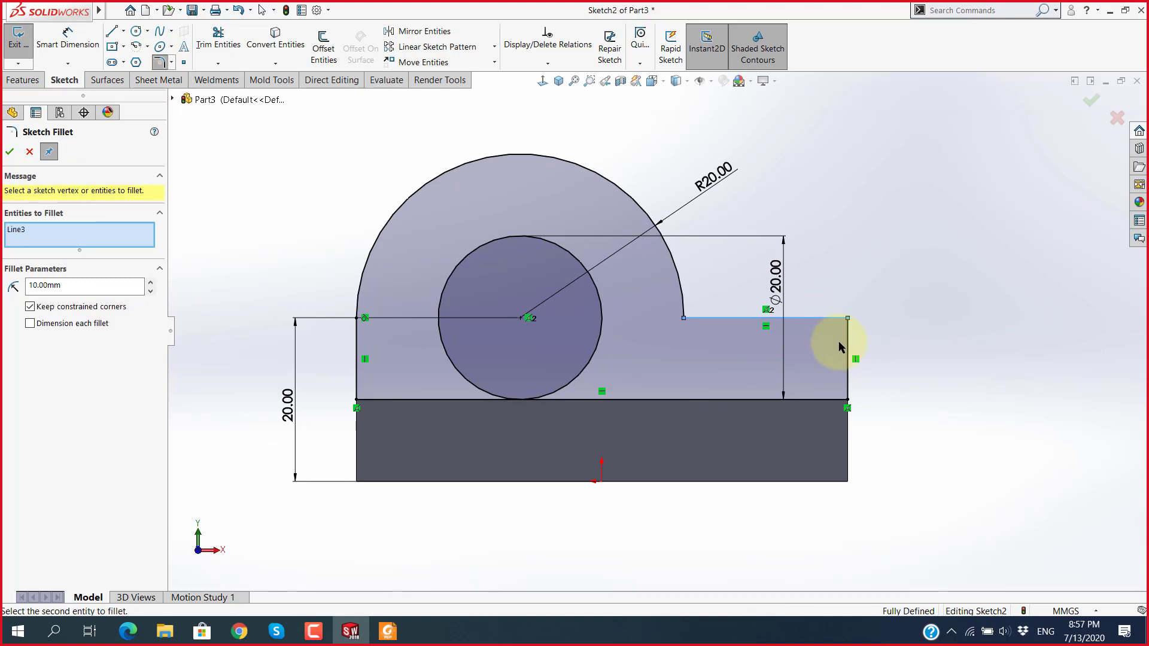
click(29, 152)
Step: Sketch a circle at the profile's right end and make it tangent to the top line
click(136, 30)
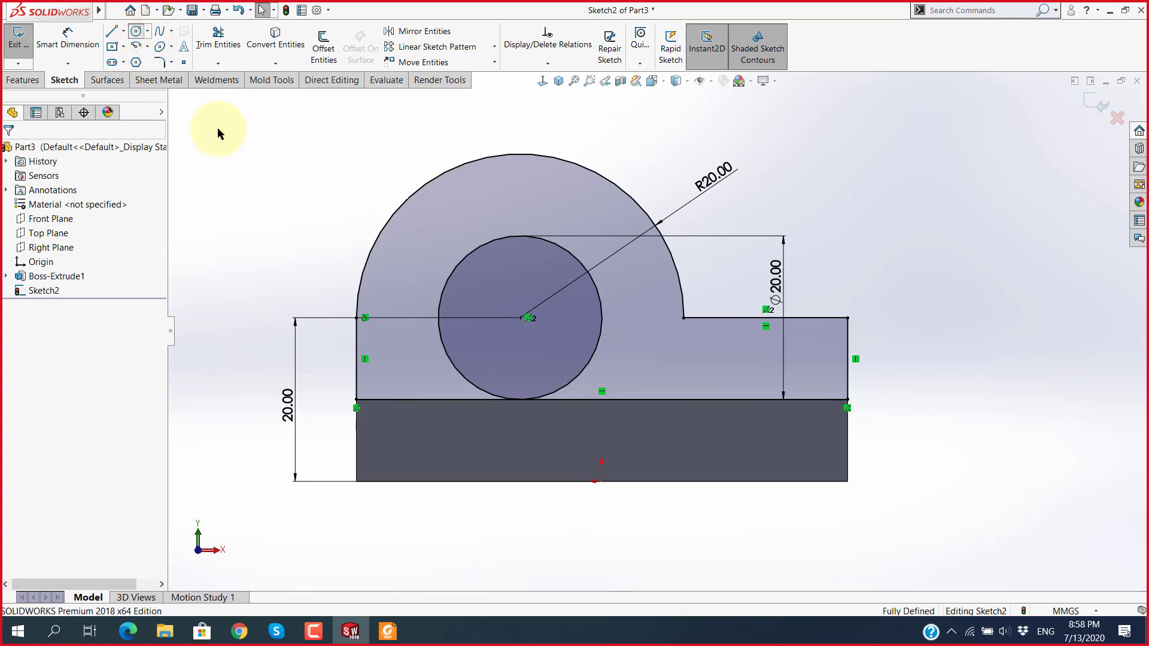
drag(768, 386, 808, 428)
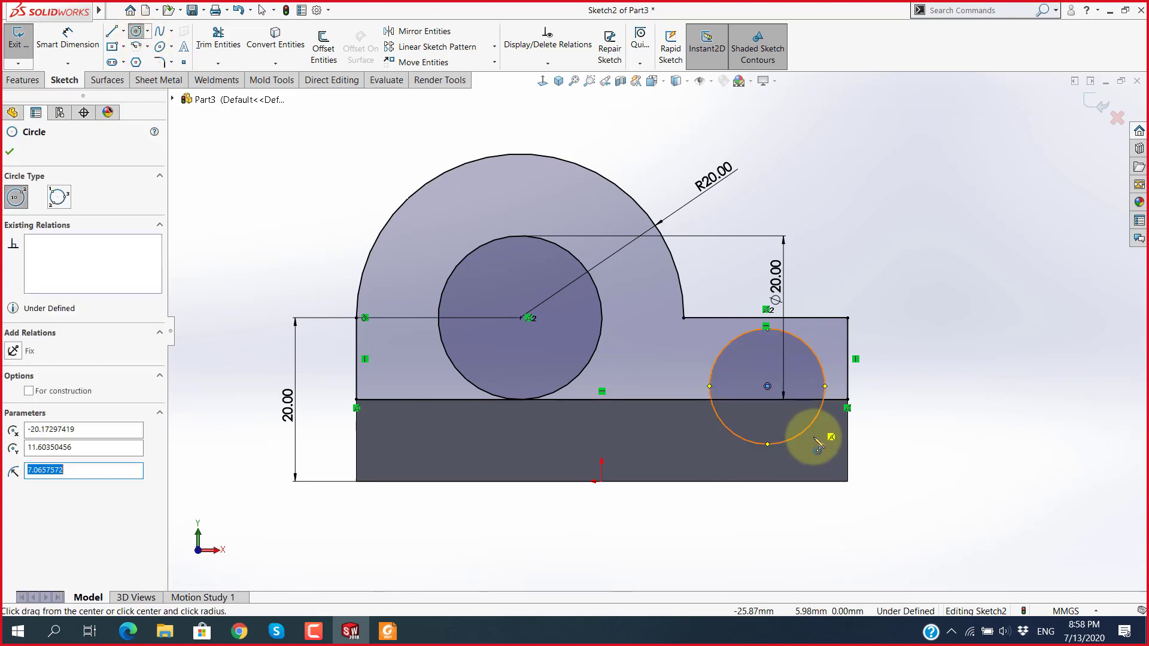
key(Escape)
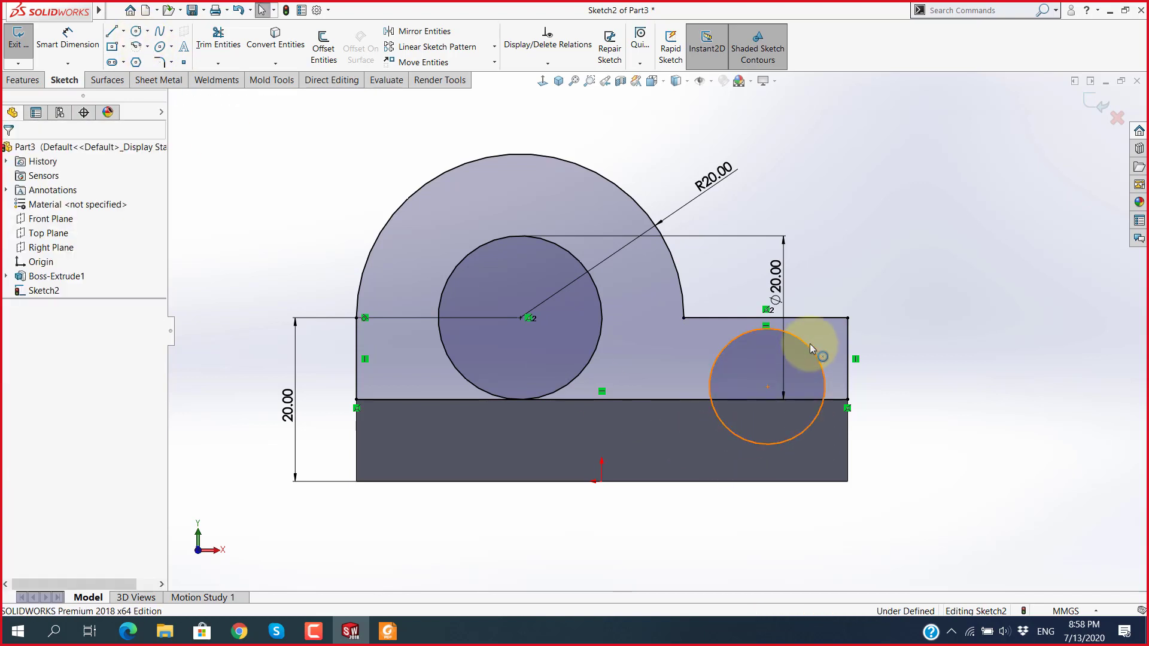
click(810, 344)
ctrl+click(813, 319)
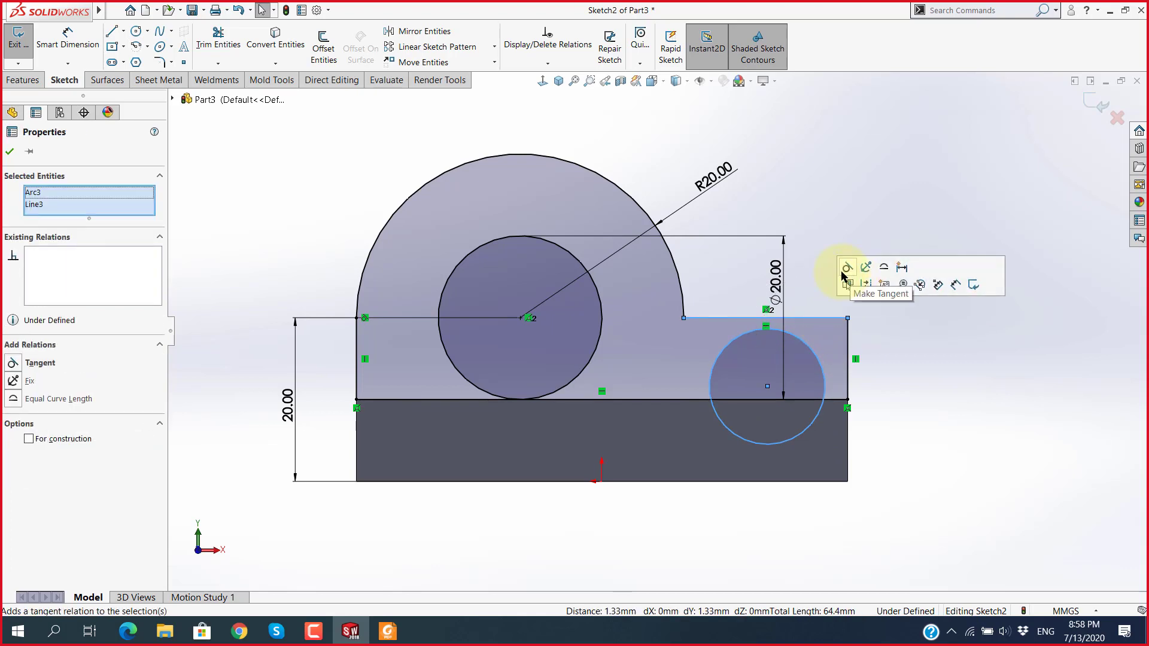
click(845, 268)
click(896, 425)
Step: Make the circle tangent to the right line and put its centre on the base top line
click(823, 375)
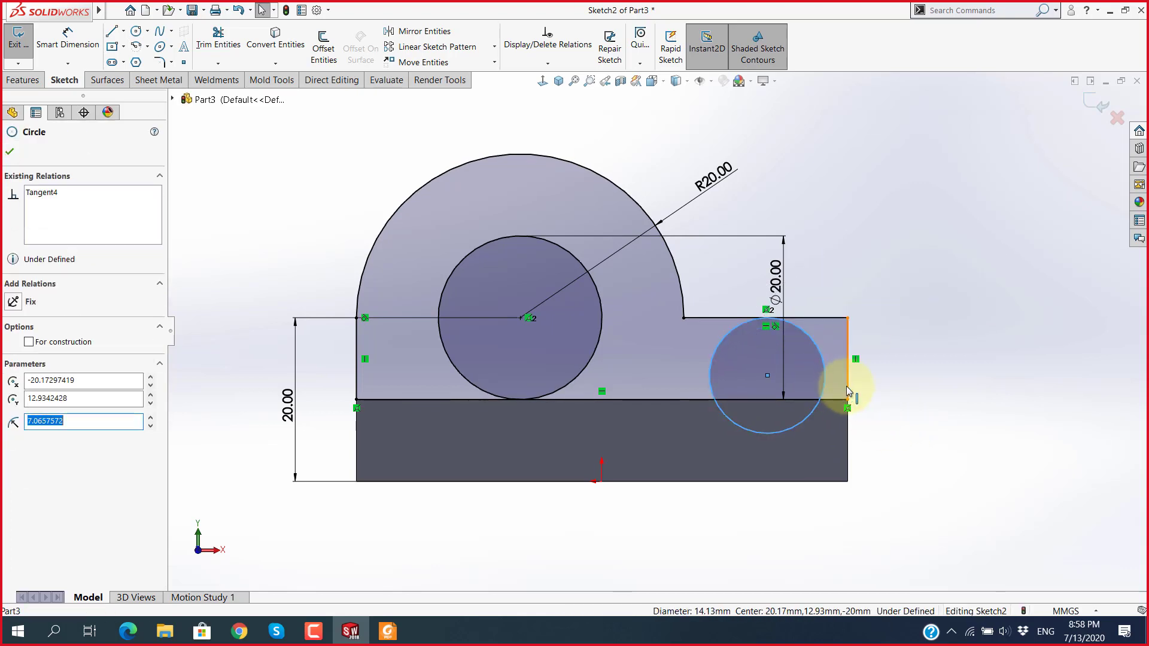
click(847, 386)
click(888, 358)
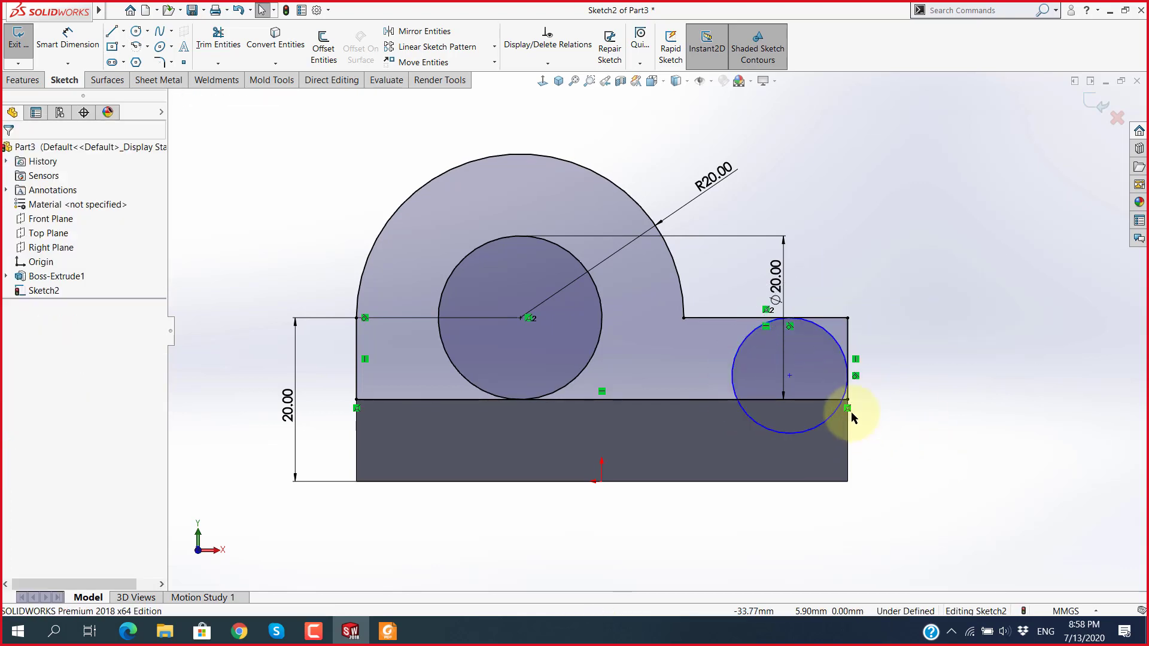
scroll(849, 410, down, 3)
click(709, 337)
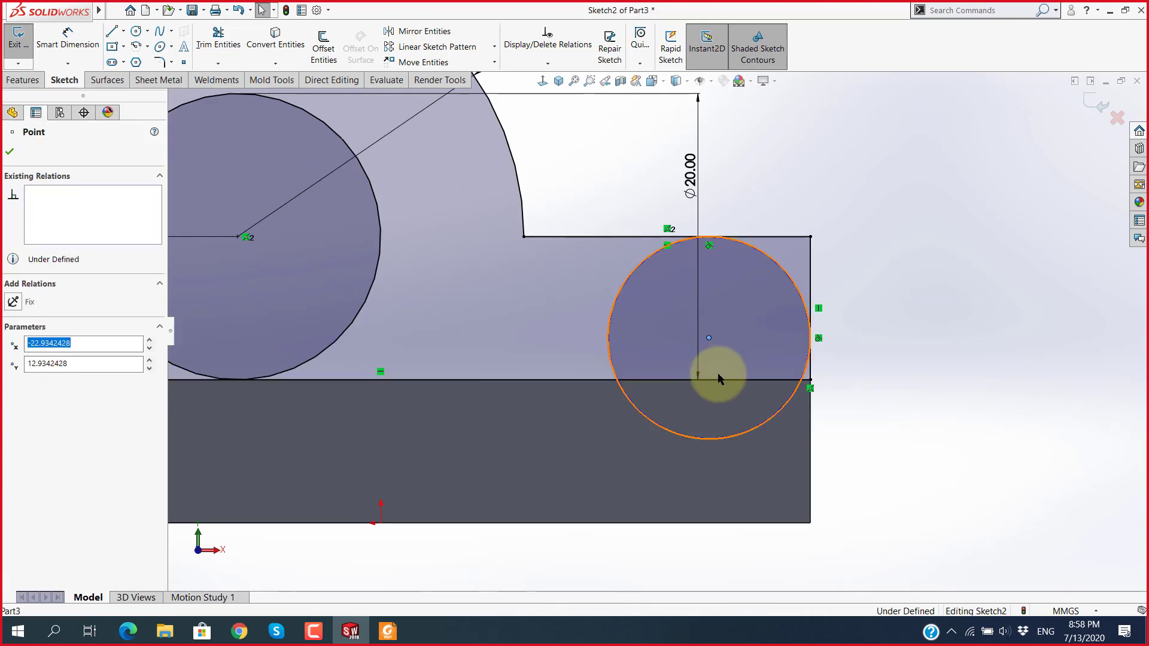
ctrl+click(719, 378)
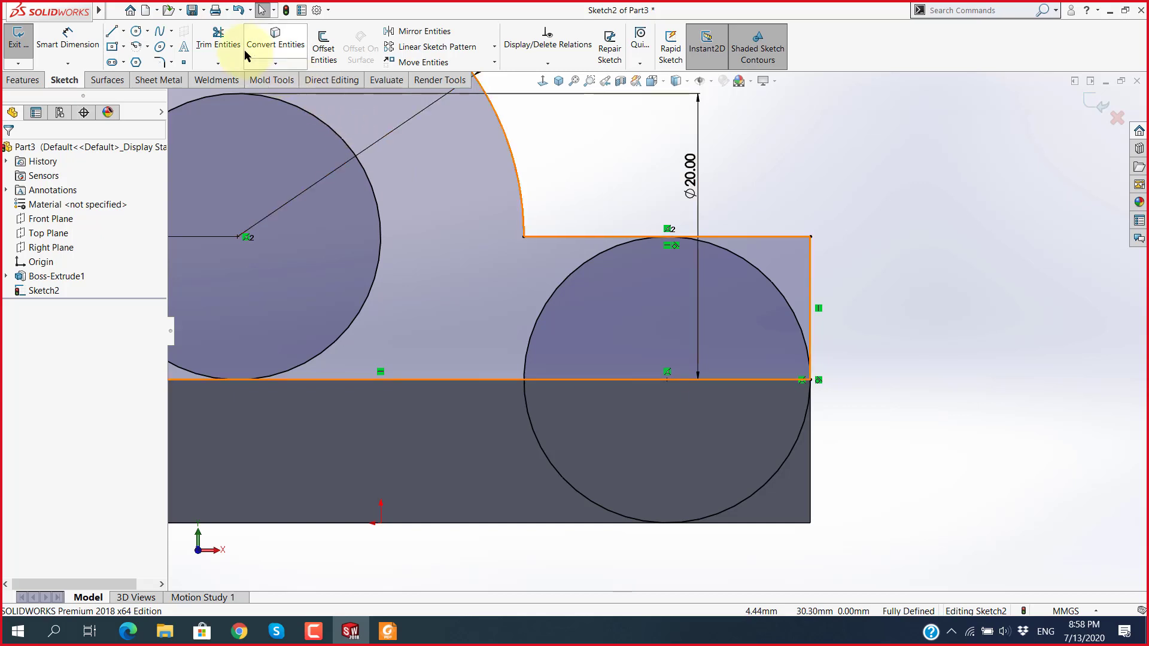
Step: Trim the right vertical line and excess circle portions to leave a rounded right end
click(218, 39)
drag(810, 276, 850, 390)
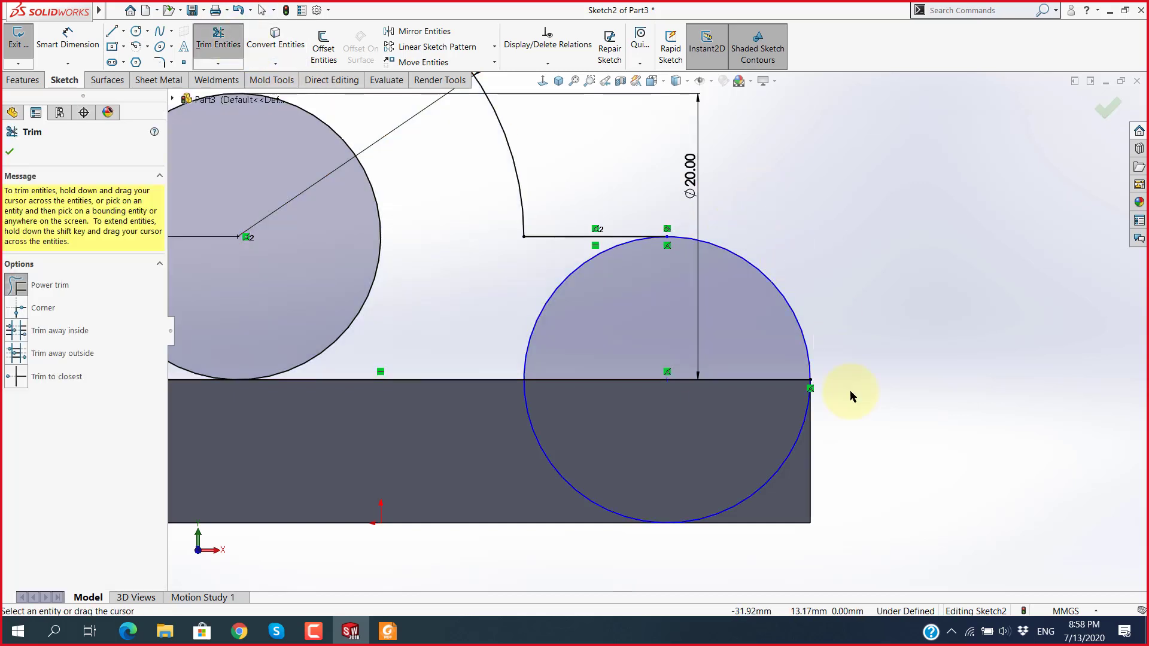
key(f)
drag(534, 434, 571, 420)
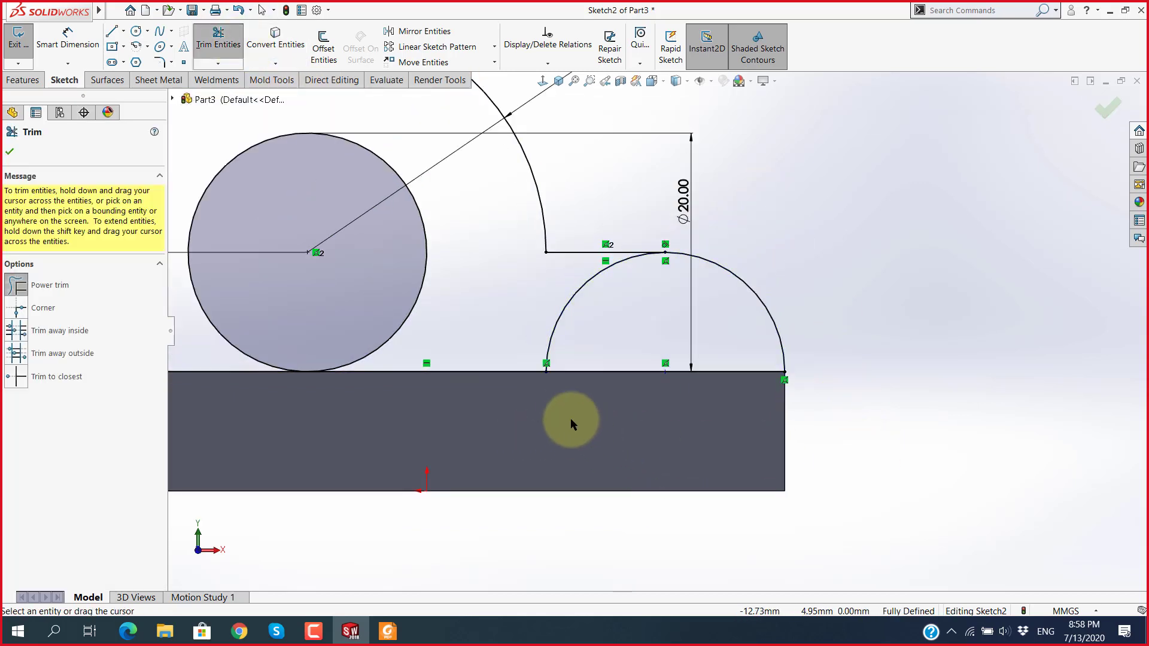
drag(542, 291, 586, 317)
scroll(658, 341, up, 4)
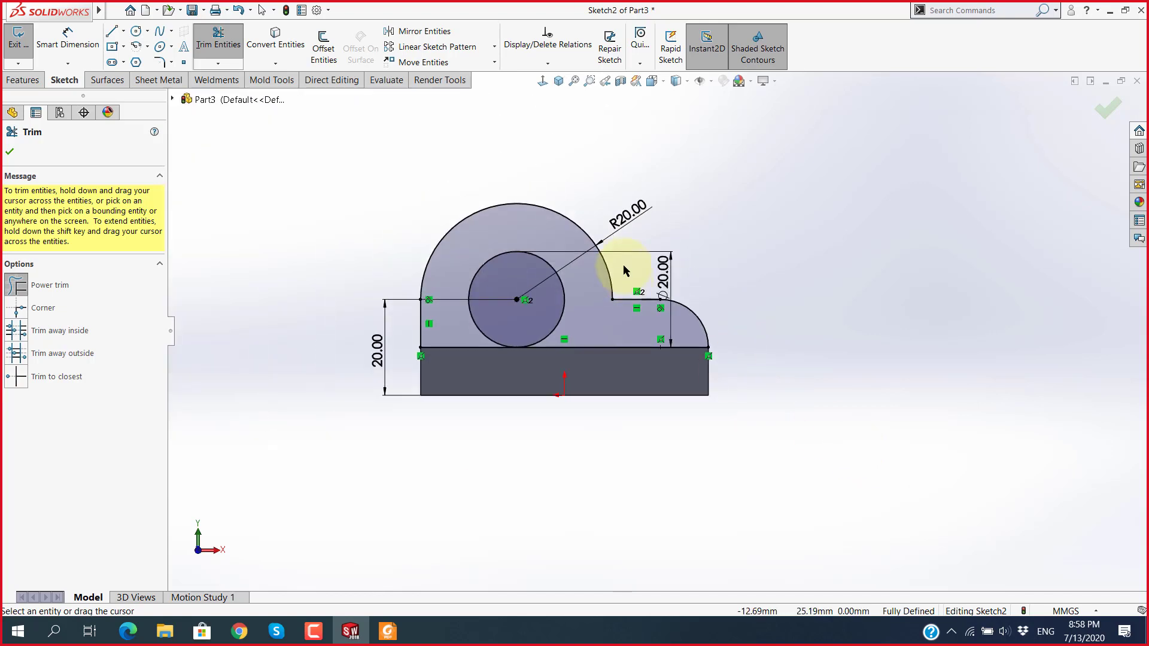
scroll(623, 264, down, 2)
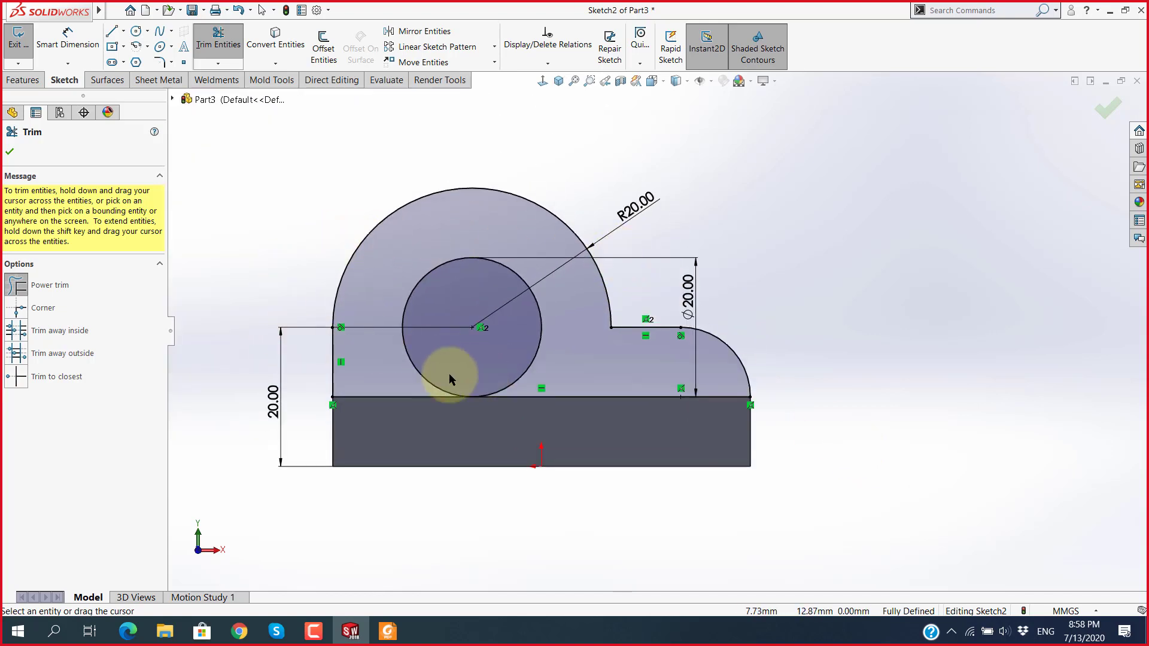
mouse_move(749, 436)
middle_down()
mouse_move(802, 430)
mouse_move(640, 477)
mouse_move(836, 413)
mouse_move(776, 462)
middle_up()
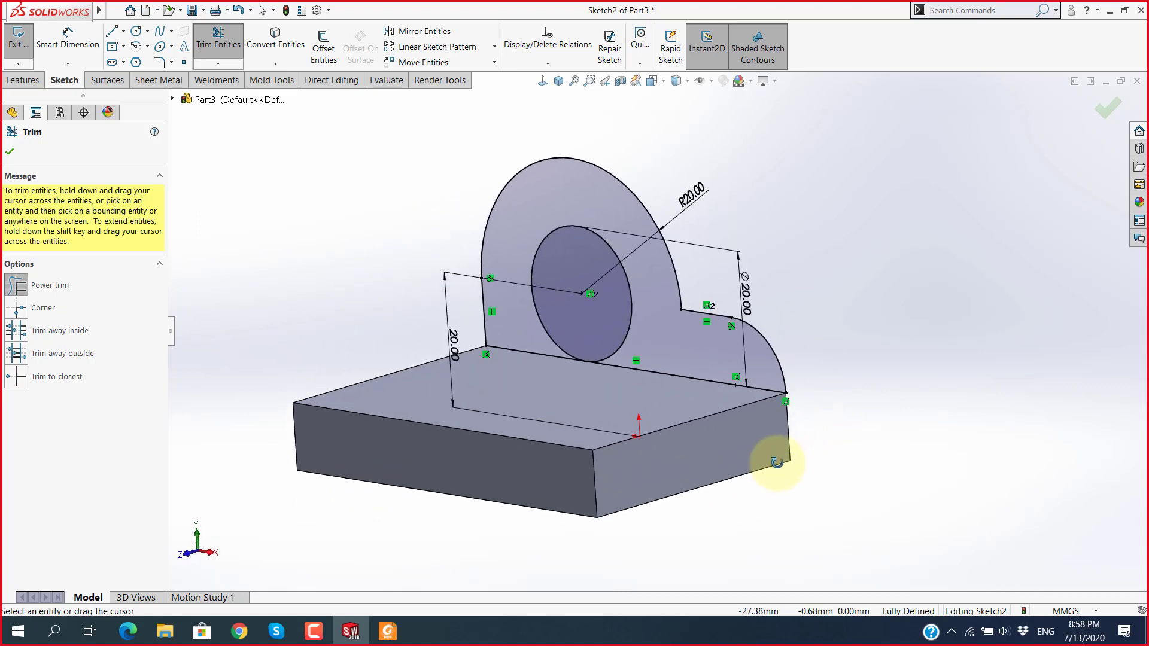
Step: Start an Extruded Boss/Base with Sketch2's upright profile region selected
click(10, 152)
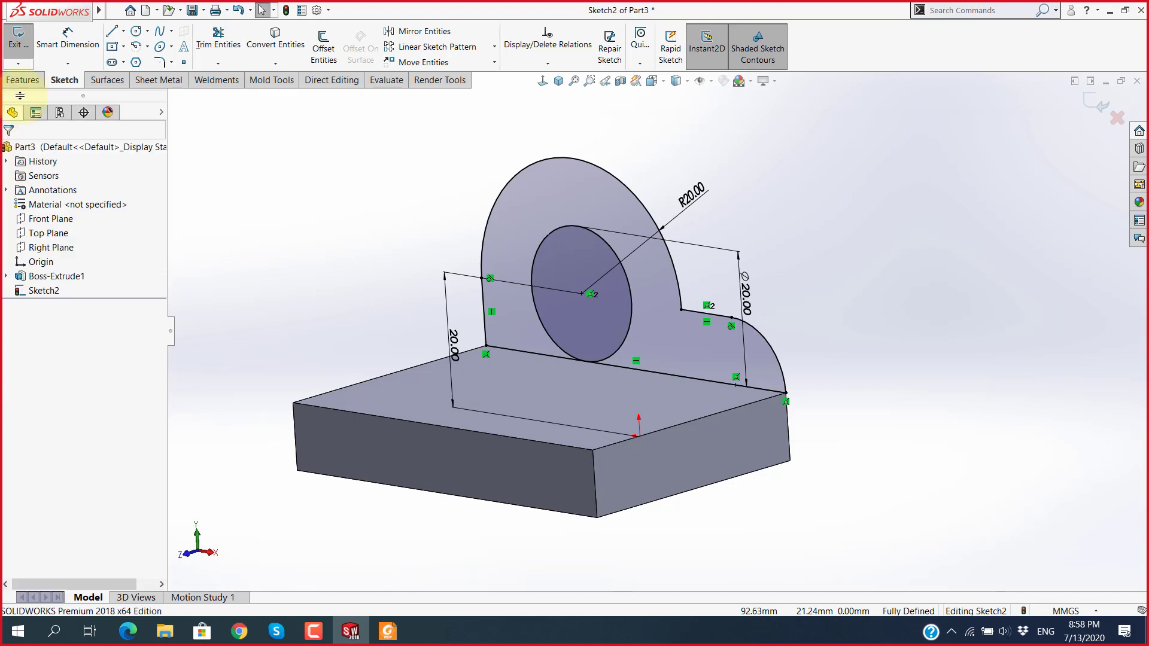
click(22, 79)
click(27, 62)
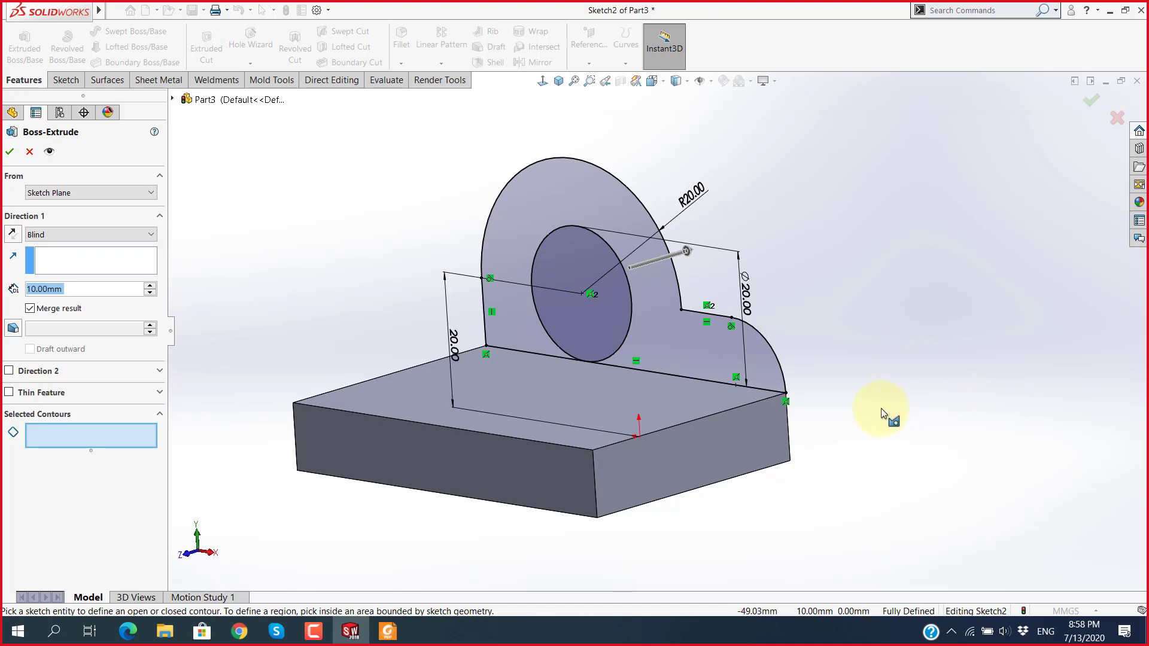
mouse_move(903, 351)
middle_down()
mouse_move(775, 379)
mouse_move(544, 466)
mouse_move(712, 461)
mouse_move(928, 413)
mouse_move(946, 428)
mouse_move(946, 487)
mouse_move(982, 431)
mouse_move(920, 436)
mouse_move(916, 449)
middle_up()
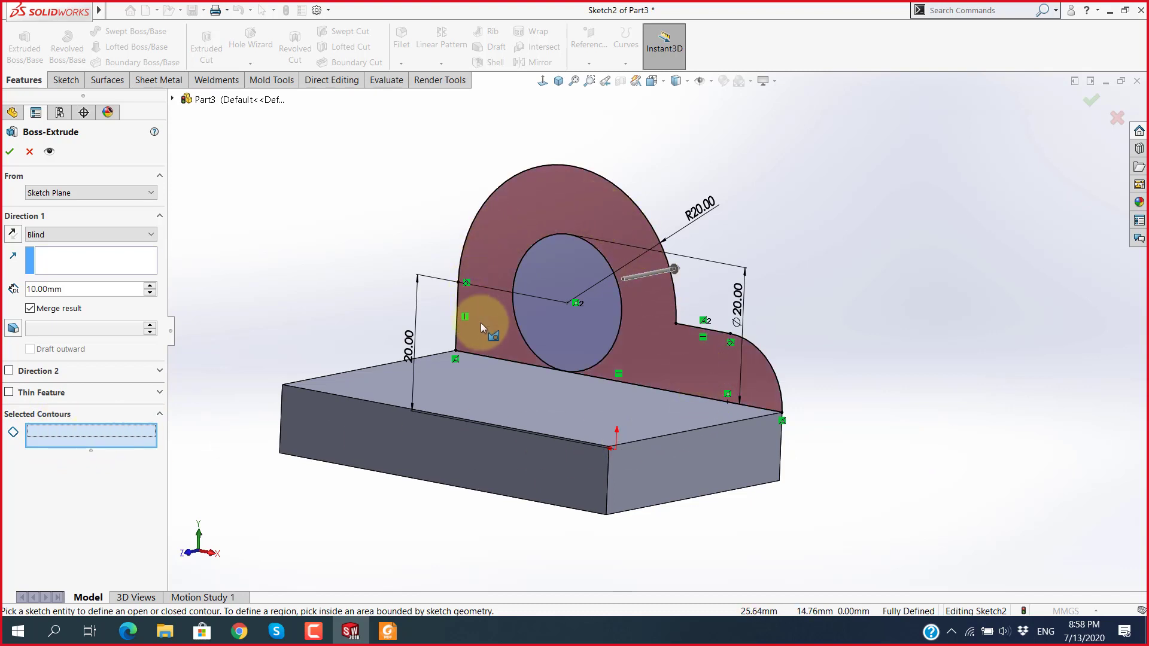
click(672, 371)
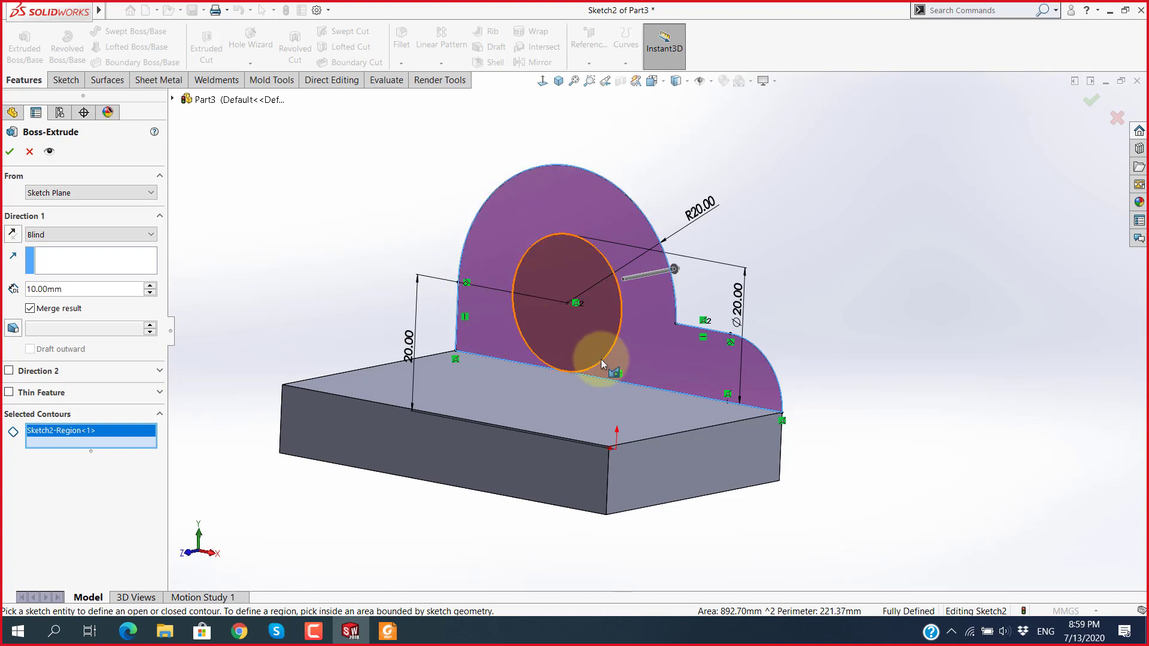
Step: Reverse the extrusion direction and check the PDF reference drawing
mouse_move(720, 364)
middle_down()
mouse_move(803, 377)
mouse_move(741, 299)
middle_up()
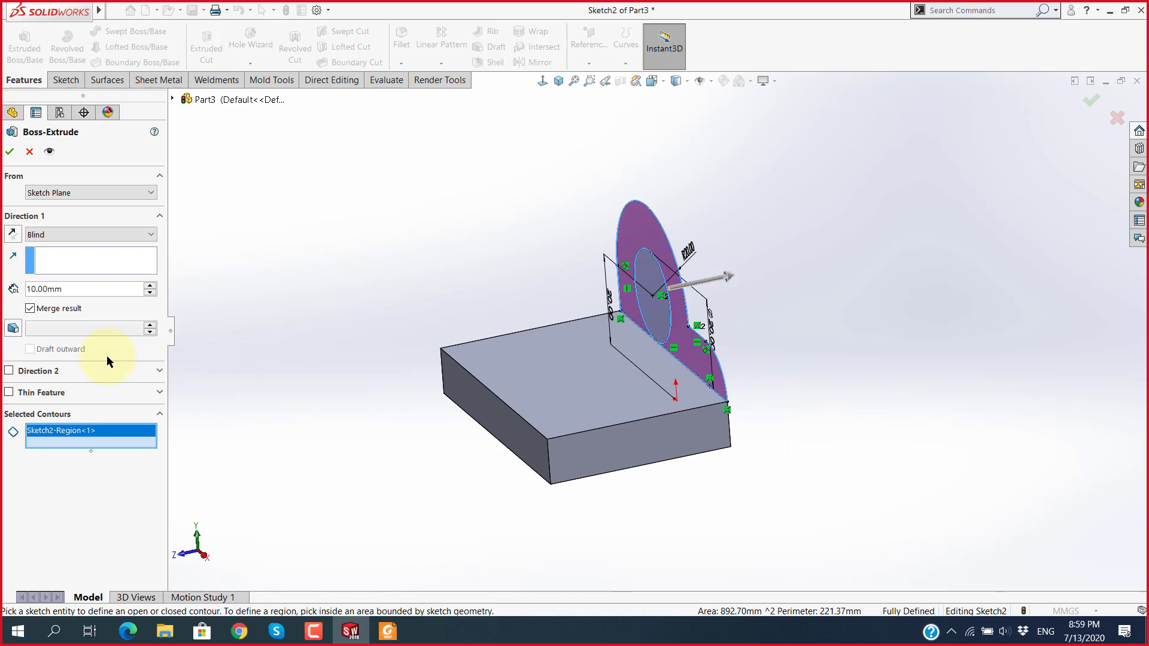
click(13, 234)
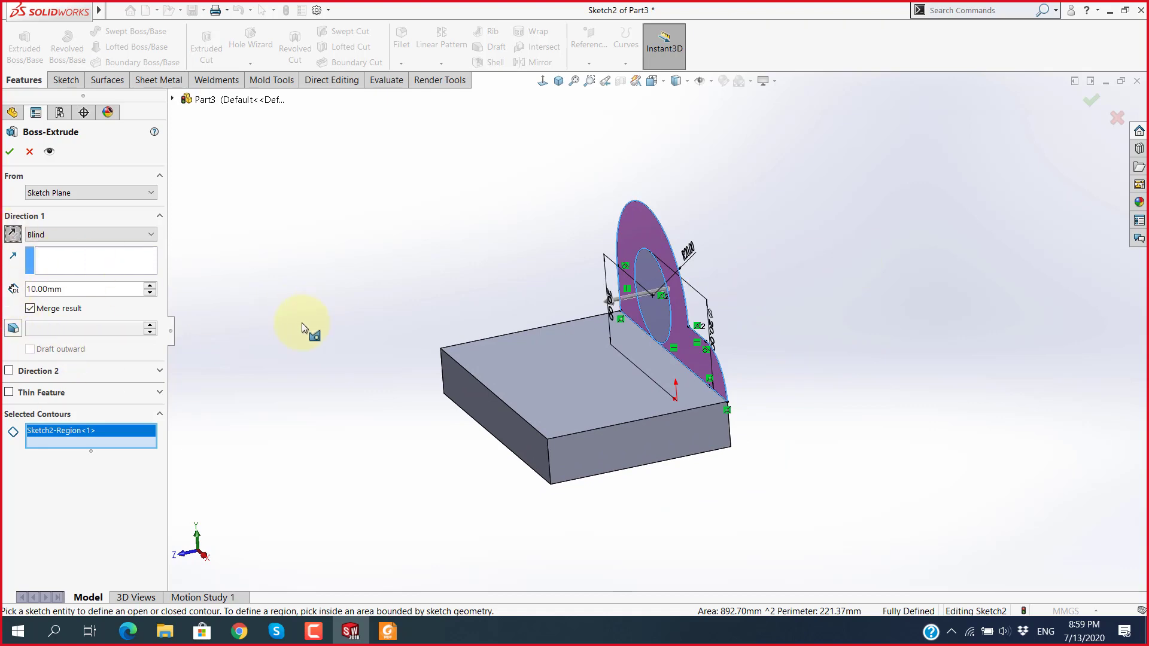
key(alt+Tab)
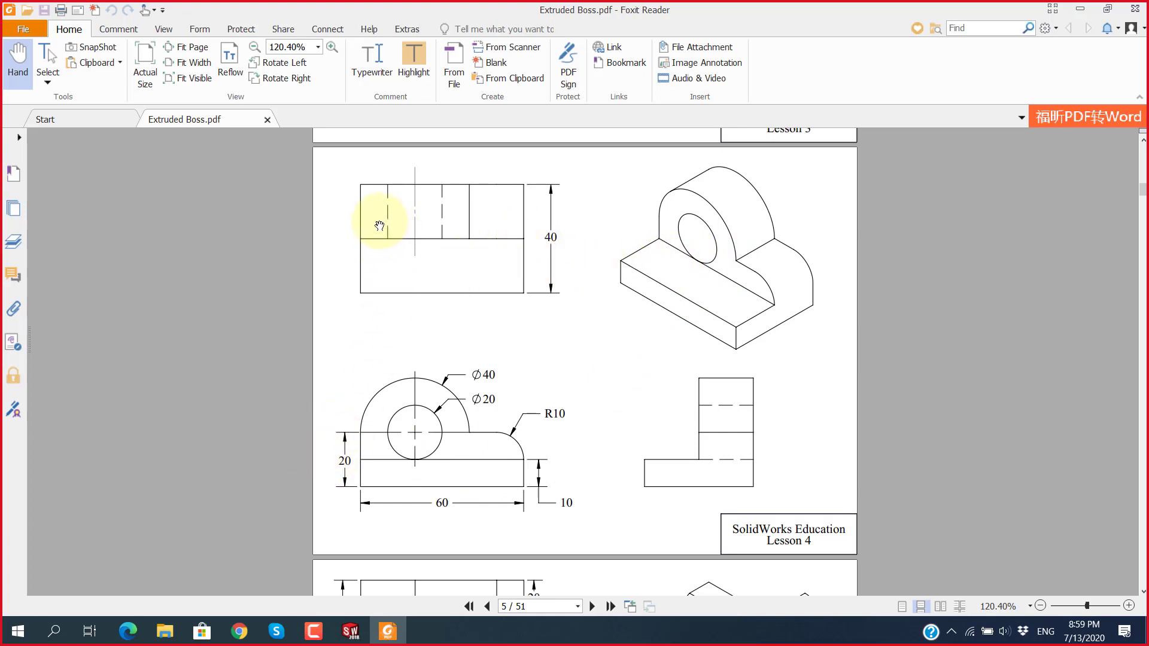
click(360, 217)
key(alt+Tab)
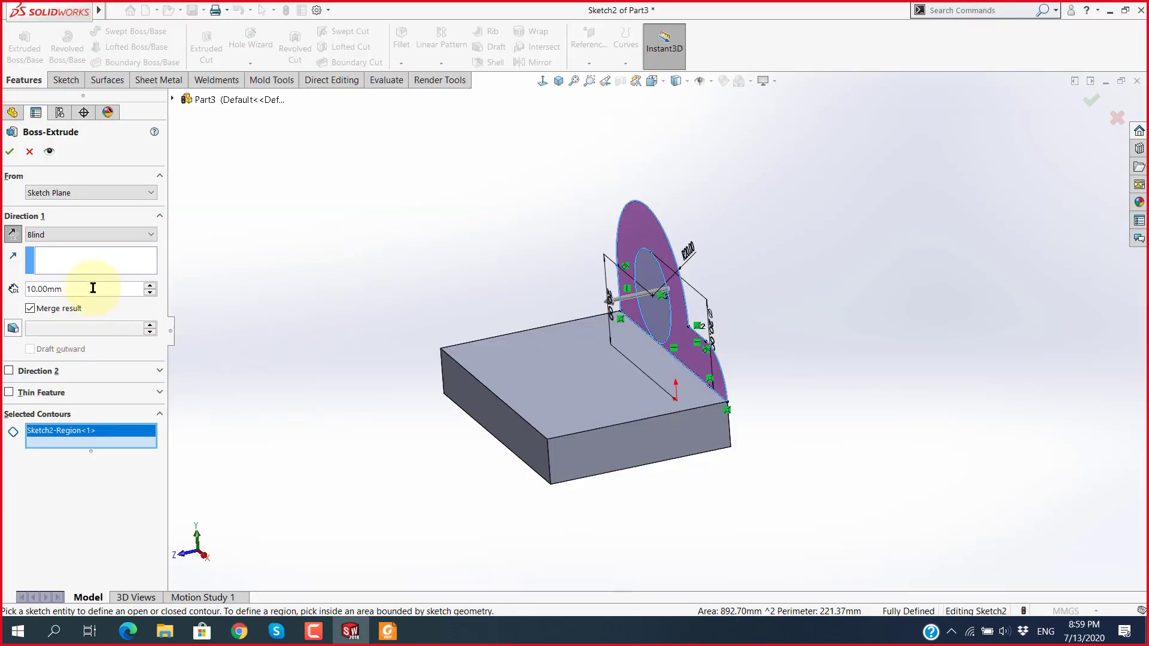
Step: Enter a 20 mm extrusion depth and accept it, then bring up the Skype call
double_click(93, 288)
text(20)
key(Return)
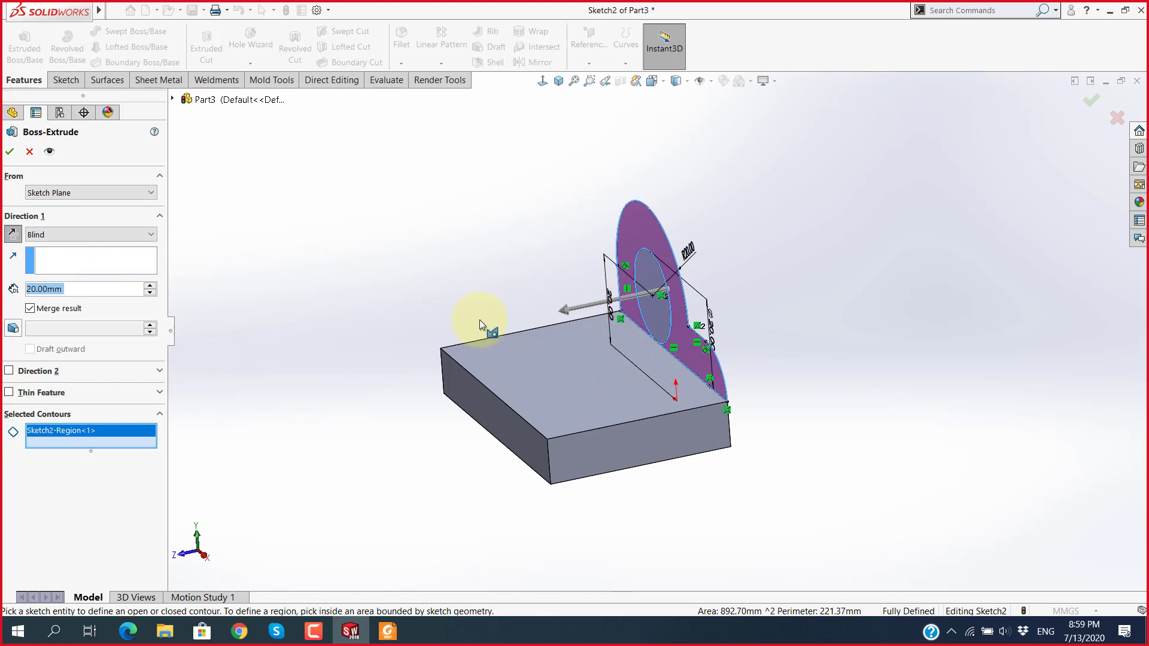
click(10, 154)
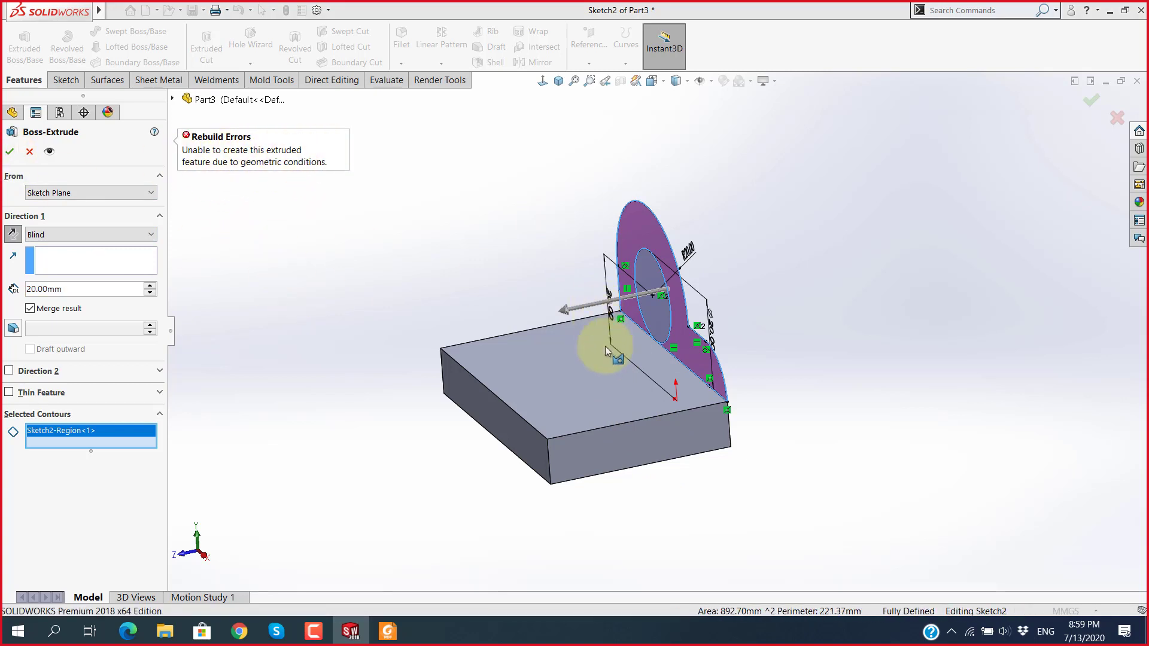
scroll(646, 368, down, 3)
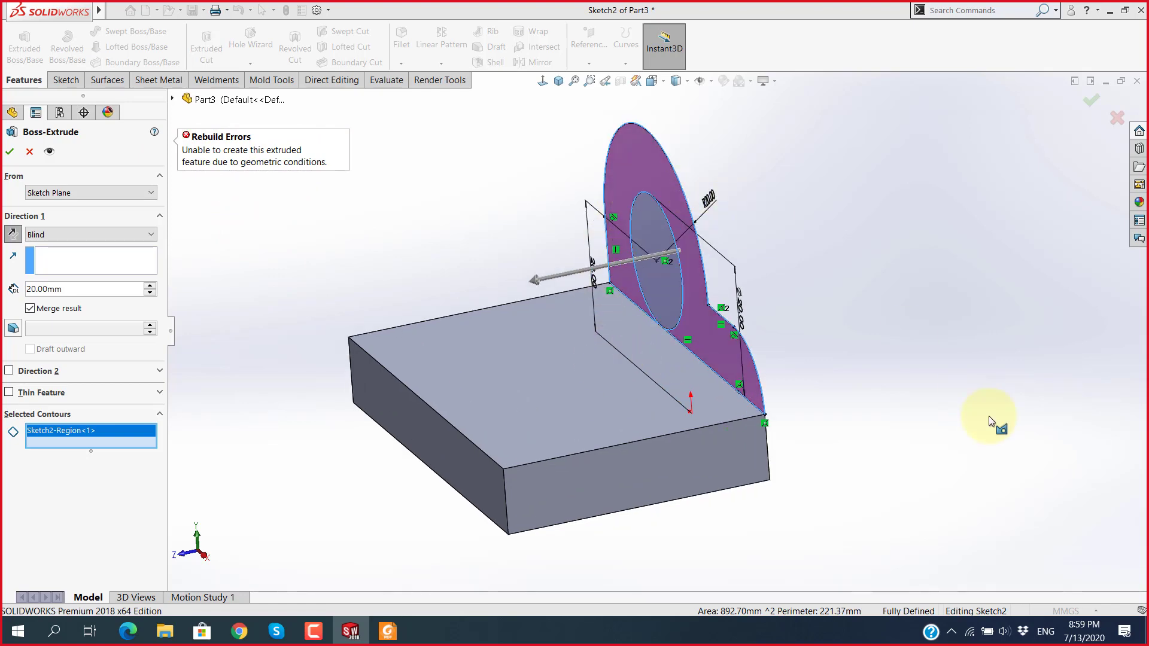
click(292, 632)
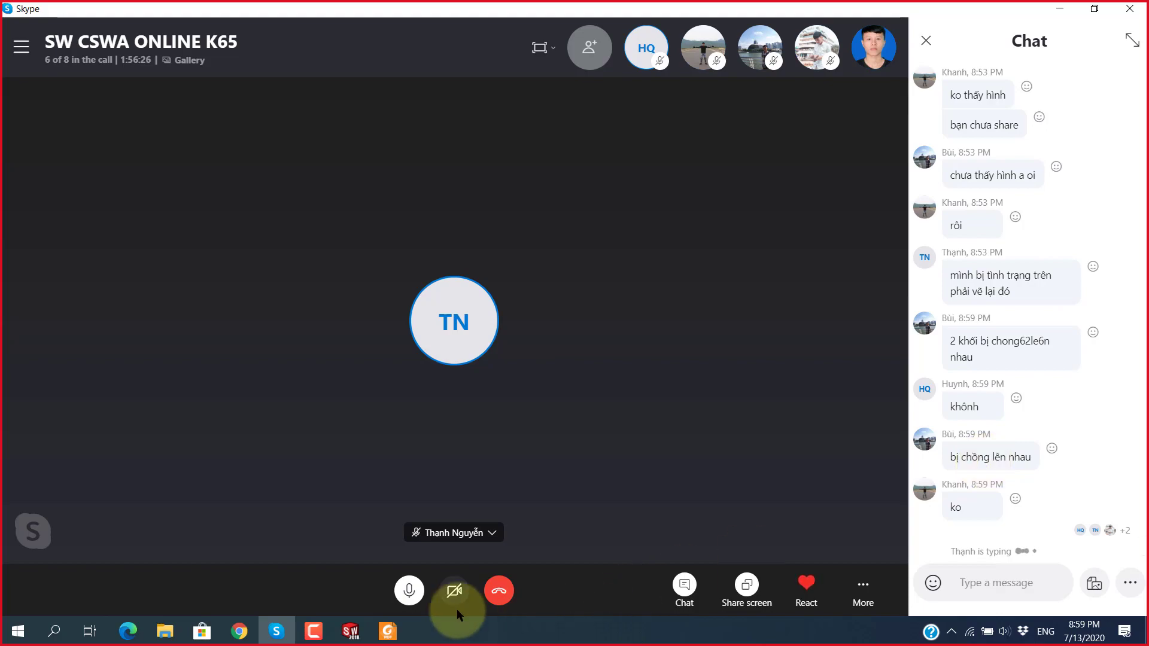
Step: Return from Skype to SOLIDWORKS and zoom and orbit around the 20 mm extrusion preview
click(359, 638)
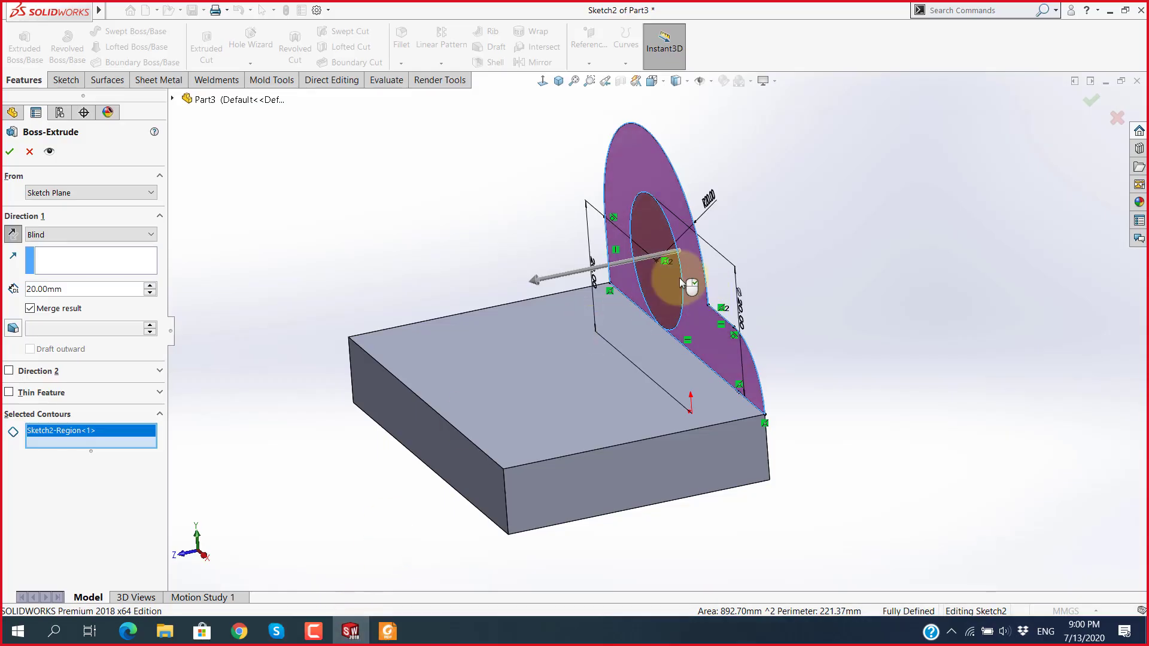
scroll(679, 287, down, 5)
key(z)
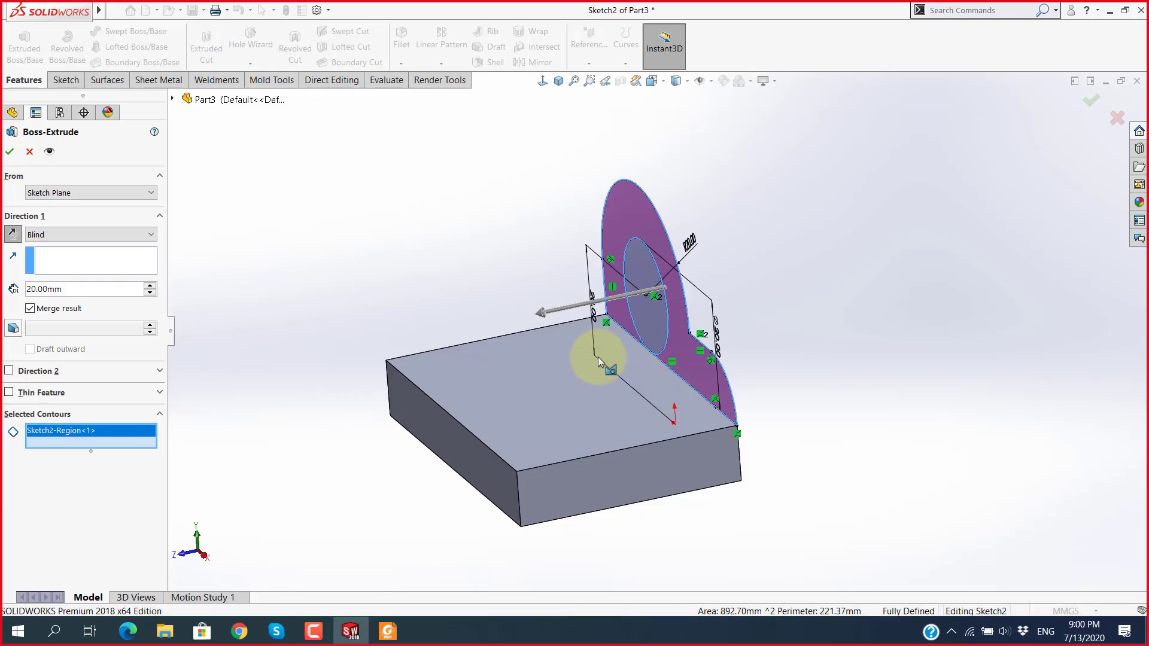
scroll(599, 357, down, 5)
scroll(679, 328, up, 5)
mouse_move(679, 328)
middle_down()
mouse_move(615, 231)
mouse_move(716, 362)
middle_up()
scroll(722, 364, down, 3)
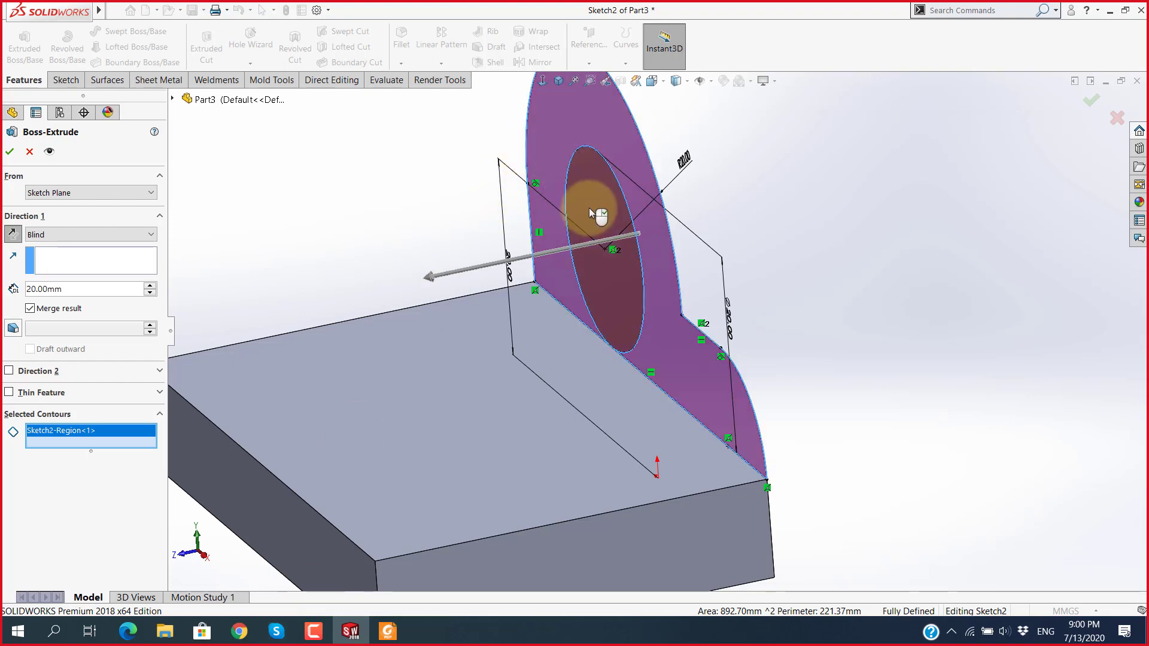
Step: Cancel the pending boss extrusion and view Sketch2 normal to the screen
click(276, 631)
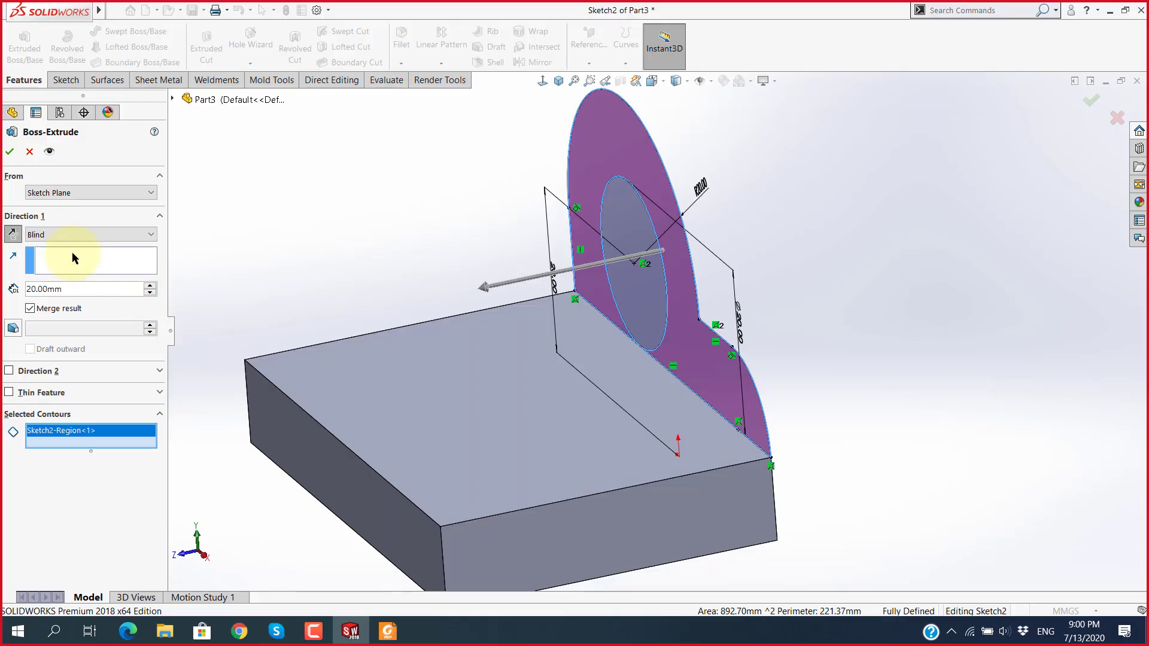
click(30, 153)
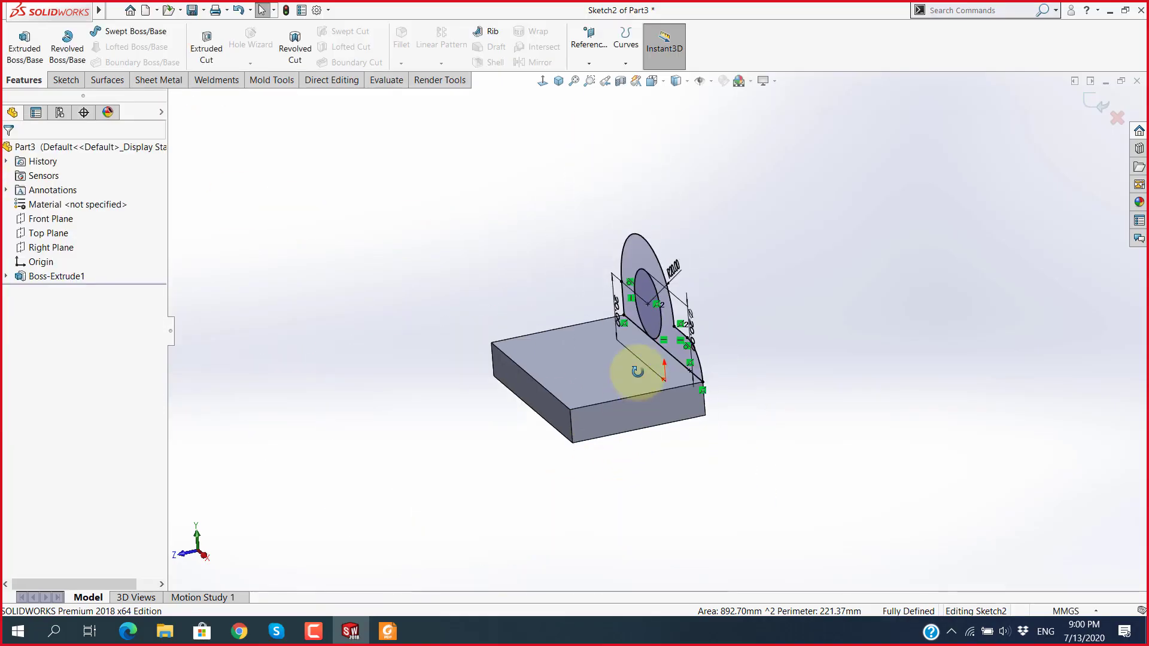
key(ctrl+8)
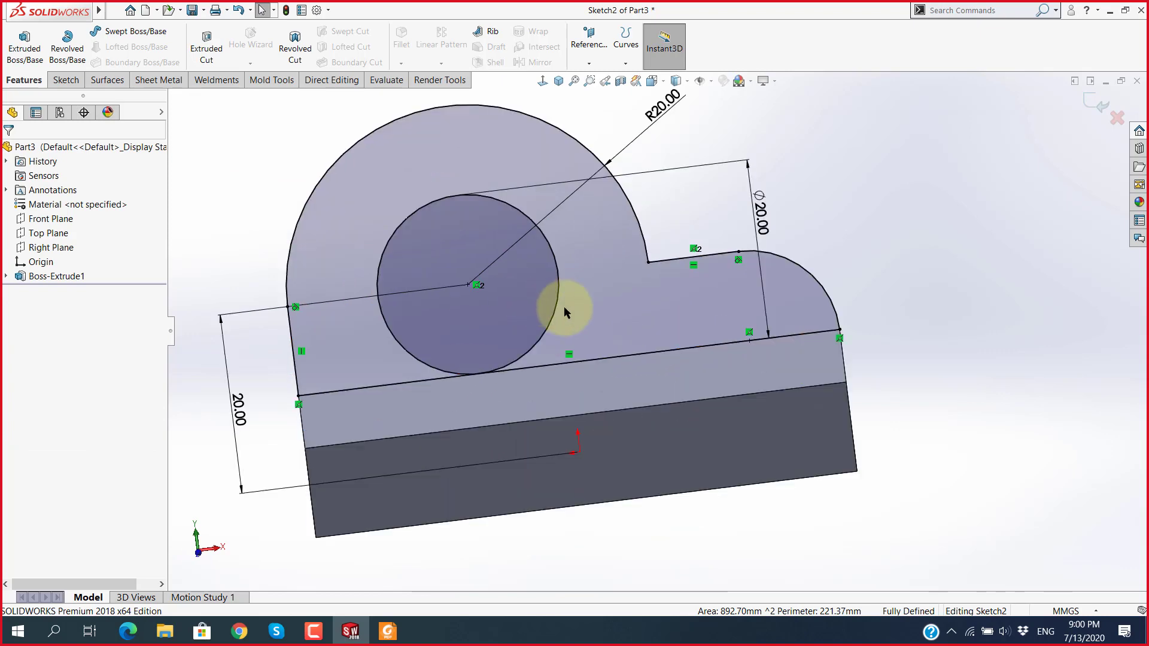
middle_drag(611, 411, 584, 282)
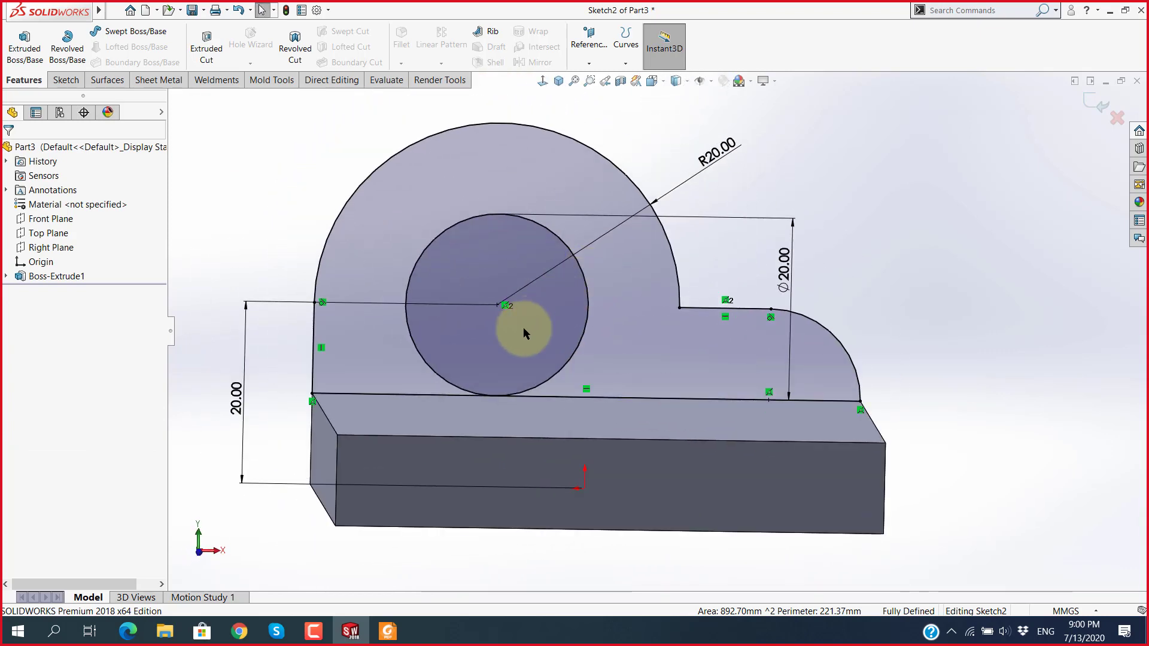
key(ctrl+8)
scroll(656, 267, down, 1)
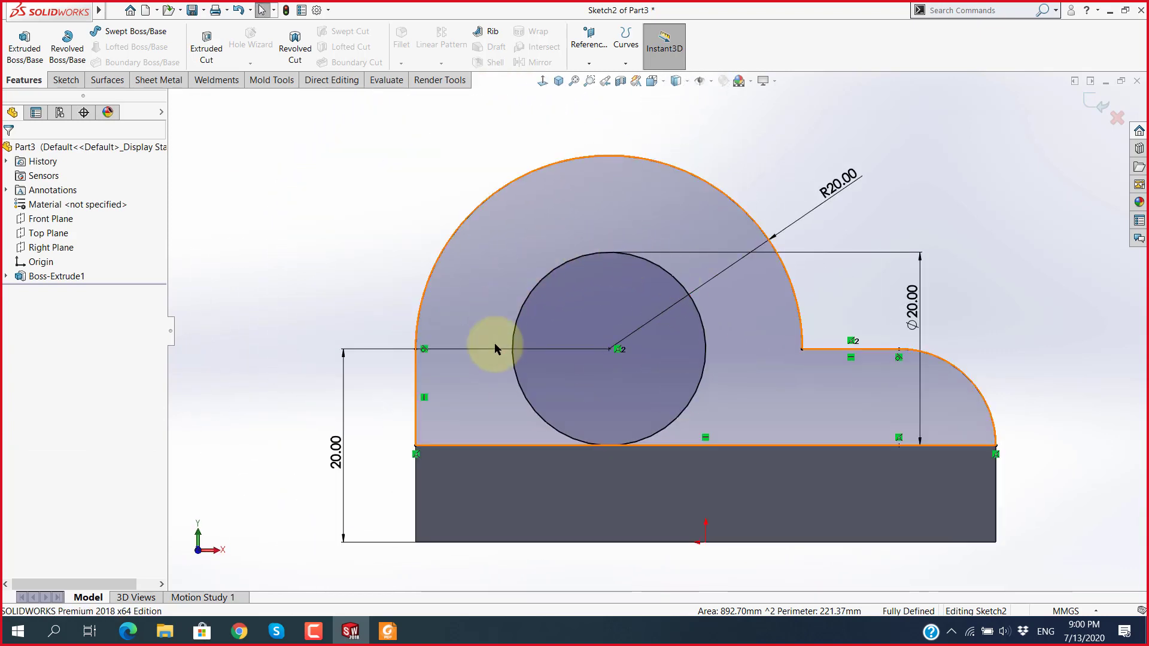
click(610, 444)
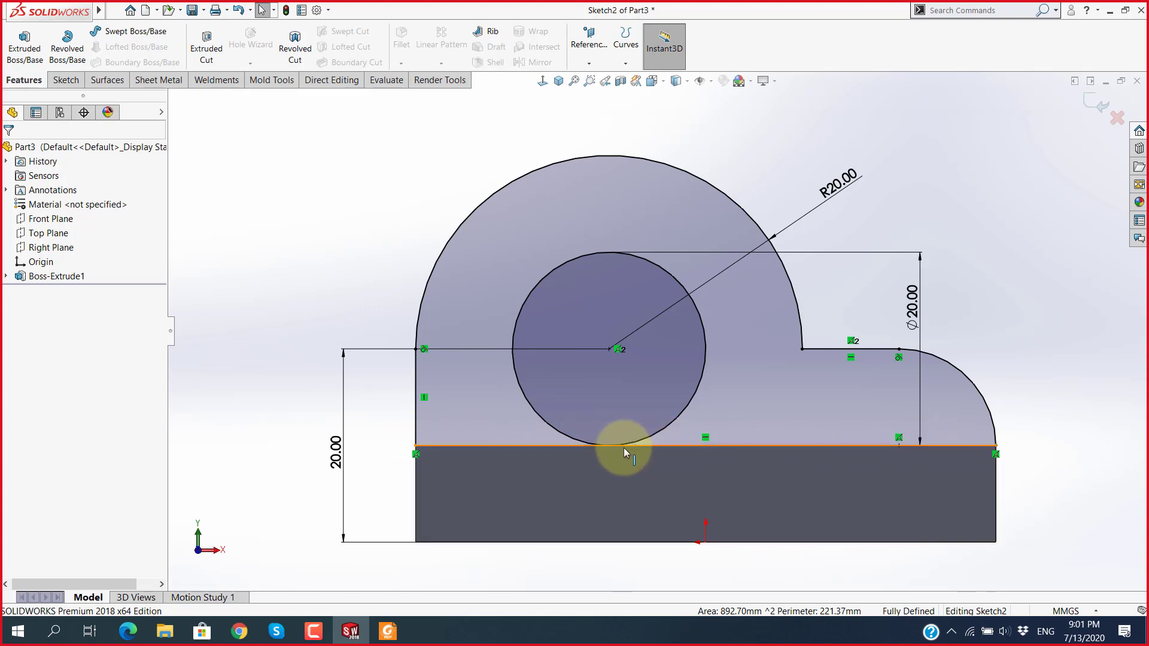
scroll(623, 448, down, 4)
scroll(623, 447, down, 1)
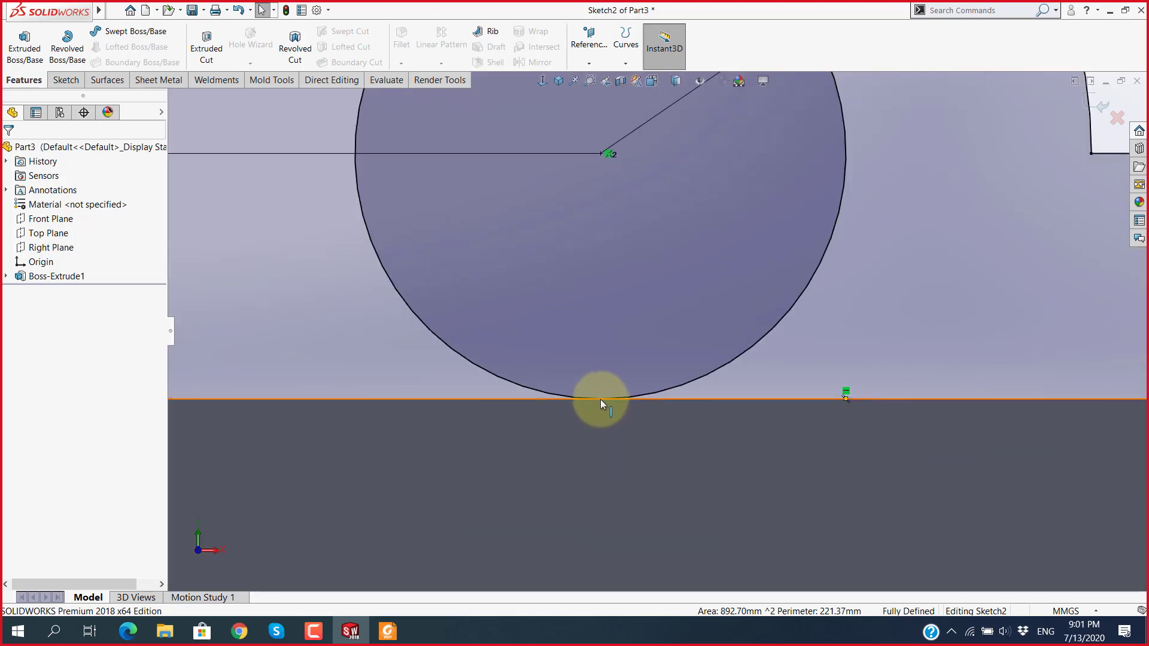
click(600, 398)
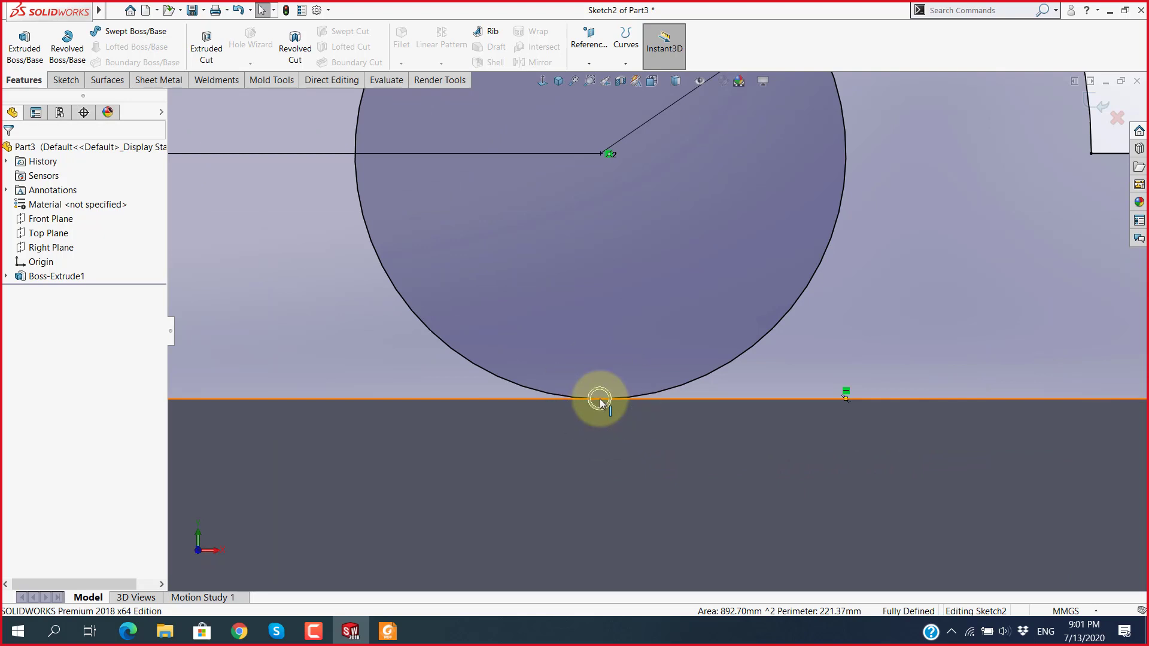
click(600, 398)
scroll(600, 398, up, 3)
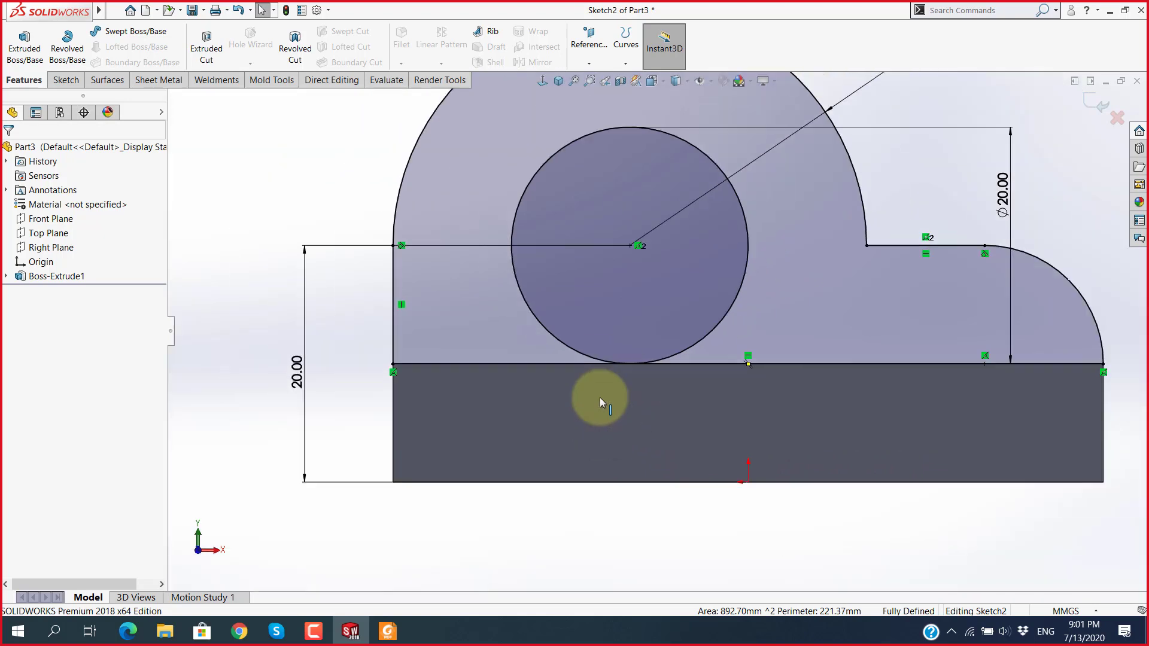
scroll(599, 398, down, 2)
scroll(626, 362, down, 2)
scroll(640, 349, up, 1)
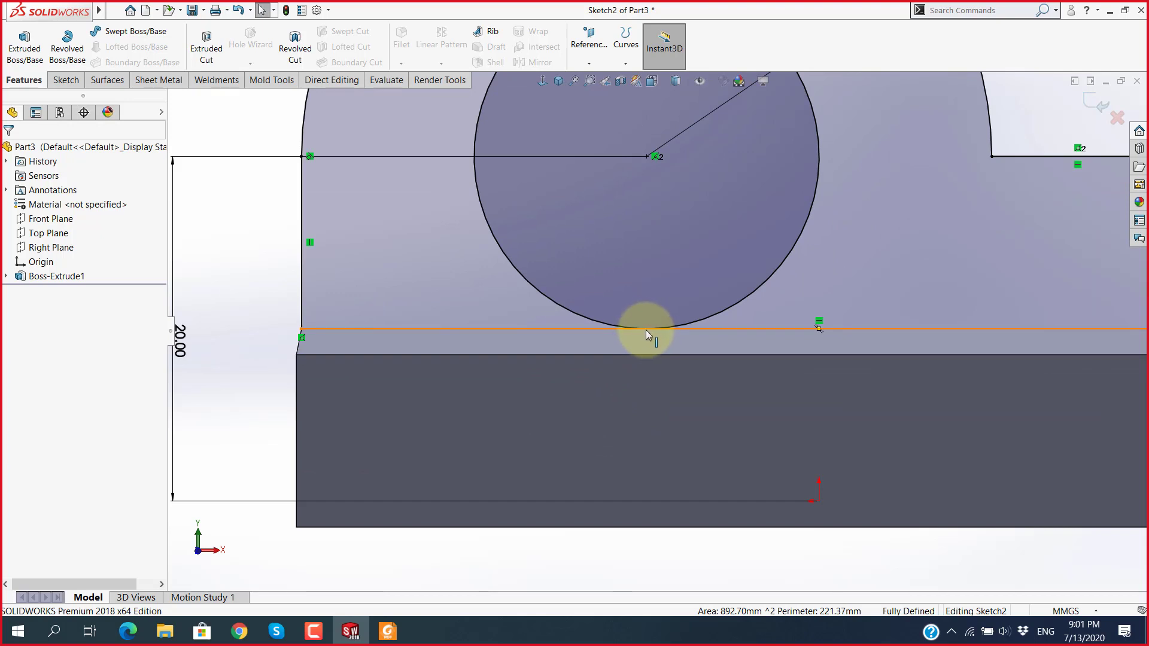
scroll(645, 329, down, 1)
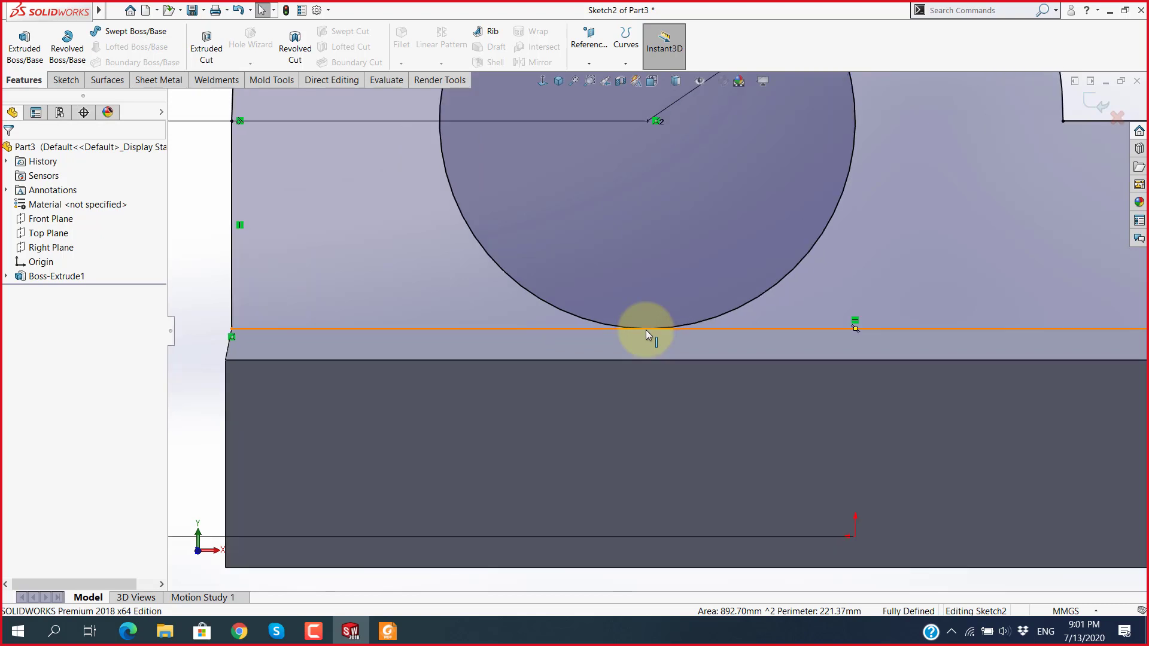
scroll(646, 329, down, 1)
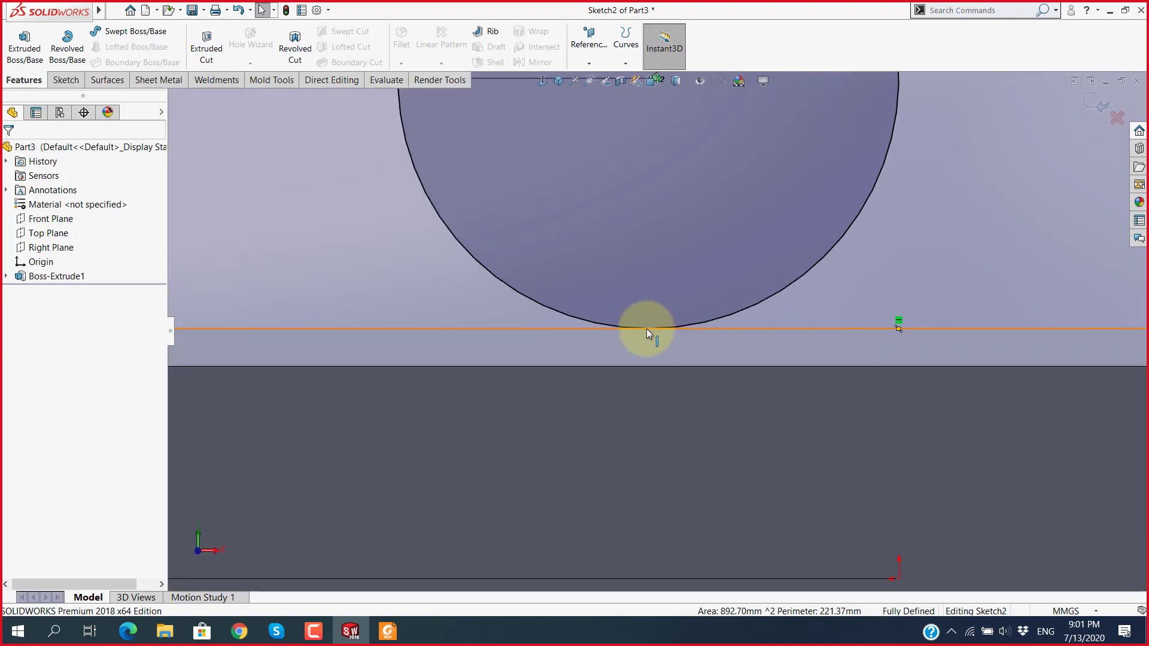
click(648, 327)
scroll(651, 329, up, 2)
scroll(651, 329, down, 1)
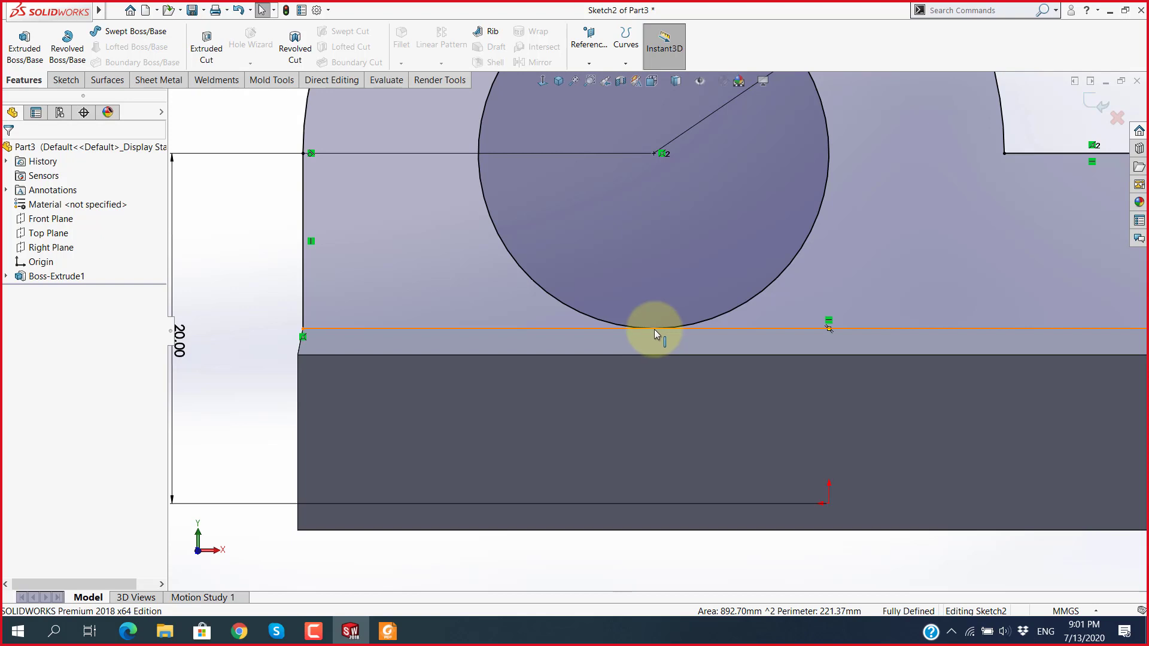
scroll(655, 330, up, 5)
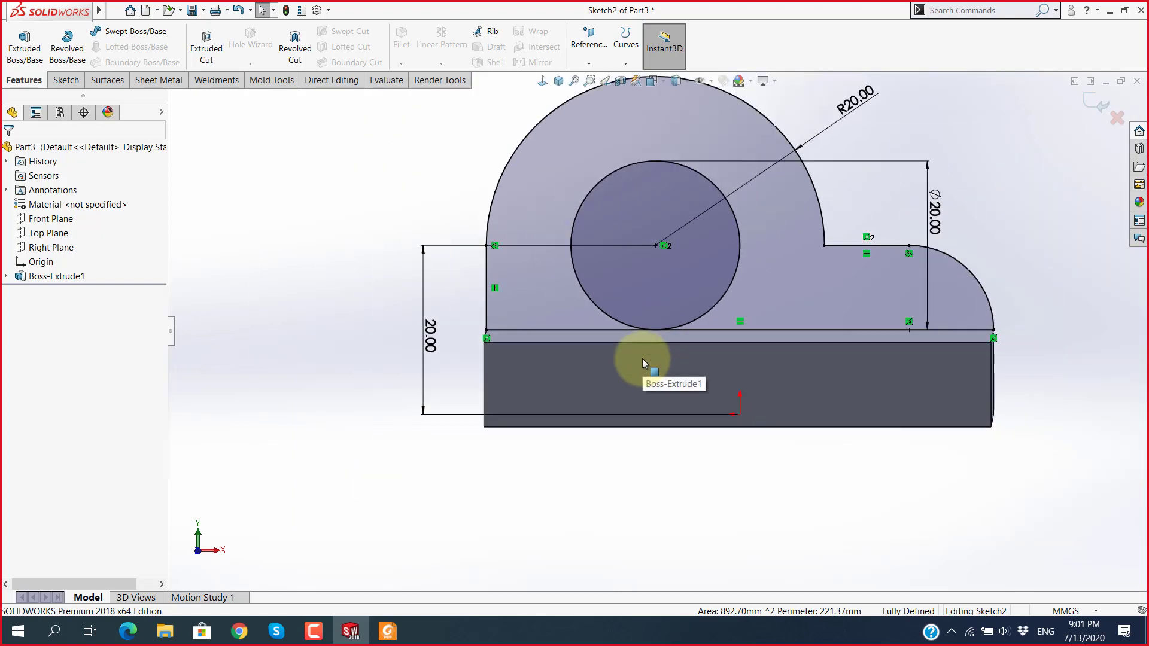
Step: Delete the sketch line running along the block's top edge
mouse_move(579, 372)
middle_down()
mouse_move(587, 367)
mouse_move(564, 372)
middle_up()
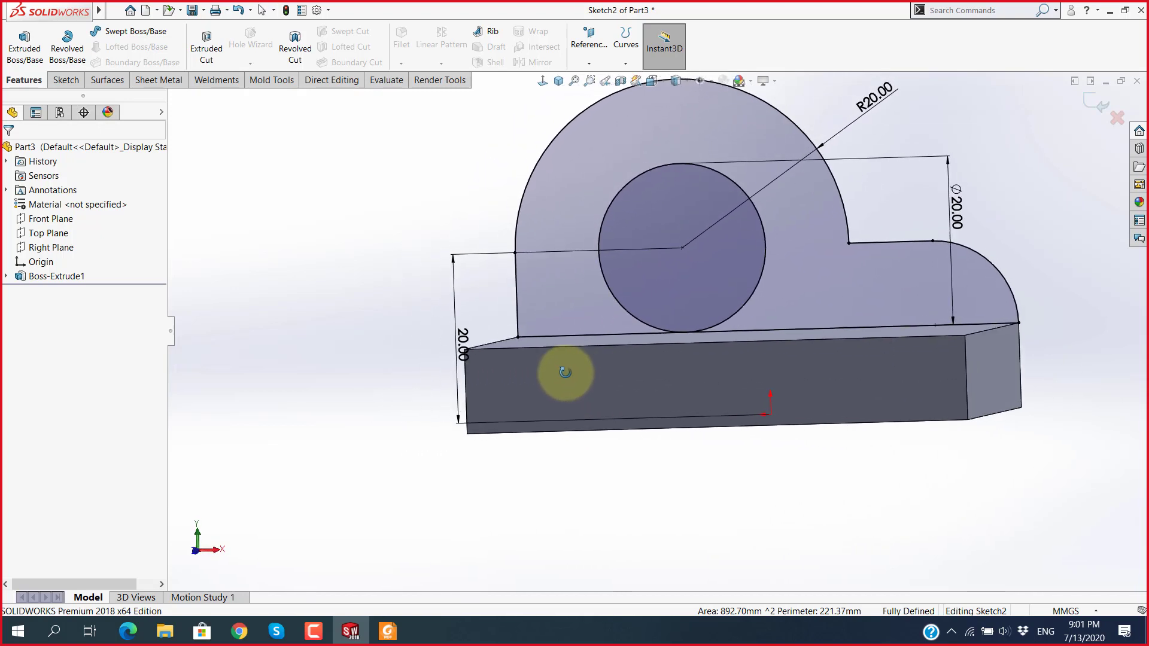
key(ctrl+8)
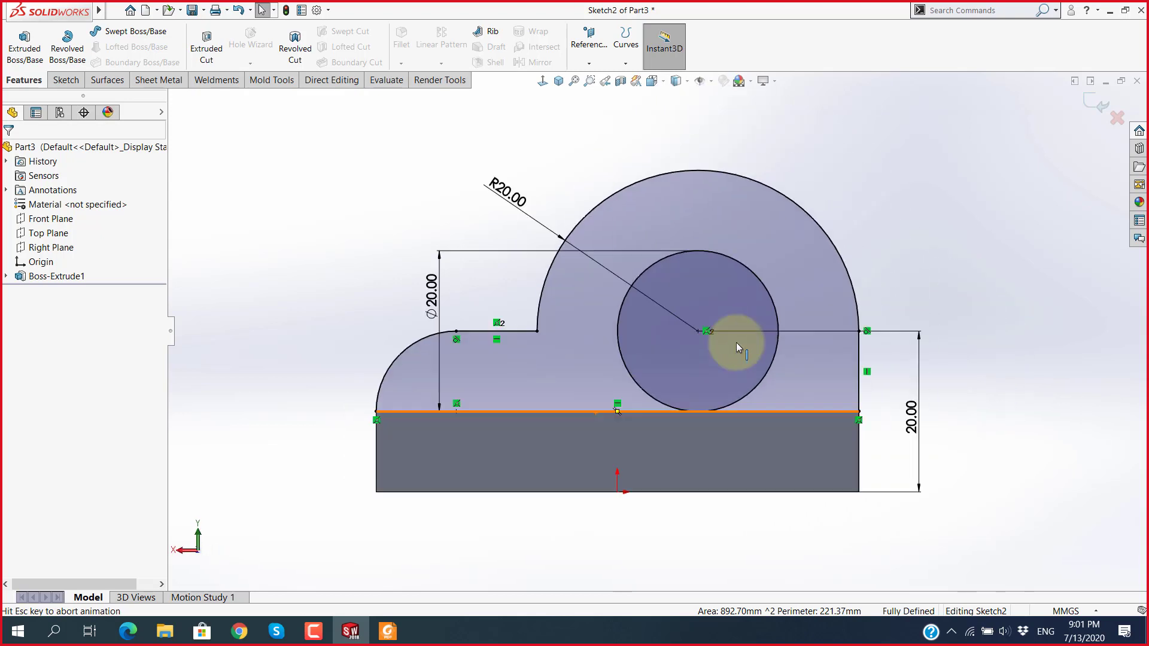
key(ctrl+8)
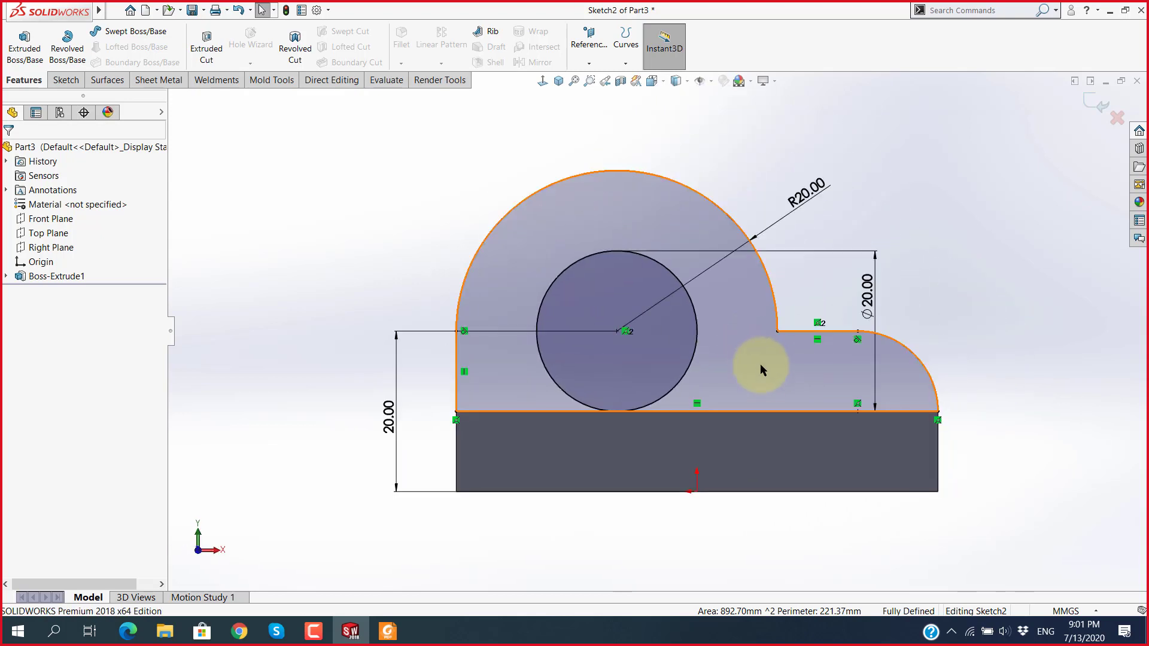
click(774, 411)
key(Delete)
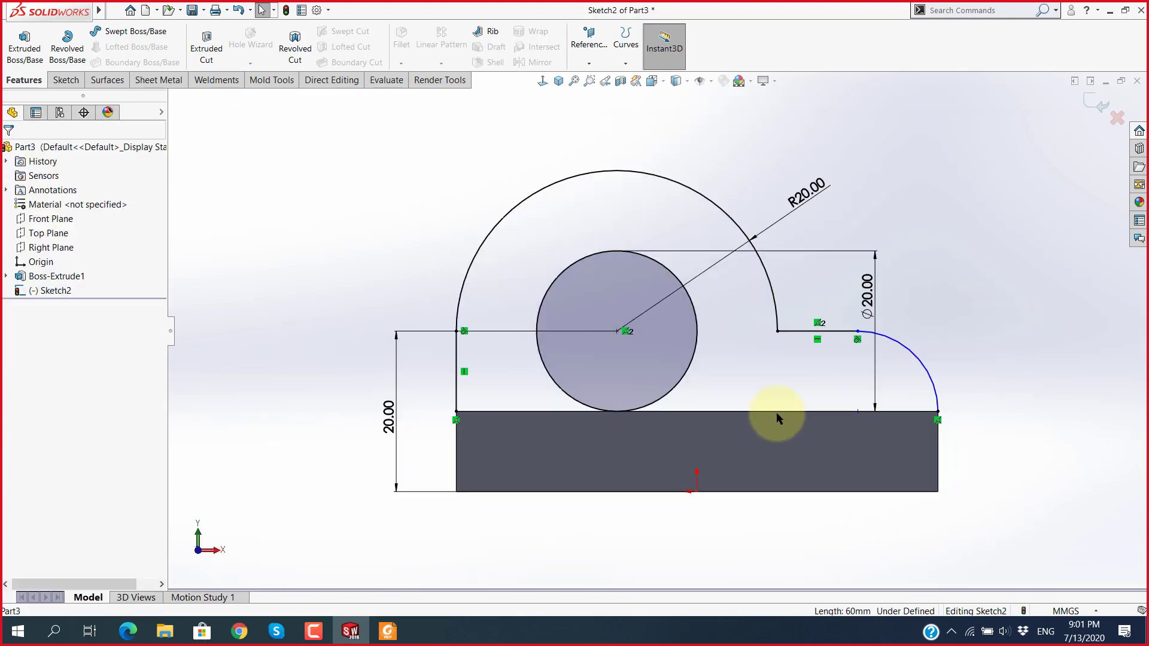
Step: Drag the left line's lower endpoint down to the block's bottom-left corner
right_click(455, 422)
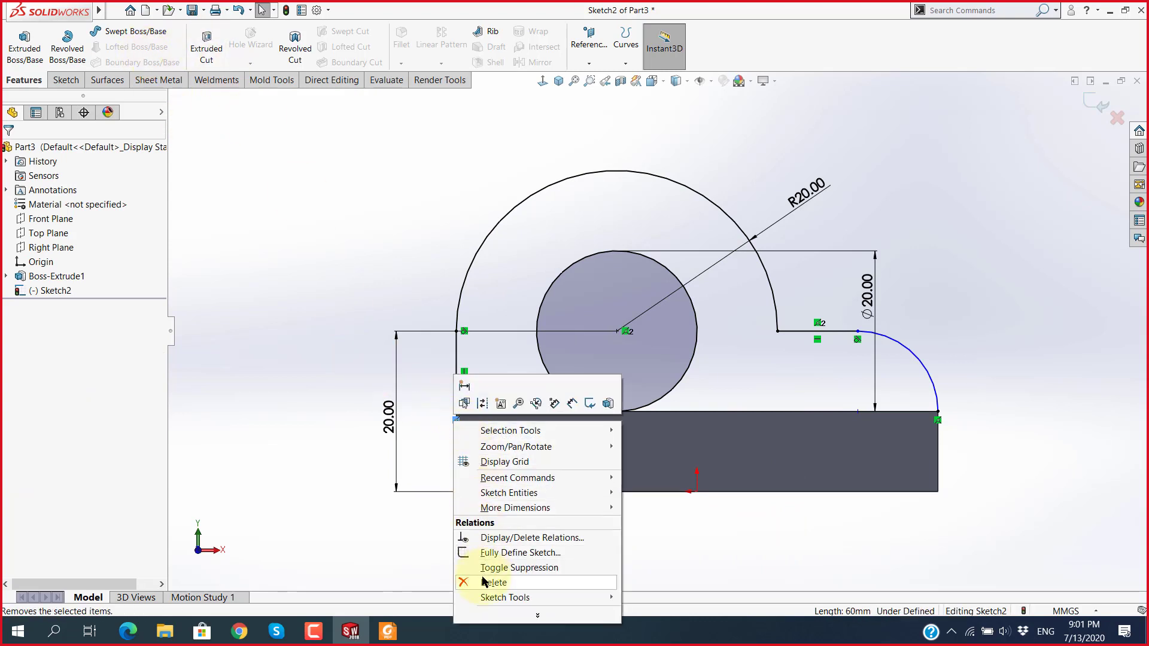
click(471, 580)
click(456, 450)
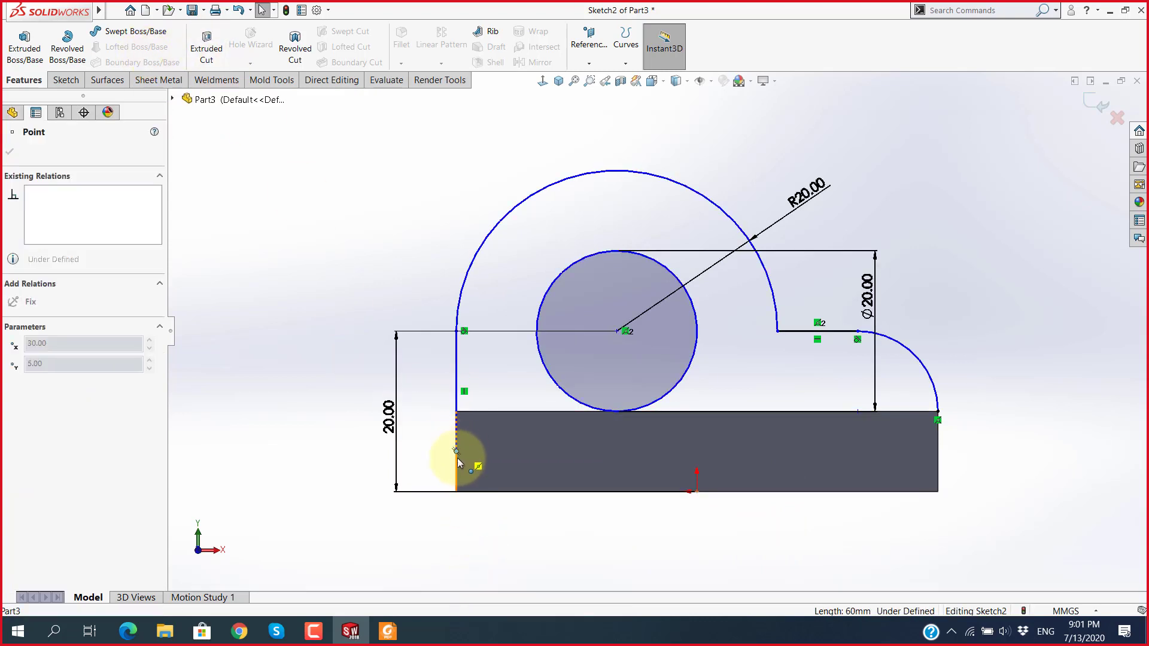
click(456, 493)
key(Escape)
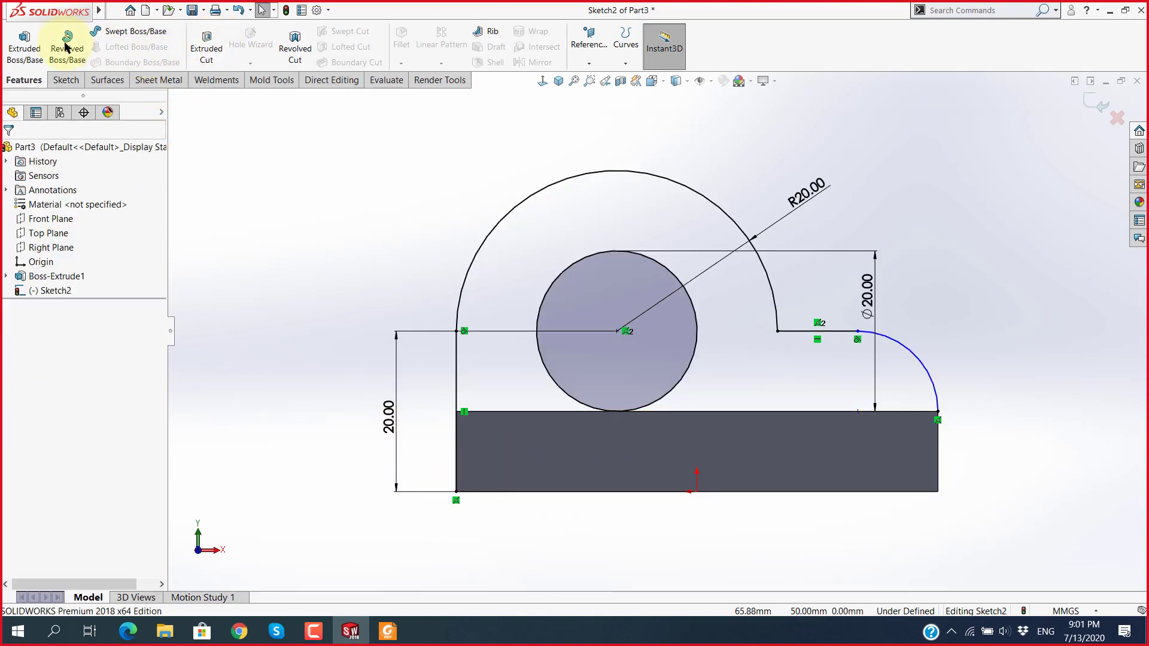
Step: Draw lines along the block's bottom edge and up the right side to the small arc
click(61, 83)
click(112, 31)
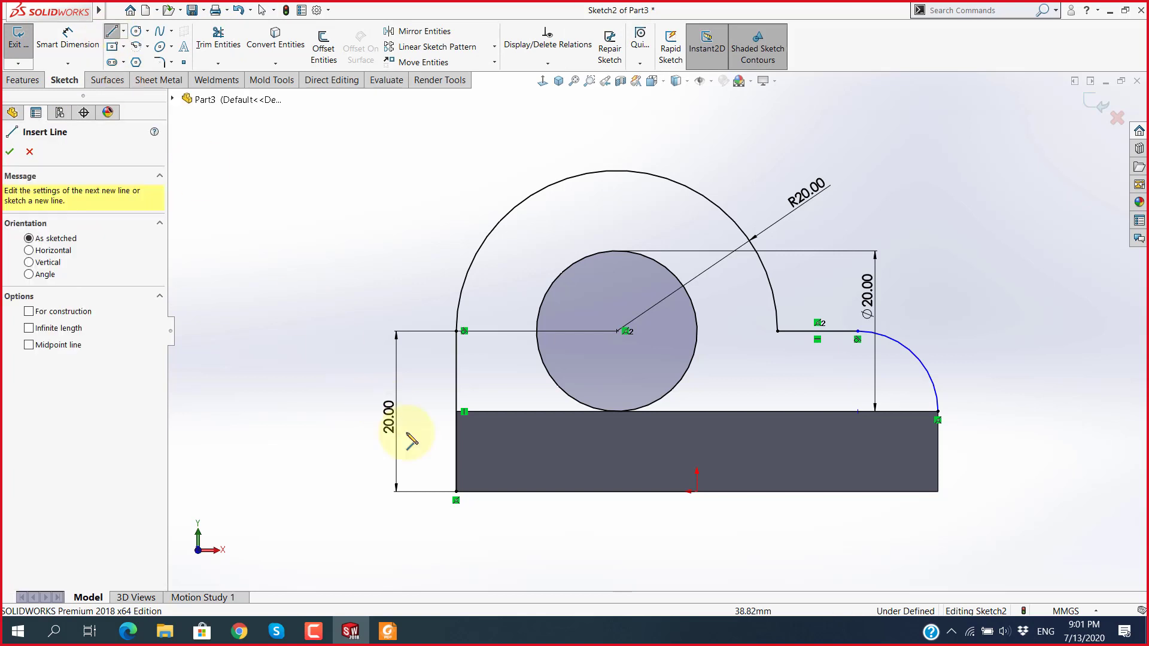
click(456, 492)
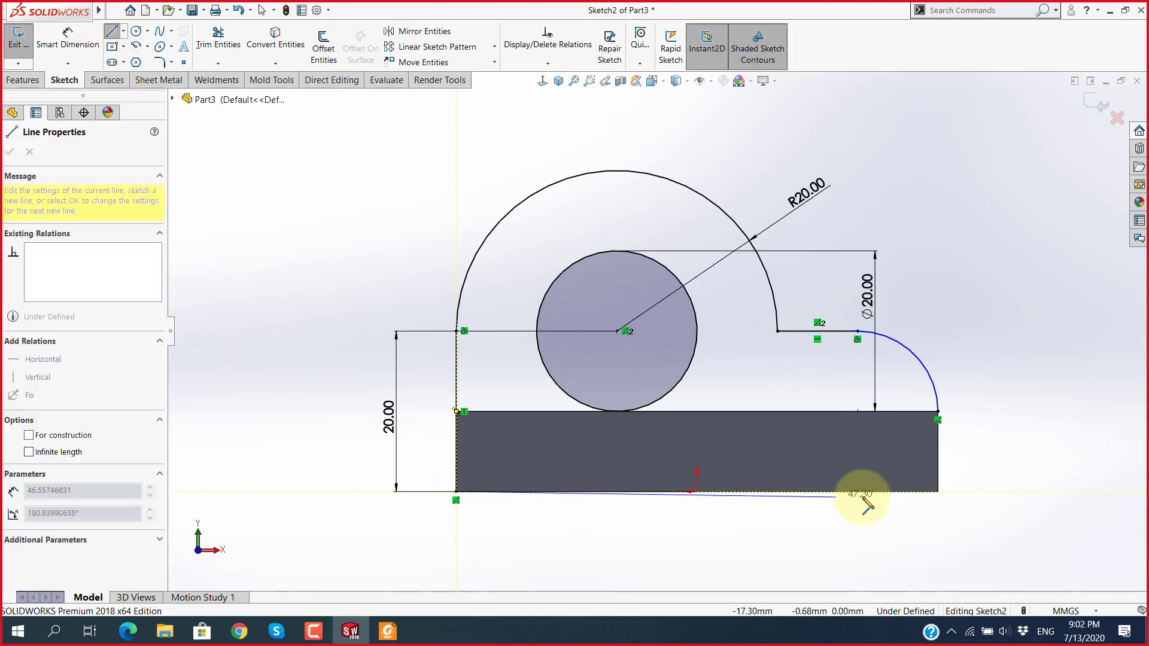
click(938, 492)
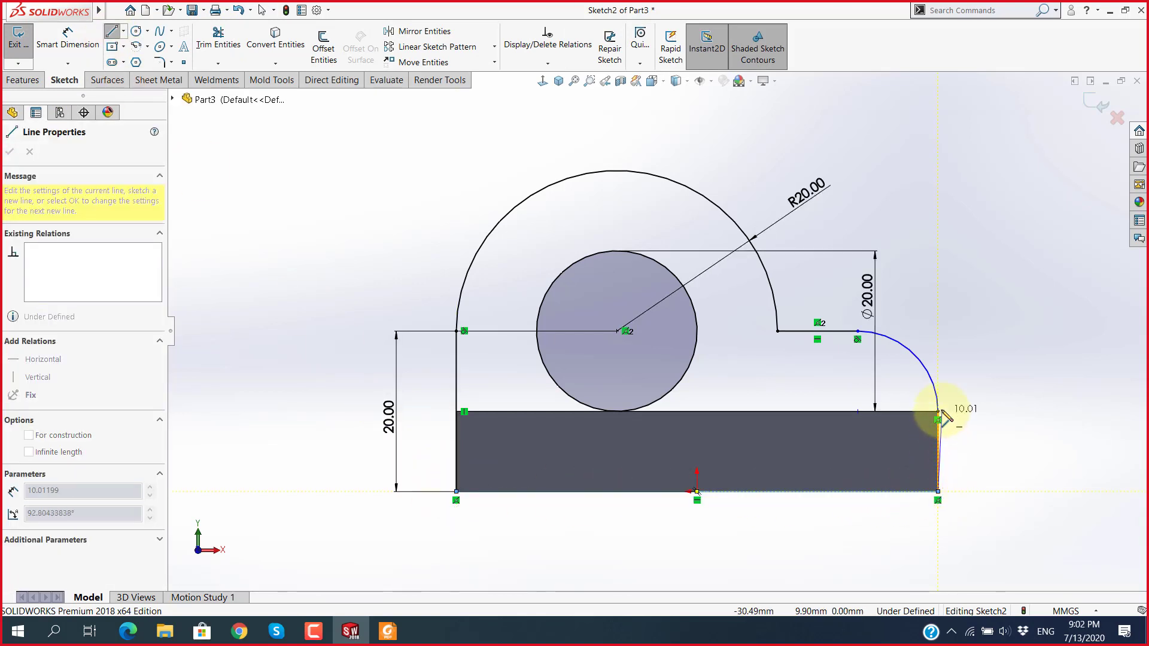
click(937, 412)
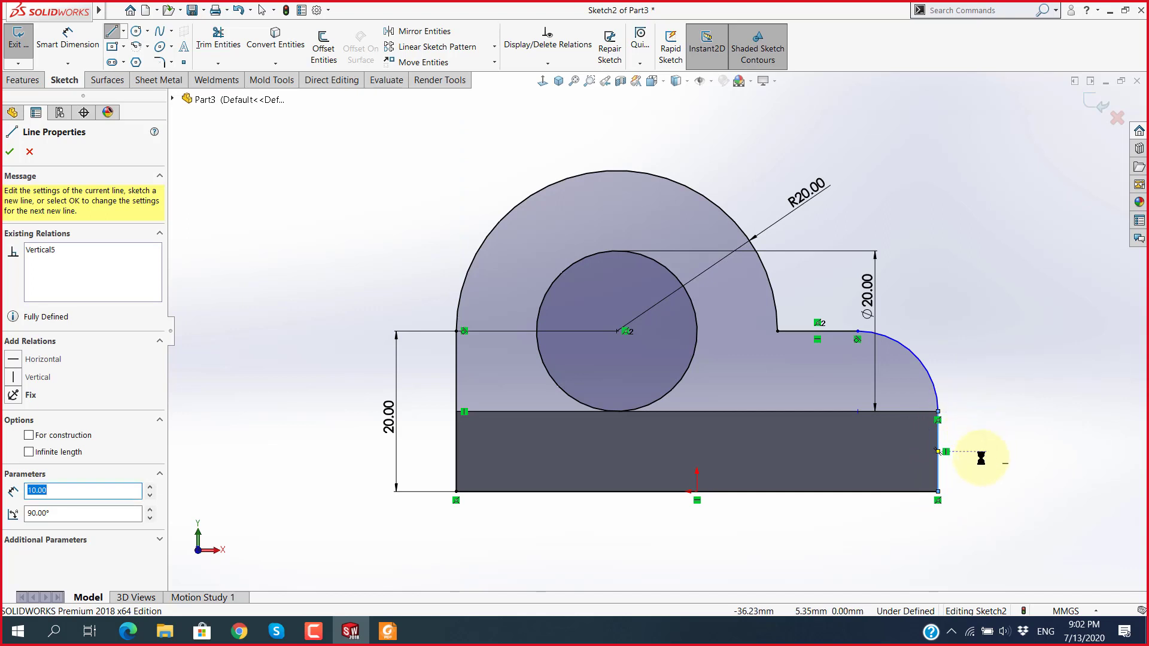
key(Escape)
scroll(644, 389, up, 2)
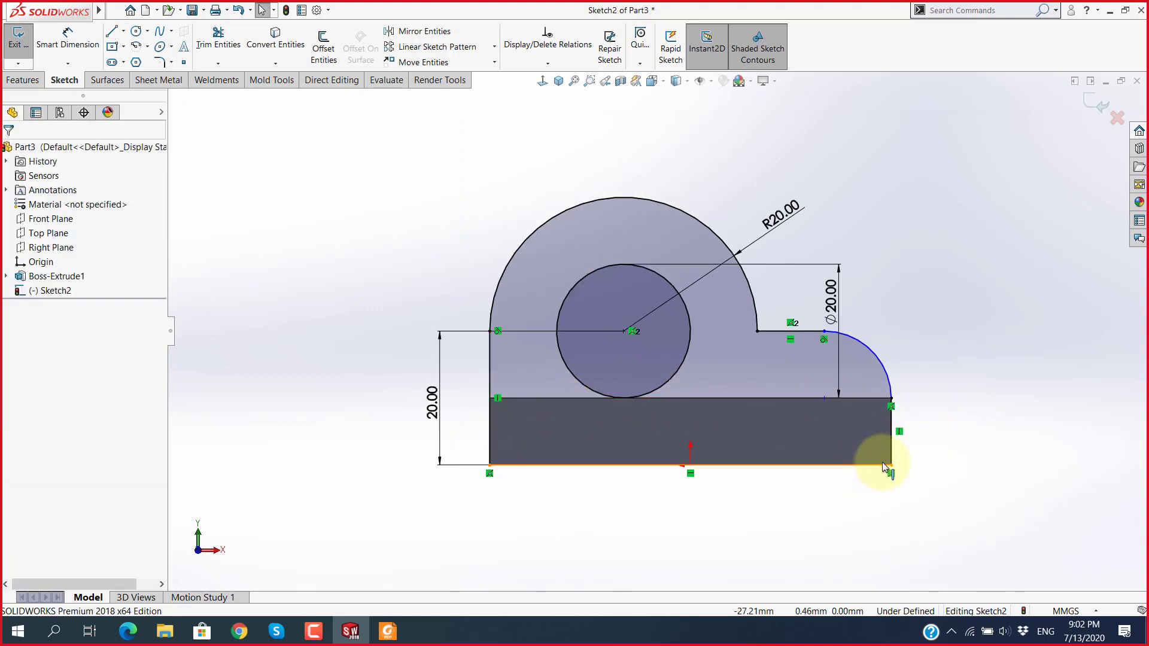
mouse_move(971, 367)
middle_down()
mouse_move(878, 343)
mouse_move(870, 360)
middle_up()
scroll(915, 405, down, 3)
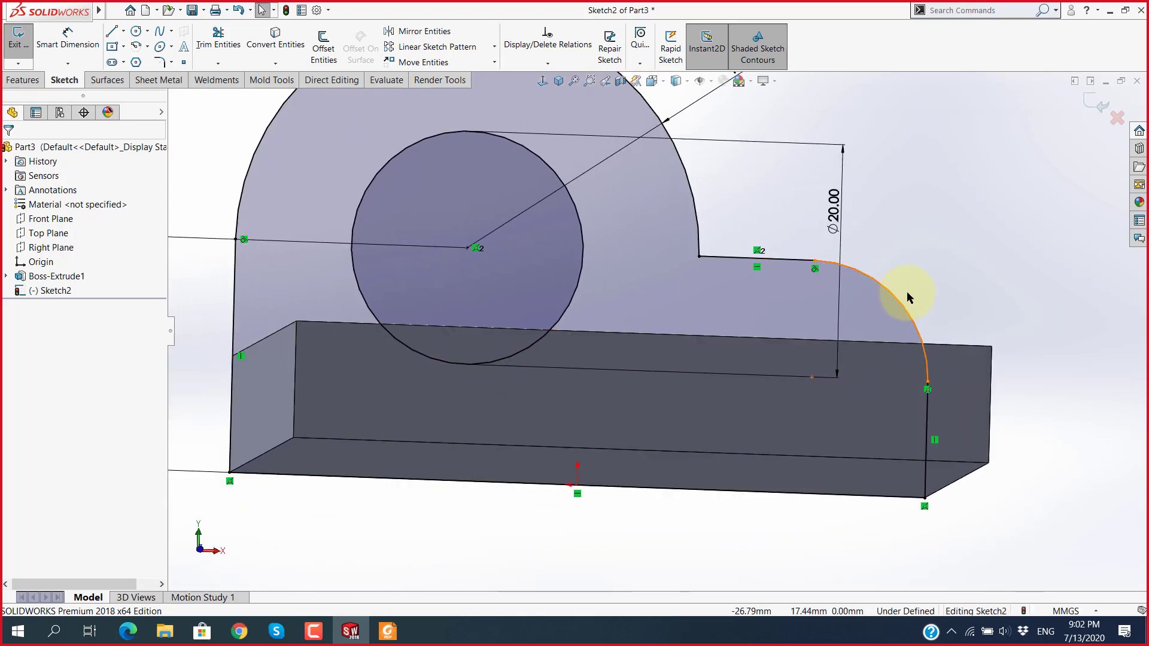
key(ctrl+8)
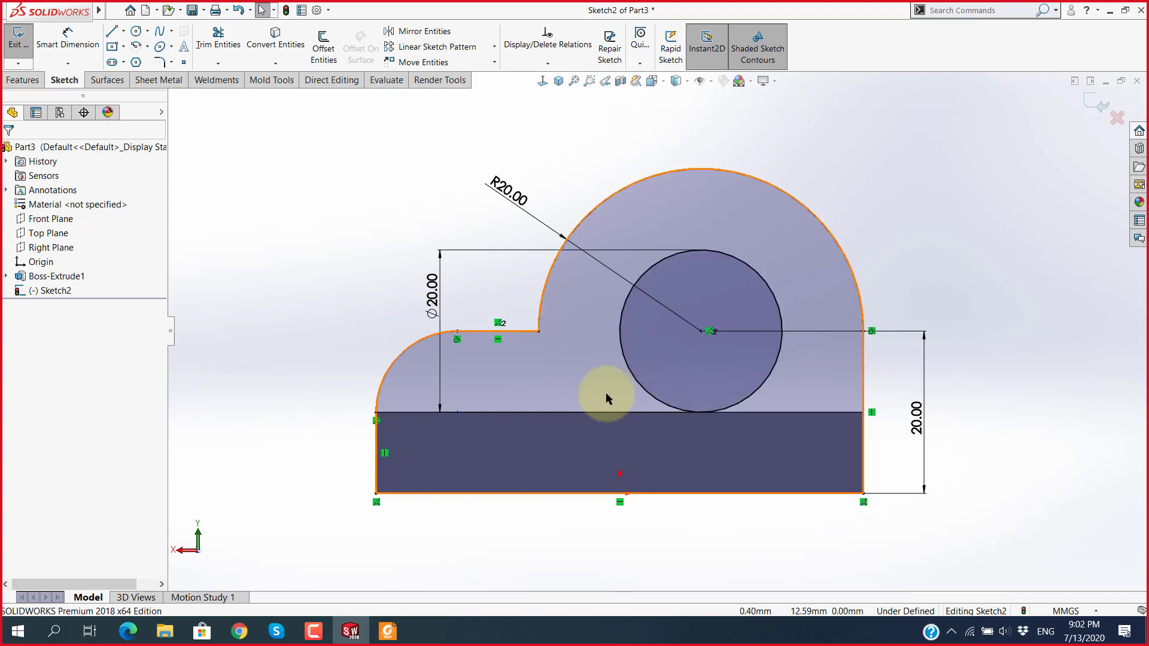
key(ctrl+8)
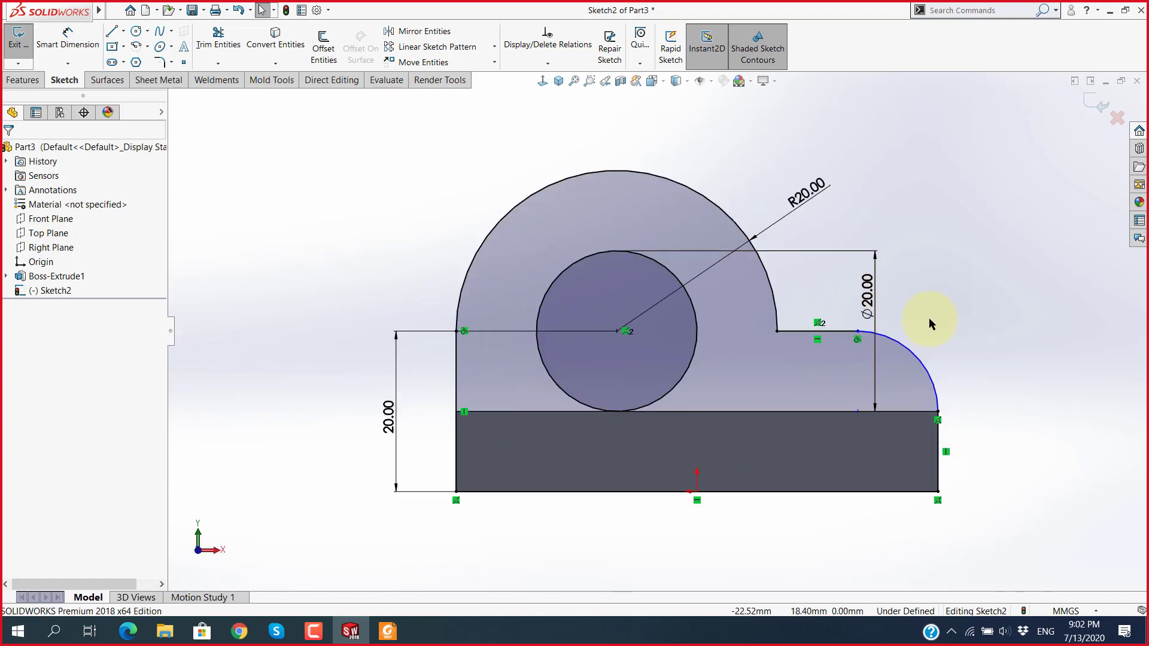
scroll(892, 397, down, 3)
Step: Dimension the small arc at R10
key(d)
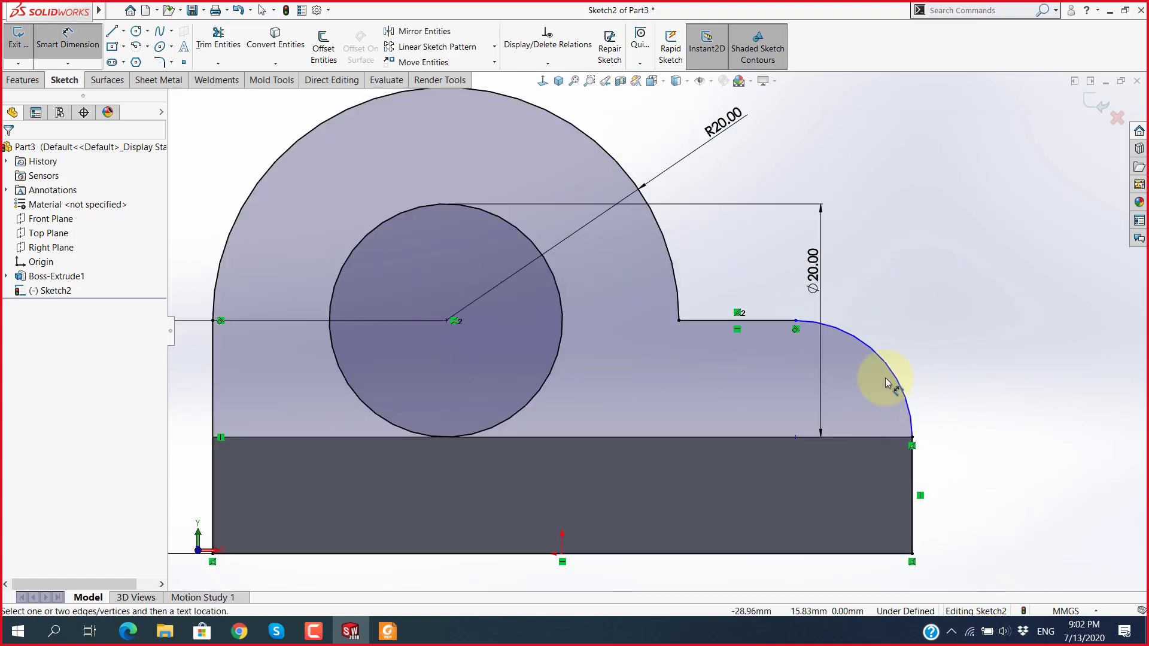
click(892, 379)
click(930, 325)
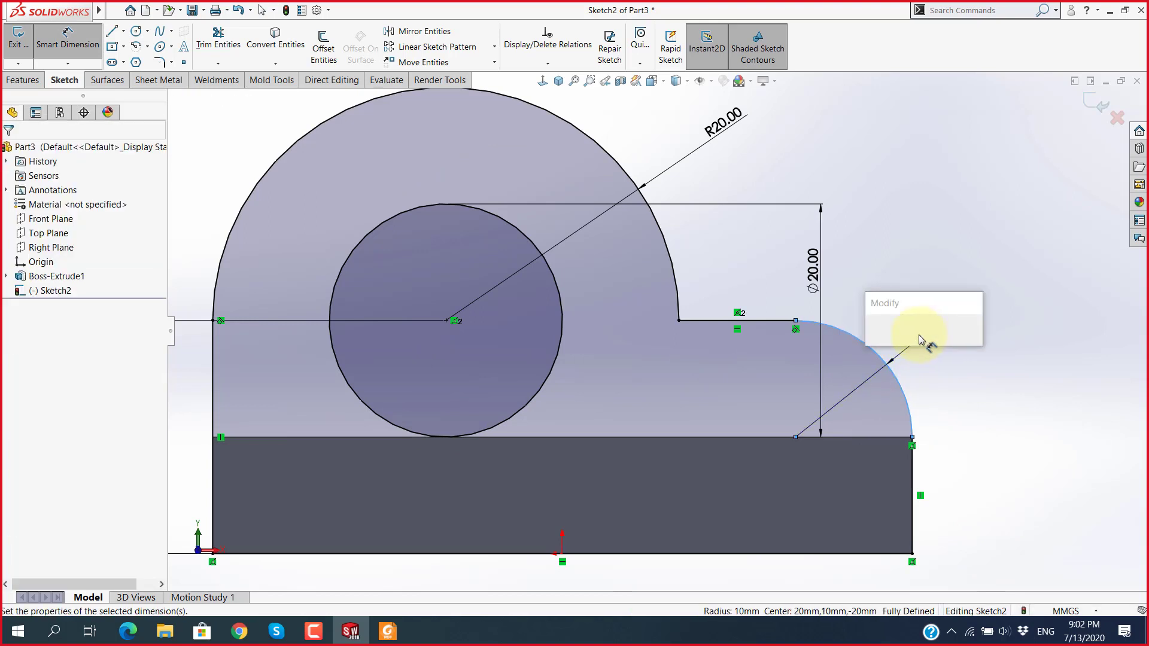
click(884, 339)
key(f)
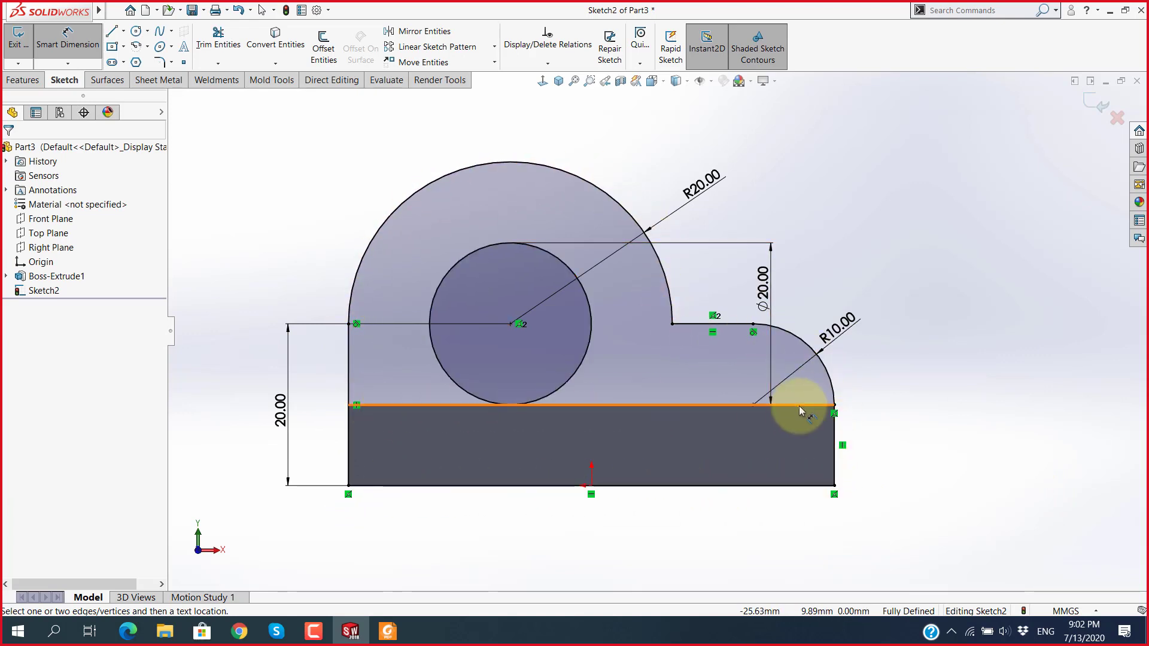
Step: Extrude the arc-topped profile 20 mm Blind in the reversed direction as Boss-Extrude3
click(15, 81)
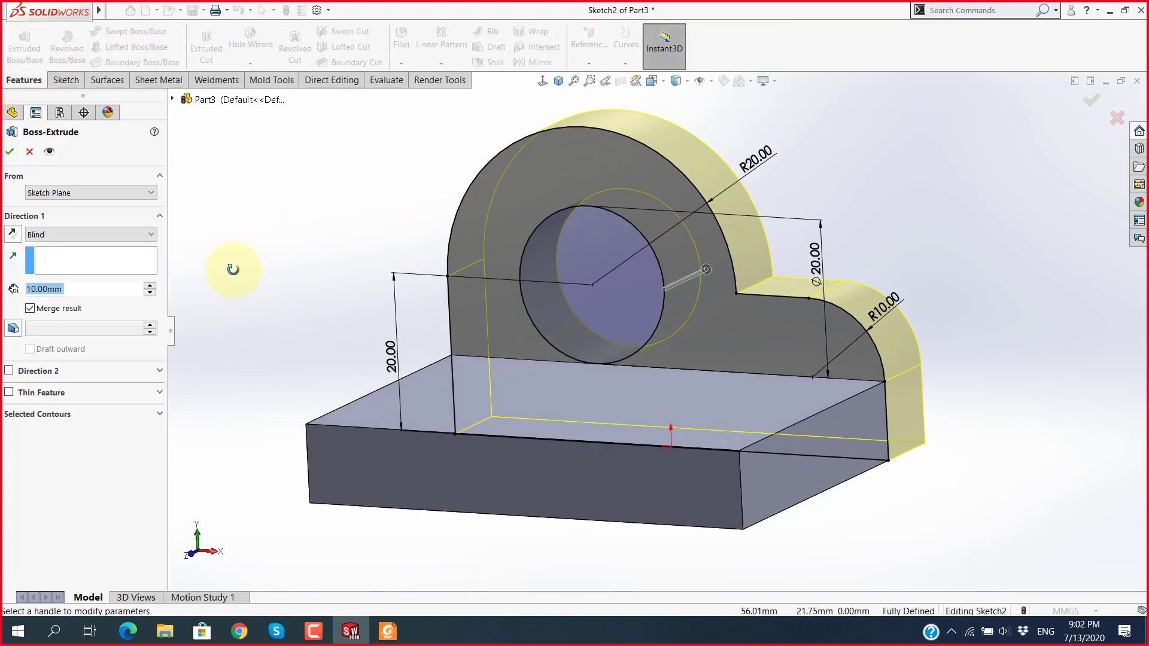
mouse_move(231, 264)
middle_down()
mouse_move(184, 321)
mouse_move(211, 377)
mouse_move(200, 303)
mouse_move(180, 318)
middle_up()
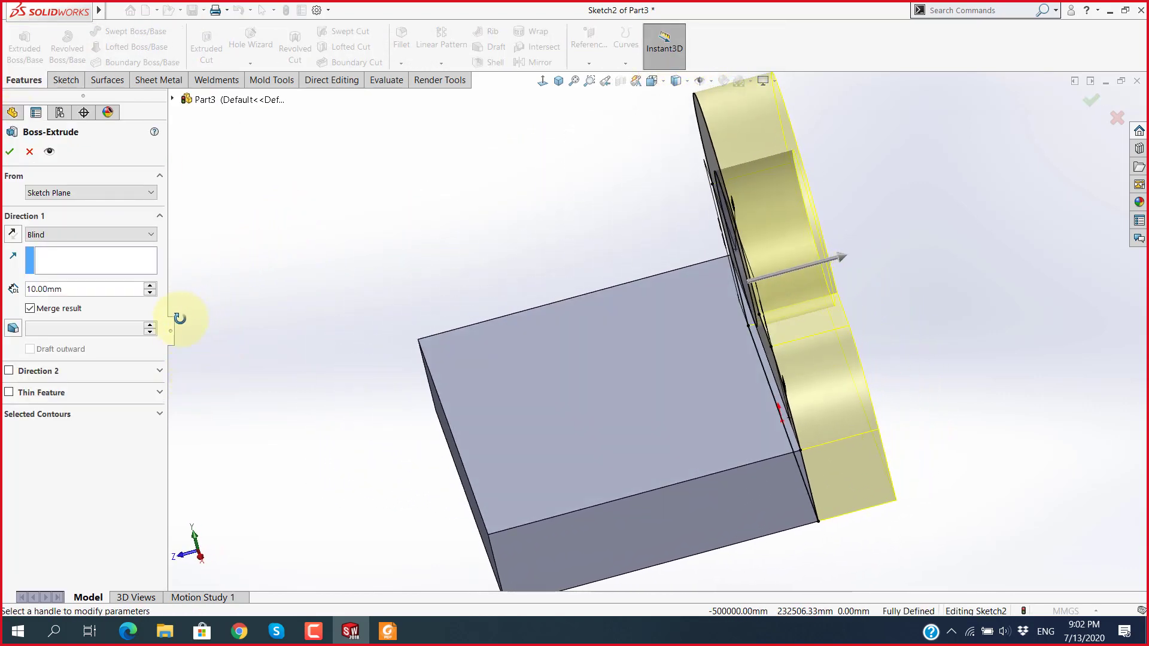
click(13, 235)
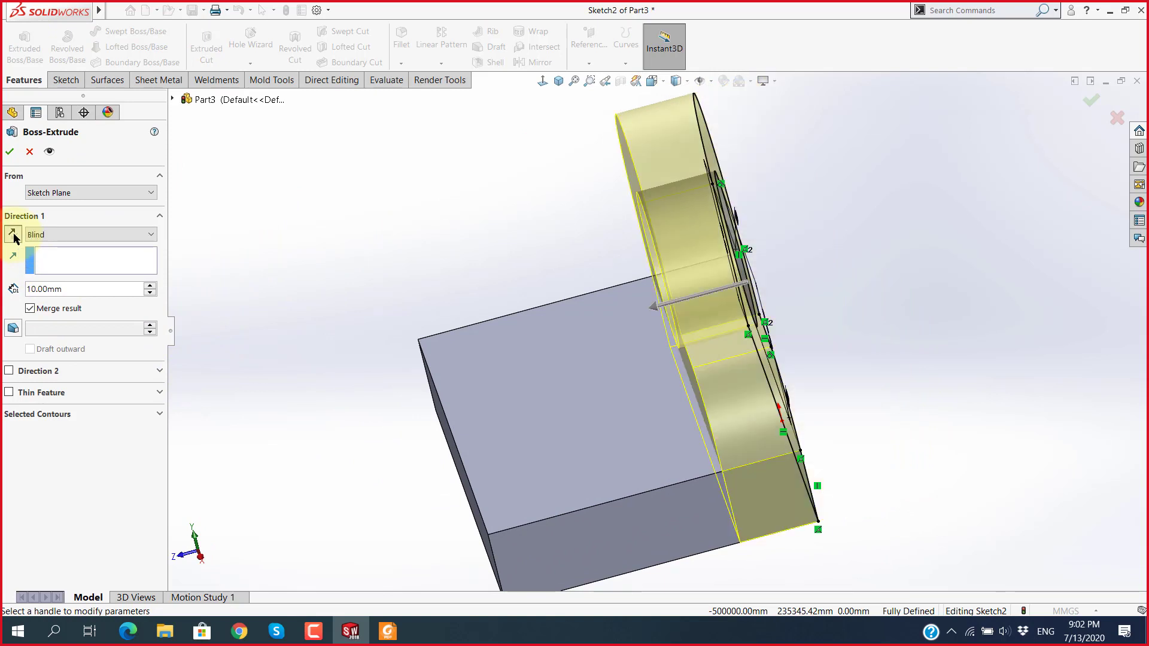
double_click(101, 289)
text(20)
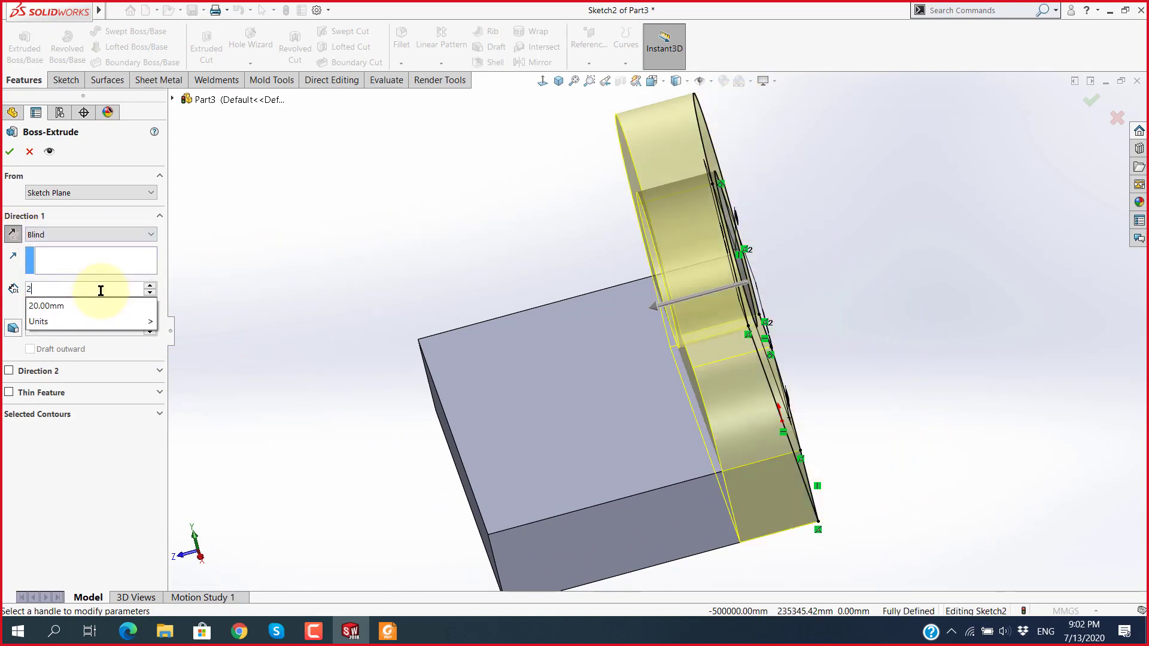
key(Return)
click(9, 151)
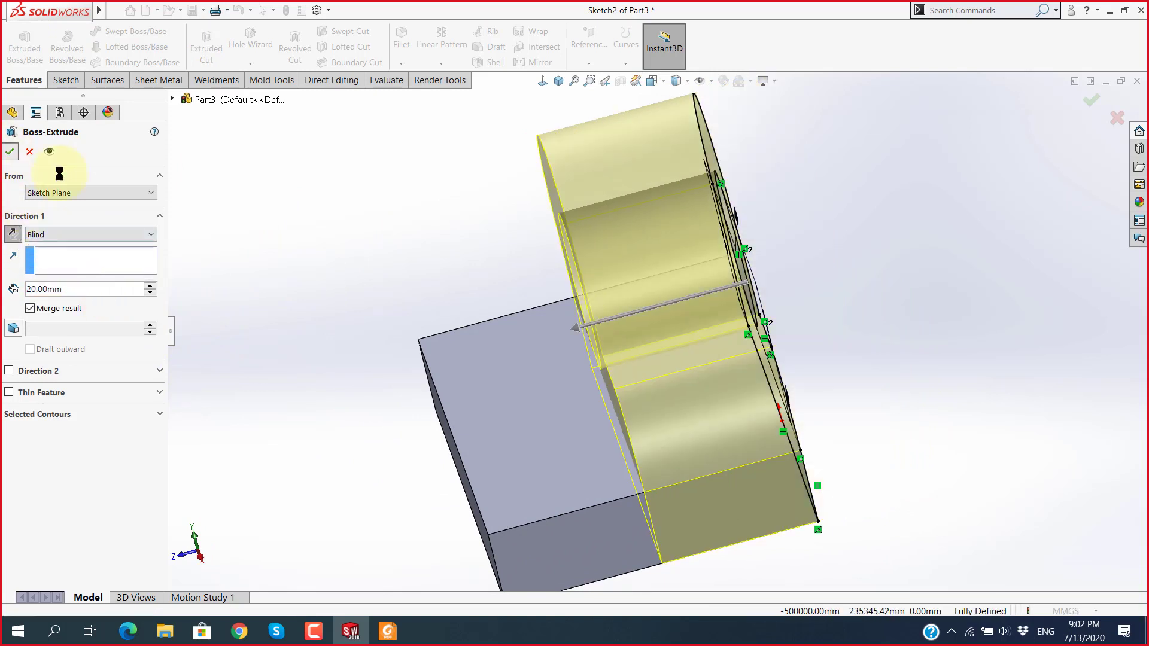
mouse_move(443, 418)
middle_down()
mouse_move(524, 426)
mouse_move(631, 307)
mouse_move(580, 451)
mouse_move(662, 456)
mouse_move(546, 477)
mouse_move(608, 454)
mouse_move(762, 239)
mouse_move(393, 412)
middle_up()
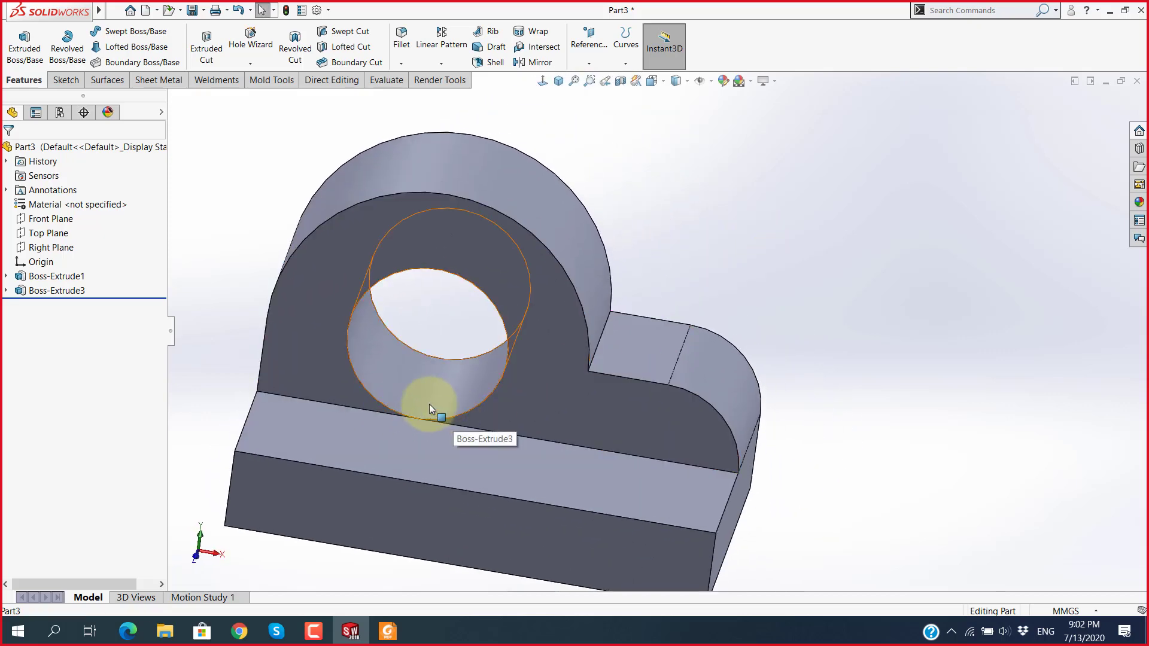
mouse_move(432, 391)
middle_down()
mouse_move(457, 500)
mouse_move(390, 411)
mouse_move(662, 513)
mouse_move(741, 440)
middle_up()
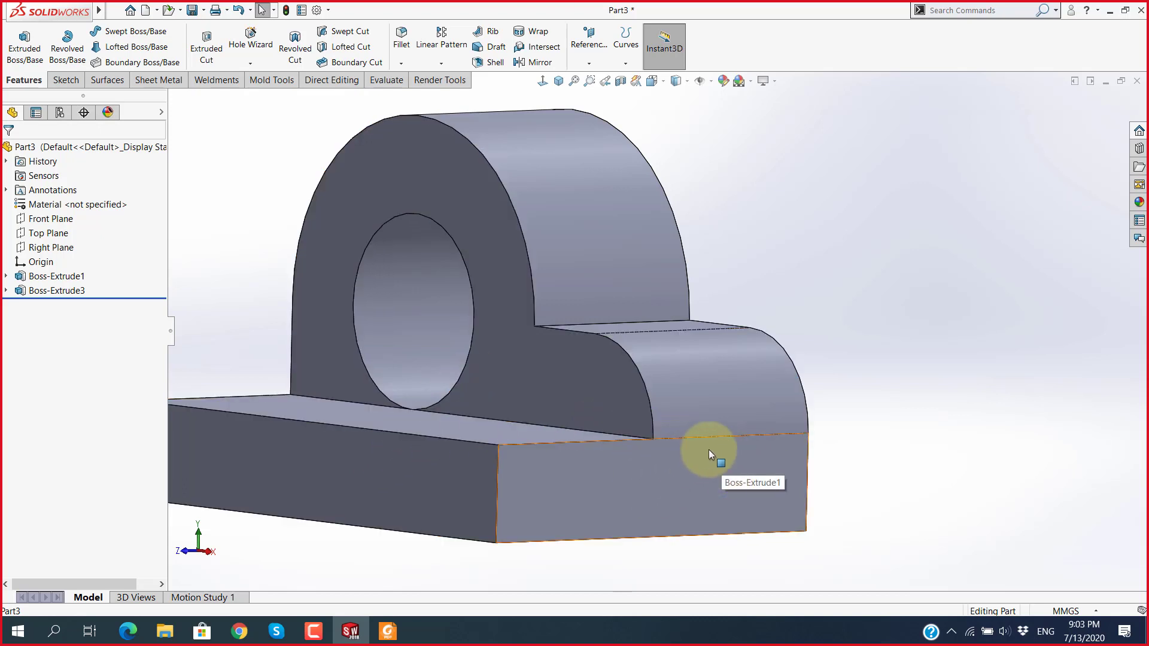
scroll(622, 449, up, 2)
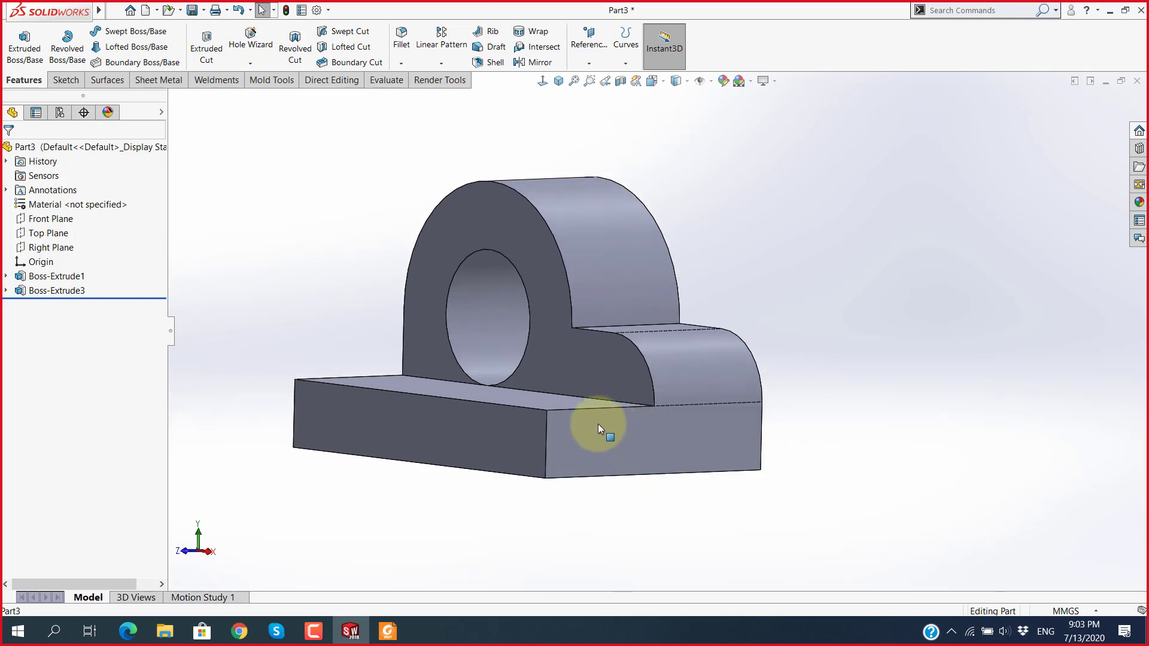
mouse_move(605, 433)
middle_down()
mouse_move(619, 345)
mouse_move(561, 367)
middle_up()
scroll(562, 368, down, 3)
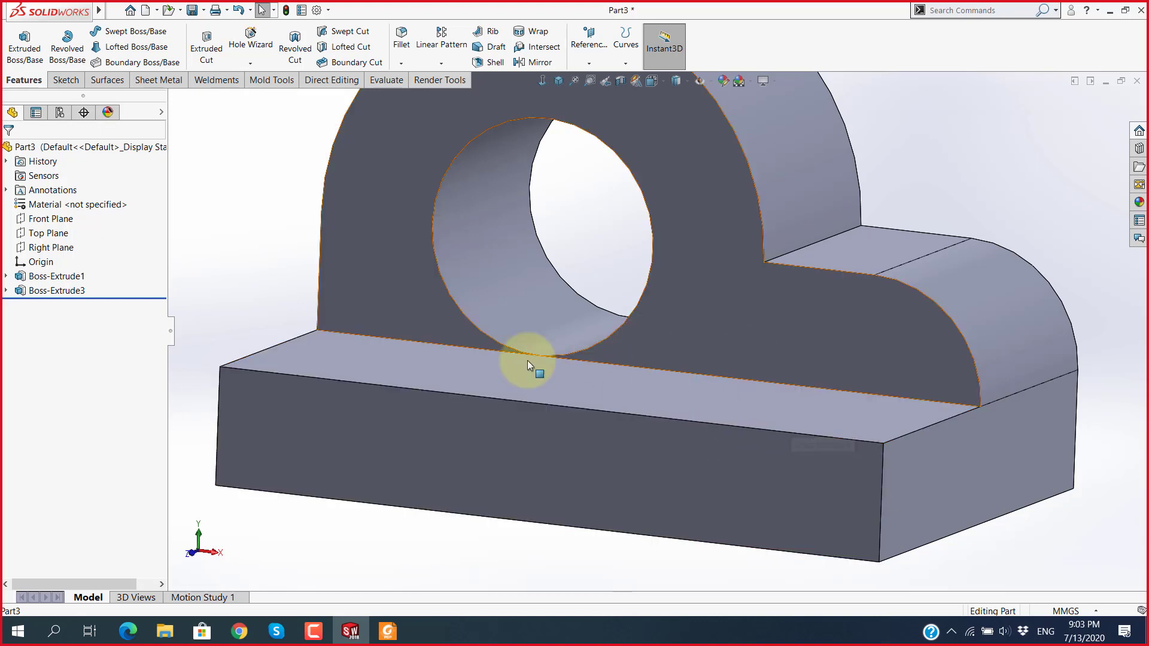
scroll(543, 354, down, 5)
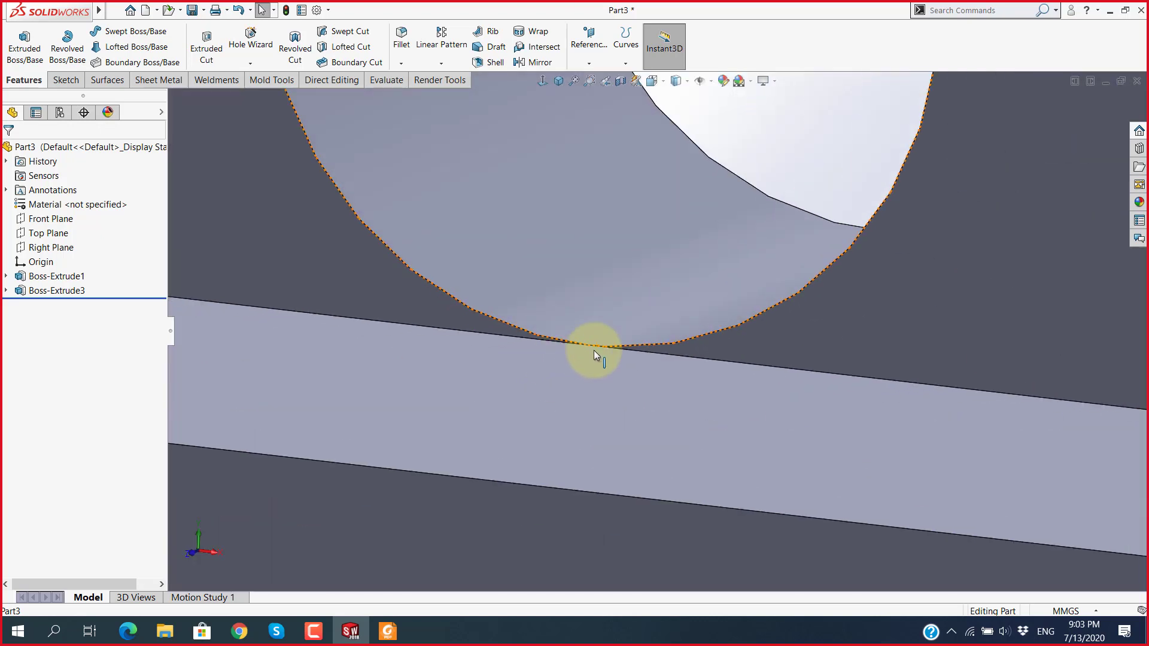
scroll(591, 345, down, 3)
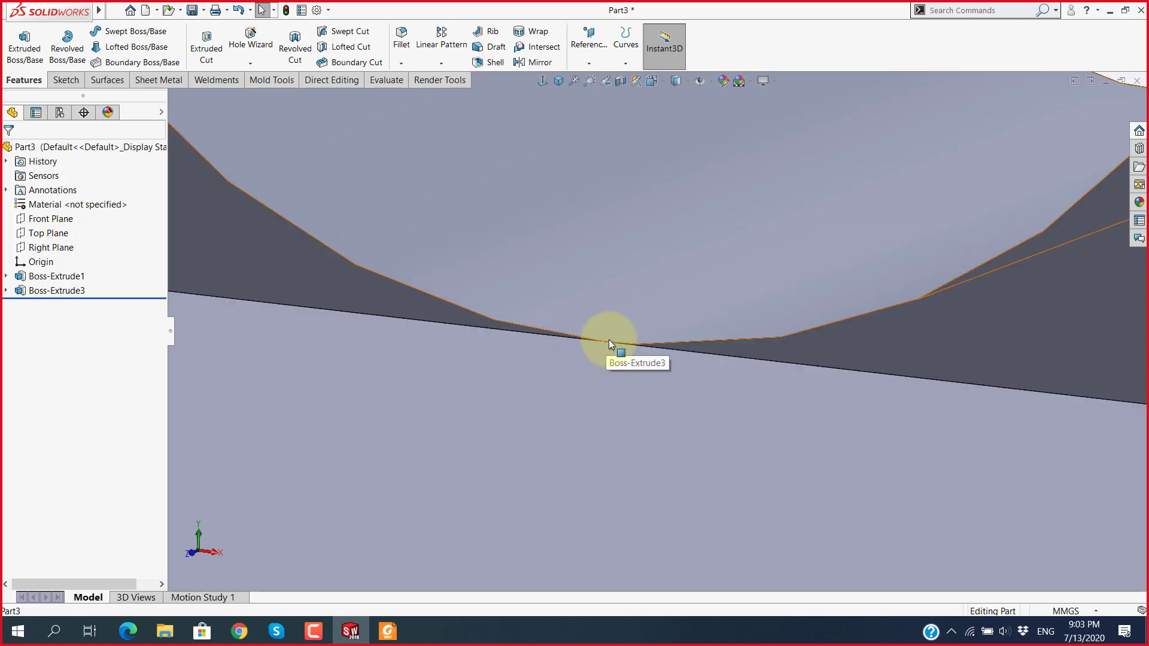
scroll(612, 338, up, 3)
scroll(838, 412, up, 2)
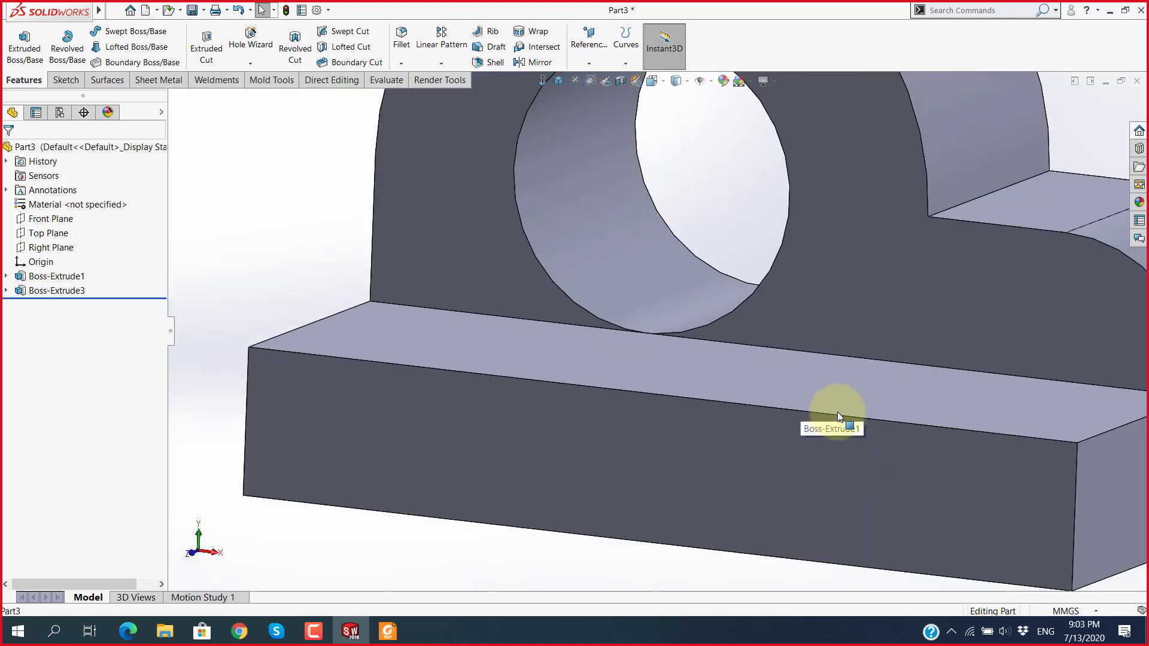
click(838, 412)
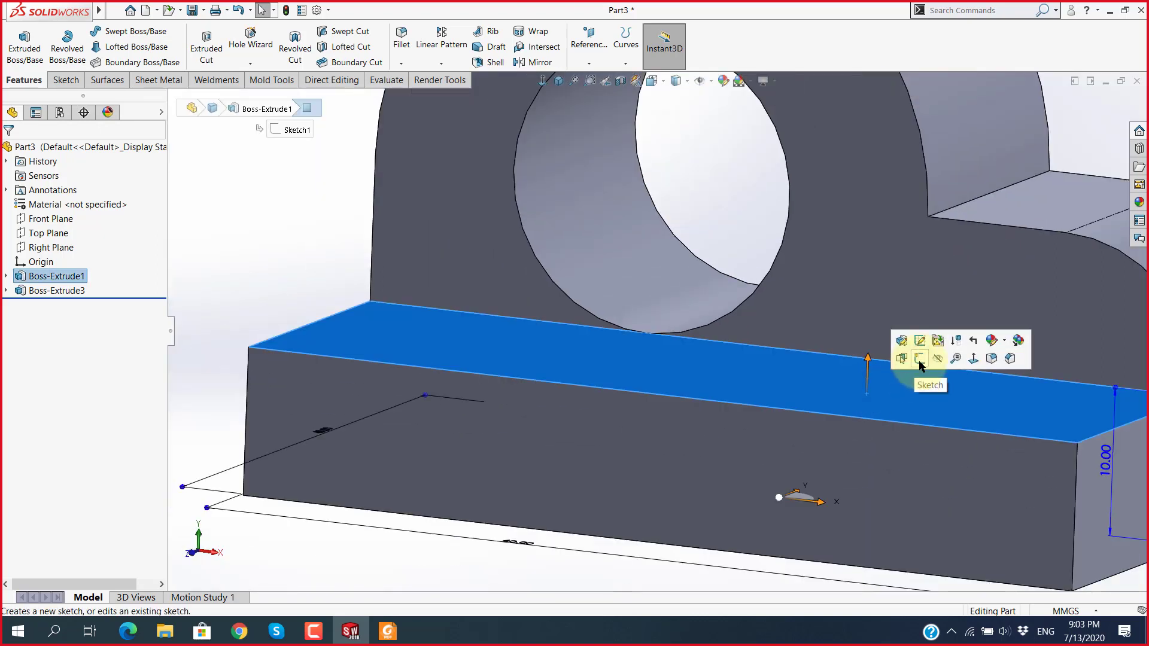
click(287, 250)
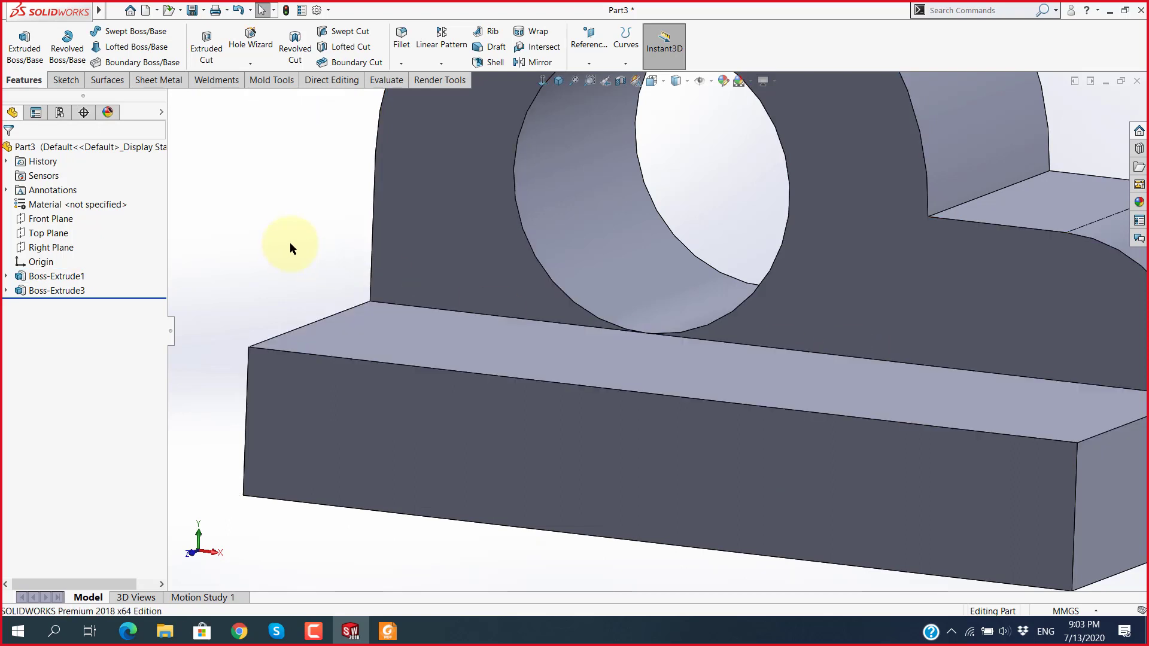
scroll(493, 299, up, 5)
scroll(675, 286, down, 3)
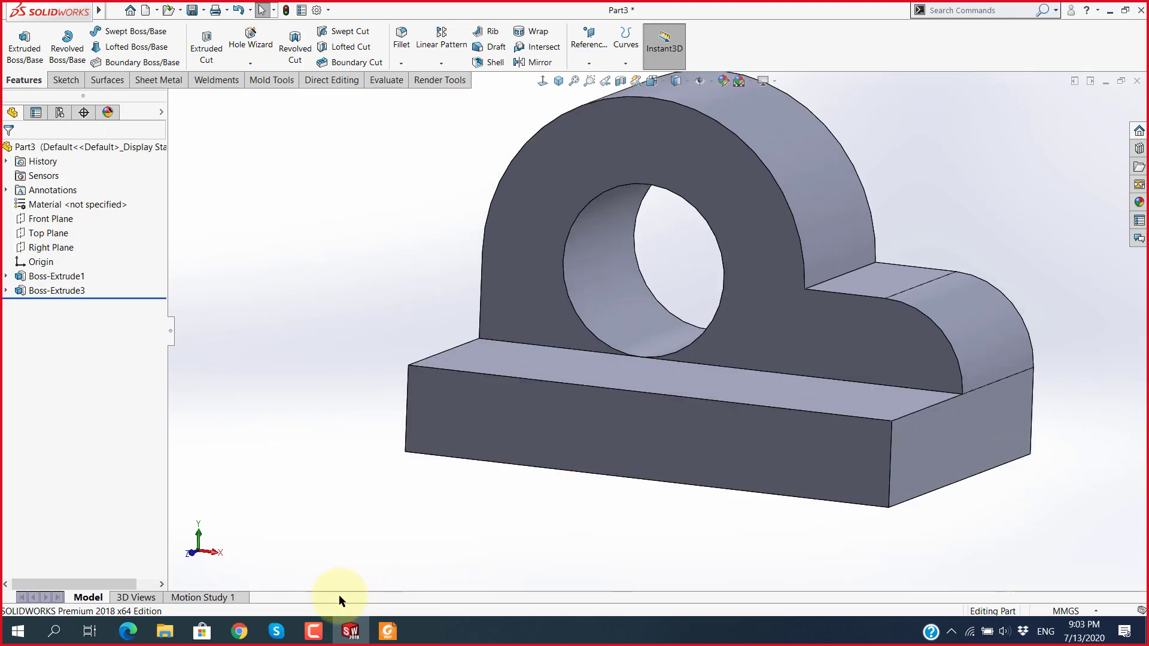
Step: Switch to the Skype group call window with its chat panel
click(276, 633)
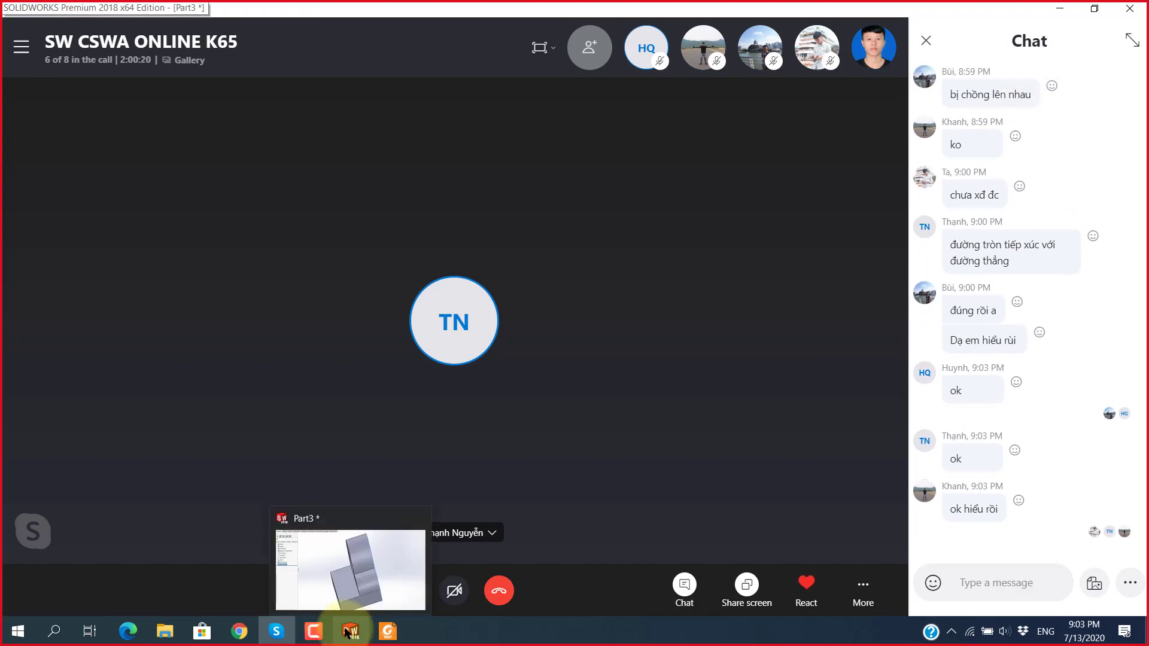
Step: Return to SOLIDWORKS and start a new sketch on the base's top face
click(349, 631)
scroll(692, 419, down, 3)
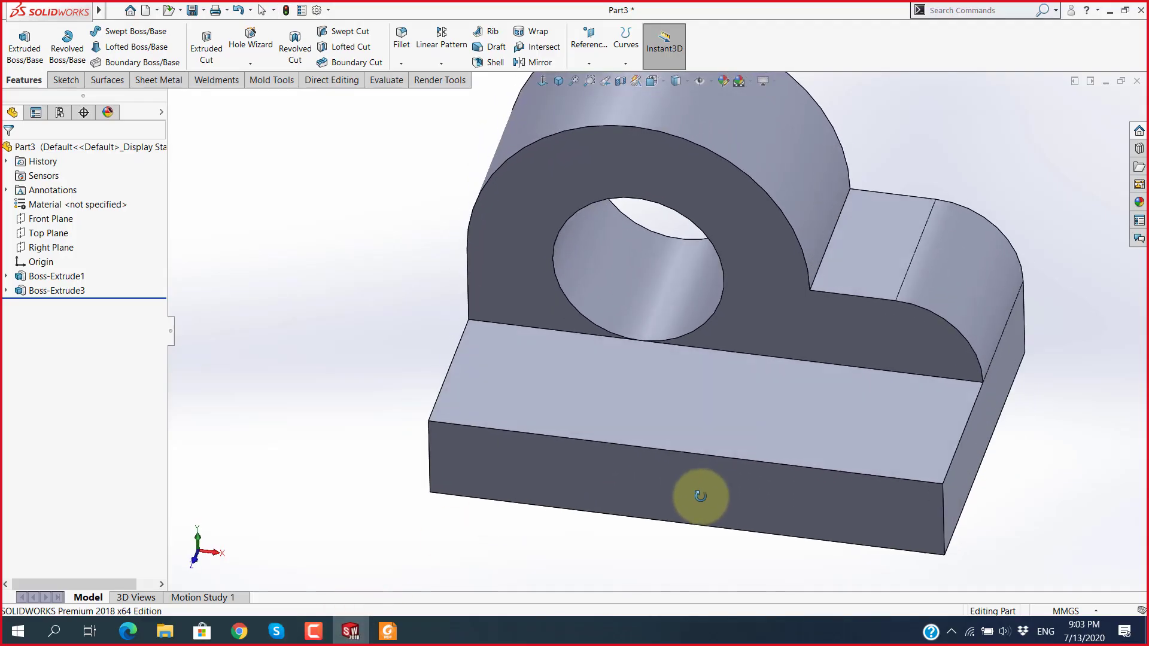
scroll(770, 472, down, 3)
scroll(844, 467, up, 2)
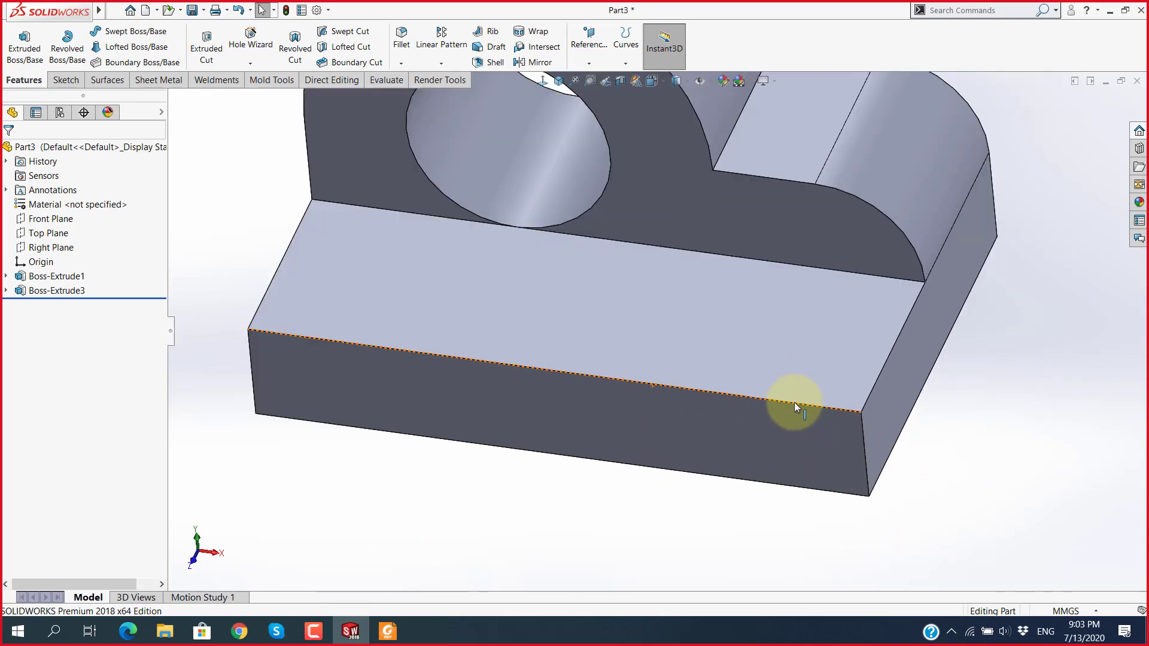
click(766, 358)
click(818, 323)
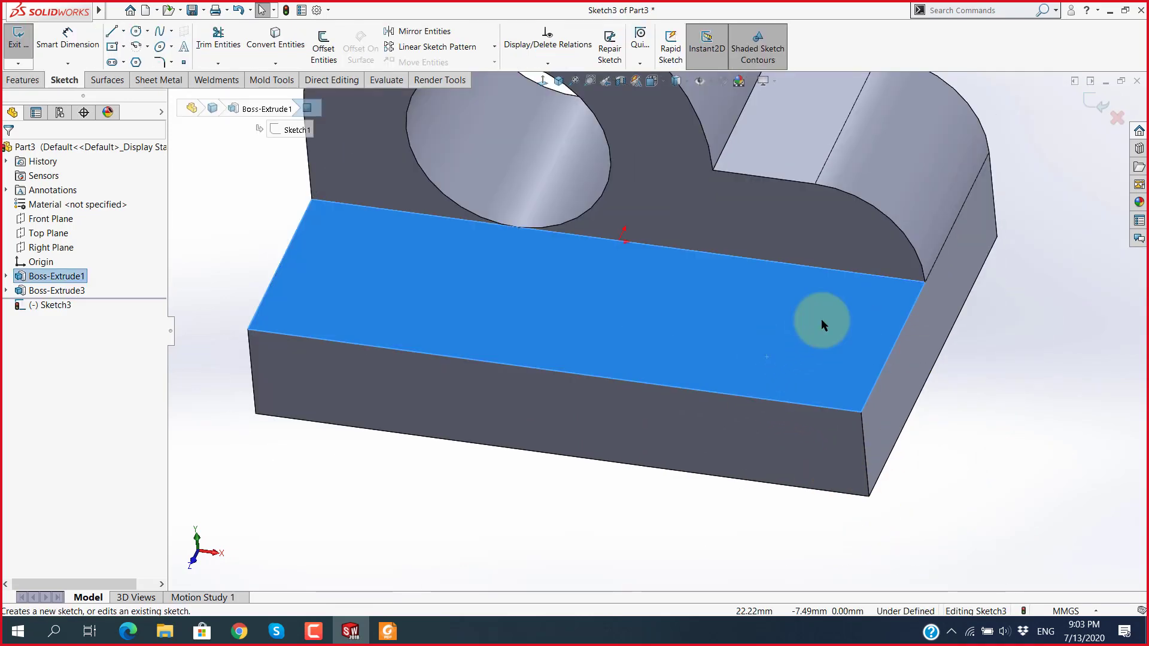
scroll(849, 498, down, 2)
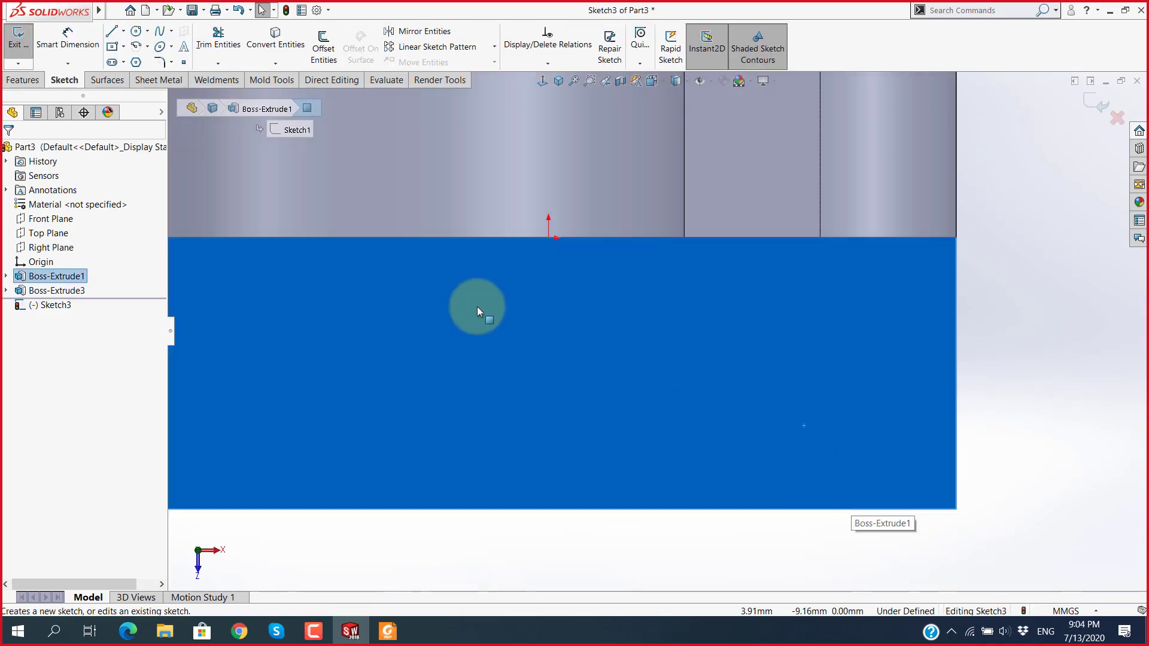
scroll(130, 53, up, 1)
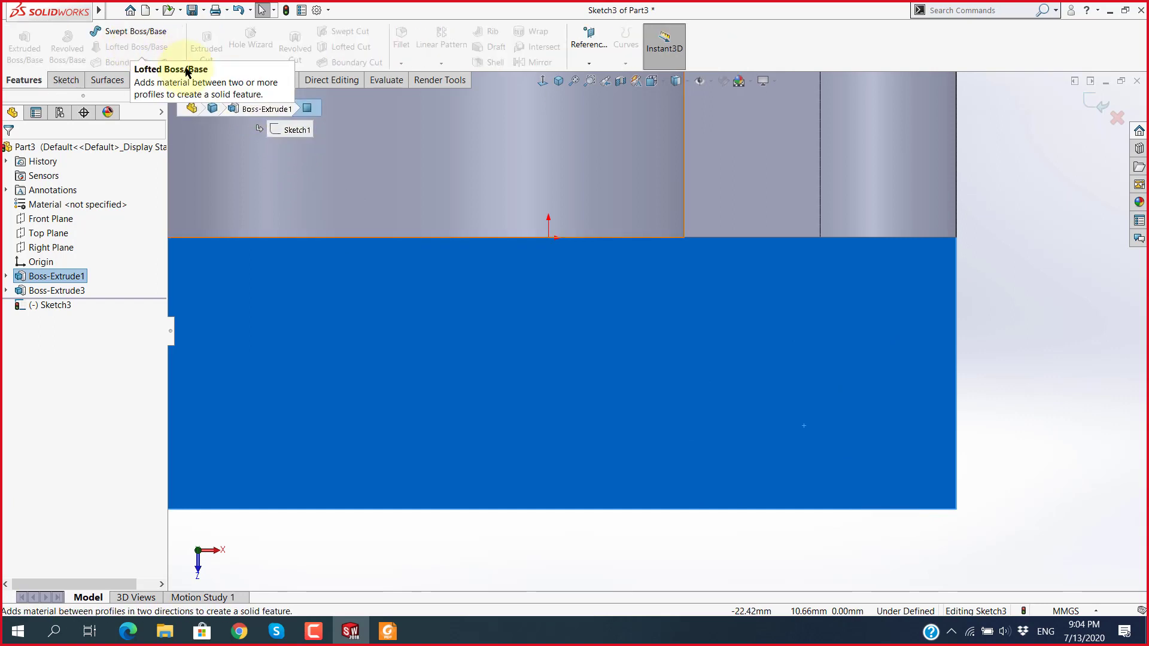
Step: Draw a small circle near the top face's front edge
click(75, 77)
click(139, 34)
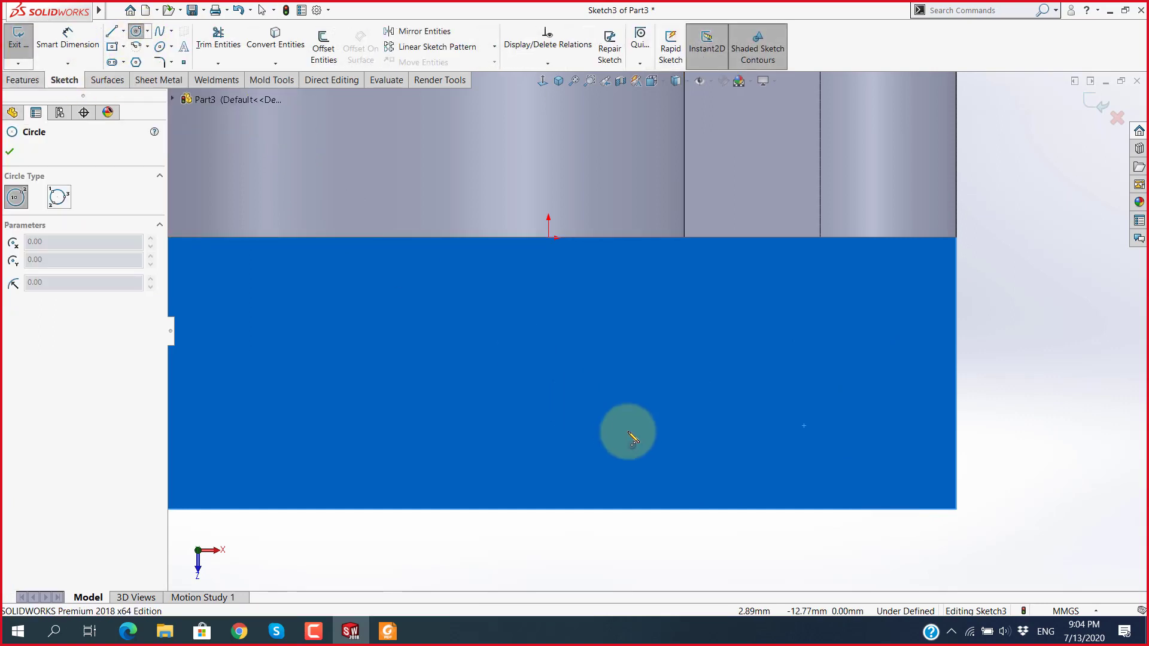
click(761, 464)
click(788, 438)
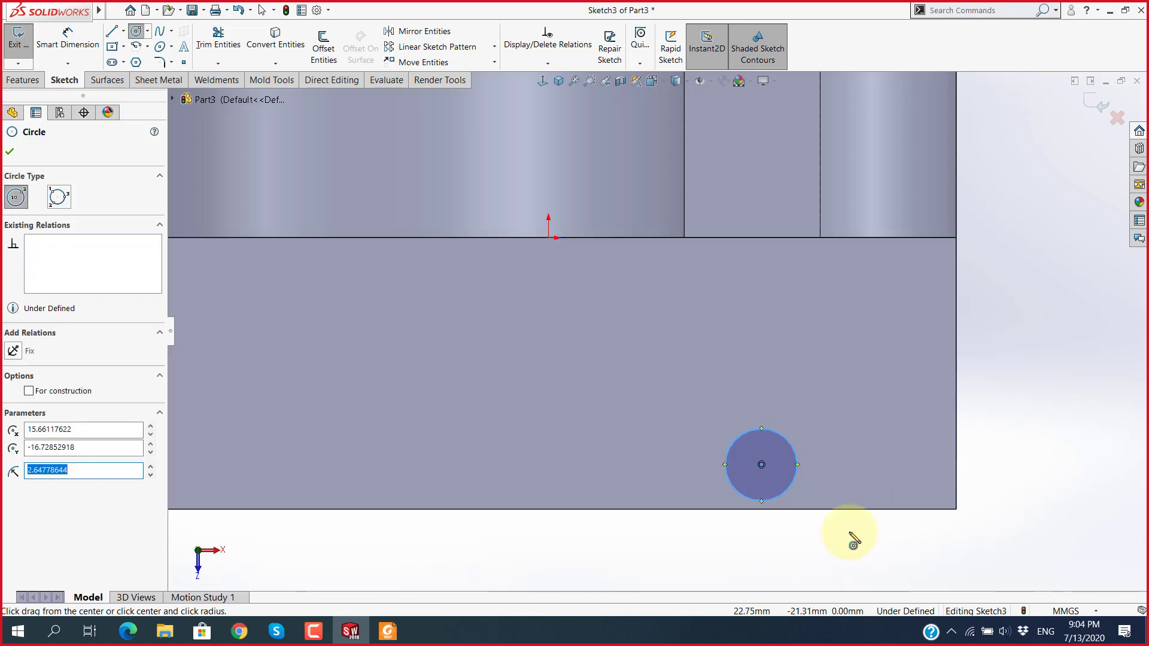
key(Escape)
Step: Make the circle tangent to the face's front edge
scroll(781, 519, down, 2)
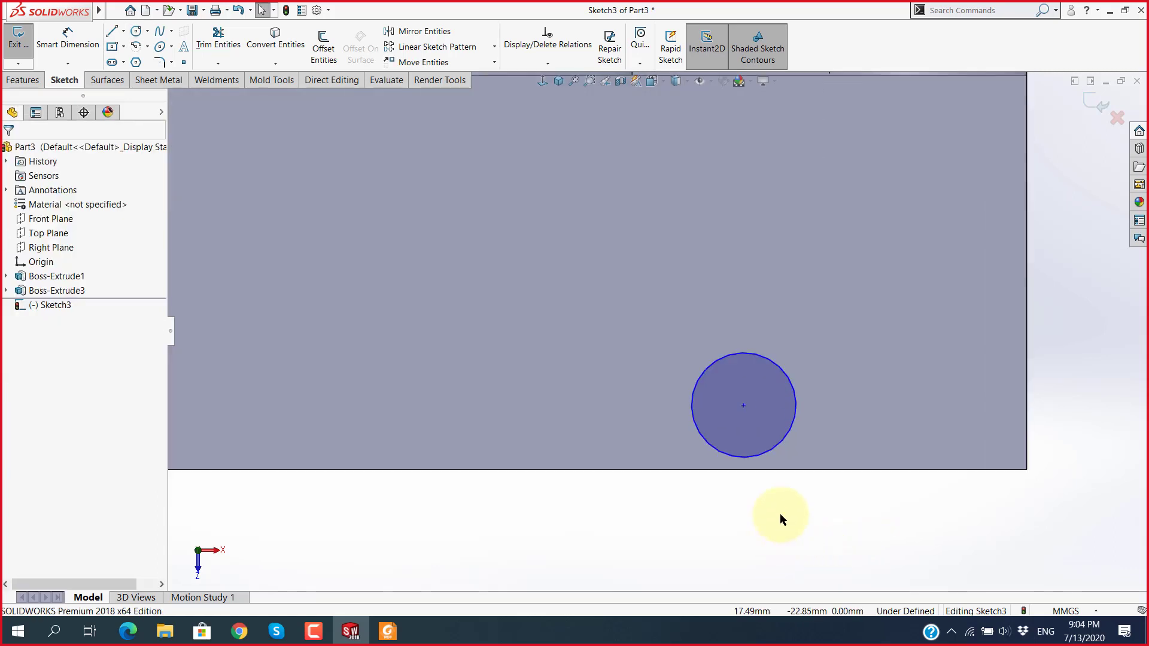
click(771, 453)
ctrl+click(772, 469)
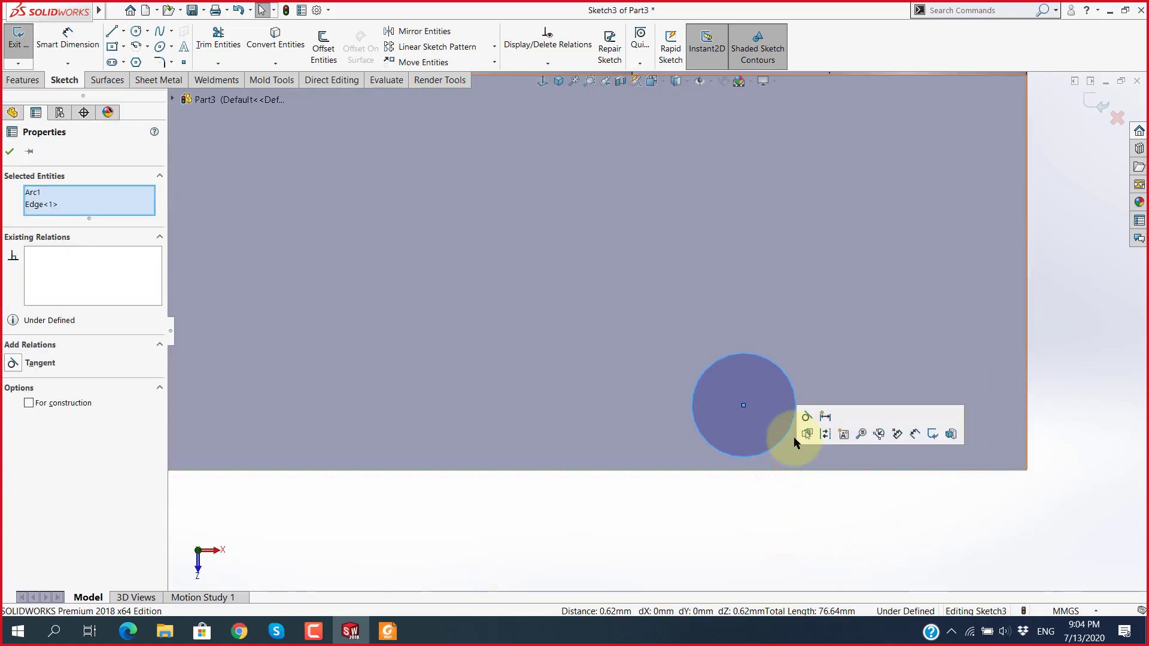
click(803, 435)
click(770, 534)
mouse_move(770, 534)
middle_down()
mouse_move(669, 475)
mouse_move(662, 354)
mouse_move(616, 308)
middle_up()
click(24, 79)
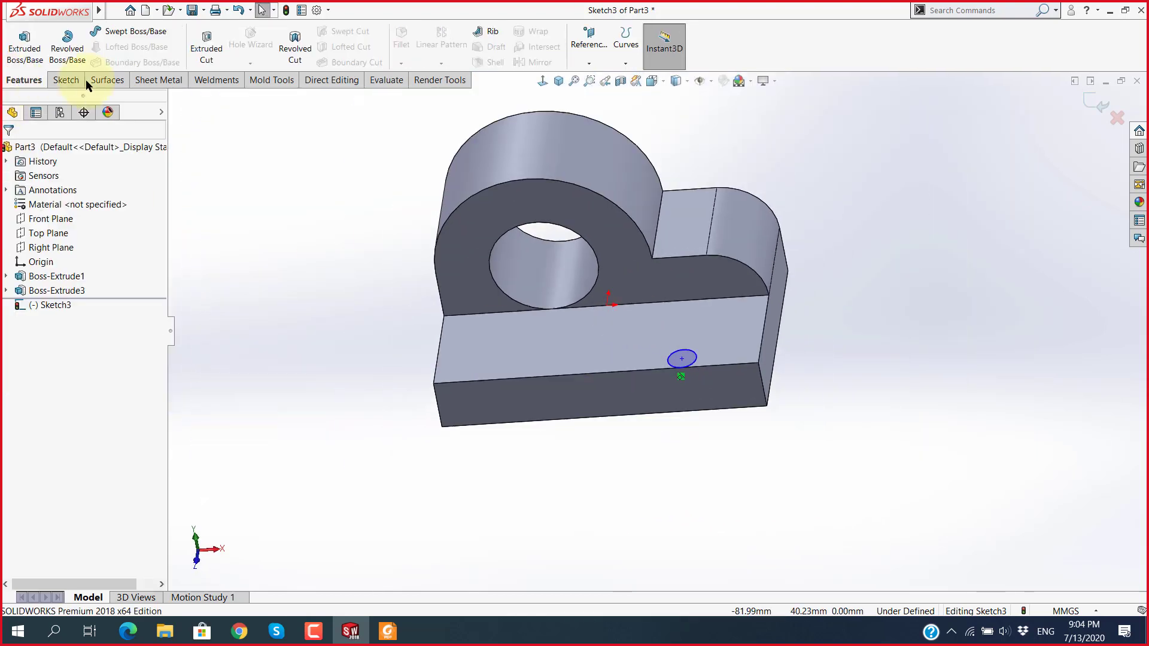
click(210, 50)
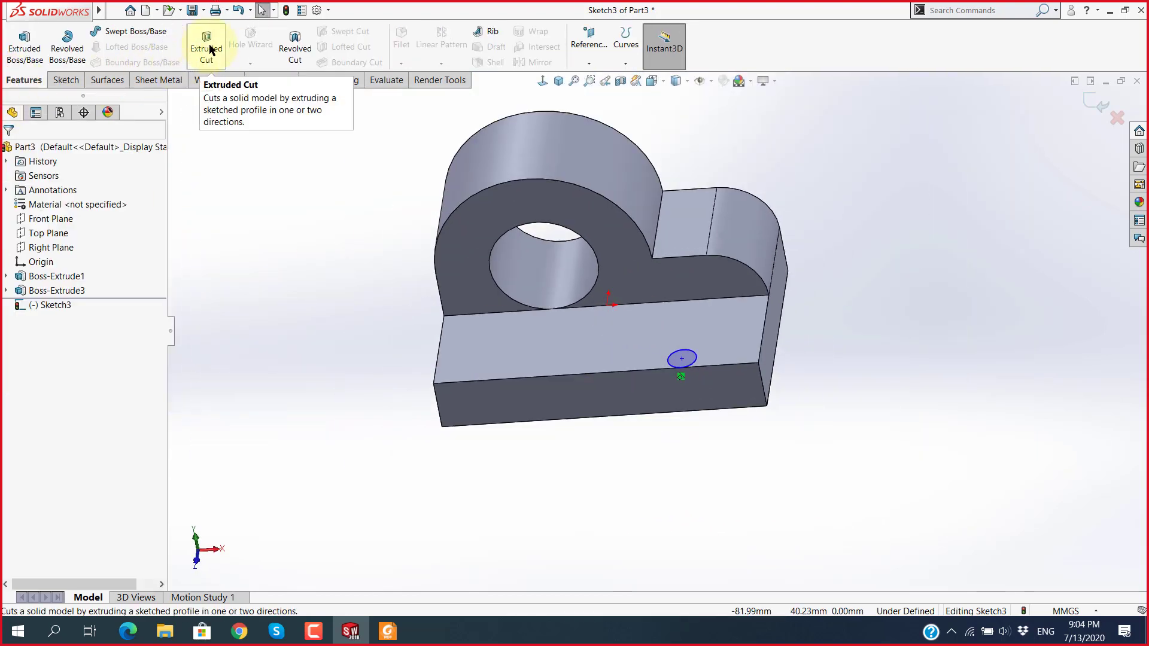
mouse_move(747, 441)
middle_down()
mouse_move(687, 385)
mouse_move(711, 367)
middle_up()
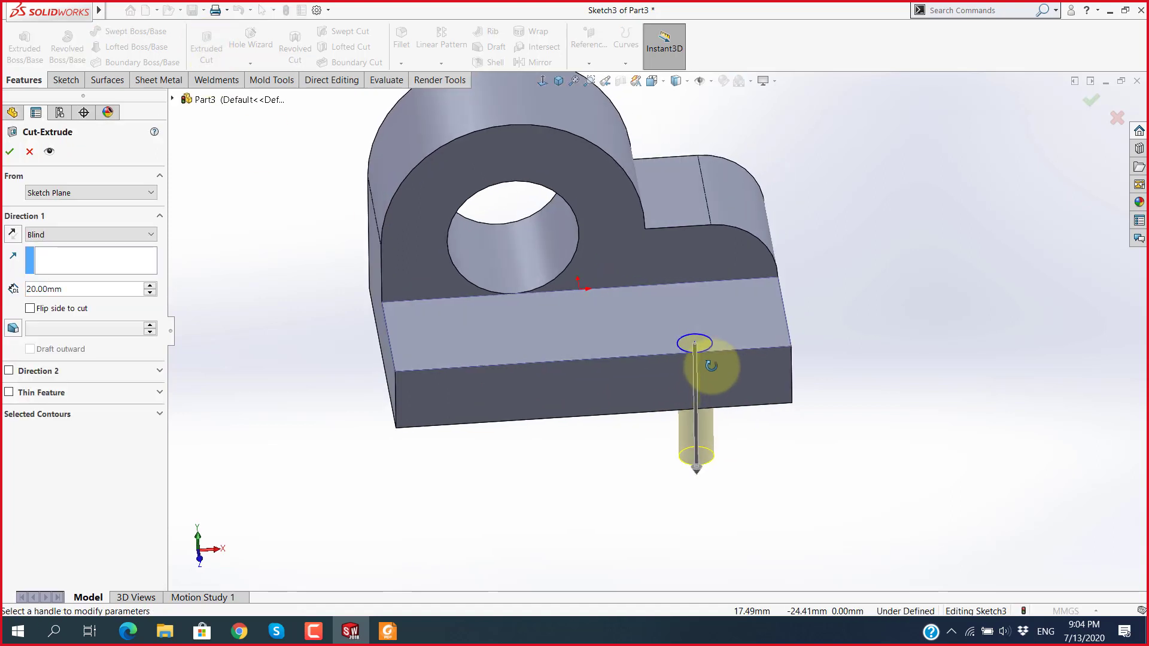
scroll(706, 359, down, 3)
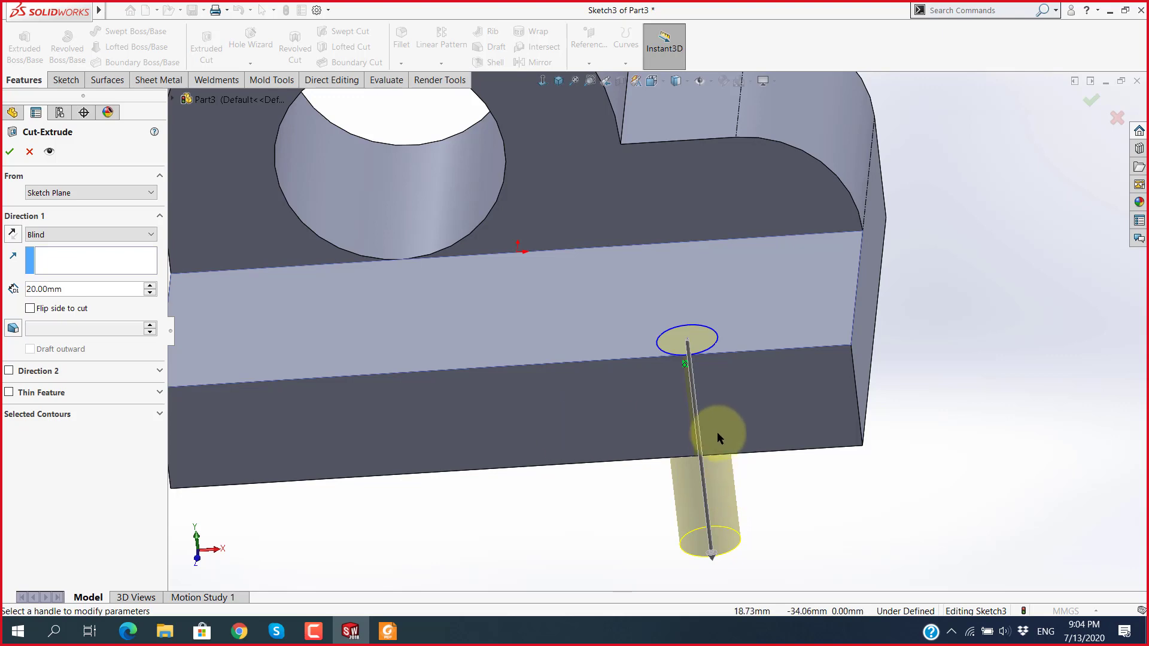
mouse_move(734, 457)
middle_down()
mouse_move(610, 463)
mouse_move(732, 456)
middle_up()
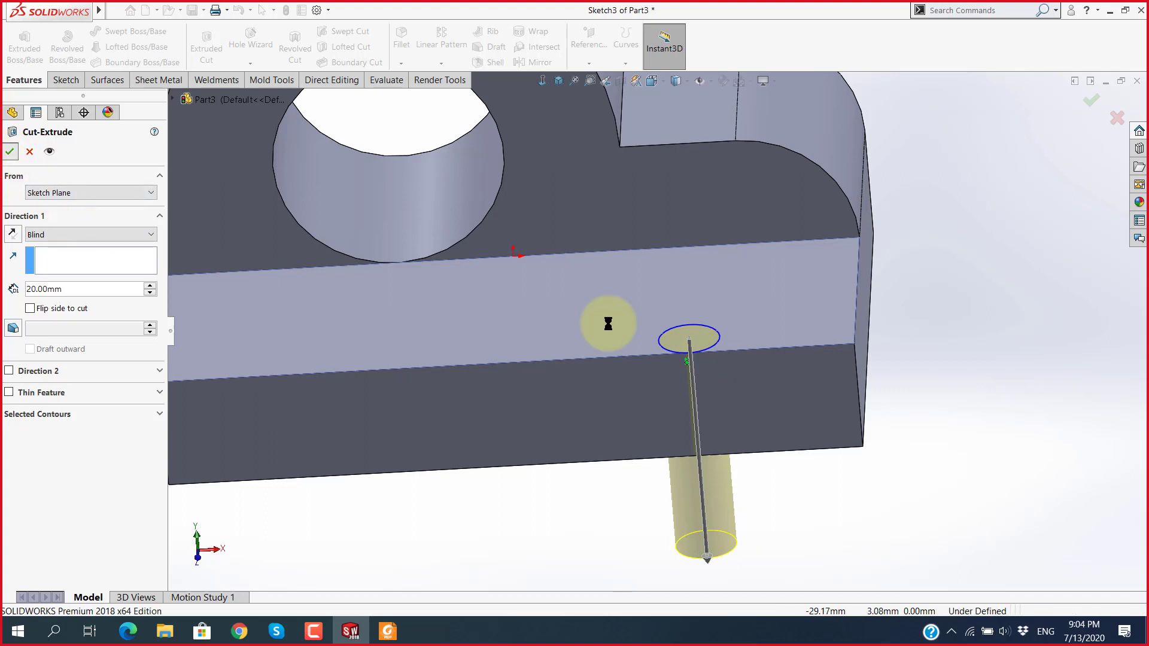
click(667, 349)
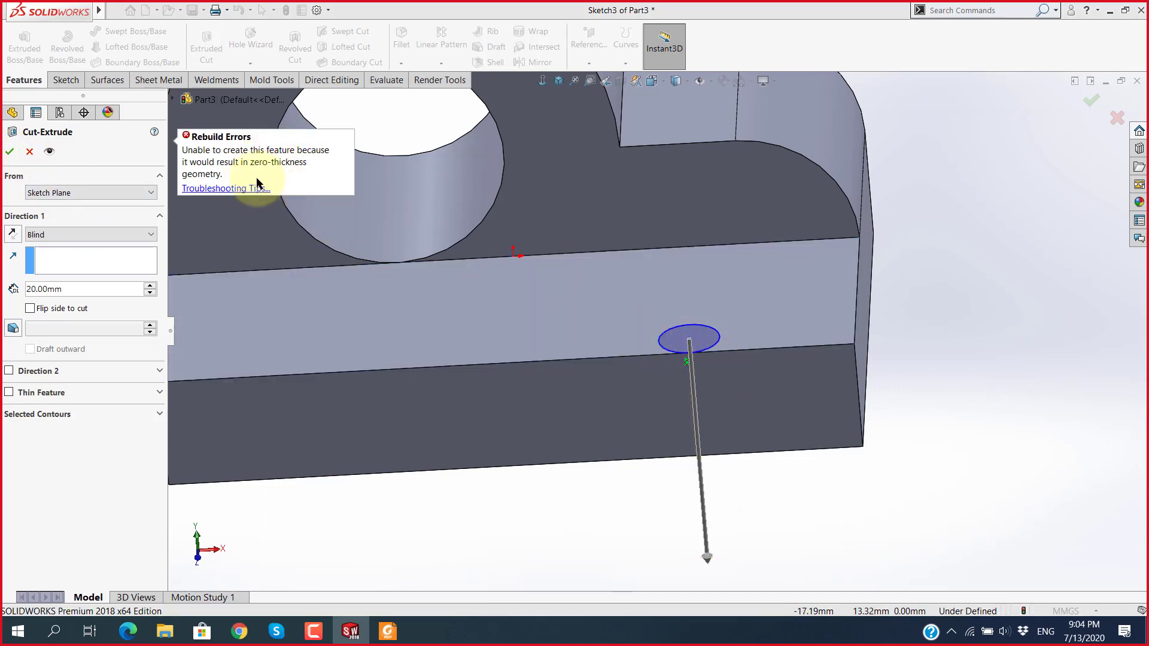
scroll(651, 386, down, 5)
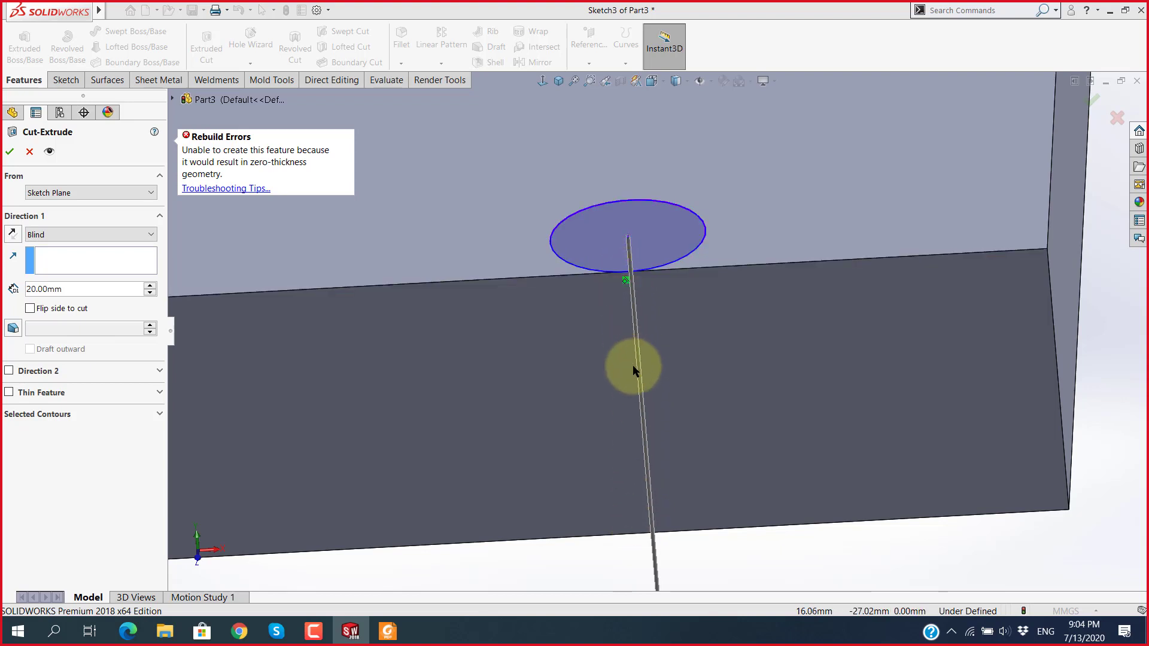
click(30, 152)
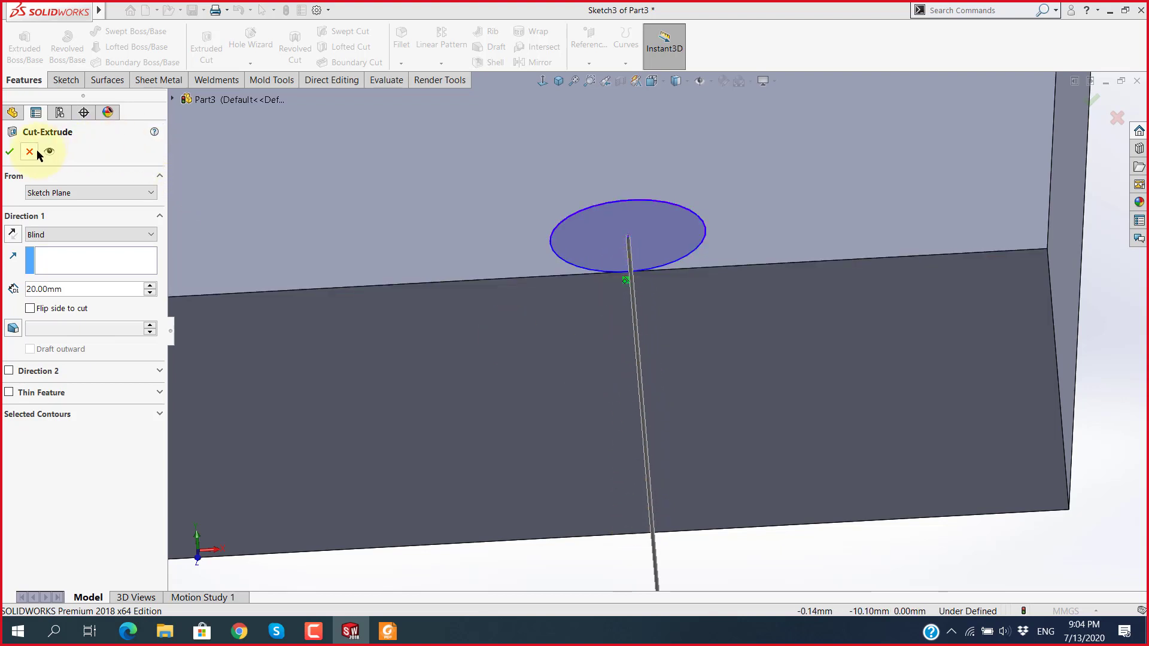
Step: Delete the unwanted relation at the circle's lower edge
mouse_move(372, 352)
middle_down()
mouse_move(626, 334)
mouse_move(642, 399)
middle_up()
scroll(643, 359, down, 5)
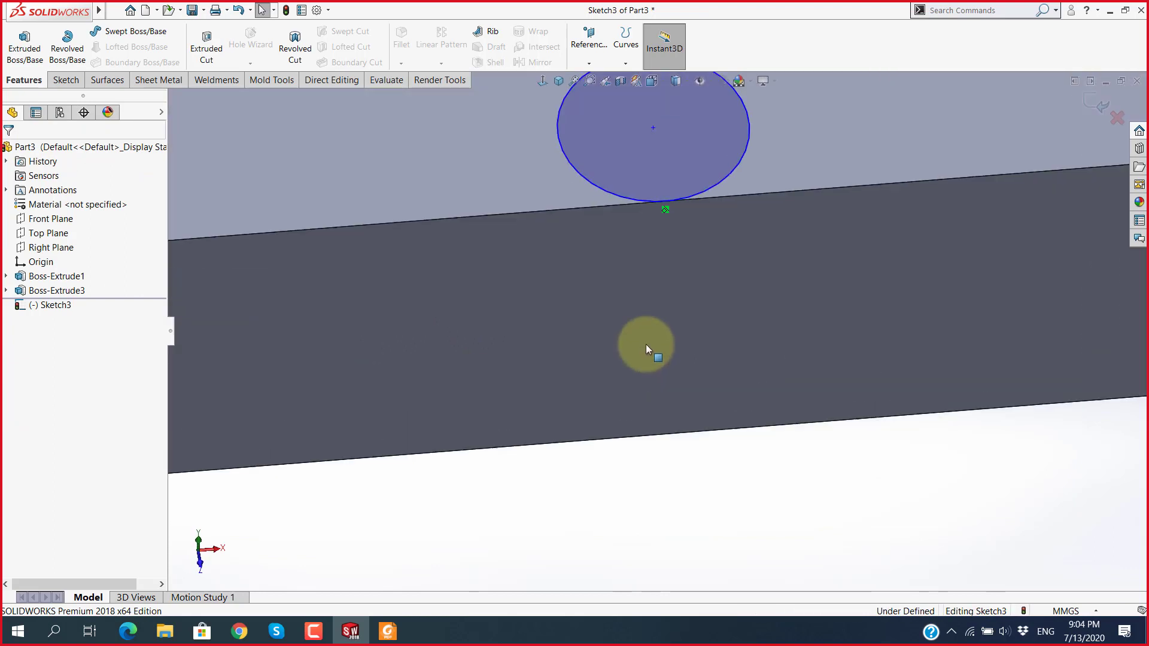
scroll(667, 203, down, 3)
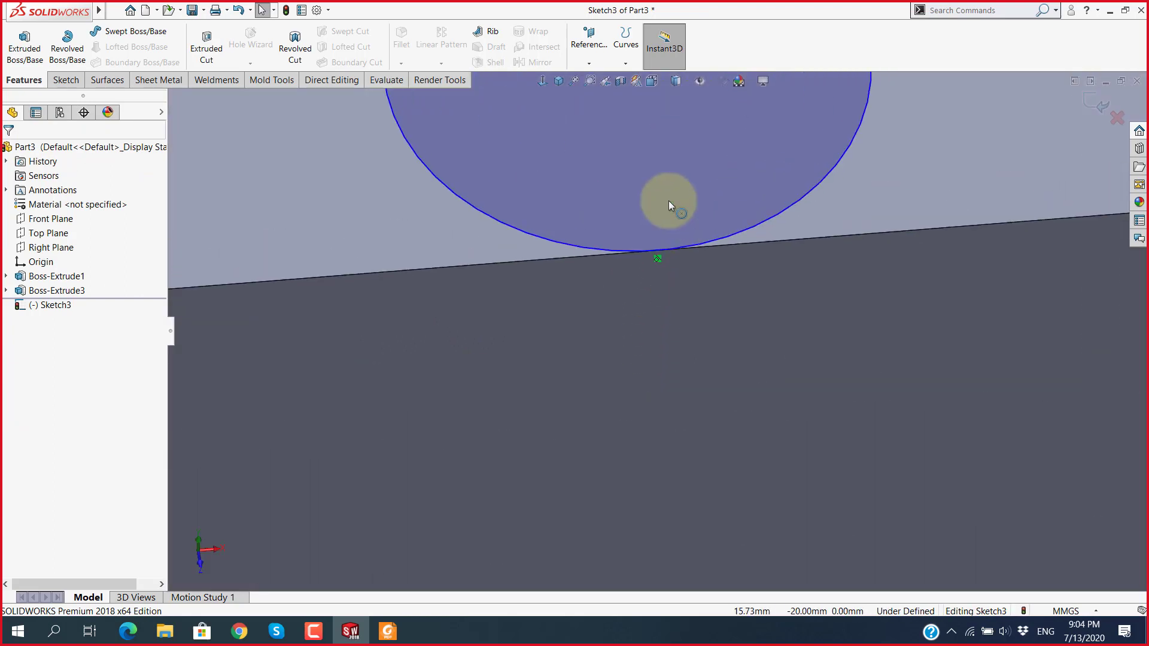
right_click(658, 261)
click(703, 424)
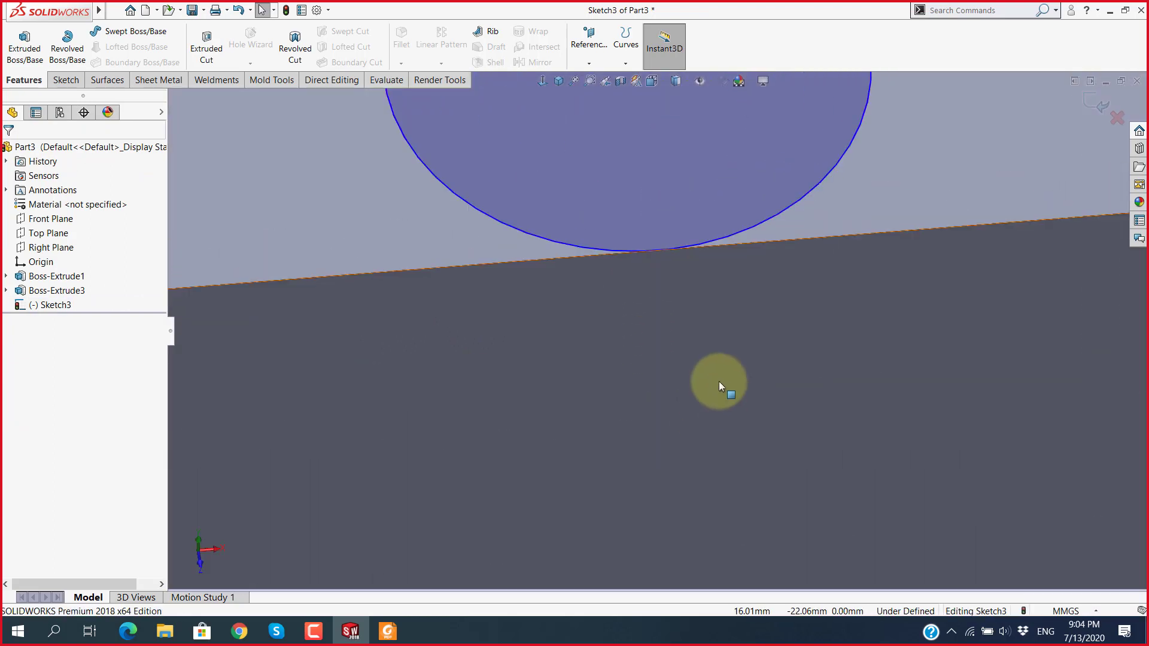
Step: View the sketch Normal To and check the circle's parameters
scroll(724, 377, up, 3)
key(ctrl+8)
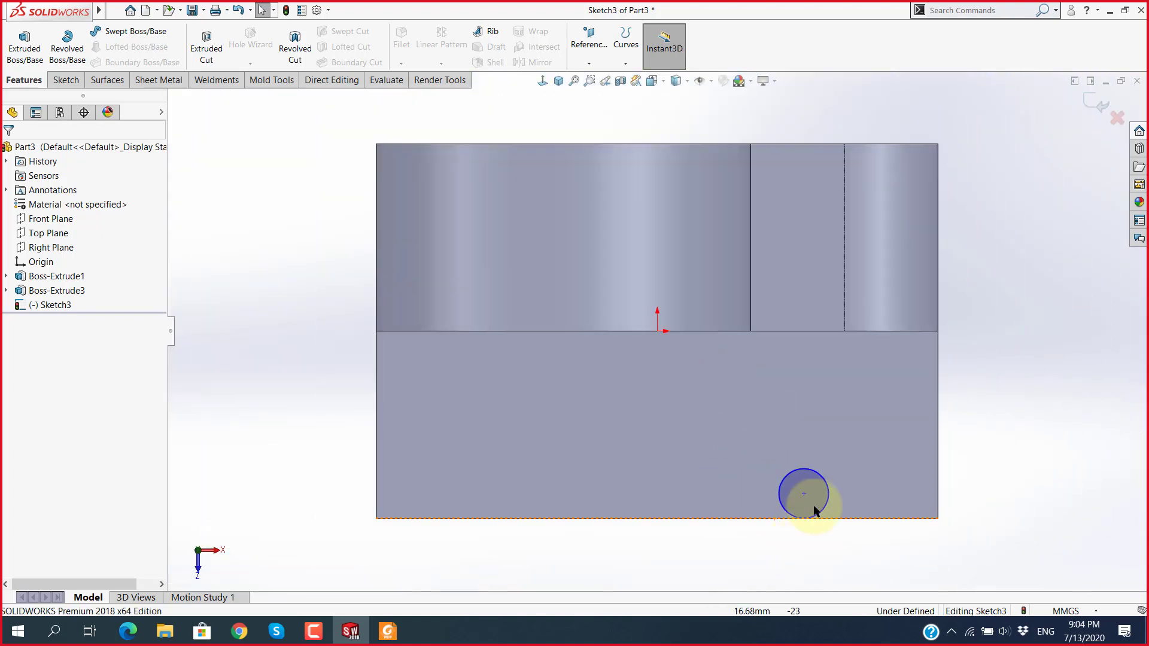
scroll(735, 419, down, 5)
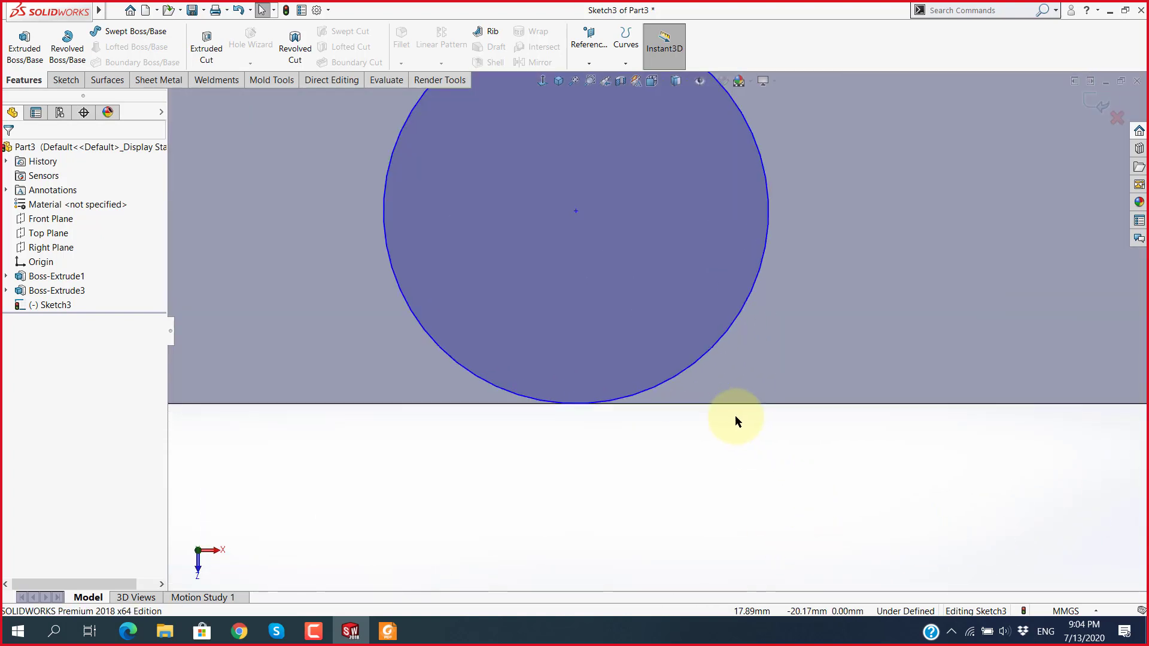
click(578, 403)
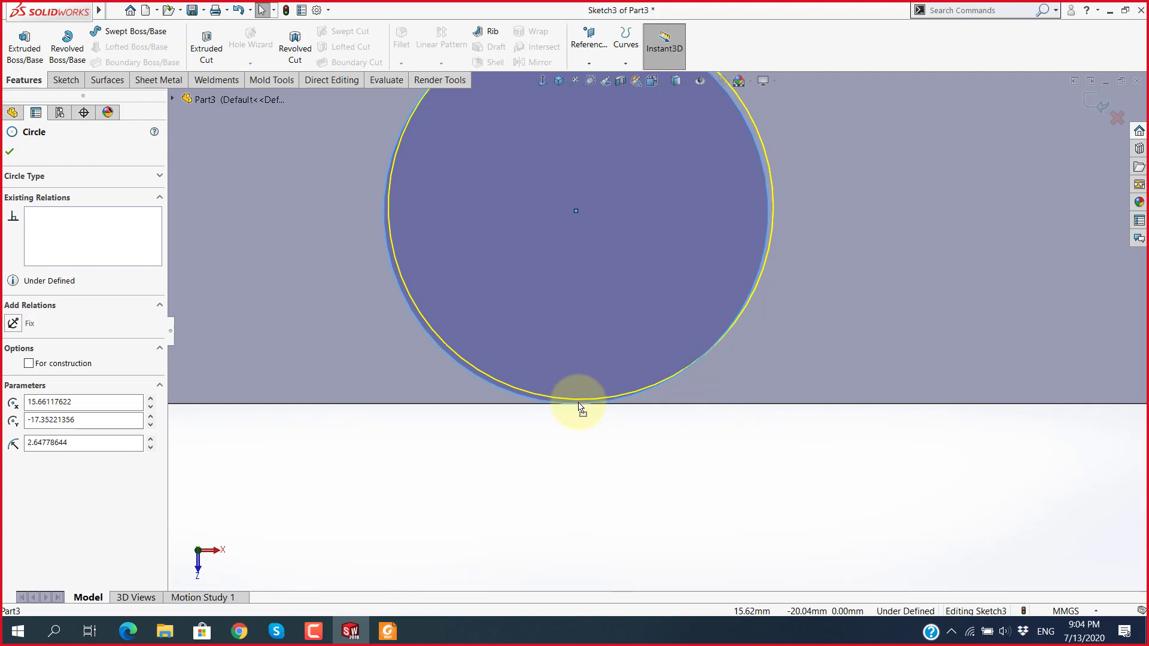
key(Escape)
scroll(593, 392, down, 2)
scroll(623, 371, down, 2)
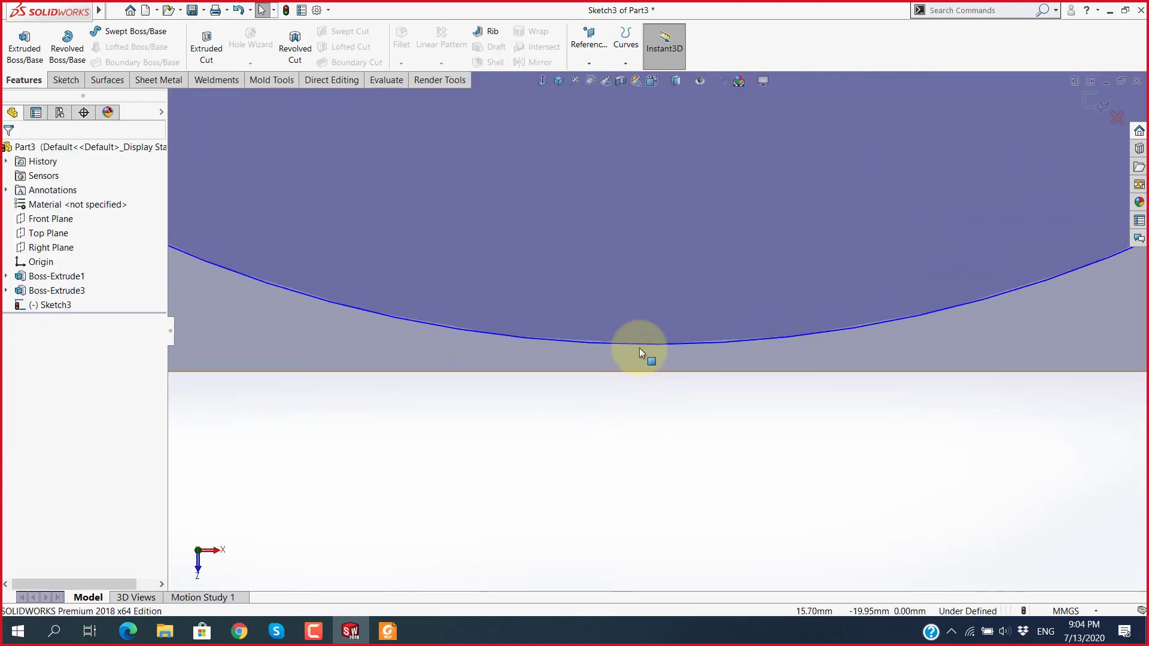
click(641, 350)
key(Escape)
scroll(699, 456, up, 2)
scroll(701, 457, up, 2)
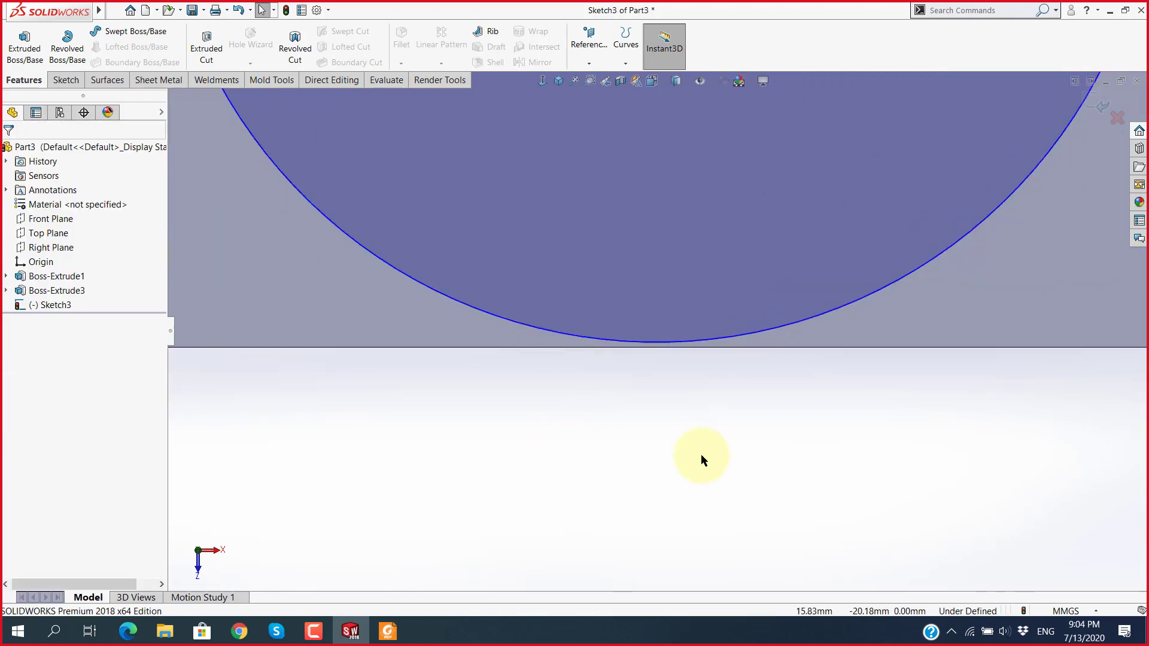
scroll(702, 454, up, 2)
scroll(697, 454, up, 2)
scroll(654, 418, up, 1)
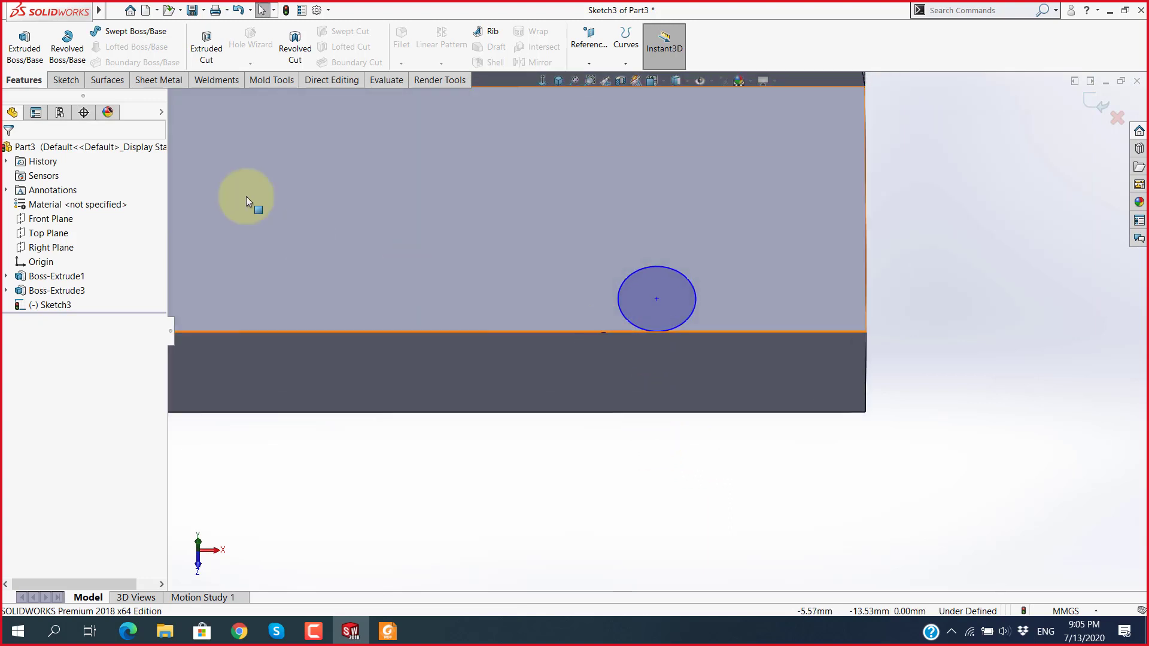
Step: Cut the small circle through the base as Cut-Extrude2
click(201, 52)
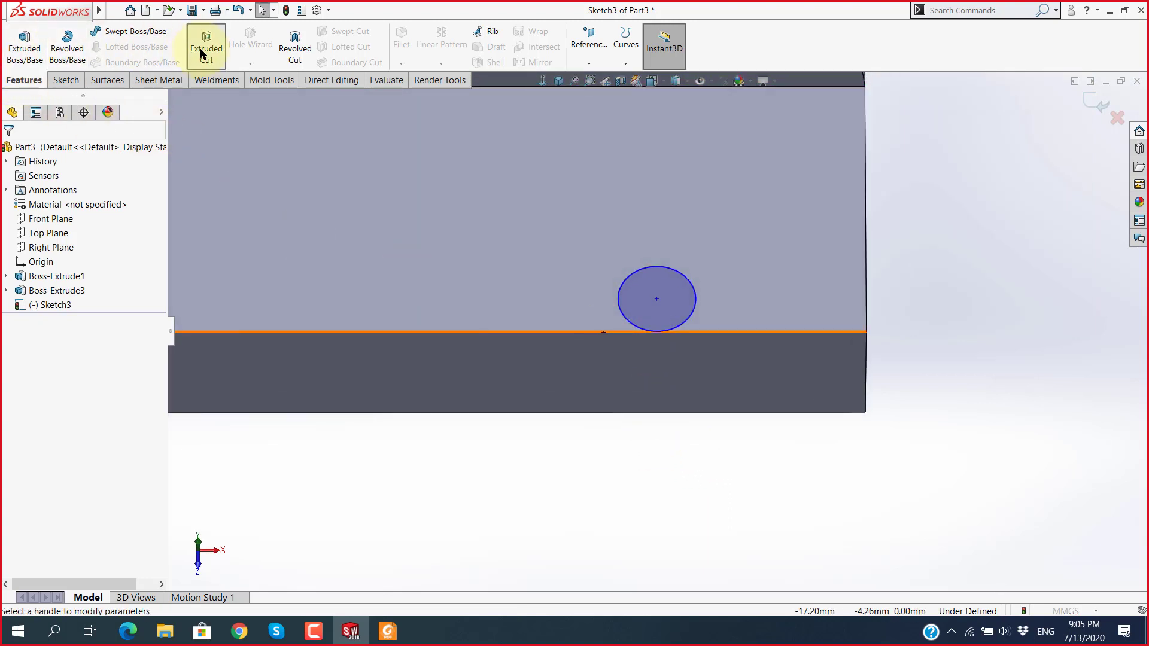
key(Return)
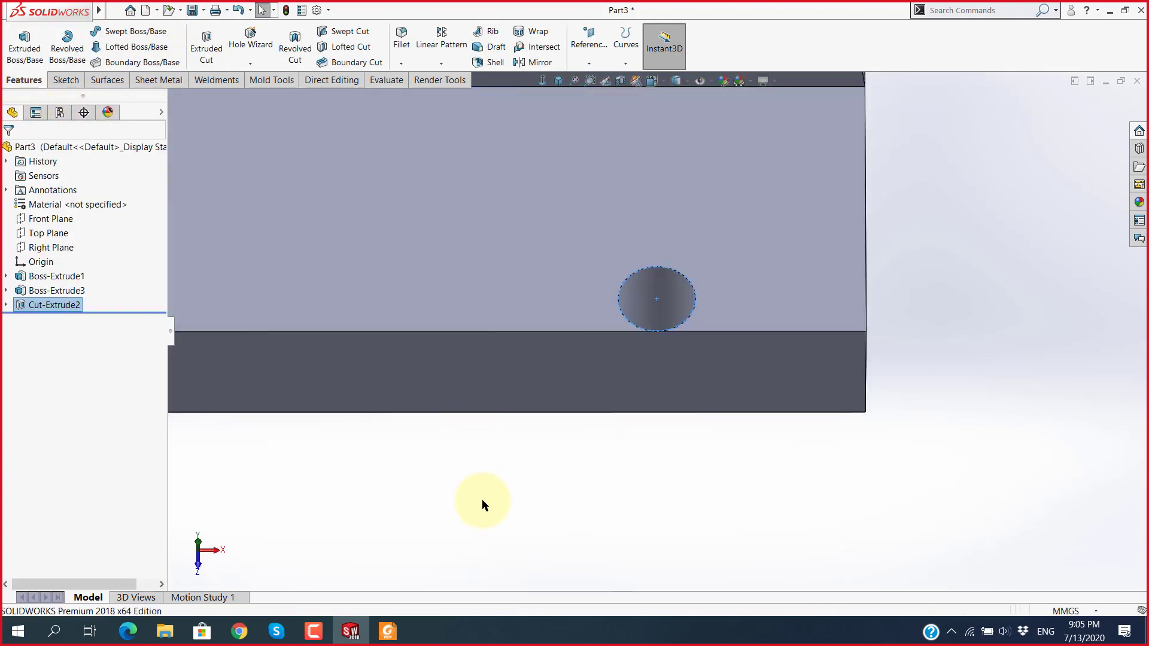
mouse_move(643, 372)
middle_down()
mouse_move(648, 430)
mouse_move(623, 367)
middle_up()
scroll(675, 338, down, 3)
scroll(689, 478, down, 2)
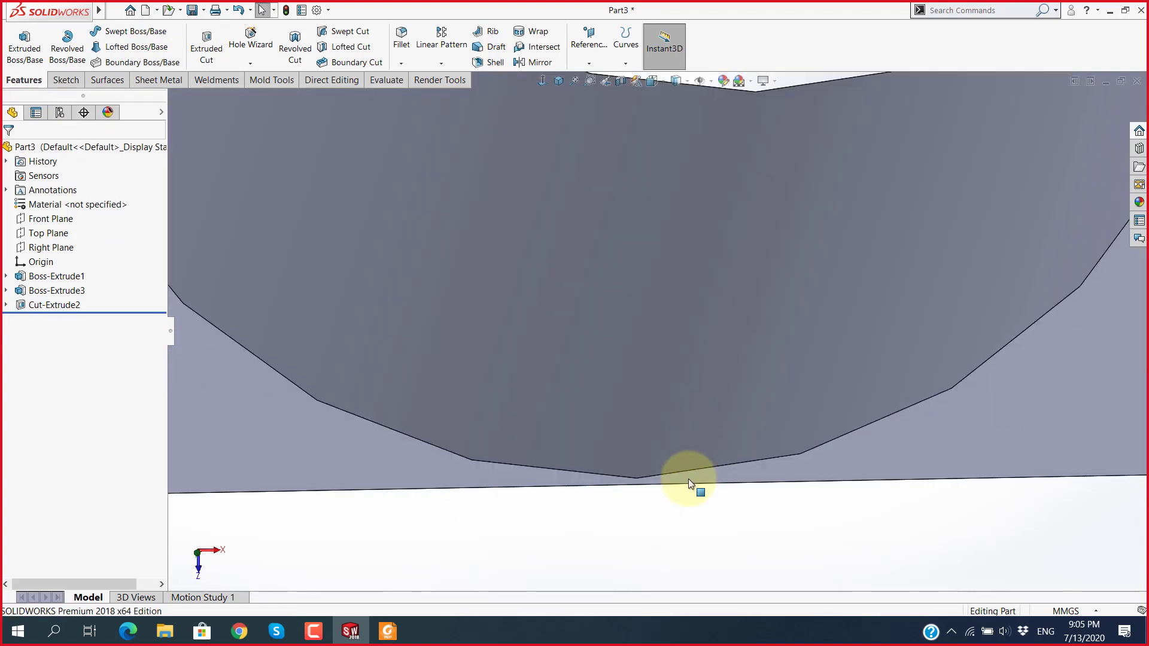
scroll(644, 483, down, 2)
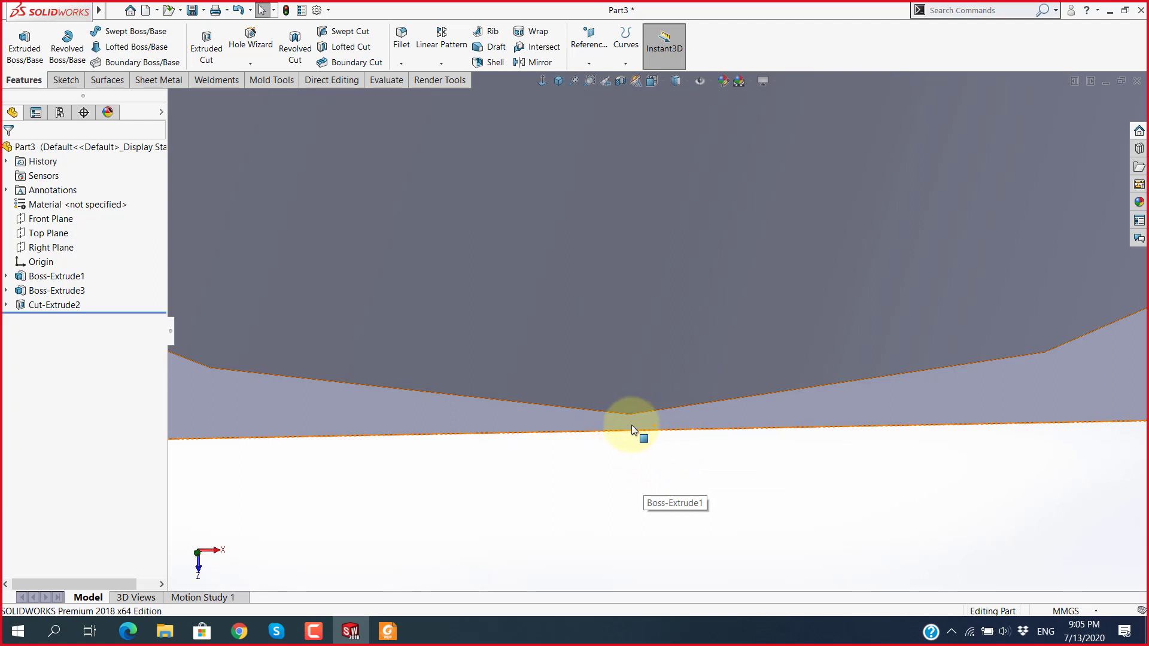
Step: Inspect the new hole from below and select Cut-Extrude2 in the feature tree
scroll(745, 358, up, 2)
scroll(756, 338, up, 2)
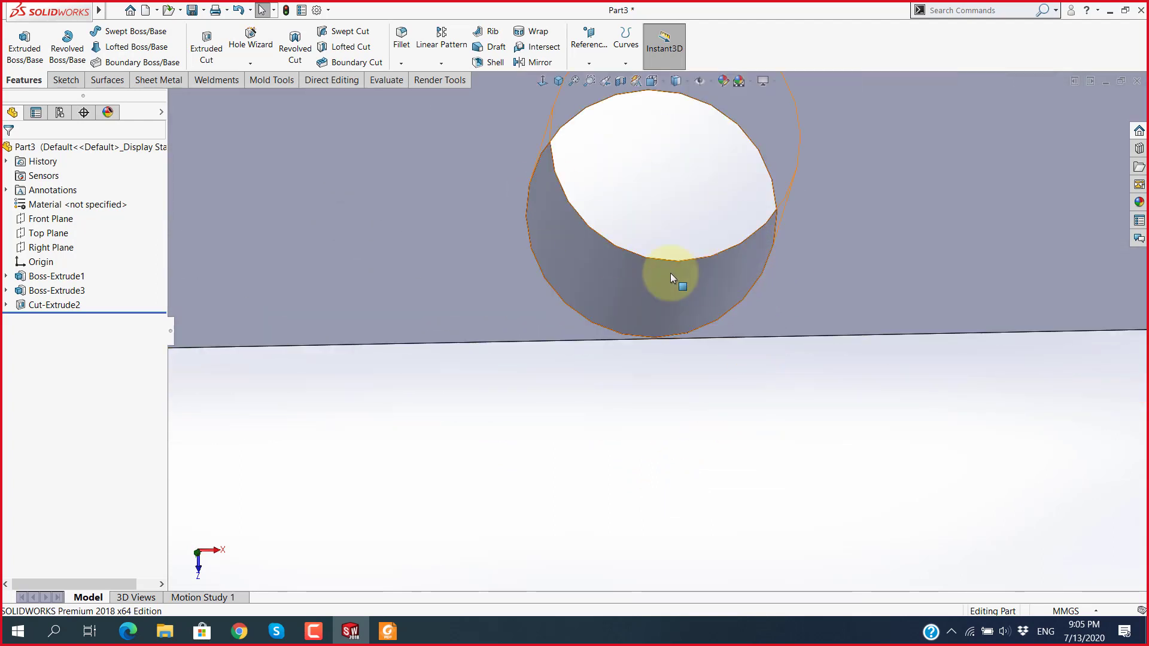
scroll(677, 325, up, 2)
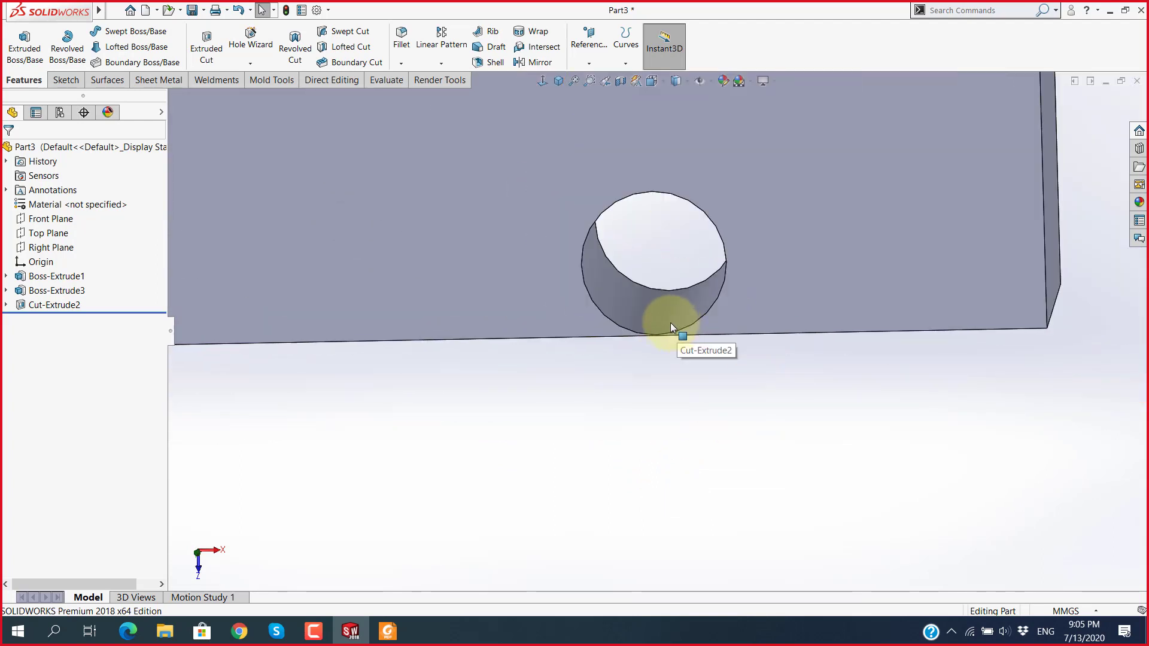
scroll(670, 321, up, 2)
middle_drag(651, 339, 641, 270)
scroll(654, 346, down, 2)
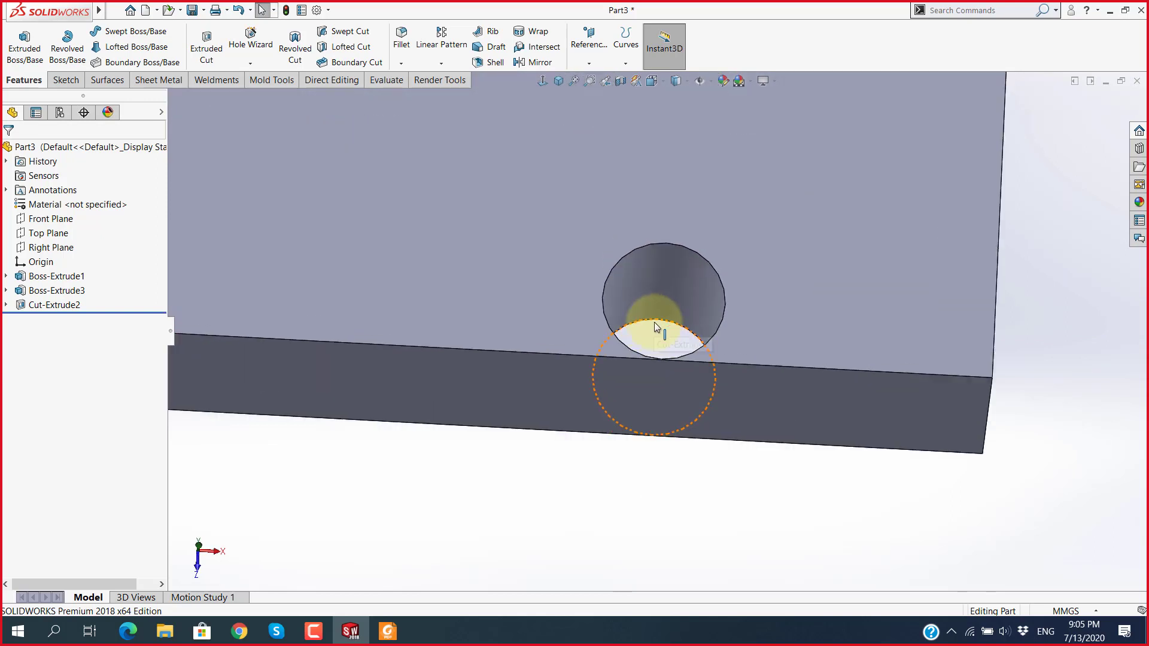
click(55, 304)
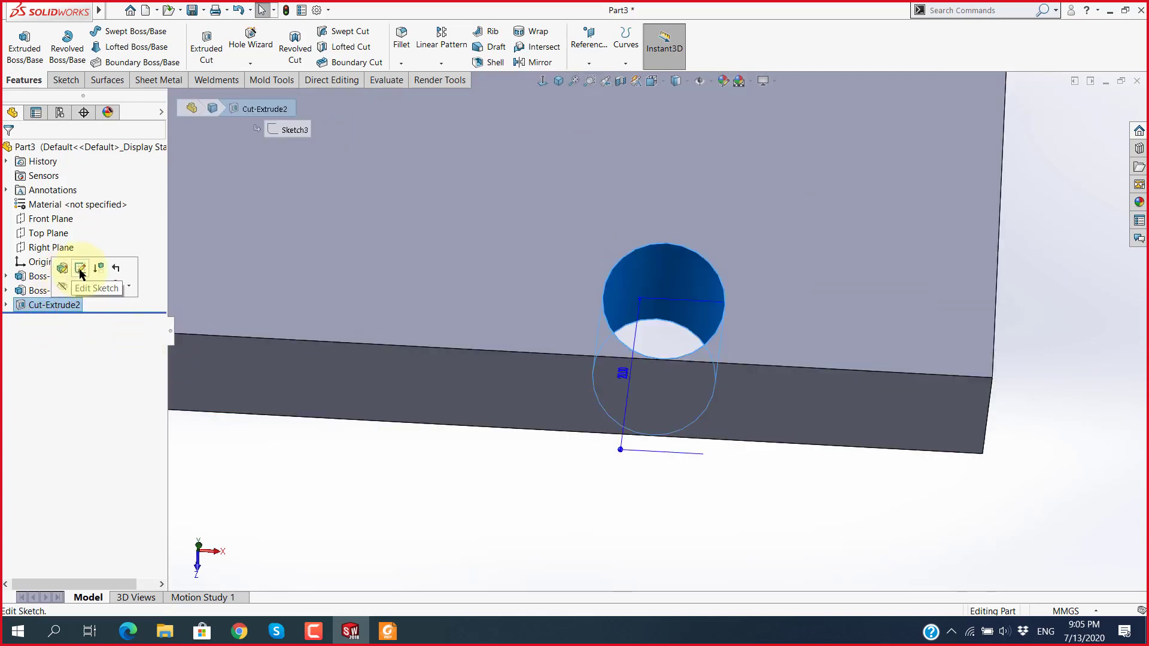
Step: Edit Cut-Extrude2's sketch and enlarge the circle past the base's lower edge
click(82, 266)
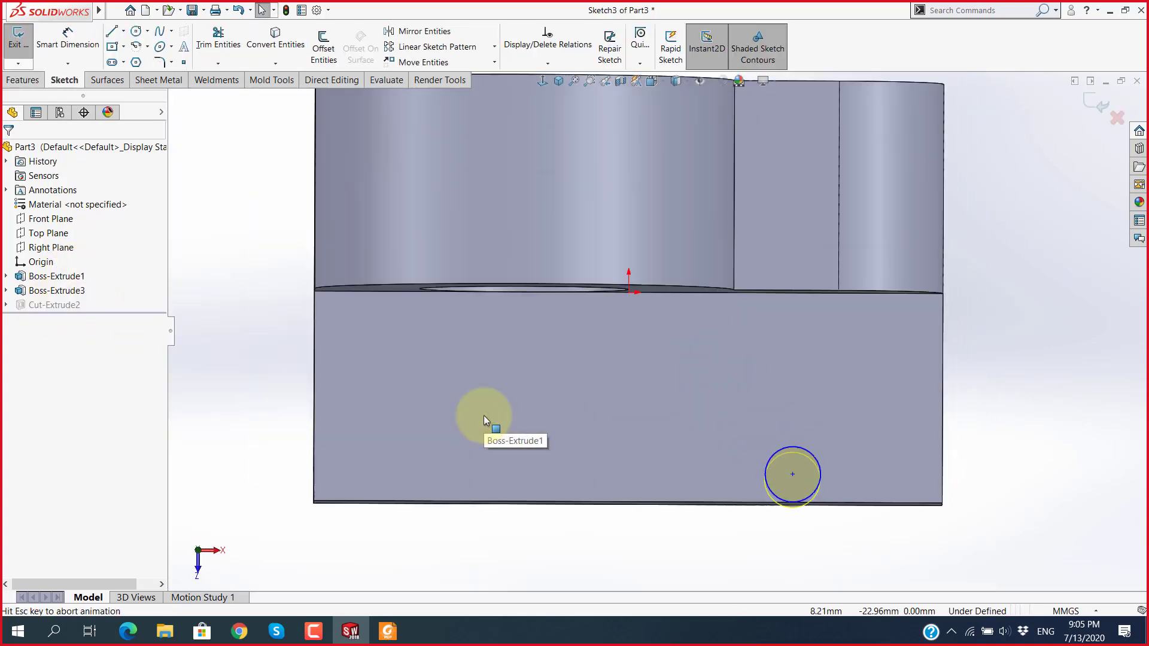
scroll(782, 513, down, 3)
scroll(820, 379, down, 3)
scroll(559, 307, down, 2)
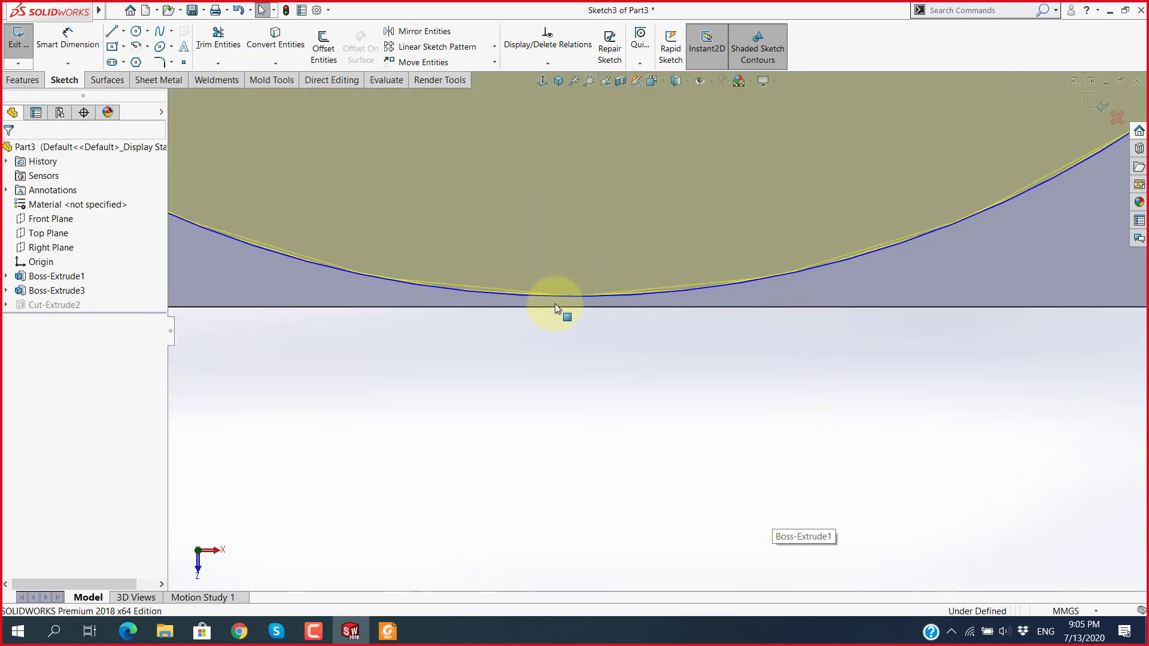
drag(561, 294, 572, 318)
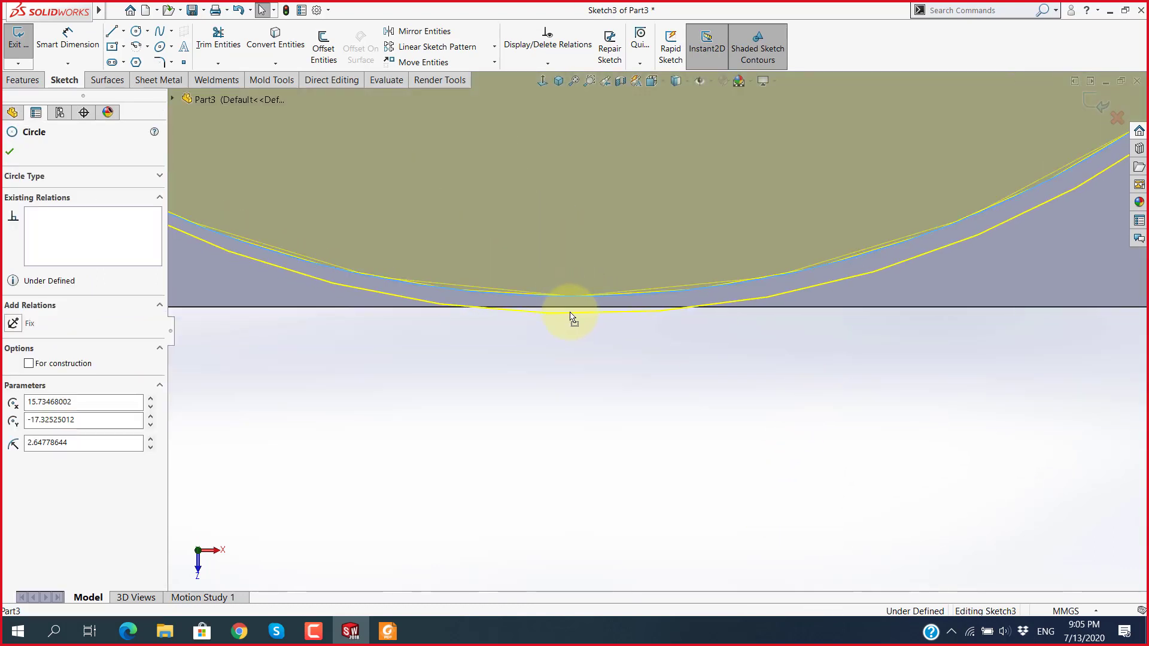
scroll(644, 440, up, 5)
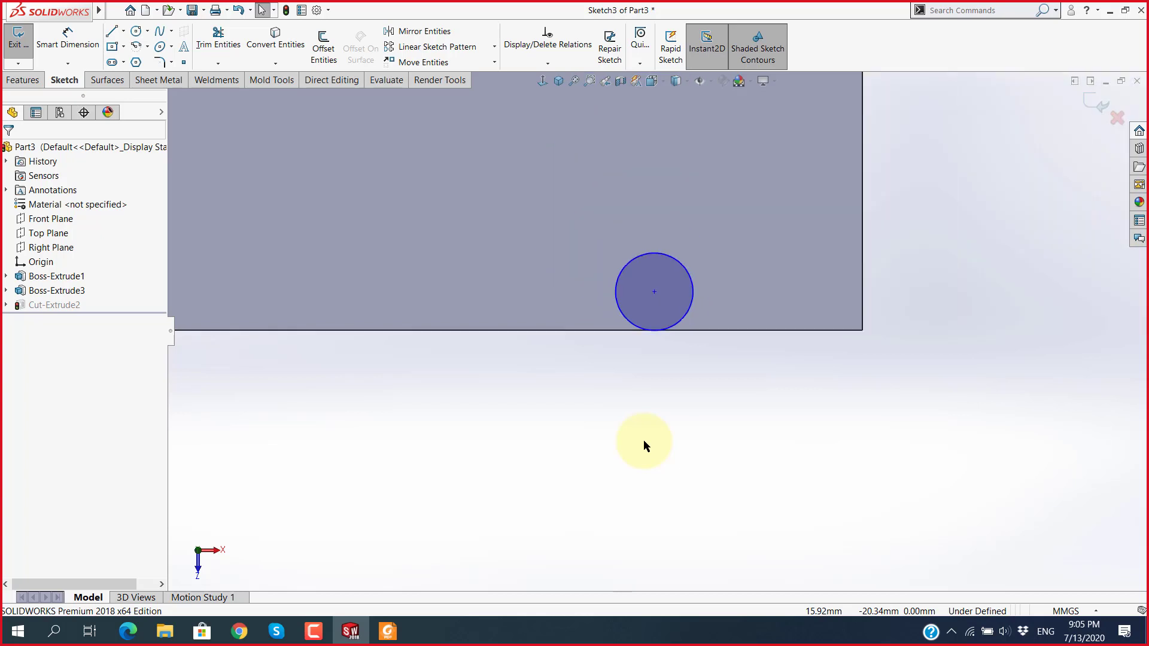
scroll(644, 439, up, 3)
Step: Exit the sketch to rebuild the slot cut, then switch to the Skype call
mouse_move(444, 354)
middle_down()
mouse_move(373, 290)
mouse_move(81, 118)
middle_up()
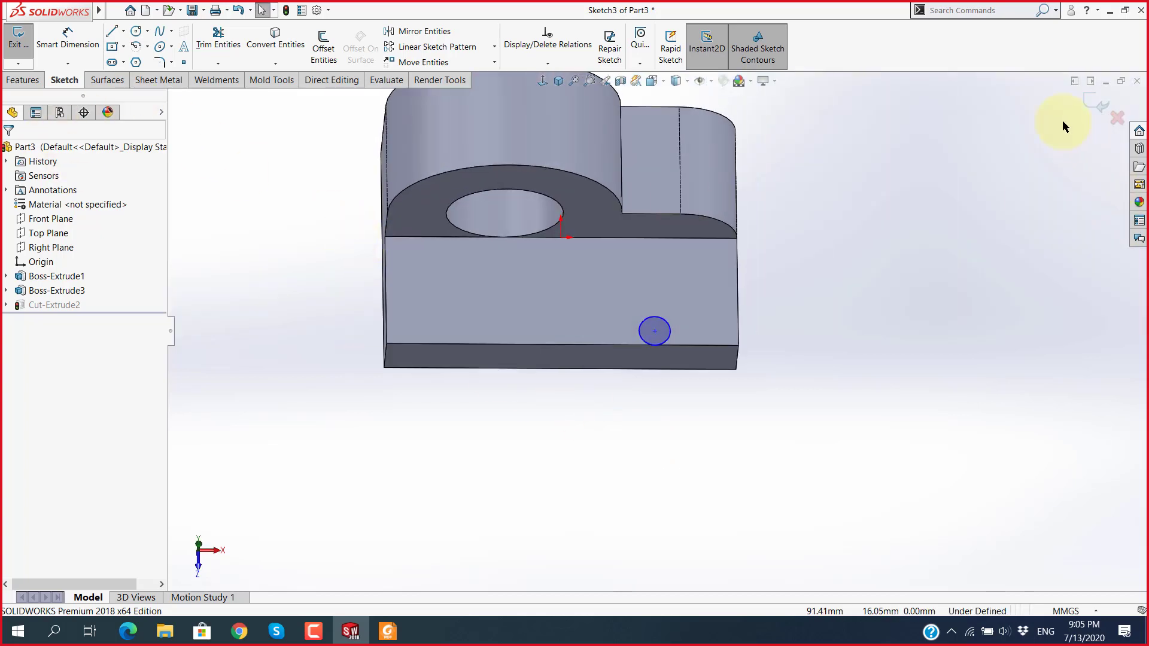
click(1088, 103)
scroll(638, 374, down, 3)
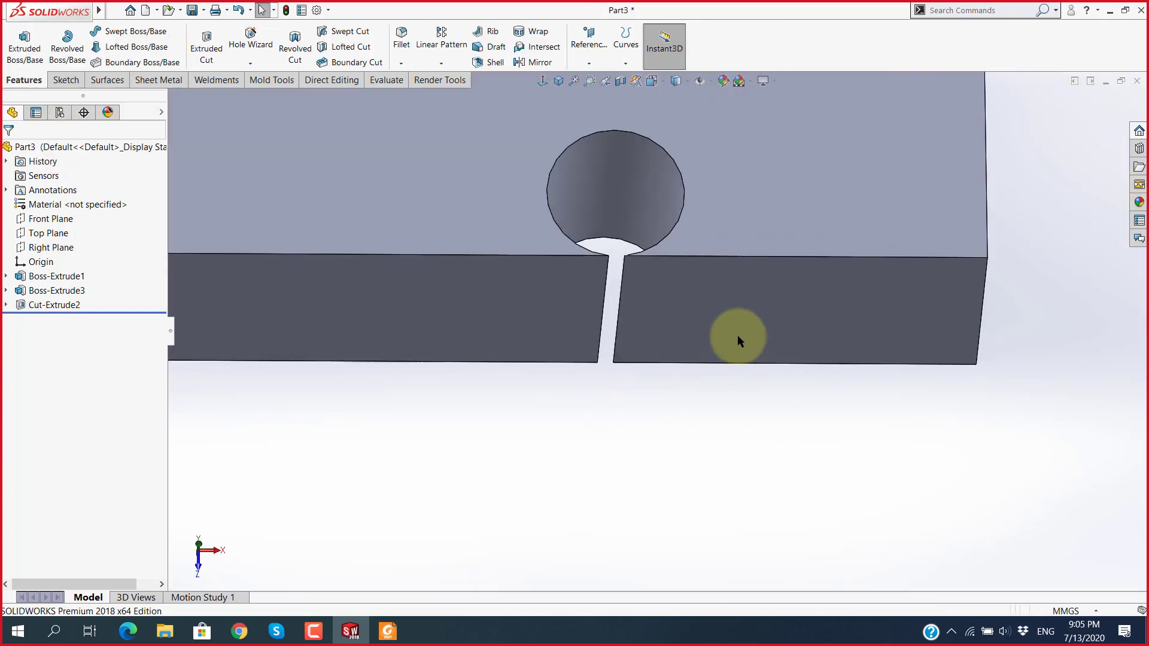
scroll(738, 335, down, 3)
mouse_move(625, 305)
middle_down()
mouse_move(539, 275)
mouse_move(605, 243)
mouse_move(626, 175)
mouse_move(624, 236)
middle_up()
scroll(624, 237, up, 3)
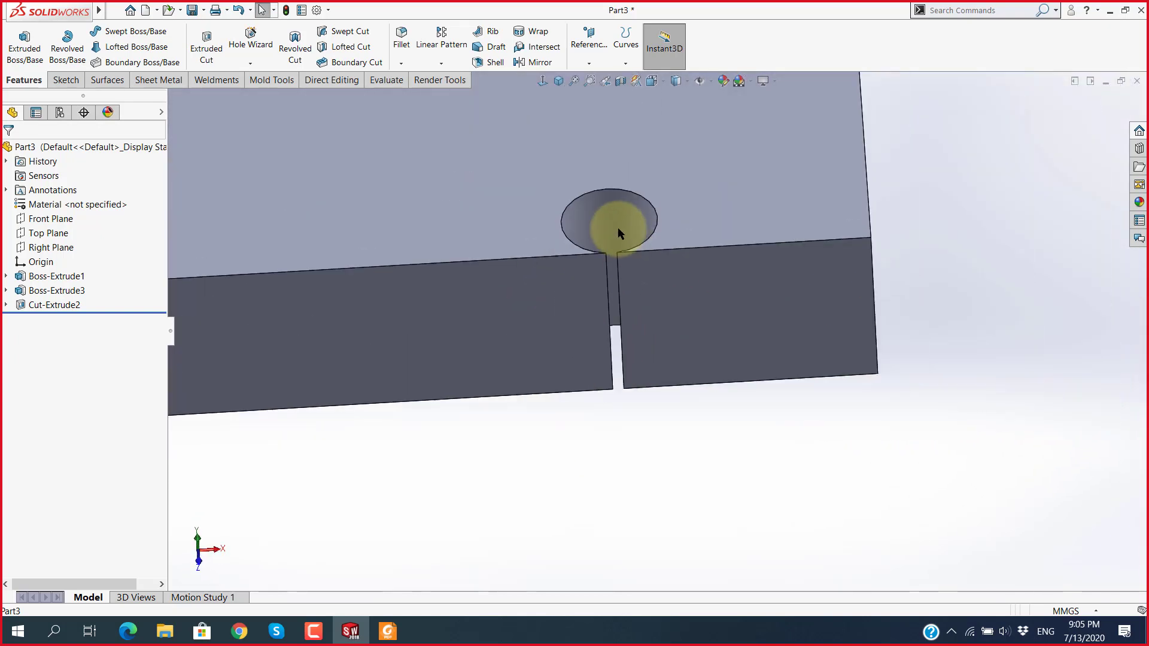
scroll(618, 261, down, 3)
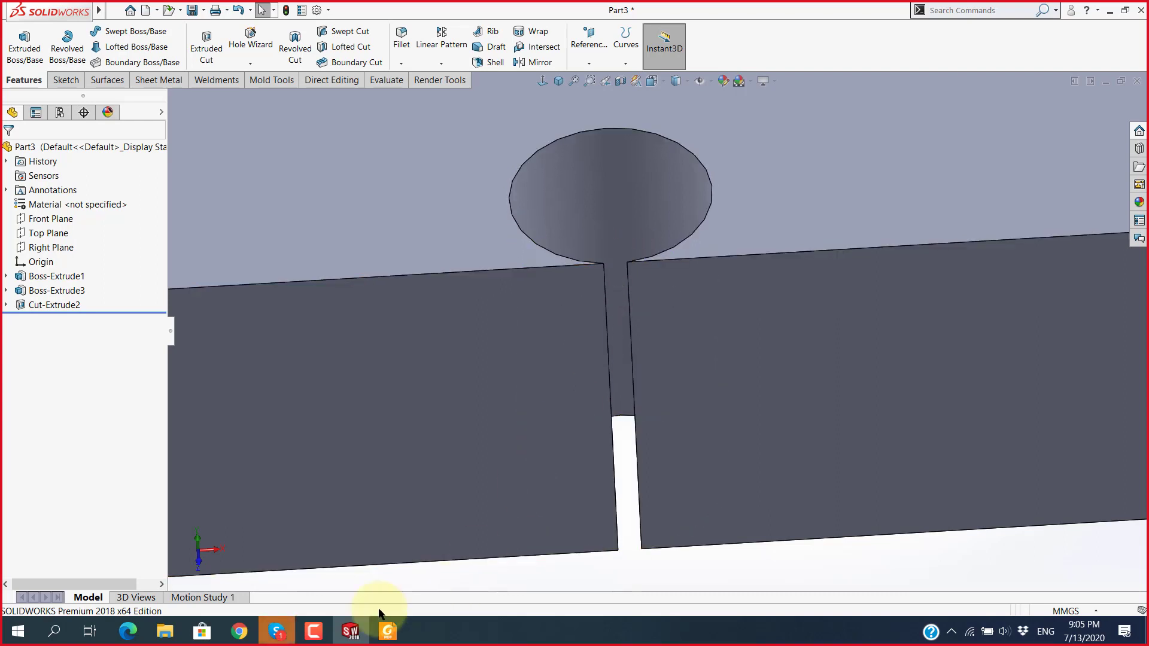
click(286, 634)
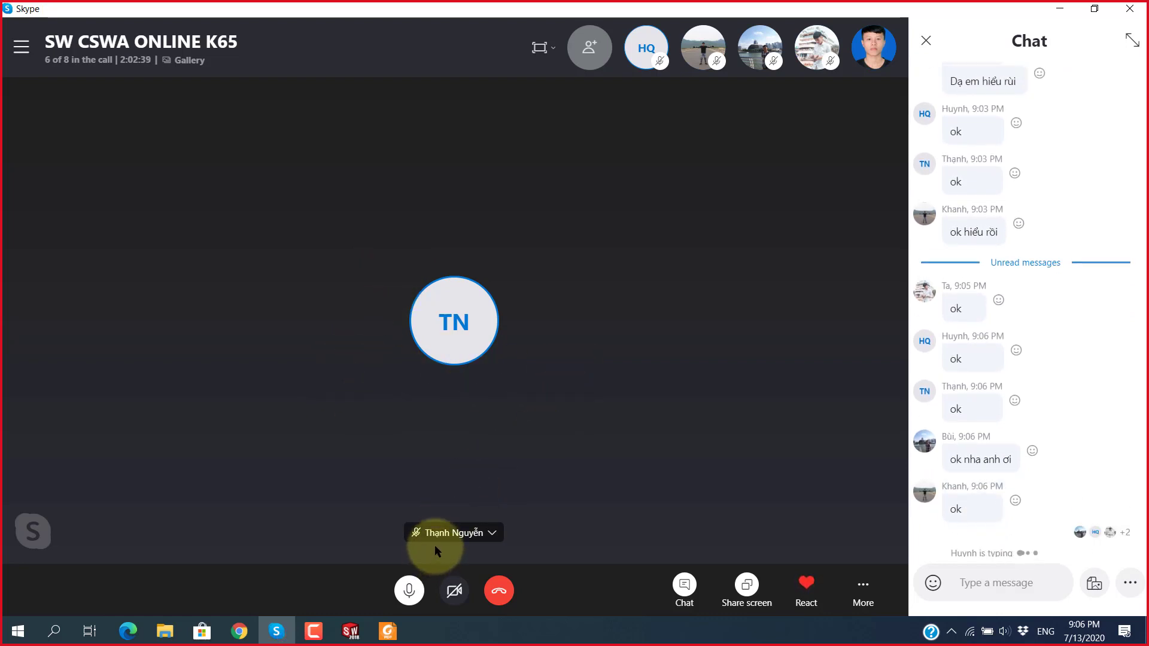
Step: Browse Extruded Boss.pdf from page 12 to page 29, ending on page 15
click(387, 631)
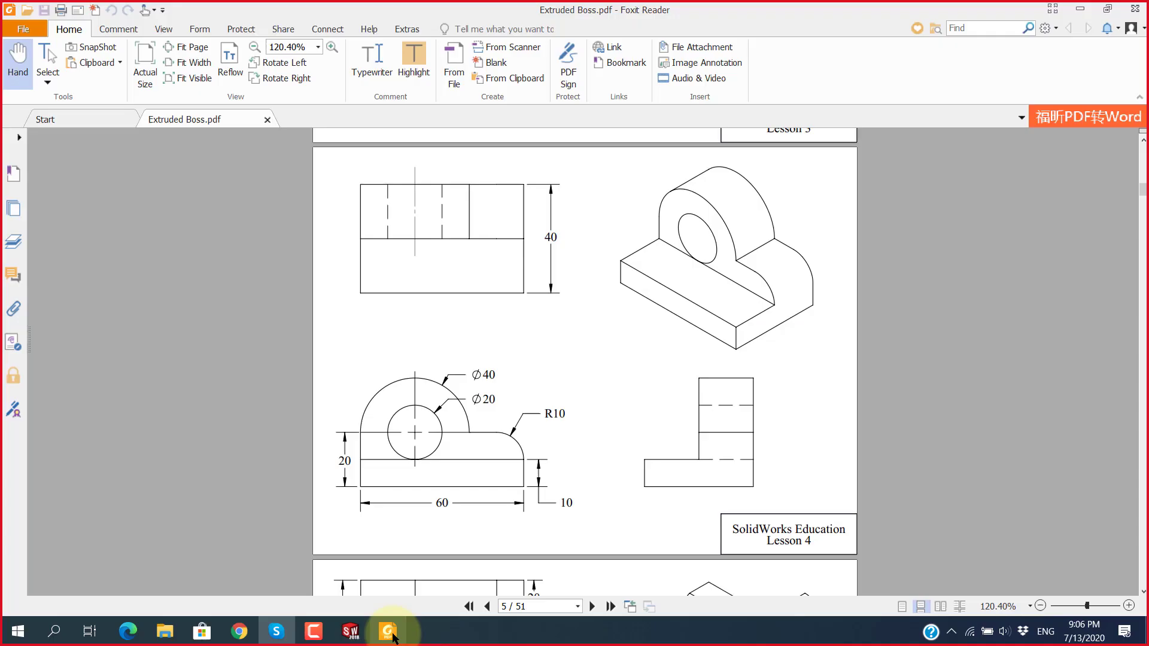
scroll(539, 401, up, 3)
scroll(545, 404, up, 3)
scroll(545, 405, up, 3)
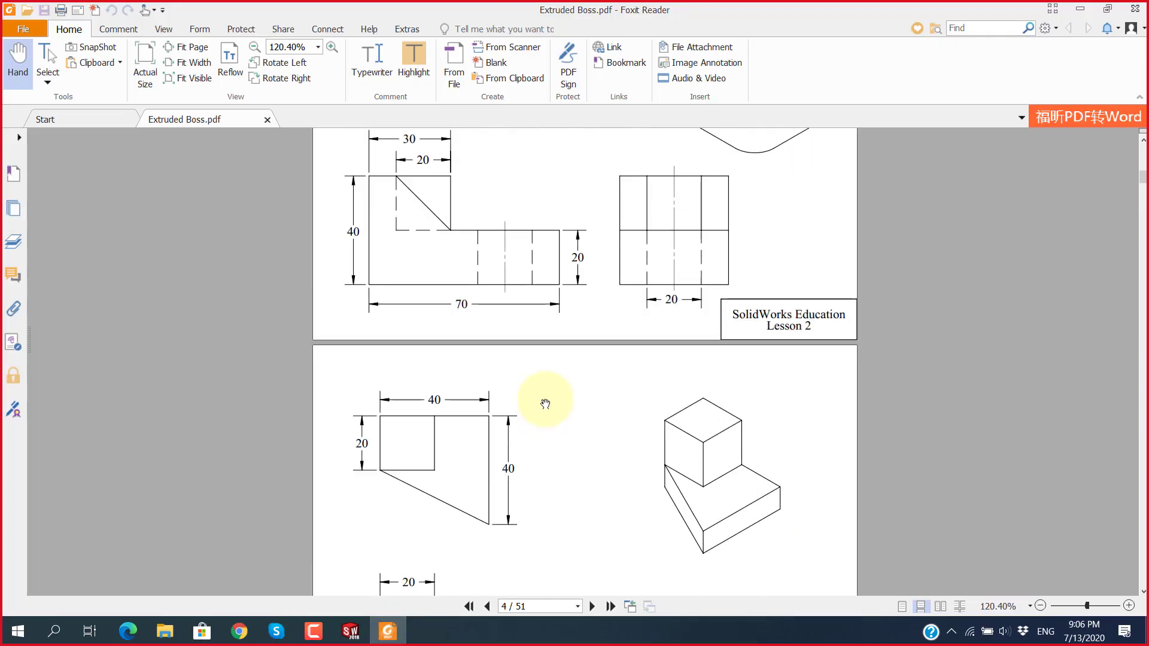
scroll(543, 397, up, 3)
scroll(543, 398, down, 6)
scroll(544, 398, down, 3)
scroll(553, 399, down, 5)
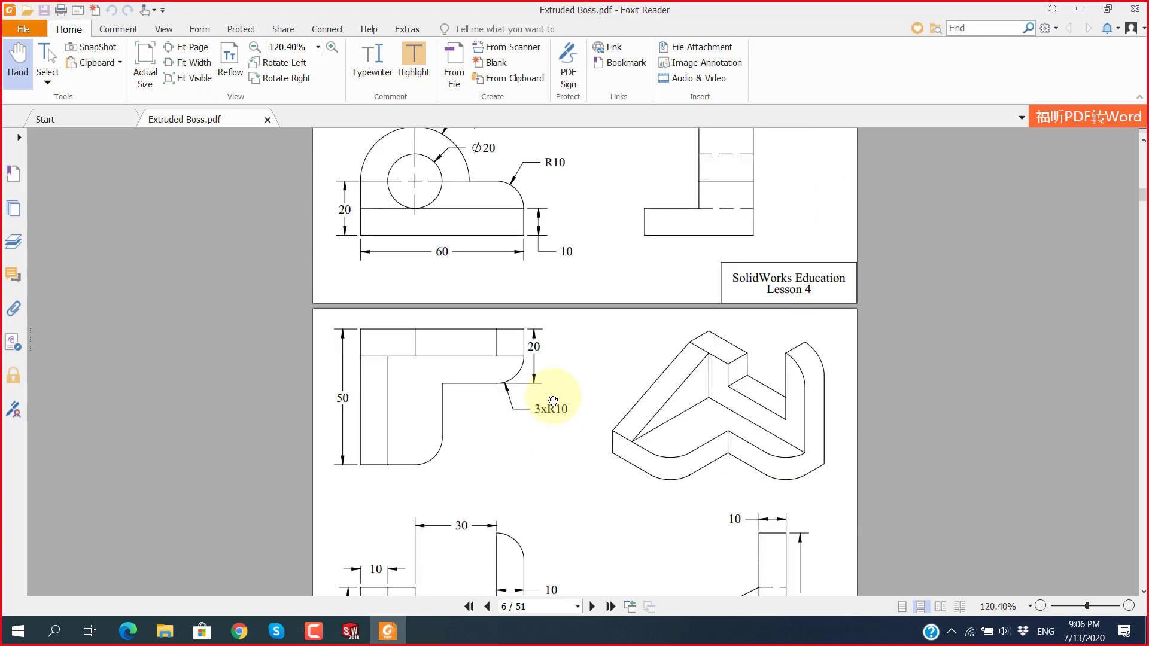
scroll(553, 399, down, 5)
scroll(553, 399, down, 5)
scroll(553, 400, down, 5)
scroll(553, 400, down, 3)
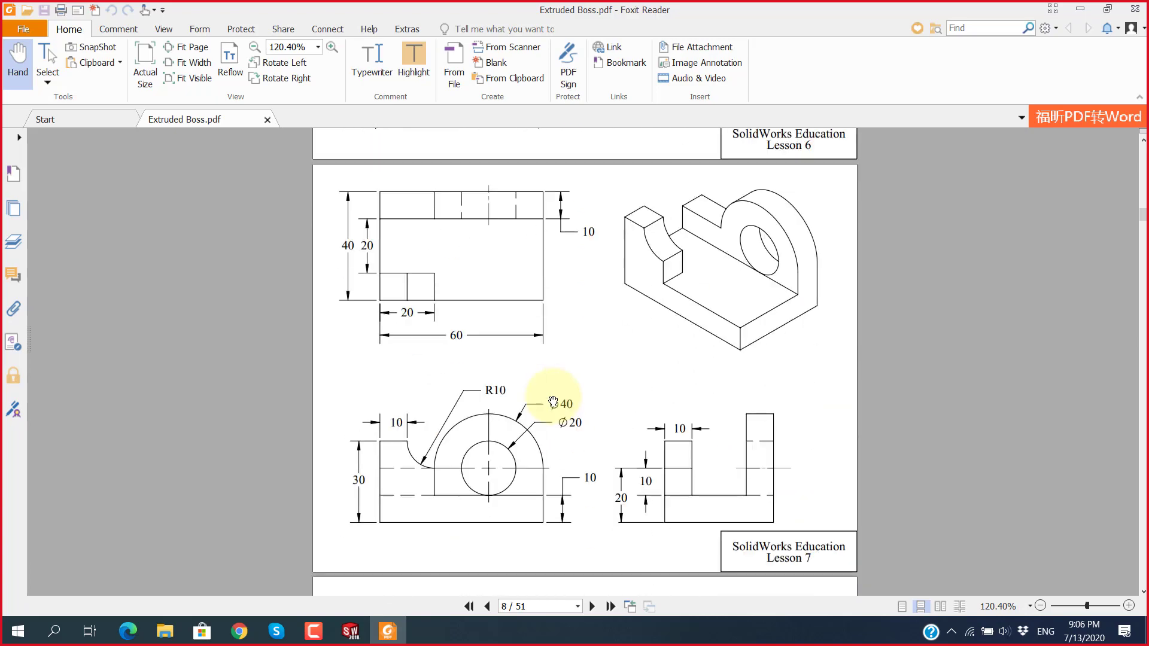
scroll(553, 400, down, 5)
scroll(553, 399, down, 5)
scroll(553, 400, down, 3)
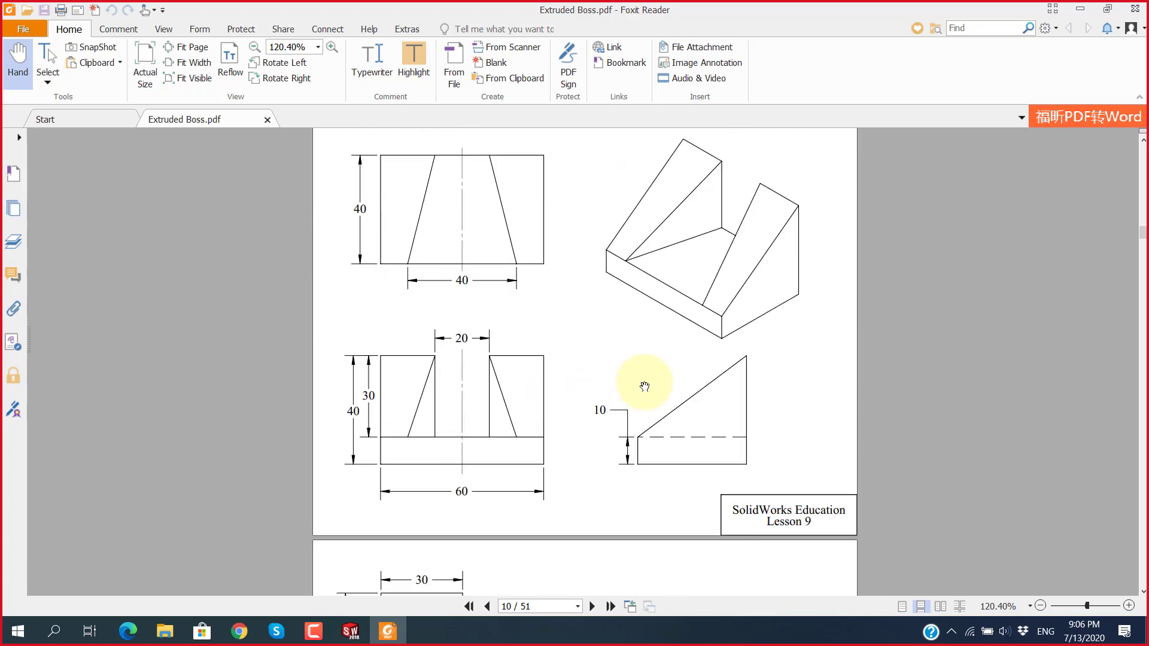
scroll(645, 385, up, 1)
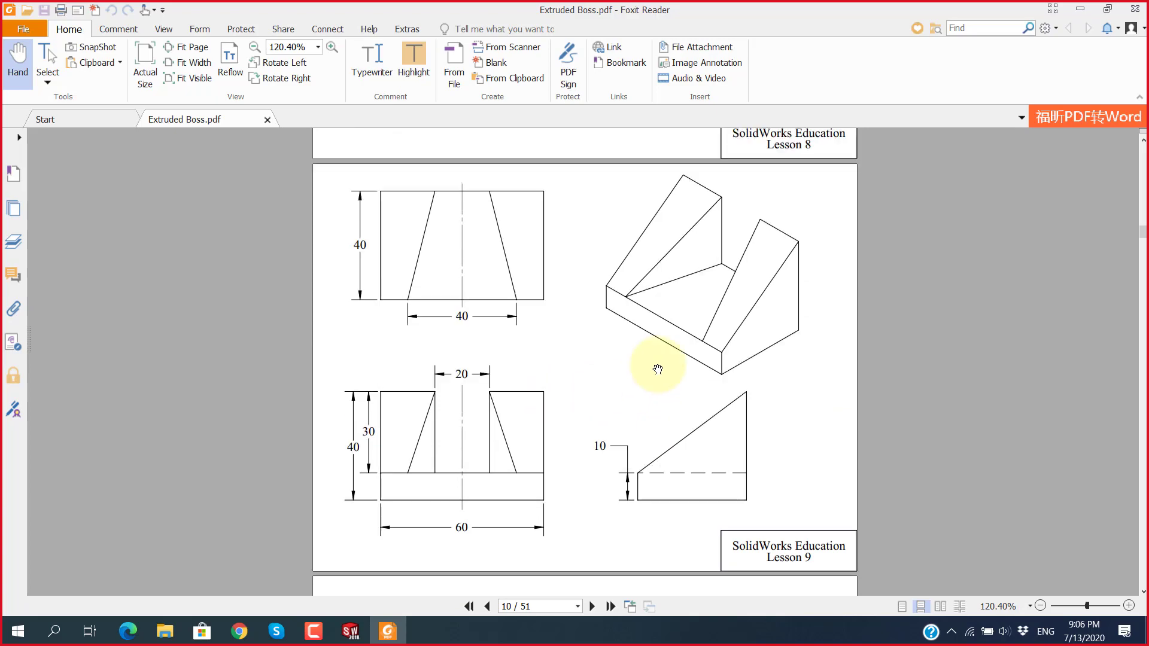
scroll(660, 338, down, 4)
scroll(660, 338, down, 5)
scroll(659, 341, down, 10)
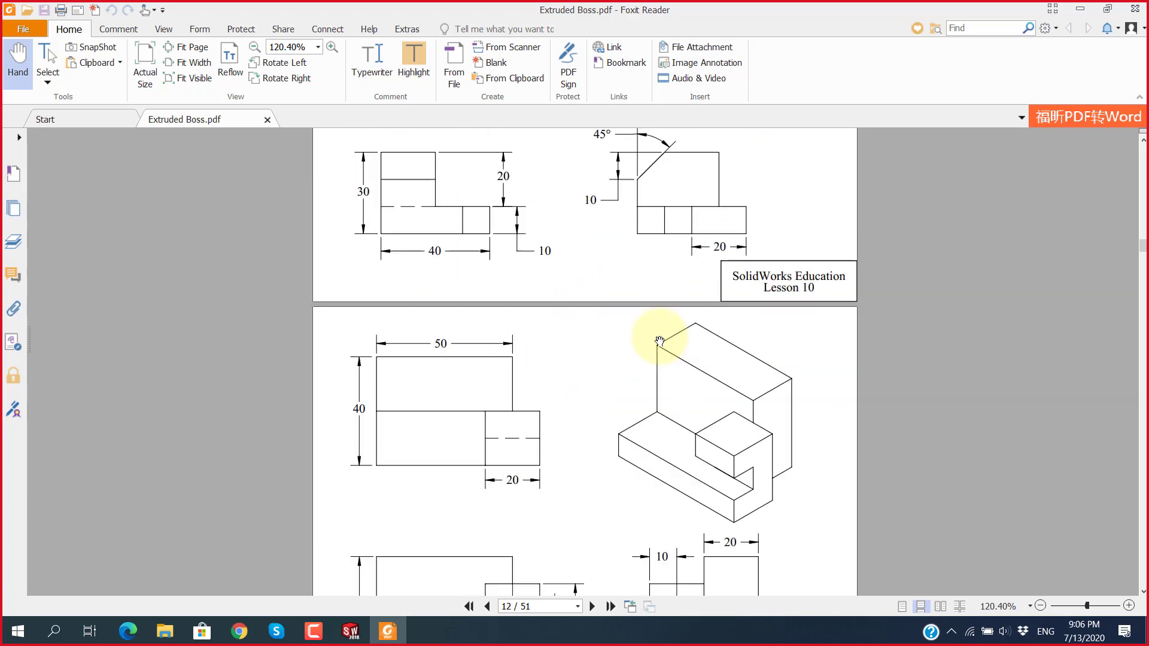
scroll(659, 341, down, 10)
scroll(659, 341, down, 13)
scroll(659, 341, down, 10)
scroll(659, 341, down, 3)
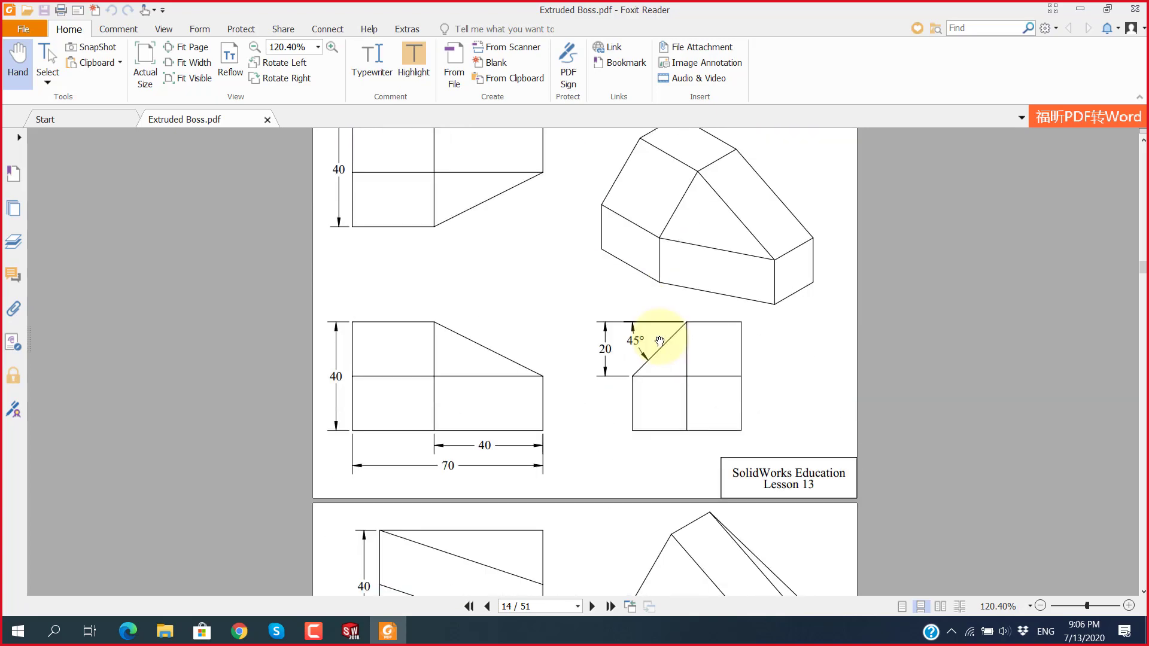
scroll(608, 281, down, 1)
scroll(618, 286, down, 9)
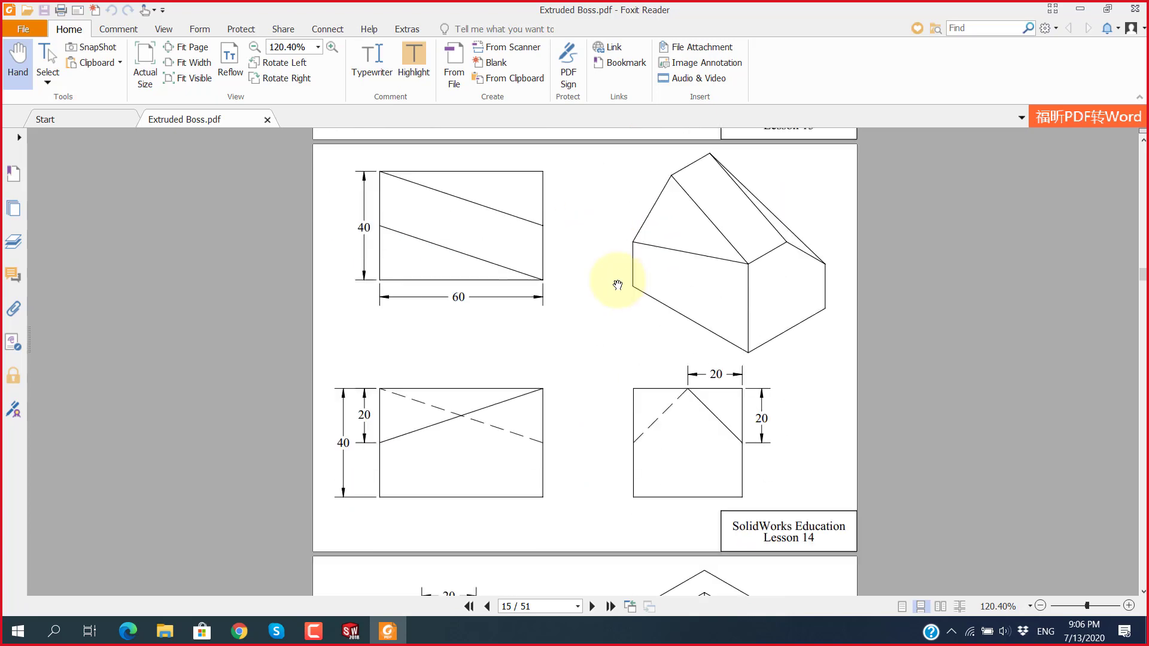
scroll(687, 365, down, 10)
scroll(687, 365, down, 10)
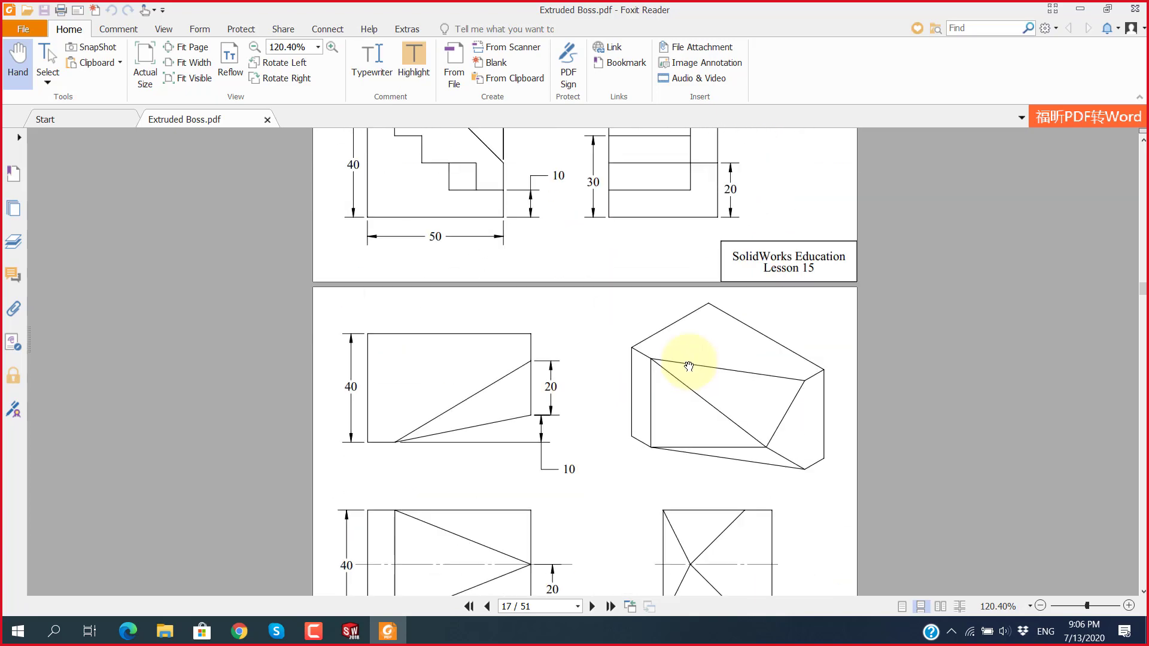
scroll(688, 365, down, 2)
scroll(686, 358, down, 6)
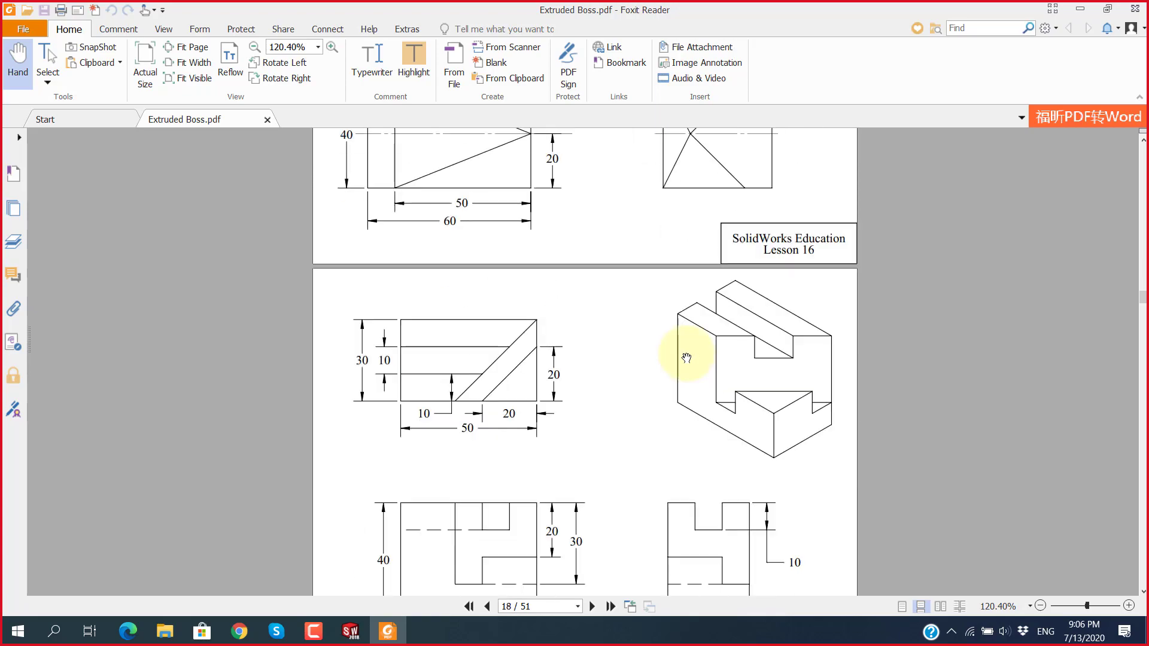
scroll(686, 357, down, 9)
scroll(687, 357, down, 11)
scroll(687, 358, down, 6)
scroll(687, 357, down, 4)
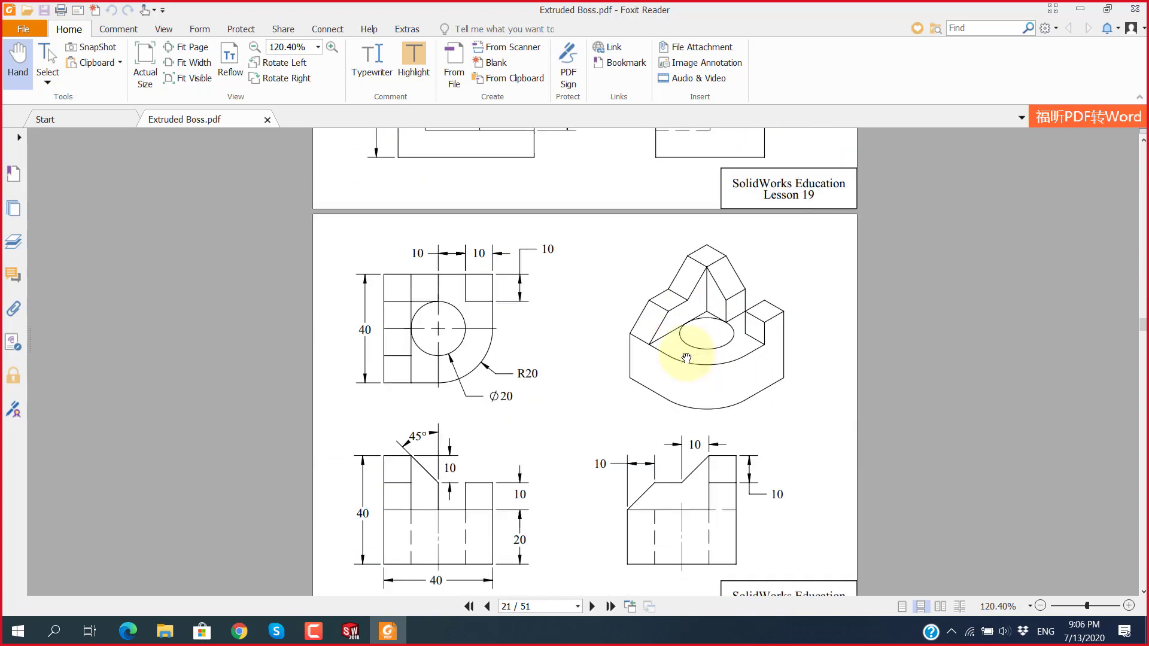
scroll(686, 357, down, 11)
scroll(686, 358, down, 9)
scroll(686, 358, down, 11)
scroll(686, 357, down, 9)
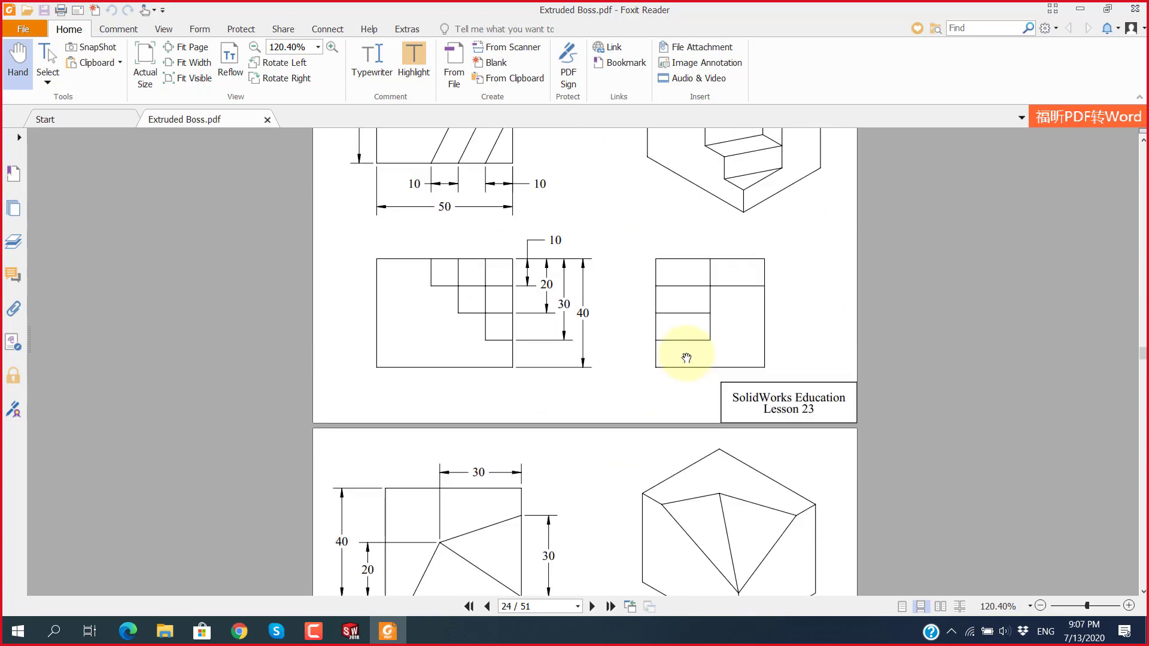
scroll(686, 357, down, 7)
scroll(685, 358, down, 2)
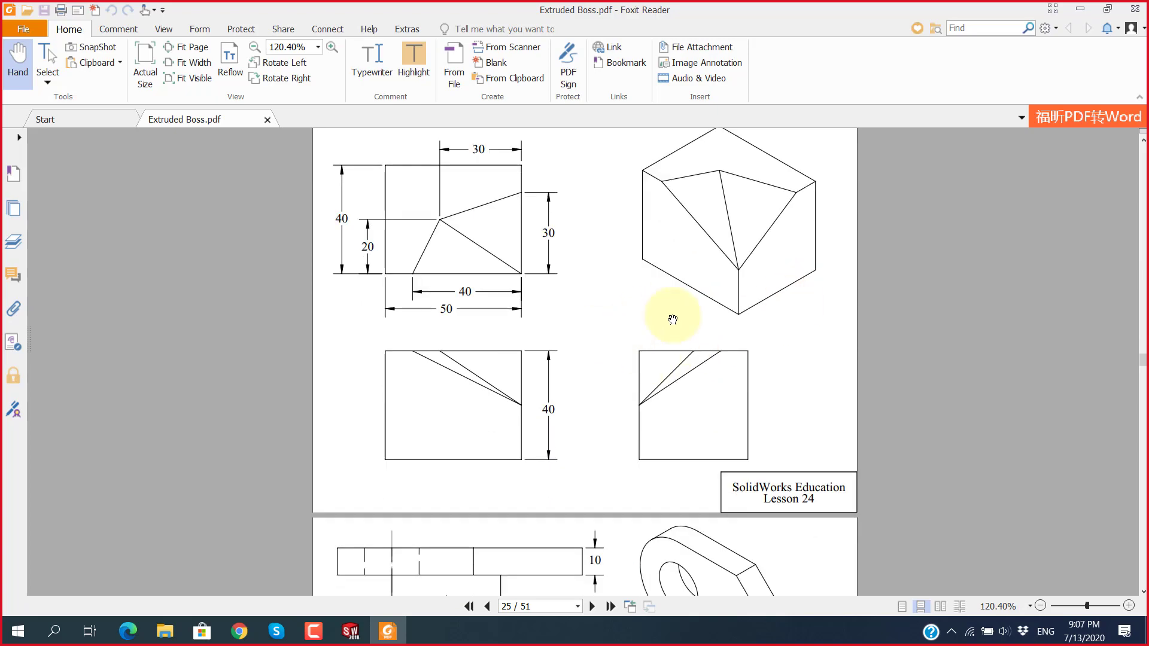
scroll(671, 319, down, 6)
scroll(670, 318, down, 5)
scroll(672, 320, down, 5)
scroll(672, 320, down, 4)
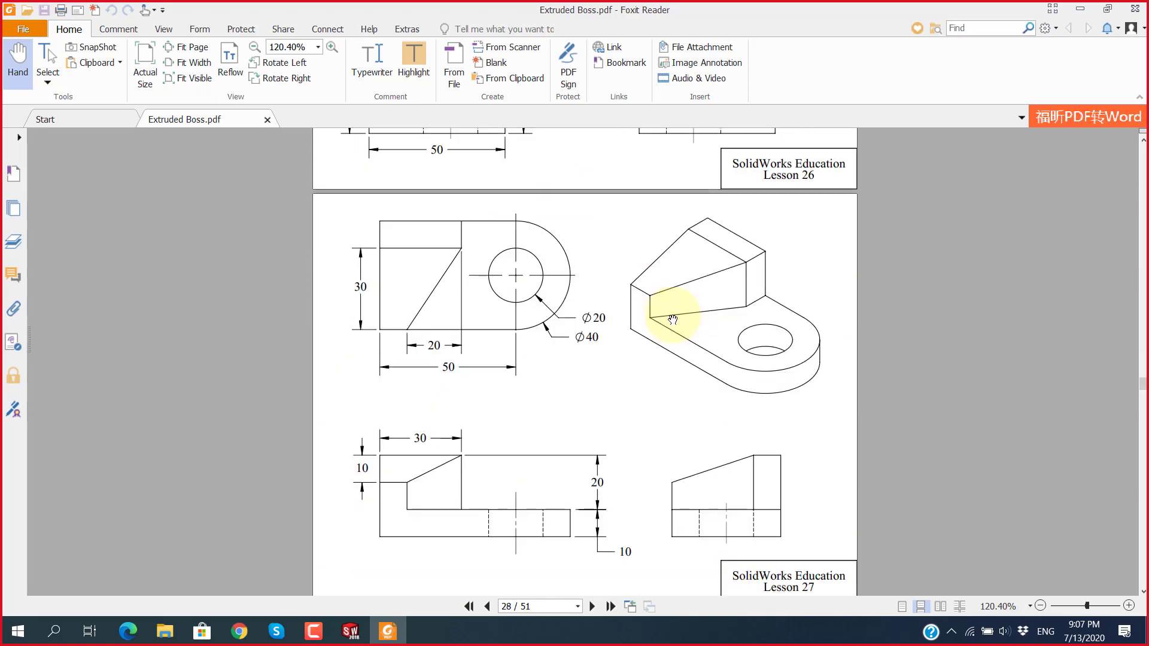
scroll(672, 319, down, 5)
scroll(672, 319, up, 3)
scroll(673, 319, up, 3)
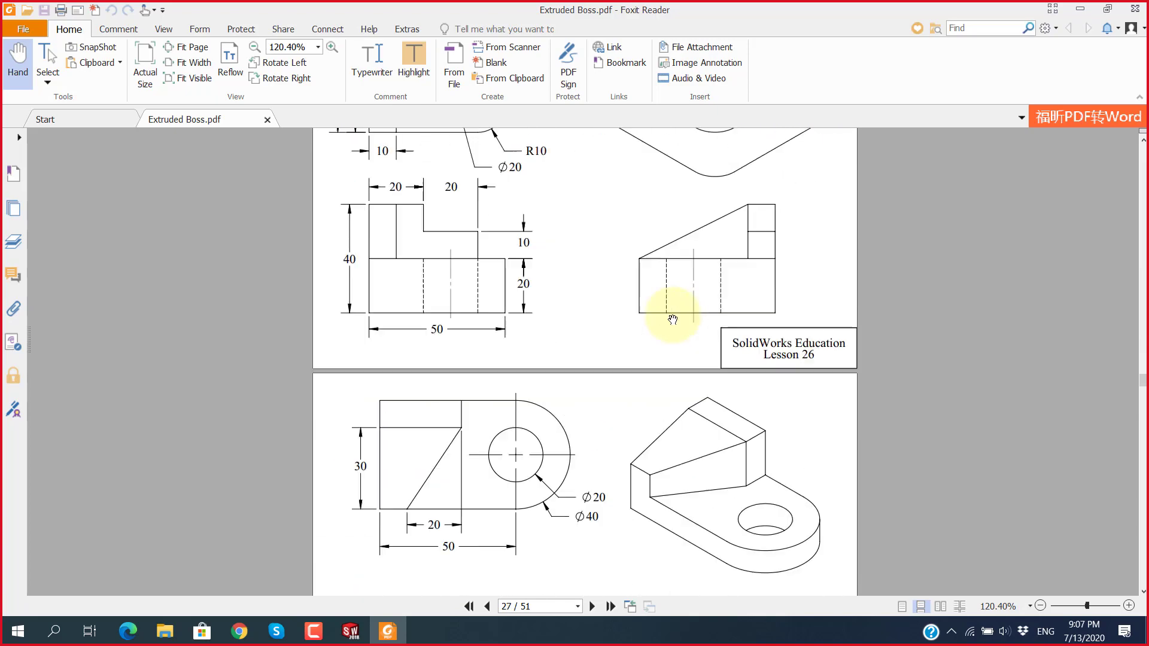
scroll(673, 320, up, 5)
scroll(673, 320, up, 7)
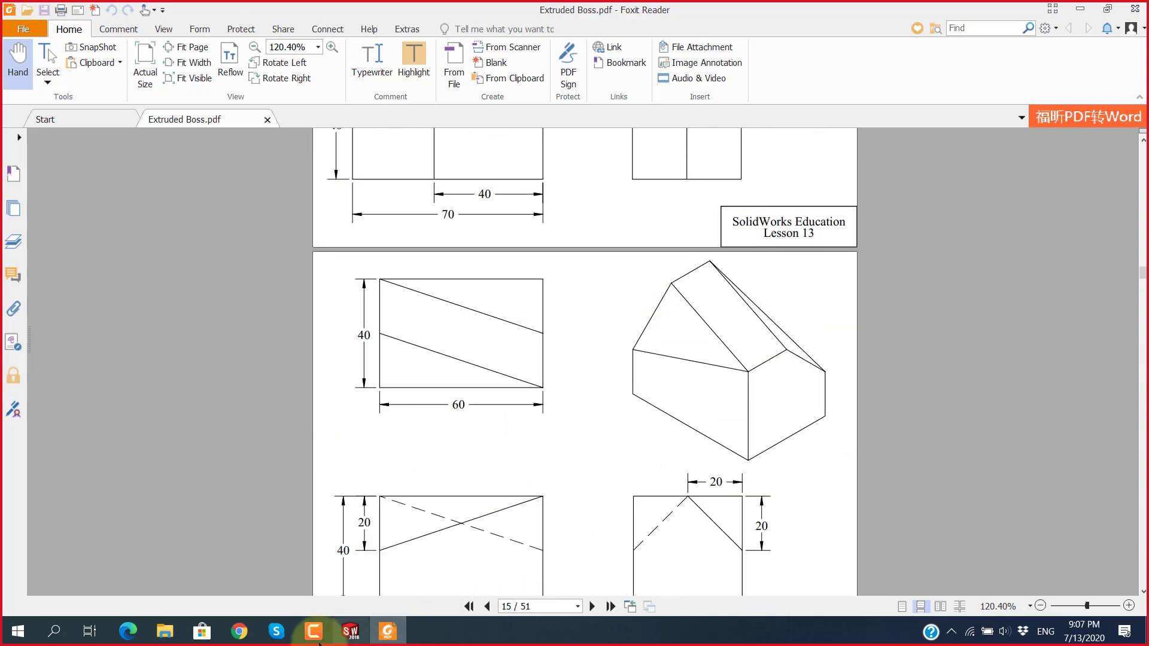
Step: Post '9 13 14 16 24' in the Skype call chat and clear the stray digit
click(276, 632)
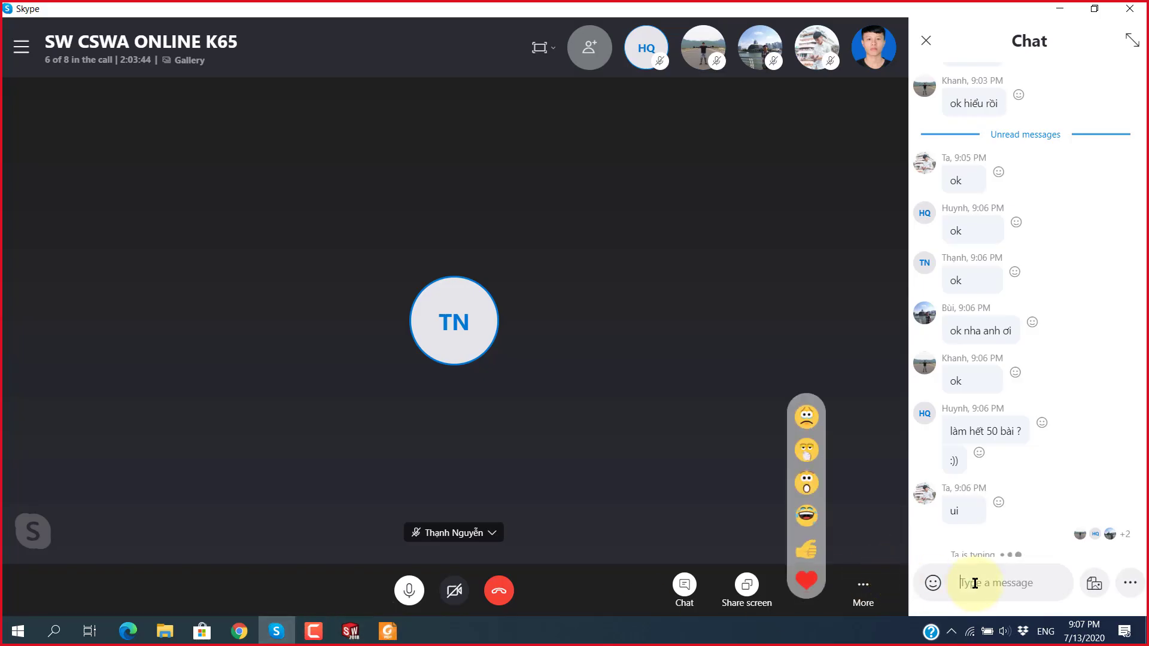
text(9 13 14 16 24)
key(Return)
text(9)
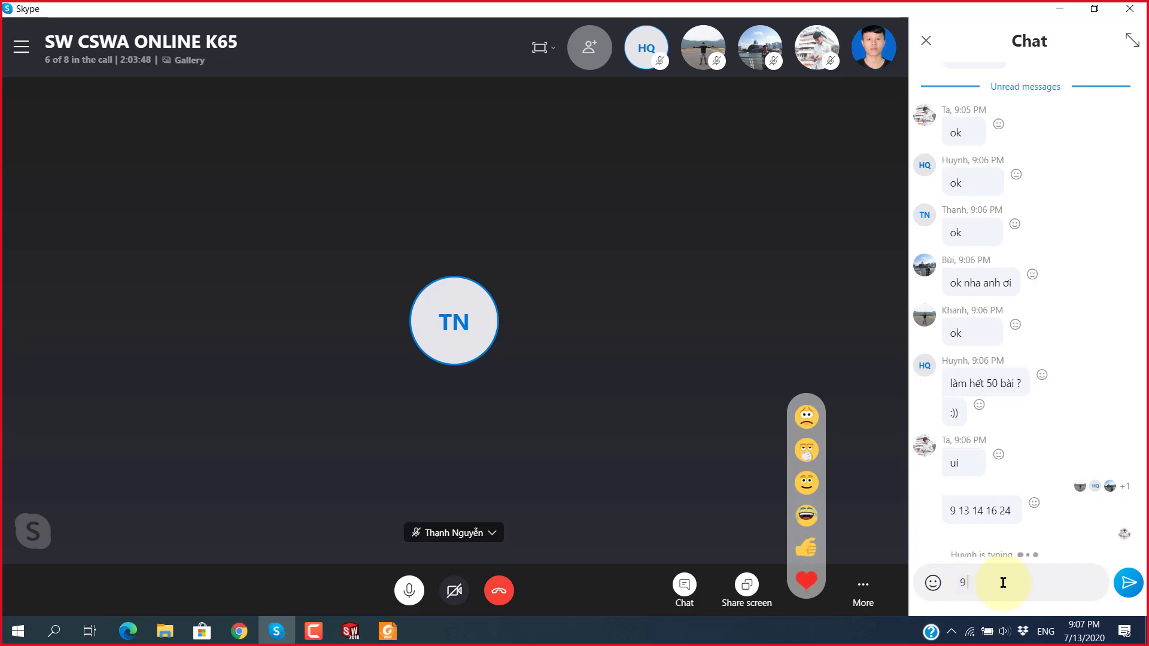
key(BackSpace)
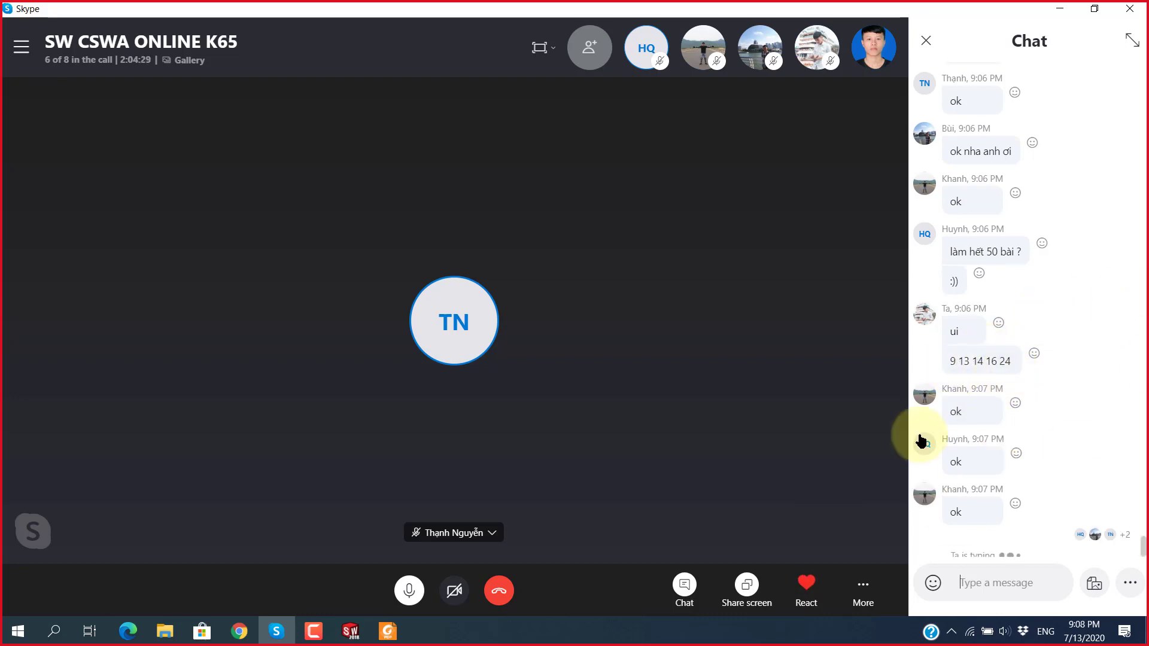
Step: Return to the lesson PDF in Foxit Reader and page back through the earlier lessons
key(alt+Tab)
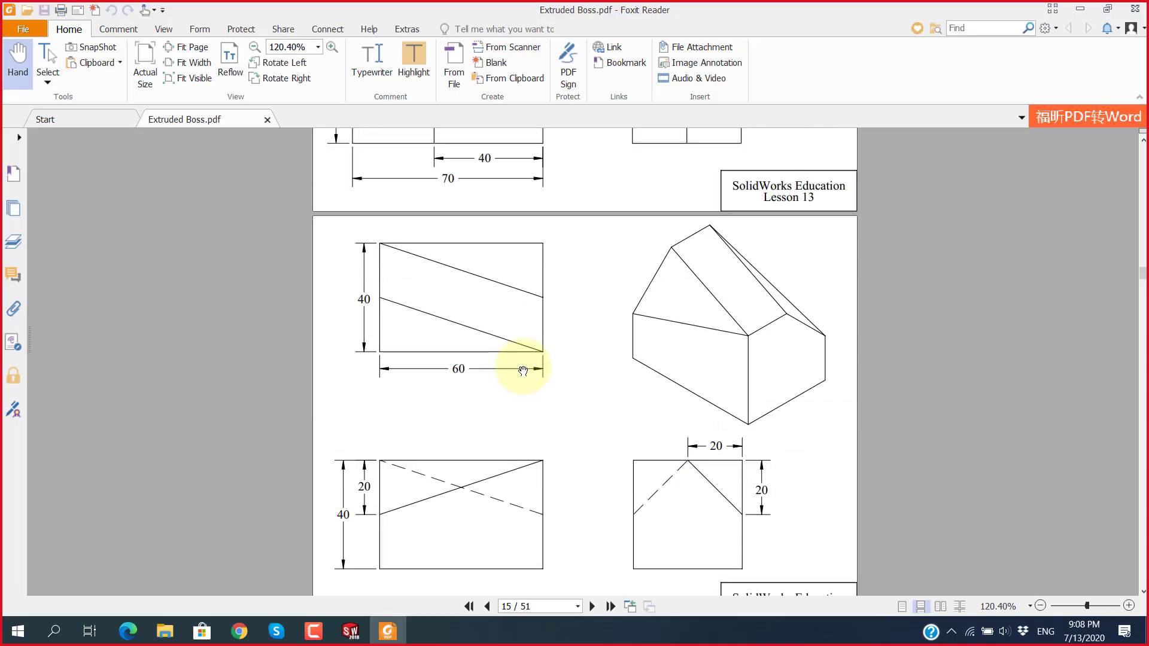
scroll(610, 321, up, 5)
scroll(680, 300, up, 5)
scroll(691, 308, up, 5)
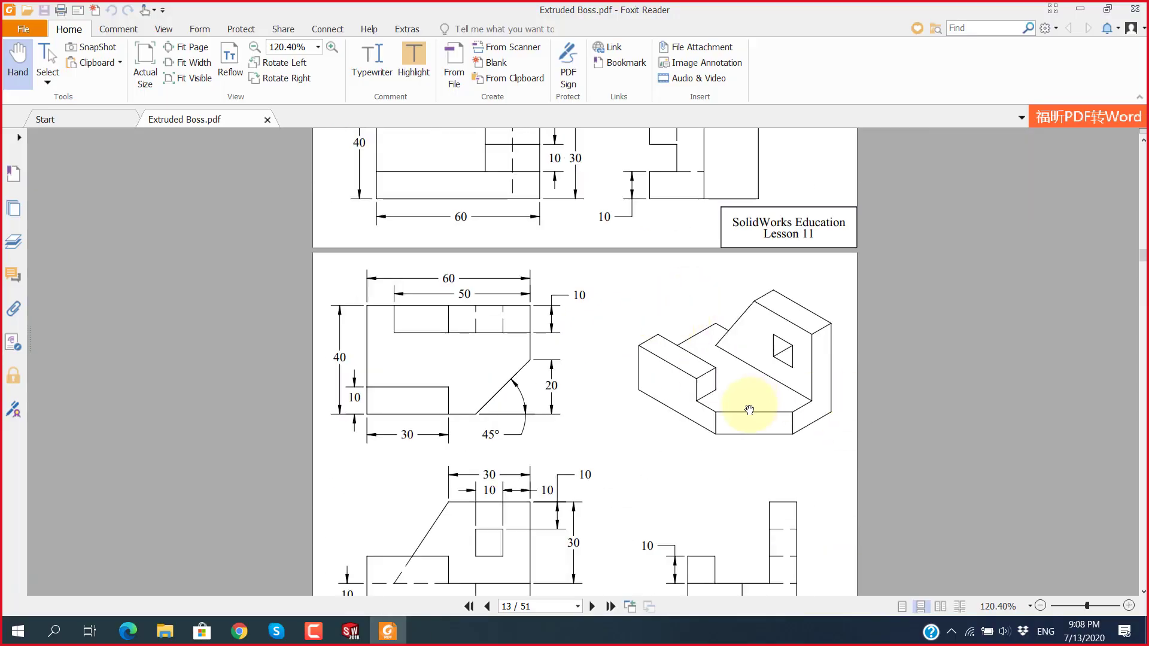
scroll(672, 424, up, 2)
scroll(685, 431, up, 3)
scroll(688, 412, up, 10)
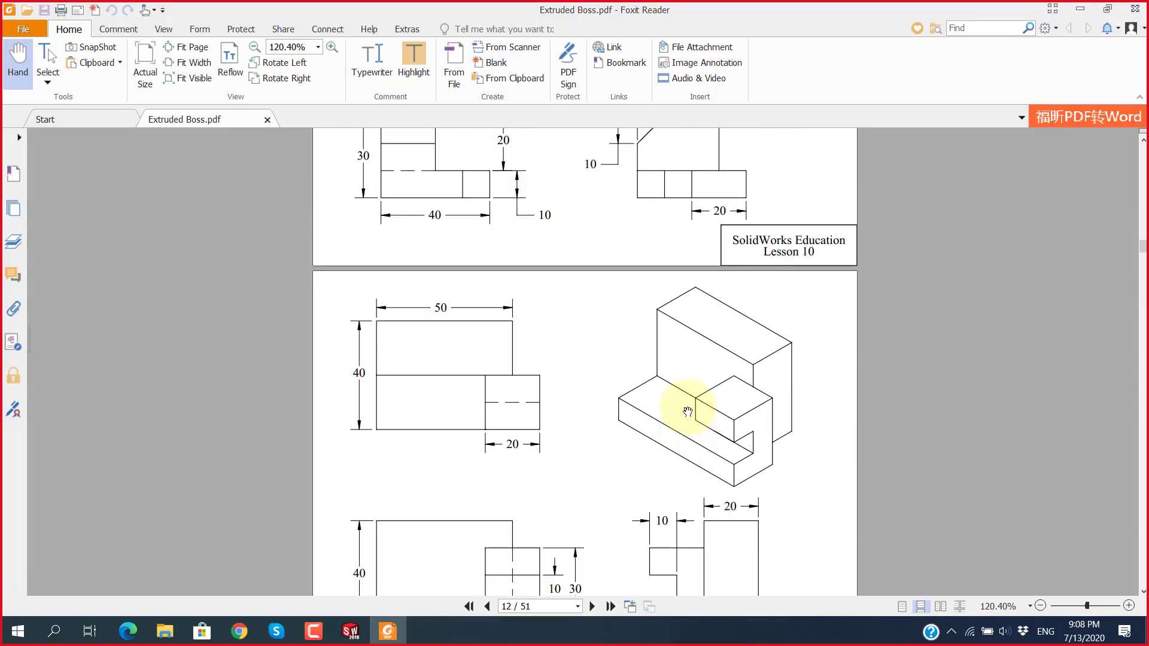
scroll(666, 386, up, 5)
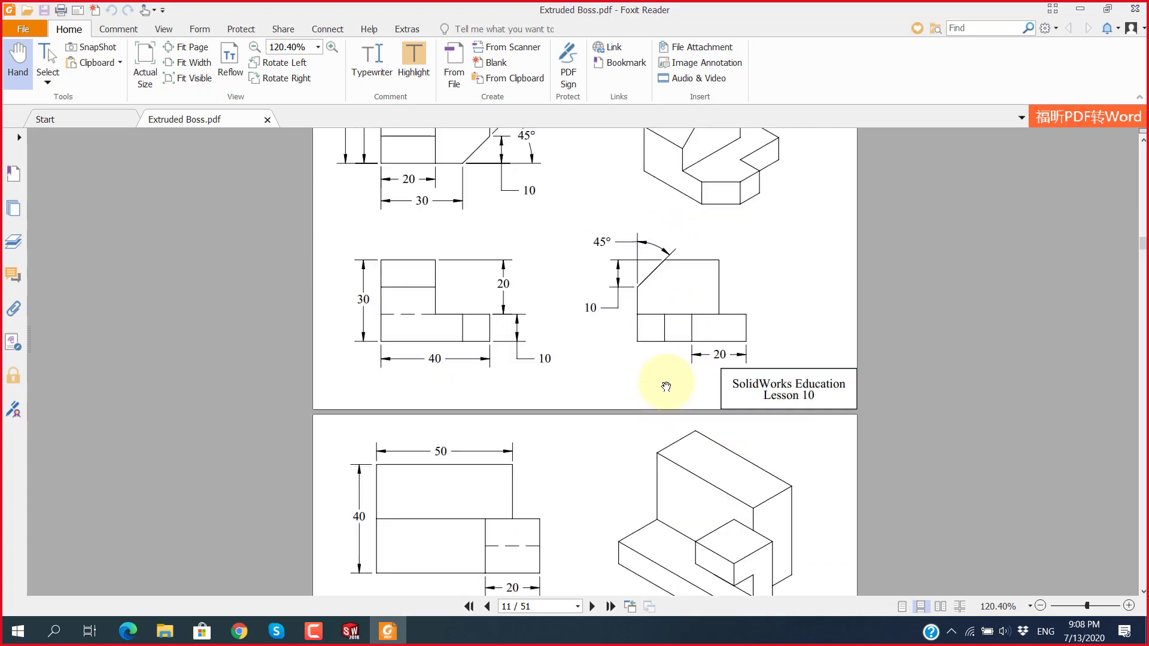
scroll(665, 385, up, 5)
scroll(694, 411, up, 8)
scroll(693, 411, up, 5)
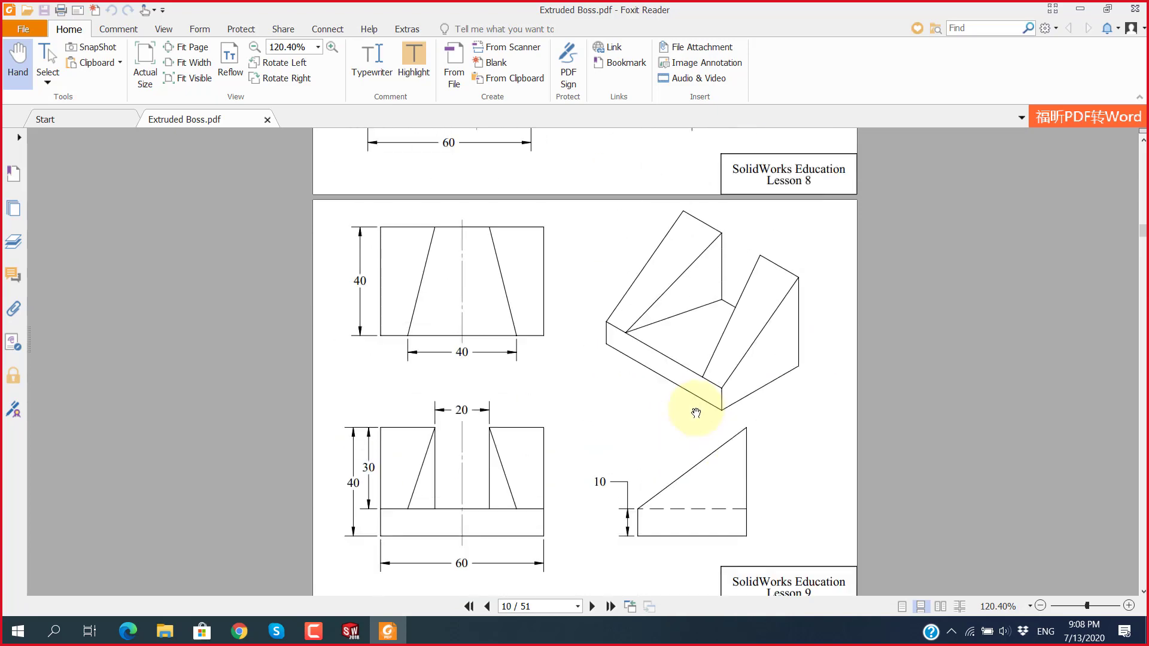
Step: Read the latest messages in the Skype call chat, then bring Foxit back
click(276, 632)
scroll(1044, 474, down, 1)
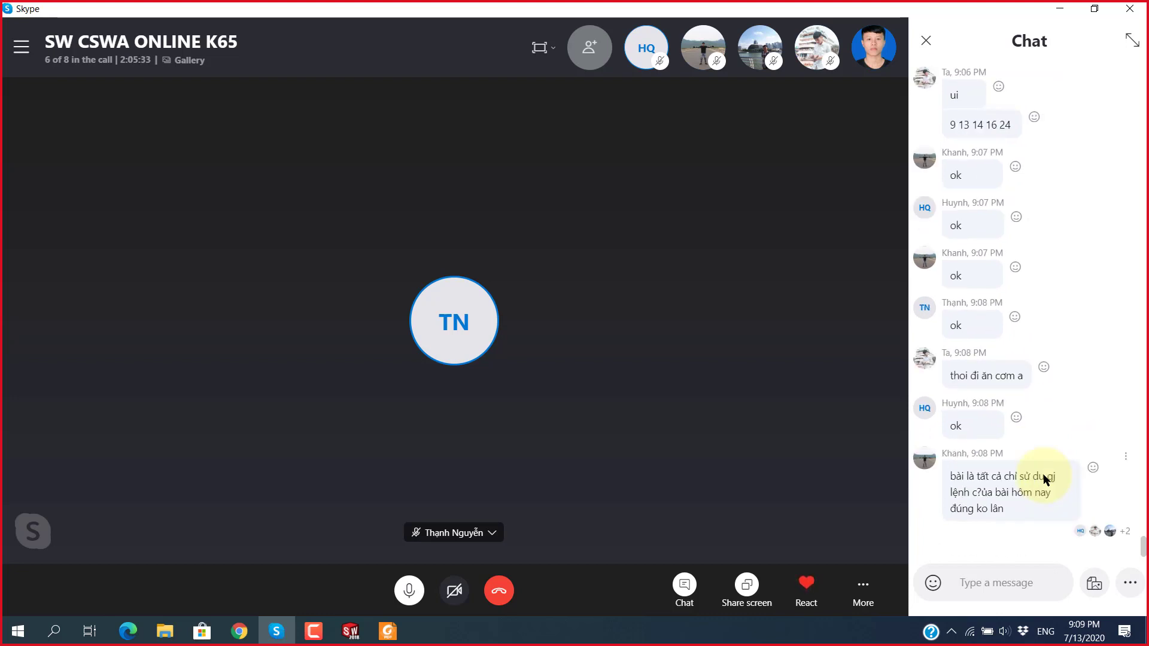
click(388, 633)
Step: Settle on page 8, the Lesson 7 drawing with R10, Ø40 and Ø20 features
scroll(590, 398, up, 3)
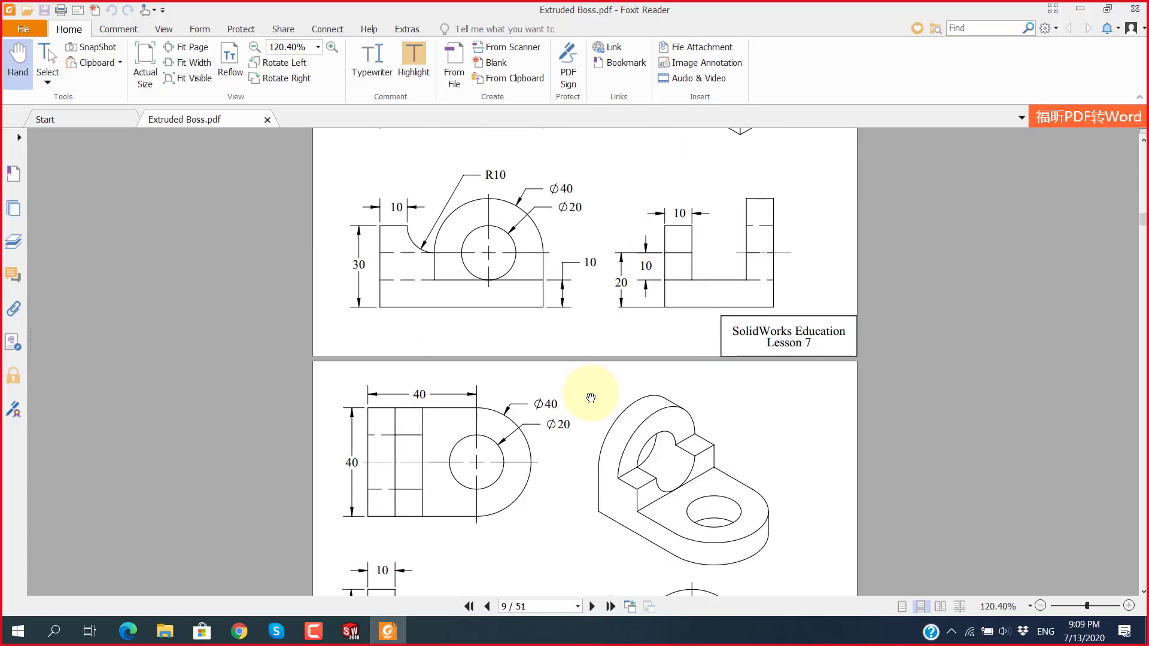
scroll(591, 398, up, 1)
scroll(591, 398, up, 4)
scroll(591, 398, up, 4)
scroll(591, 398, up, 2)
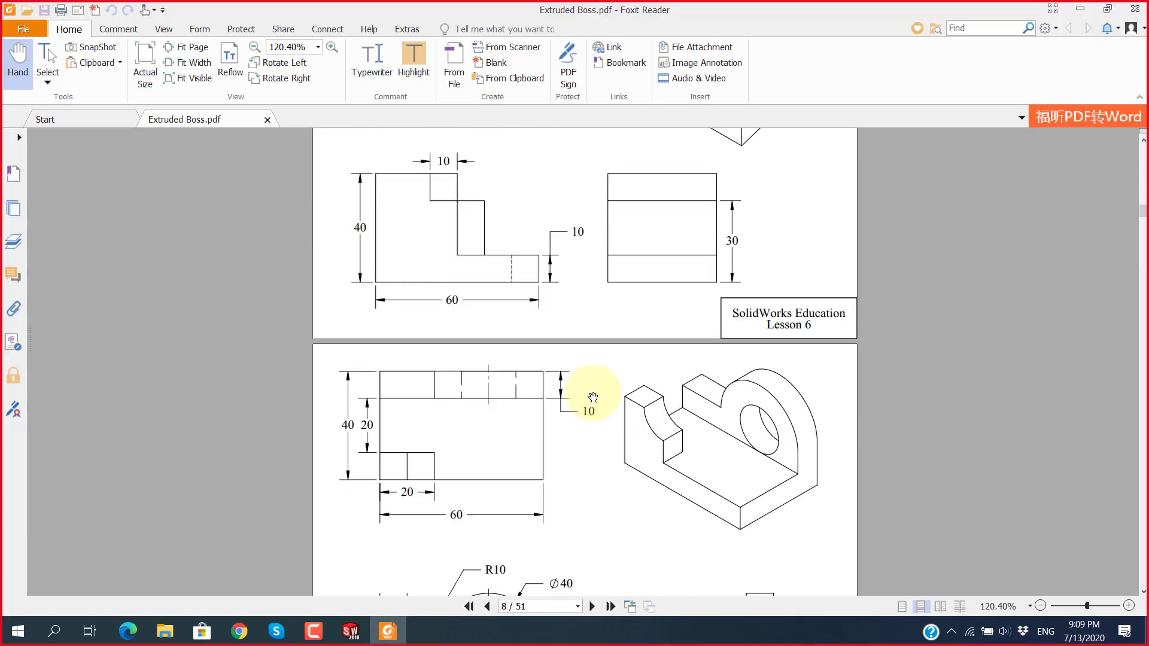
scroll(591, 398, up, 2)
scroll(593, 398, up, 4)
scroll(596, 397, up, 6)
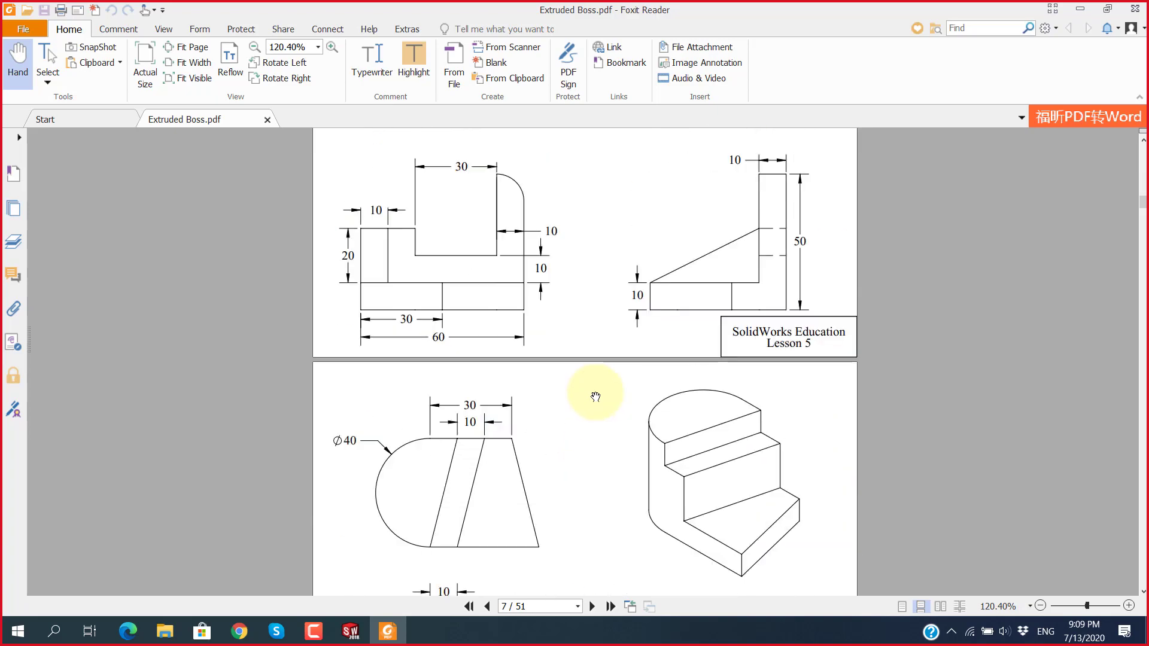
scroll(599, 395, up, 4)
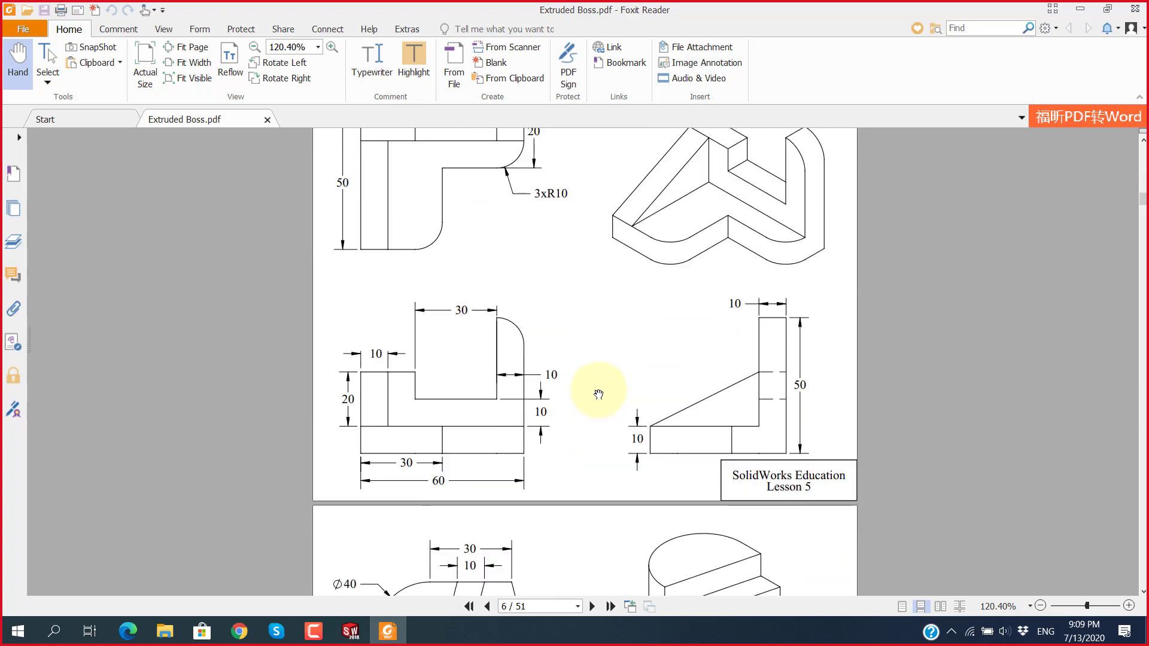
scroll(599, 394, up, 4)
scroll(598, 395, up, 2)
scroll(599, 394, up, 8)
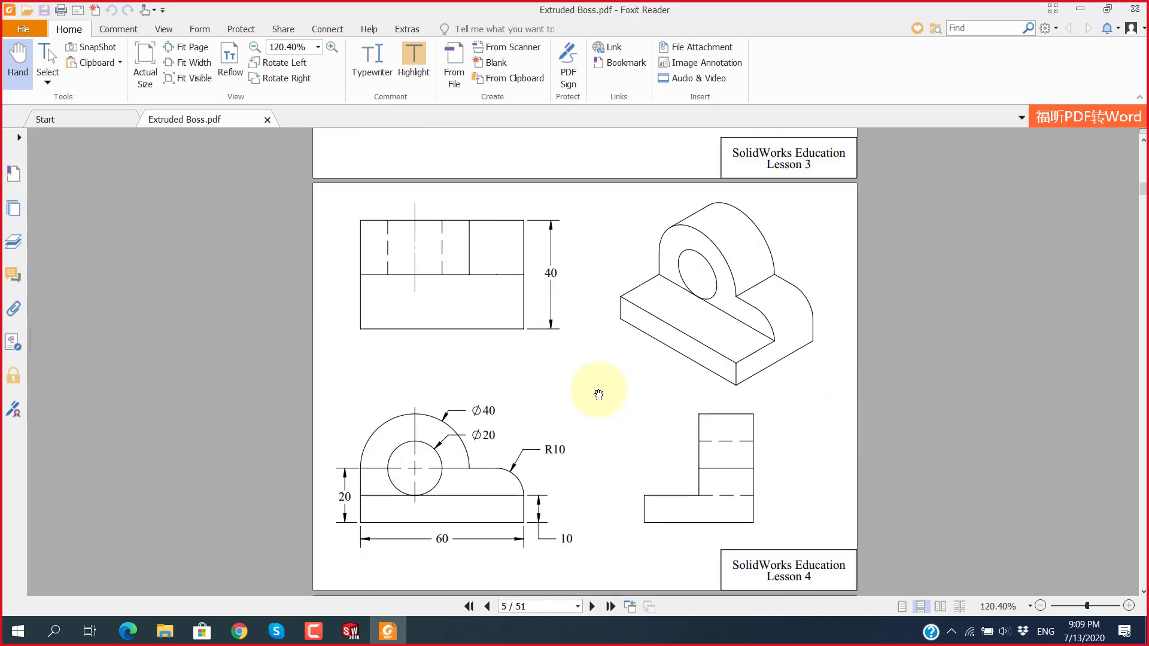
scroll(599, 395, down, 10)
scroll(598, 394, down, 5)
scroll(598, 395, down, 10)
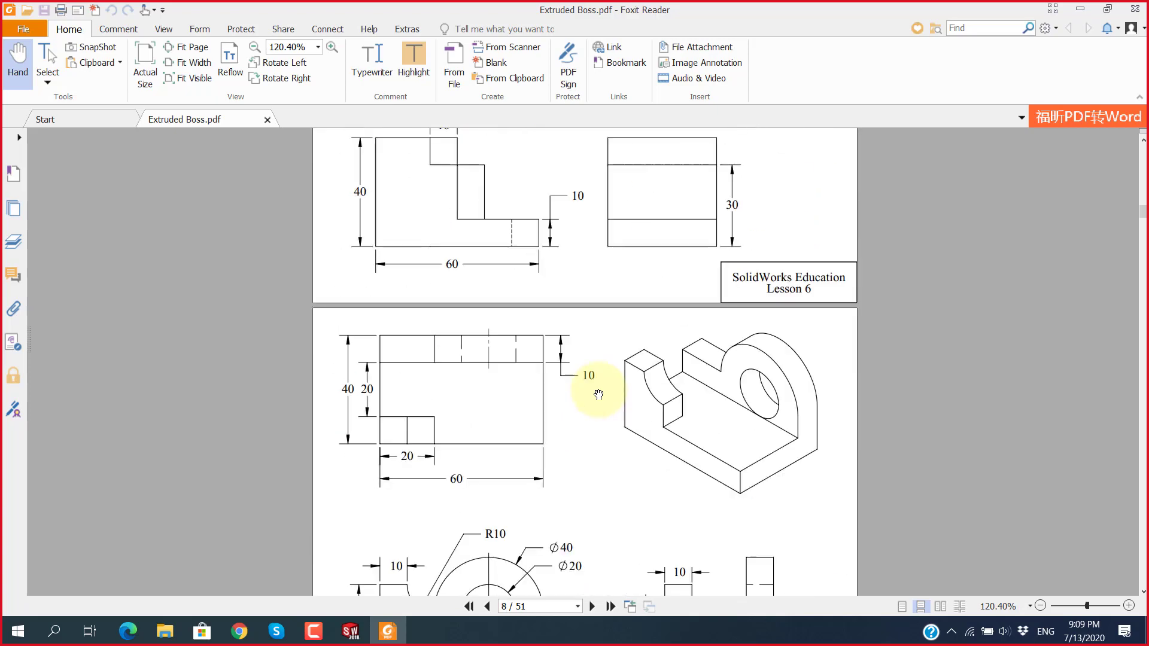
scroll(599, 394, down, 2)
scroll(599, 395, down, 3)
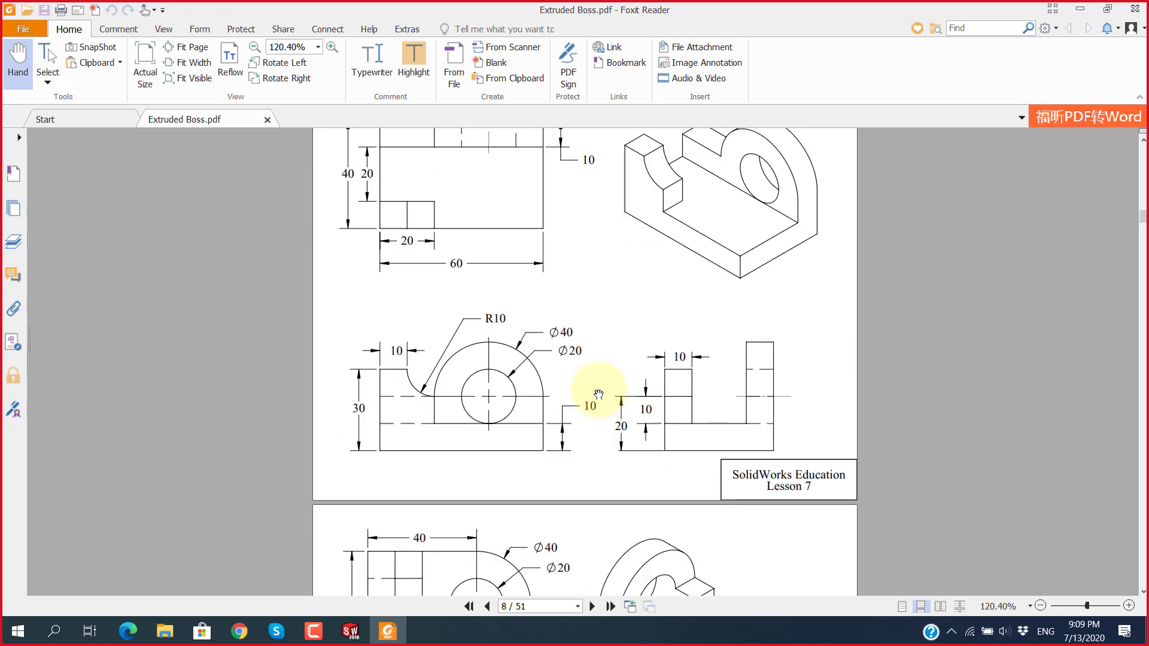
mouse_move(350, 632)
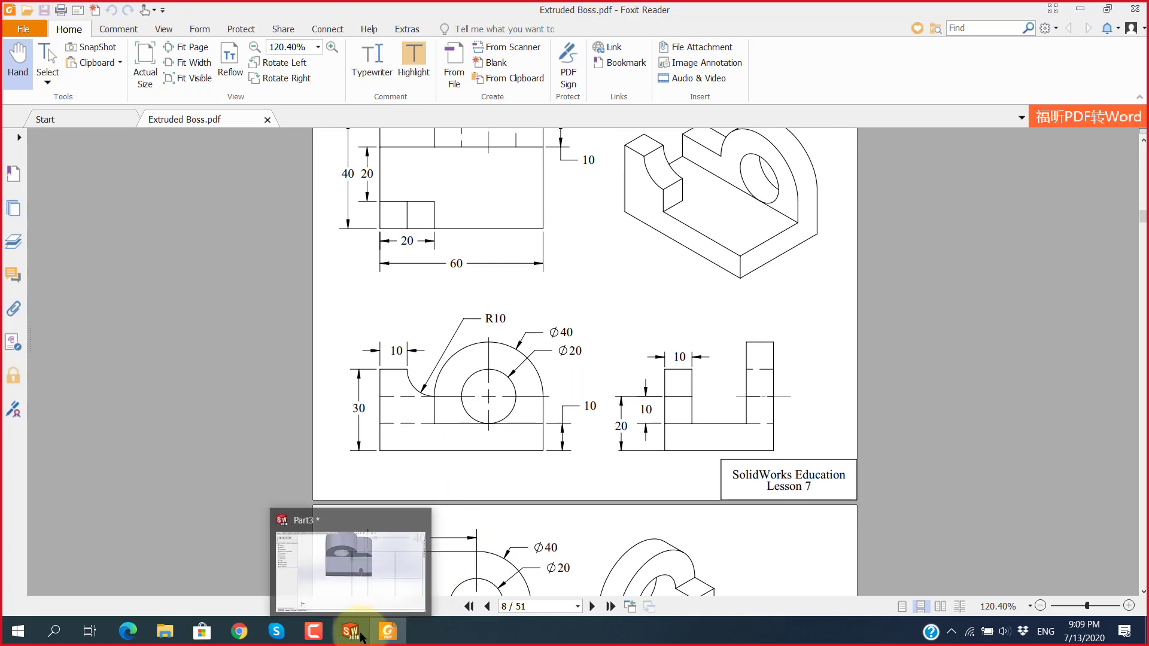
Step: Glance at the SolidWorks part, view the Lesson 9–10 drawings on page 11, then go back to Skype
click(359, 633)
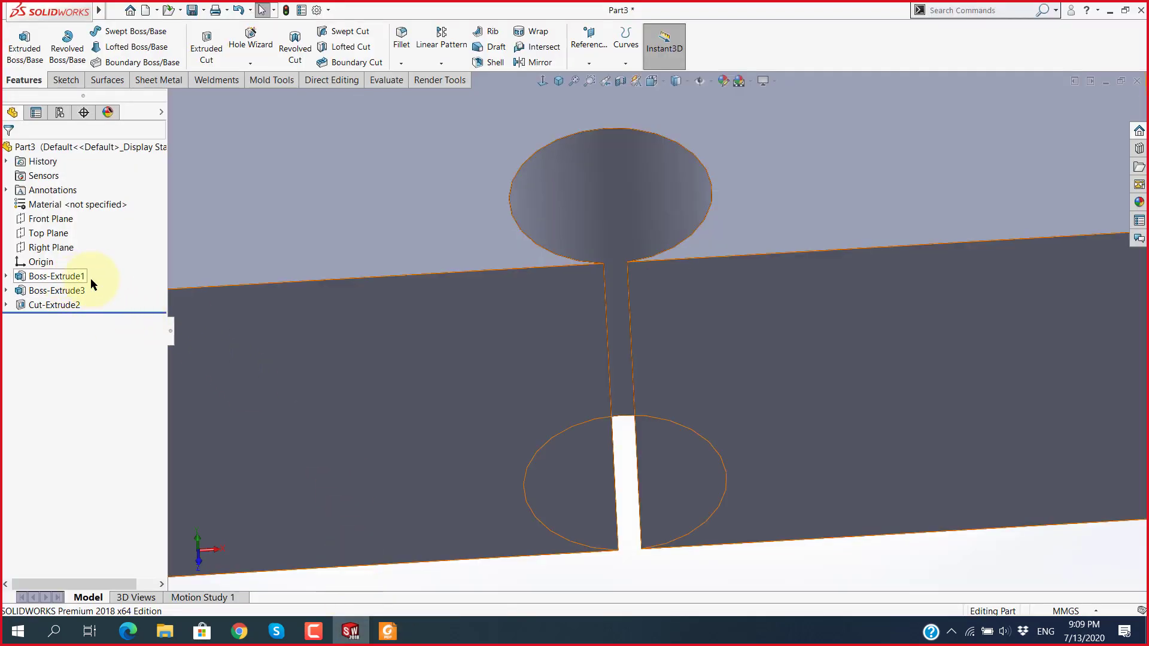
click(388, 631)
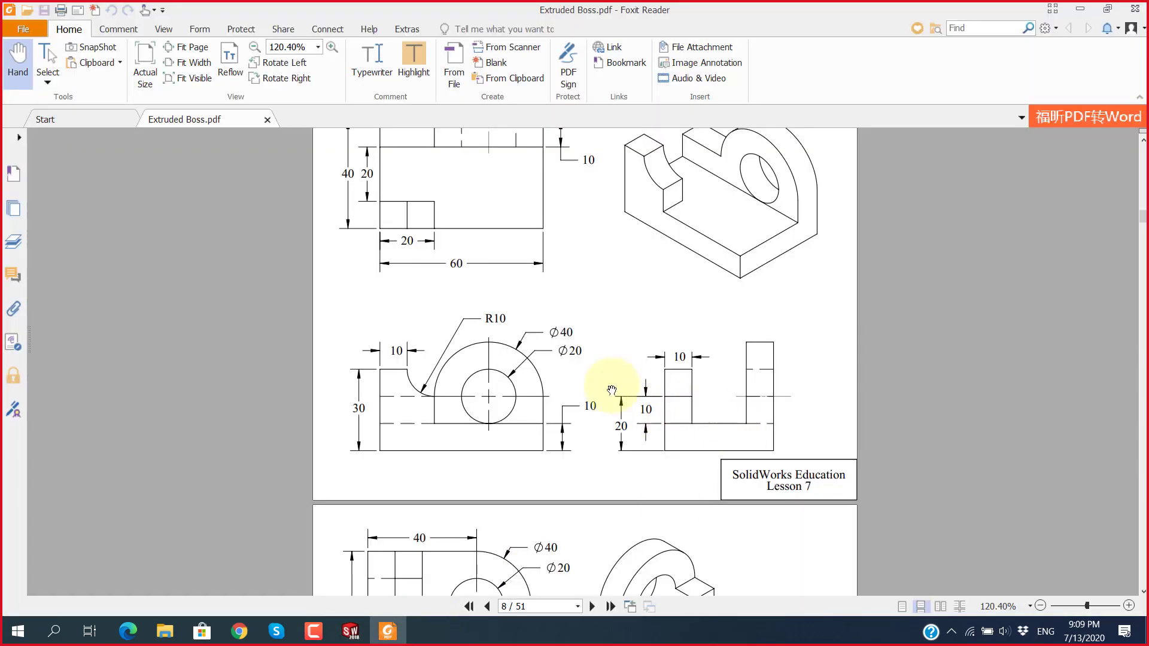
scroll(611, 386, down, 5)
scroll(617, 371, down, 8)
scroll(624, 367, down, 3)
scroll(625, 367, down, 3)
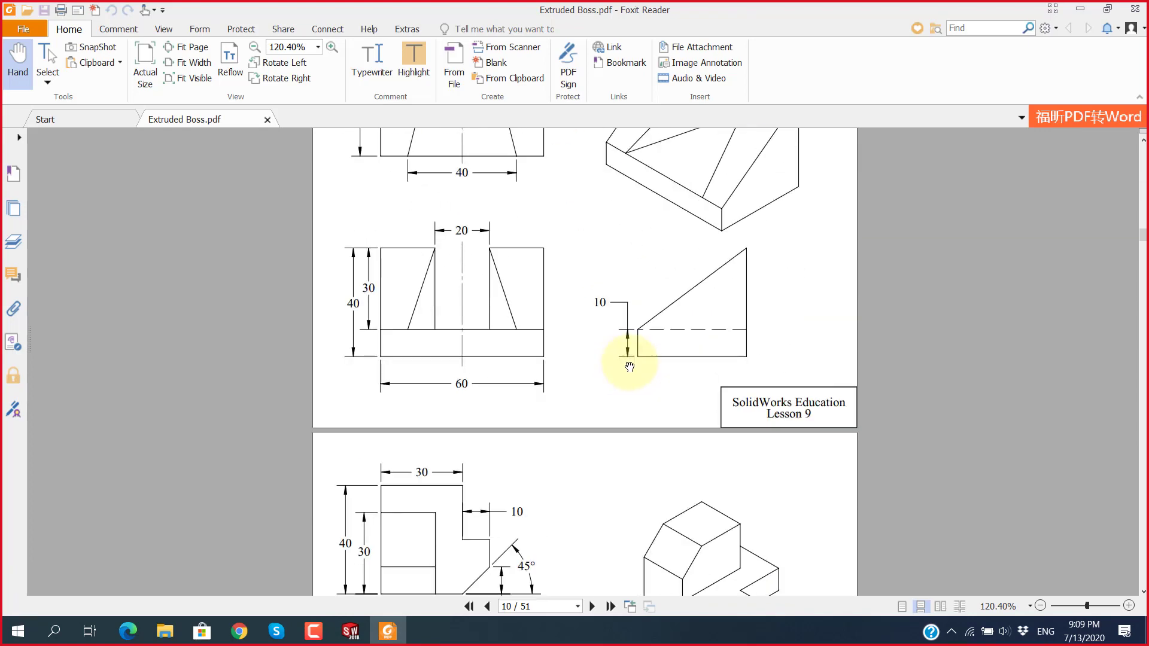
scroll(630, 367, down, 3)
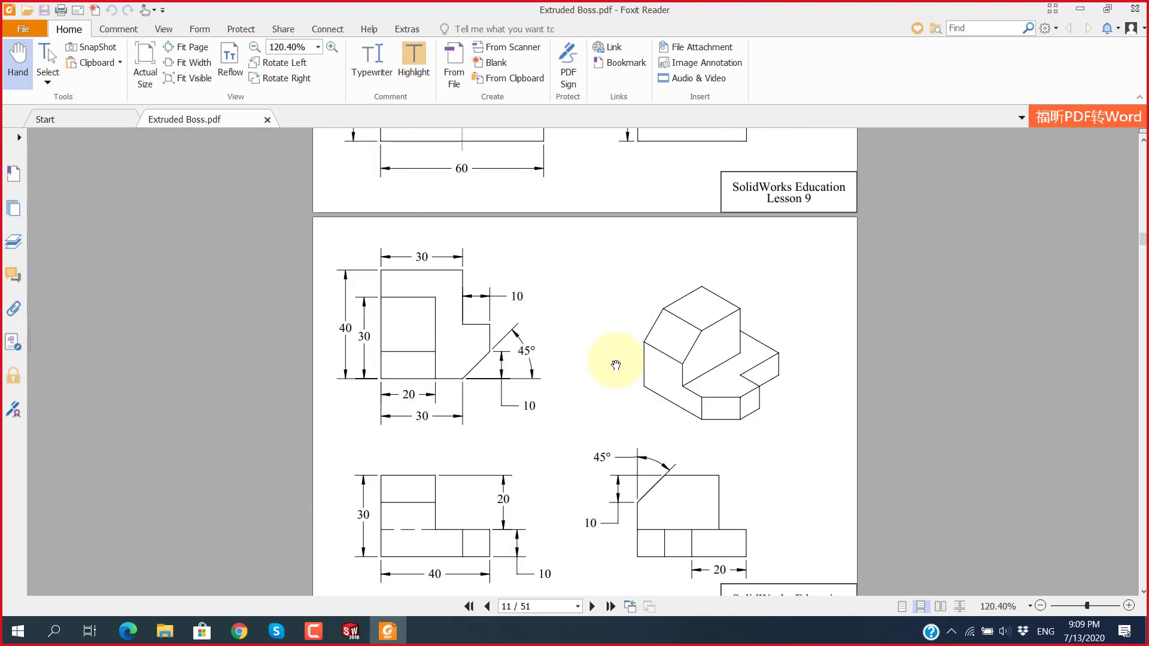
key(alt+Tab)
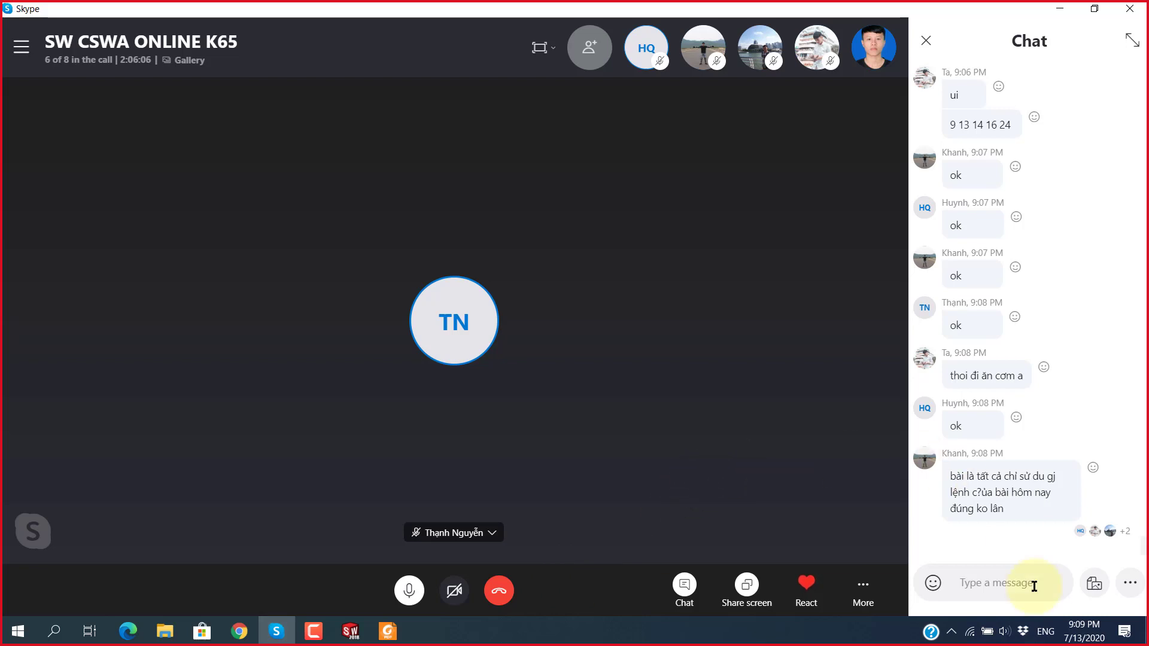